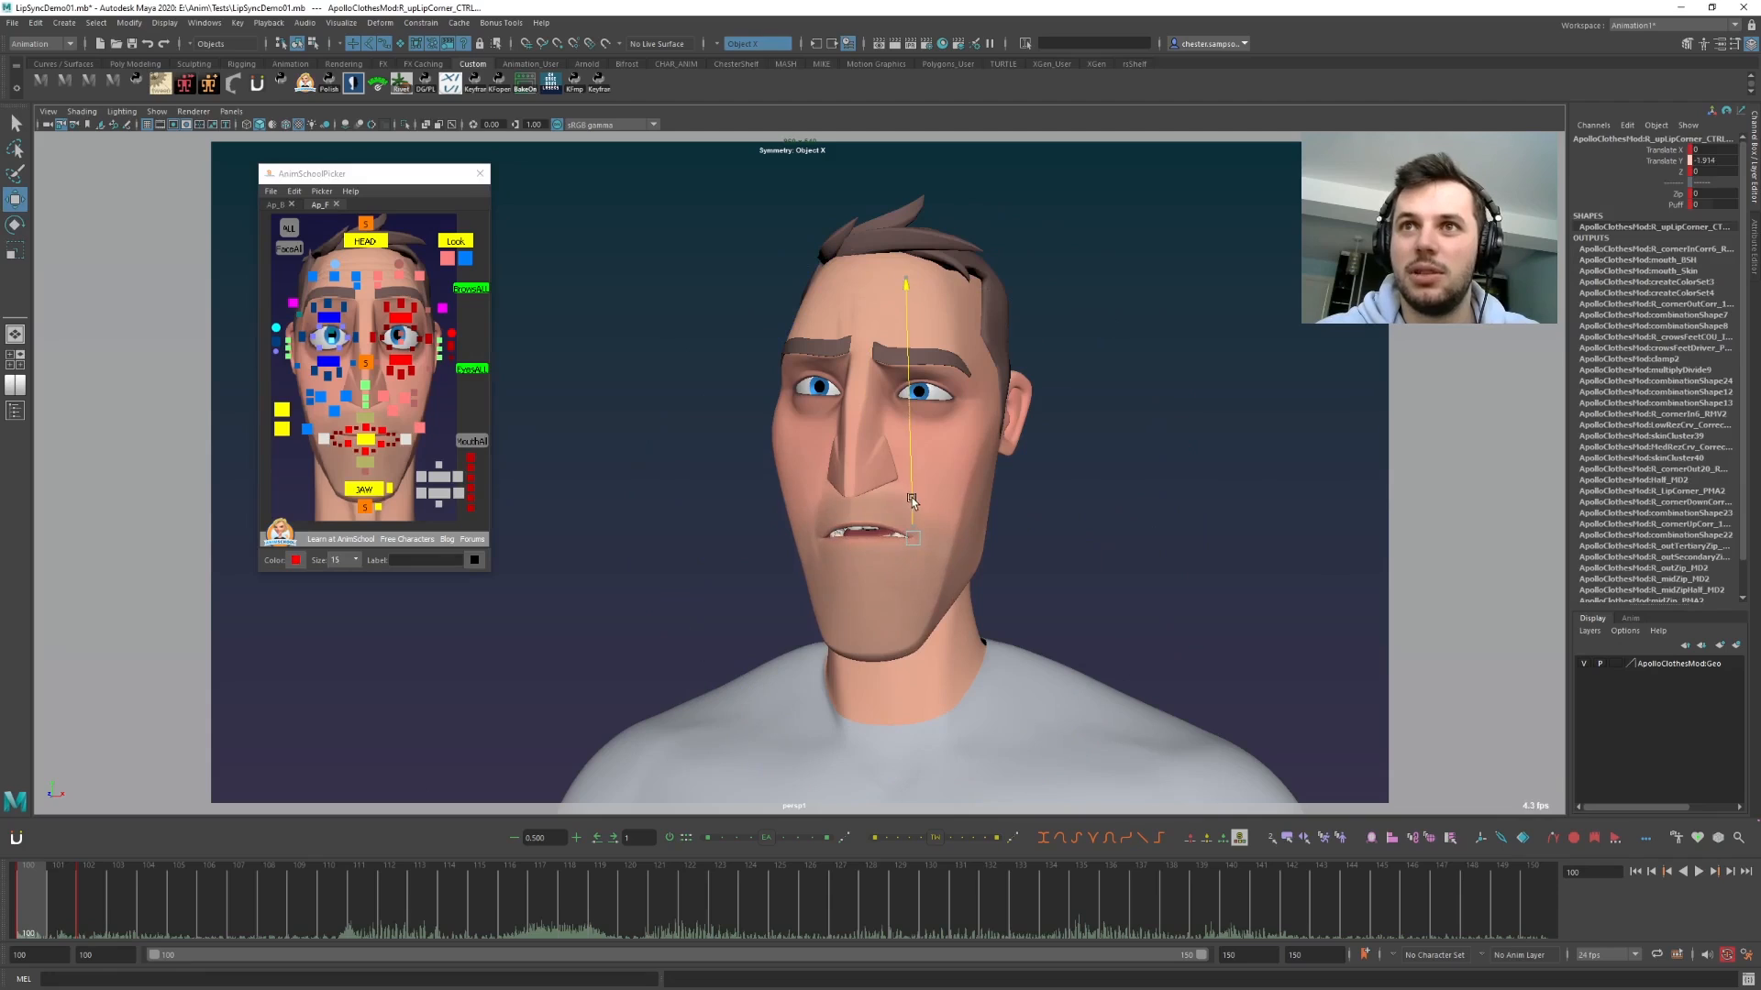
- Reposition only the character's right upper lip corner control to reshape that side of the mouth at frame 100
click(322, 445)
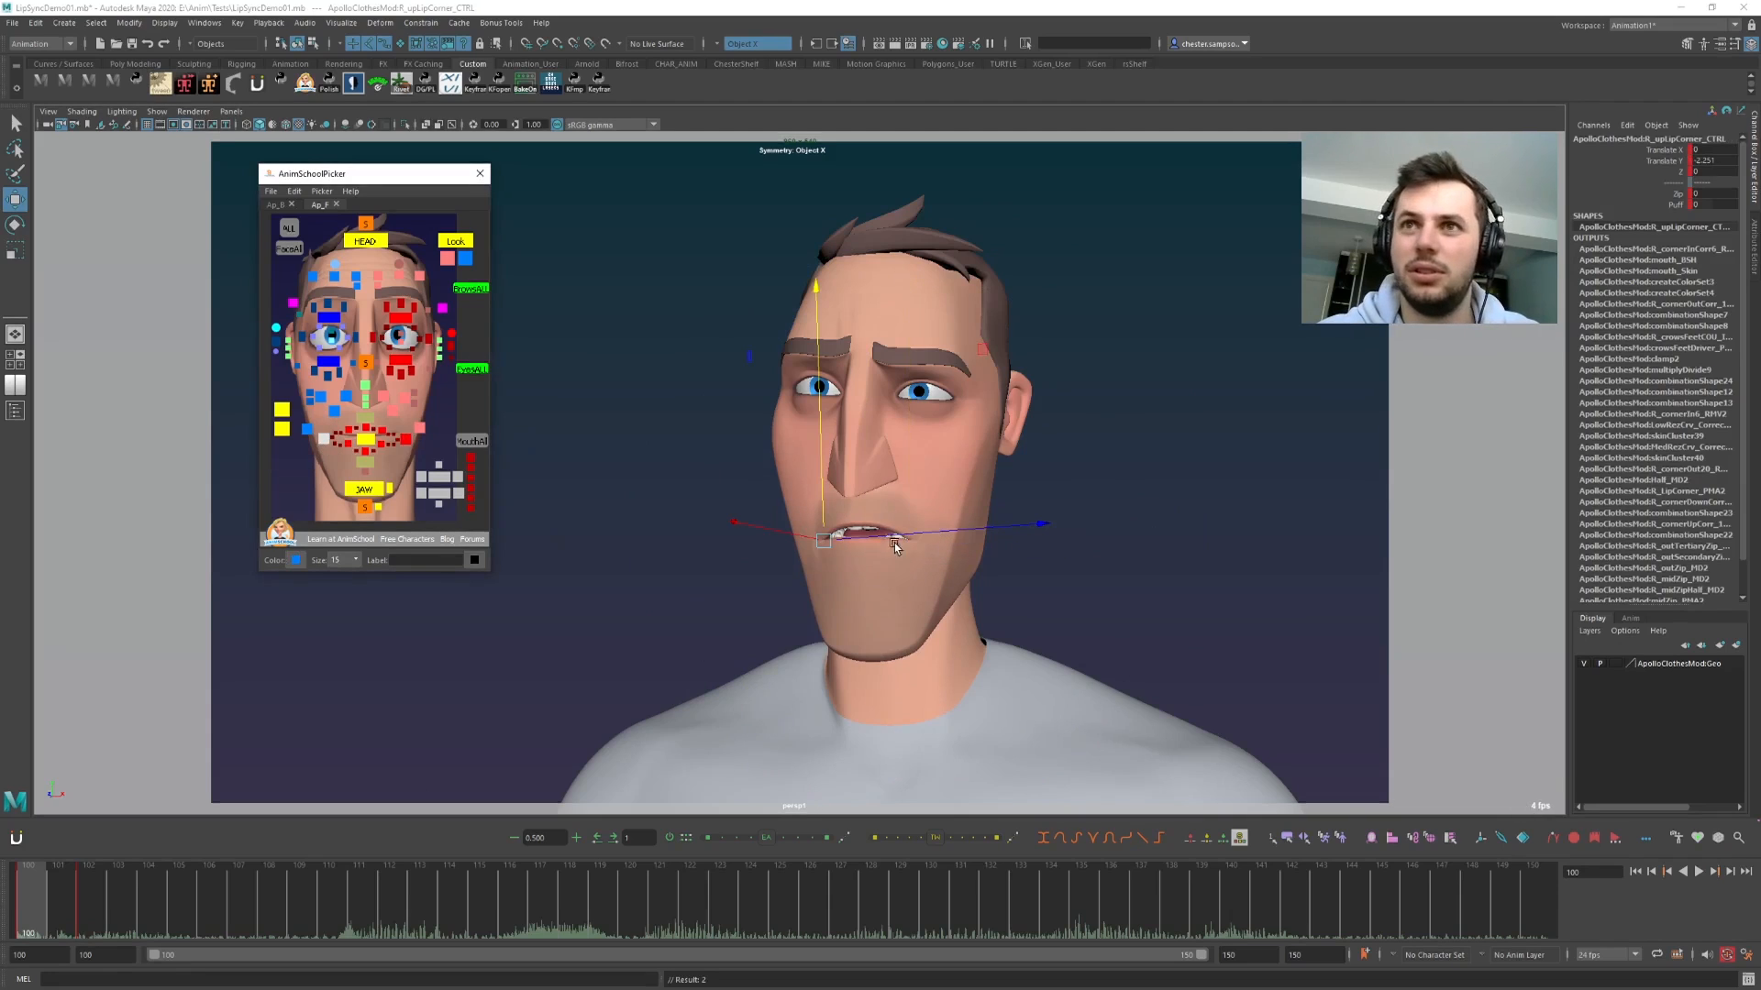
drag(821, 539, 799, 538)
middle_drag(868, 632, 866, 629)
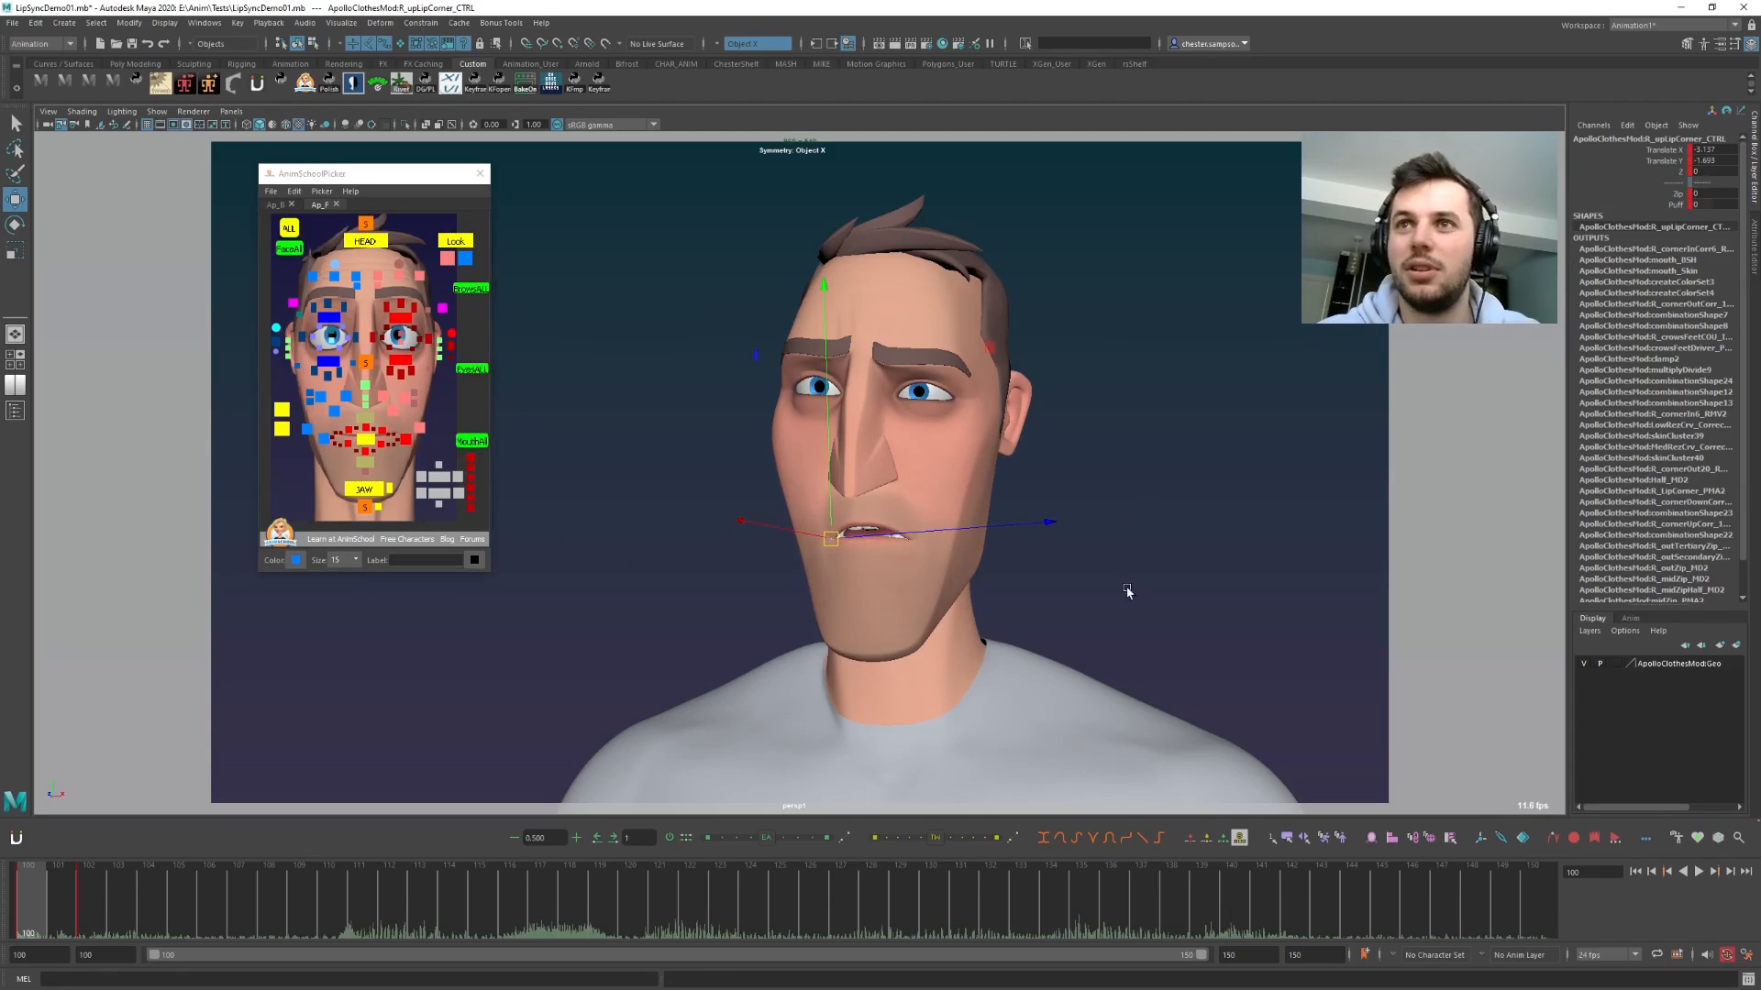
click(892, 618)
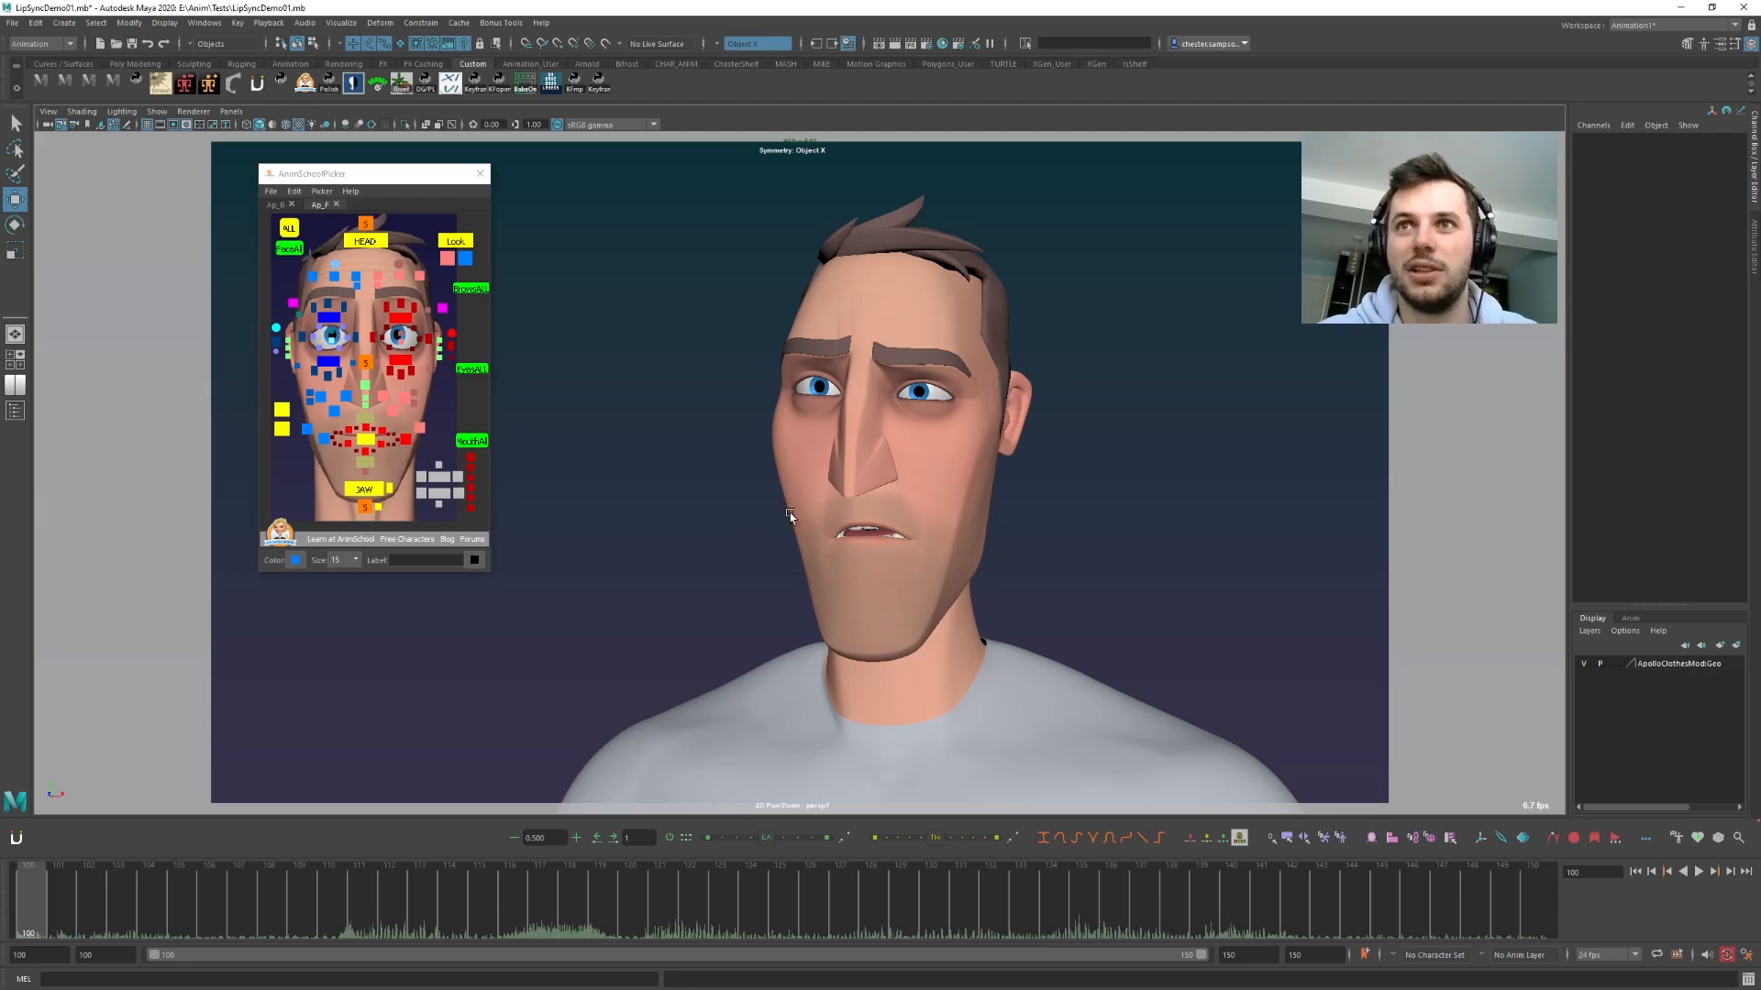
click(365, 241)
key(e)
drag(878, 494, 929, 497)
key(ctrl+z)
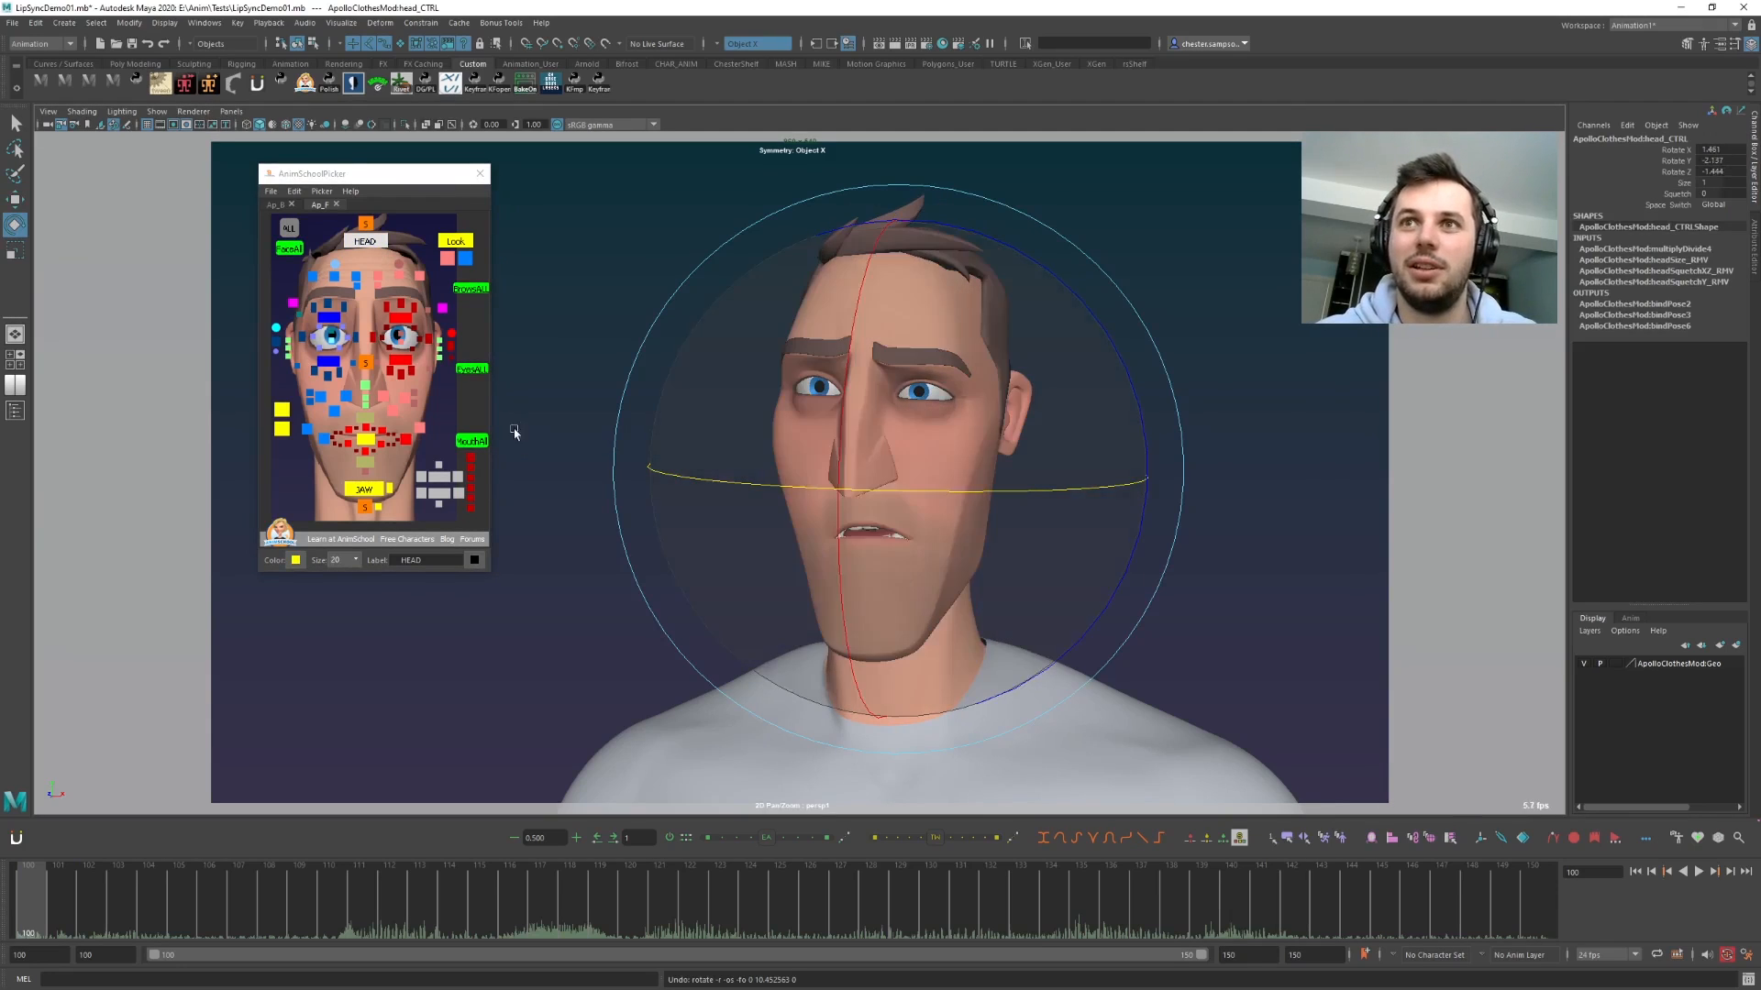
click(545, 530)
- Reset the right upper lip corner control to zero and move it to about -0.57 in Translate X
click(328, 442)
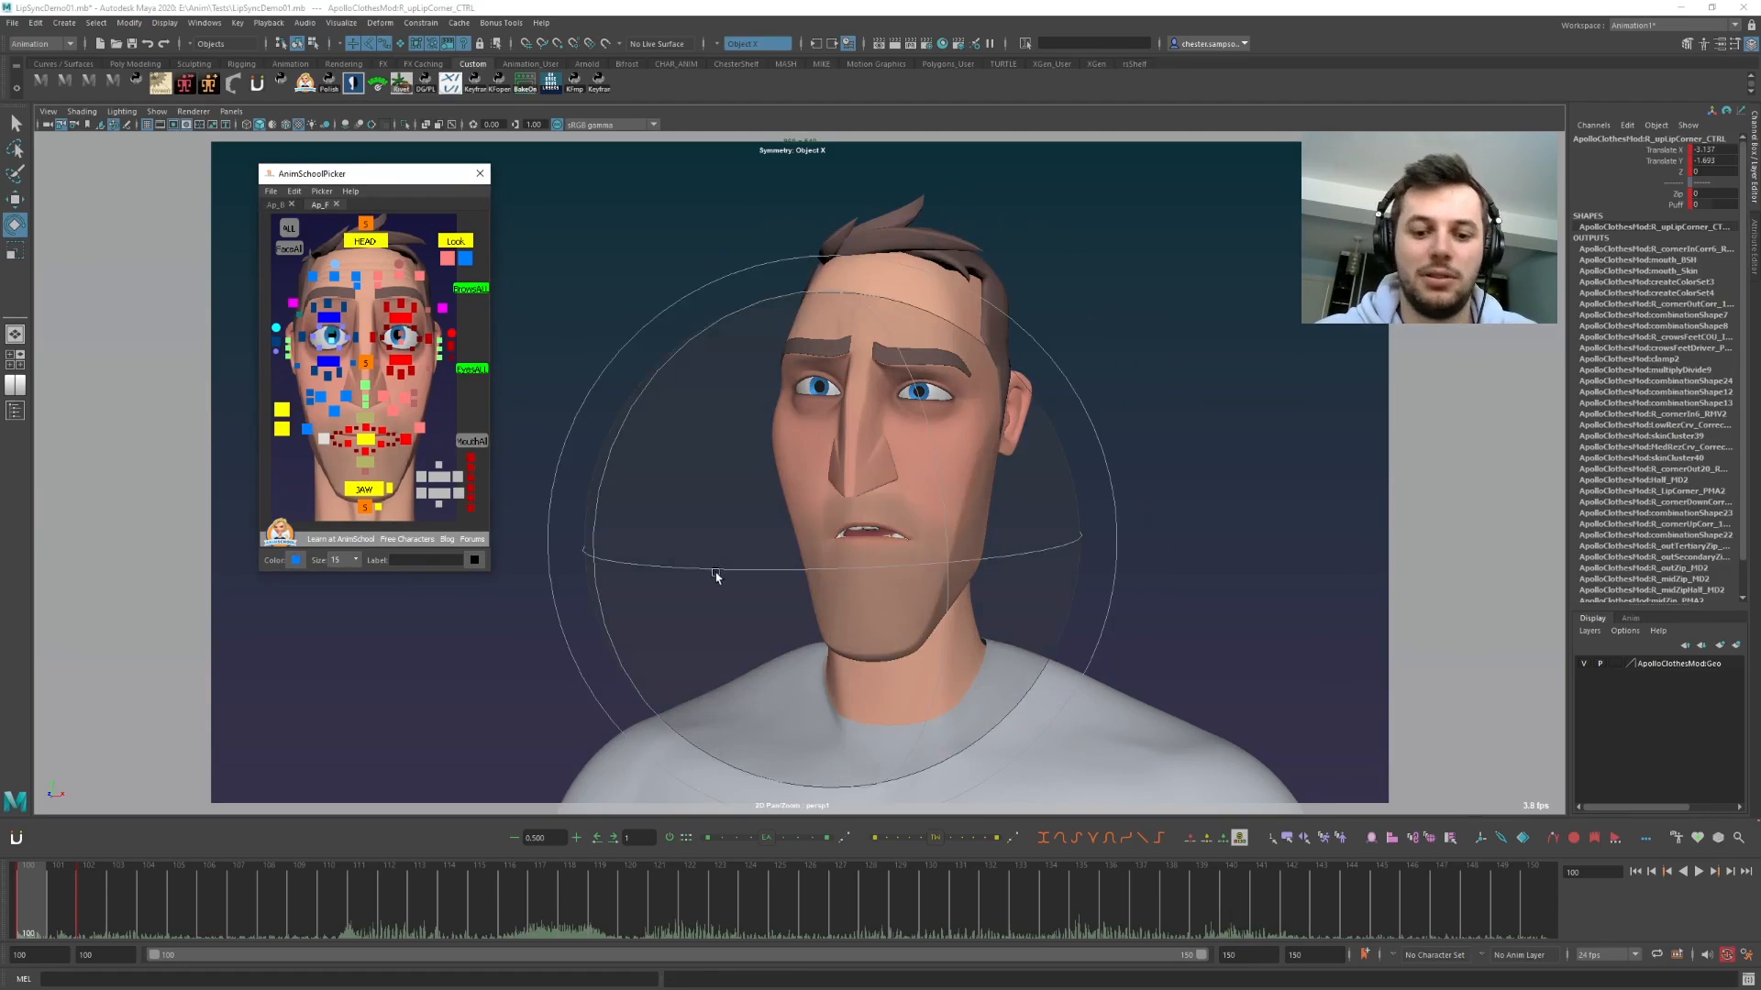
key(w)
key(backslash)
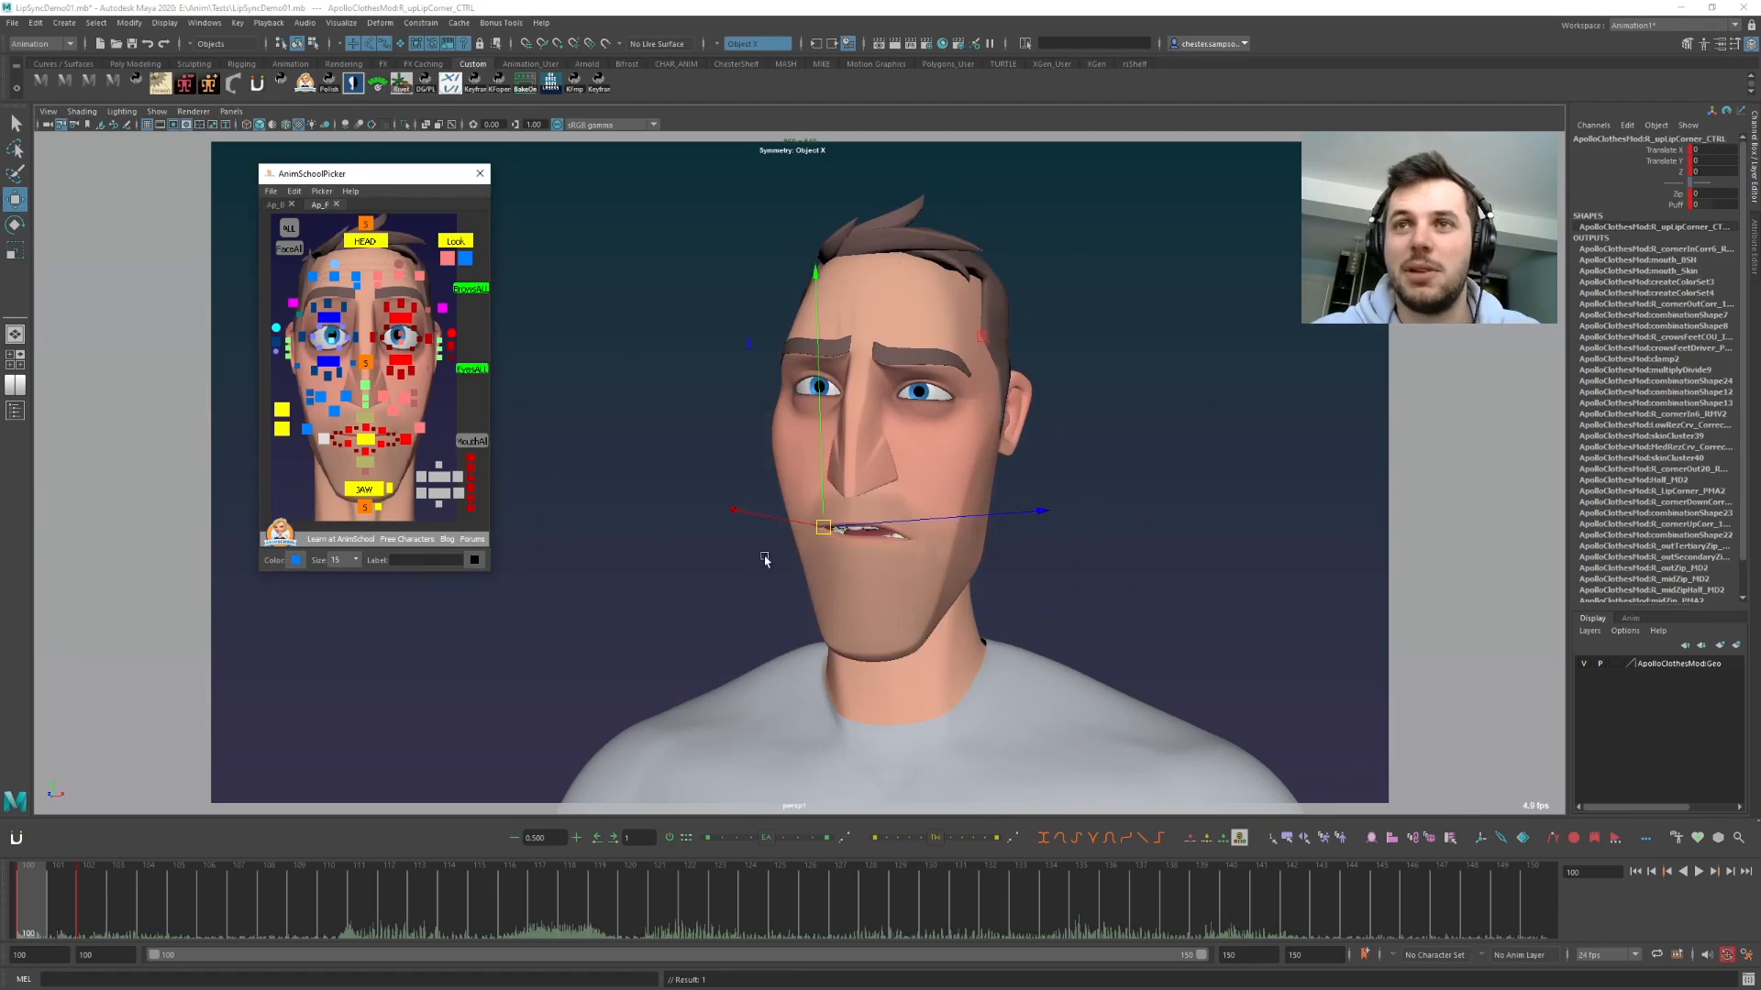
key(backslash)
right_drag(743, 569, 1179, 701)
middle_drag(745, 641, 707, 526)
right_drag(707, 526, 1096, 688)
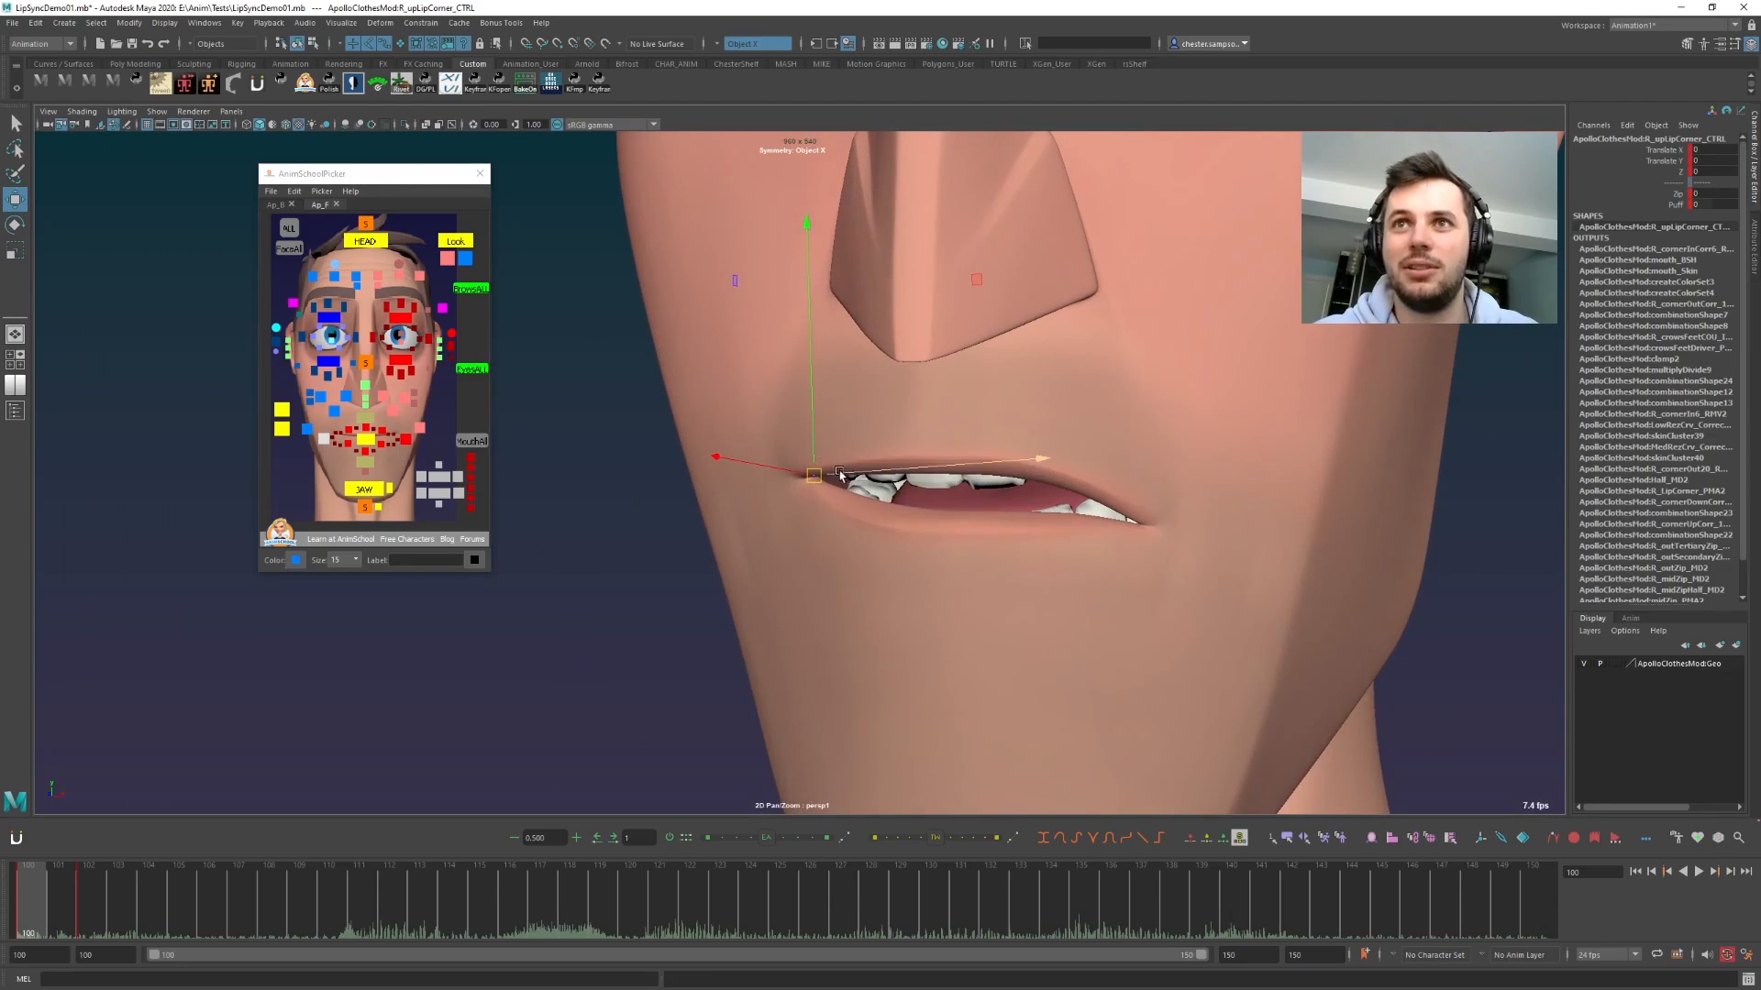
mouse_move(784, 470)
mouse_down()
mouse_move(767, 453)
mouse_move(800, 485)
mouse_up()
- Using a second perspective view of the head, reposition the right upper lip corner to about 0.7 in Translate X and -2 in Translate Y
key(space)
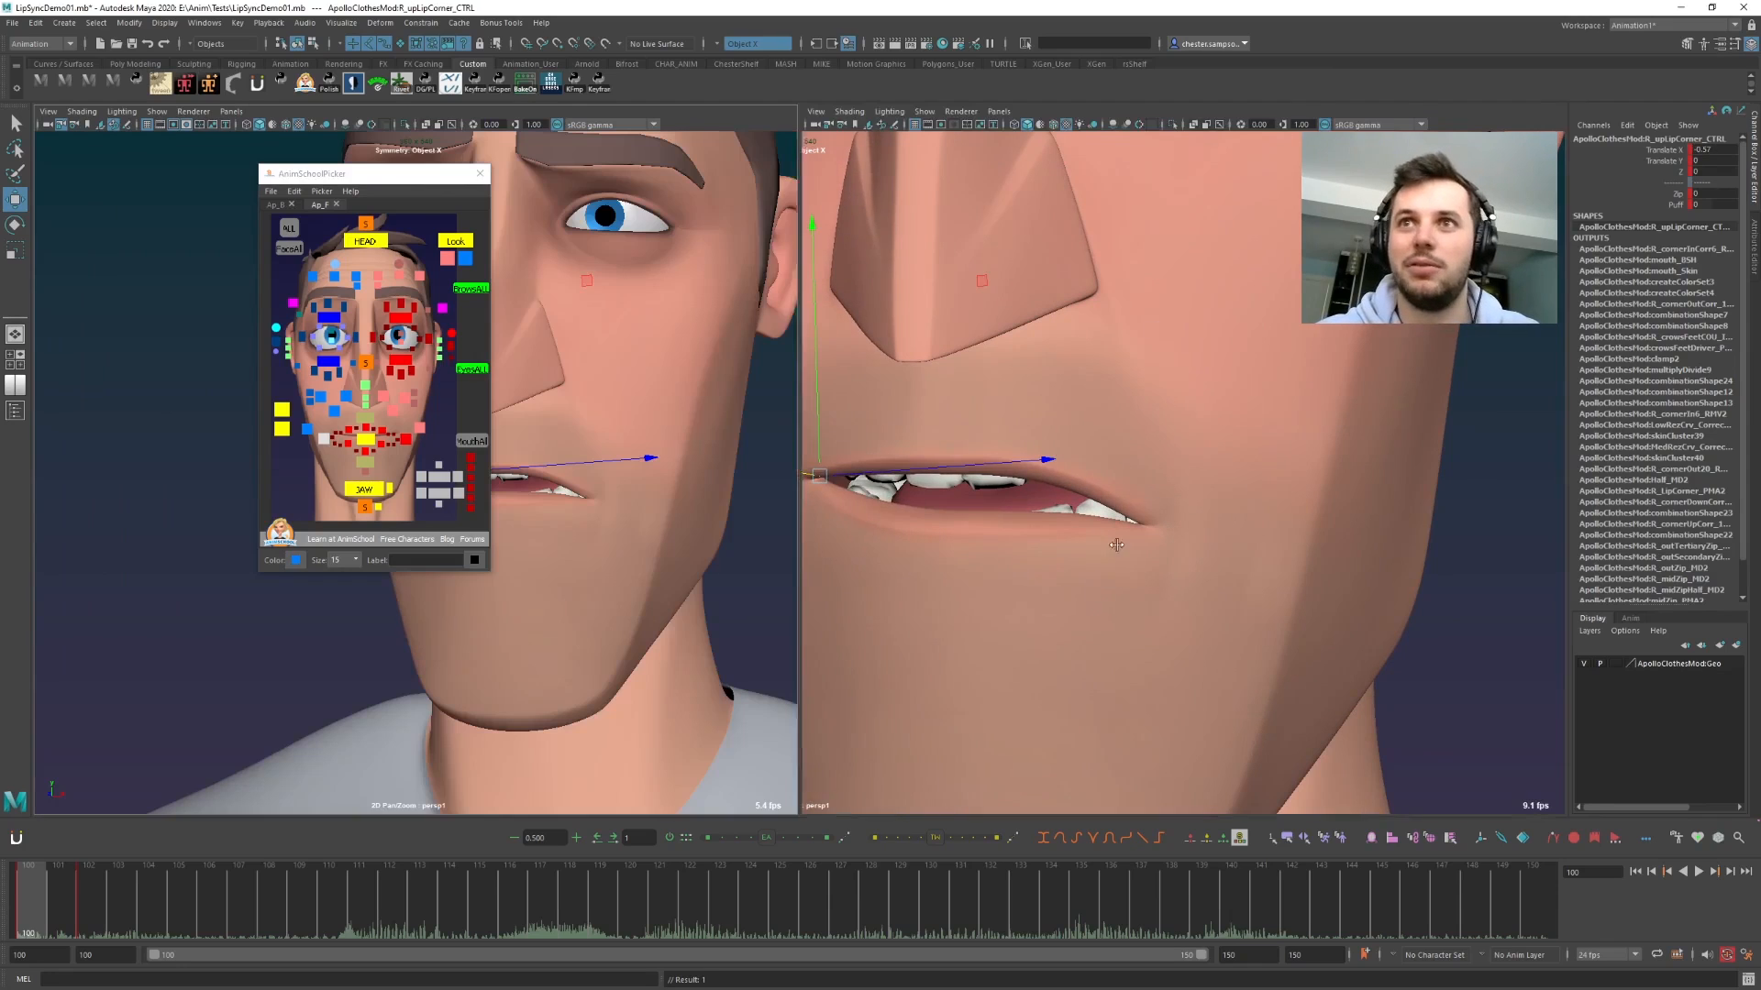
alt+drag(989, 525, 1252, 550)
alt+right_drag(1252, 550, 1330, 574)
alt+drag(1329, 574, 1125, 559)
key(f)
middle_drag(1222, 452, 1156, 448)
drag(403, 180, 163, 204)
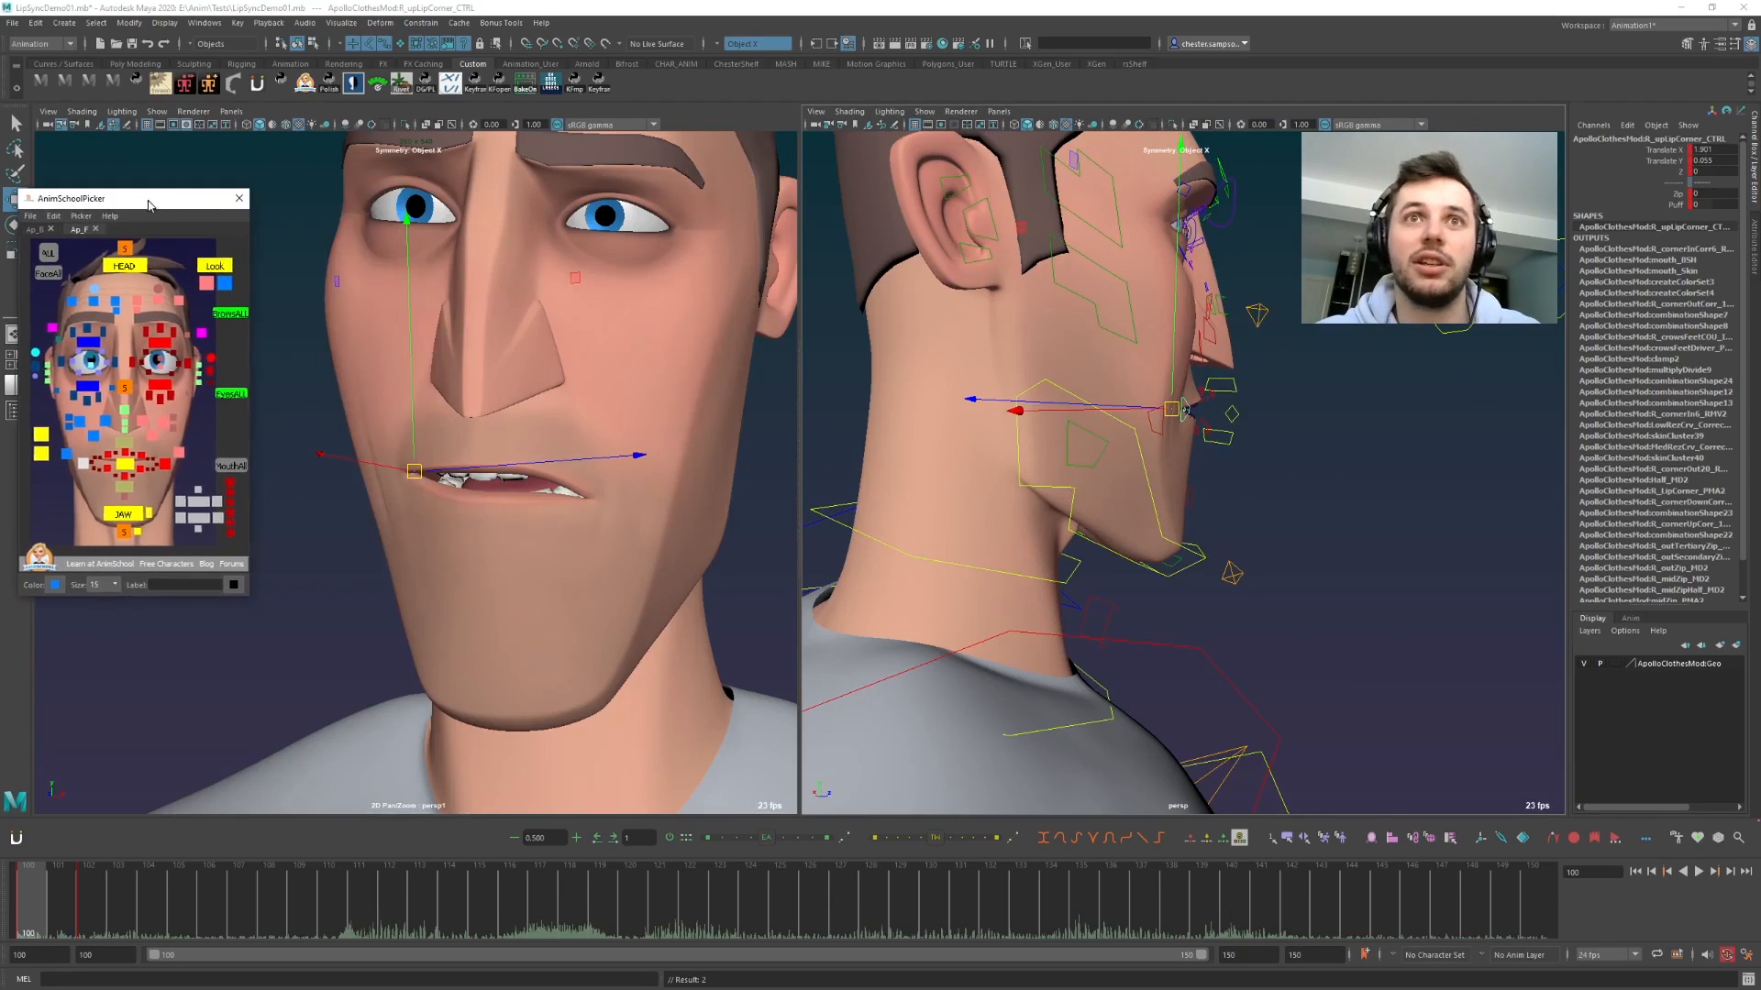
middle_drag(1192, 429, 1224, 411)
alt+drag(1242, 469, 1050, 542)
drag(1165, 420, 1169, 493)
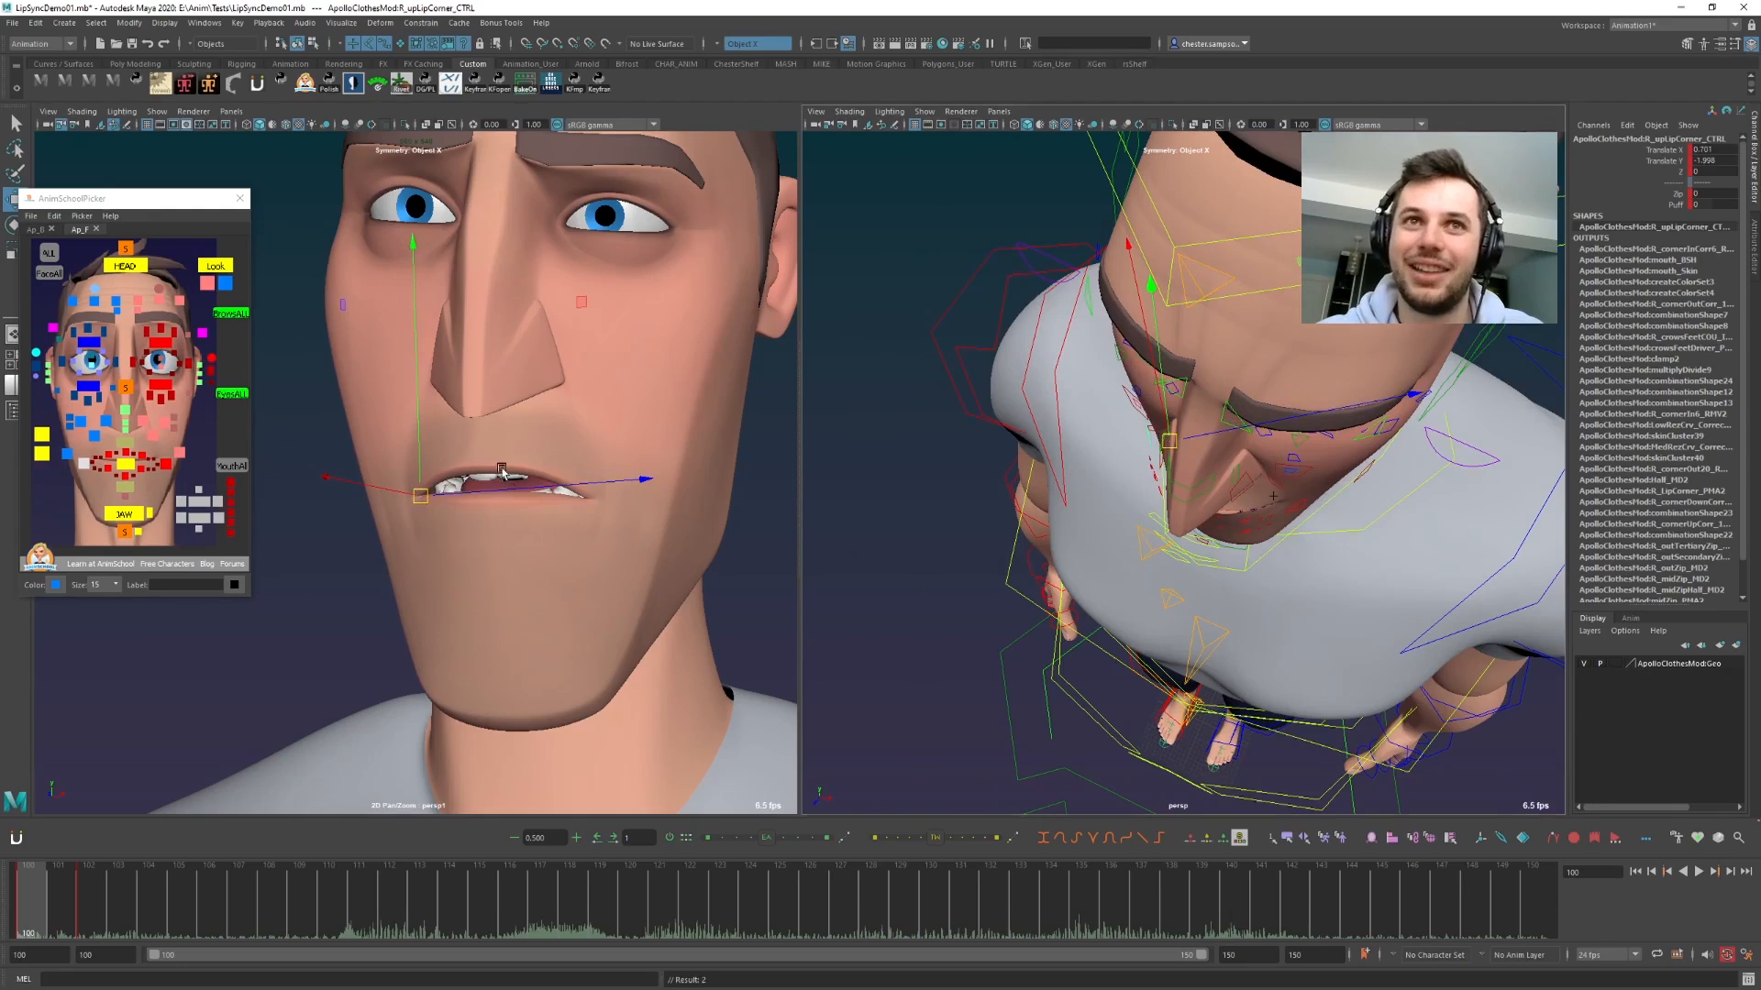
key(space)
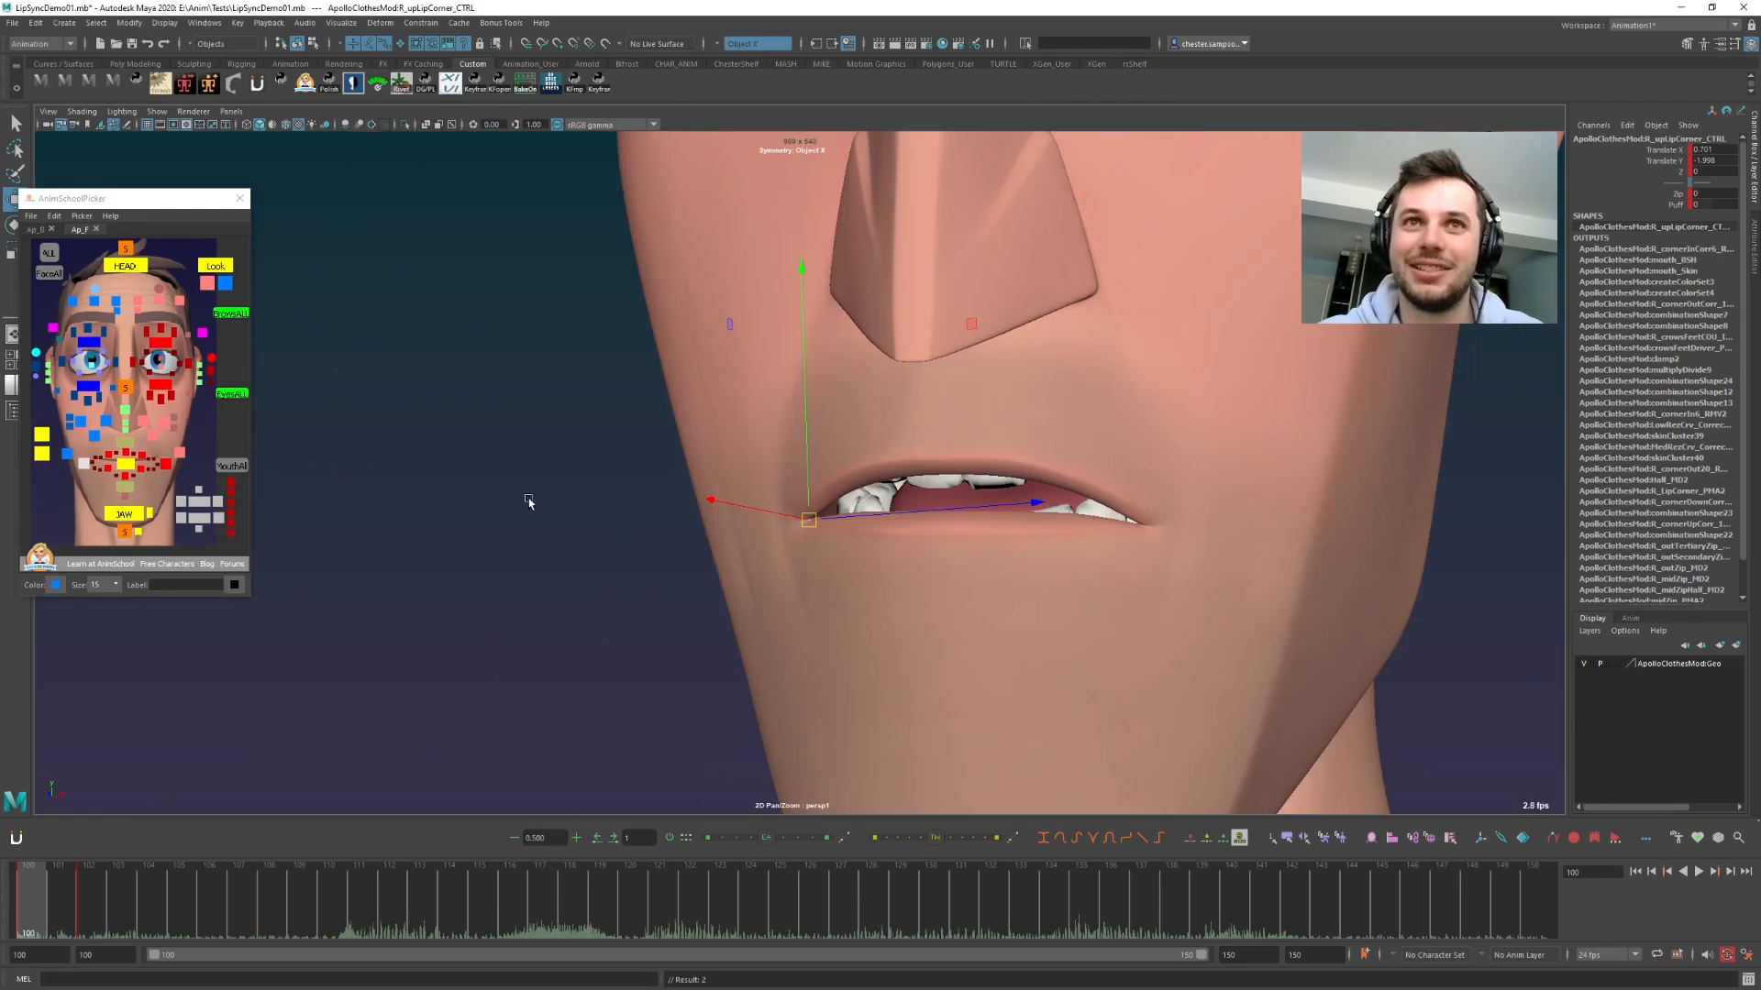
- Tilt the lower teeth control to about -10 in Rotate X and lower it slightly inside the mouth
click(192, 520)
key(e)
drag(928, 514, 937, 459)
key(w)
middle_drag(1044, 574, 1042, 624)
key(backslash)
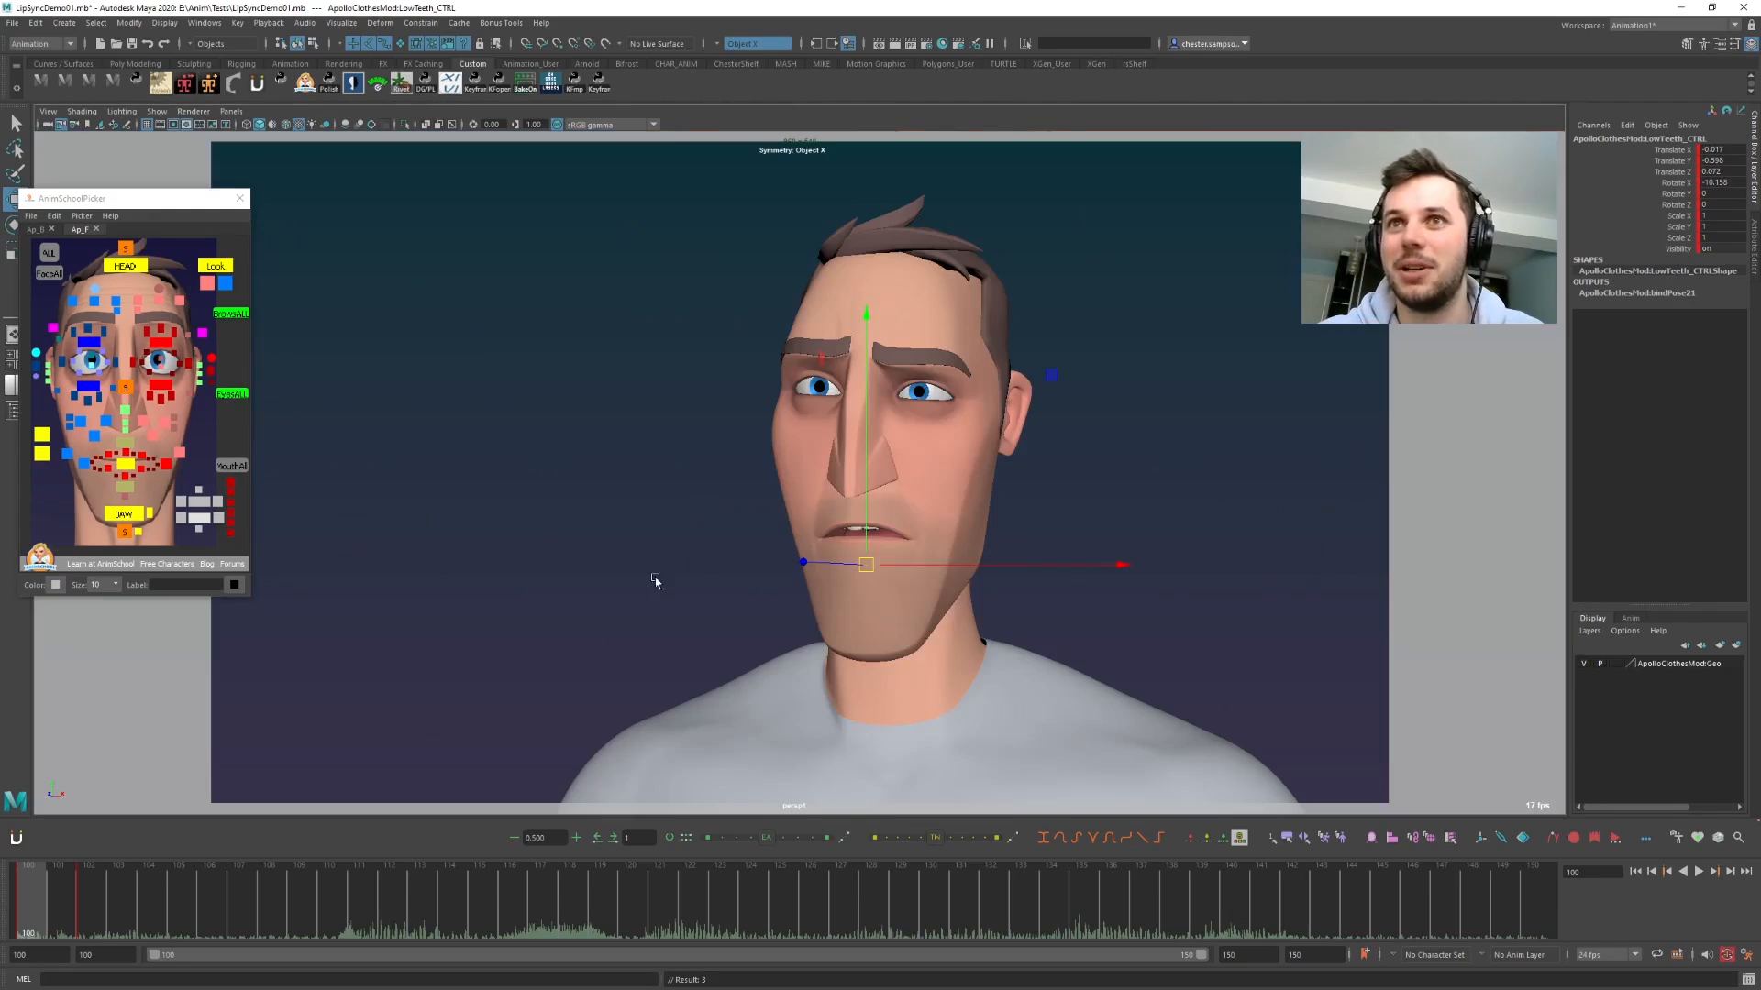
- Raise the right upper lip corner control to about -1.27 in Translate Y
click(82, 462)
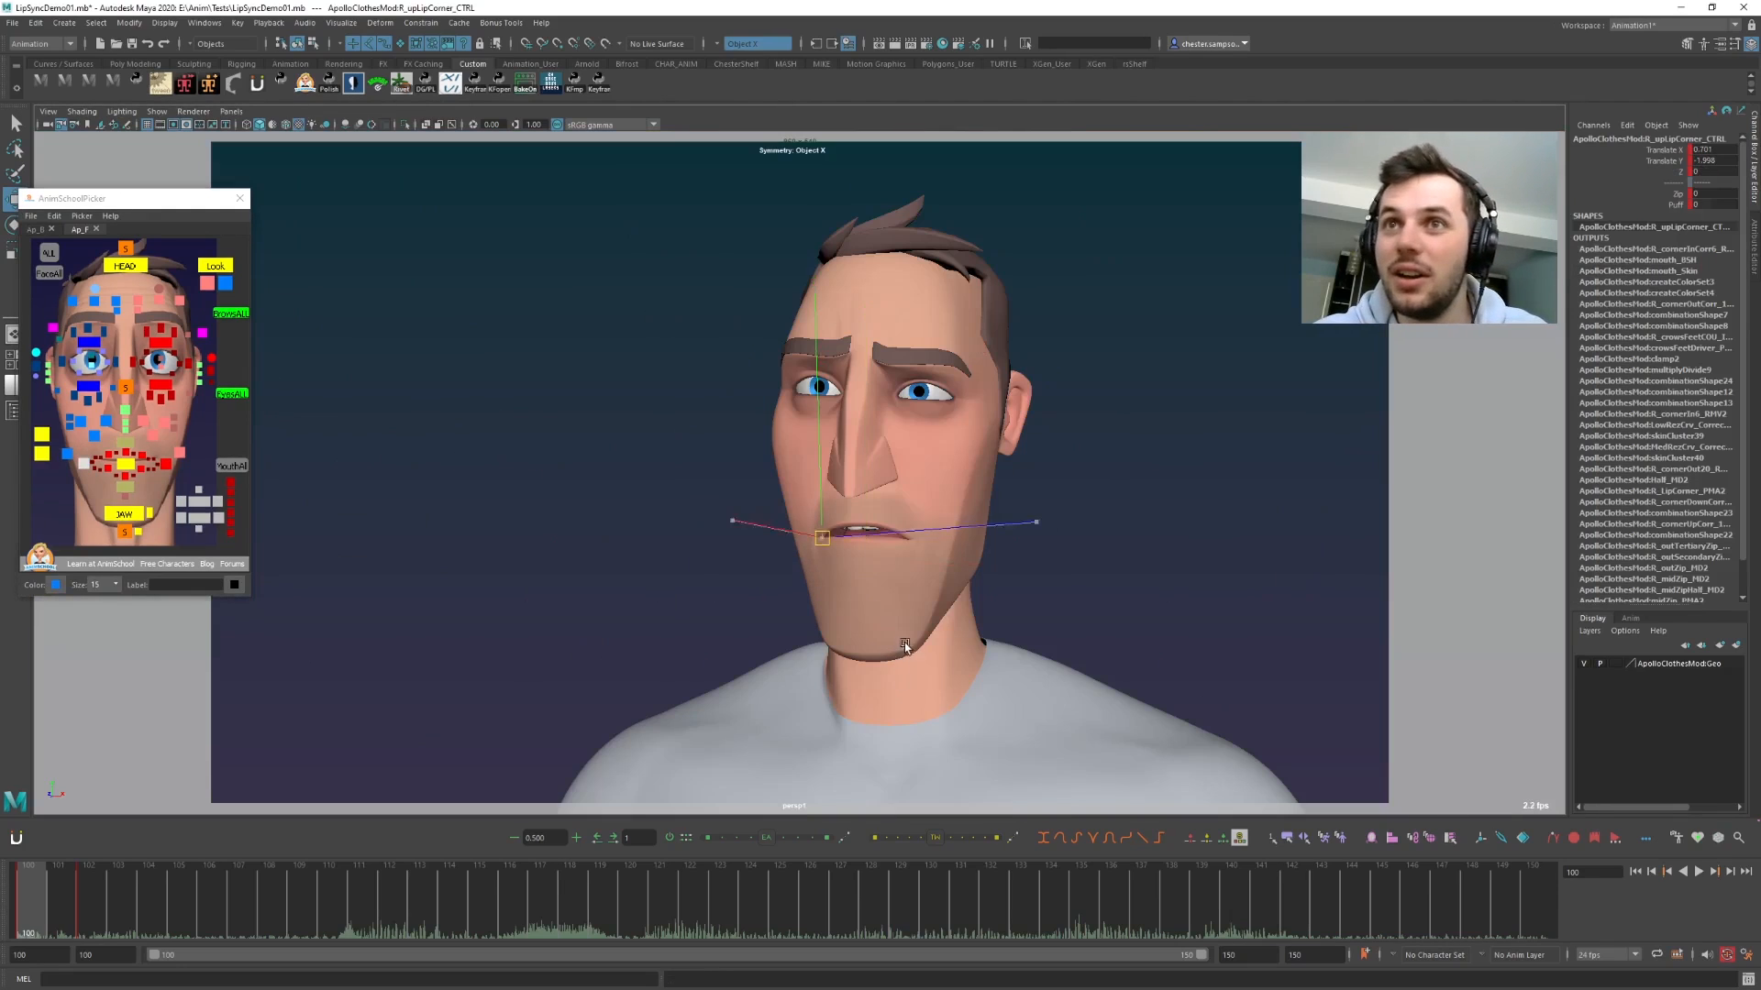
middle_drag(917, 651, 921, 647)
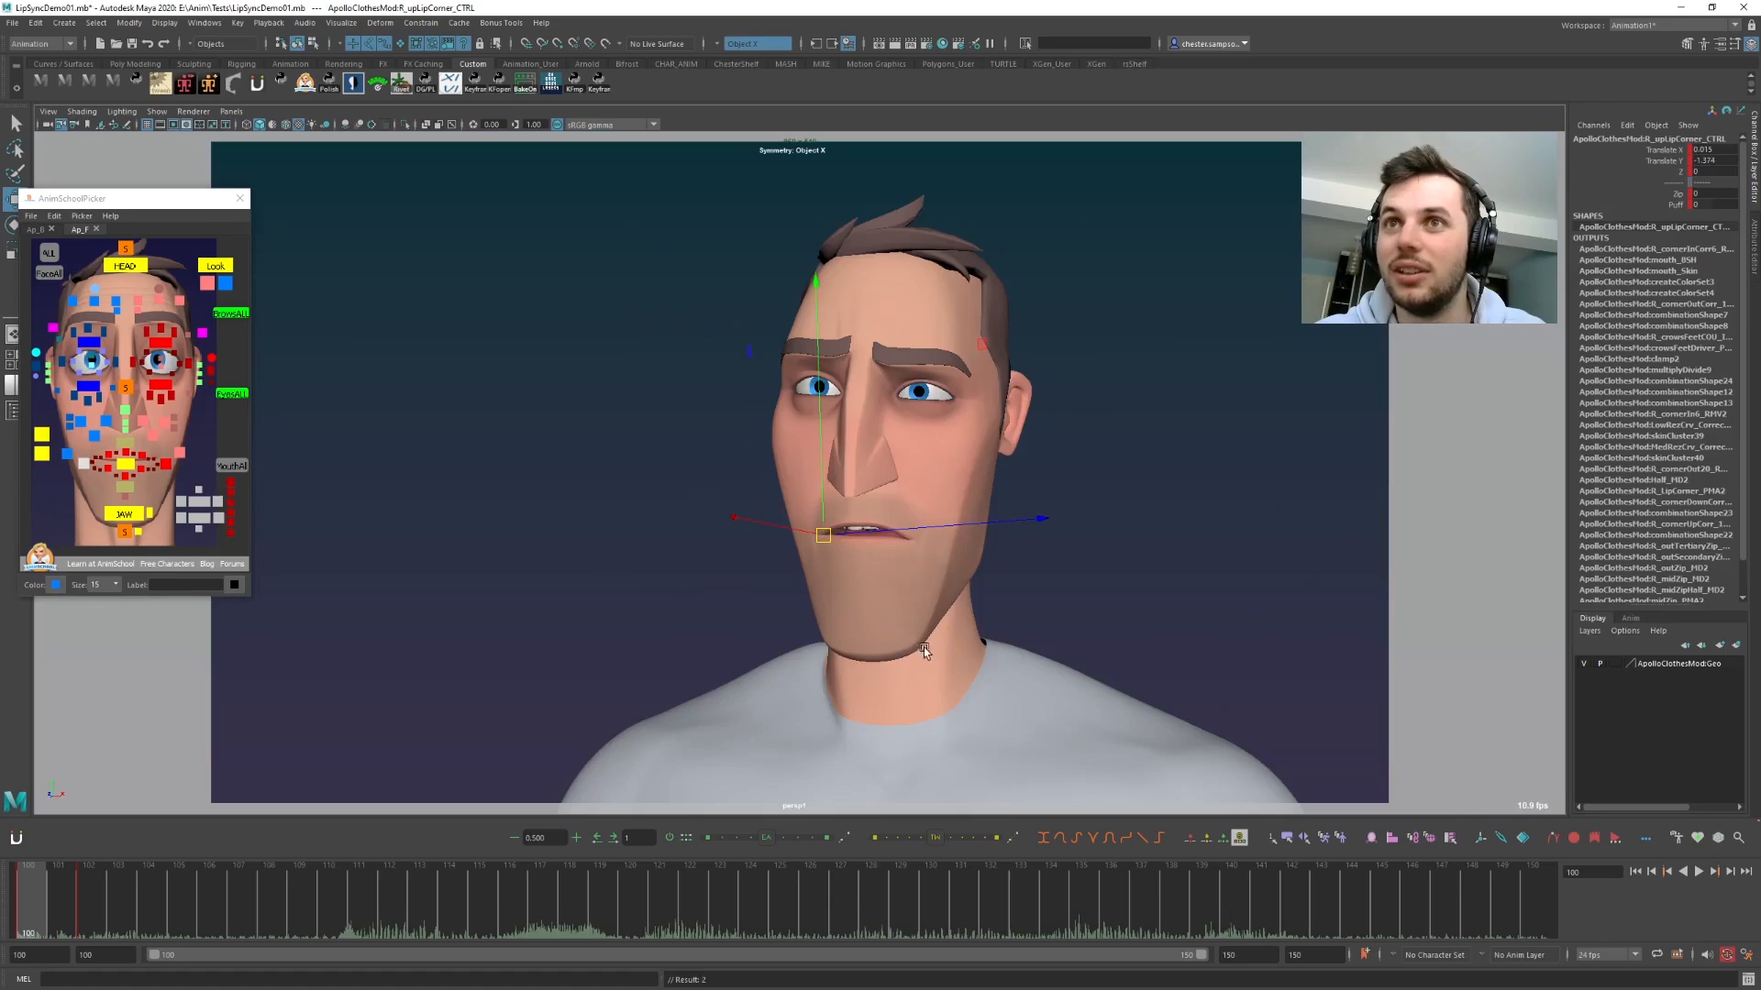
click(664, 648)
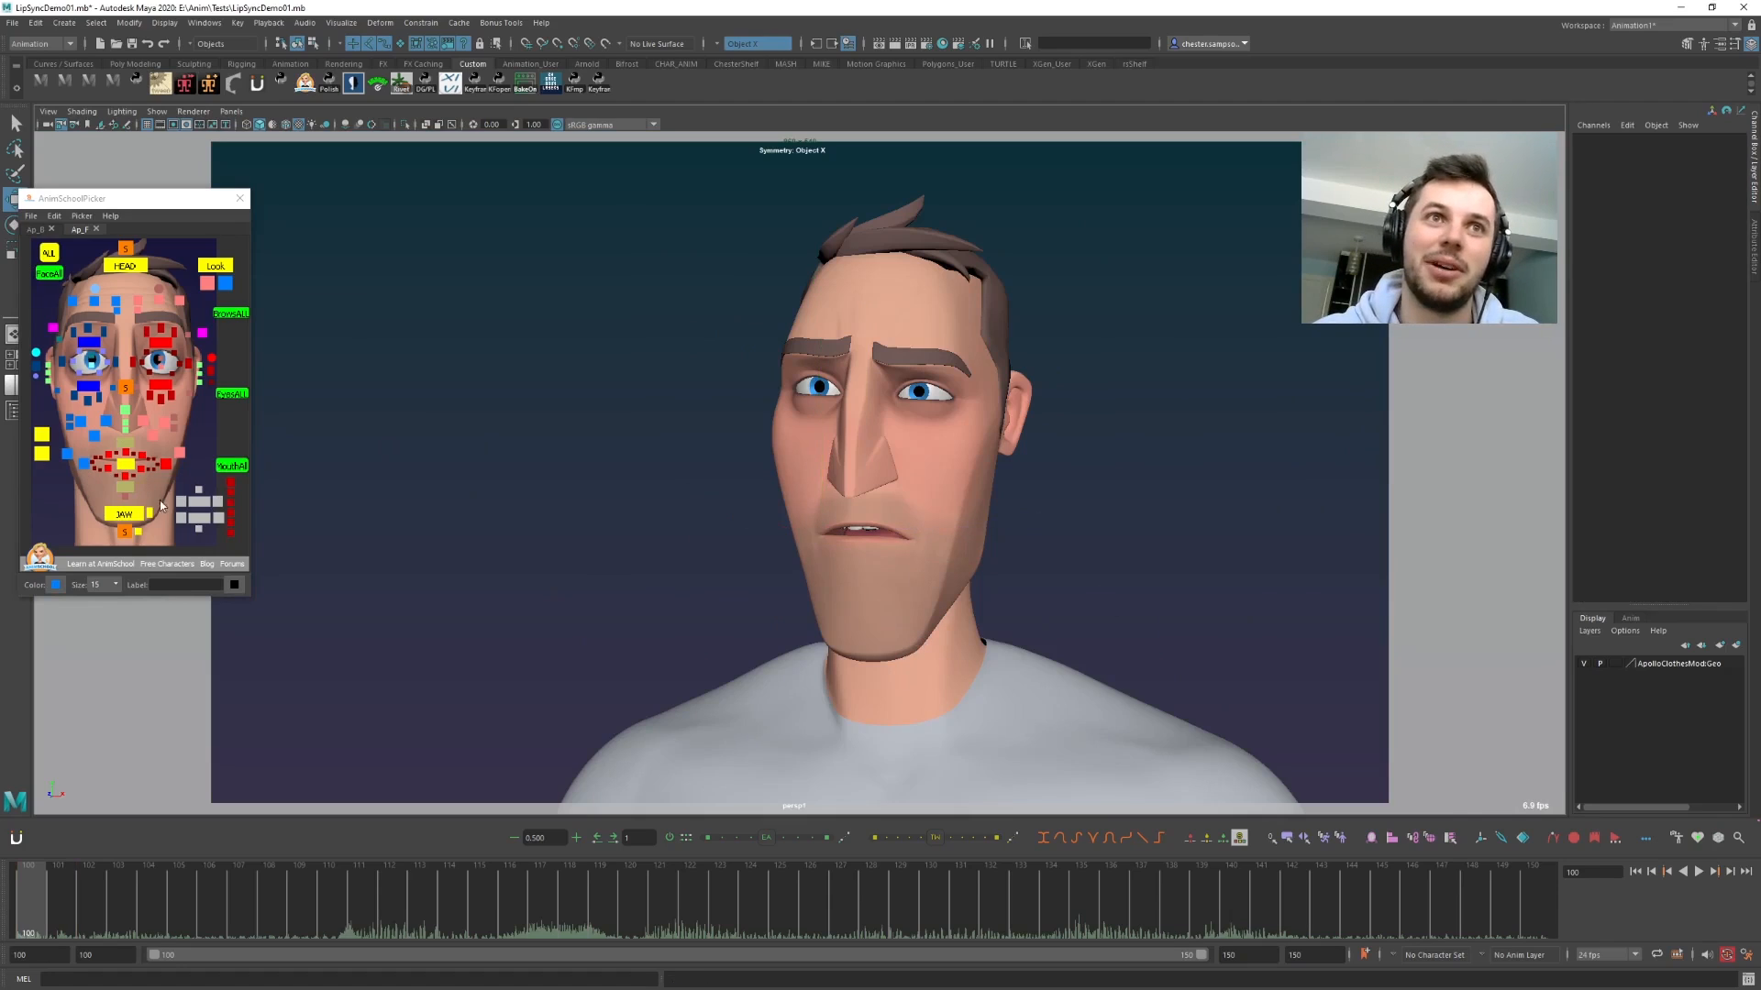
- Select all mouth controls and key them at frame 102
click(229, 463)
click(107, 907)
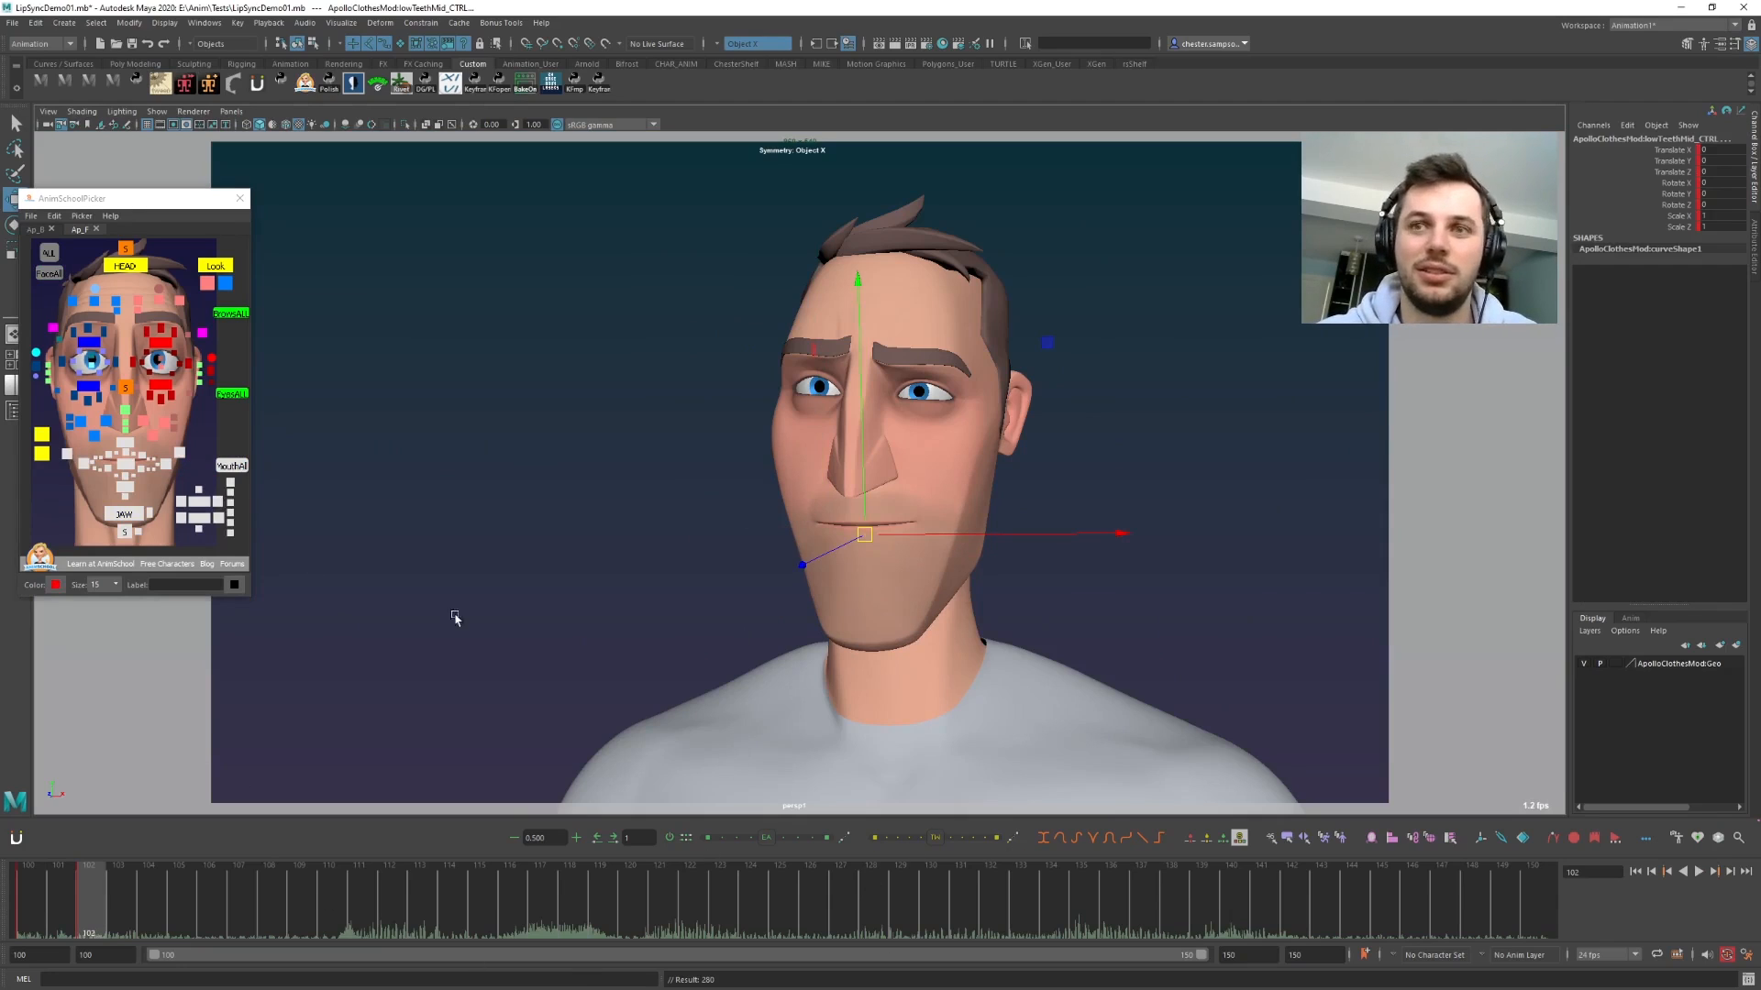
click(231, 466)
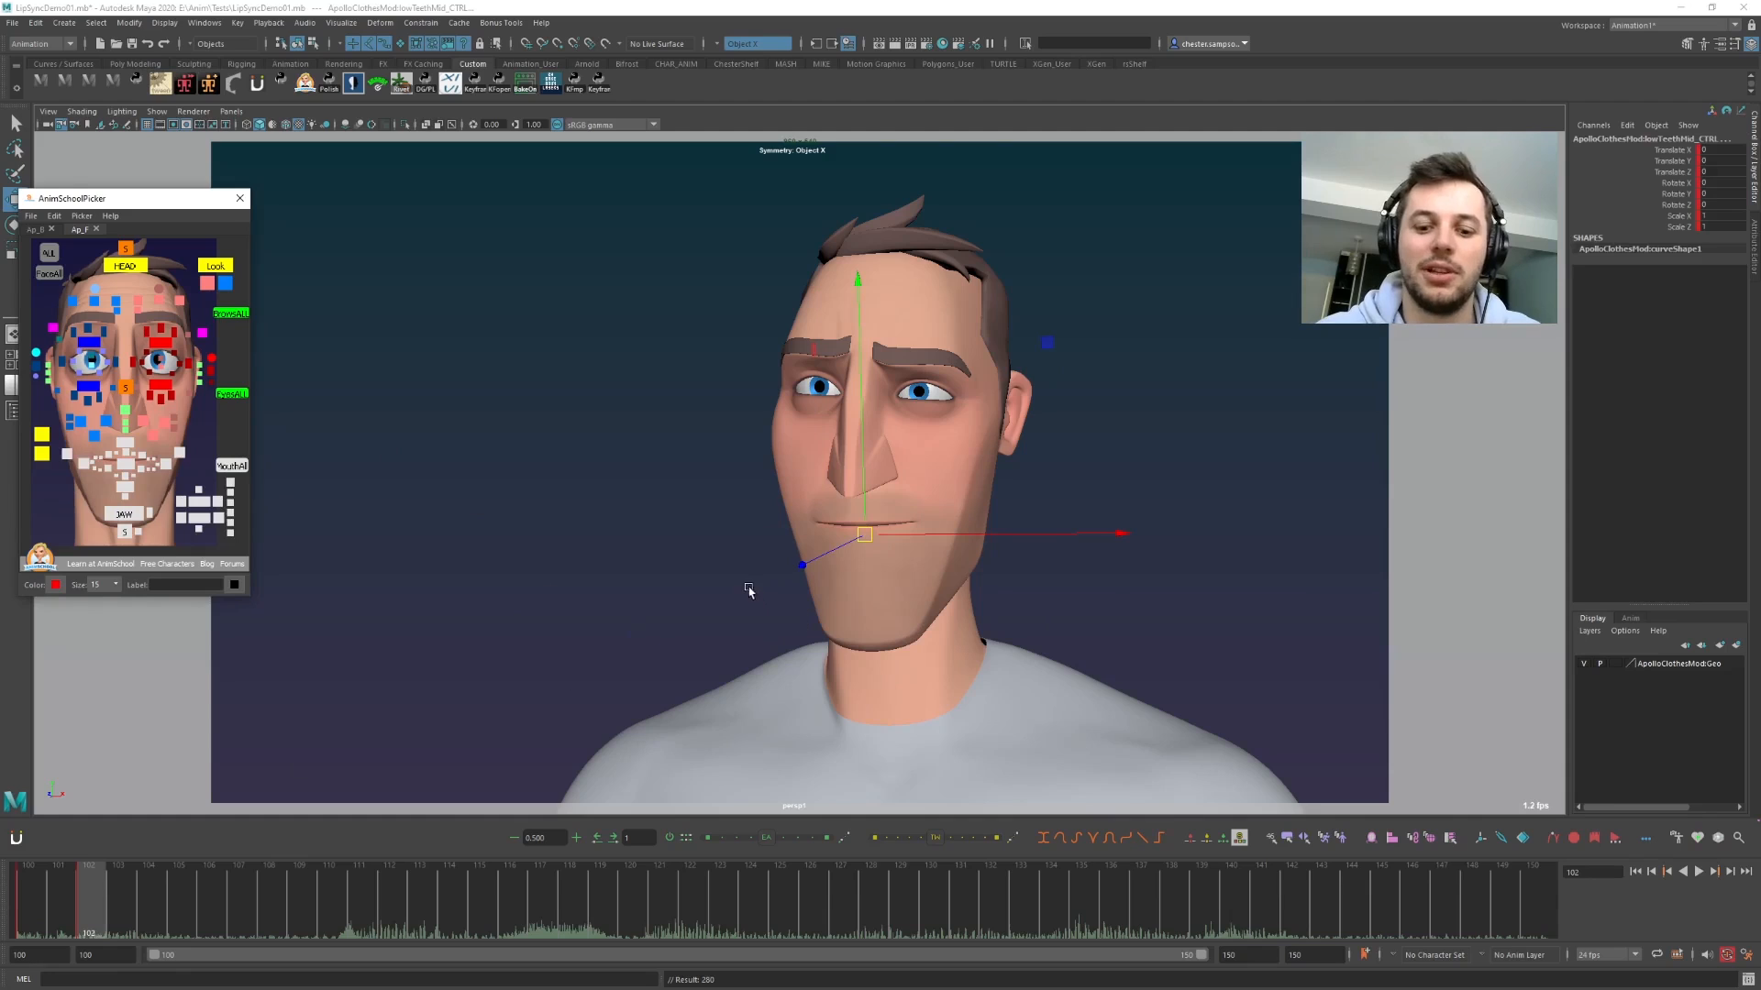
- Rotate the jaw control downward to open the mouth at frame 102
click(112, 515)
key(e)
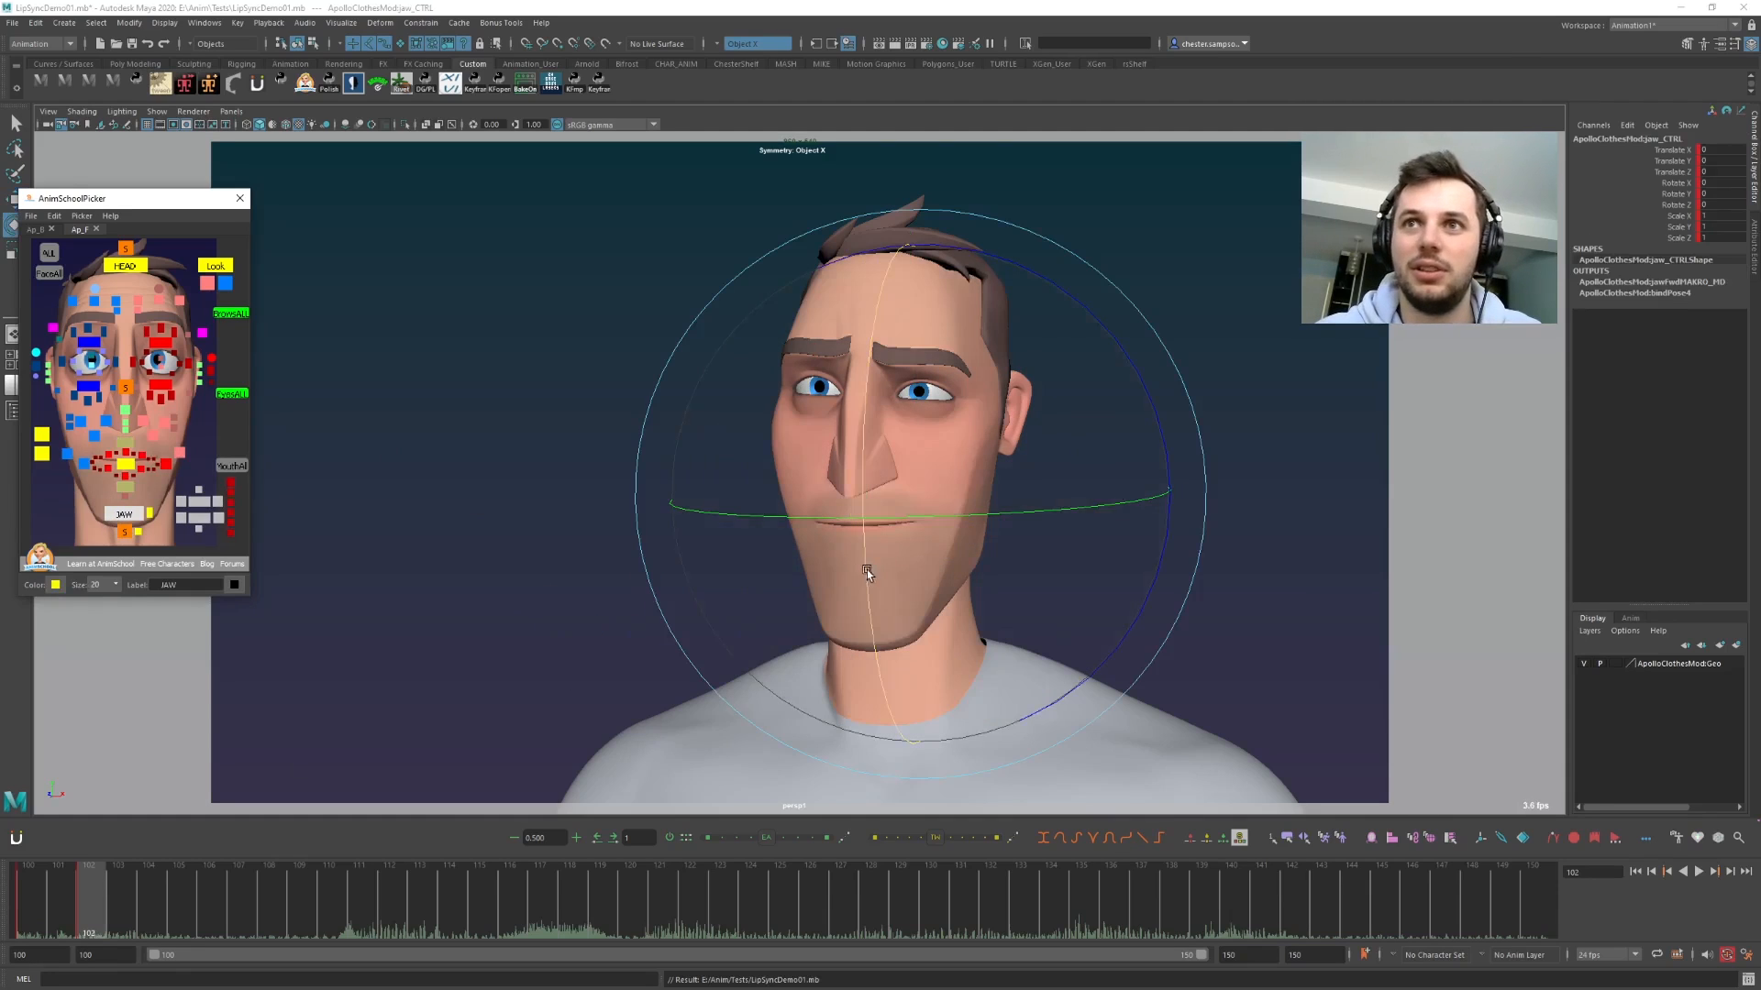
drag(871, 622, 867, 609)
click(911, 603)
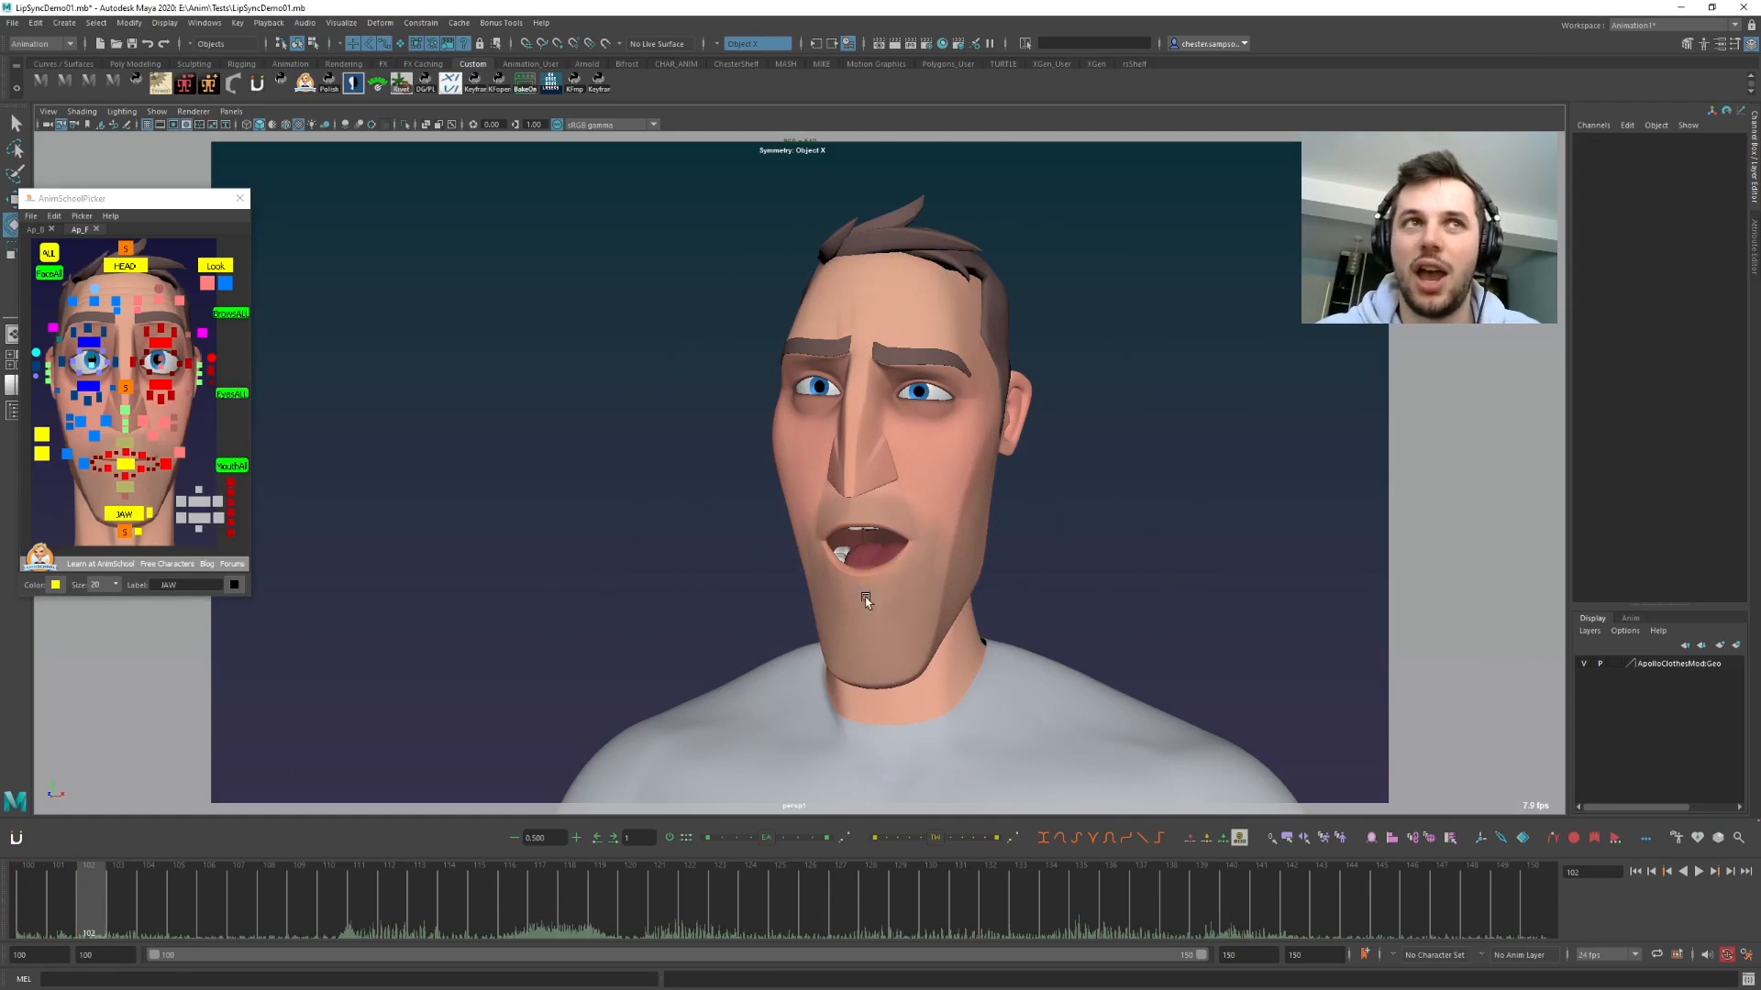
- Lower both upper lip corner controls together to about -2.8 in Translate Y
click(177, 455)
click(167, 464)
shift+click(84, 464)
key(w)
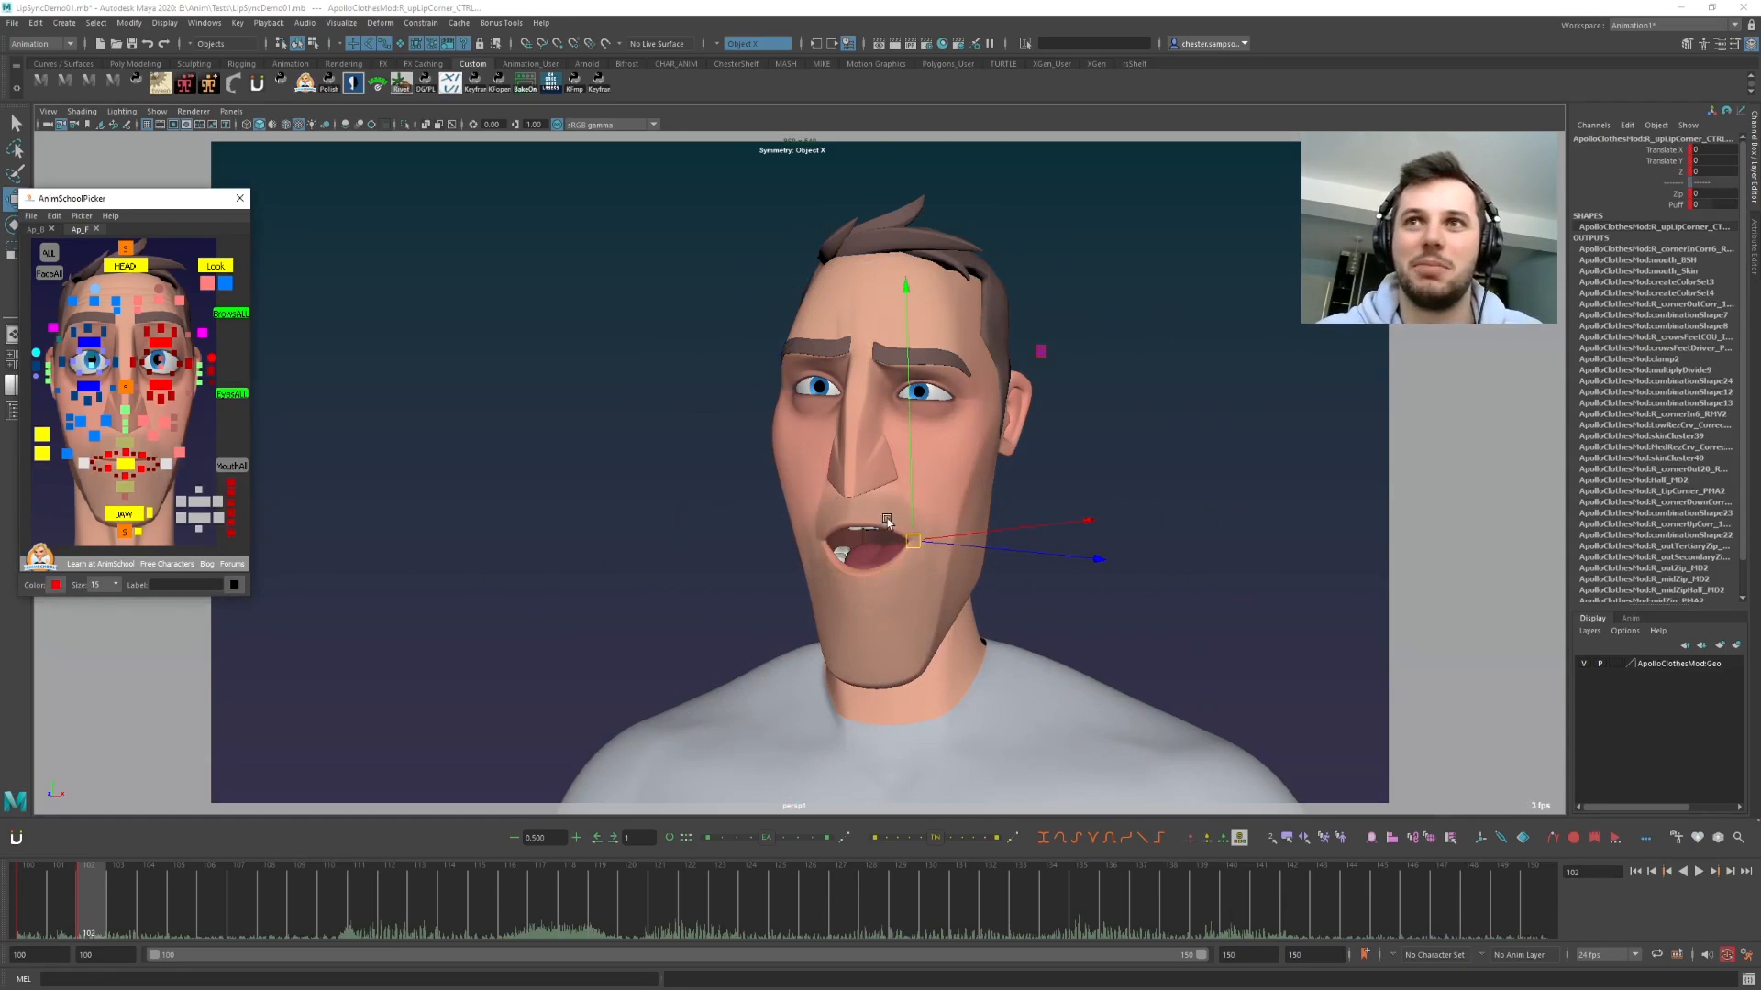
drag(913, 504, 916, 519)
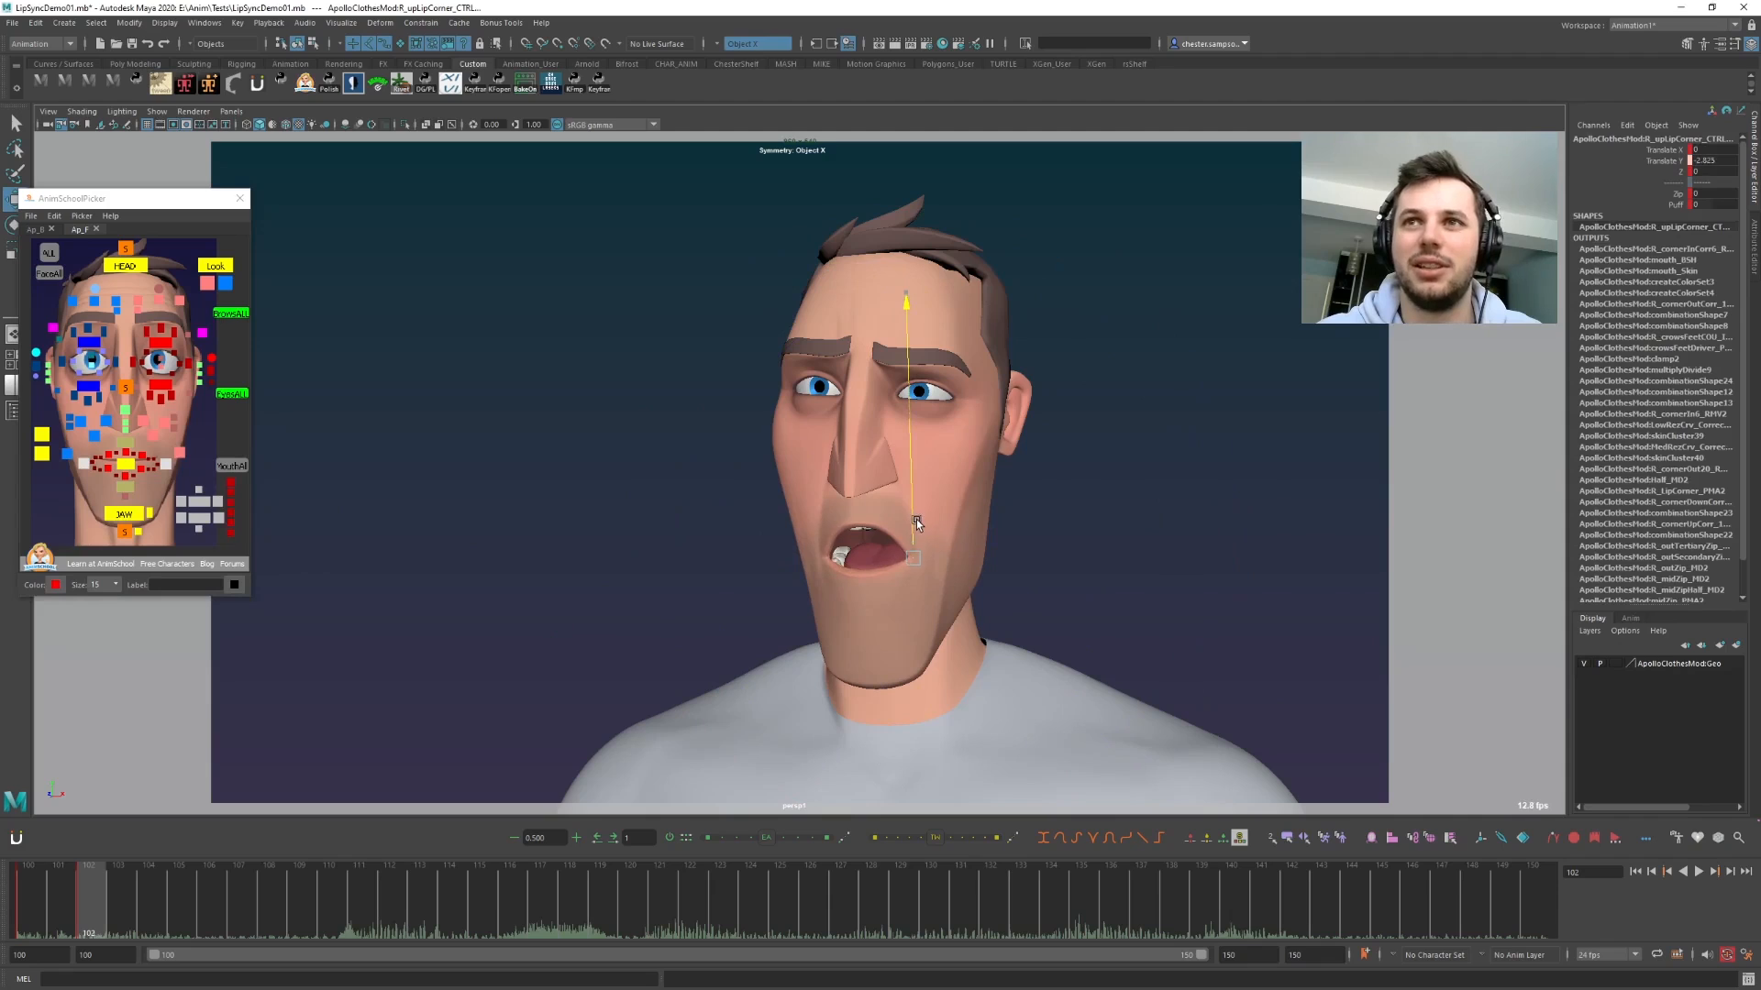
click(125, 474)
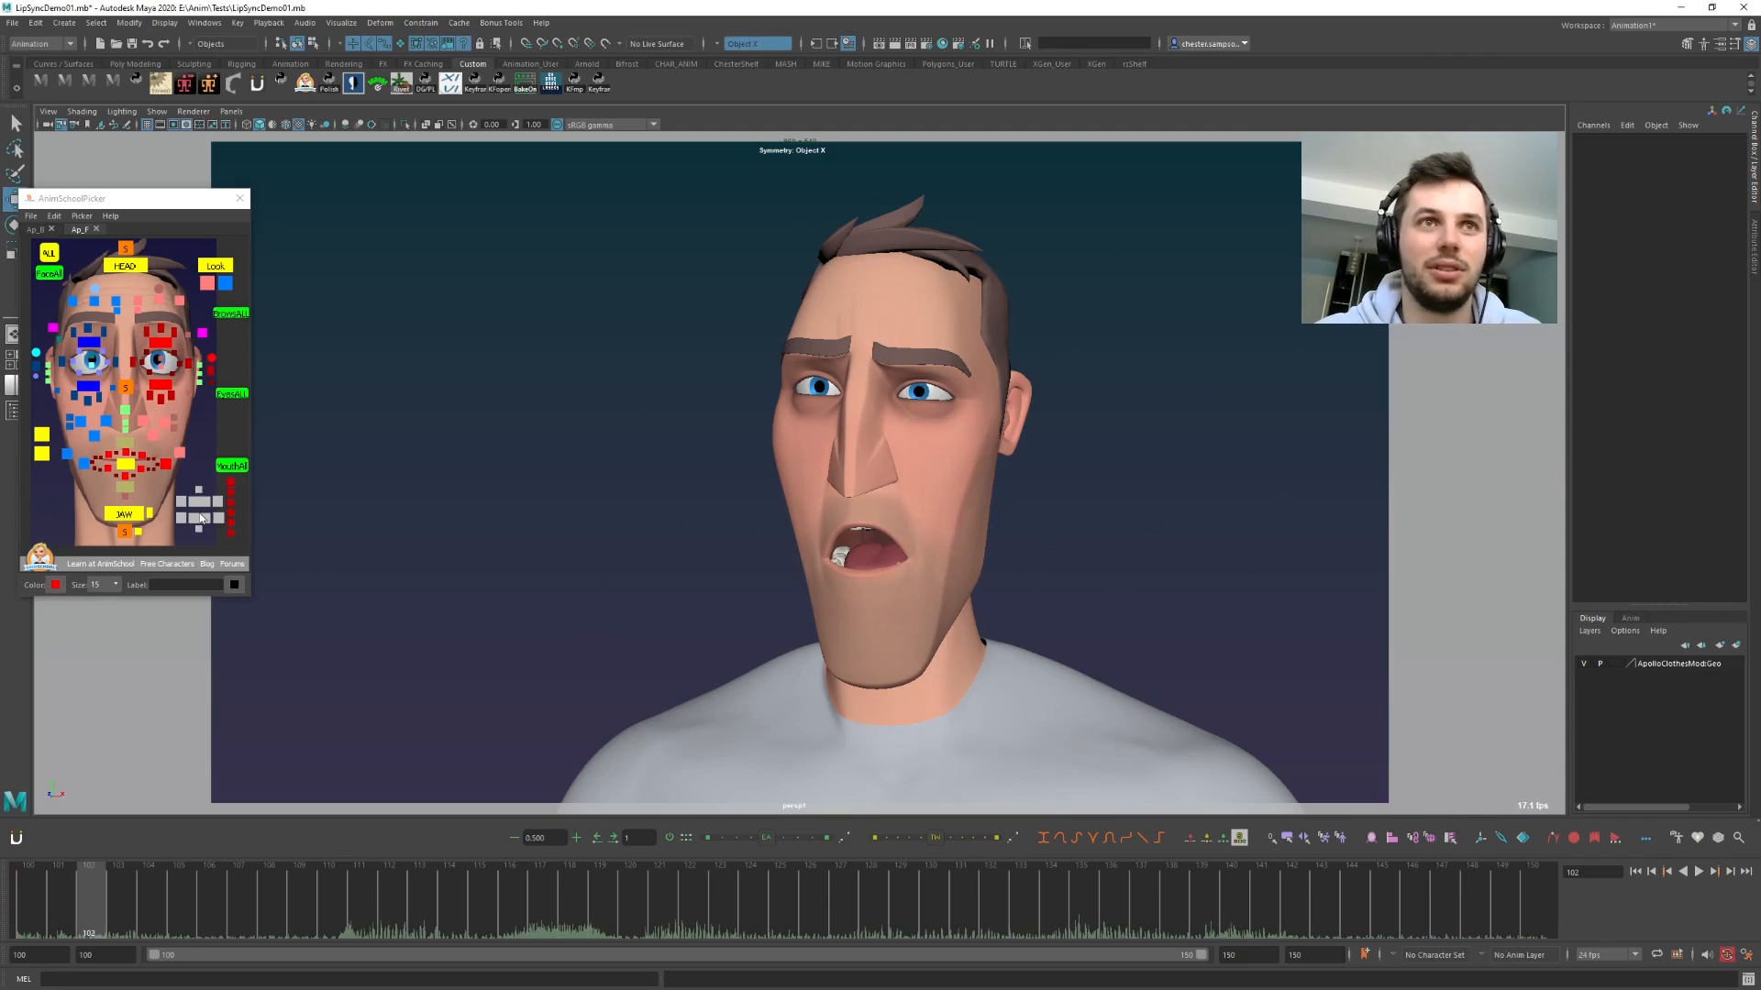
- Lower the lower teeth control so the teeth sit beneath the lower lip of the open mouth
click(200, 517)
drag(863, 544, 829, 601)
key(e)
key(w)
middle_drag(937, 604, 936, 618)
click(1183, 673)
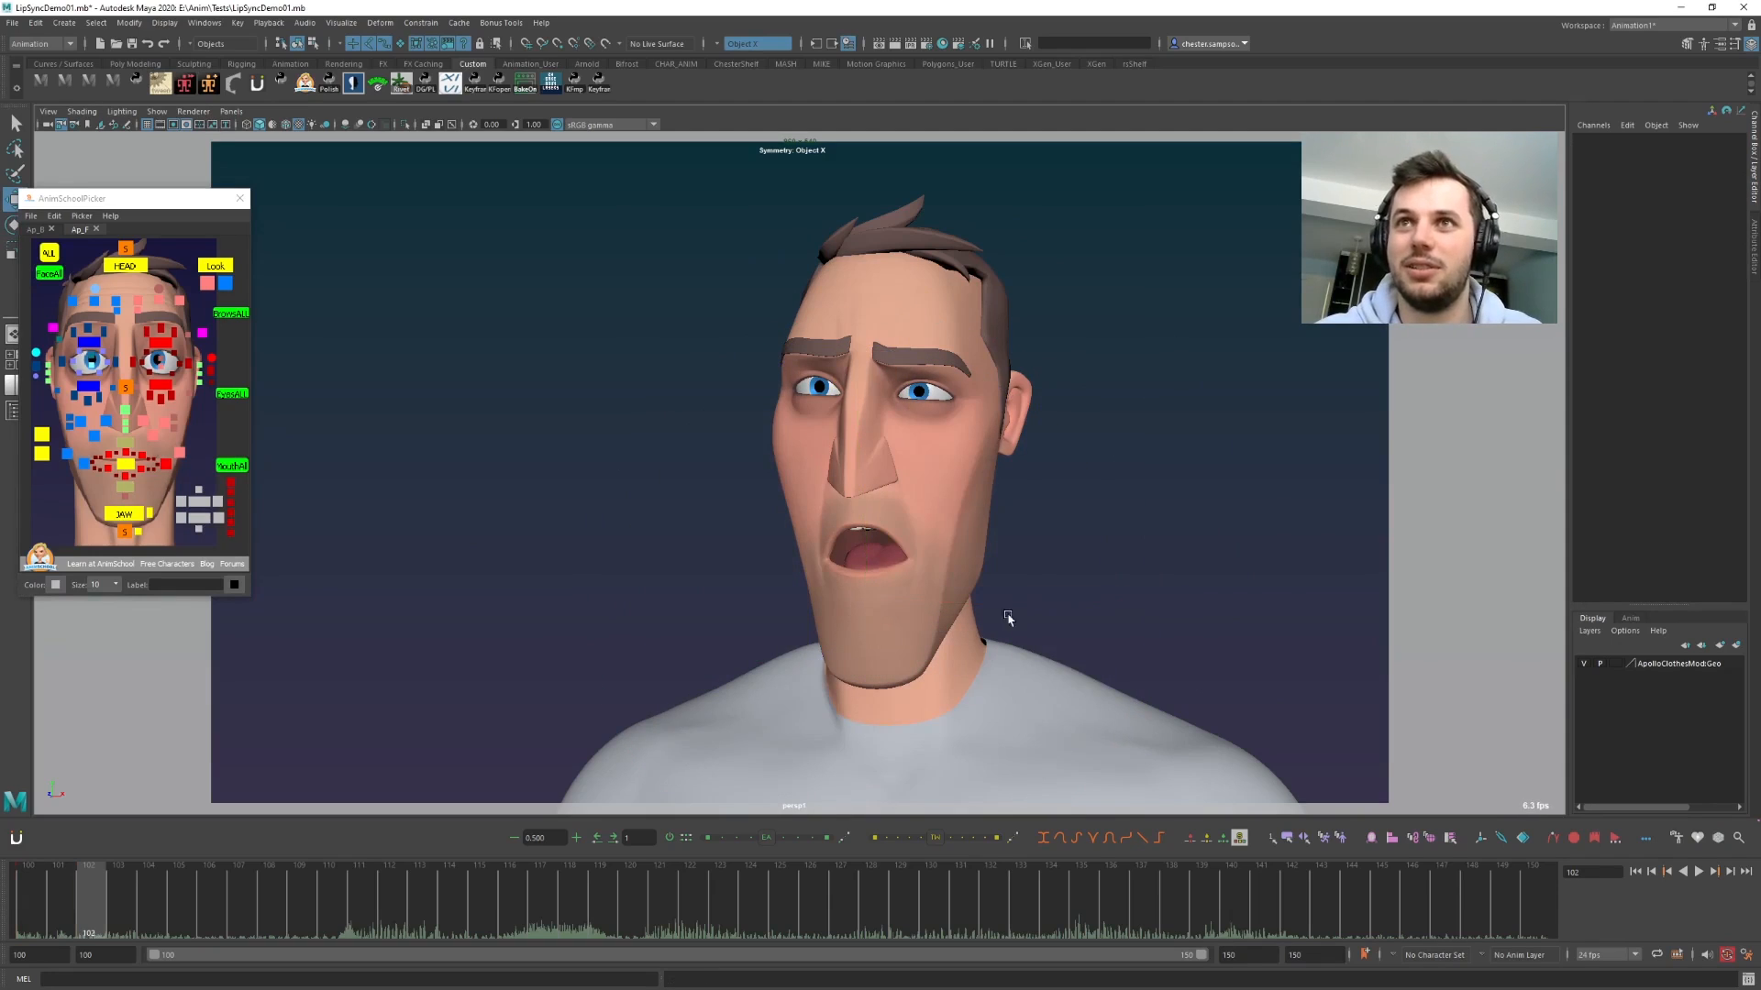
- Refine the open mouth by moving the right lip corner to about -3.2 in Translate Y and the left outer upper lip to about 0.47 in Translate X
click(108, 459)
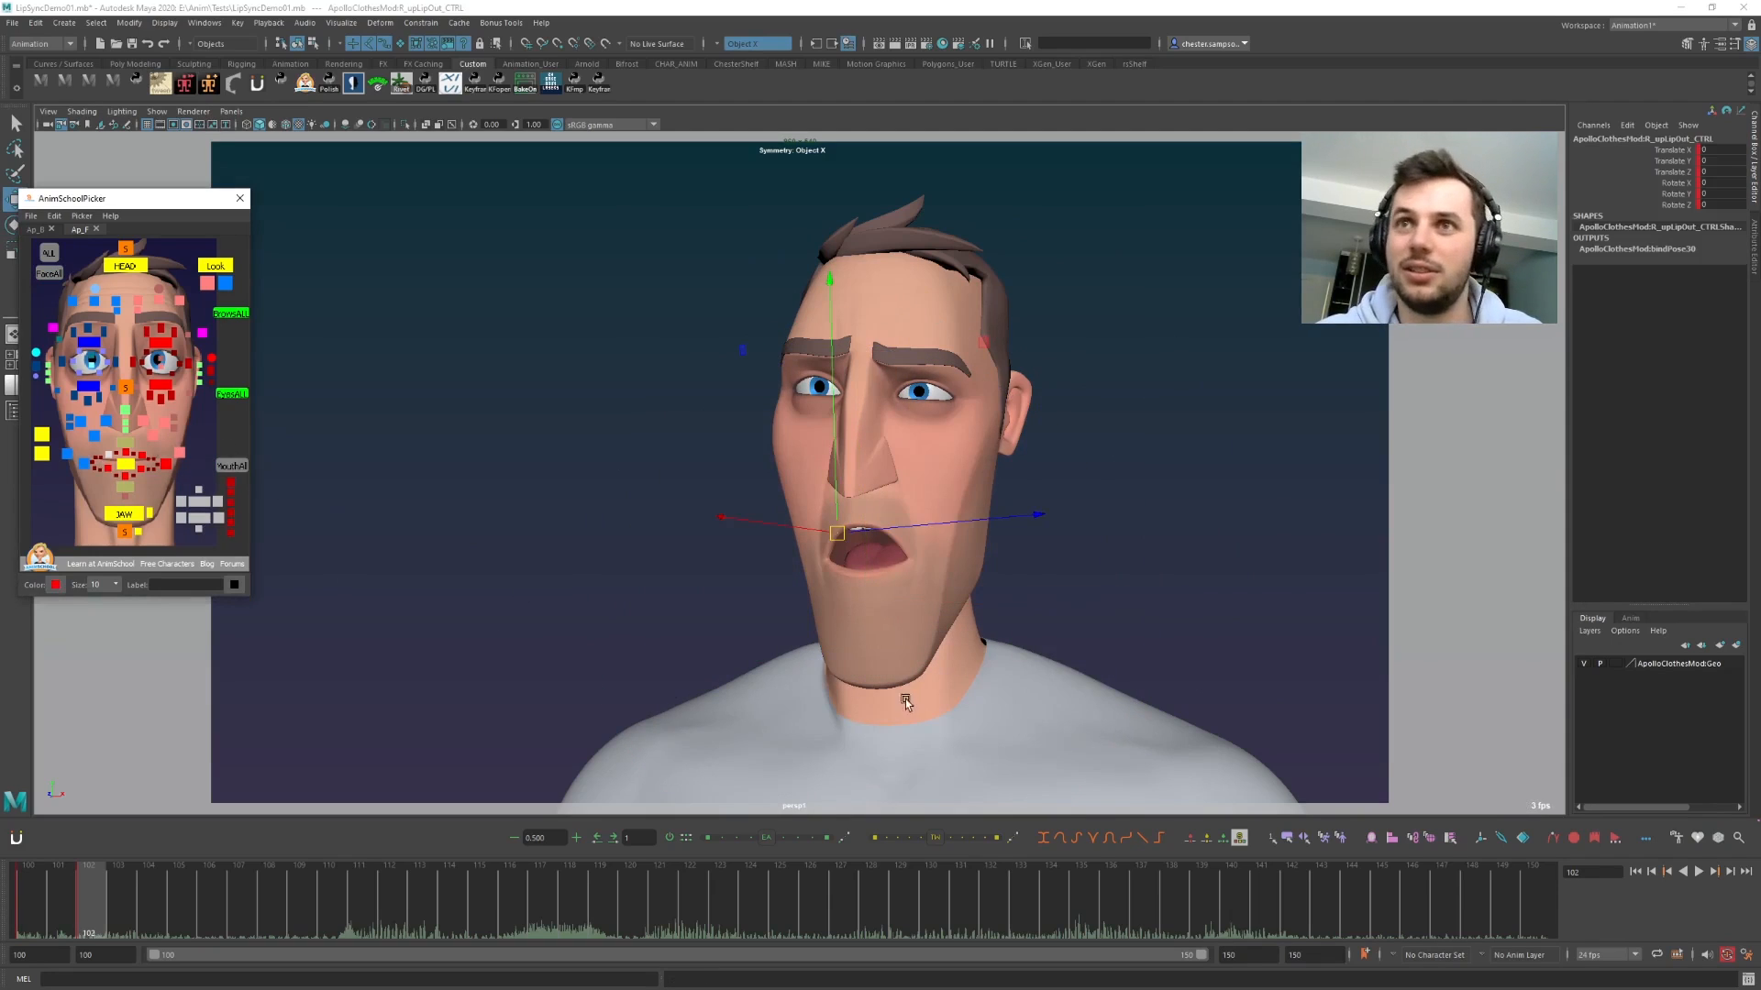
click(86, 464)
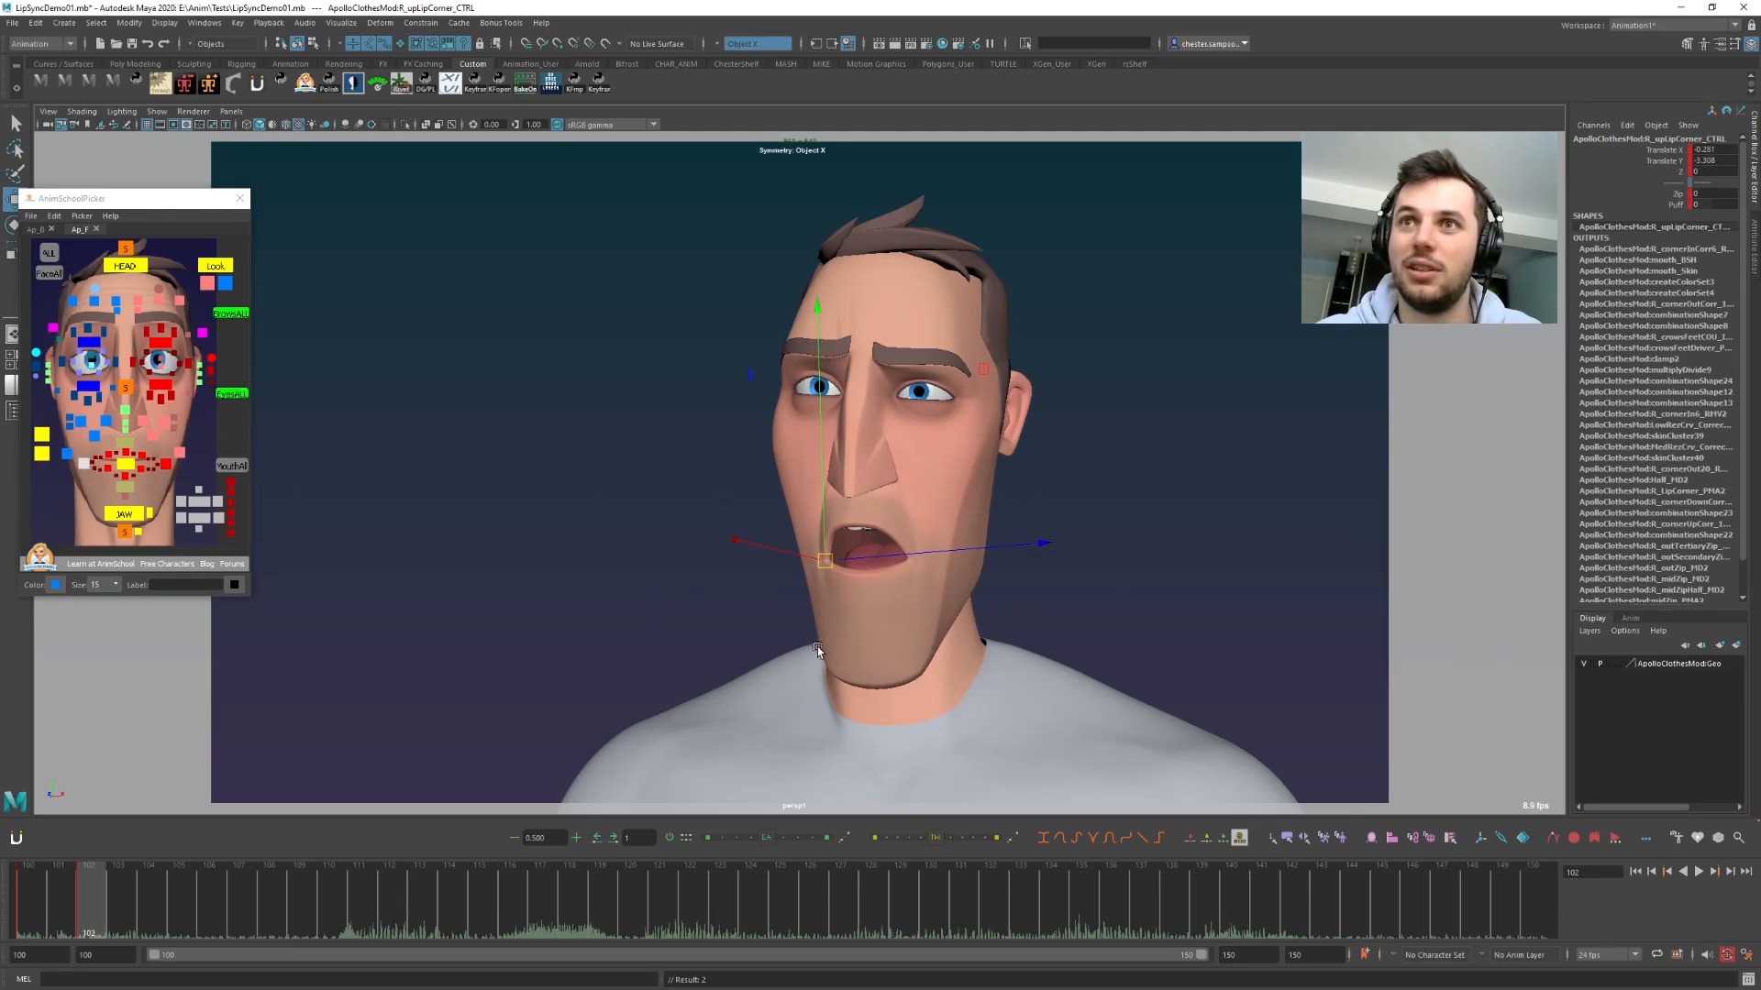
click(144, 457)
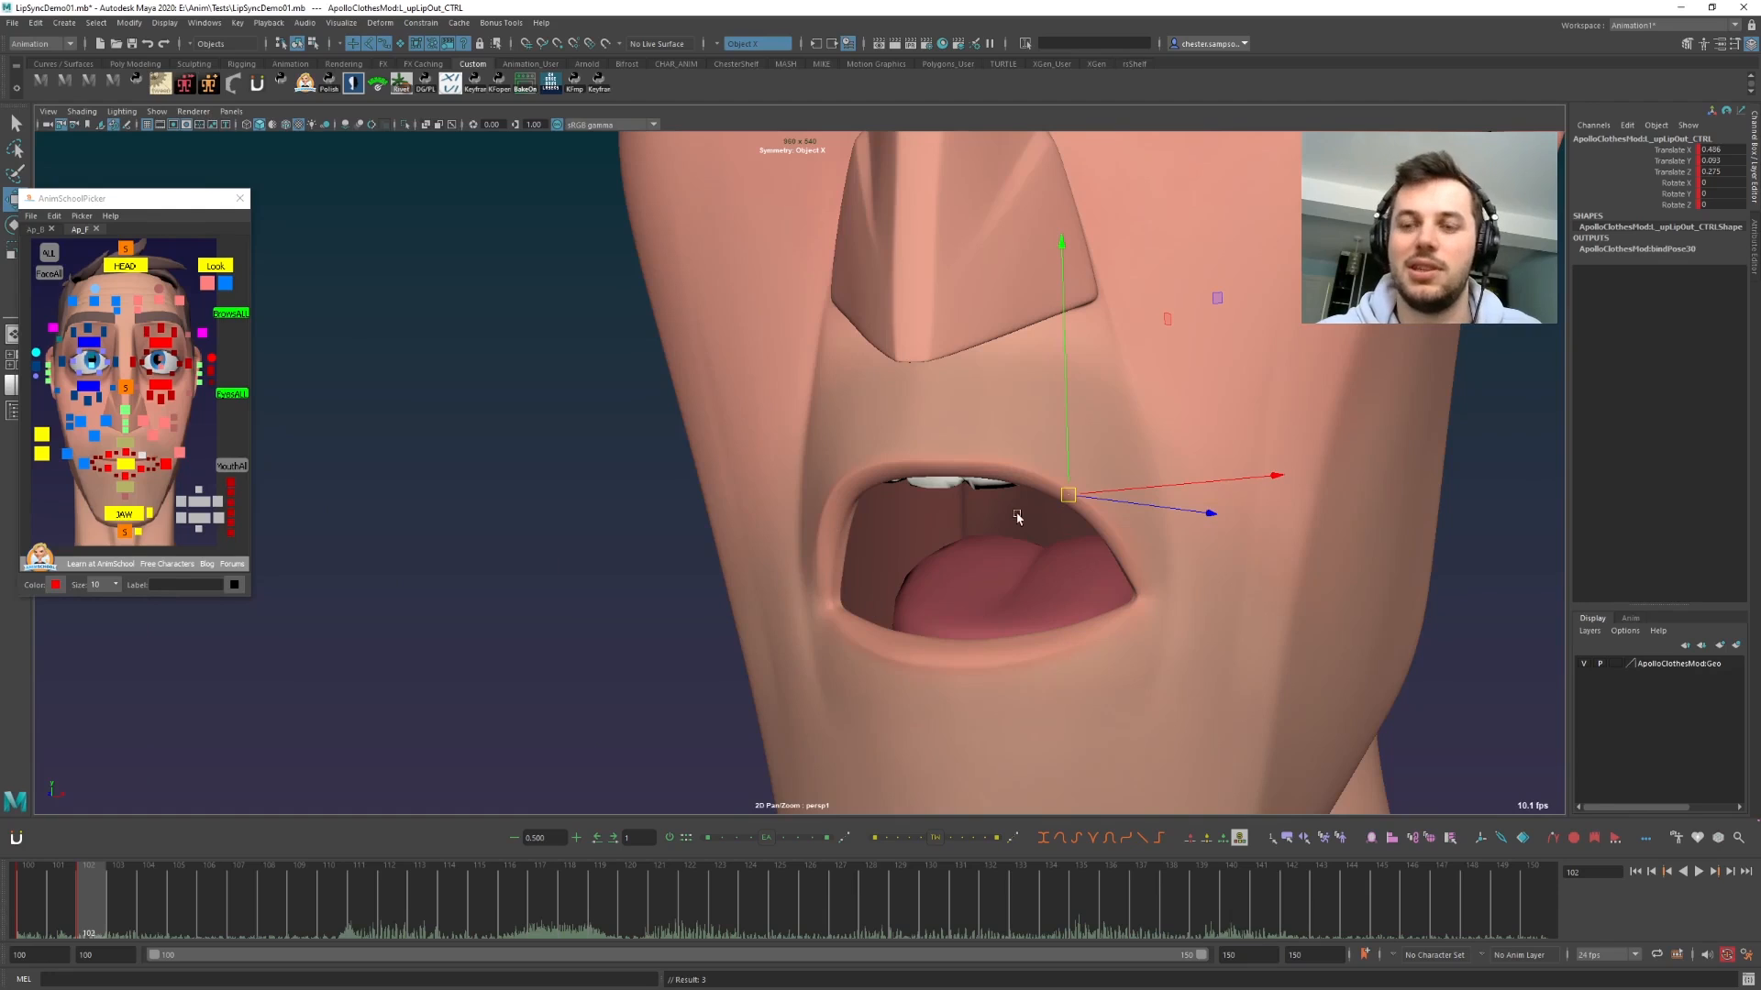
key(backslash)
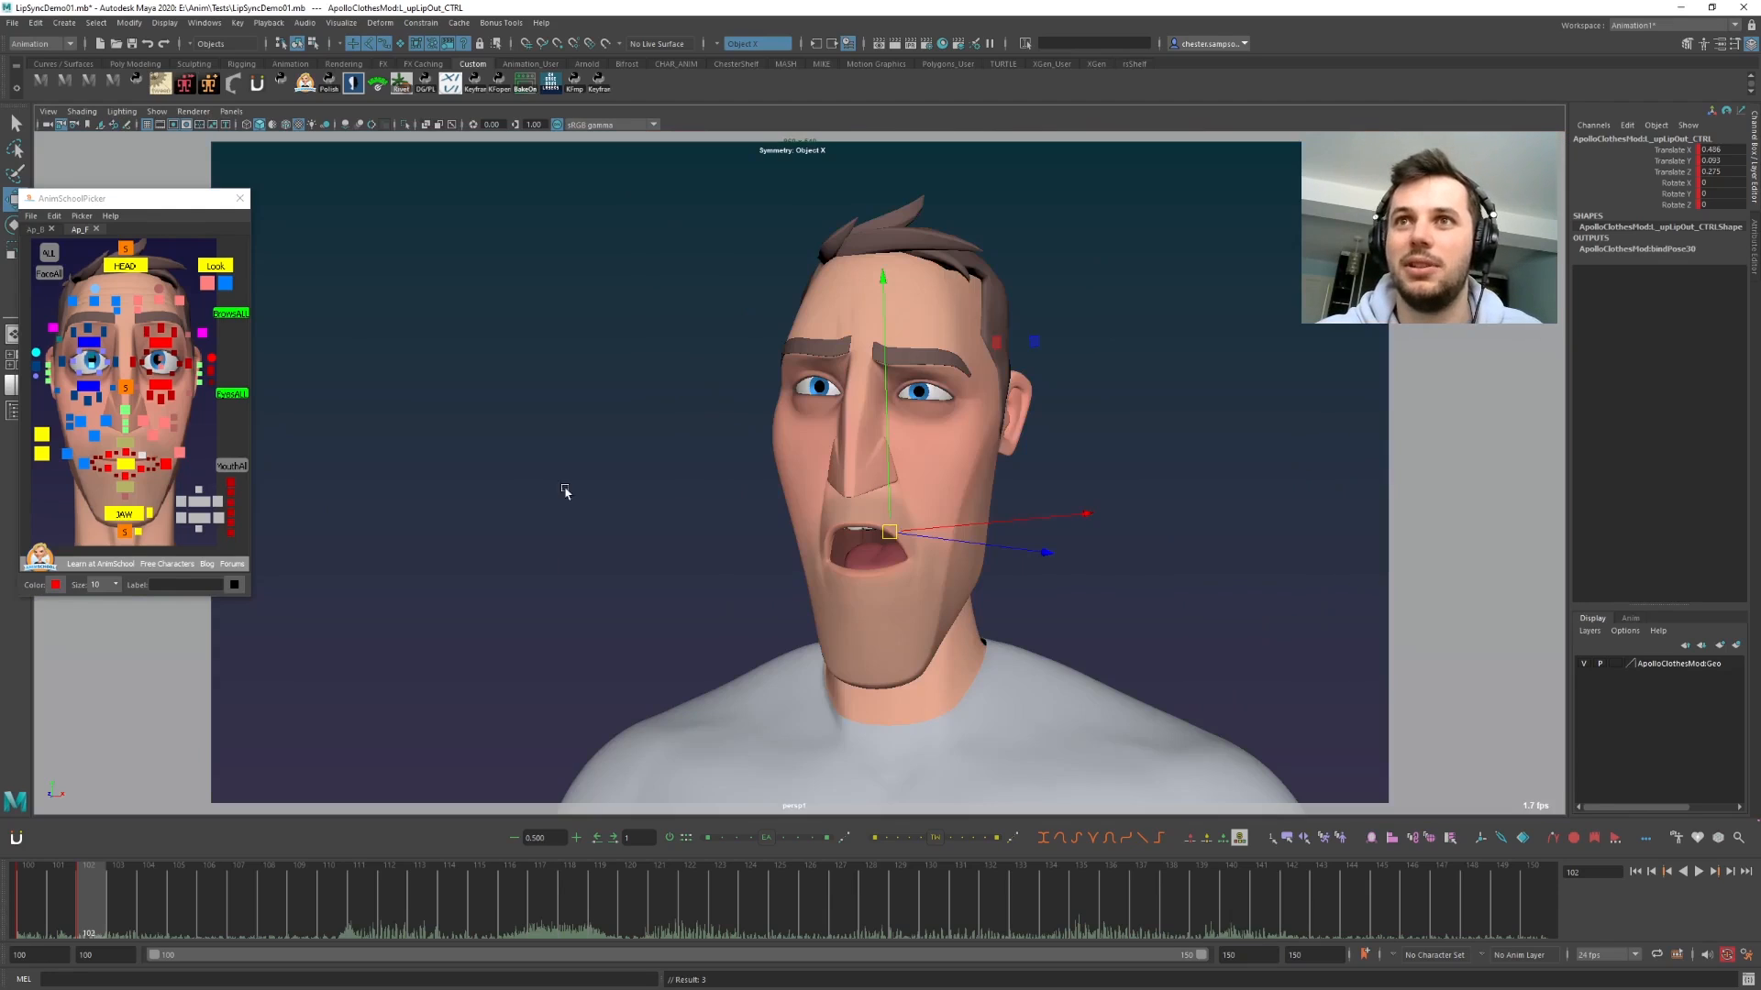
click(503, 521)
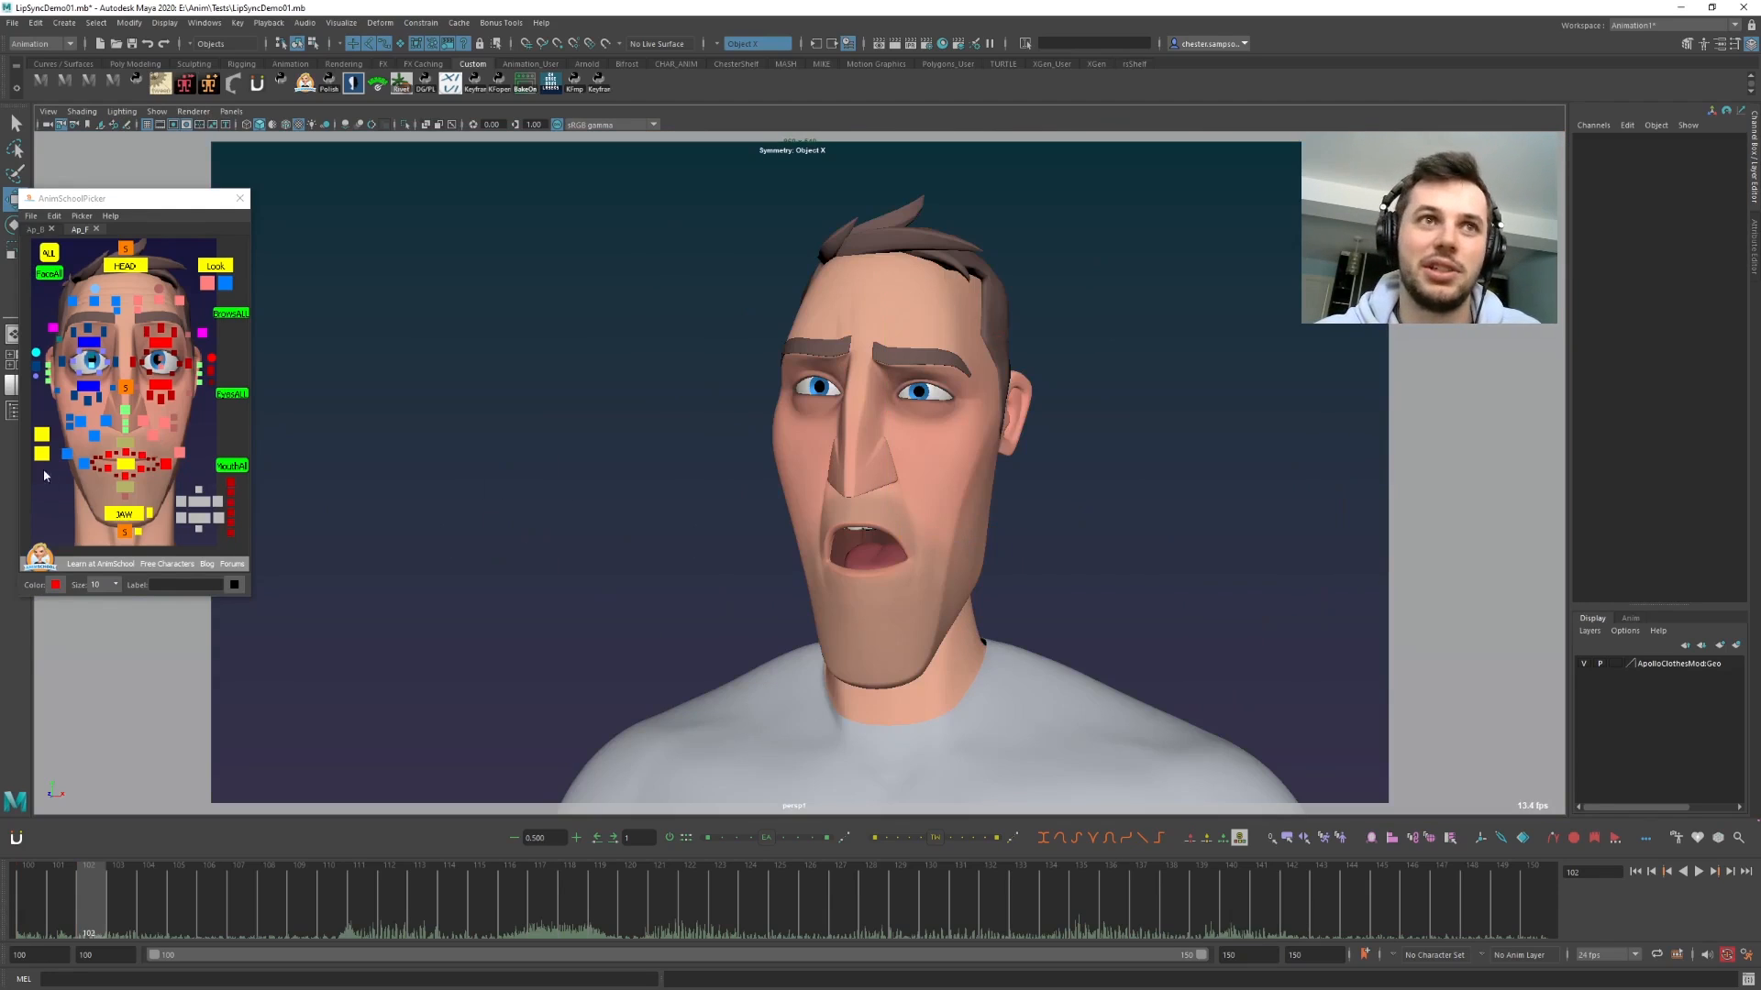
- Key all mouth controls at frame 102 and compare the open pose with the frame 100 pose
click(236, 467)
key(comma)
key(period)
key(comma)
key(period)
key(comma)
key(period)
key(comma)
key(period)
- Select the main mouth control and try moving it with the rig's control curves displayed
click(128, 467)
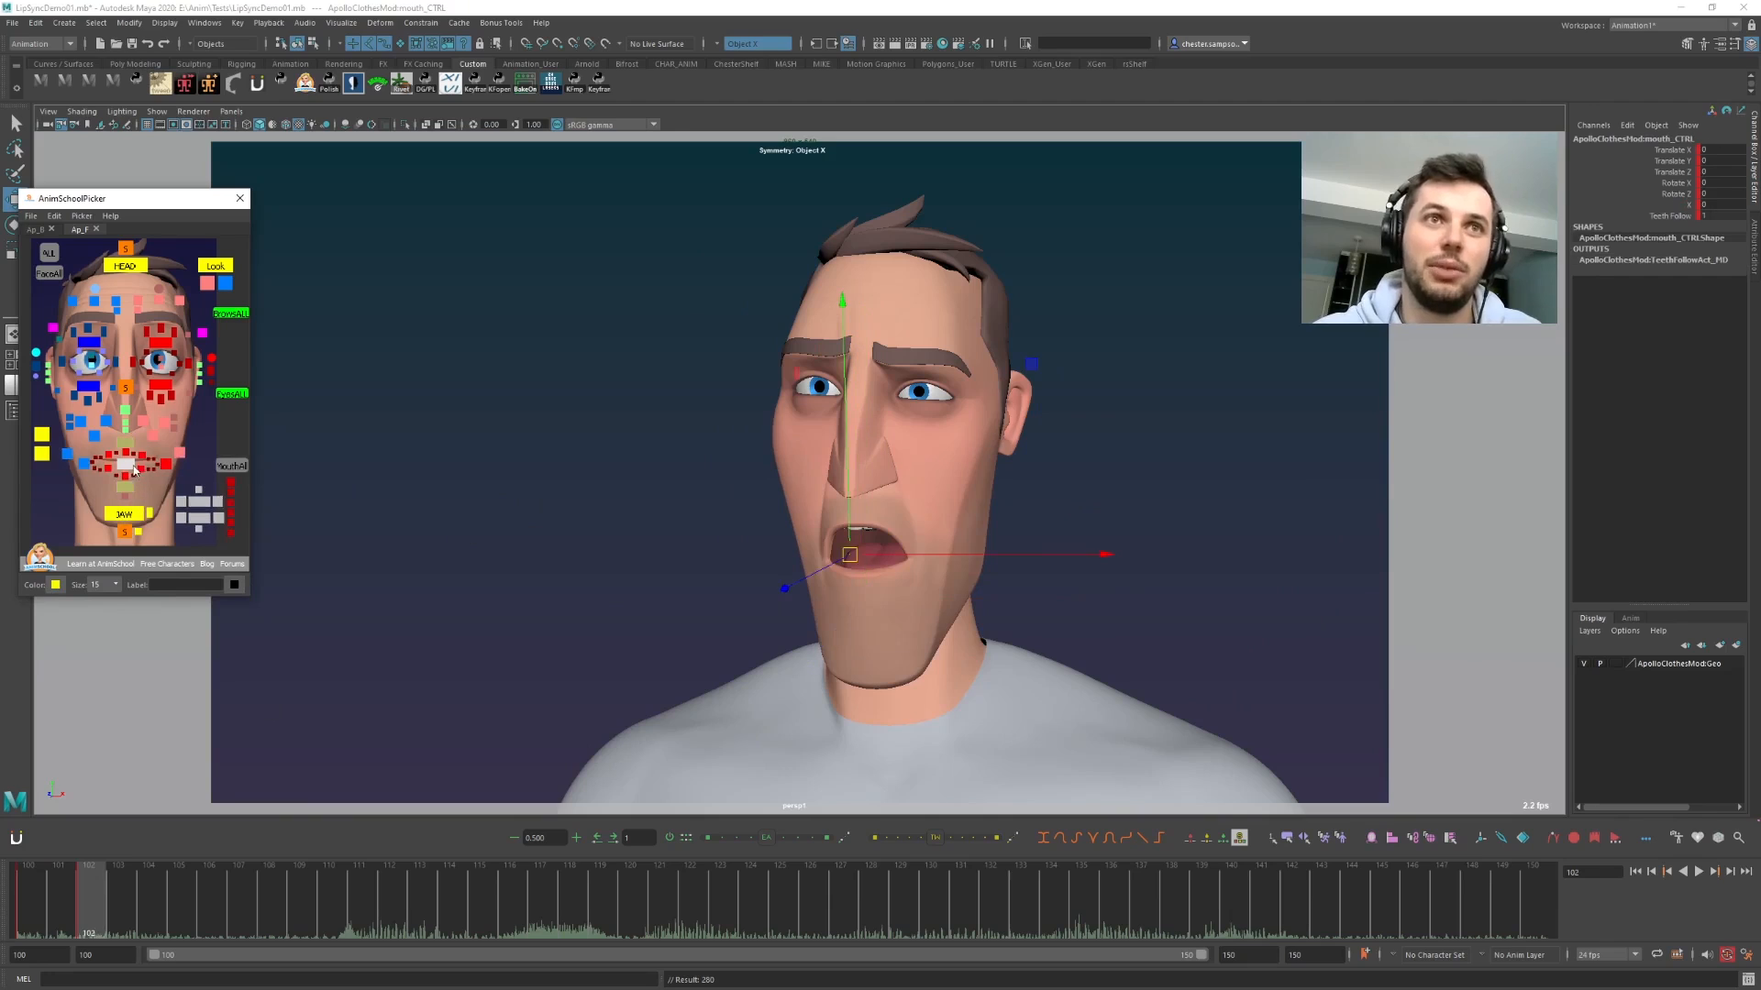
key(comma)
key(period)
key(alt+1)
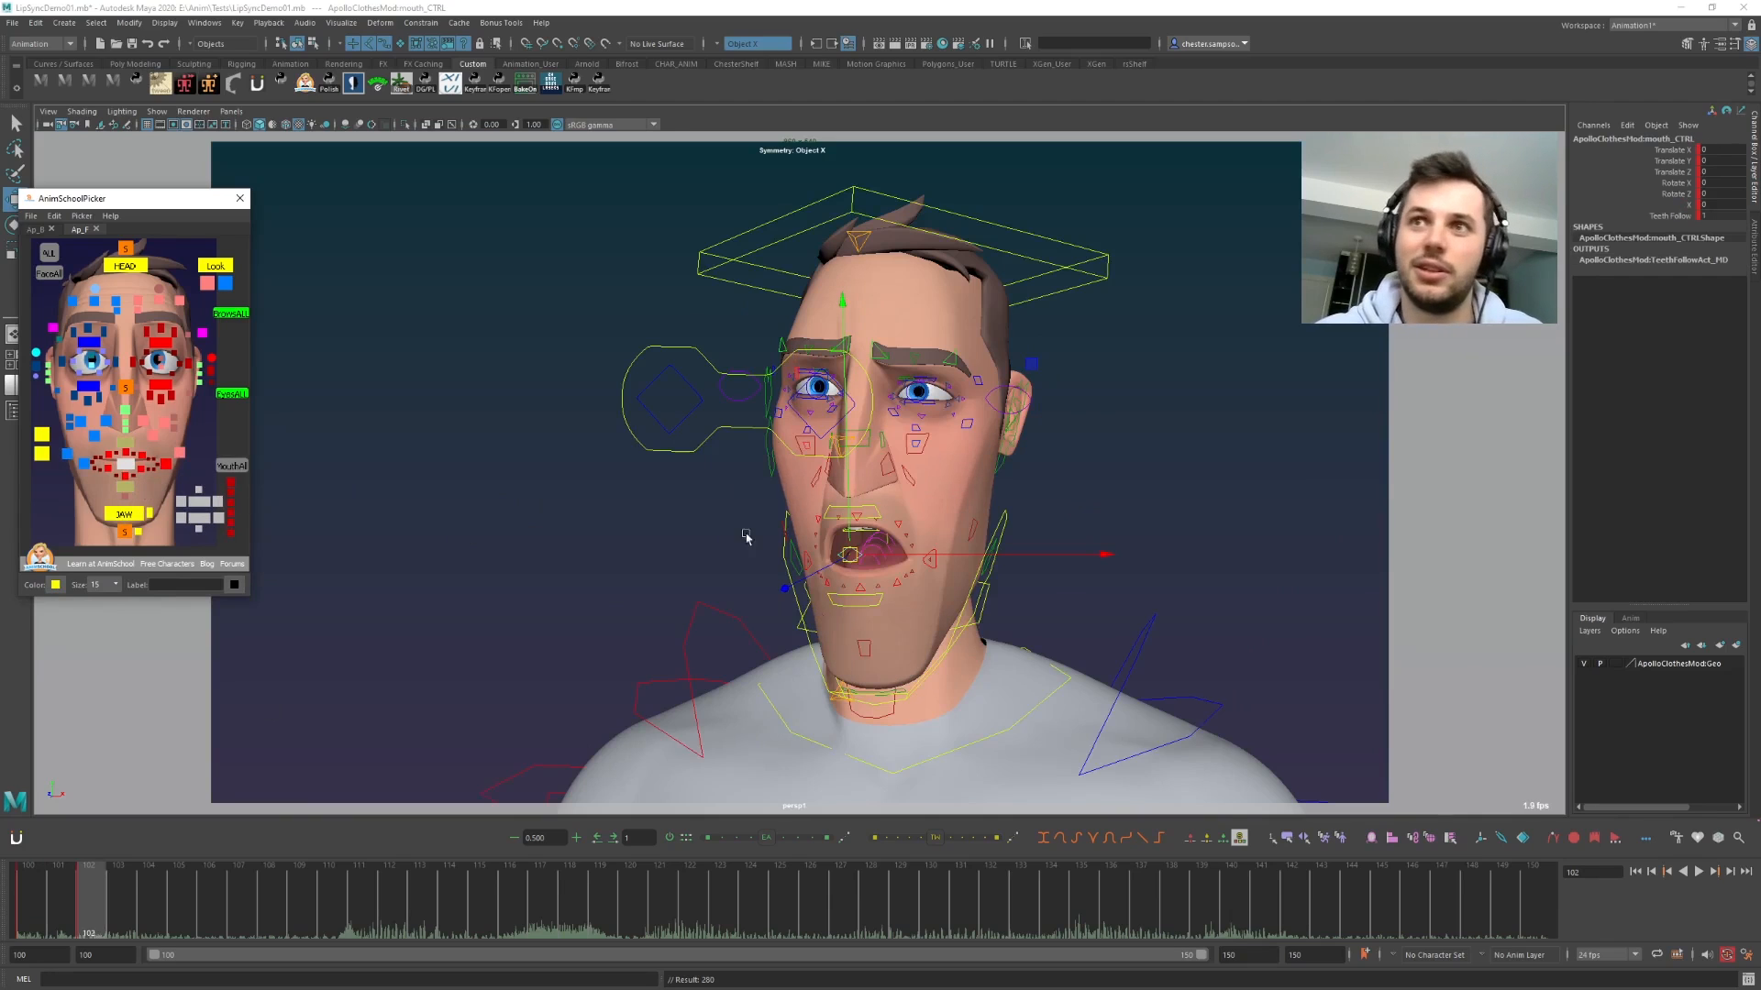
click(822, 574)
click(836, 557)
drag(836, 560, 844, 580)
key(ctrl+z)
key(alt+1)
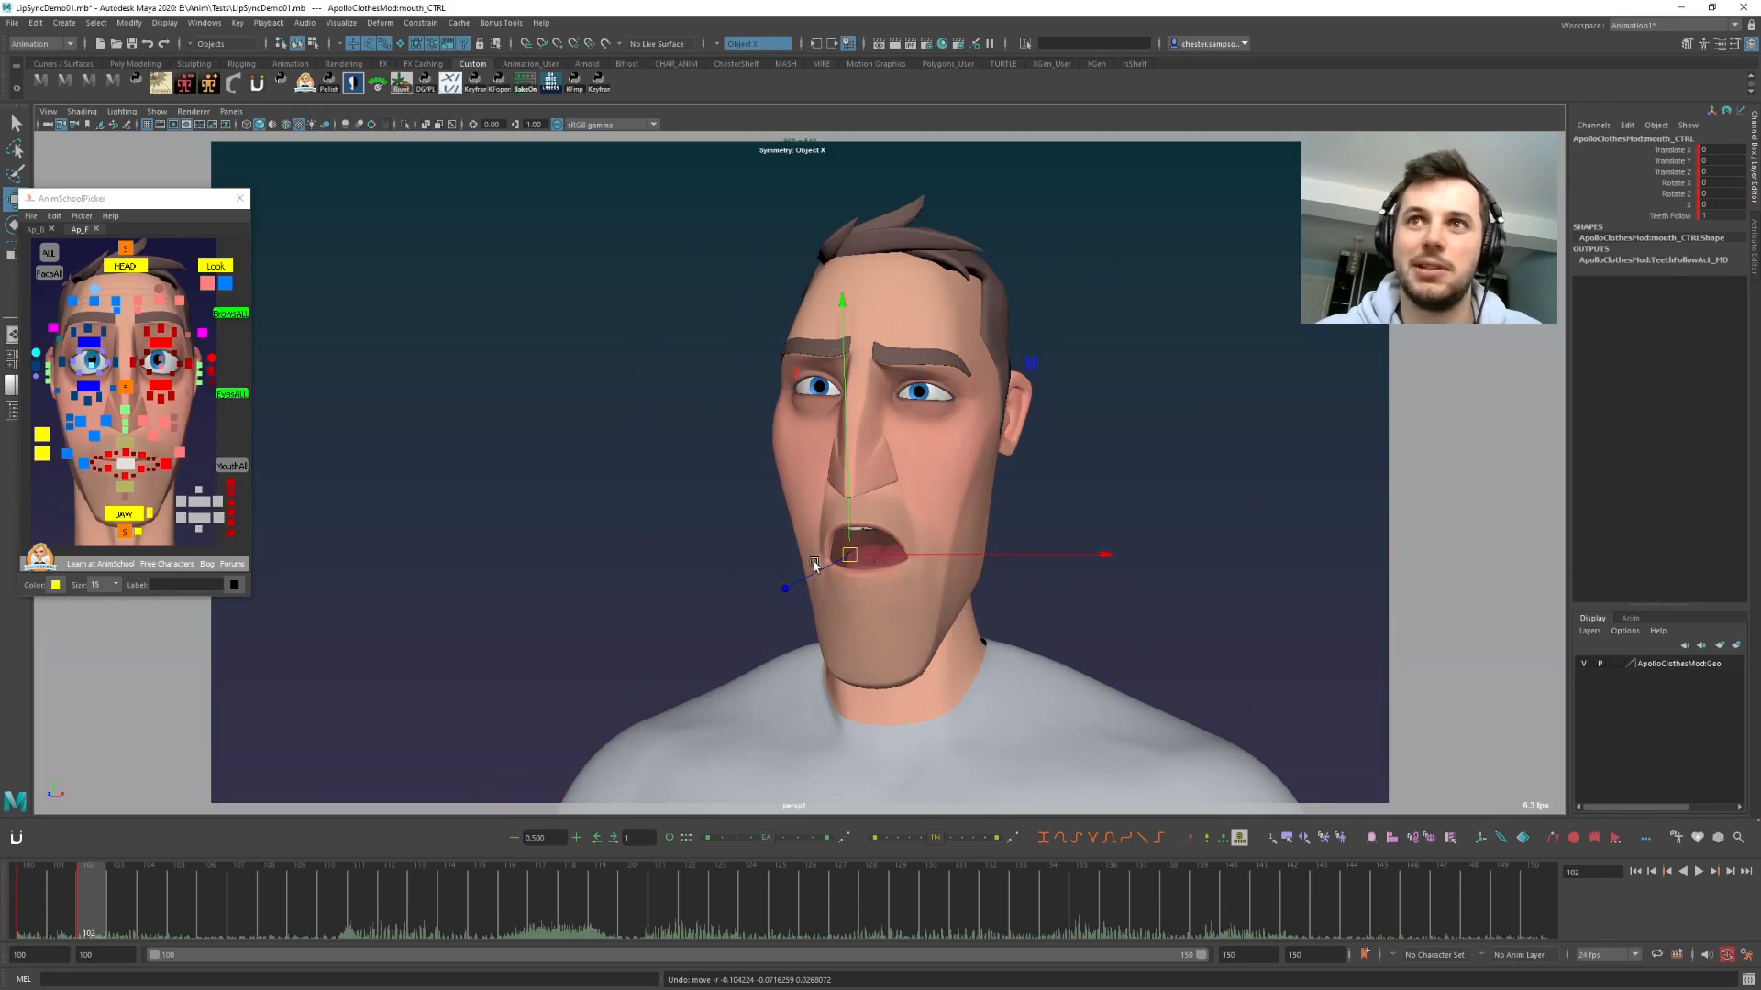
- Shift the main mouth control sideways to about -0.66 in Translate X at frame 102, comparing it with the frame 100 pose
key(comma)
key(period)
key(comma)
key(period)
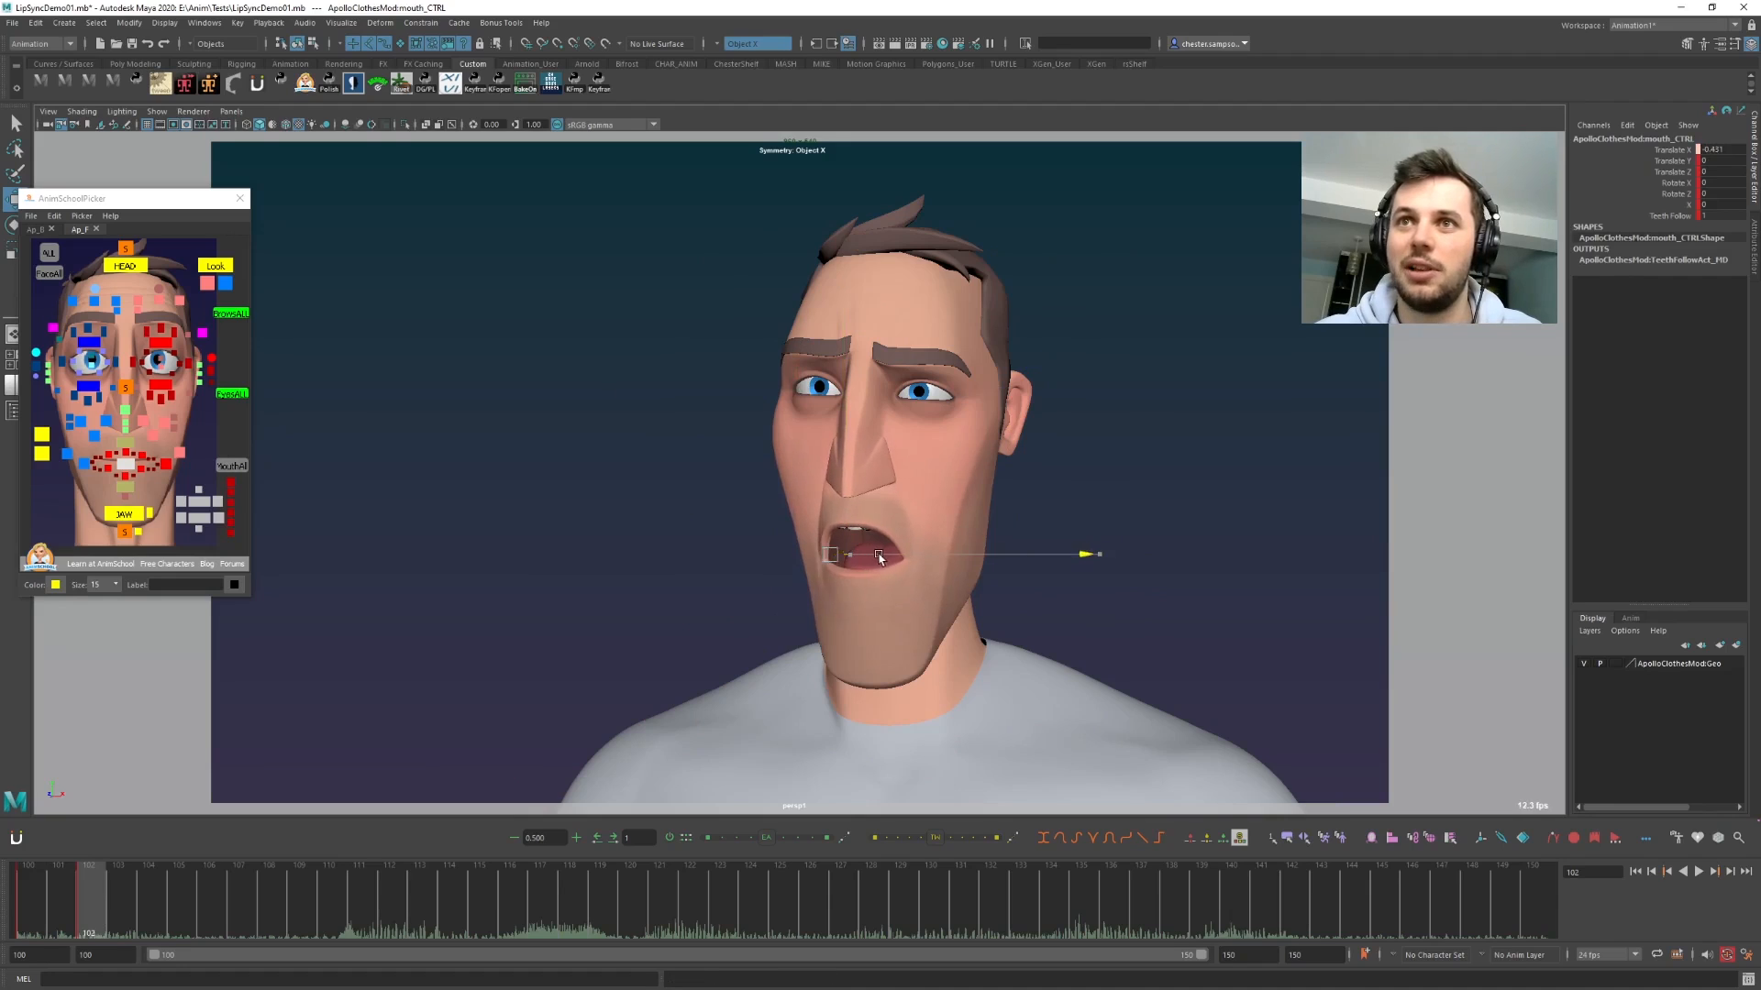
key(comma)
key(period)
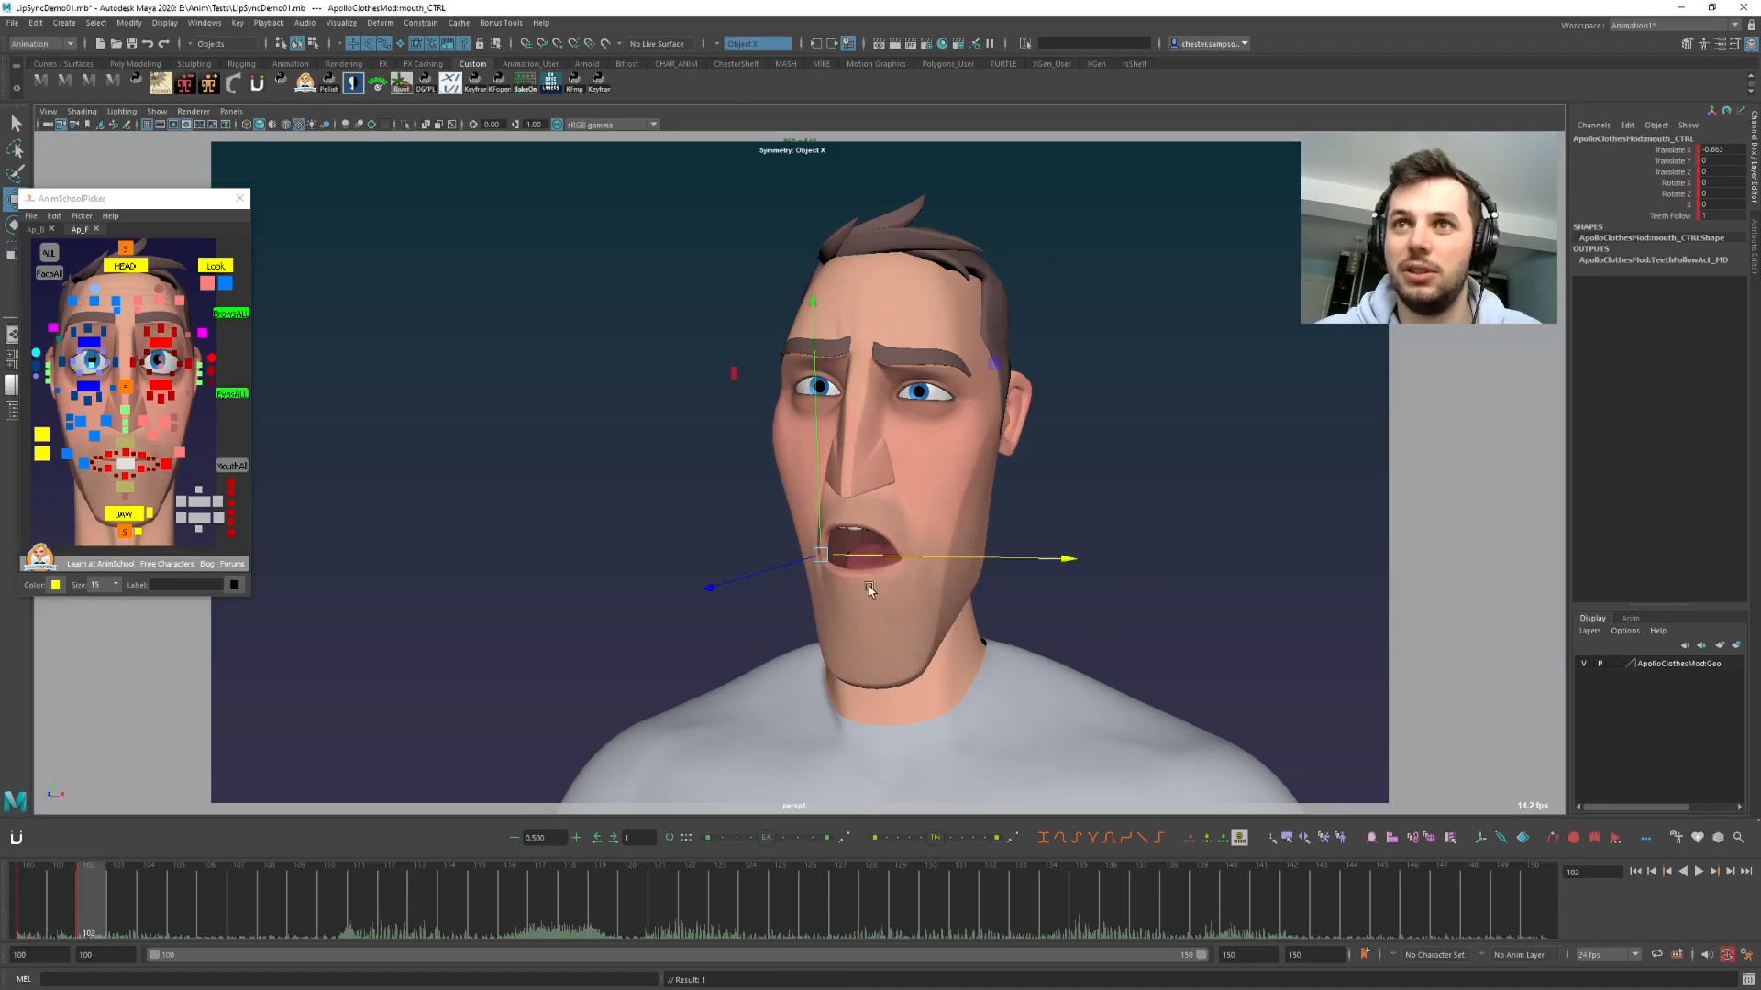
key(comma)
key(period)
click(734, 621)
key(ctrl+z)
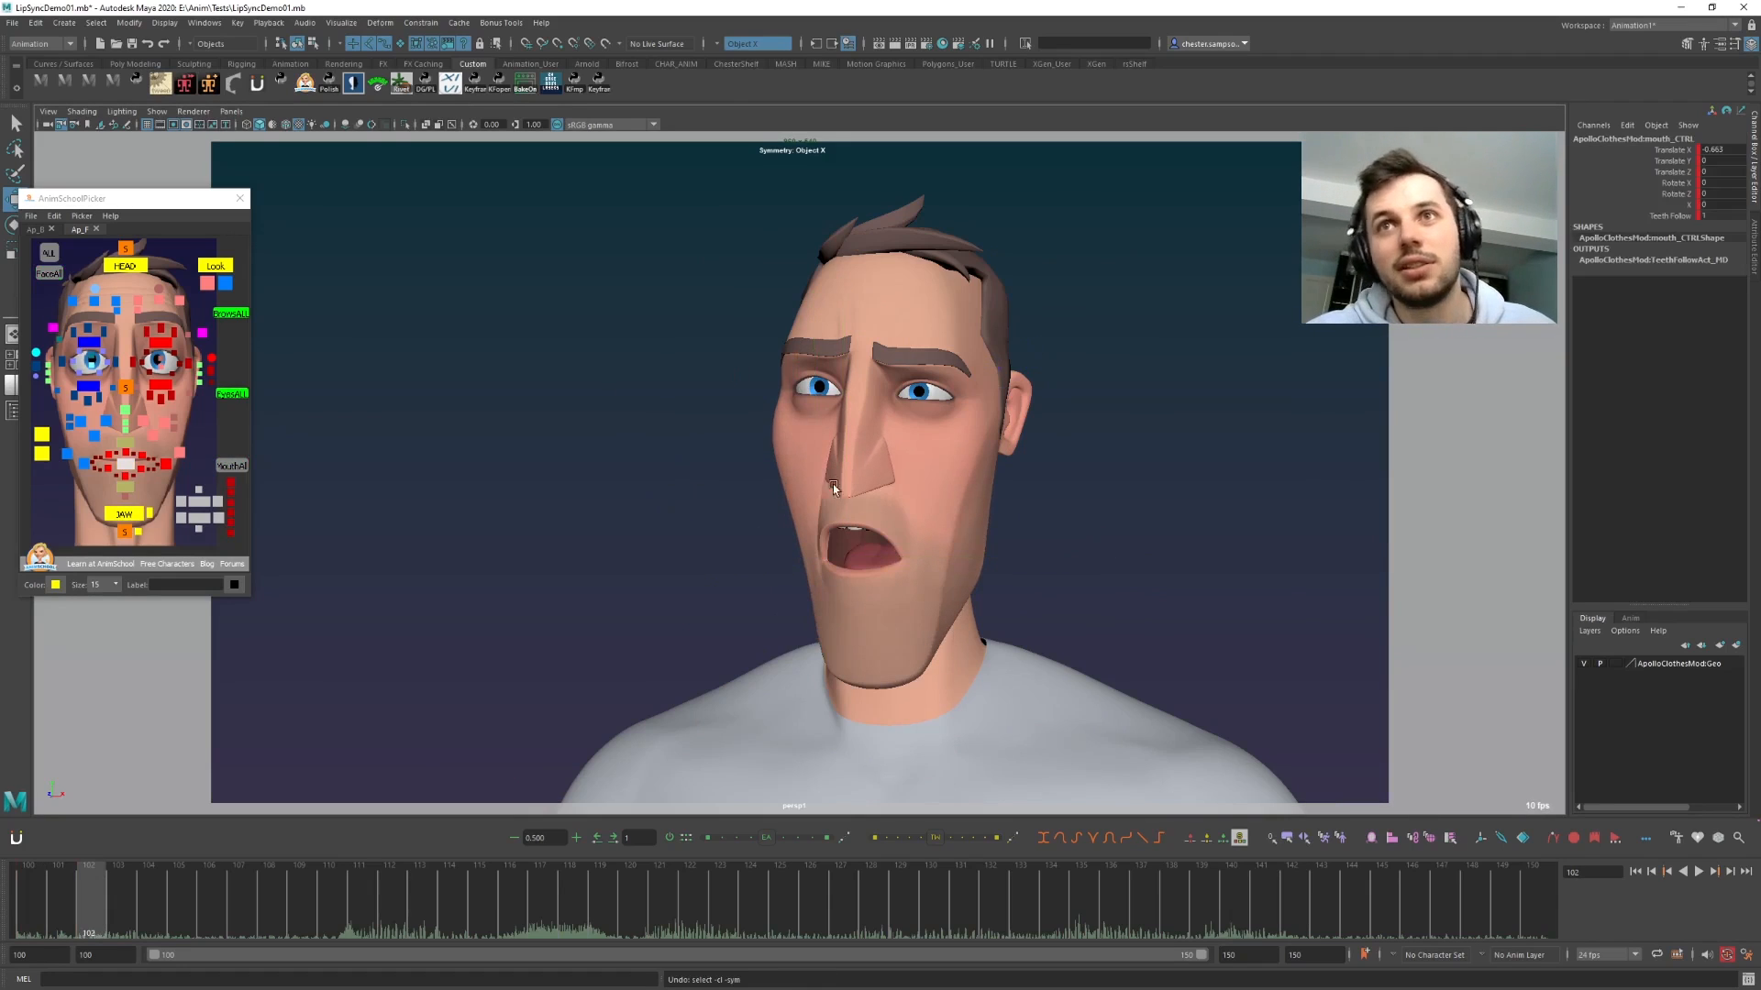
- Fine-tune the main mouth control's sideways offset at frame 102, checking the motion against frame 100
drag(898, 555, 889, 556)
key(comma)
key(period)
key(comma)
key(period)
drag(870, 555, 883, 556)
key(comma)
key(period)
key(comma)
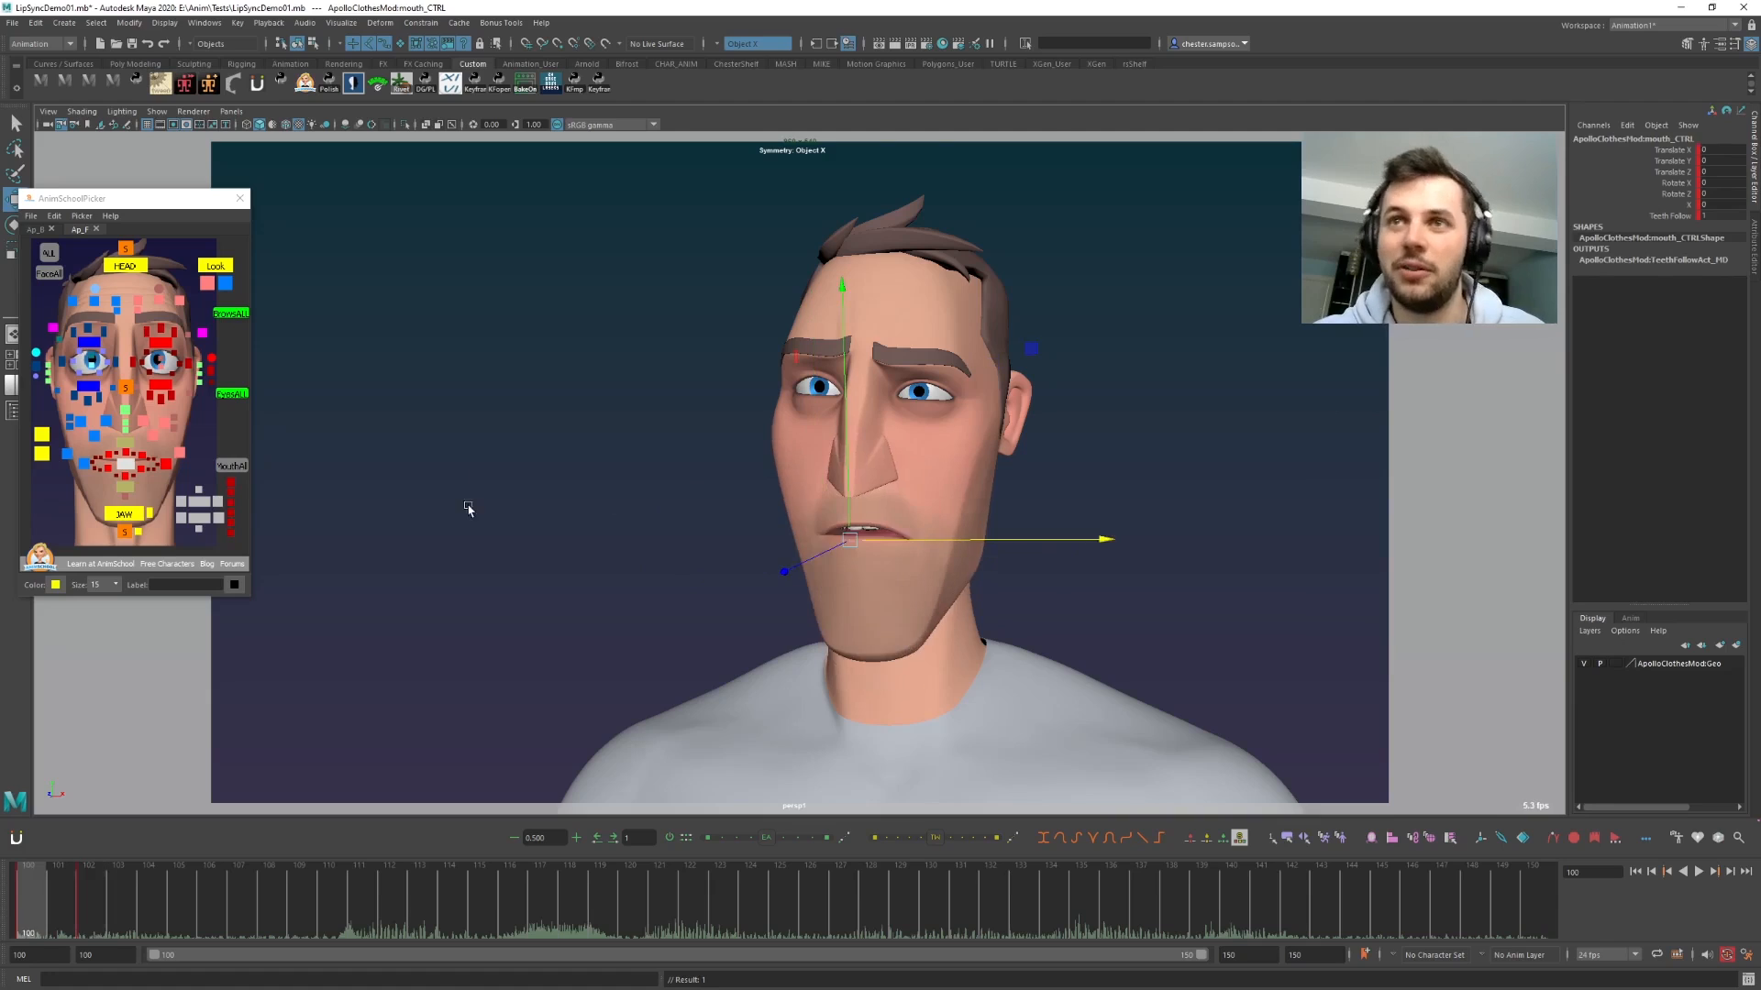
- Compare the mouth poses at frames 100 and 102, with all mouth controls selected for the last checks
key(period)
key(comma)
key(period)
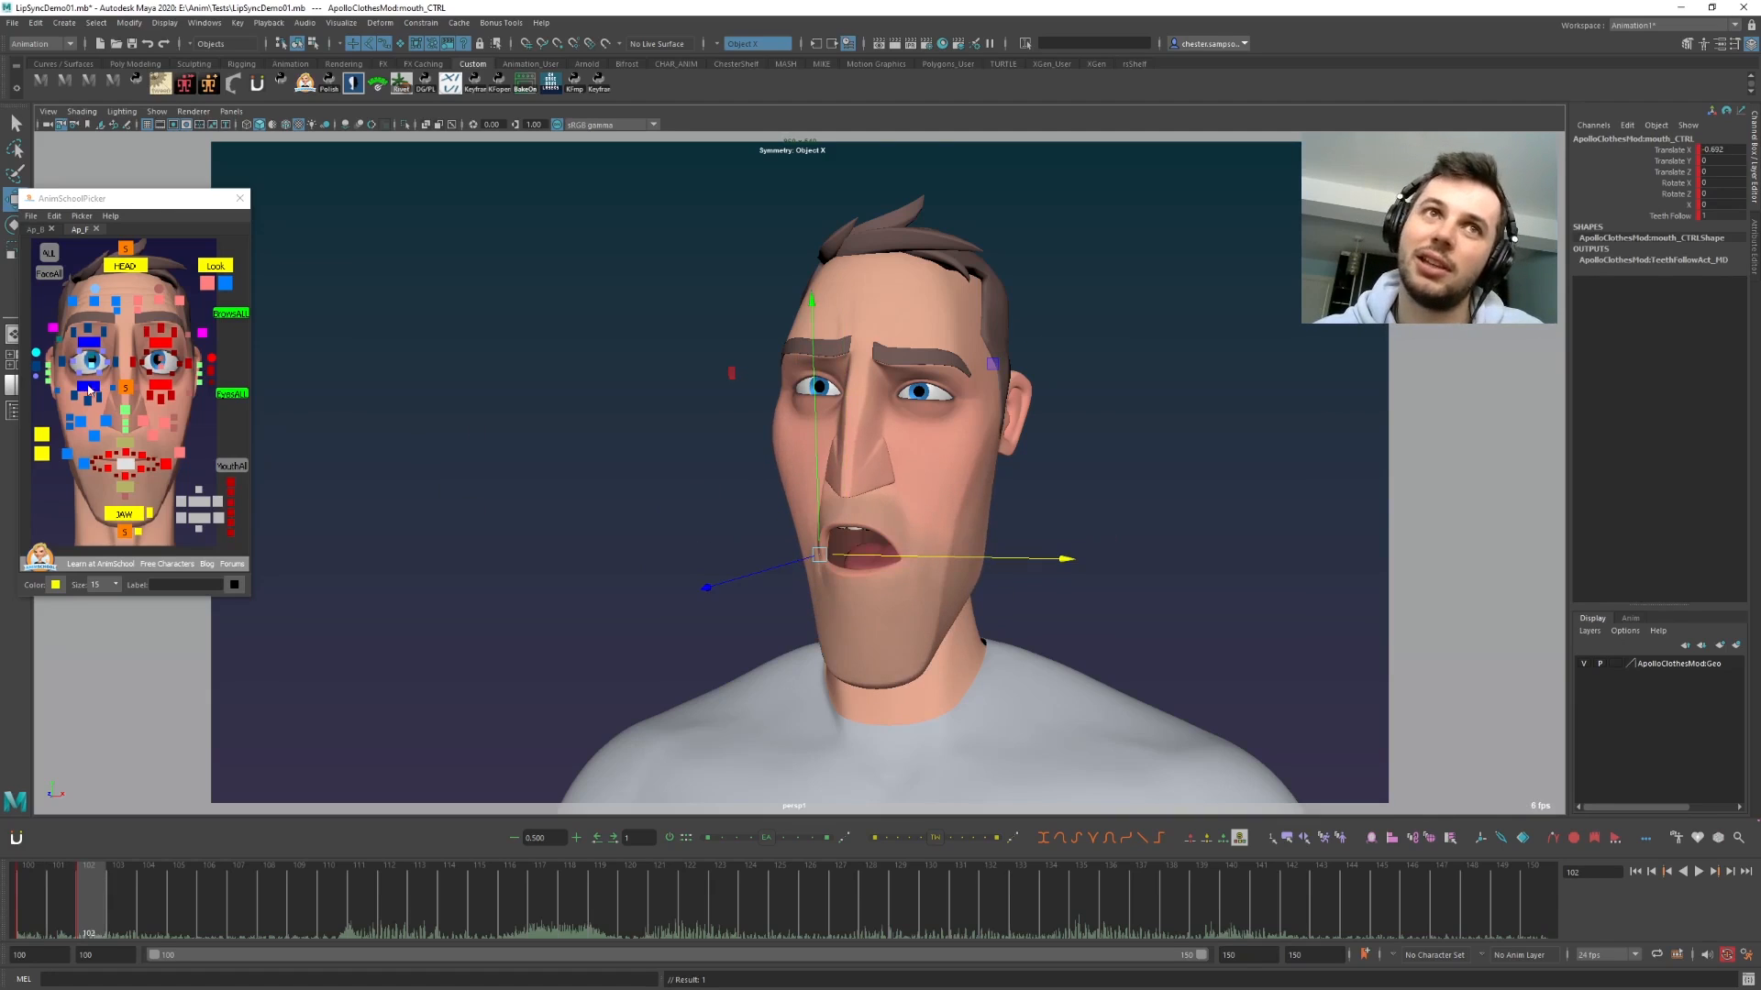
click(220, 465)
key(comma)
key(period)
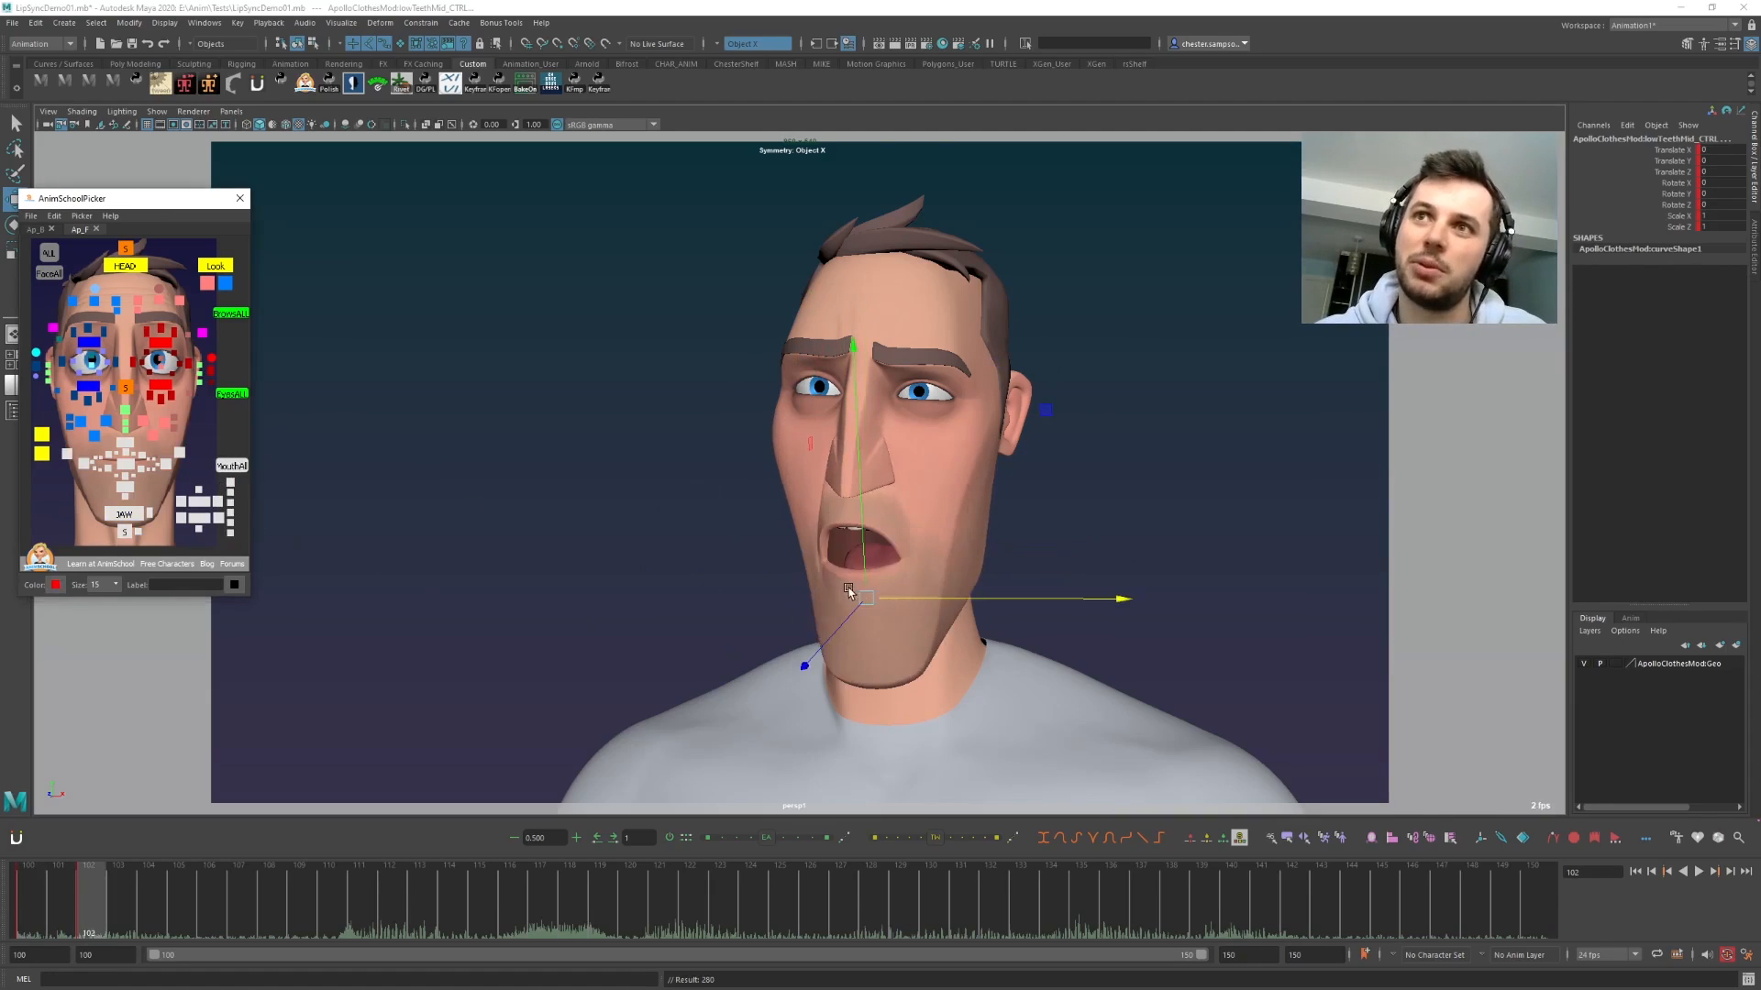
key(comma)
key(period)
key(comma)
key(period)
- Scrub and play the audio past frame 102, and key all mouth controls at frame 116
drag(105, 898, 246, 909)
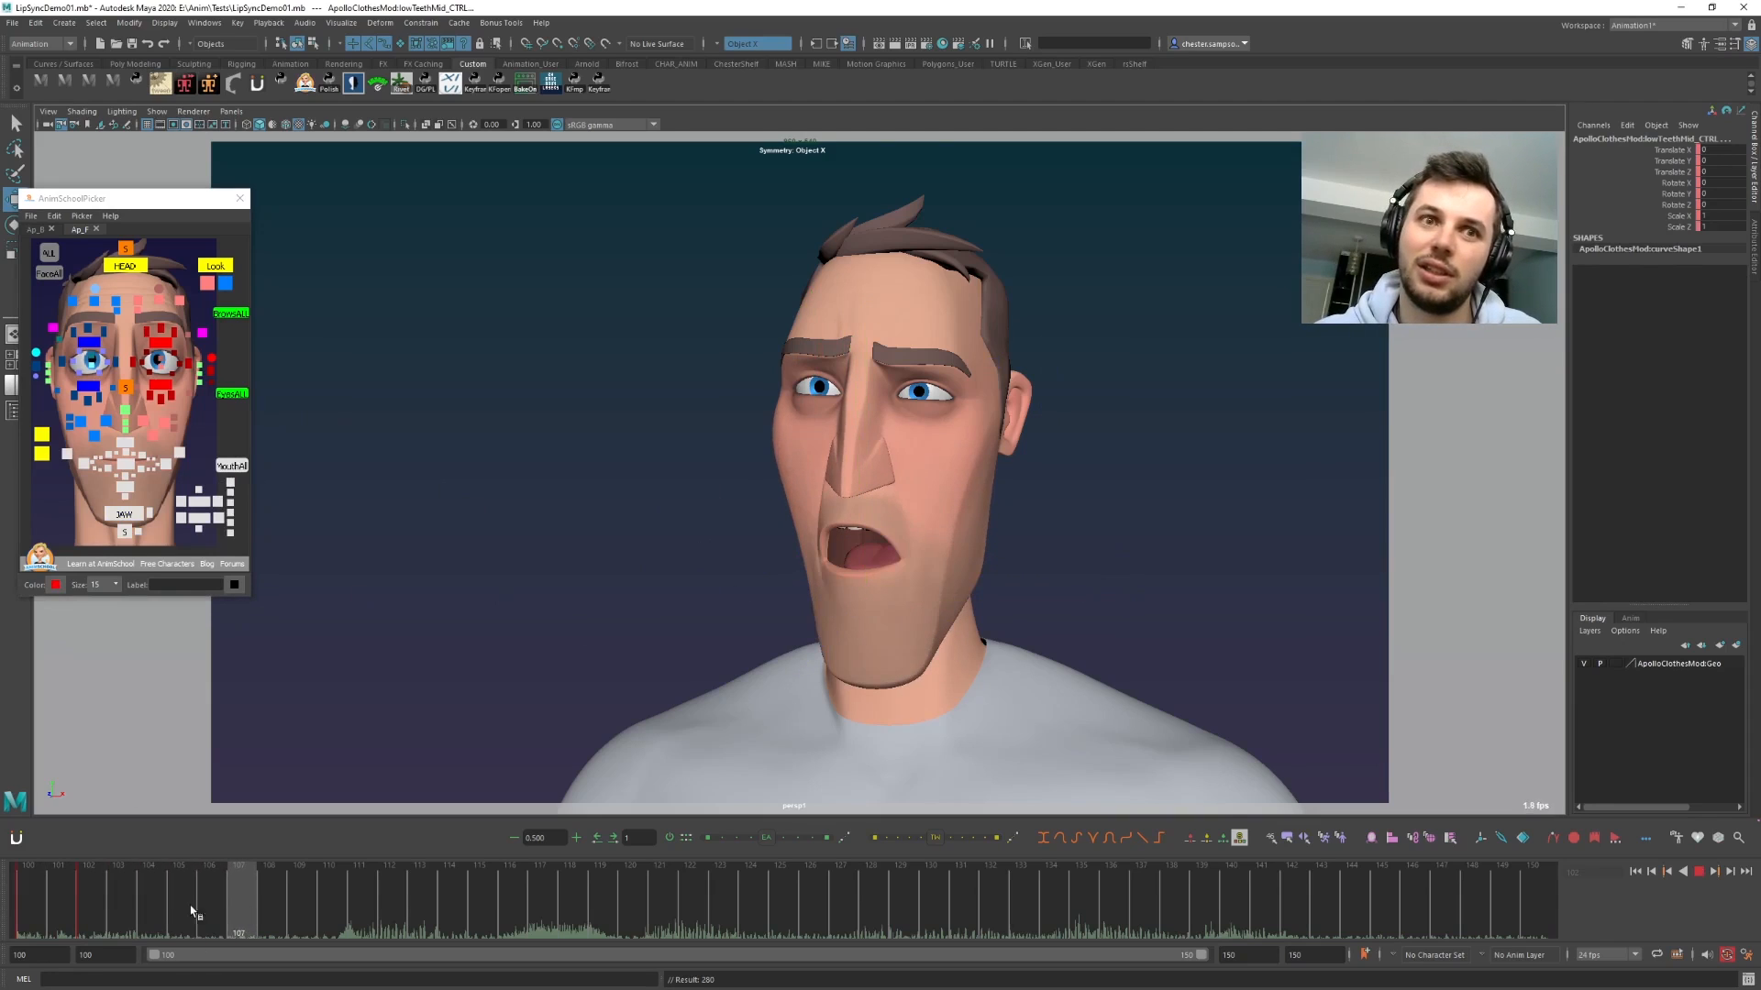
key(alt+shift+v)
key(alt+v)
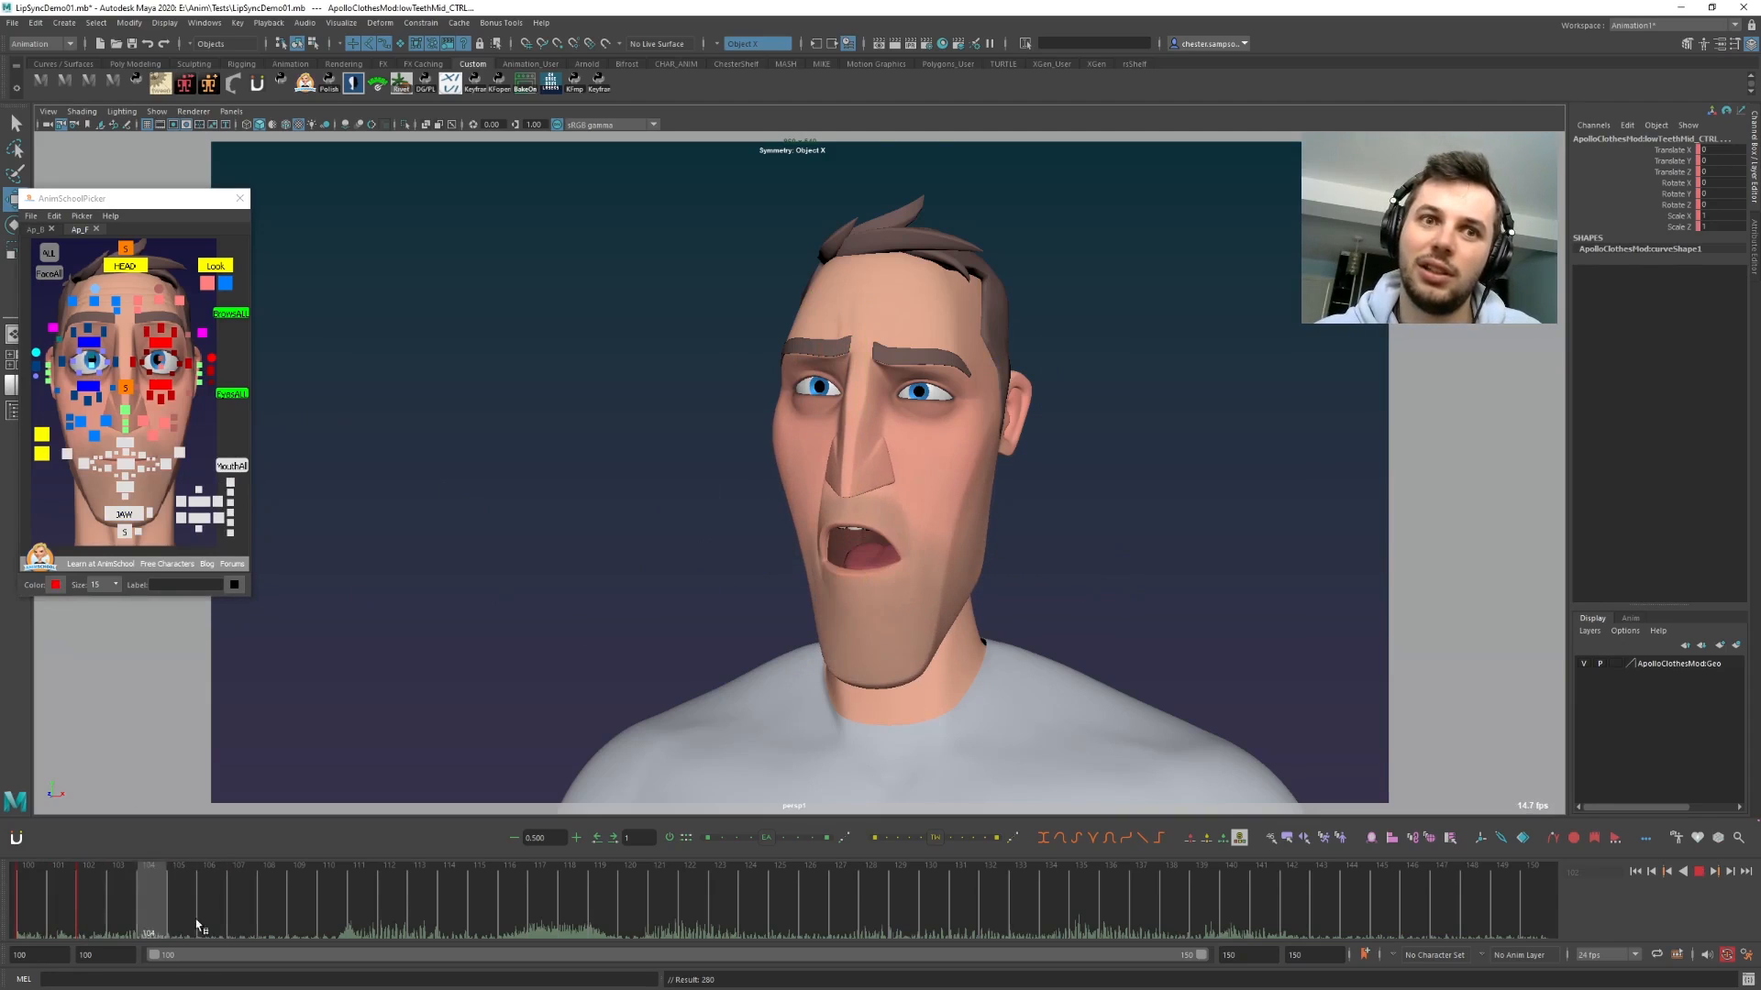
mouse_move(437, 922)
mouse_down()
mouse_move(528, 924)
mouse_move(361, 926)
mouse_move(547, 926)
mouse_move(421, 923)
mouse_move(495, 931)
mouse_up()
click(509, 924)
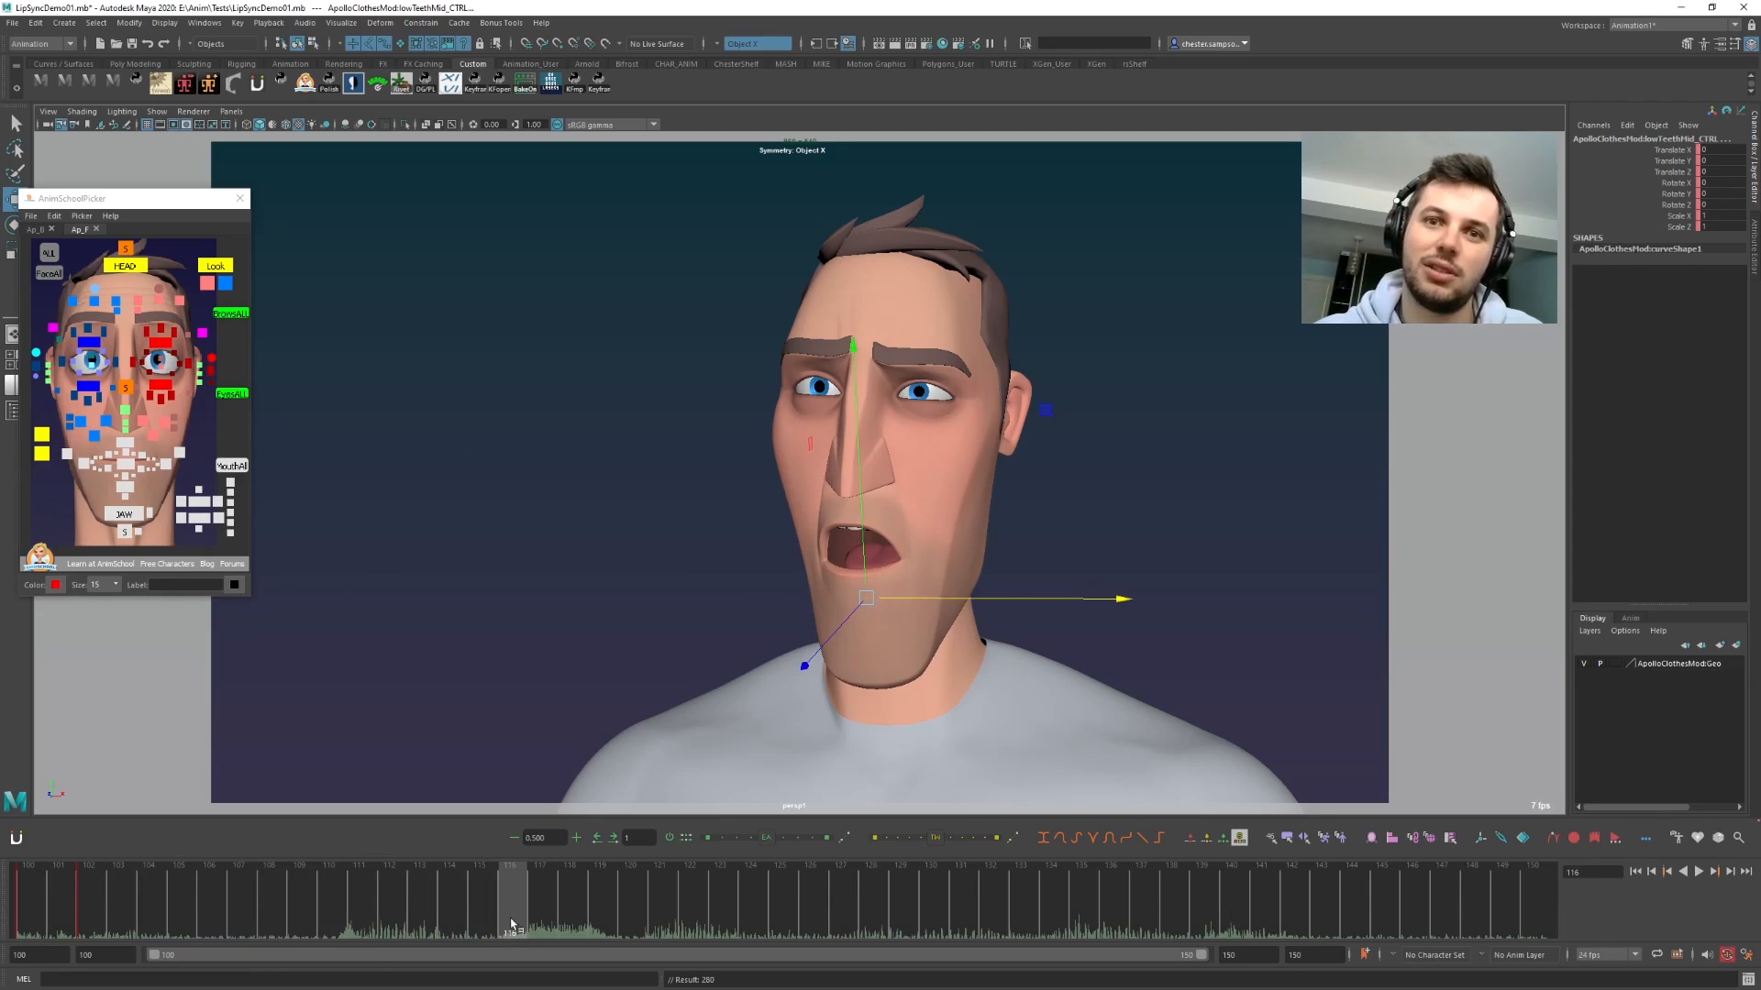
key(s)
key(comma)
key(period)
key(comma)
key(period)
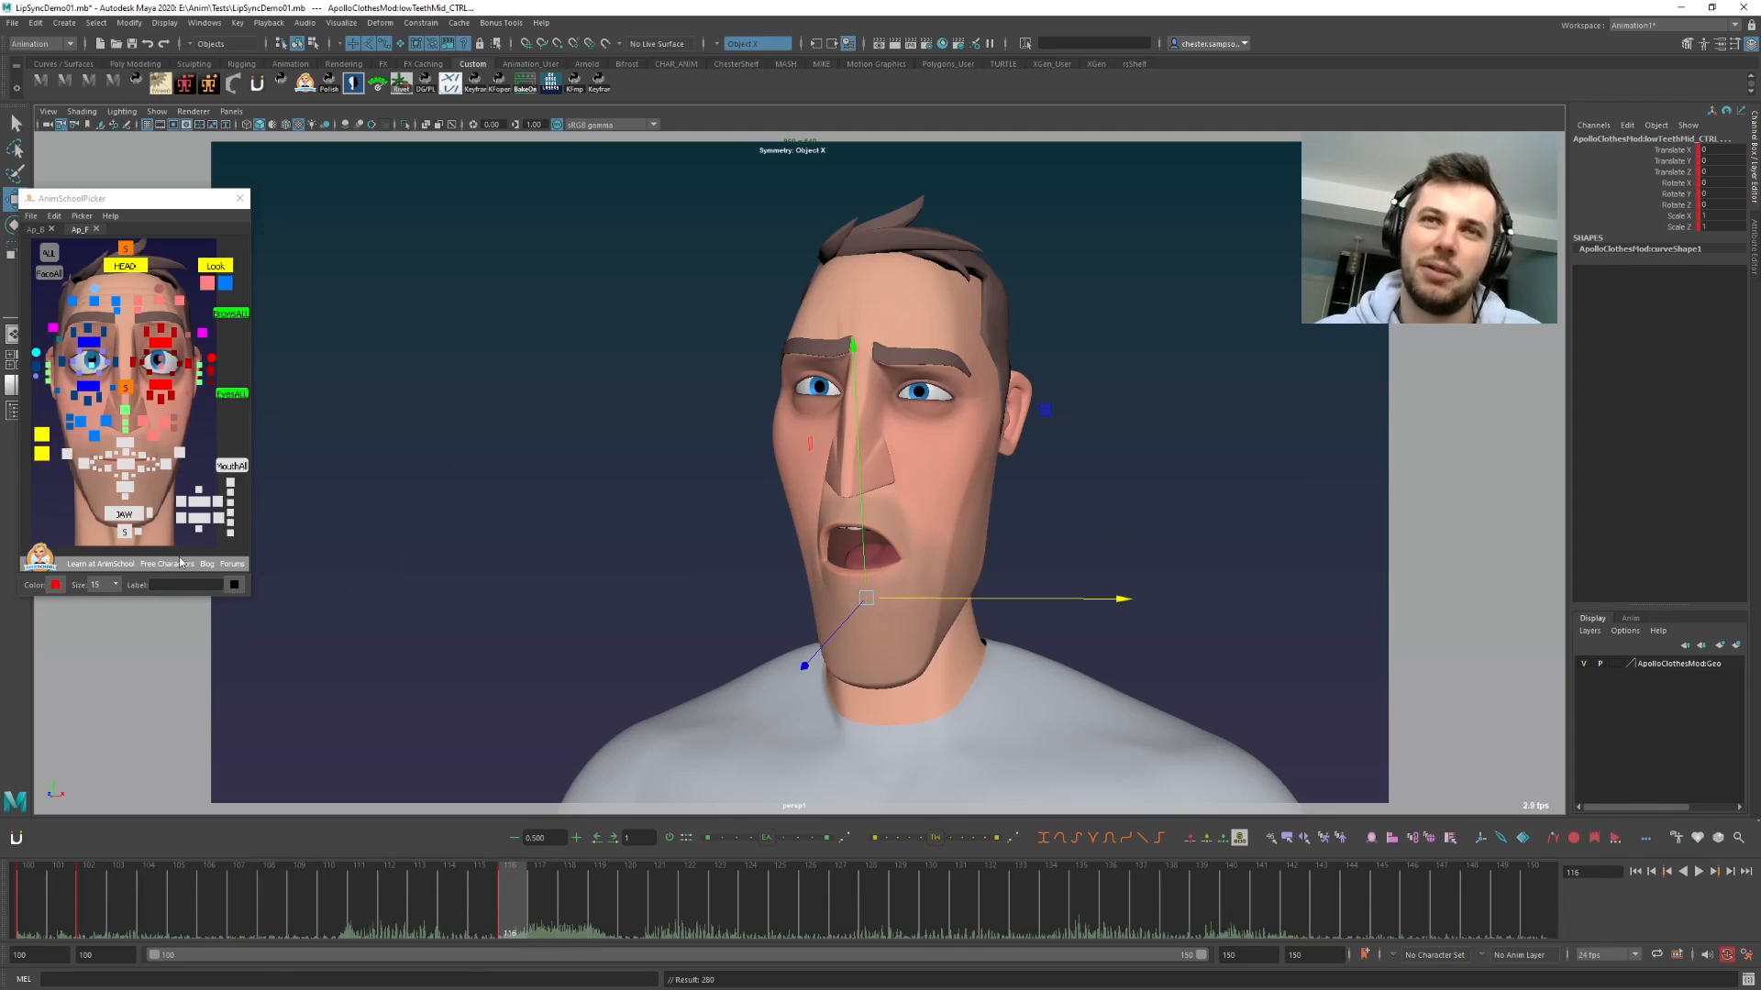
- Scrub and play the range from frame 102 to 116 to review the timing of the held pose
key(comma)
mouse_move(117, 904)
mouse_down()
mouse_move(413, 906)
mouse_move(78, 920)
mouse_move(512, 919)
mouse_up()
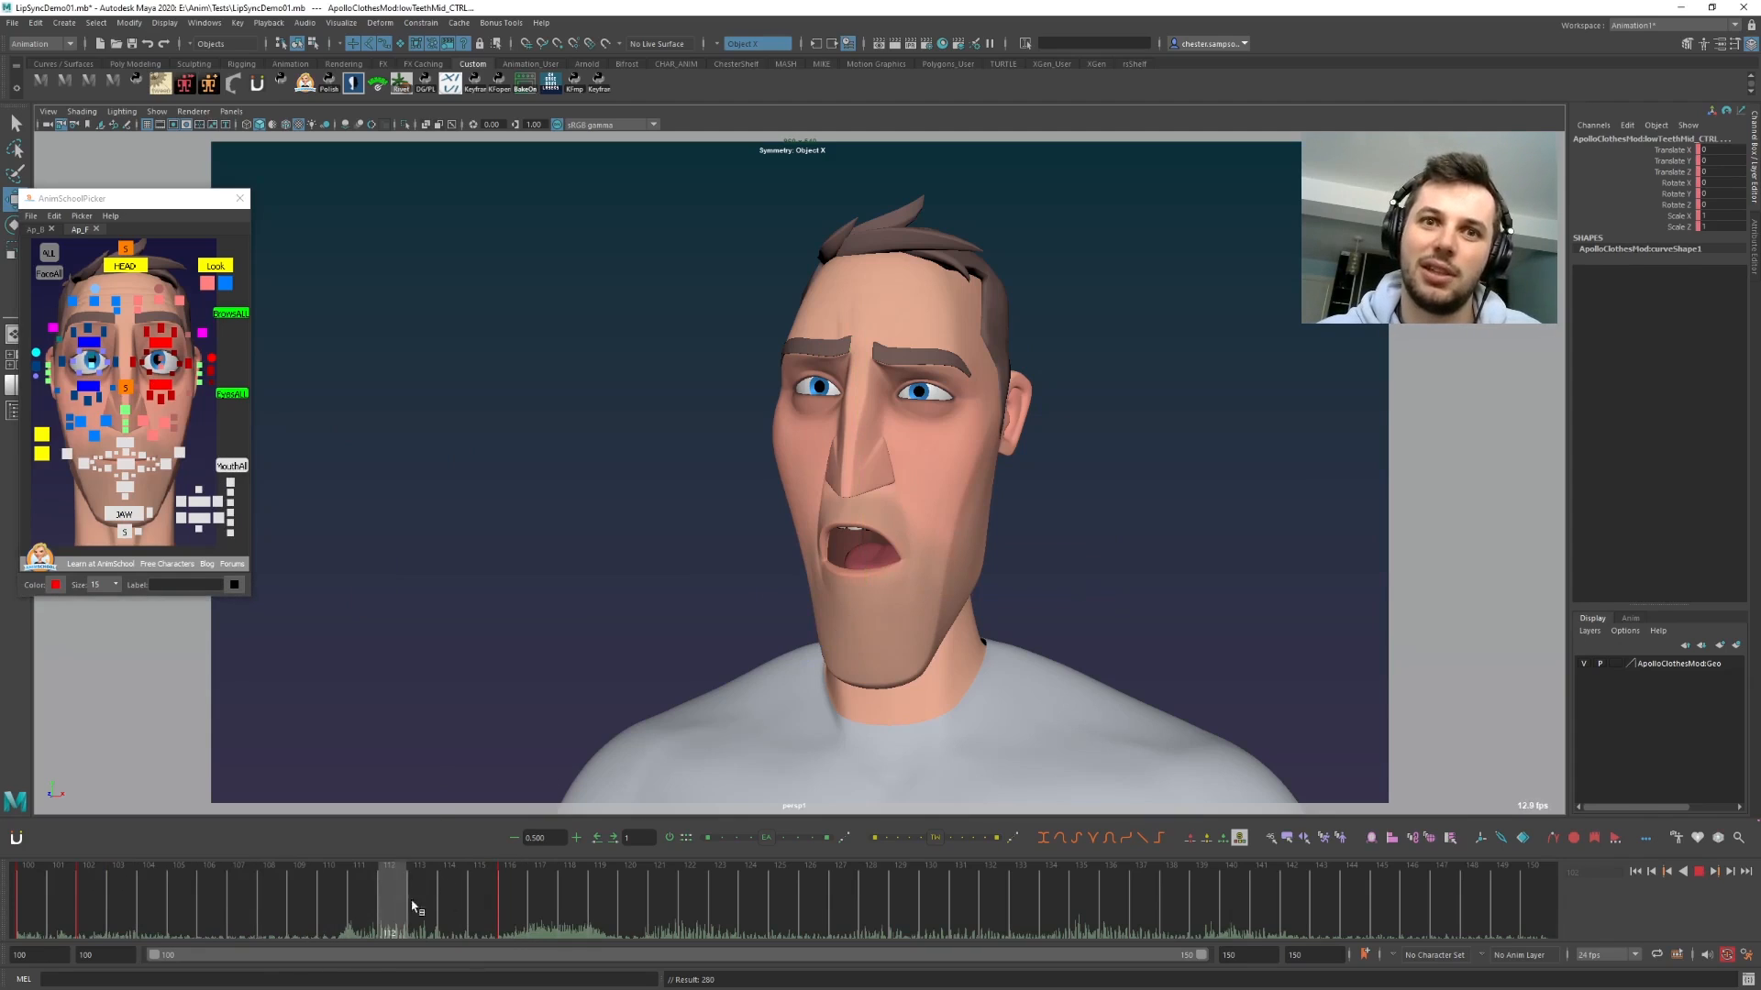
key(alt+v)
click(89, 928)
key(comma)
key(period)
- Reset all mouth controls to their default pose at frame 116 and rotate the jaw partly open
click(122, 519)
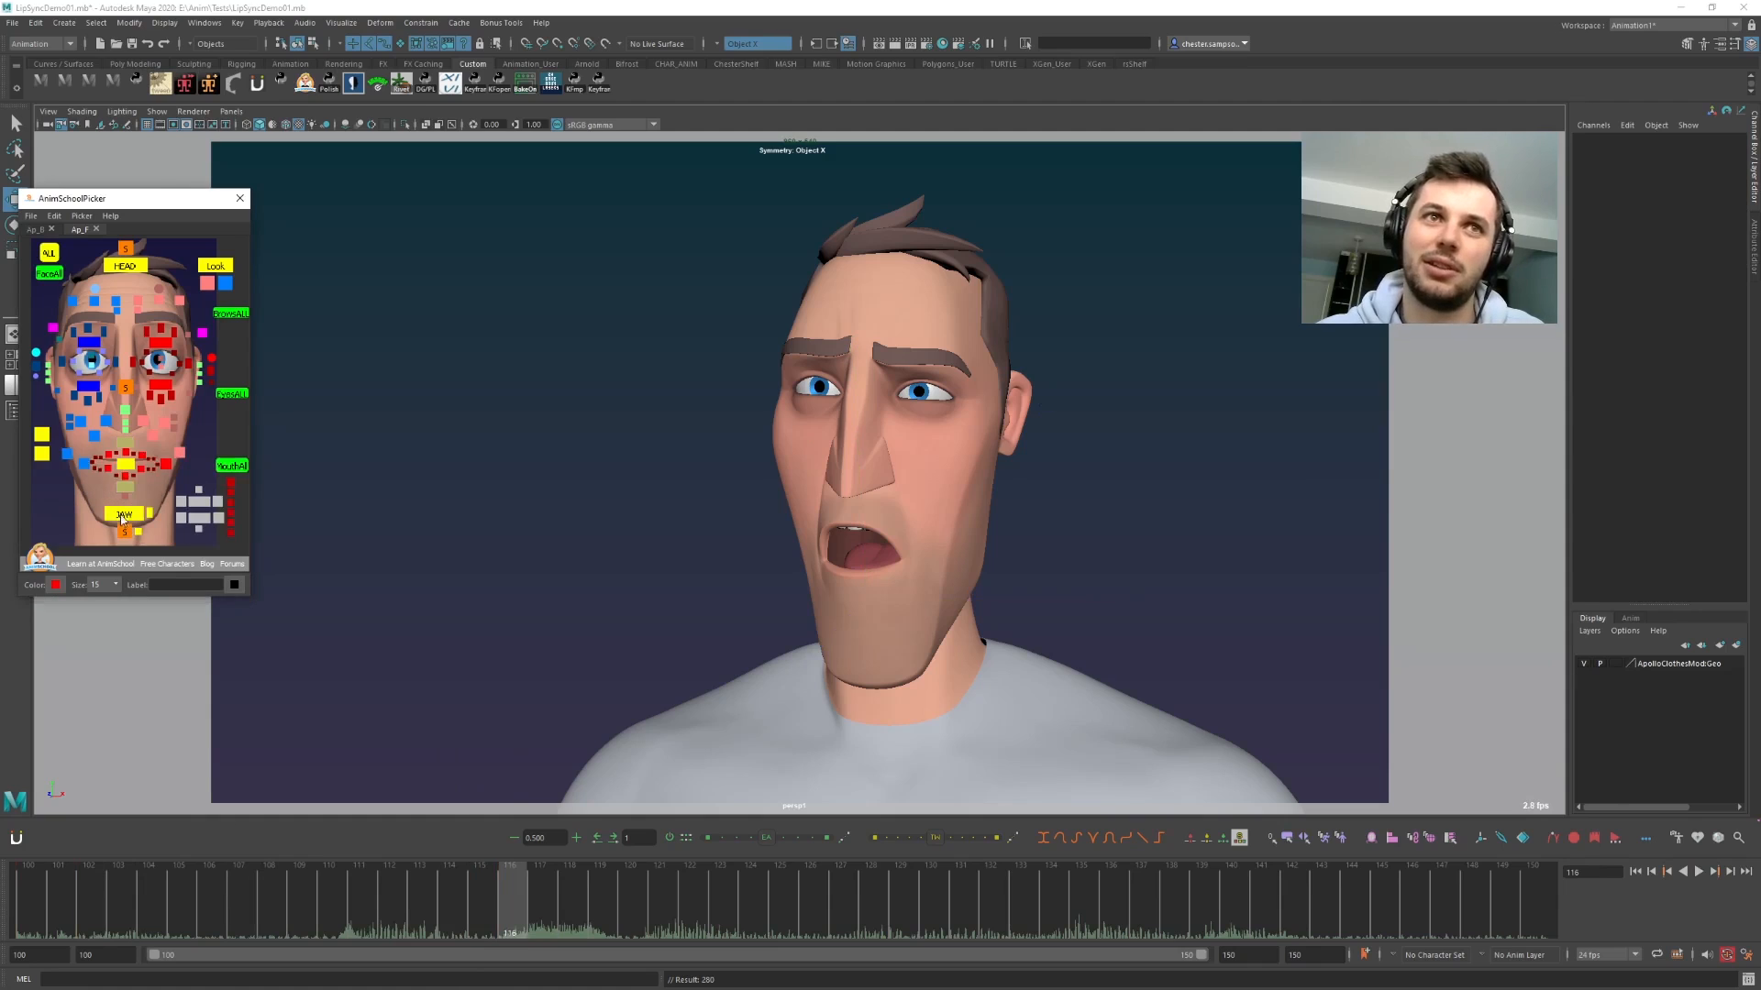
click(228, 469)
key(alt+r)
click(526, 557)
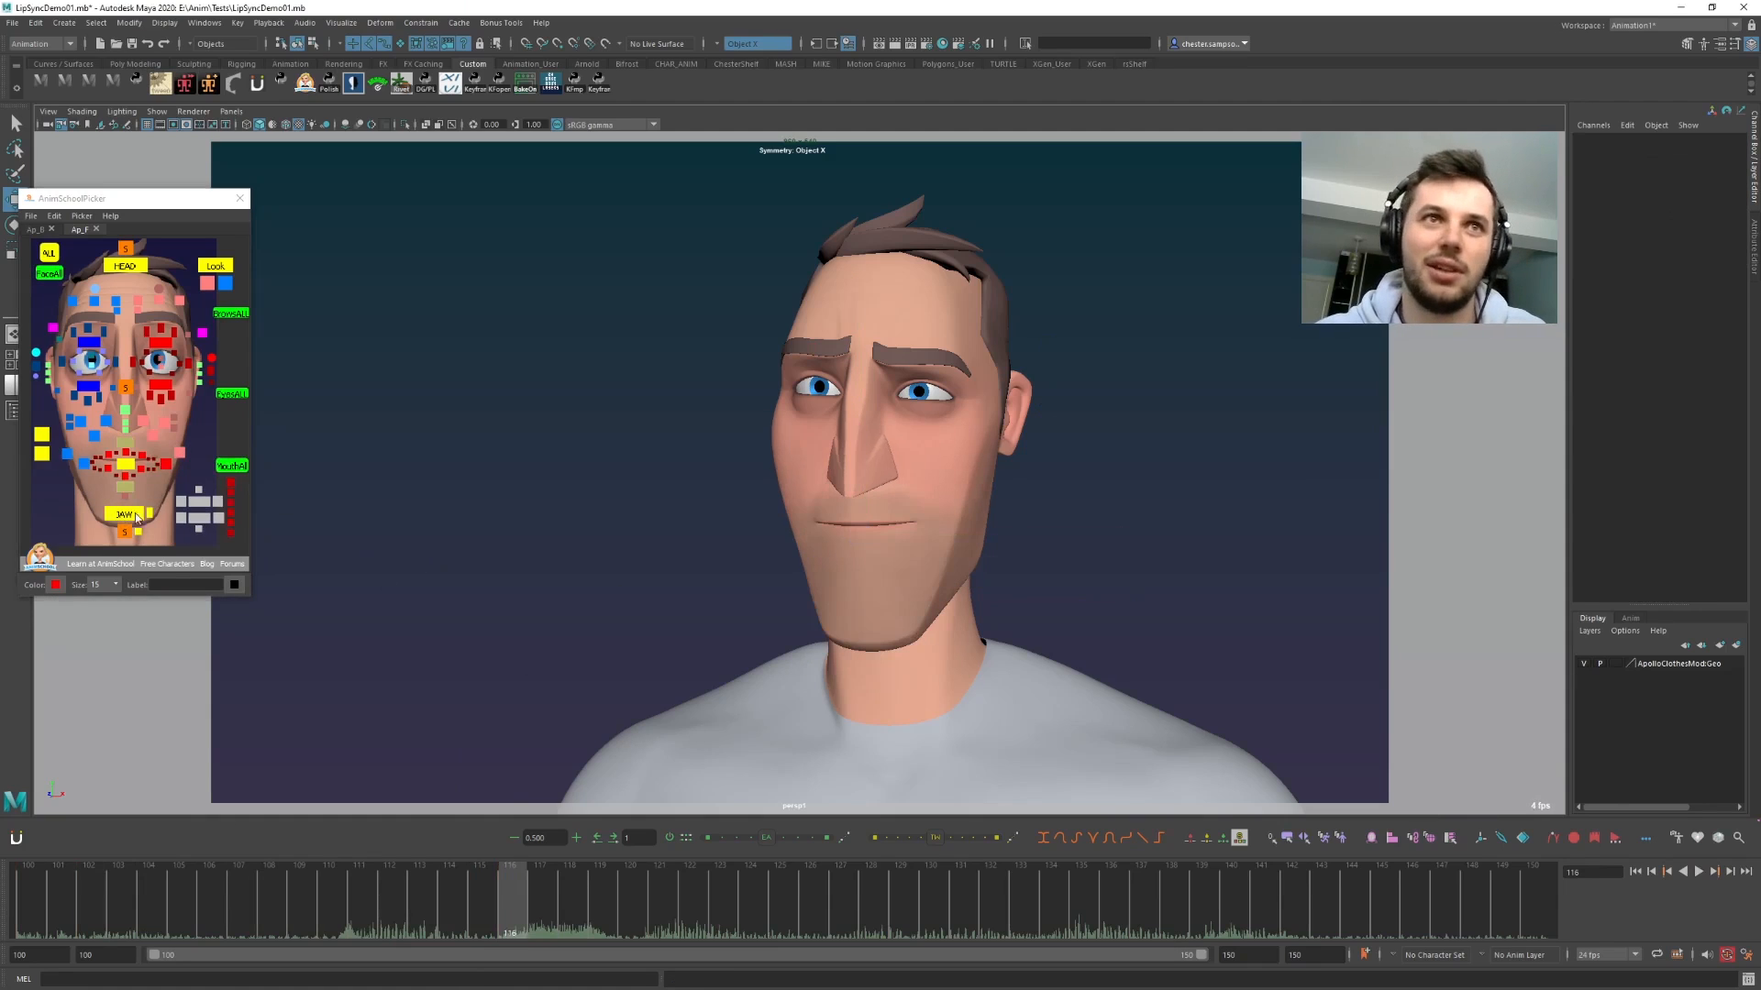
click(143, 514)
key(e)
drag(862, 554, 875, 592)
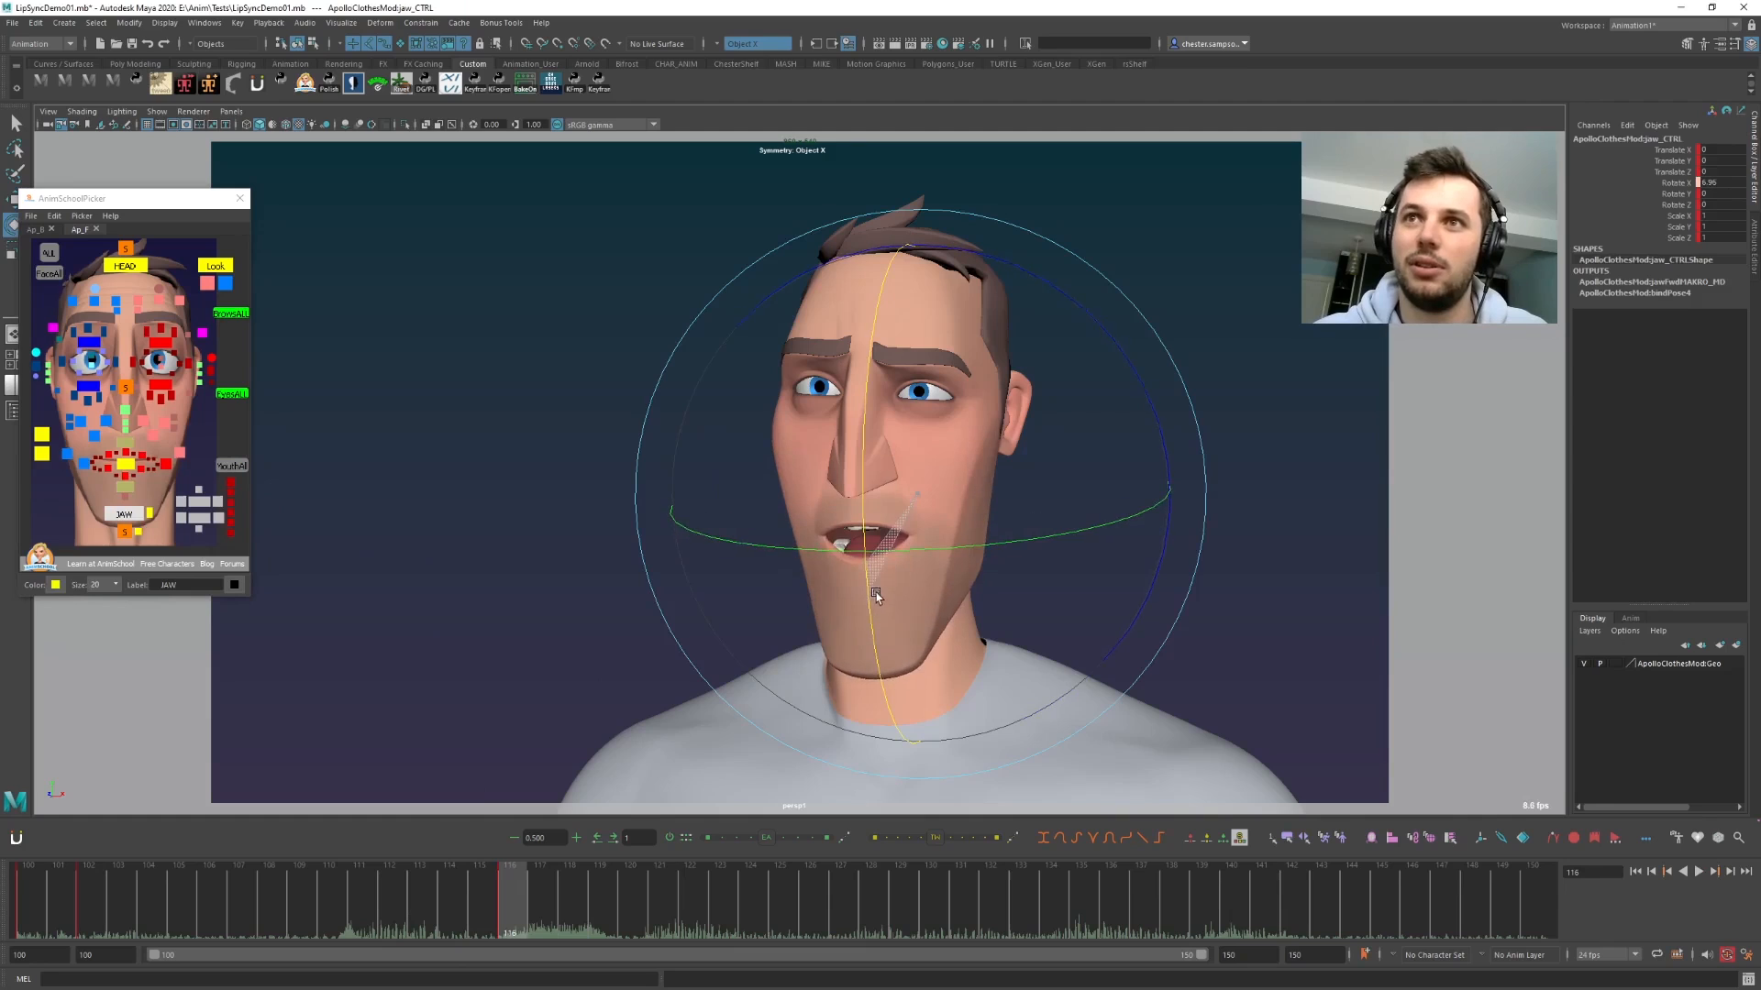
- Move the lip corners to shape the mouth opening at frame 116
click(235, 519)
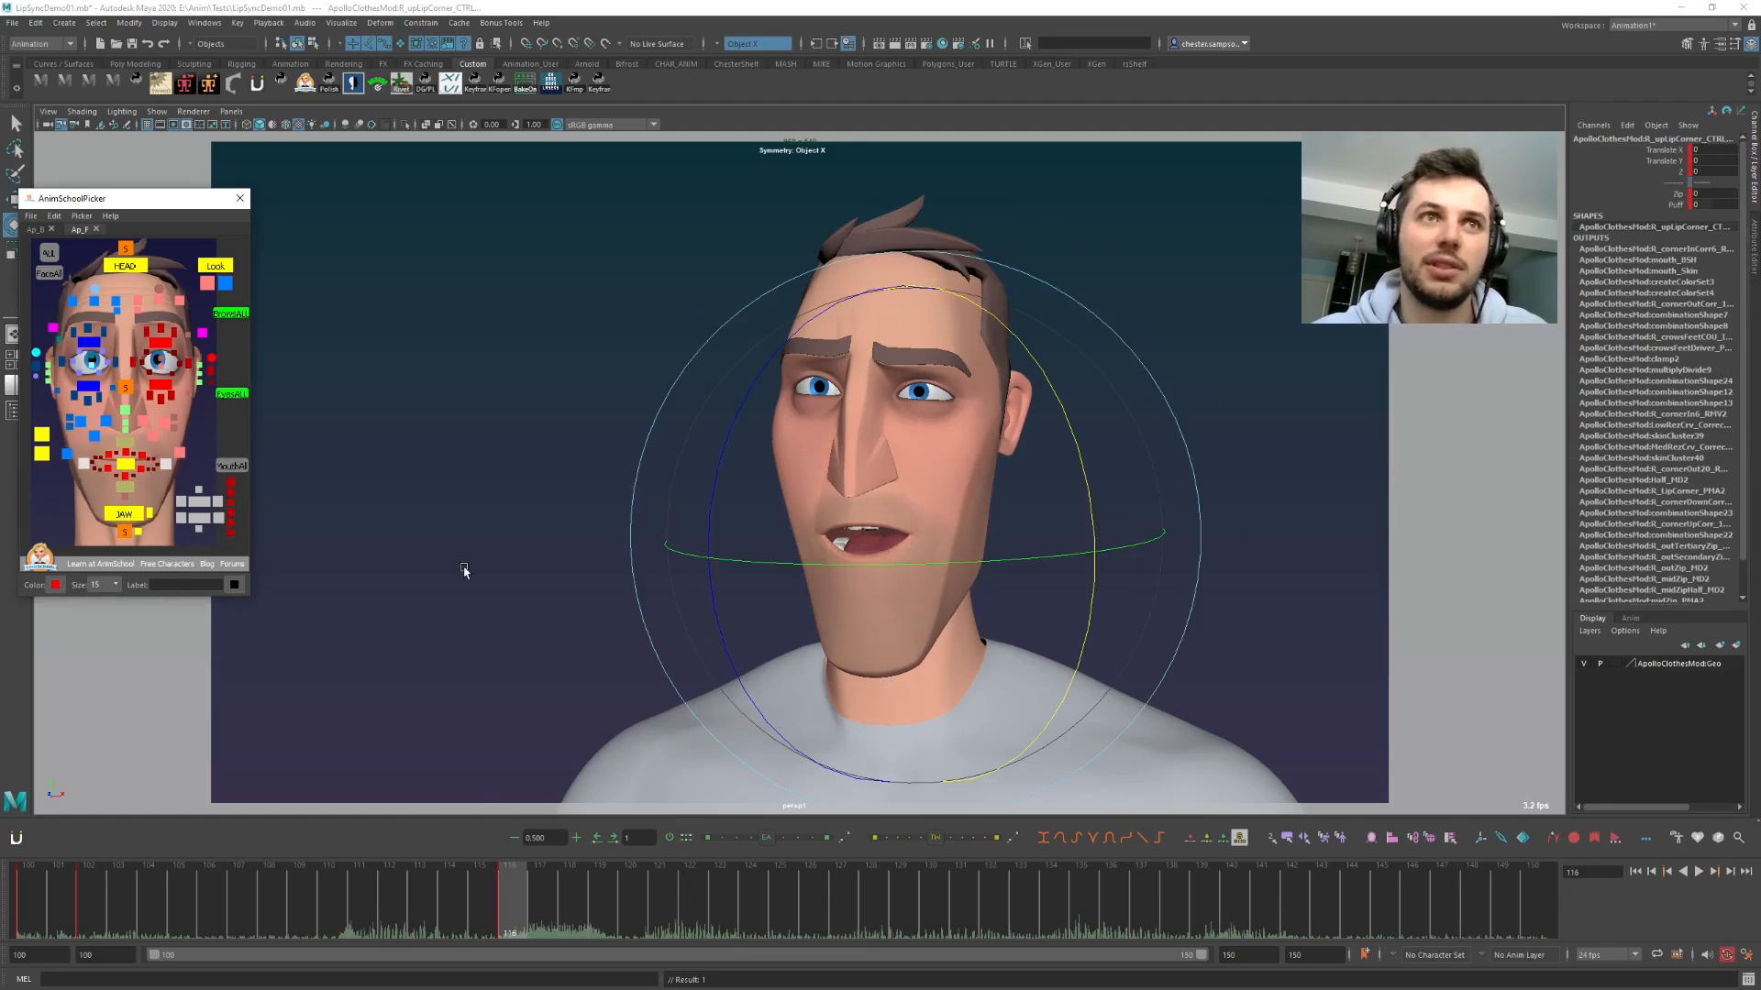
key(w)
drag(914, 465, 967, 552)
- Reposition the lower teeth at frame 116, including their right side, so they show in the mouth opening
click(169, 491)
key(e)
drag(804, 577, 863, 566)
key(w)
middle_drag(909, 663, 902, 658)
click(186, 450)
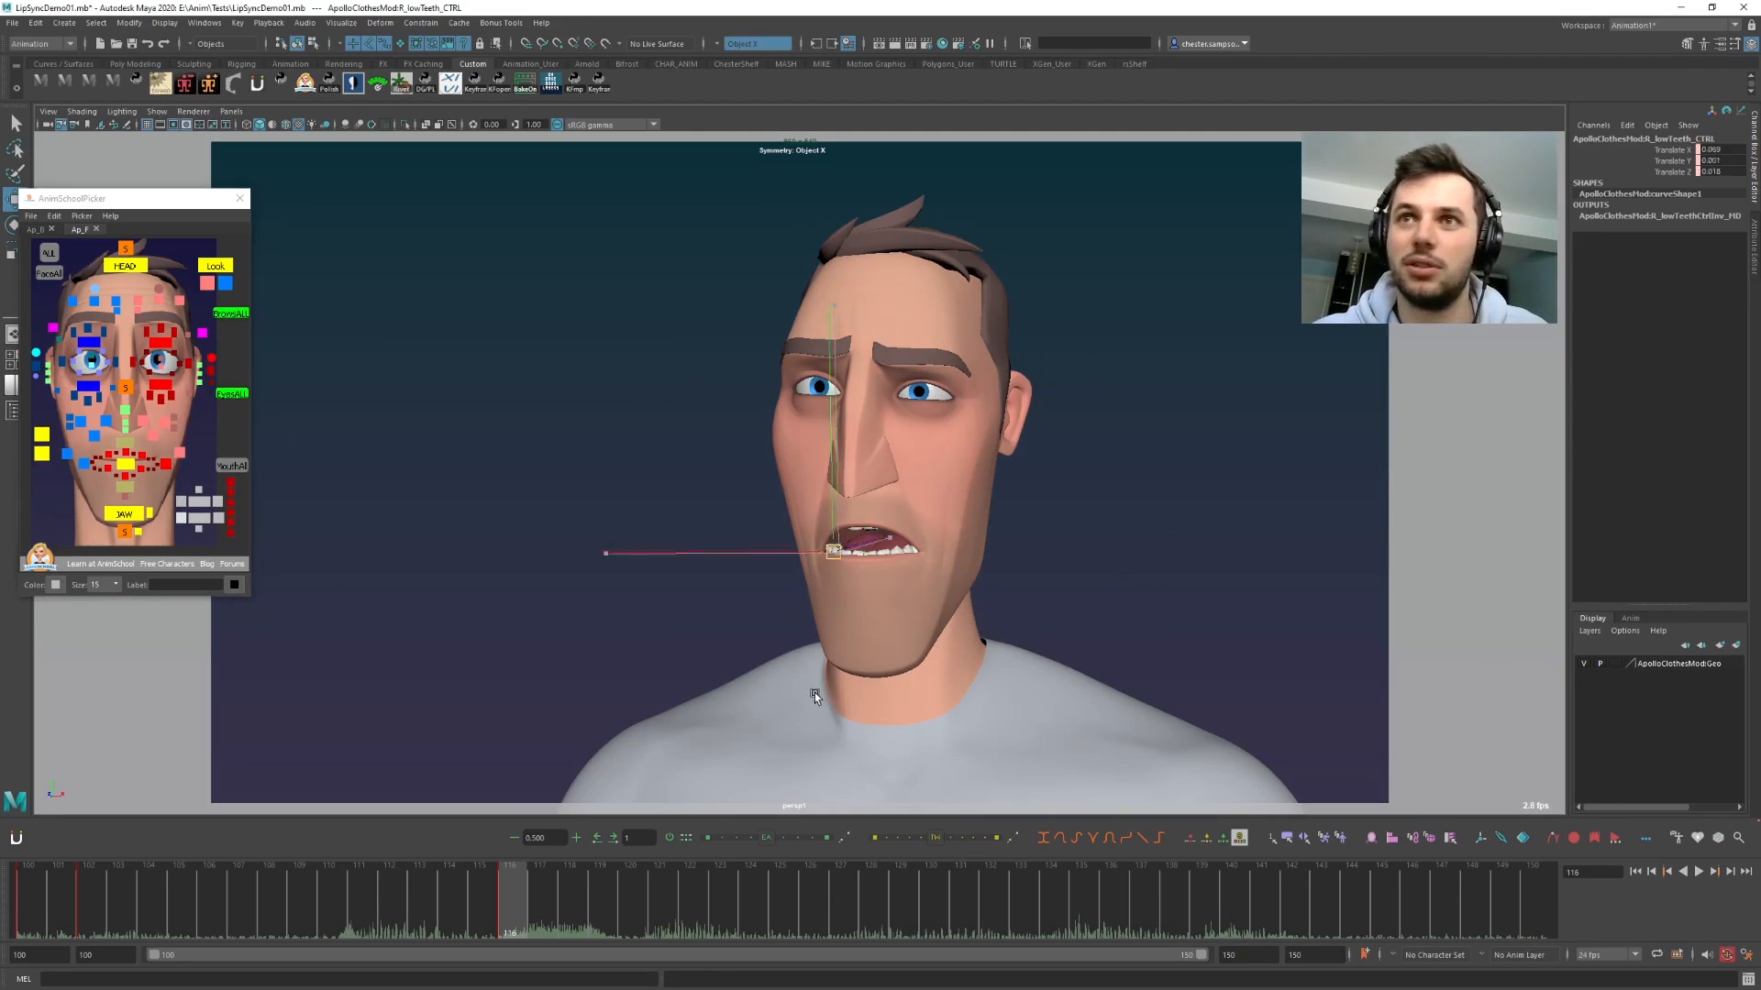
middle_drag(834, 692, 828, 682)
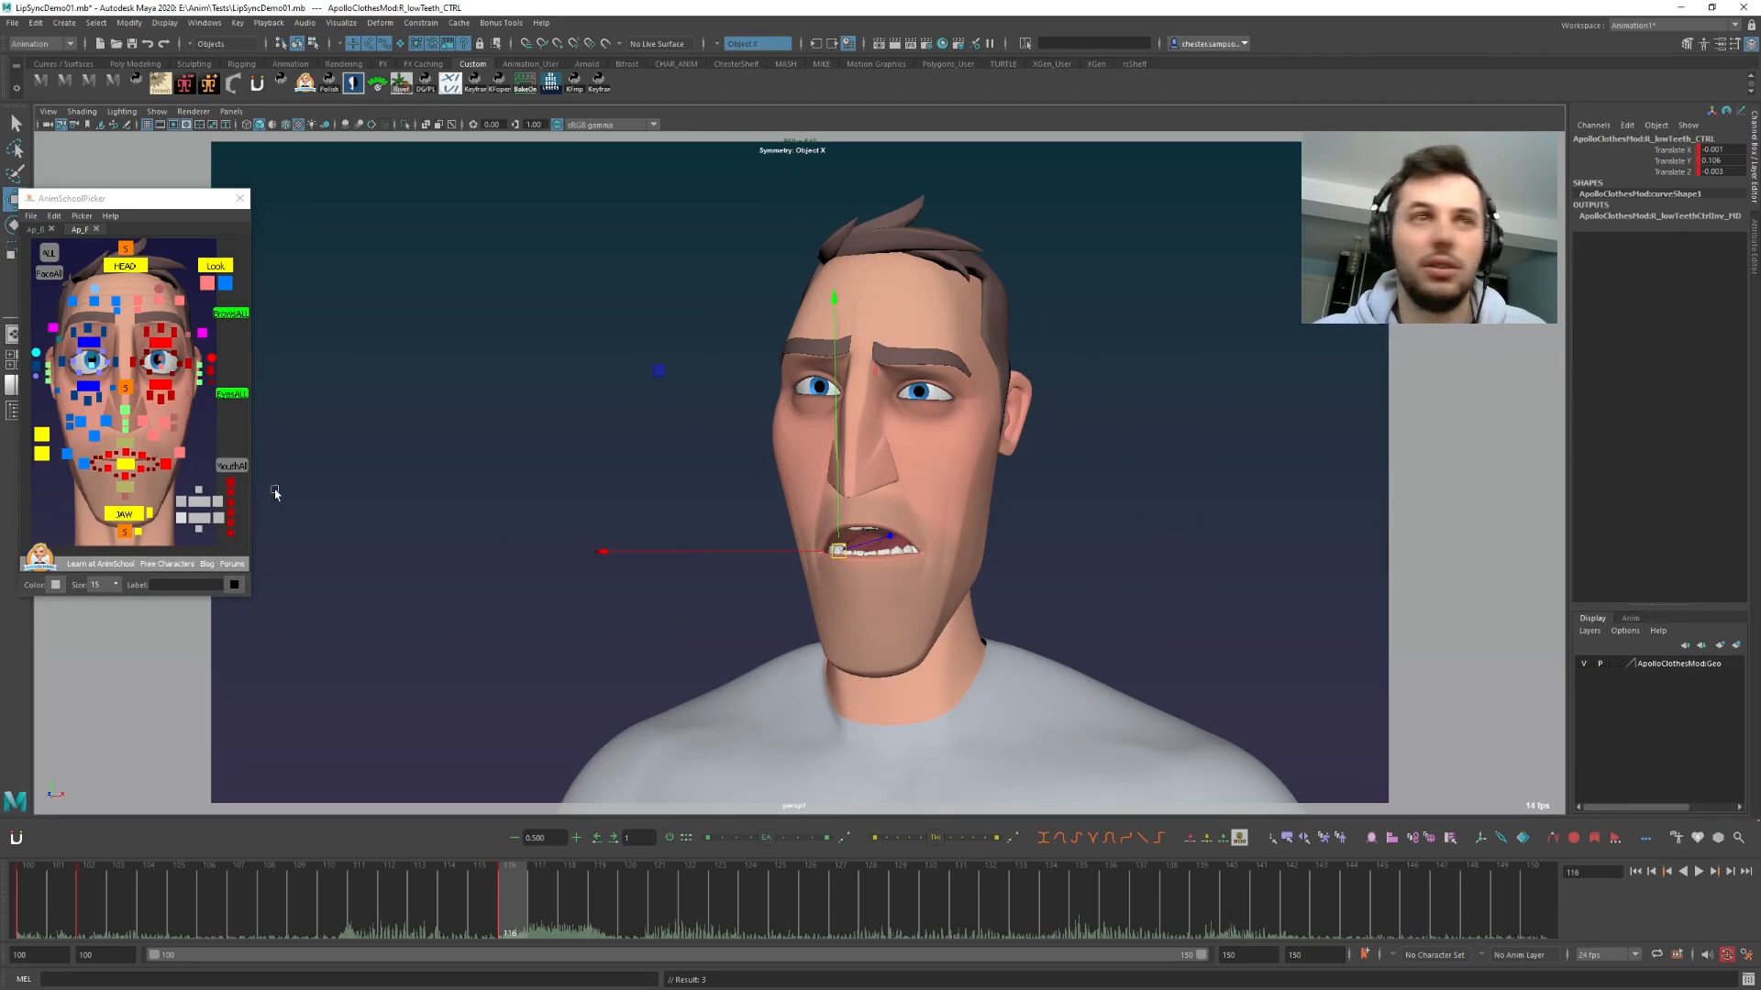
- Move the upper teeth and adjust the jaw rotation to bring the teeth together at frame 116
click(198, 503)
mouse_move(928, 625)
middle_down()
mouse_move(867, 618)
mouse_move(854, 591)
mouse_move(913, 616)
middle_up()
click(144, 507)
key(e)
- Raise the outer upper lip controls on both sides and adjust the left mouth corner area to bare the teeth at frame 116
click(142, 456)
key(w)
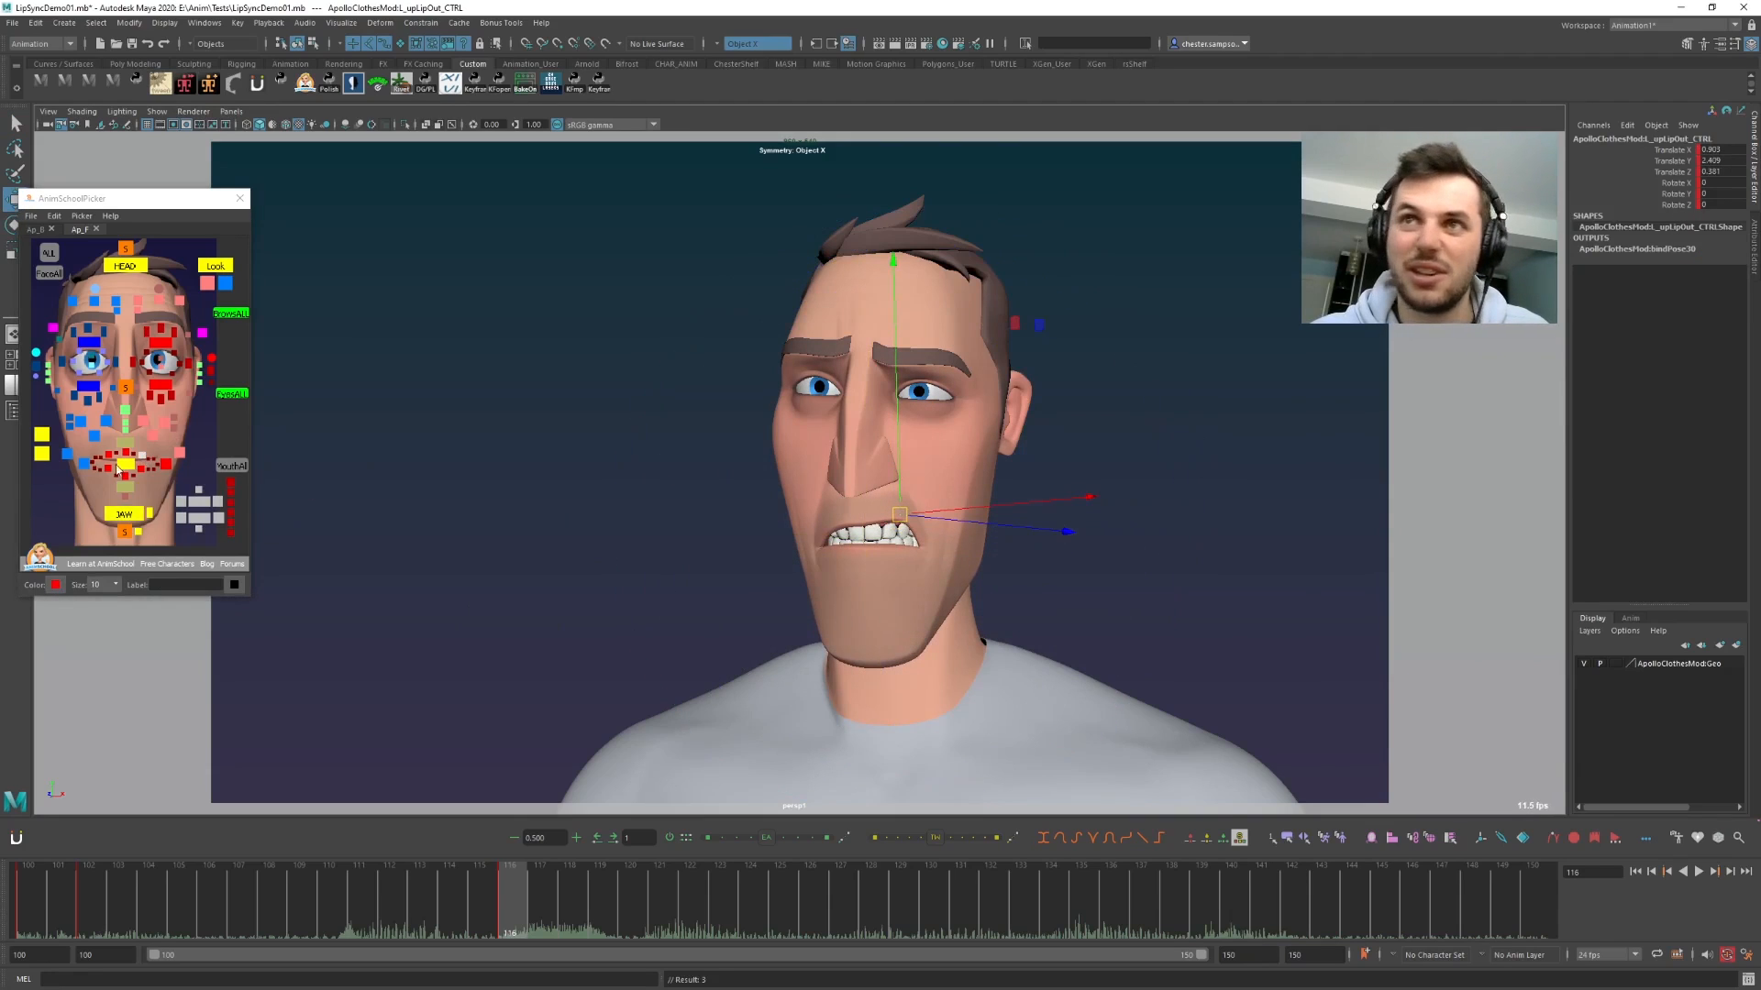
click(105, 463)
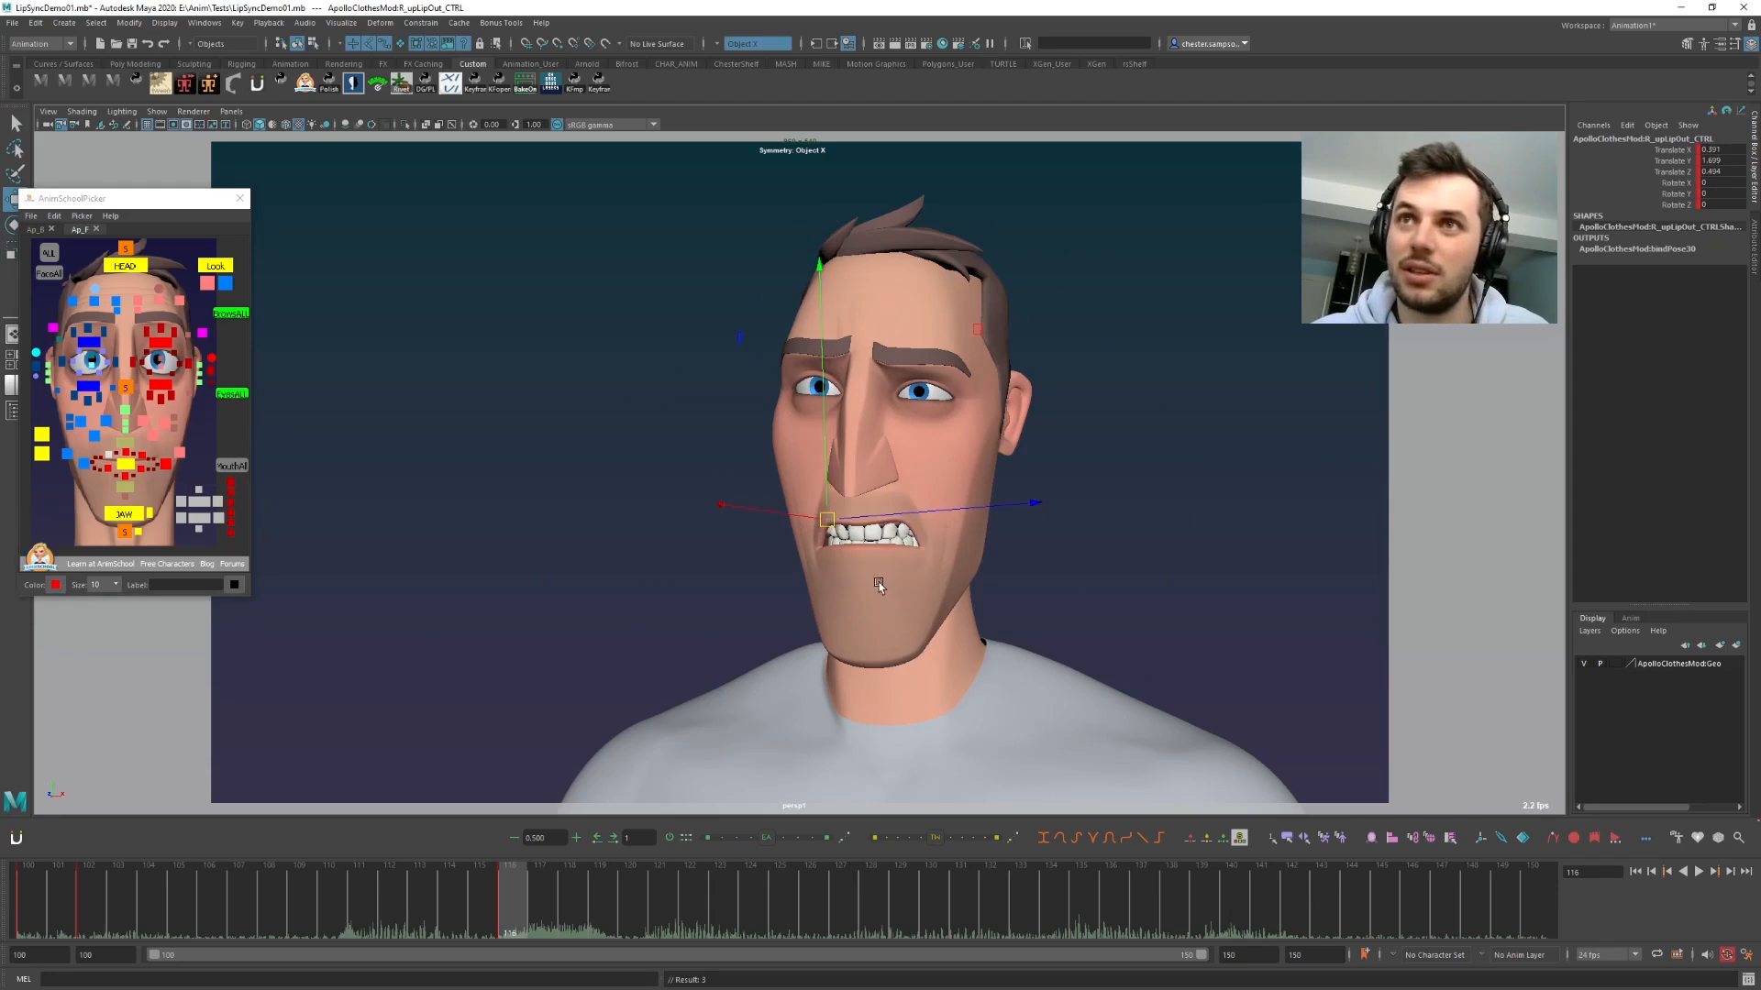
middle_drag(884, 582, 880, 578)
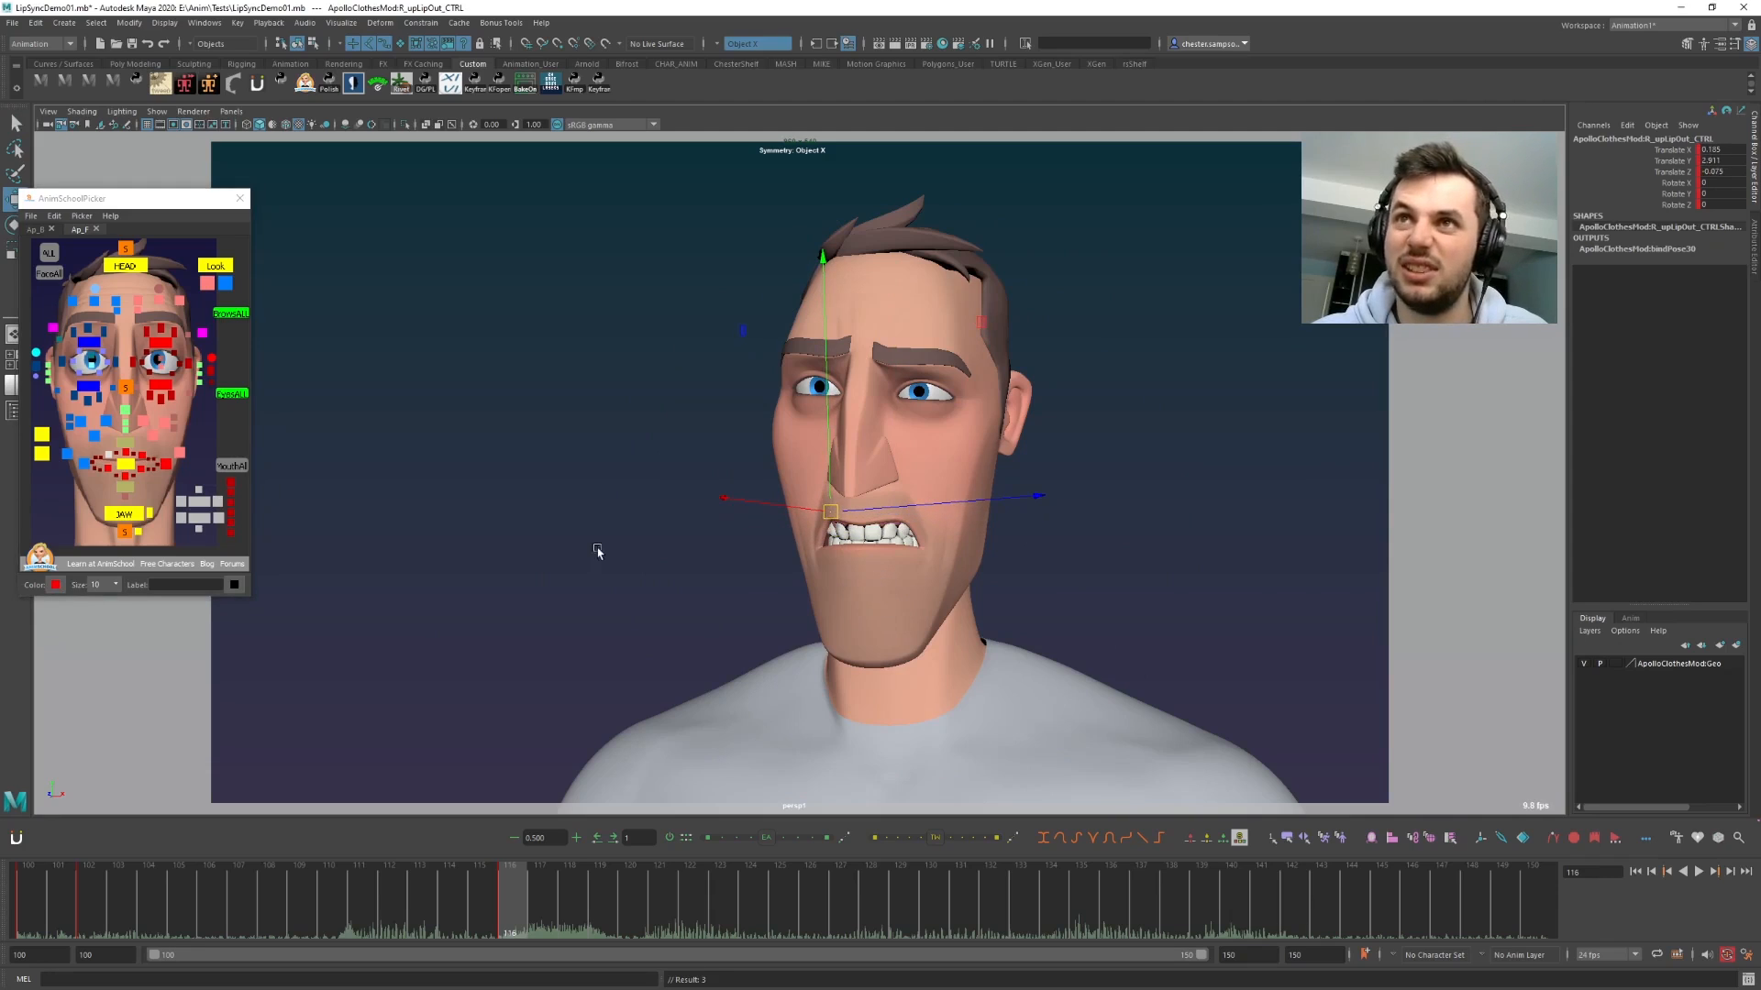
click(166, 466)
middle_drag(831, 660, 870, 644)
- Offset the main mouth control to about 0.29 in Translate X and 0.41 in Translate Y at frame 116, comparing with the previous key
click(130, 469)
key(period)
key(comma)
key(comma)
key(period)
key(period)
key(comma)
key(period)
key(comma)
key(period)
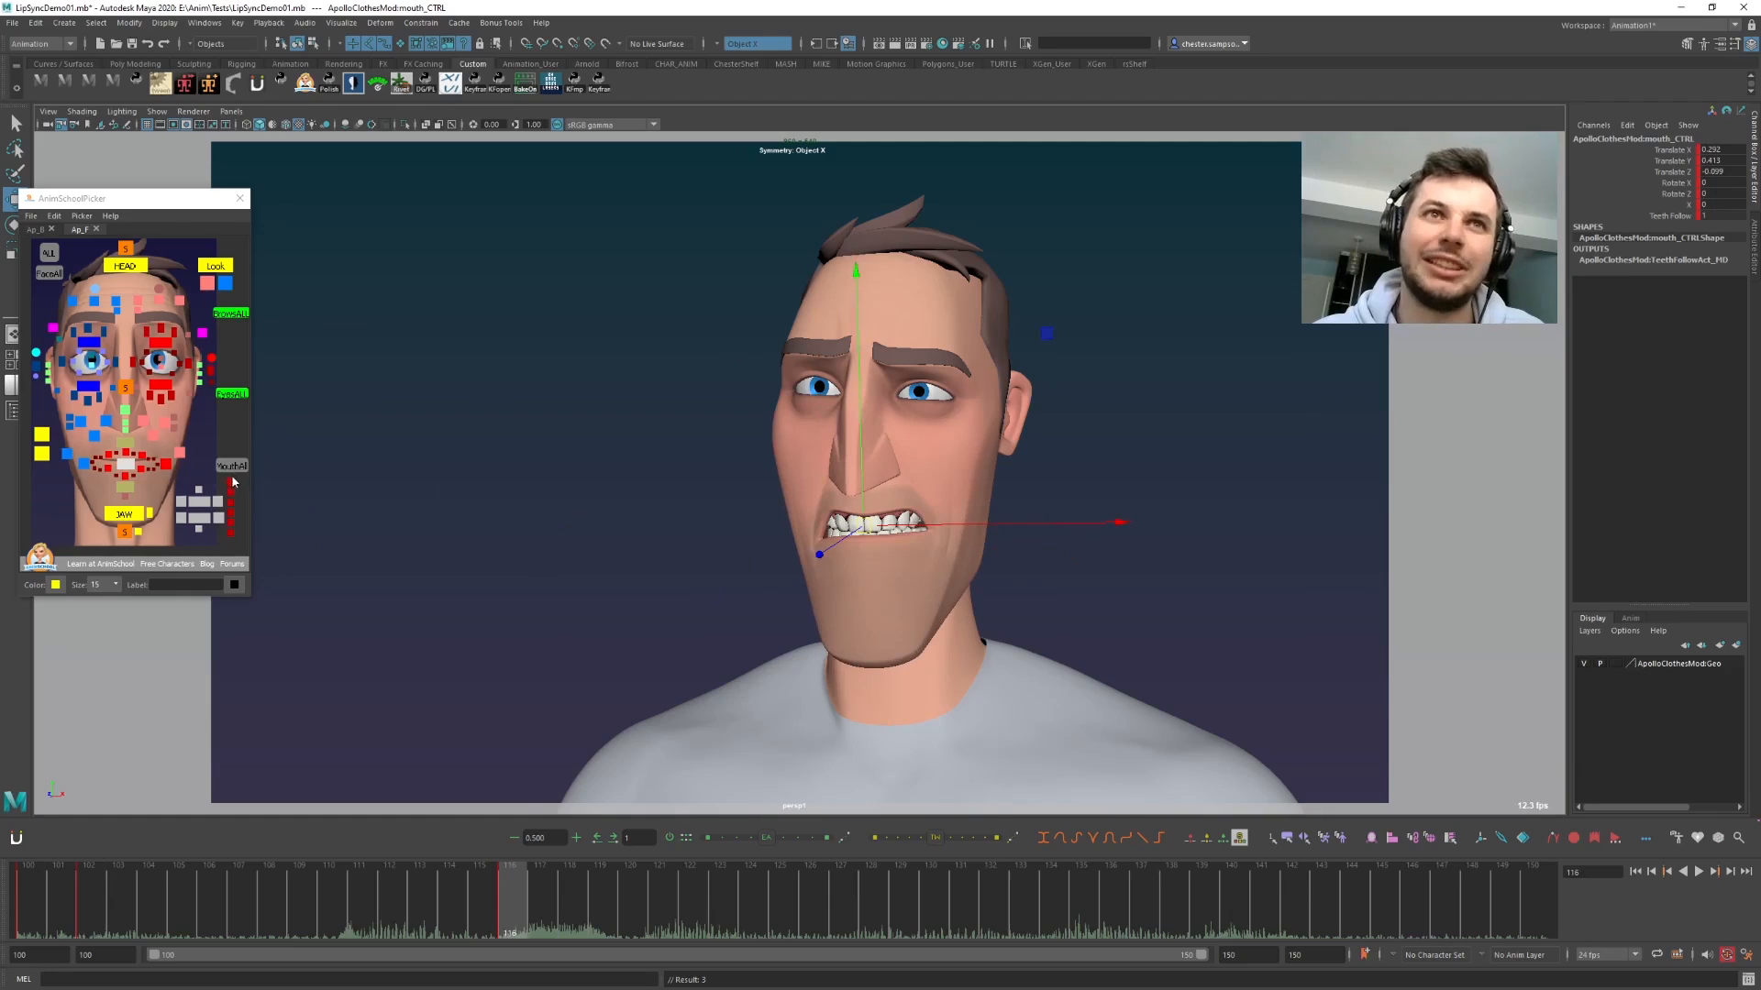
- Key all mouth controls at frame 116 and check the pose against the earlier keys
click(755, 705)
key(s)
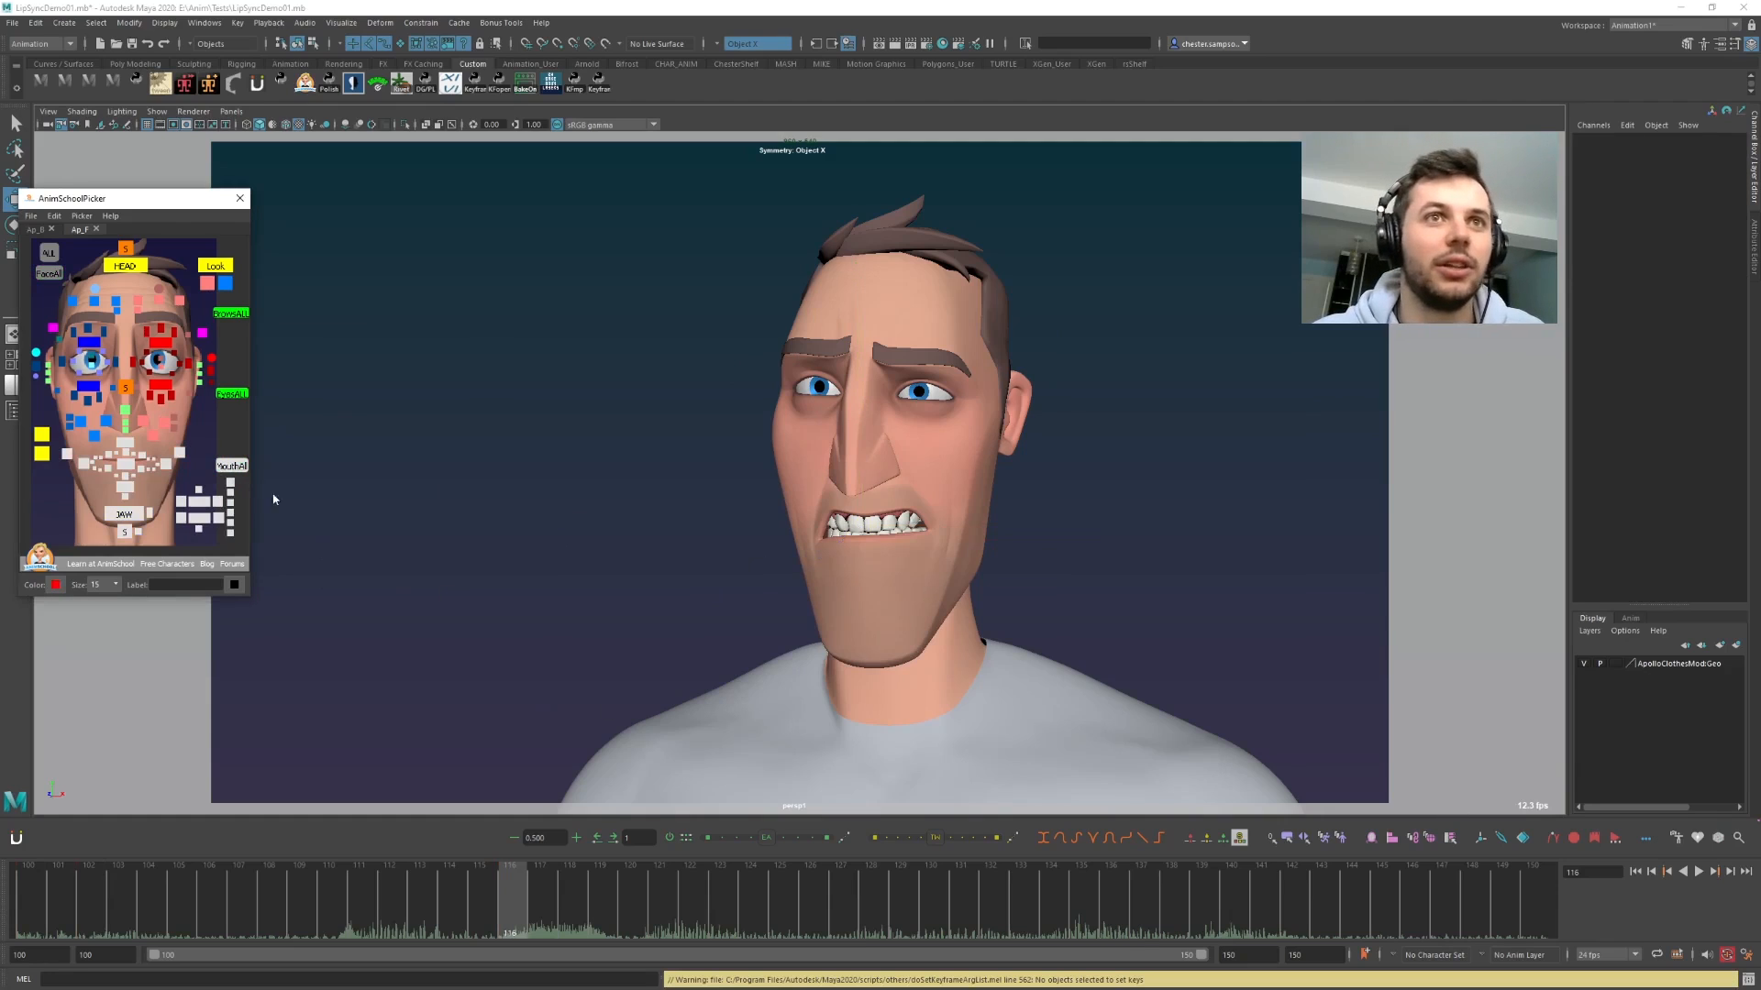
click(233, 465)
key(s)
key(comma)
key(comma)
key(period)
- Key all mouth controls at frame 105 and refine the teeth and jaw rotation there
drag(17, 912, 178, 901)
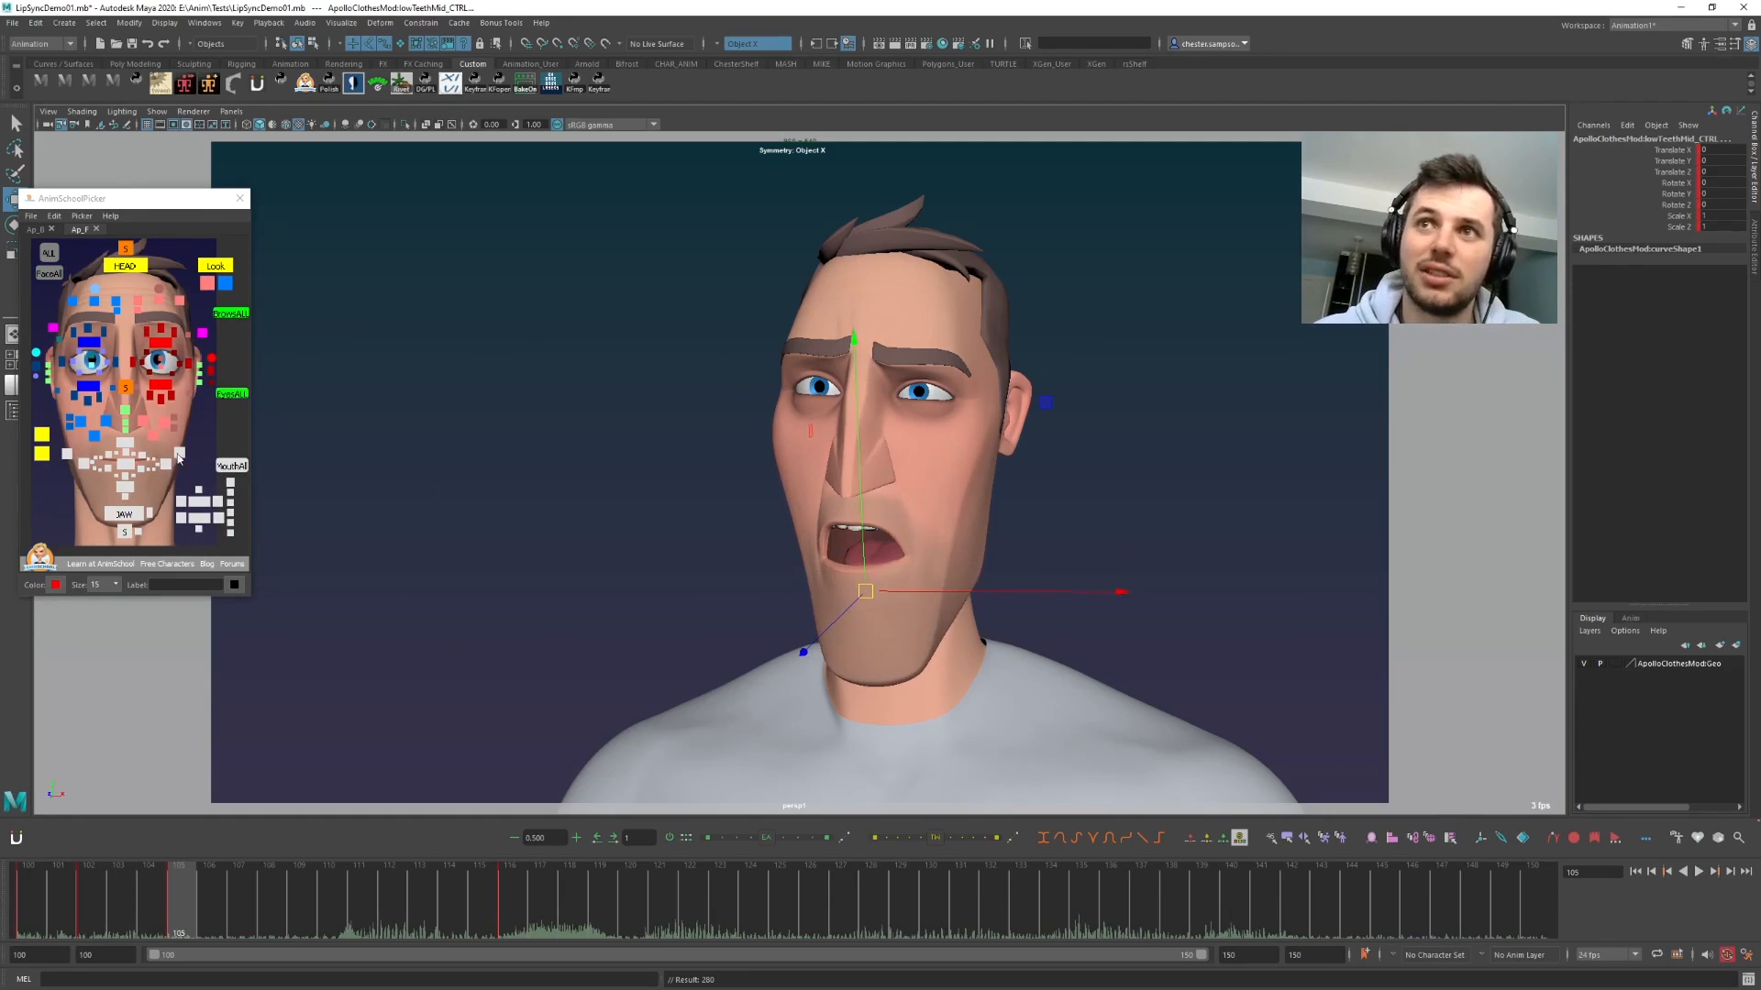
click(180, 497)
click(211, 532)
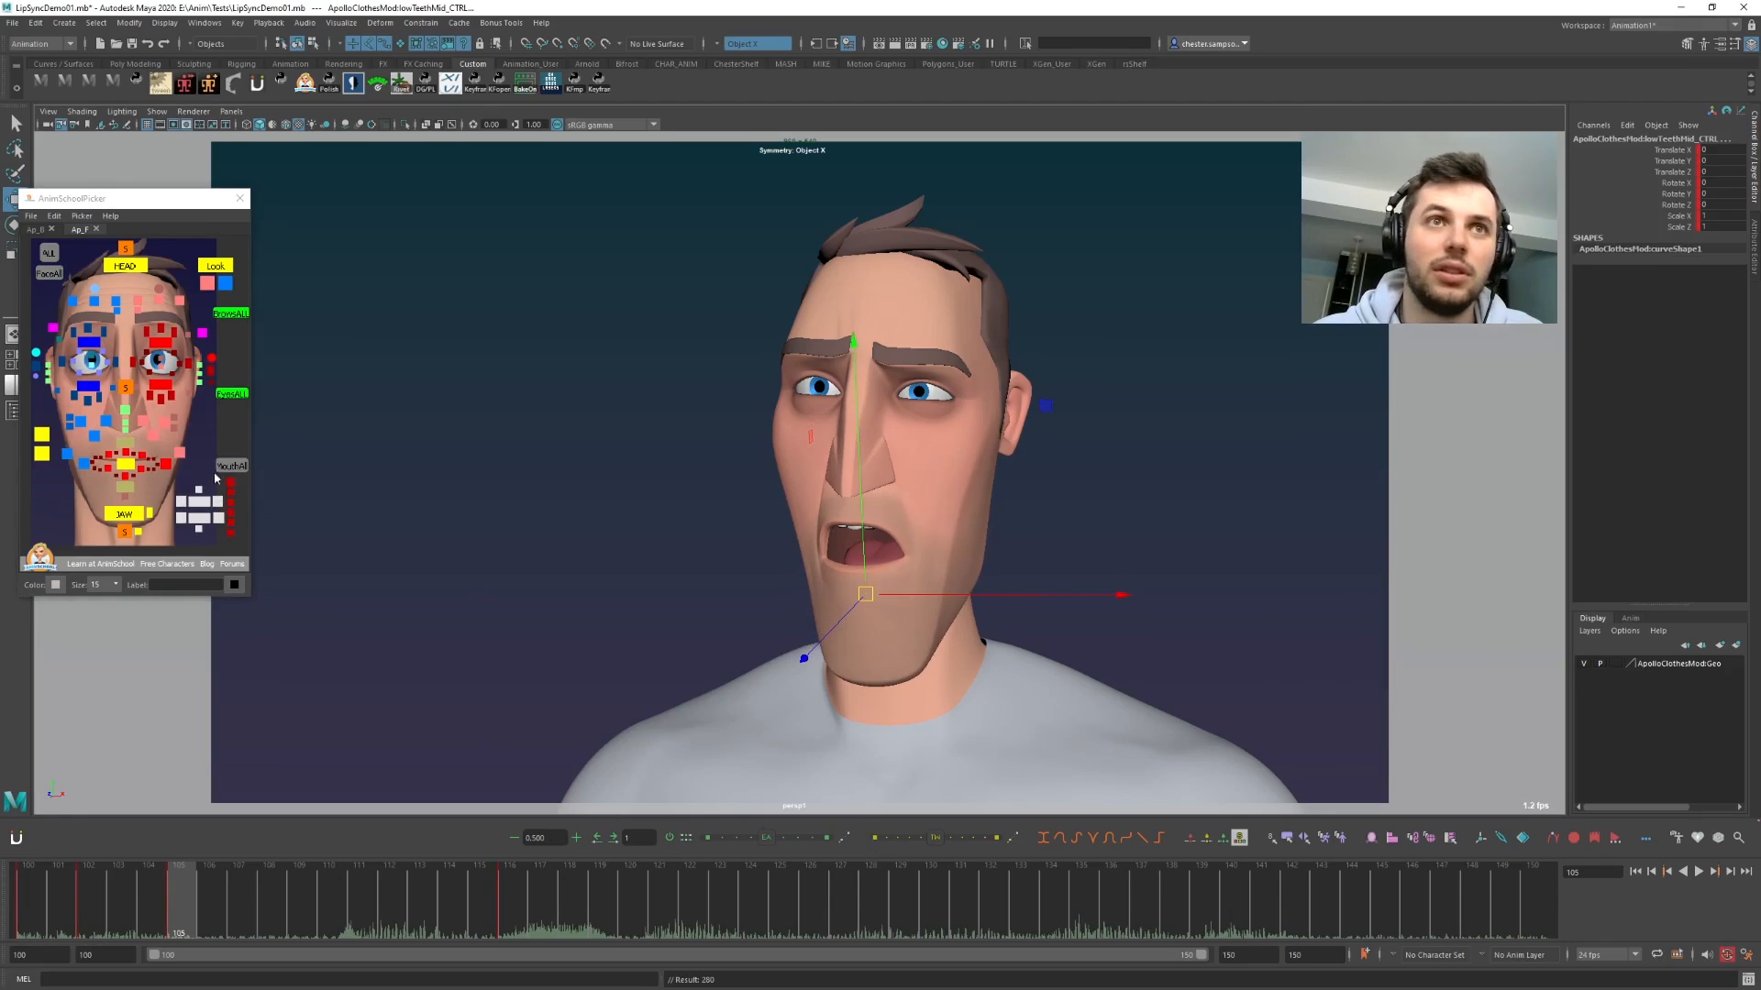
click(122, 514)
key(e)
drag(867, 609, 871, 607)
- Play the lip-sync from frame 100 to review the mouth motion
key(comma)
key(comma)
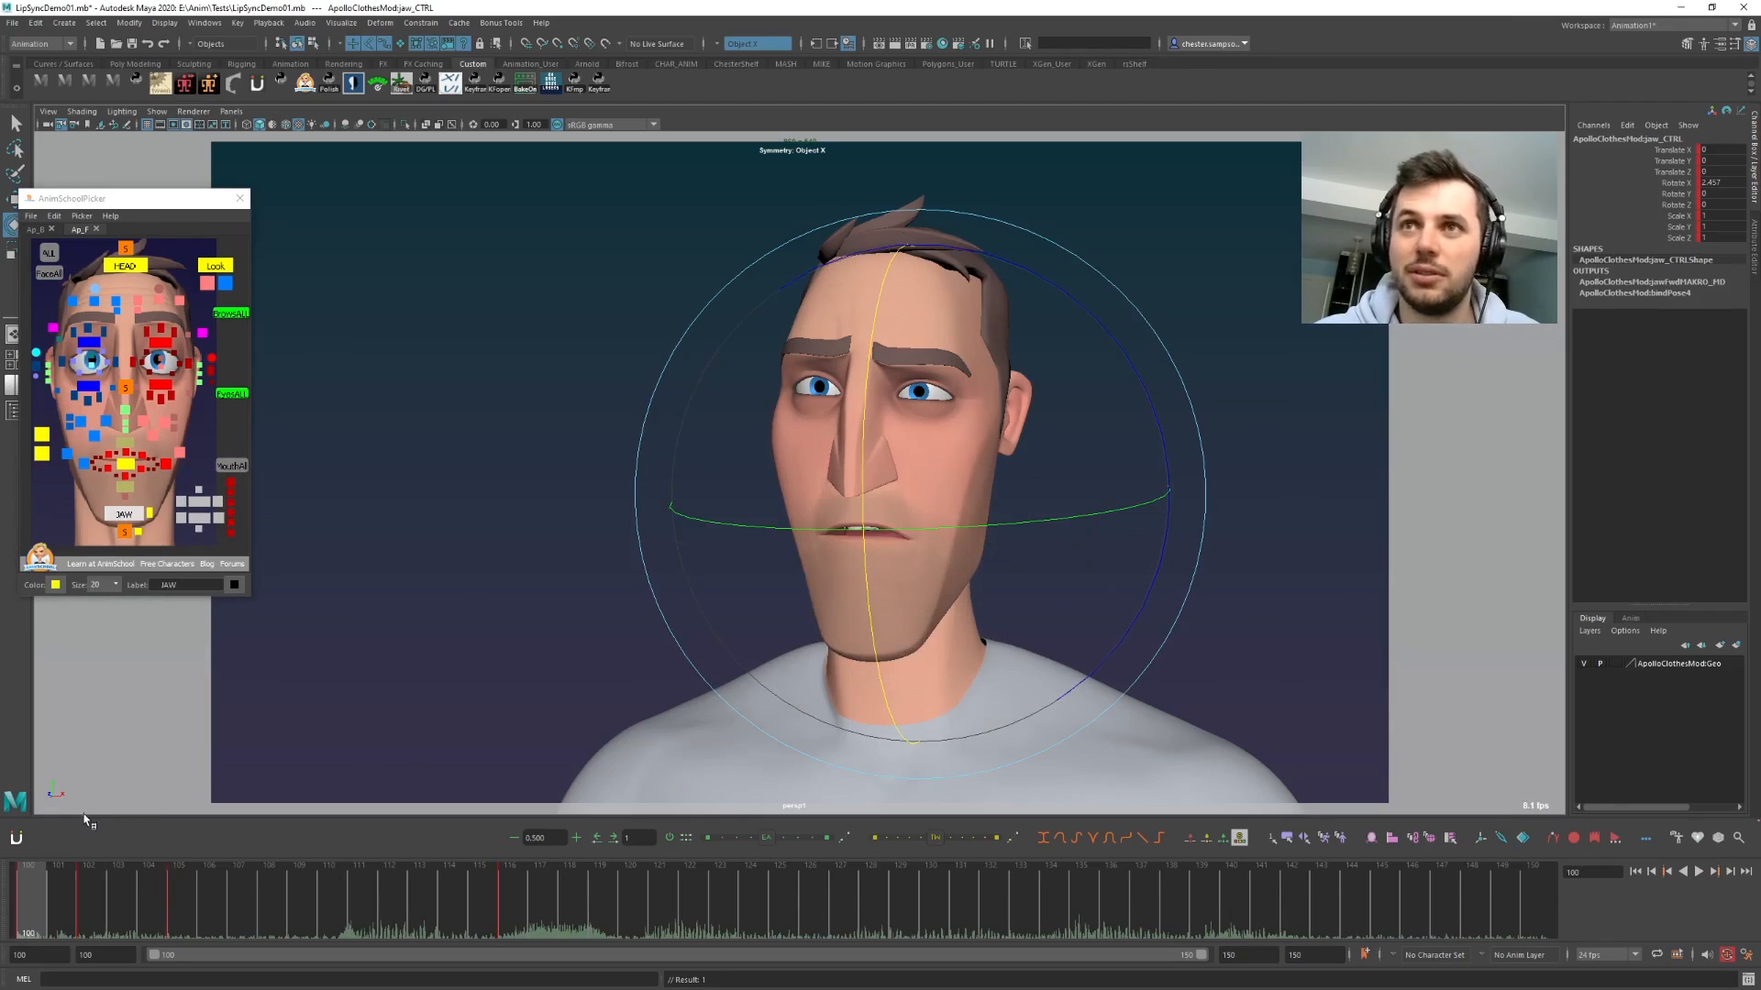
key(alt+v)
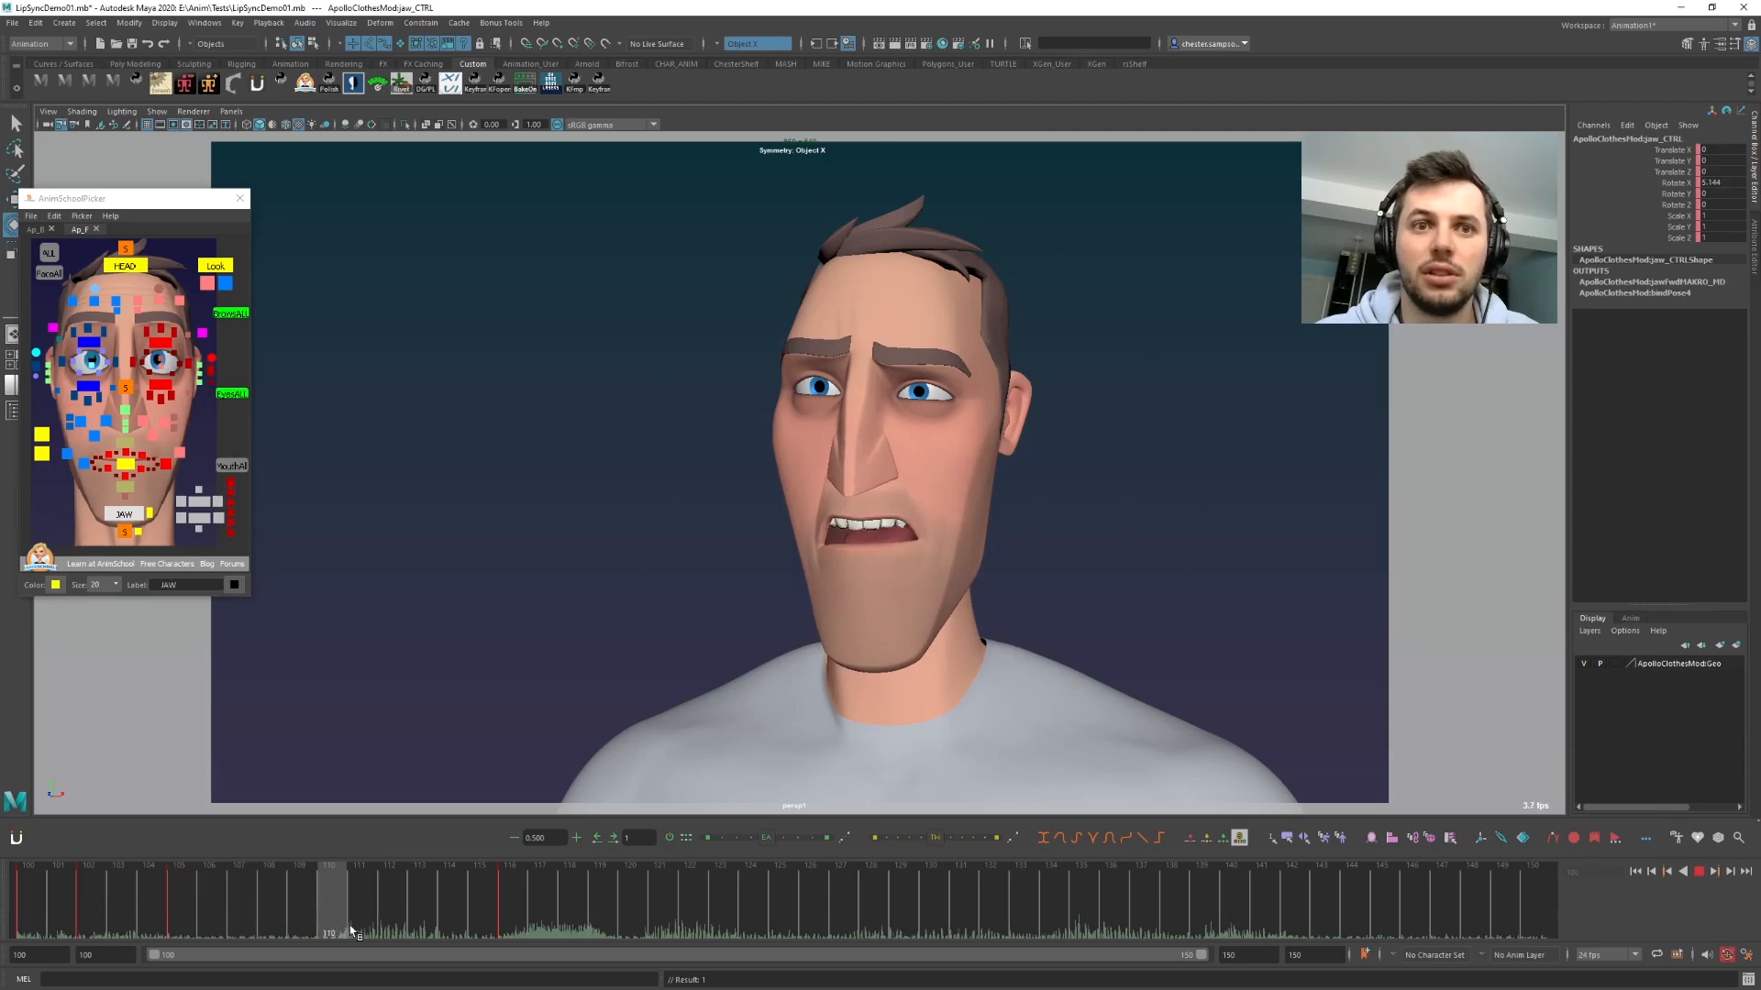
key(alt+v)
- Create an in-between pose for all mouth controls at frame 109 with the tween slider
click(231, 475)
click(886, 842)
key(.)
key(.)
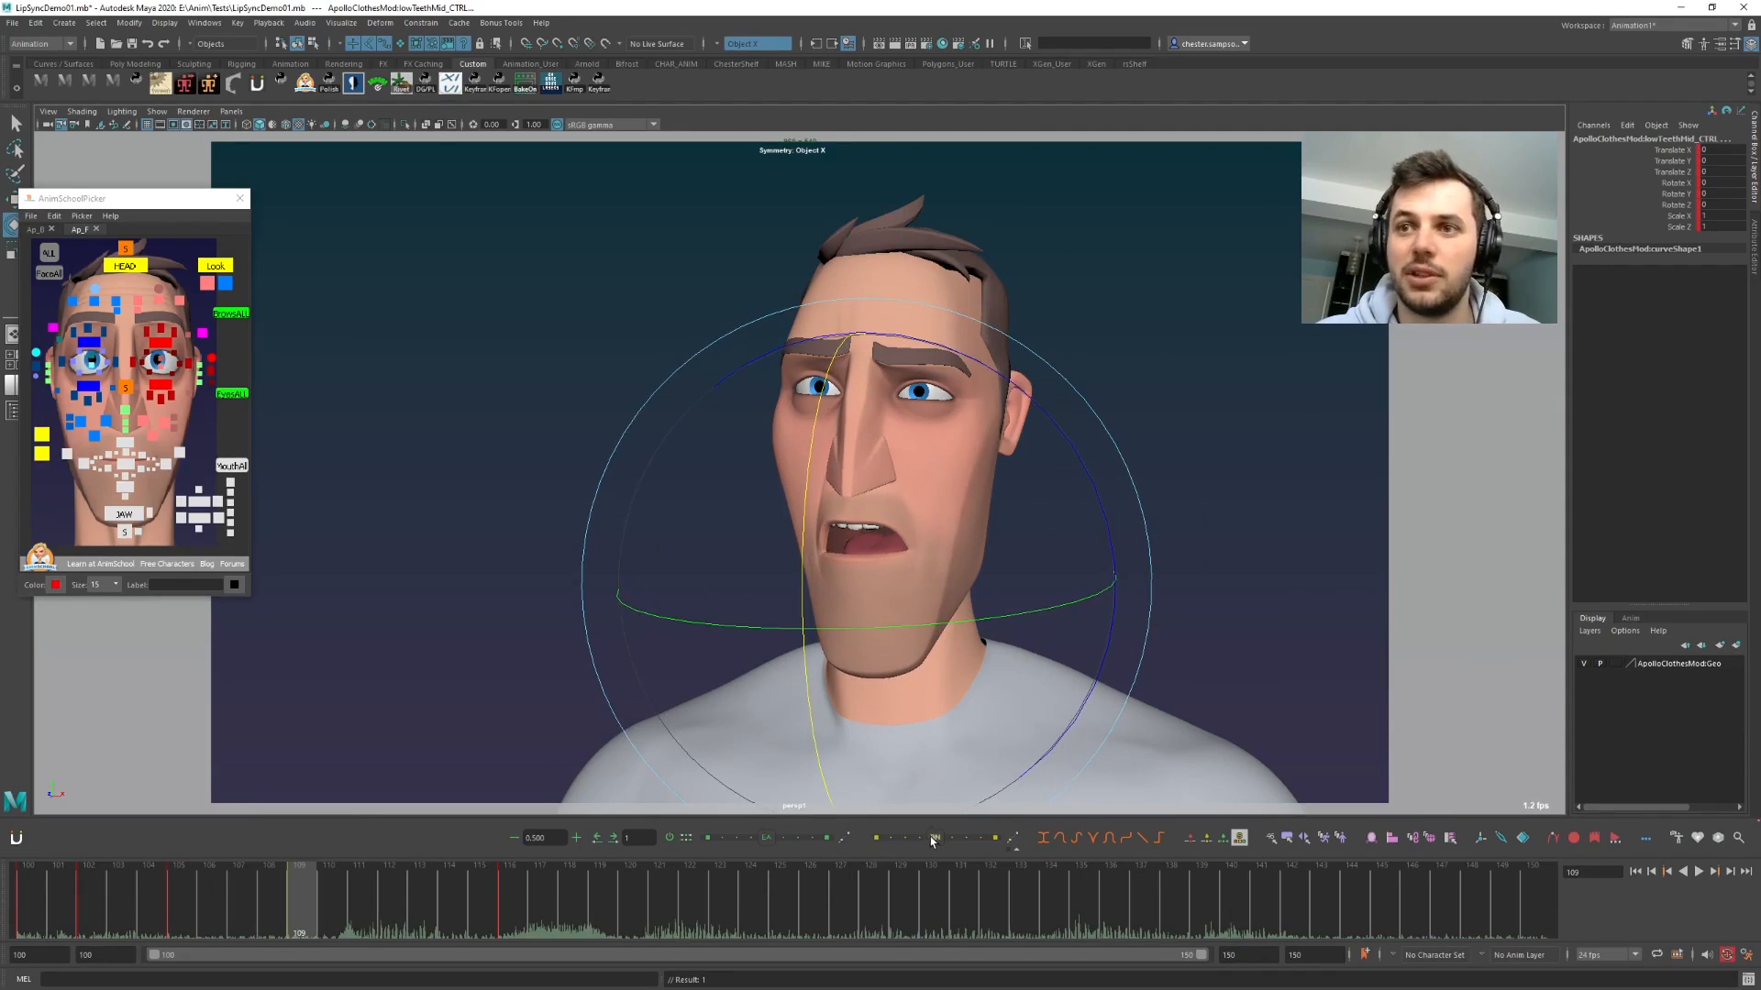
drag(886, 839, 893, 842)
key(.)
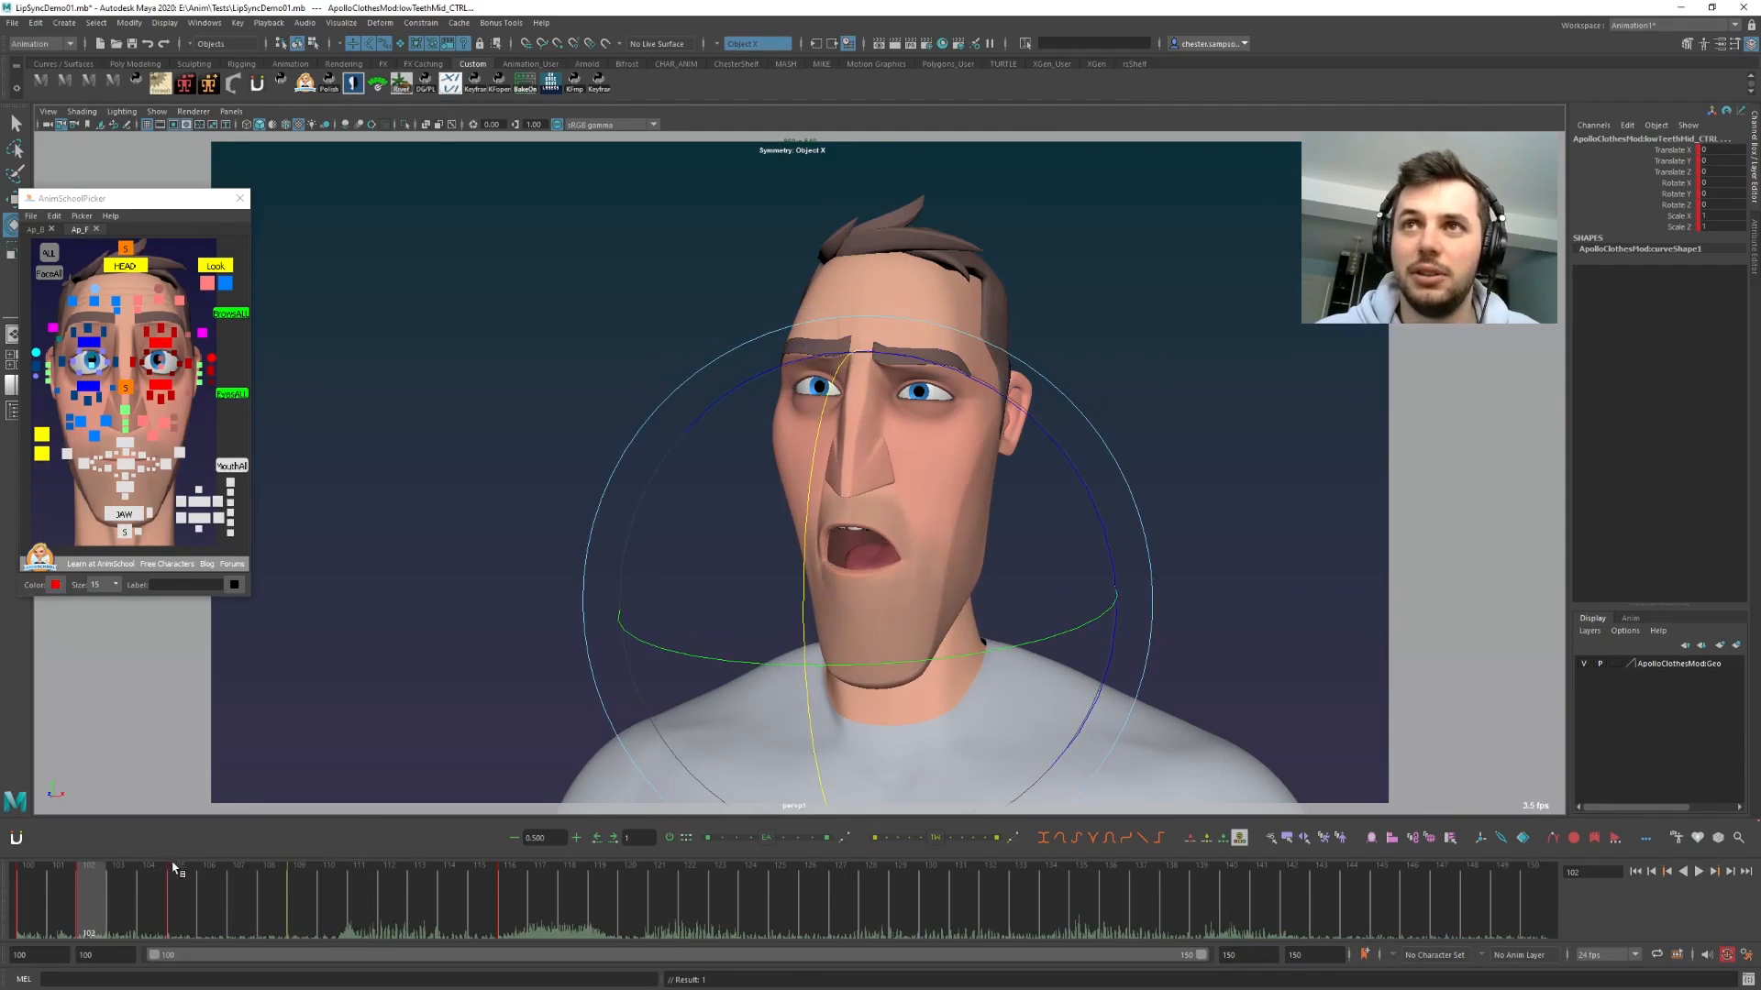
- Play, scrub and step through the keys to check the in-between pose at frame 109
key(alt+v)
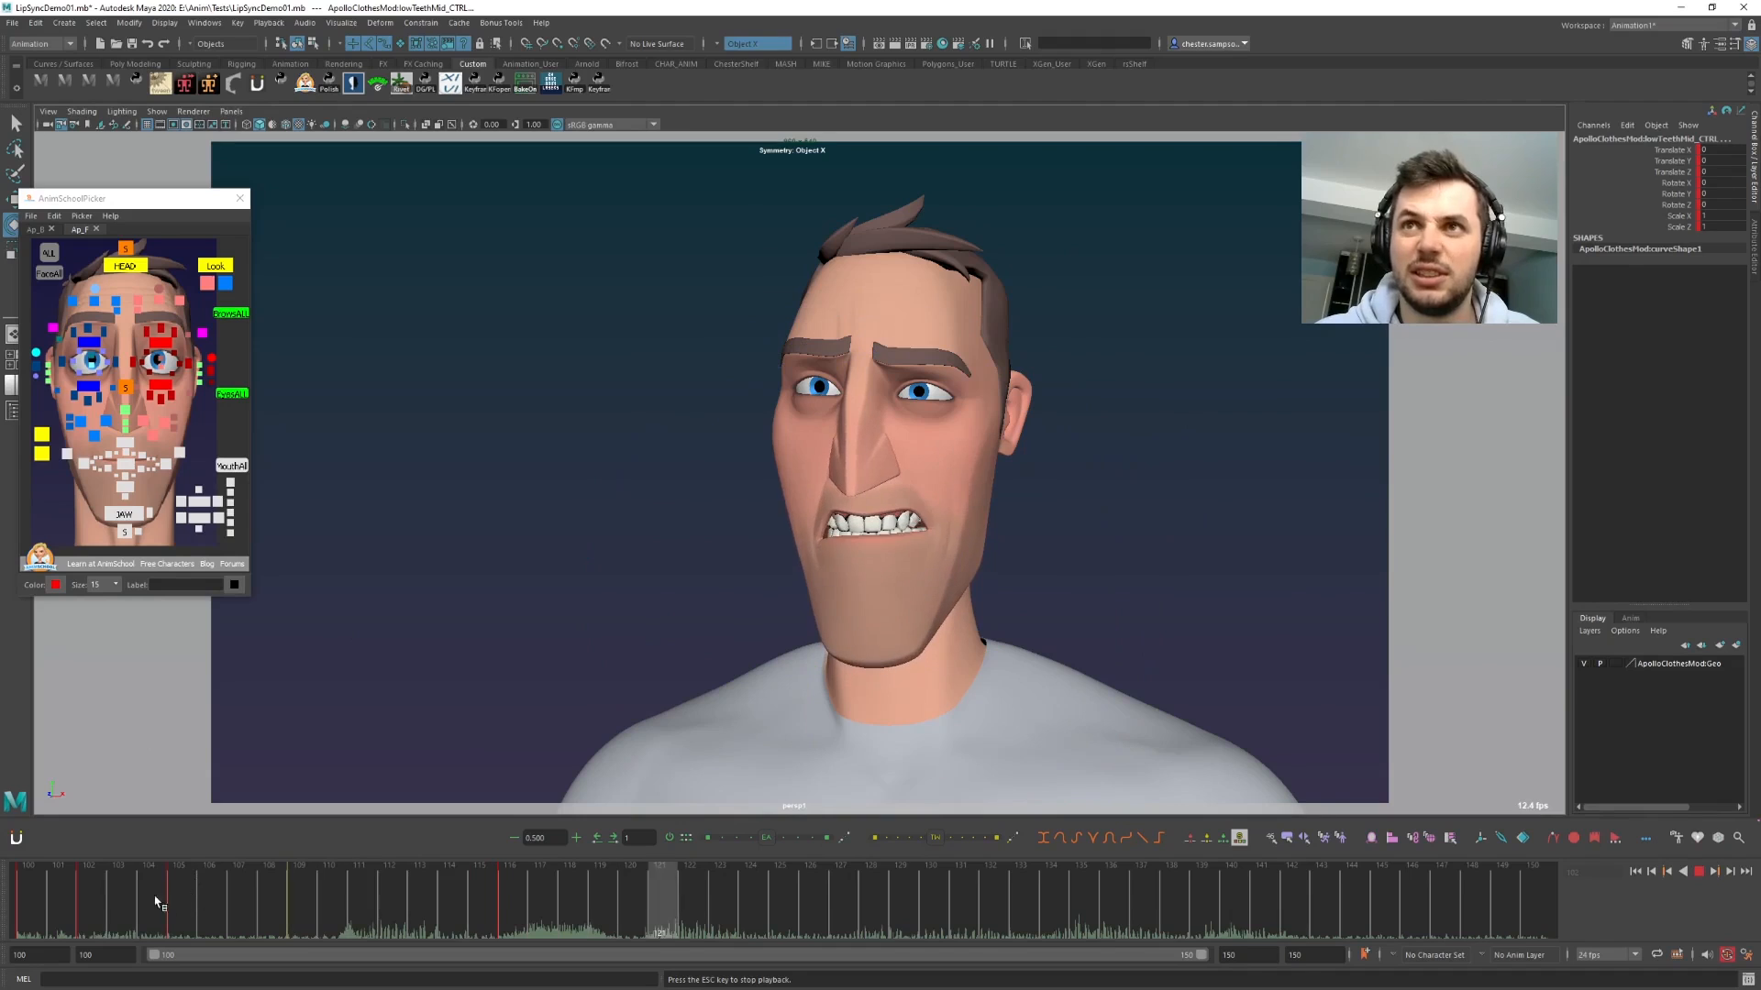
drag(195, 884, 381, 917)
key(.)
key(.)
key(.)
key(Delete)
key(.)
key(.)
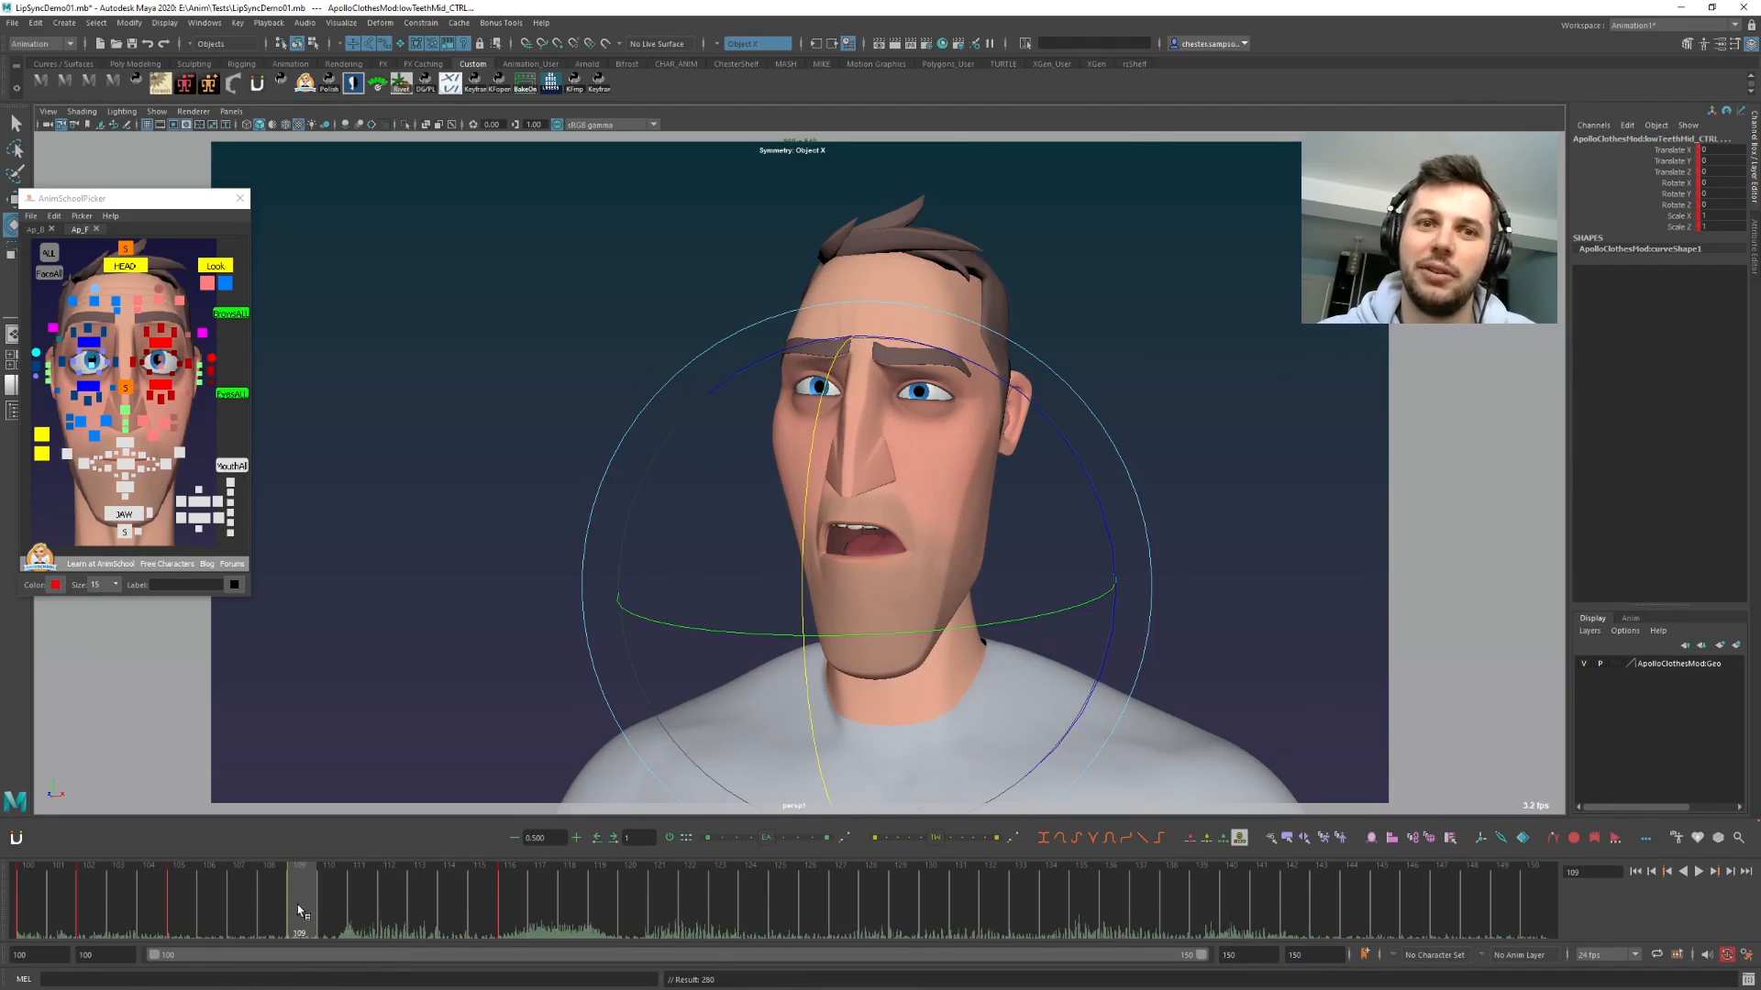
- Key all mouth controls at frame 111 and compare the pose with the neighbouring keys
key(alt+v)
drag(298, 921, 365, 924)
key(s)
key(.)
key(.)
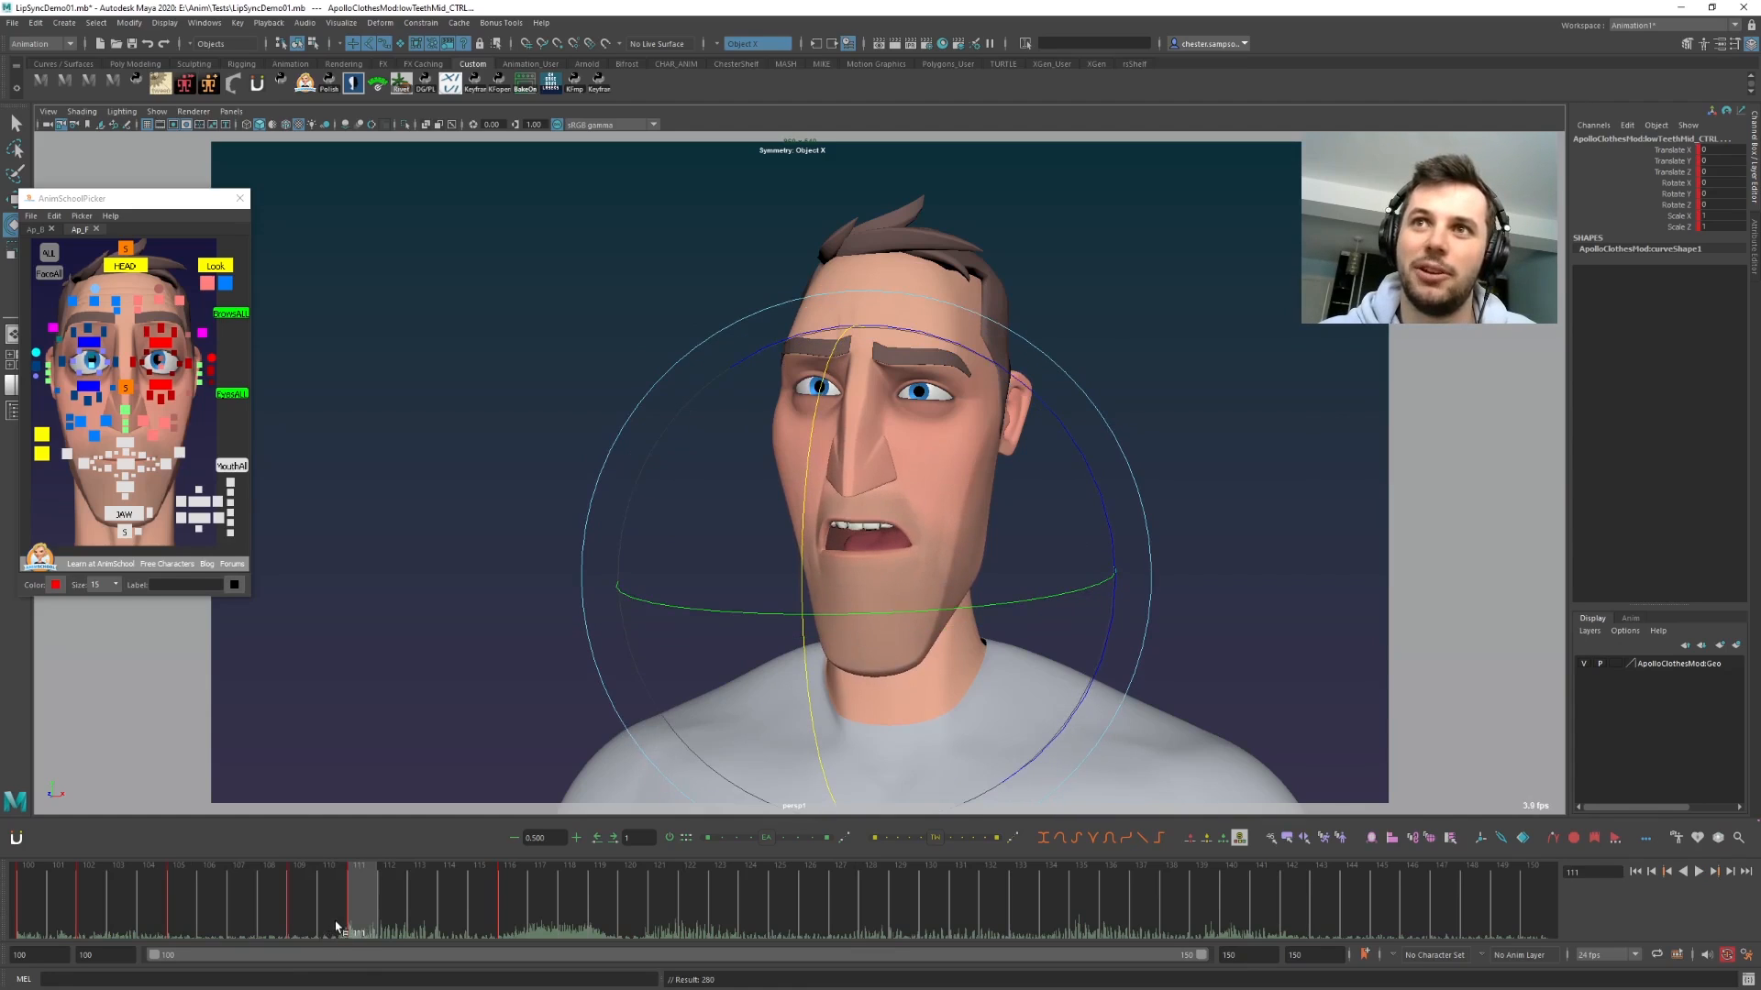
- Rotate the jaw further open at frame 111 to about 11.5 in Rotate X, comparing with the surrounding keys
click(115, 514)
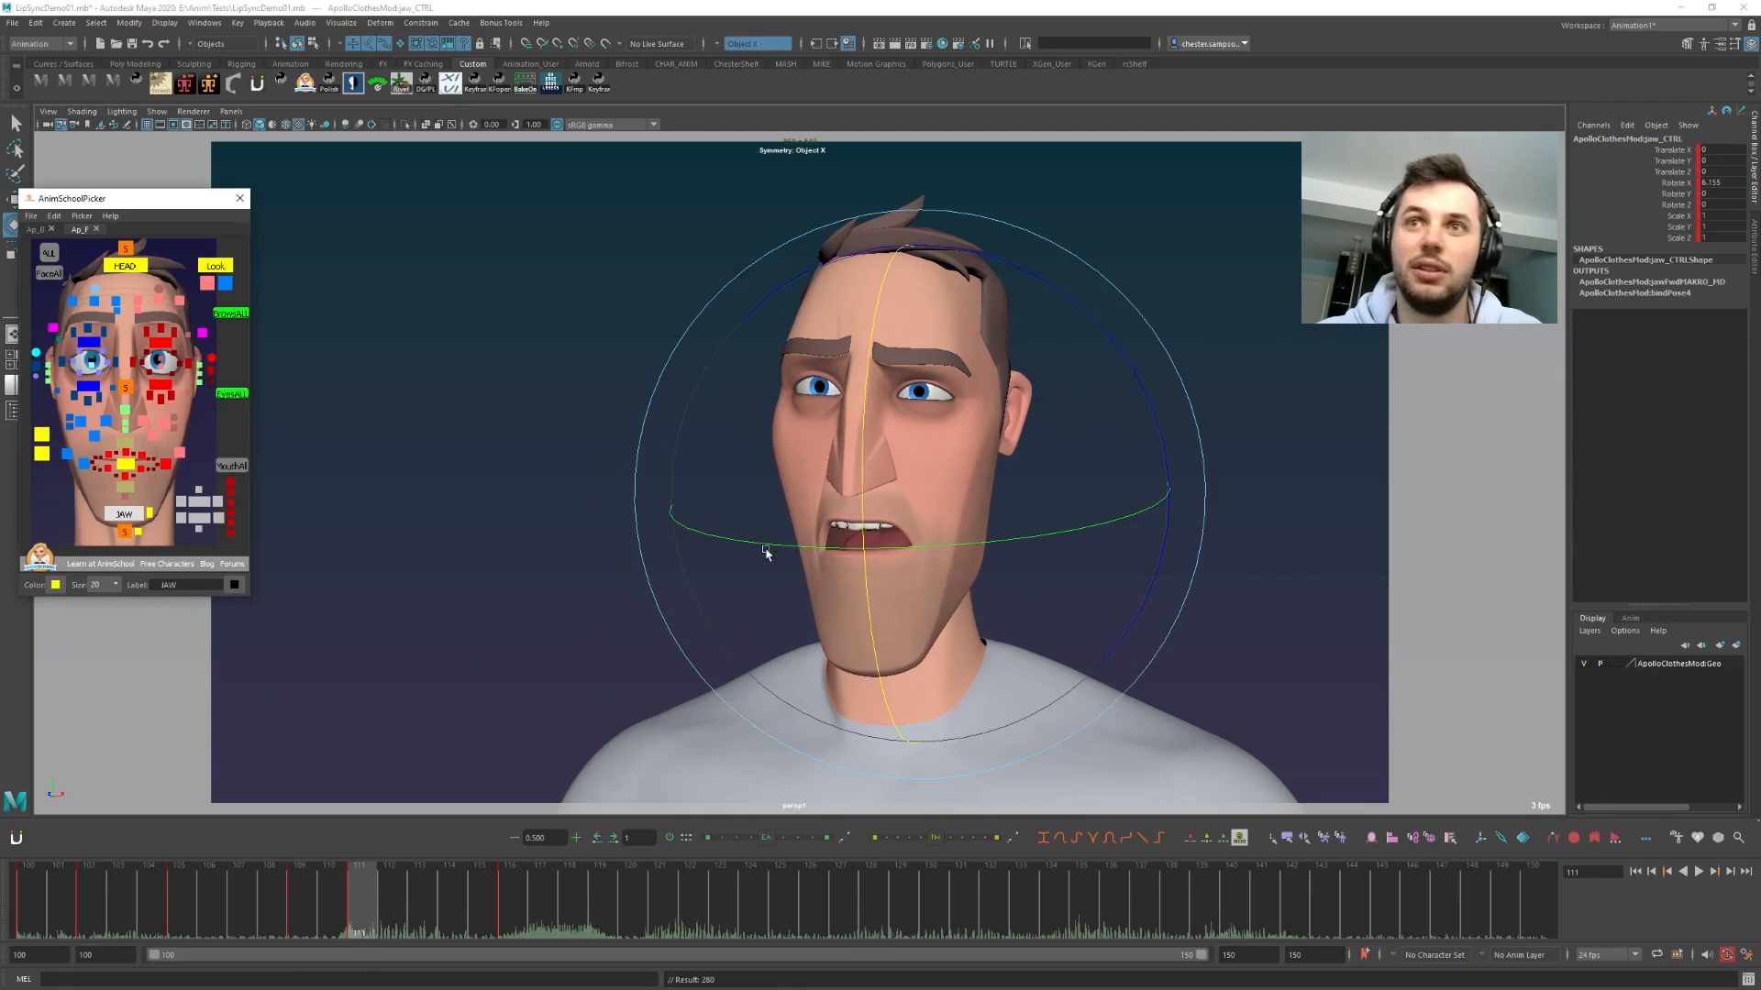
drag(861, 585, 849, 686)
key(.)
key(.)
key(.)
key(.)
key(.)
key(.)
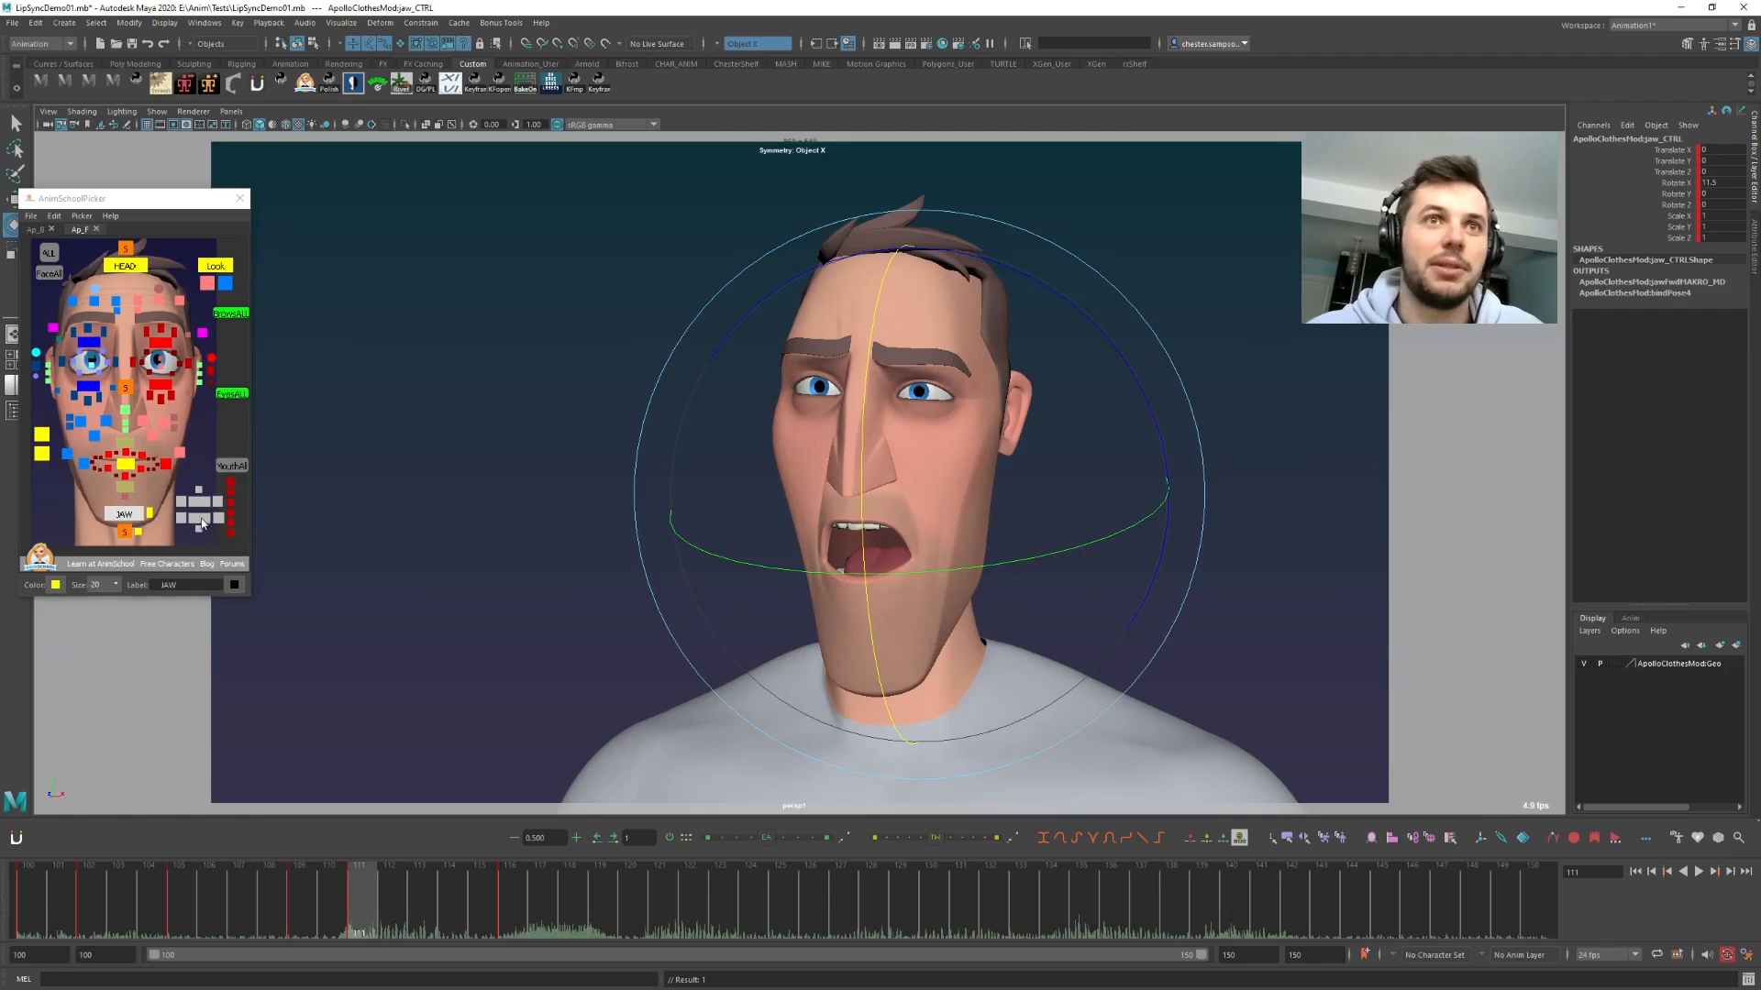
- Move the lower teeth down inside the open mouth at frame 111, checking against adjacent keys, and save the scene
click(202, 520)
key(.)
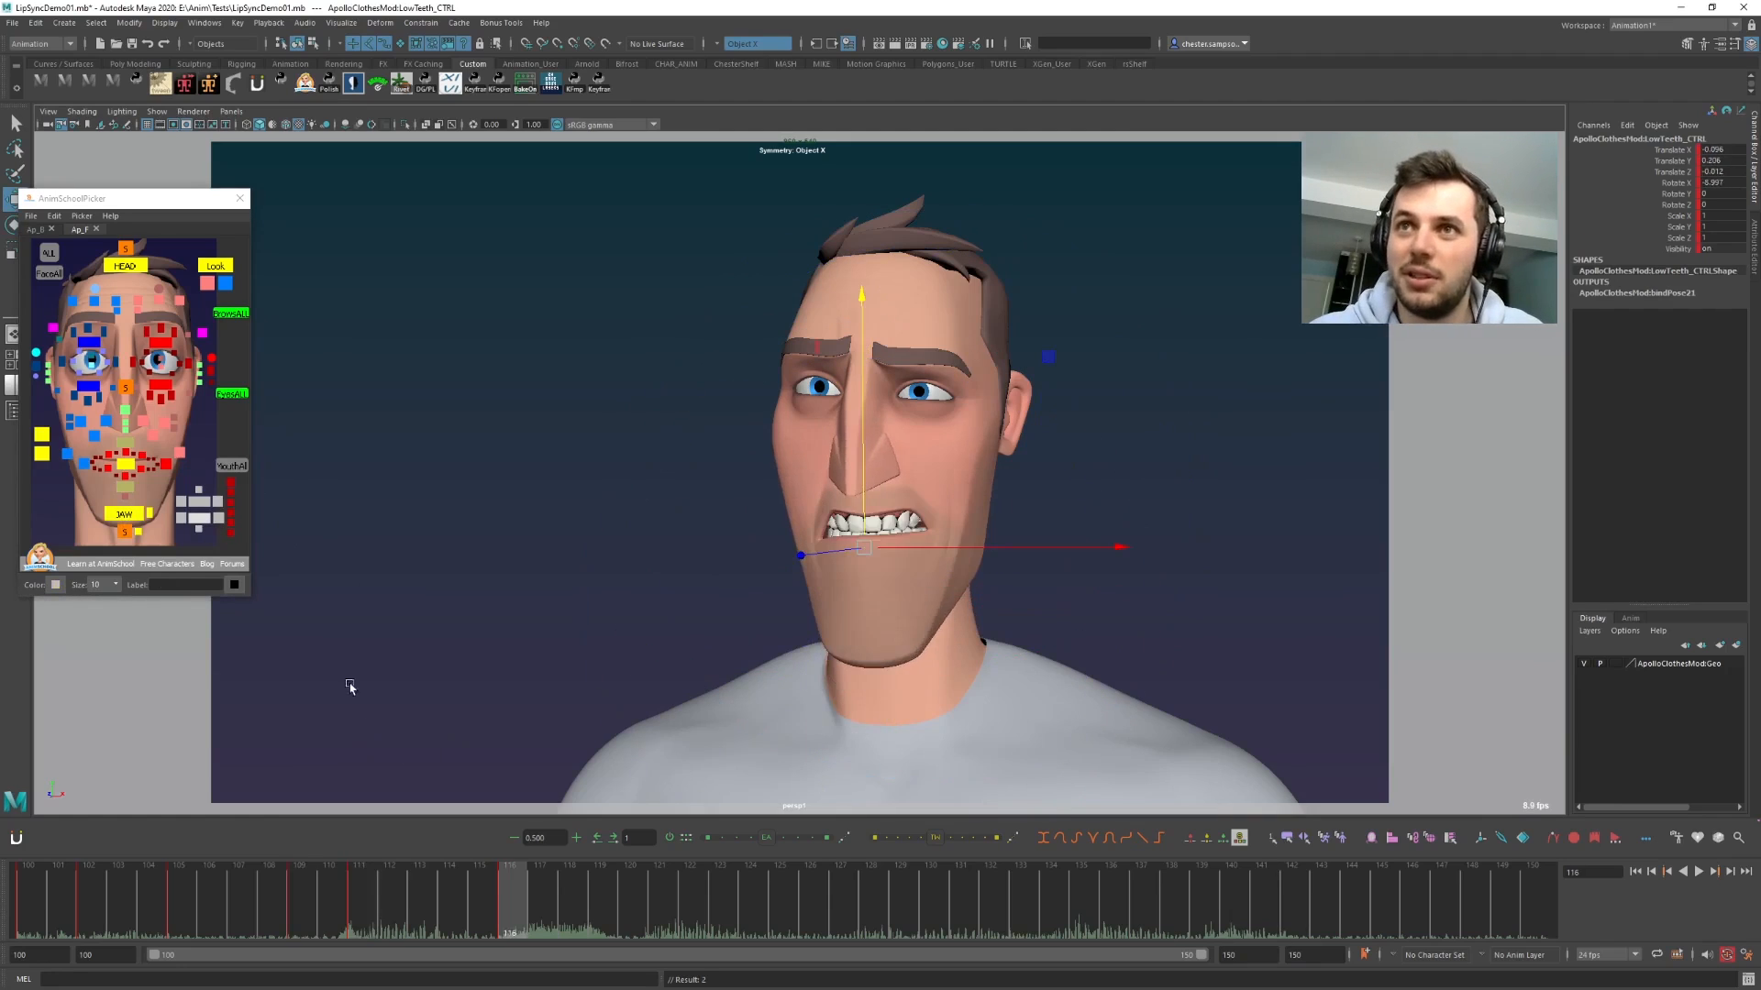
key(.)
key(.)
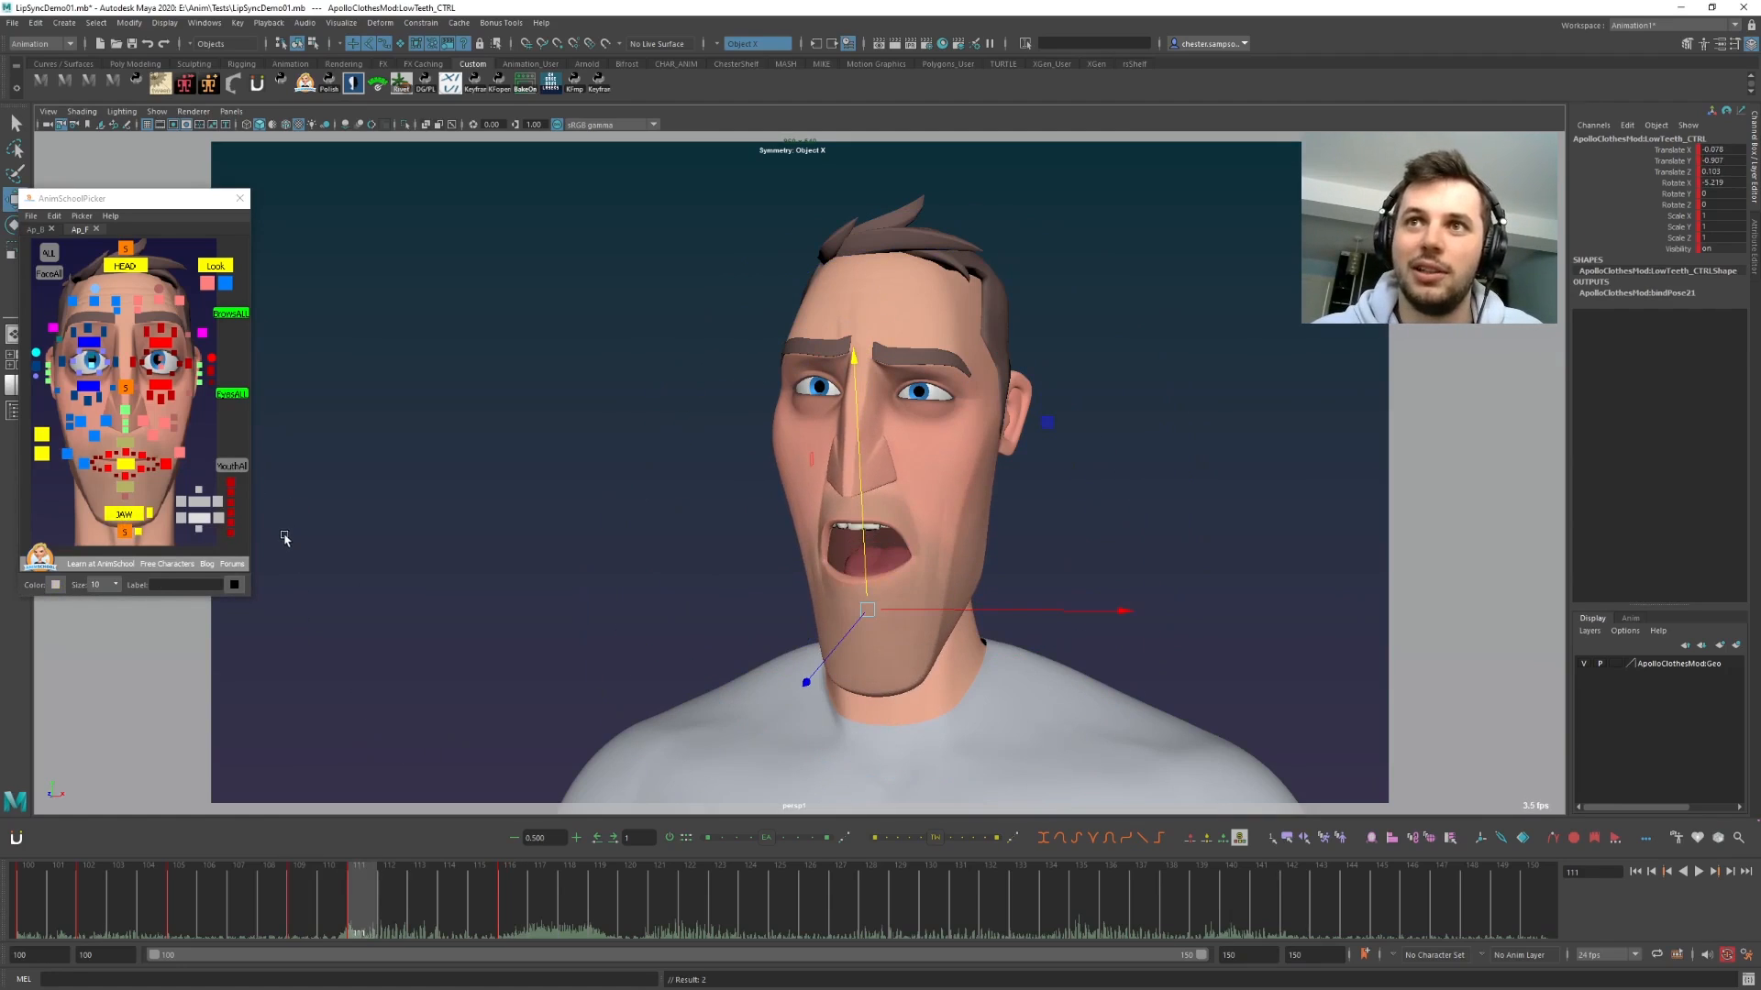
key(.)
key(.)
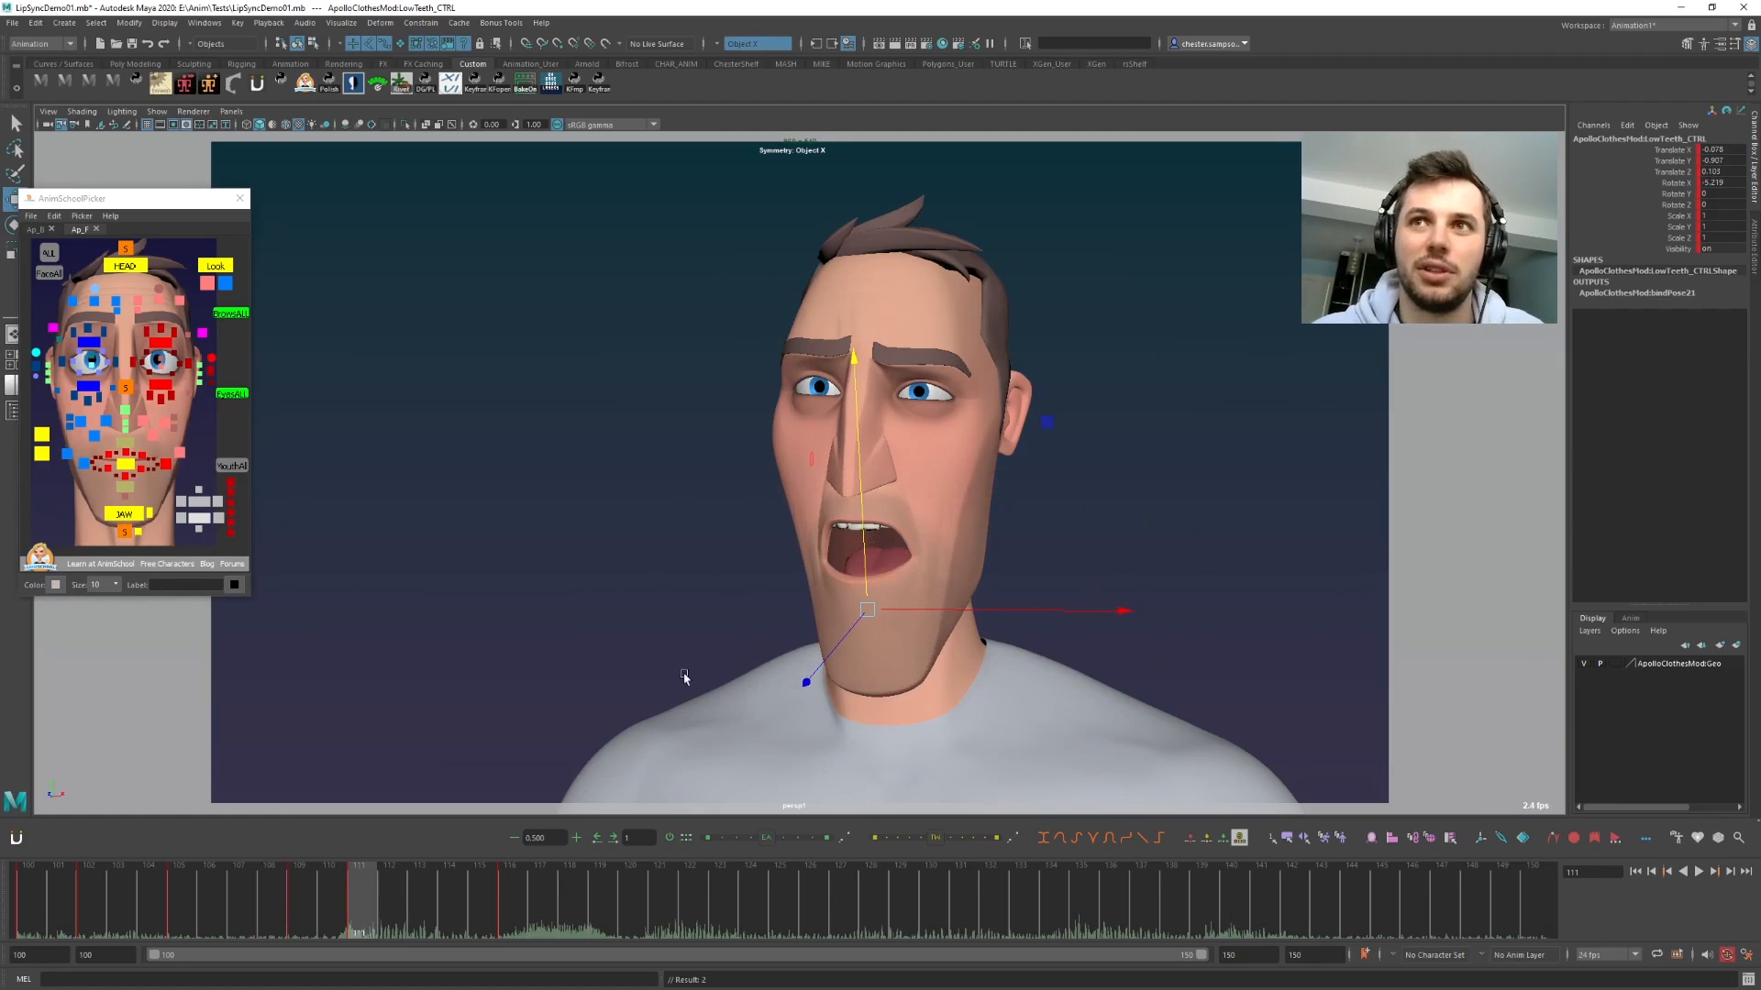
key(.)
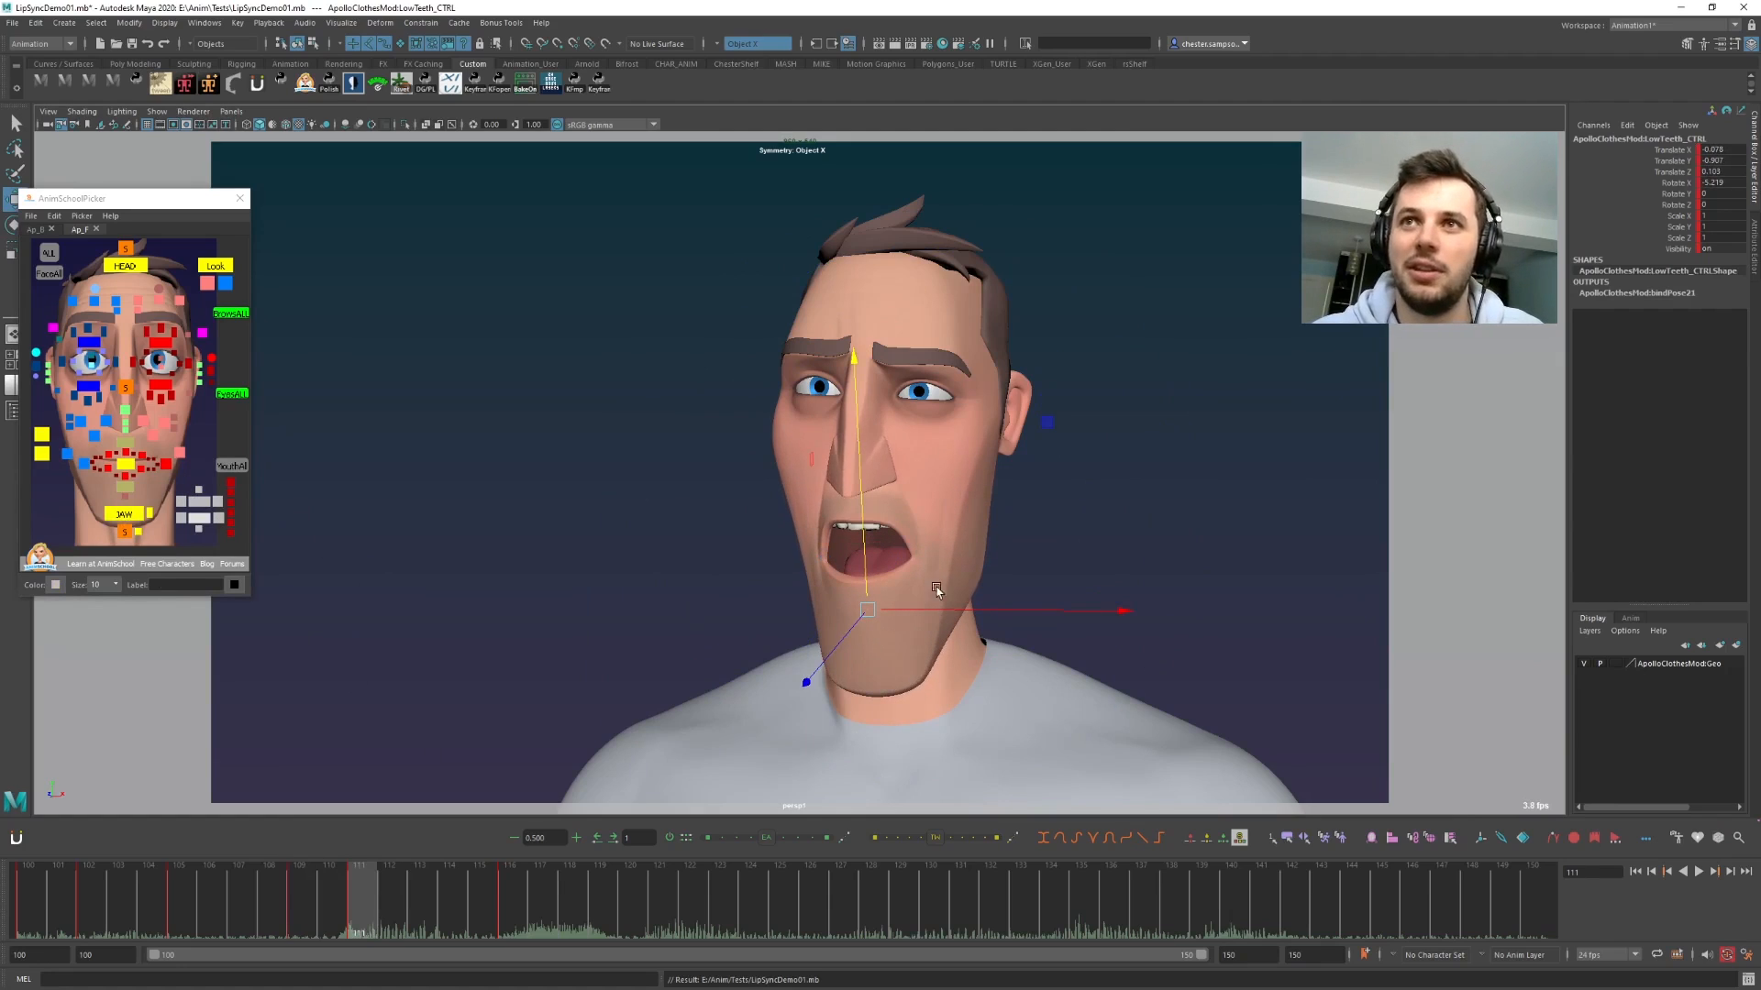
- Raise the left outer upper lip control at frame 111 to show more of the upper teeth, comparing with the neighbouring keys
key(.)
key(.)
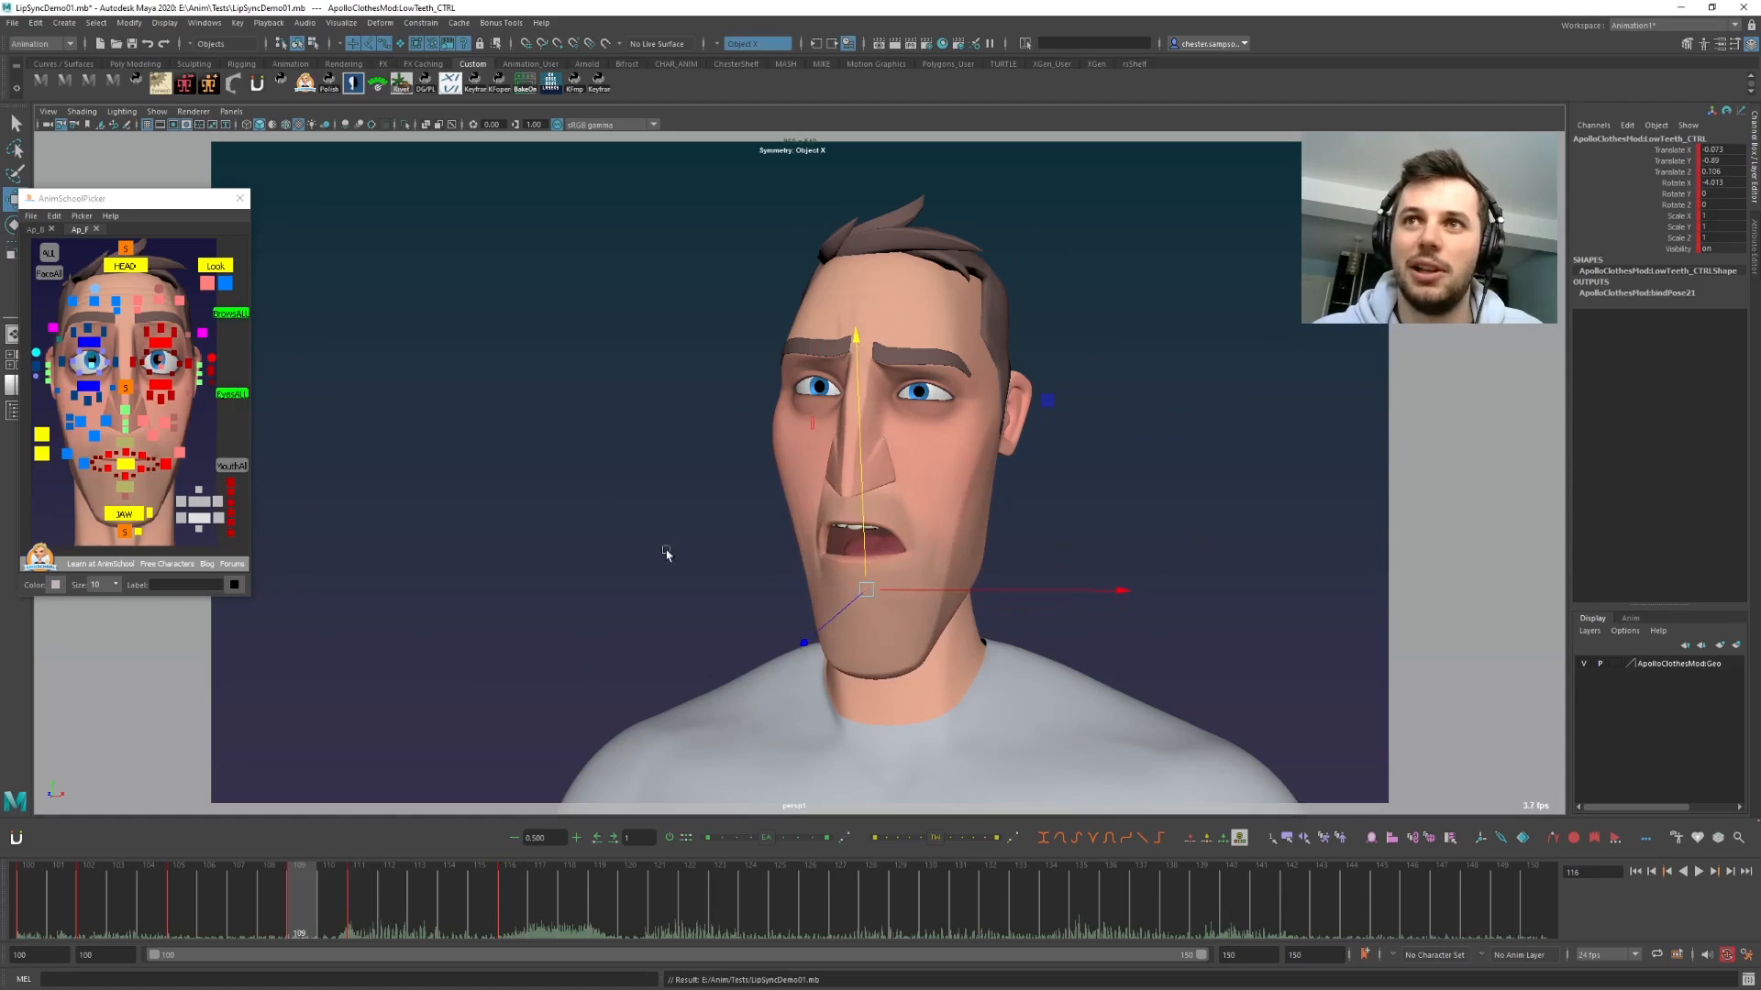
key(.)
click(144, 456)
key(.)
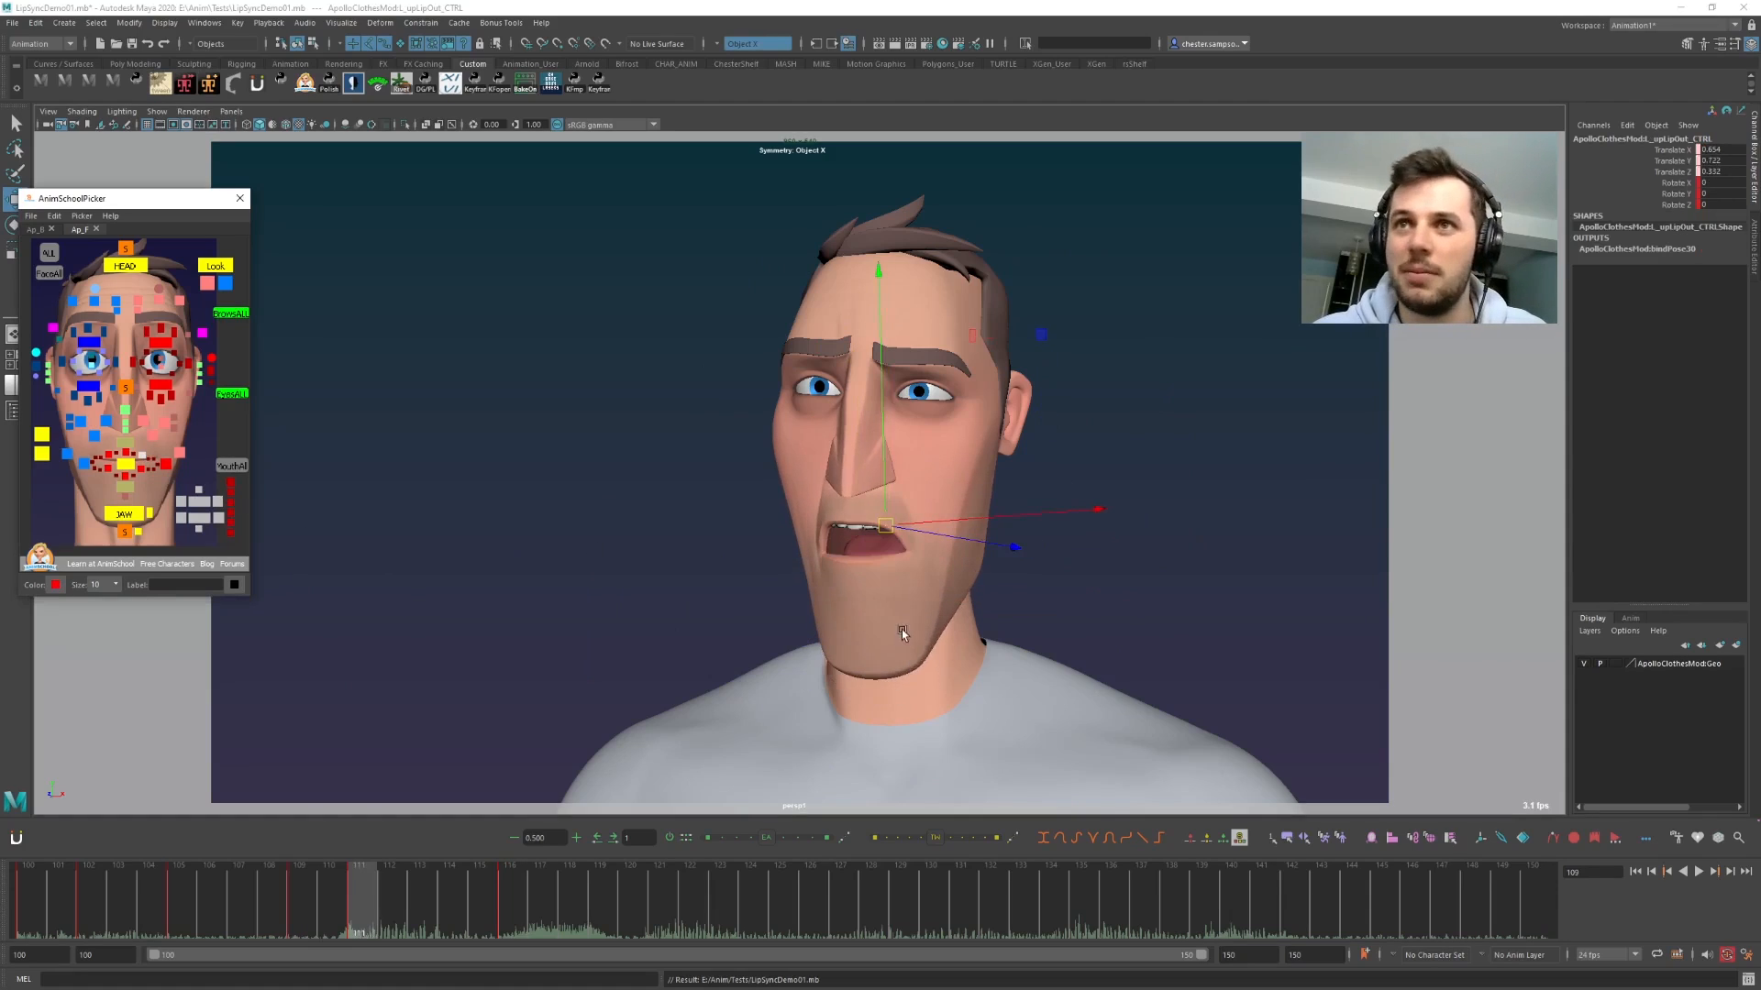
key(.)
key(.)
key(.)
key(.)
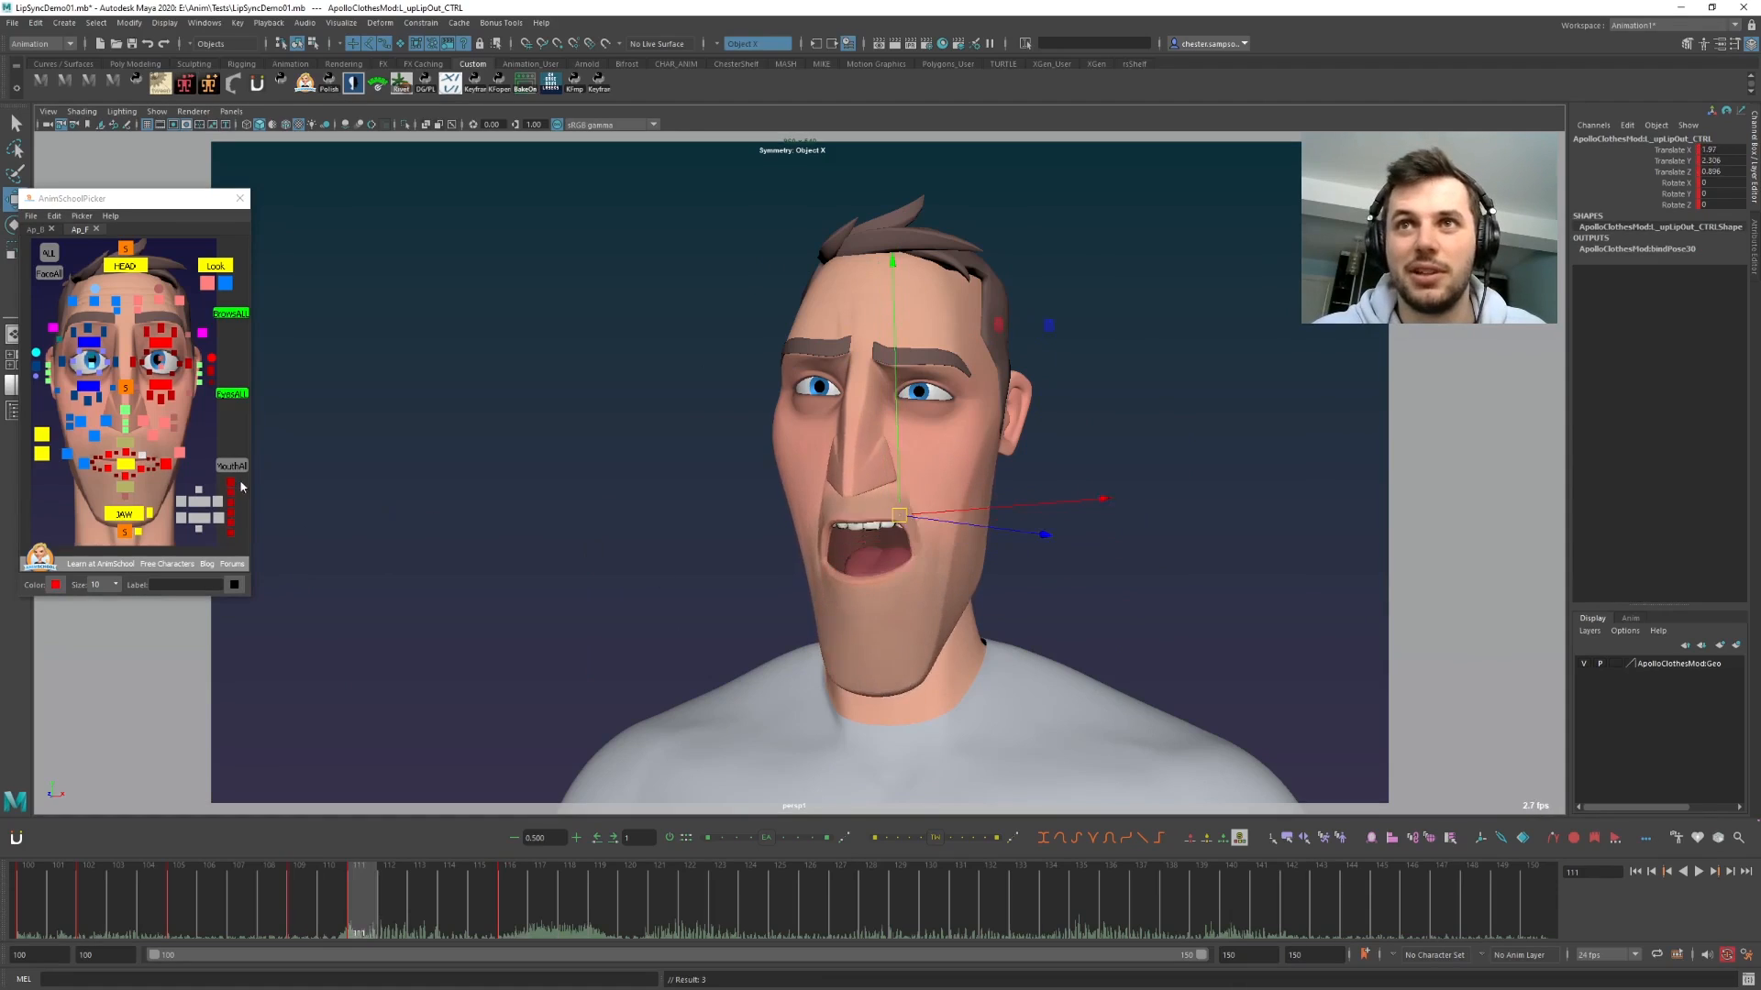
key(.)
key(.)
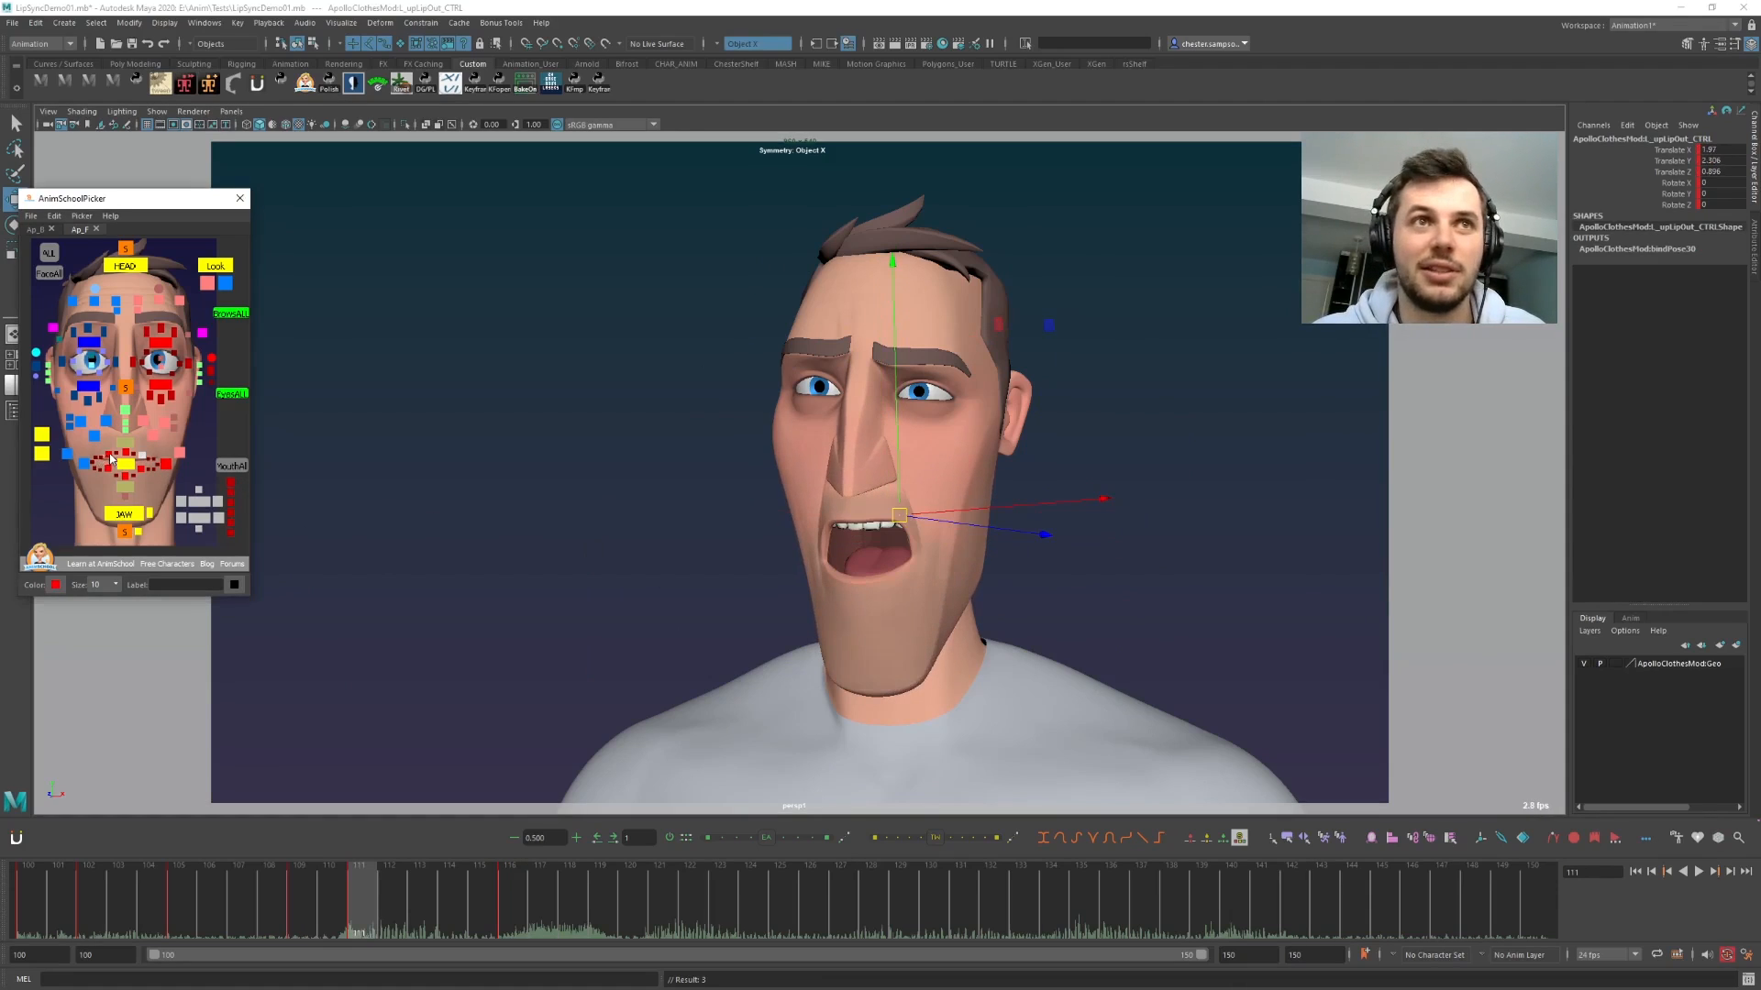
- Lower the right outer upper lip control at frame 111 to about 1.1 in Translate Y, checking against the surrounding keys
click(110, 457)
key(.)
middle_drag(828, 579, 828, 590)
key(.)
key(.)
key(.)
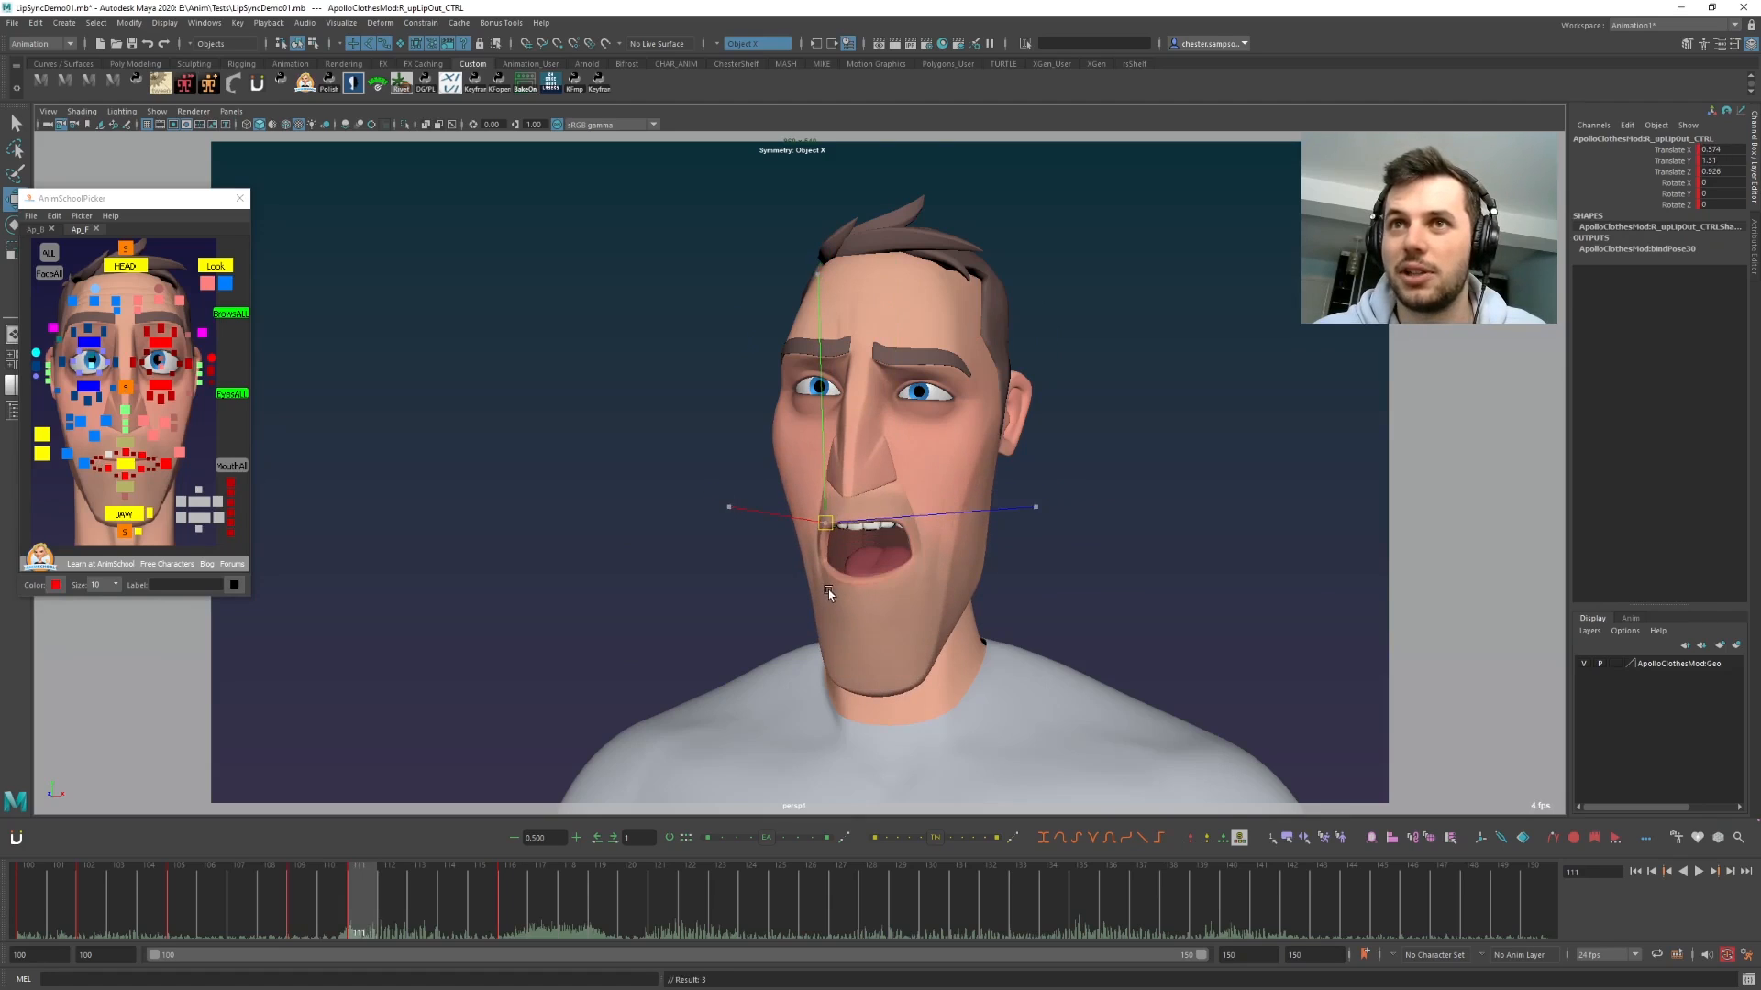
key(.)
key(.)
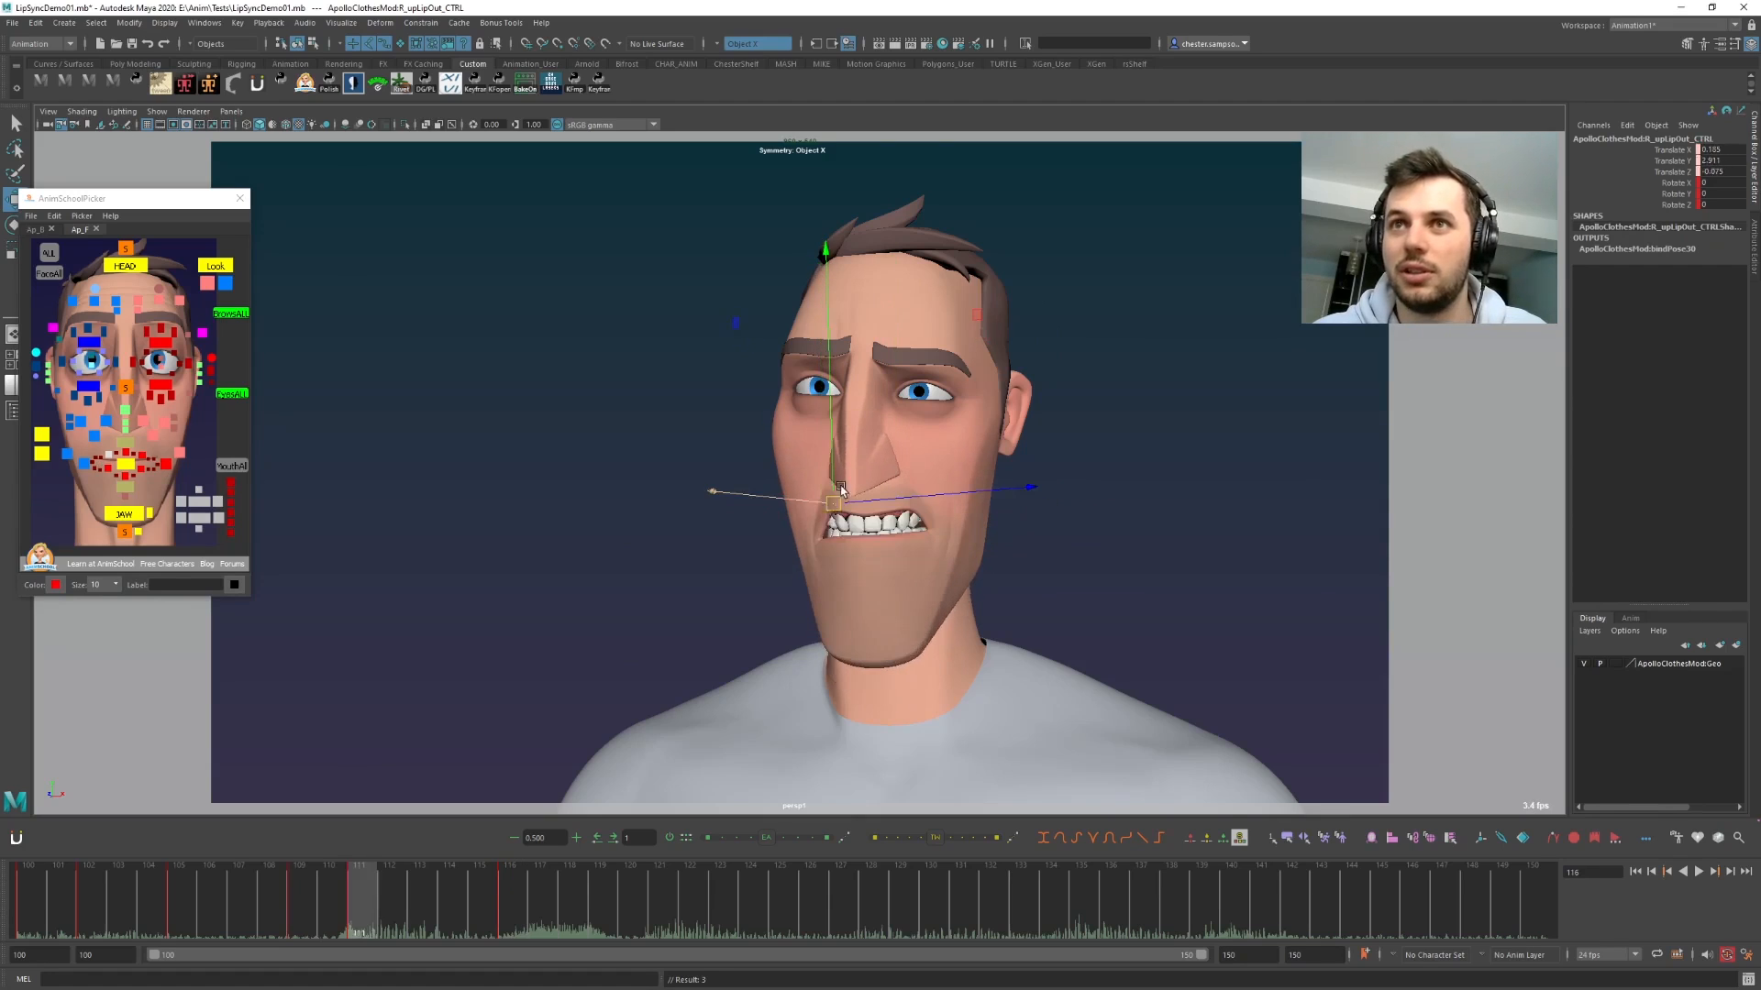
key(.)
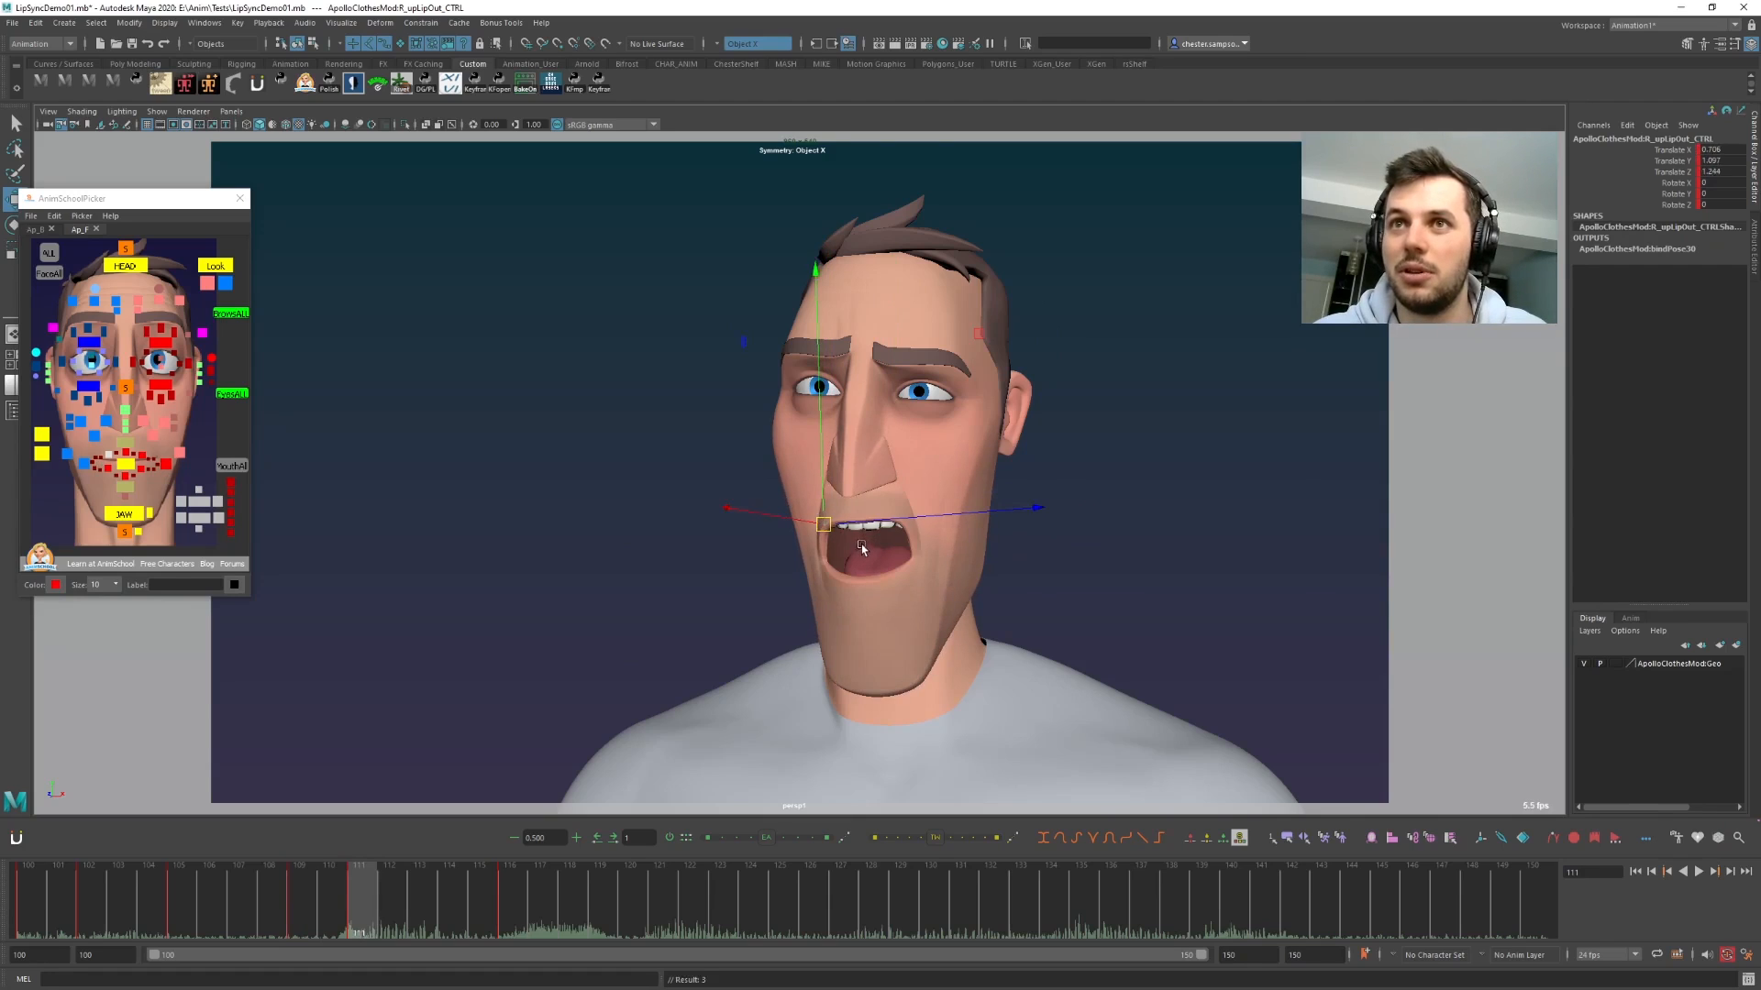
key(.)
key(.)
key(.)
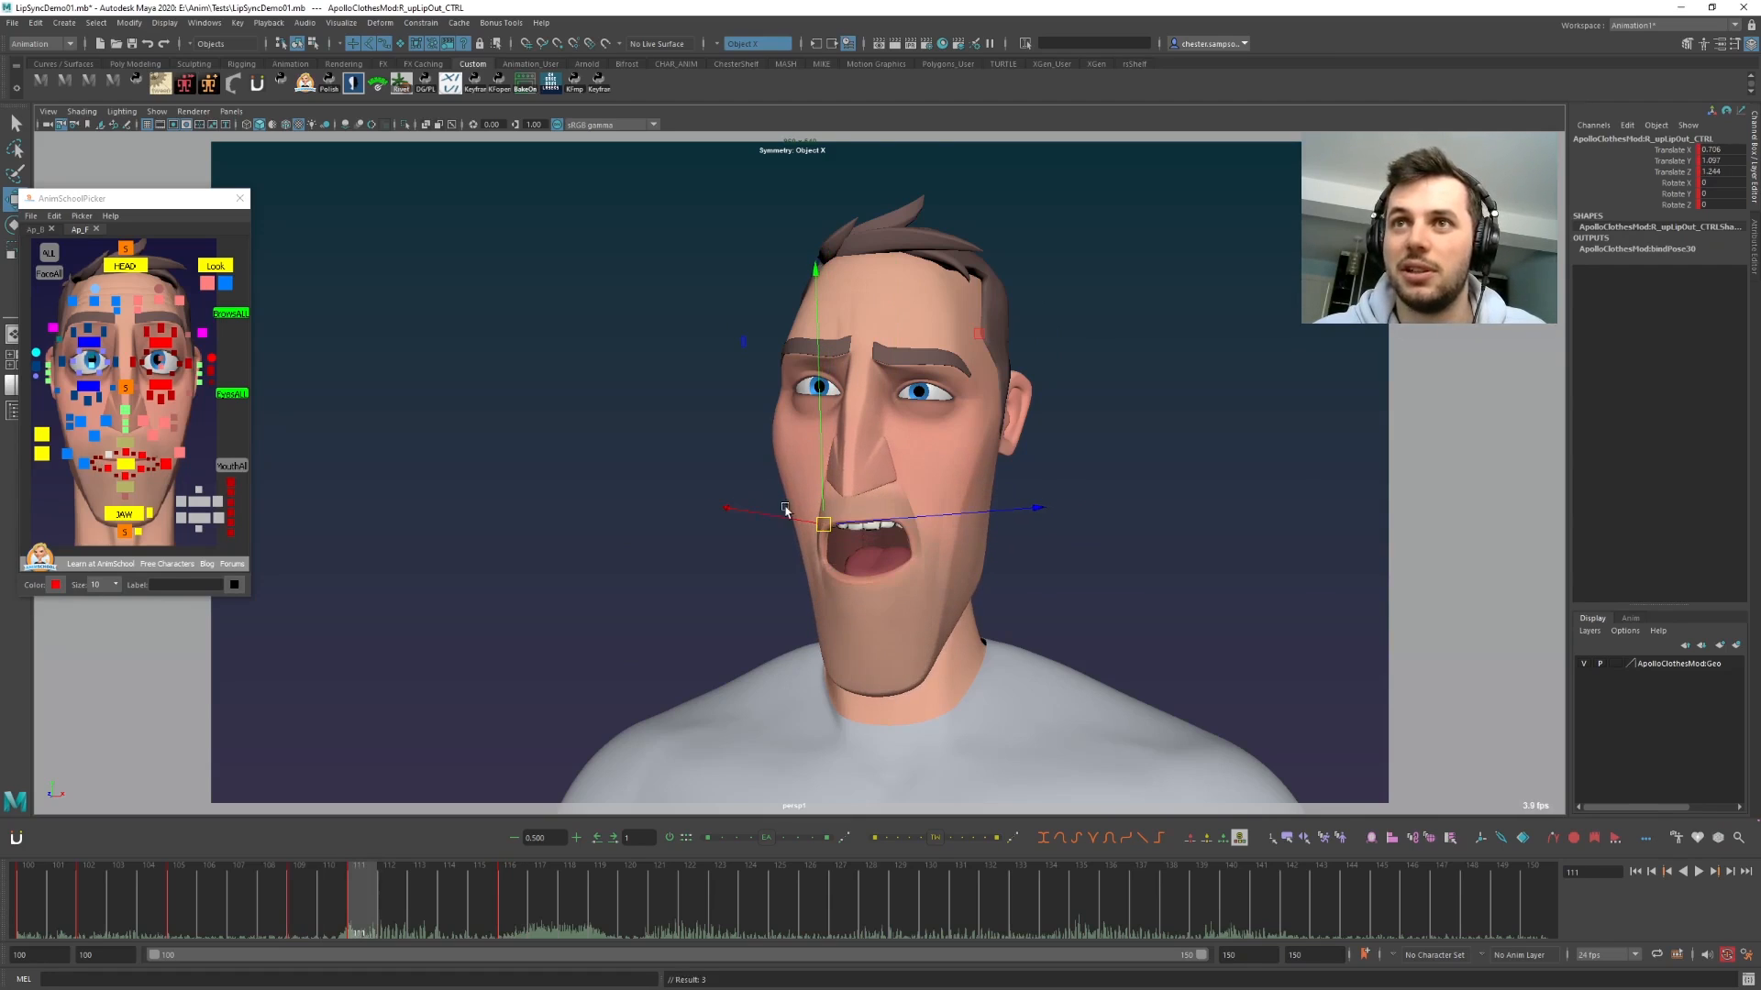
- Nudge the left outer upper lip control slightly down at frame 111 and compare it with the pose at frame 116
click(143, 456)
key(.)
key(.)
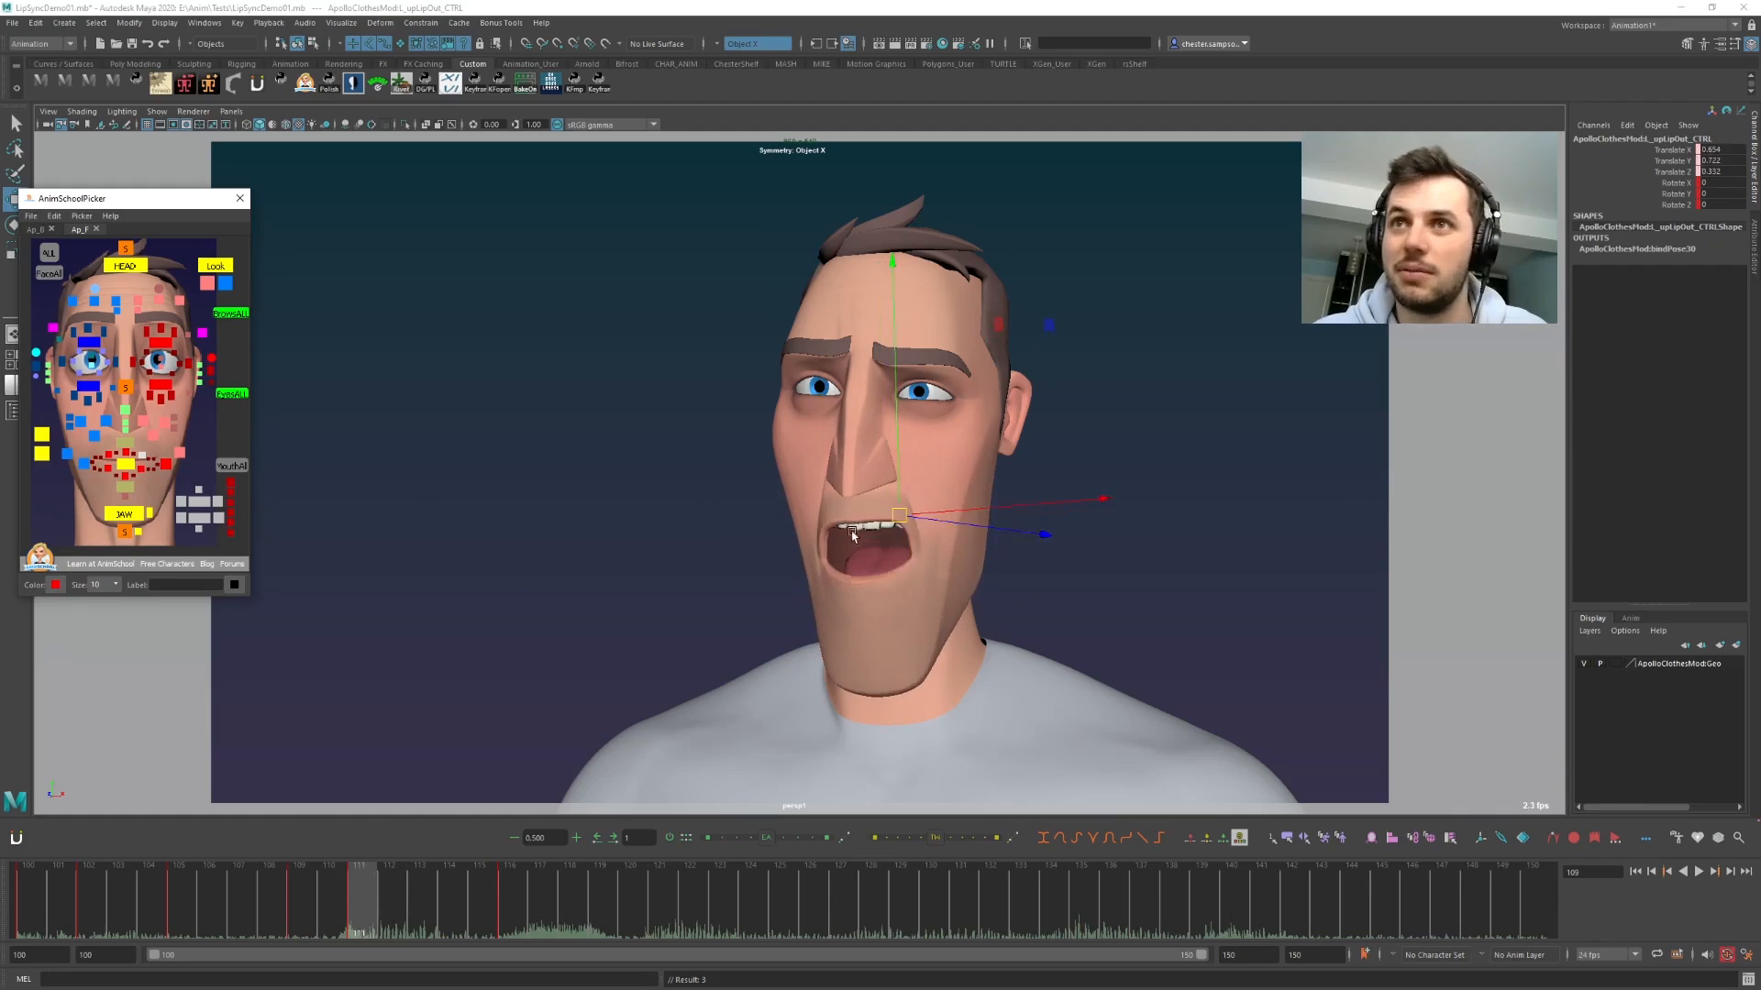
middle_drag(901, 542, 903, 550)
key(.)
key(.)
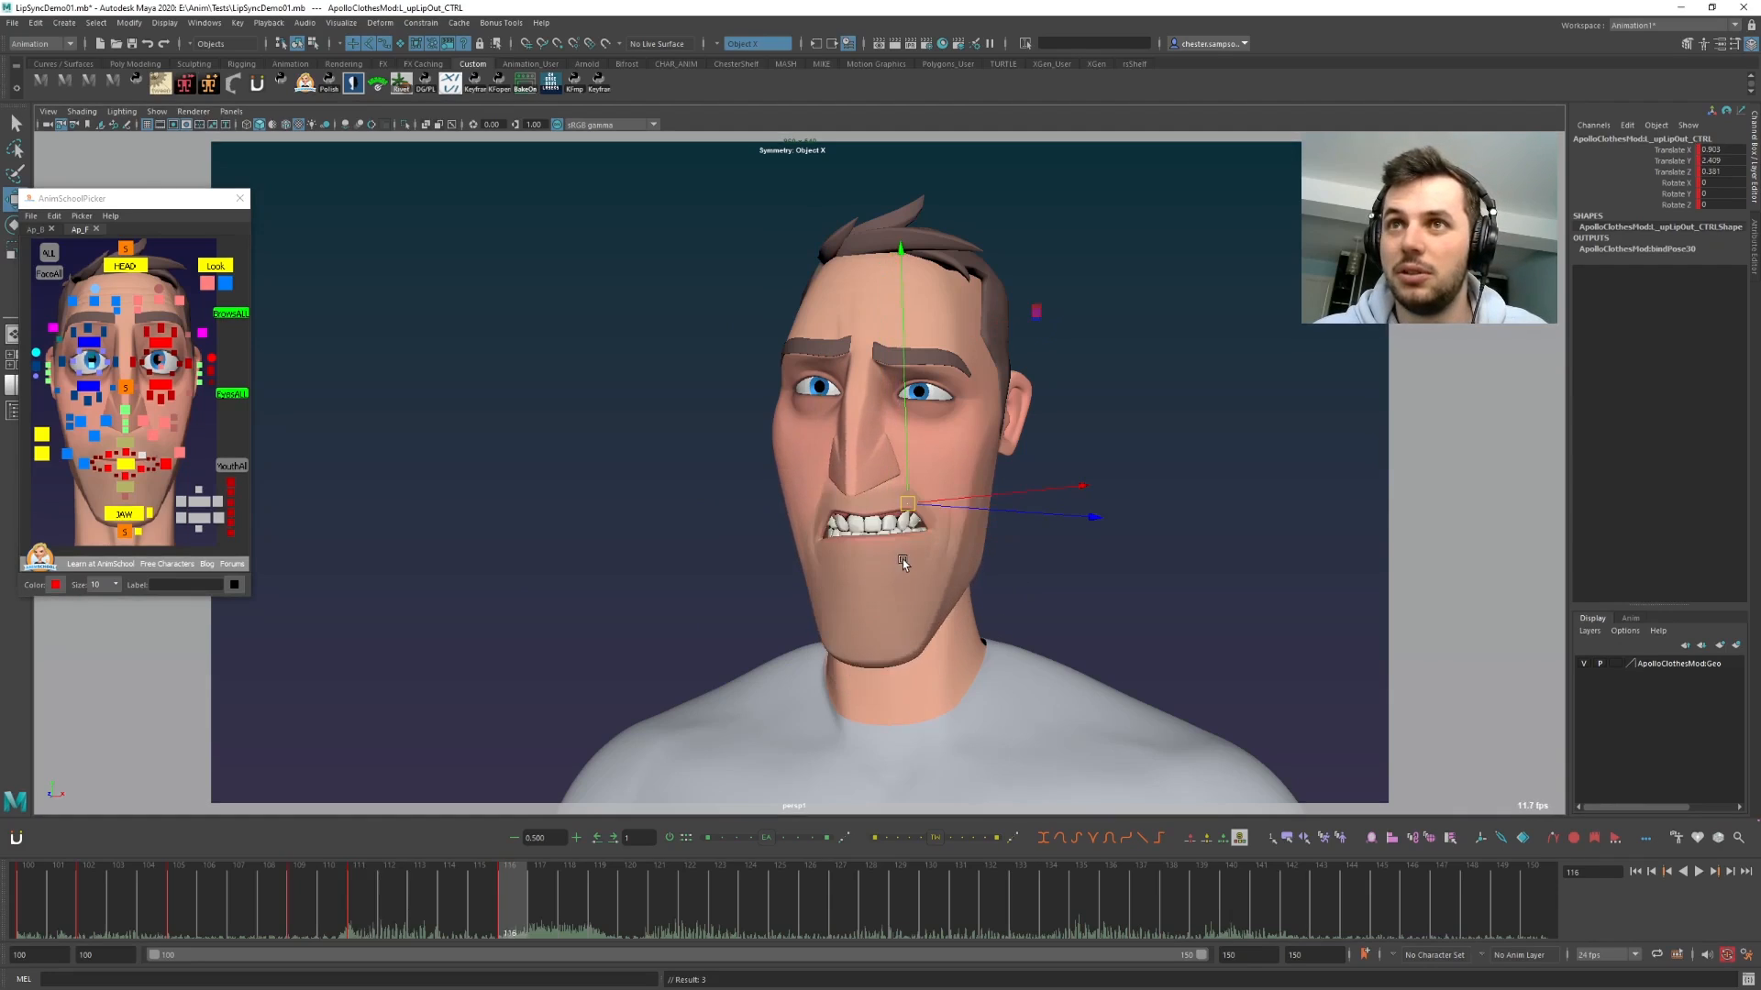
key(.)
key(.)
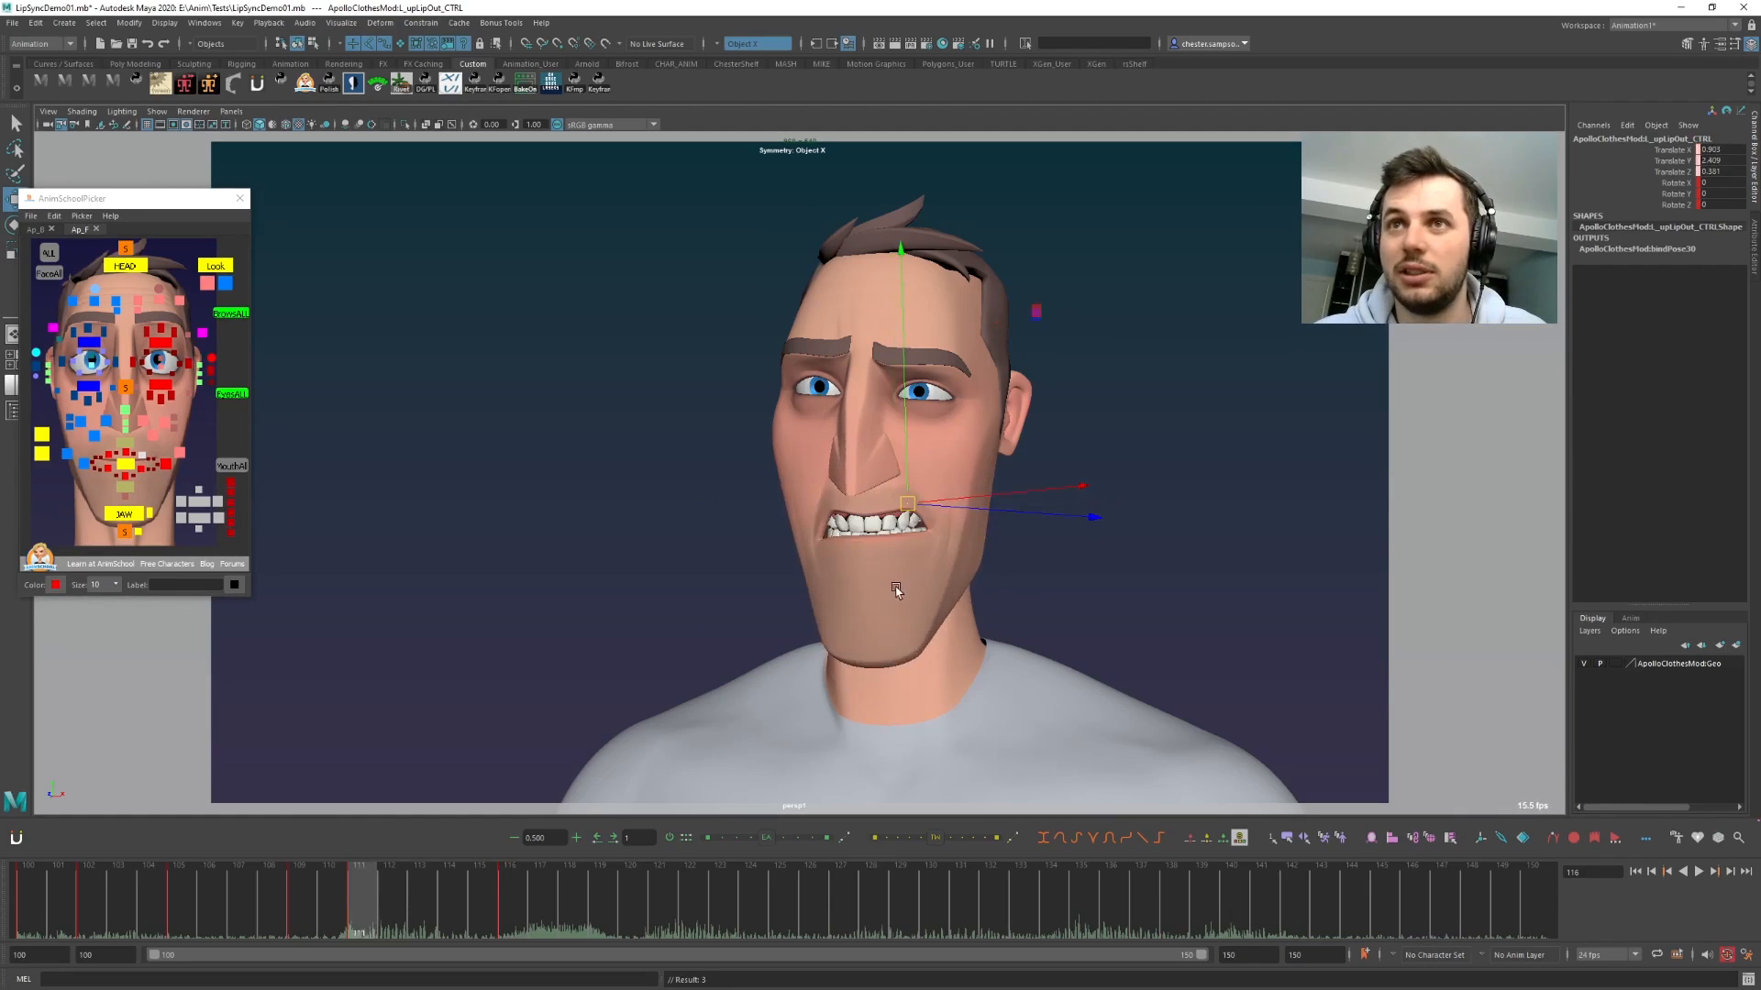
key(.)
- Move the left lip corner outward at frame 111 and compare the mouth width with frames 109 and 116
click(180, 455)
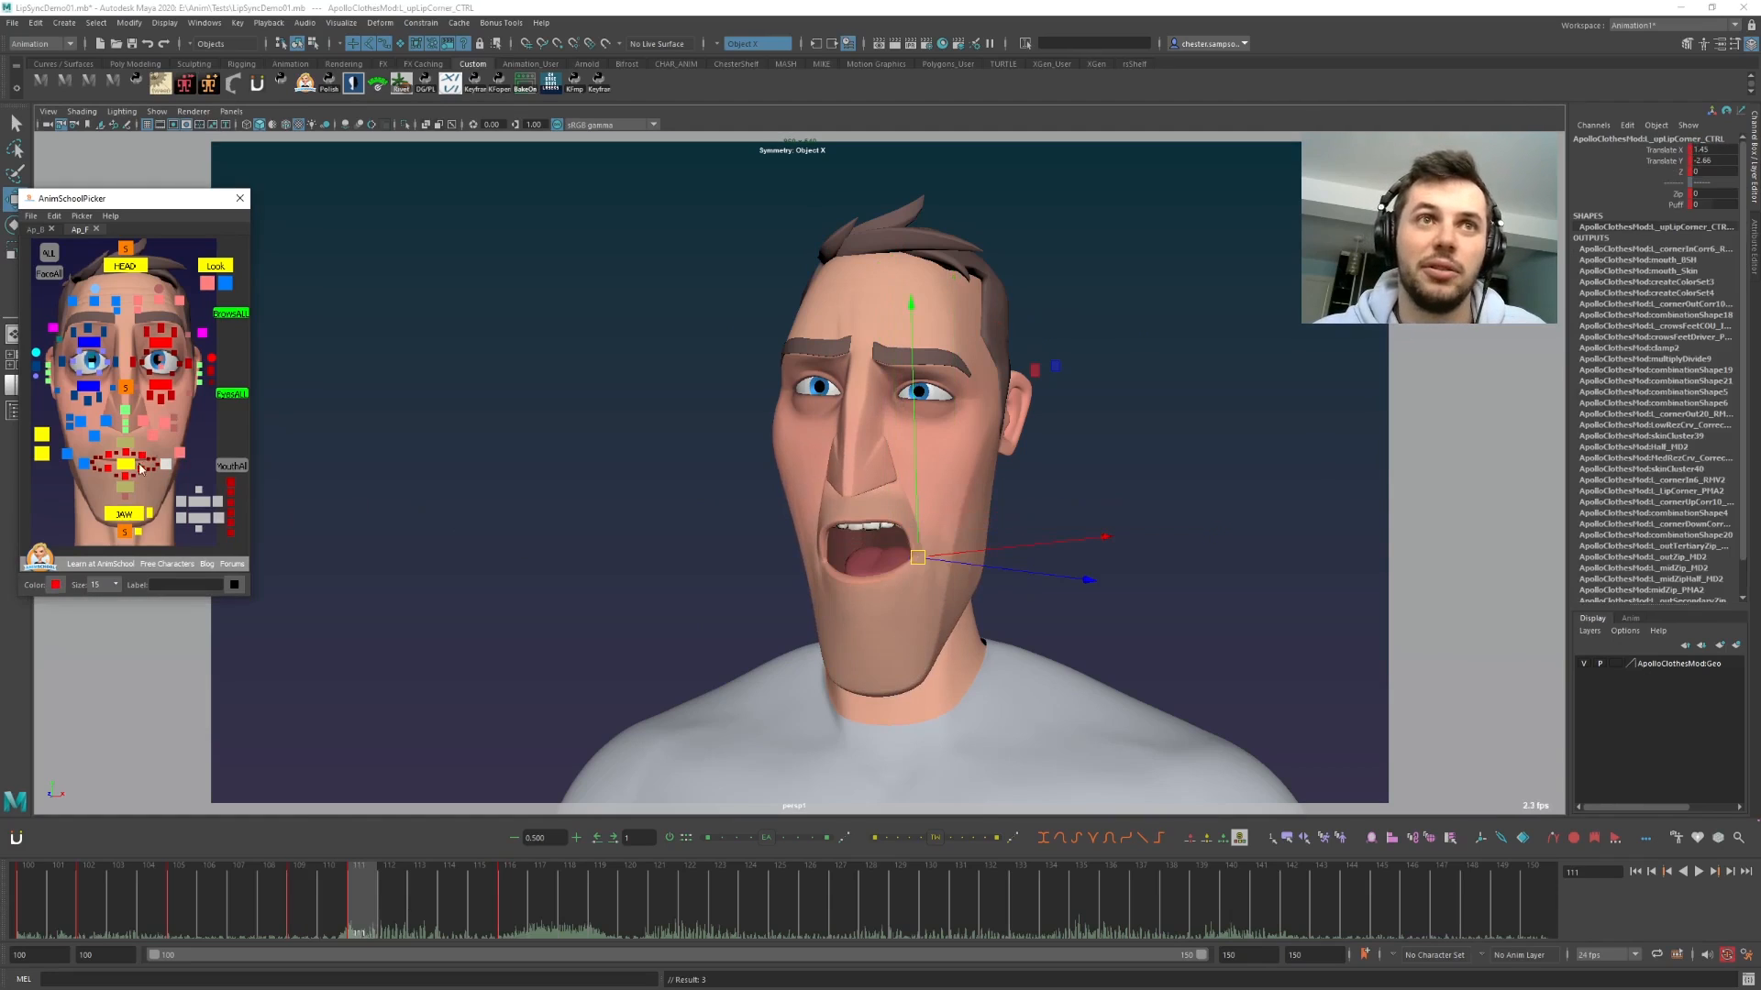
key(.)
key(.)
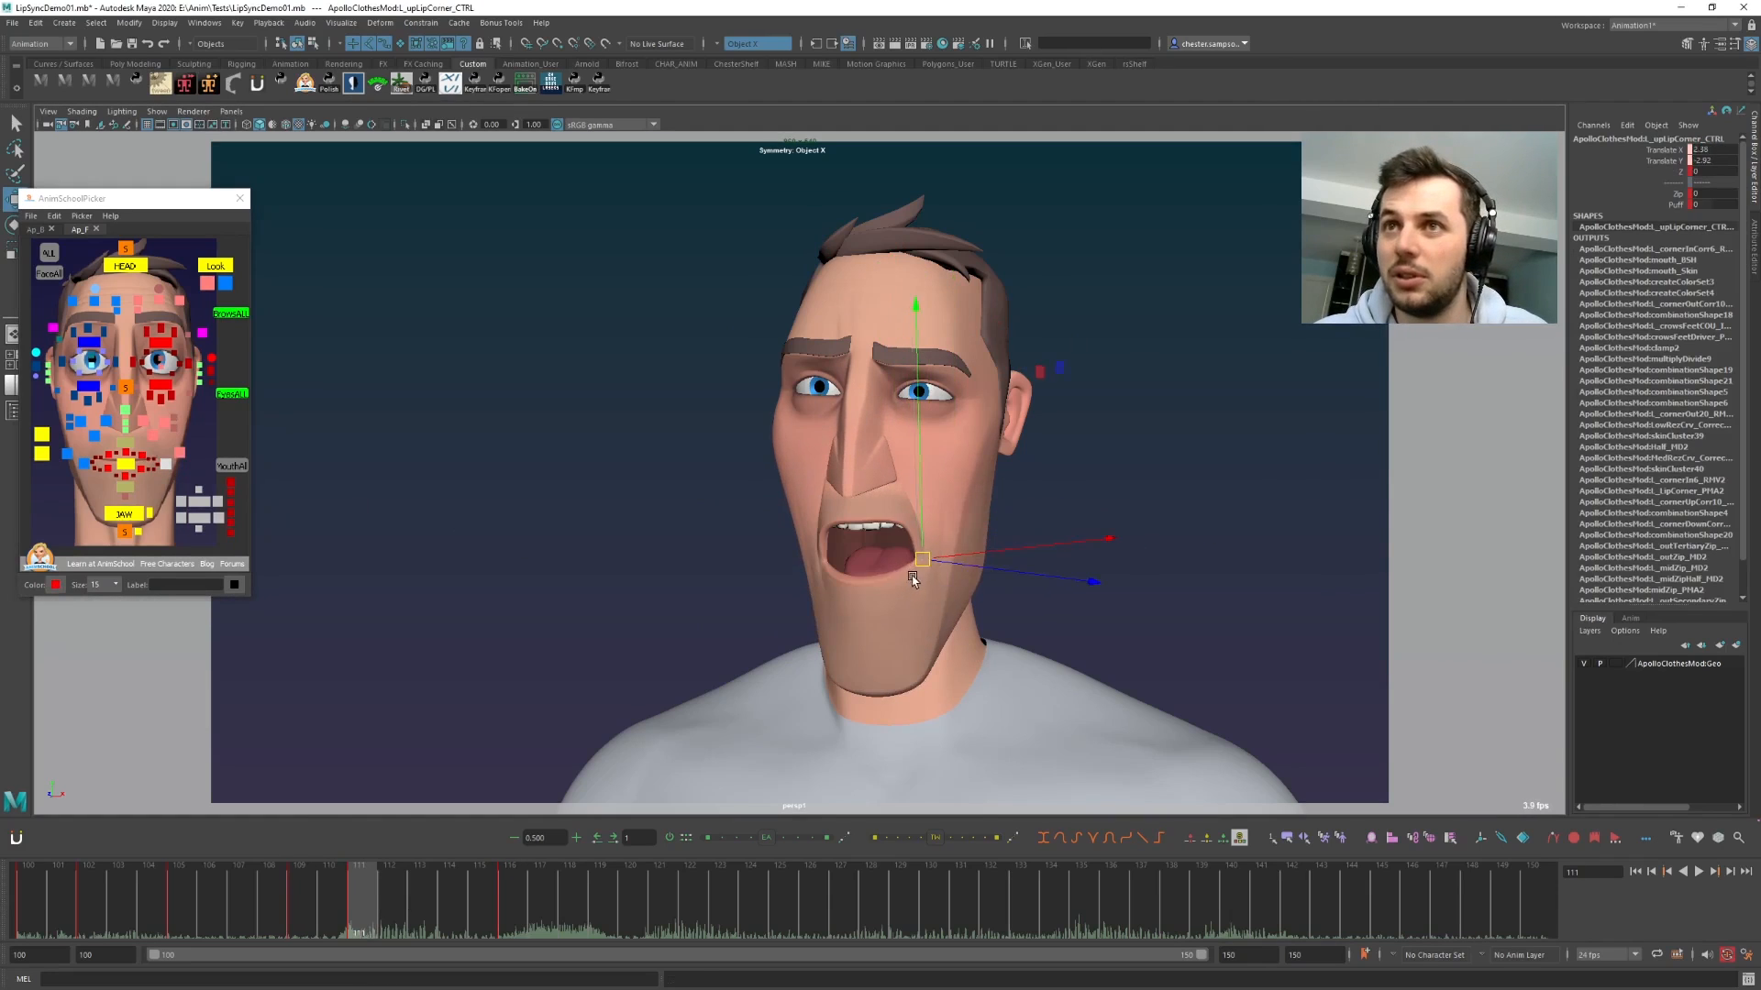
key(.)
key(.)
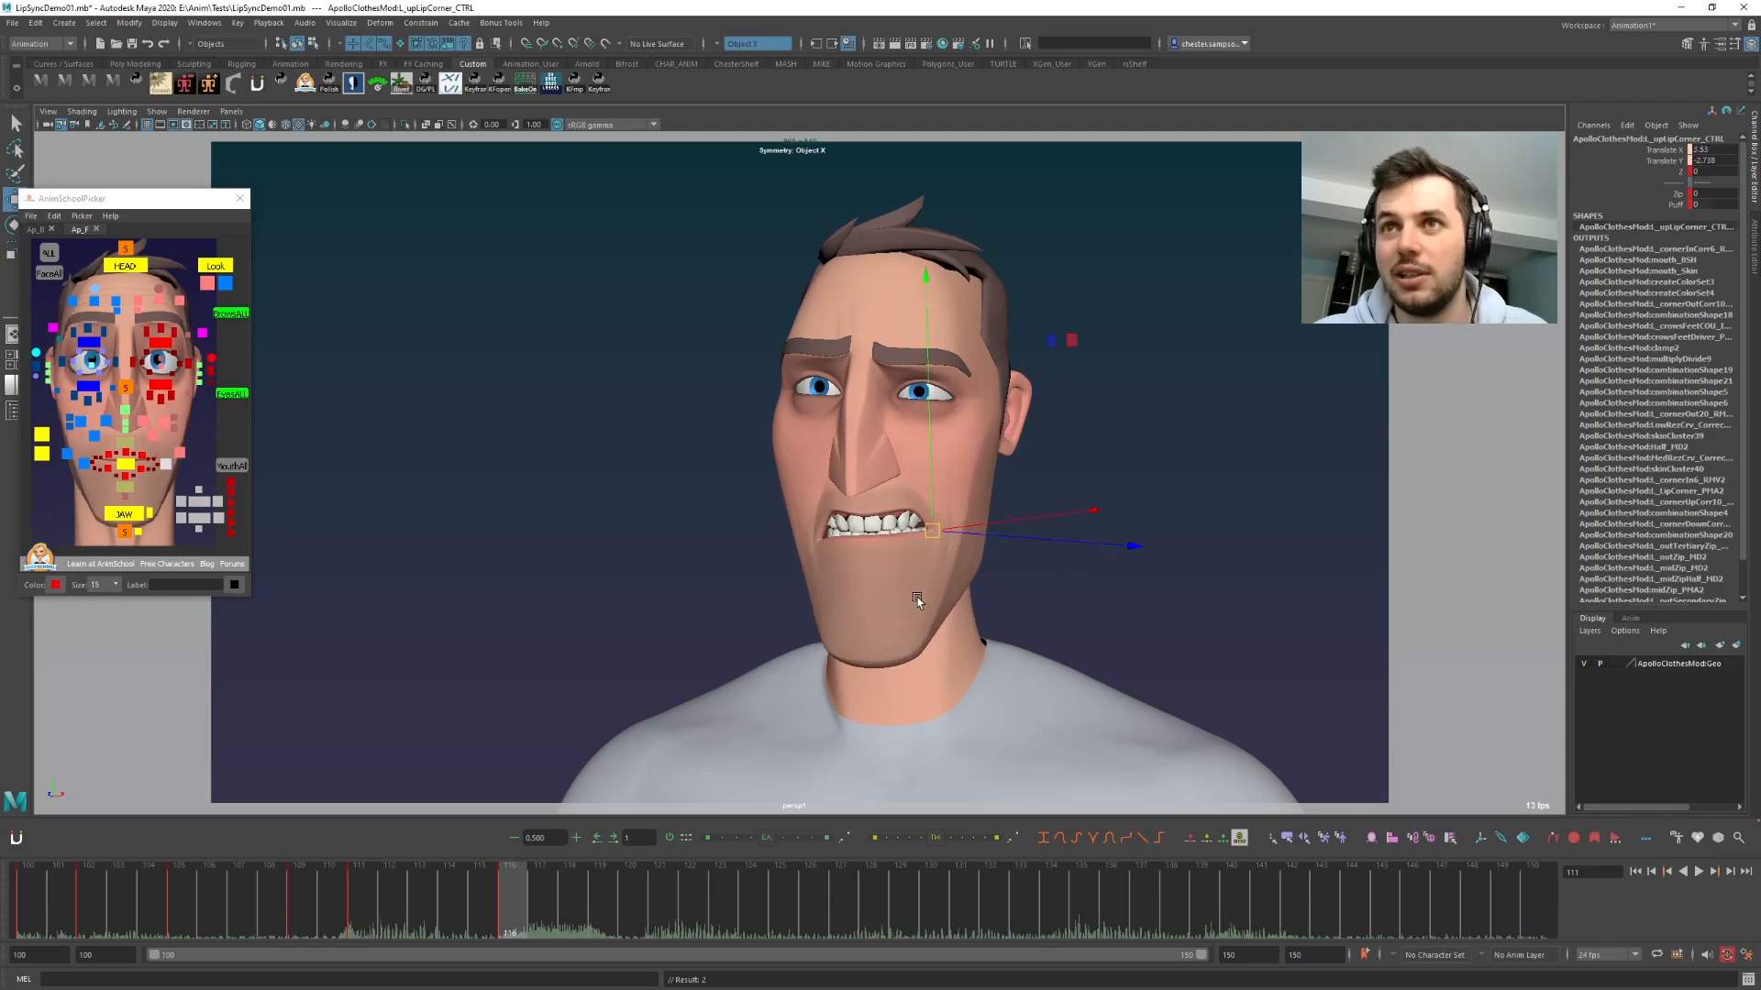
key(.)
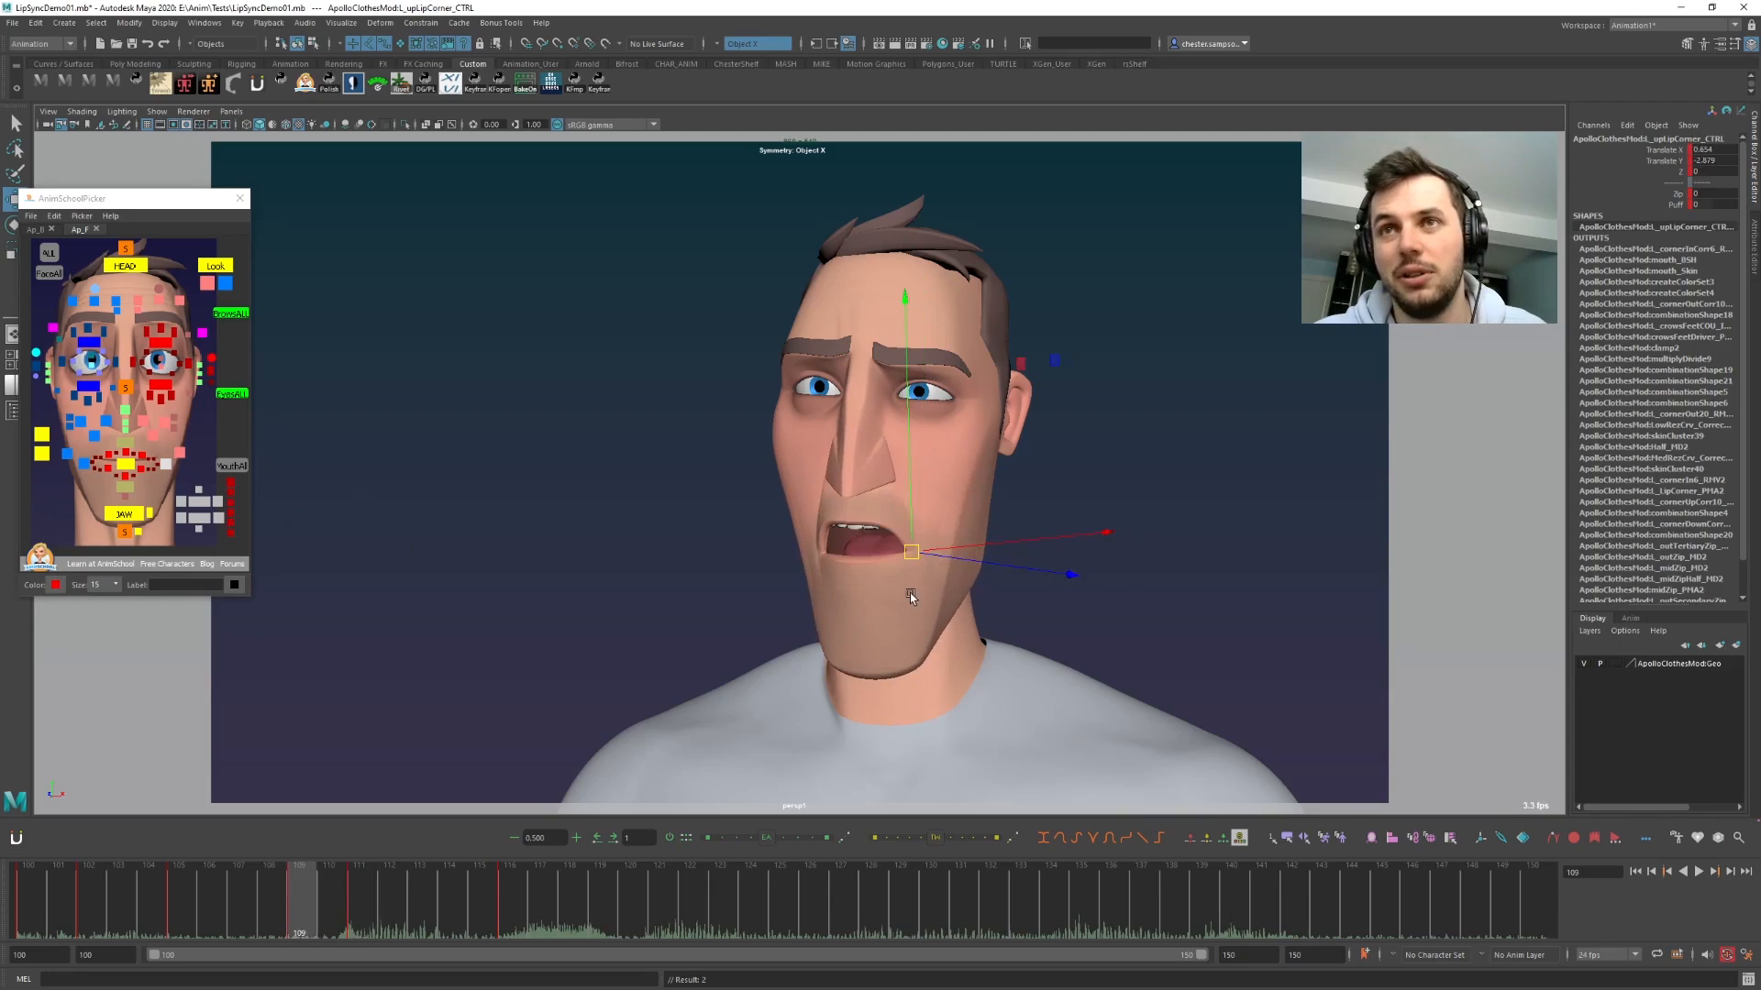
key(.)
key(.)
- Pull both lip corners inward together at frame 105, bringing the left corner to about -0.8 in Translate X
click(83, 464)
key(.)
key(.)
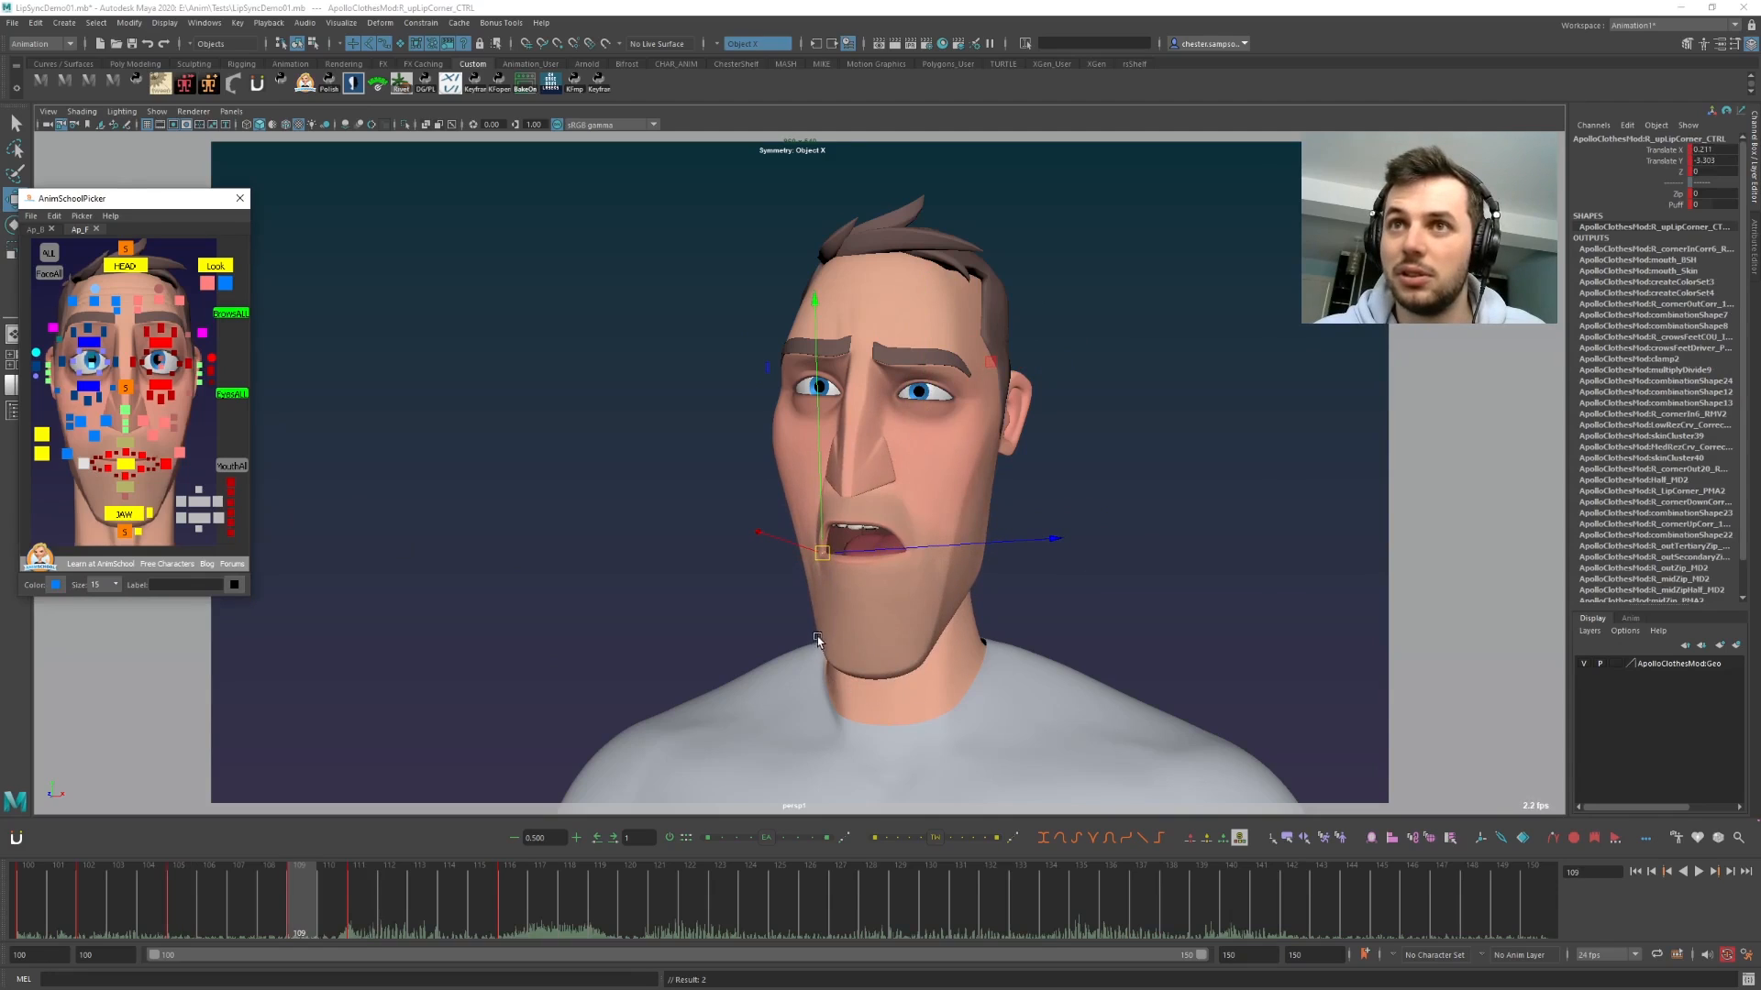
key(.)
key(.)
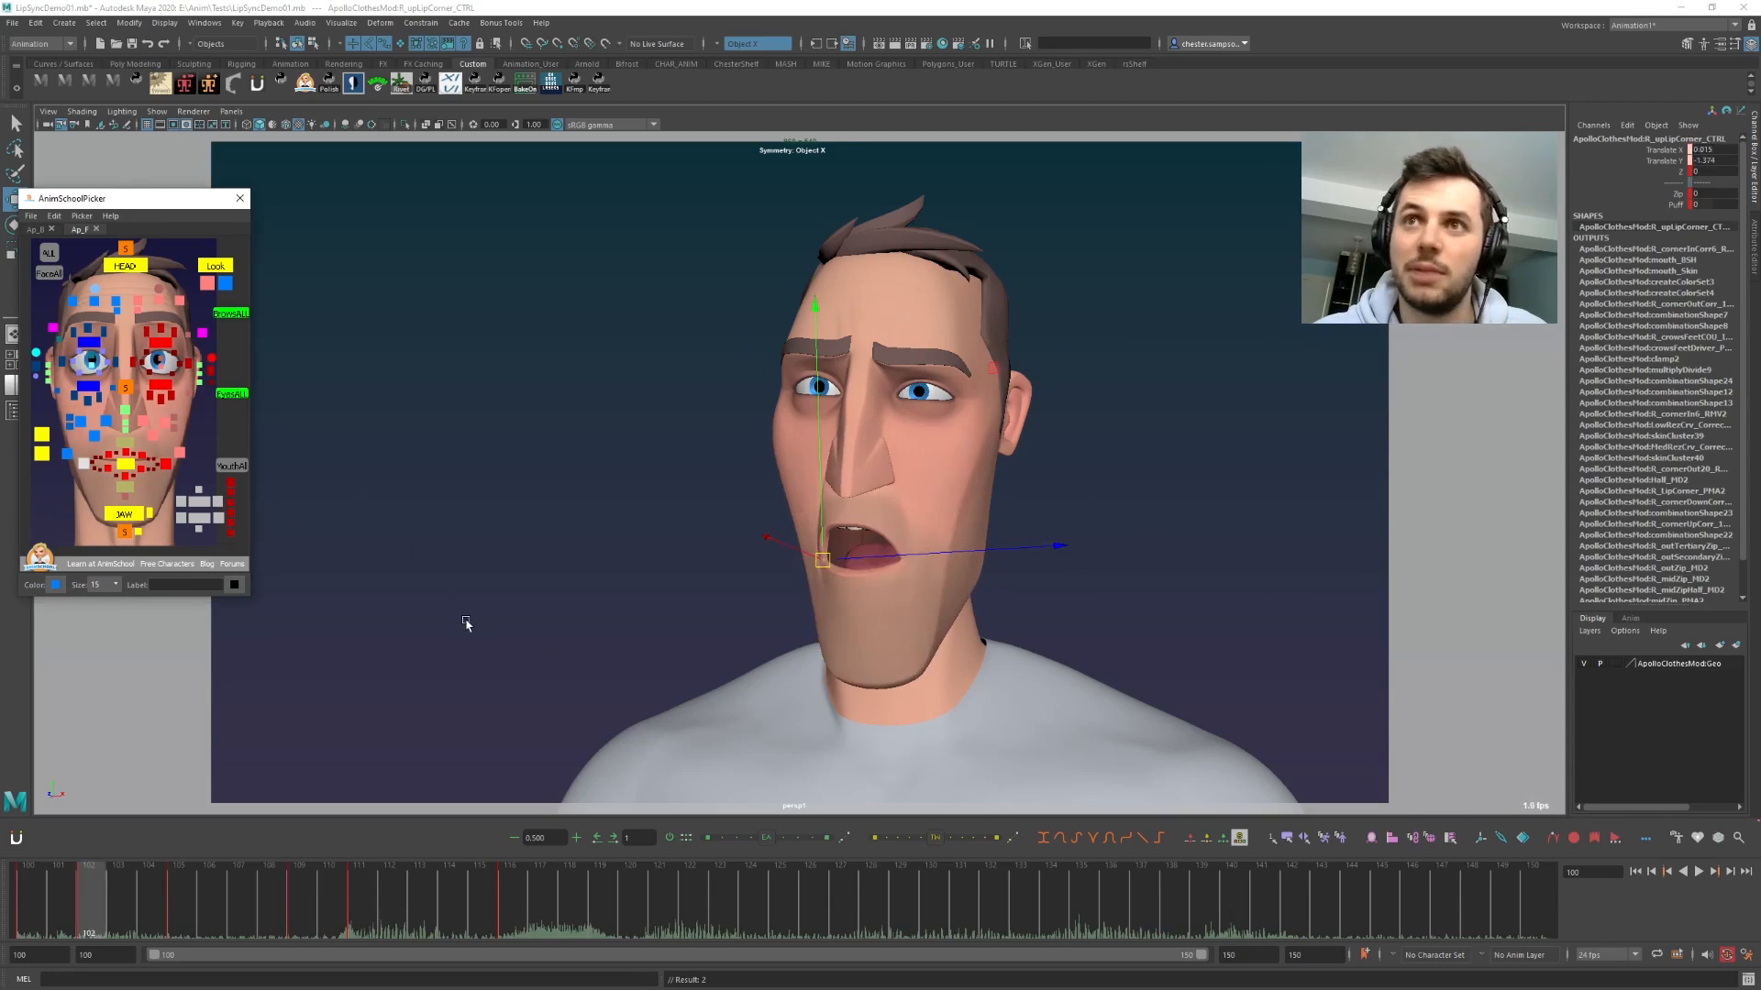
click(171, 465)
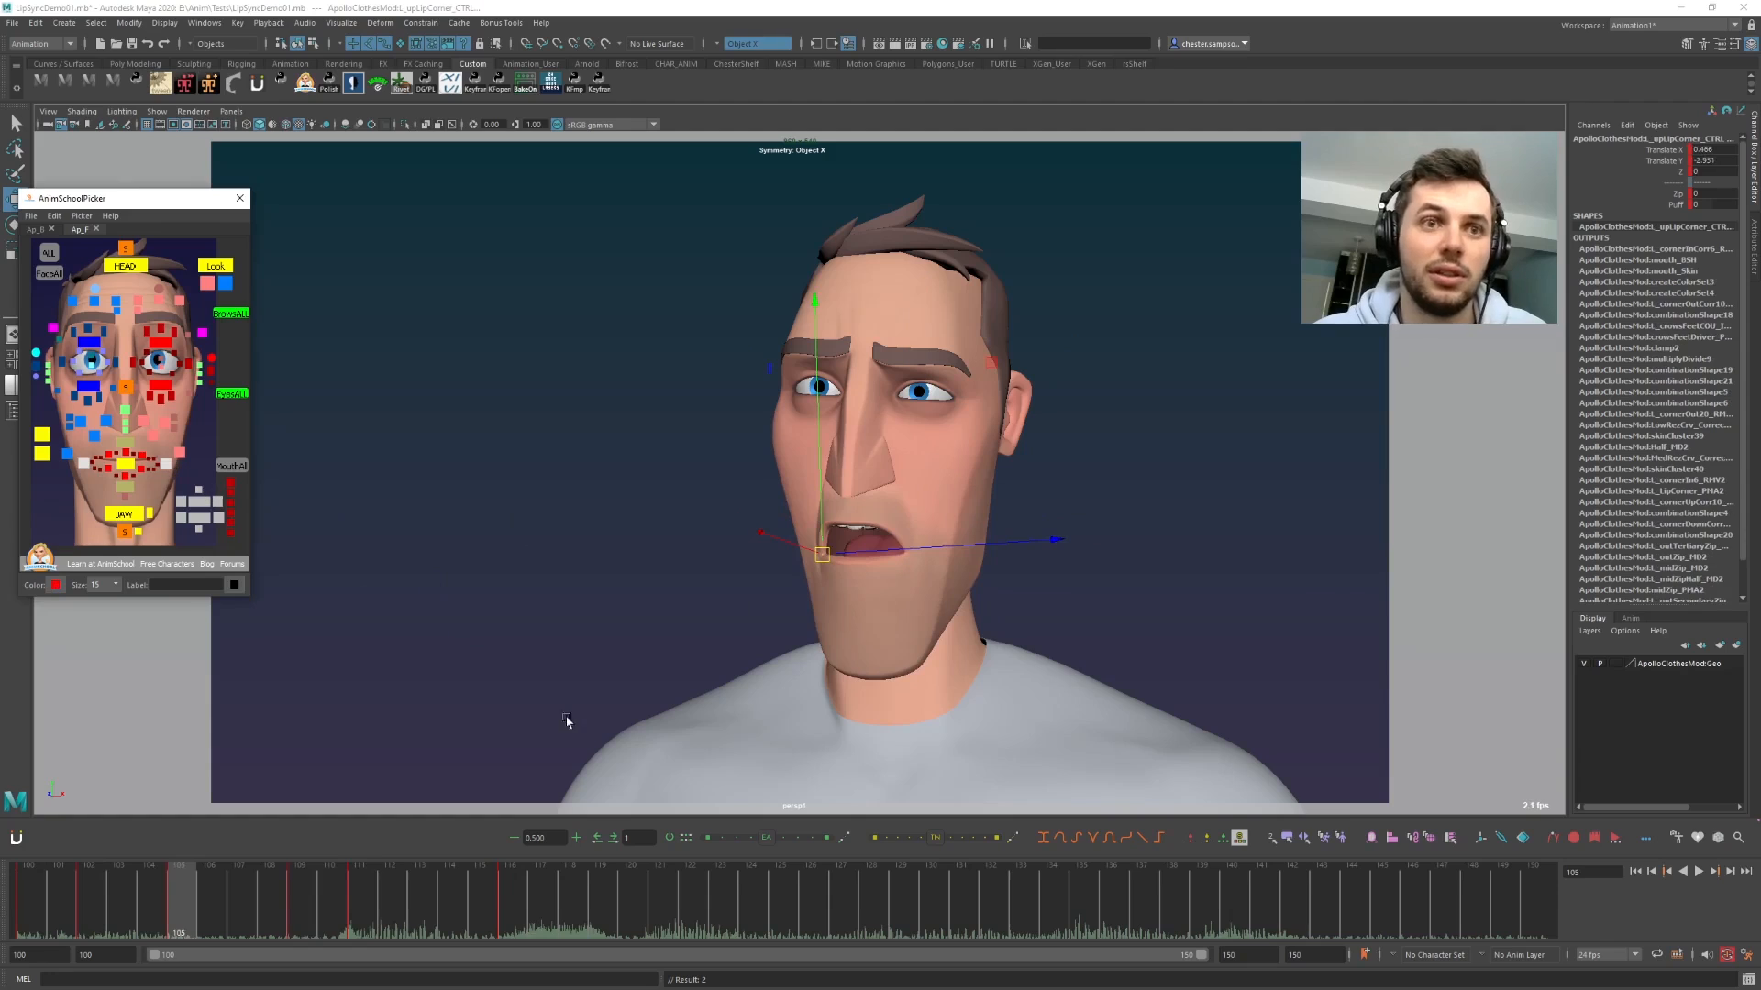
click(780, 539)
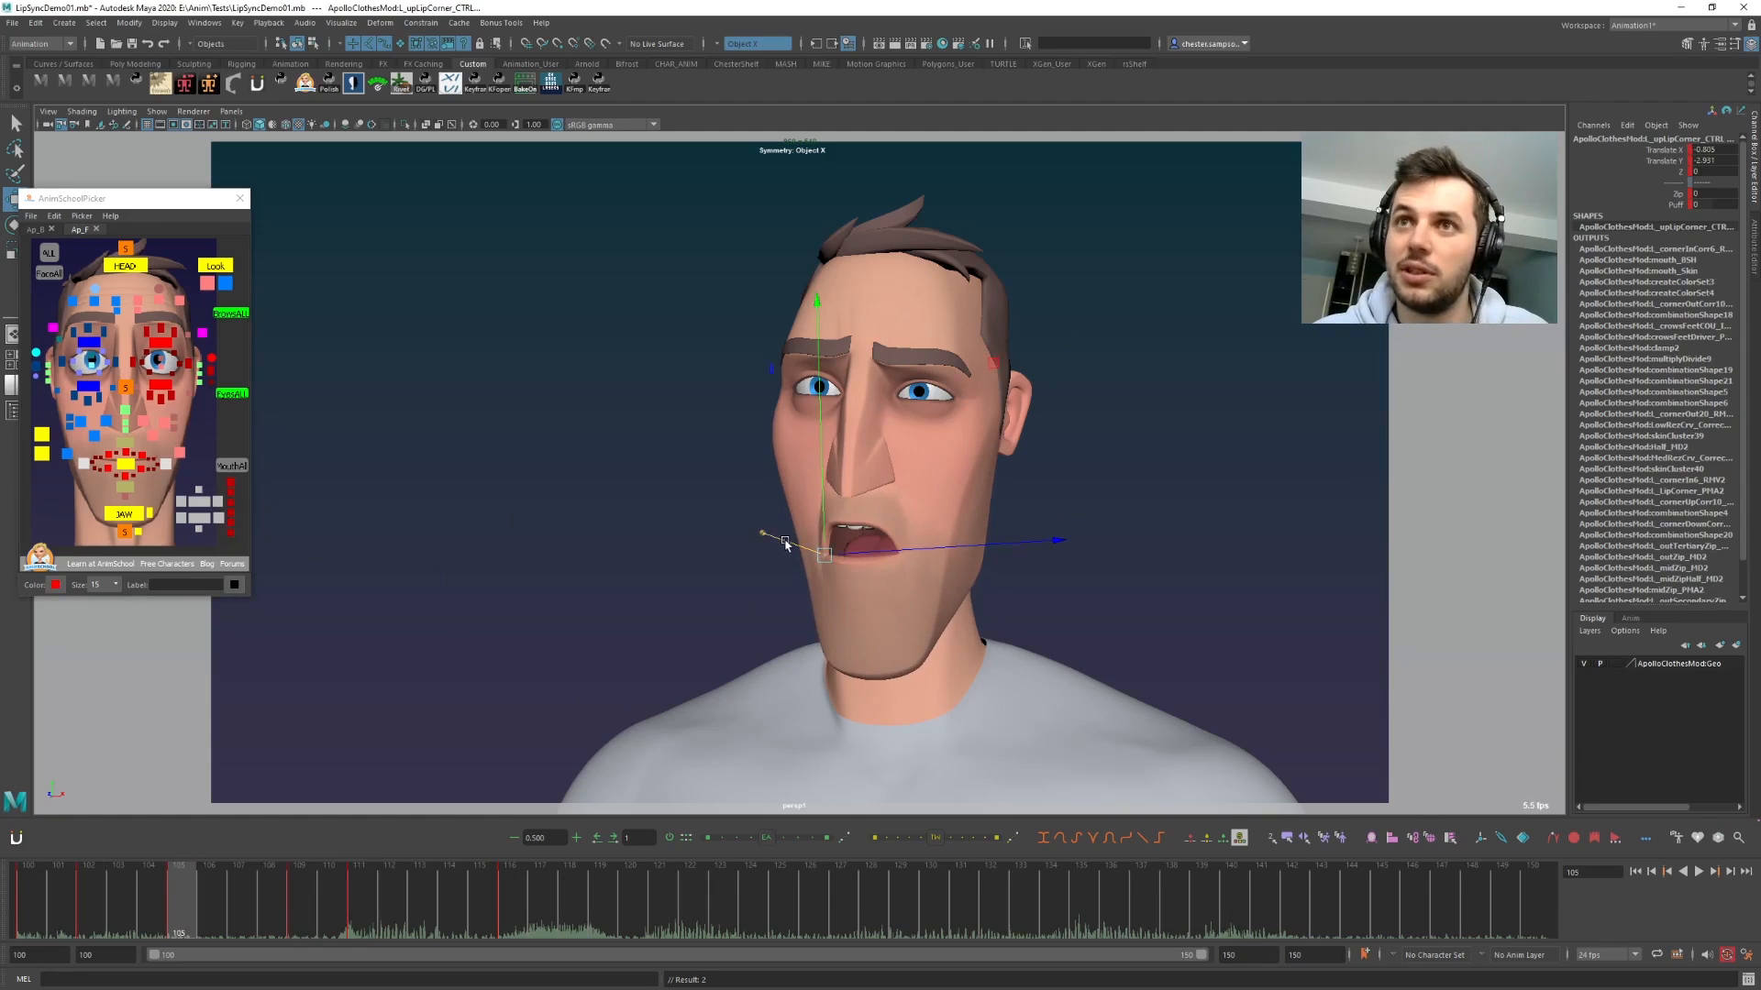
- Narrow both lip corners at frame 109, tween them toward the previous key, and check the keys around it
key(.)
key(.)
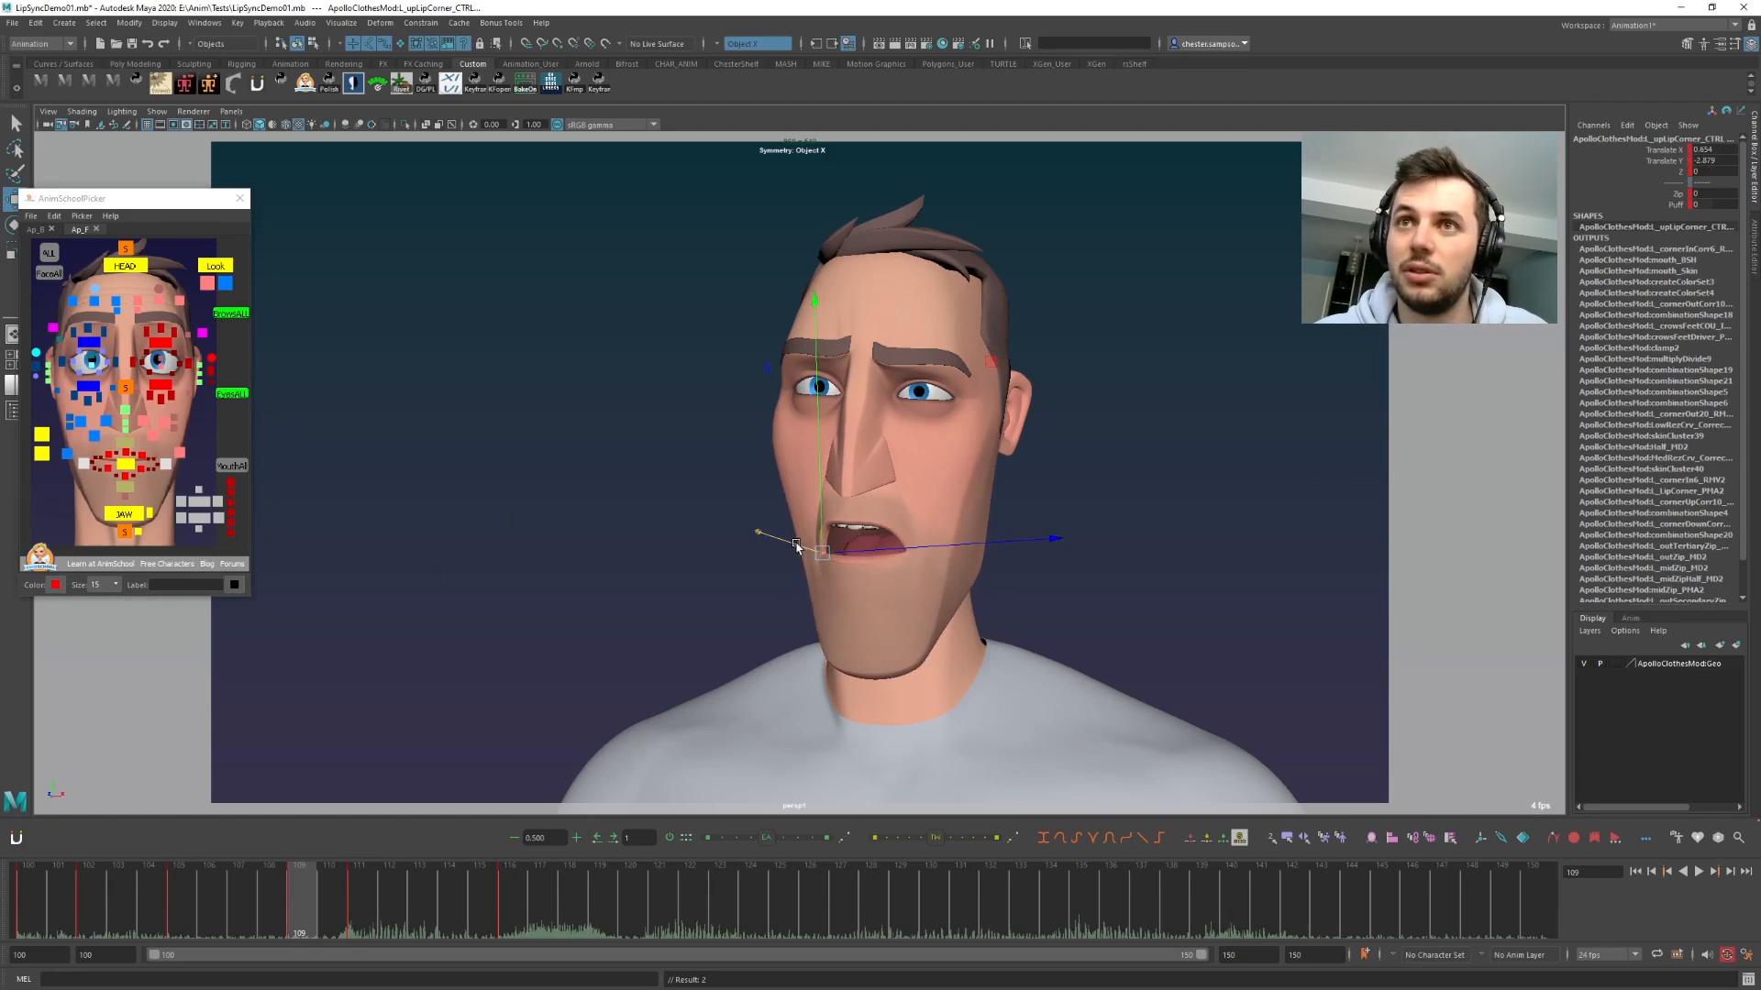
drag(801, 545, 808, 548)
key(.)
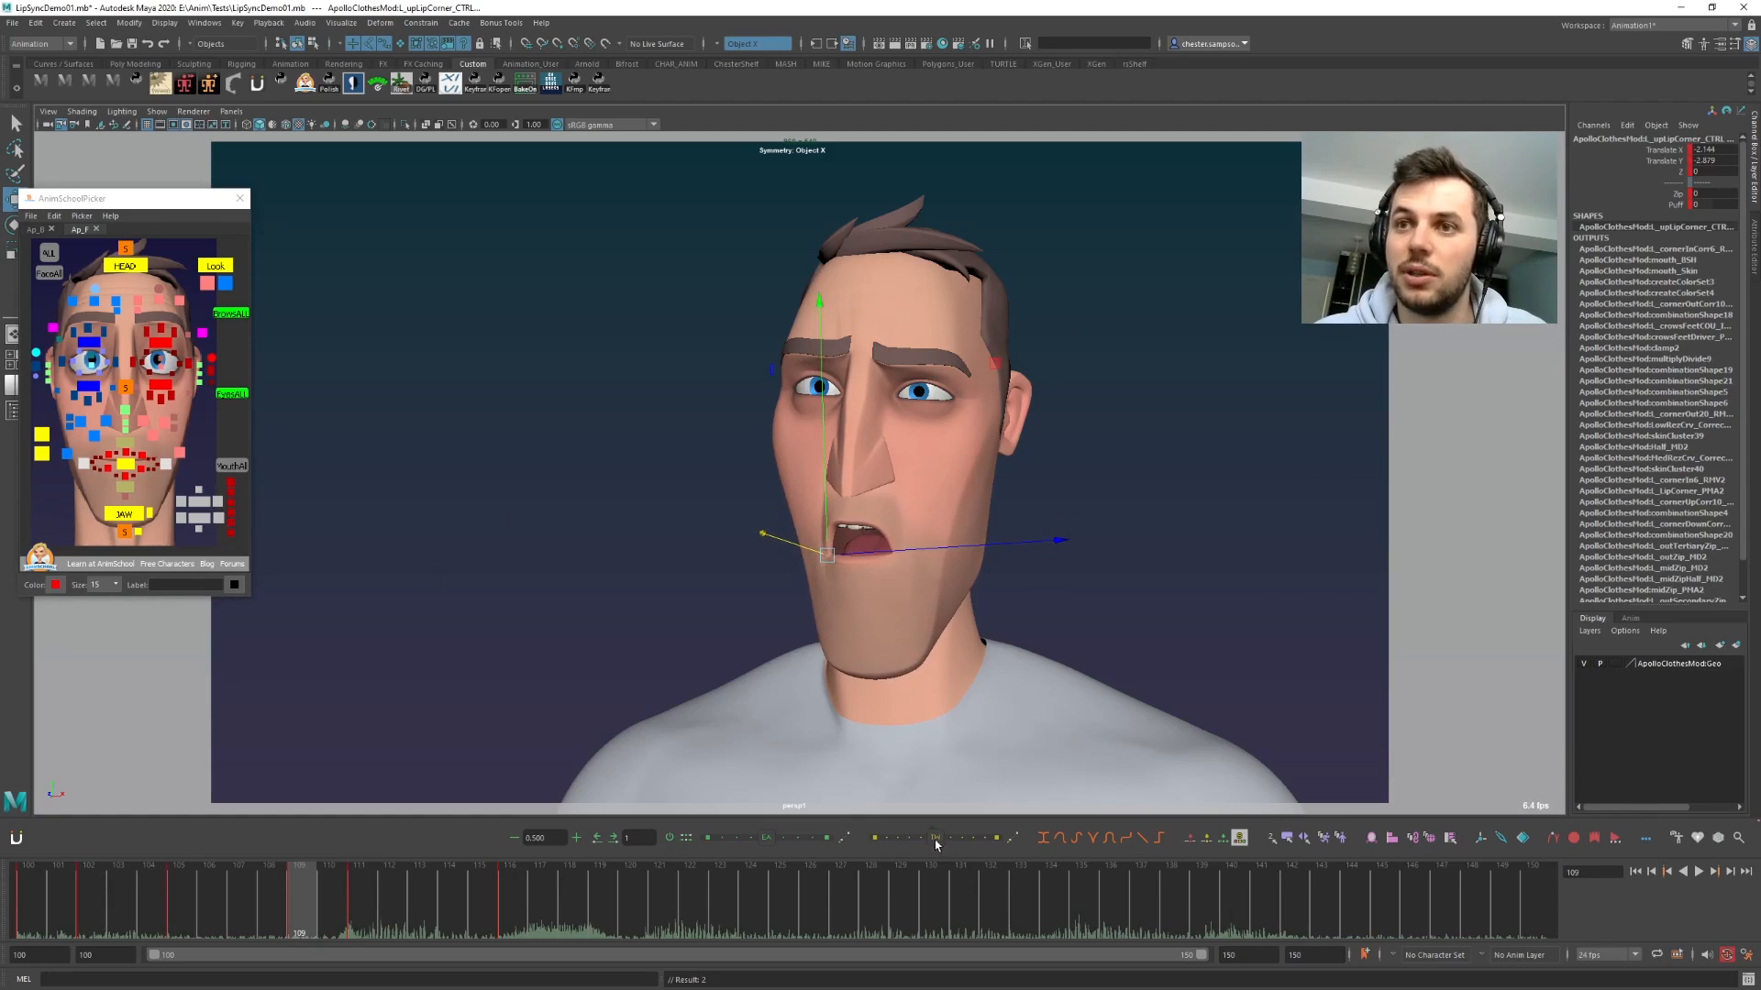
drag(889, 838, 885, 839)
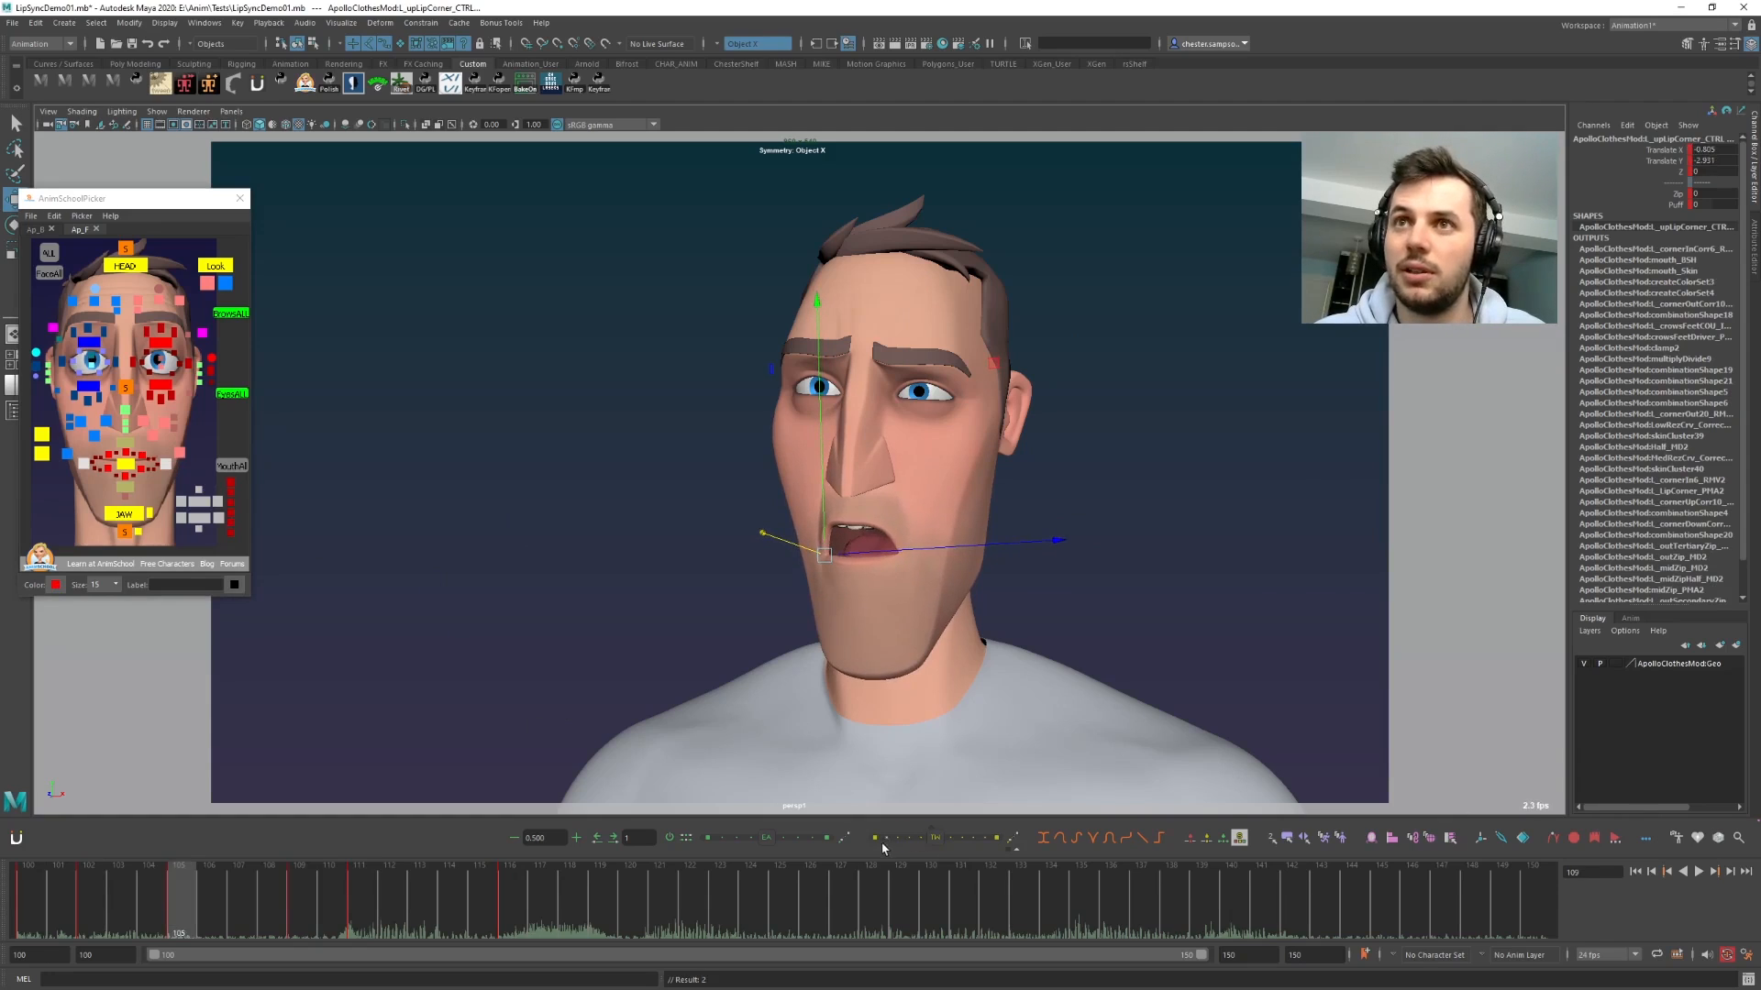
key(.)
key(.)
key(.)
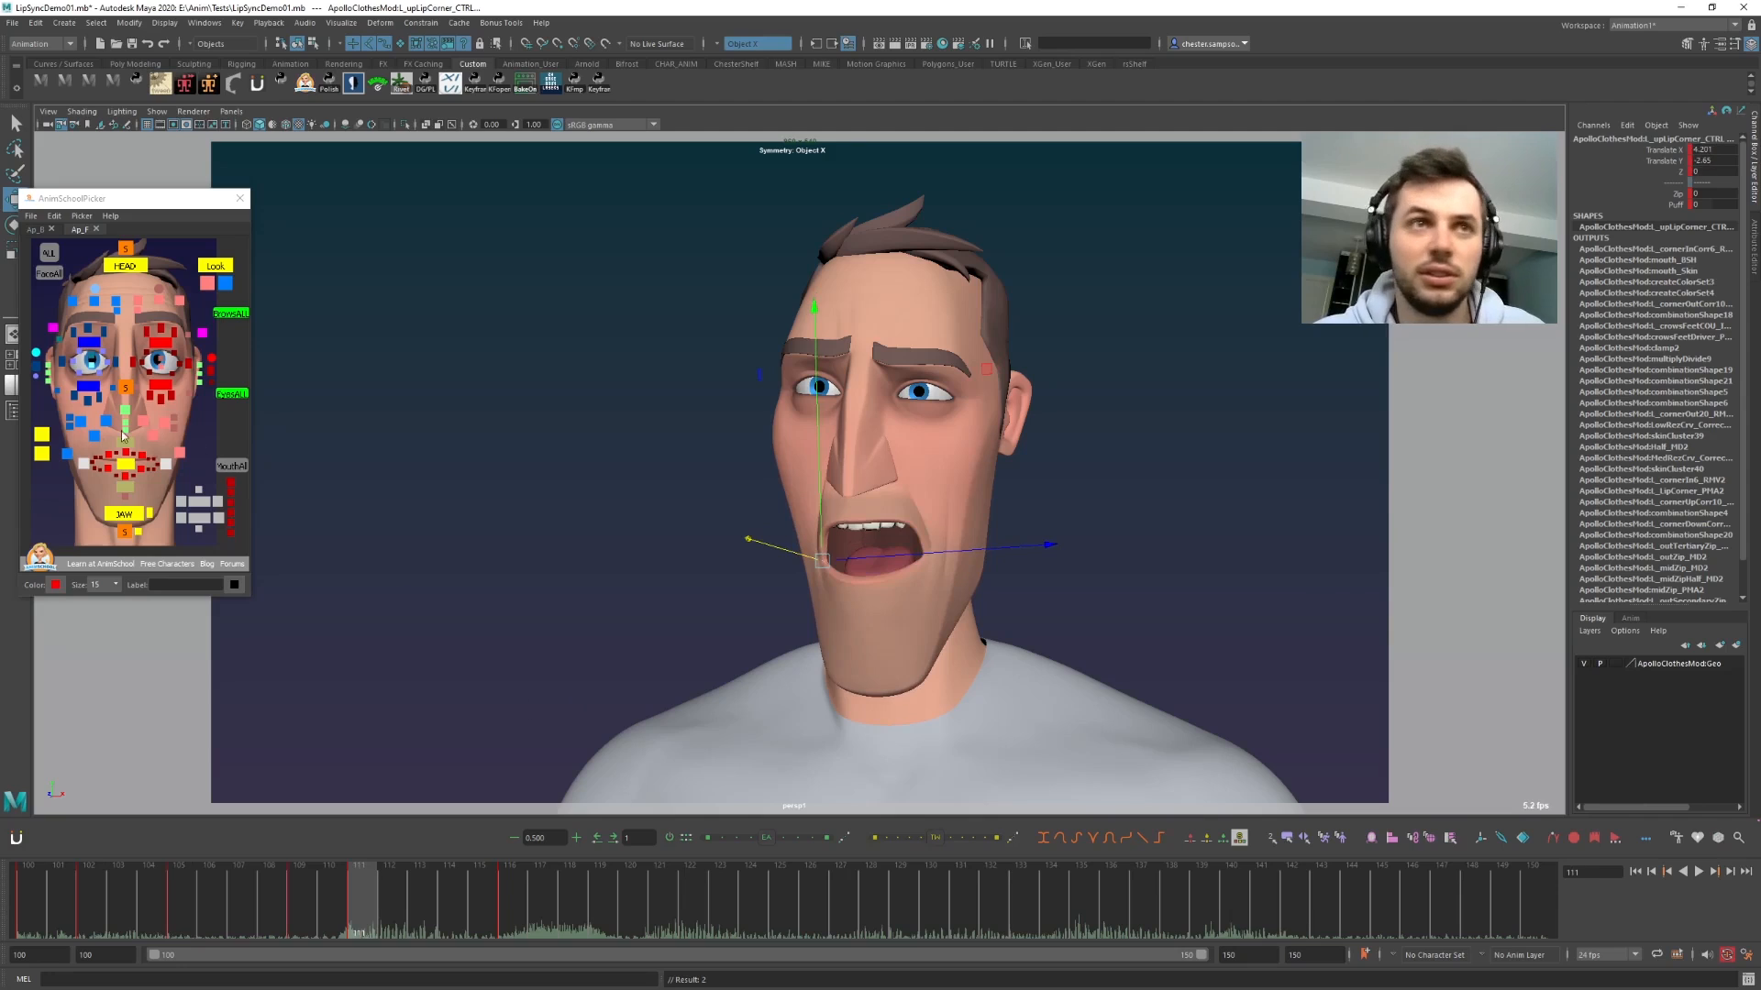
- Pull the right lip corner inward at frame 111 to about -0.8 in Translate X, comparing with the surrounding keys
click(87, 463)
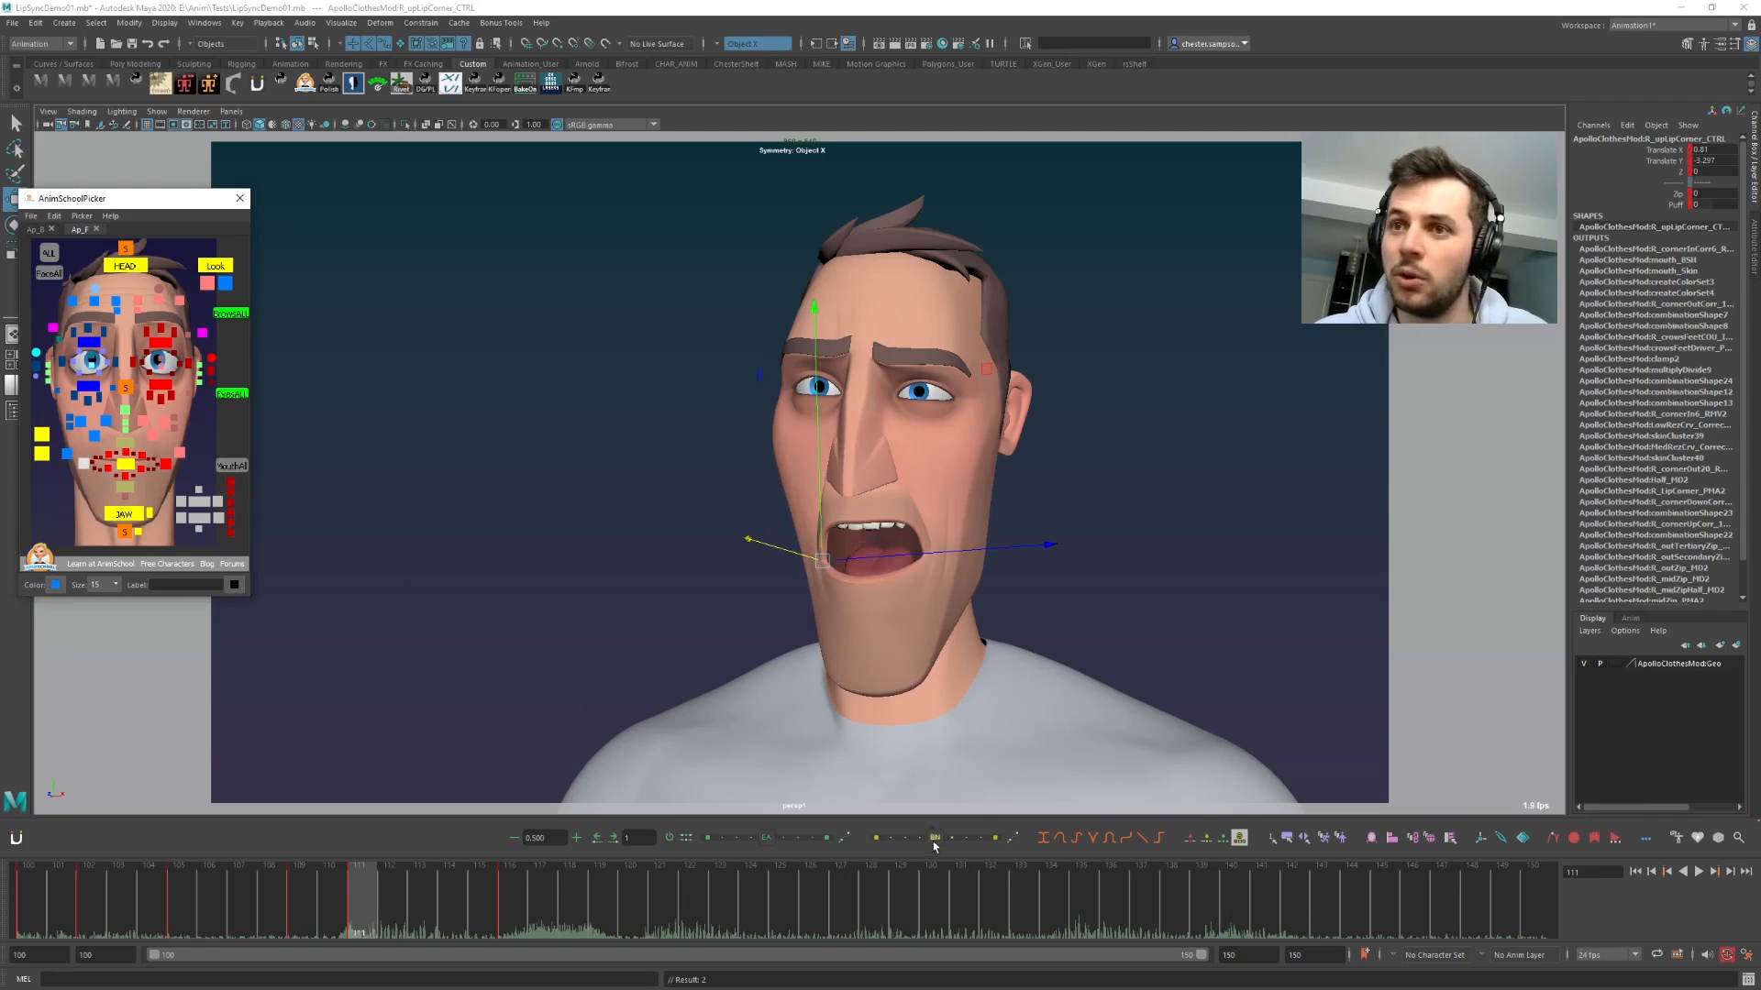
key(.)
key(.)
key(.)
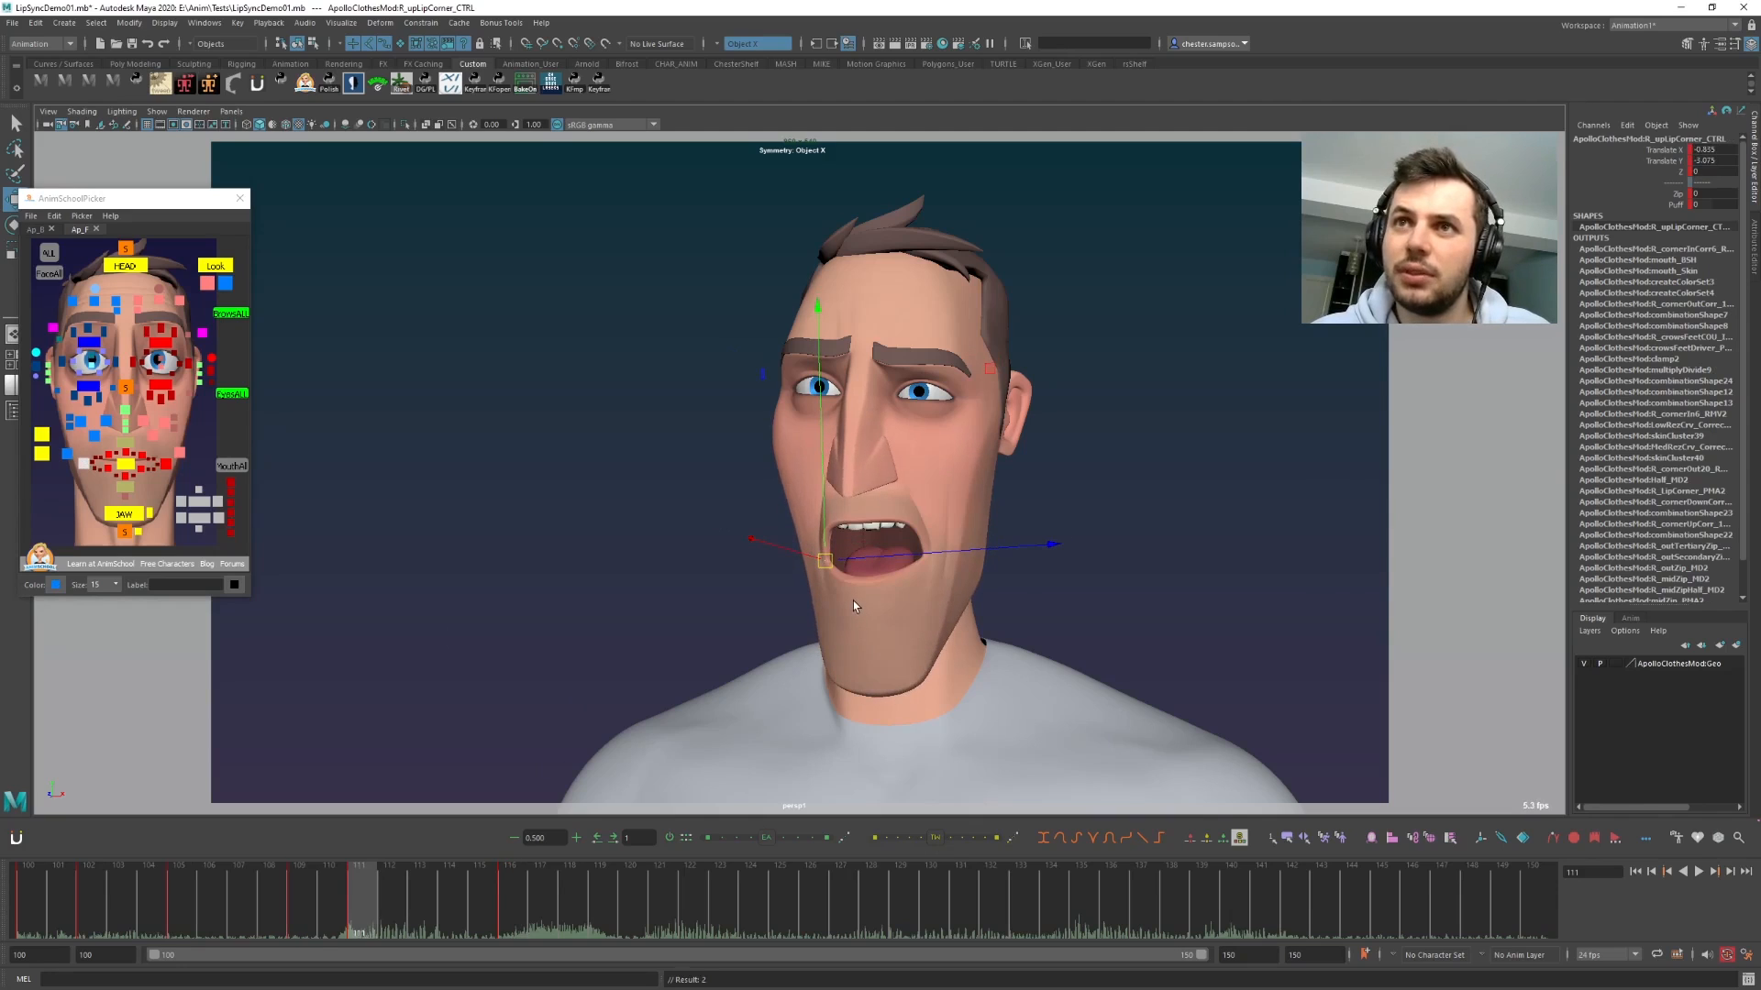
key(.)
key(.)
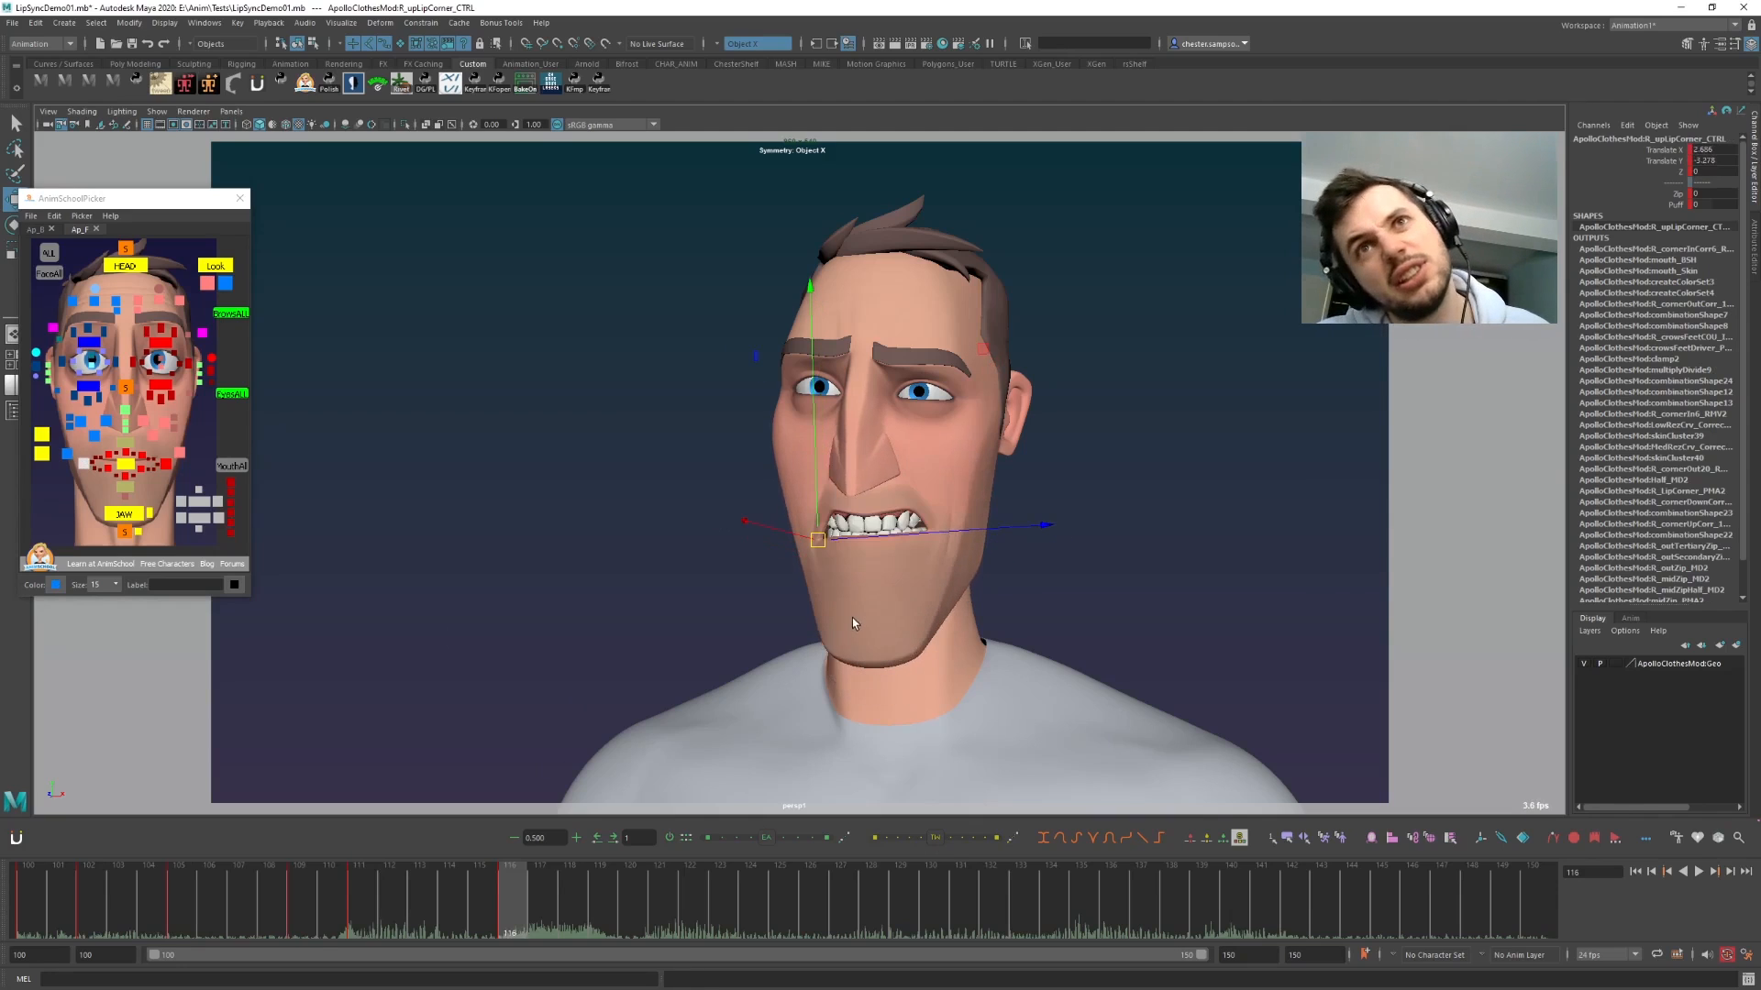
- Play the lip-sync repeatedly from the first frames and step back through the keys to review the mouth timing
click(184, 933)
key(alt+v)
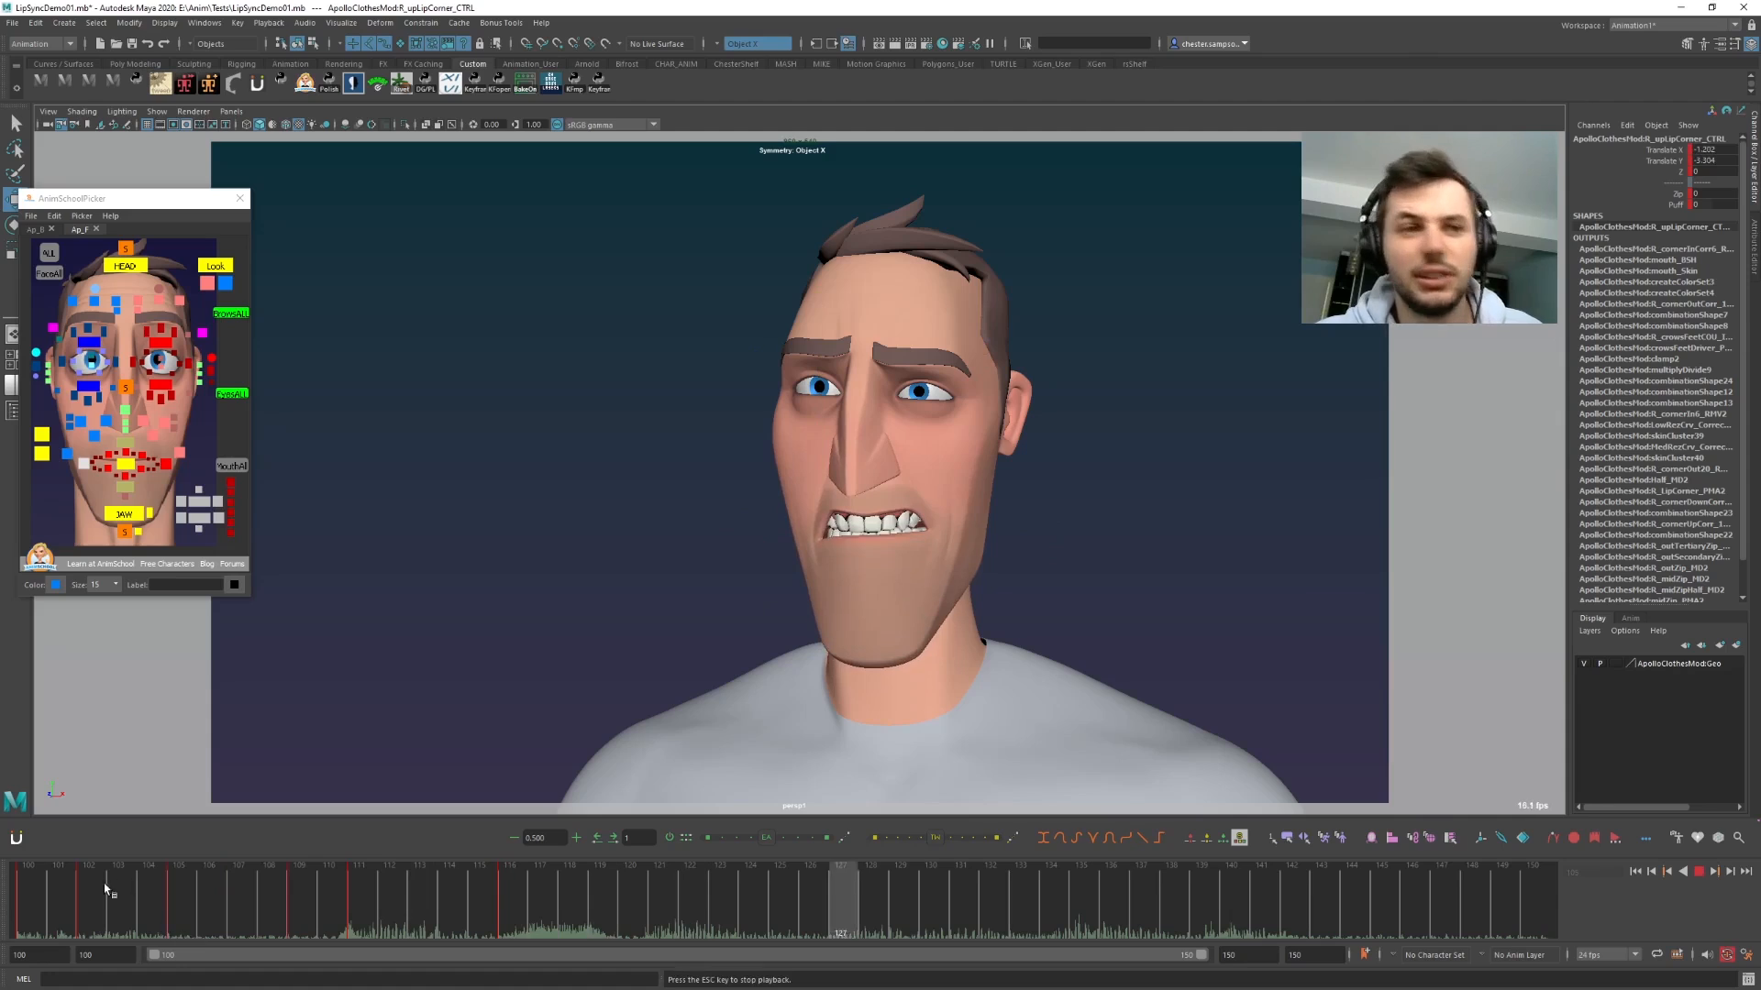
key(alt+v)
click(25, 898)
key(alt+v)
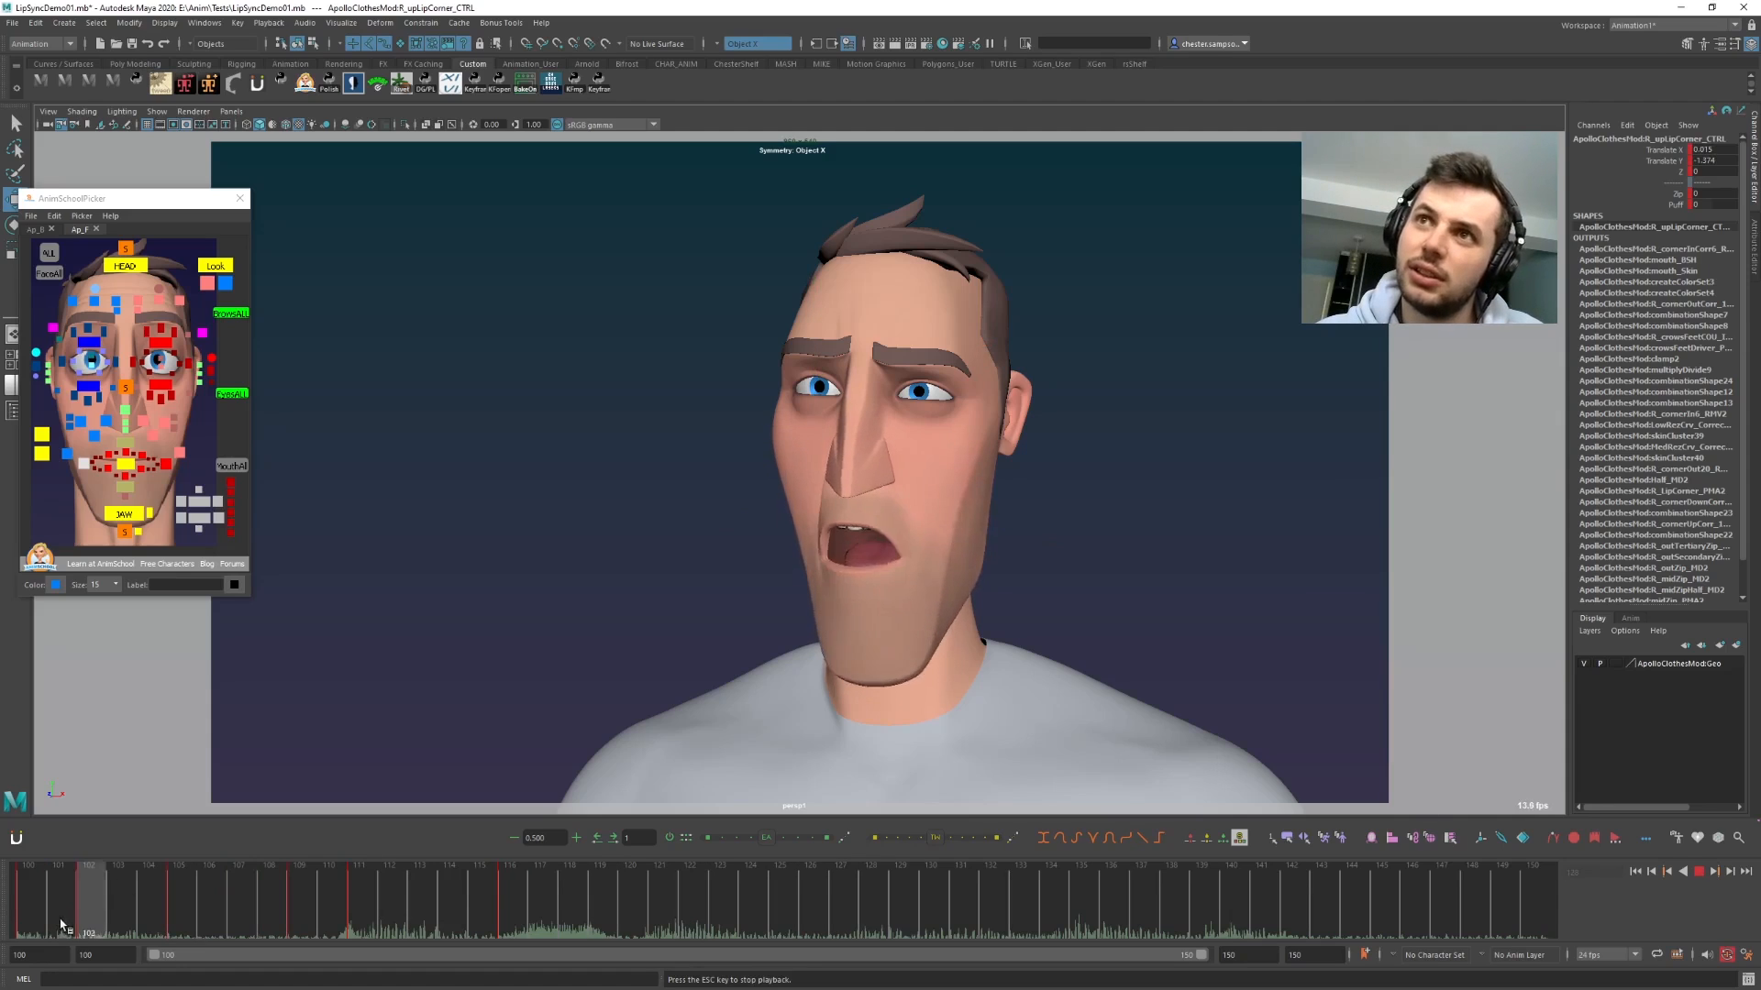
click(52, 924)
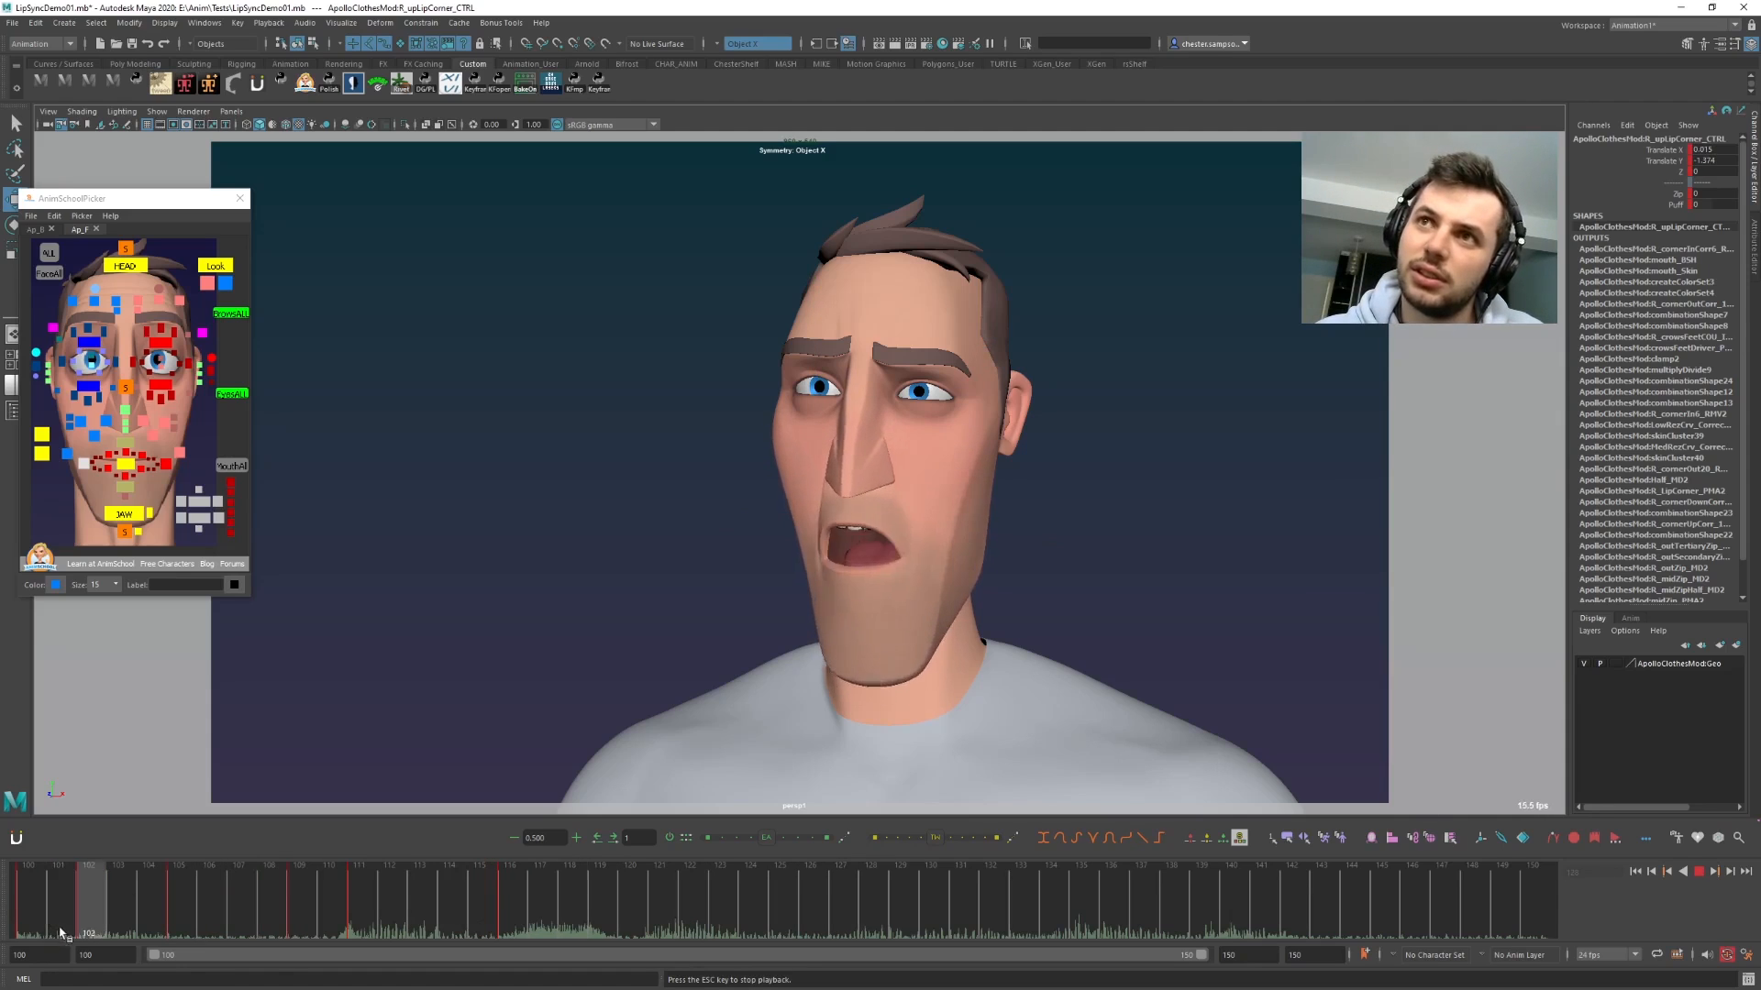
click(53, 931)
click(53, 934)
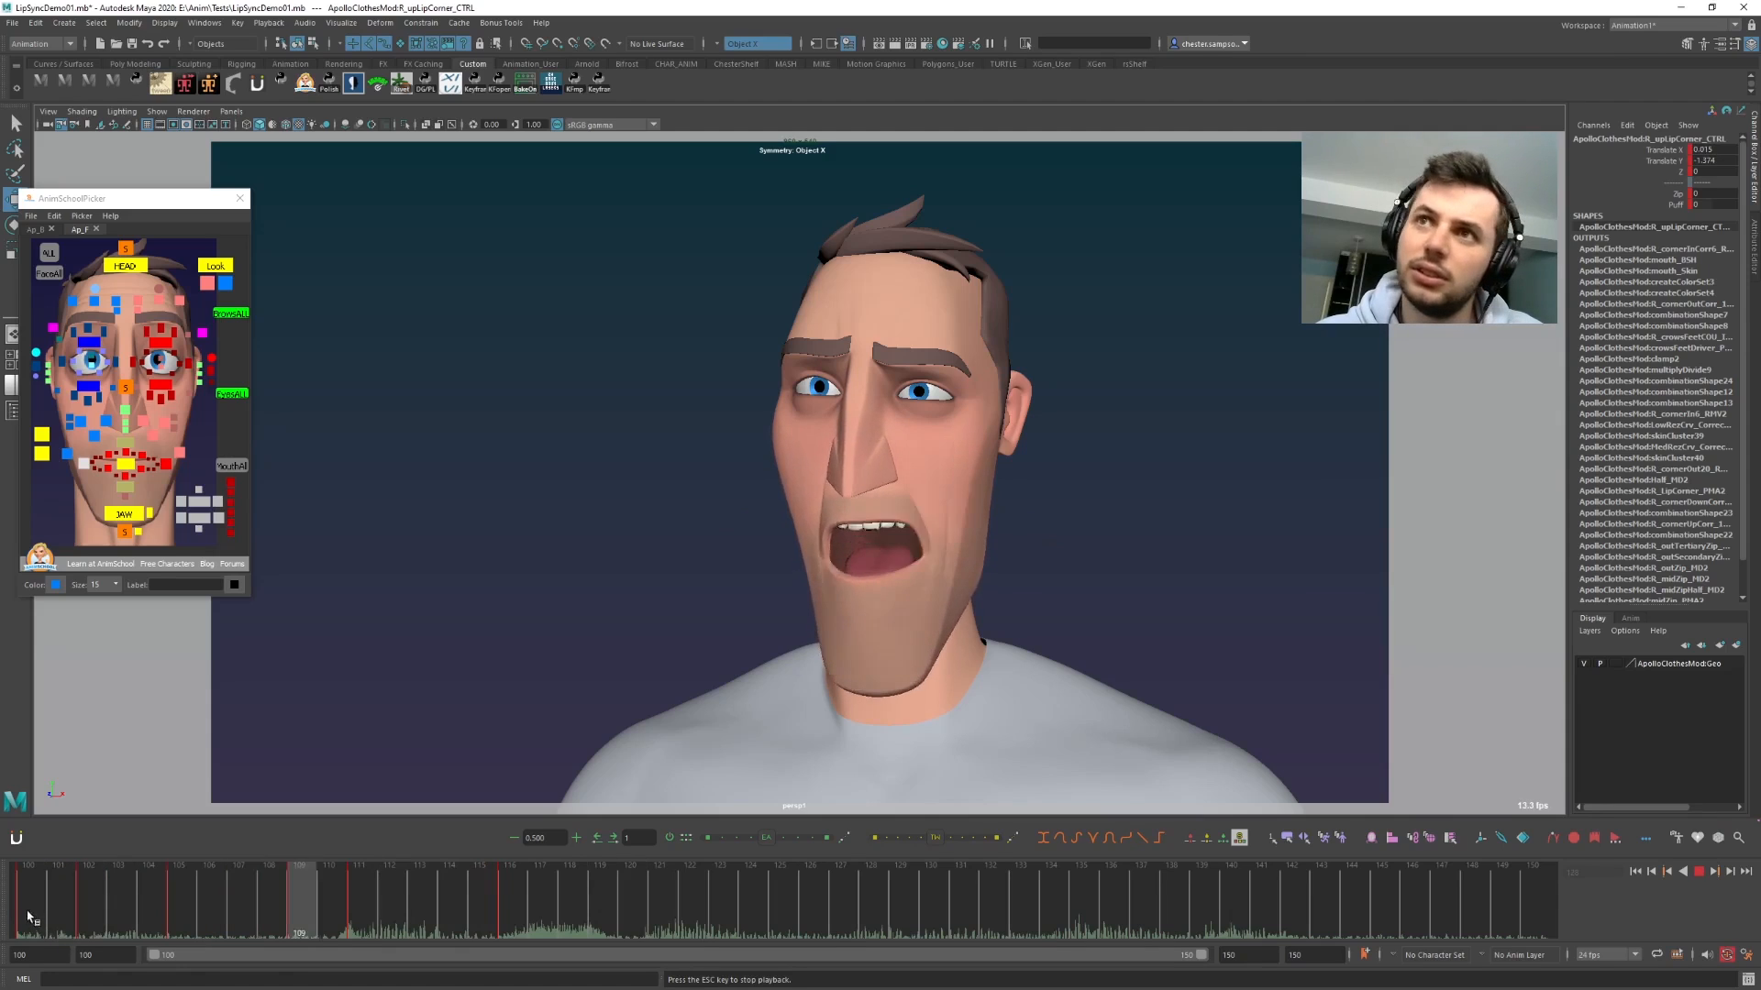
click(32, 928)
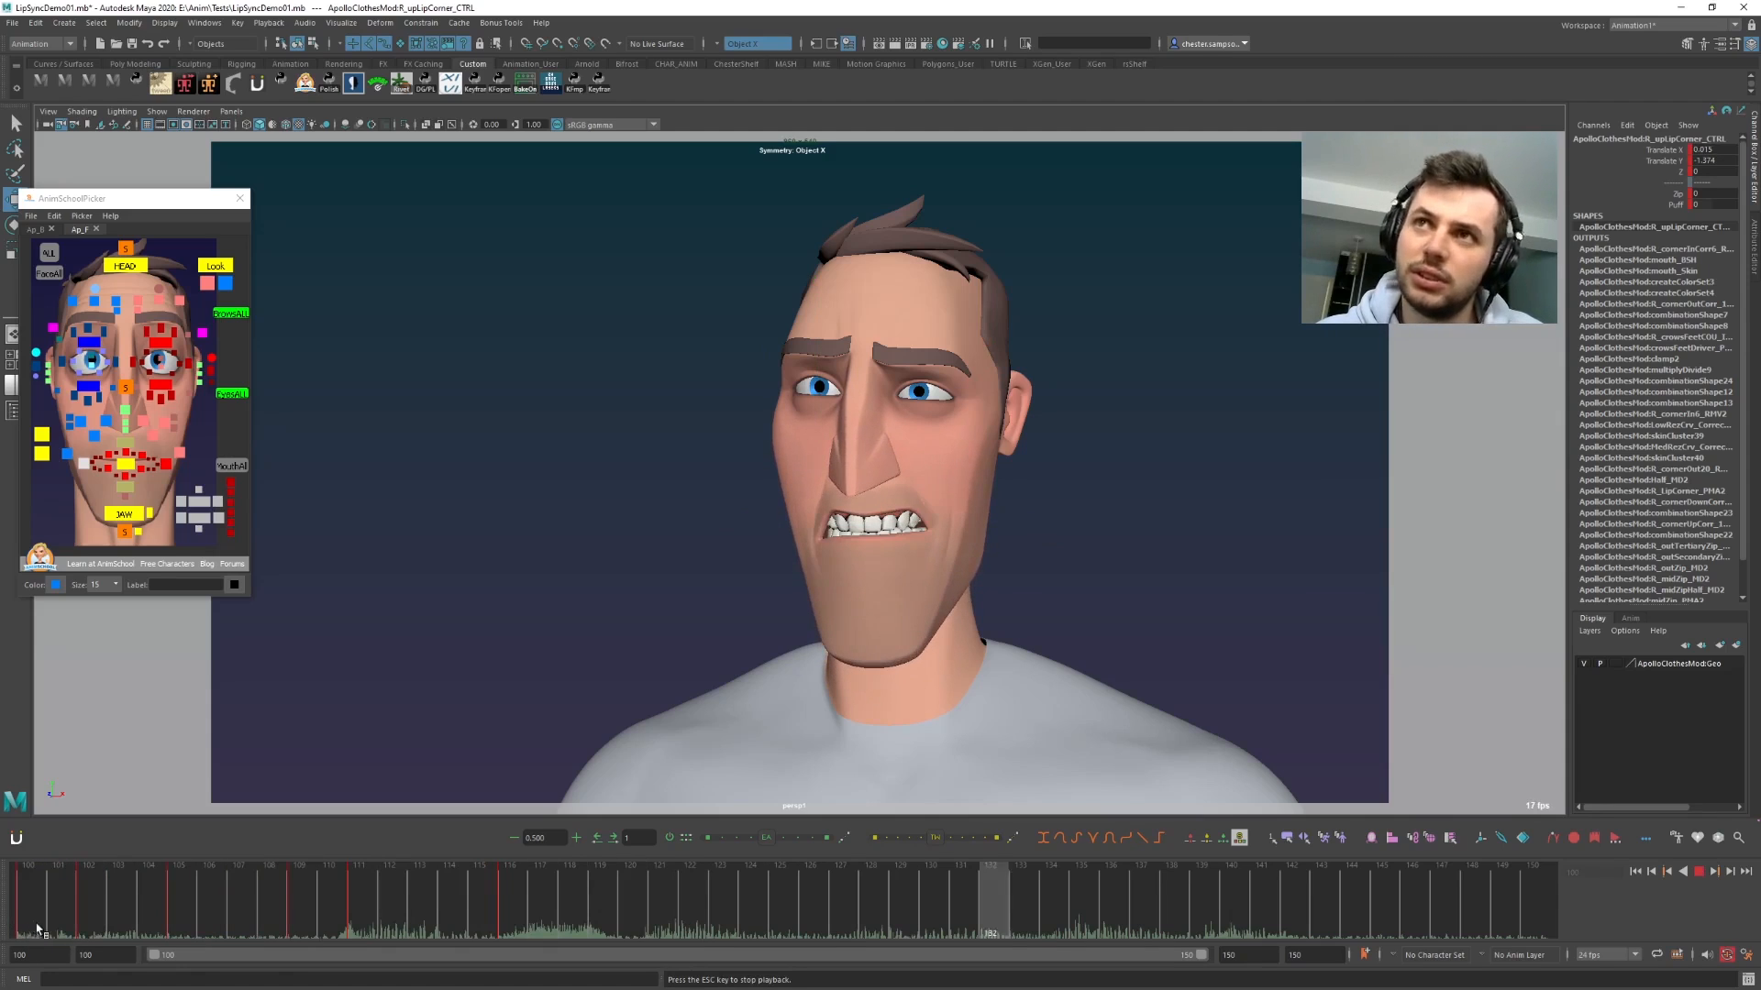
click(34, 928)
key(Escape)
key(comma)
key(comma)
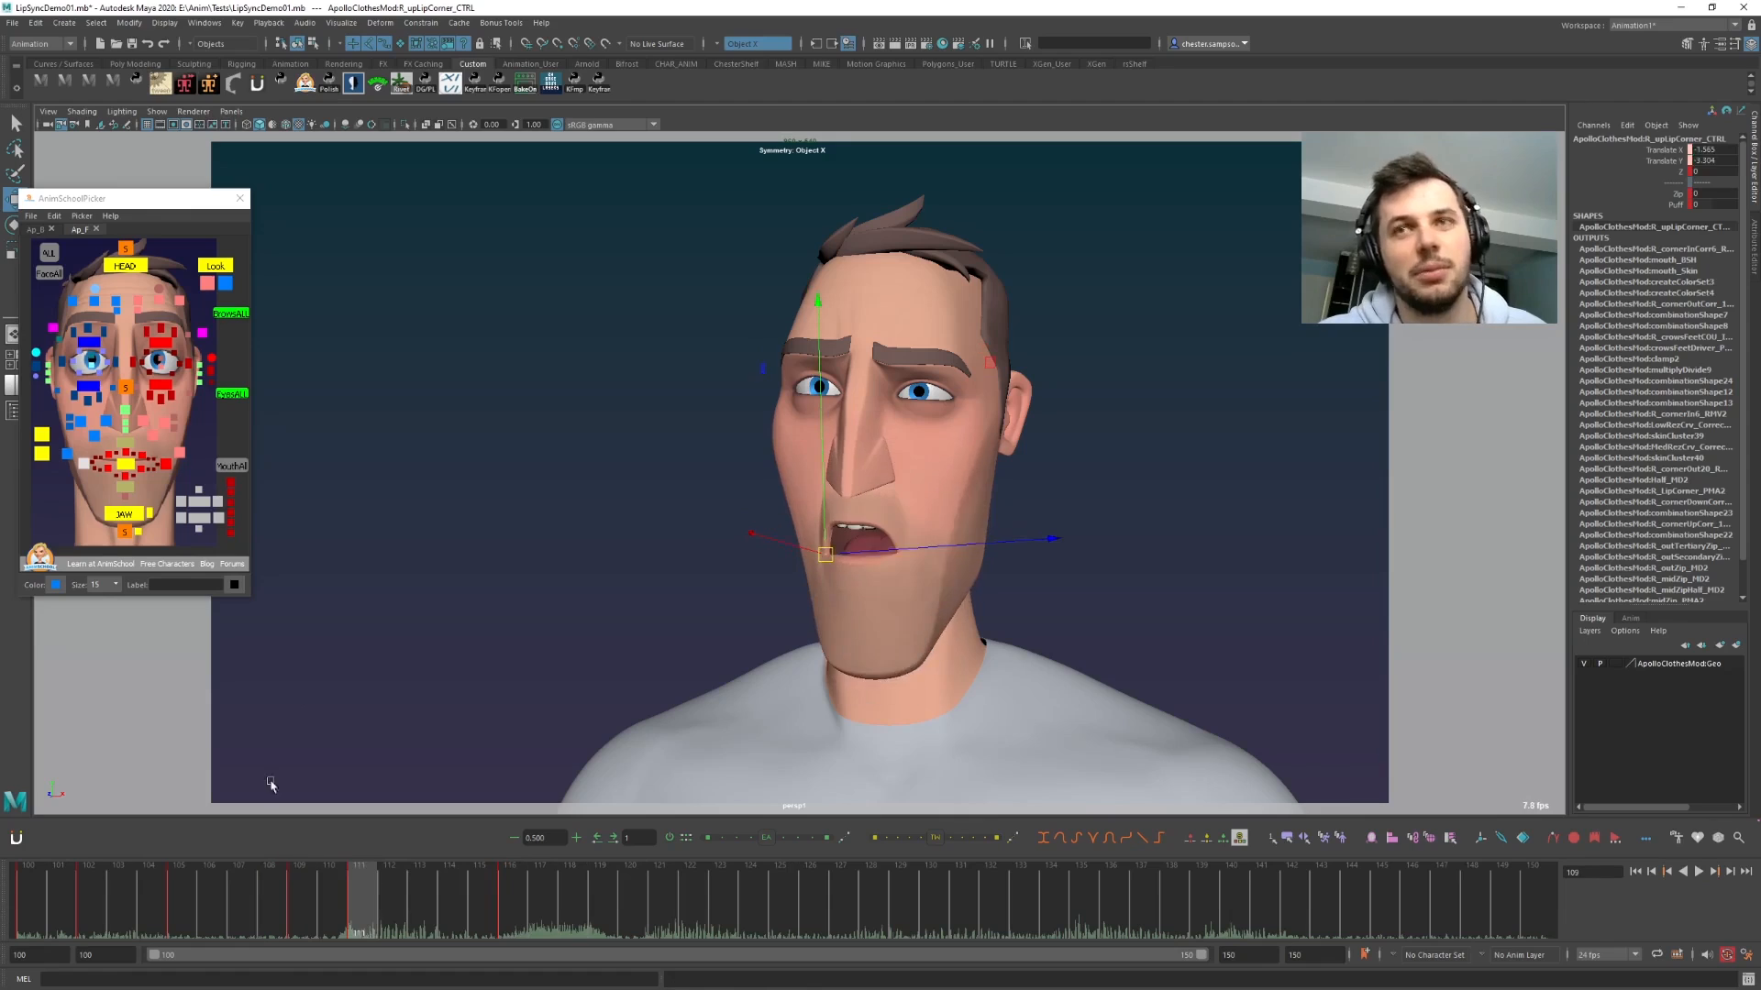
- Key all mouth controls at frame 114, tween the pose toward the next key, and compare it with its neighbours
click(239, 467)
drag(365, 904, 443, 912)
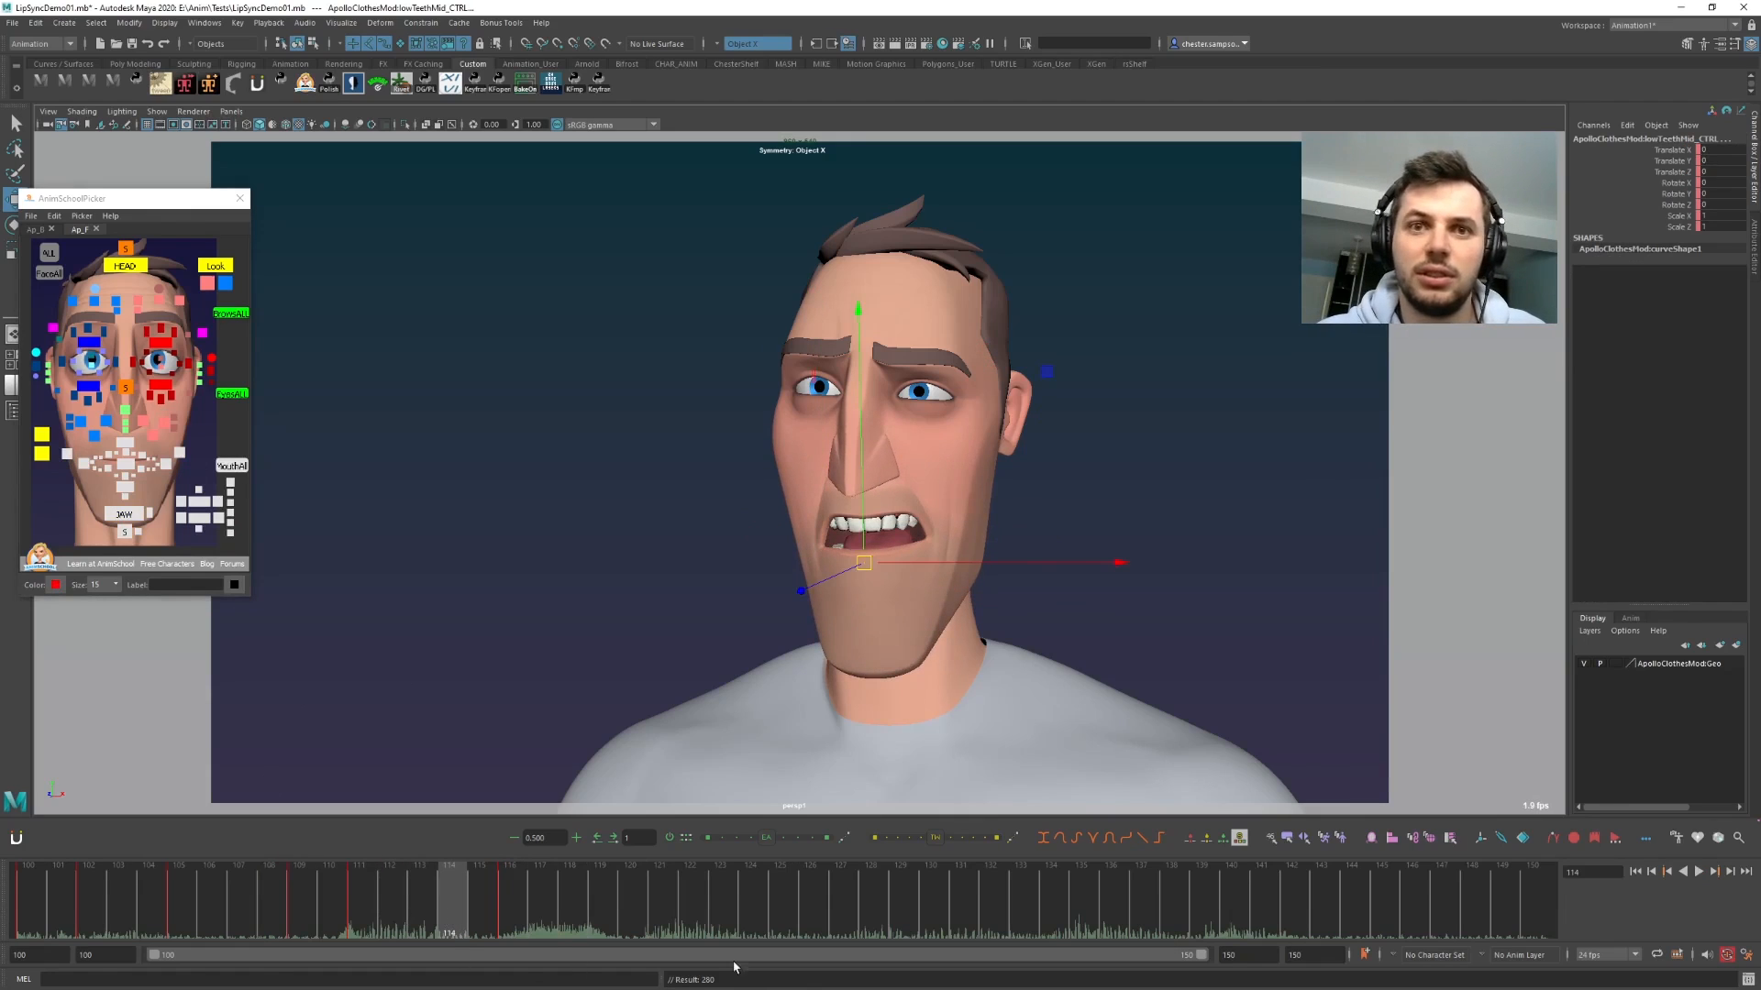
click(983, 838)
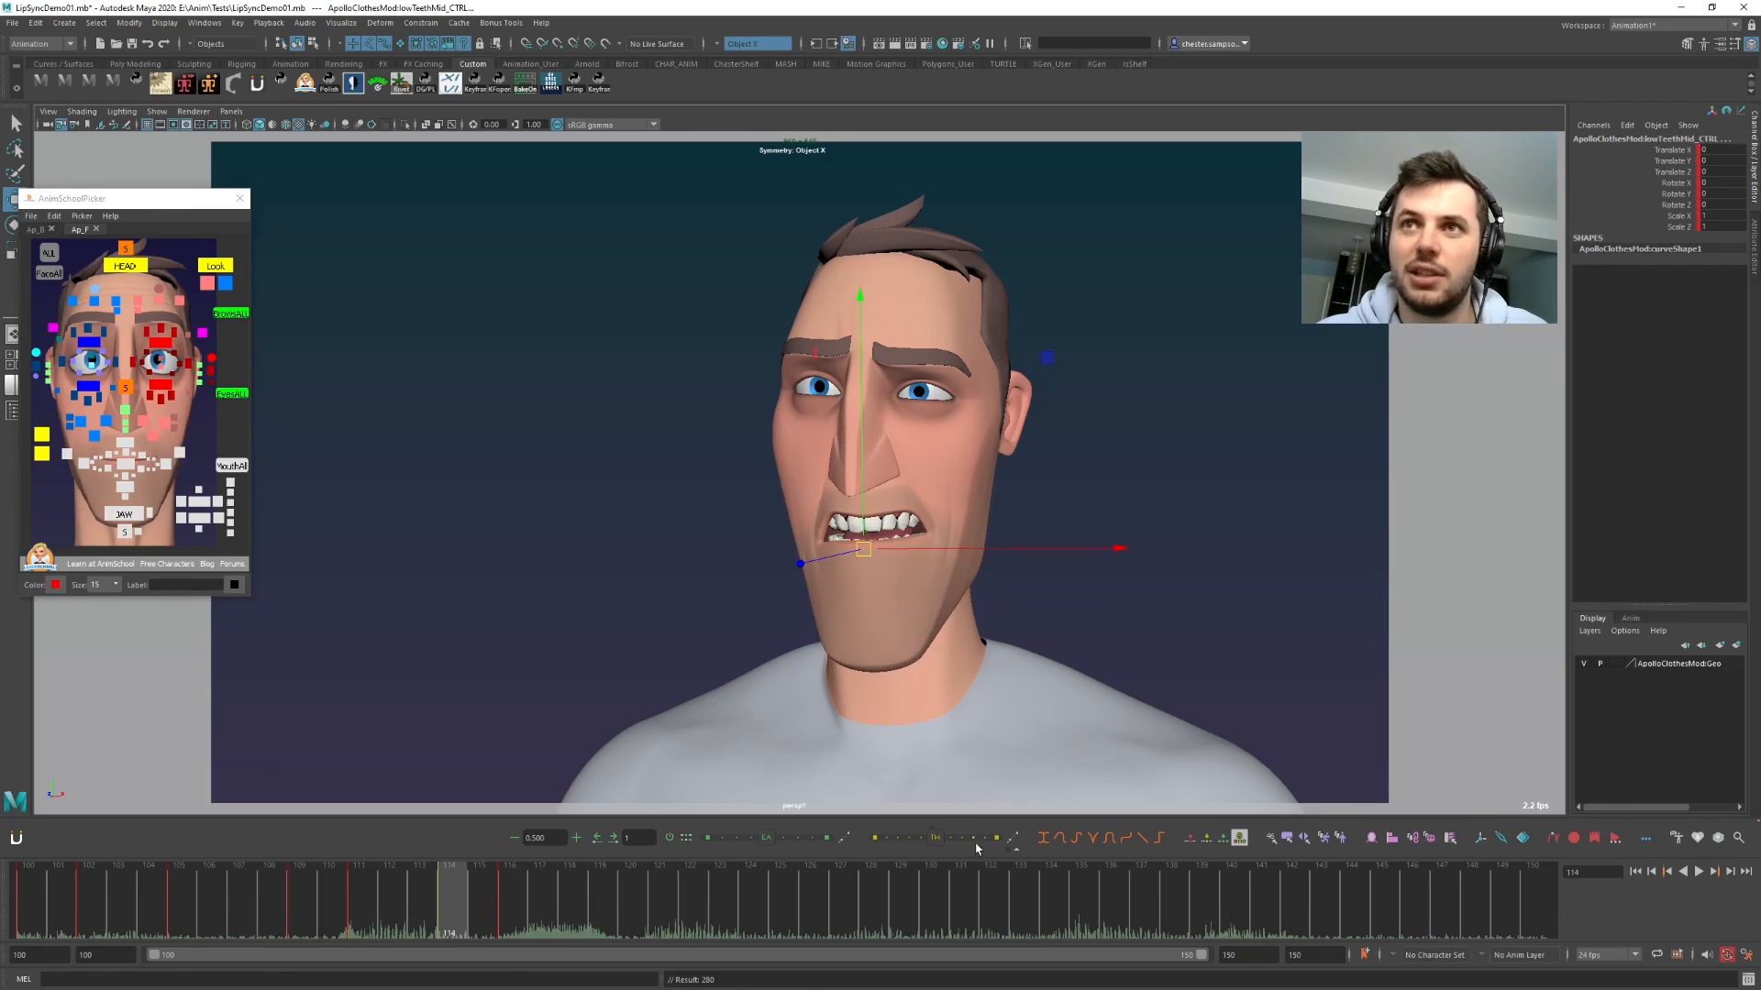
key(comma)
key(period)
key(period)
key(comma)
key(comma)
key(period)
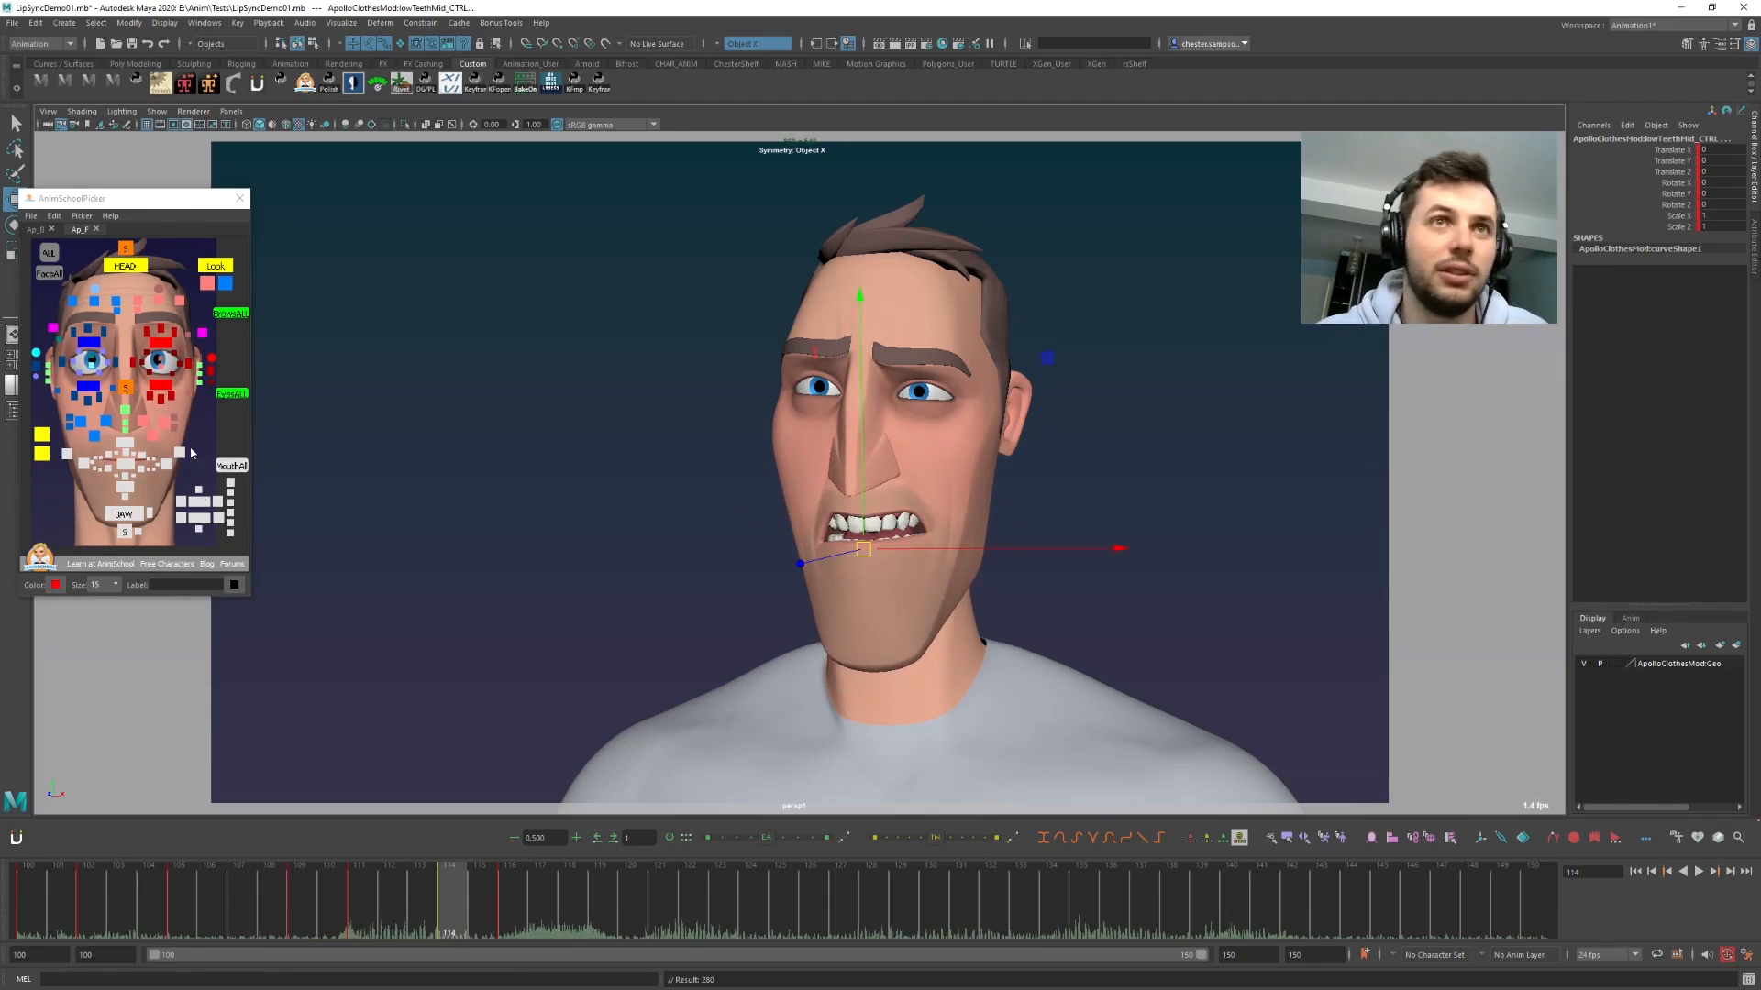
- Select the lower teeth and tongue controls at frame 114, tween them toward the next key, and compare the neighbouring keys
click(198, 523)
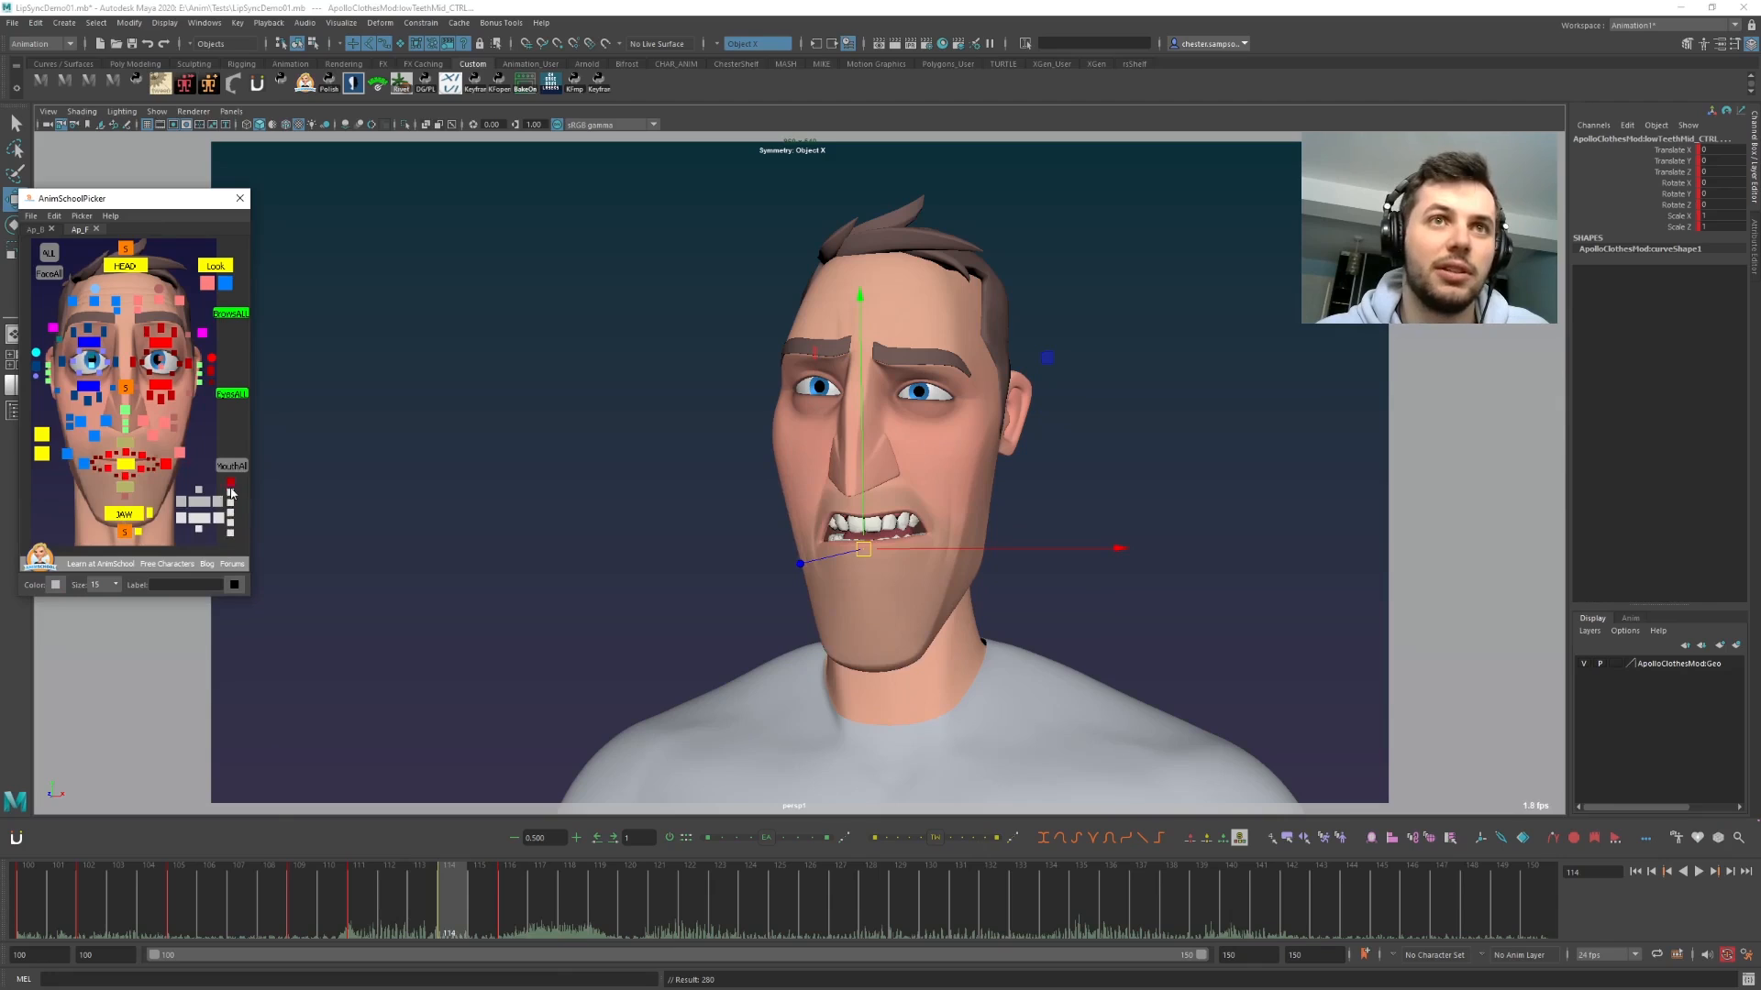
click(230, 492)
click(998, 840)
key(comma)
key(period)
key(period)
key(comma)
key(comma)
key(period)
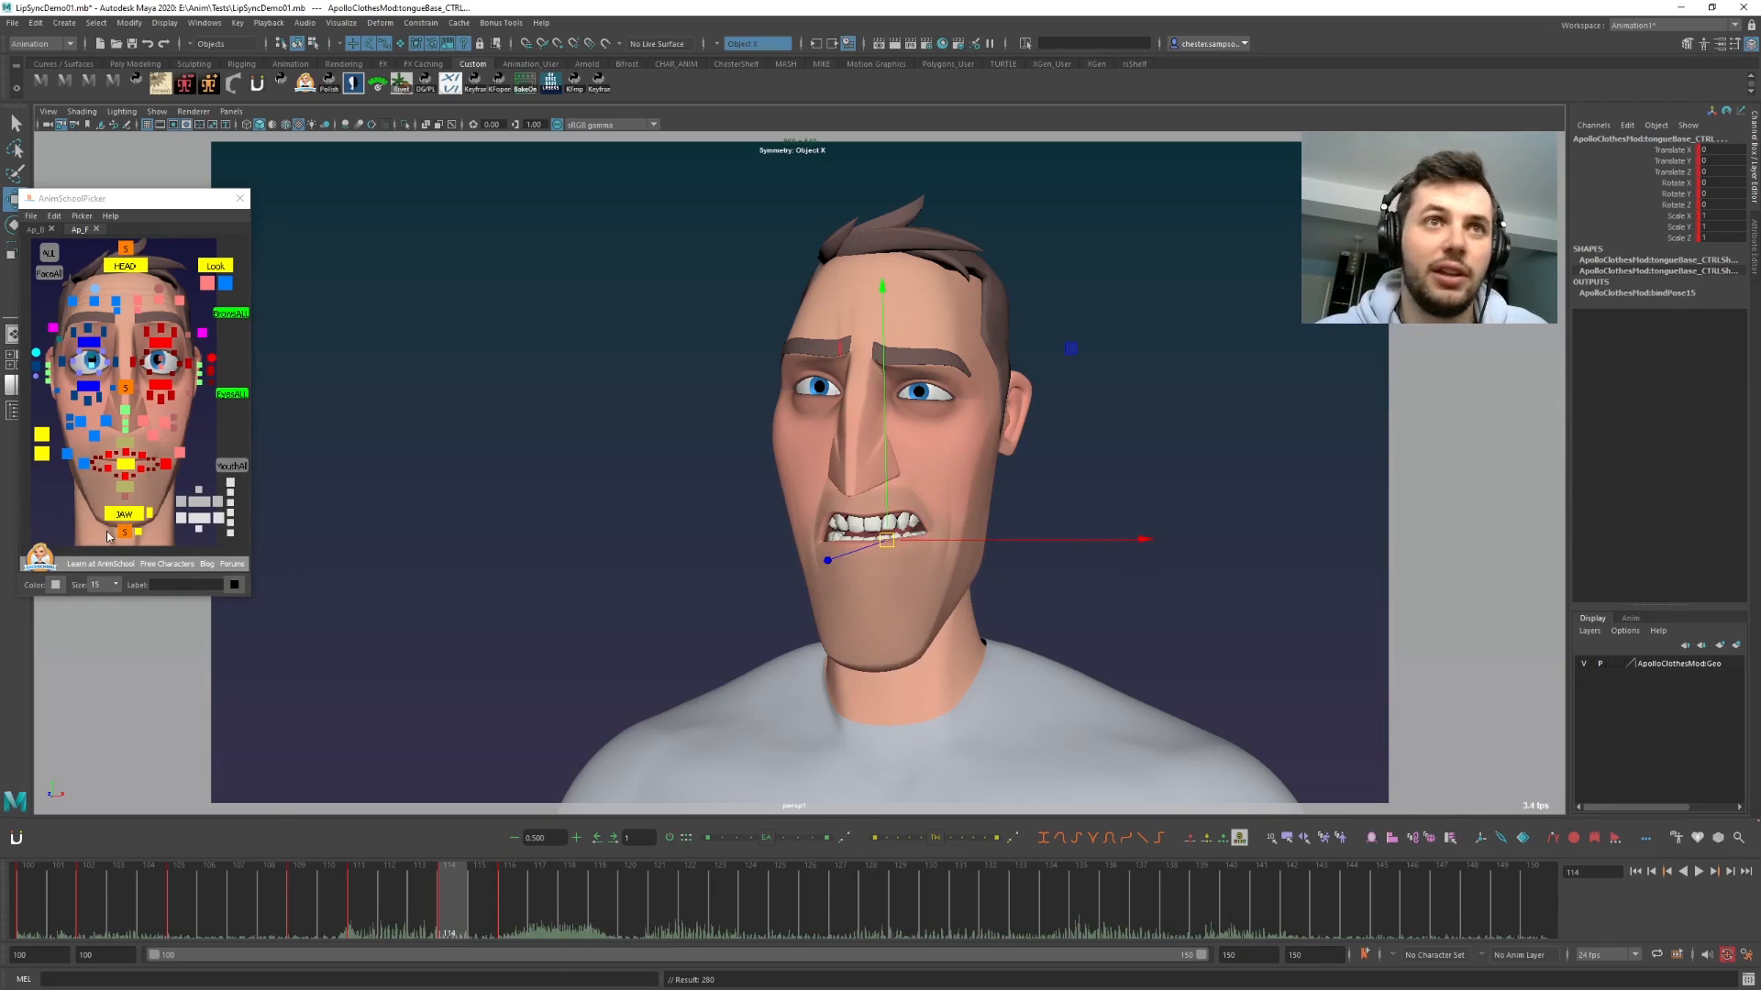
- Tween the jaw at frame 114 toward the next key, try a small jaw rotation at frame 116, and compare the surrounding keys
click(124, 514)
drag(938, 845, 980, 841)
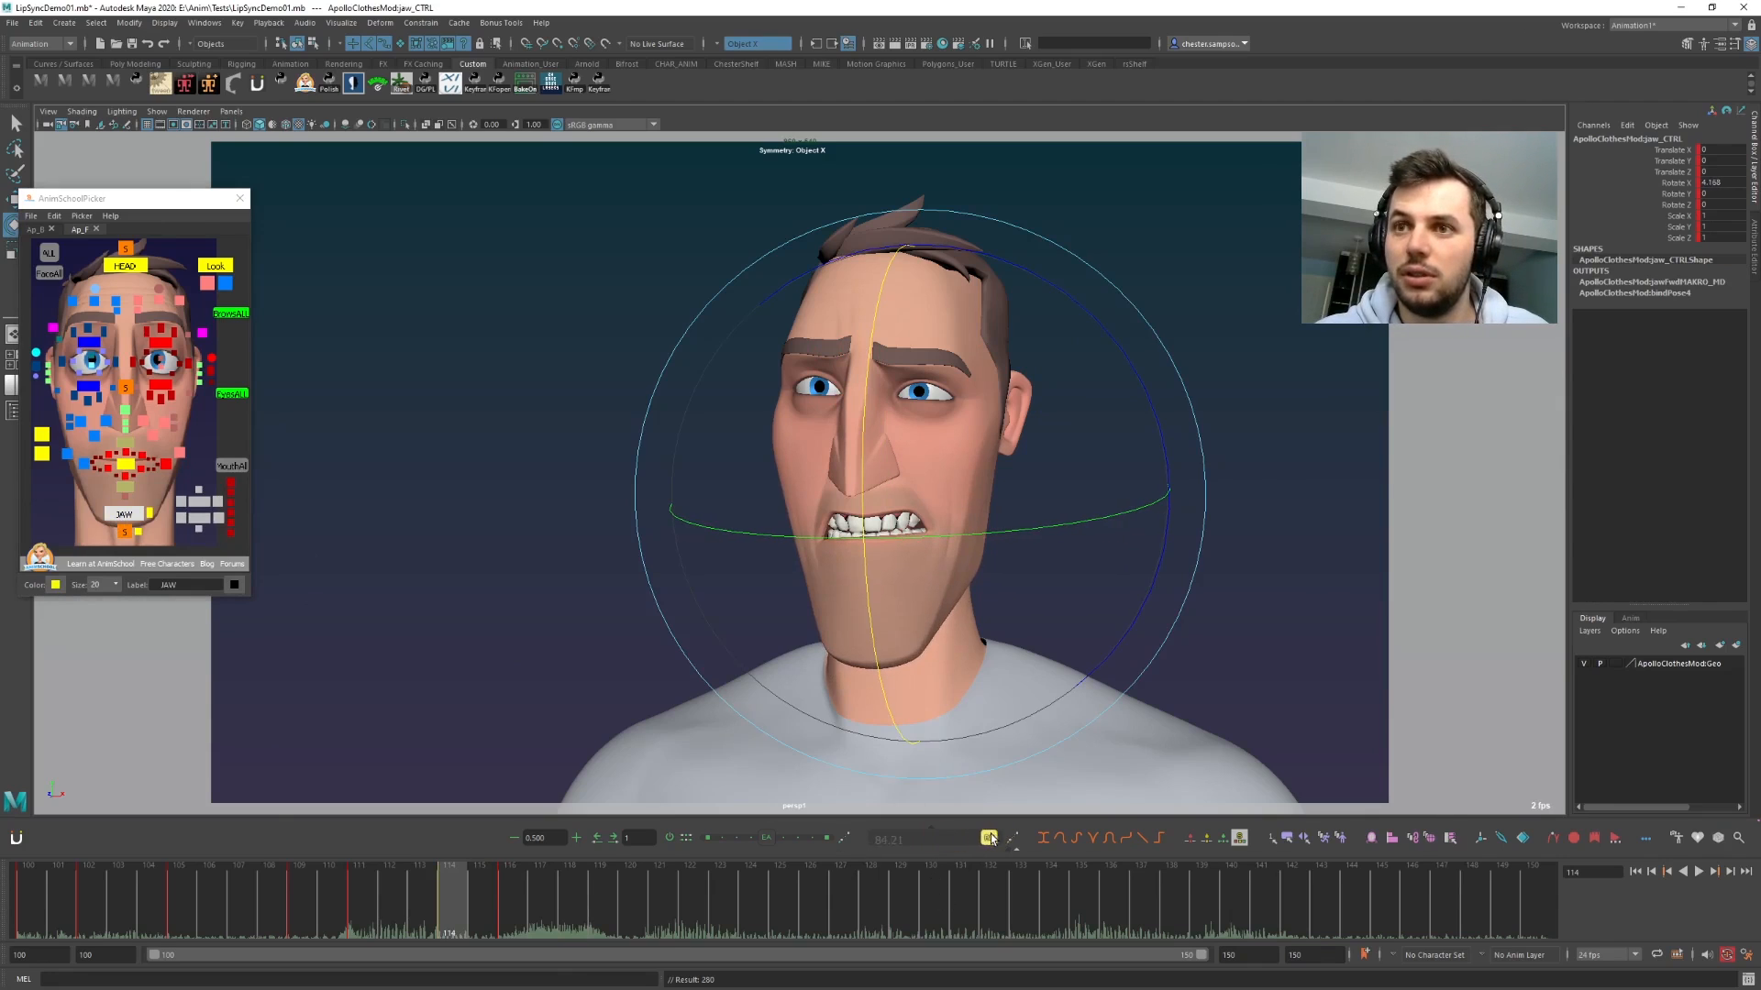
key(period)
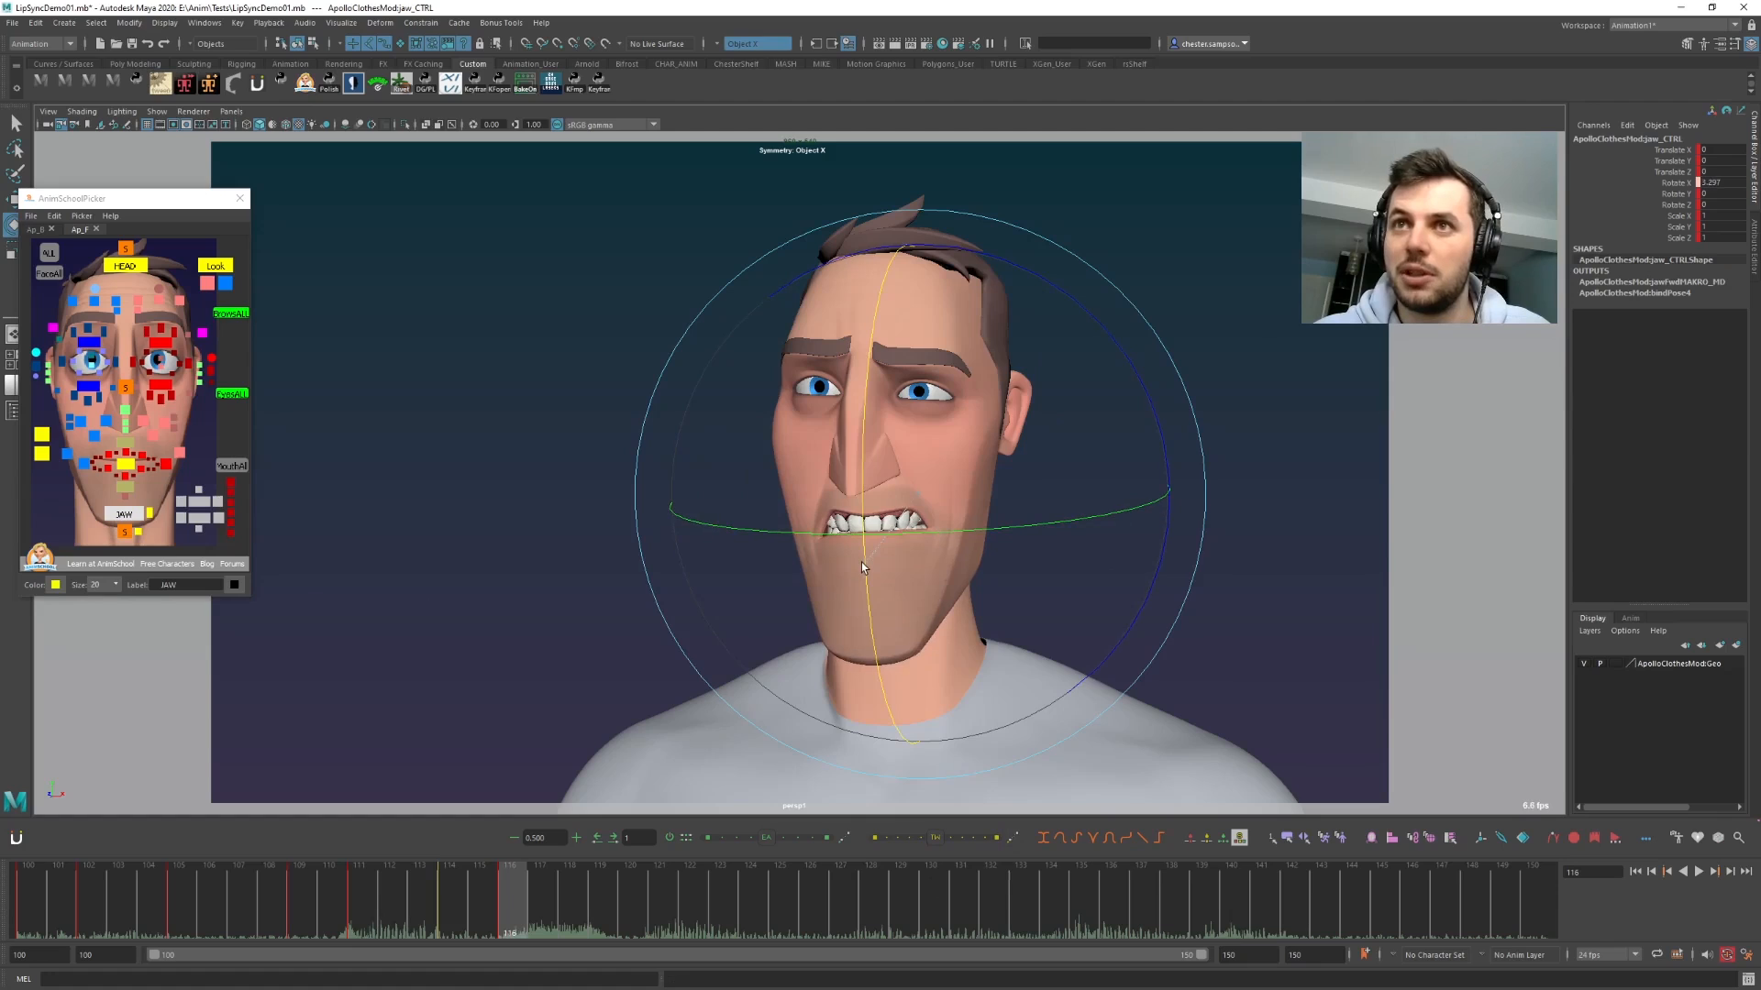
middle_drag(855, 586, 855, 591)
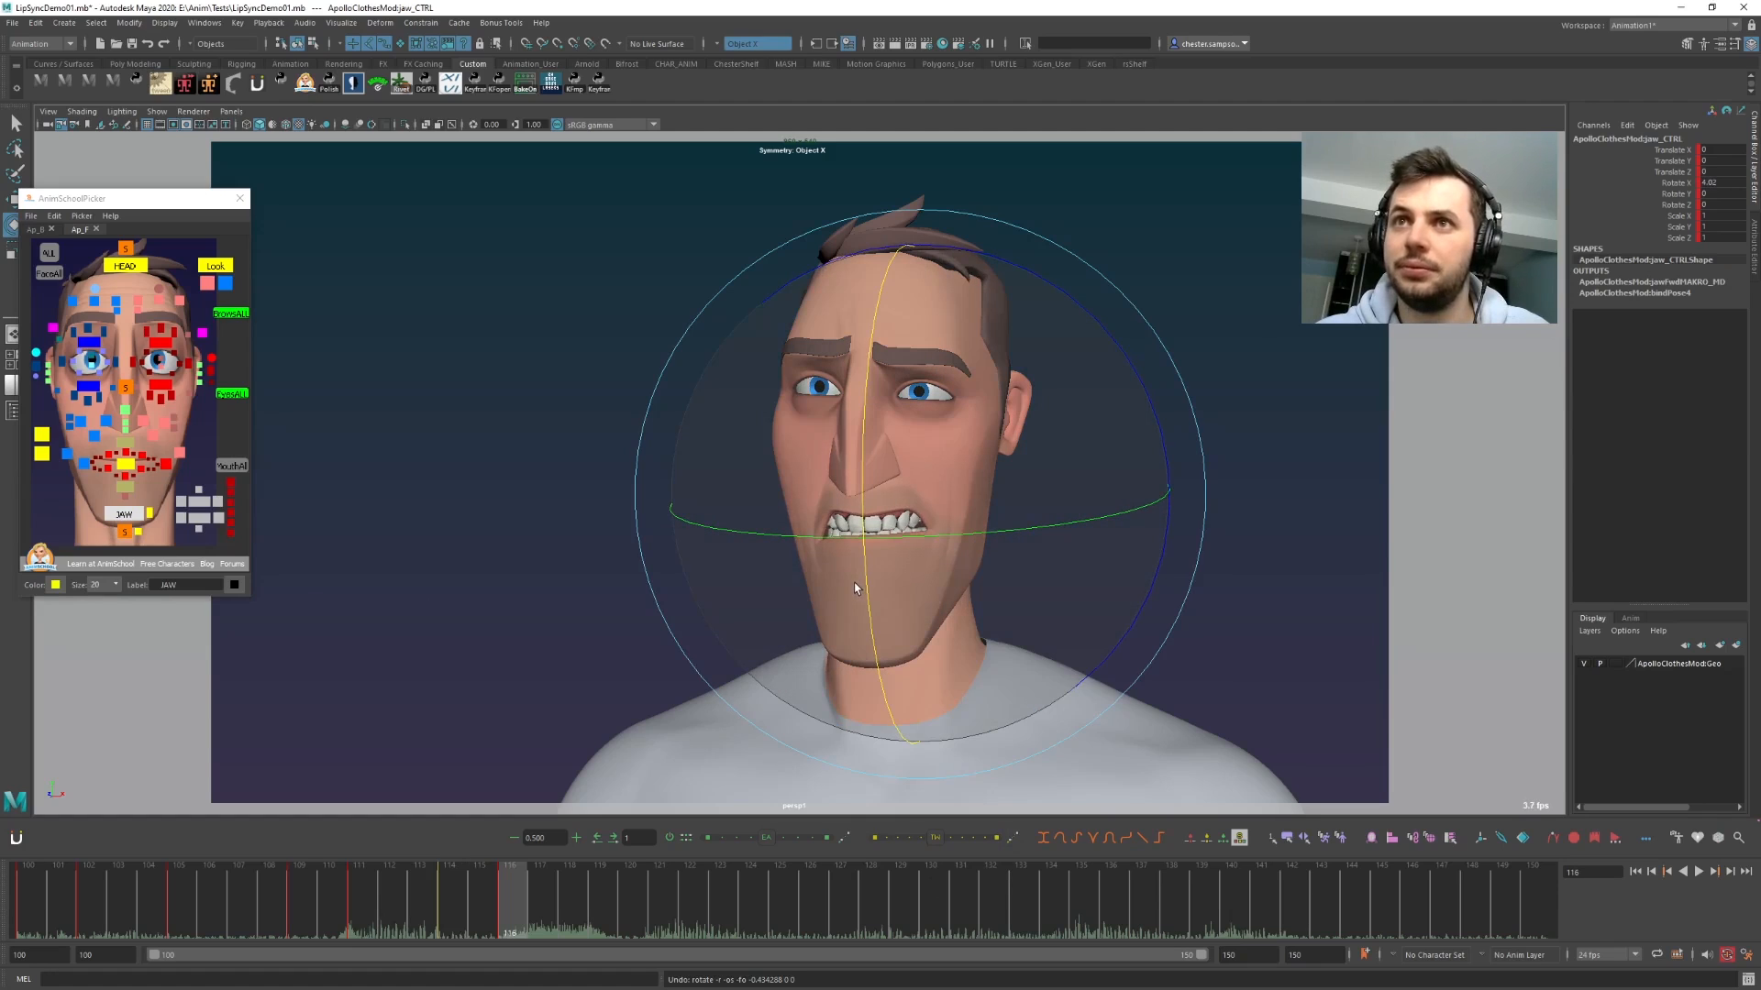
key(comma)
key(comma)
key(period)
key(period)
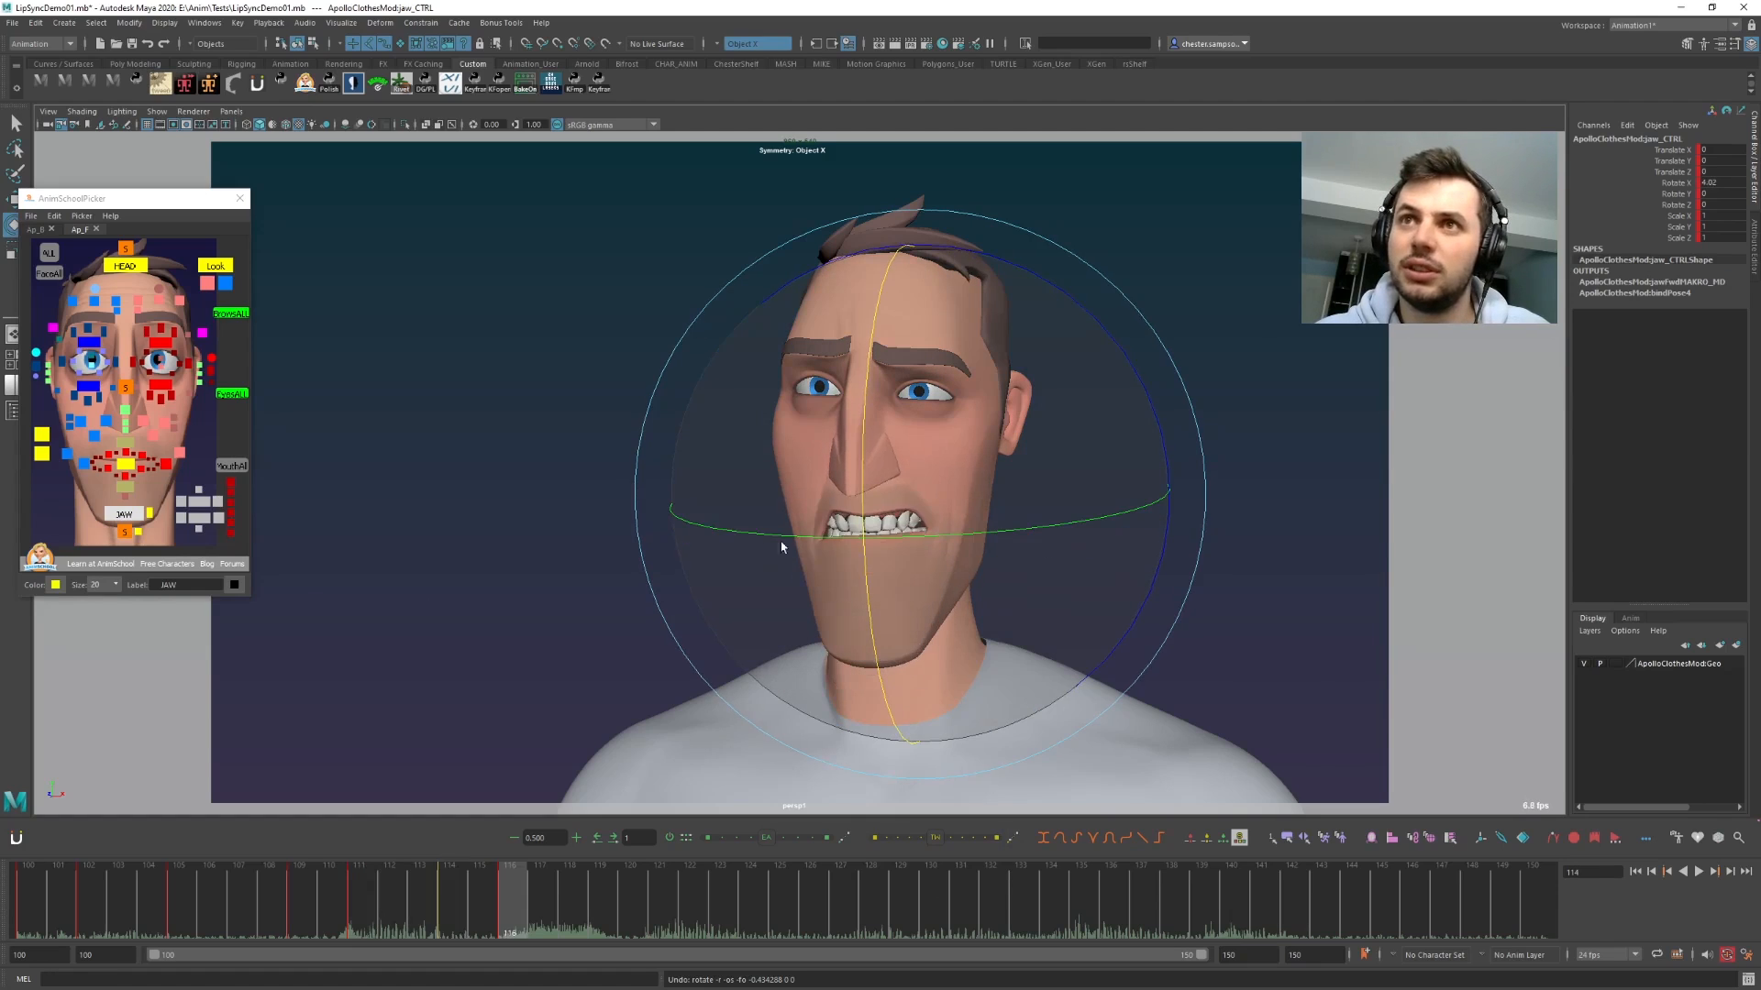
key(comma)
key(comma)
key(period)
key(period)
key(comma)
- Adjust the left outer upper lip slightly at frame 114, comparing it repeatedly with the keys at frames 111 and 116
click(142, 456)
key(w)
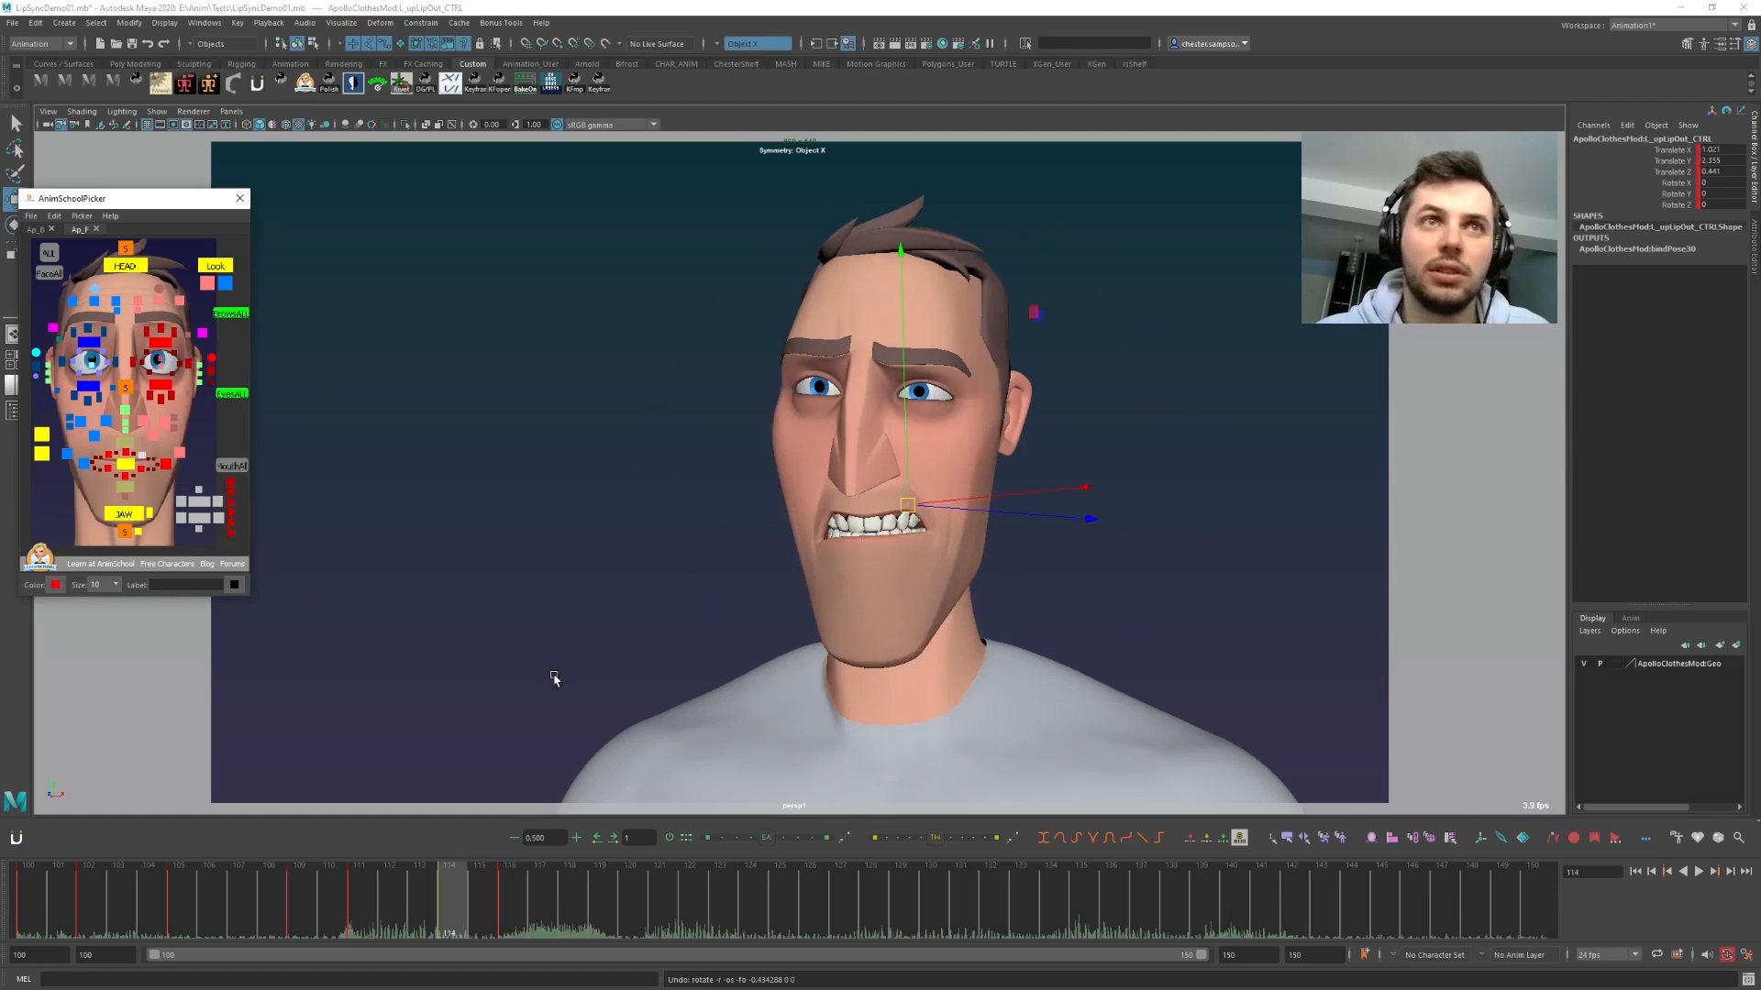
key(comma)
key(comma)
key(period)
key(period)
key(comma)
key(period)
key(period)
key(comma)
key(comma)
key(period)
key(period)
key(comma)
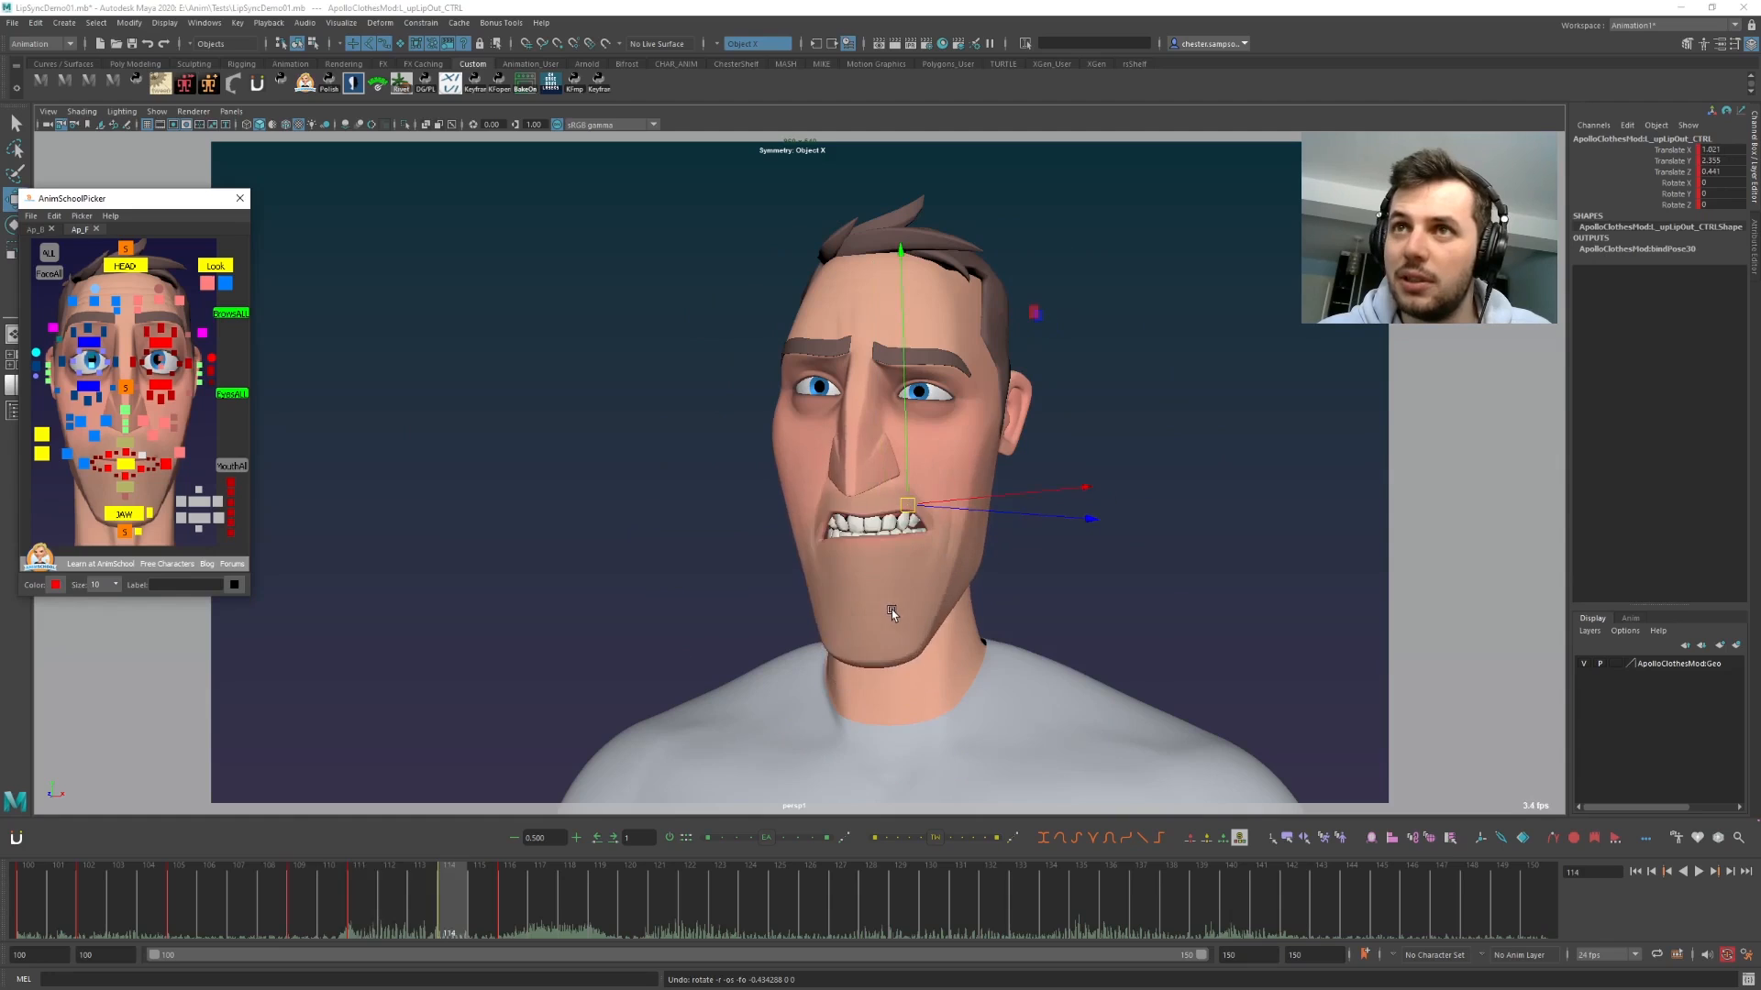
key(comma)
key(period)
key(comma)
key(period)
key(period)
key(comma)
key(comma)
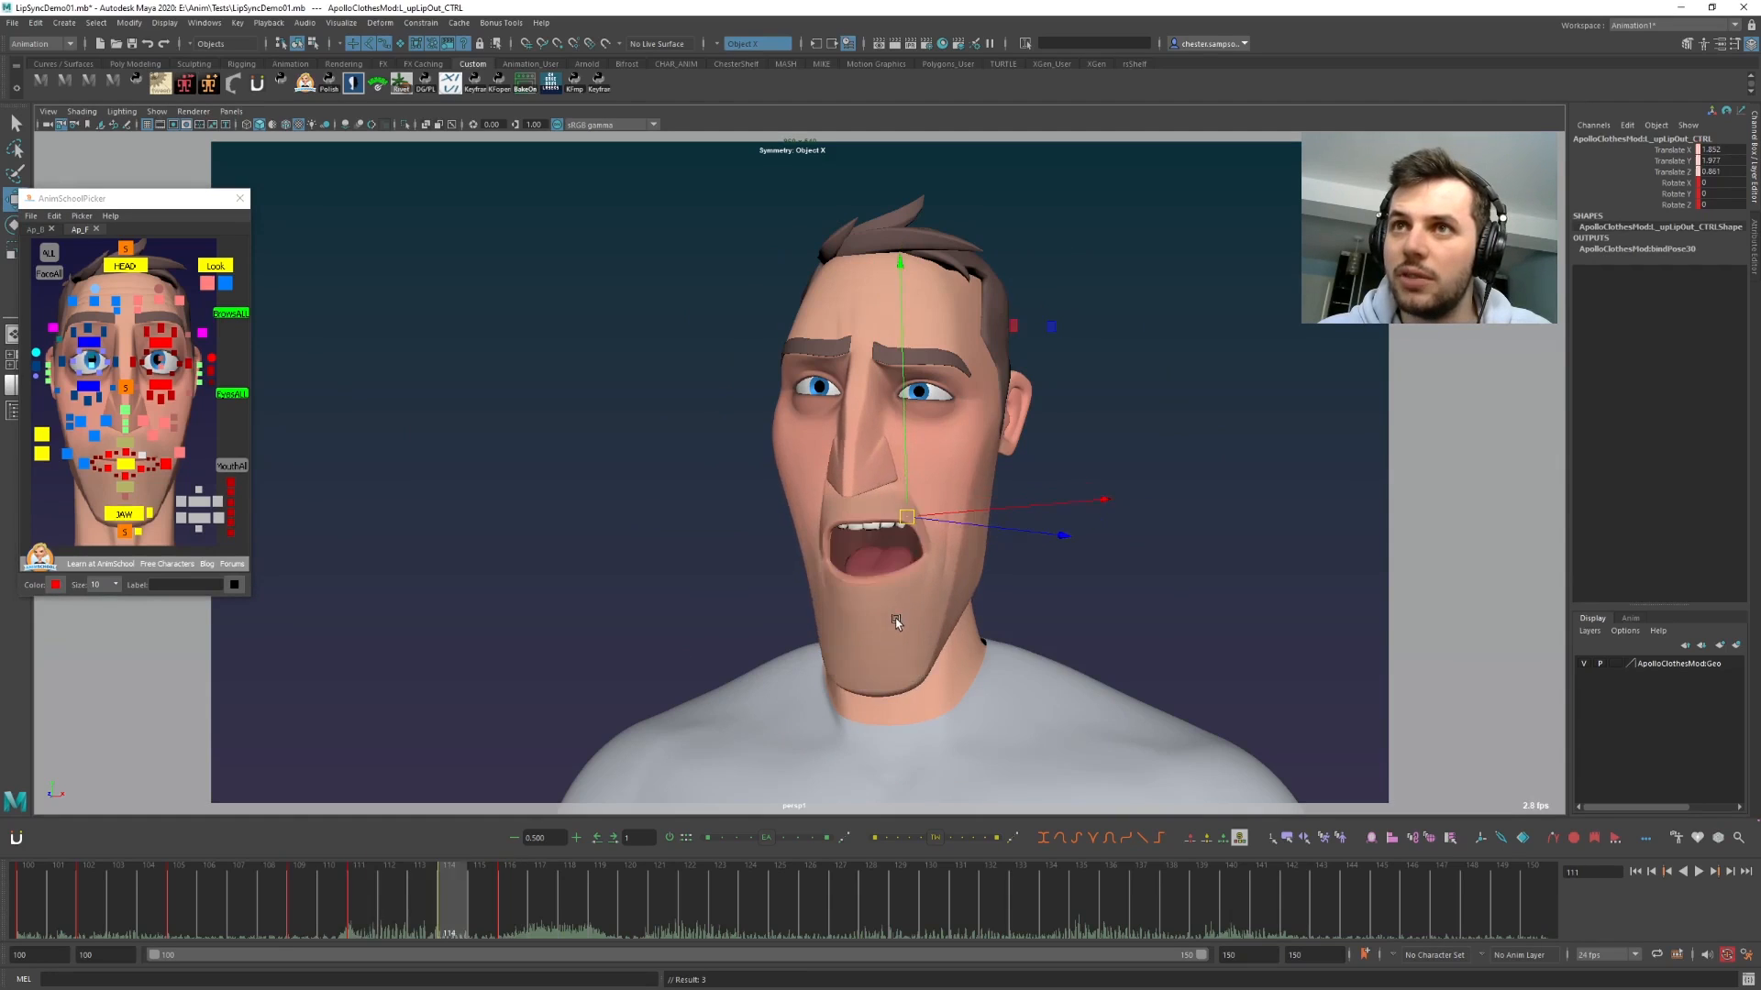
key(period)
key(comma)
key(comma)
key(period)
key(period)
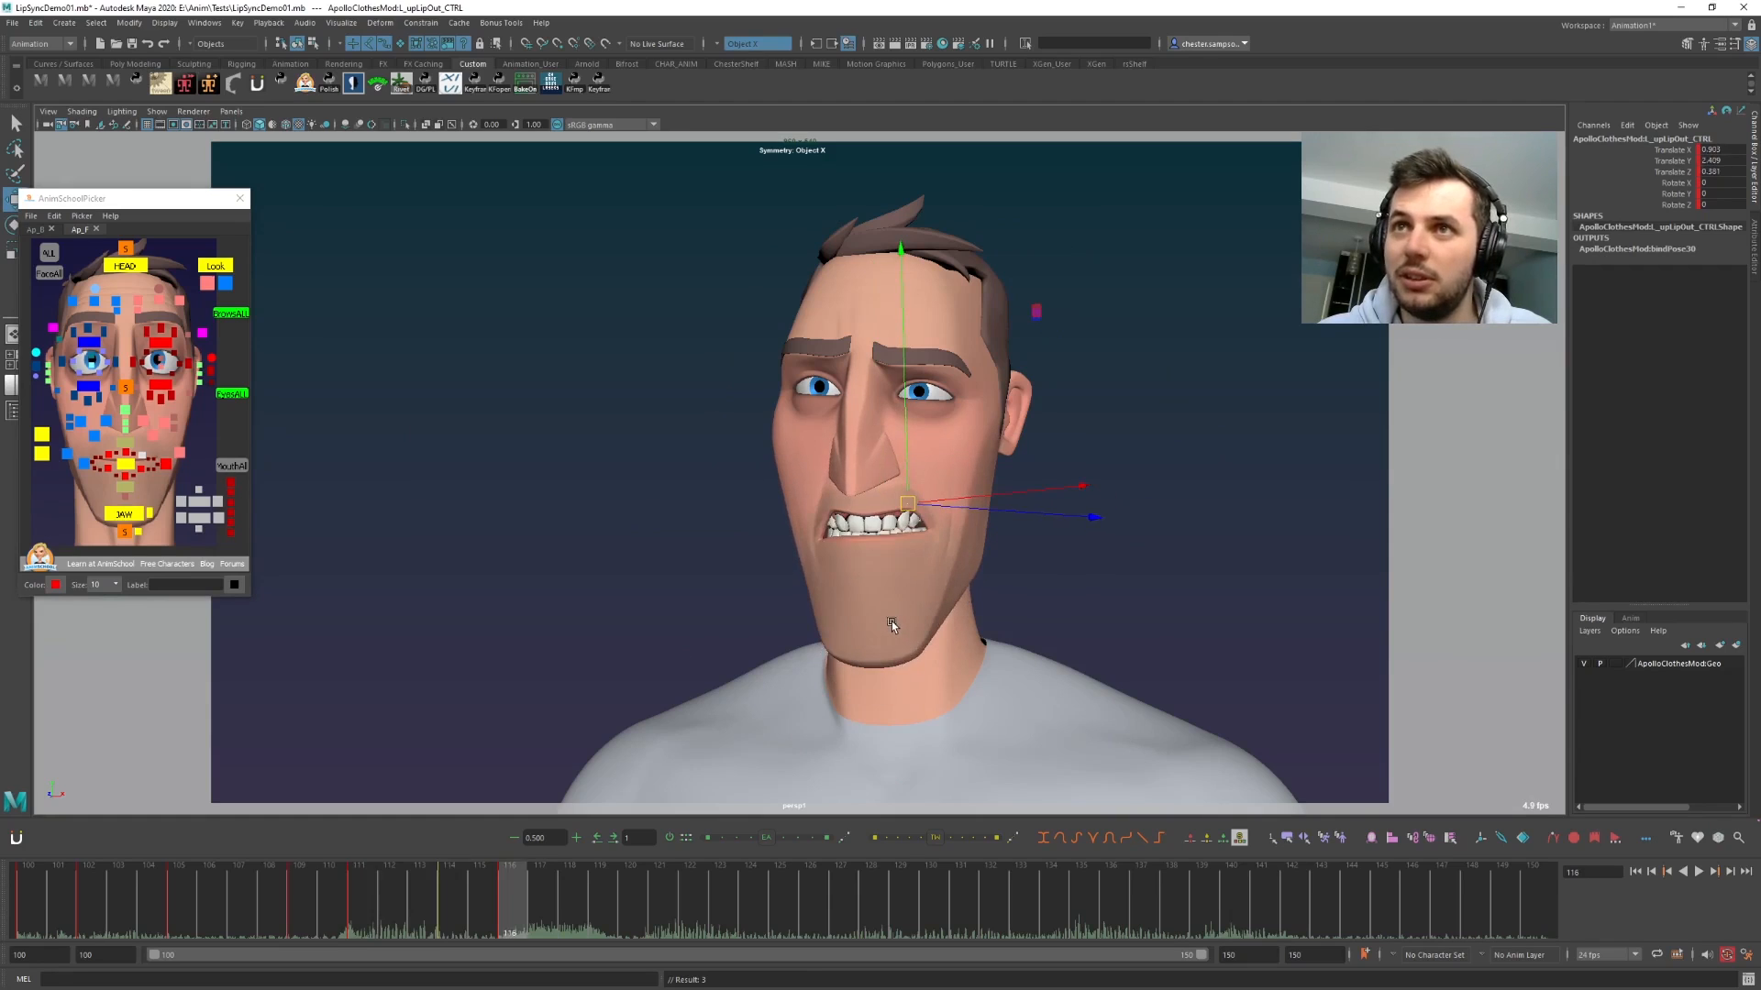
key(comma)
- Lower the right outer upper lip slightly at frame 114 and compare the pose repeatedly with the keys before and after it
click(110, 456)
key(comma)
key(period)
key(period)
key(period)
key(comma)
middle_drag(838, 600, 841, 626)
key(comma)
key(period)
key(period)
key(comma)
key(comma)
key(period)
key(period)
key(comma)
key(comma)
key(period)
key(period)
key(comma)
key(comma)
key(period)
key(period)
key(comma)
key(period)
key(comma)
key(period)
key(comma)
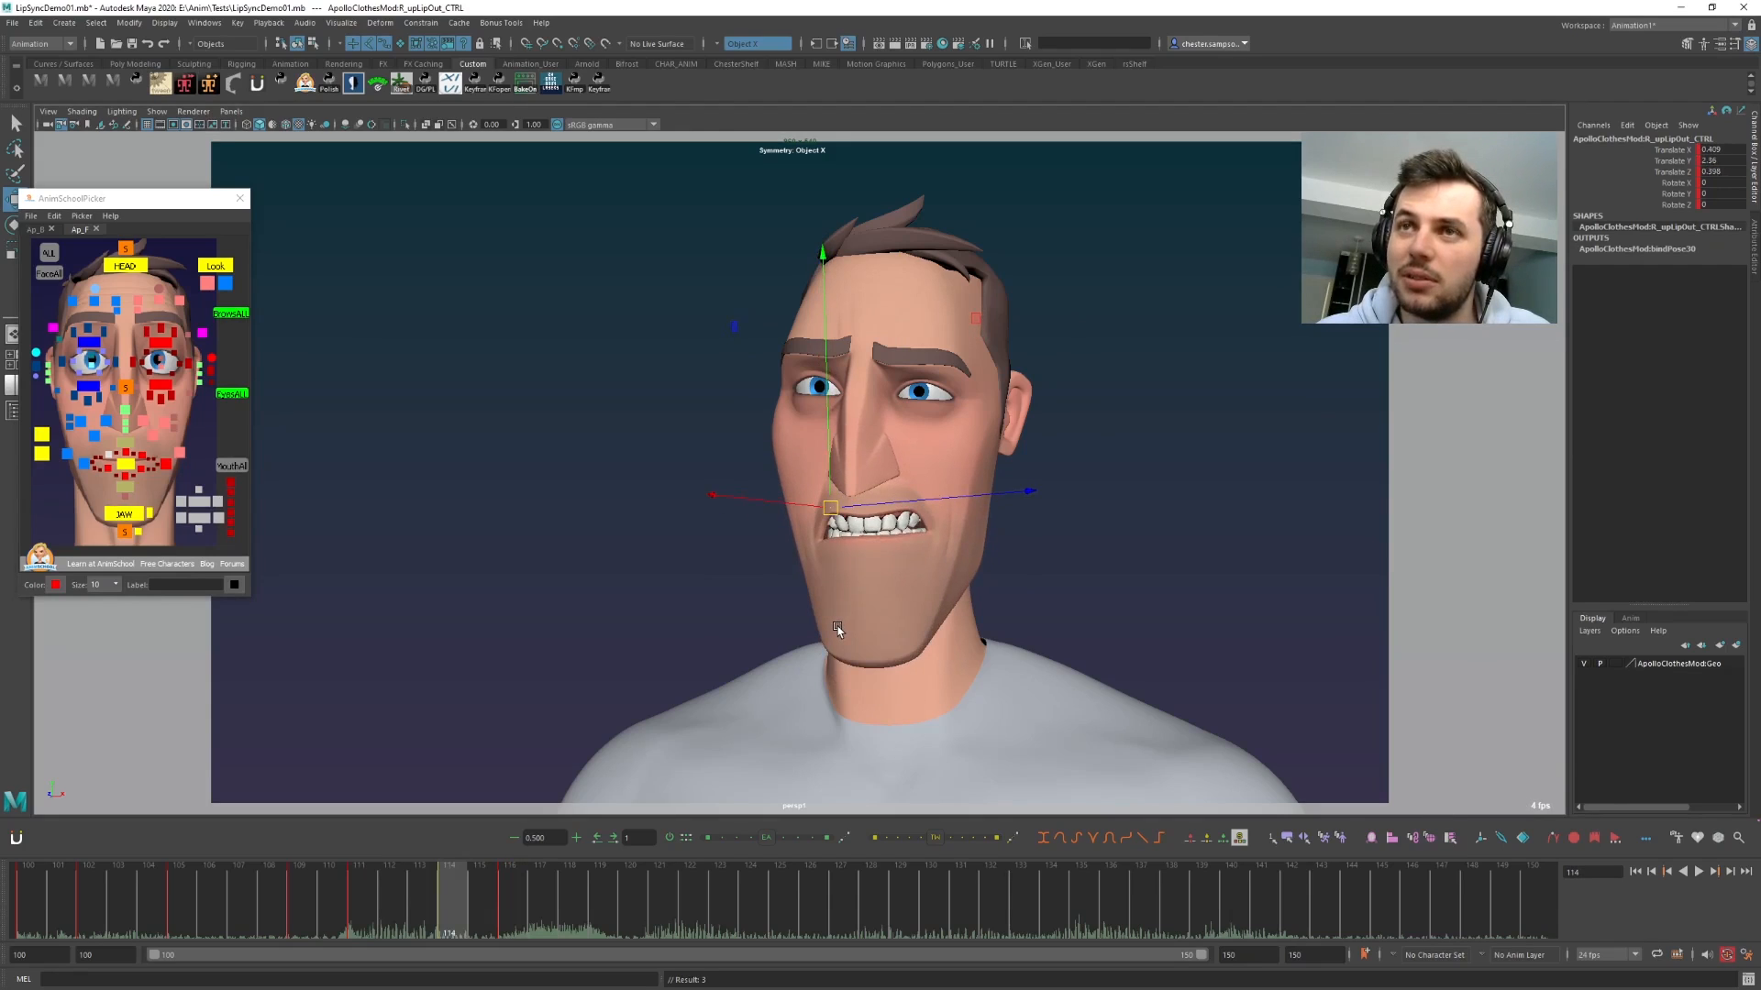
key(comma)
key(period)
key(period)
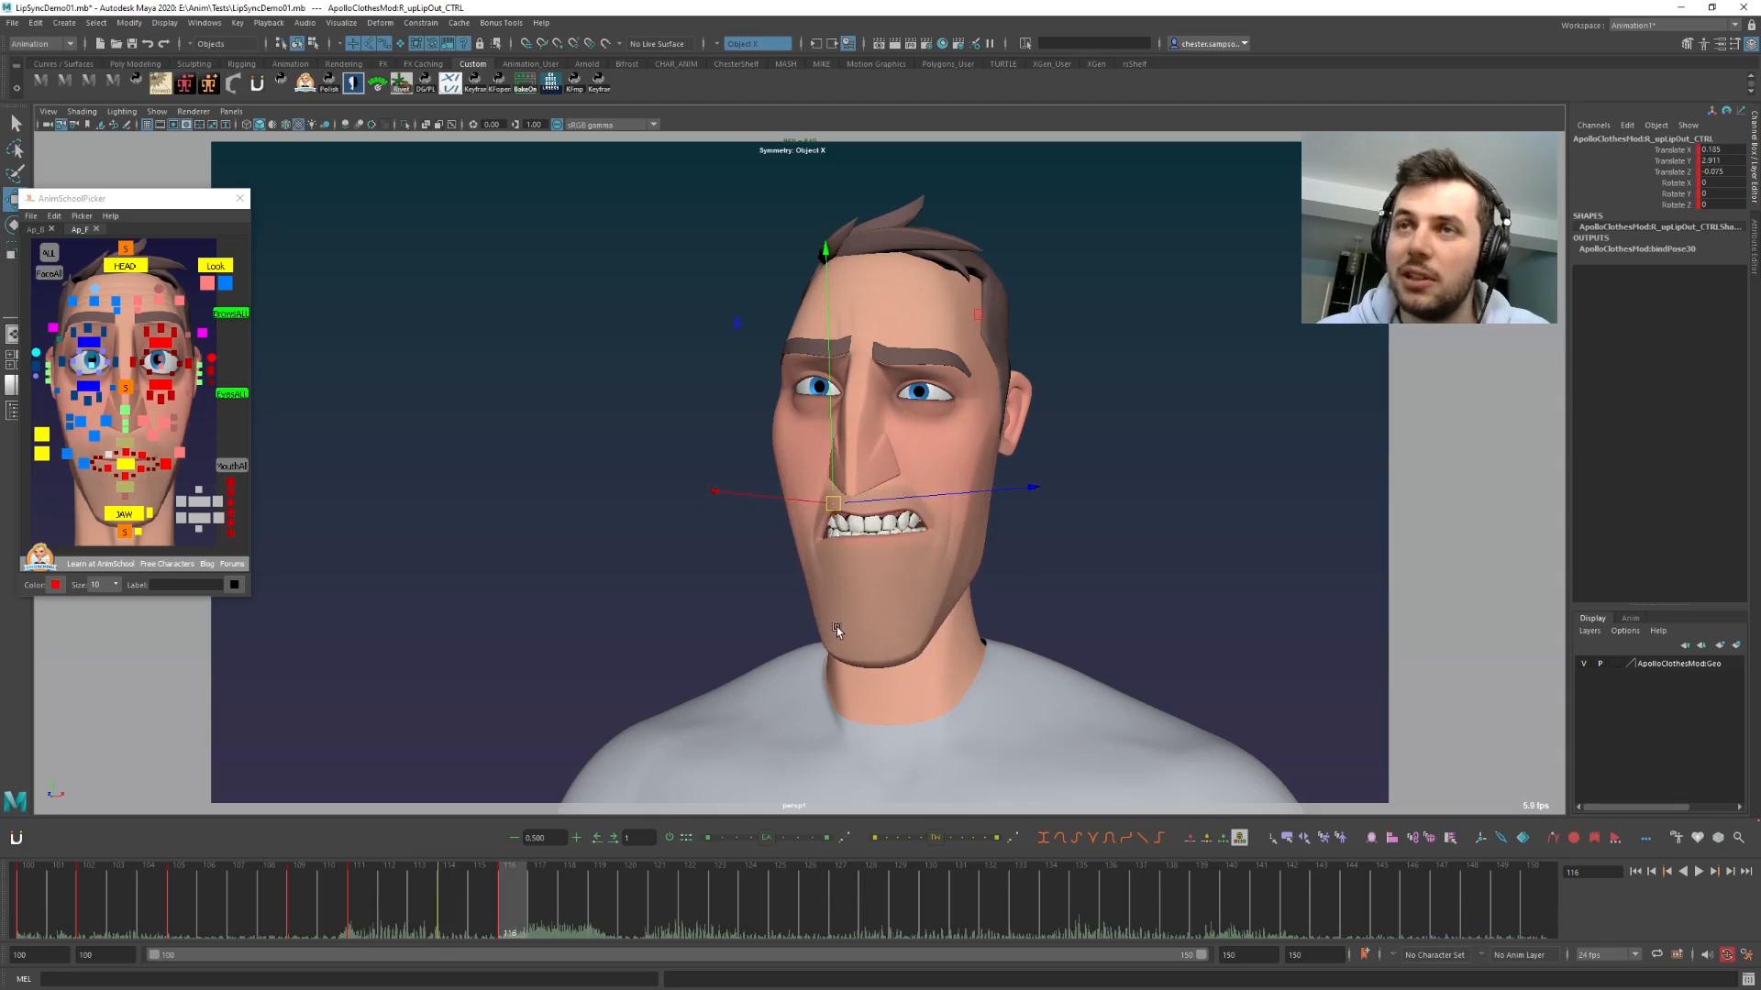
key(comma)
key(comma)
key(period)
- Check the main mouth control against its neighbouring keys, and play the lip-sync from the first frames to review it
click(126, 463)
key(comma)
key(period)
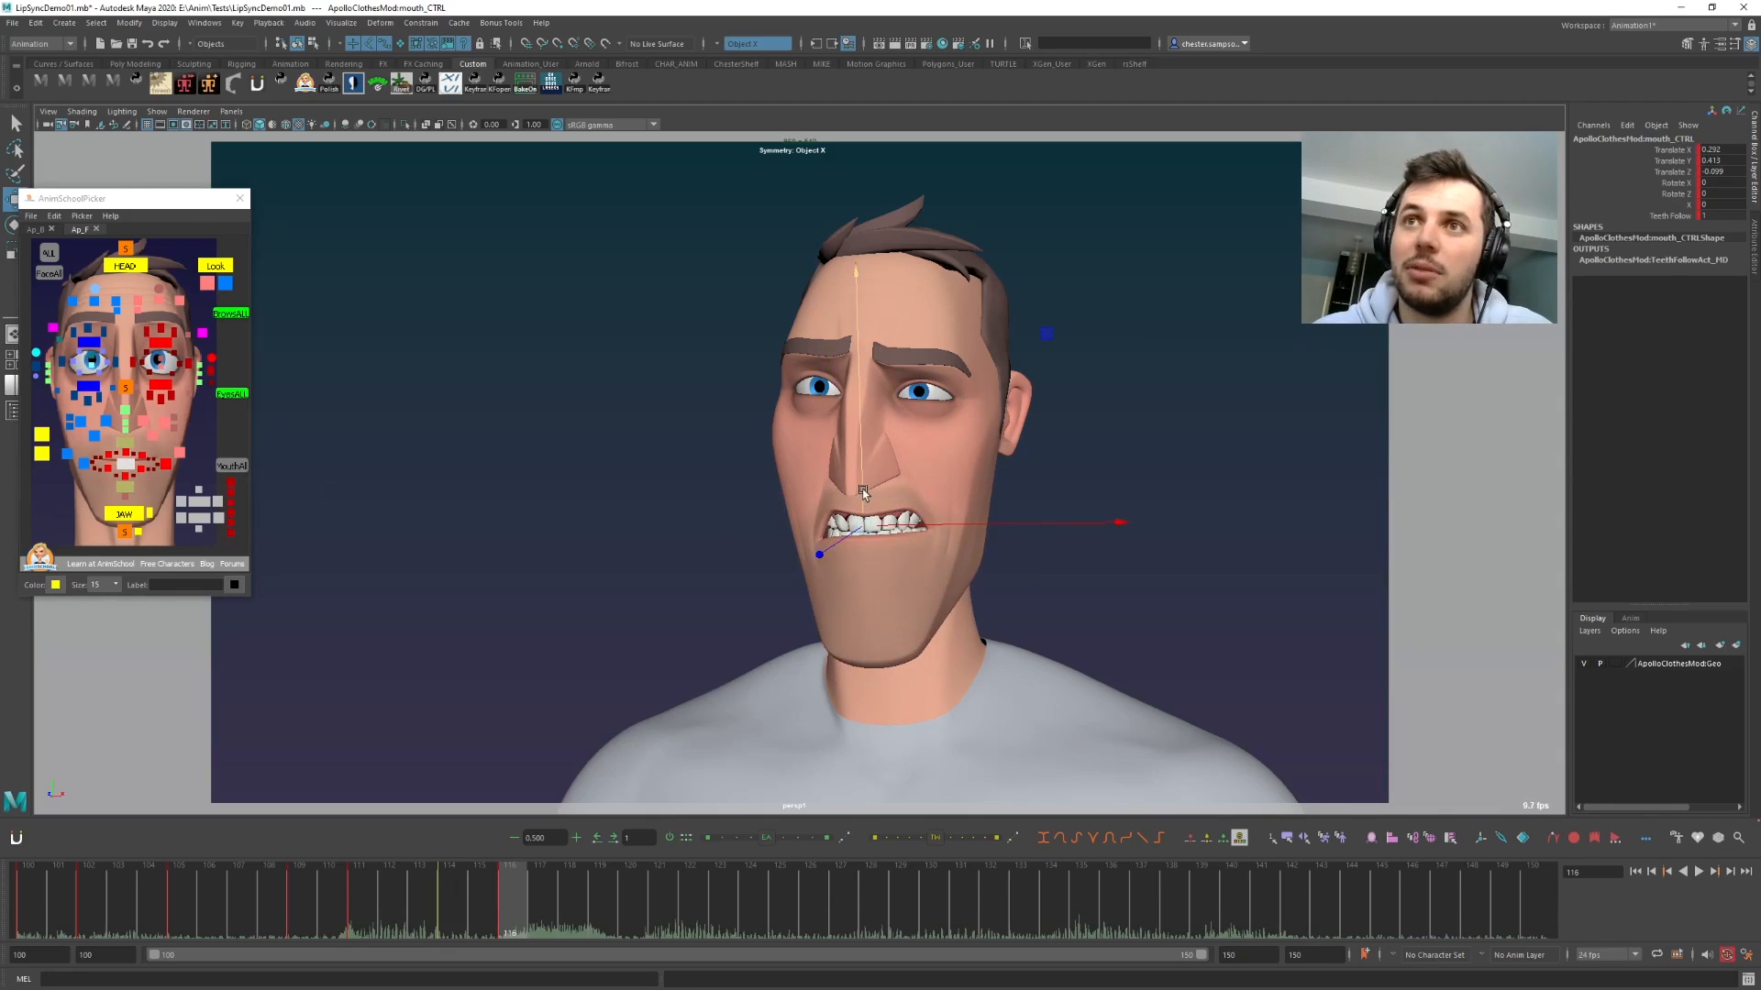
key(comma)
key(period)
key(comma)
key(comma)
key(alt+v)
click(73, 937)
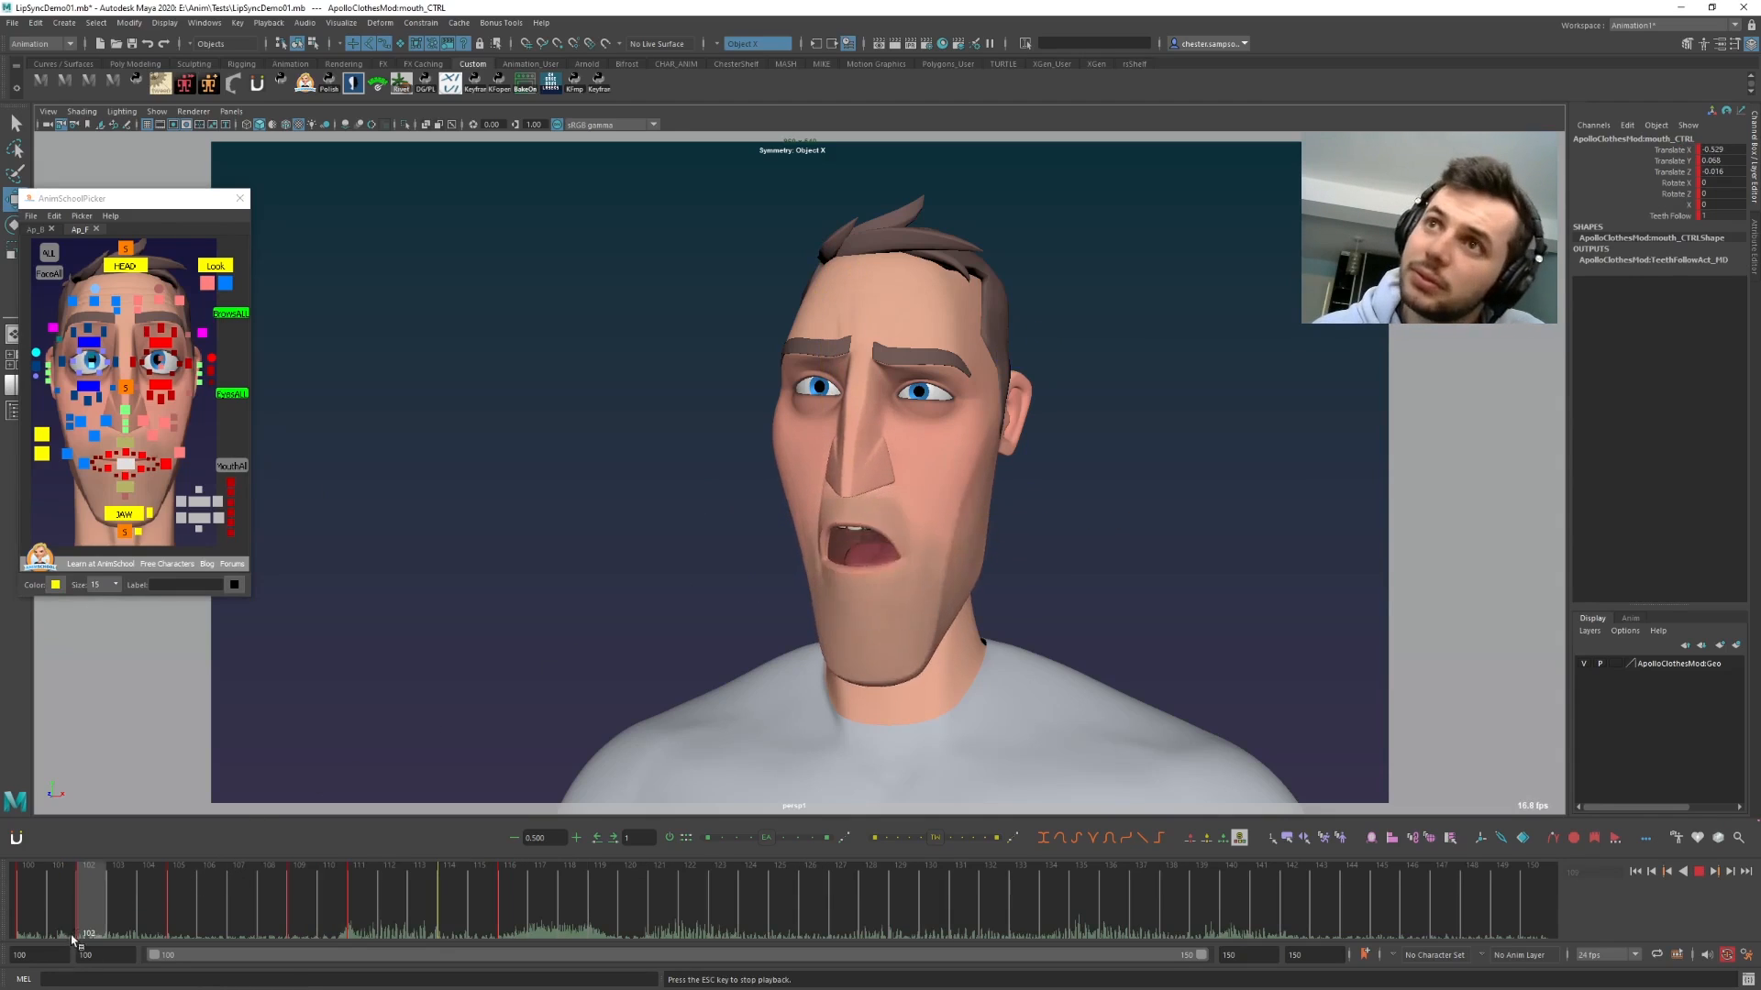
click(69, 934)
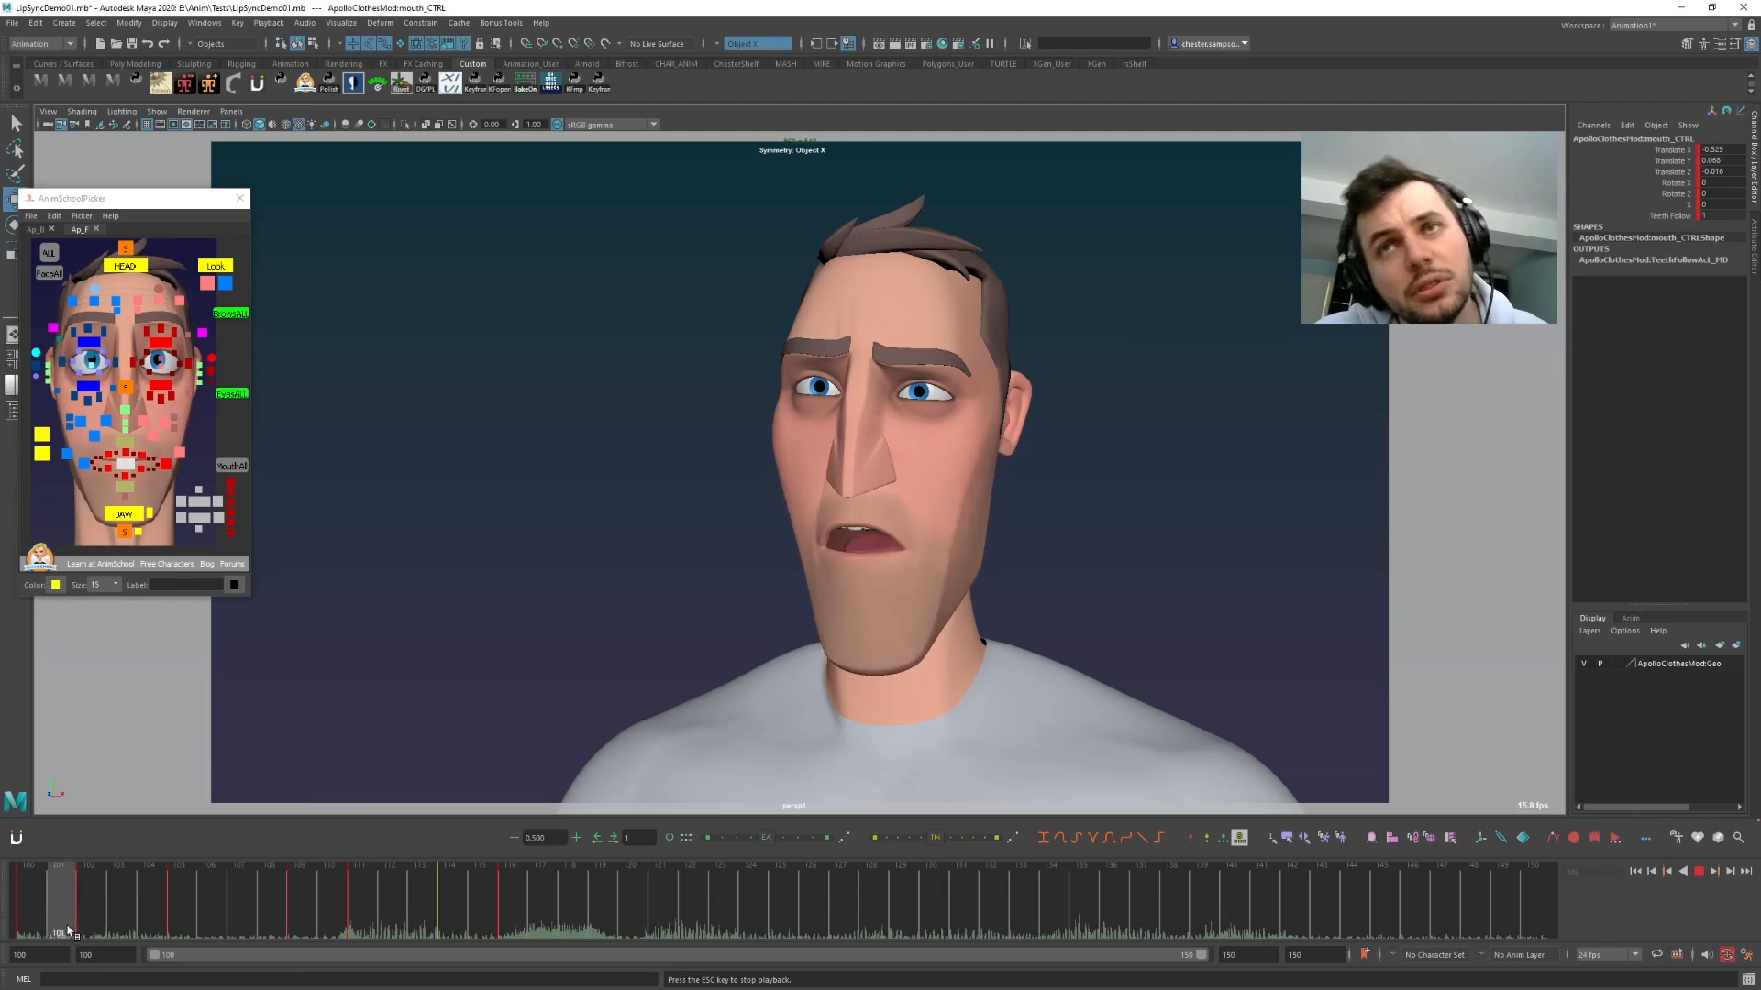
click(66, 934)
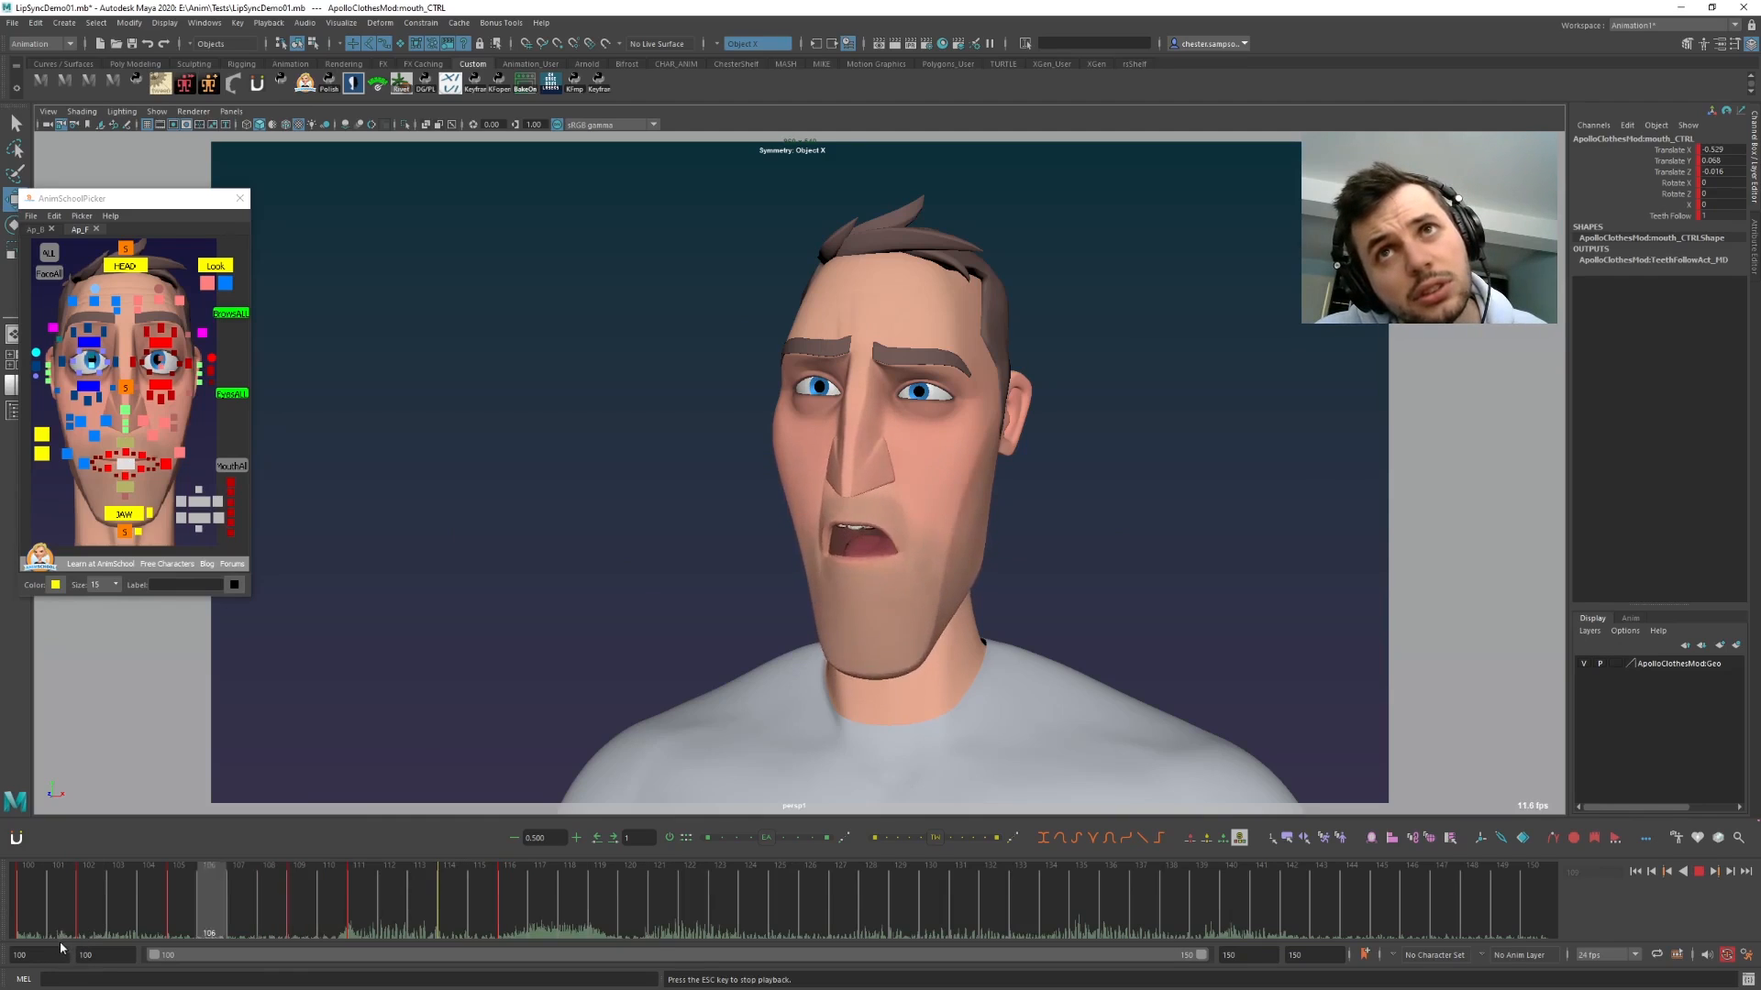
key(Escape)
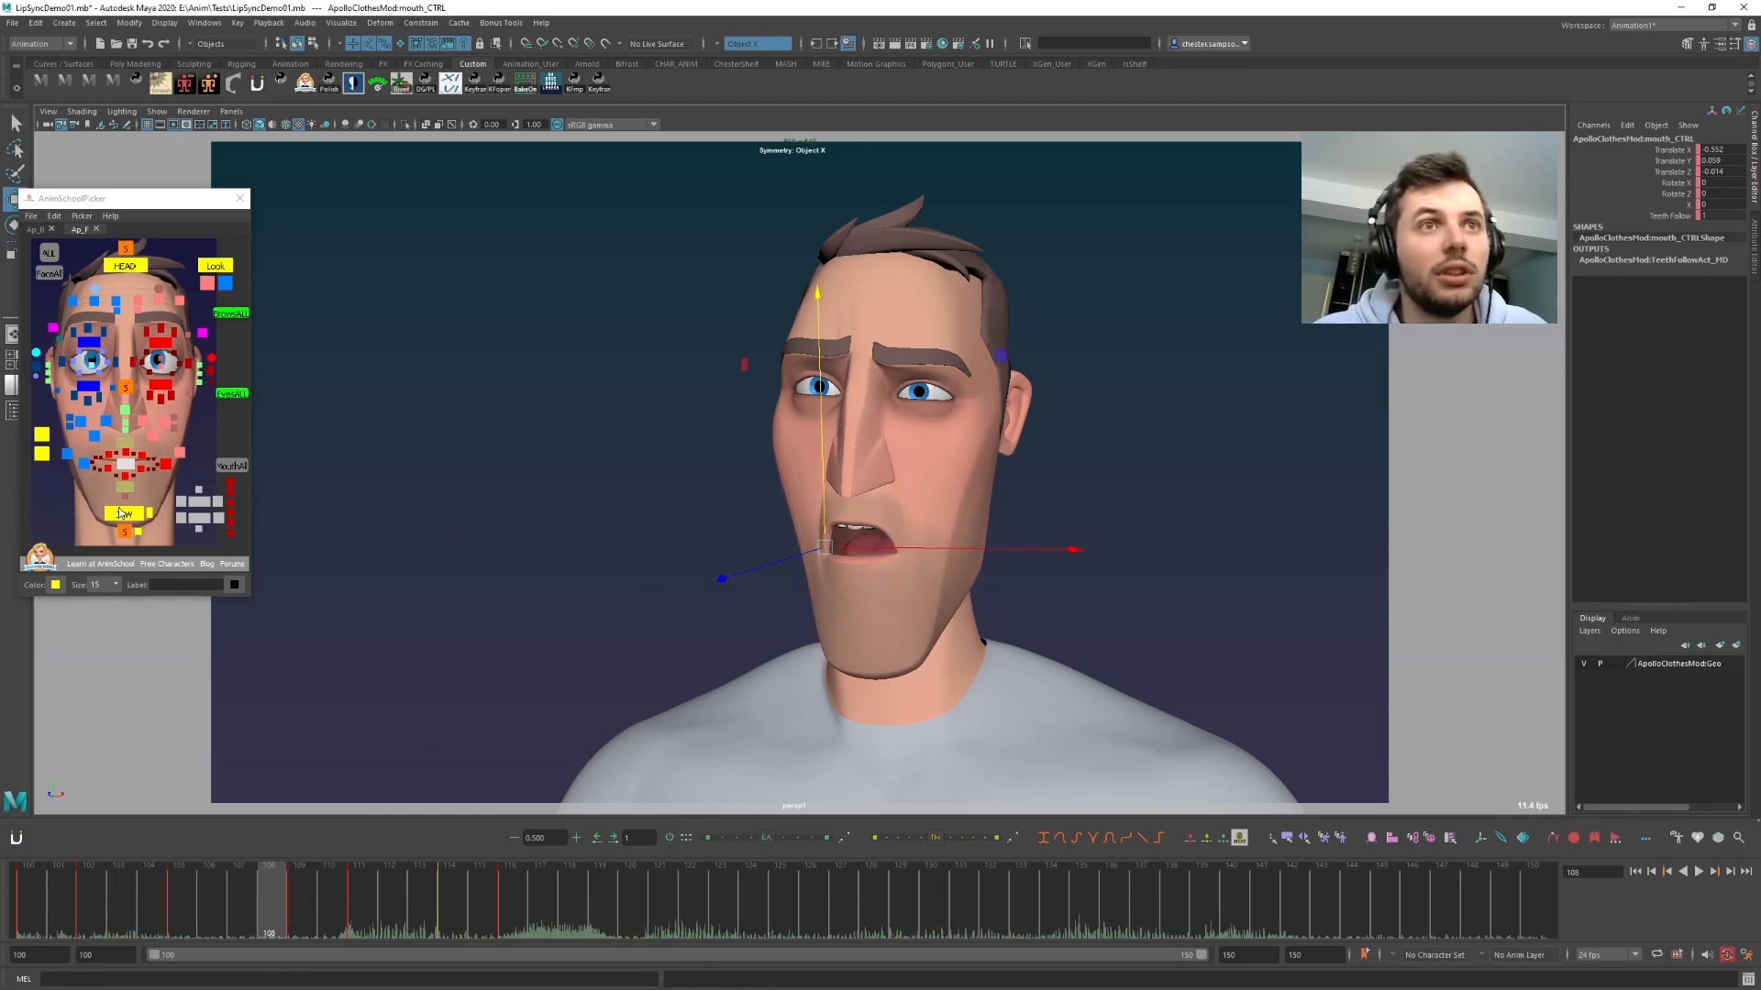
- Close the jaw slightly at frame 105 and compare it with the preceding keys
click(124, 513)
key(e)
key(comma)
key(comma)
key(period)
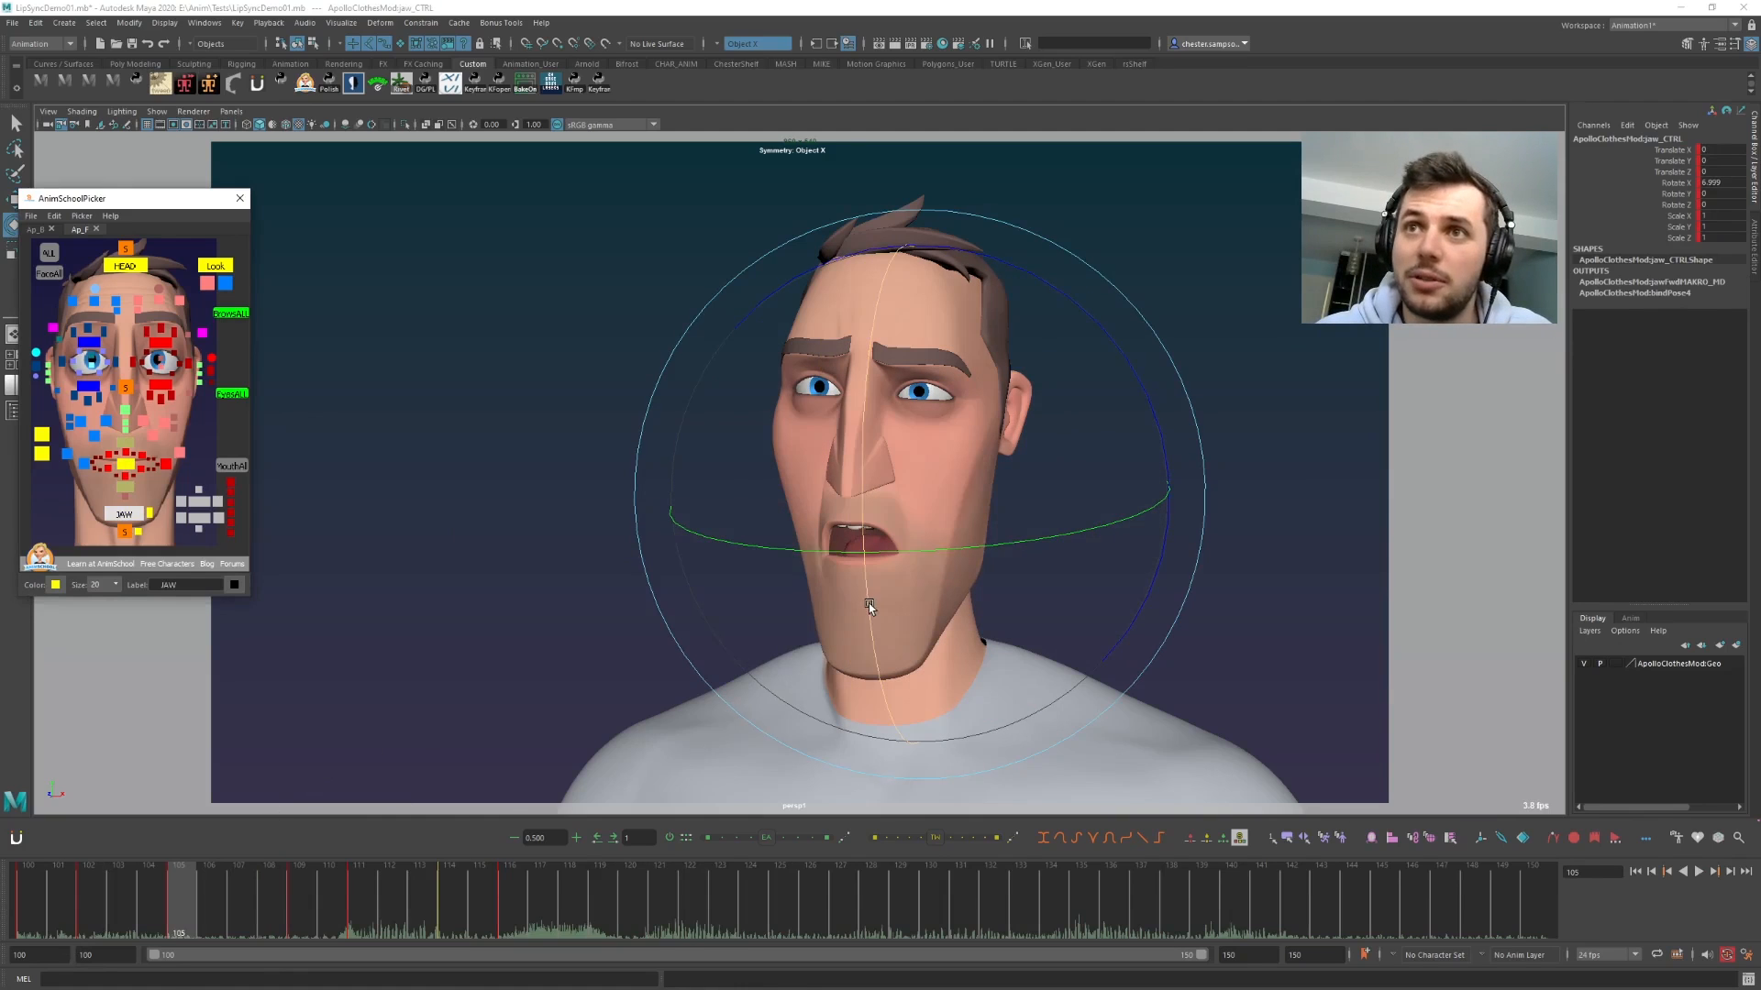
drag(869, 594, 868, 593)
key(comma)
key(comma)
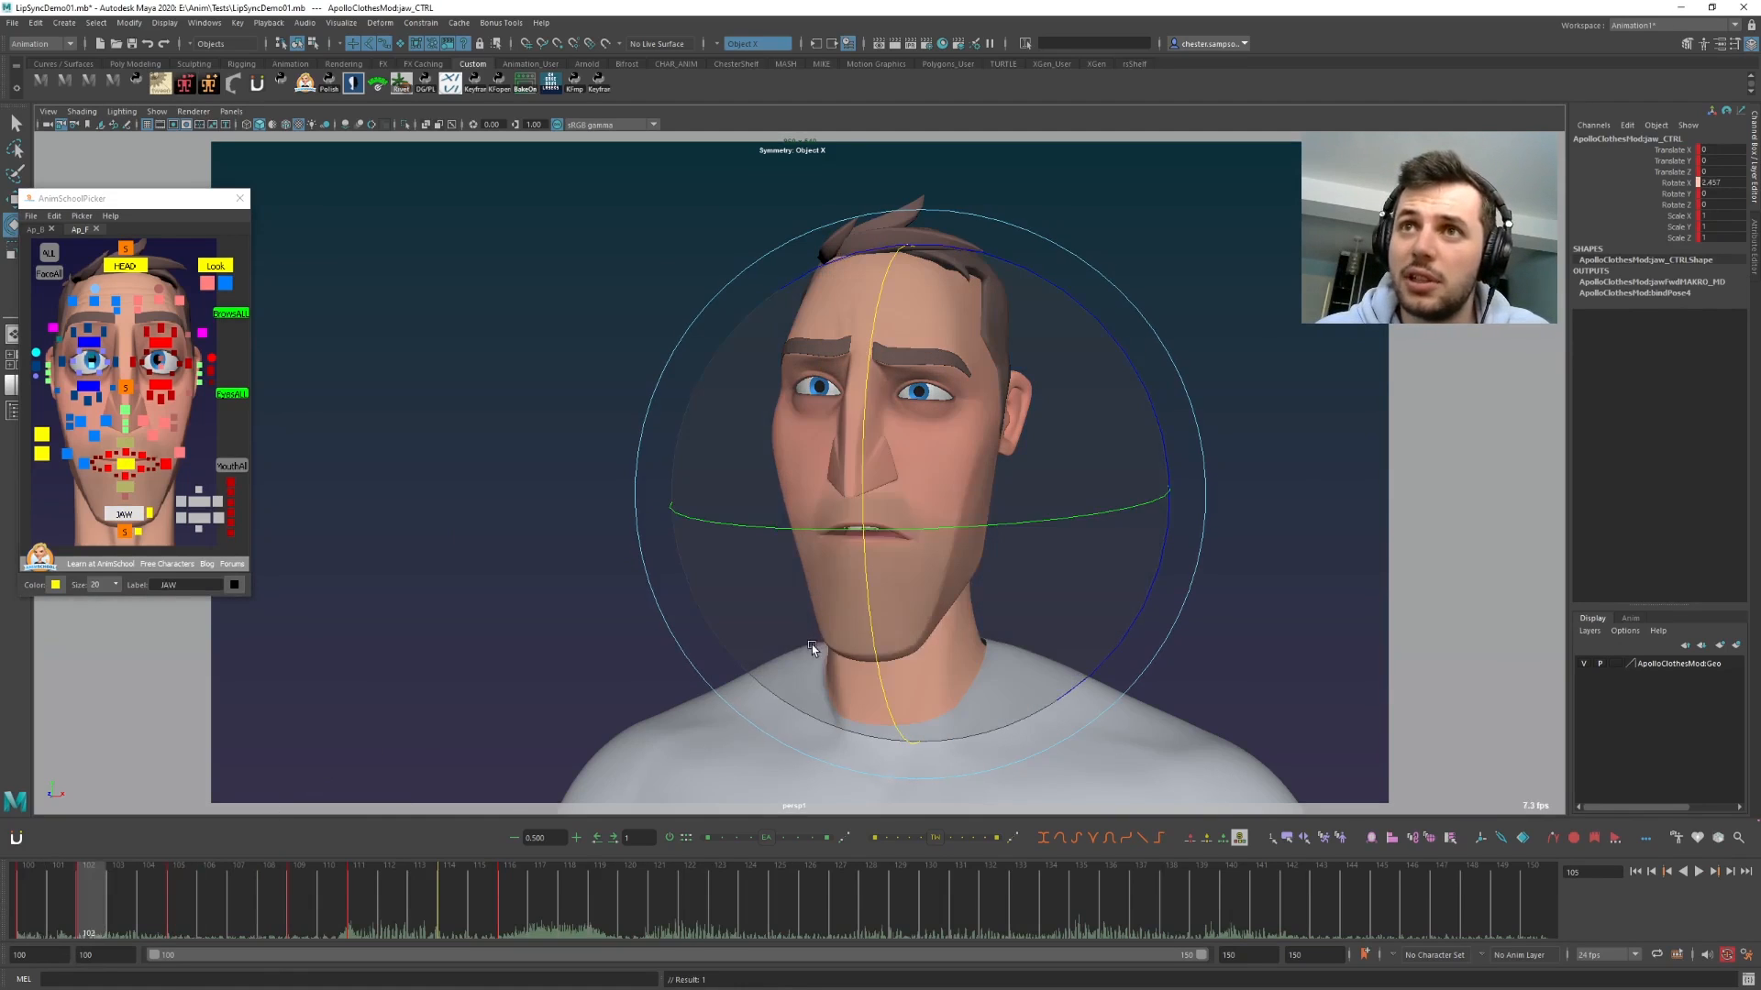
- Reduce the jaw's Rotate X at frame 109 for a smaller mouth opening, and play the lip-sync to check it
key(period)
key(period)
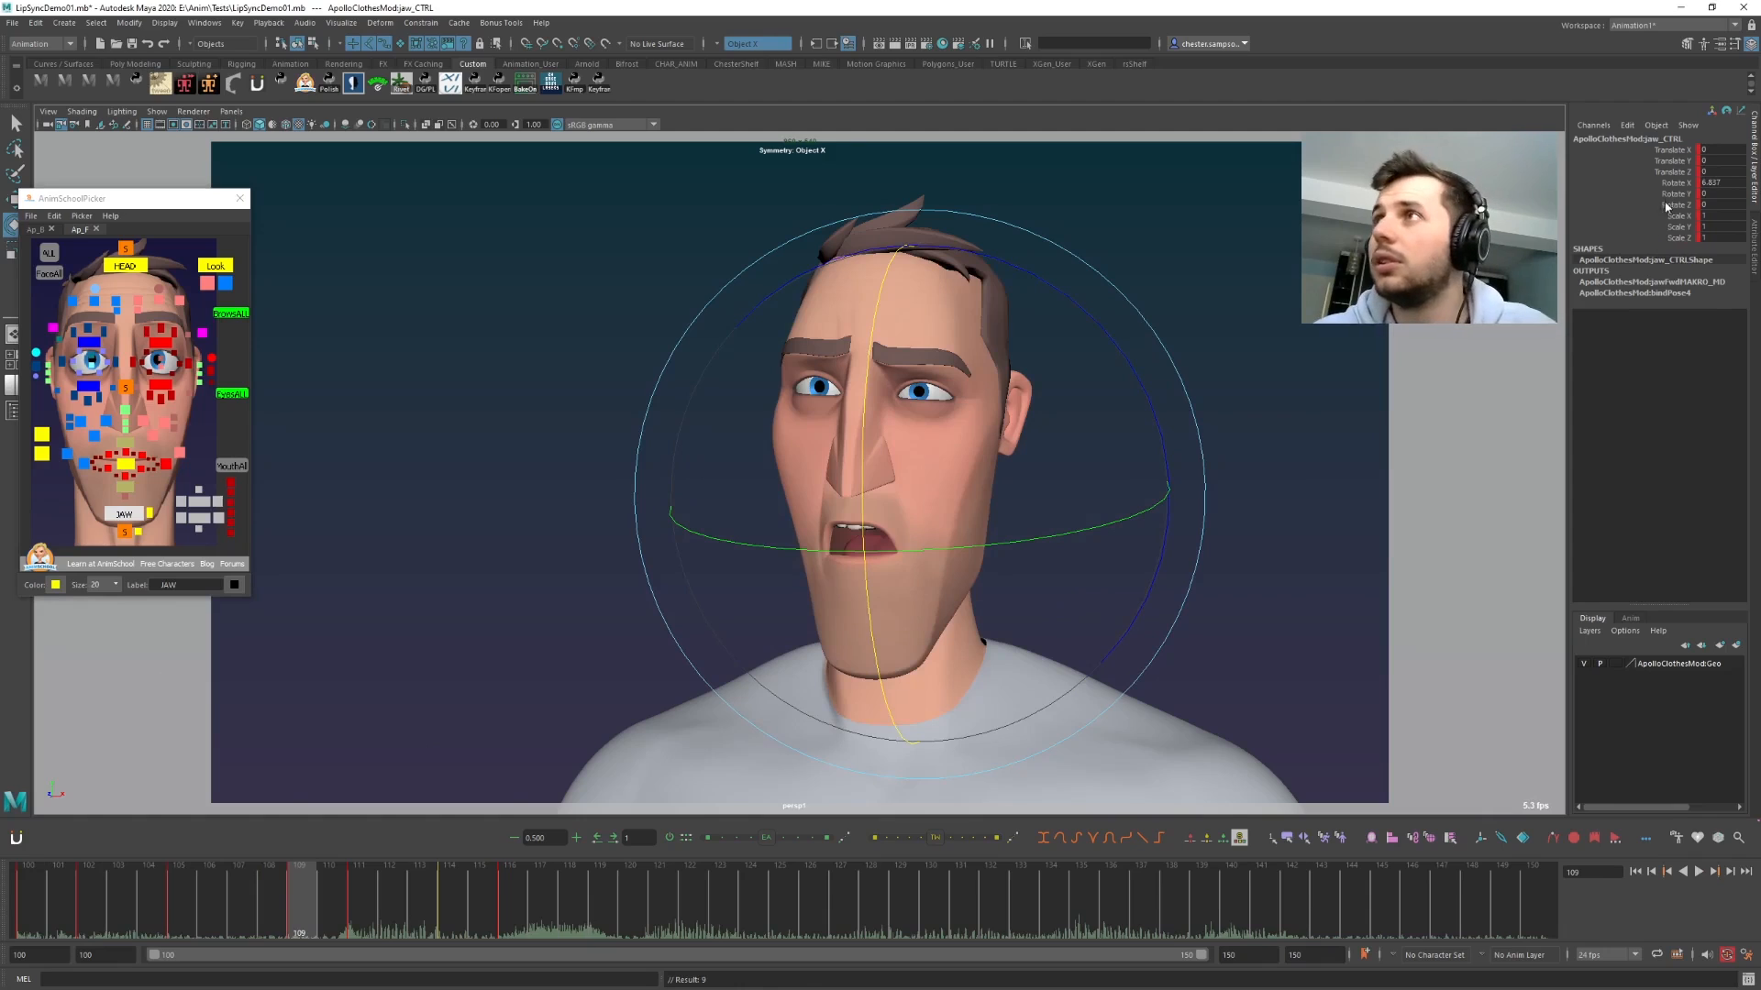
click(1671, 183)
middle_drag(880, 841, 866, 576)
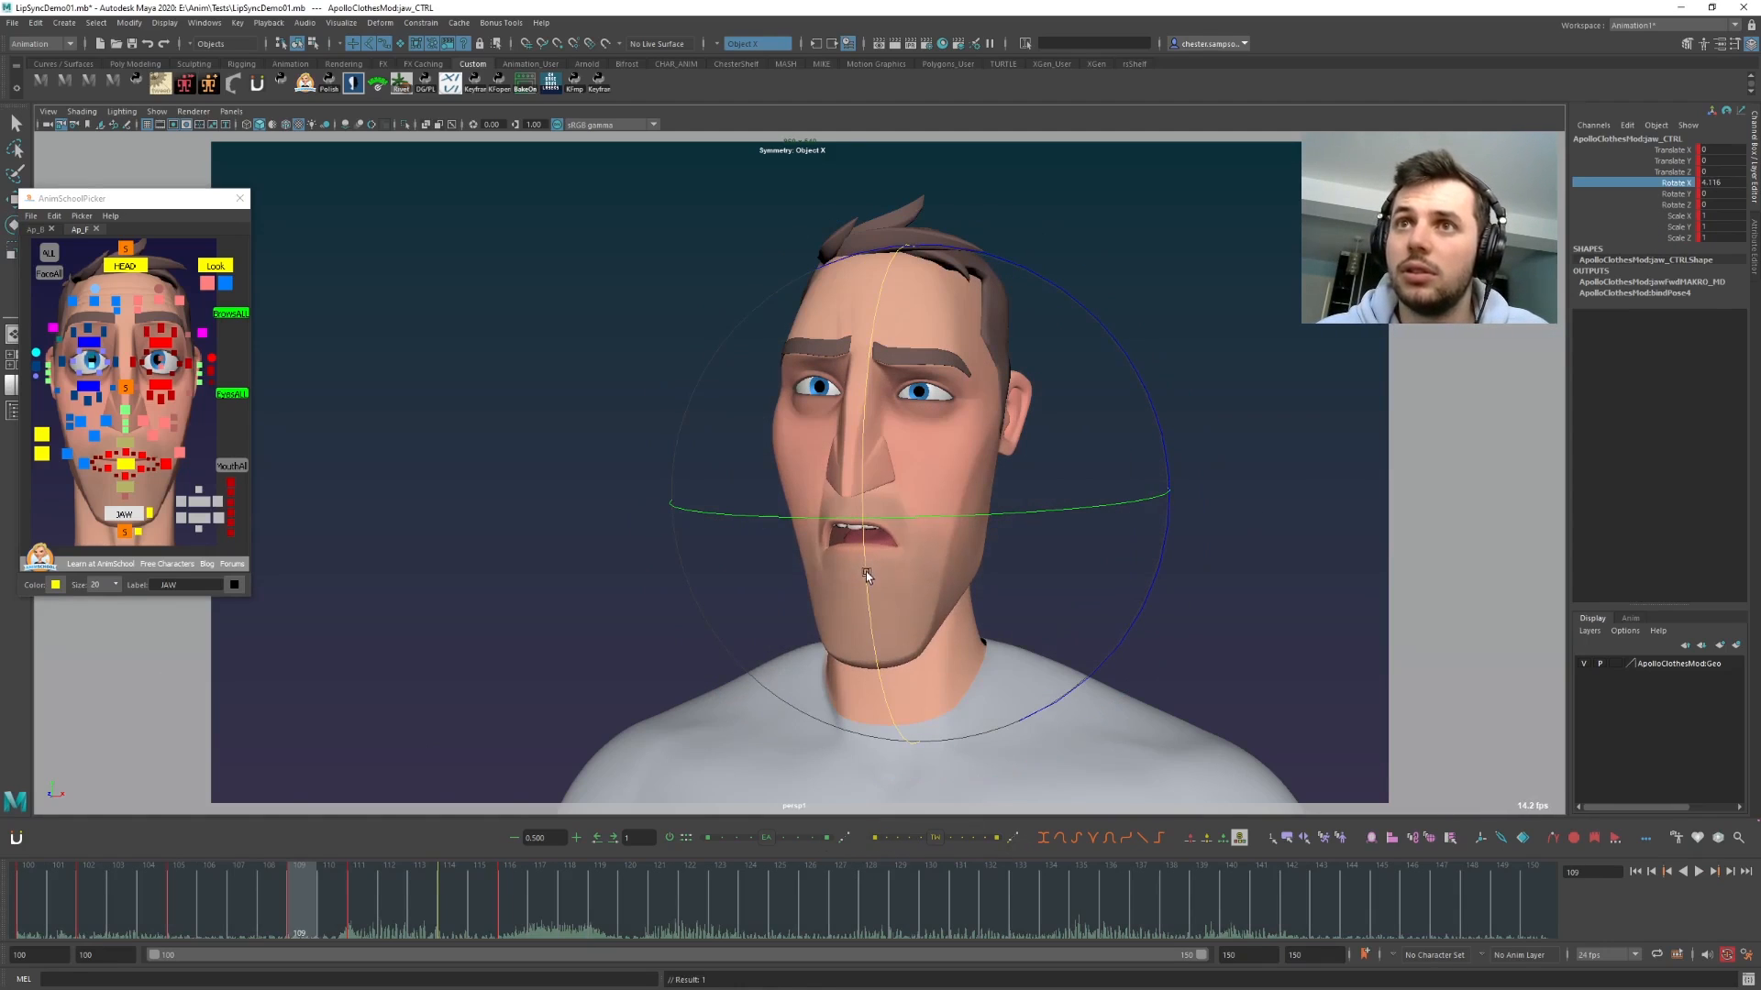
key(comma)
key(comma)
key(alt+v)
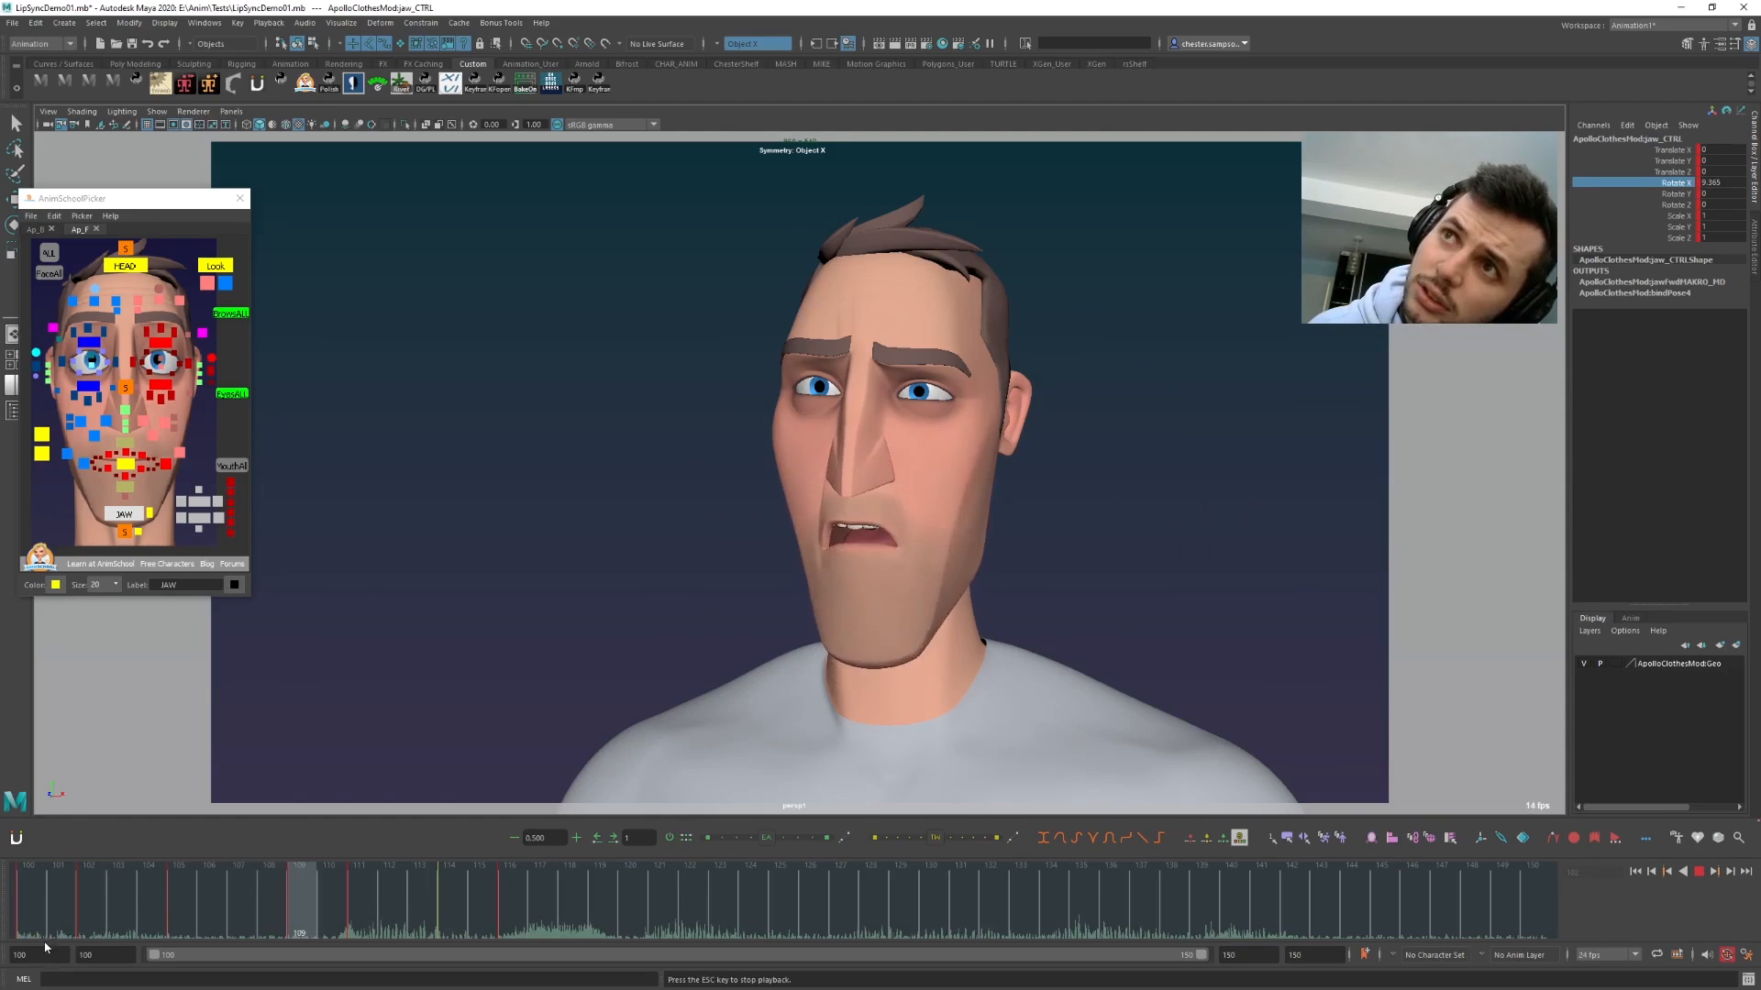
- Raise the lower teeth at frame 113 to about 0.13 in Translate Y, comparing with the adjacent poses
mouse_move(257, 891)
mouse_down()
mouse_move(473, 891)
mouse_move(213, 894)
mouse_move(405, 904)
mouse_move(466, 884)
mouse_move(421, 909)
mouse_up()
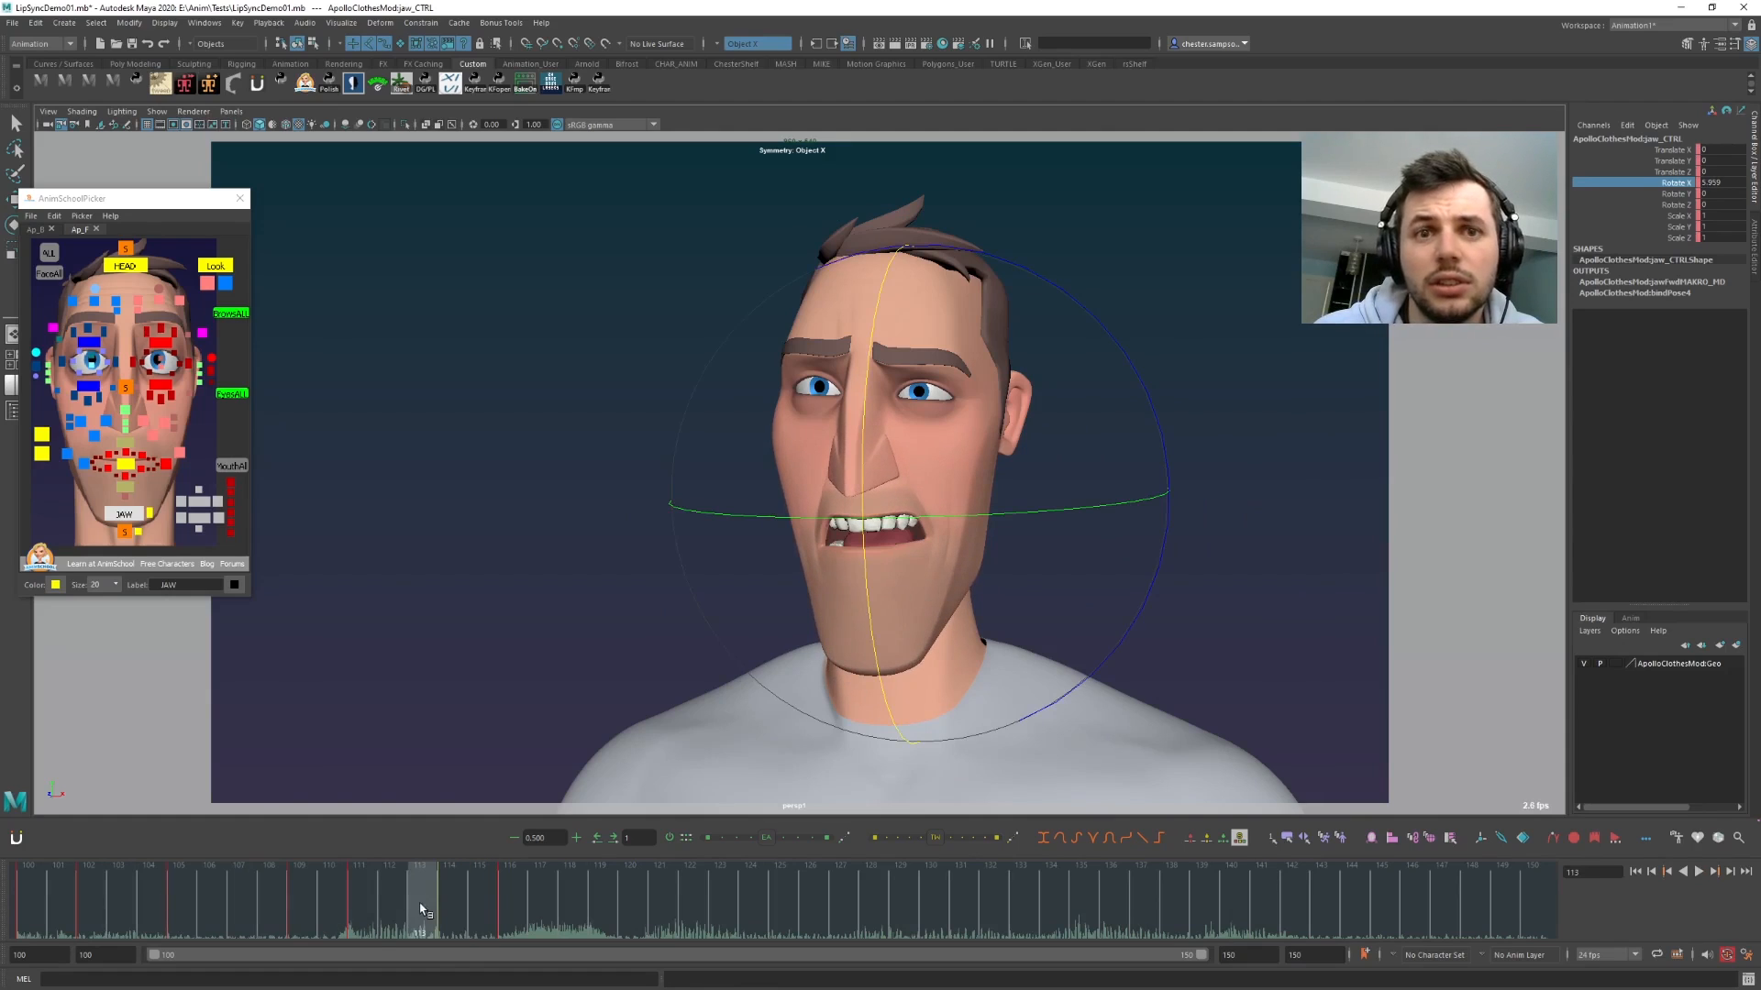
click(196, 520)
key(comma)
key(period)
key(comma)
key(period)
key(comma)
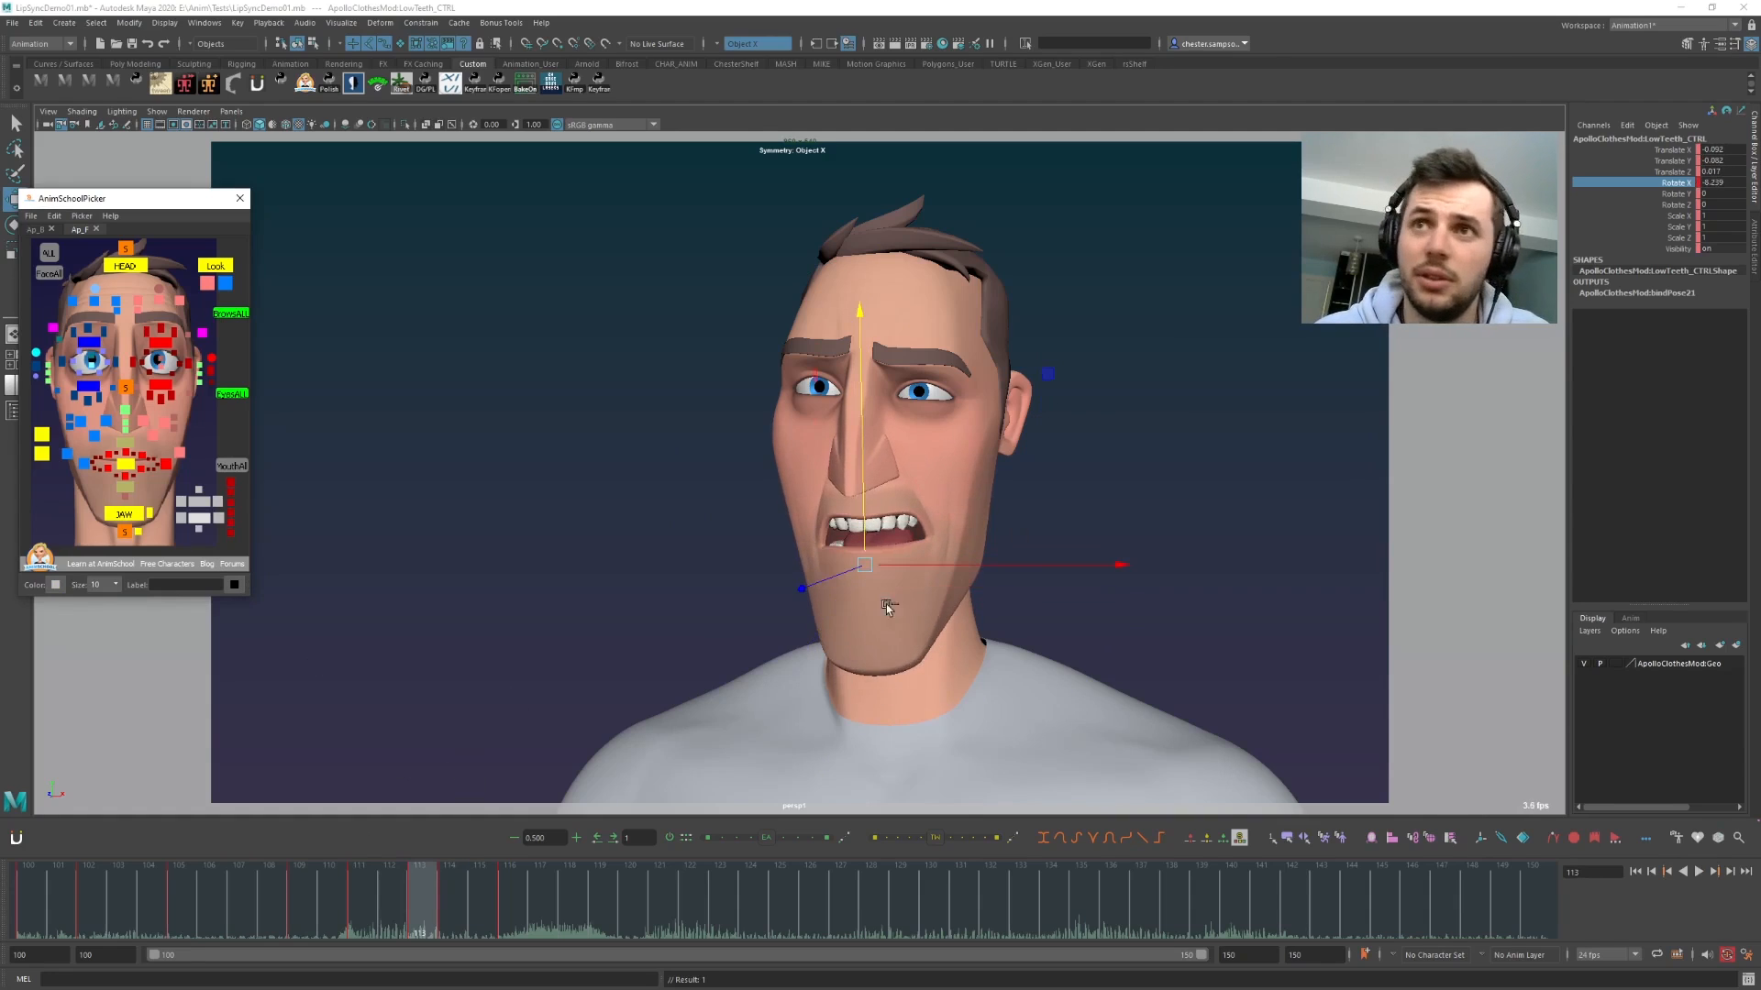
middle_drag(872, 523, 862, 513)
key(comma)
key(period)
key(period)
key(comma)
- Tilt the lower teeth at frame 113 to about 1.2 in Rotate Z and check the preceding pose
key(e)
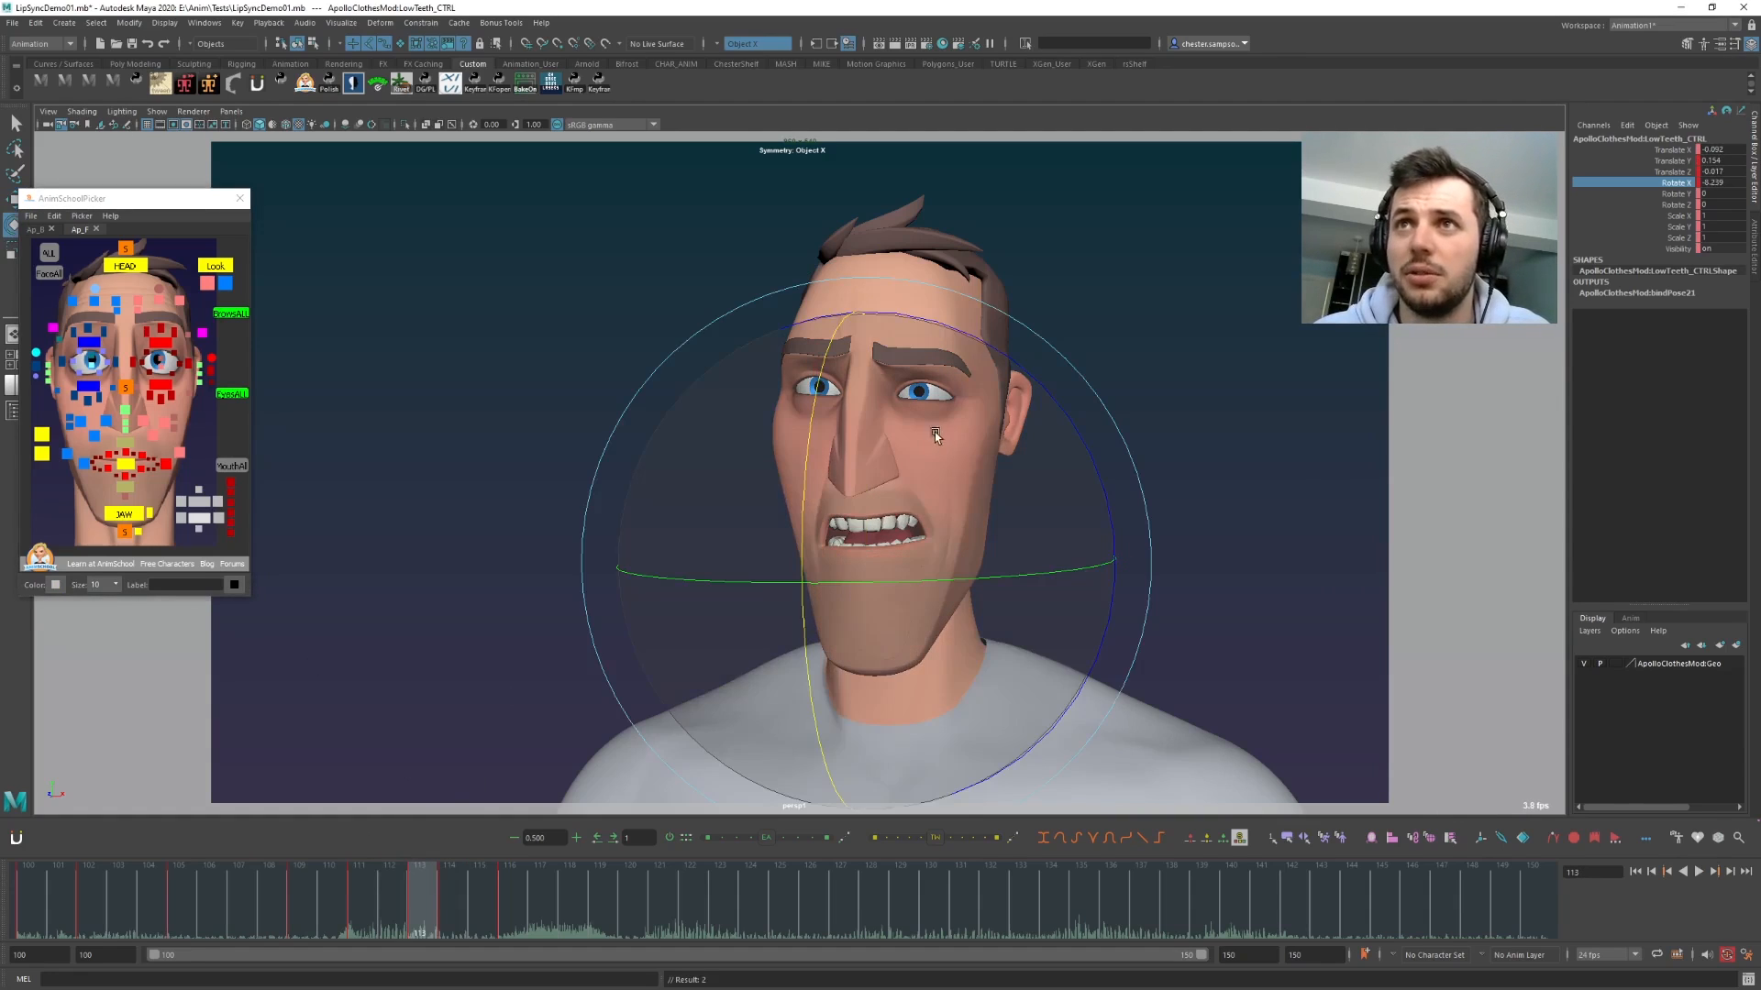
key(comma)
key(comma)
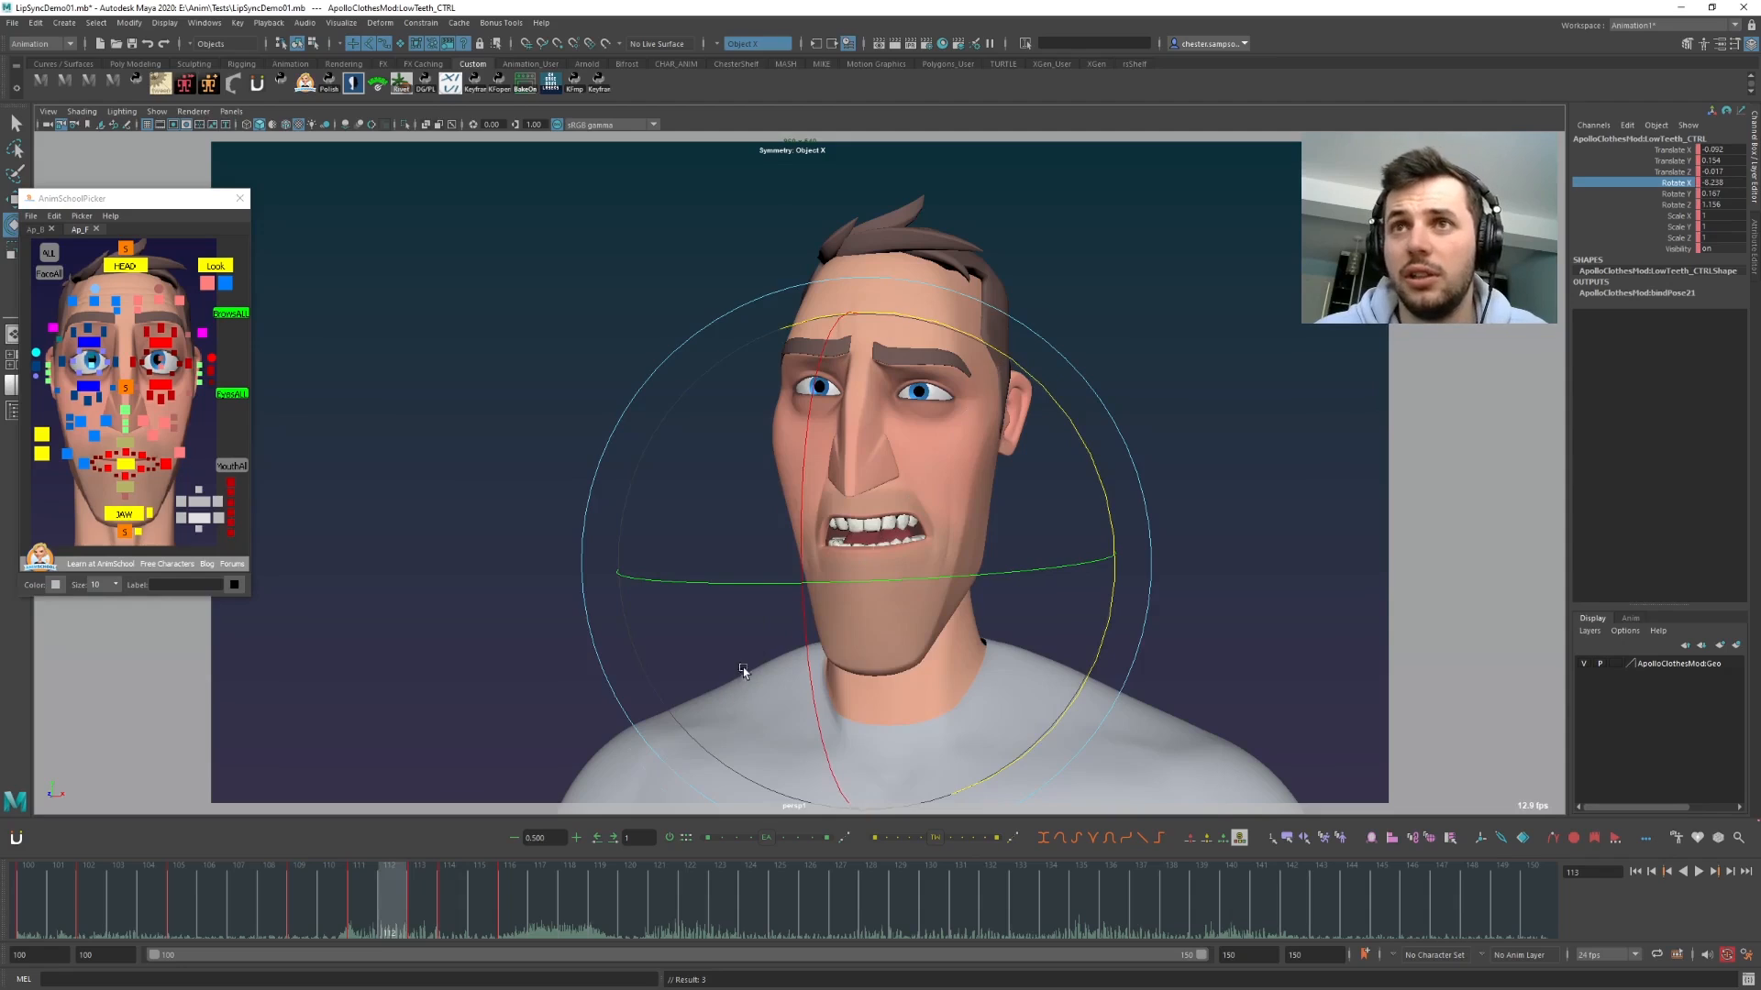
- Tilt the lower teeth in Rotate X at frame 112 and raise them into view behind the lower lip
key(period)
key(w)
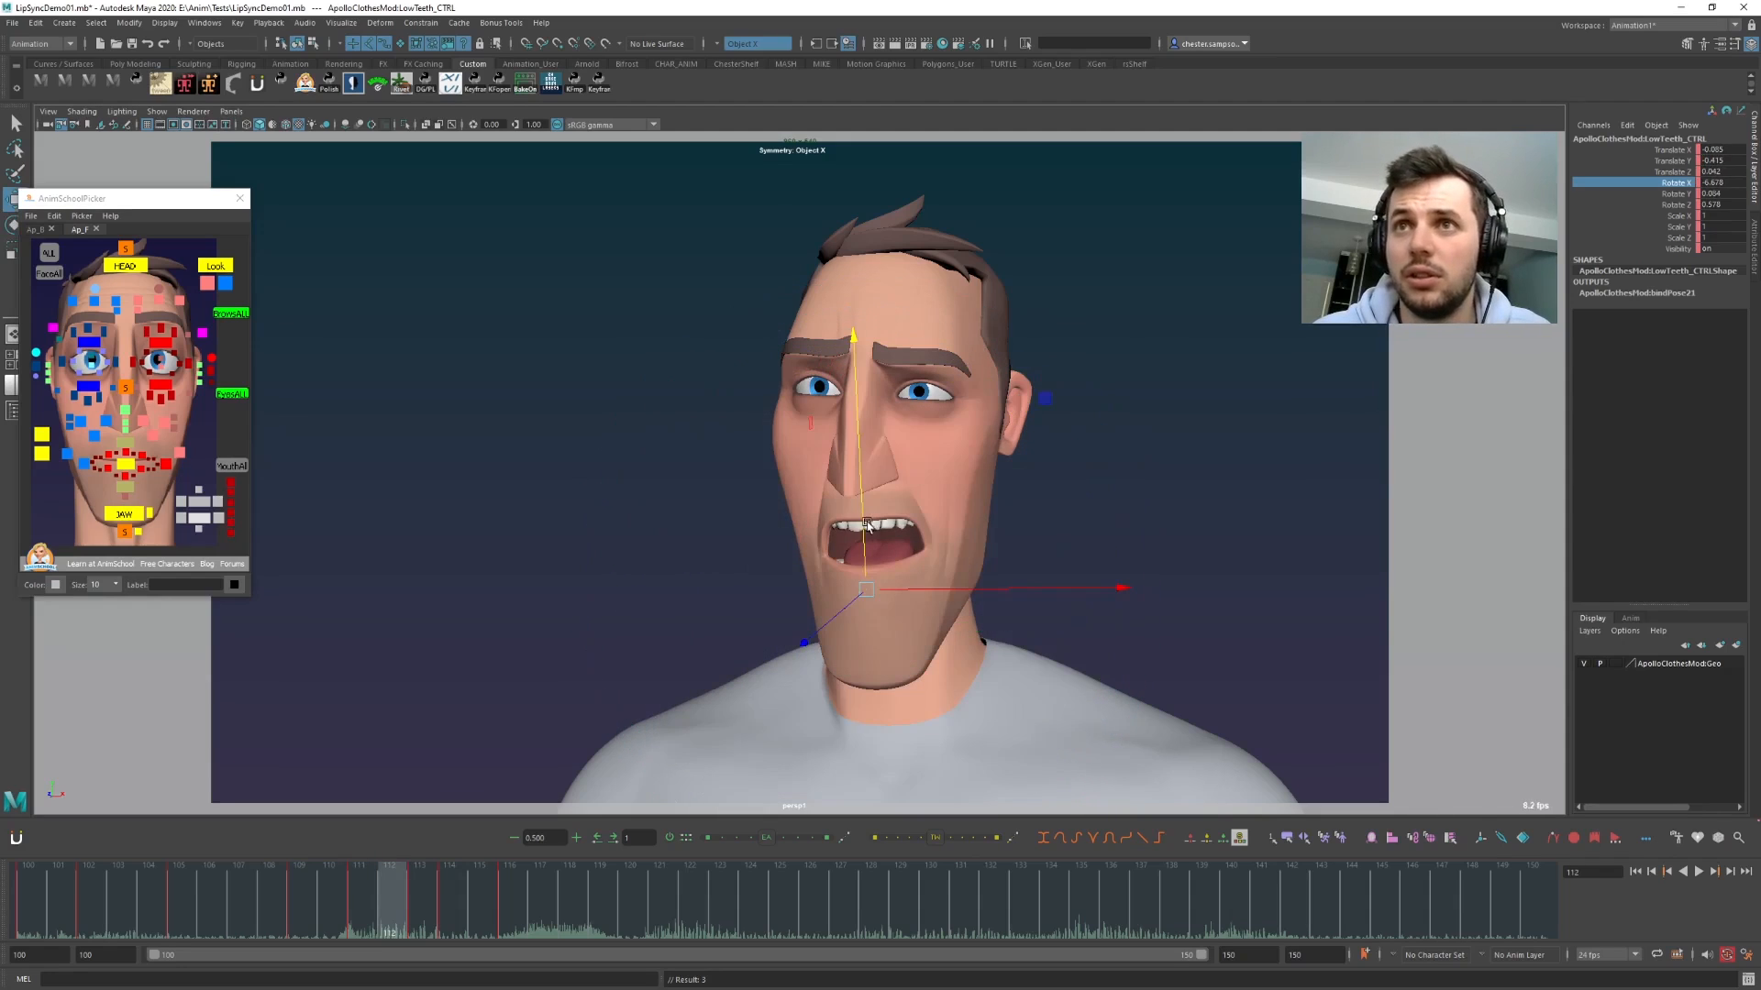
key(e)
drag(807, 606, 906, 636)
key(w)
middle_drag(906, 635, 910, 631)
key(comma)
key(period)
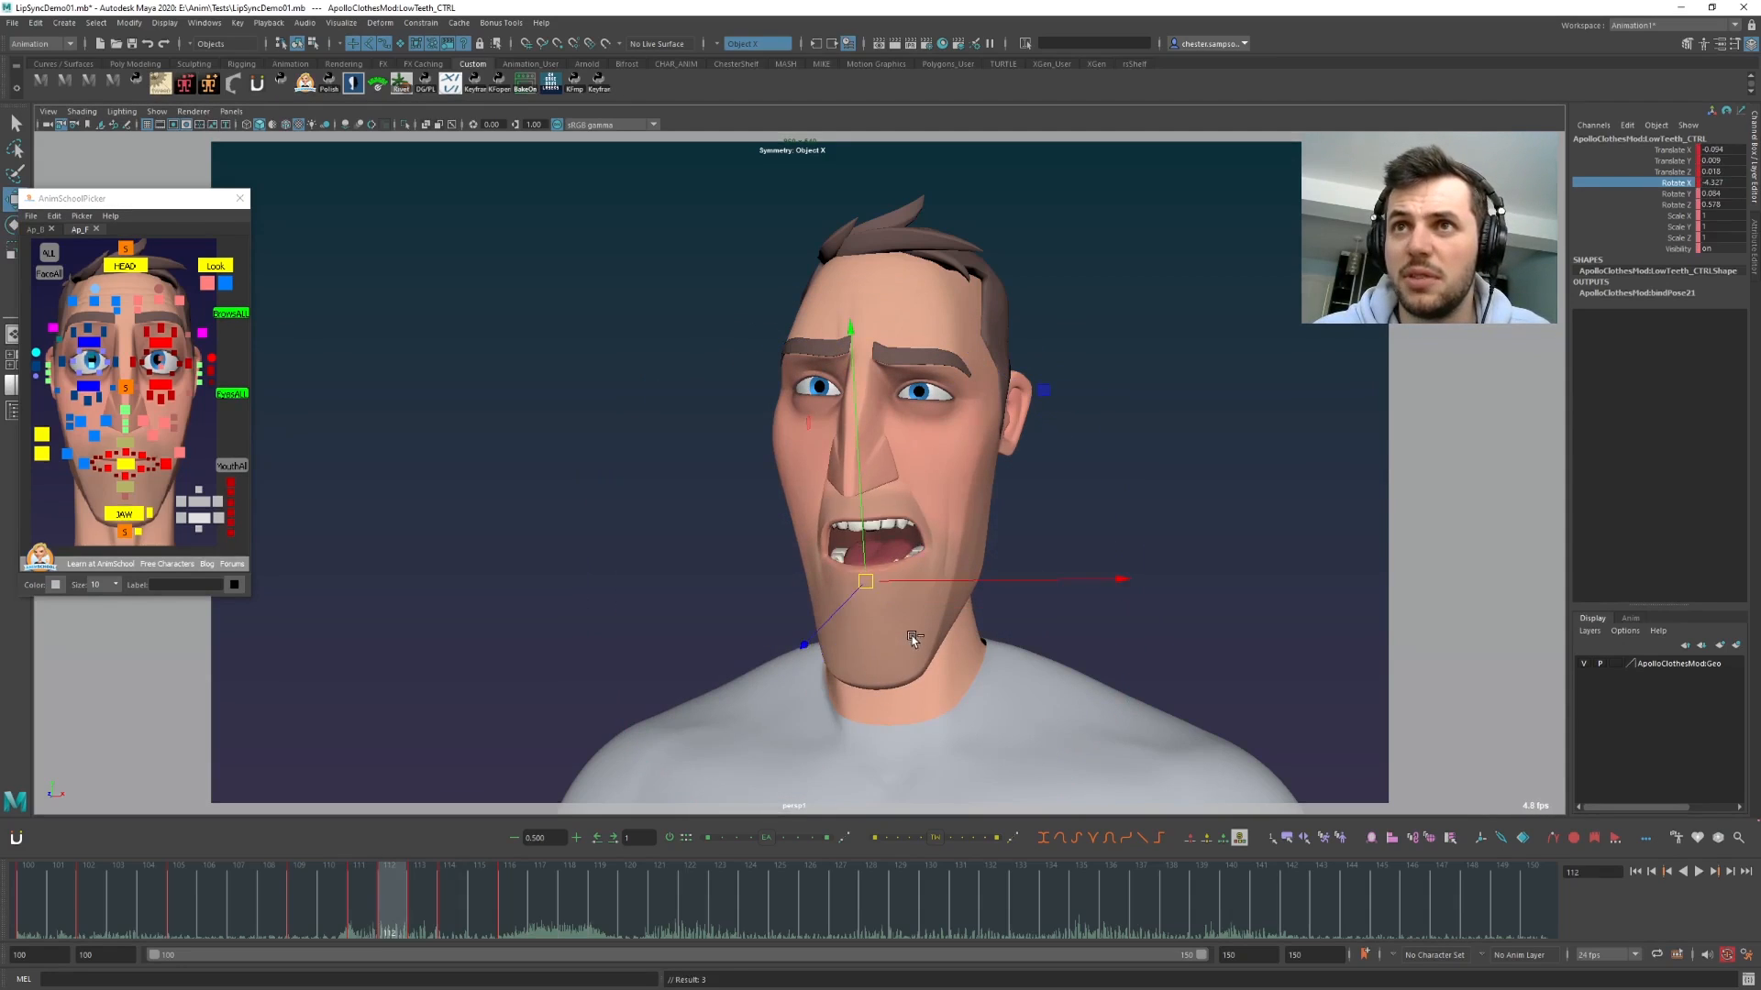
- Step back and forth frame by frame around frame 112 to examine how the lower teeth move
key(alt+period)
key(alt+period)
key(alt+comma)
key(alt+comma)
key(alt+comma)
key(alt+comma)
key(alt+period)
key(alt+period)
key(alt+comma)
key(alt+comma)
key(alt+comma)
- Nudge the left outer upper lip at frame 113, comparing it frame by frame with the poses at 112 and 114
click(154, 471)
key(alt+period)
key(alt+period)
key(alt+period)
key(alt+period)
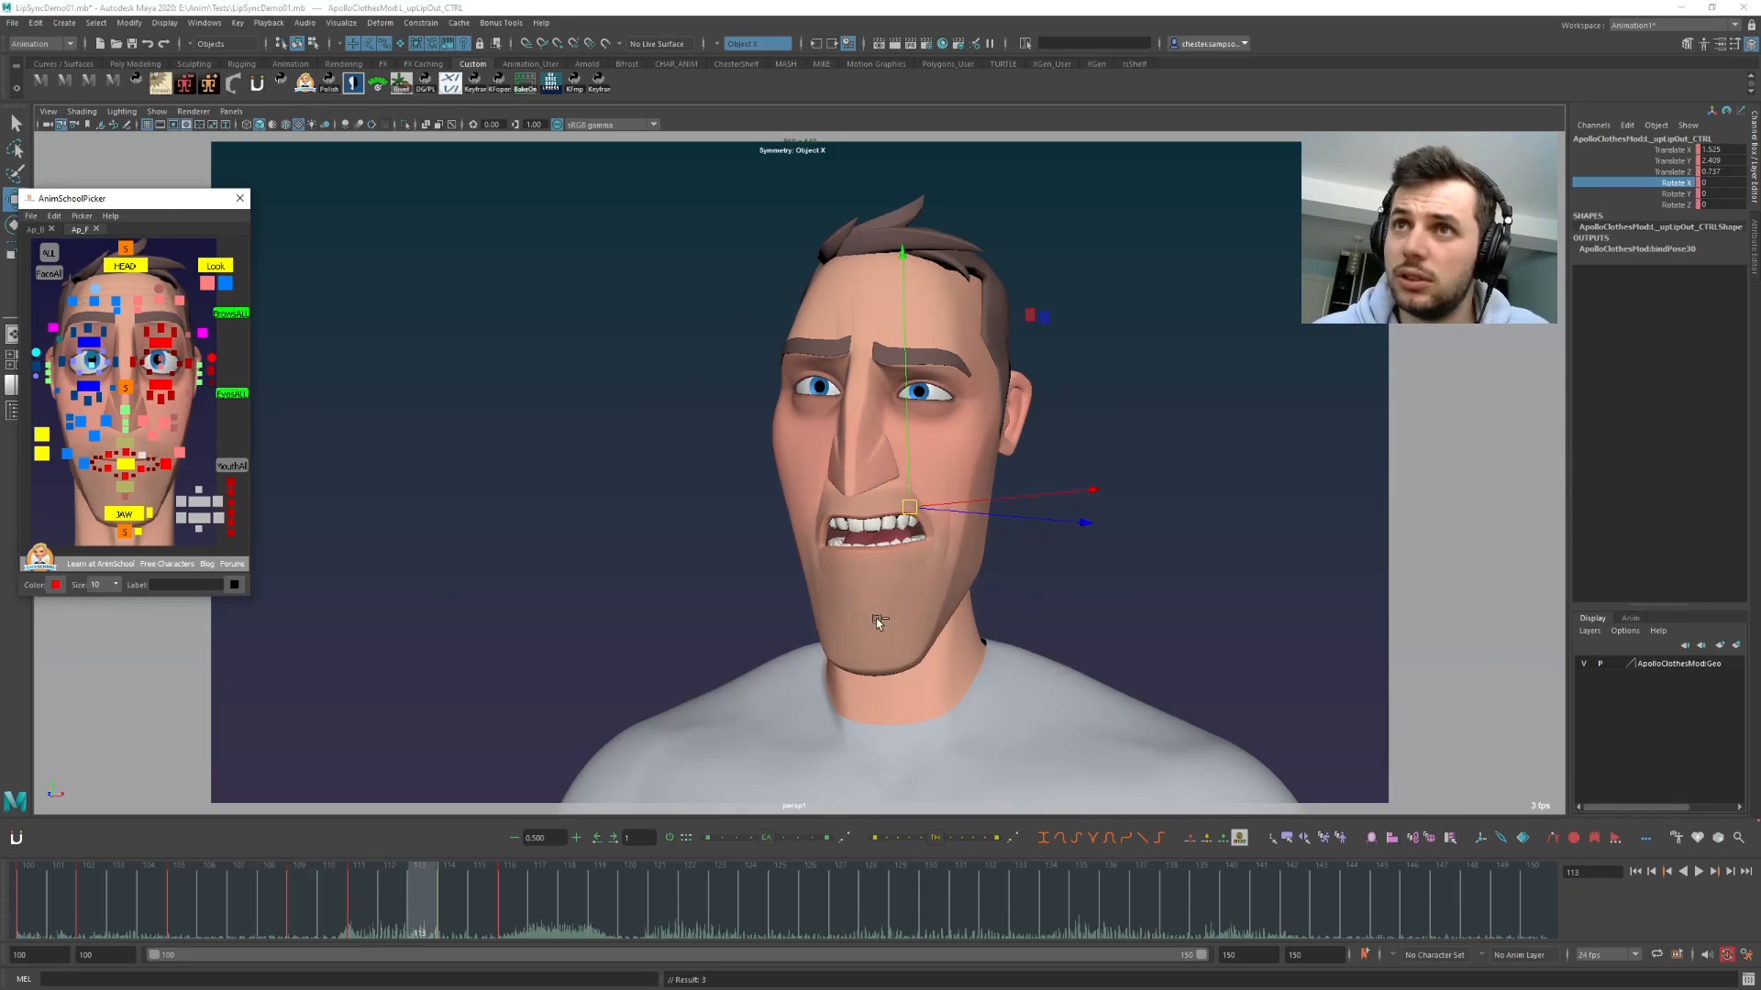
key(alt+period)
key(alt+comma)
middle_drag(883, 619, 886, 617)
key(alt+comma)
key(alt+period)
key(alt+period)
key(alt+comma)
key(alt+period)
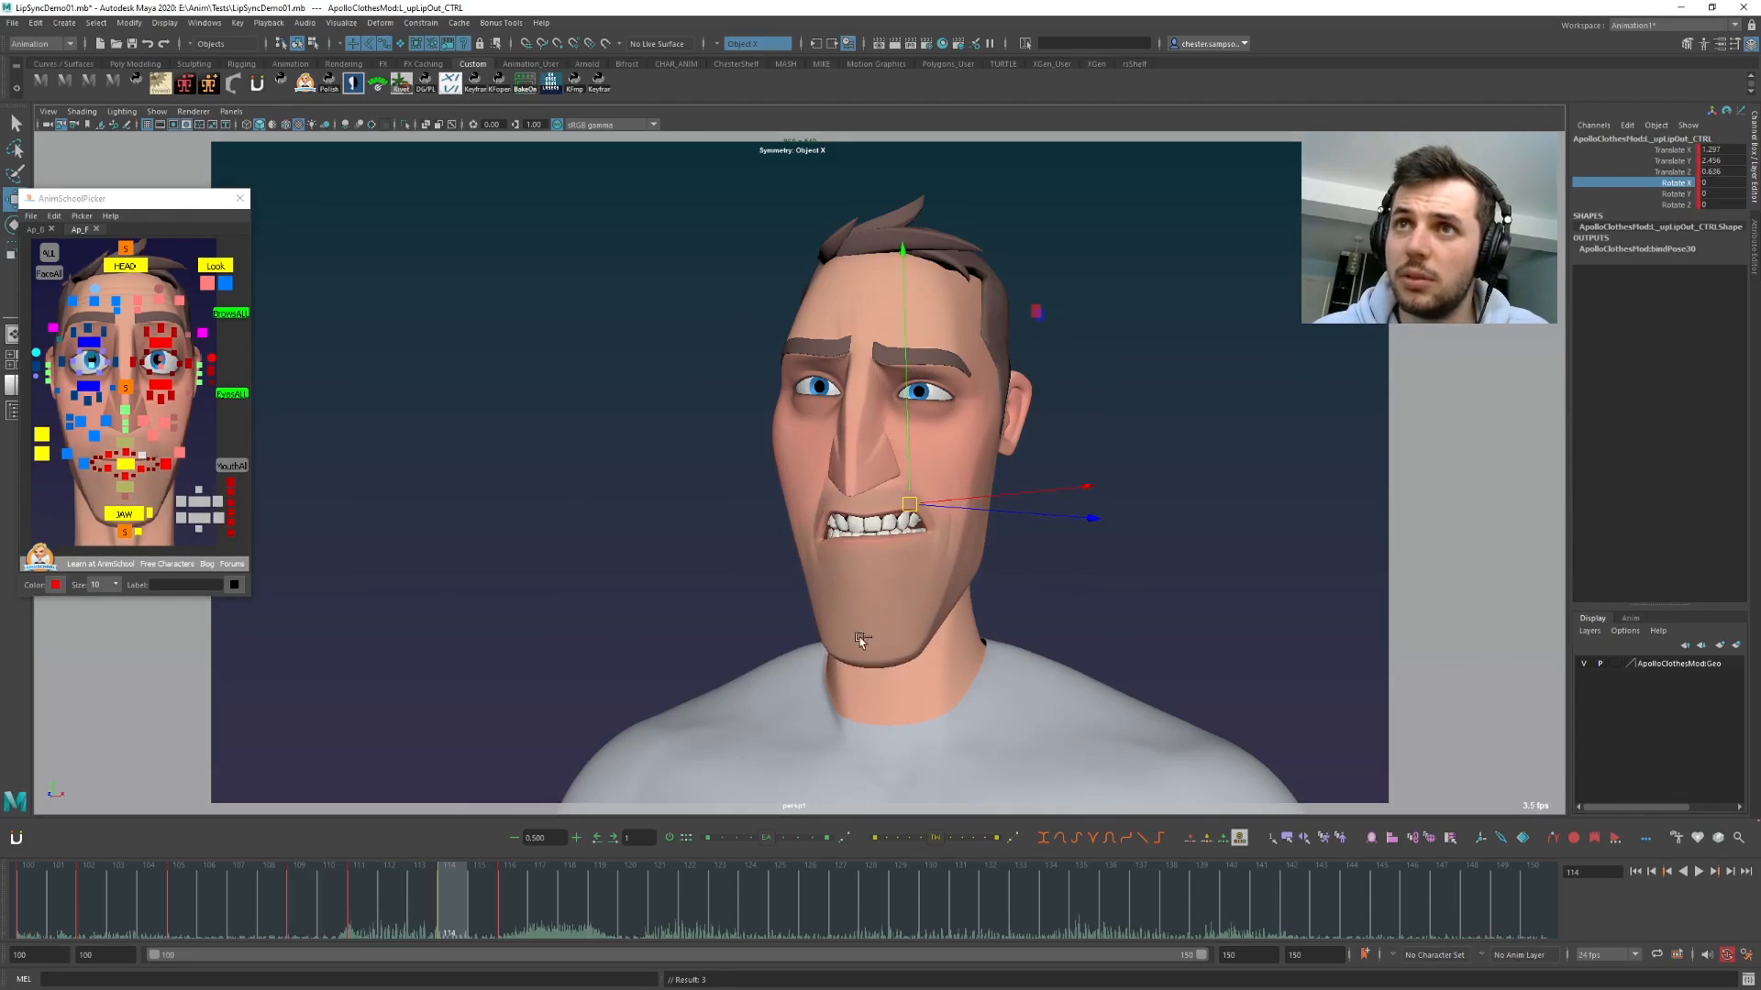
- Play the lip sync repeatedly from around frame 101 and scrub across frames 112 to 114 to review the mouth motion
key(alt+comma)
key(alt+comma)
key(alt+comma)
key(alt+comma)
key(alt+v)
click(67, 909)
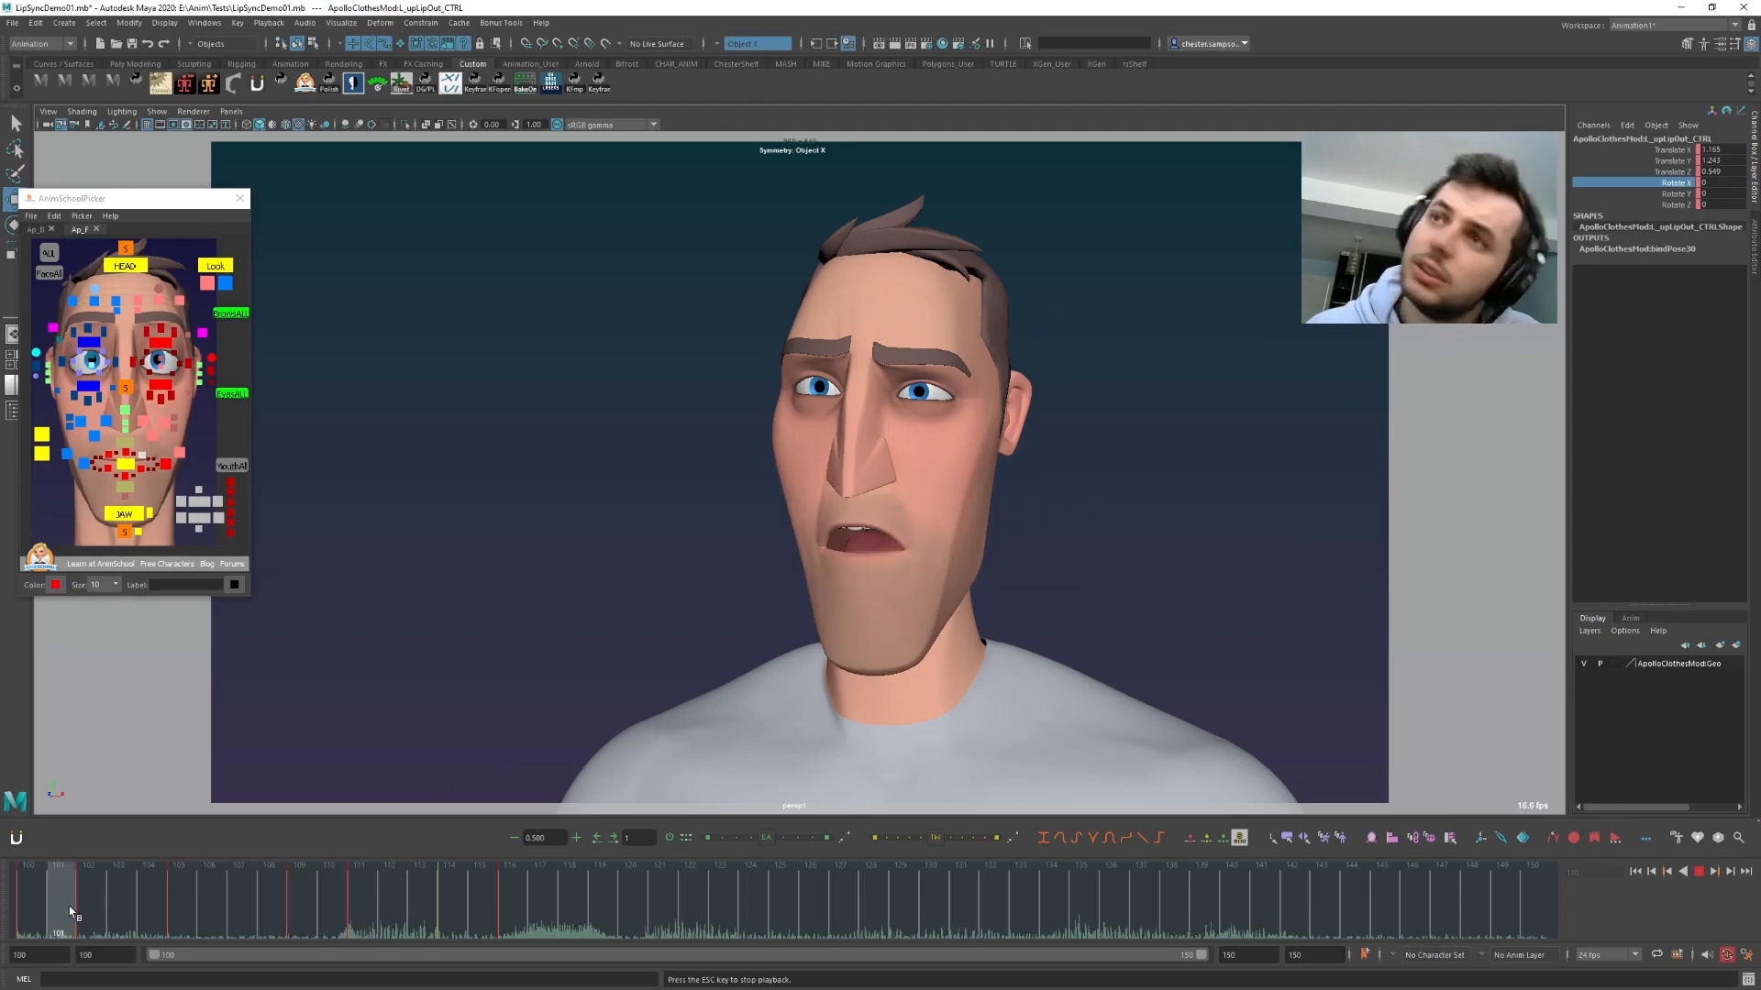
click(57, 909)
click(66, 910)
click(59, 917)
click(61, 917)
click(49, 900)
key(alt+v)
drag(370, 897, 436, 908)
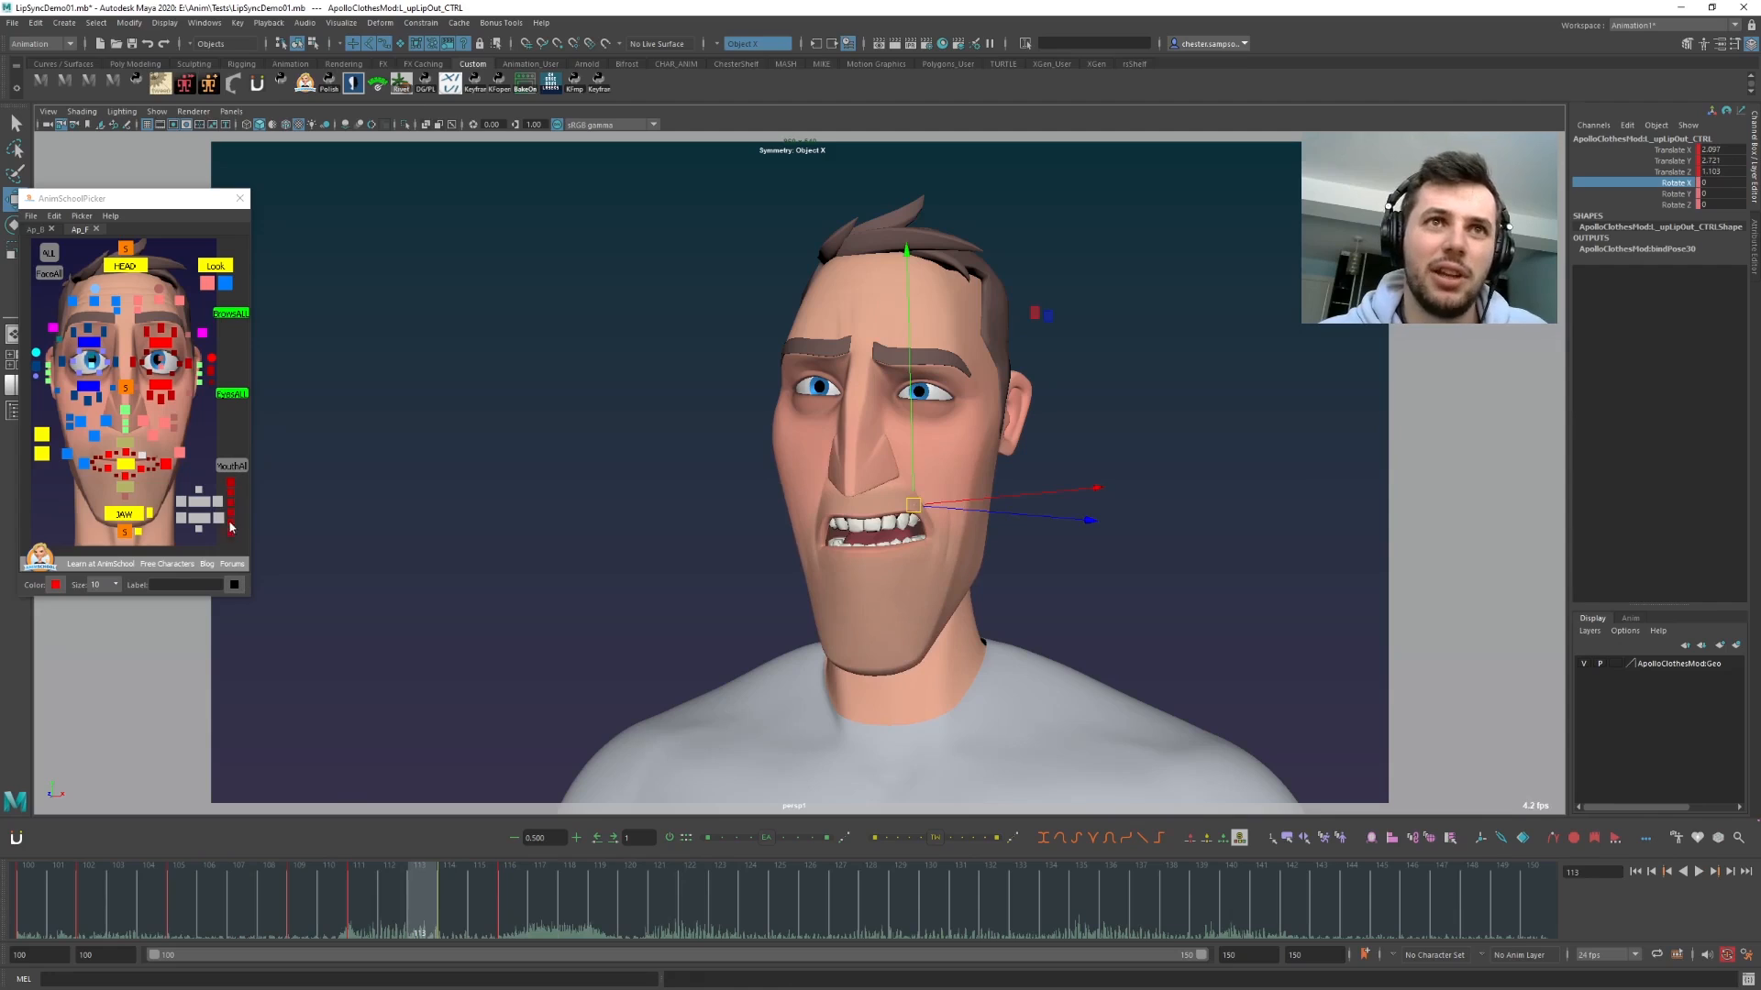
- Rotate the tongue tip at frame 113 to about -17.4 in Rotate X, comparing it with the neighbouring frames
click(231, 543)
key(e)
key(comma)
key(period)
key(comma)
key(alt+period)
drag(816, 661, 812, 615)
key(alt+comma)
key(alt+period)
key(alt+period)
- Match all the tongue controls at frame 114 to the pose of their preceding key
click(230, 482)
drag(242, 476, 226, 547)
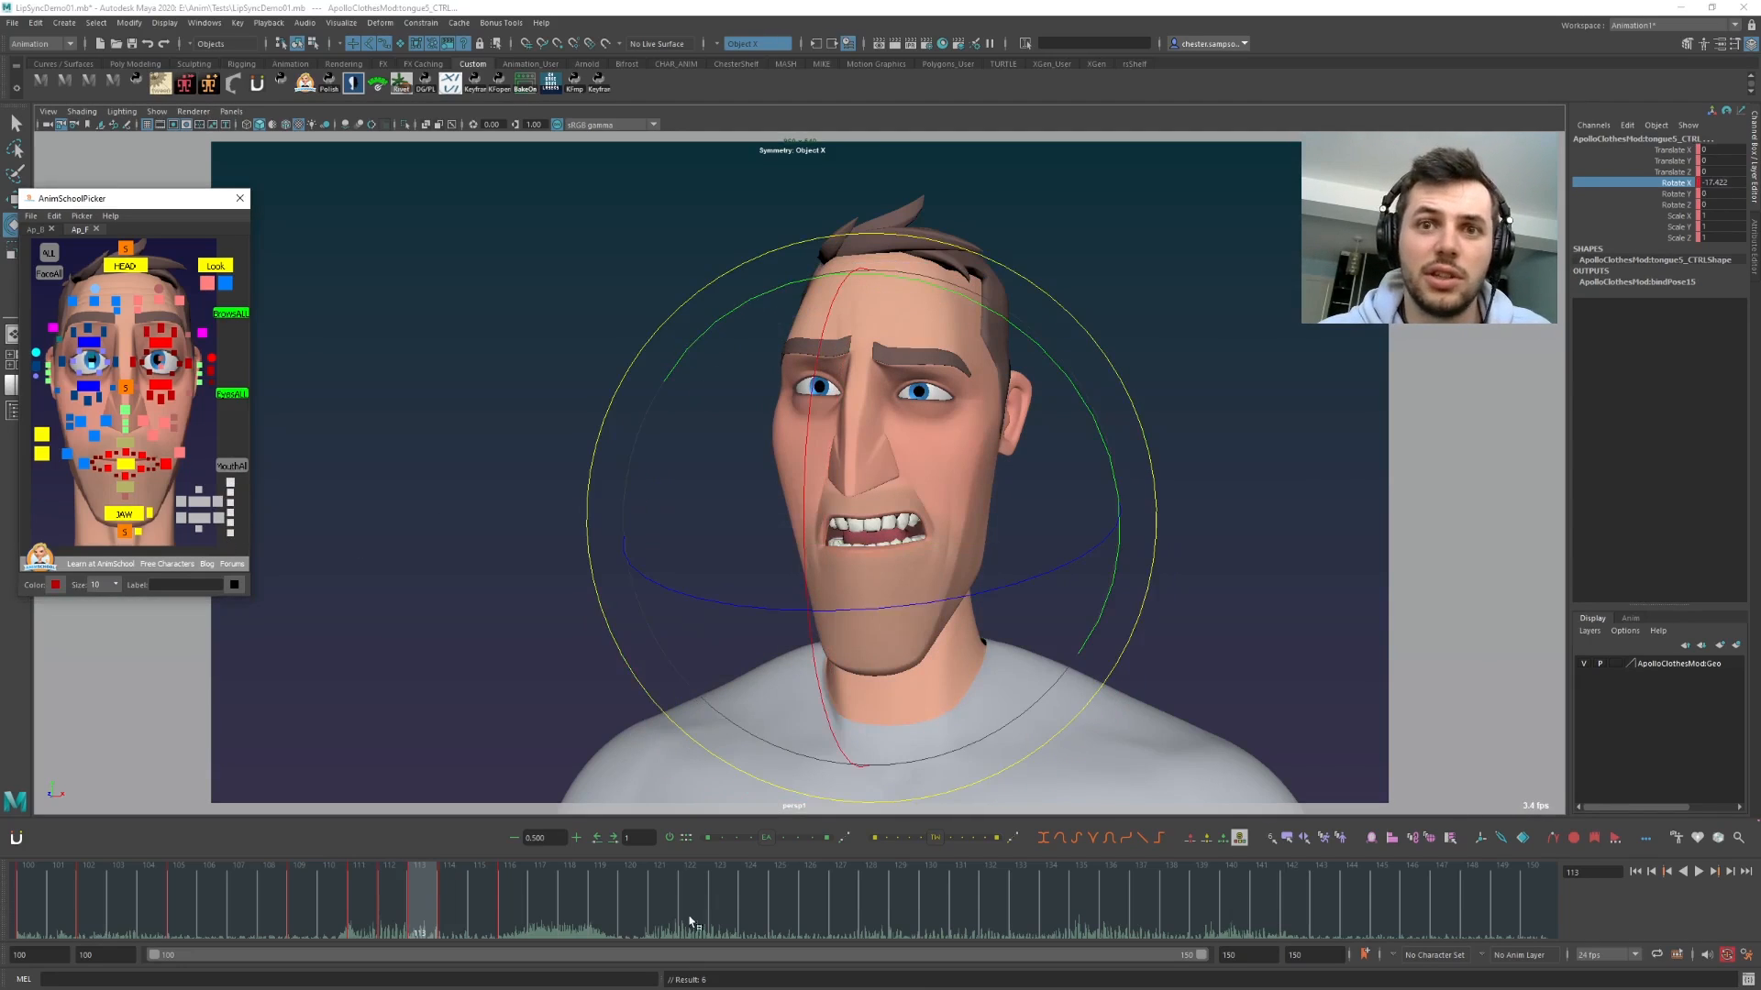
key(alt+period)
click(873, 839)
- Play the animation several times from the opening frames to review the tongue and mouth, and save the scene
mouse_move(471, 896)
mouse_down()
mouse_move(522, 900)
mouse_move(348, 914)
mouse_move(434, 921)
mouse_move(221, 907)
mouse_up()
key(alt+v)
click(66, 902)
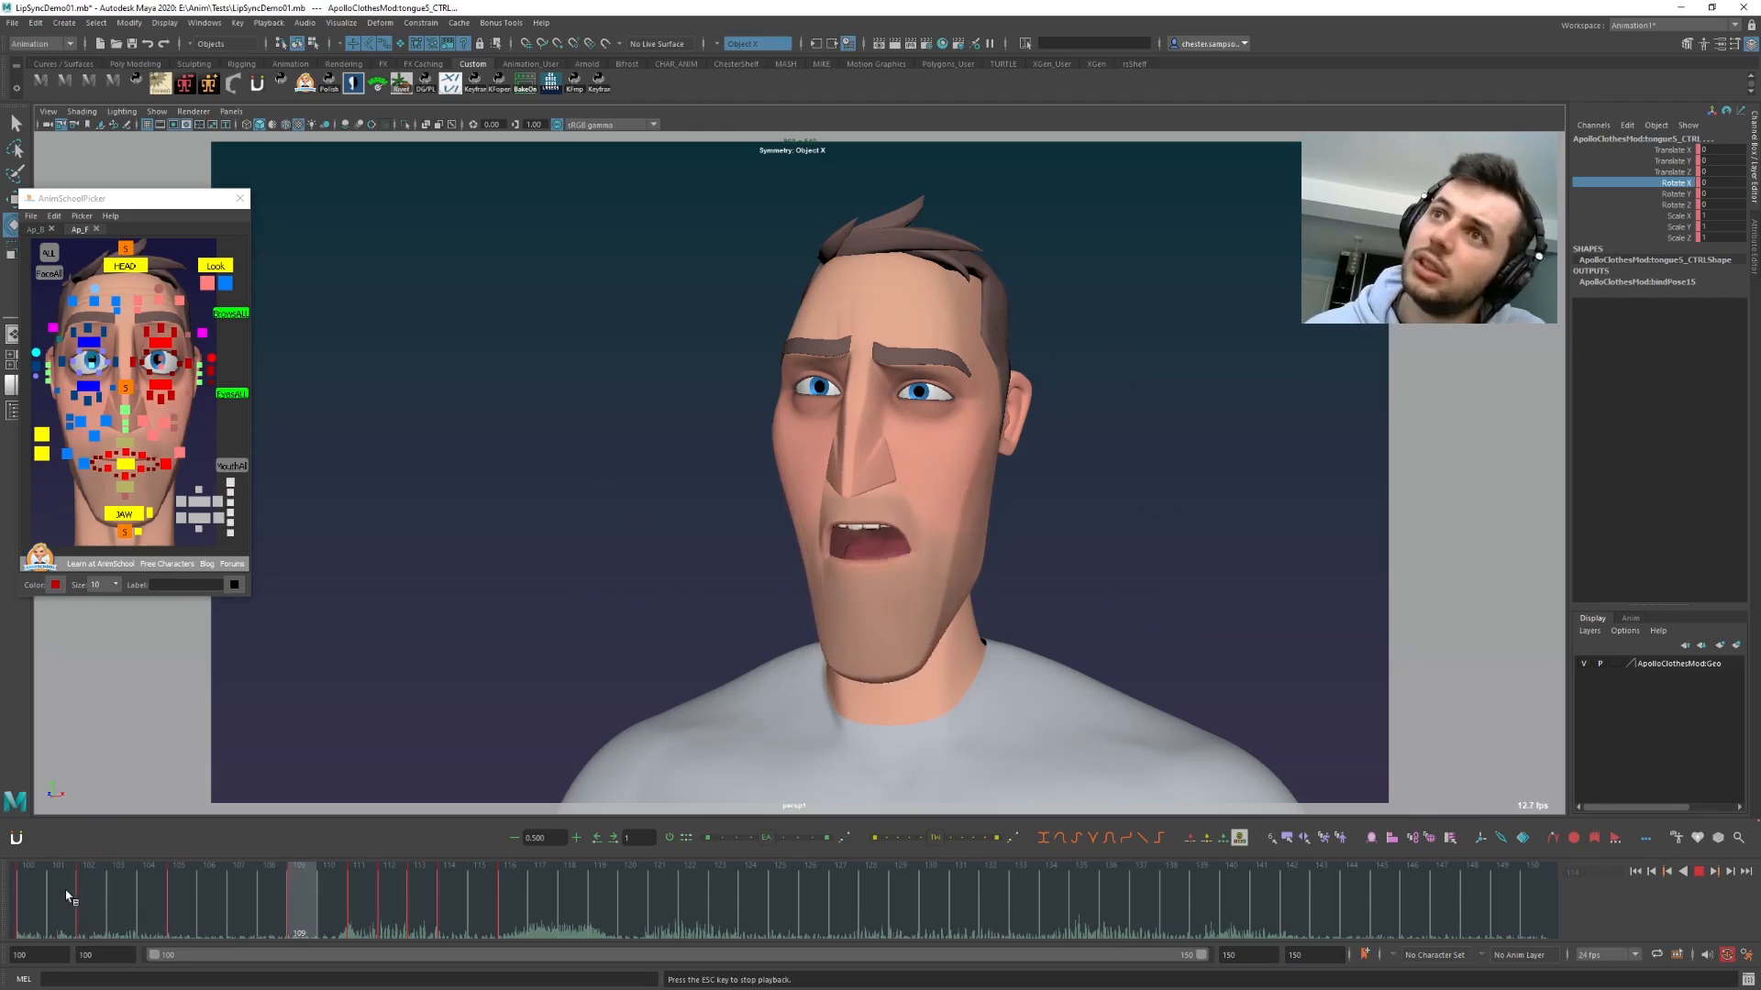
click(53, 887)
click(24, 874)
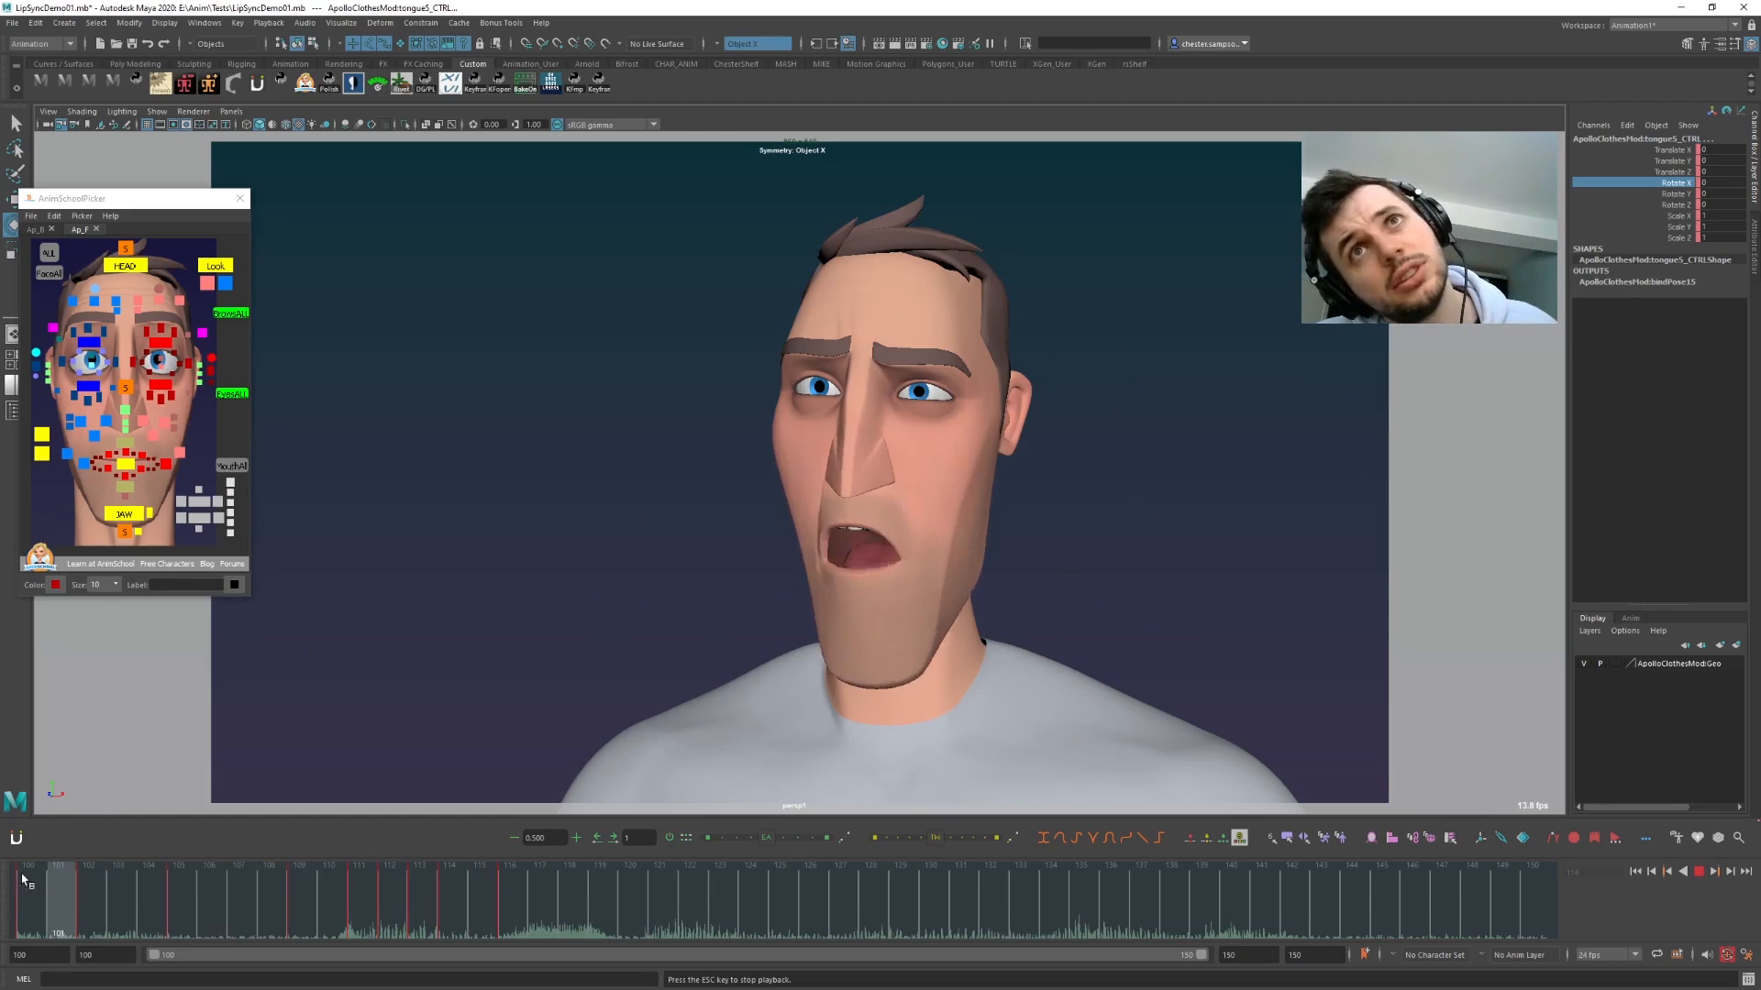
click(18, 883)
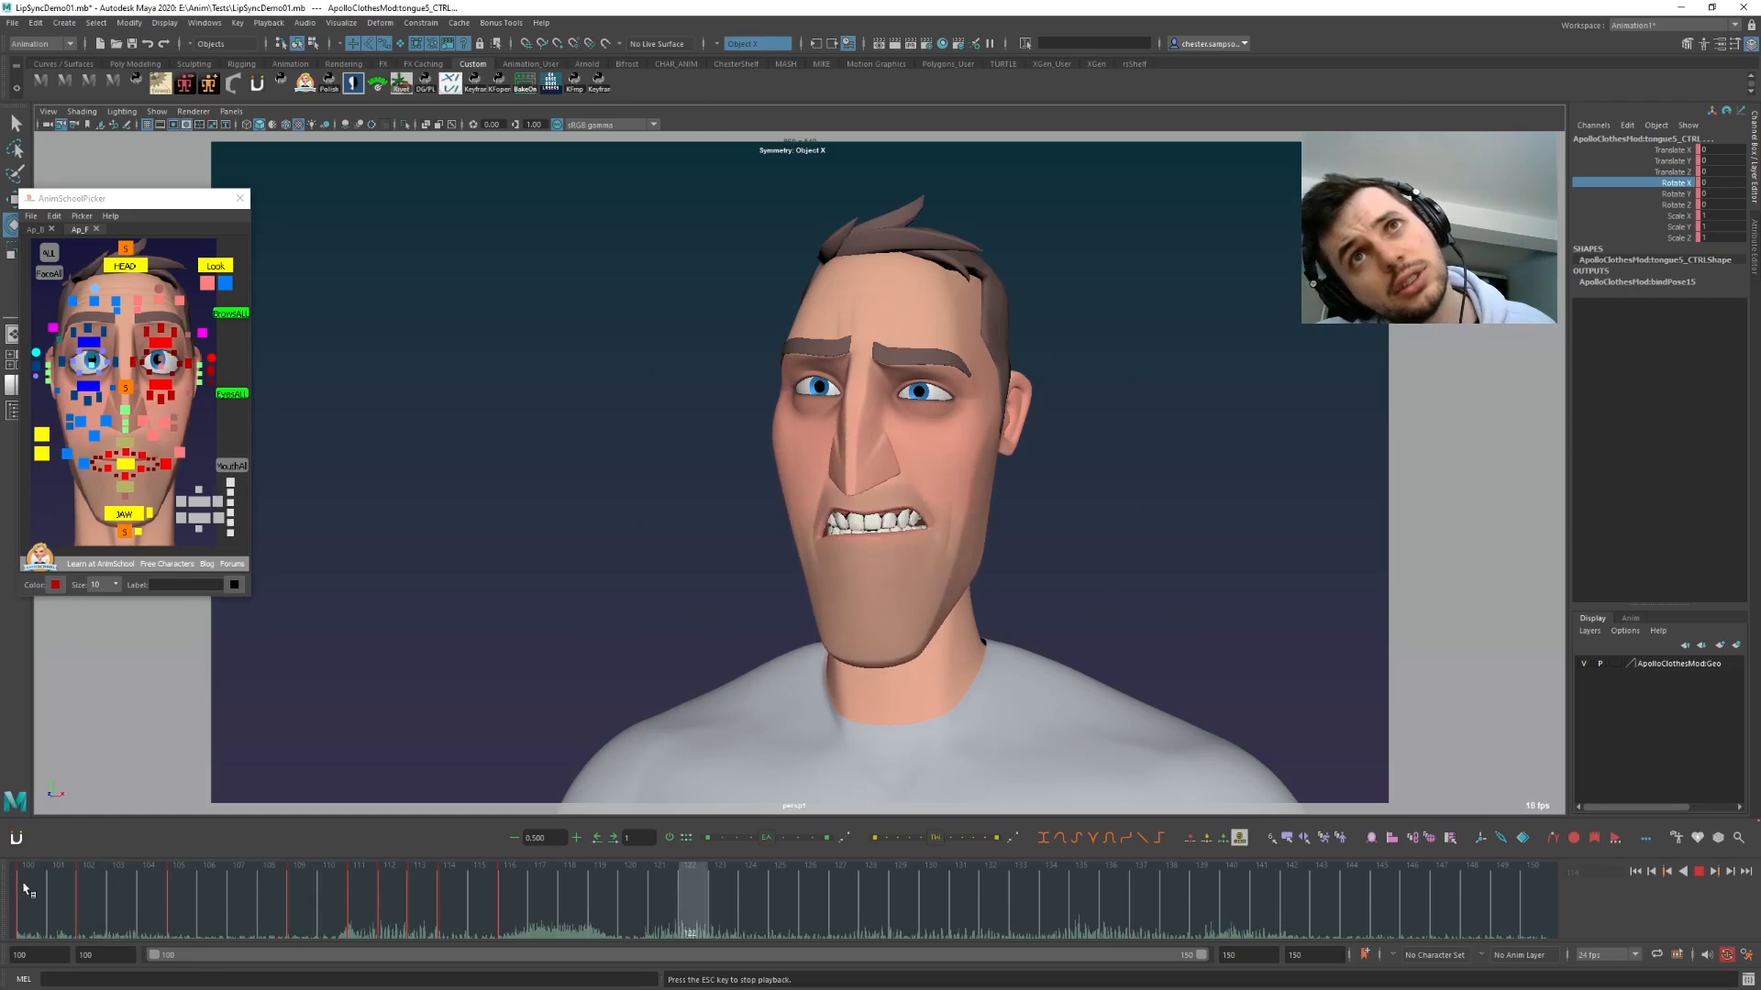
key(Escape)
key(ctrl+s)
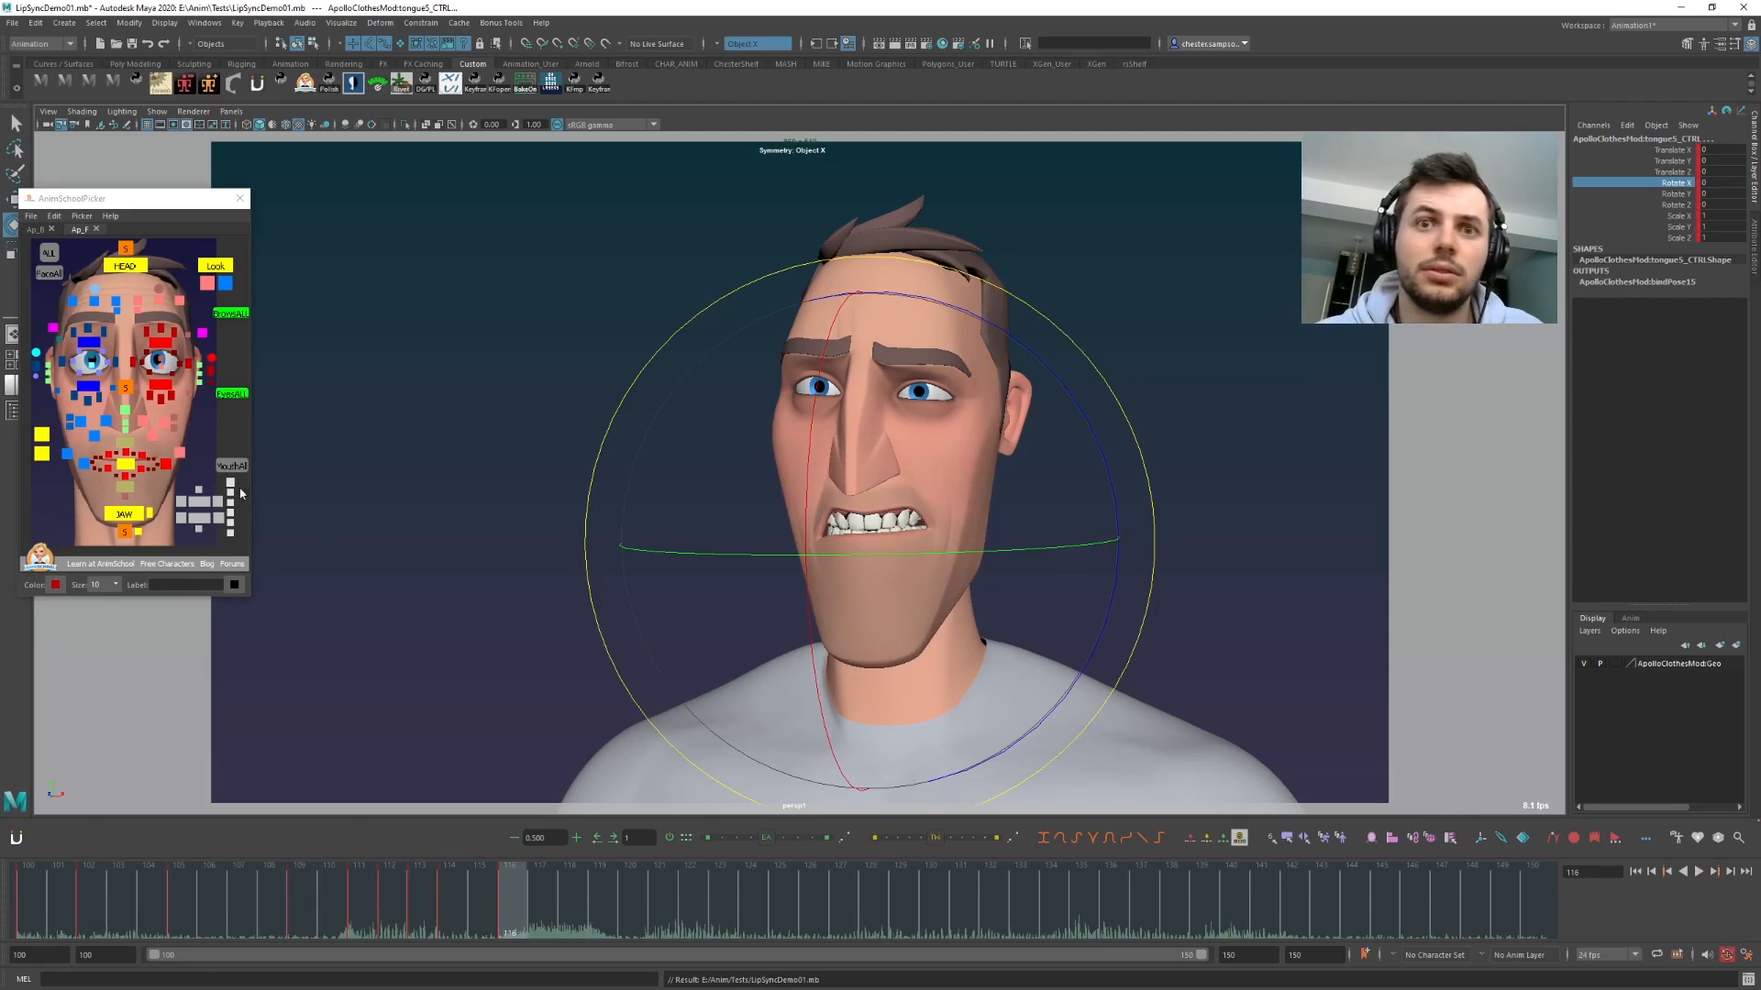
- Select all mouth controls and go through their keys between frames 109 and 116 to examine each pose
click(231, 466)
key(comma)
key(period)
key(comma)
key(period)
key(comma)
key(comma)
key(comma)
key(comma)
key(comma)
key(comma)
key(comma)
key(comma)
key(comma)
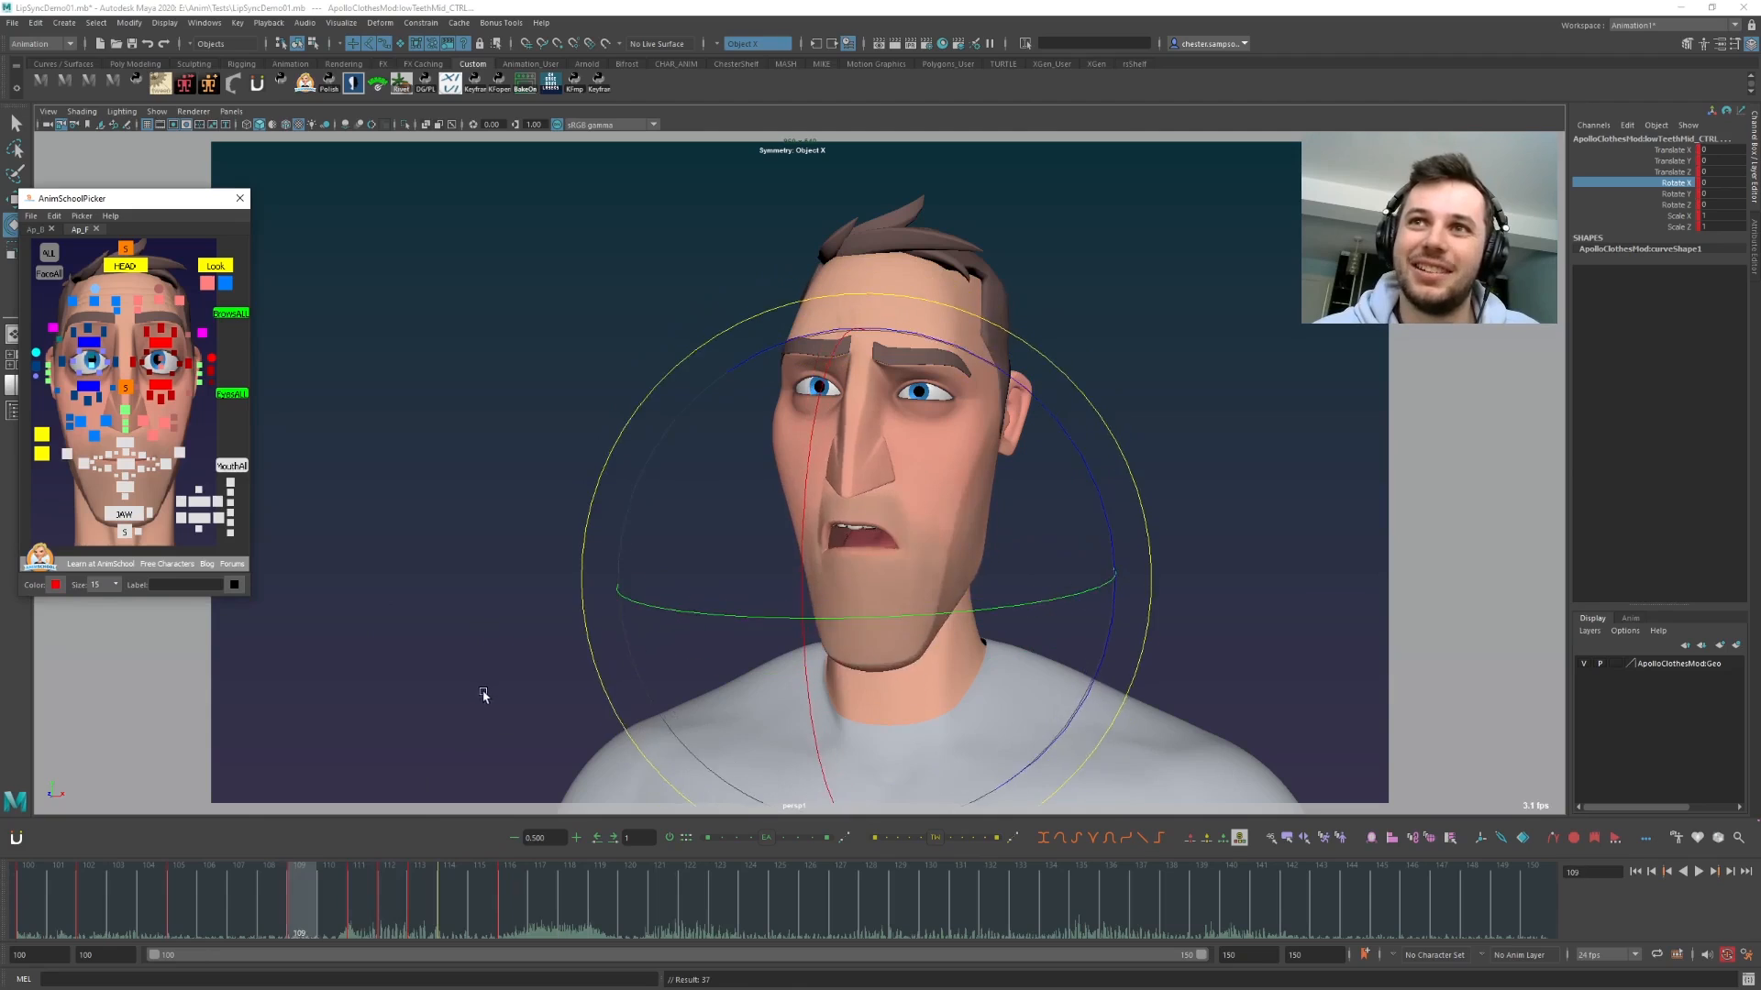
key(period)
key(period)
key(period)
key(period)
key(period)
key(period)
key(period)
key(period)
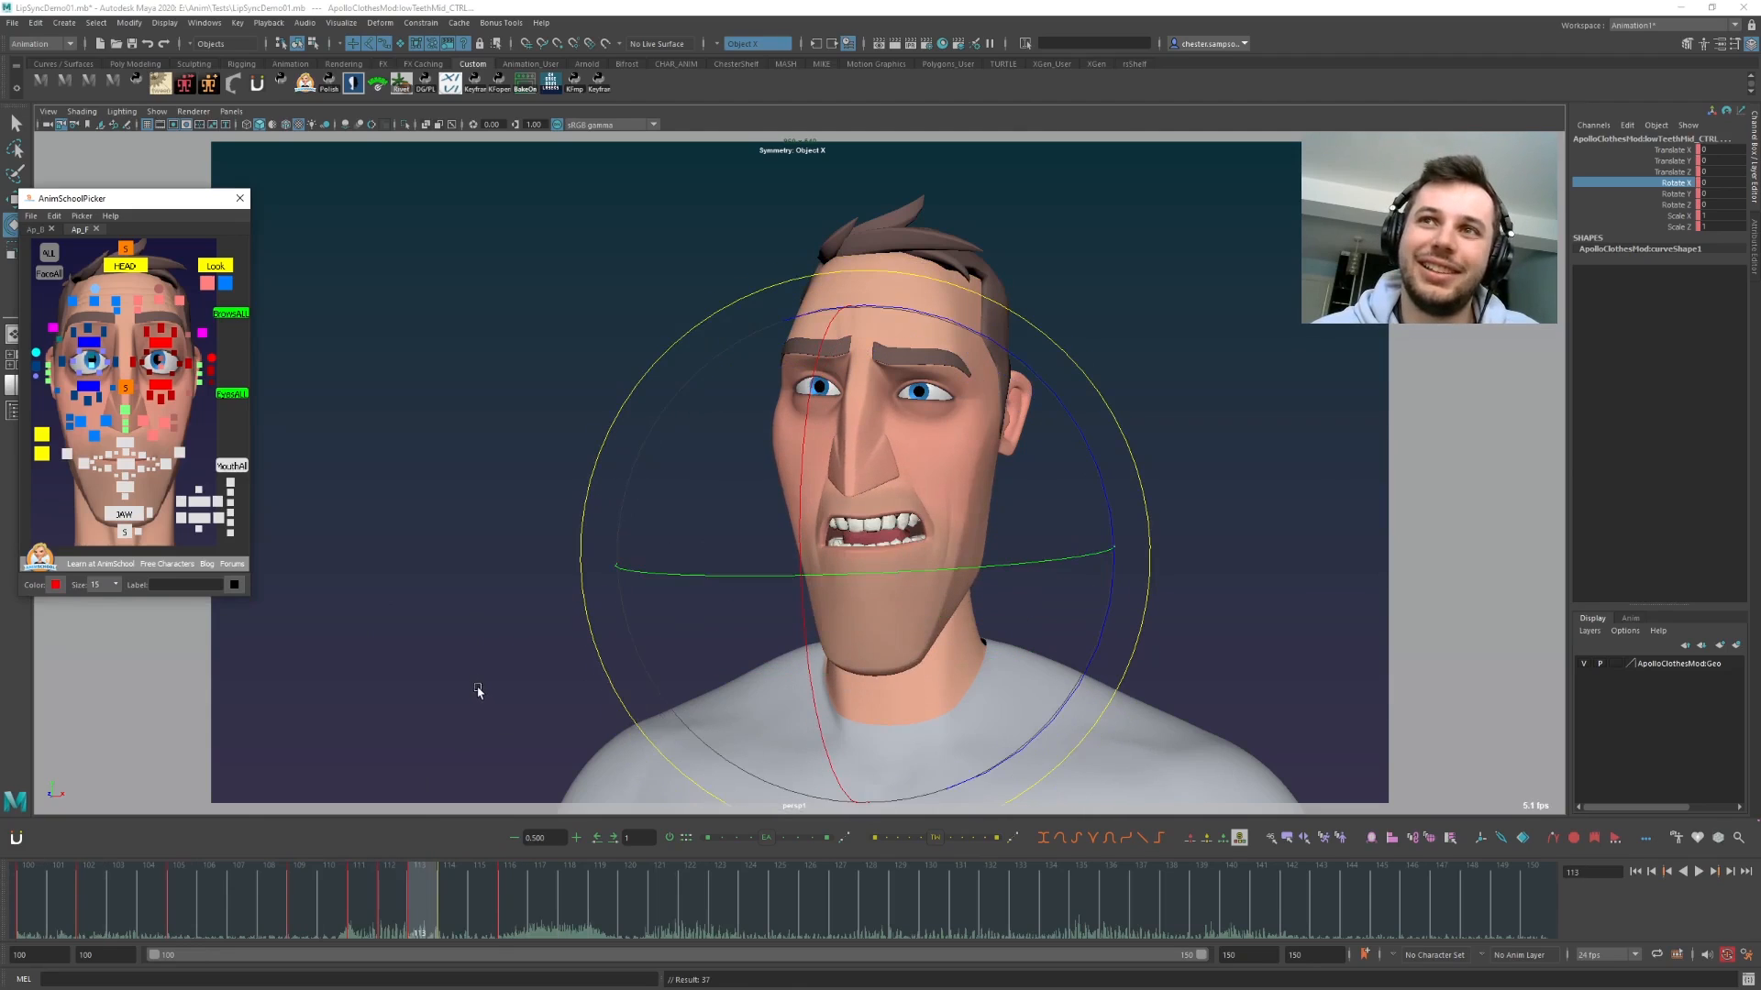
key(period)
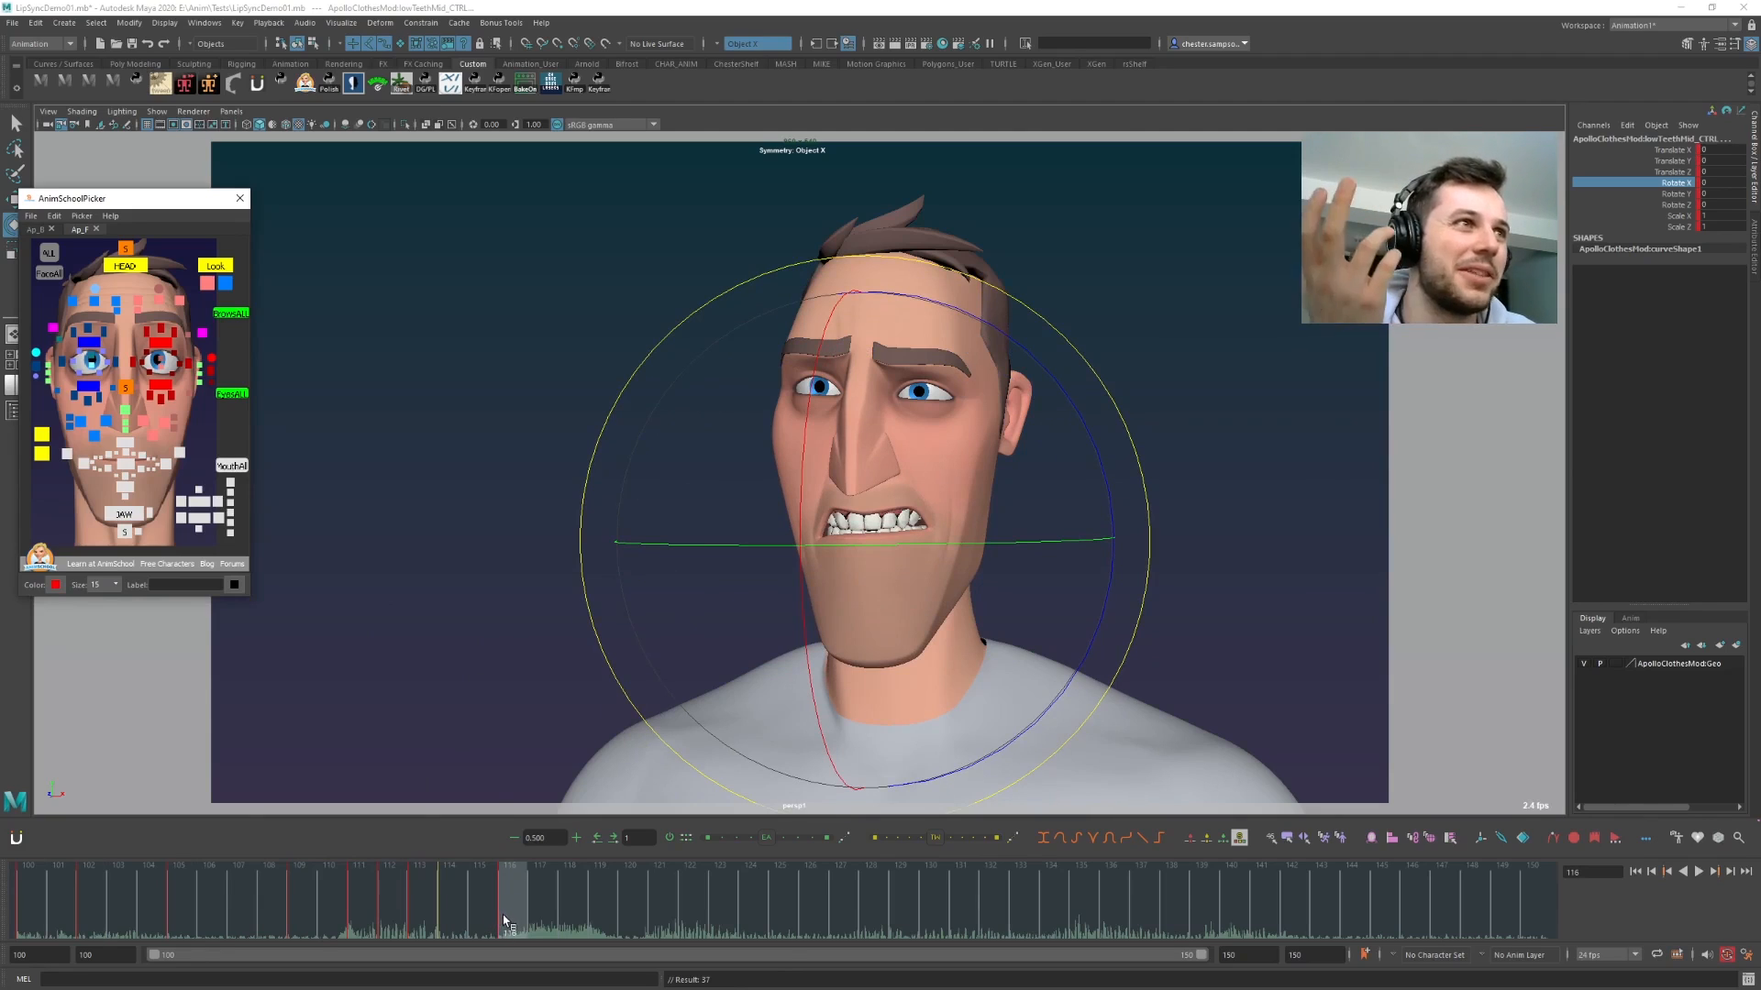
- Scrub around frames 116 and 117 and play from the start to listen for the next sound's timing
drag(558, 894, 514, 908)
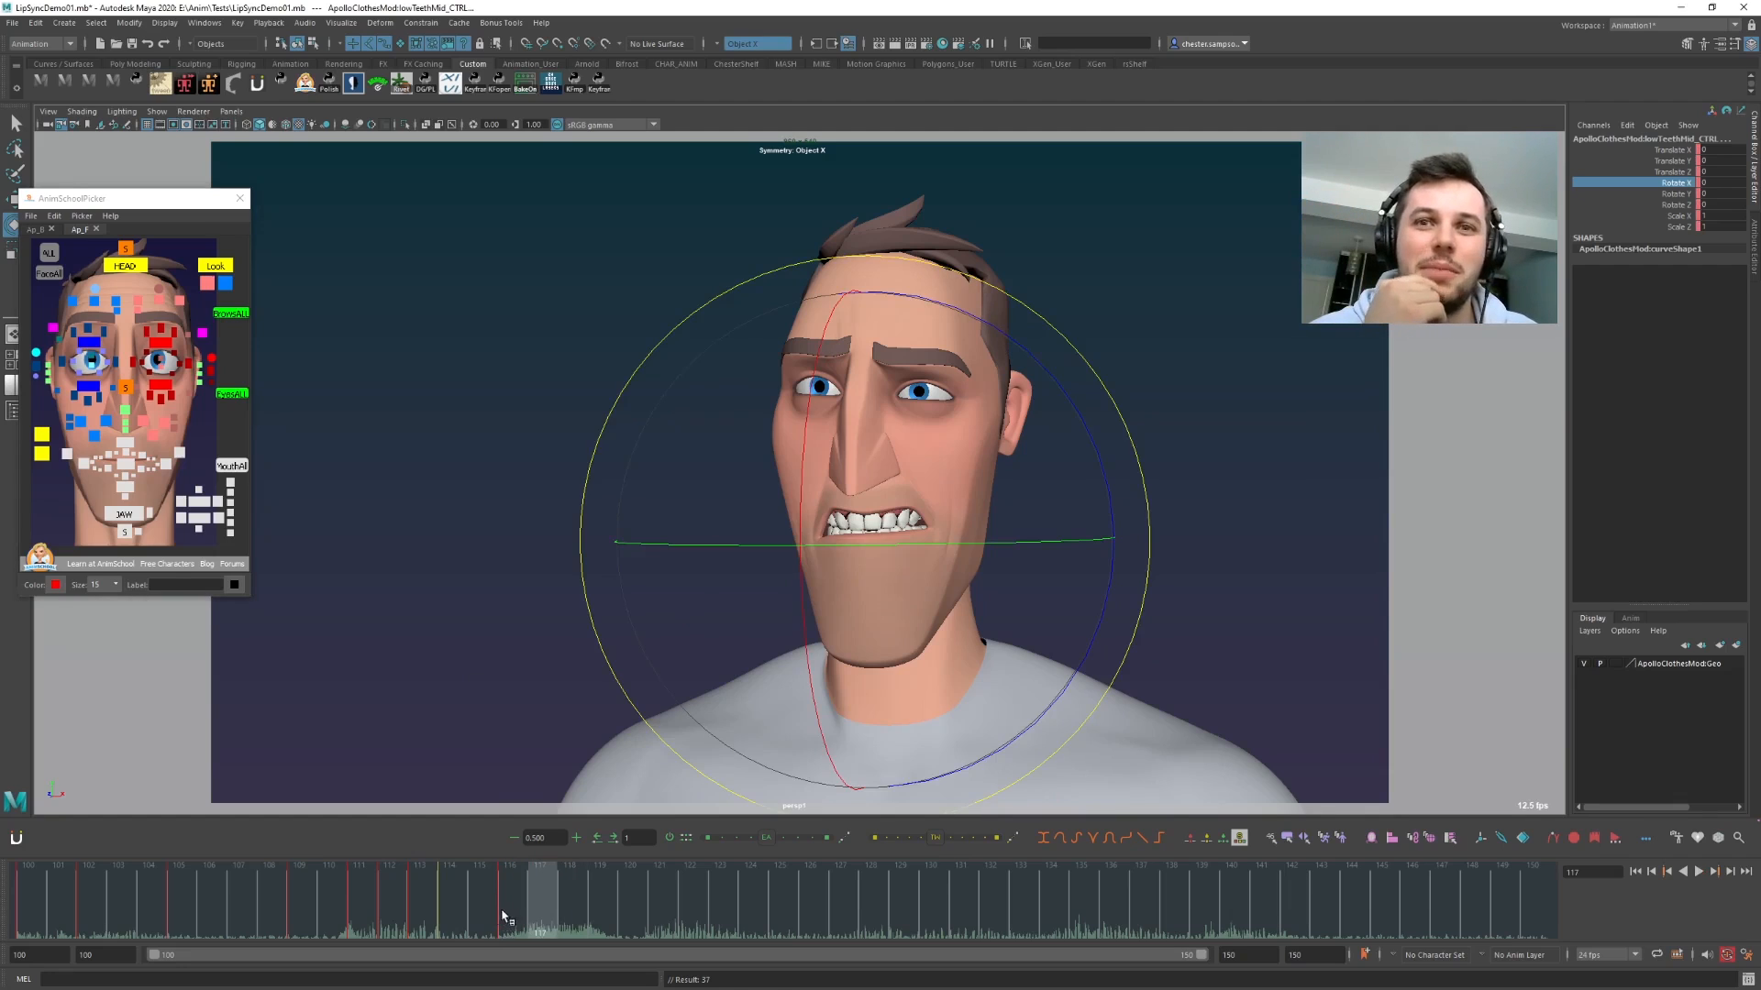
click(495, 906)
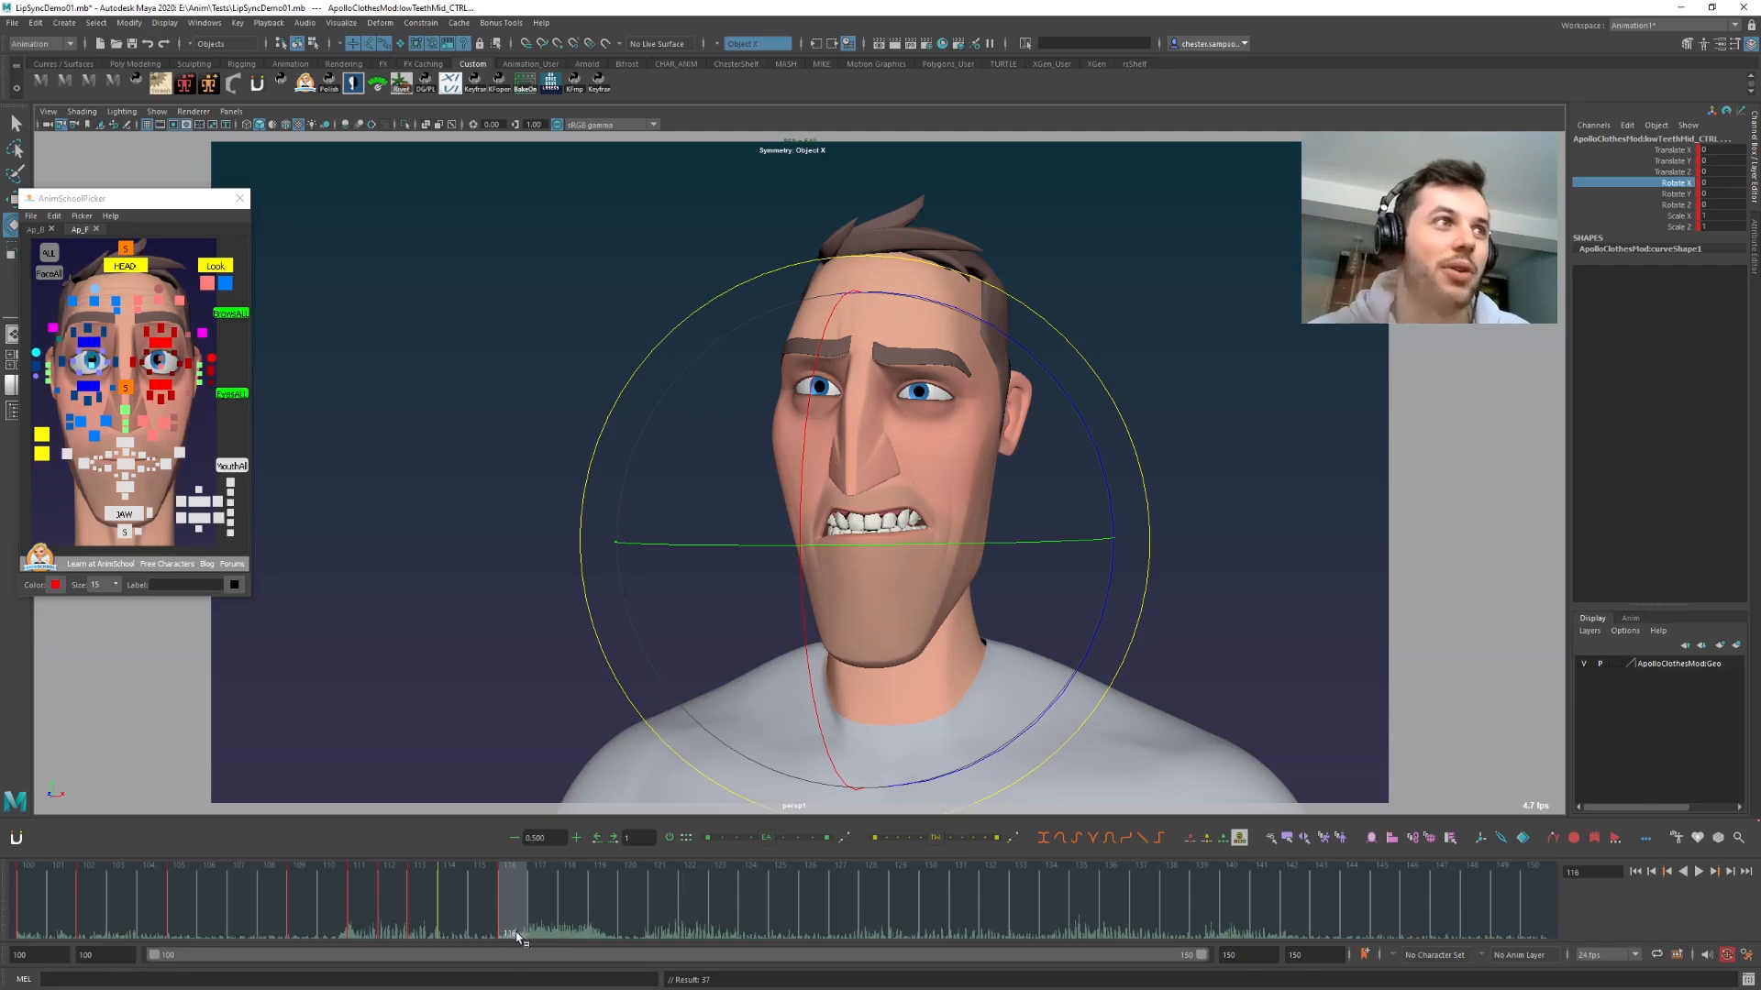
click(61, 909)
key(alt+v)
key(alt+v)
- Key all mouth controls at frame 119 to hold the clenched-teeth pose, comparing it with the keys at 114 and 116
drag(423, 906, 590, 920)
key(s)
key(comma)
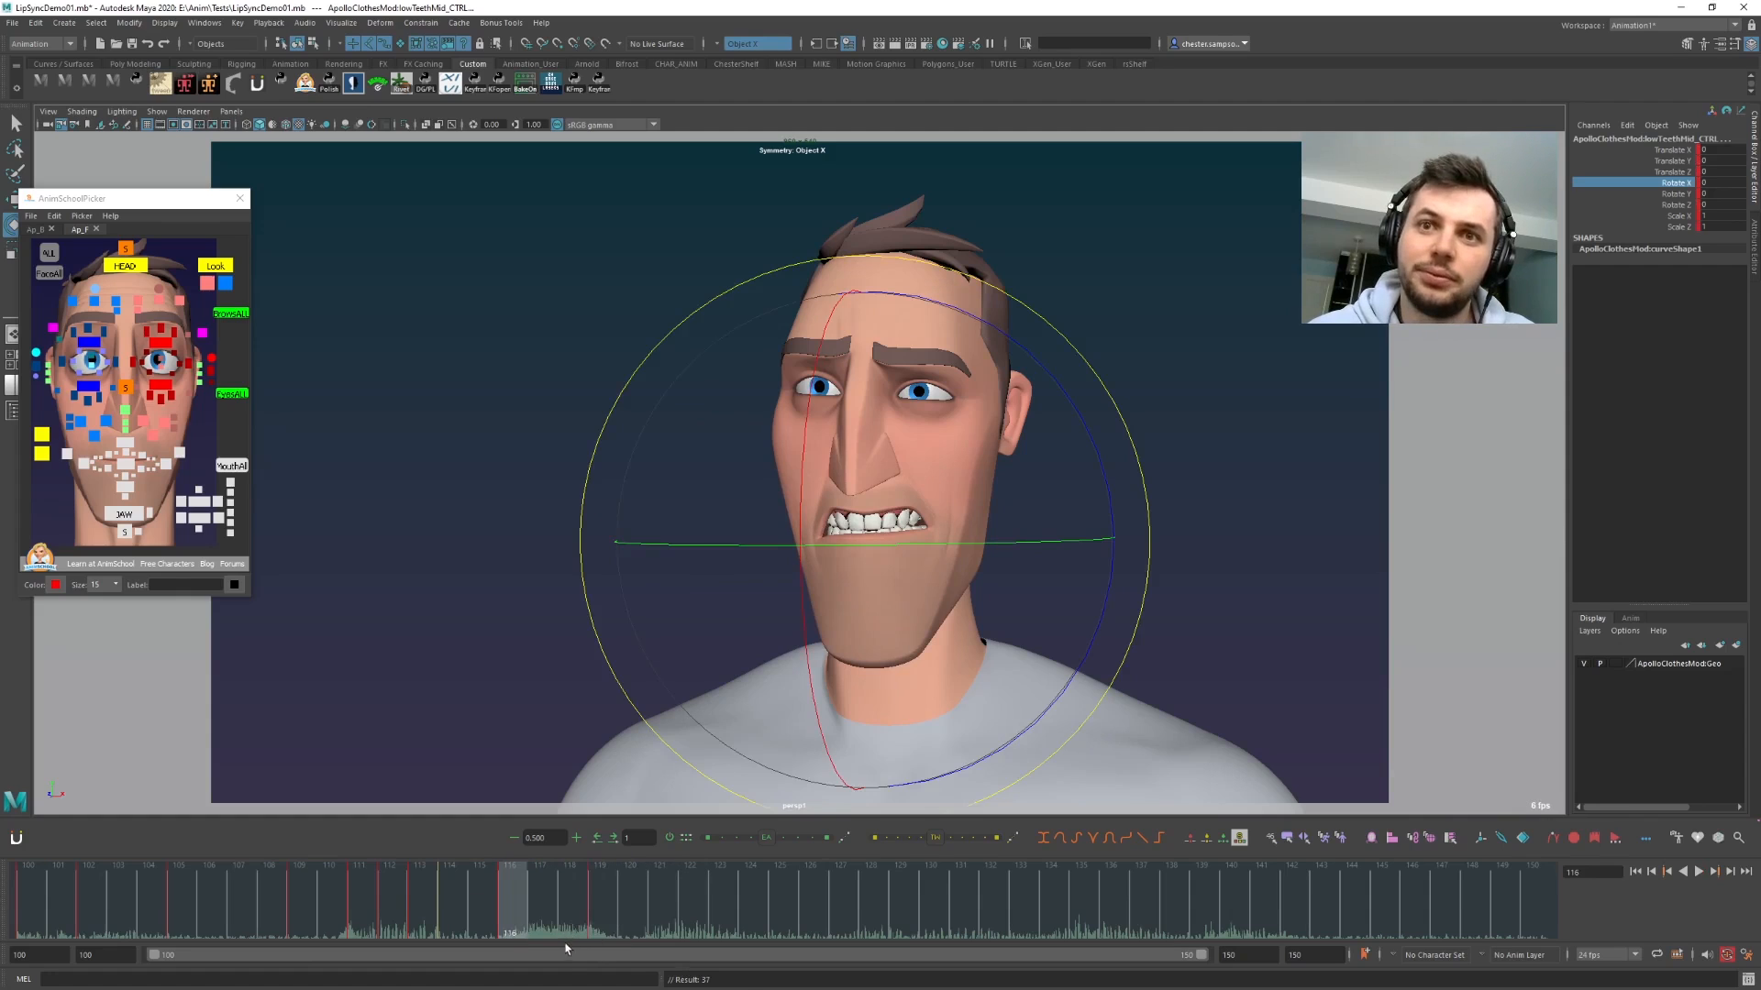
key(period)
key(comma)
key(period)
key(comma)
key(comma)
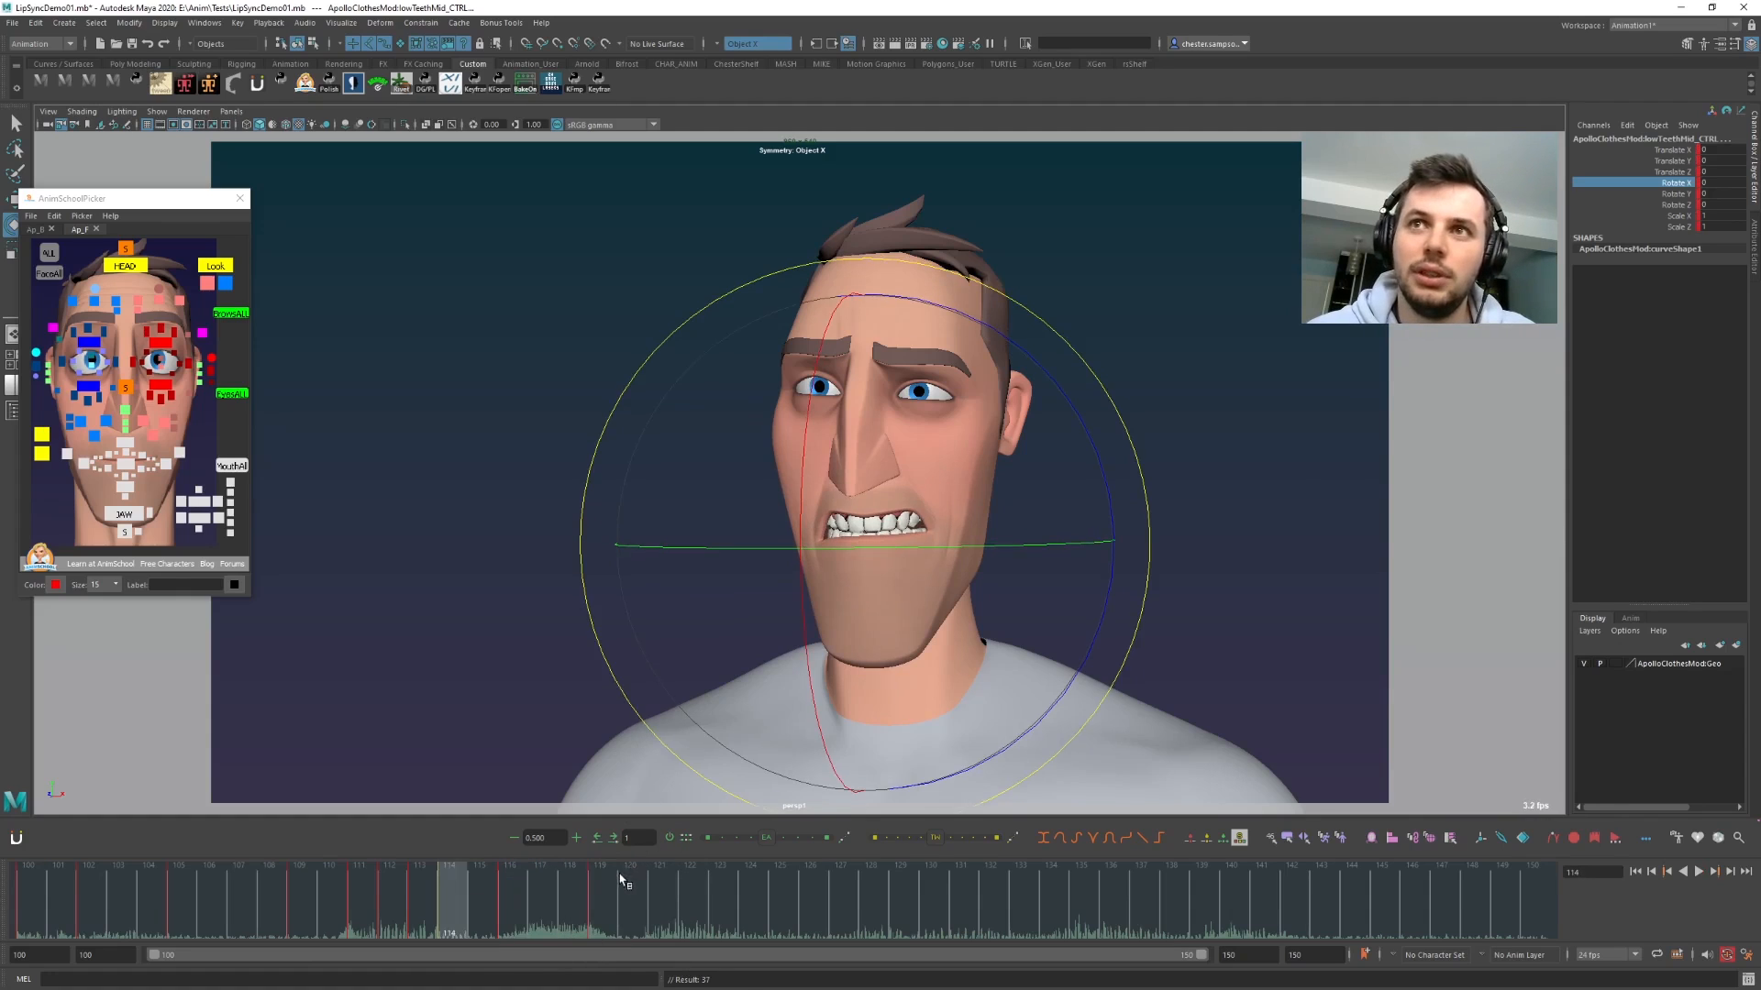
key(period)
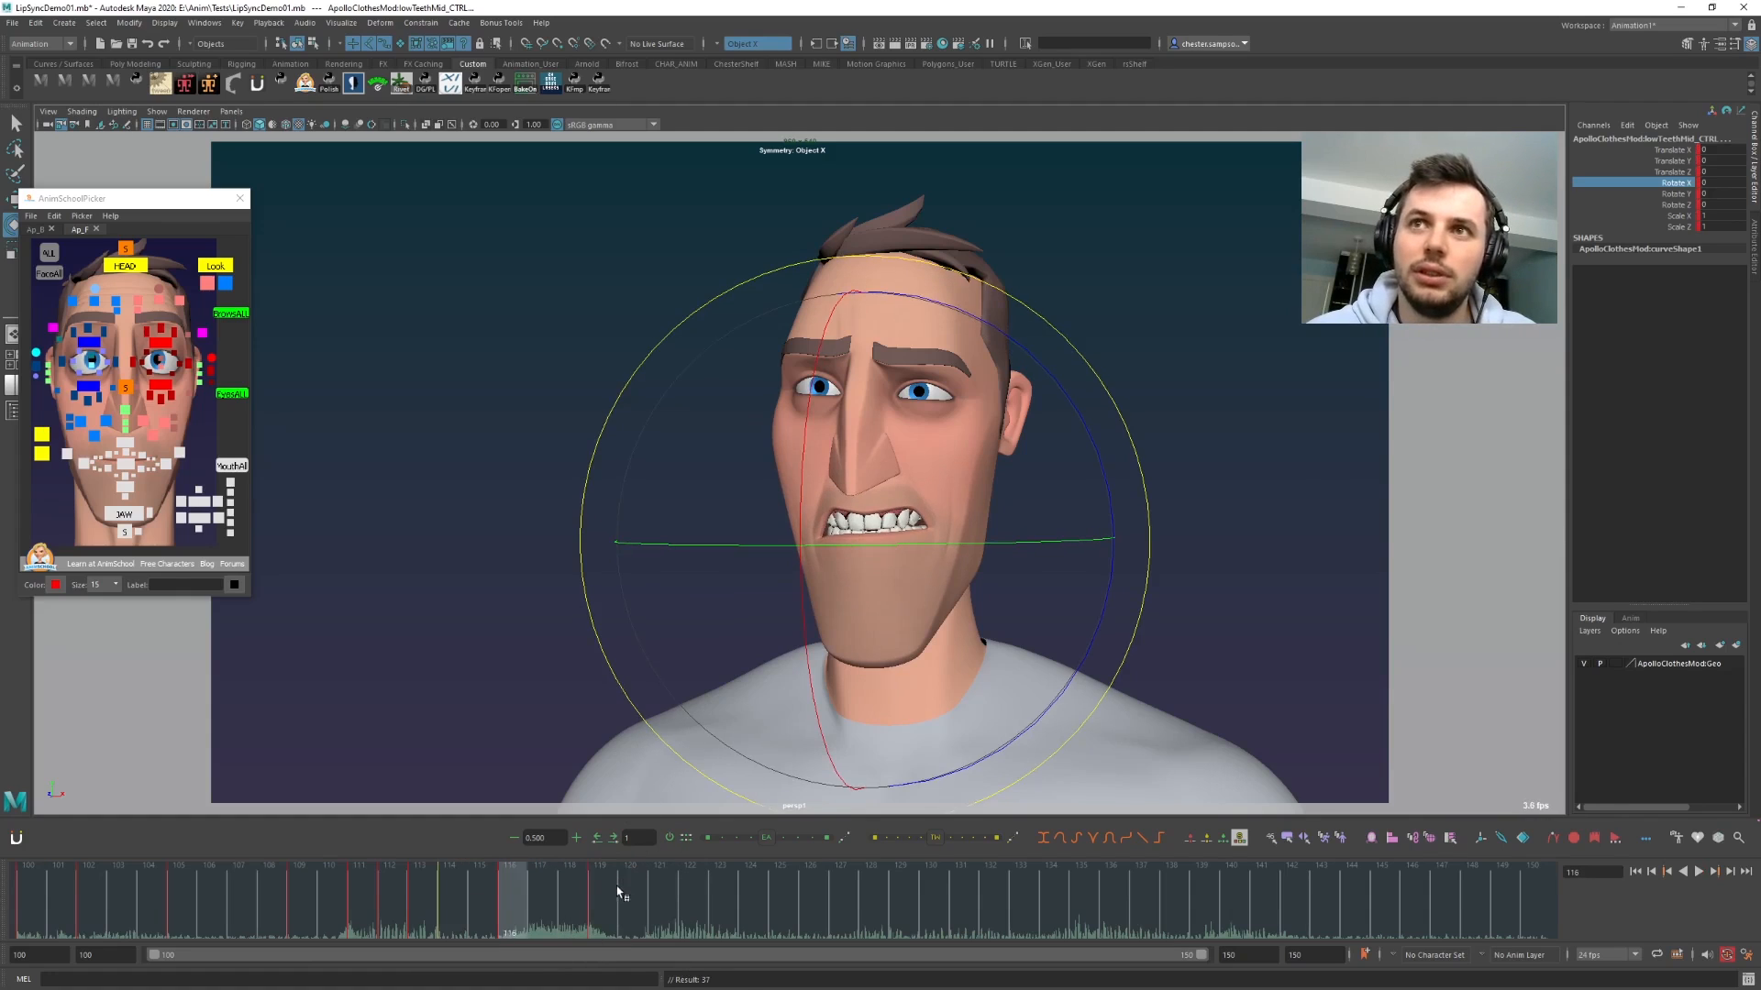
key(period)
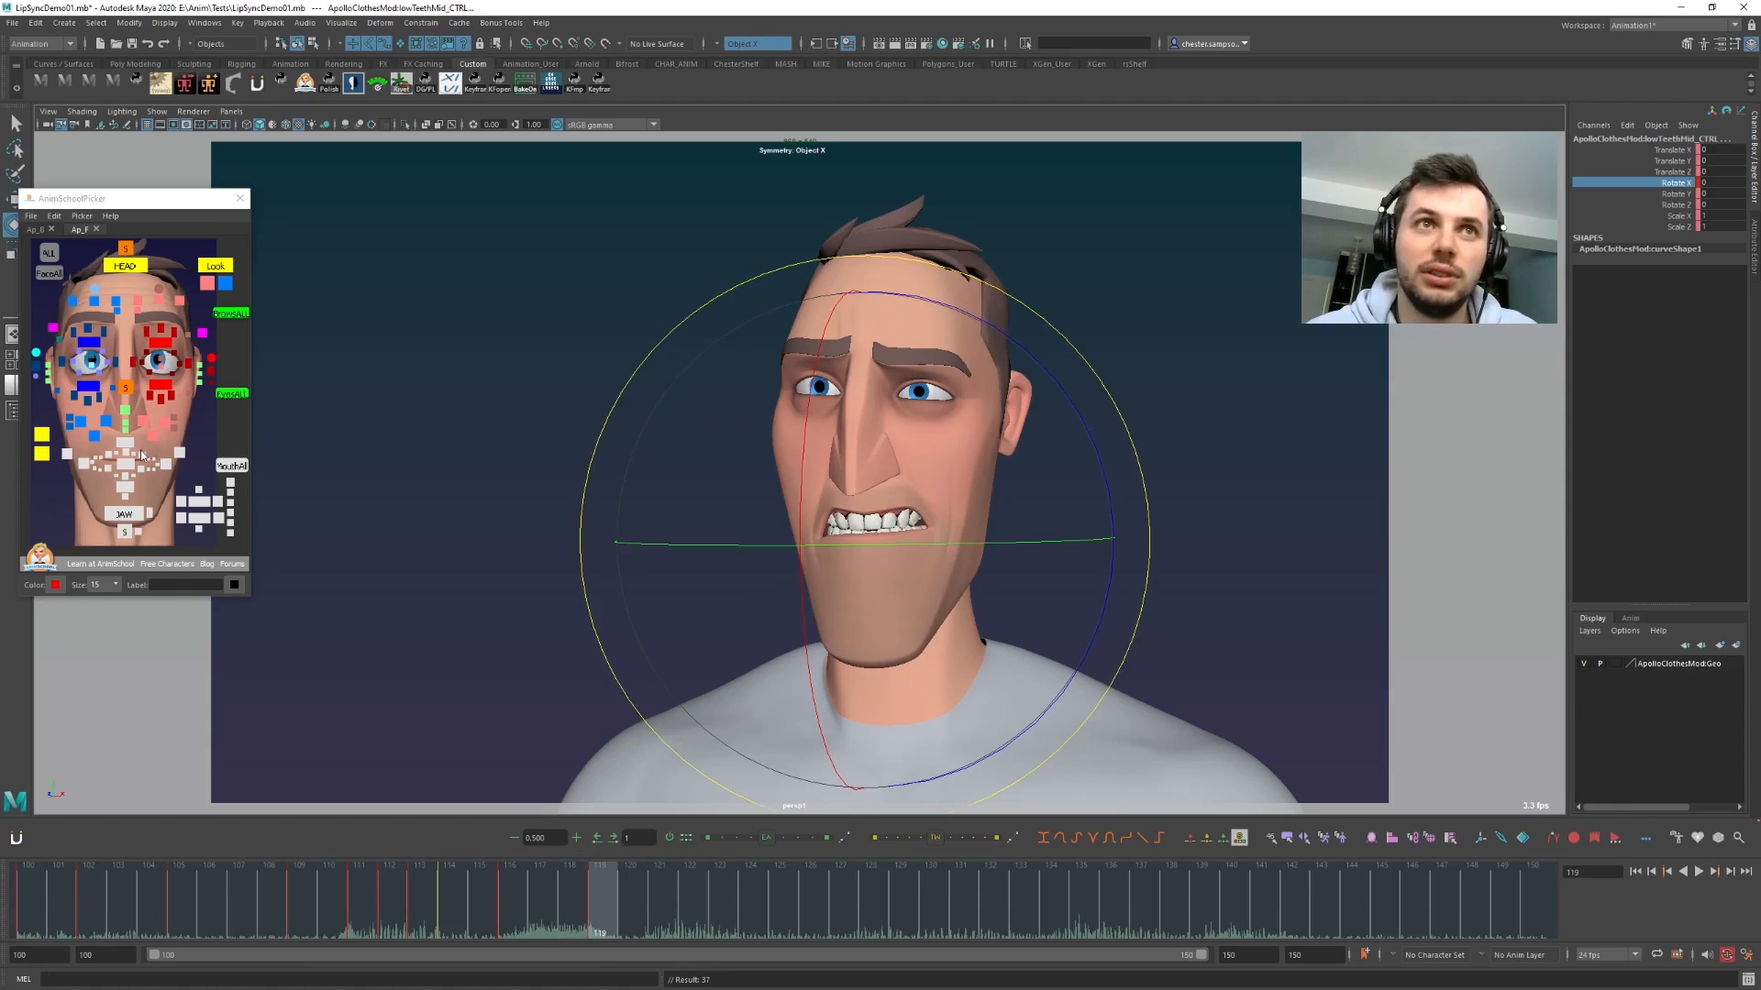
- Reselect all mouth controls and key them at frame 121
click(143, 456)
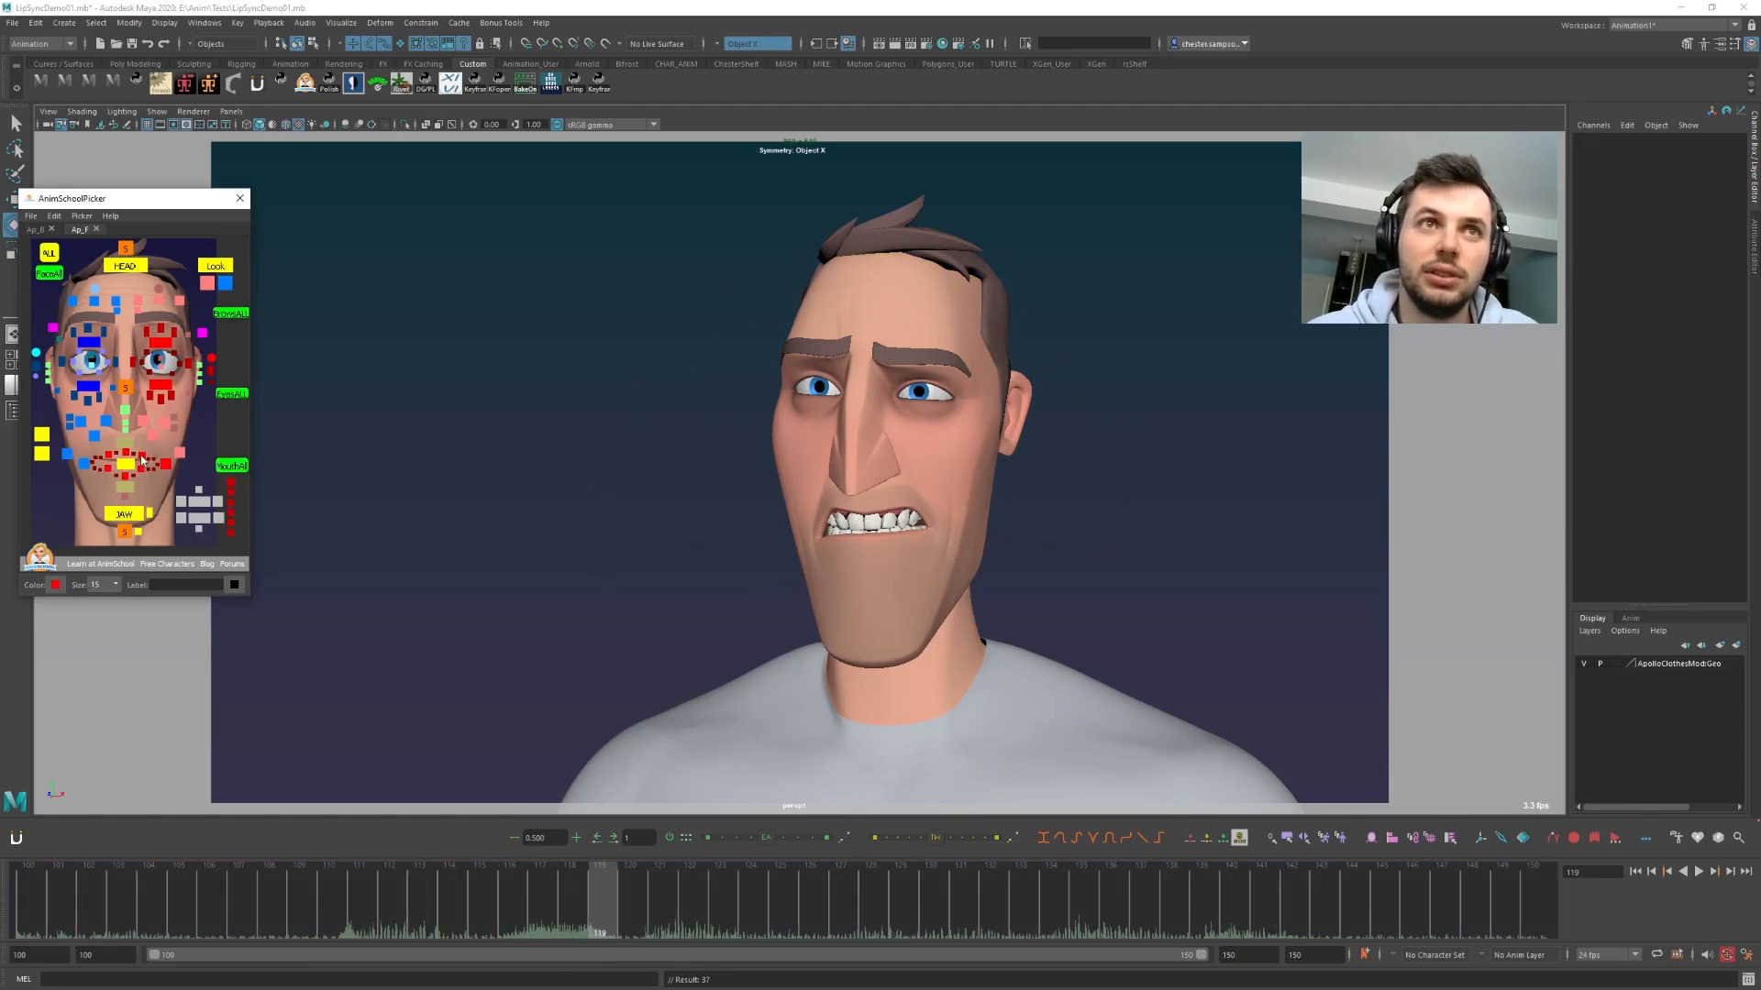
click(229, 468)
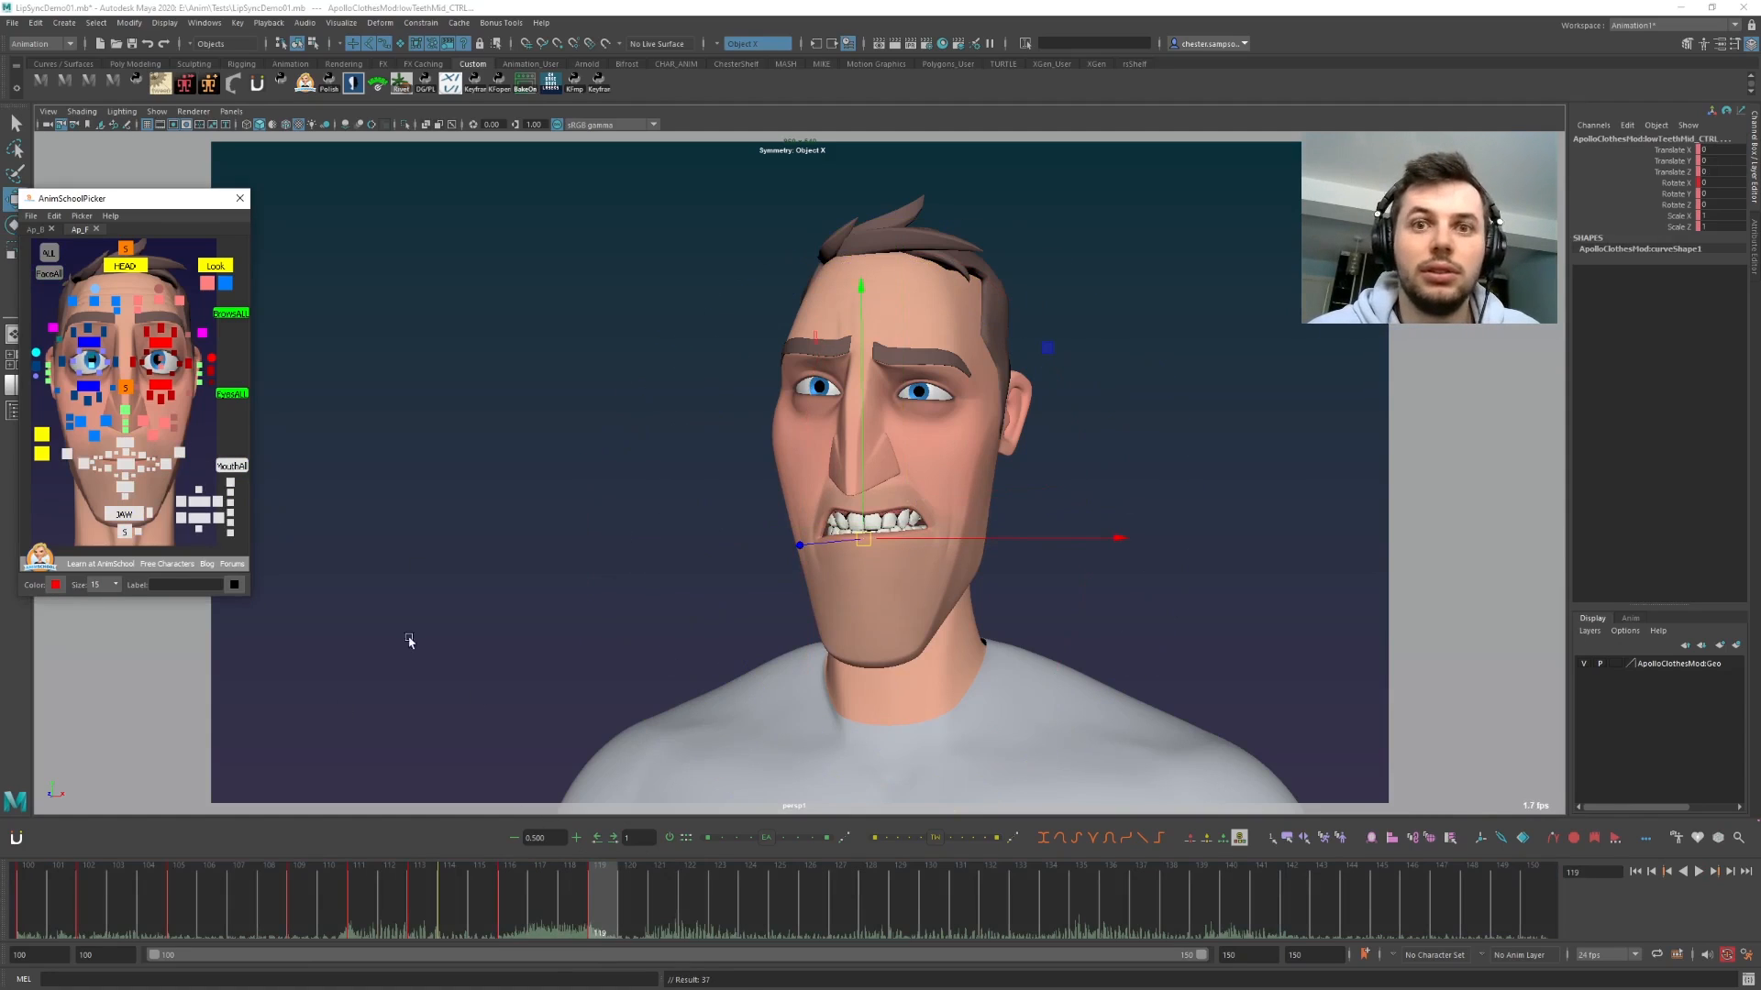
drag(631, 902, 693, 908)
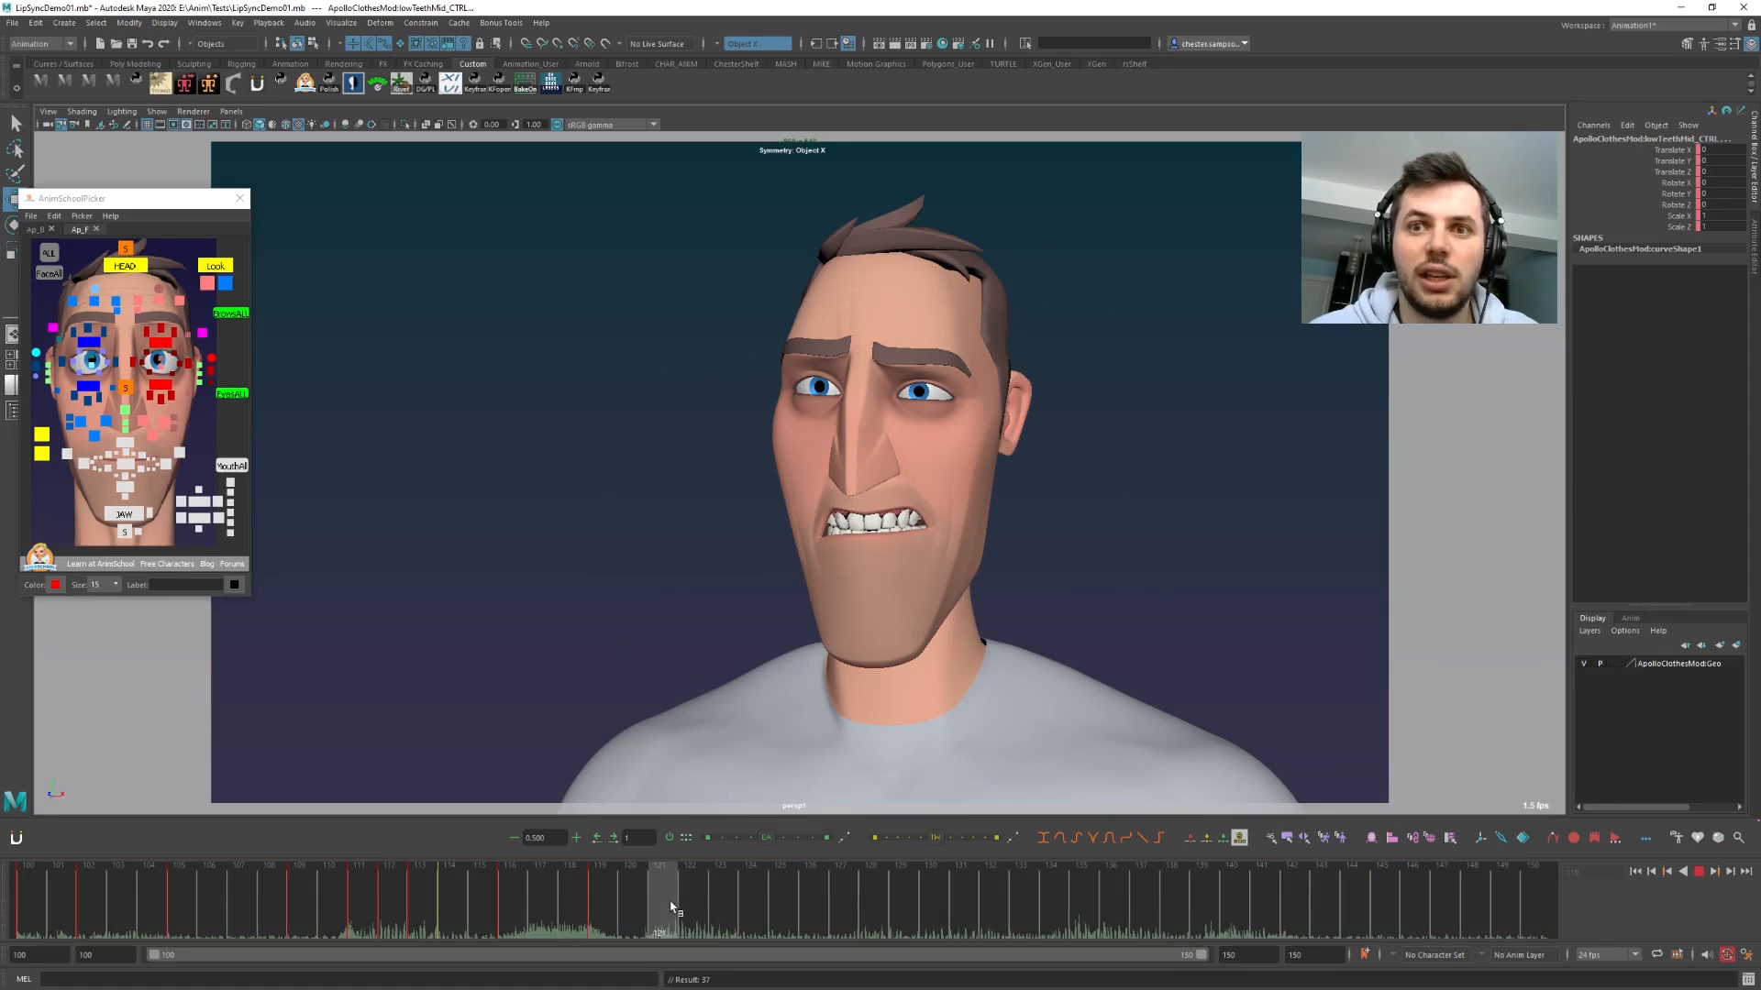
key(s)
key(comma)
key(period)
mouse_move(663, 915)
mouse_down()
mouse_move(448, 899)
mouse_move(506, 888)
mouse_up()
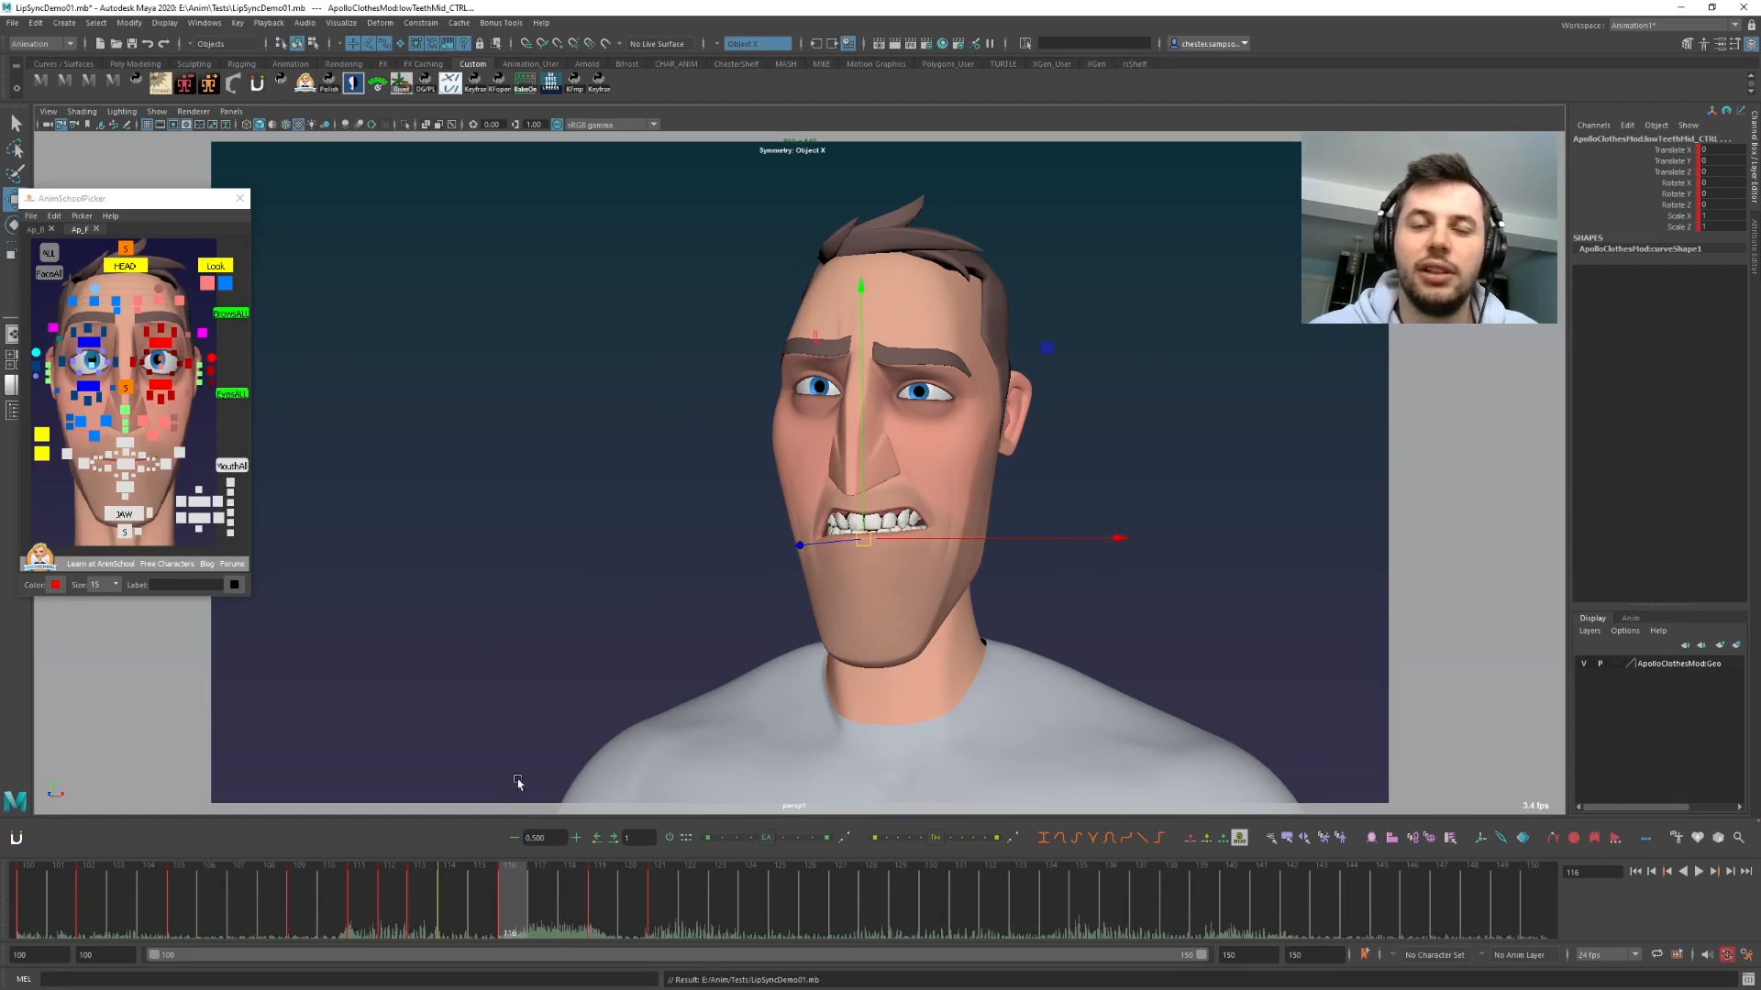
- Go back and forth through the mouth keys up to frame 119 and play the lip sync from the start
key(period)
key(comma)
key(comma)
key(comma)
key(comma)
key(comma)
key(comma)
key(comma)
key(comma)
key(period)
key(period)
key(period)
key(period)
key(period)
key(period)
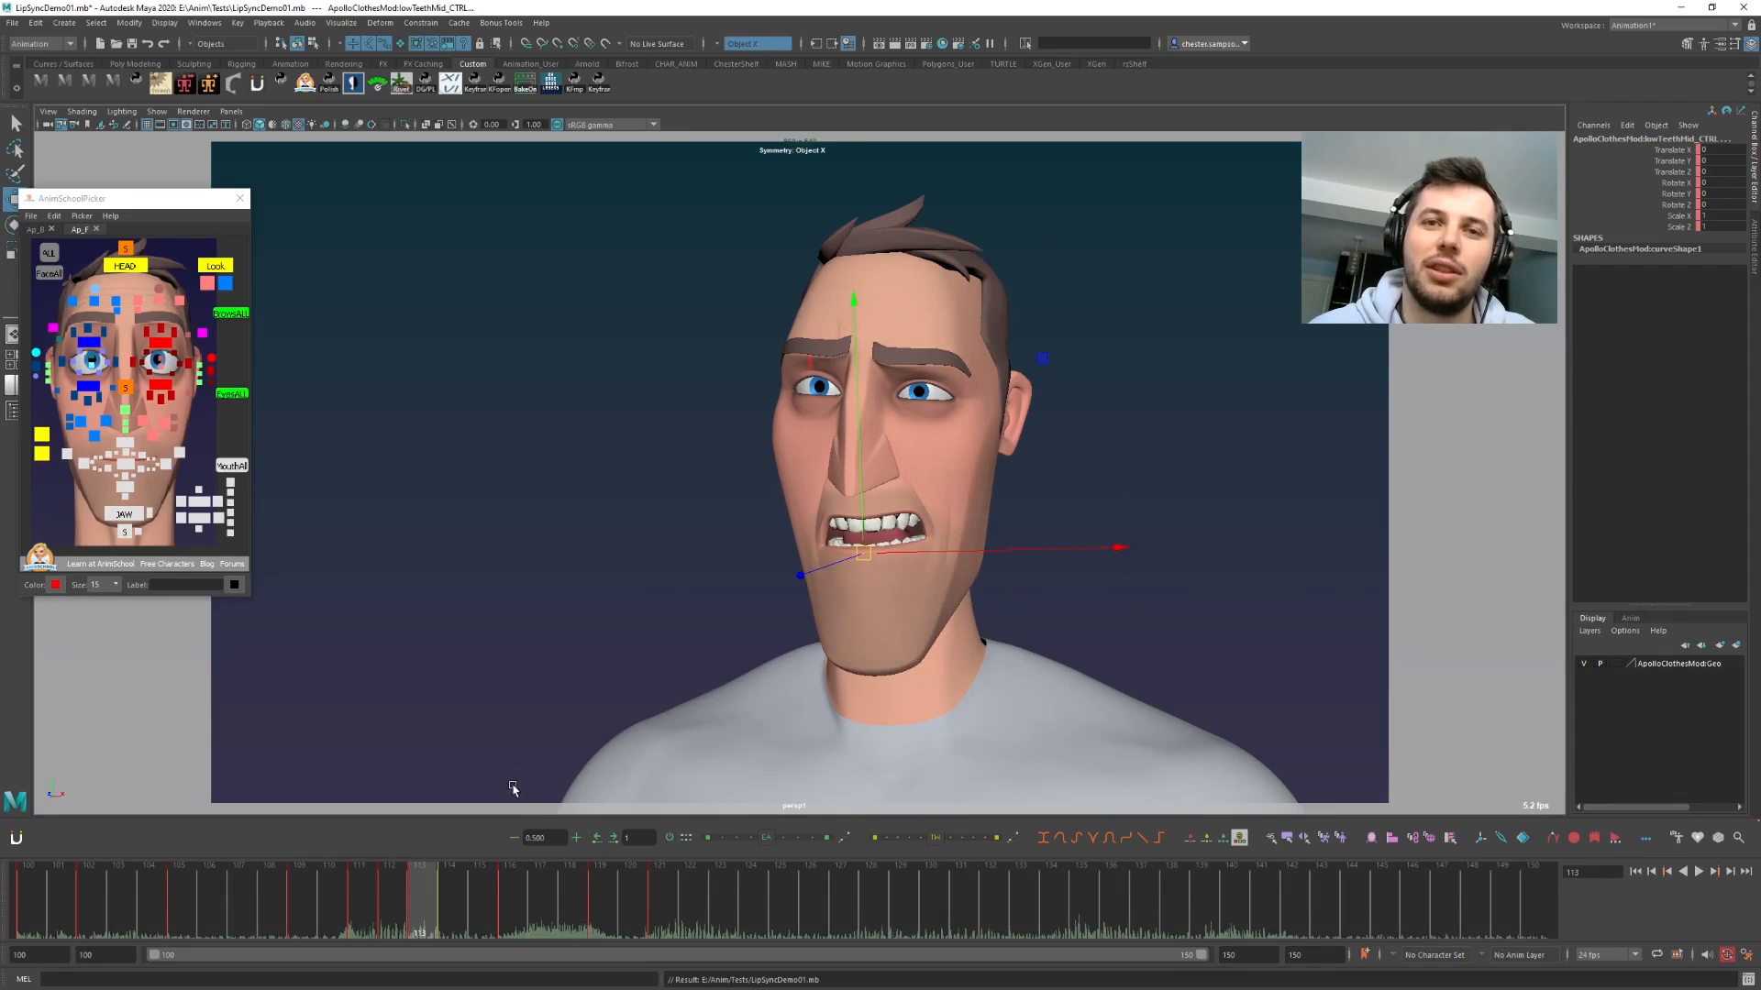
key(period)
key(period)
key(period)
drag(255, 913, 33, 894)
key(alt+v)
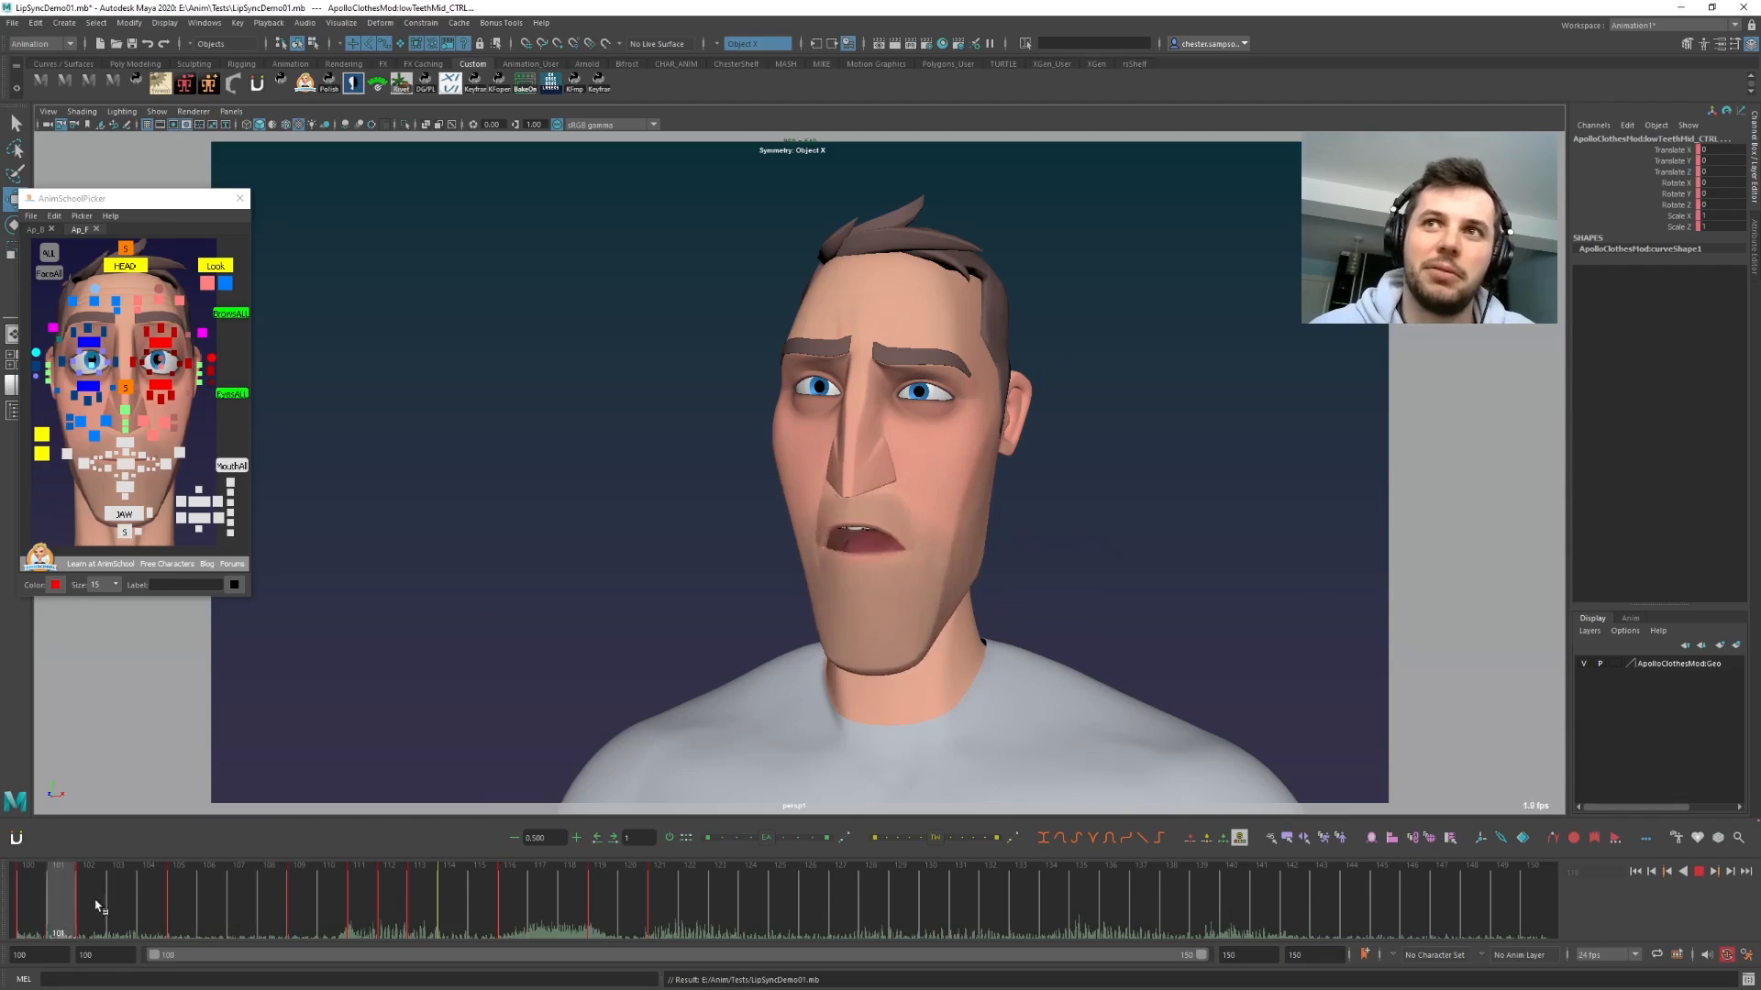
key(alt+v)
- Compare the mouth poses key by key between frames 105 and 114, watching the jaw and teeth
key(comma)
key(comma)
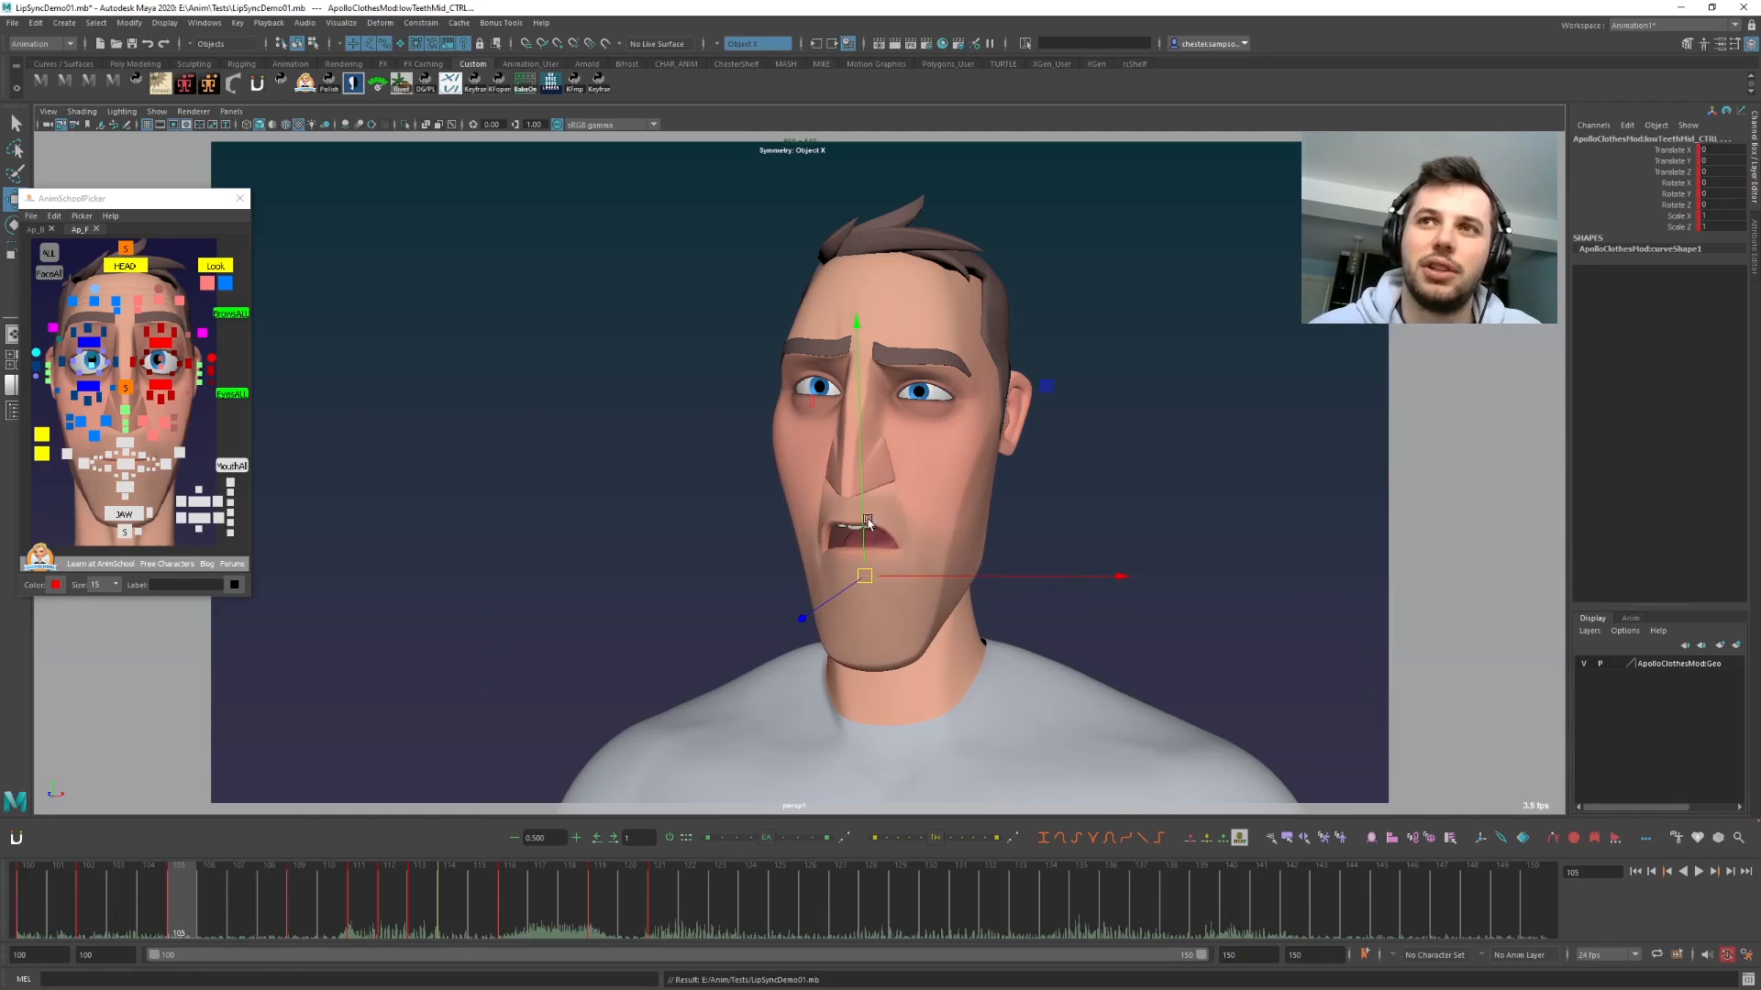
key(period)
key(period)
key(period)
key(comma)
key(comma)
key(period)
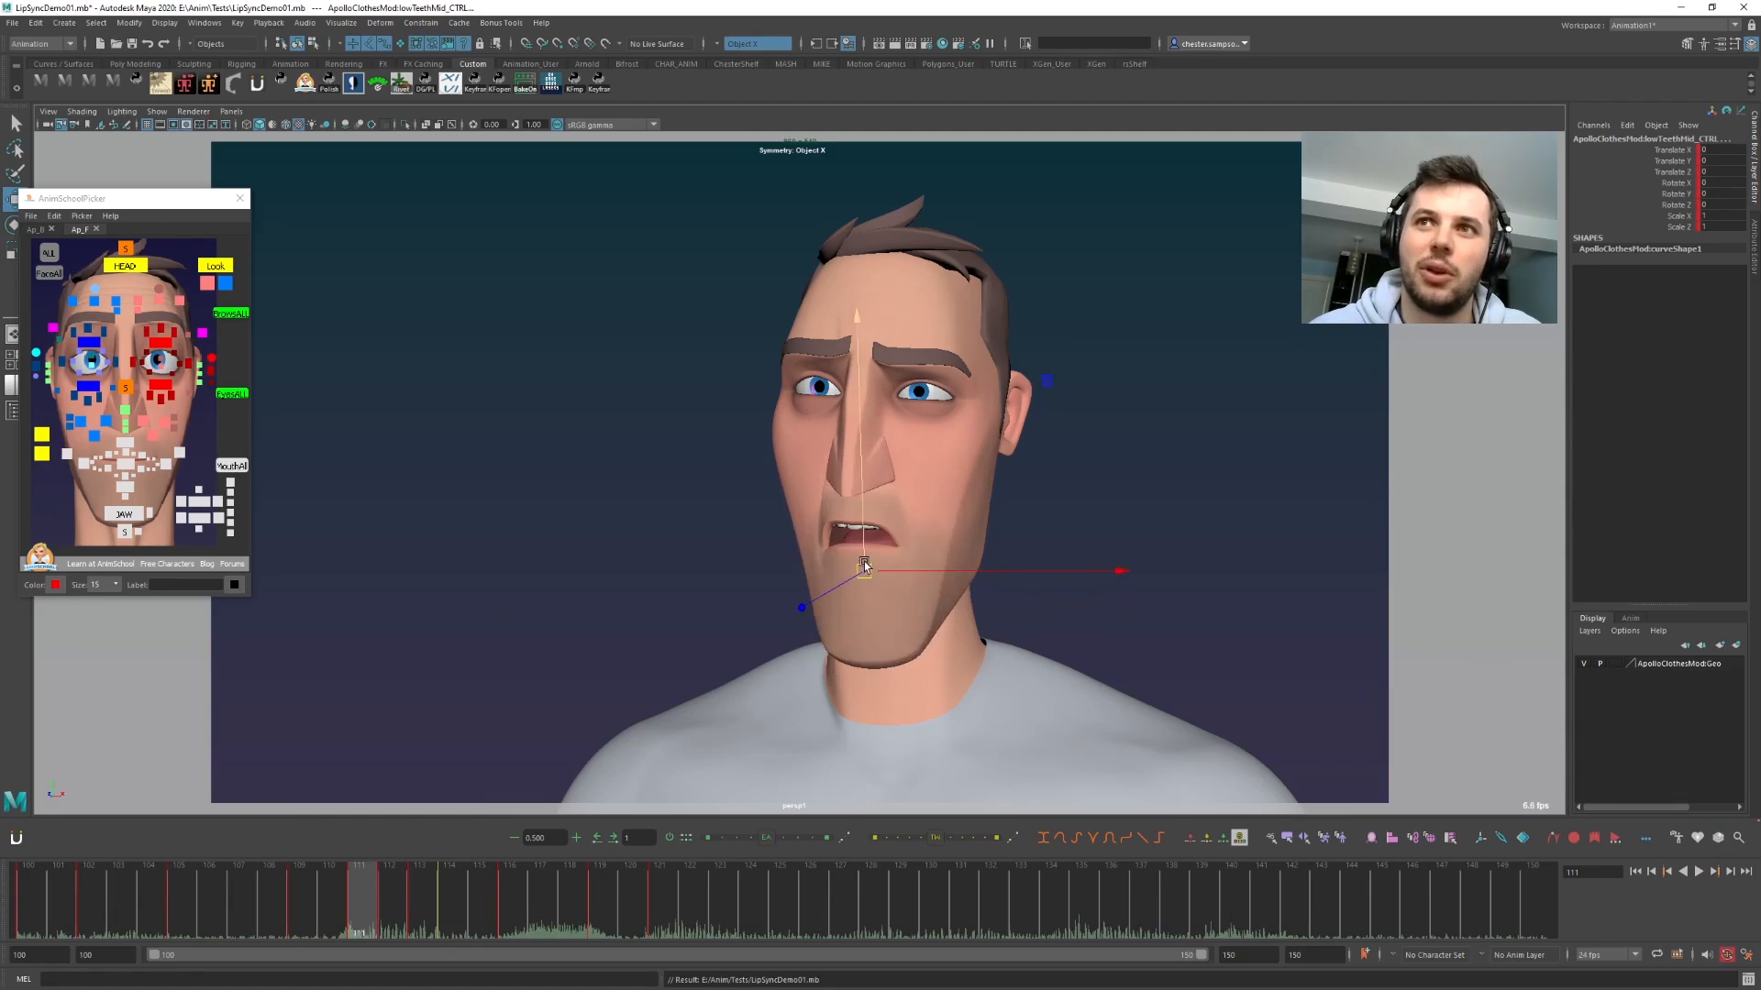
key(comma)
key(period)
key(period)
key(comma)
key(comma)
key(comma)
key(period)
key(period)
key(period)
key(period)
key(period)
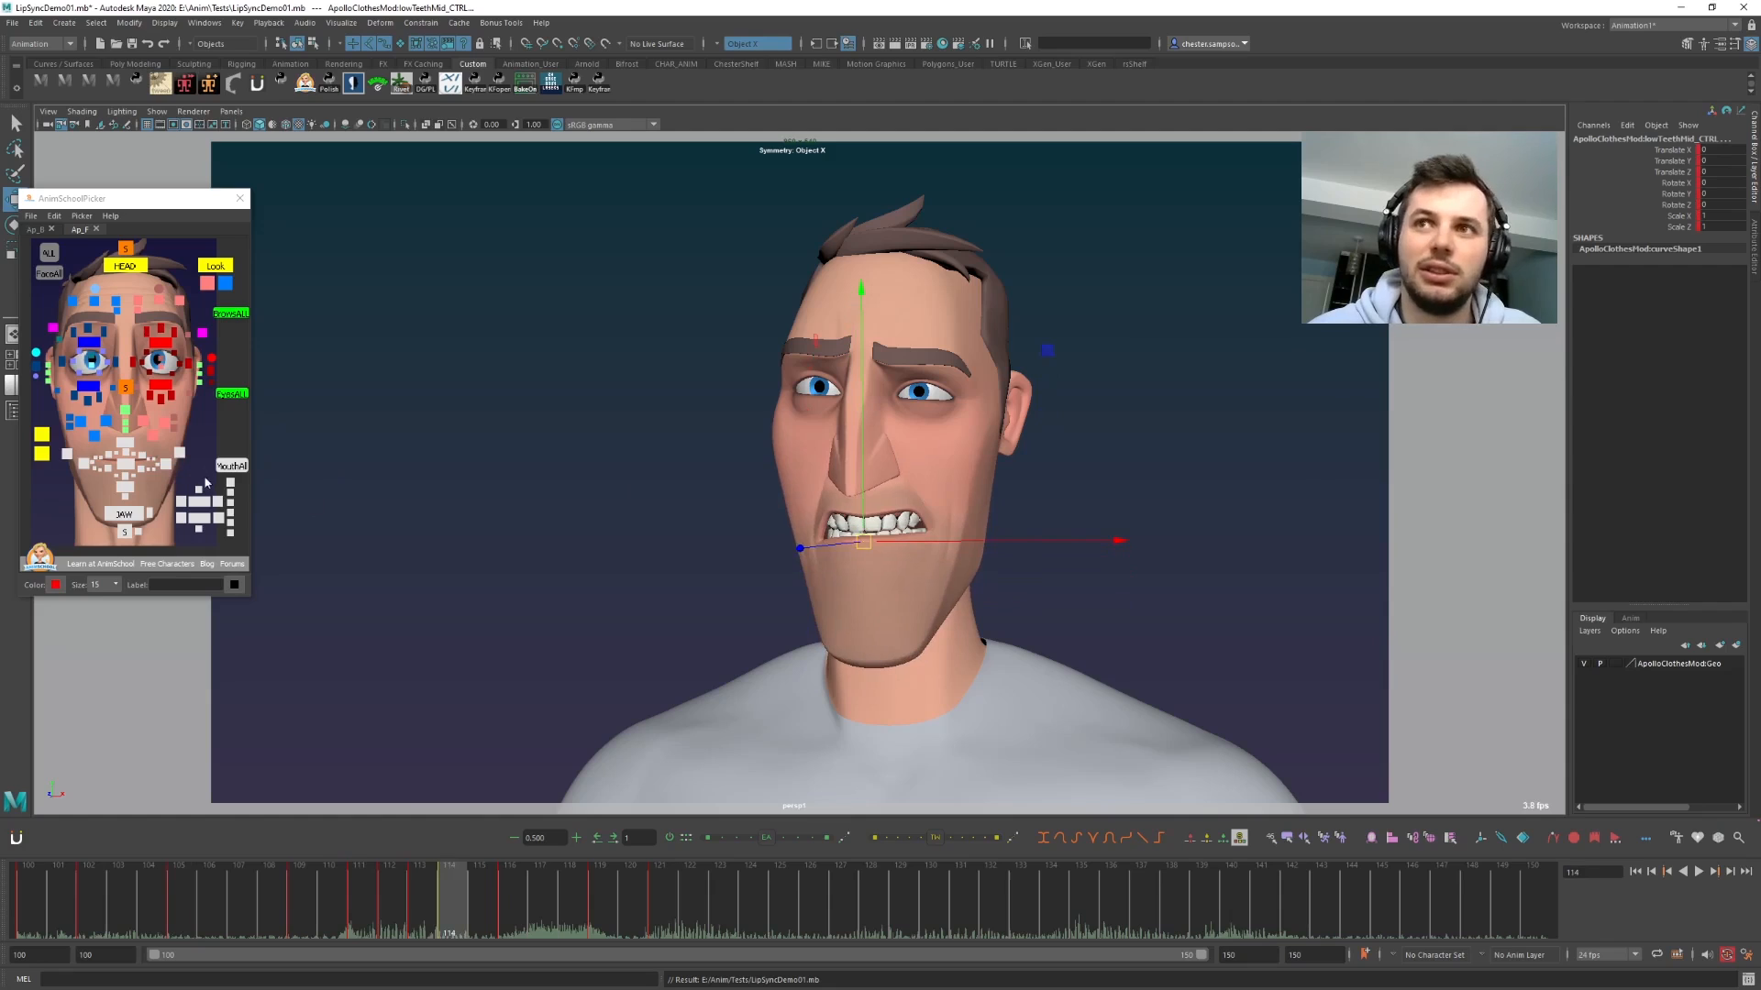
- Play from around frame 111 to judge the timing and move the mouth key from frame 121 to 120
mouse_move(487, 914)
mouse_down()
mouse_move(590, 919)
mouse_move(354, 916)
mouse_up()
key(alt+v)
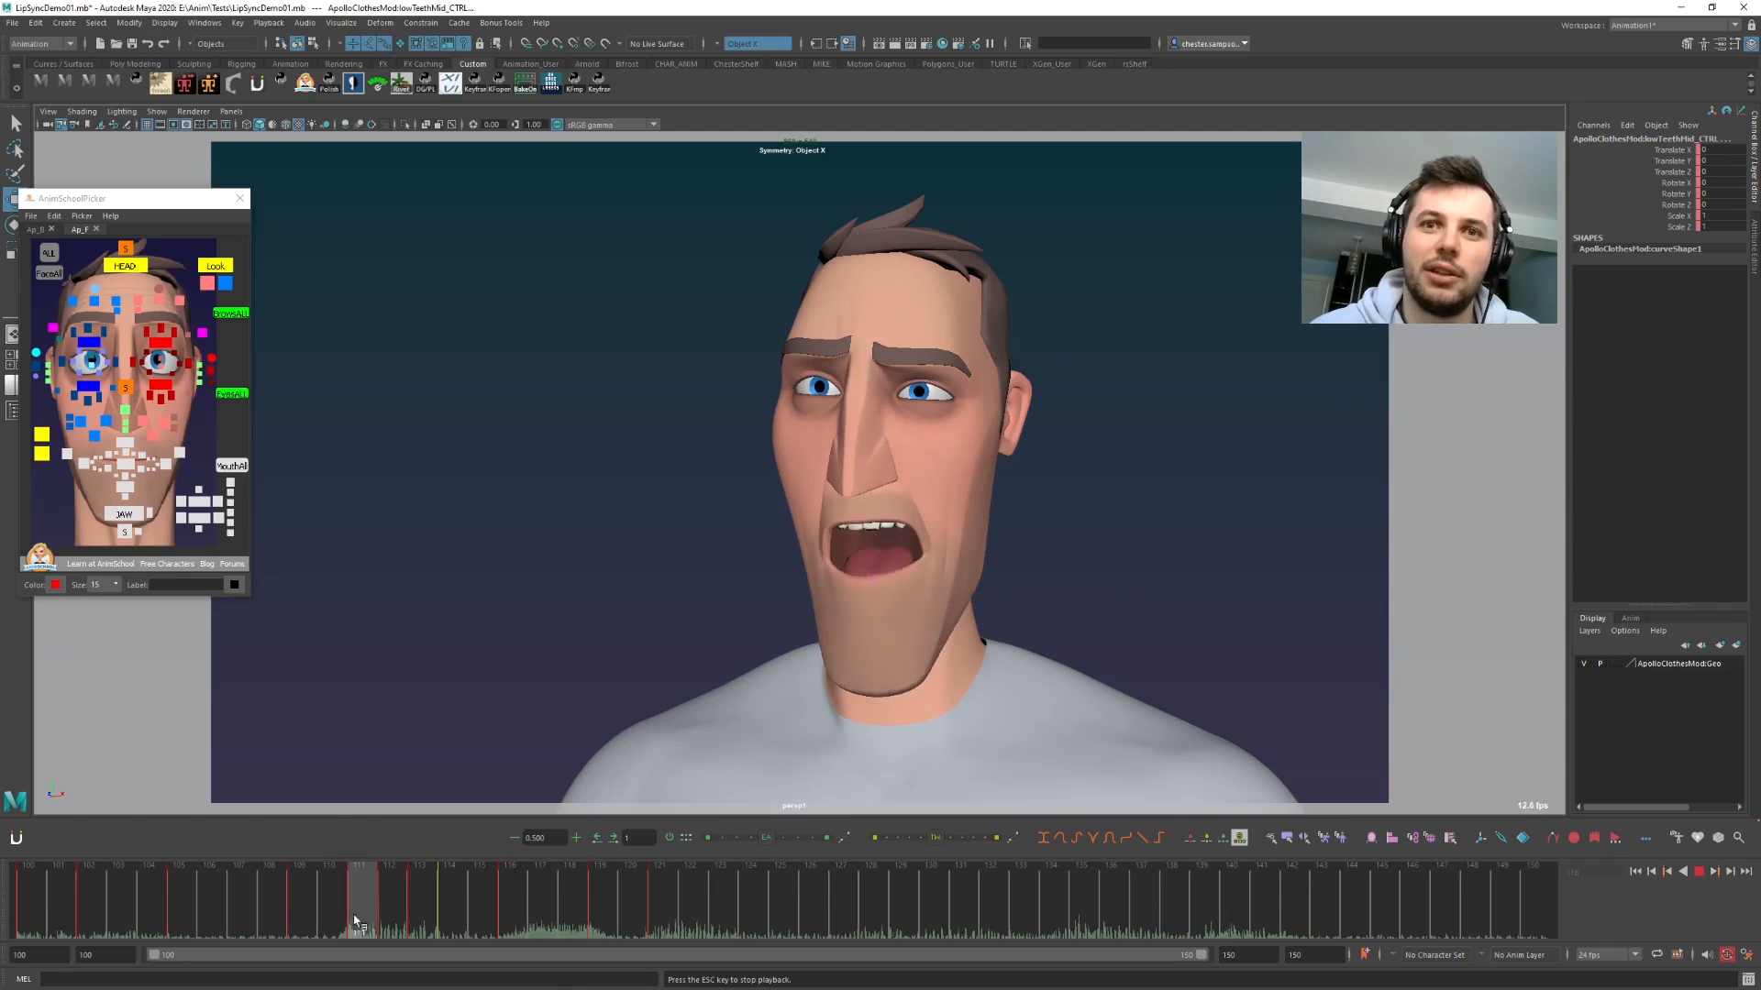
drag(486, 912, 623, 918)
shift+click(660, 920)
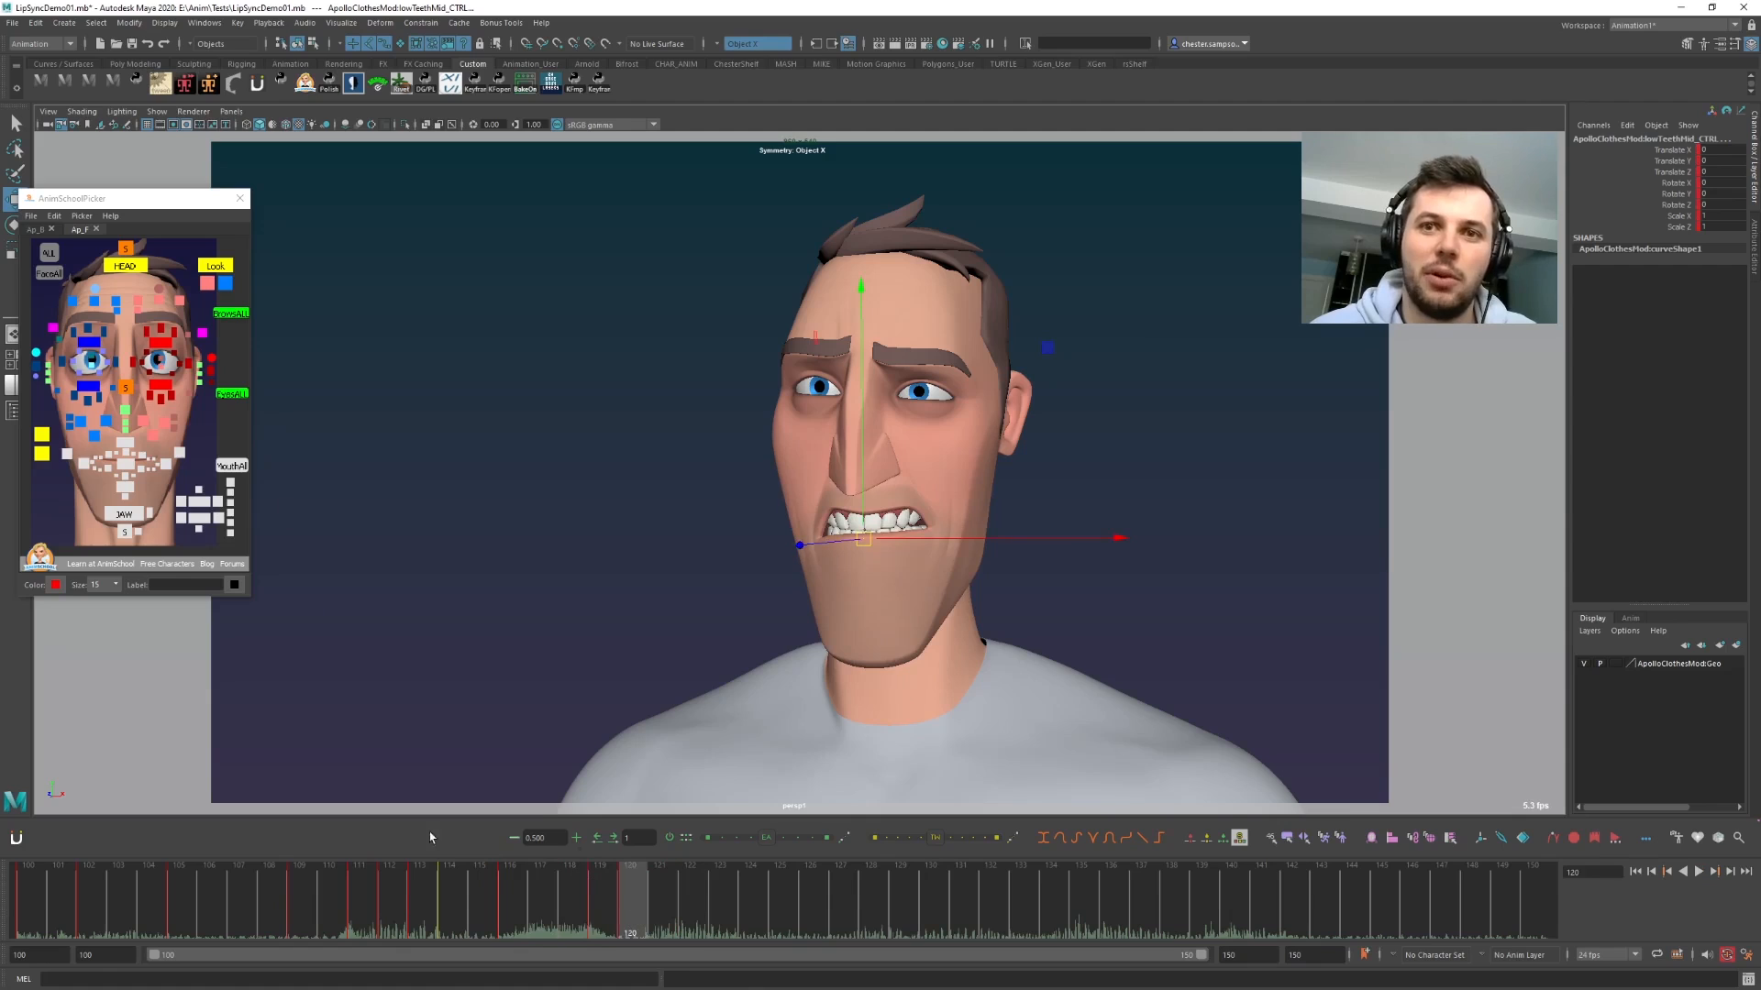
key(ctrl+z)
- Key the mouth controls in the neutral closed pose at frame 120 and match frame 119 to the preceding key's pose
key(comma)
key(period)
key(s)
key(comma)
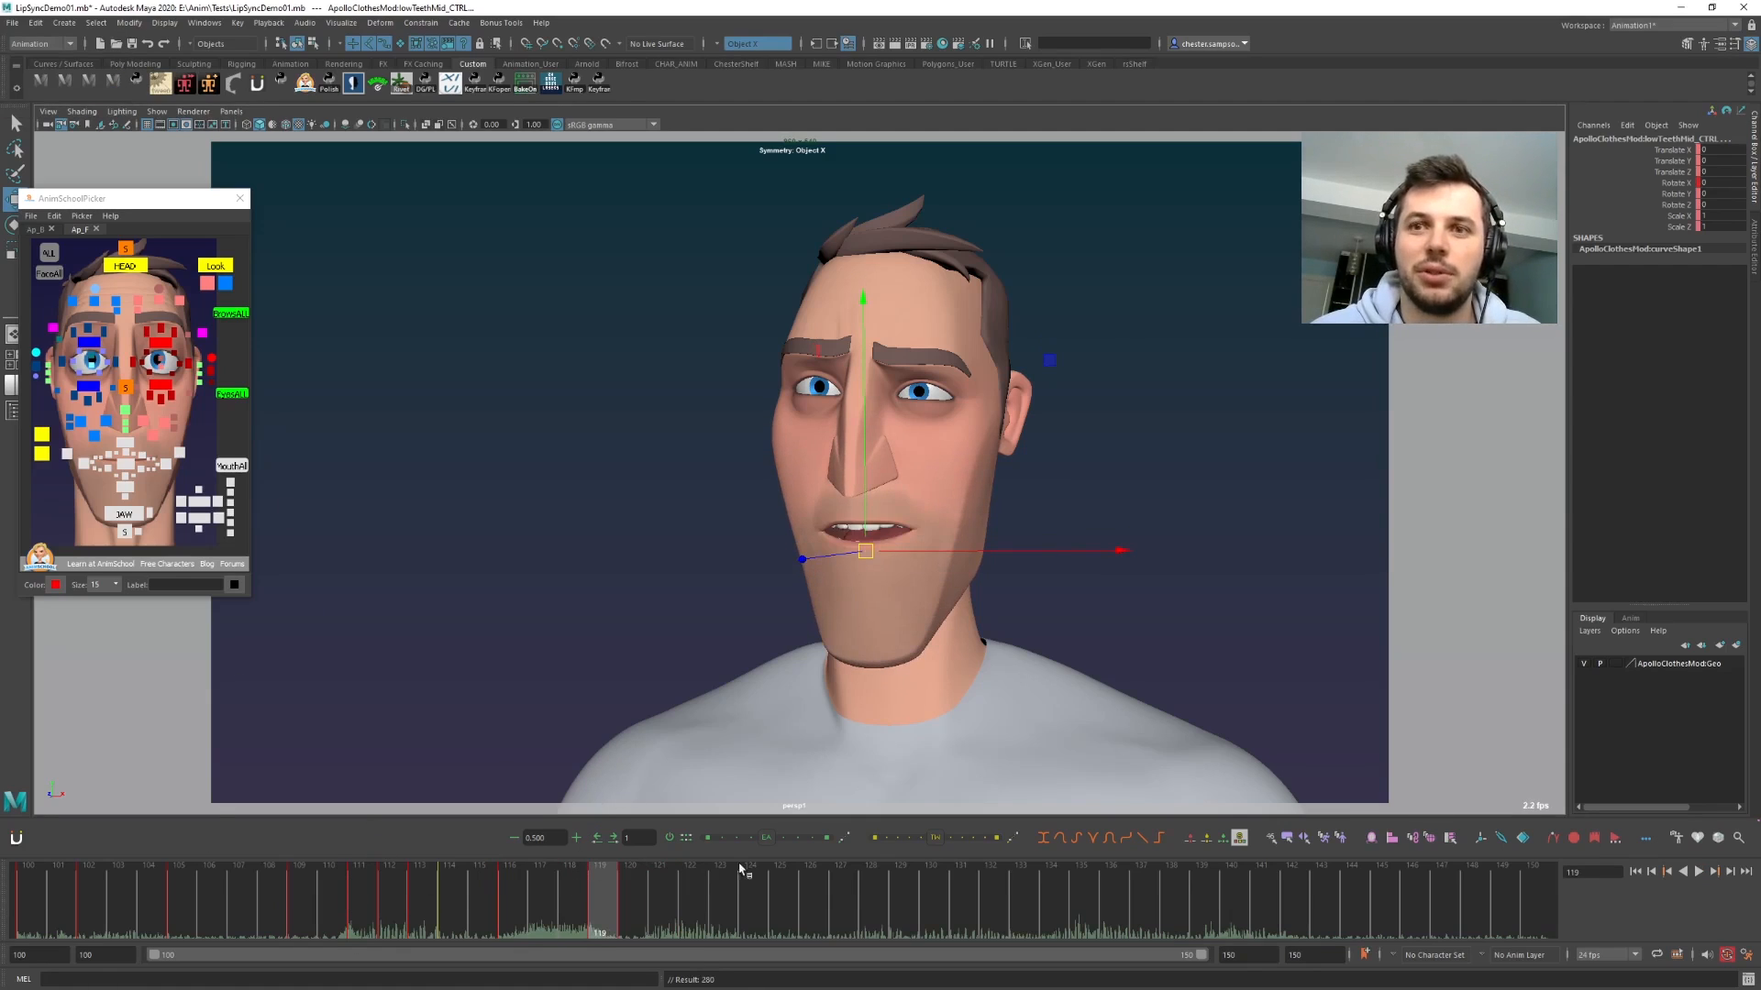
click(873, 843)
key(comma)
key(period)
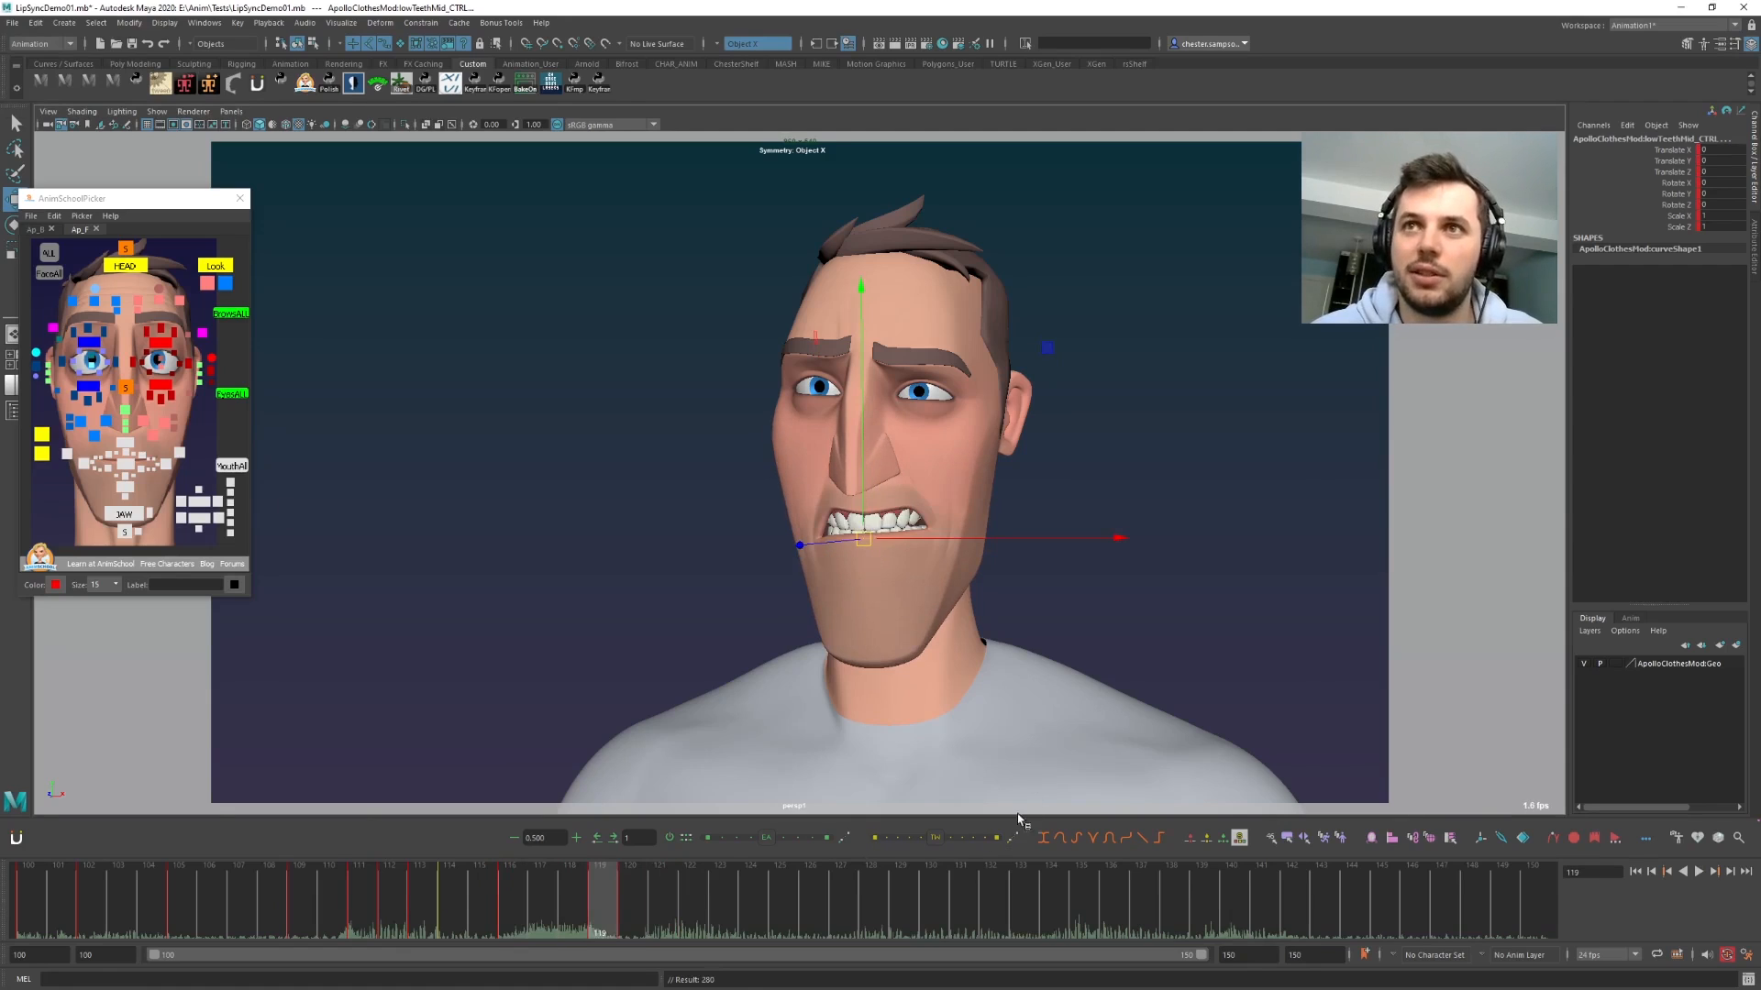
key(period)
- Open the jaw at frame 120 by rotating it to about 12.7 in Rotate X
click(553, 617)
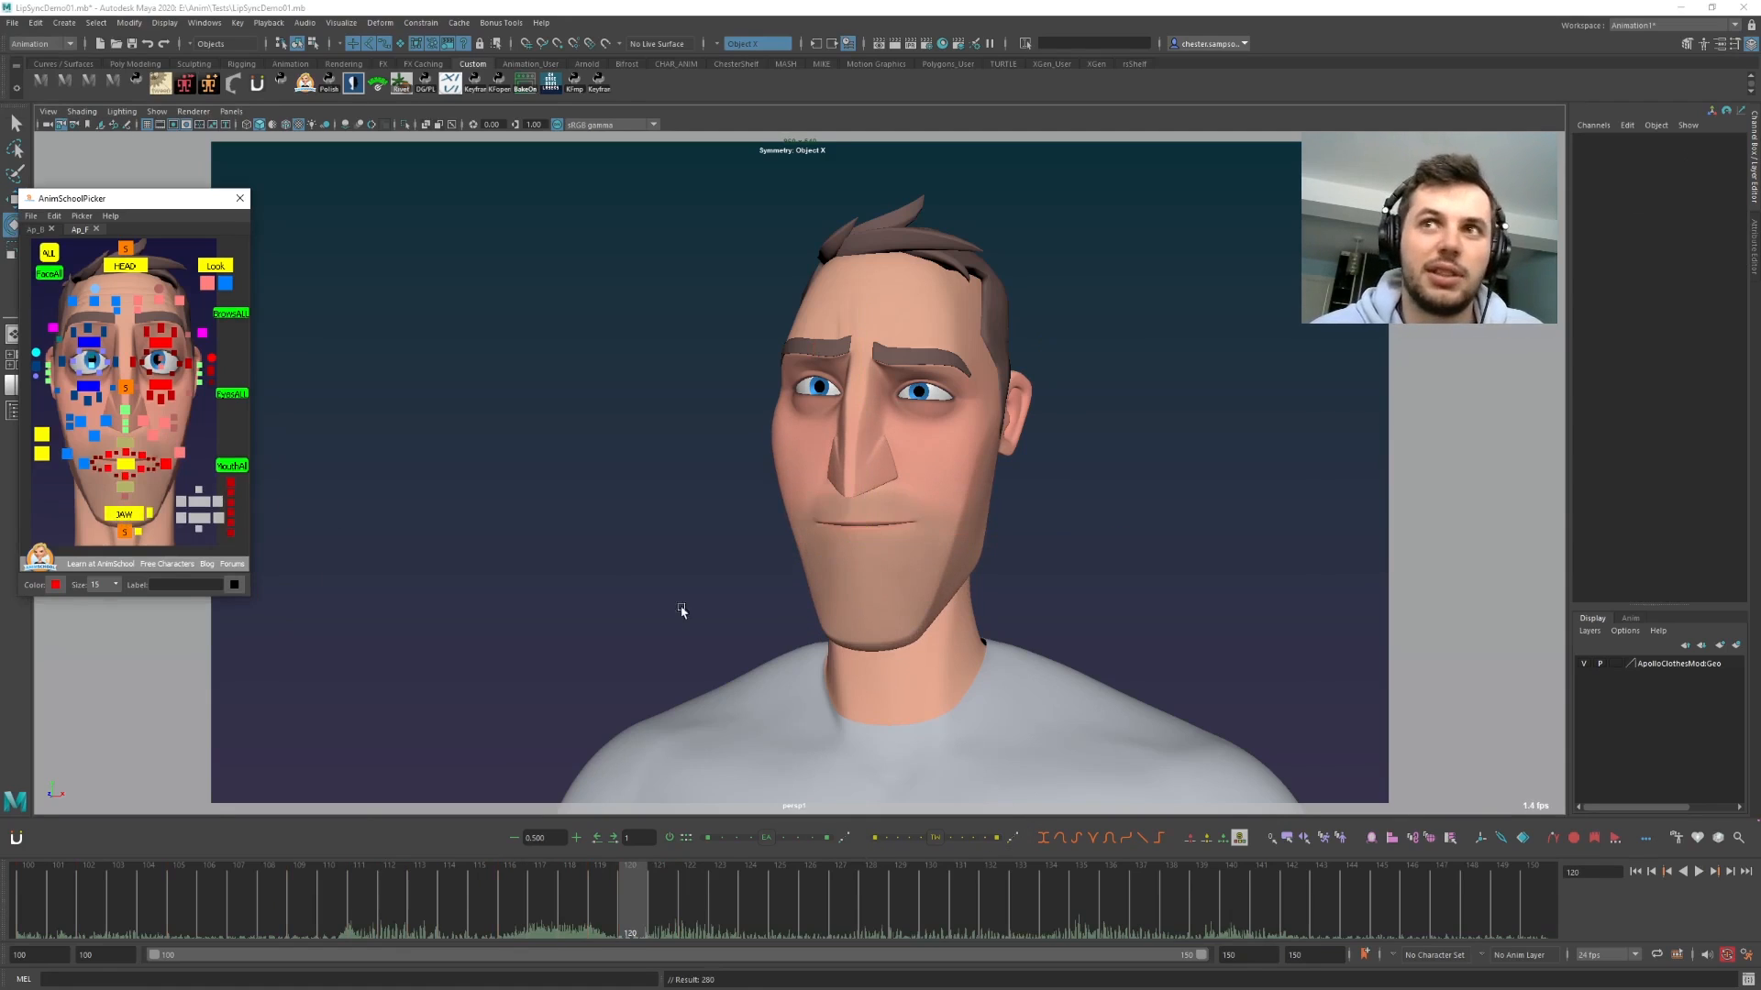
click(111, 519)
click(606, 881)
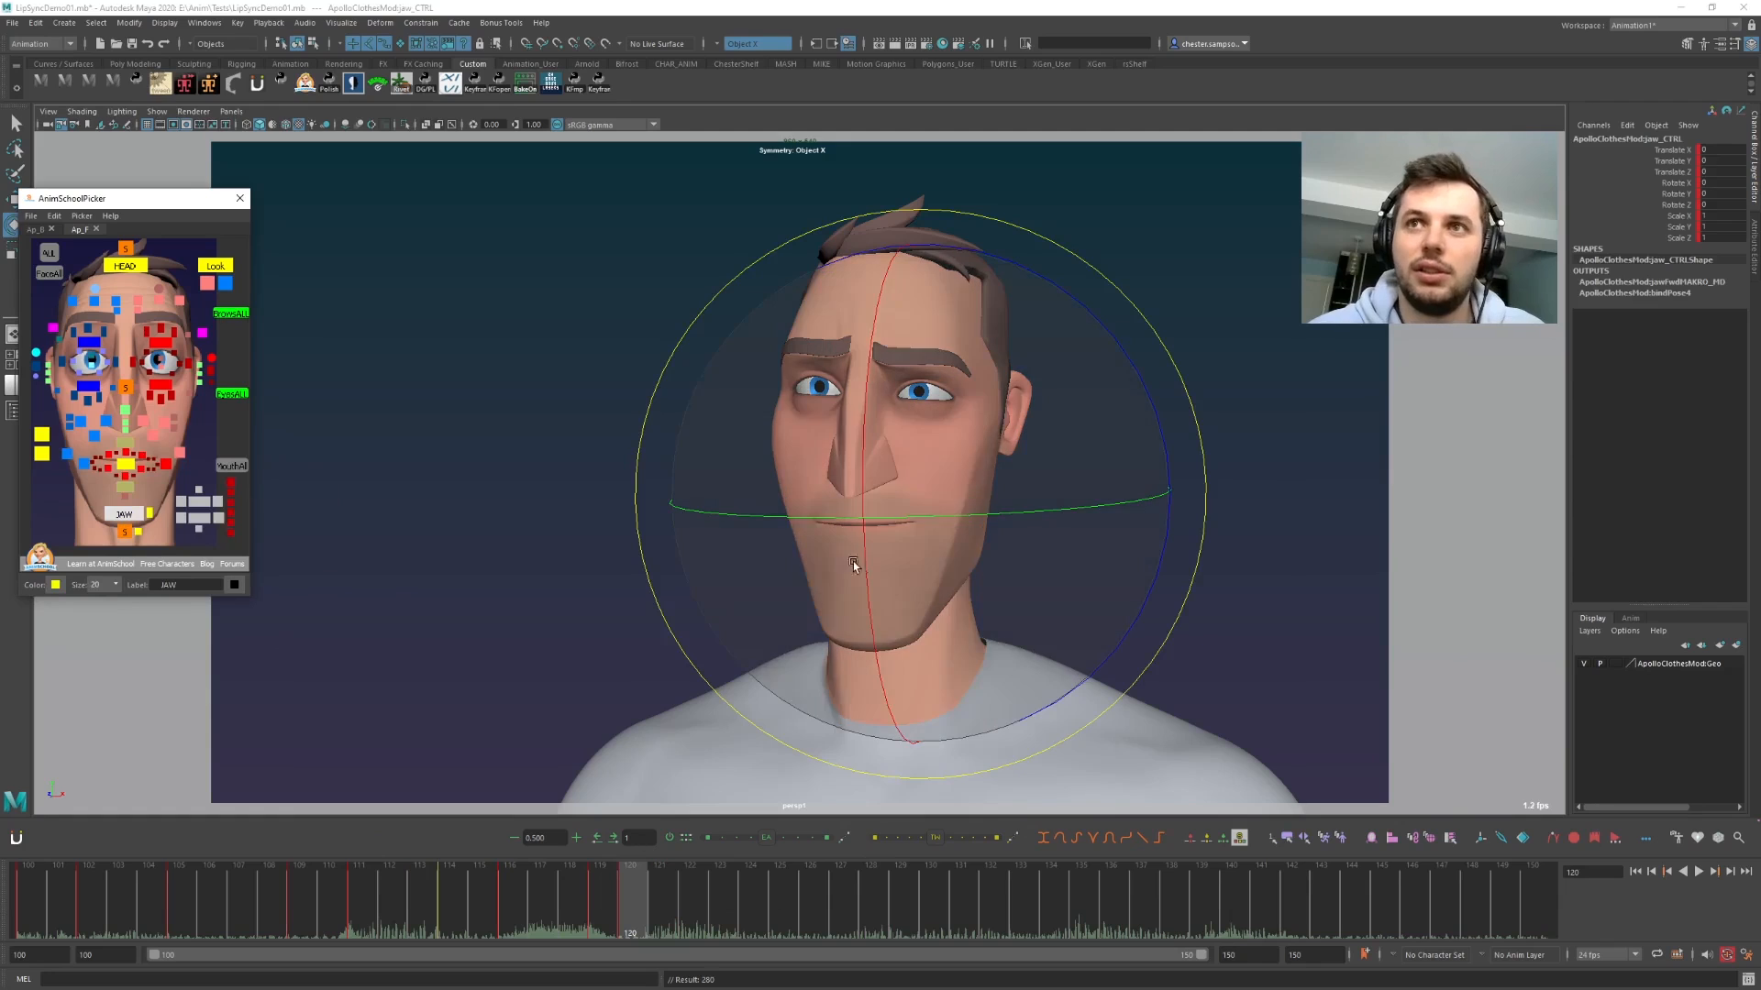
drag(844, 561, 363, 702)
key(alt+period)
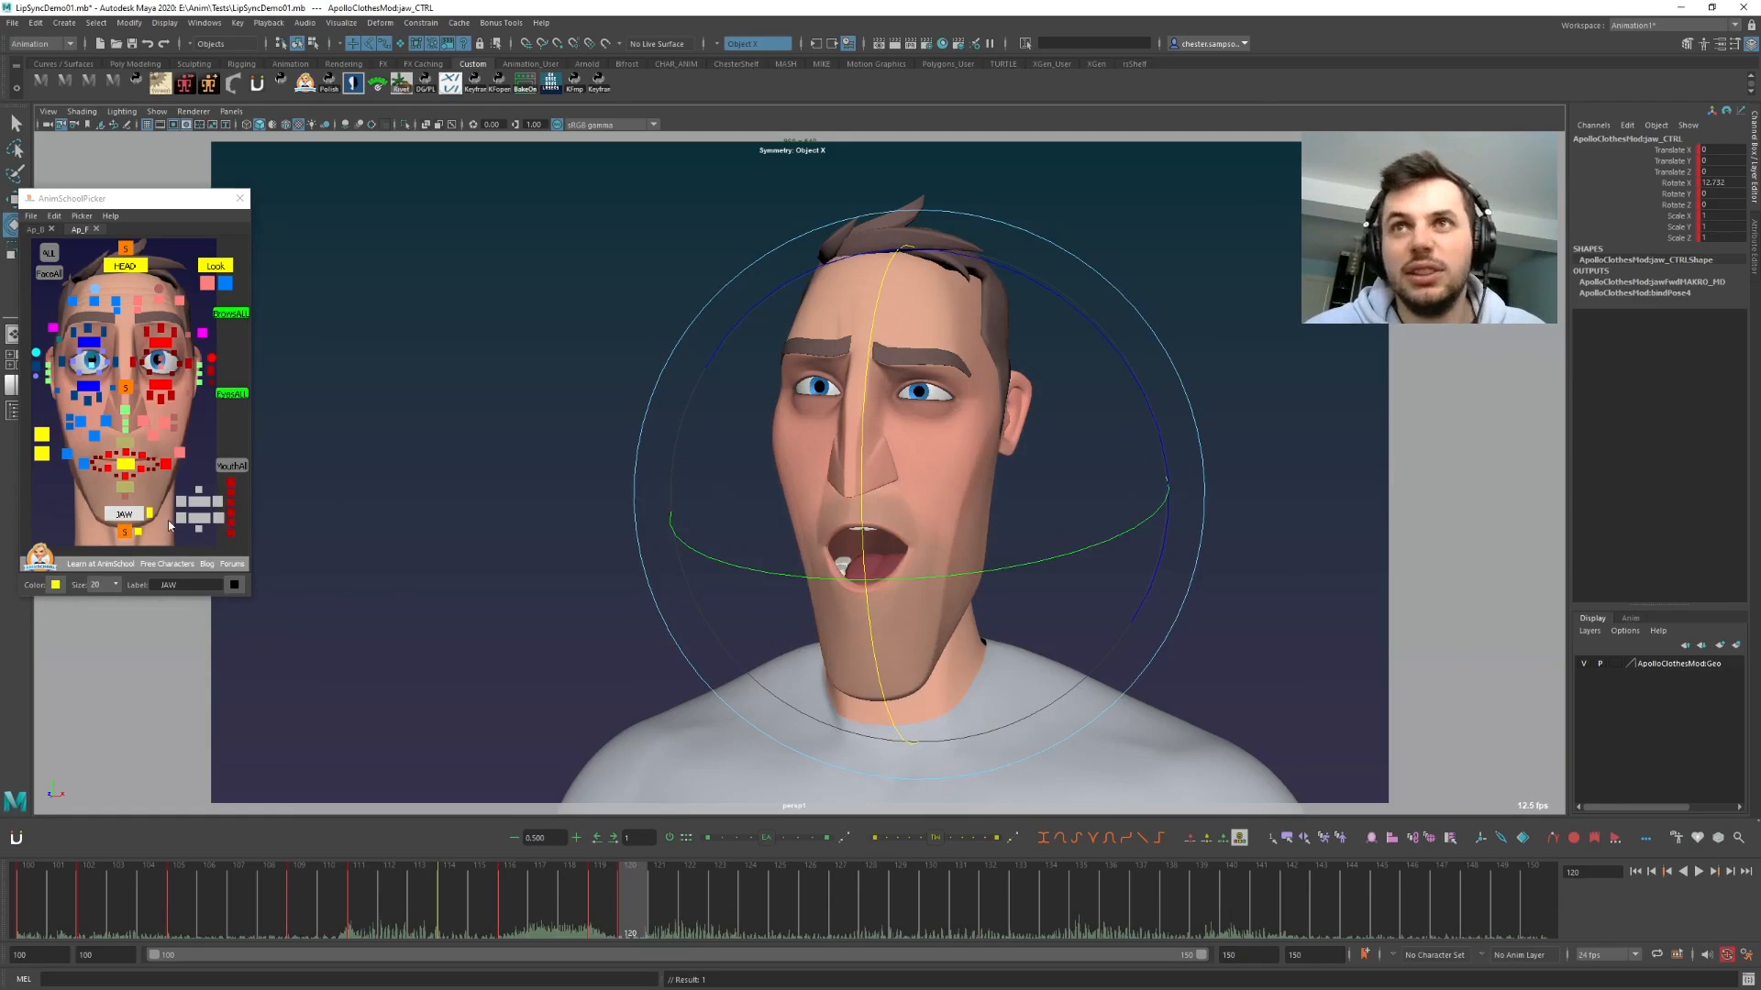
click(180, 453)
shift+click(67, 454)
key(w)
drag(792, 491, 789, 499)
key(ctrl+z)
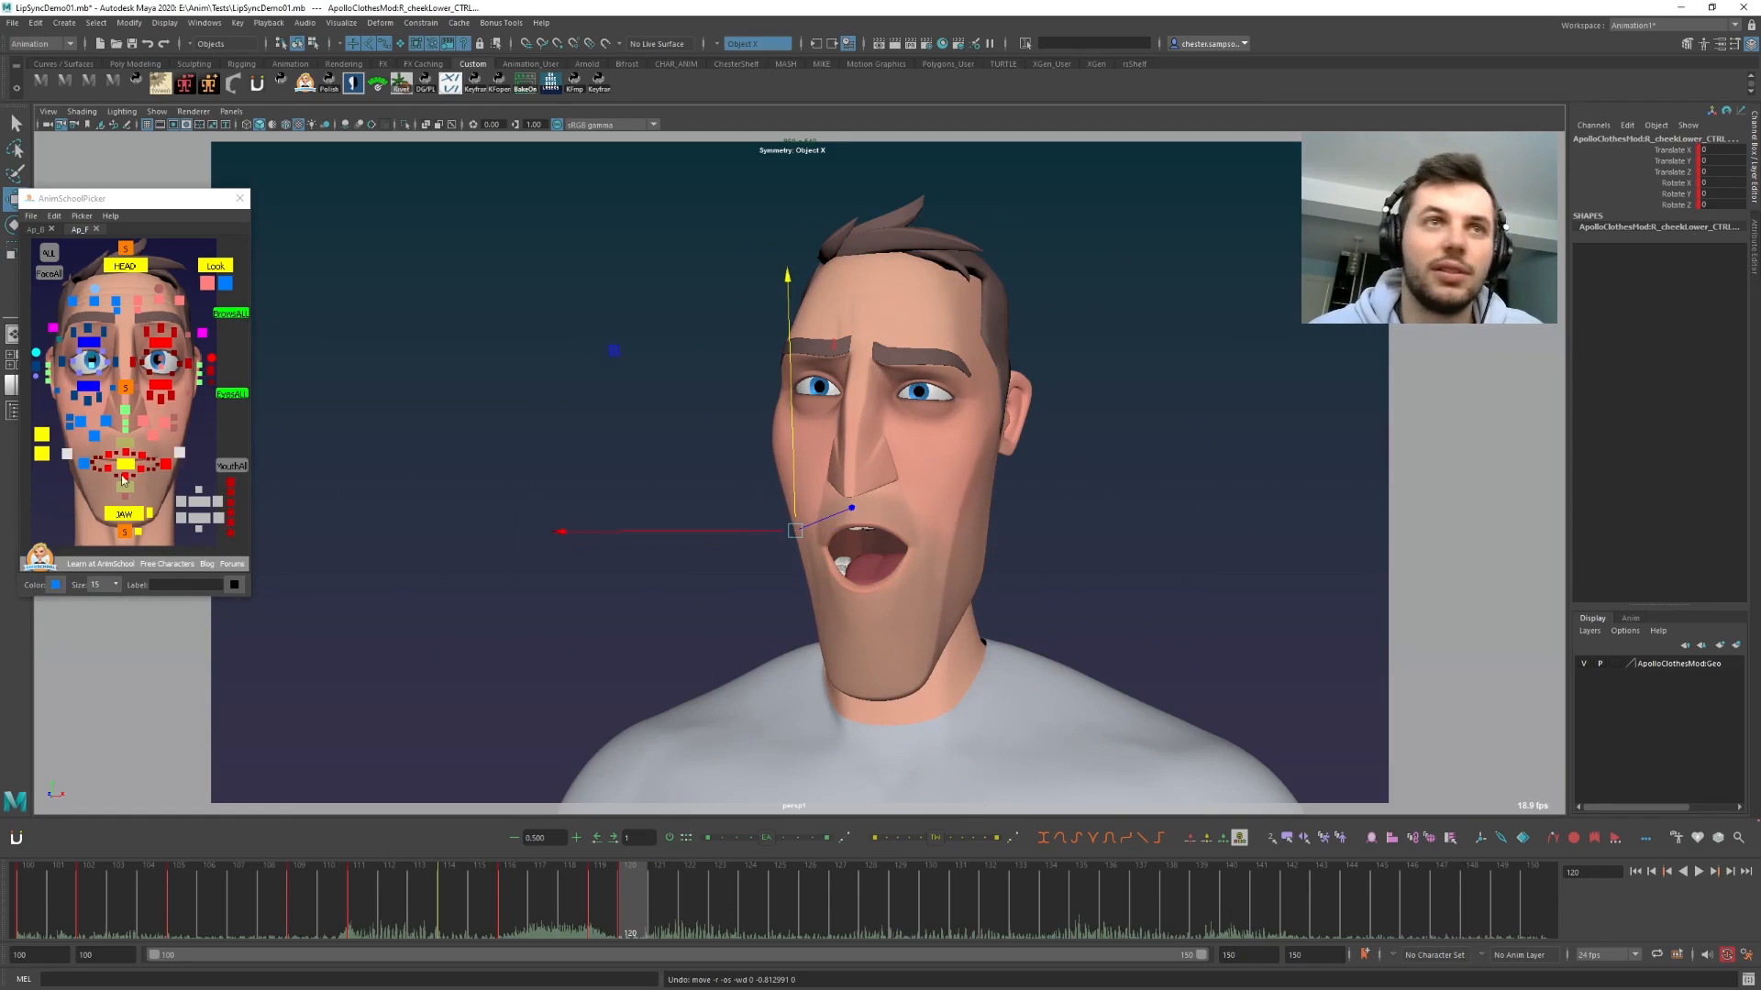
- Pull both lip corners inward and down at frame 120, to about 2.05 in Translate X and -4.81 in Translate Y
click(82, 463)
drag(817, 508, 802, 573)
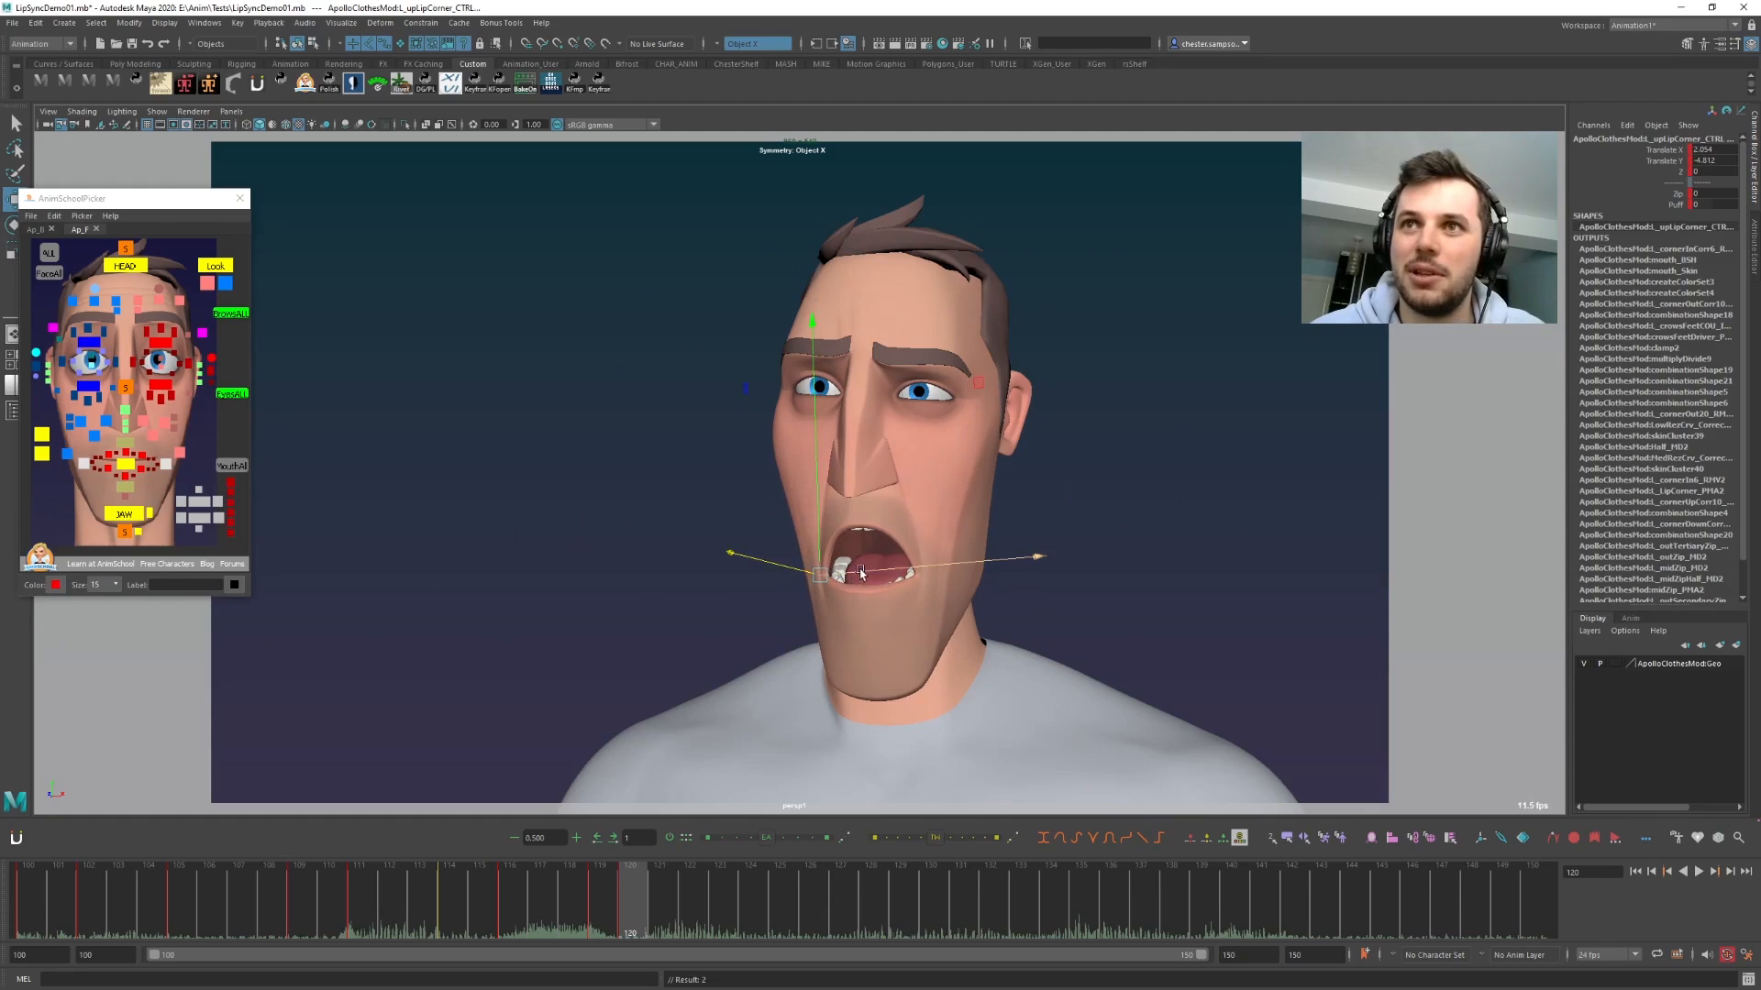
key(comma)
key(period)
- Raise the left outer upper lip at frame 120 to about 3.18 in Translate Y
click(142, 455)
middle_drag(832, 708, 843, 688)
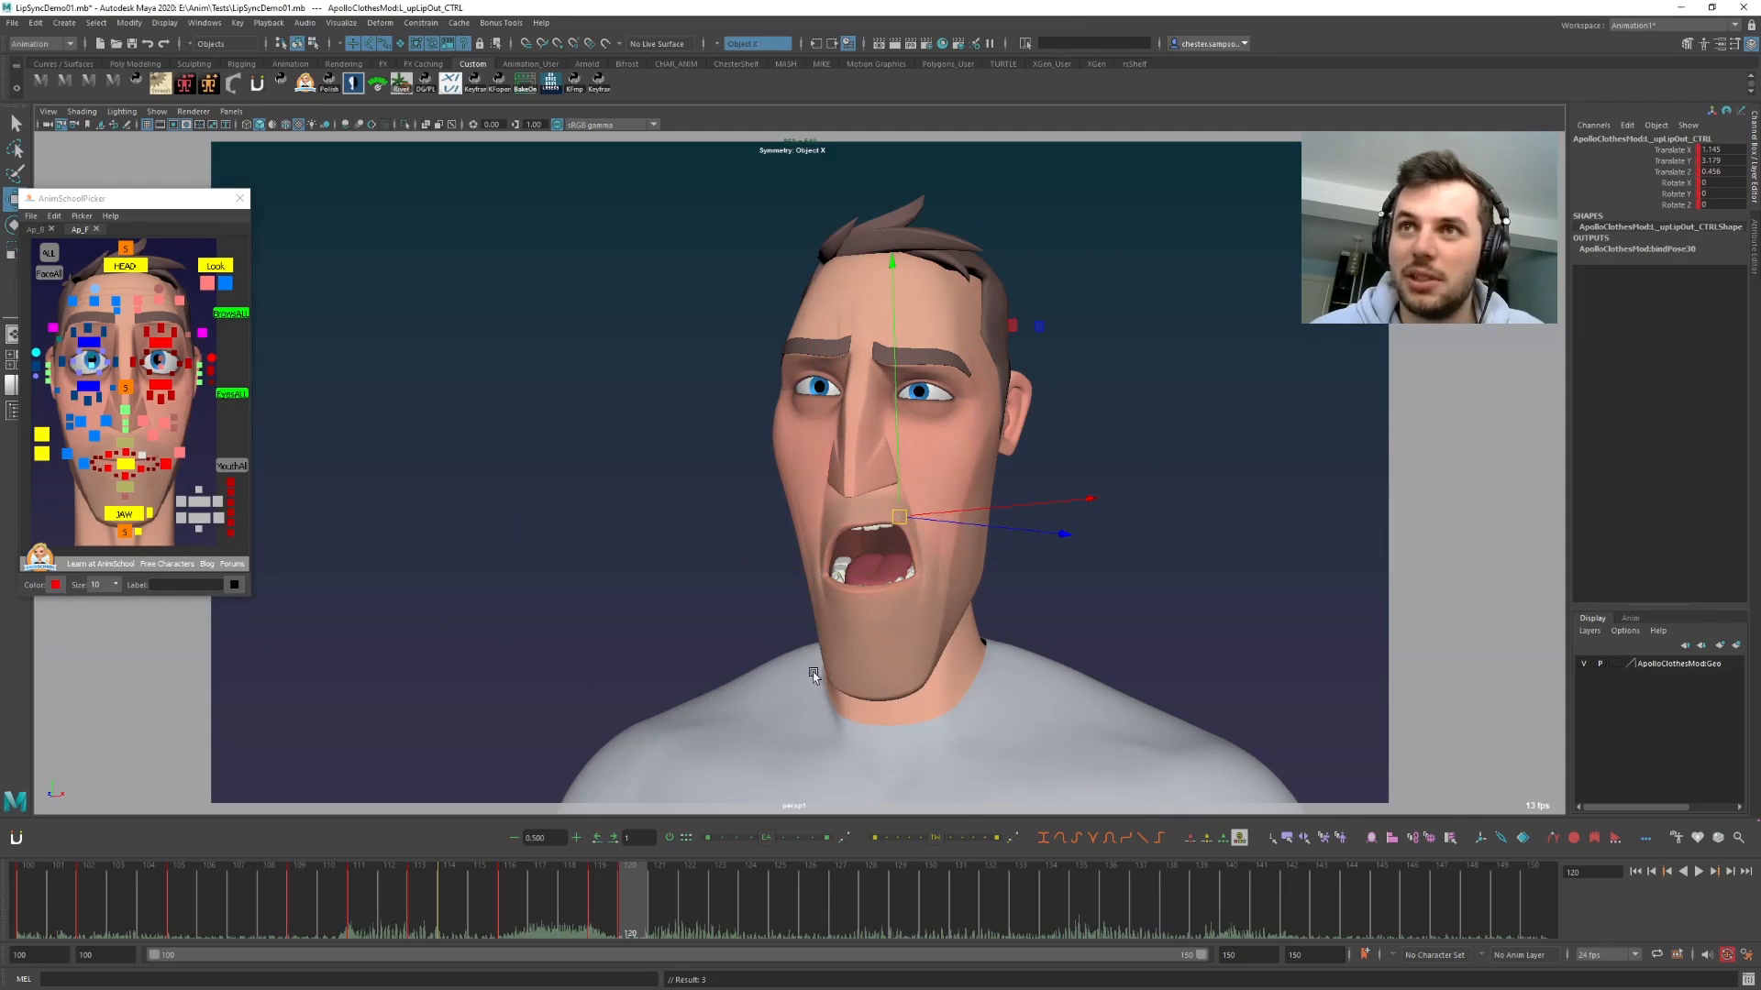
- Lower and tilt the lower teeth at frame 120, to about -1.09 in Translate Y, so they sit deeper inside the open mouth
click(125, 474)
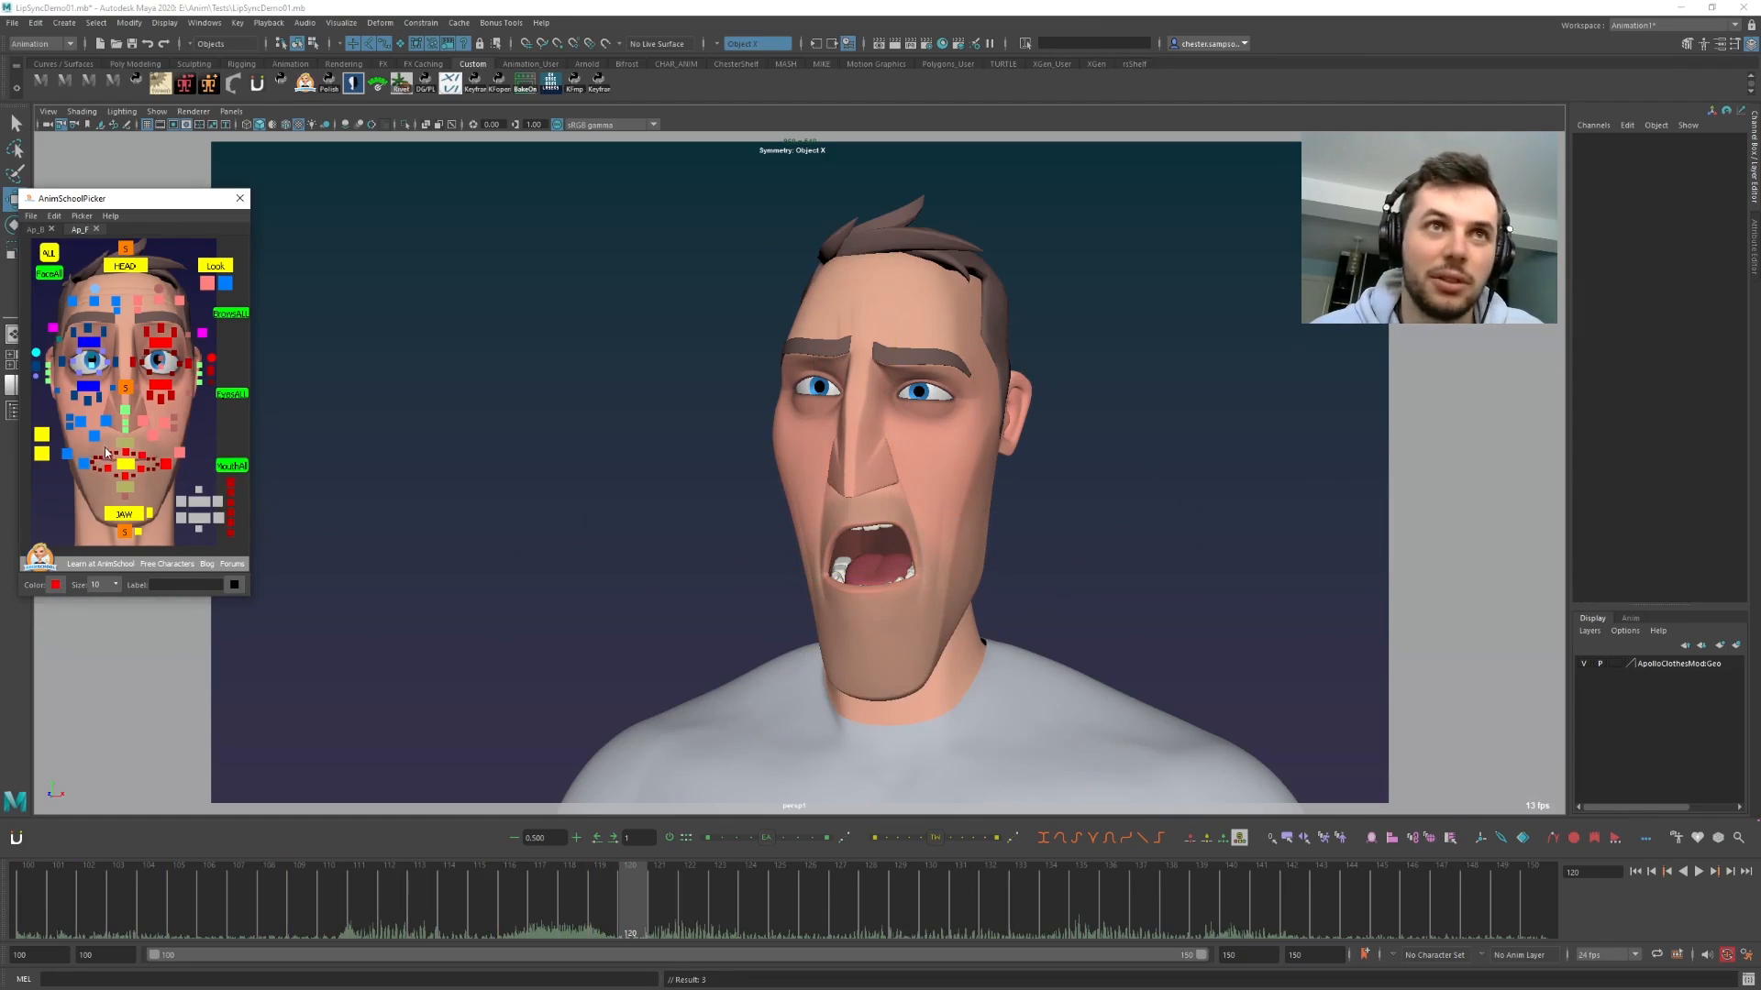
click(107, 452)
key(alt+comma)
key(alt+period)
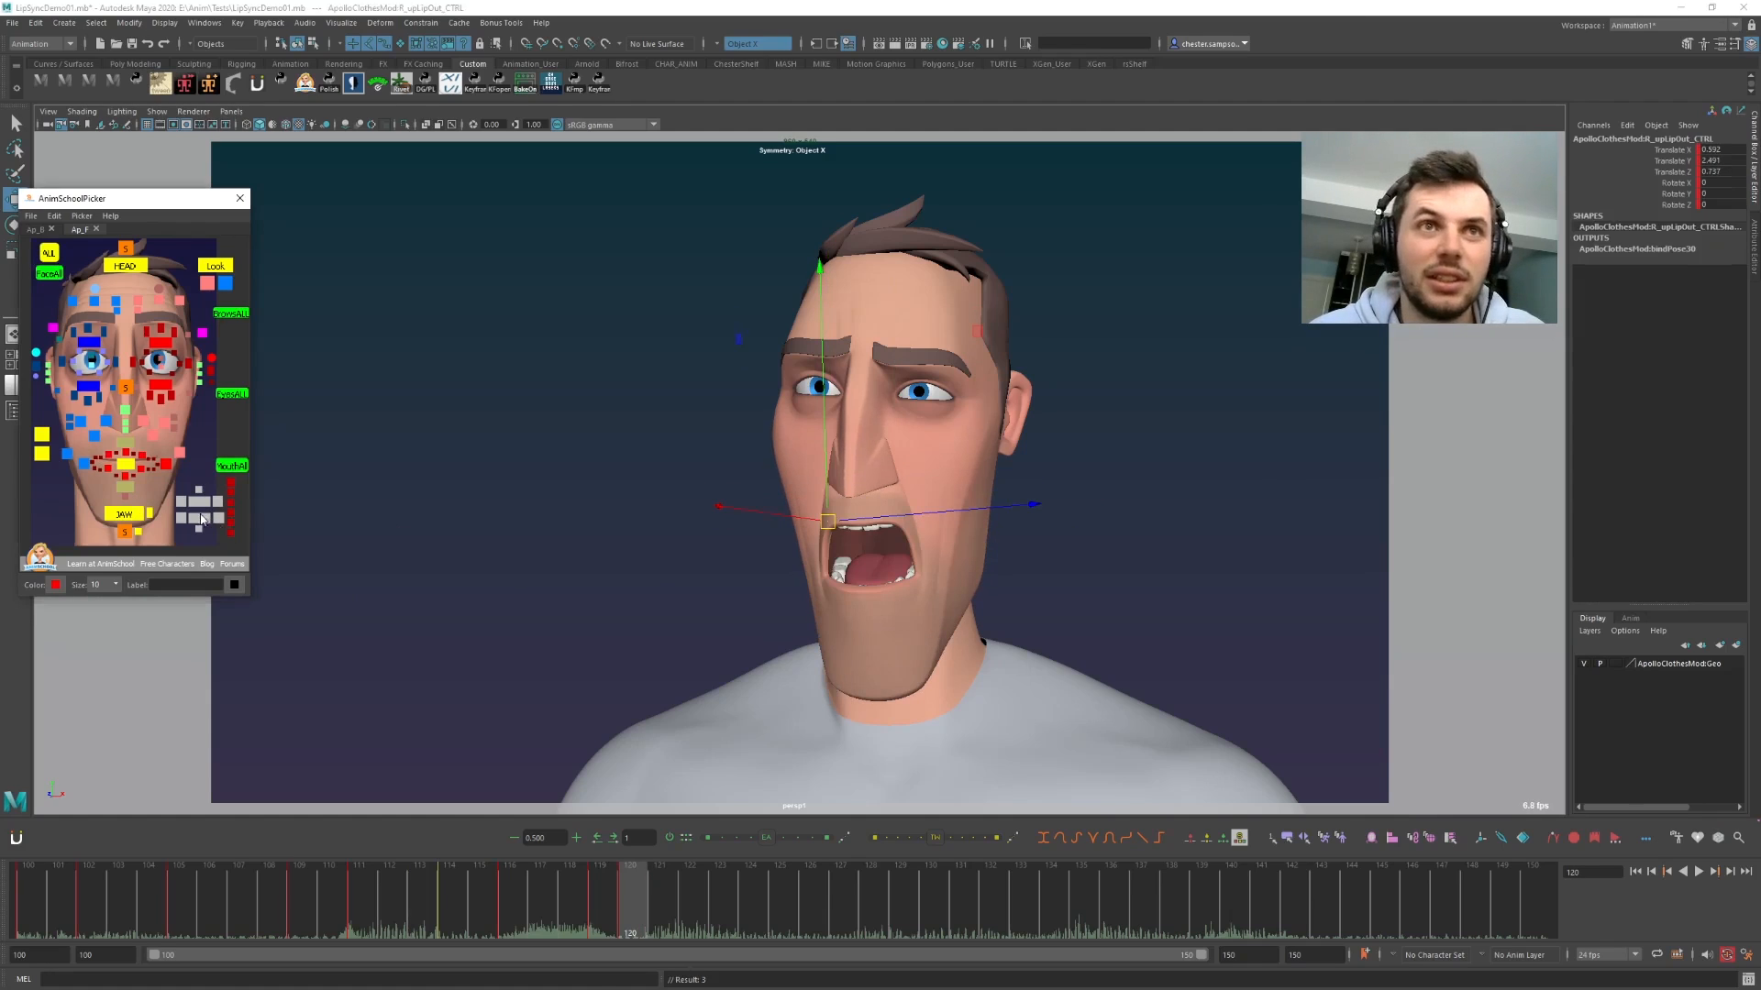
click(664, 587)
click(183, 518)
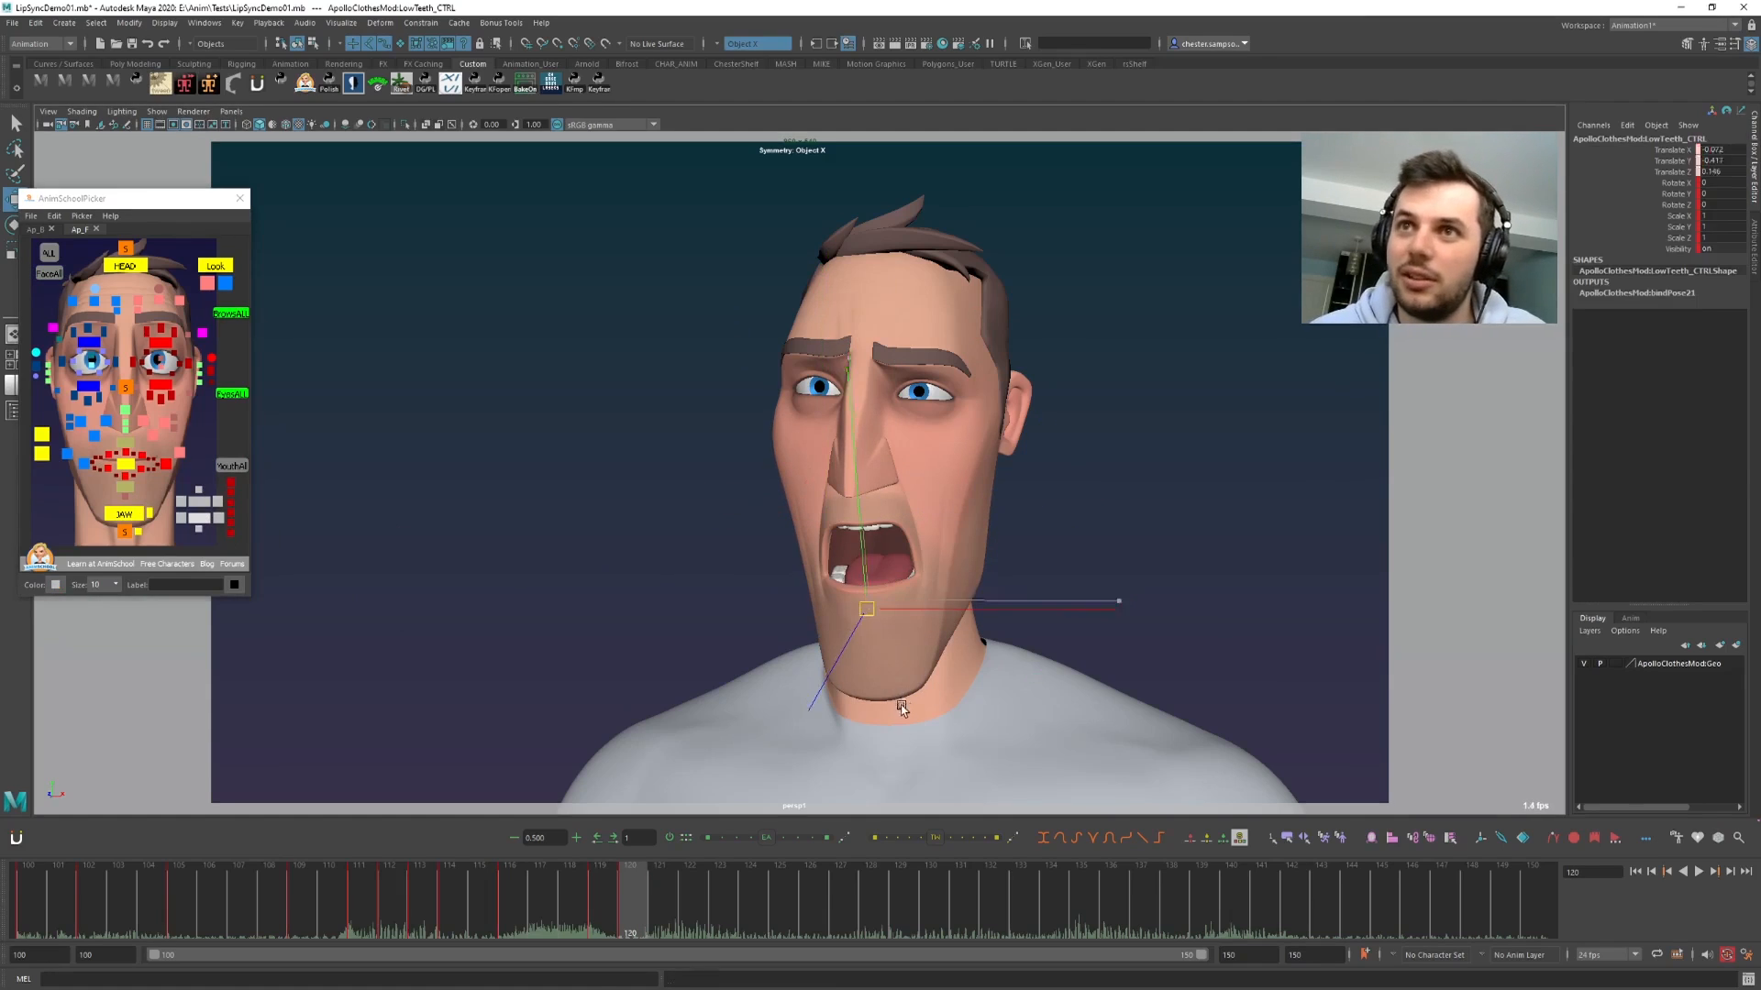
key(e)
middle_drag(788, 604, 733, 608)
key(w)
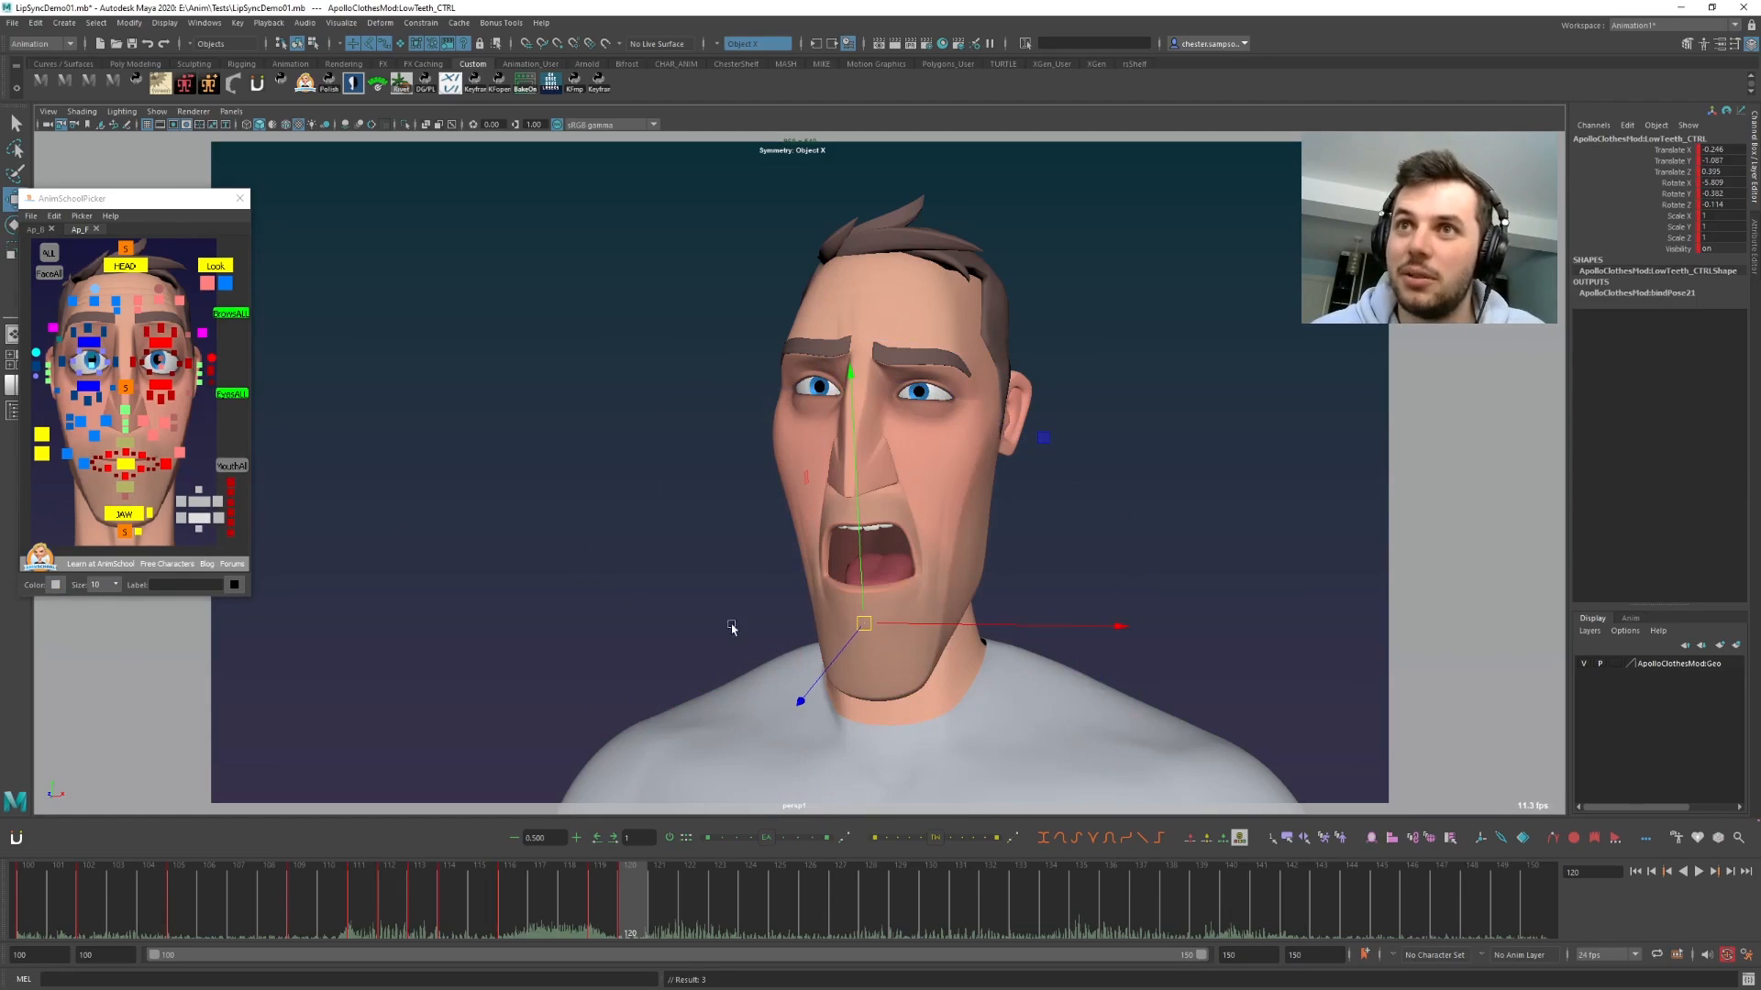
- Rotate the tongue controls and adjust the tongue base at frame 120 to settle the tongue inside the open mouth
click(180, 452)
key(e)
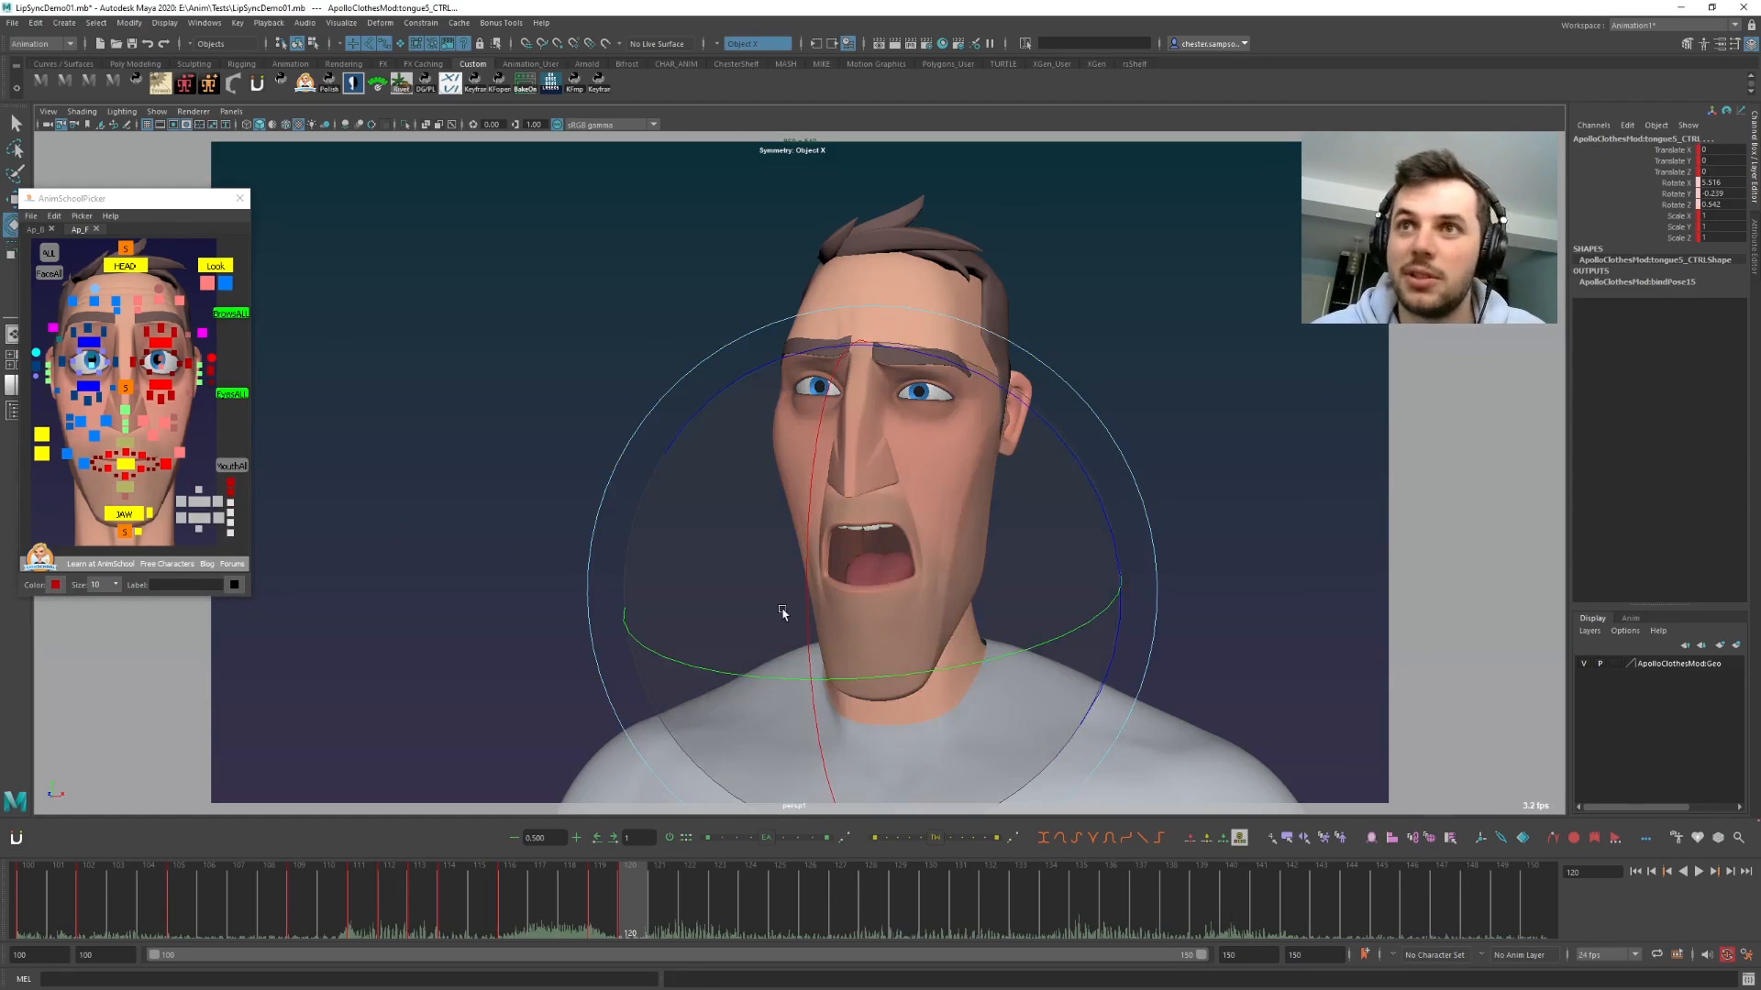
middle_drag(875, 645, 878, 648)
key(e)
middle_drag(794, 688, 778, 692)
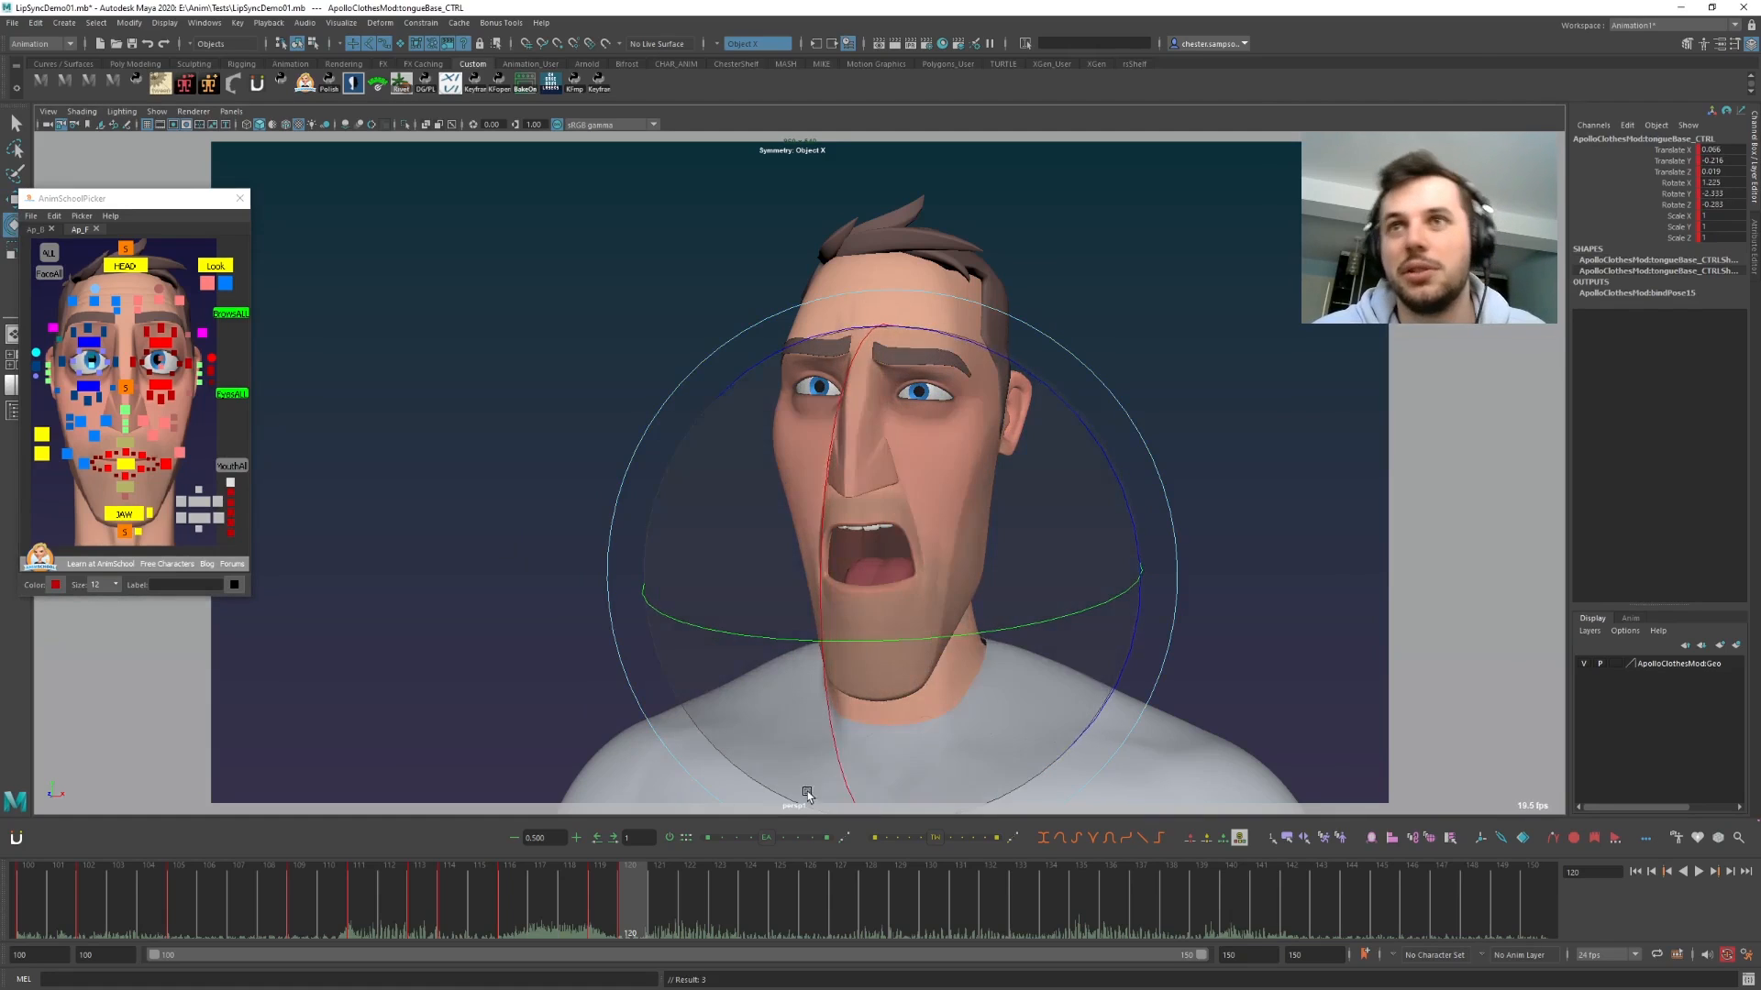
key(w)
- Flip repeatedly between frame 120 and its neighbouring frame to examine how the mouth opens
key(alt+comma)
key(alt+period)
key(alt+comma)
key(alt+period)
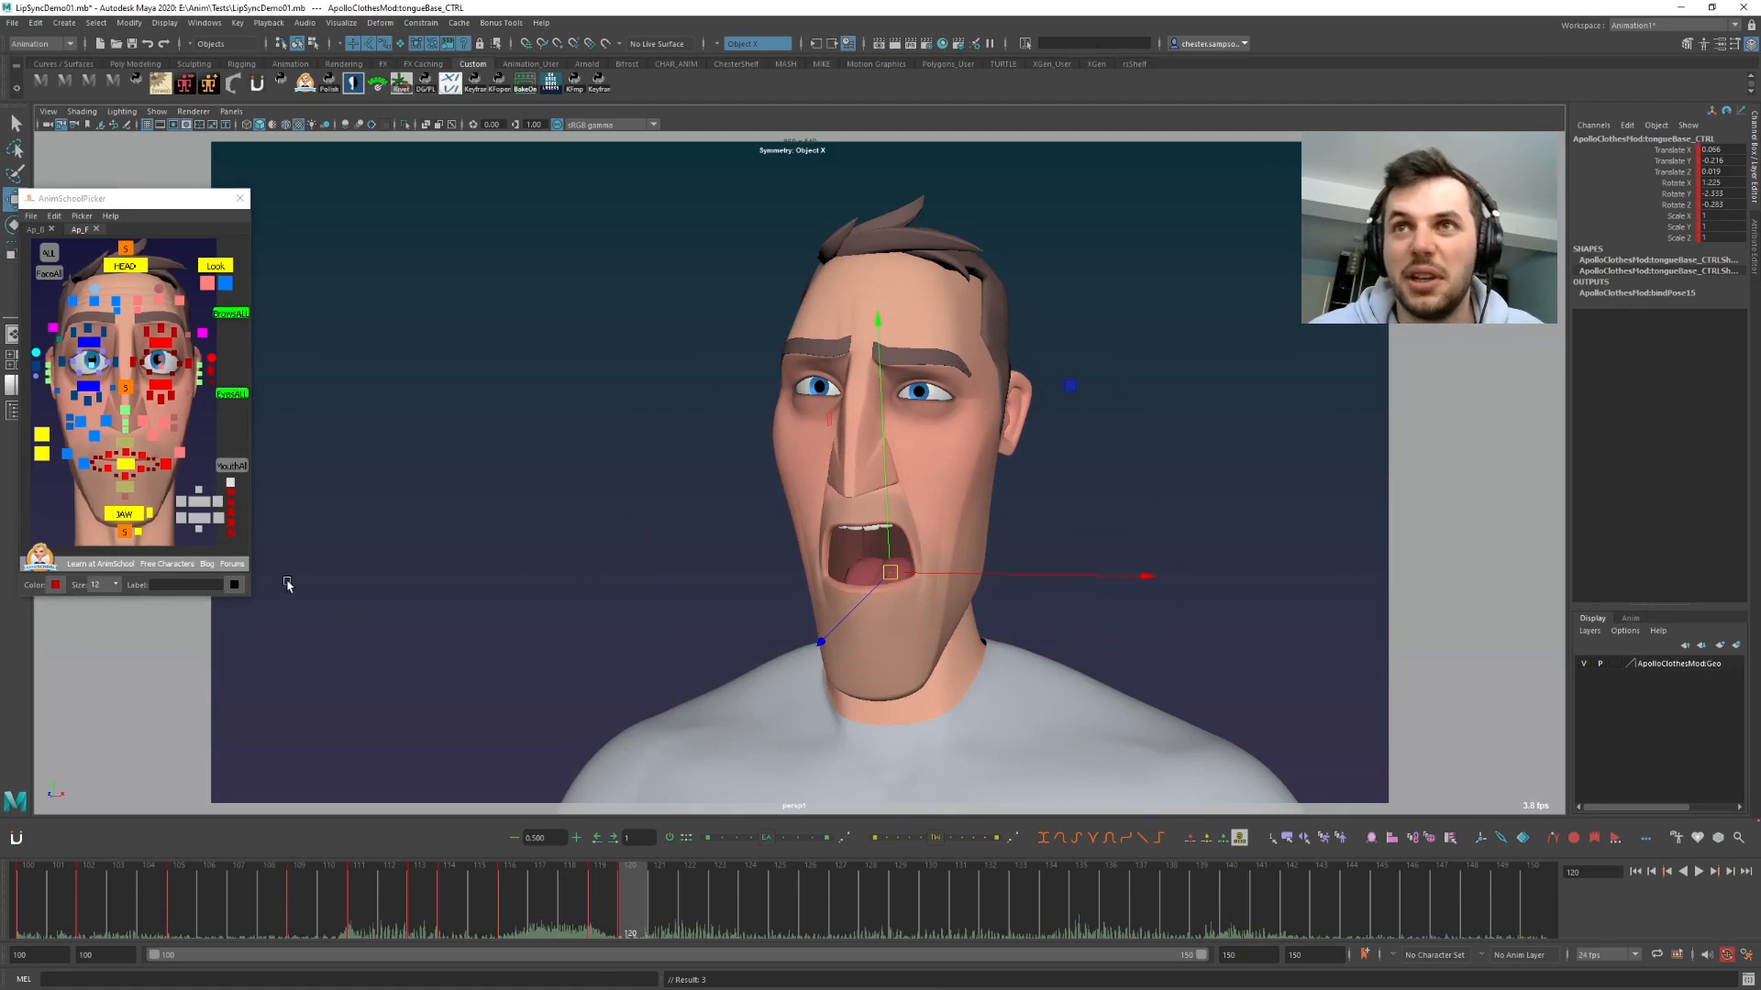
key(alt+comma)
key(alt+period)
key(alt+comma)
key(alt+period)
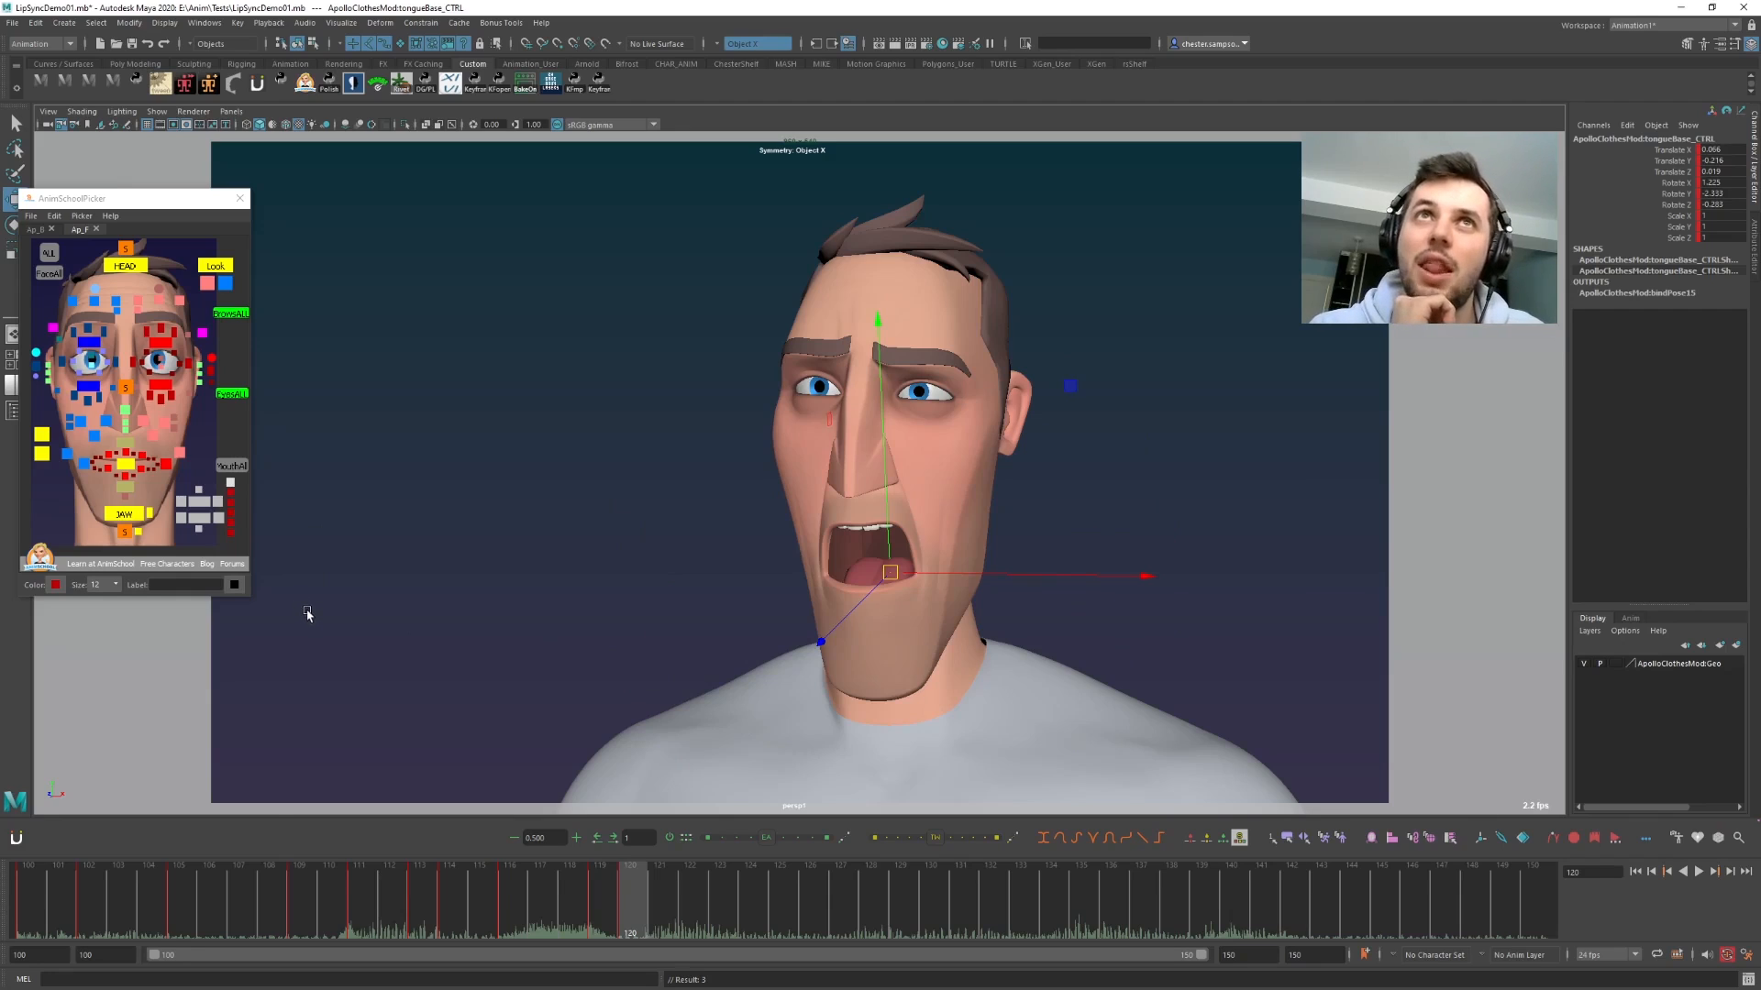
key(alt+comma)
key(alt+period)
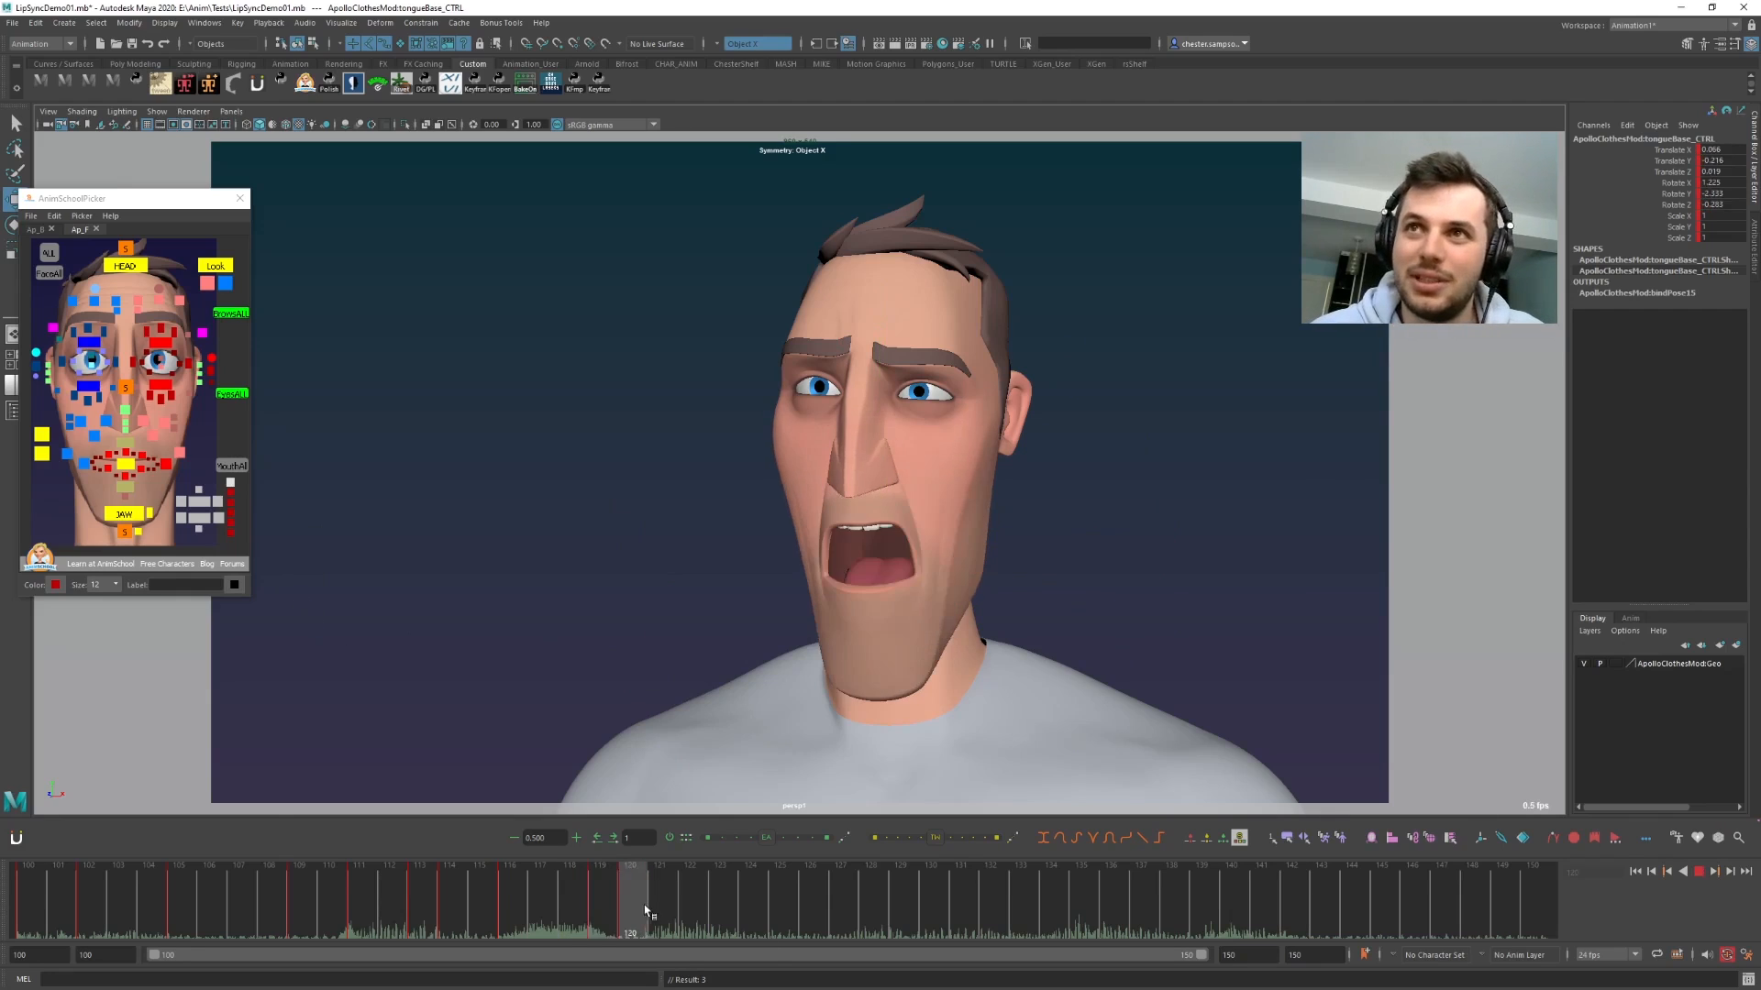
- Key all the mouth controls at frame 120
click(233, 466)
key(s)
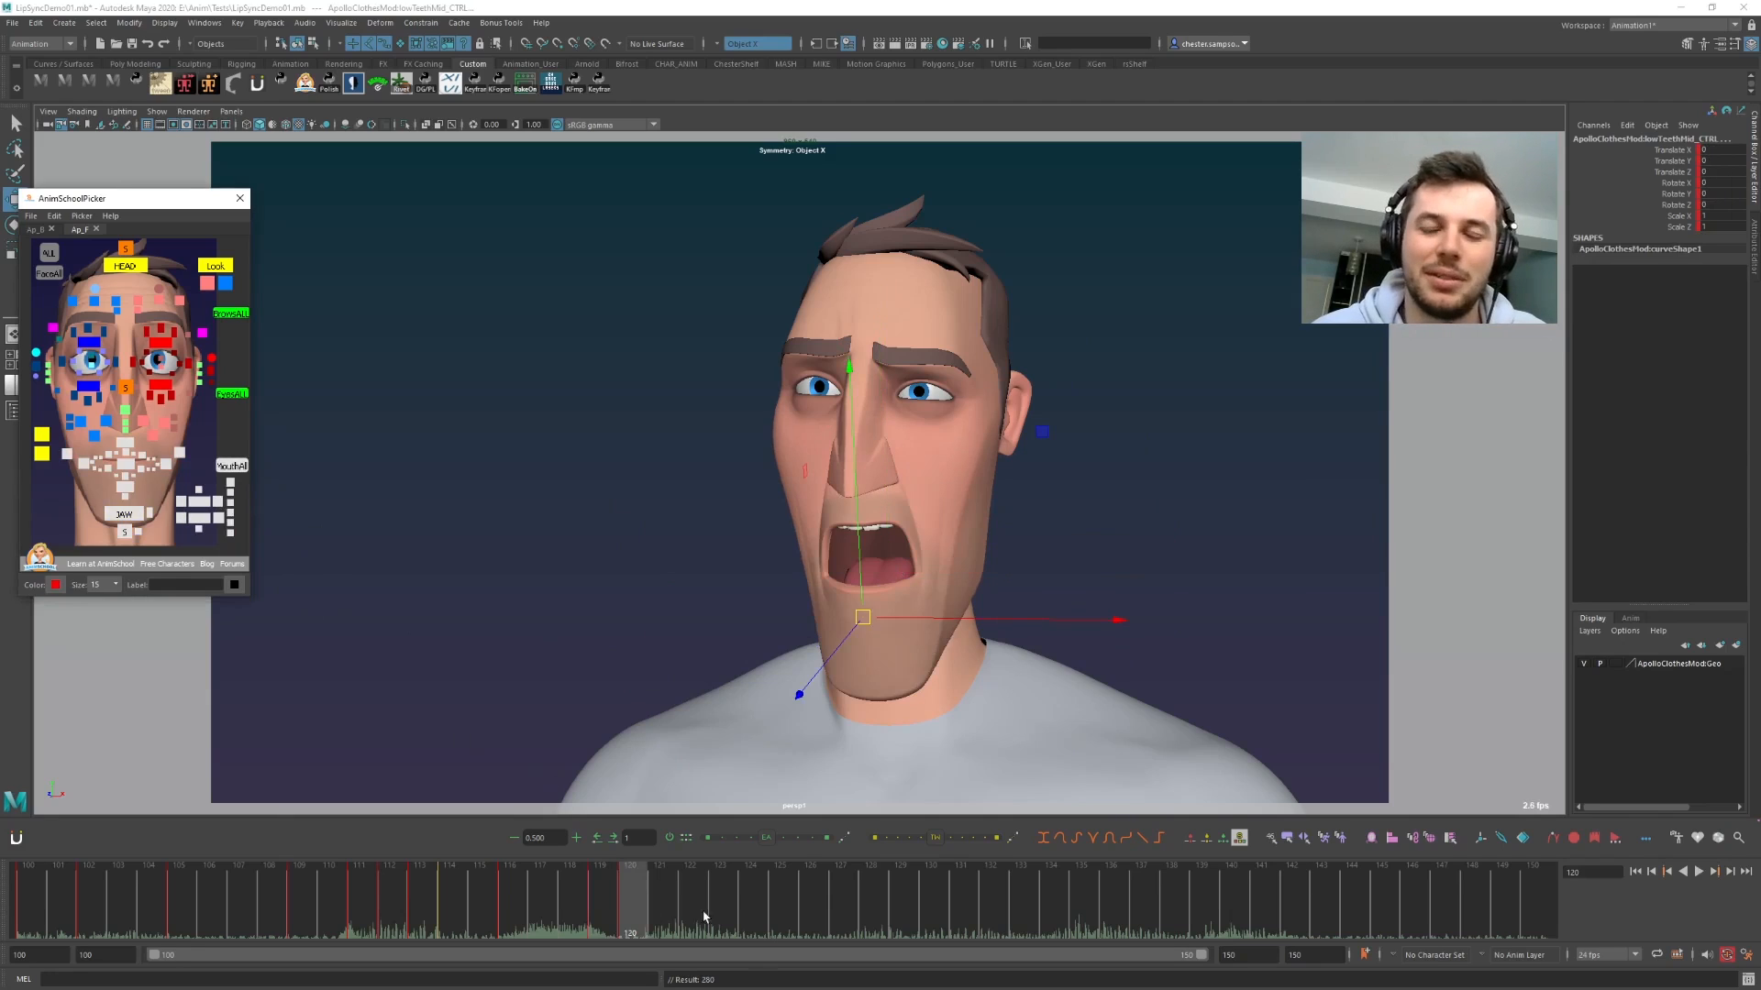
- Open the jaw further to about 14.8 in Rotate X past frame 124 and key all mouth controls at frame 133
mouse_move(624, 892)
mouse_down()
mouse_move(603, 895)
mouse_move(790, 893)
mouse_move(573, 895)
mouse_move(779, 923)
mouse_move(724, 922)
mouse_move(750, 925)
mouse_up()
click(124, 513)
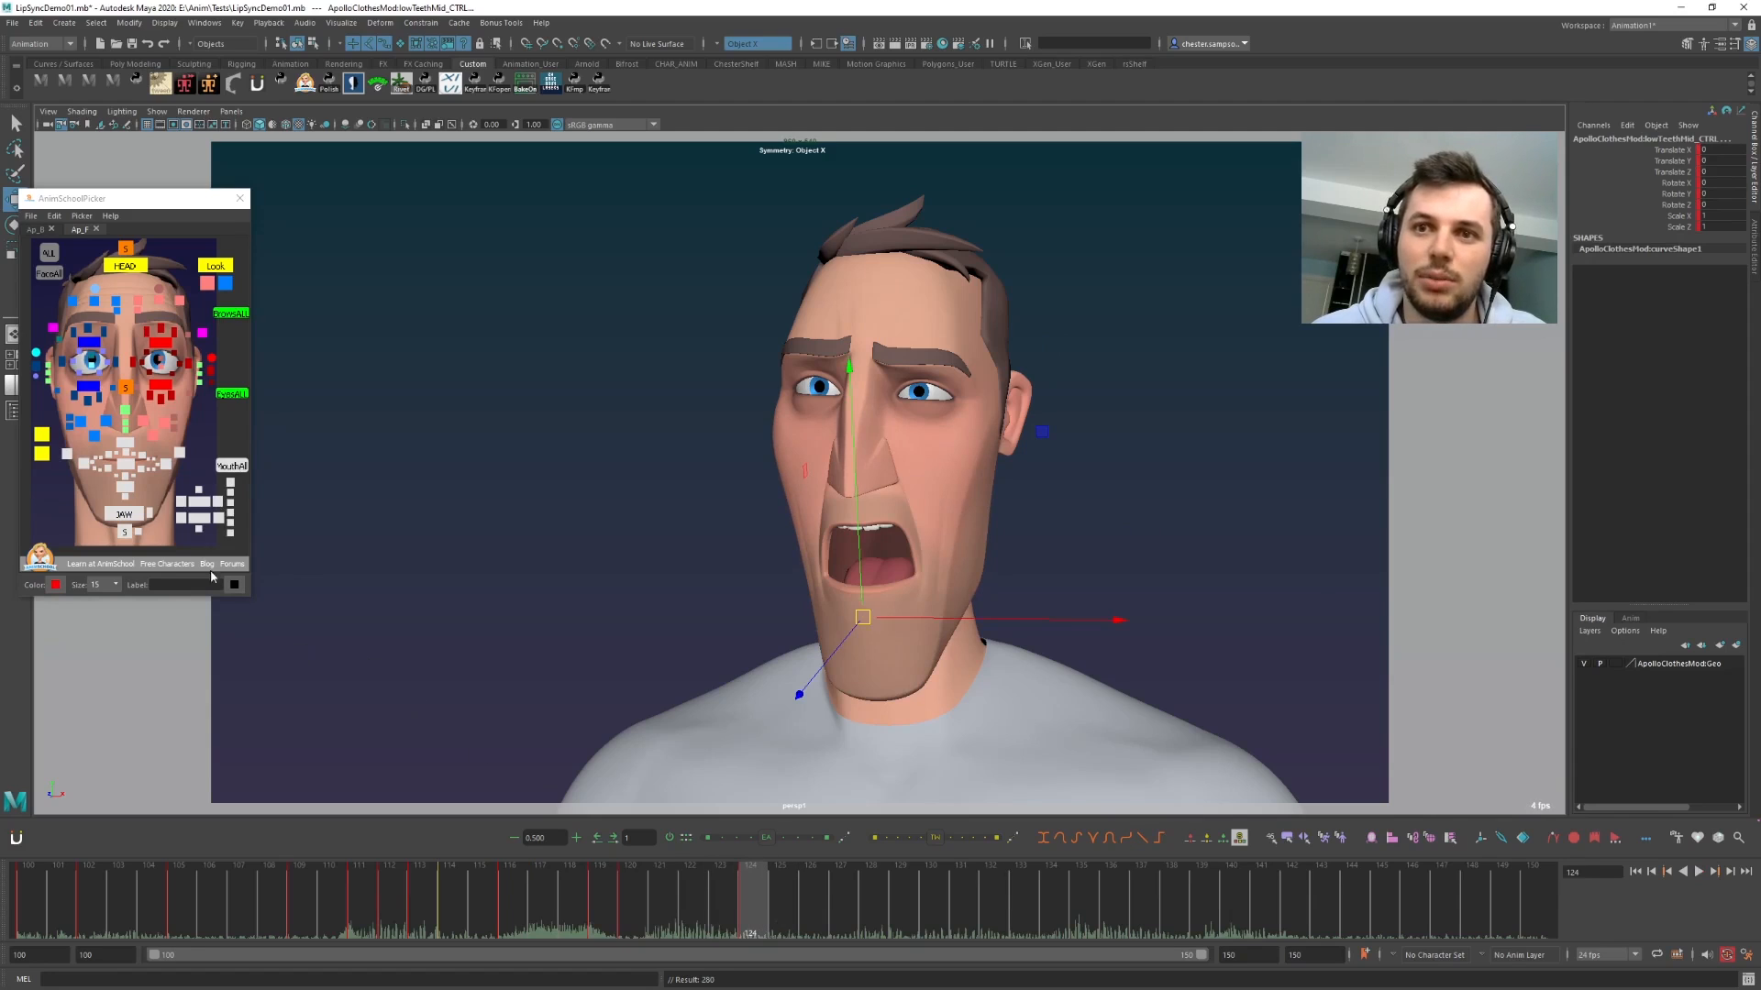
key(e)
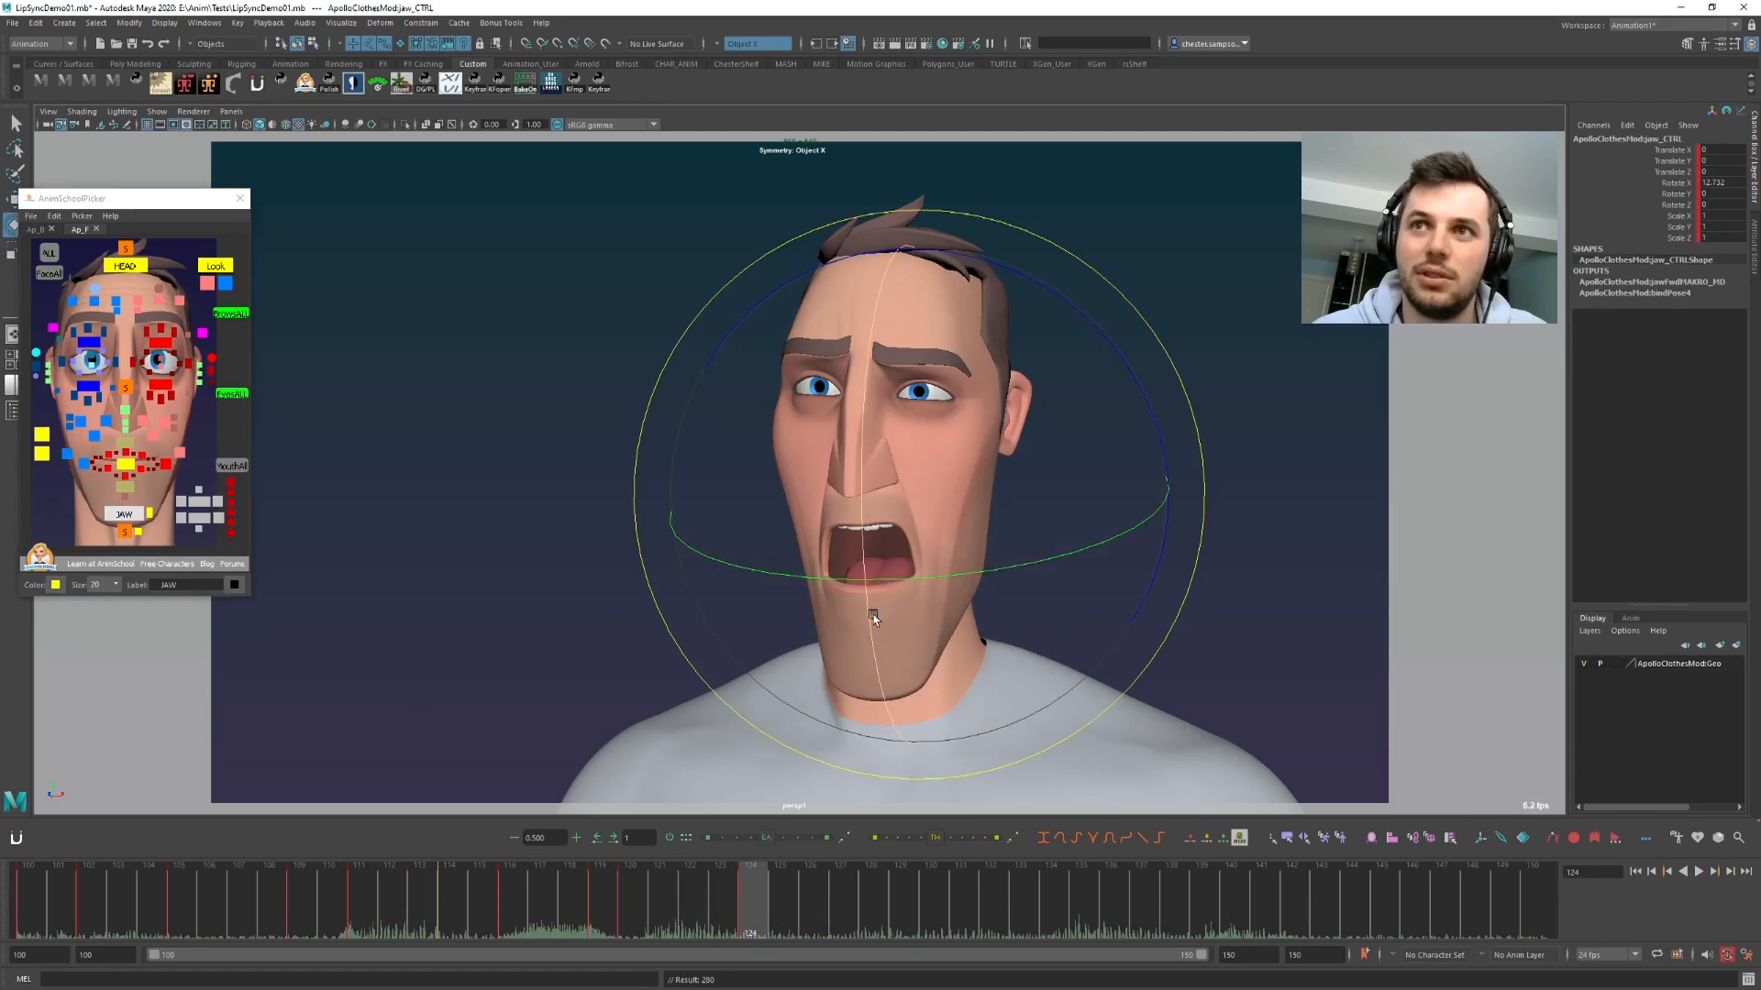
drag(872, 636, 873, 608)
mouse_move(727, 894)
mouse_down()
mouse_move(707, 917)
mouse_move(660, 917)
mouse_move(770, 914)
mouse_up()
drag(871, 615, 844, 675)
click(751, 908)
mouse_move(752, 908)
mouse_down()
mouse_move(900, 905)
mouse_move(741, 917)
mouse_move(1057, 915)
mouse_move(1020, 913)
mouse_up()
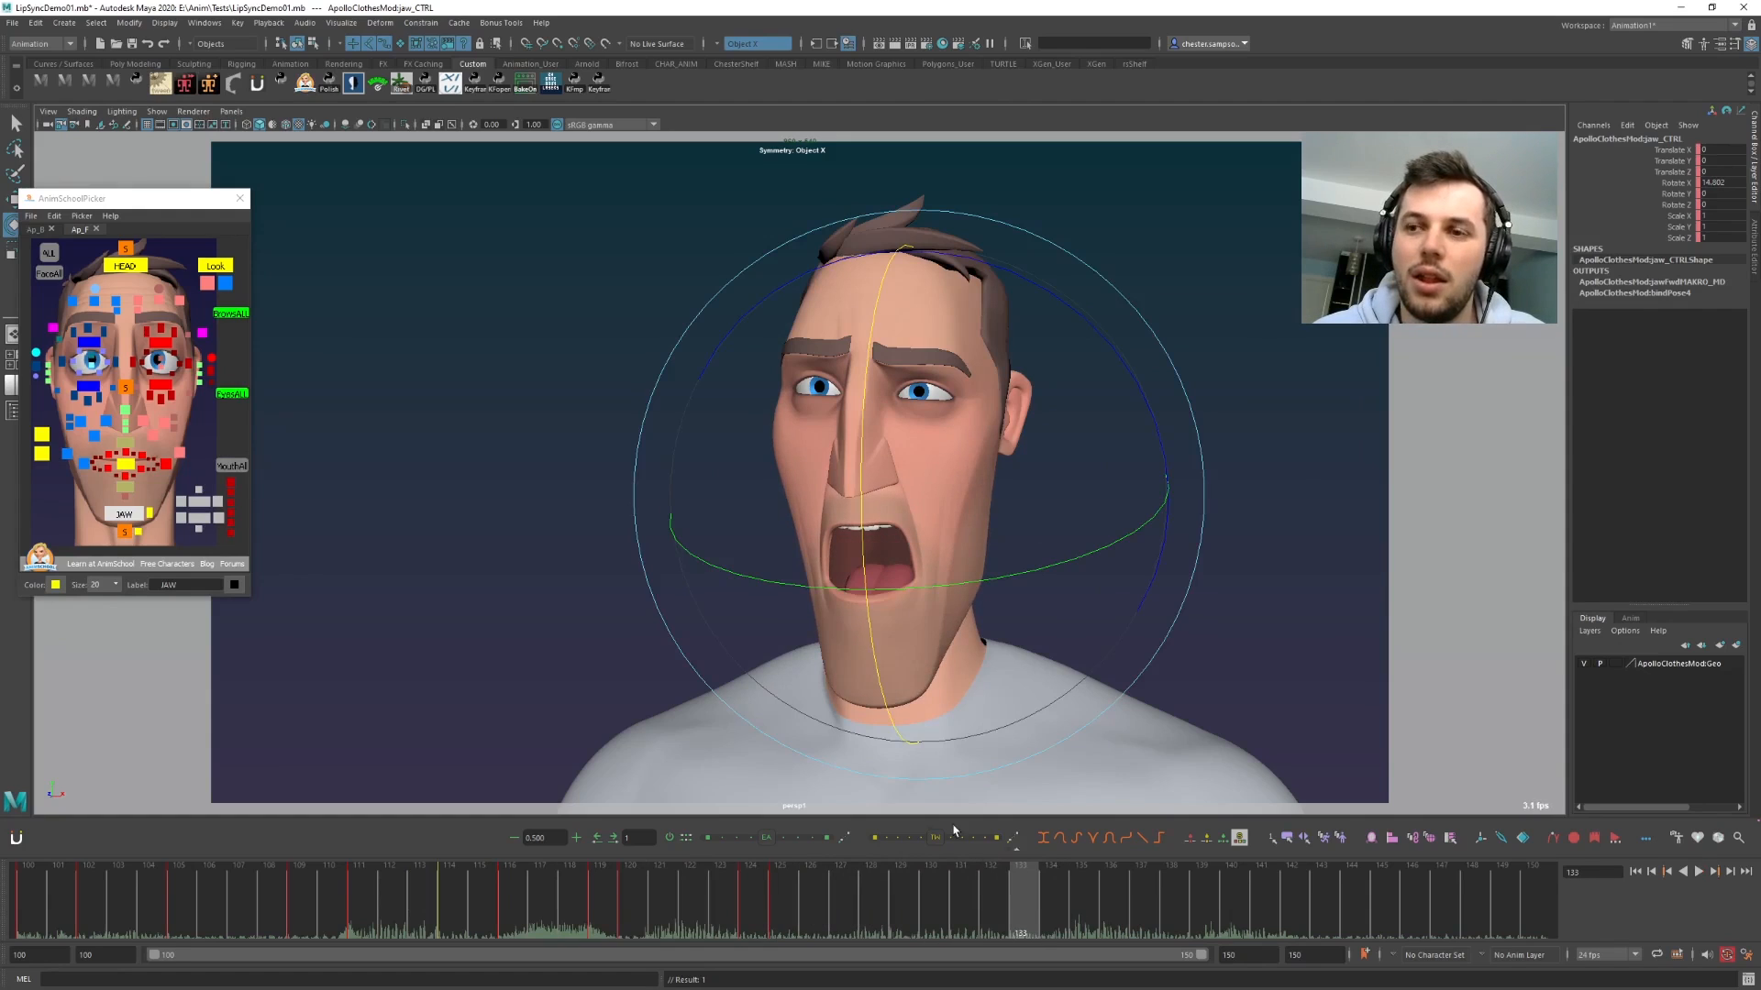
click(231, 466)
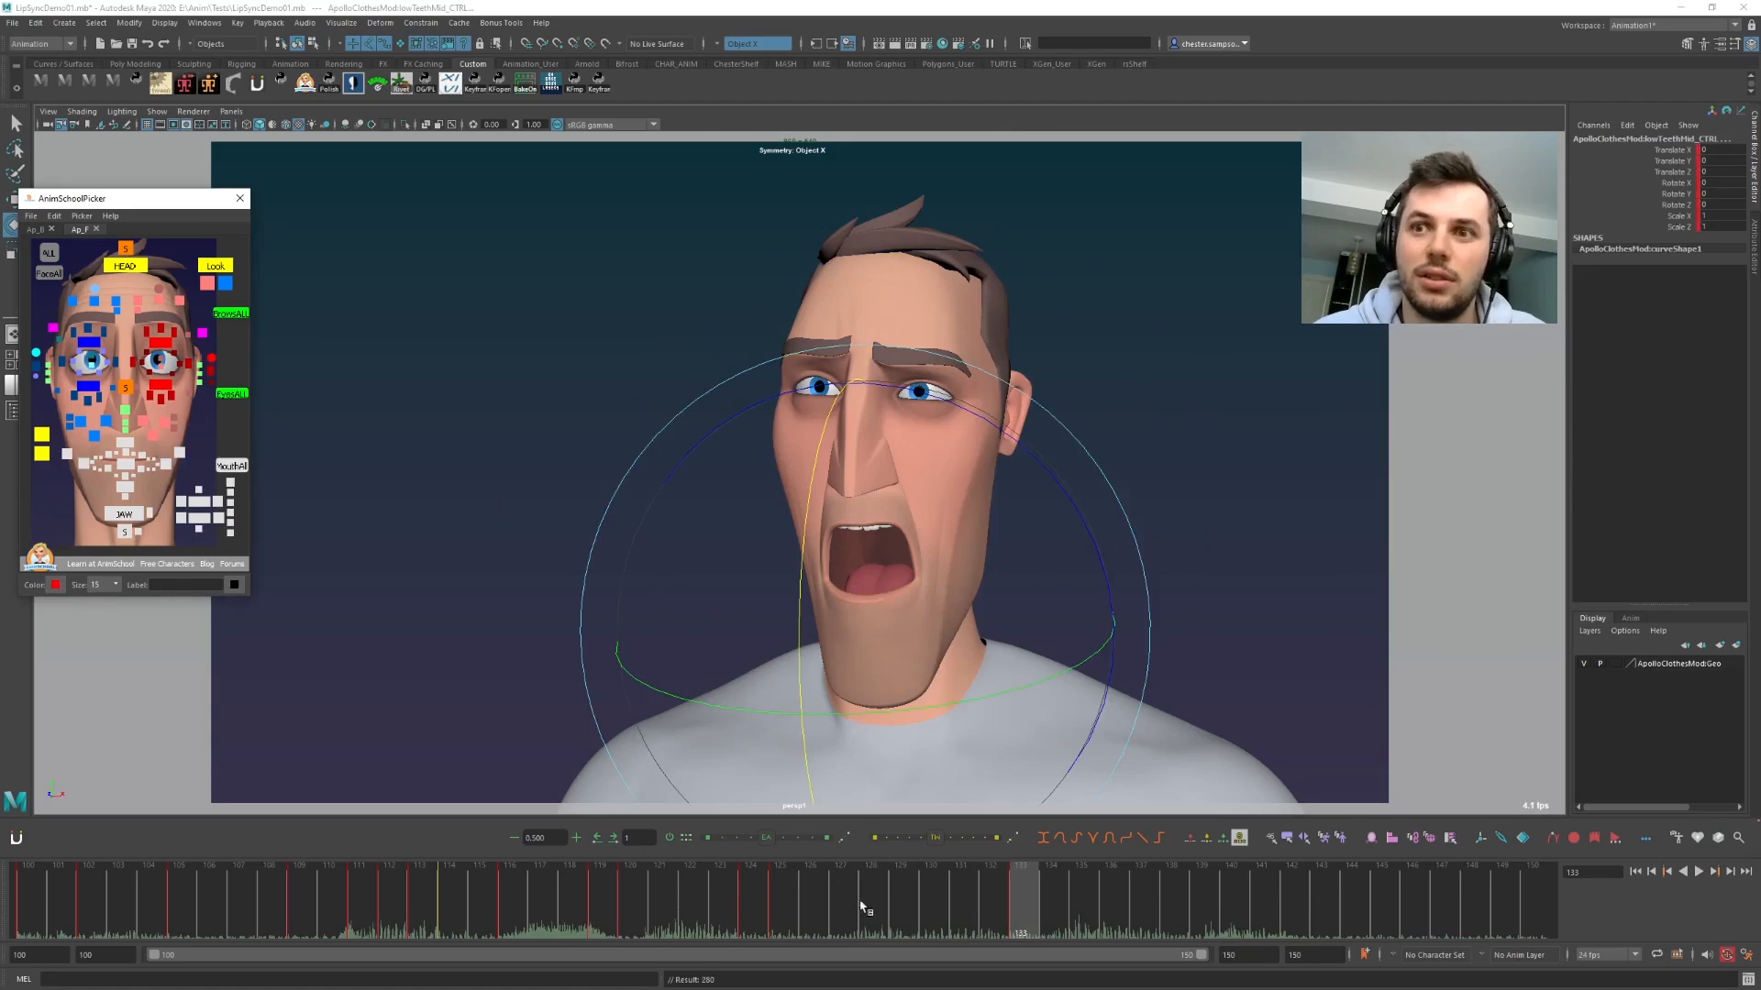
- Step through the mouth keys and delete the intermediate jaw keys at frames 124 and 125
key(.)
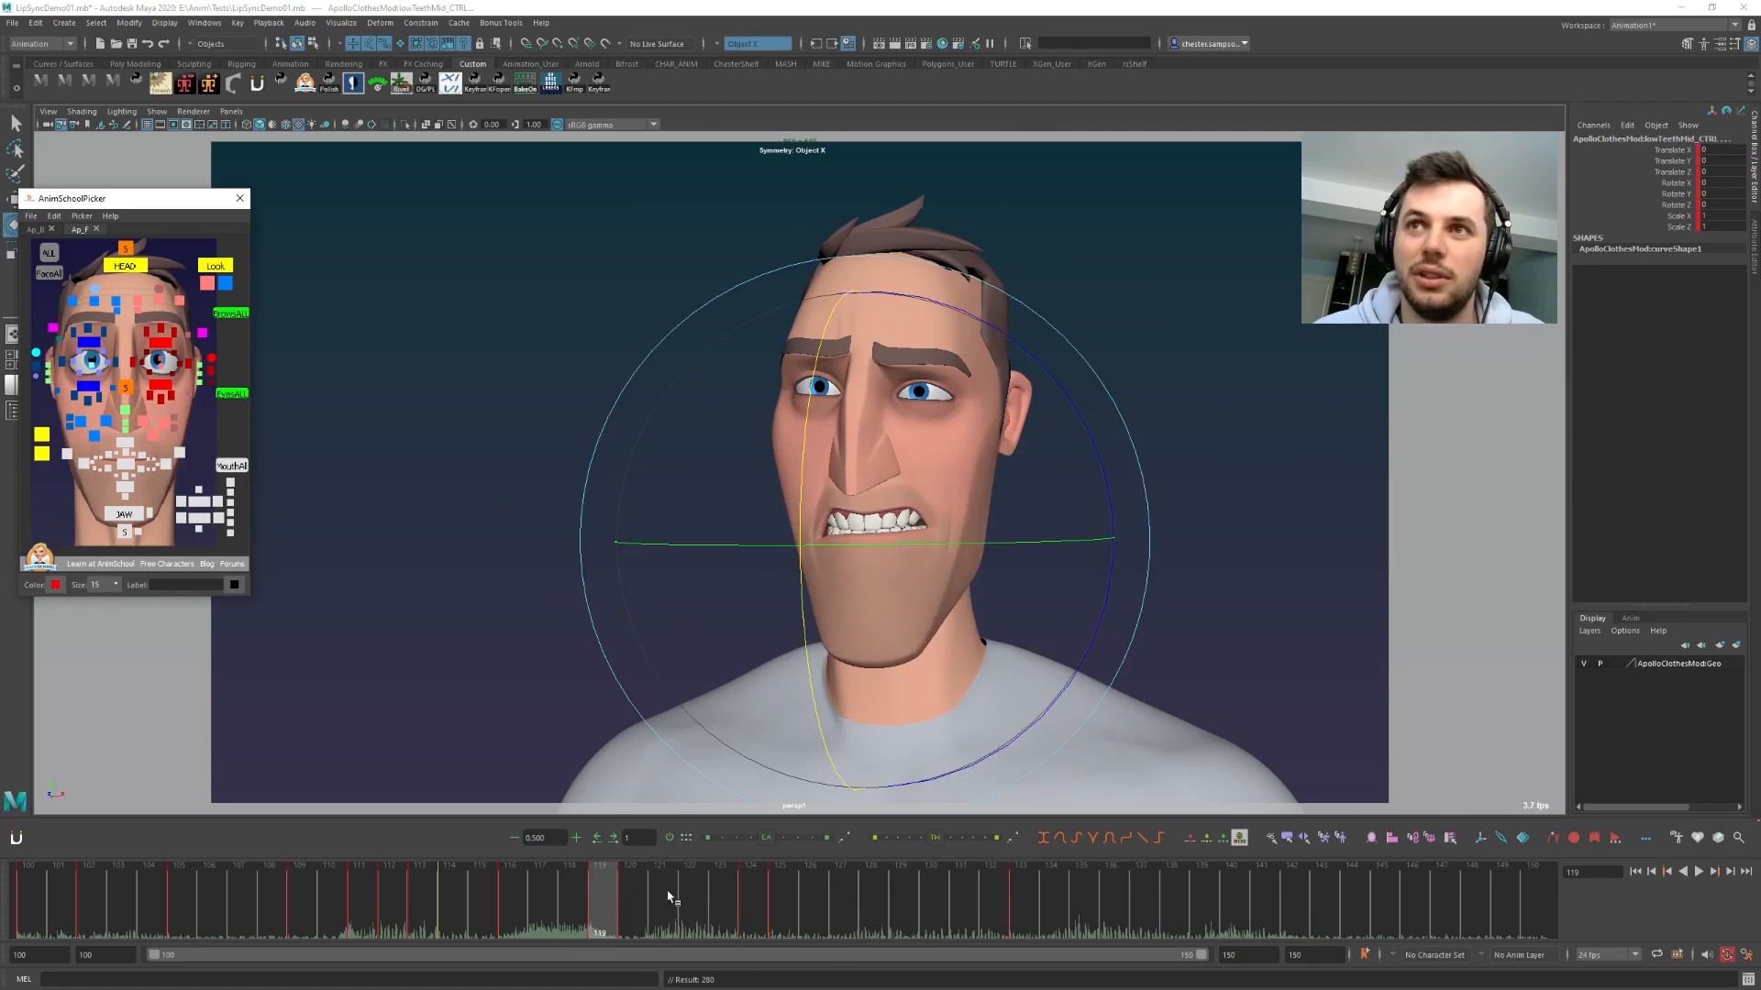
key(.)
key(.)
key(.)
key(.)
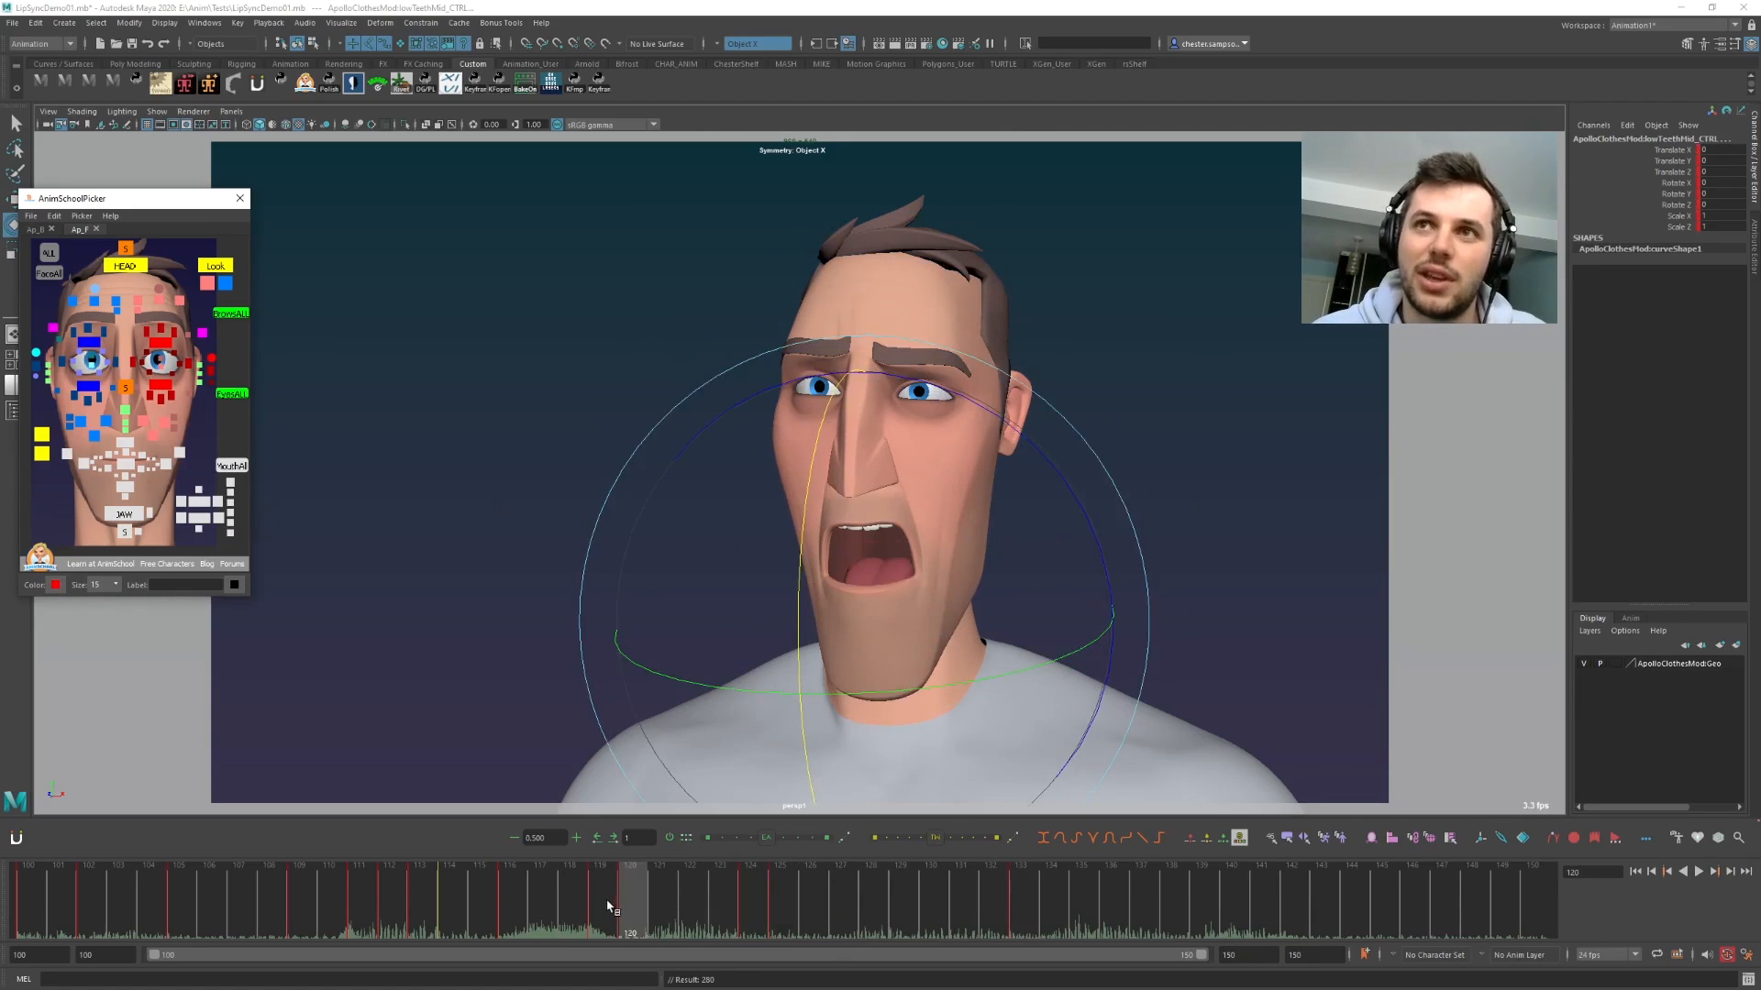
key(.)
key(.)
key(.)
key(Delete)
key(Delete)
- Play back and scrub the lip-sync up to frame 133 to check the timing of the held open mouth
key(alt+v)
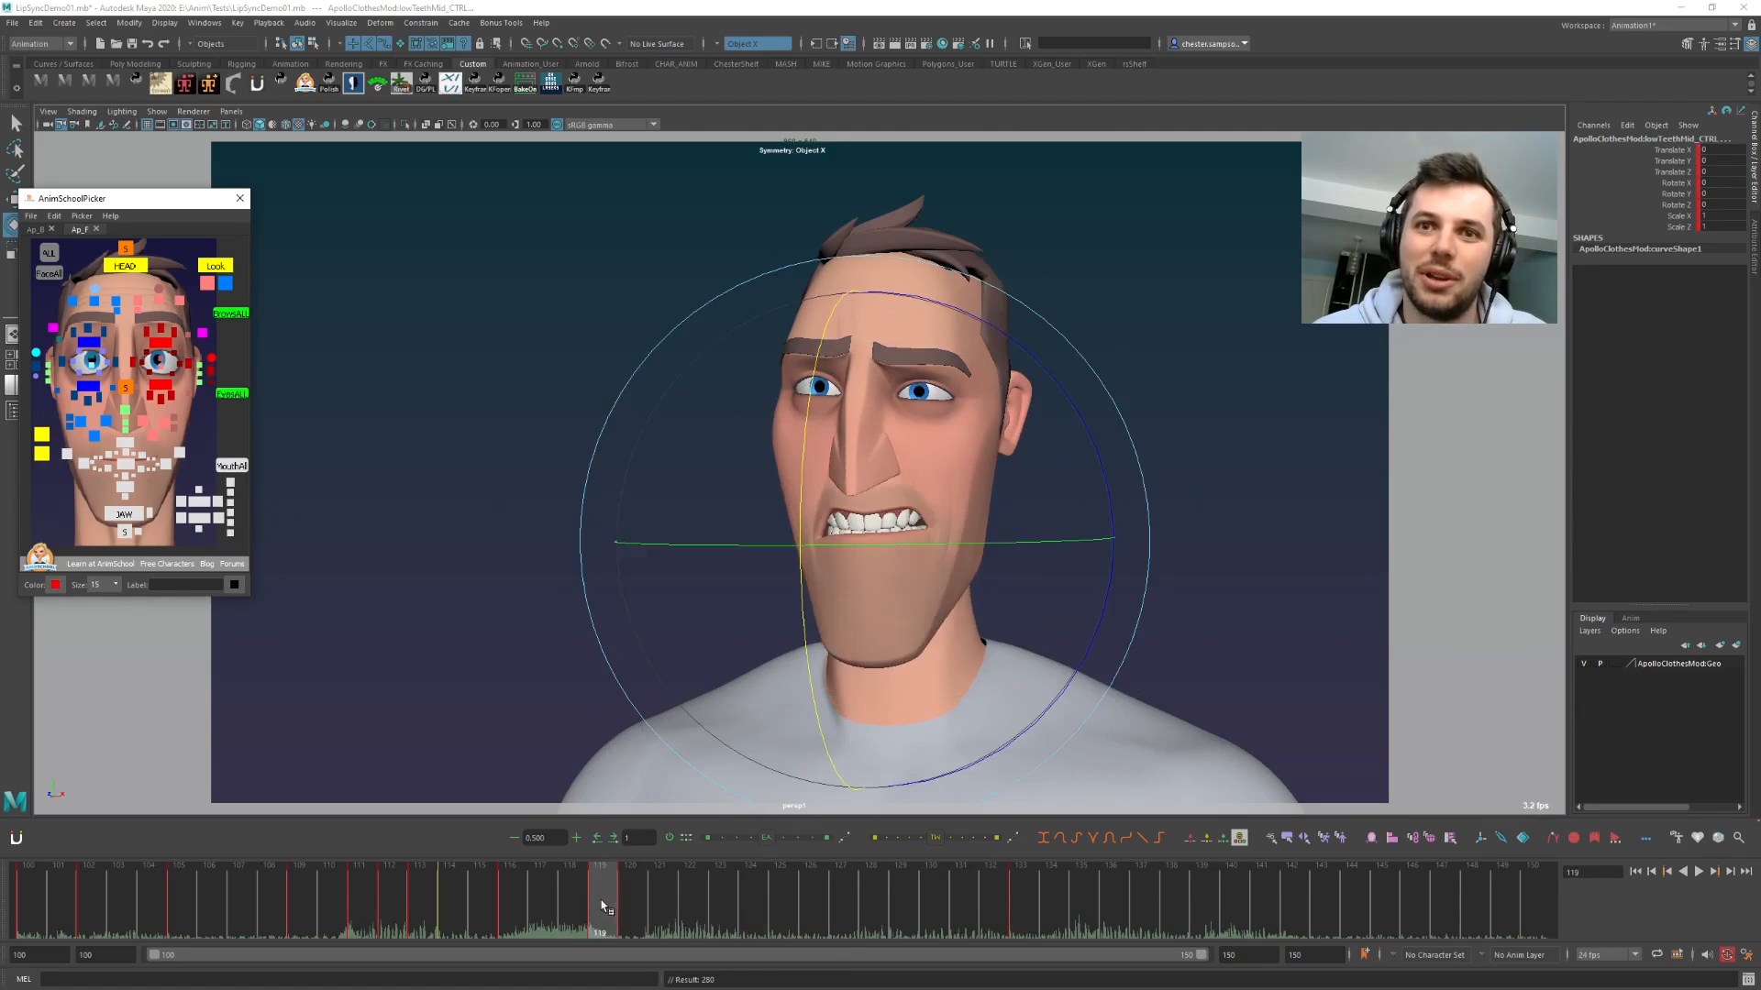
click(1016, 917)
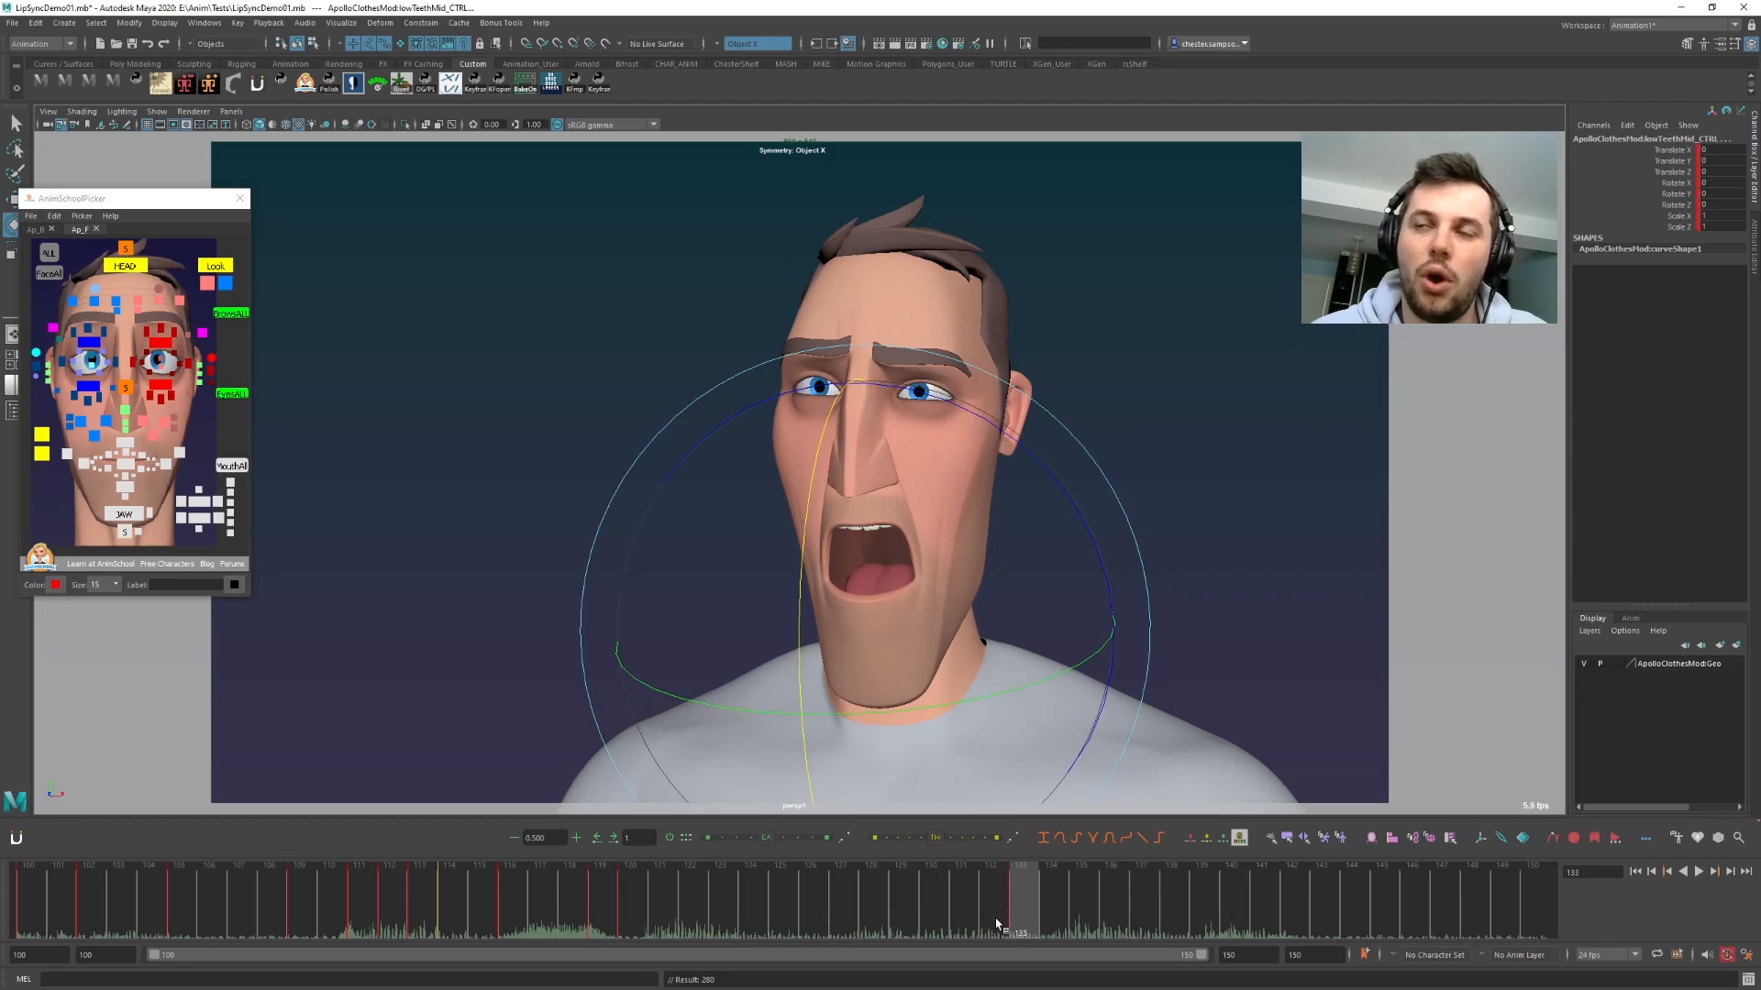
key(alt+v)
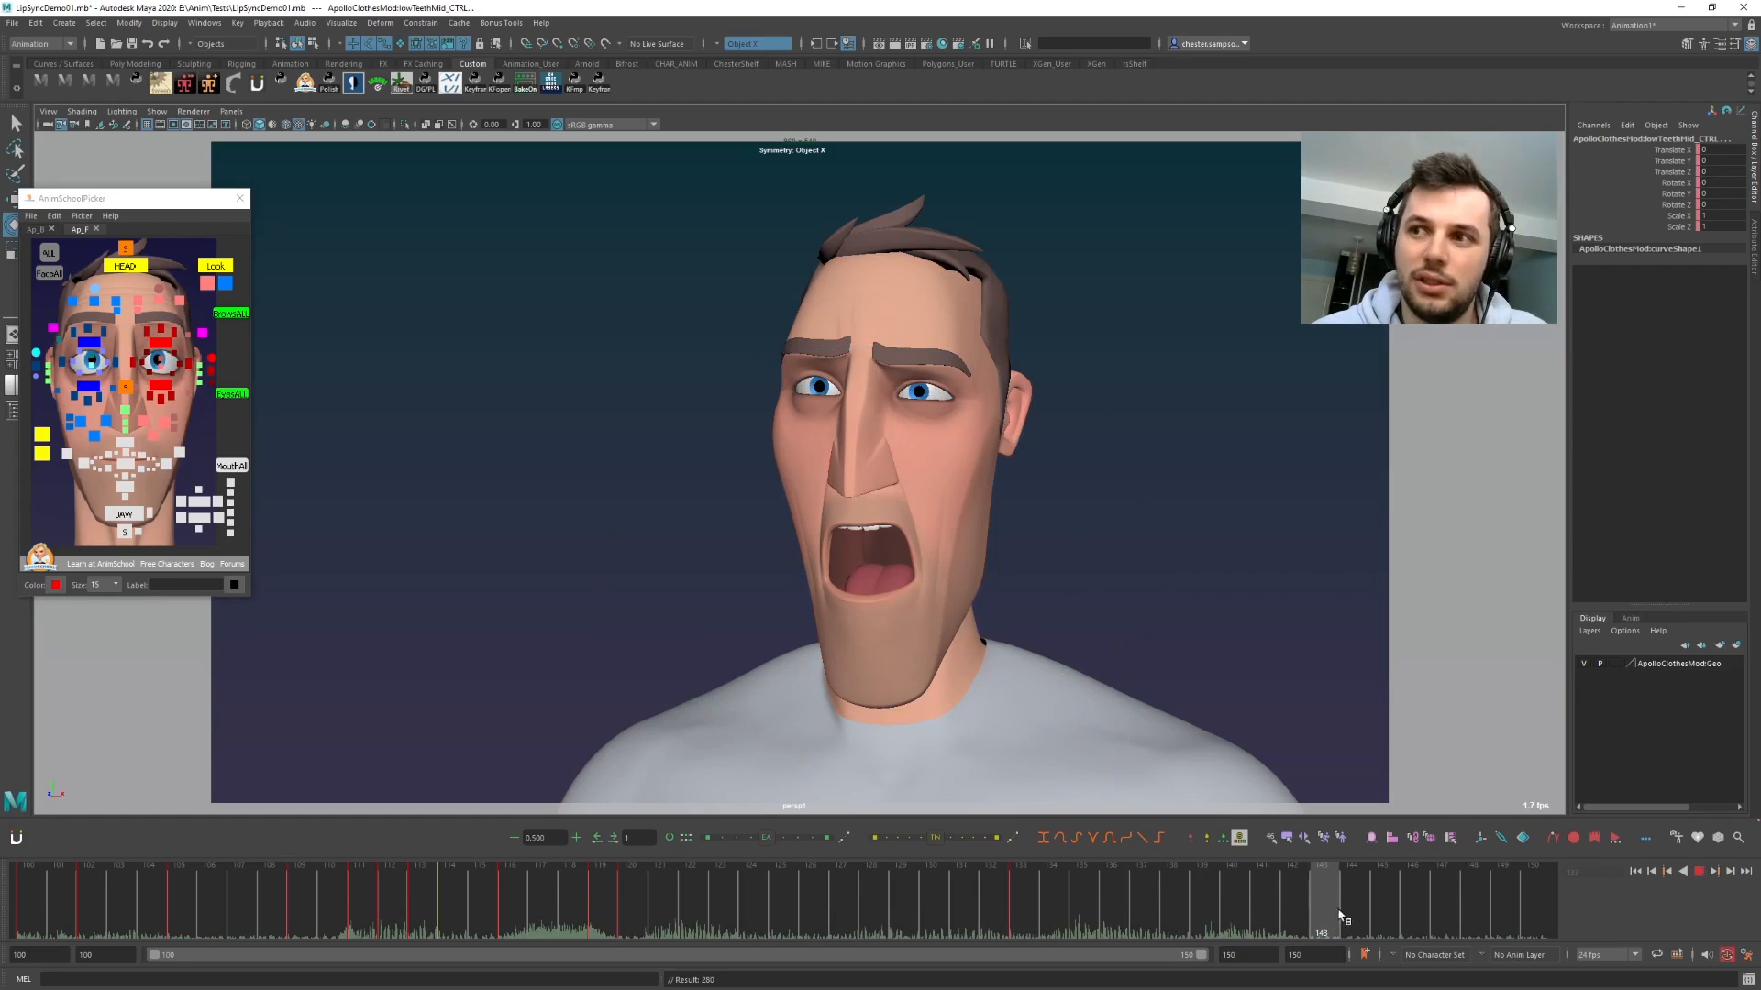
click(1029, 910)
key(comma)
key(period)
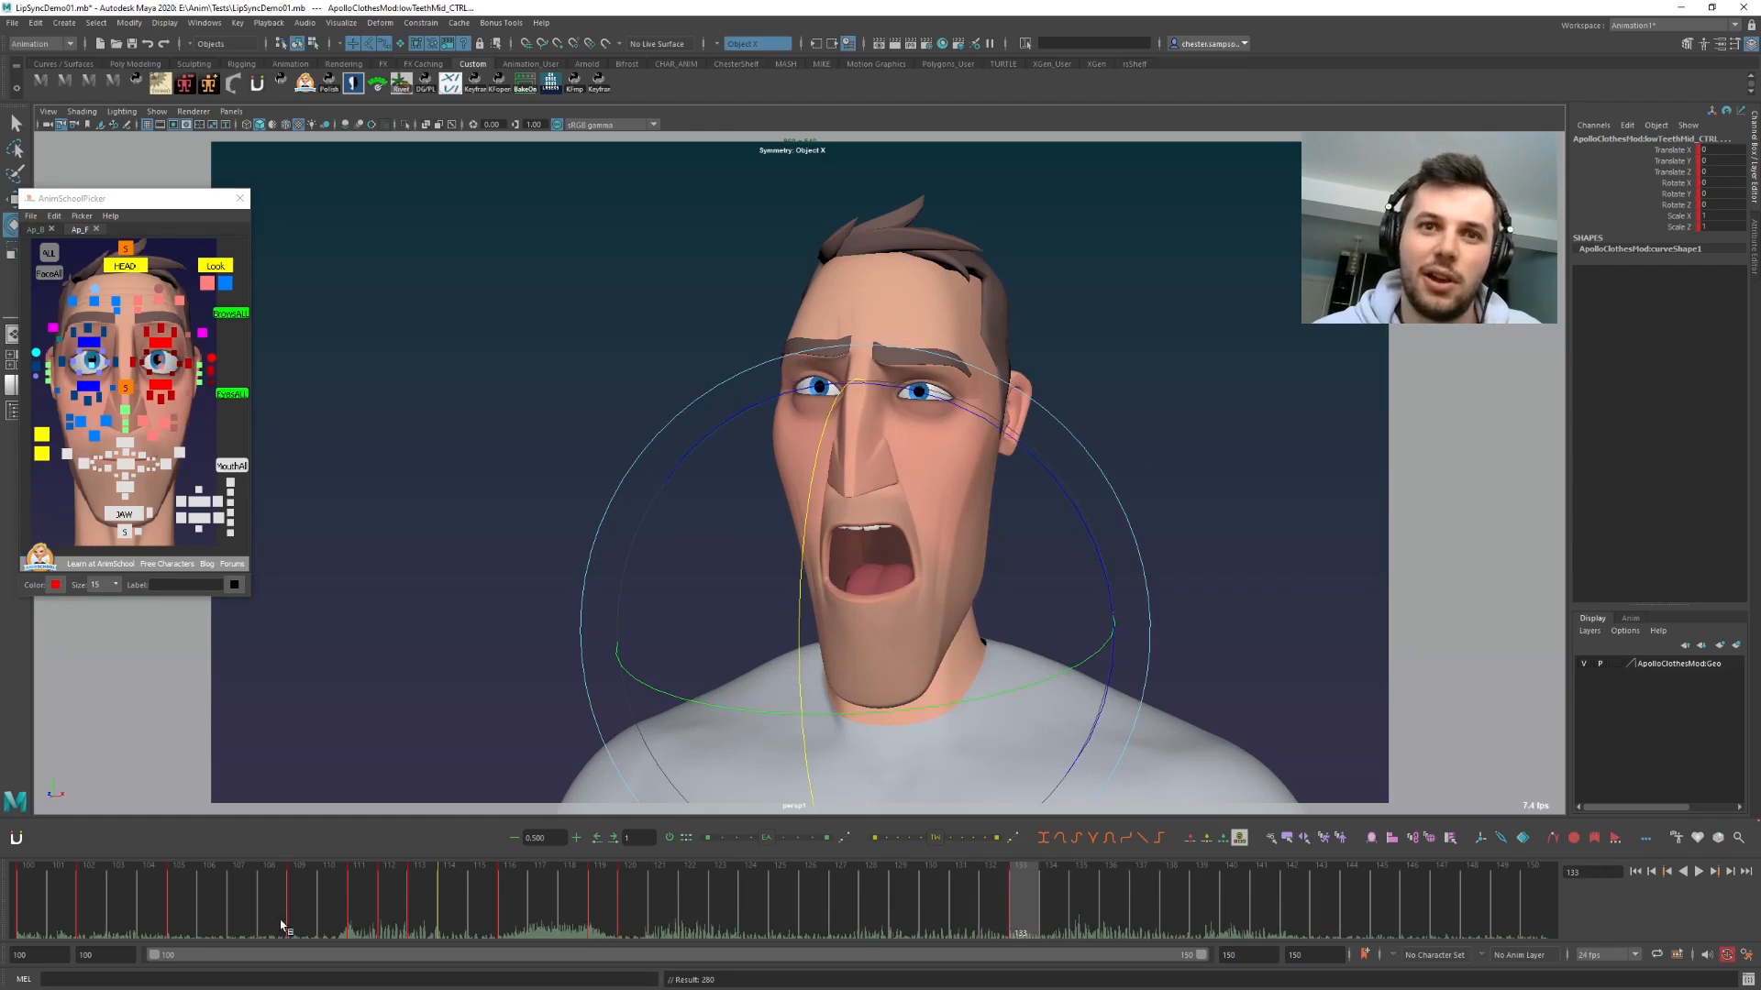
click(281, 921)
key(alt+v)
click(457, 902)
drag(792, 924, 1002, 924)
key(comma)
key(period)
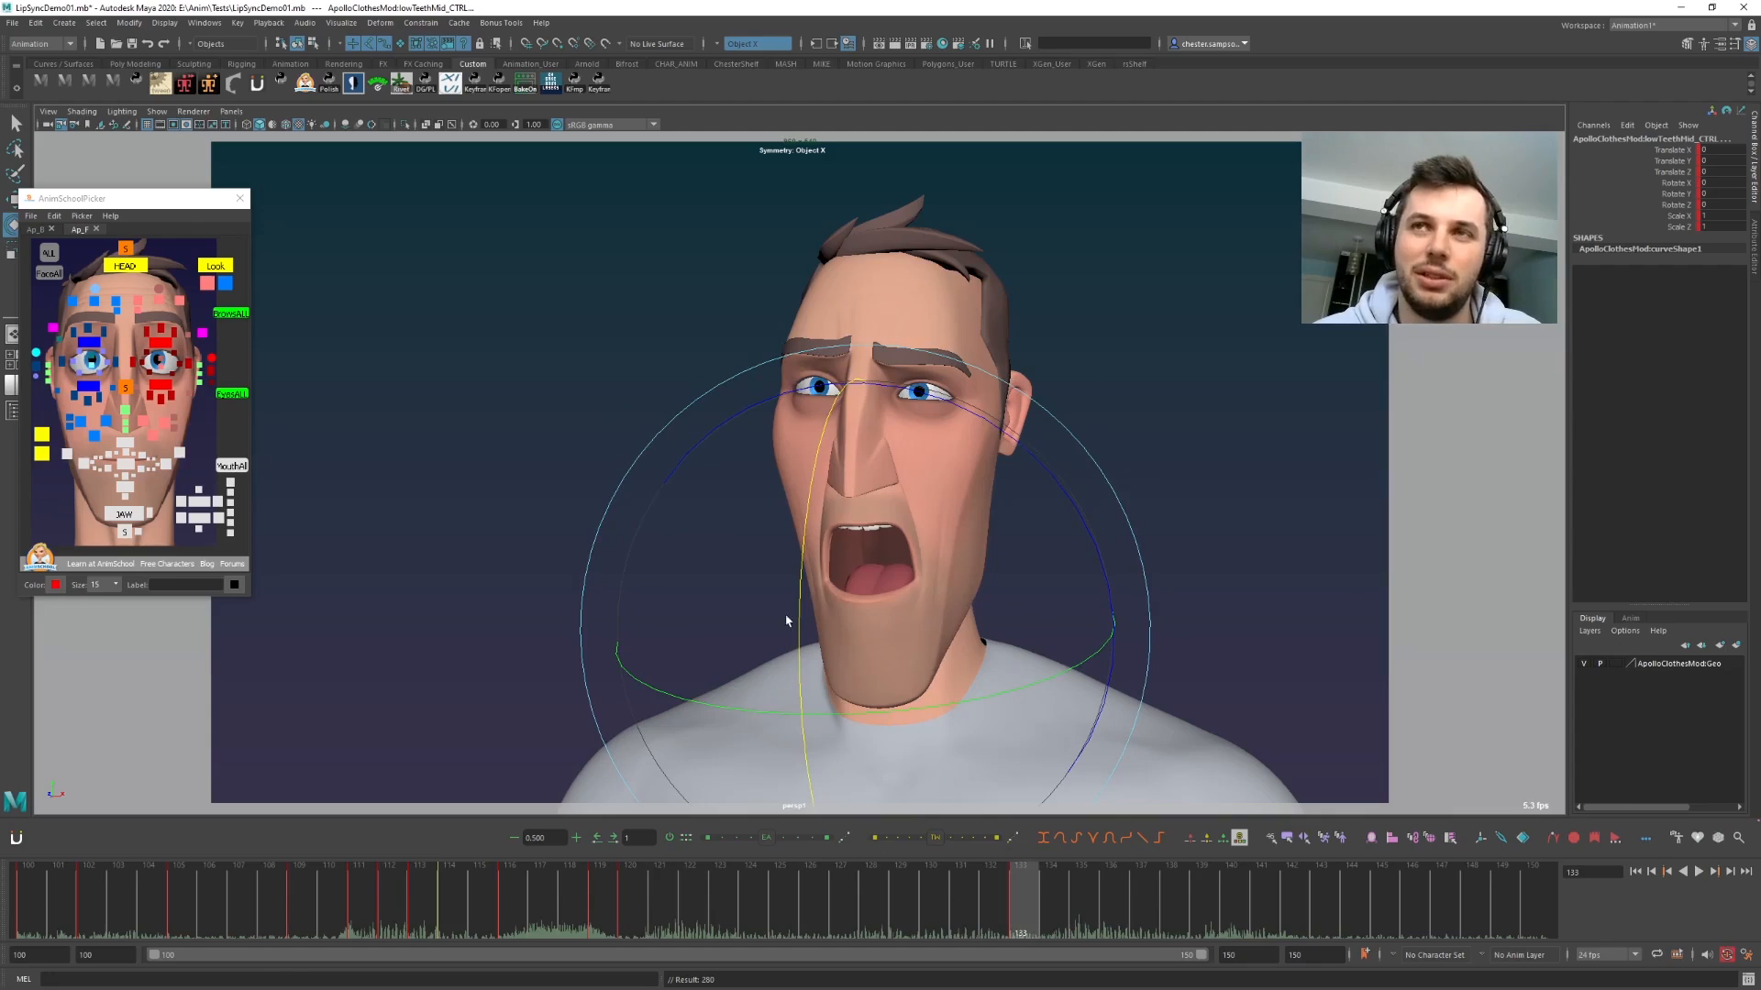
- Save the scene and play the held open-mouth section from about frame 125 to review it
key(ctrl+s)
click(770, 910)
key(alt+v)
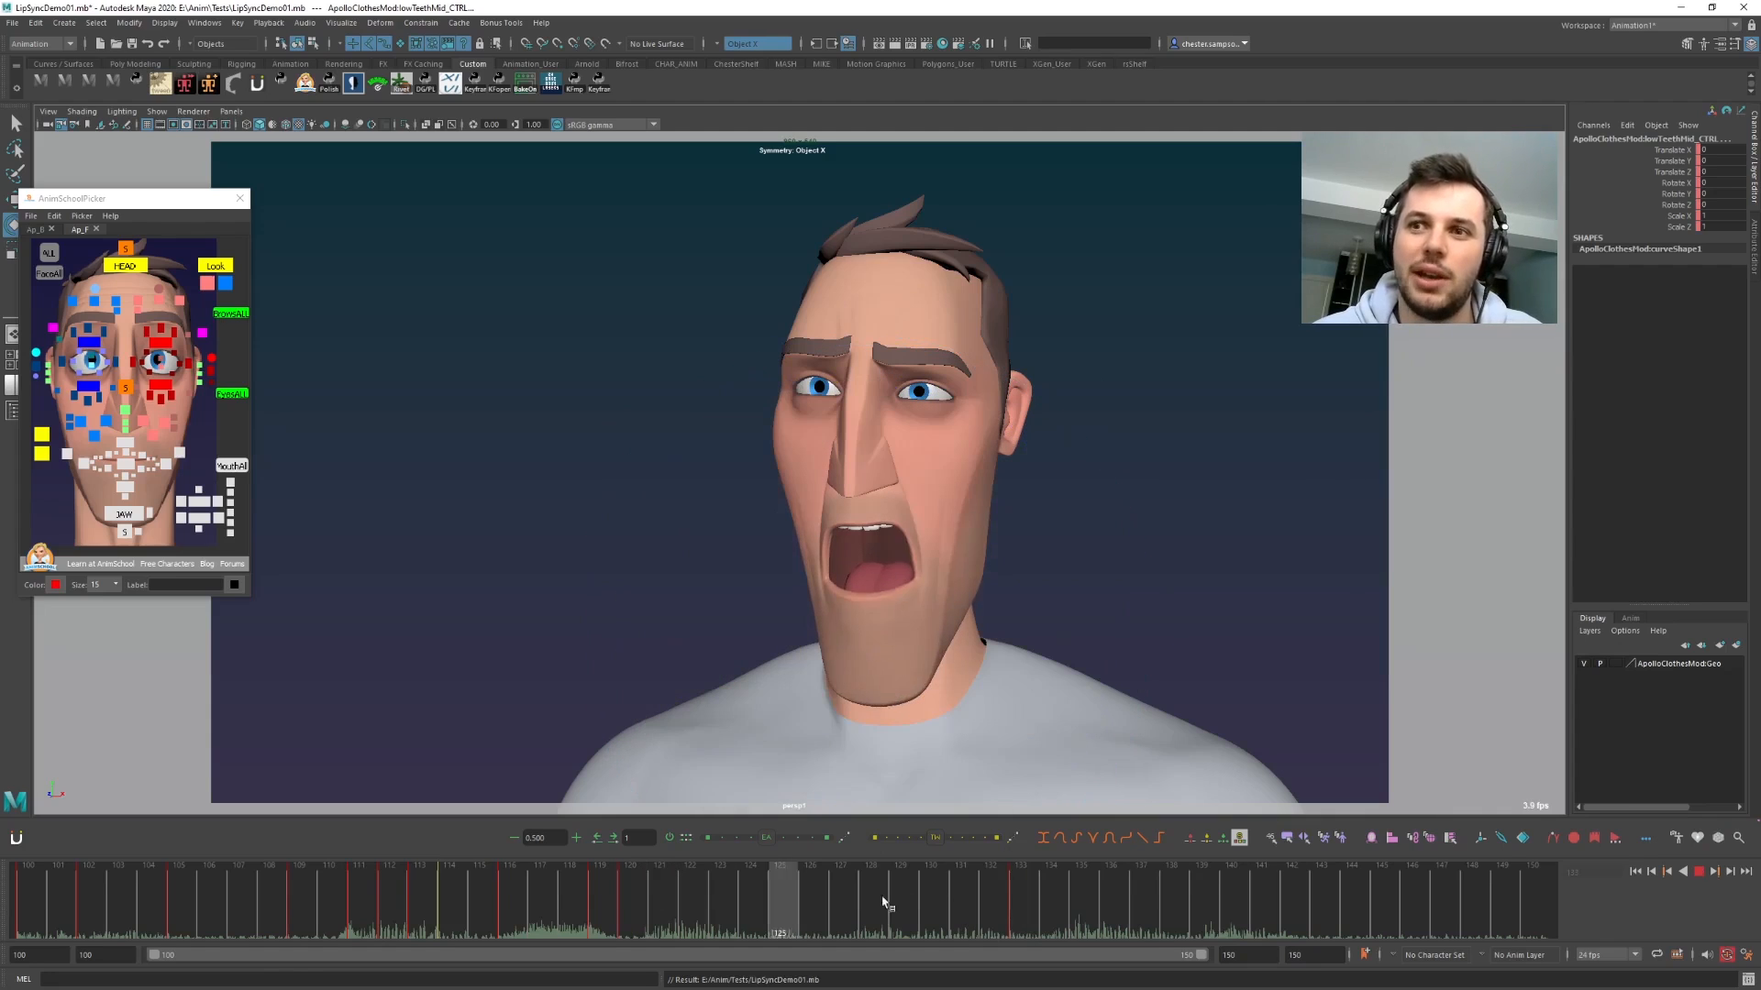
click(1021, 908)
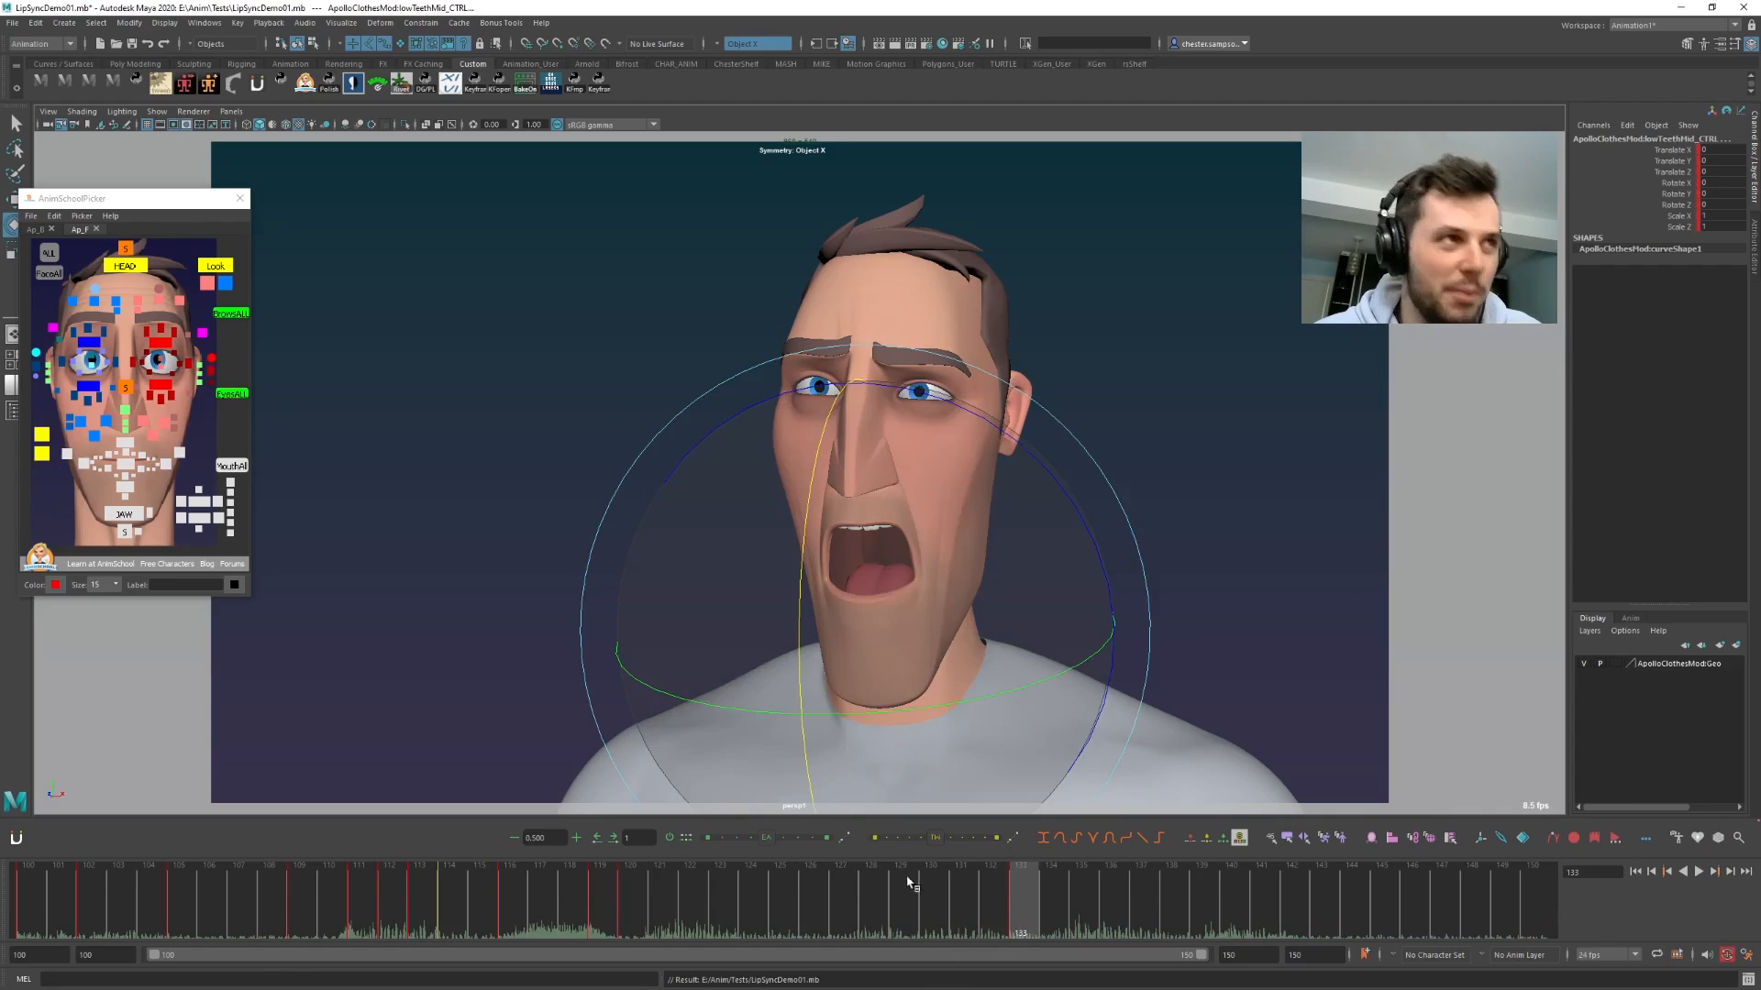
- Try resetting the mouth controls at frame 133 to default, and key them in frame 120's open-mouth pose instead
key(s)
key(comma)
key(period)
key(comma)
key(period)
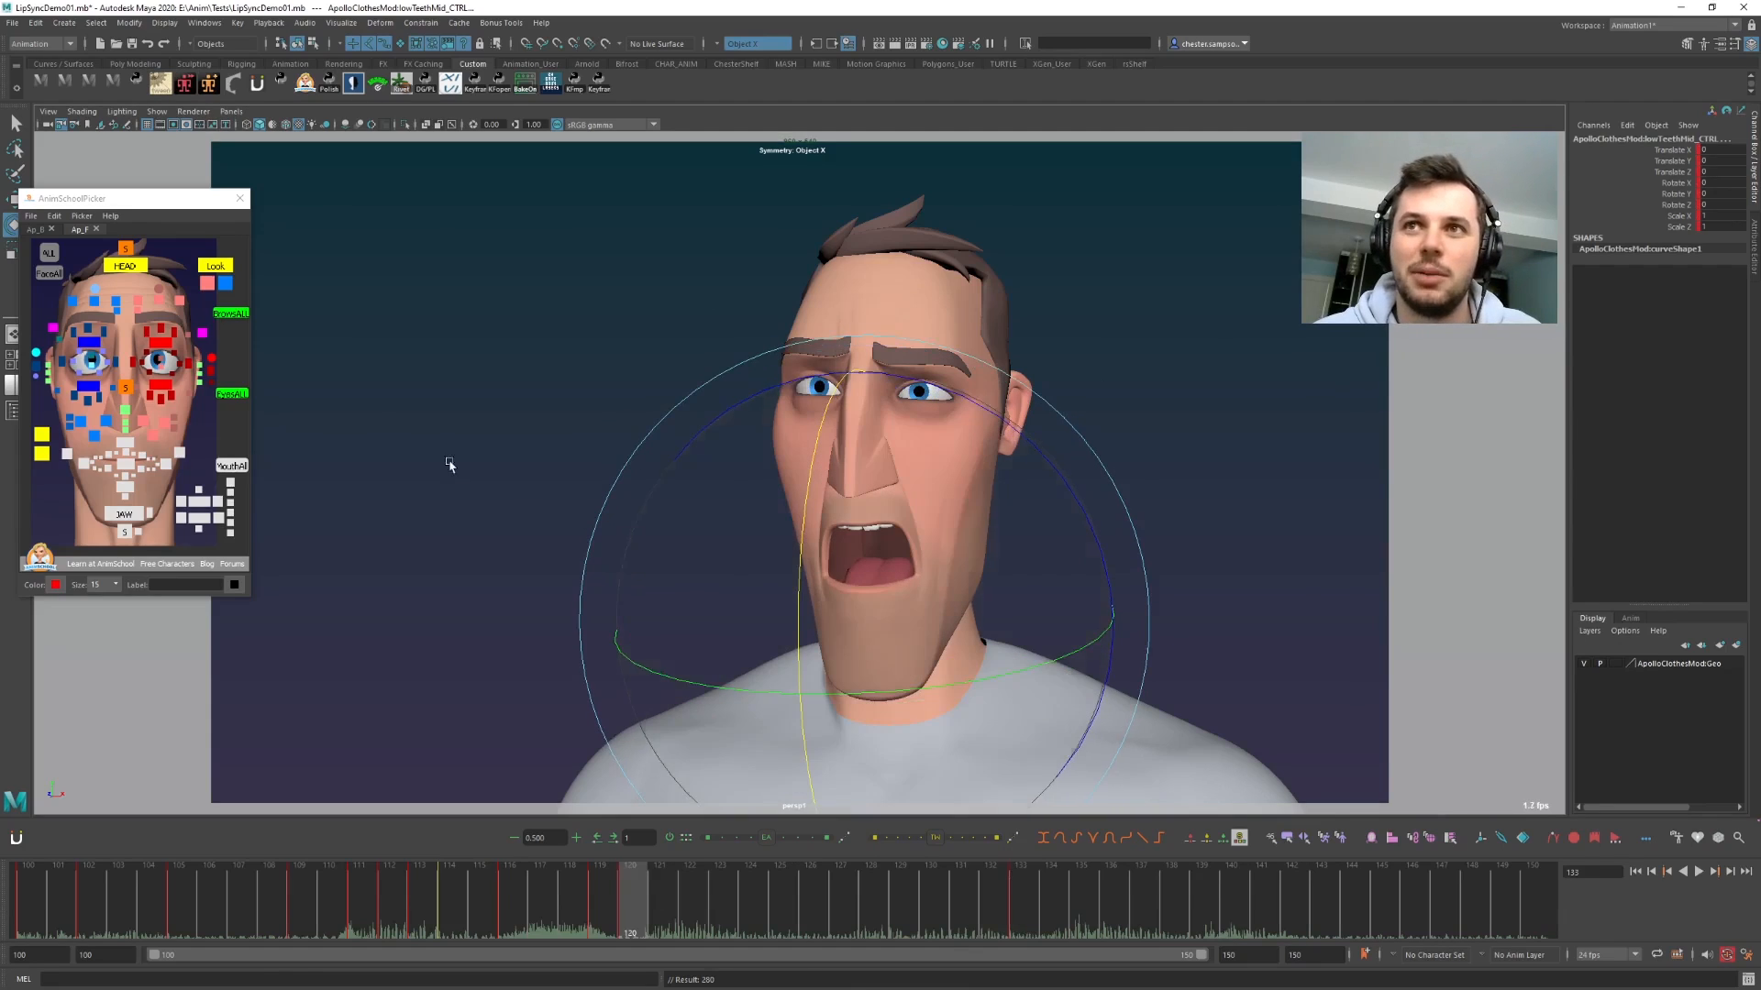
key(alt+r)
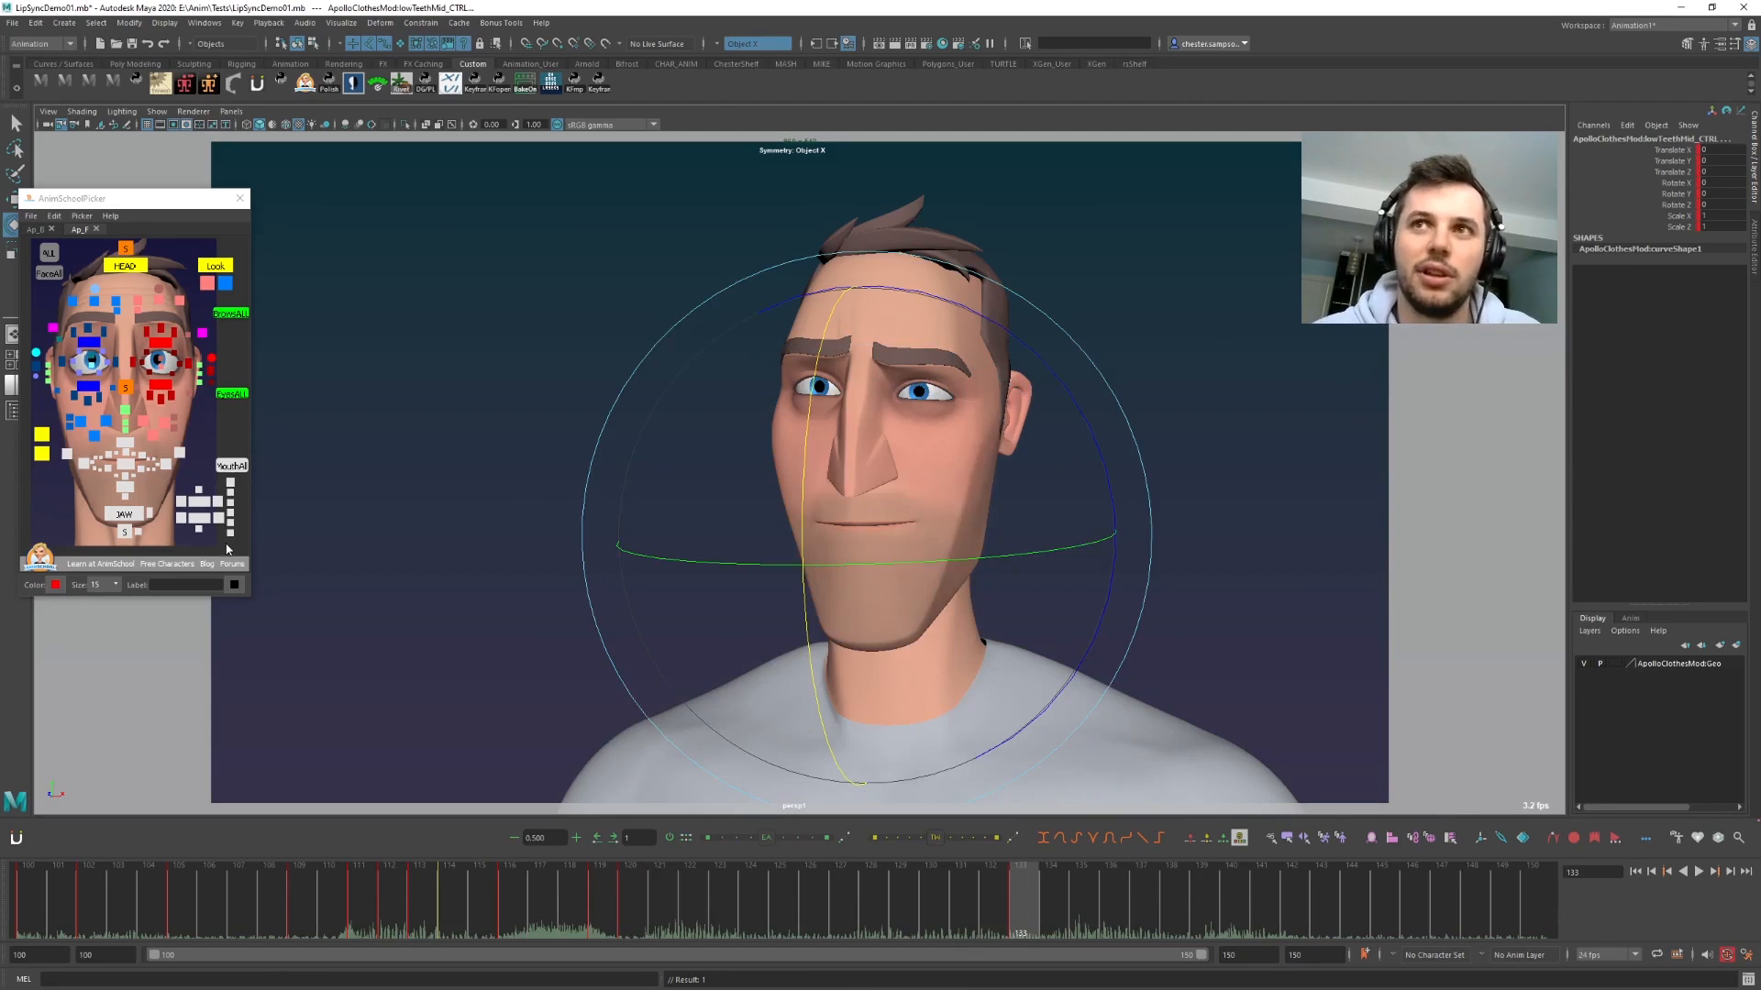
key(comma)
key(period)
- Rotate the jaw partly closed at frame 133 and compare it with the preceding key
click(127, 511)
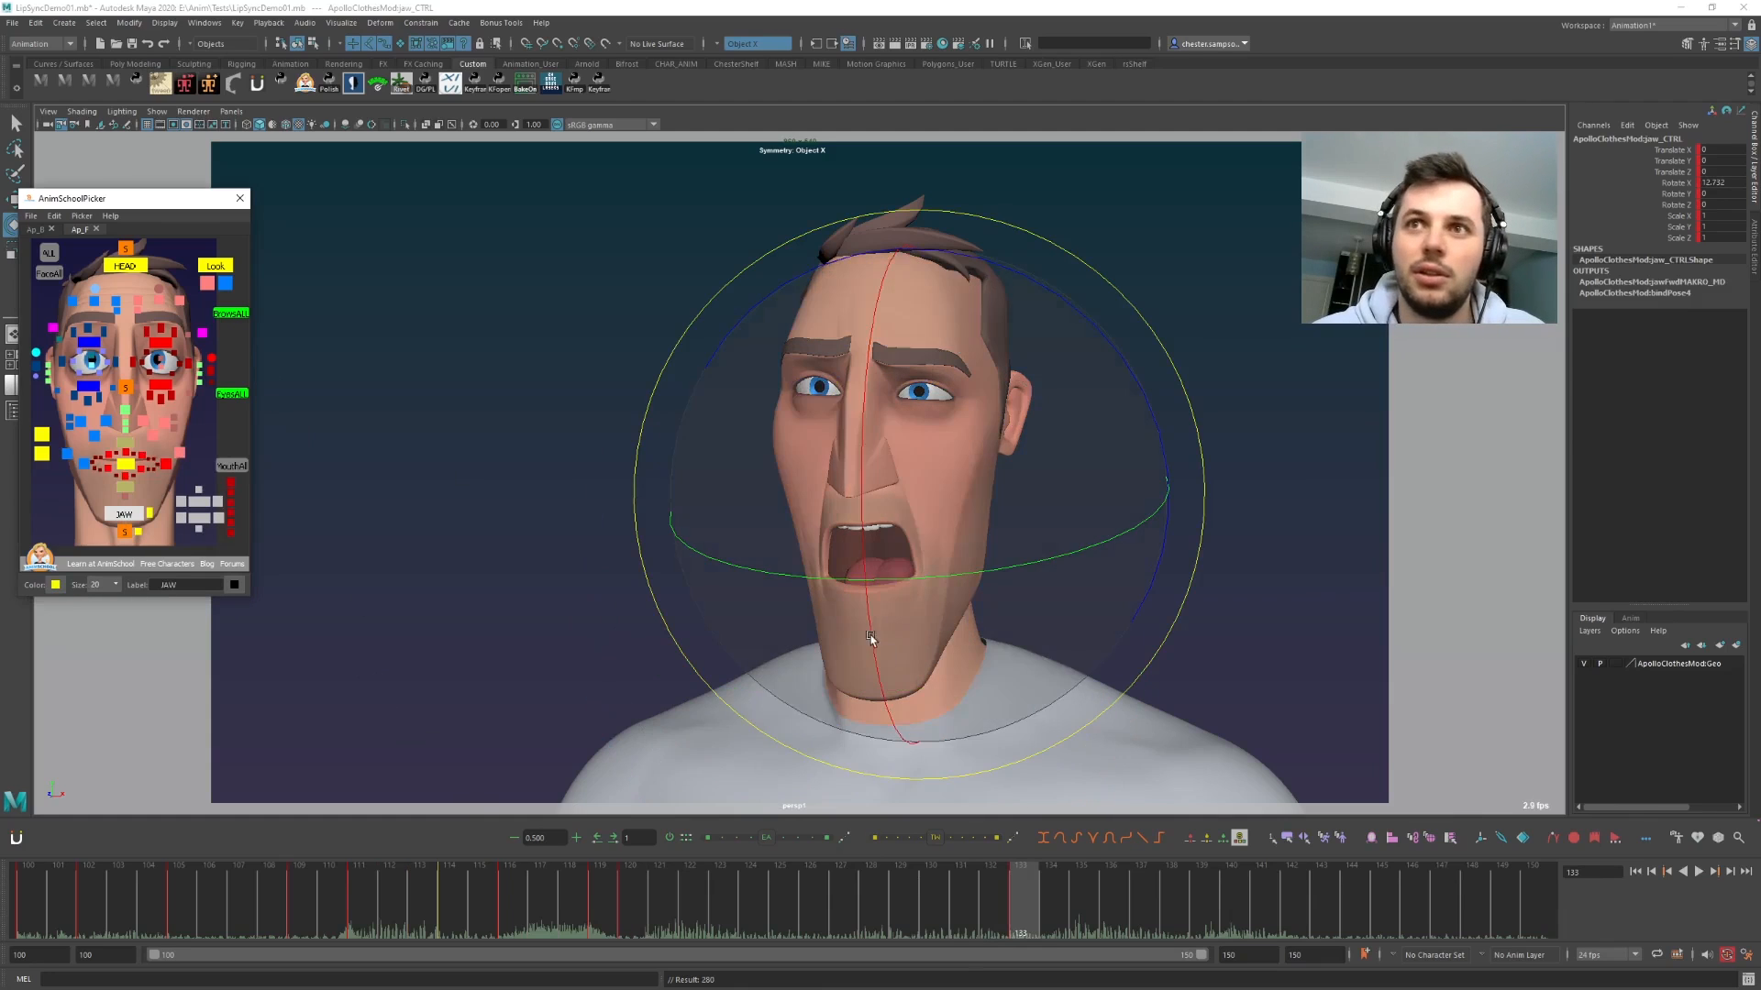
drag(869, 640, 865, 596)
key(comma)
key(period)
- Relax the lip corners at frame 133 and lower the right outer upper lip to about 0.88 in Translate Y
click(182, 453)
key(w)
drag(919, 518, 947, 539)
click(107, 454)
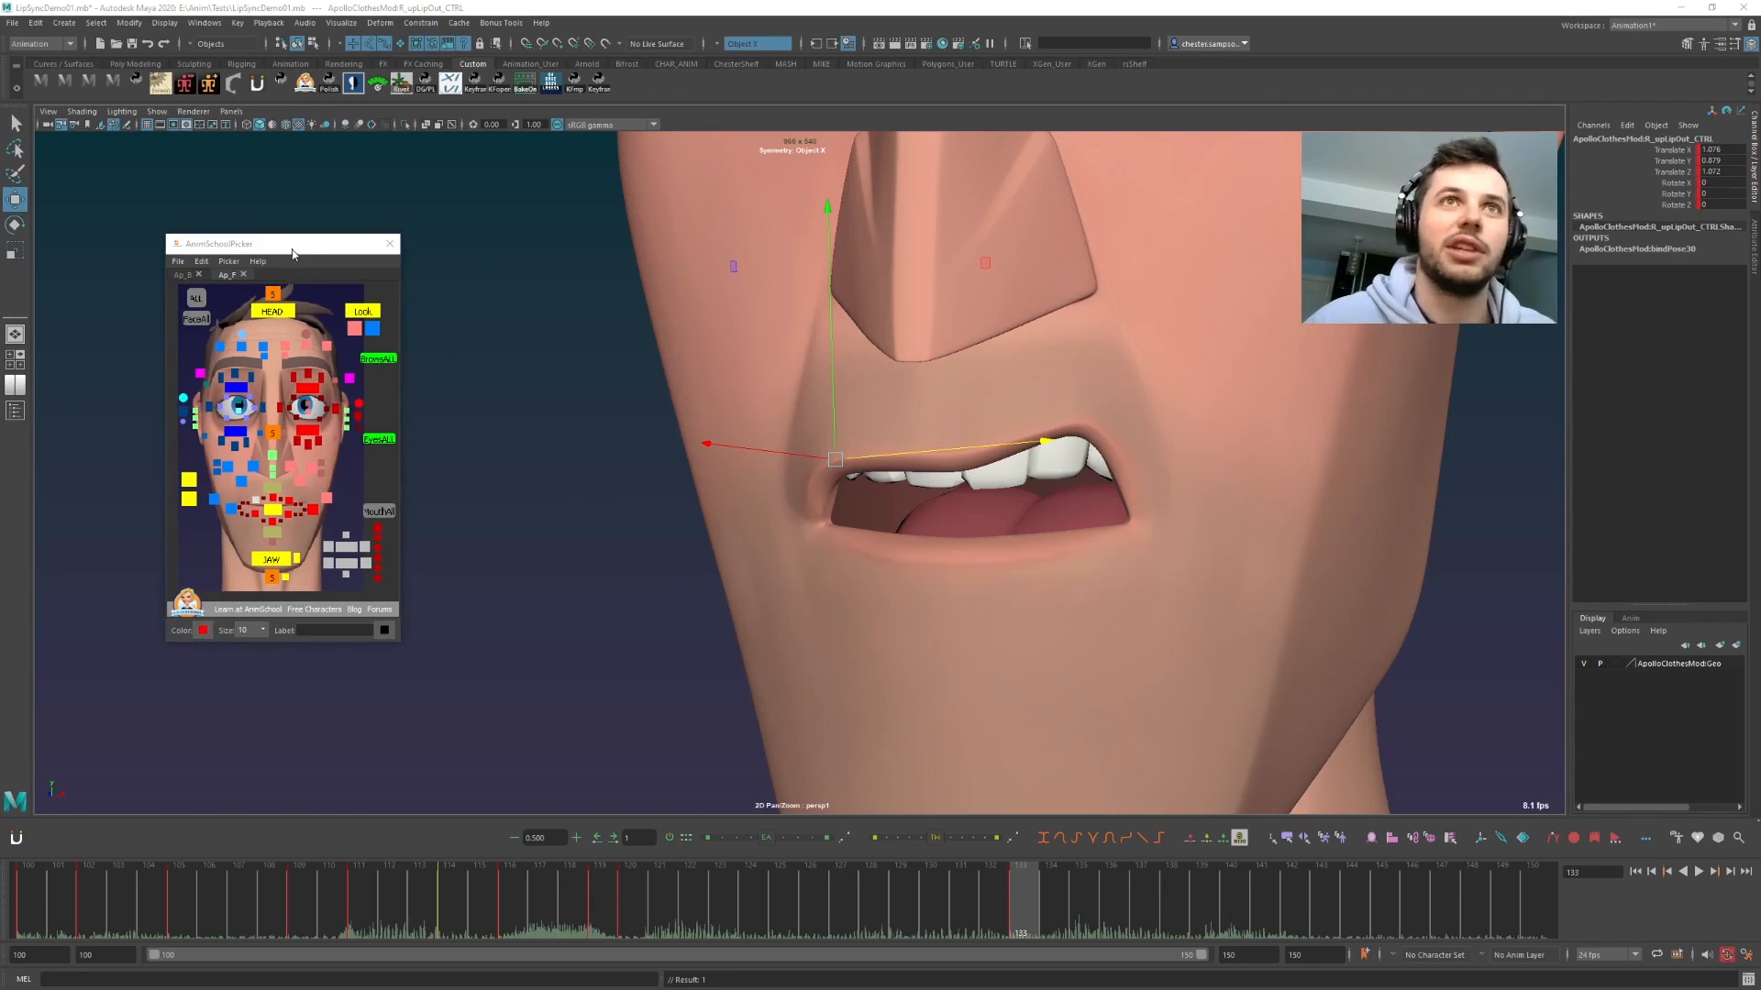
- Shorten and reposition the AnimSchool Picker window, checking the body page and returning to the face page
drag(292, 254, 322, 257)
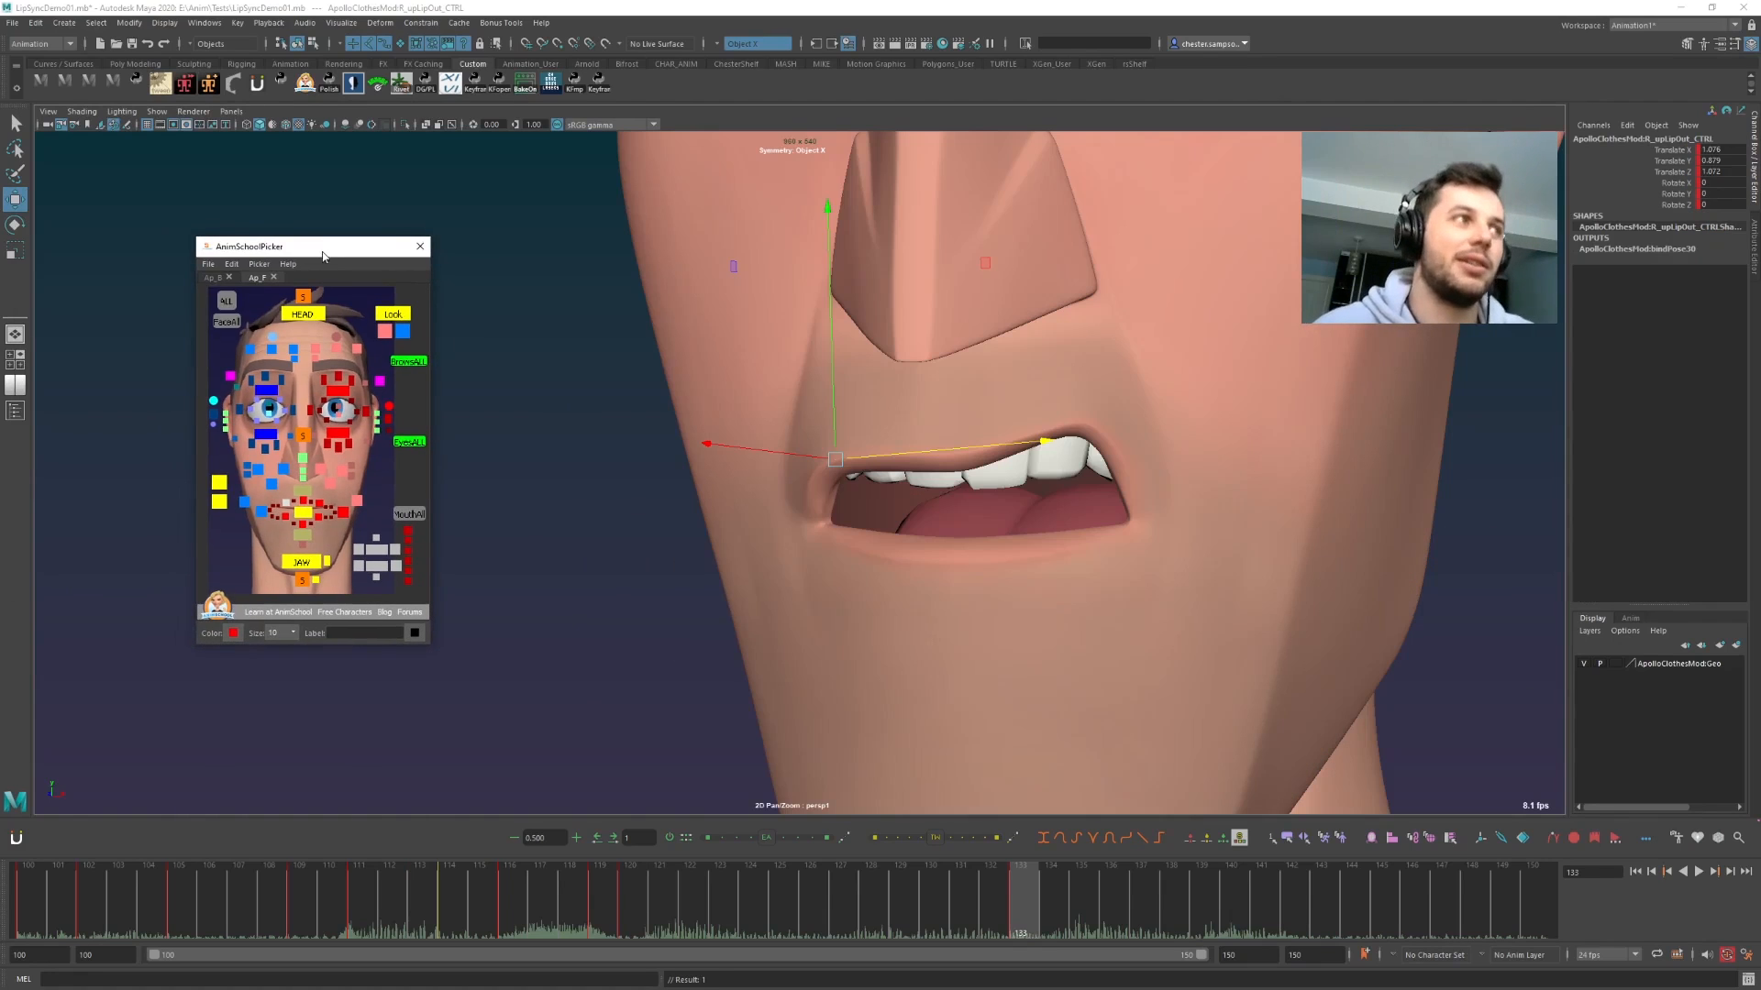
click(211, 277)
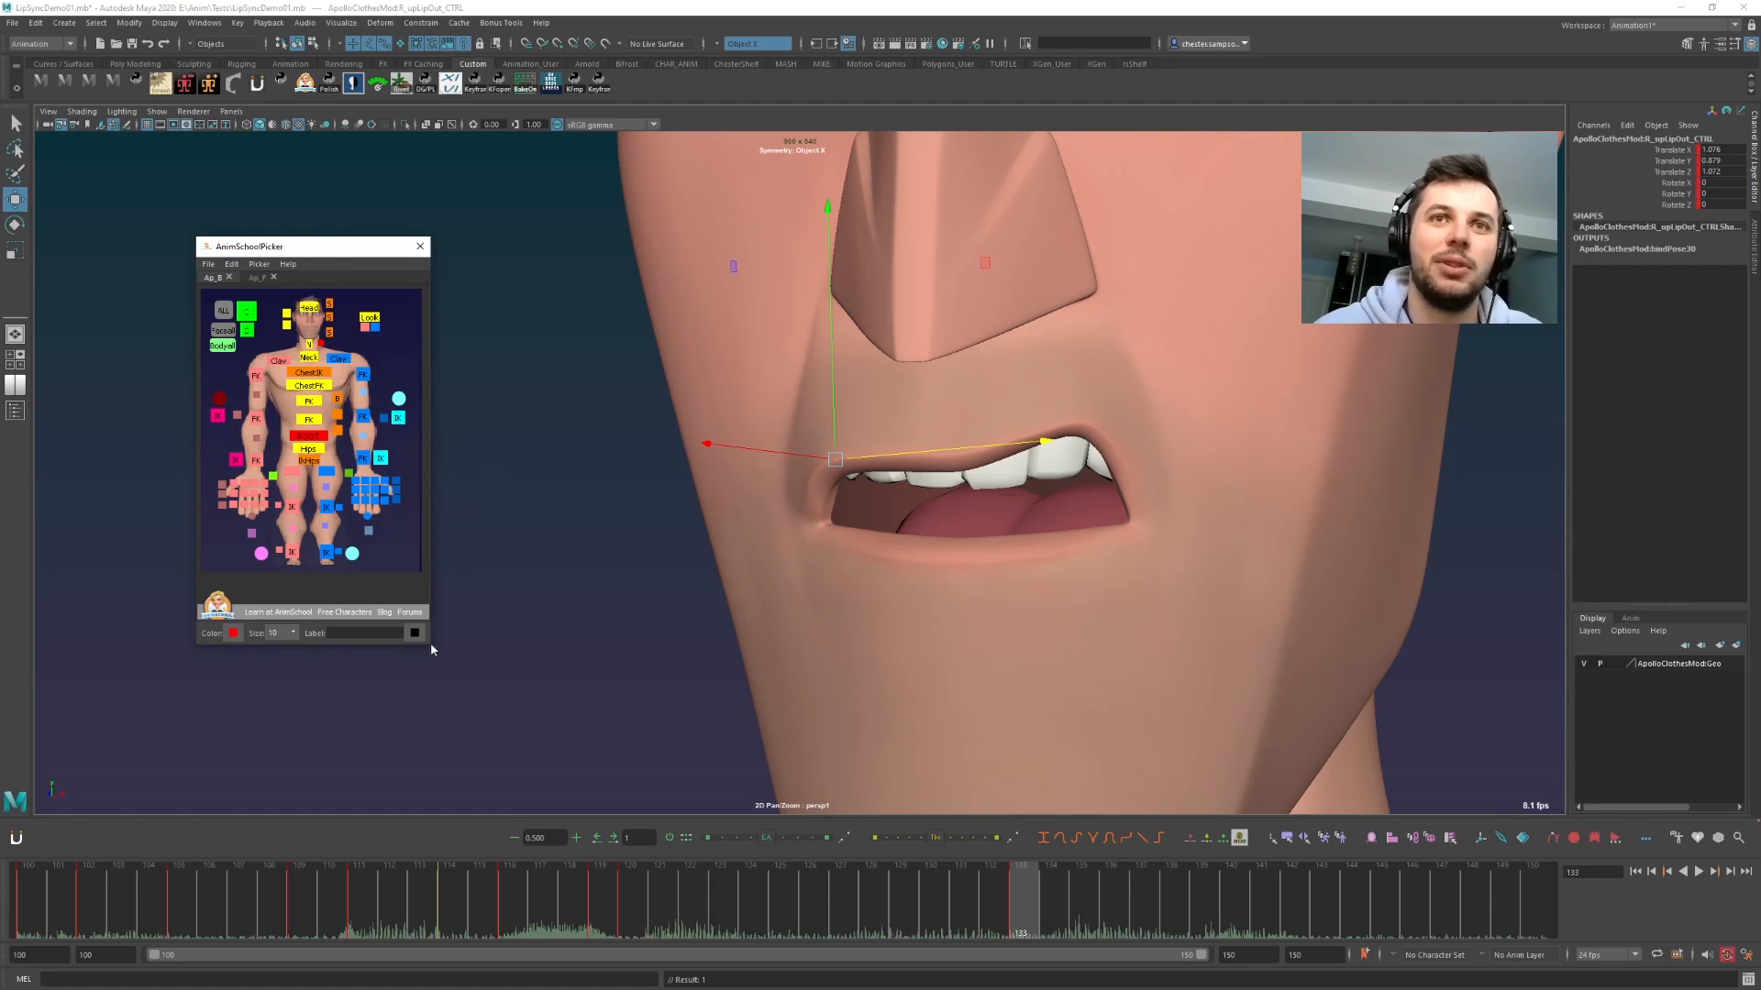
drag(427, 644, 426, 613)
key(backslash)
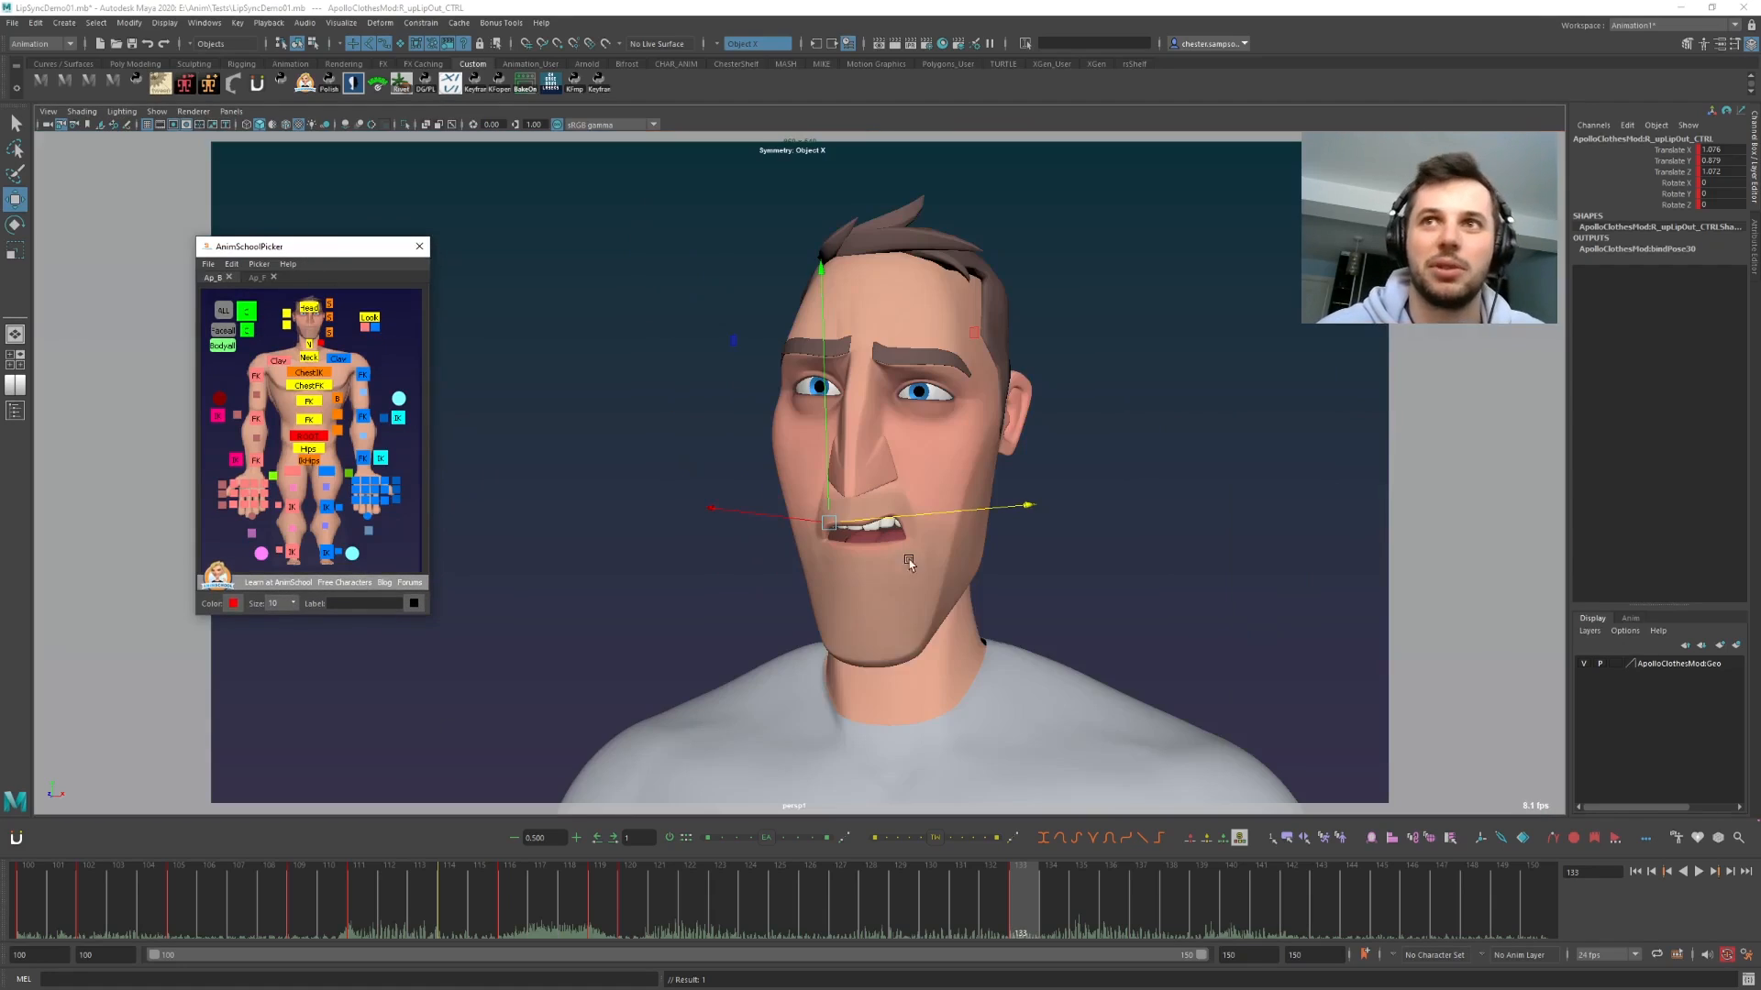
drag(241, 252, 183, 208)
click(199, 234)
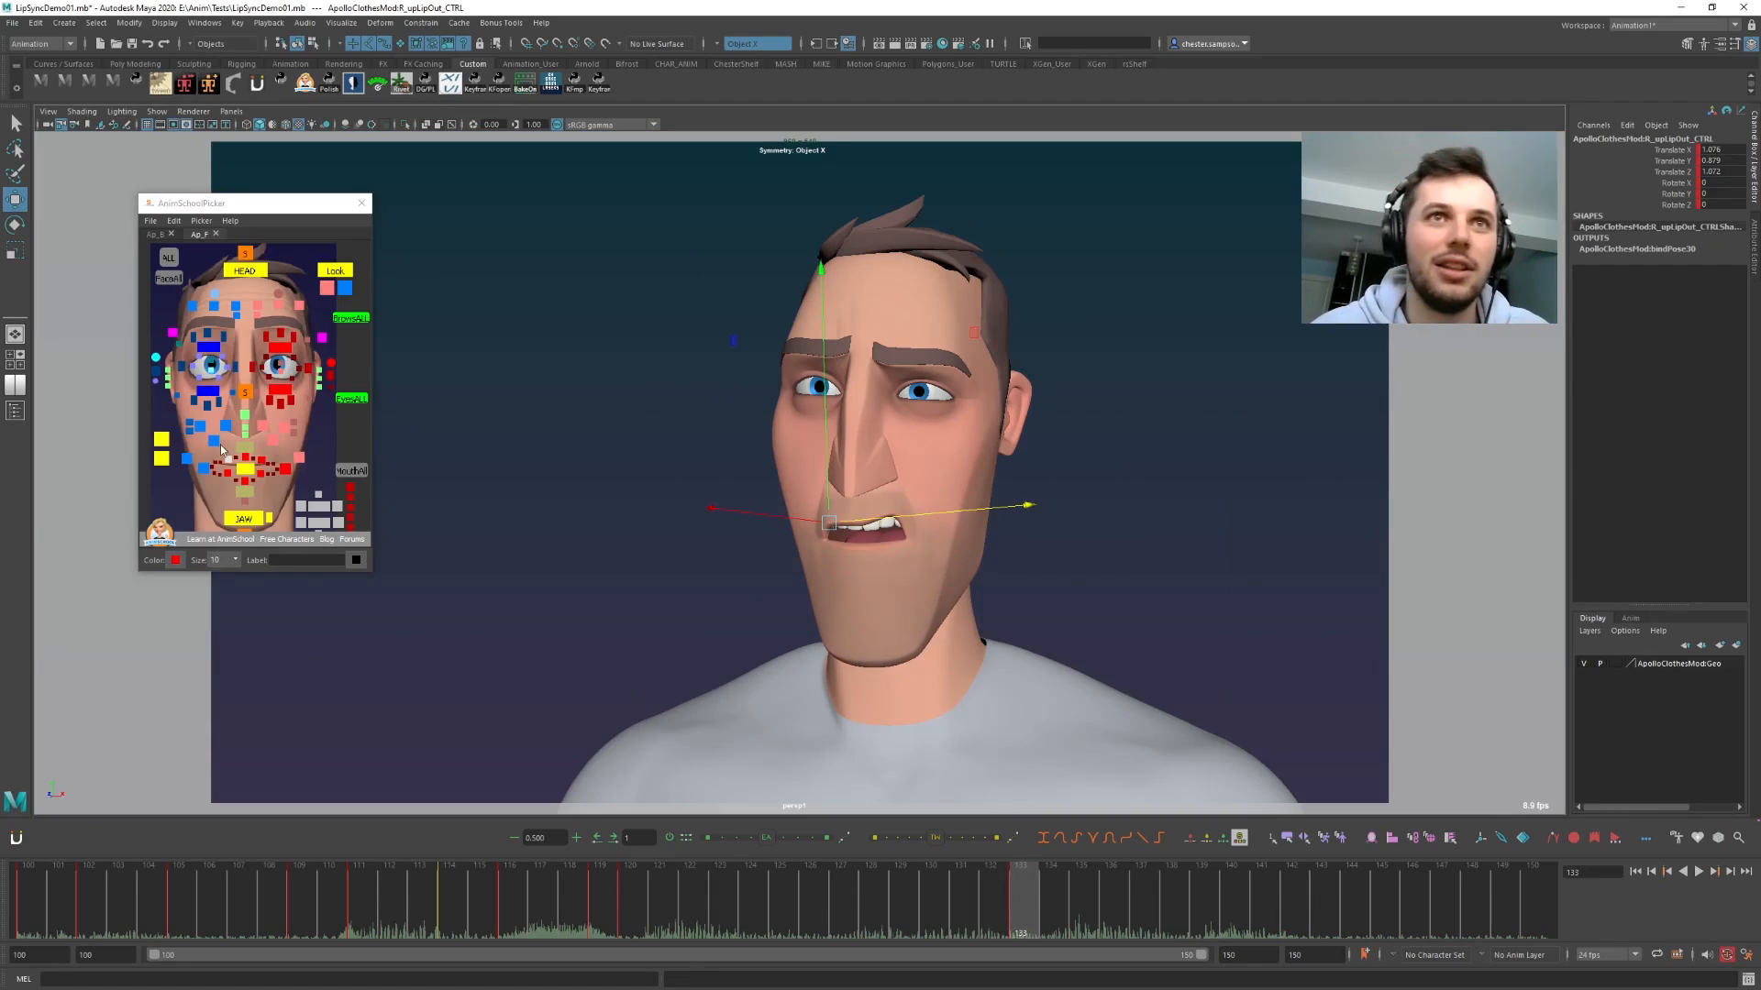
- Lower the left outer upper lip at frame 133 to about 0.28 in Translate X and 0.78 in Translate Y
click(291, 470)
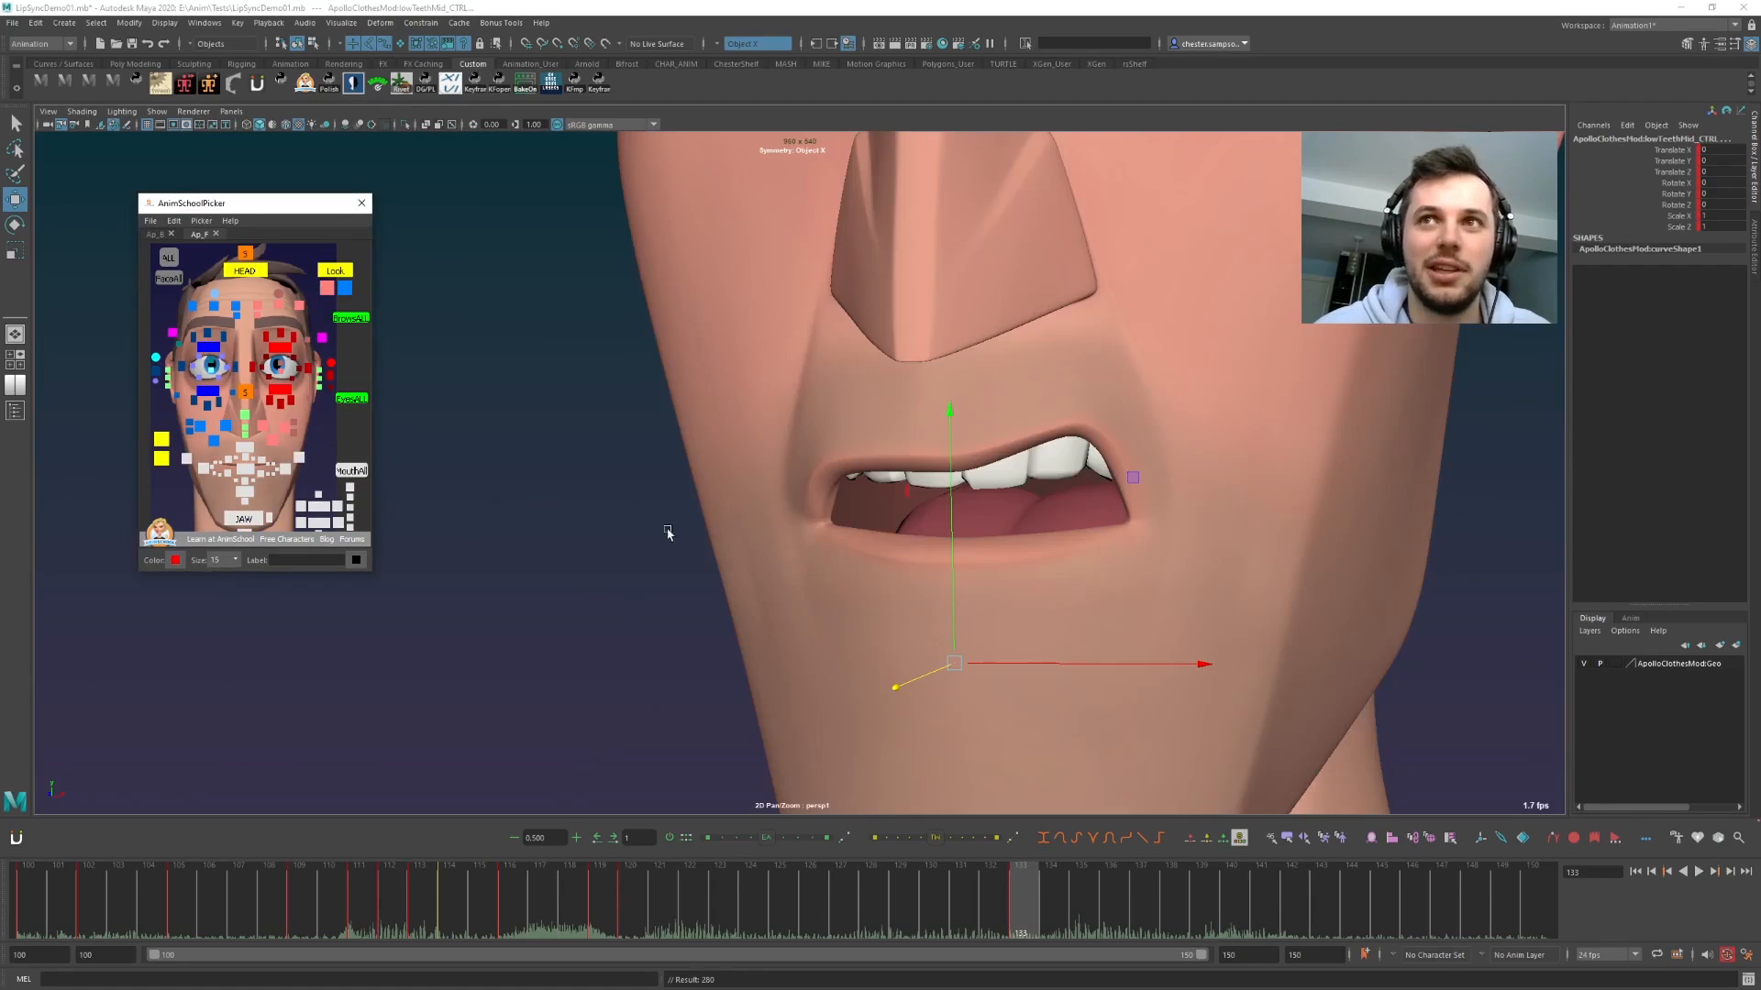
key(backslash)
click(260, 458)
key(w)
middle_drag(1083, 570, 1061, 630)
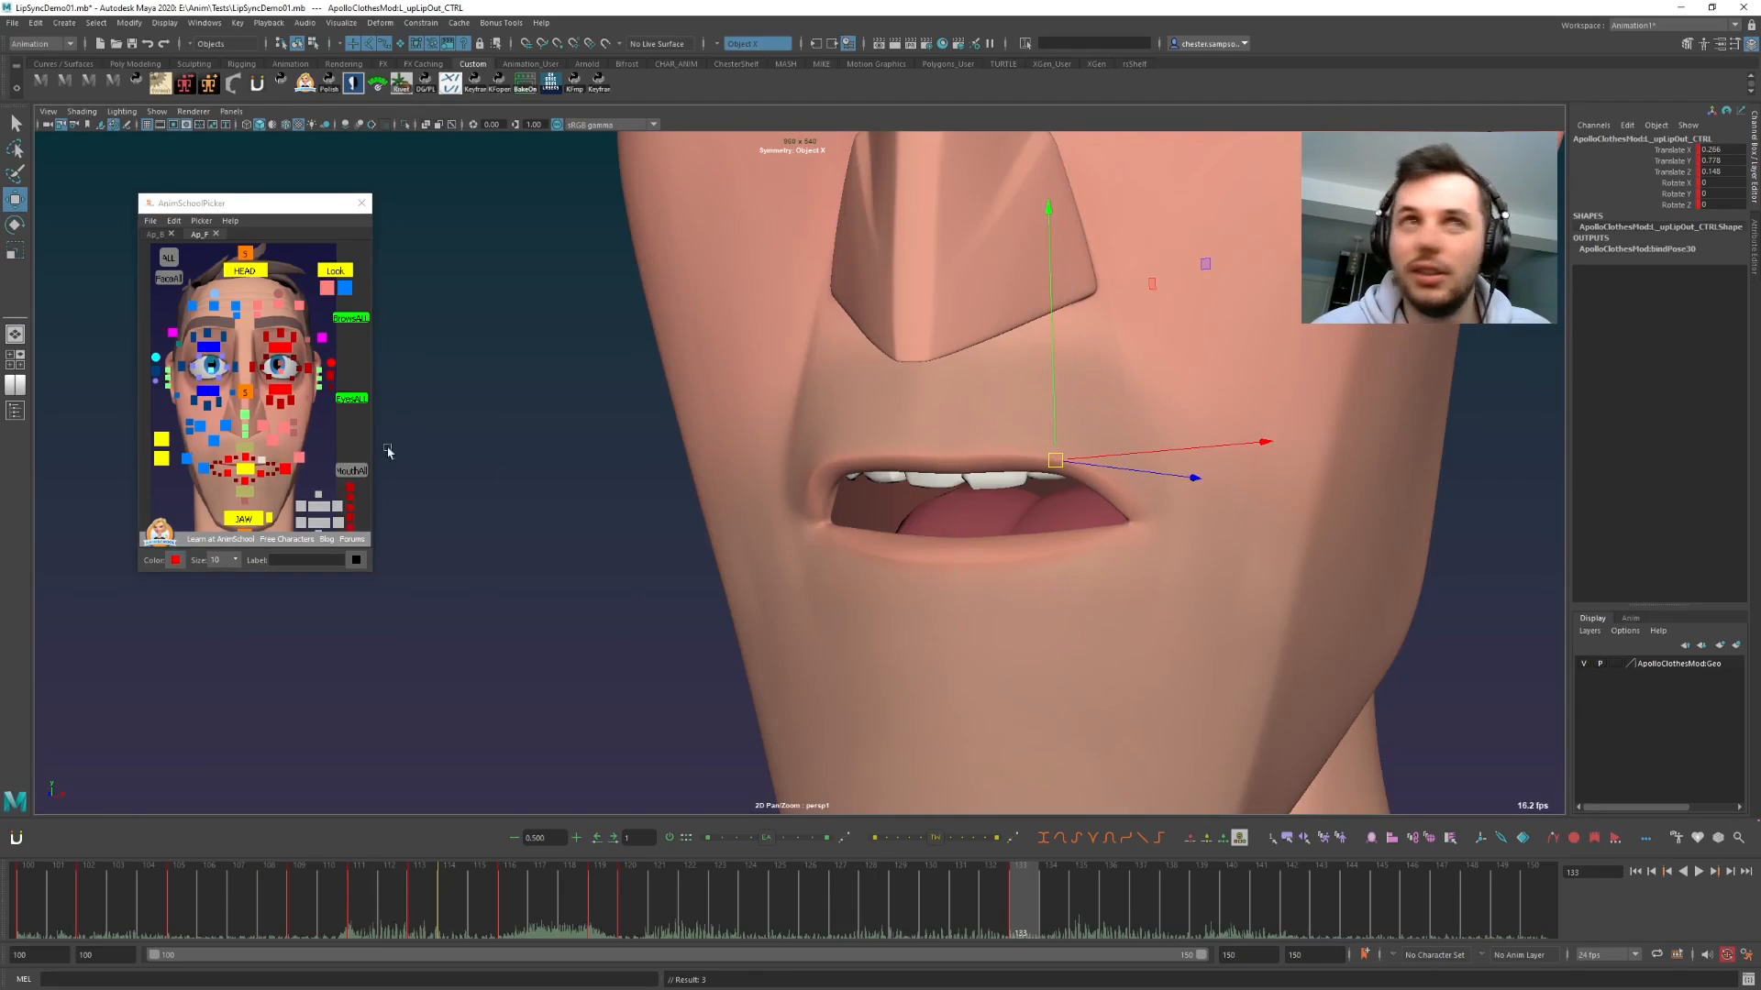
- Set the Zip on the left lip corner to about 6.3 and on the right lip corner to about 7.8 at frame 133
click(285, 468)
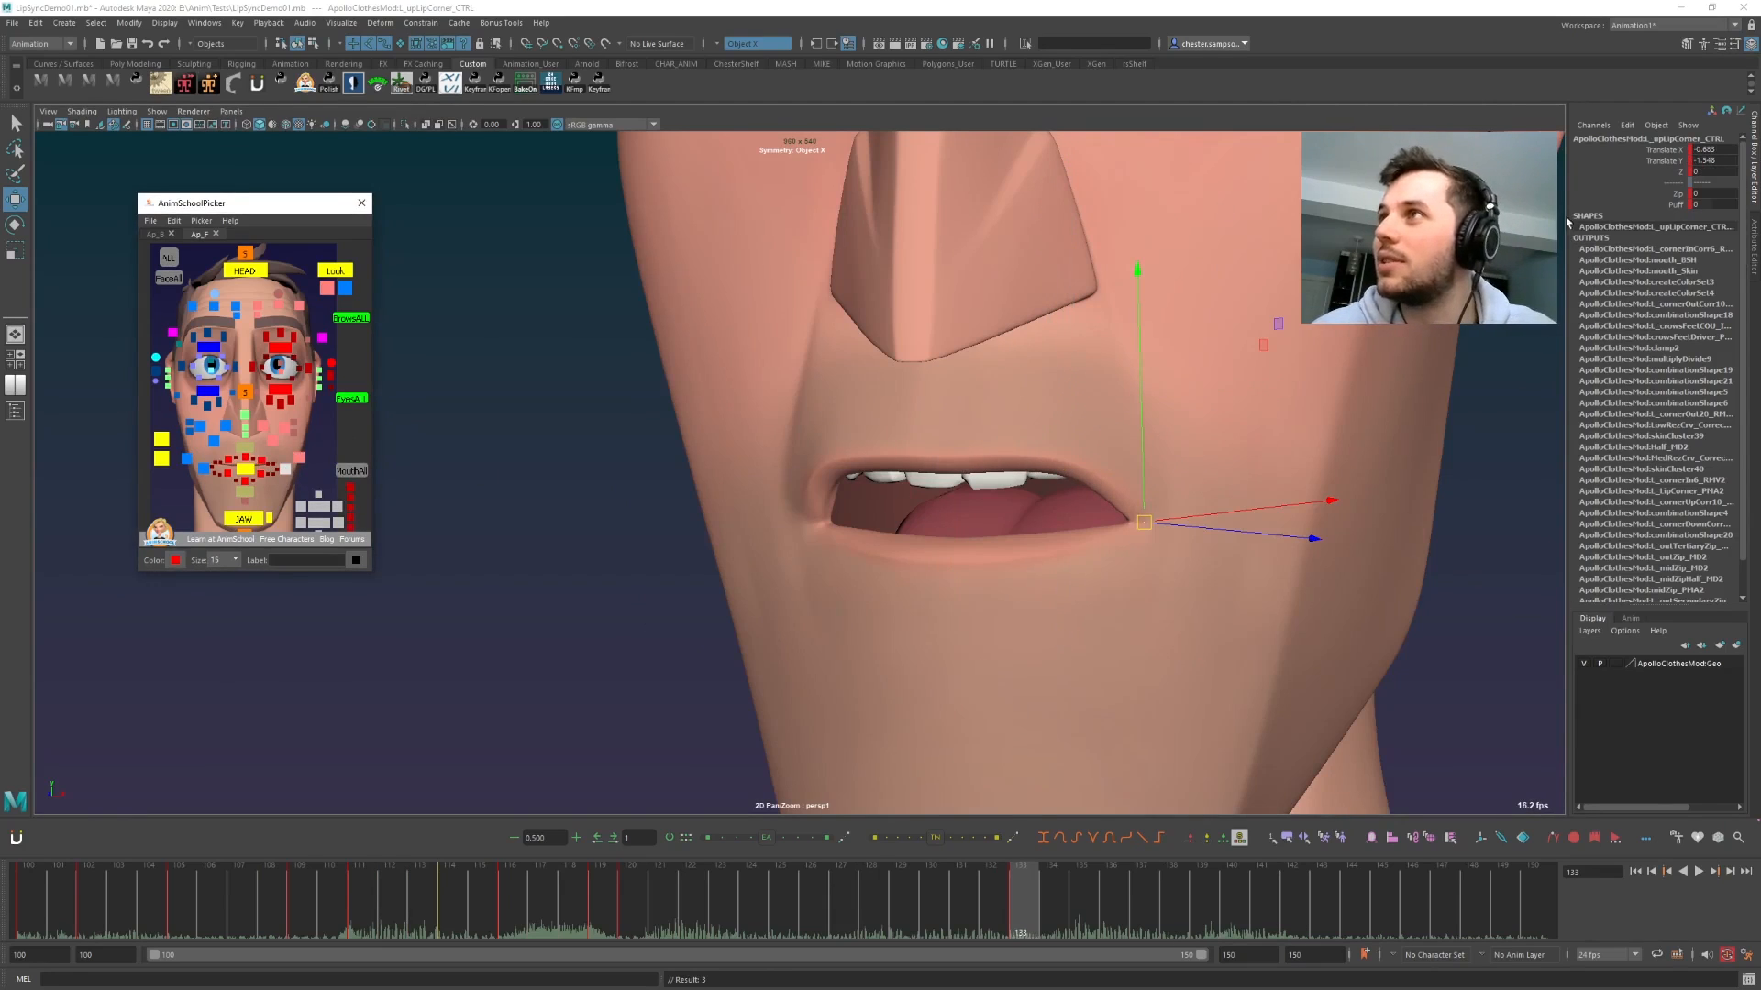
click(1677, 193)
middle_drag(972, 483, 1020, 483)
click(204, 468)
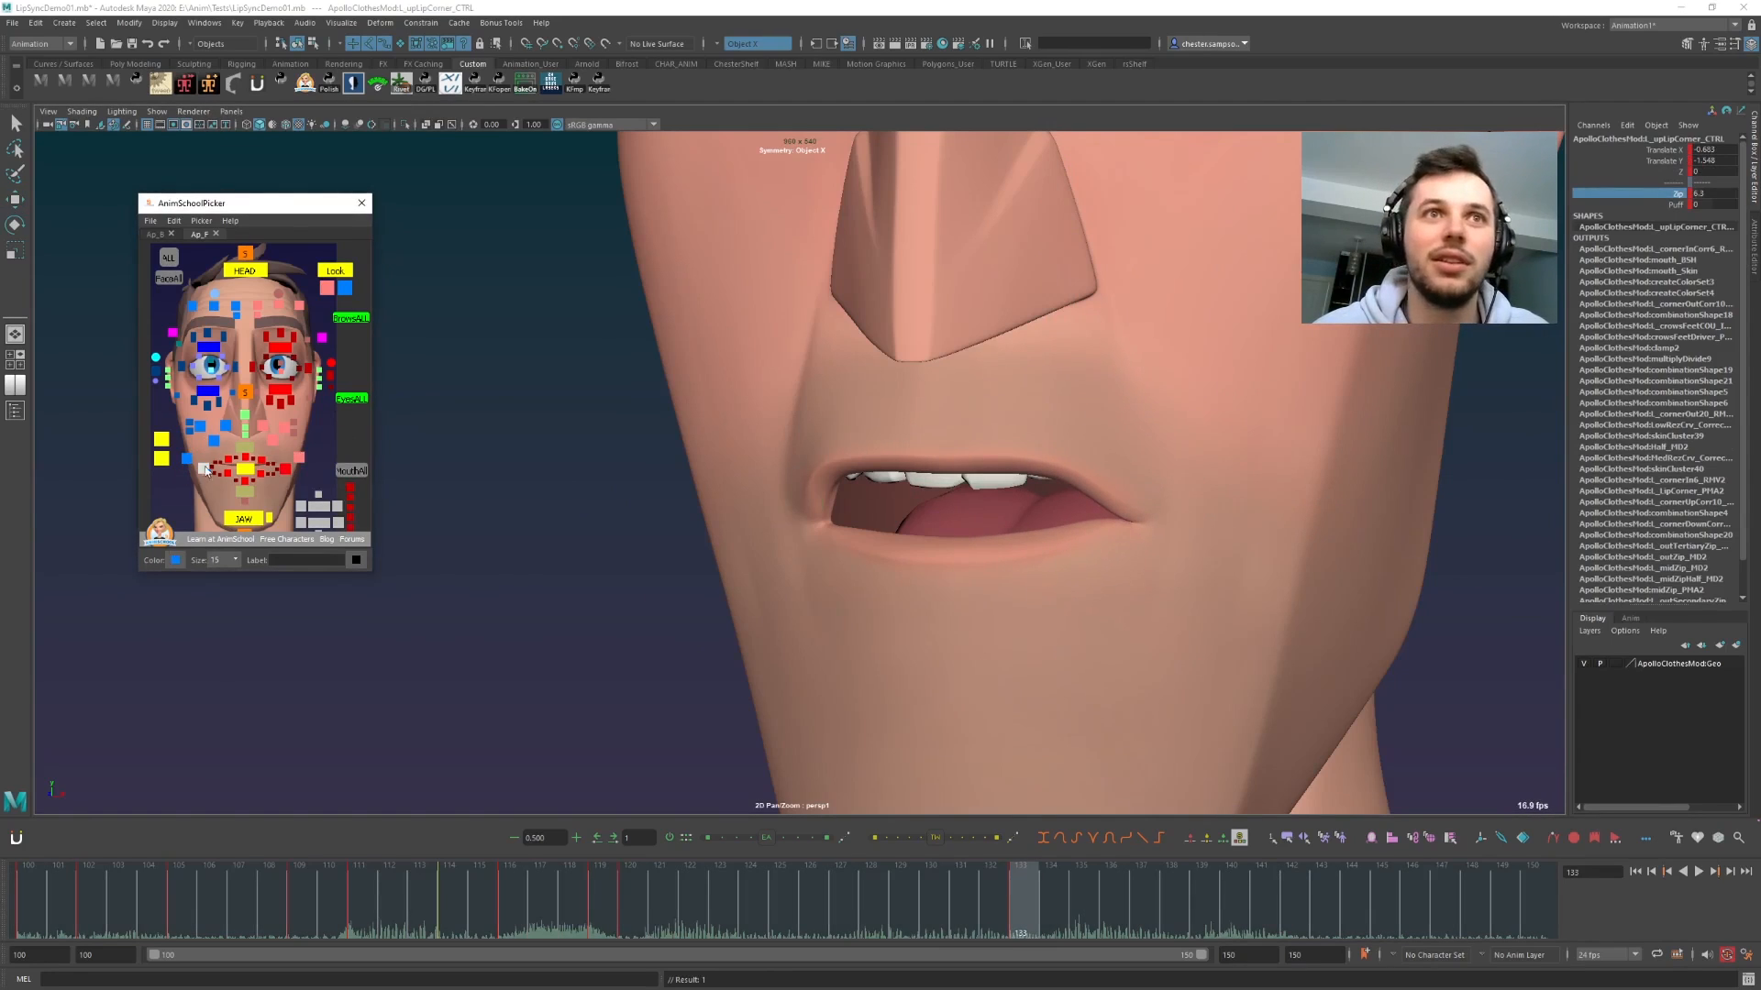
click(1677, 193)
middle_drag(963, 541, 995, 547)
middle_drag(873, 527, 884, 527)
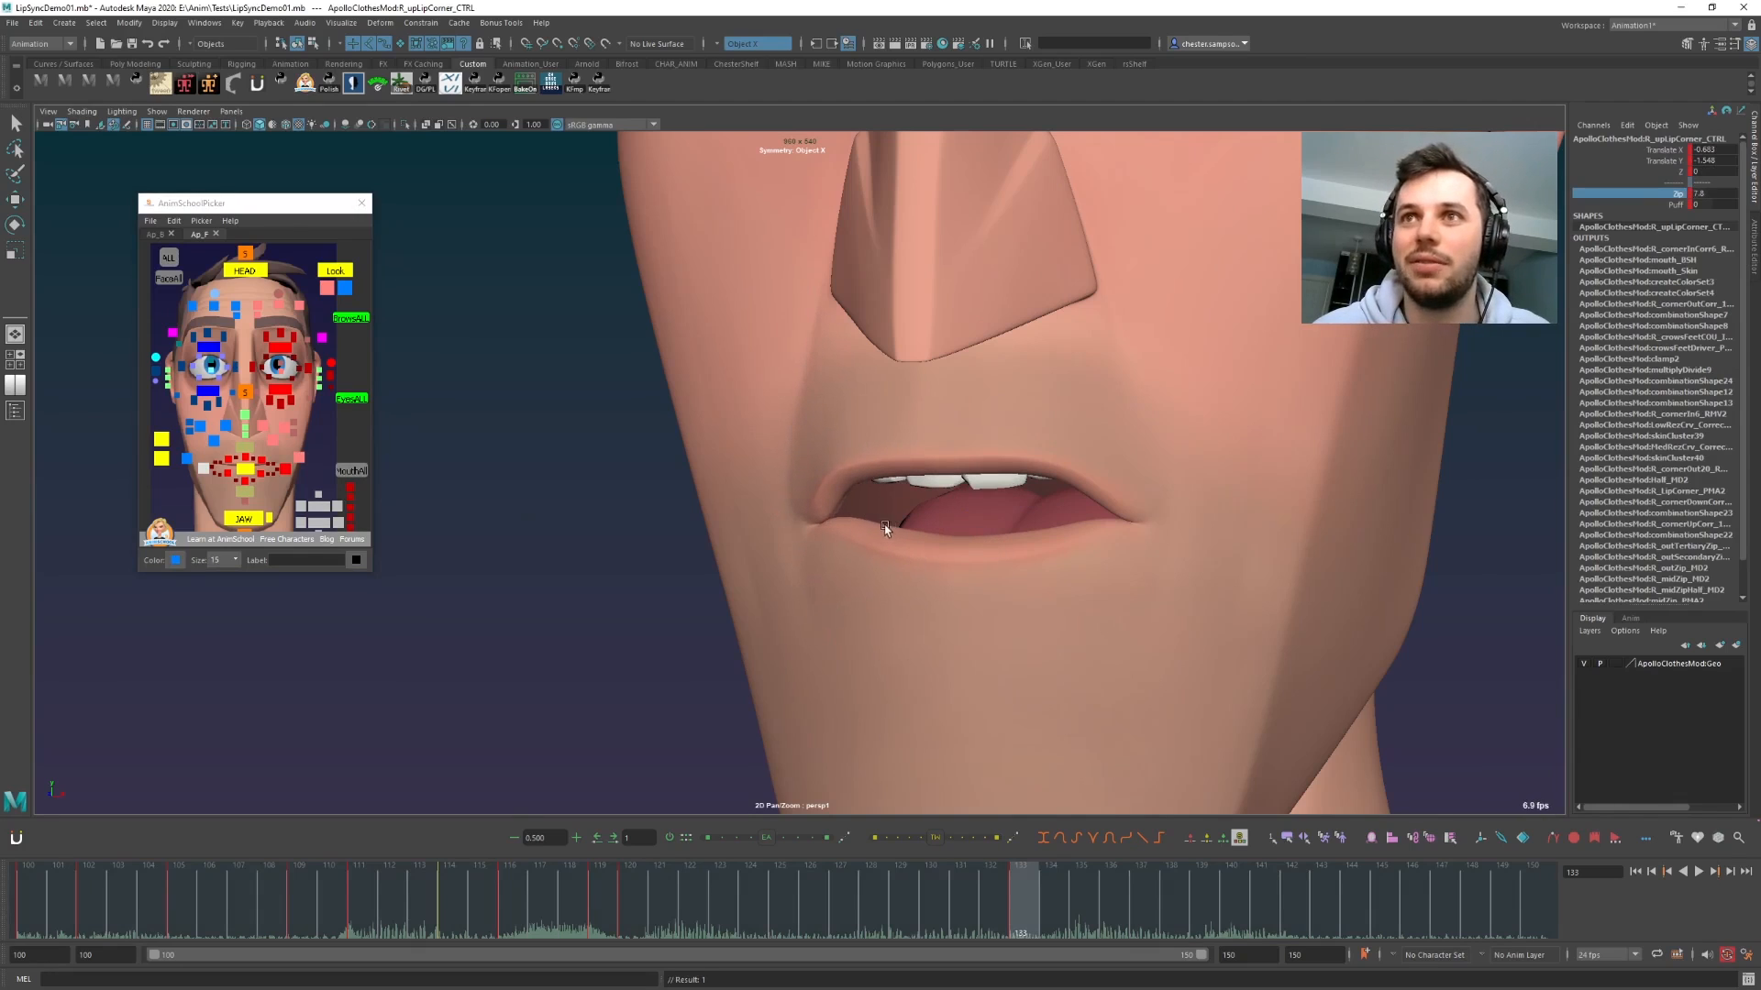
click(286, 471)
click(272, 479)
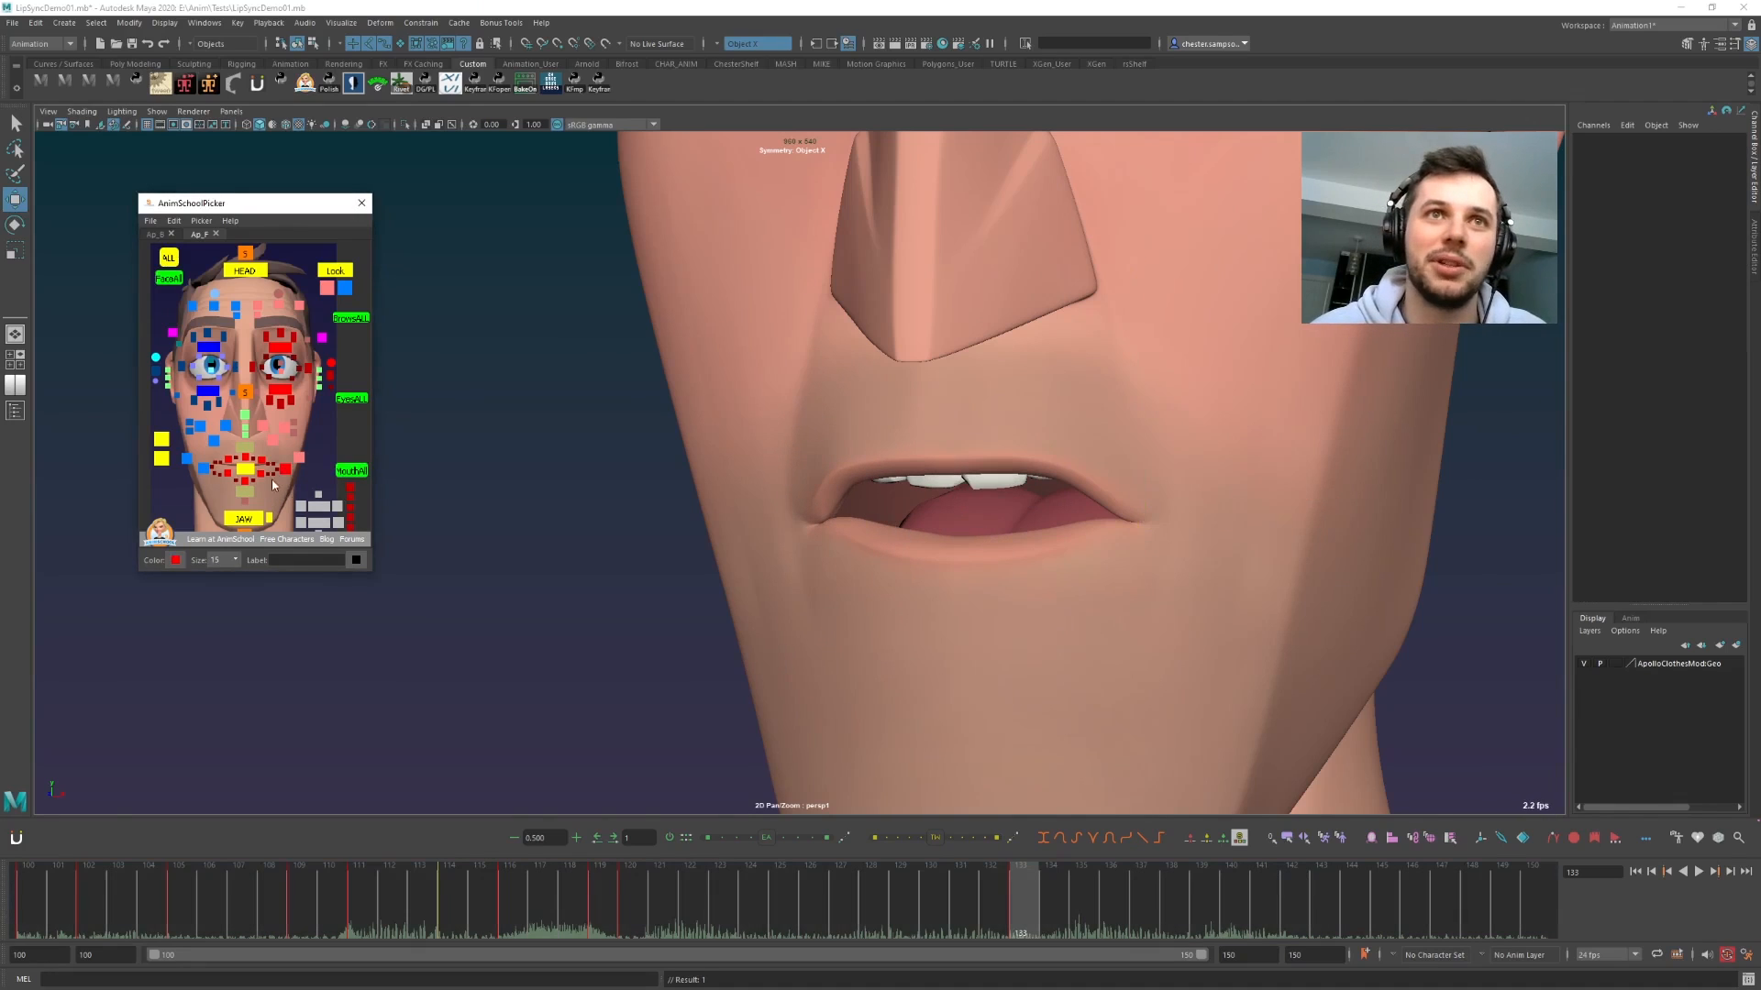
key(alt+1)
click(272, 480)
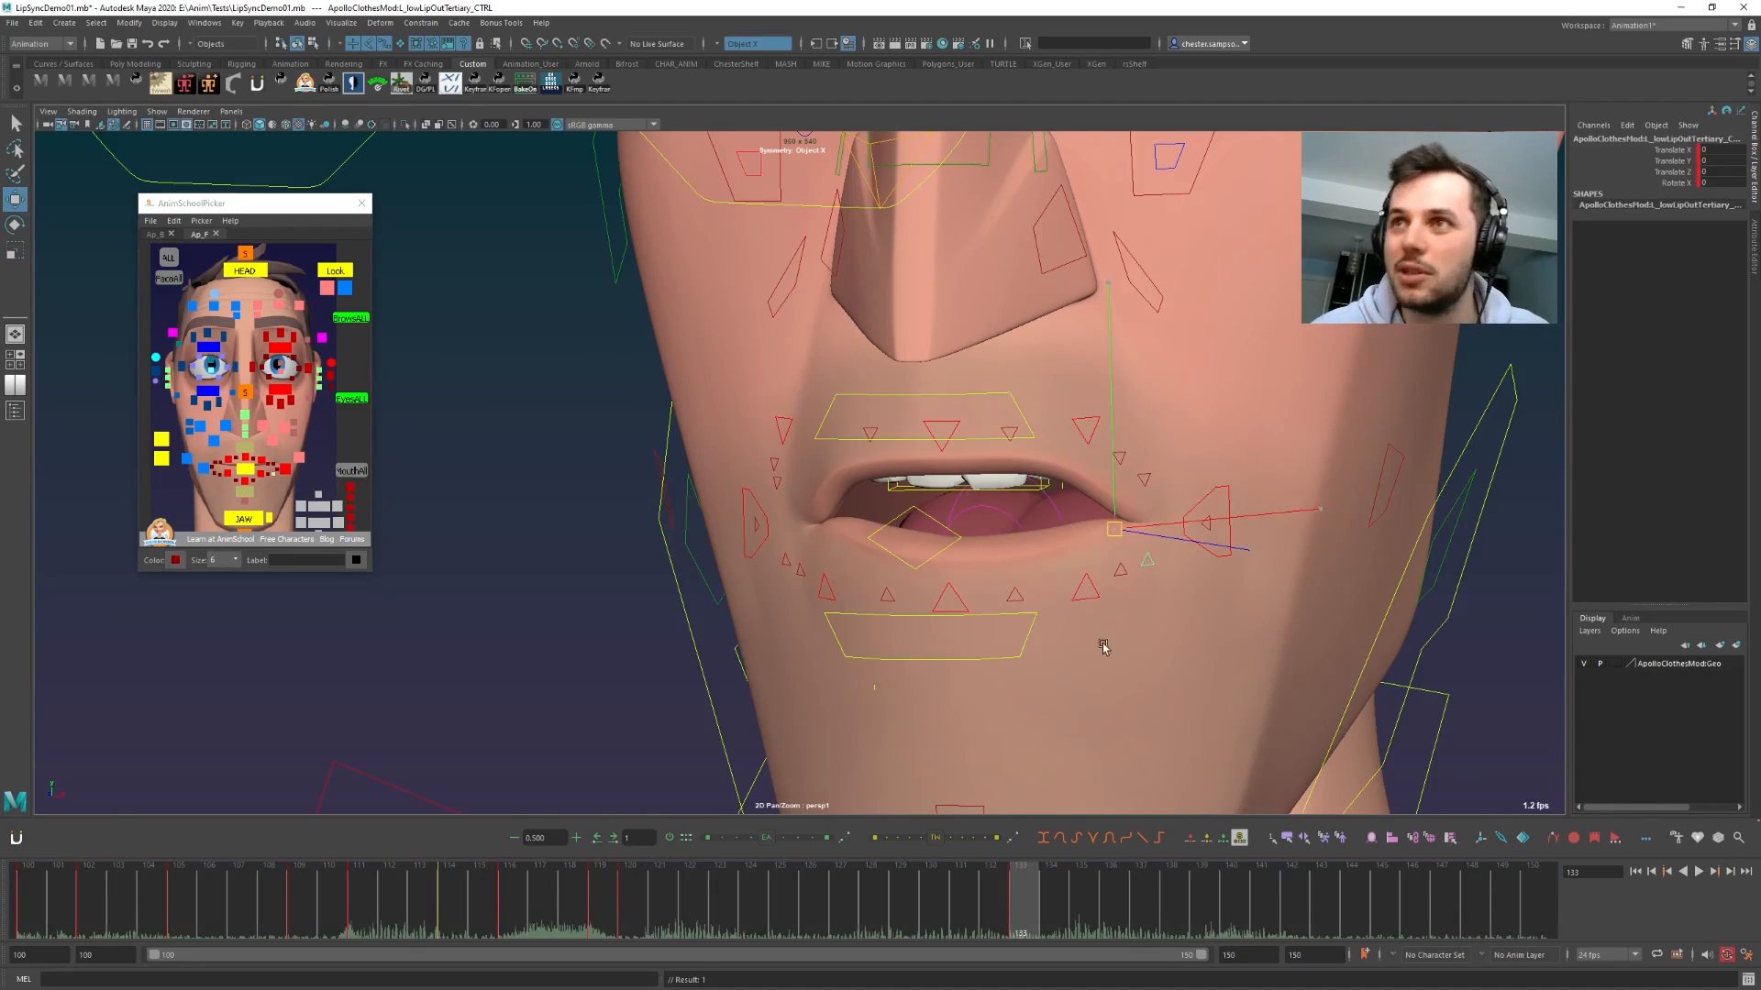
key(ctrl+z)
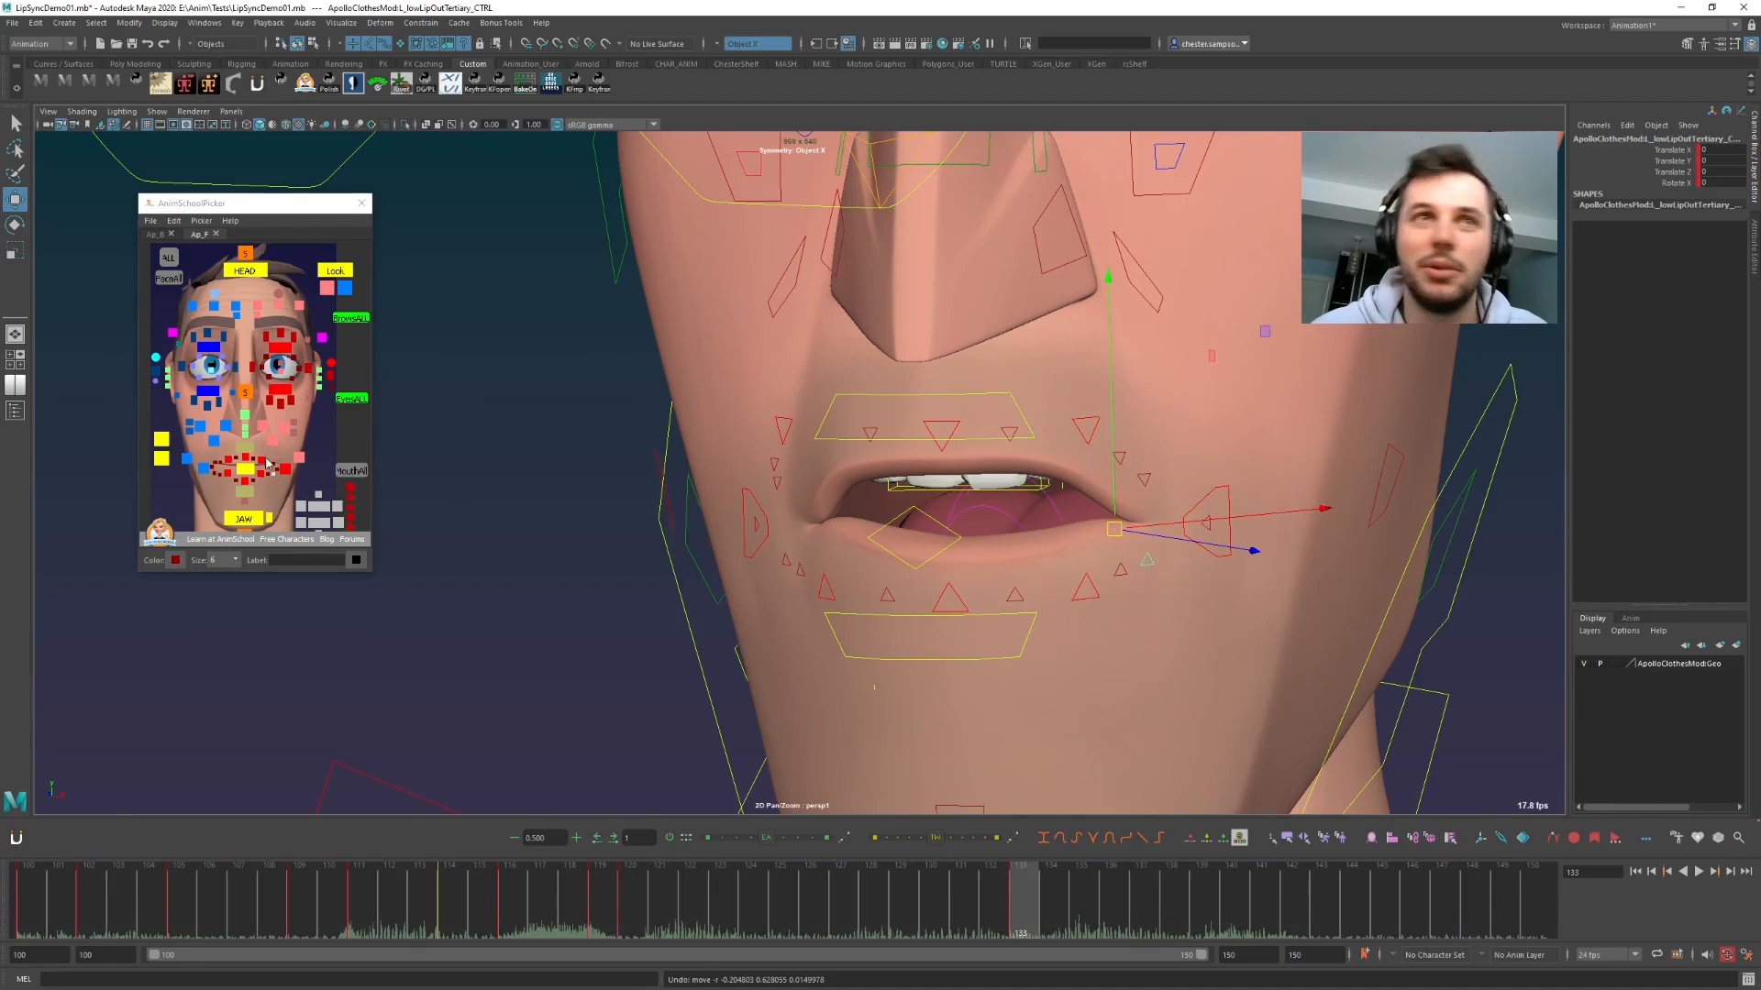
- Pull both lip corners inward at frame 133 to about -2.32 in Translate X and -1.17 in Translate Y
click(189, 463)
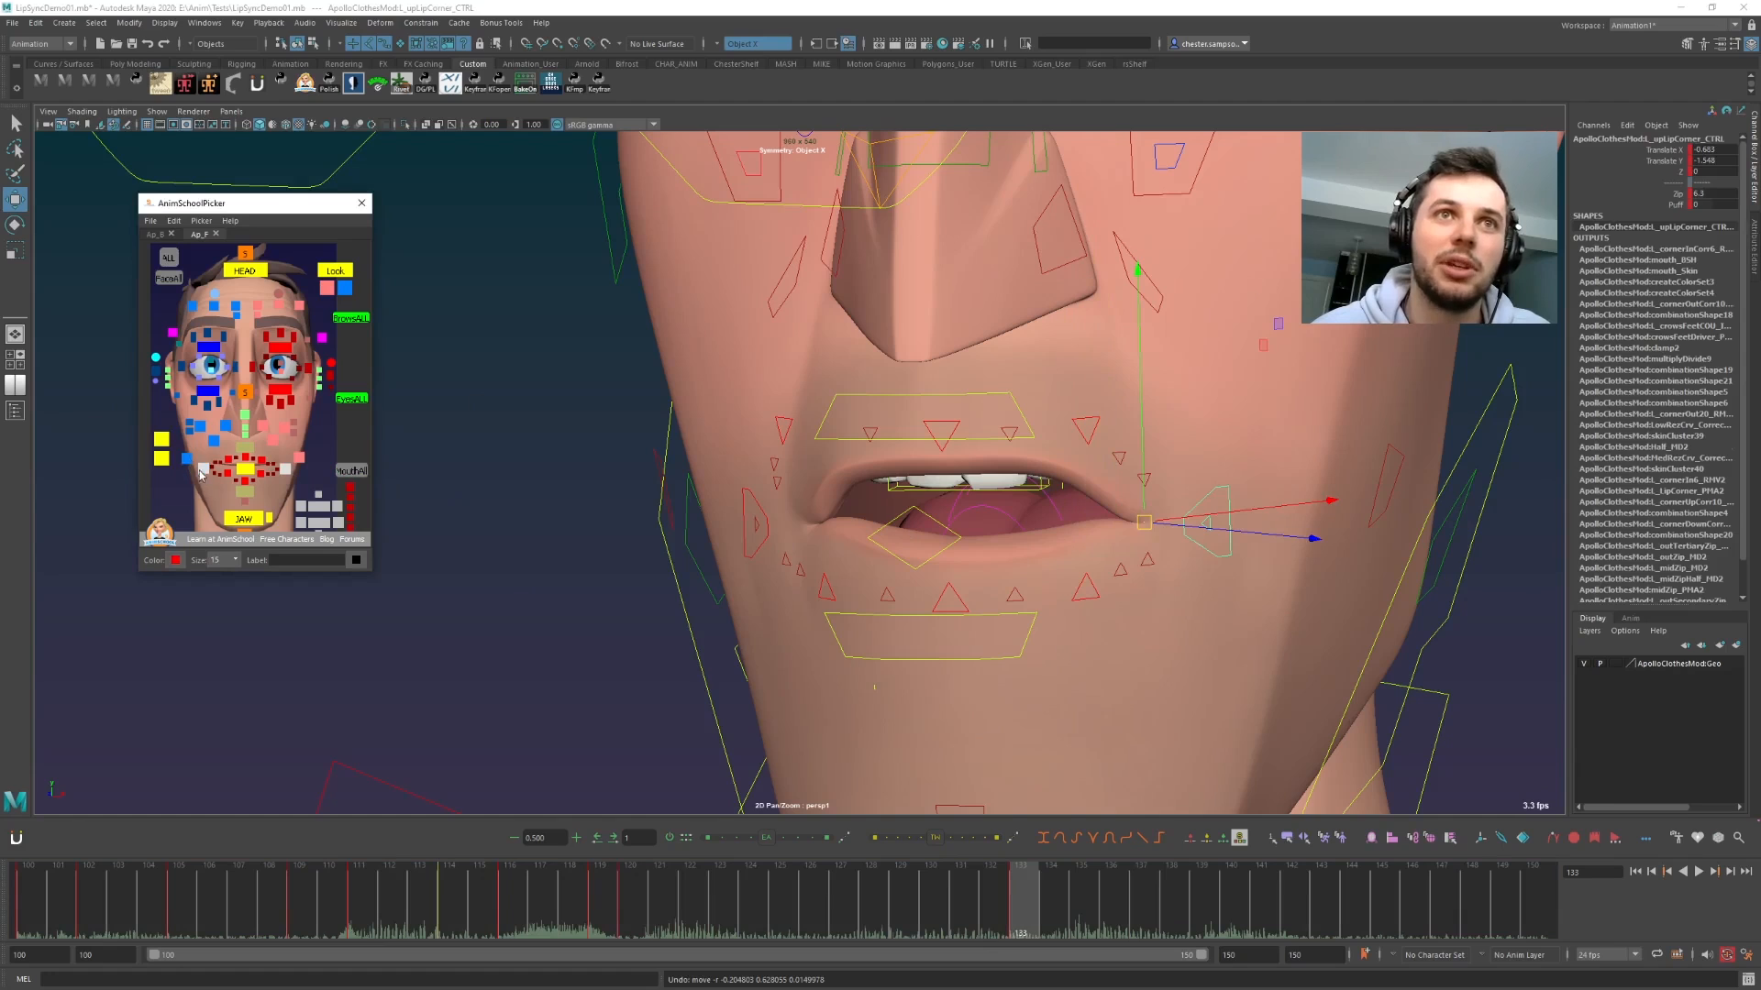
shift+click(201, 474)
key(alt+1)
key(comma)
key(period)
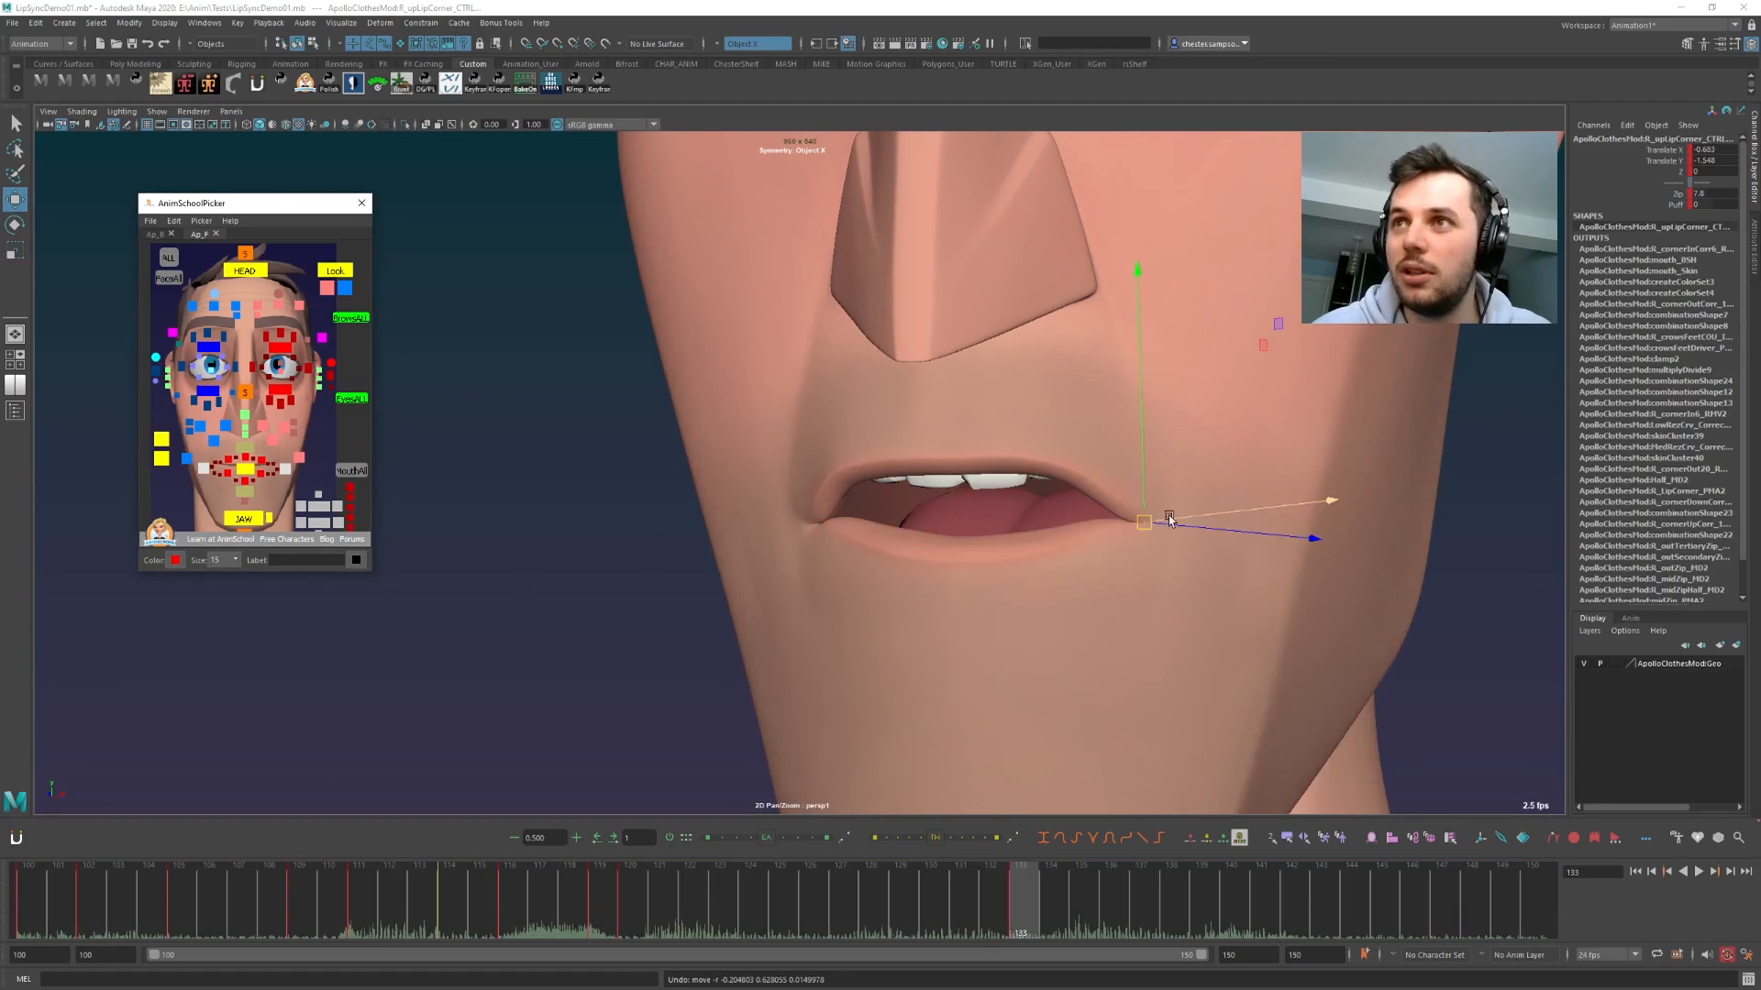
drag(1169, 520, 1111, 520)
middle_drag(1023, 639, 1025, 629)
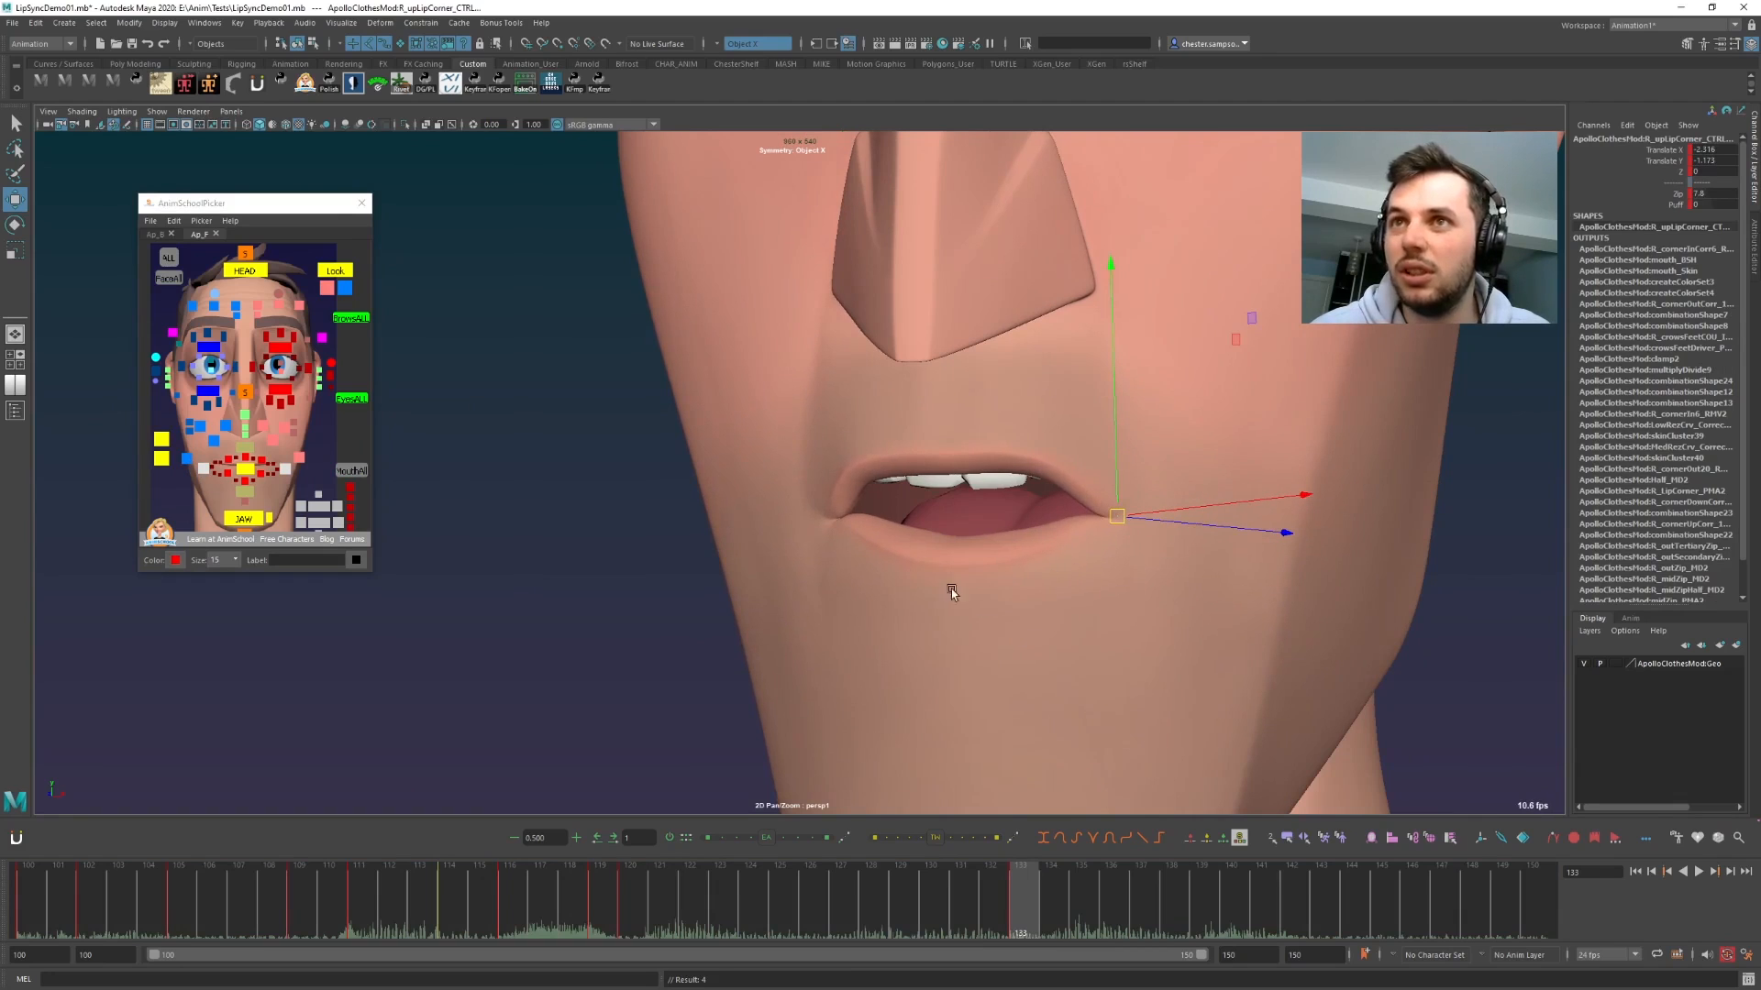
key(backslash)
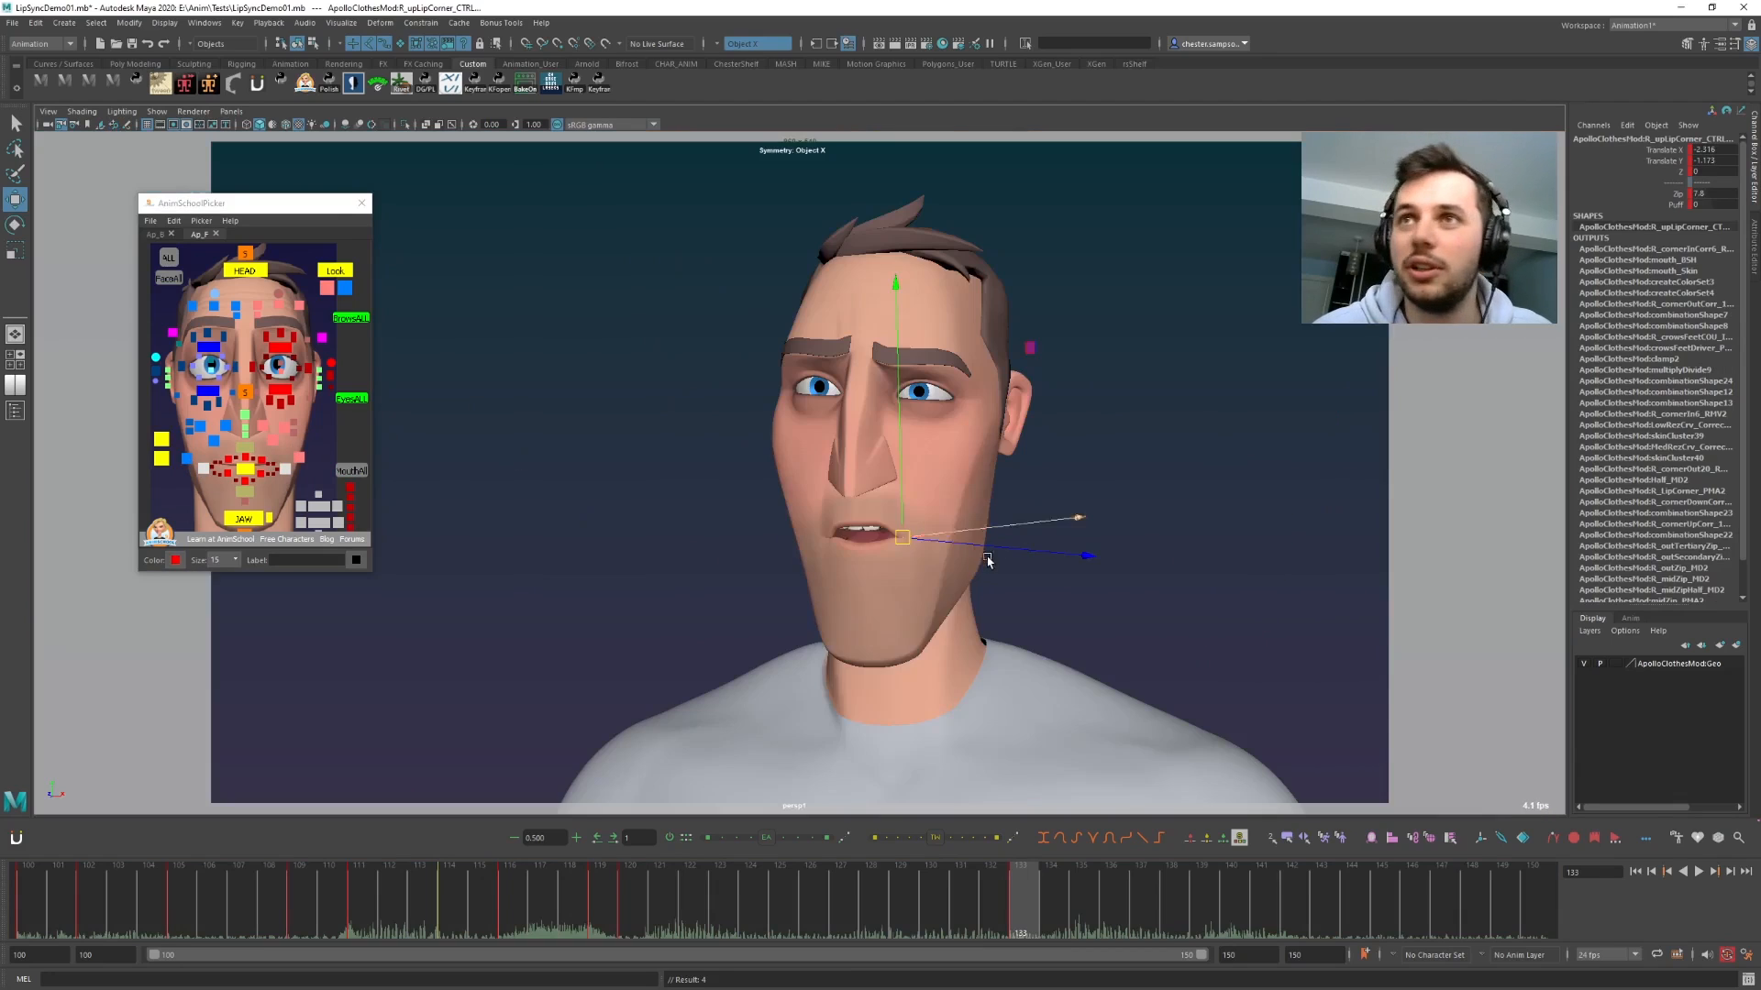
key(comma)
key(period)
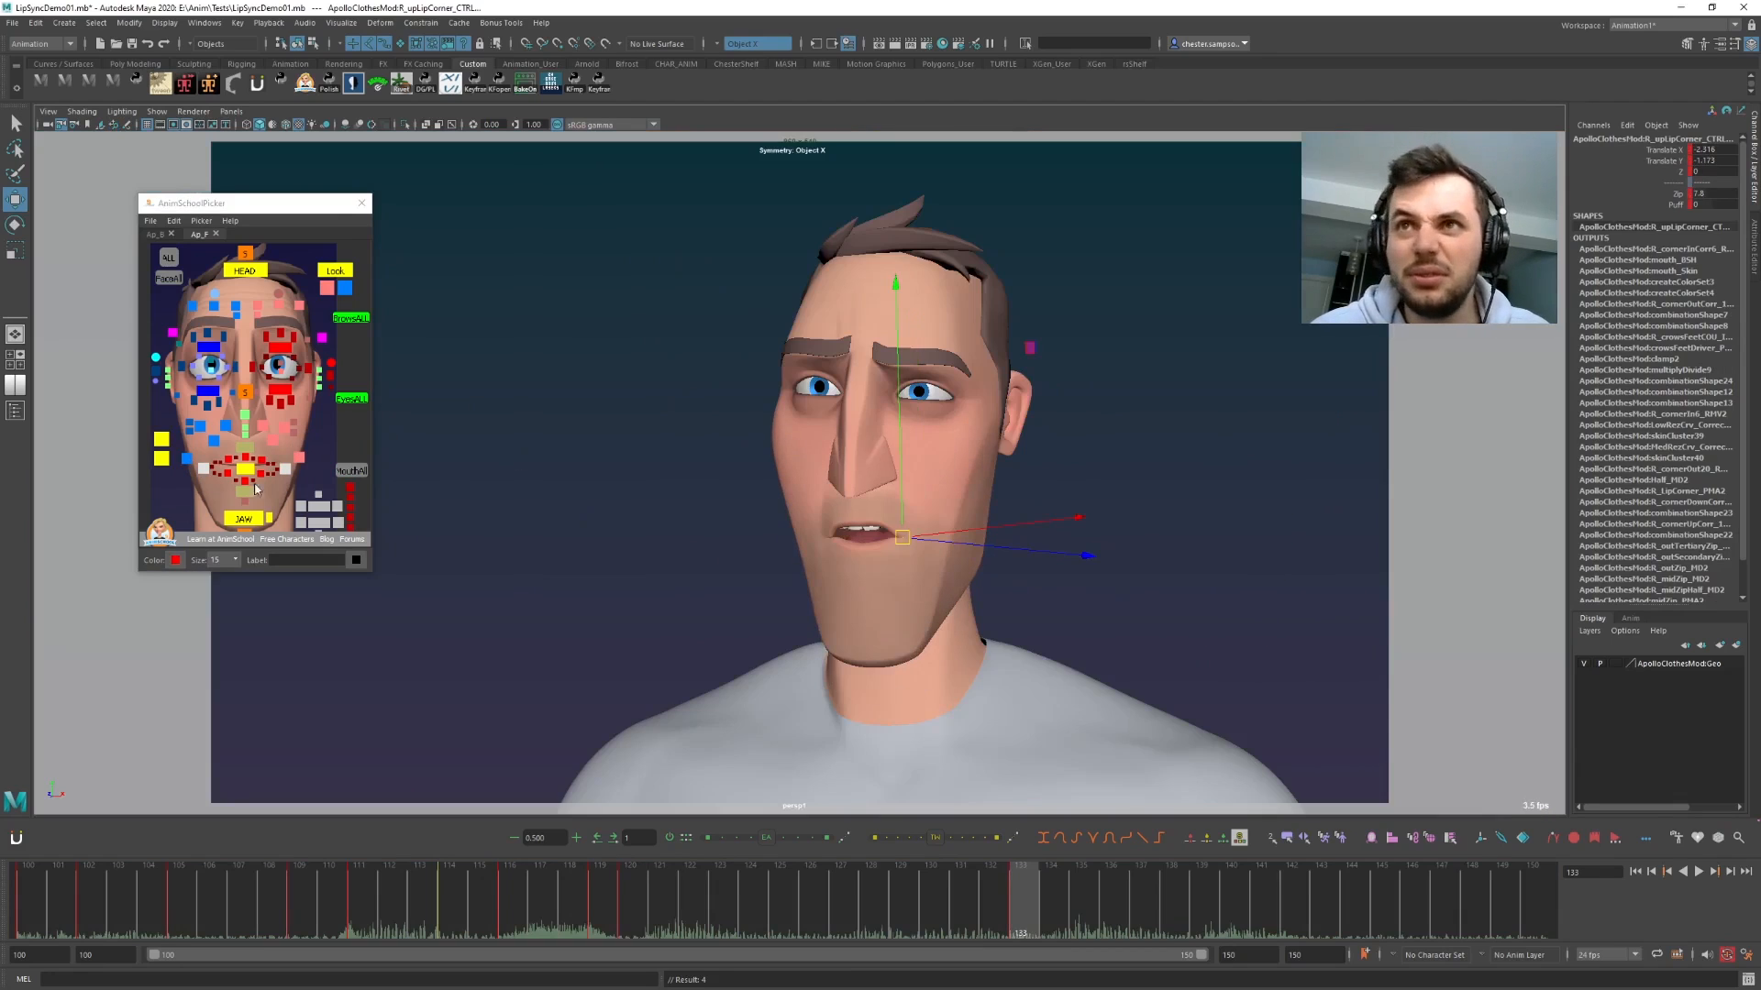
- Raise the whole mouth slightly at frame 133 and rotate the tongue to about -12.3 in Rotate X
click(243, 473)
drag(850, 502, 851, 491)
click(349, 516)
key(e)
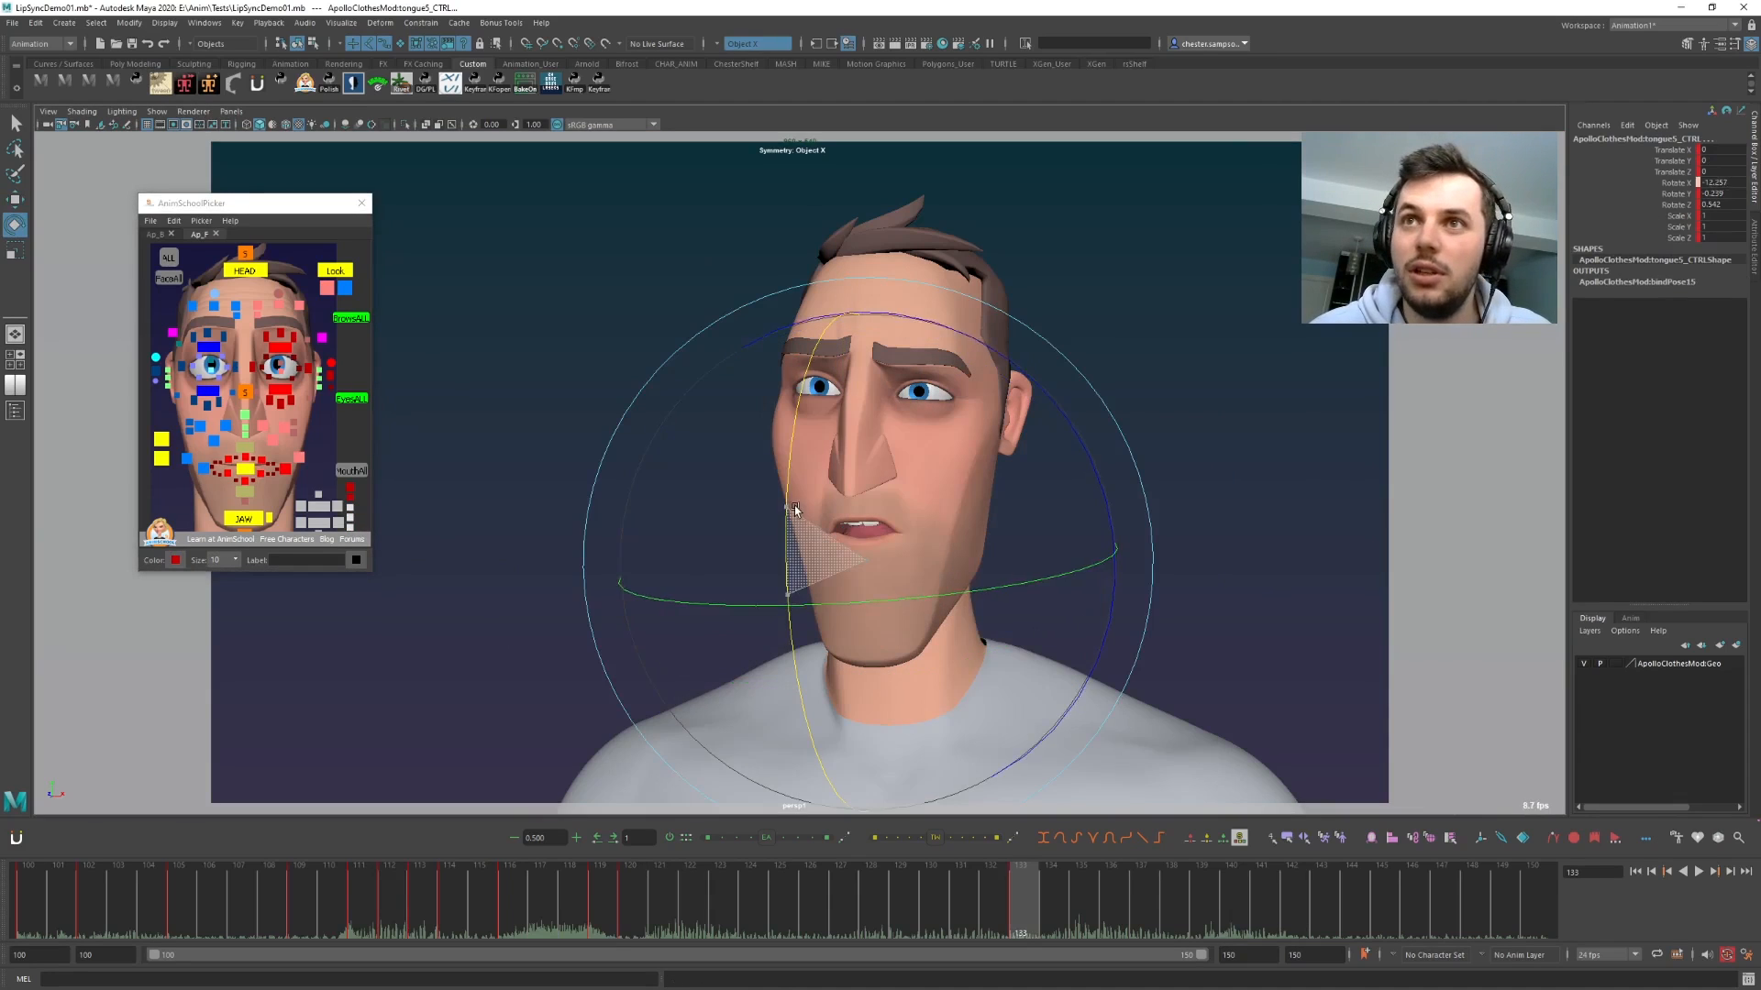
- Reposition the tongue base at frame 133 to about -0.10 in Translate X and 0.07 in Translate Z
click(349, 487)
key(w)
middle_drag(944, 657, 878, 684)
key(e)
key(ctrl+z)
key(backslash)
middle_drag(1037, 645, 932, 607)
click(363, 505)
middle_drag(366, 515, 358, 501)
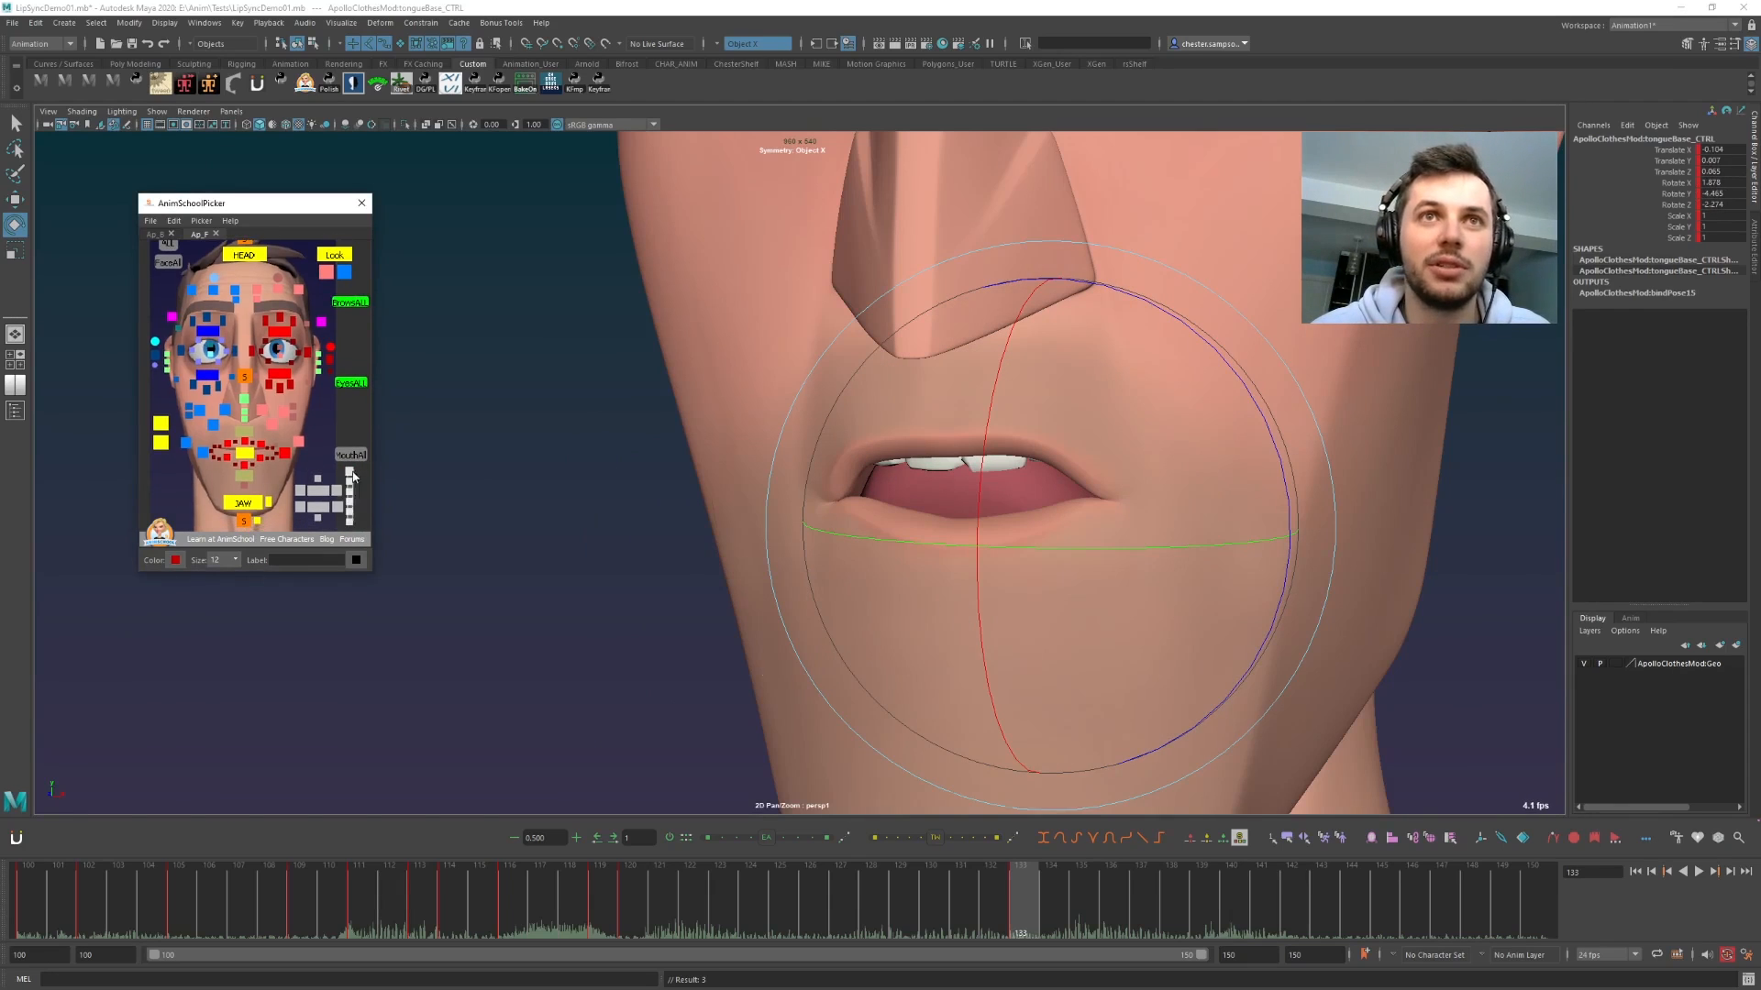
- Raise the tongue tip at frame 133 to about 0.87 in Translate Y and rotate it to about -40.8 in Rotate X
click(349, 472)
click(349, 522)
key(w)
middle_drag(877, 669, 850, 631)
key(e)
drag(848, 596, 860, 561)
key(w)
middle_drag(869, 644, 867, 635)
key(e)
mouse_move(866, 633)
mouse_down()
mouse_move(859, 576)
mouse_move(853, 613)
mouse_up()
key(w)
middle_drag(853, 612, 862, 616)
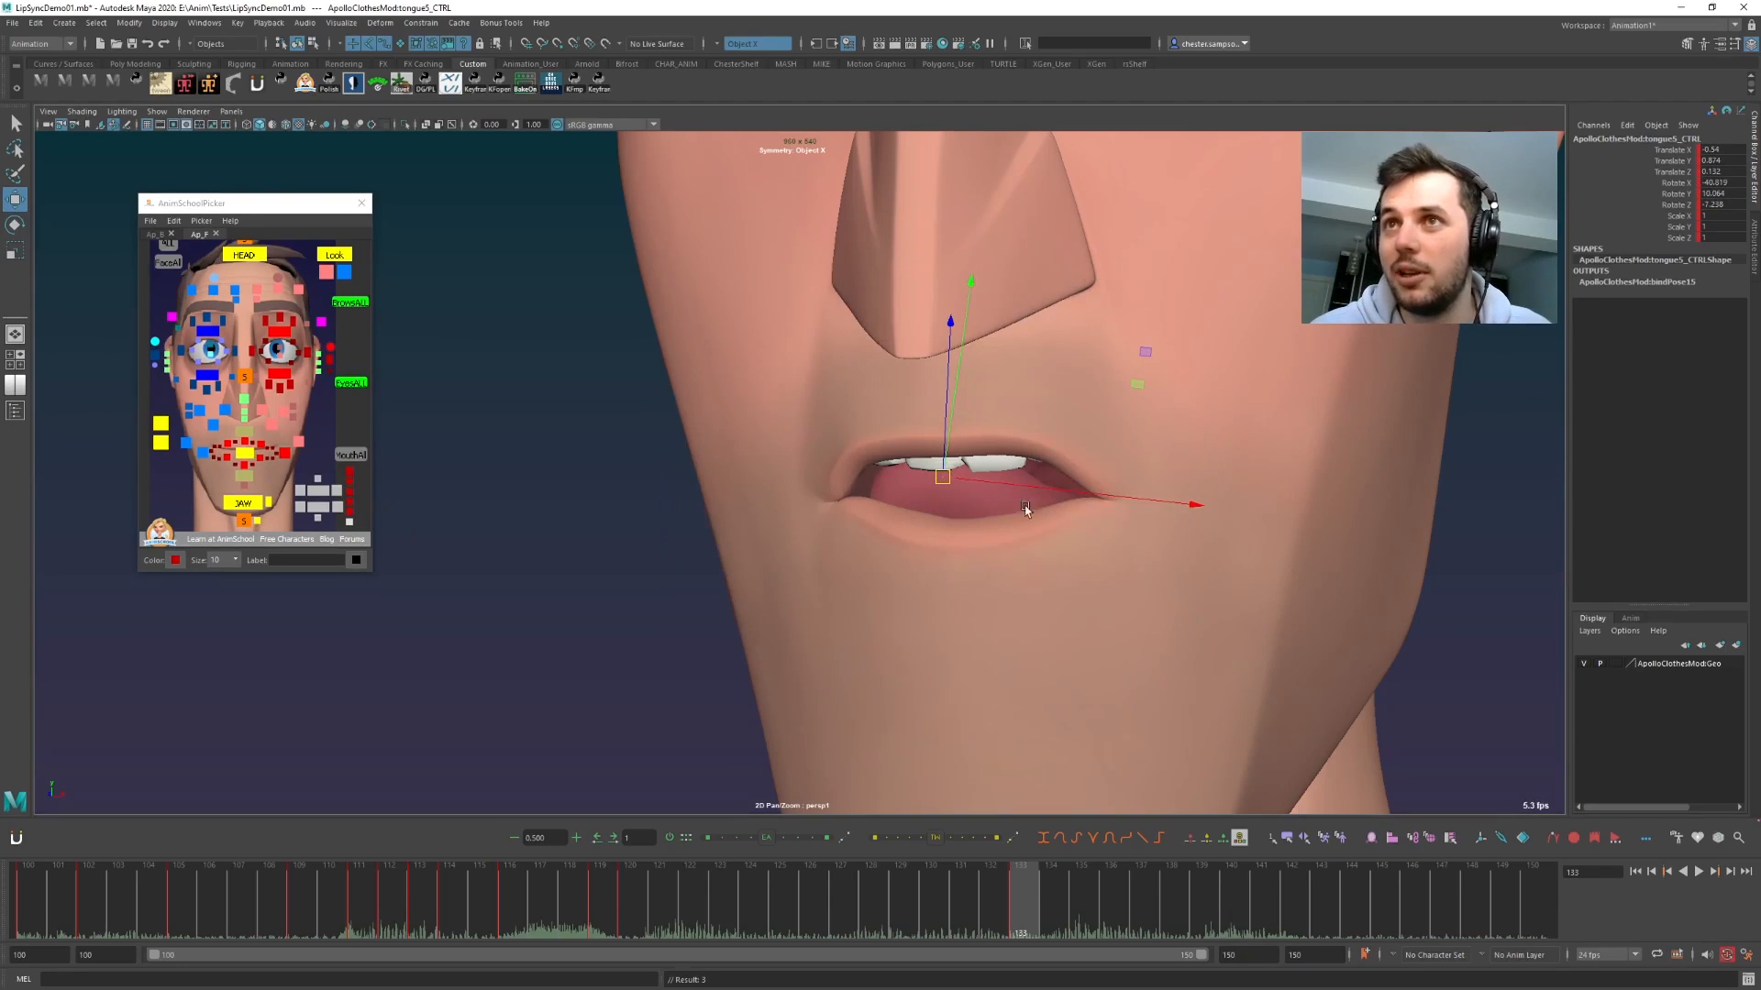
- Refine the tongue tip at frame 133 to about 0.95 in Translate Y and -50.6 in Rotate X
click(602, 578)
key(backslash)
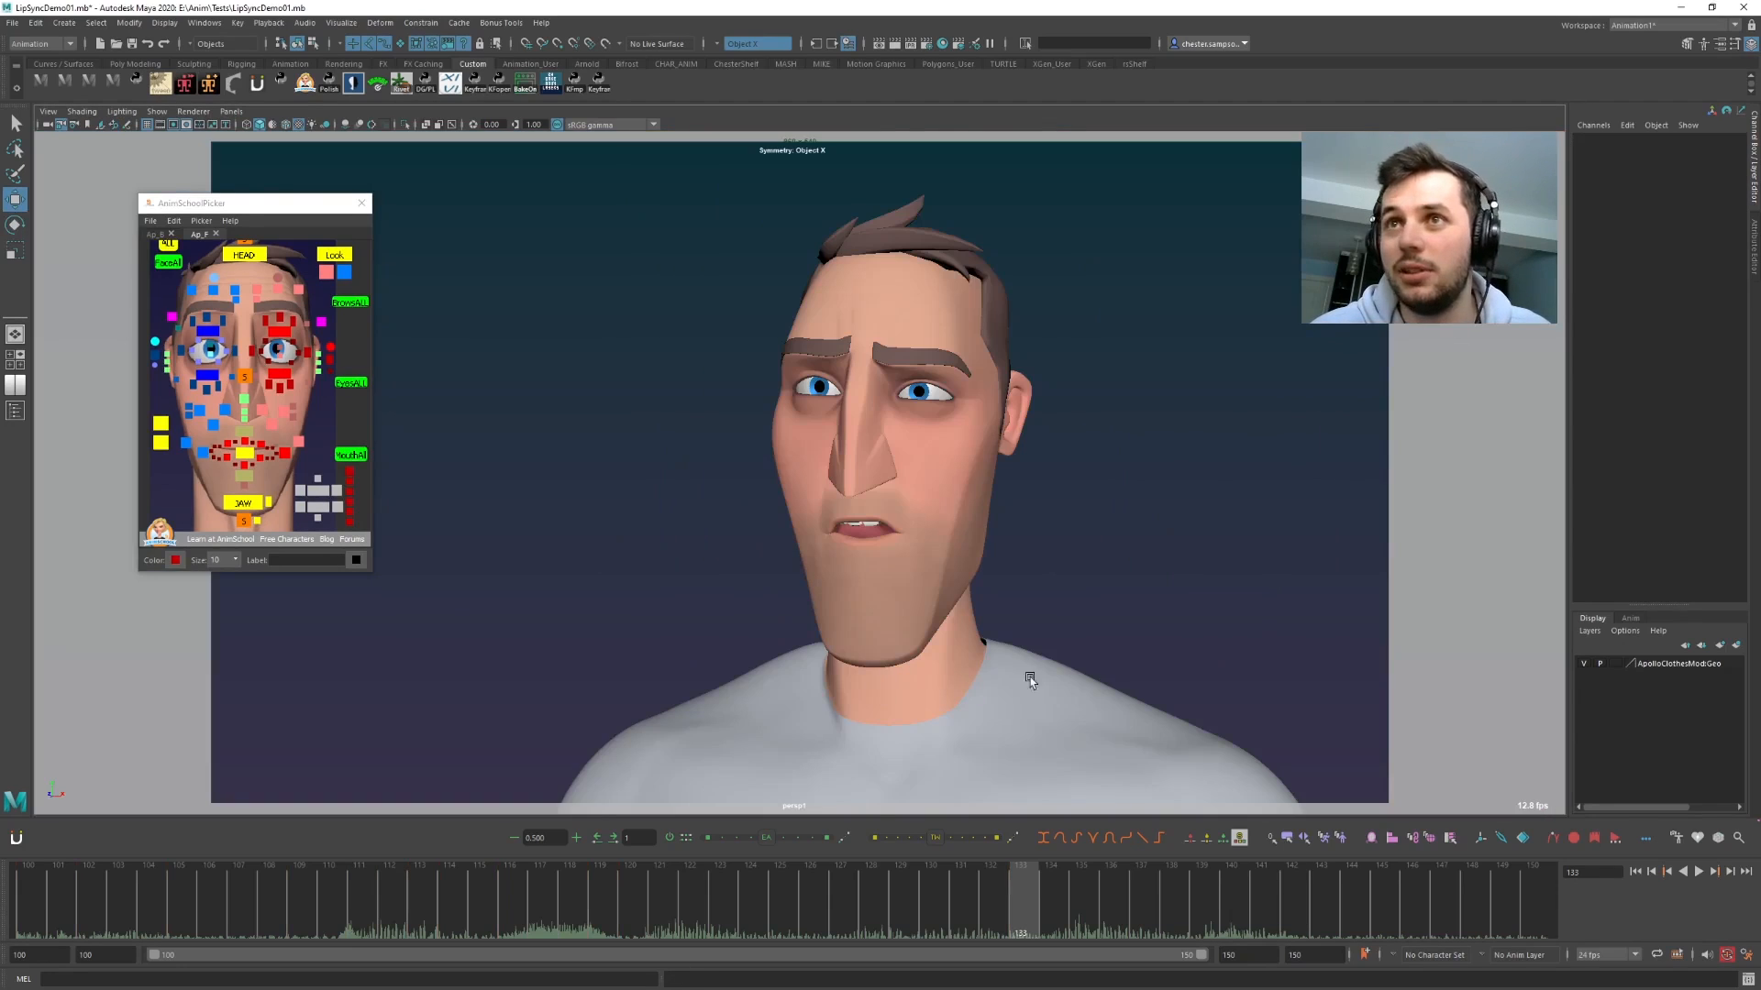
click(349, 523)
key(backslash)
key(e)
drag(795, 508, 809, 496)
key(w)
middle_drag(884, 589, 885, 586)
key(comma)
key(period)
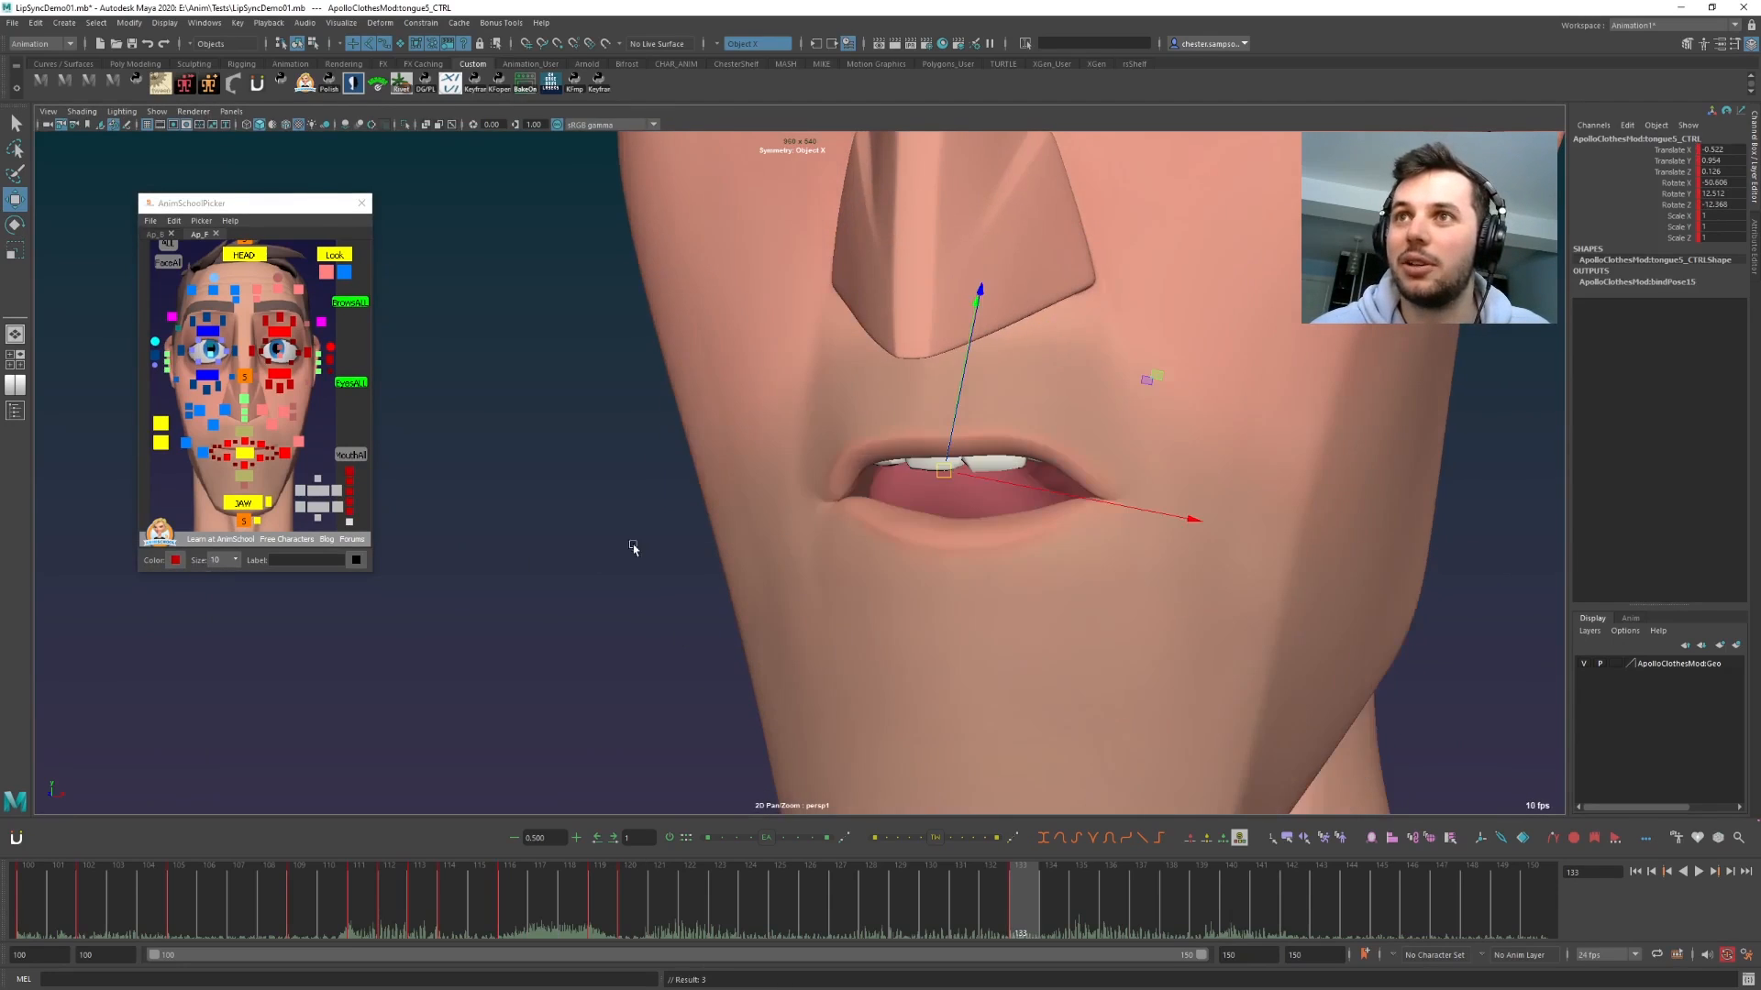
- Select all the mouth controls and compare the mouth poses keyed at frames 120 and 133 in the full-head view
key(backslash)
click(441, 625)
click(359, 455)
key(comma)
key(period)
key(comma)
key(period)
key(comma)
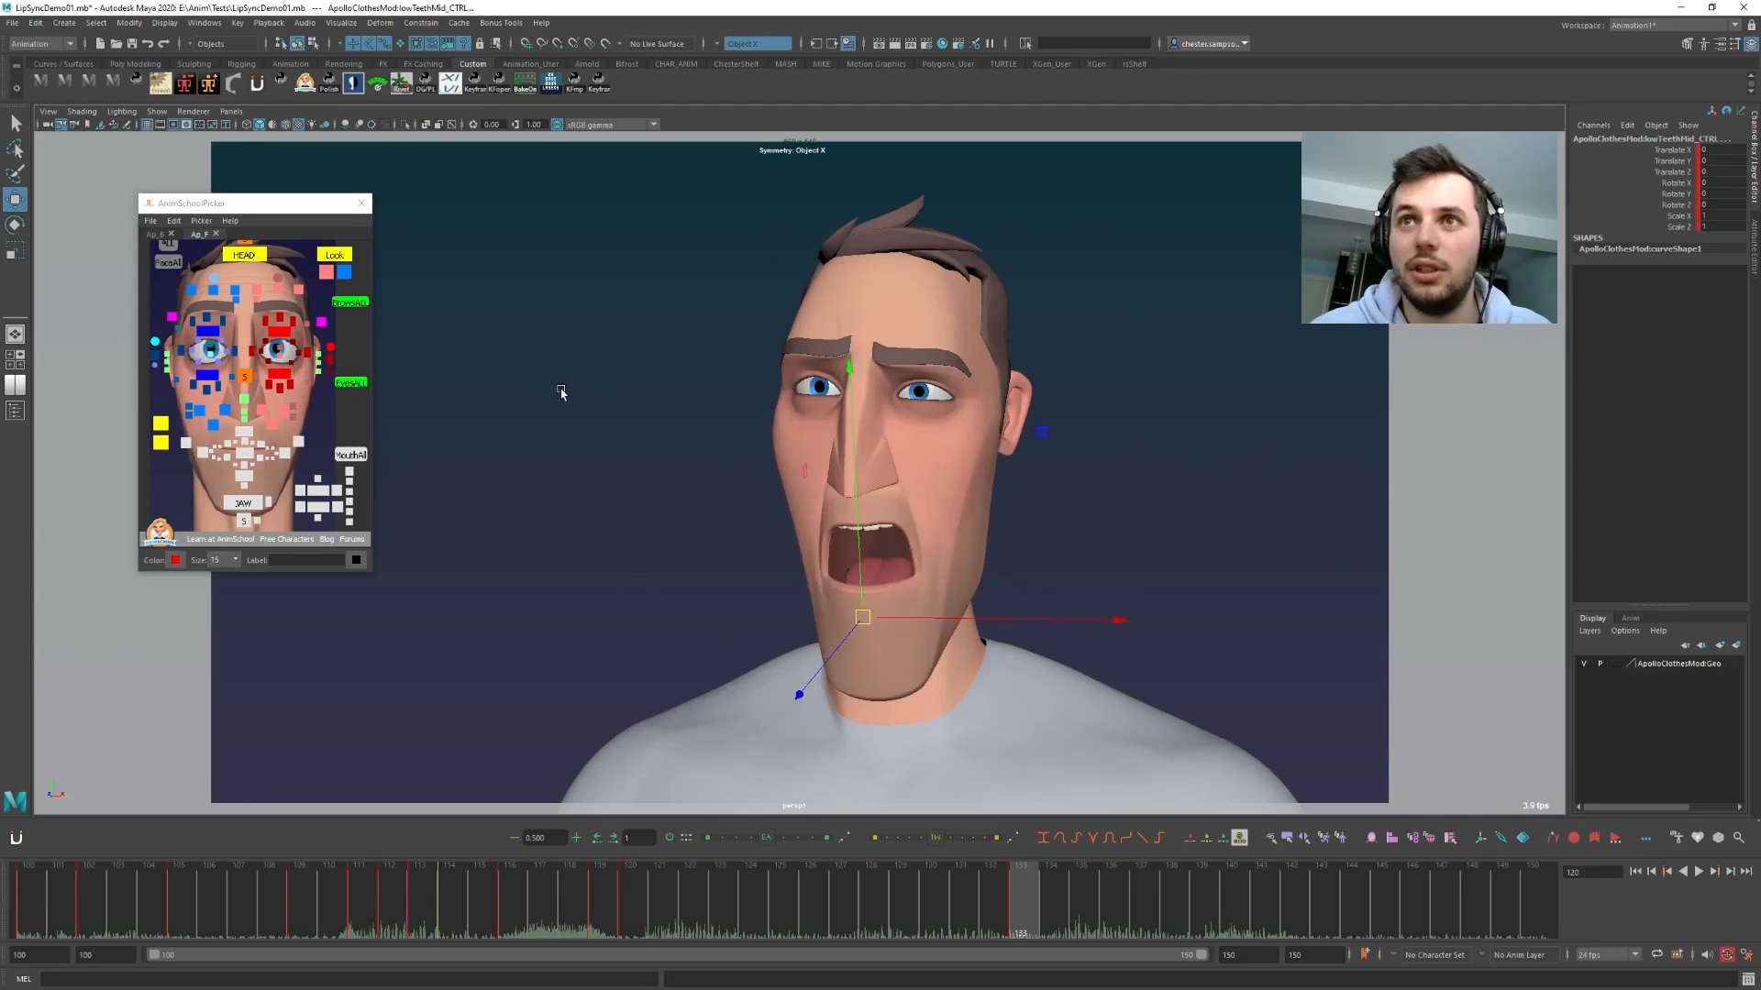
key(period)
click(738, 738)
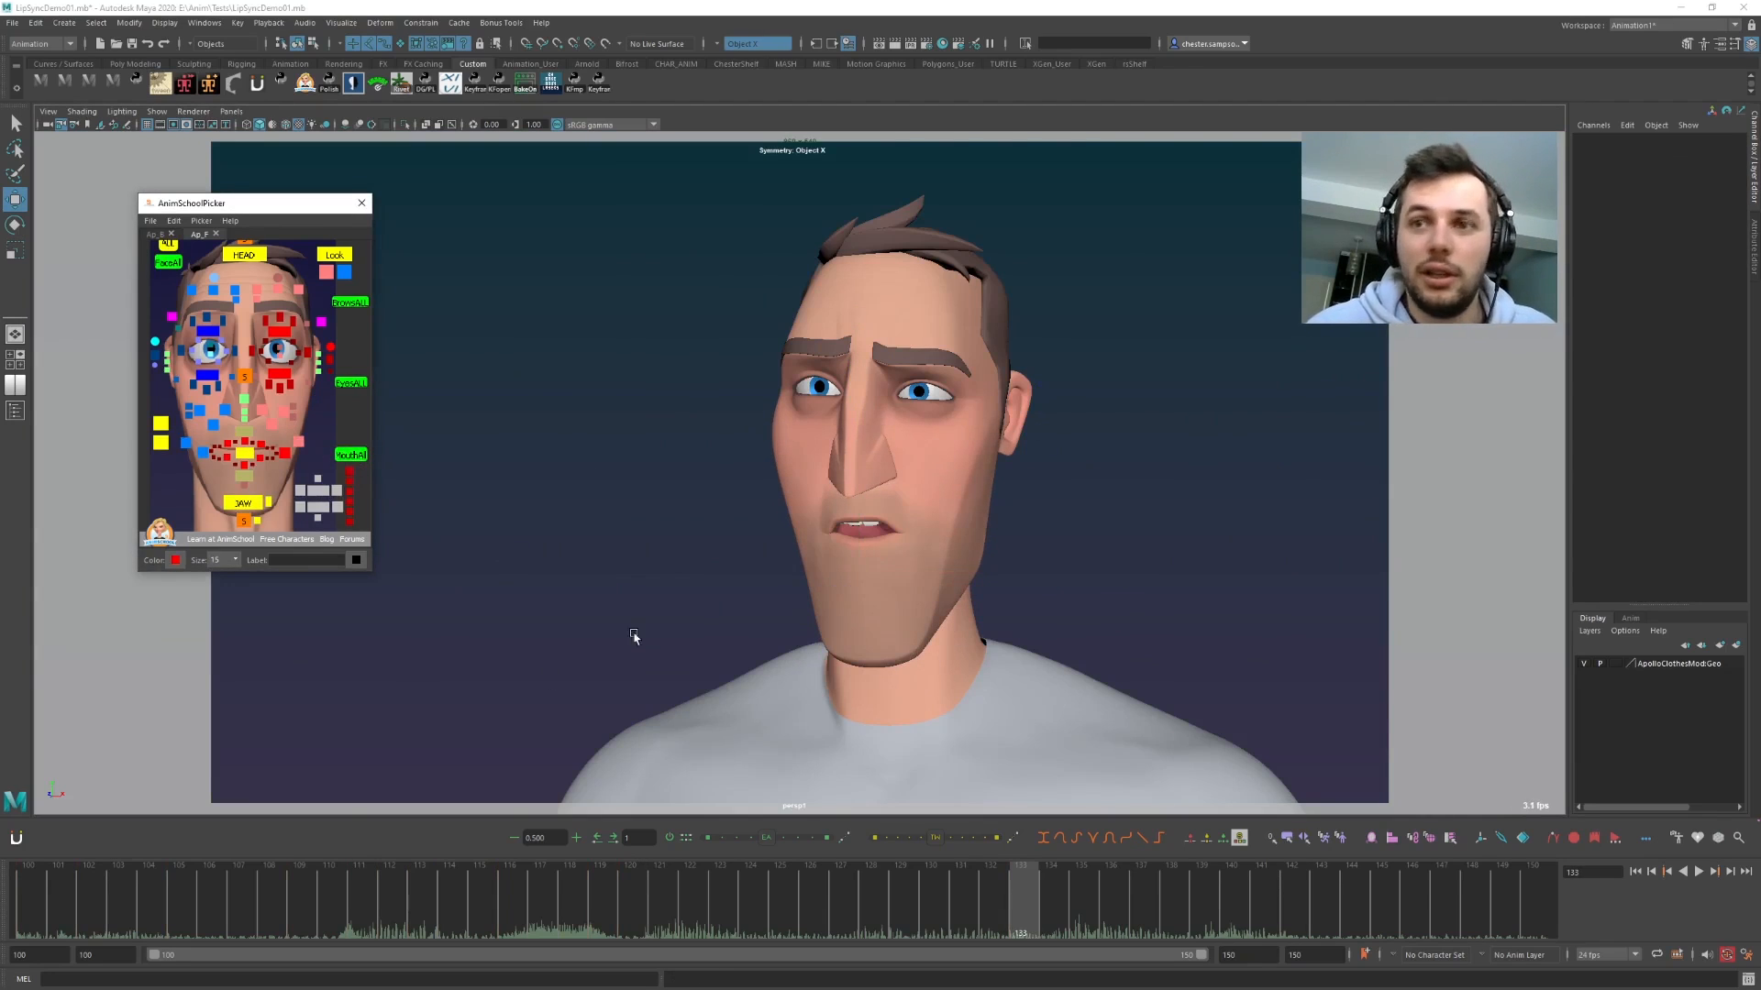
- Play back the animation and key all the mouth controls at frame 124
click(355, 456)
drag(1002, 934, 622, 897)
key(alt+v)
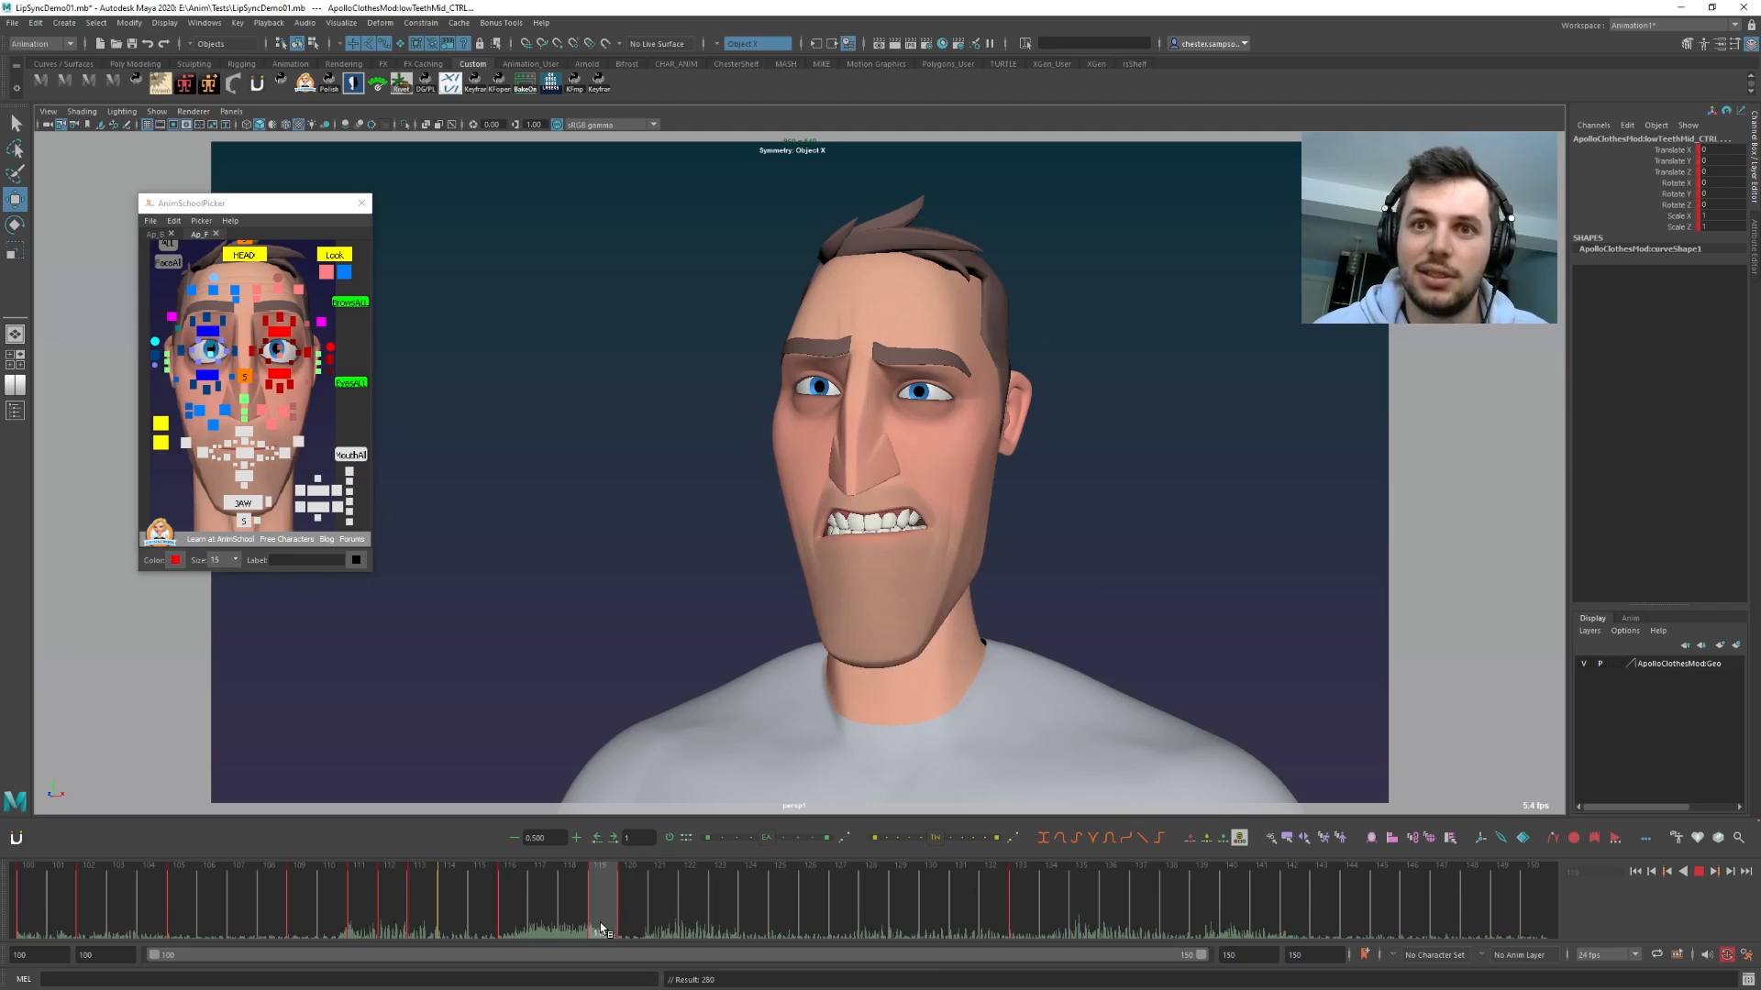
drag(602, 922, 776, 917)
key(s)
key(comma)
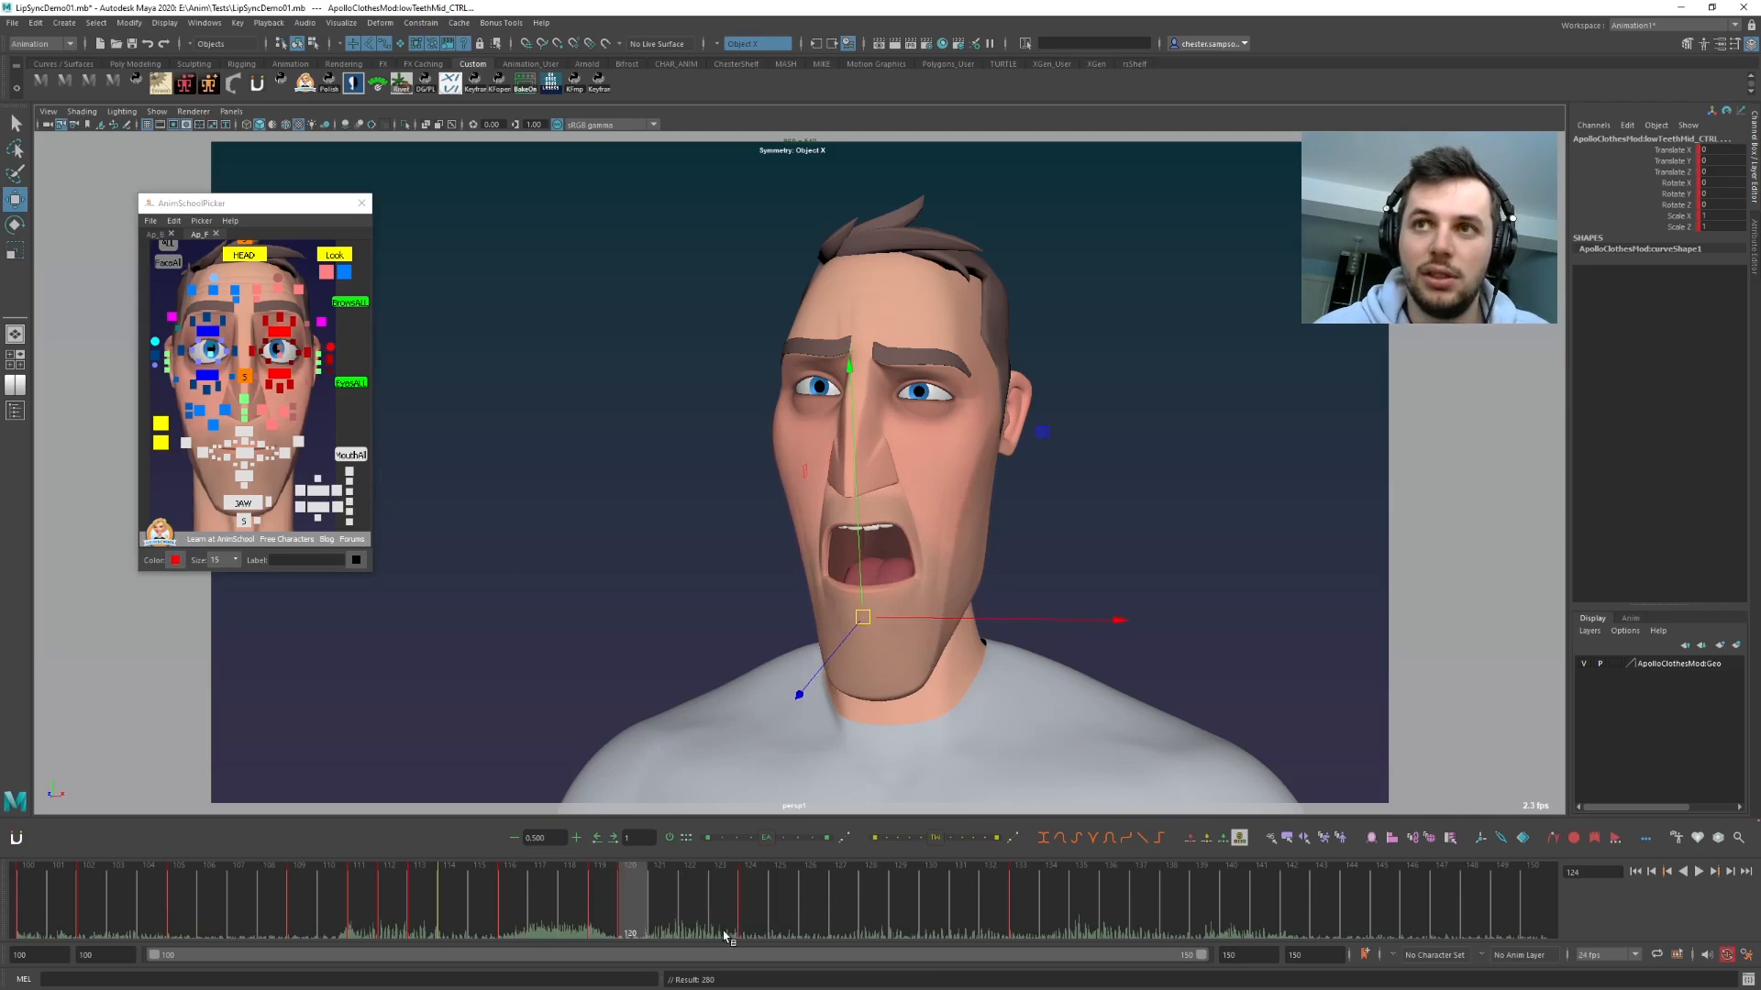
key(period)
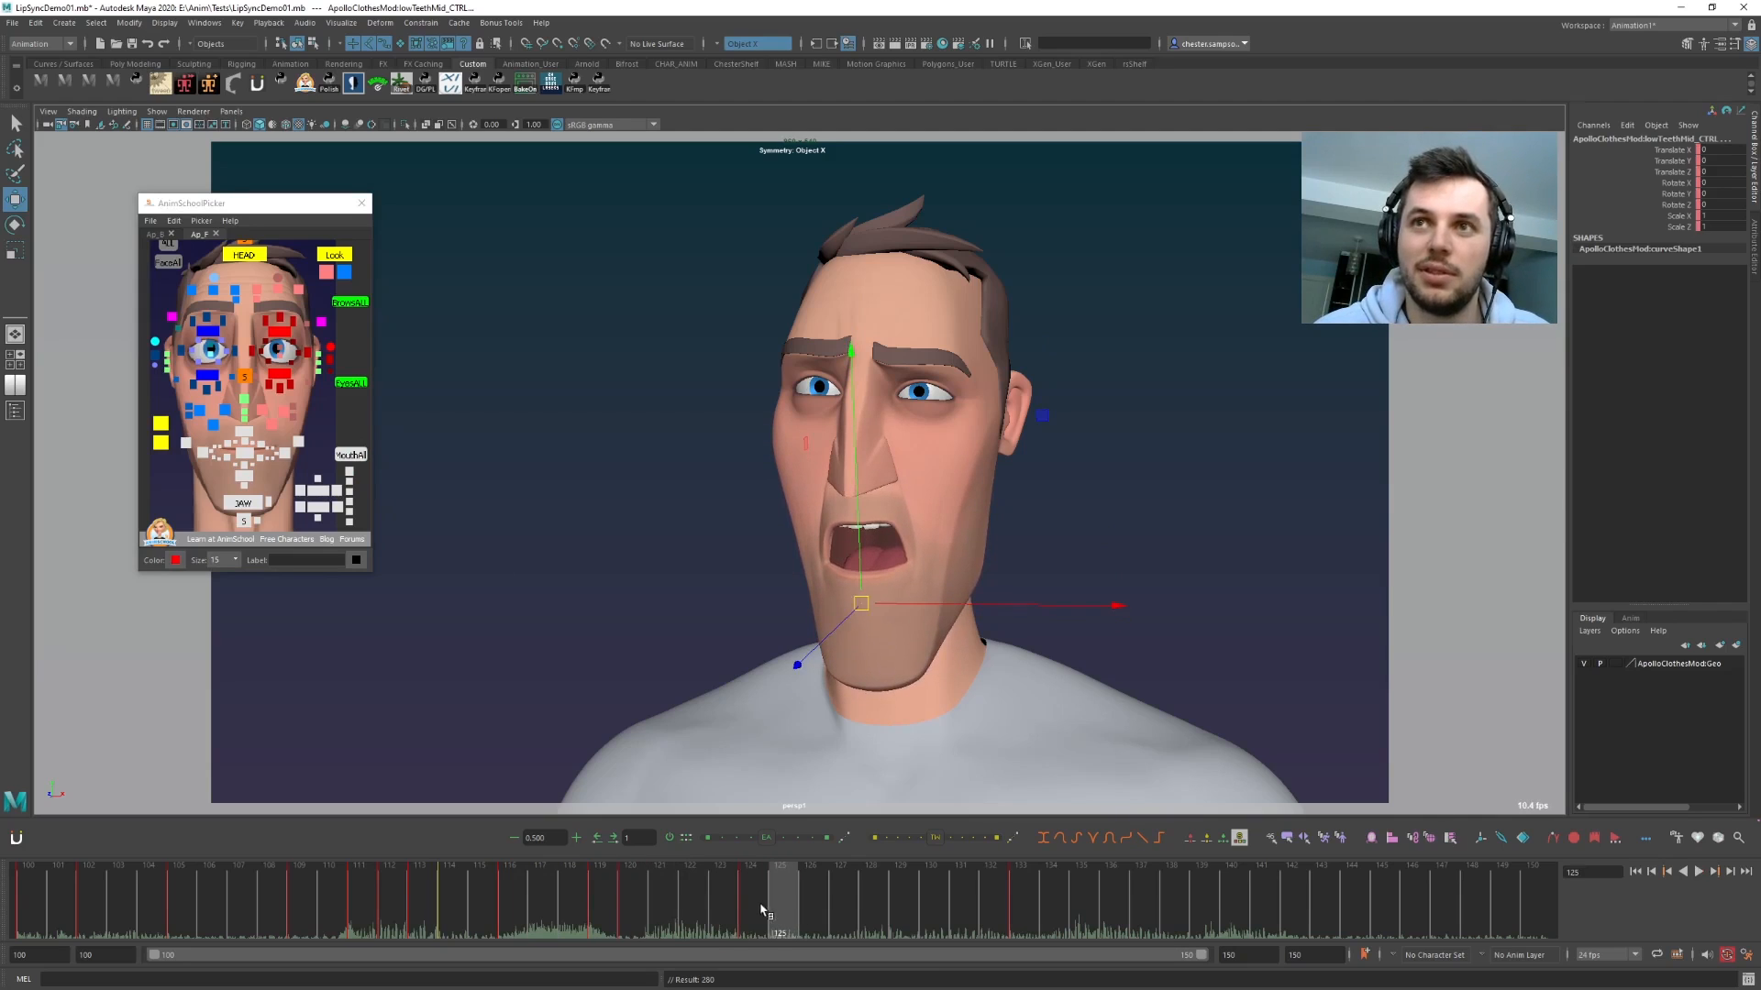
key(comma)
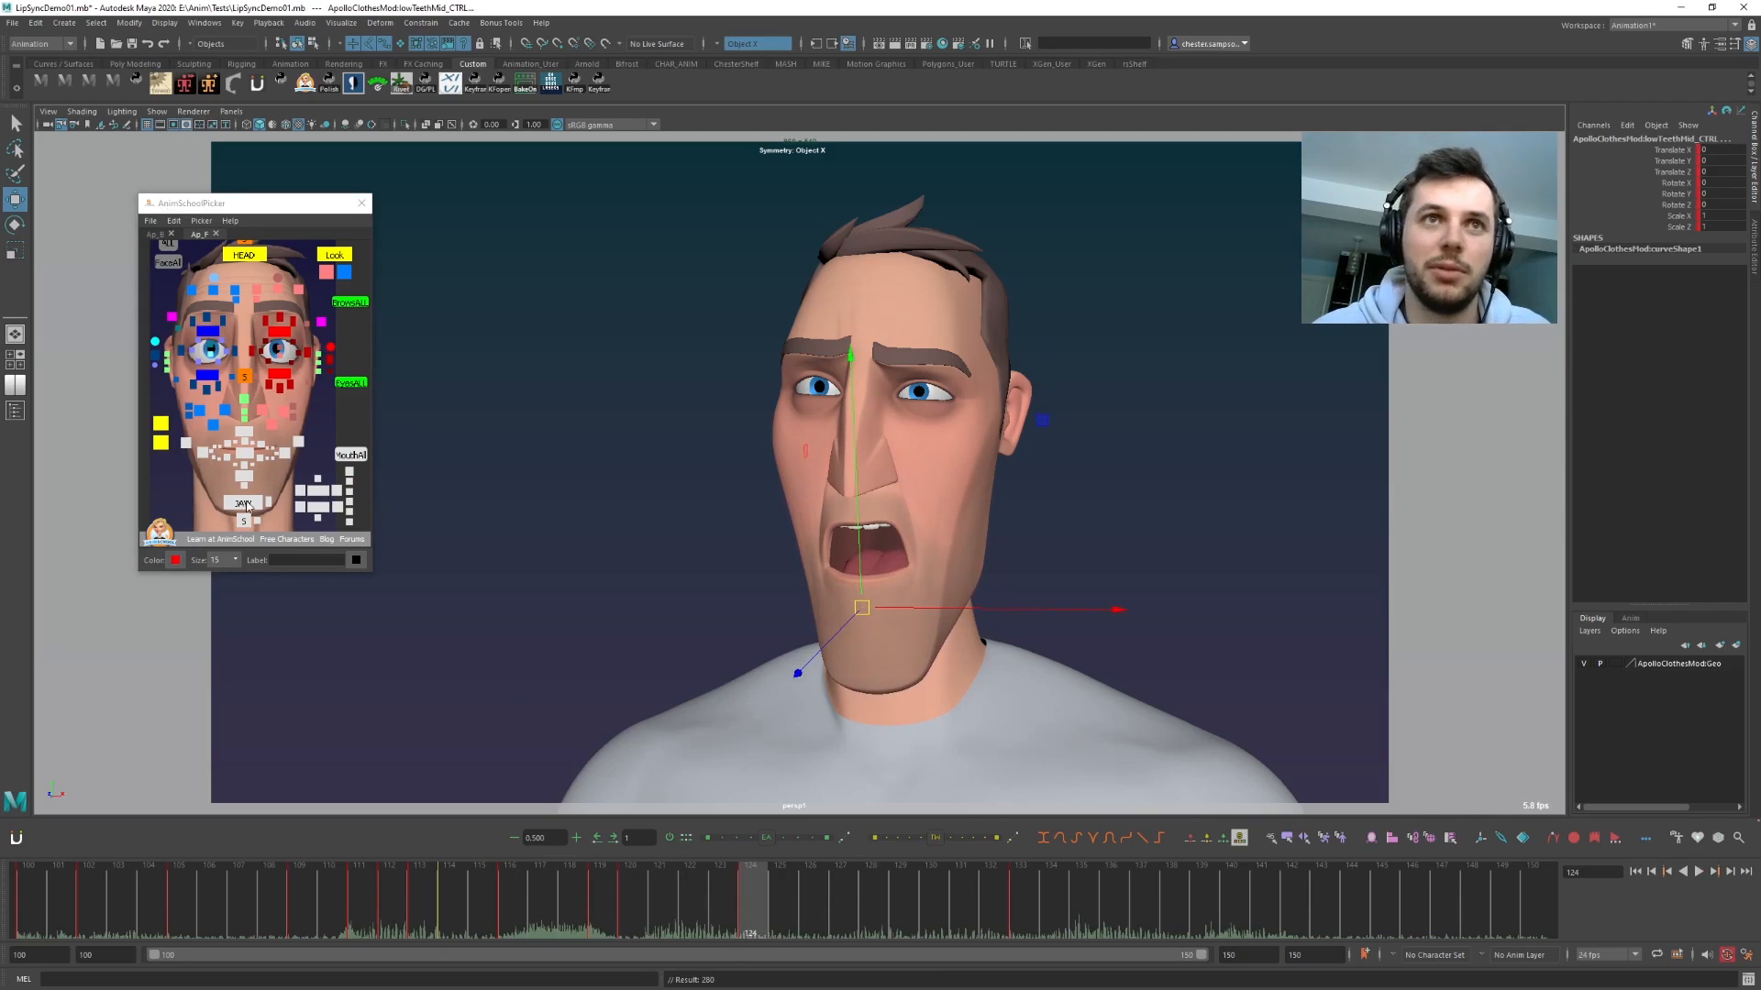
- Adjust the jaw's X rotation at frame 124 and select the lip corner controls
click(243, 503)
key(e)
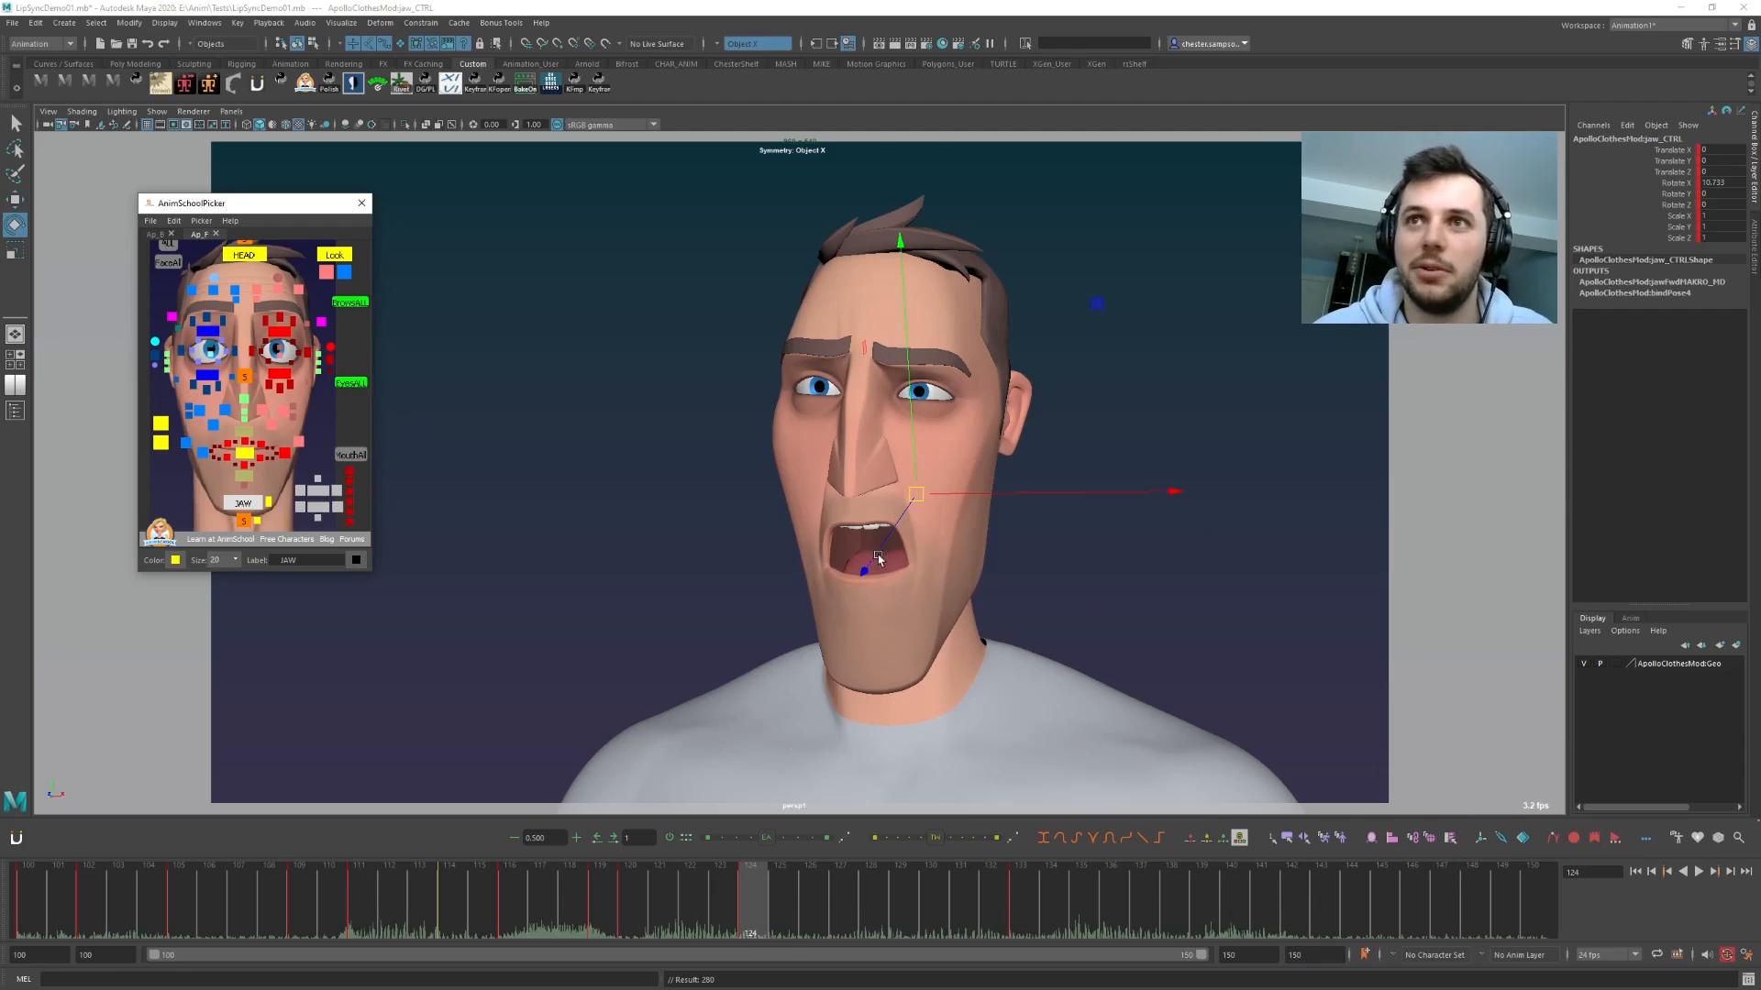
drag(862, 587, 867, 578)
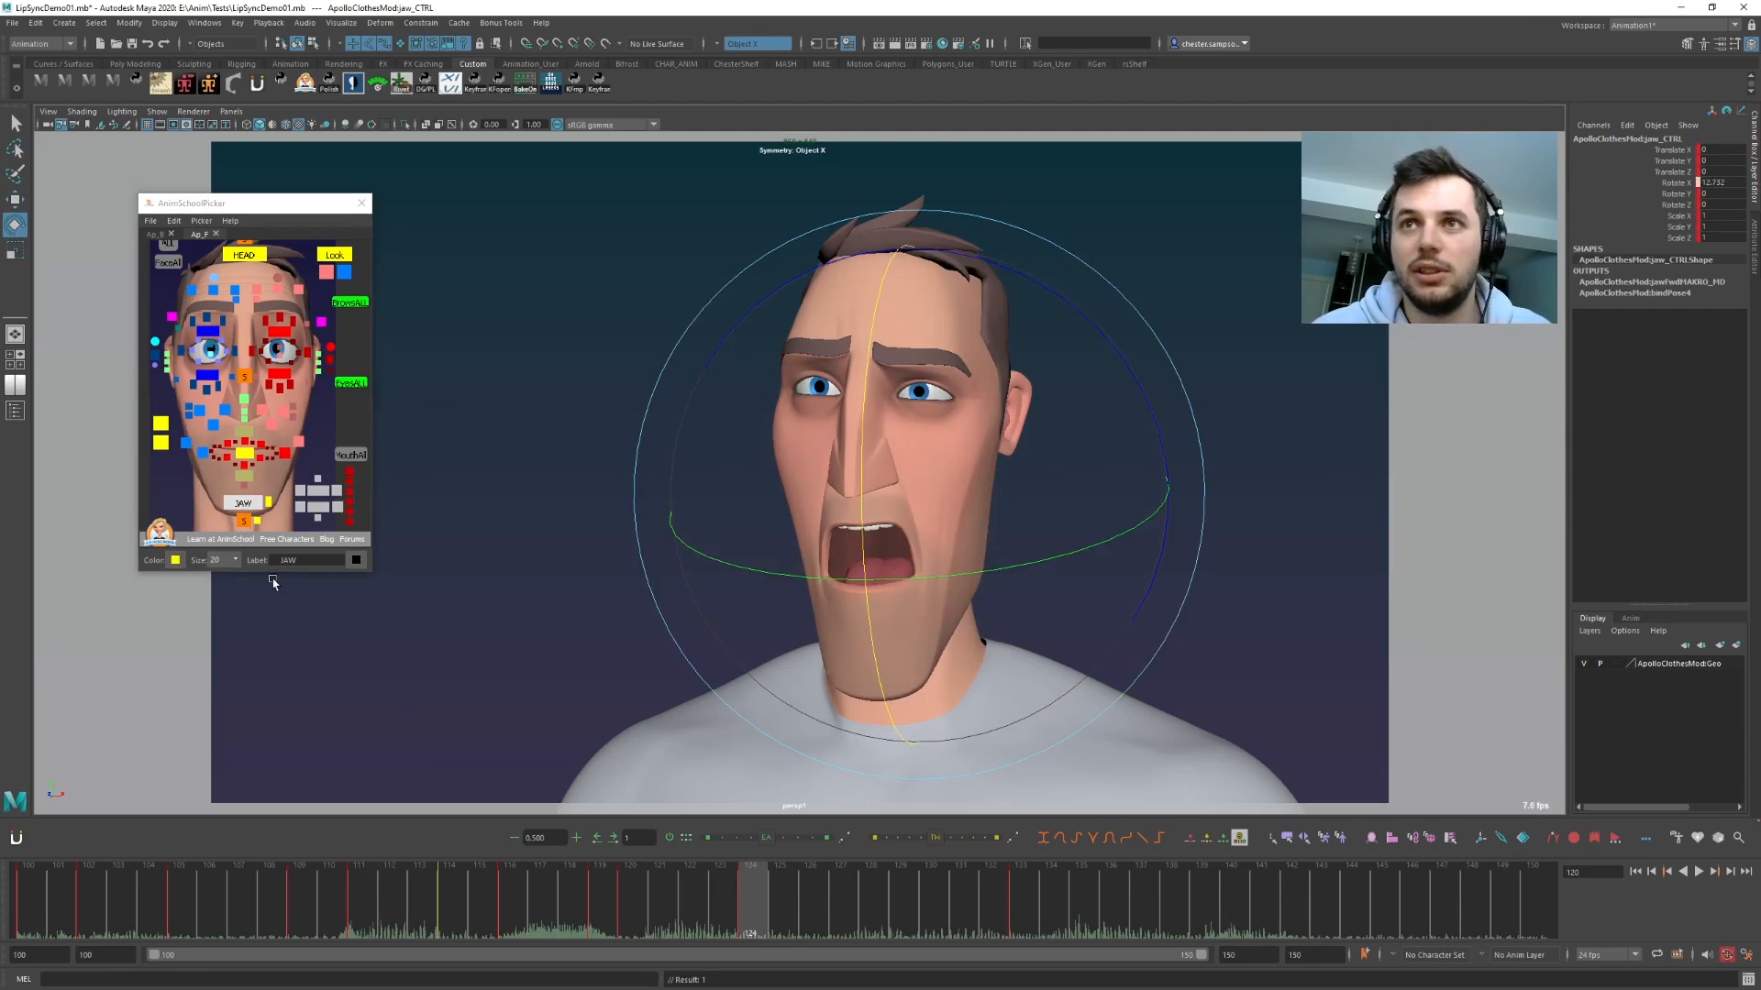
click(202, 453)
click(284, 456)
- Key all the mouth controls at frame 121 and compare the pose with frame 120
mouse_move(647, 870)
mouse_down()
mouse_move(591, 902)
mouse_move(620, 902)
mouse_move(578, 903)
mouse_move(657, 903)
mouse_up()
click(364, 461)
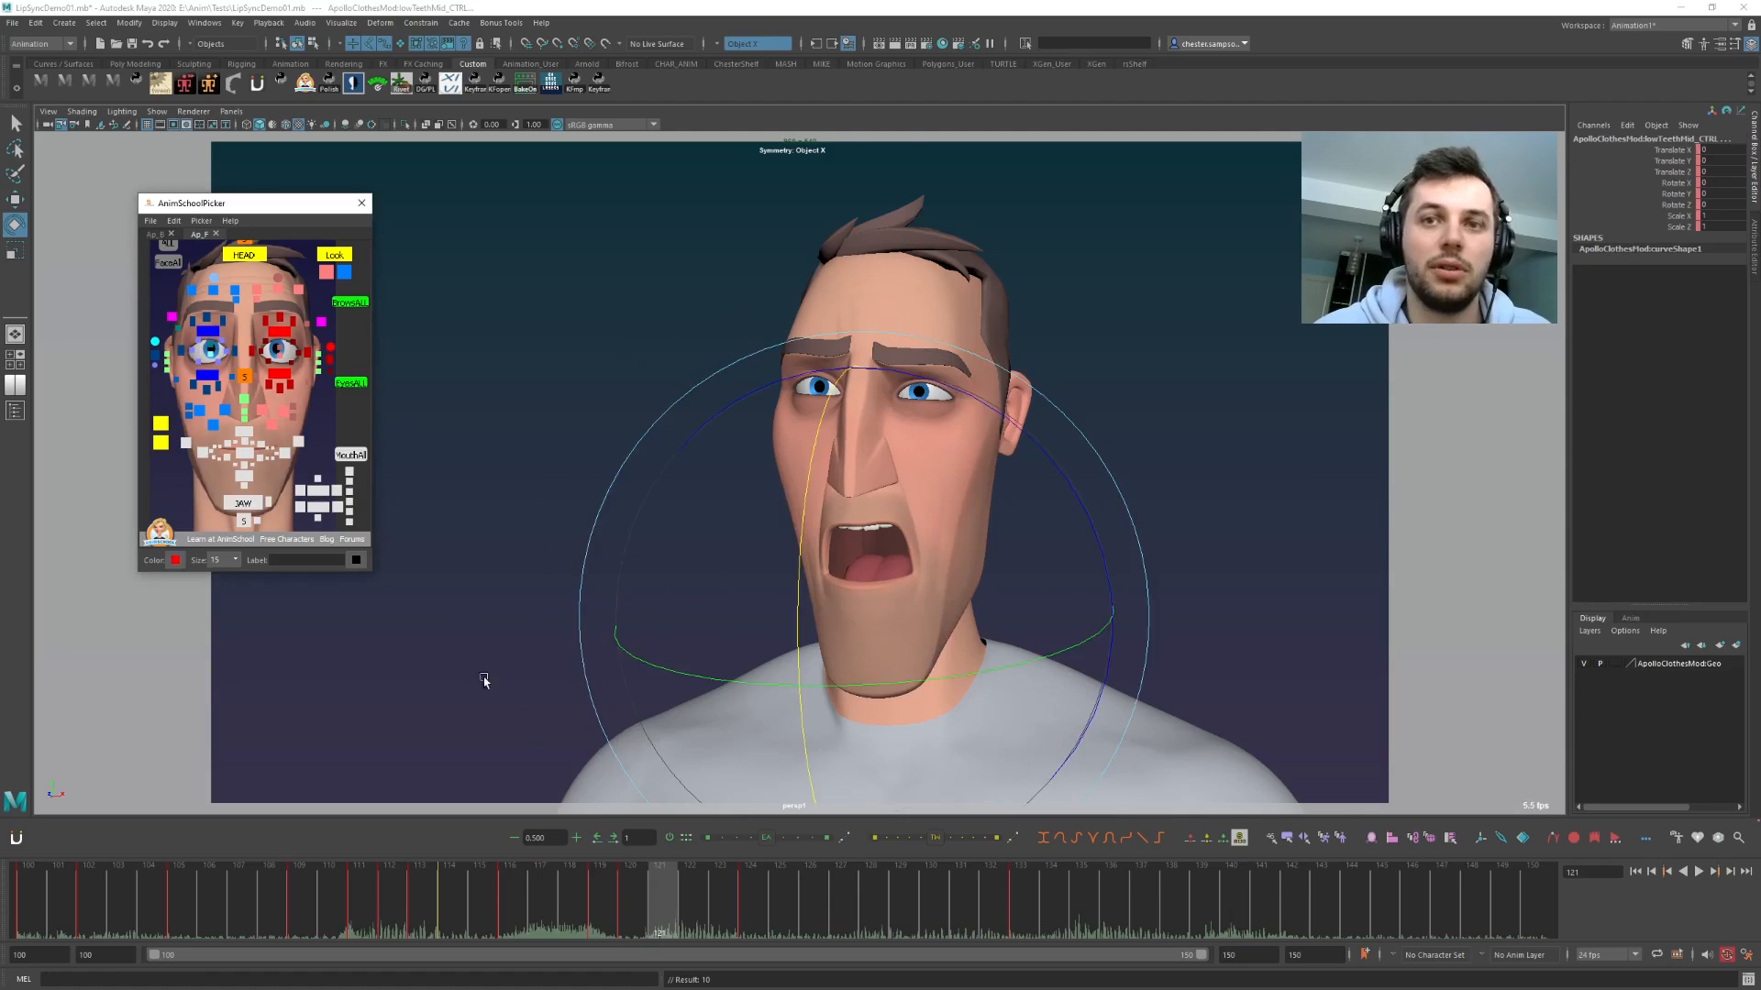
key(s)
key(comma)
key(period)
key(comma)
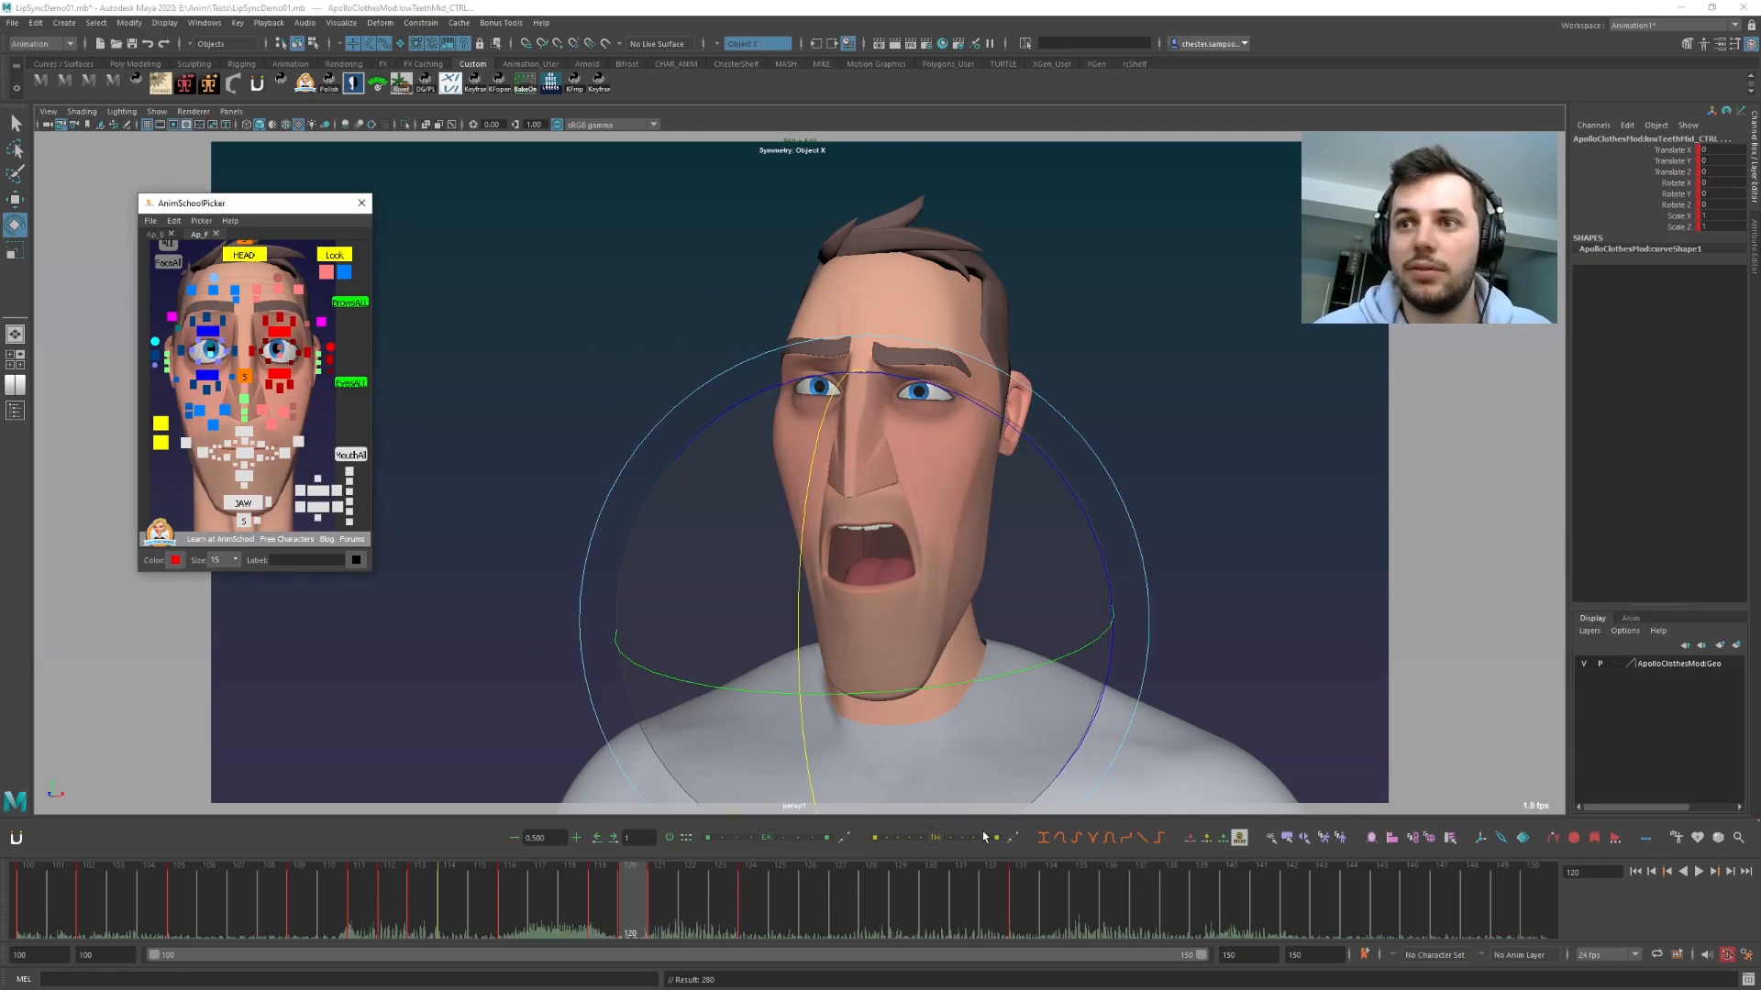
key(period)
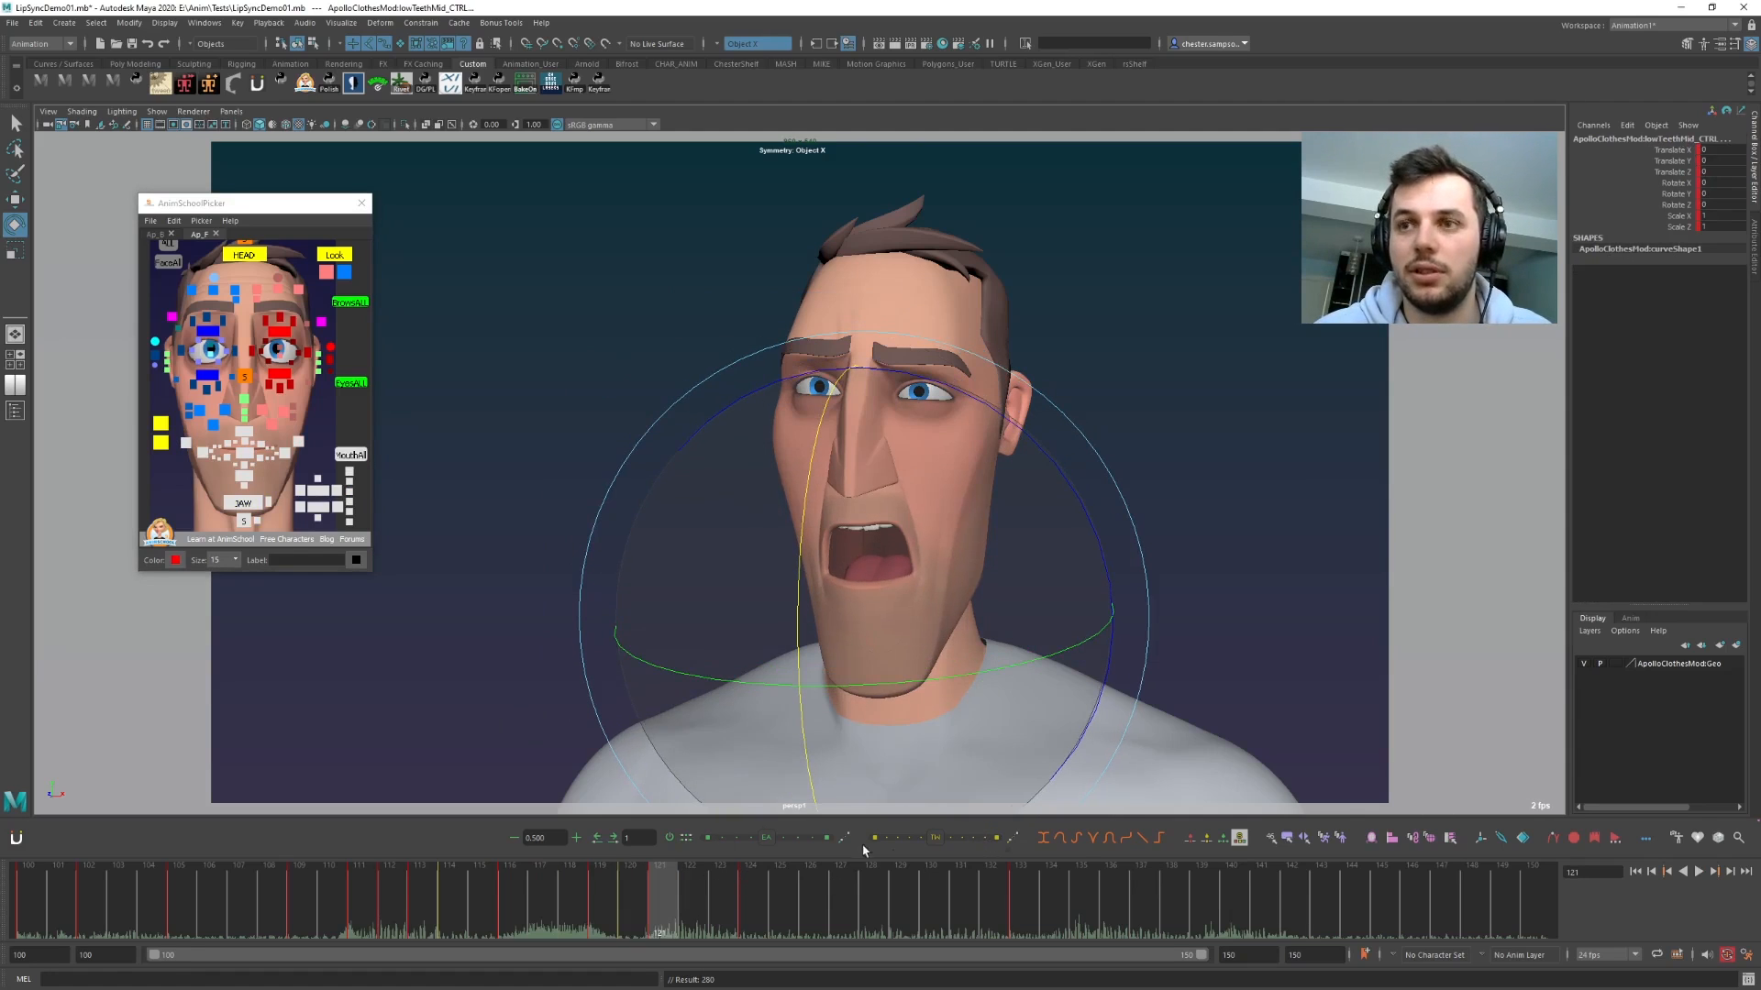
key(ctrl+z)
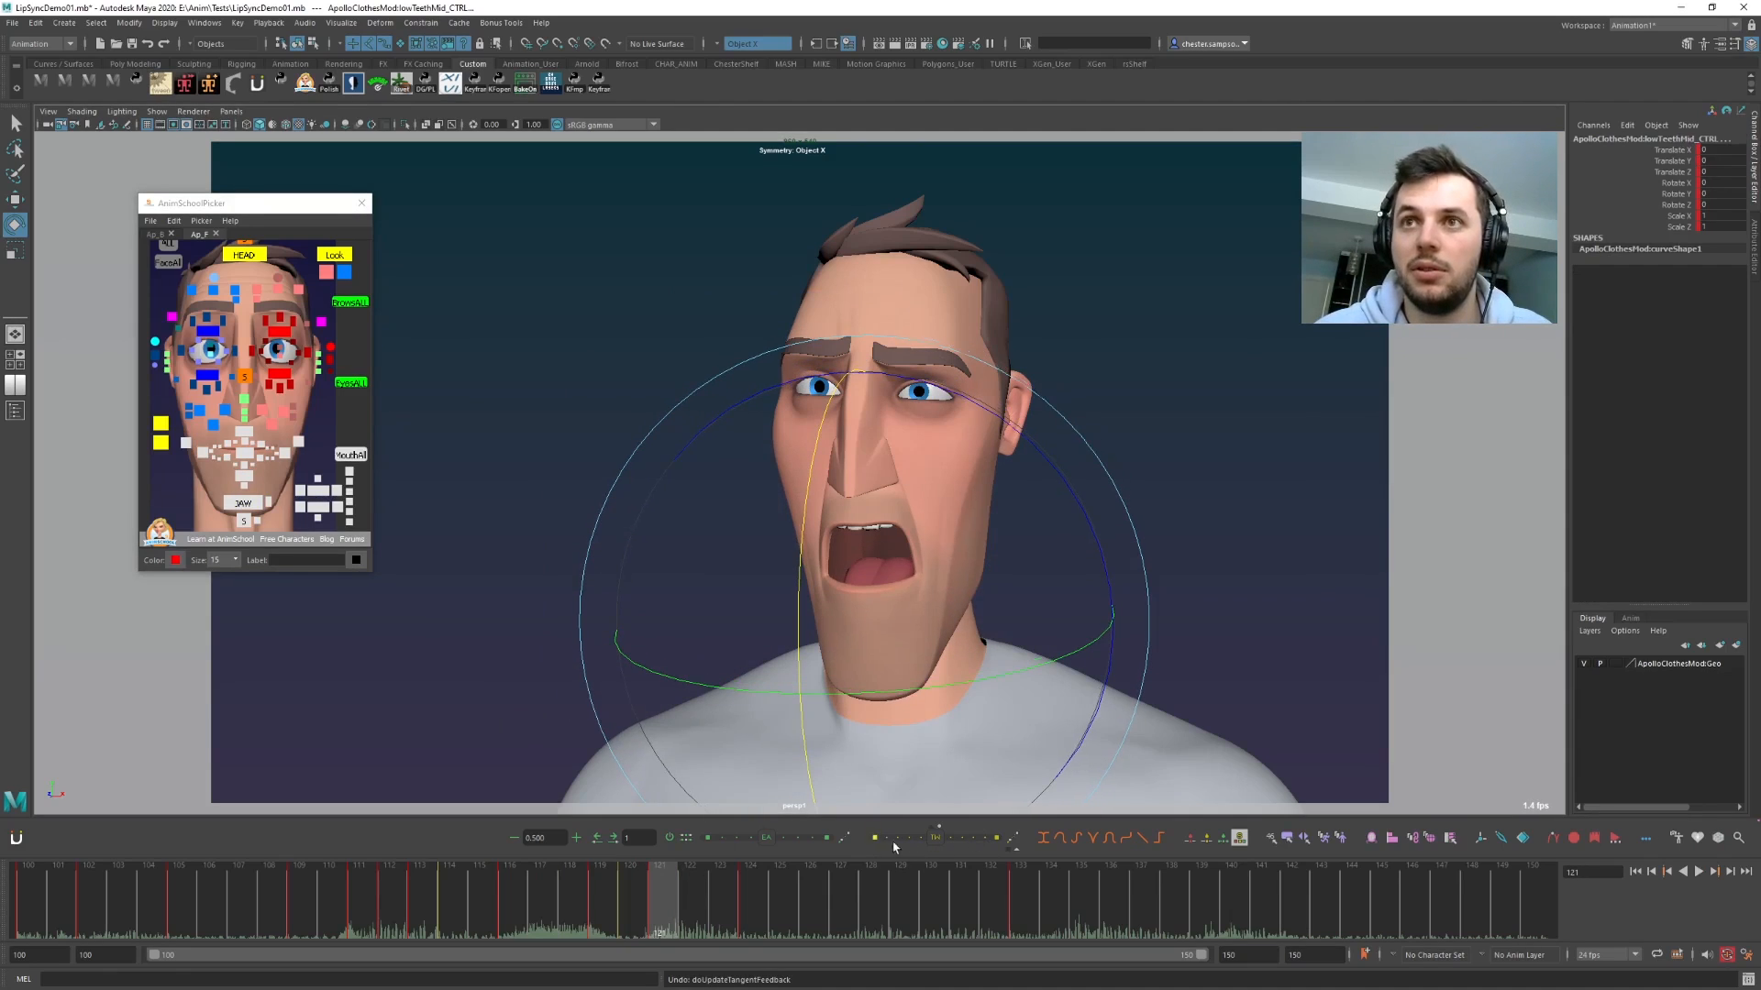
- Tween the mouth pose at frame 120 toward the following key and check it against the neighbouring keys
key(comma)
drag(917, 789, 970, 832)
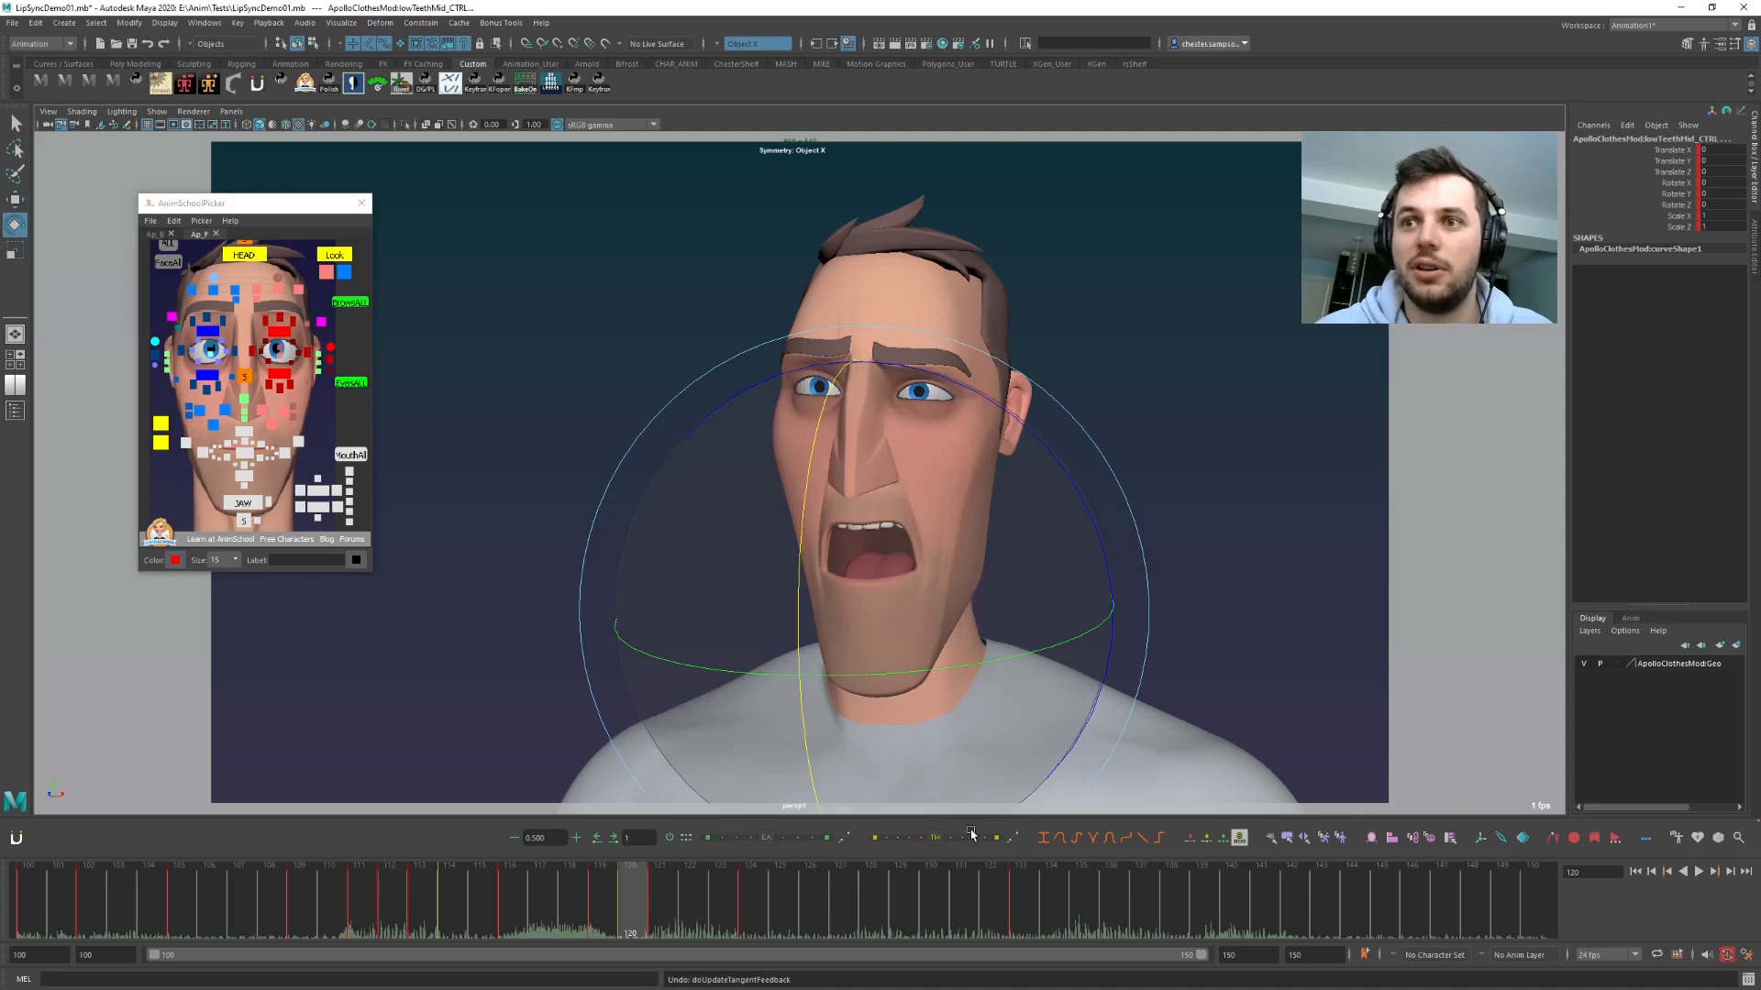
key(comma)
key(period)
key(period)
key(comma)
key(comma)
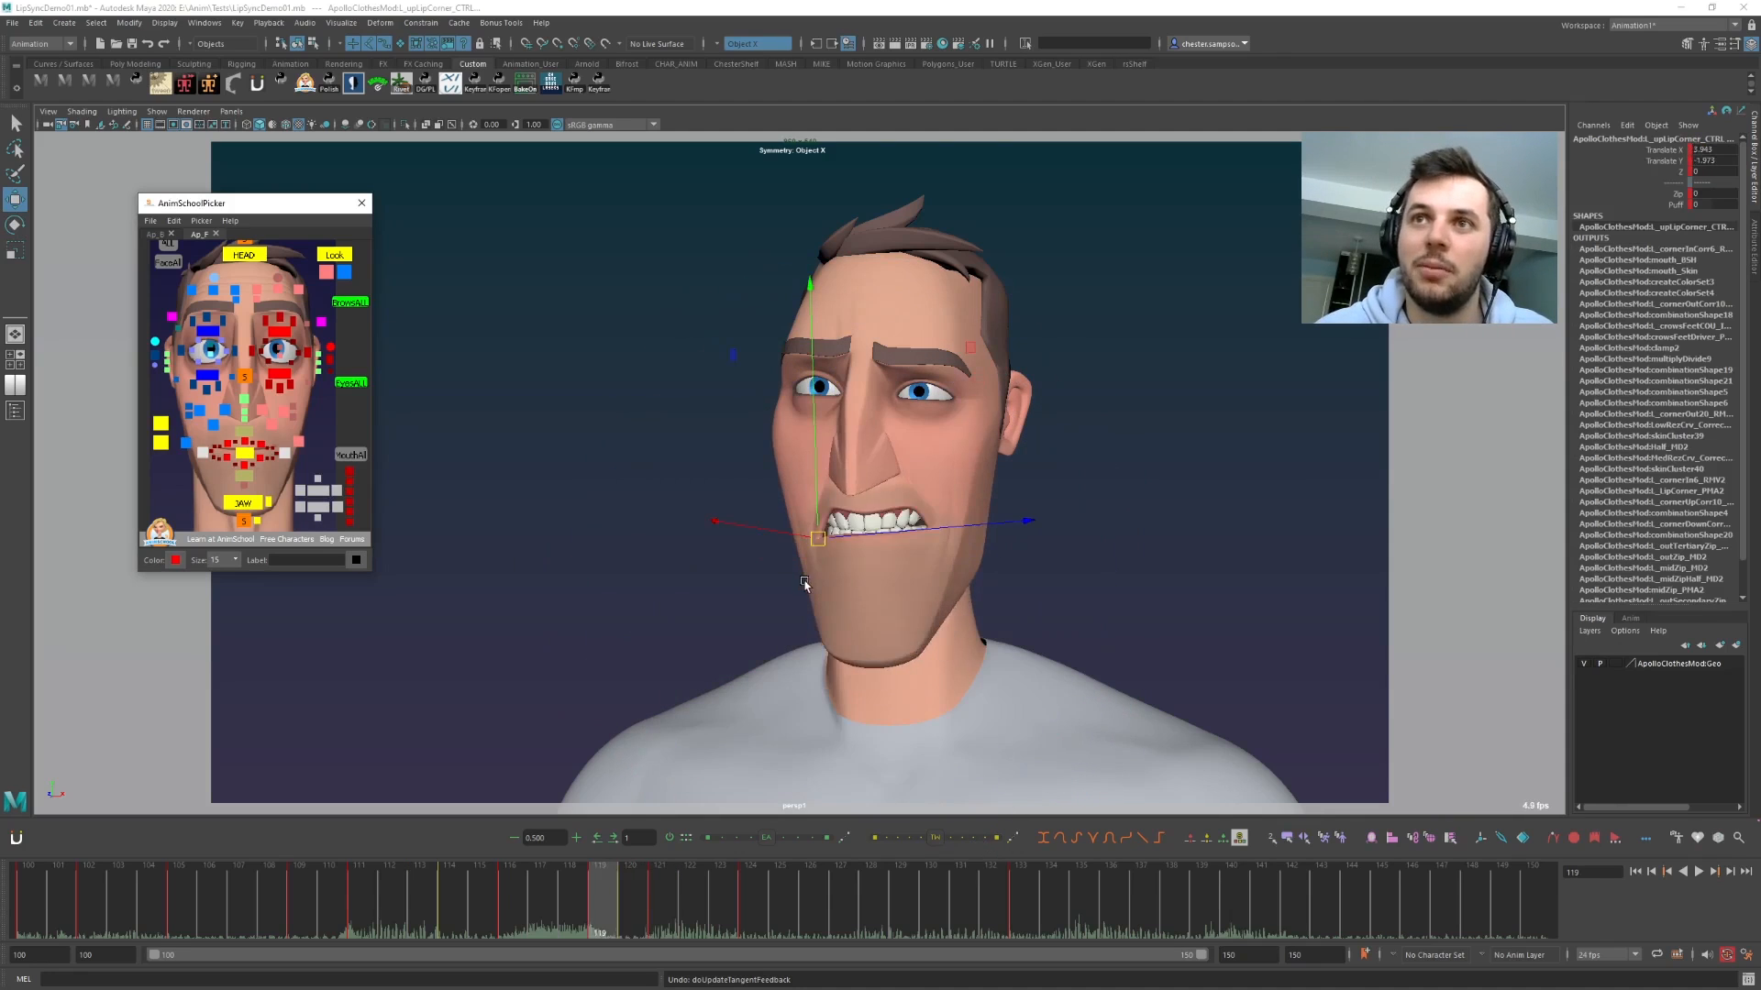
- Lower both lip corners at frame 120 to about -4.81 in Translate Y and 2.05 in Translate X
key(period)
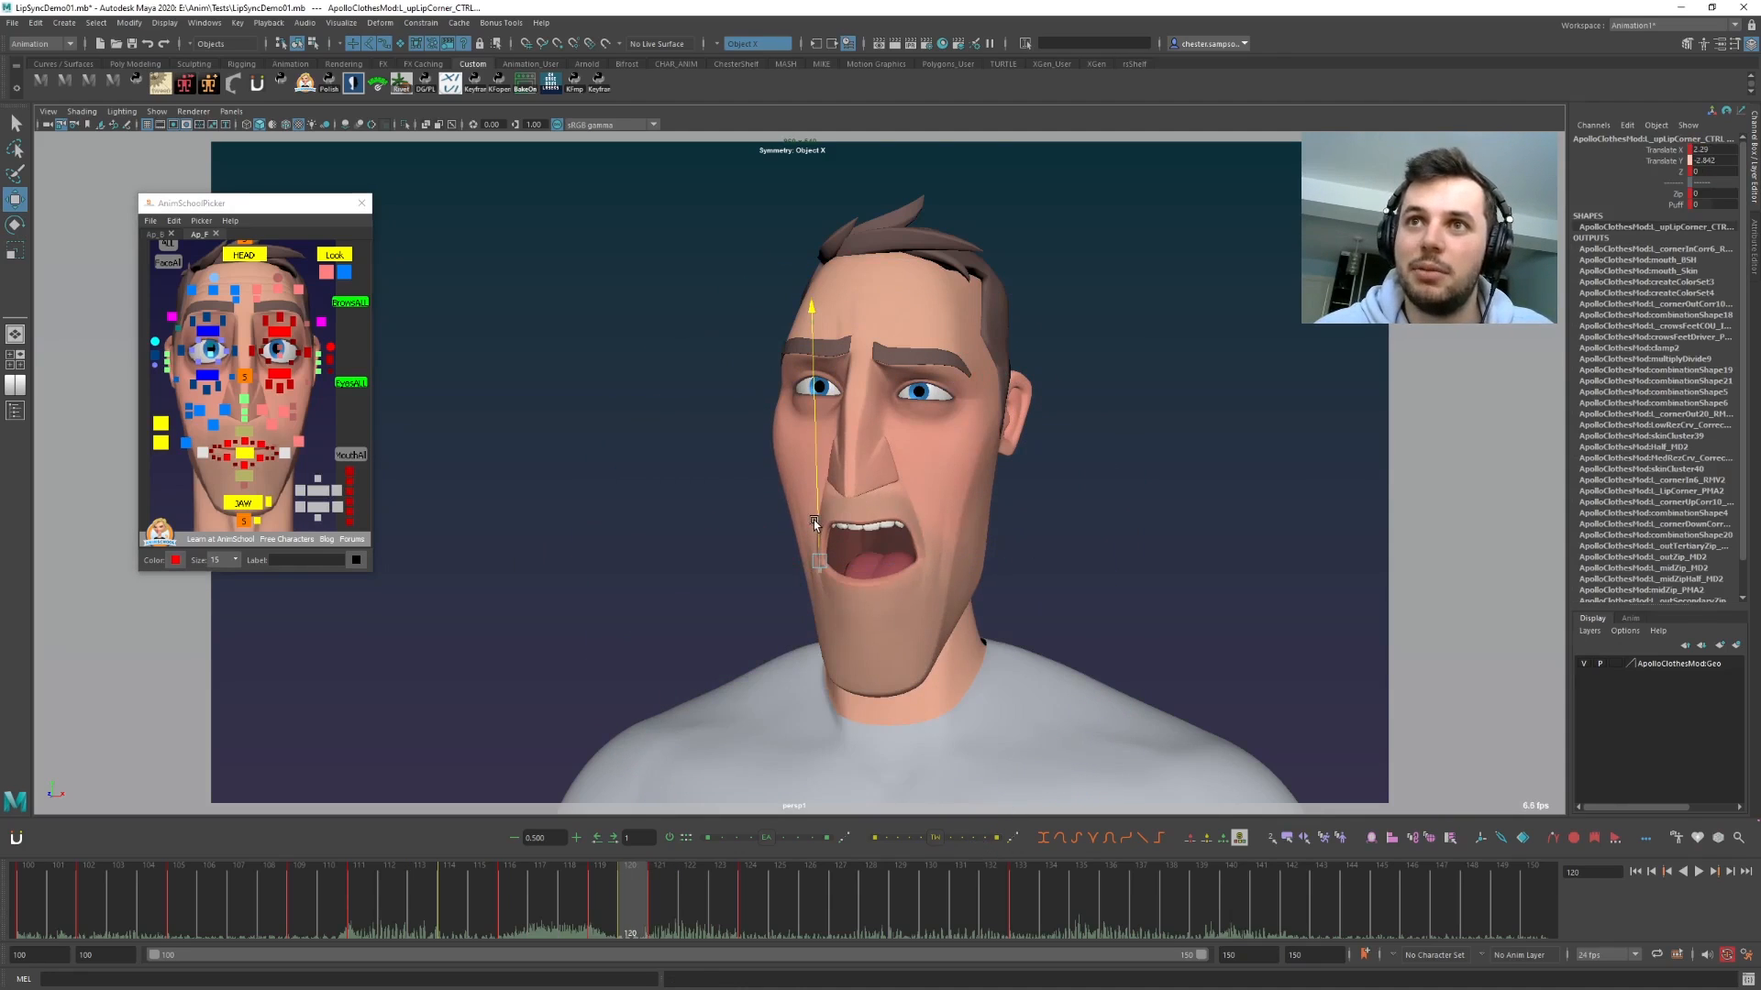
key(comma)
key(period)
key(period)
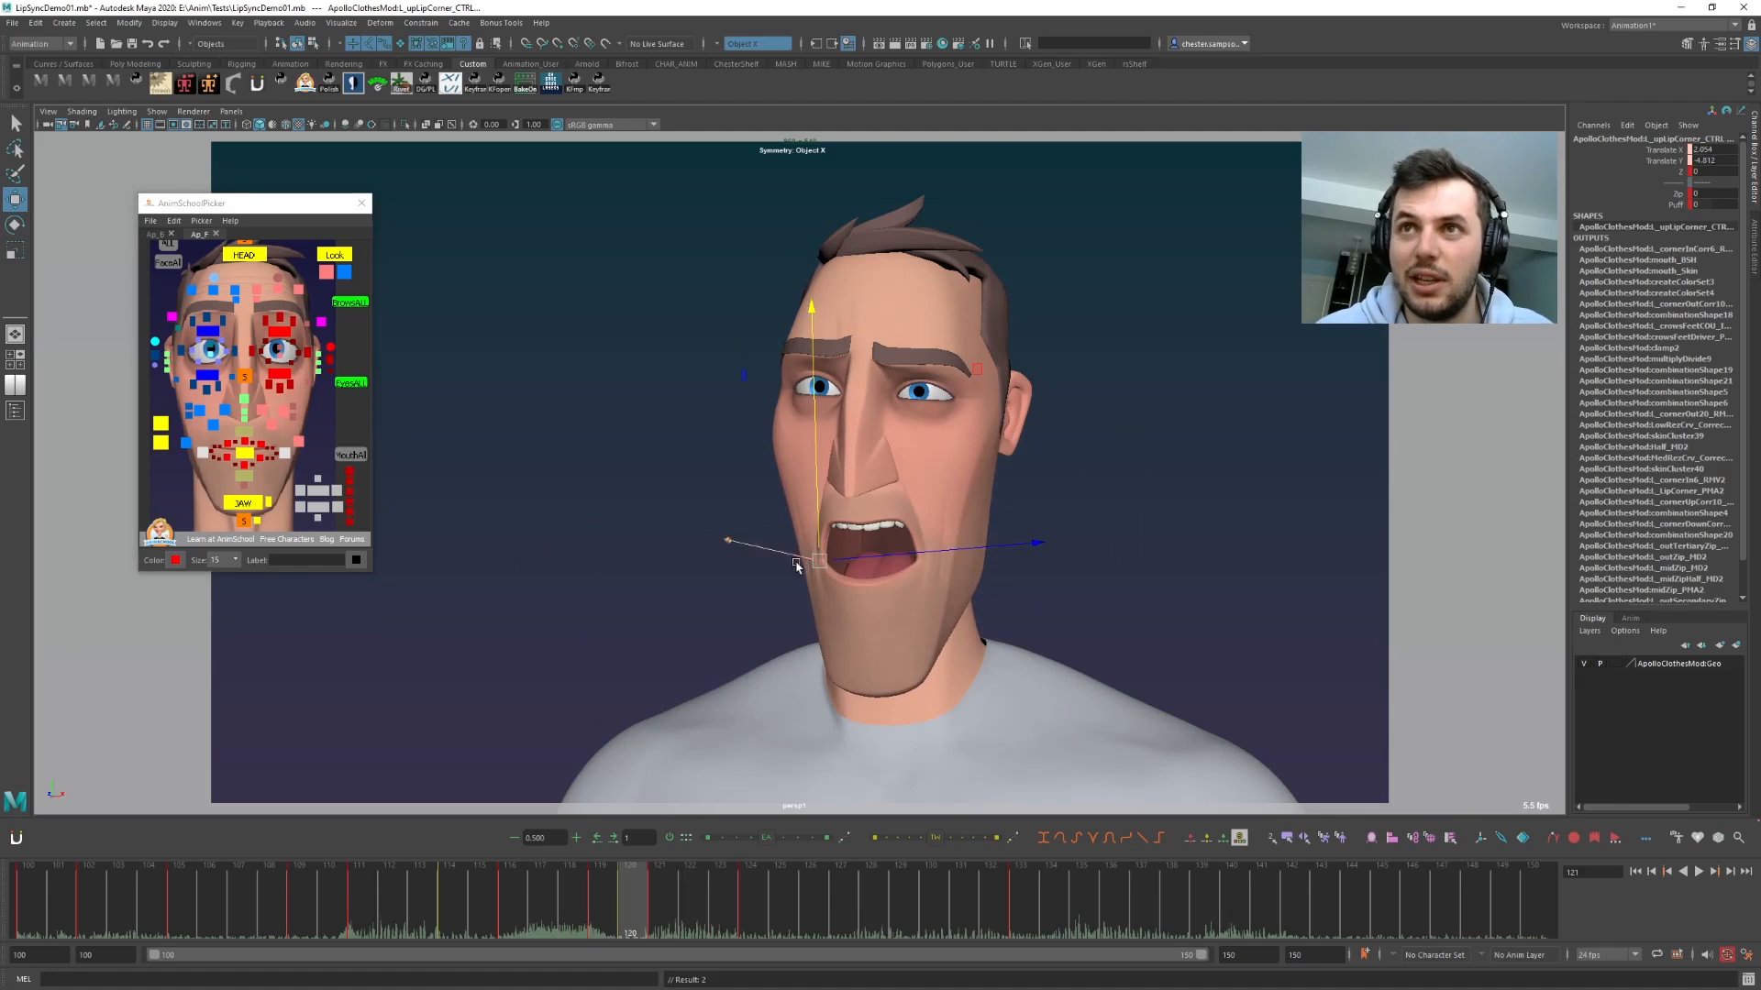
- Widen both lip corners at frame 120 to about 4.08 in Translate X and tween them between the neighbouring keys
key(period)
key(period)
key(comma)
key(period)
key(comma)
key(comma)
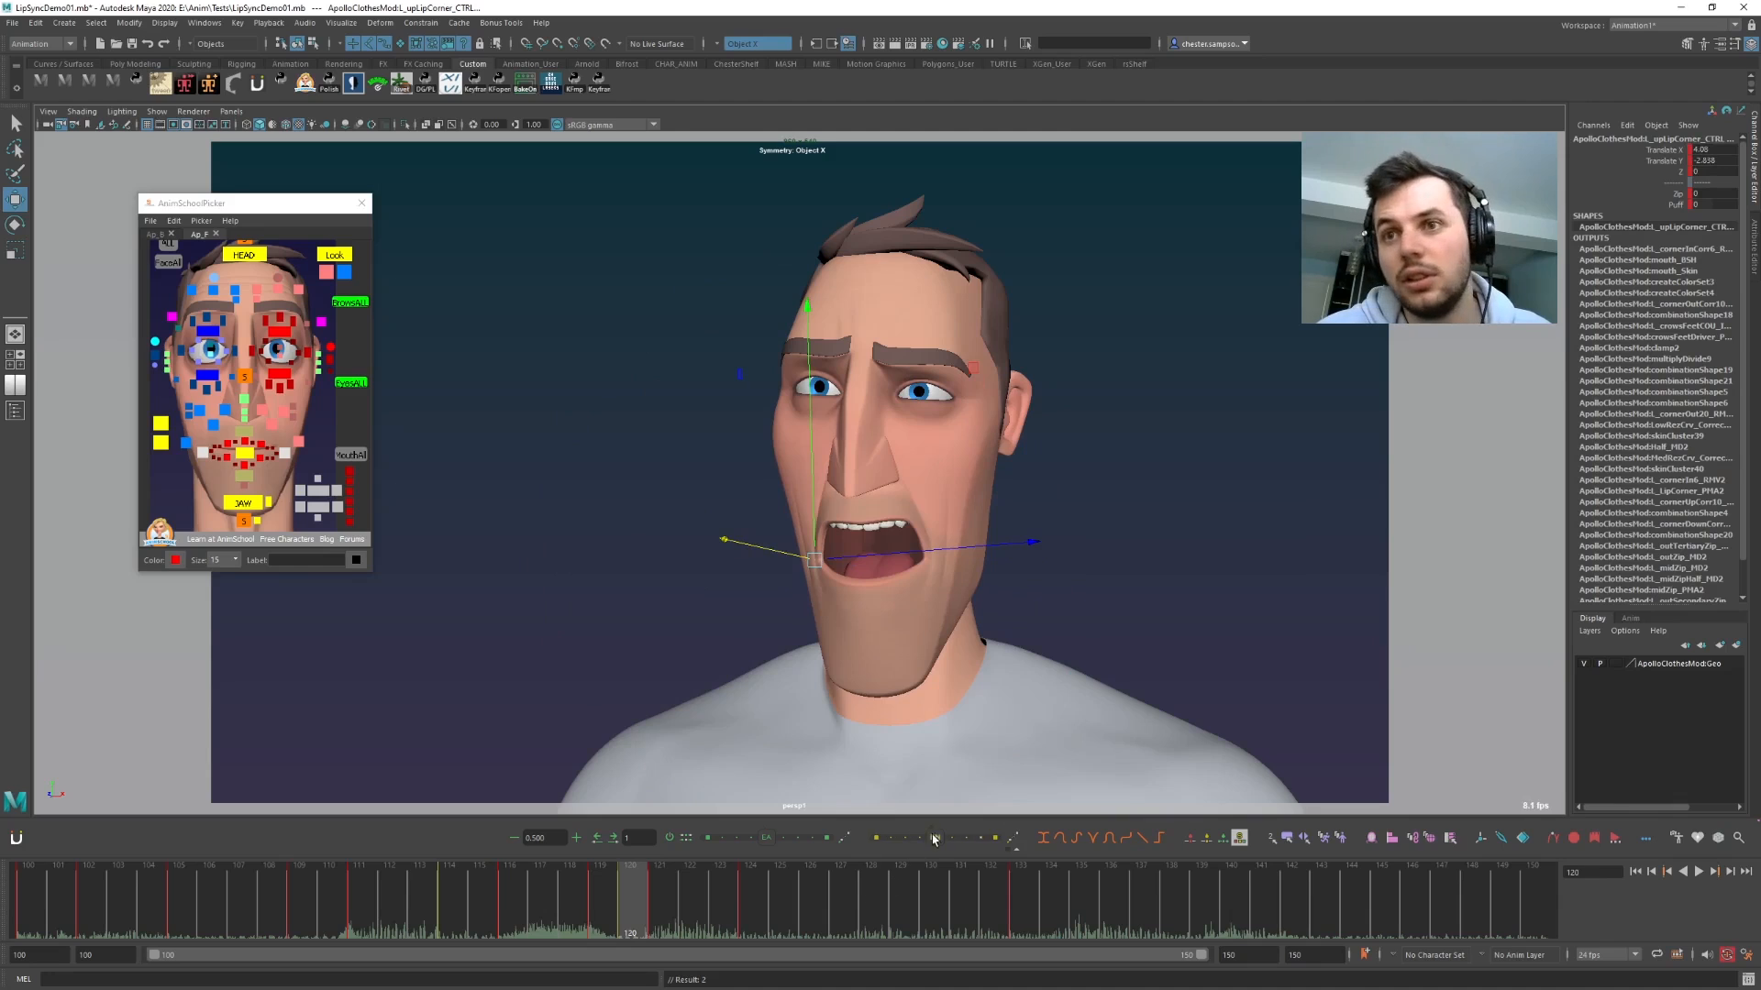
key(comma)
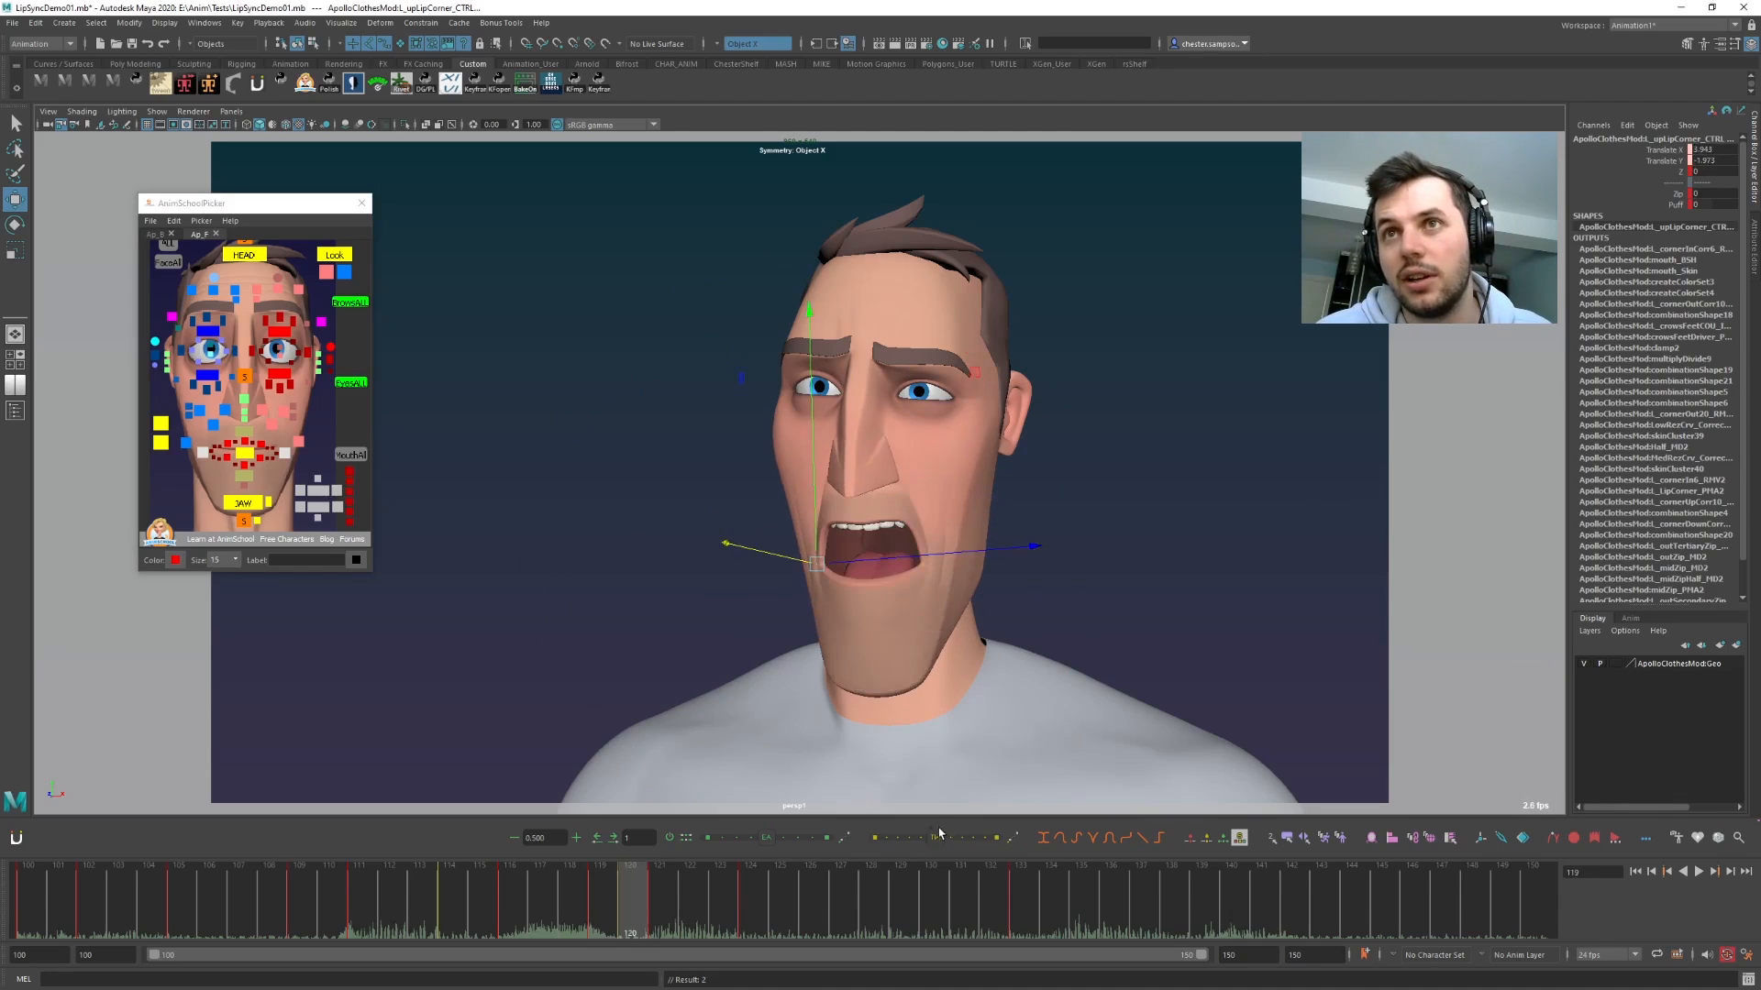
- Flip back and forth between frames 119, 120 and 121 to examine how the mouth opens
key(period)
key(period)
key(comma)
key(comma)
key(period)
key(period)
key(comma)
key(comma)
key(period)
key(period)
key(comma)
key(comma)
key(period)
key(period)
key(comma)
key(comma)
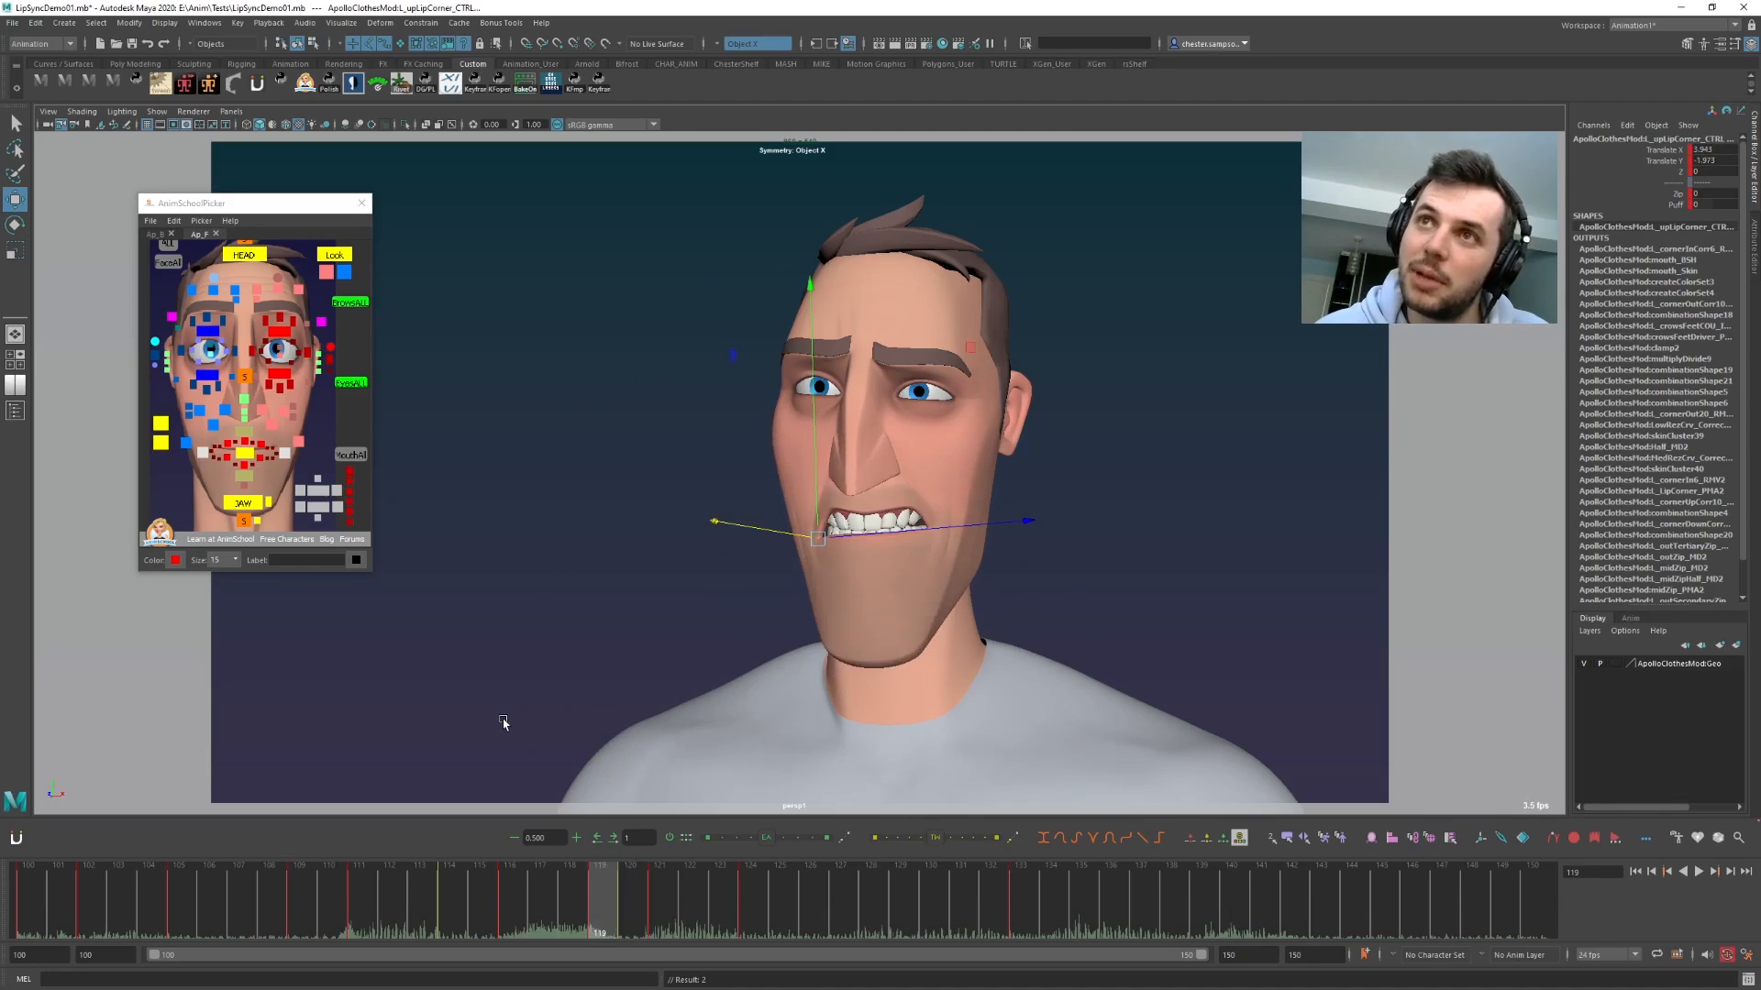
- Compare the lip corner poses at frames 119, 120 and 121 with the right corner control selected
key(period)
click(204, 457)
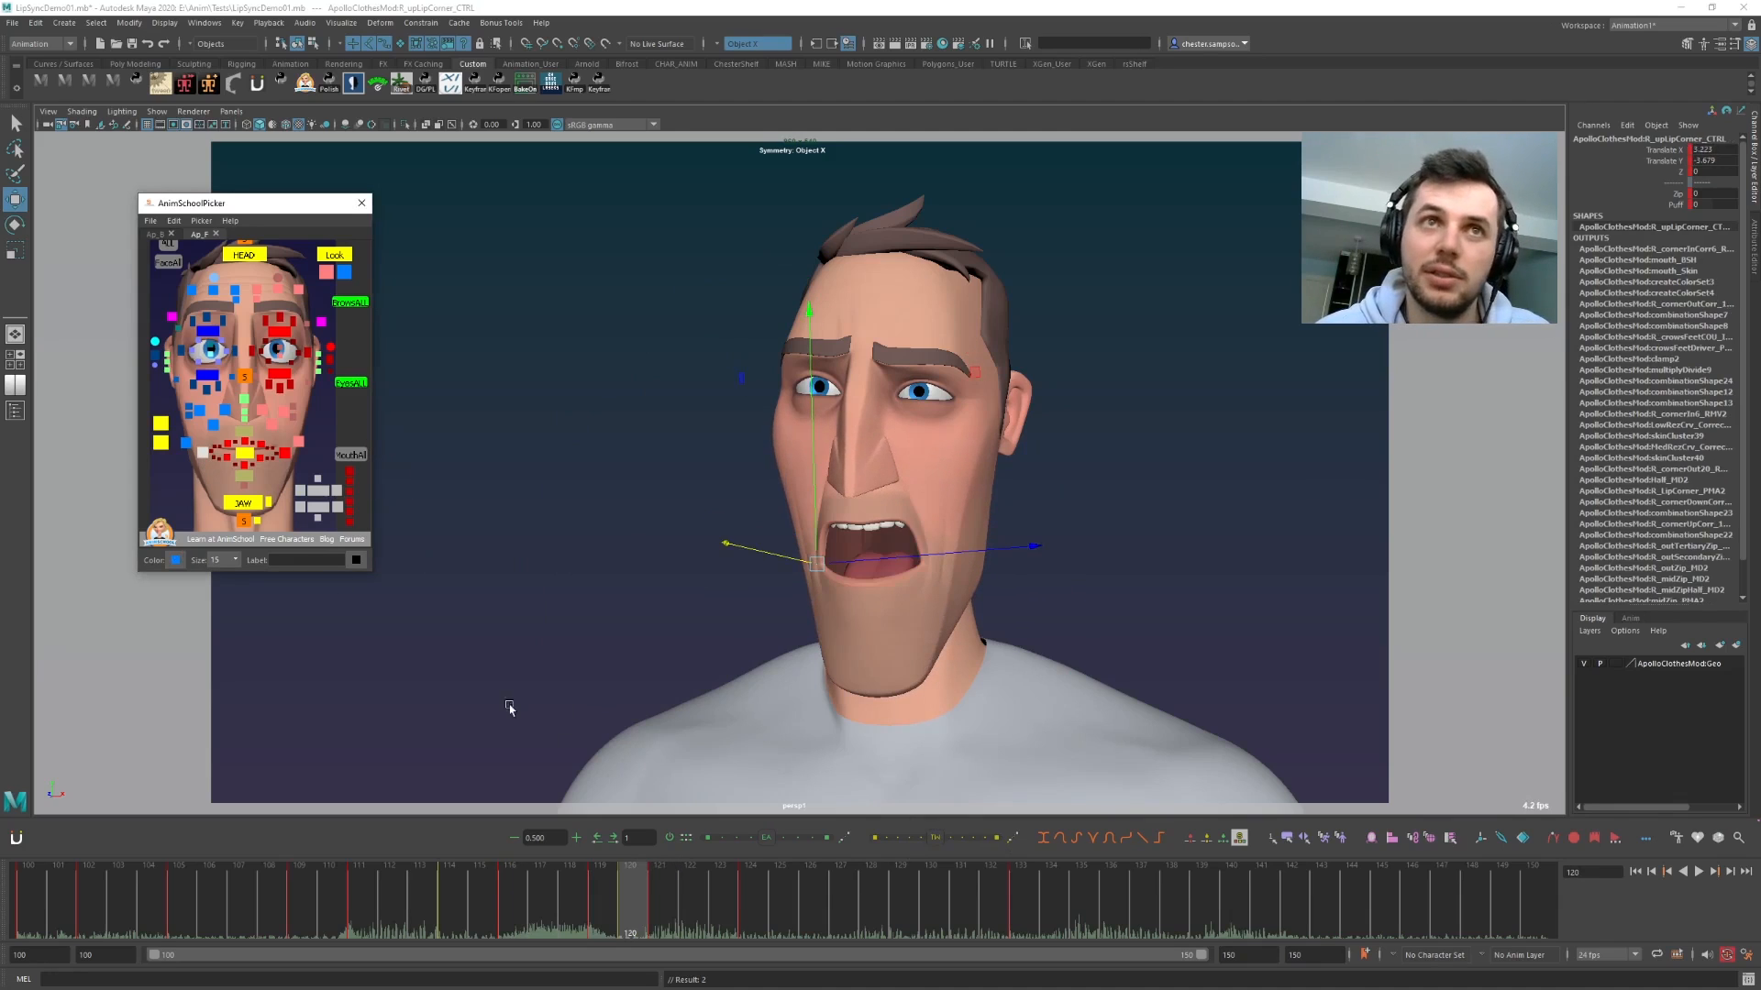
key(comma)
key(period)
key(period)
key(comma)
key(comma)
key(period)
key(period)
key(comma)
key(comma)
key(period)
key(period)
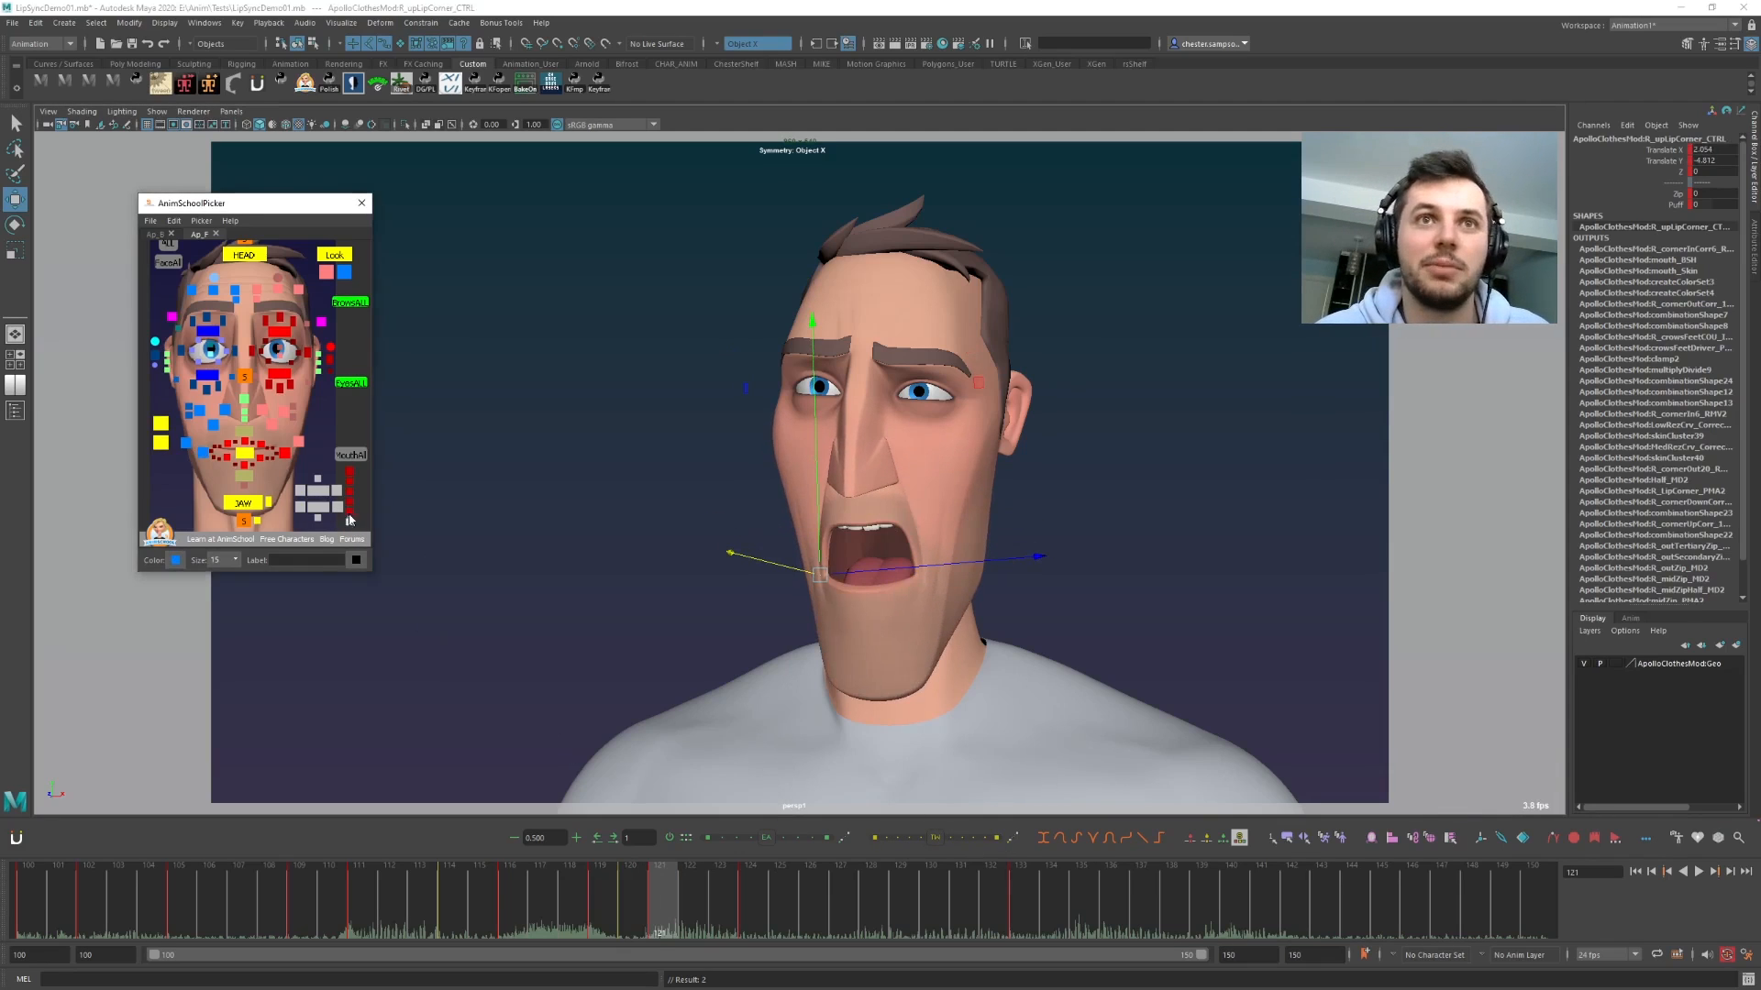
- Reposition the tongue tip at frame 120 and rotate it to about -21.05 in Rotate X, then adjust the tongue base rotation
click(348, 525)
key(e)
mouse_move(642, 903)
mouse_down()
mouse_move(578, 903)
mouse_move(631, 903)
mouse_up()
drag(791, 585, 805, 499)
key(w)
middle_drag(861, 786, 862, 763)
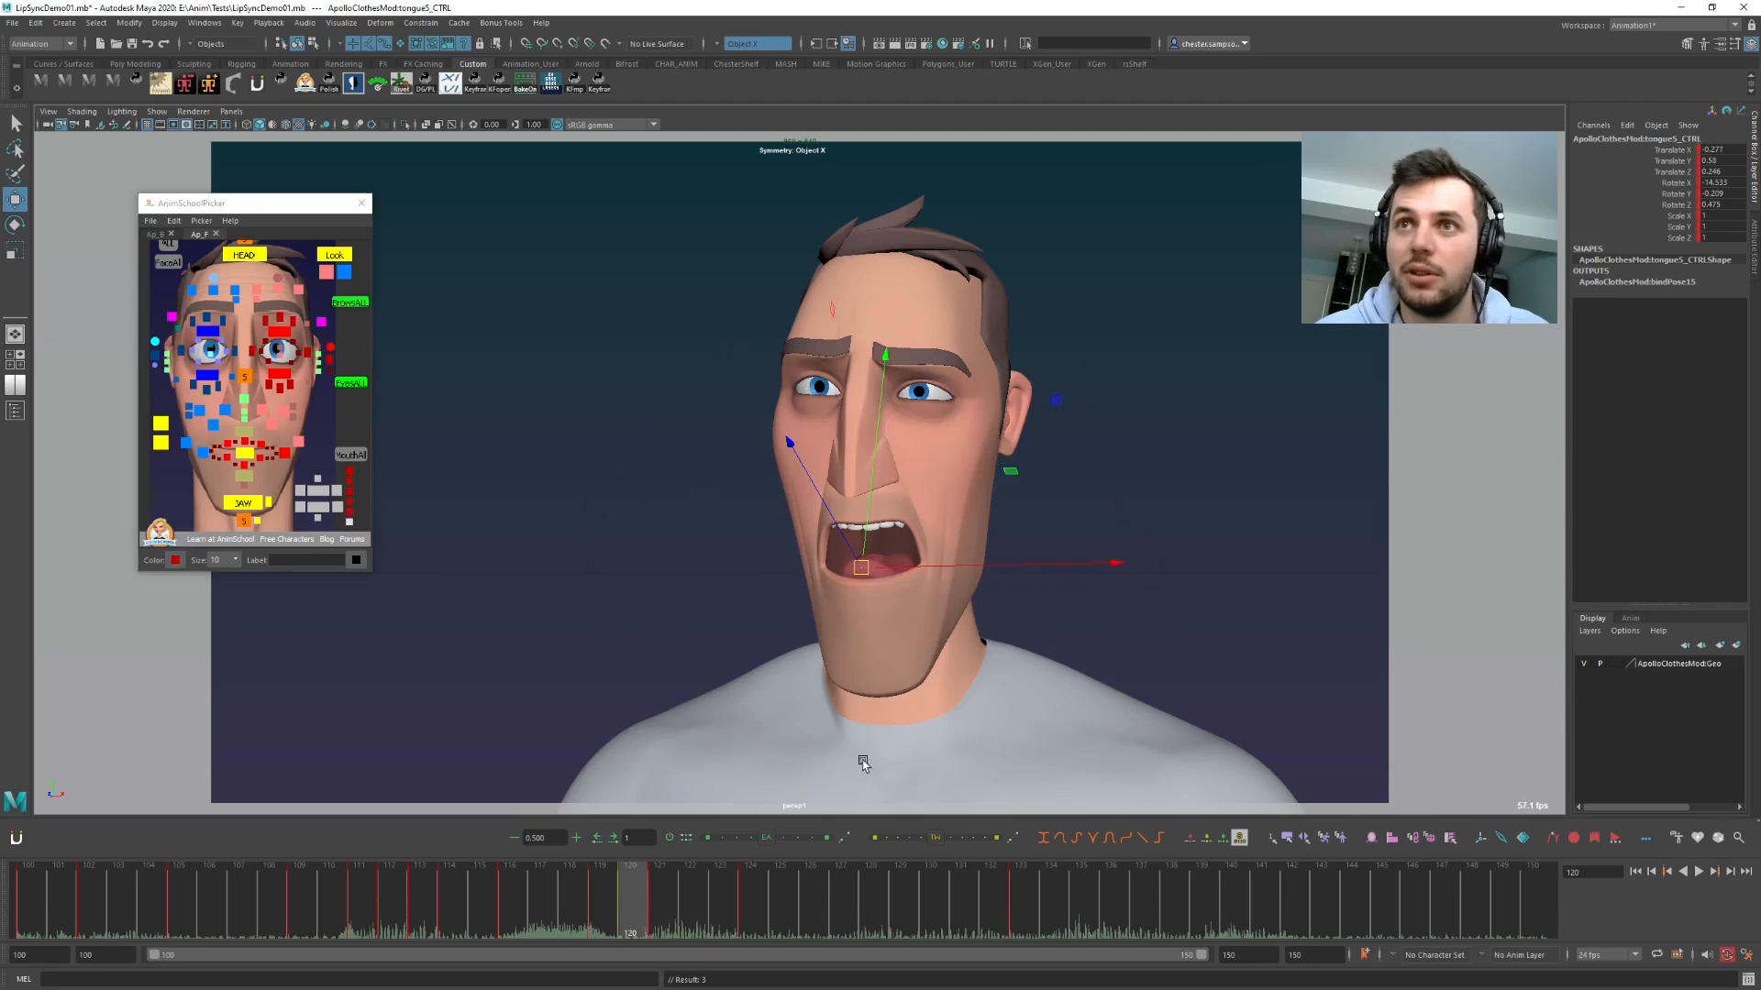
key(e)
drag(718, 611, 544, 539)
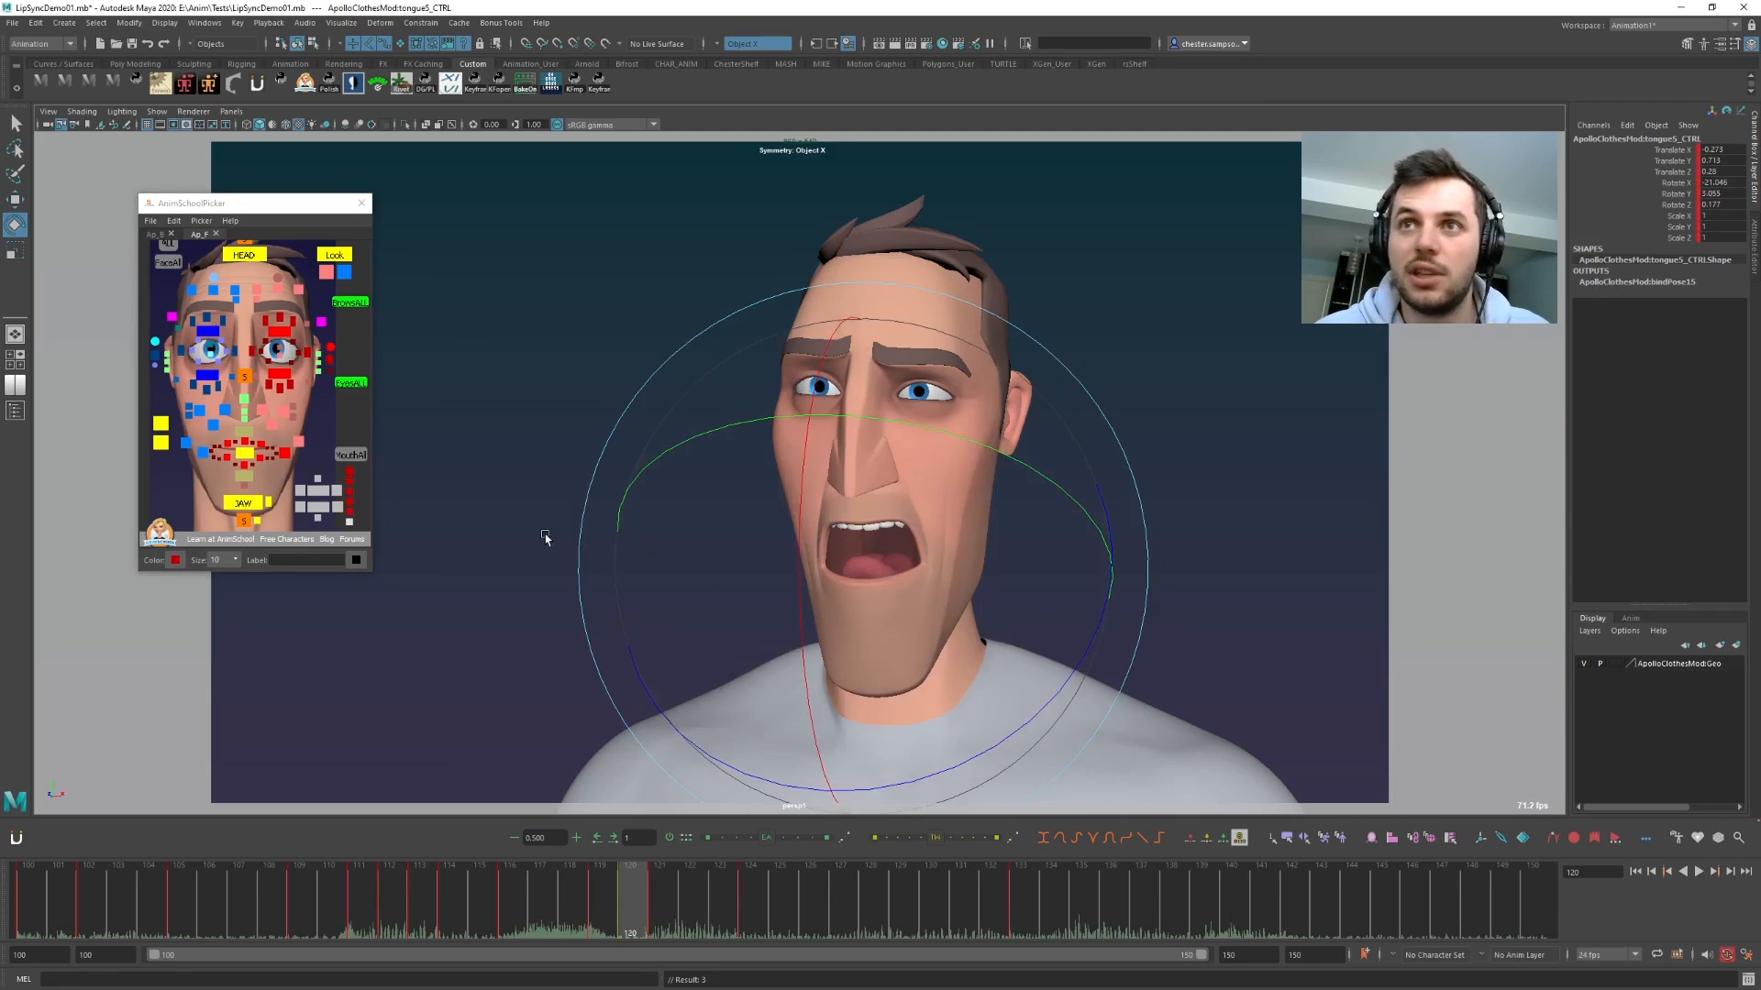
click(348, 472)
drag(747, 707, 740, 703)
- Scrub from frame 119 to 124 and compare both lip corners across the neighbouring keys
drag(596, 904, 750, 894)
click(284, 454)
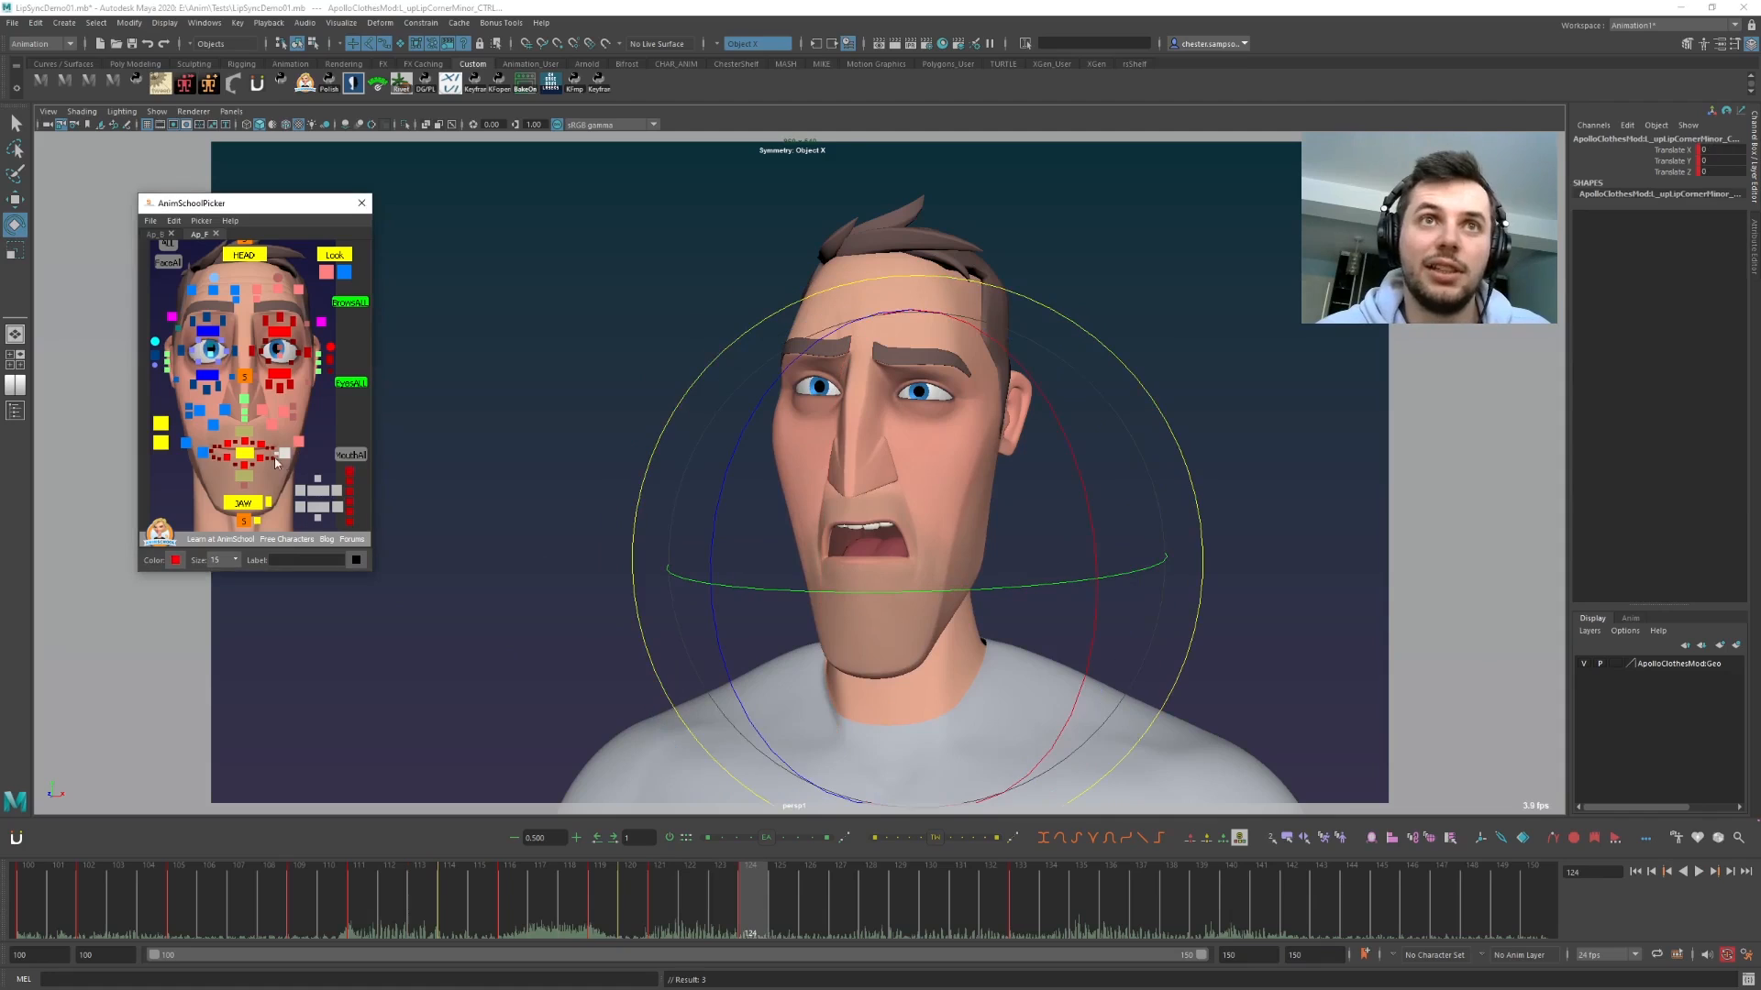
shift+click(203, 454)
key(comma)
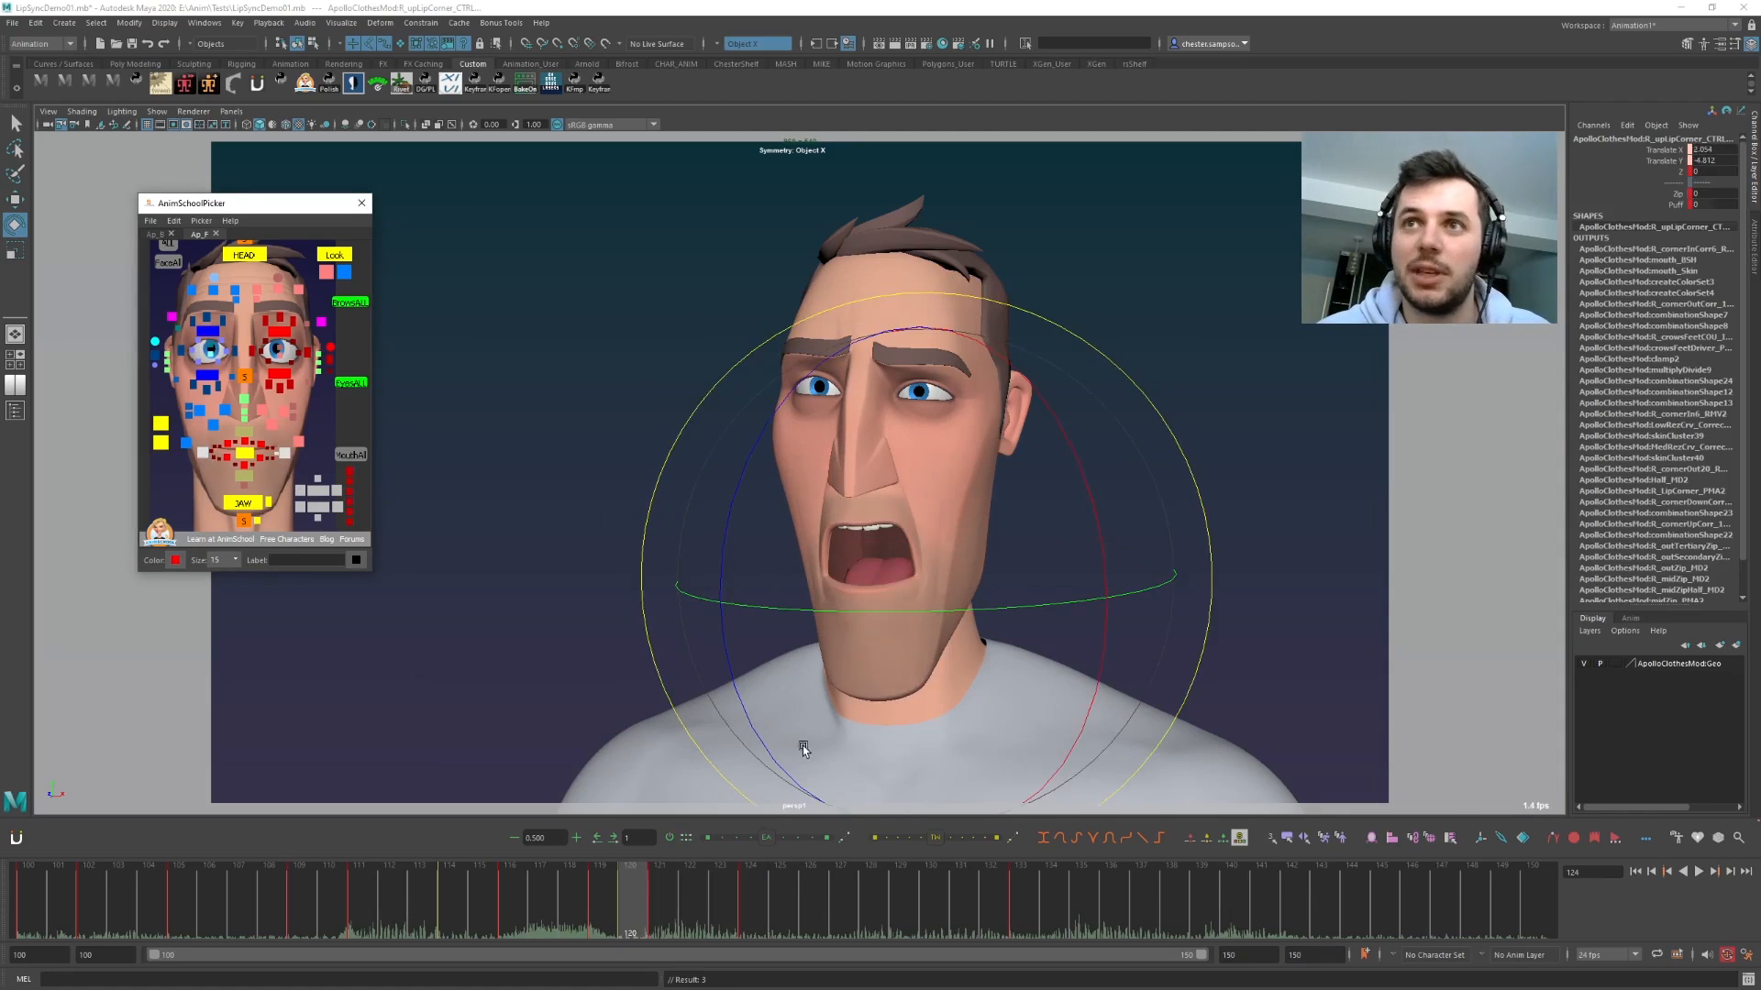
key(comma)
key(comma)
key(period)
key(w)
key(comma)
key(period)
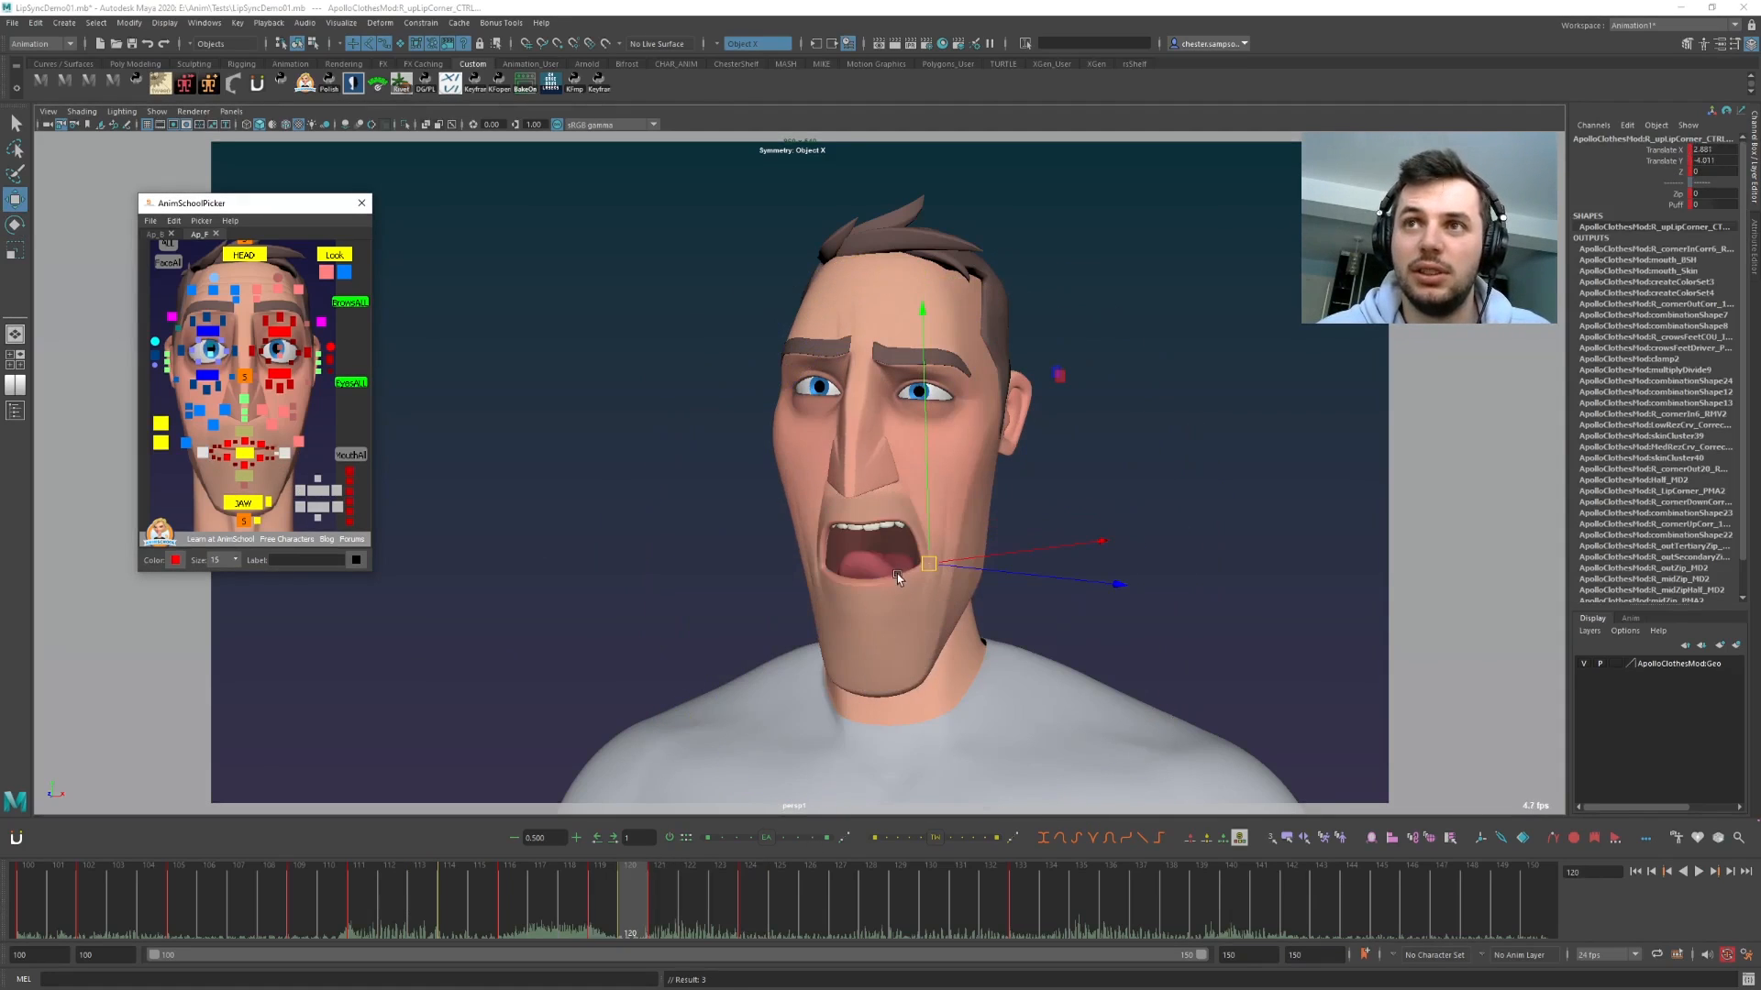
key(period)
key(period)
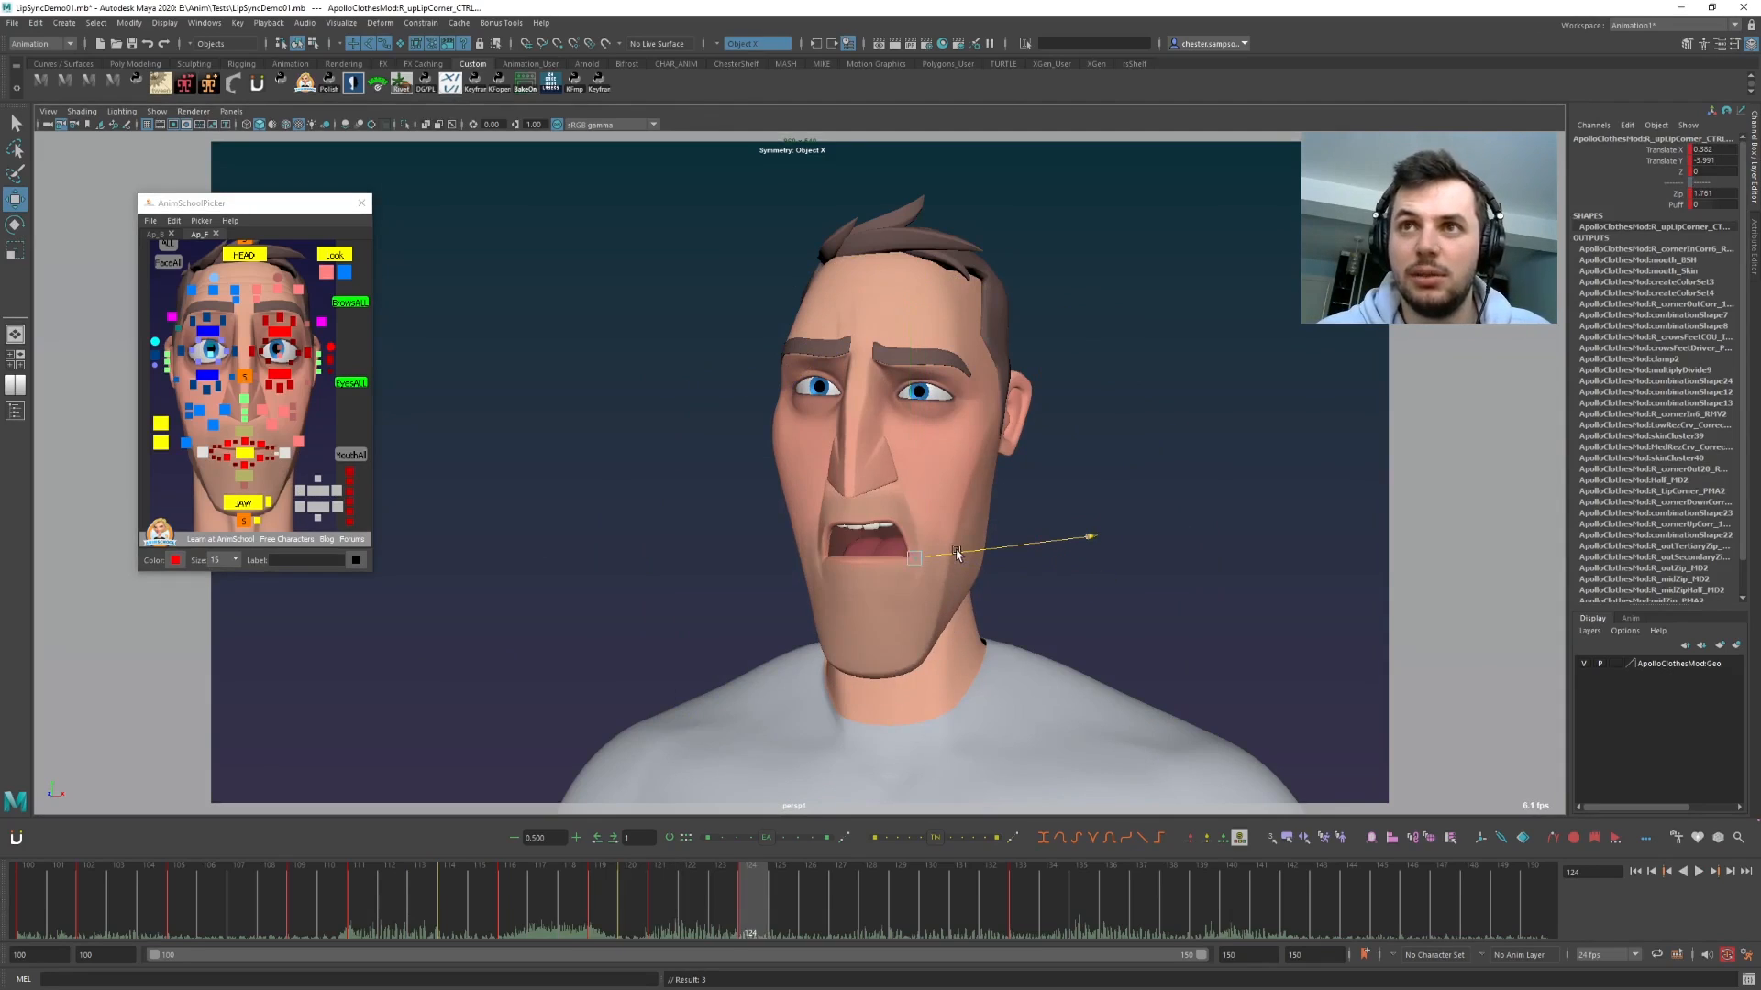
- Widen both lip corners at frame 124 to about 2.84 in Translate X and check the pose against the neighbouring keys
drag(958, 550, 857, 541)
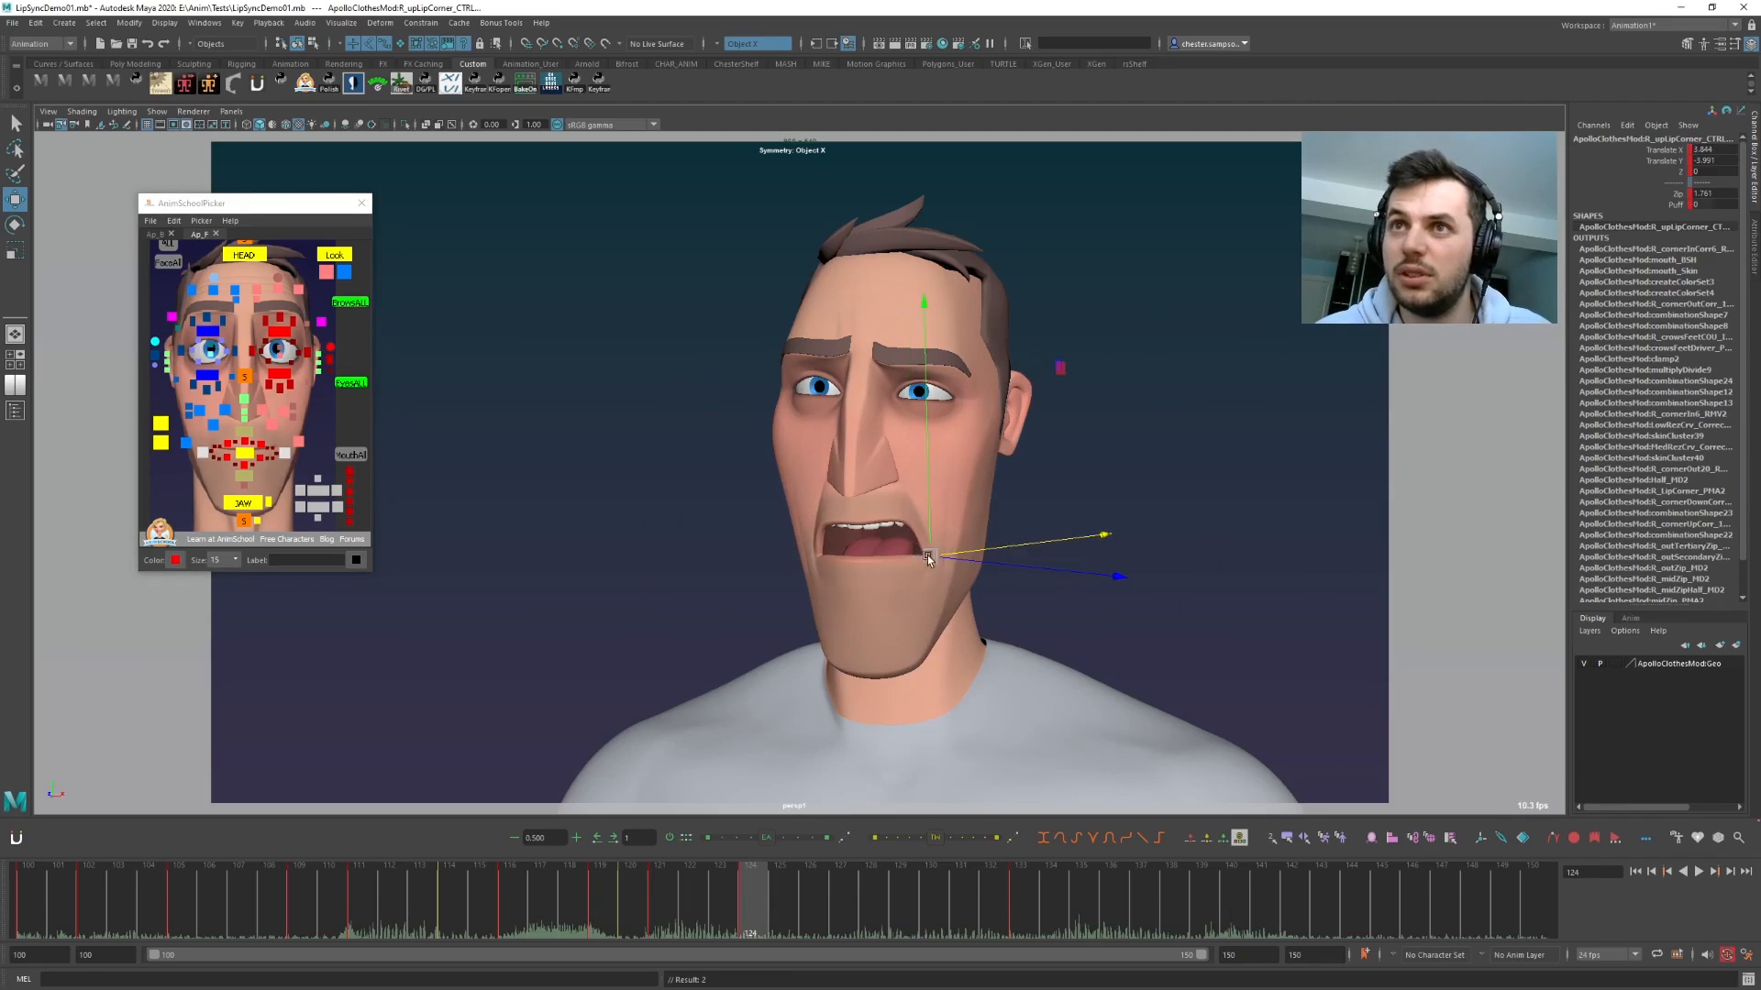
key(comma)
key(period)
key(comma)
key(comma)
key(period)
key(period)
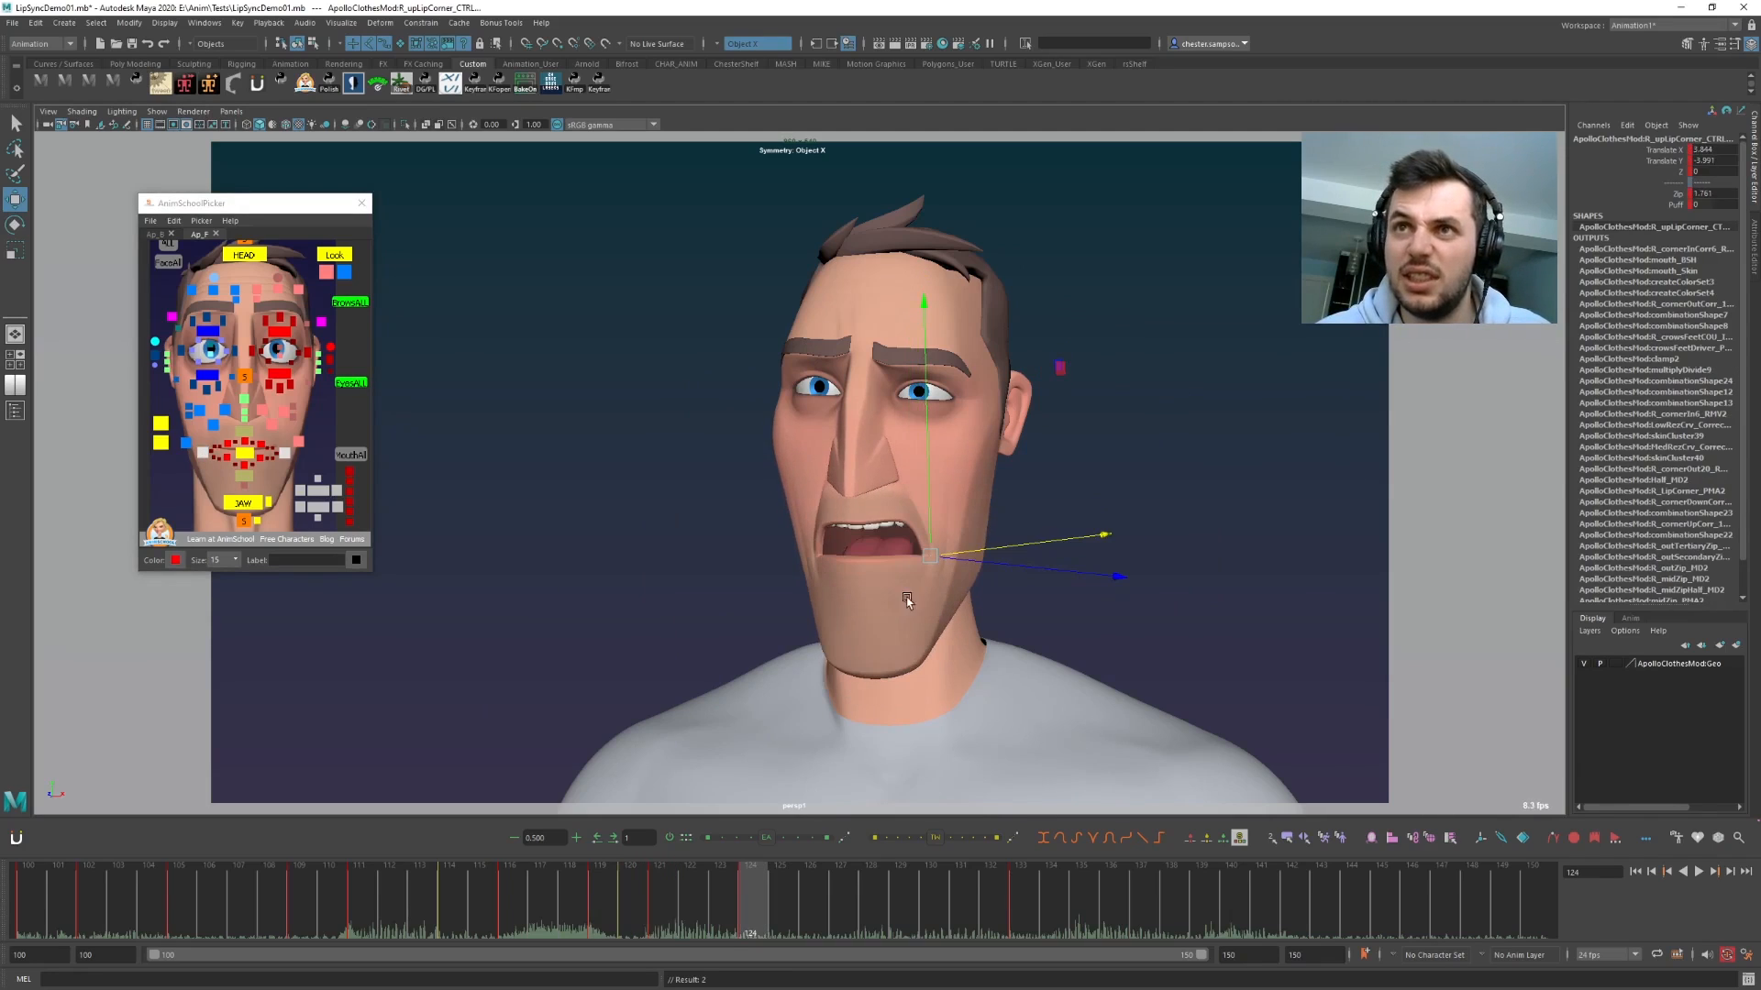
drag(576, 885, 722, 912)
- Shift the key of all mouth controls from frame 124 to frame 123 and scrub through it
click(351, 456)
shift+click(755, 903)
drag(587, 920, 729, 920)
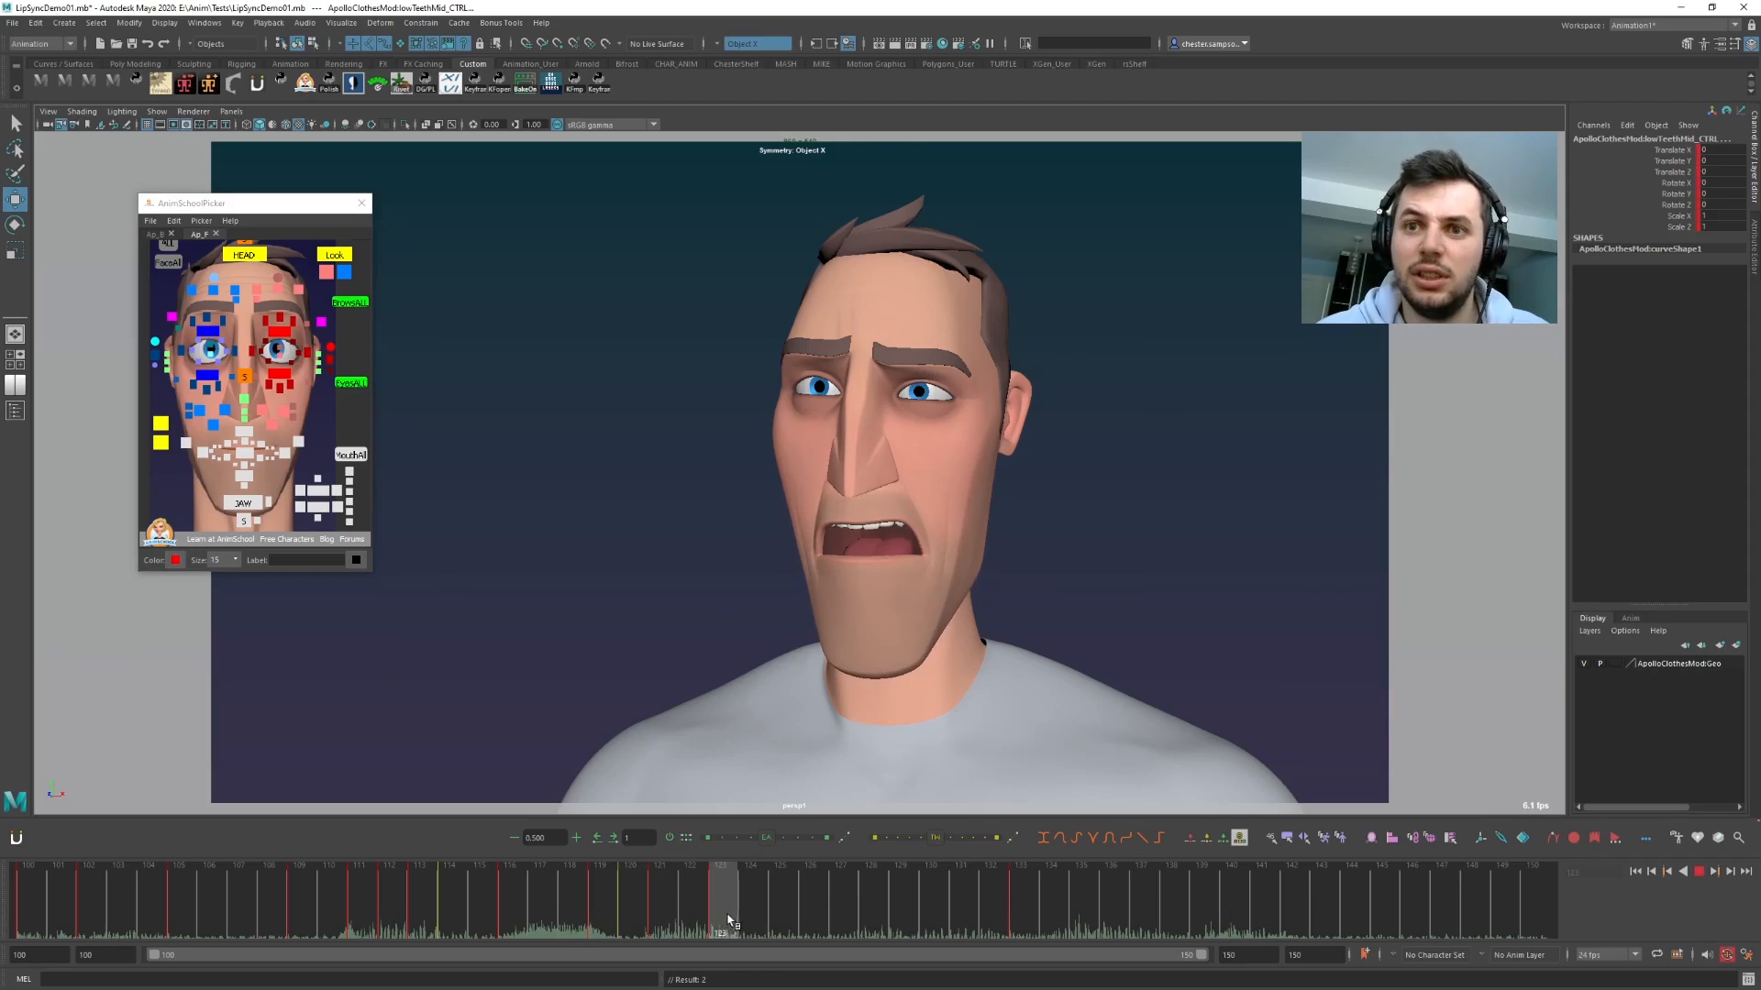
- Rotate the jaw further open at frame 125 and review the motion by playing and scrubbing the timeline
click(242, 502)
key(e)
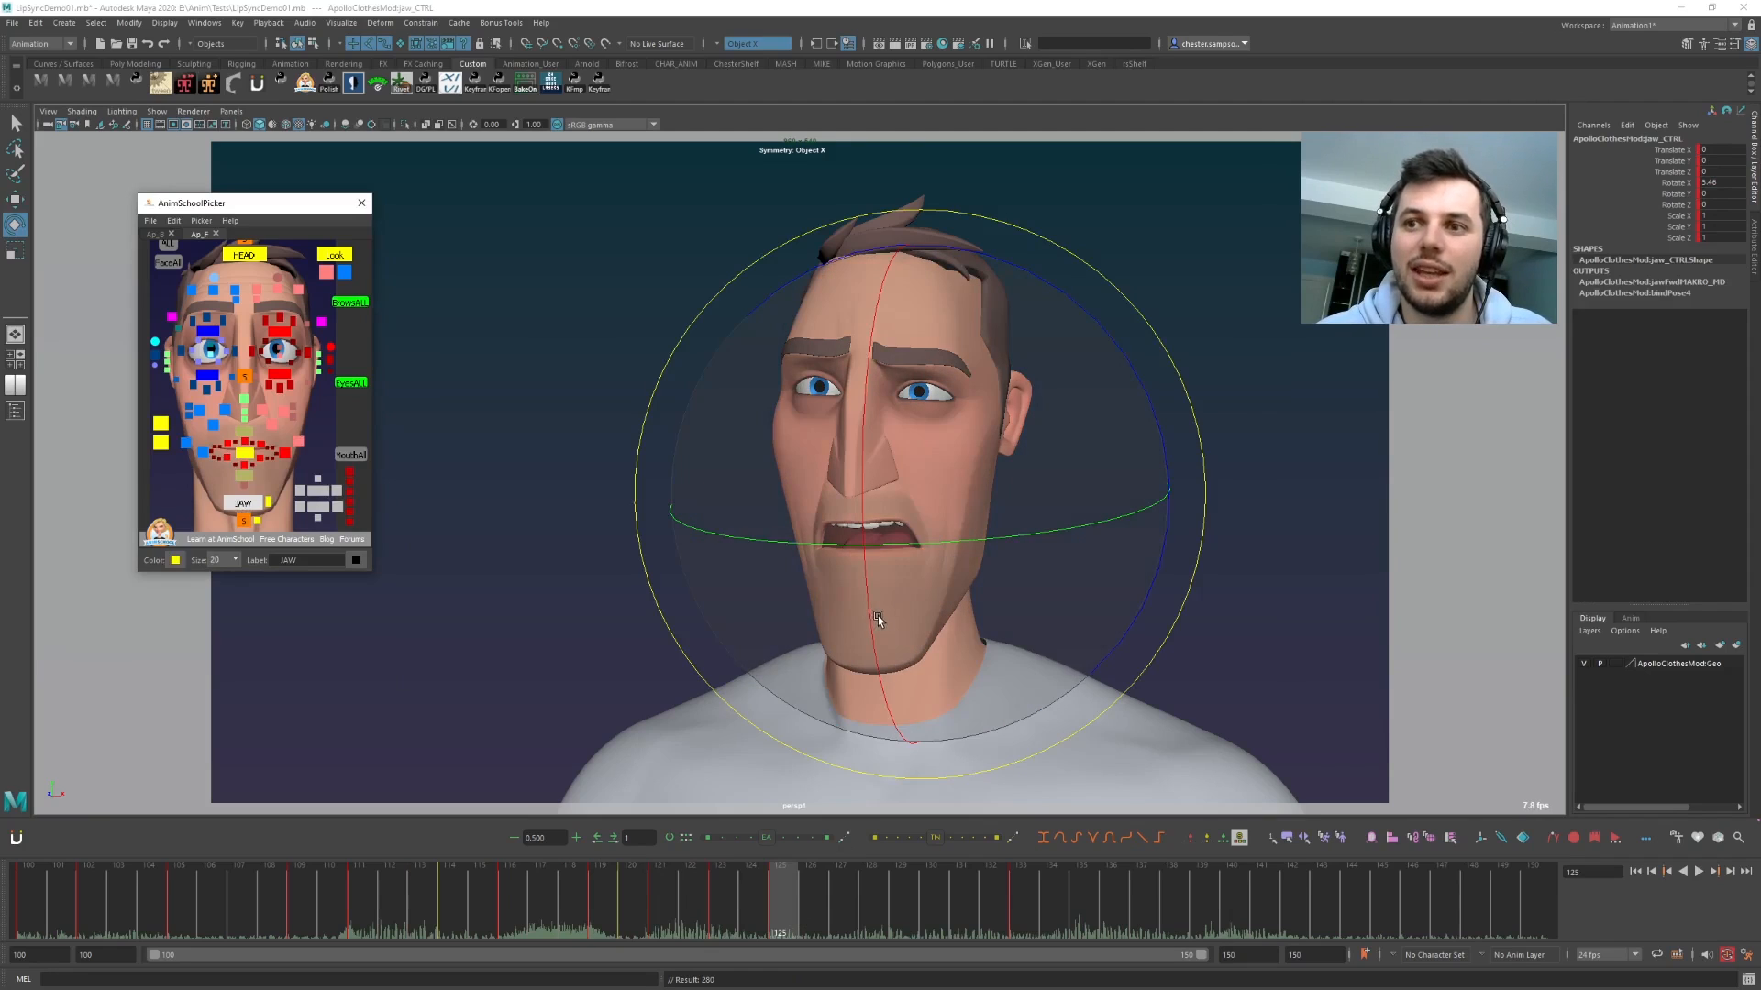
mouse_move(871, 598)
mouse_down()
mouse_move(848, 692)
mouse_move(735, 778)
mouse_move(728, 823)
mouse_up()
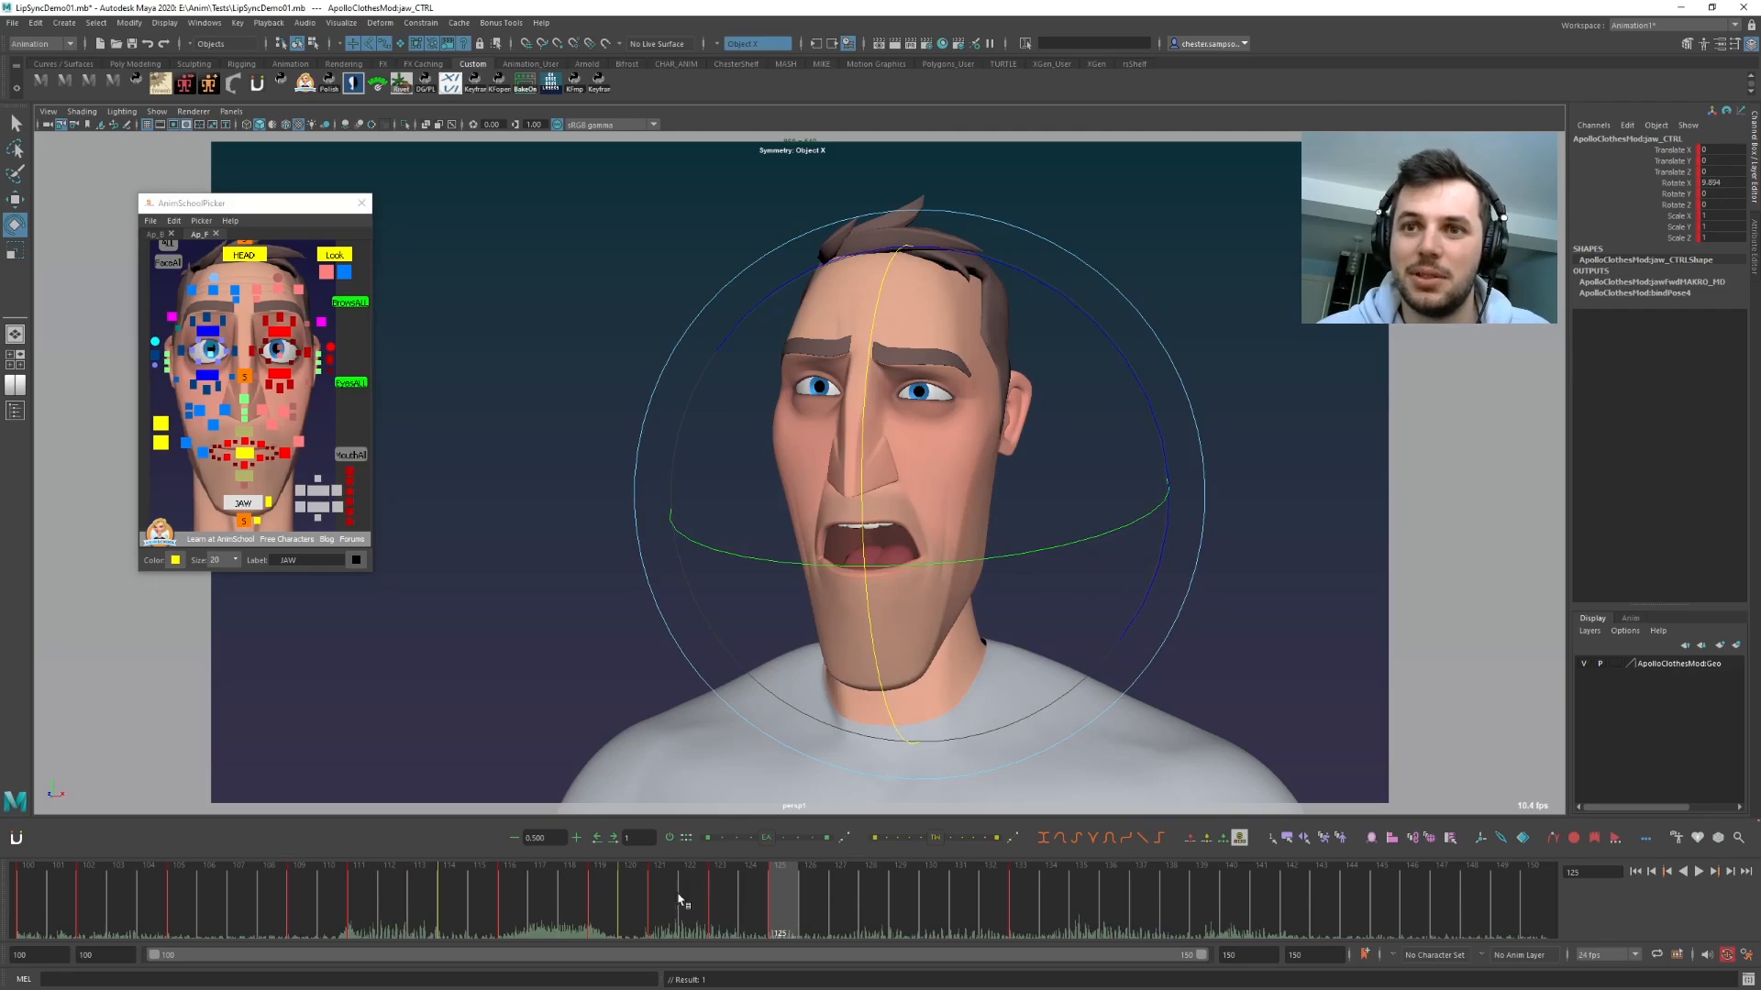
key(alt+v)
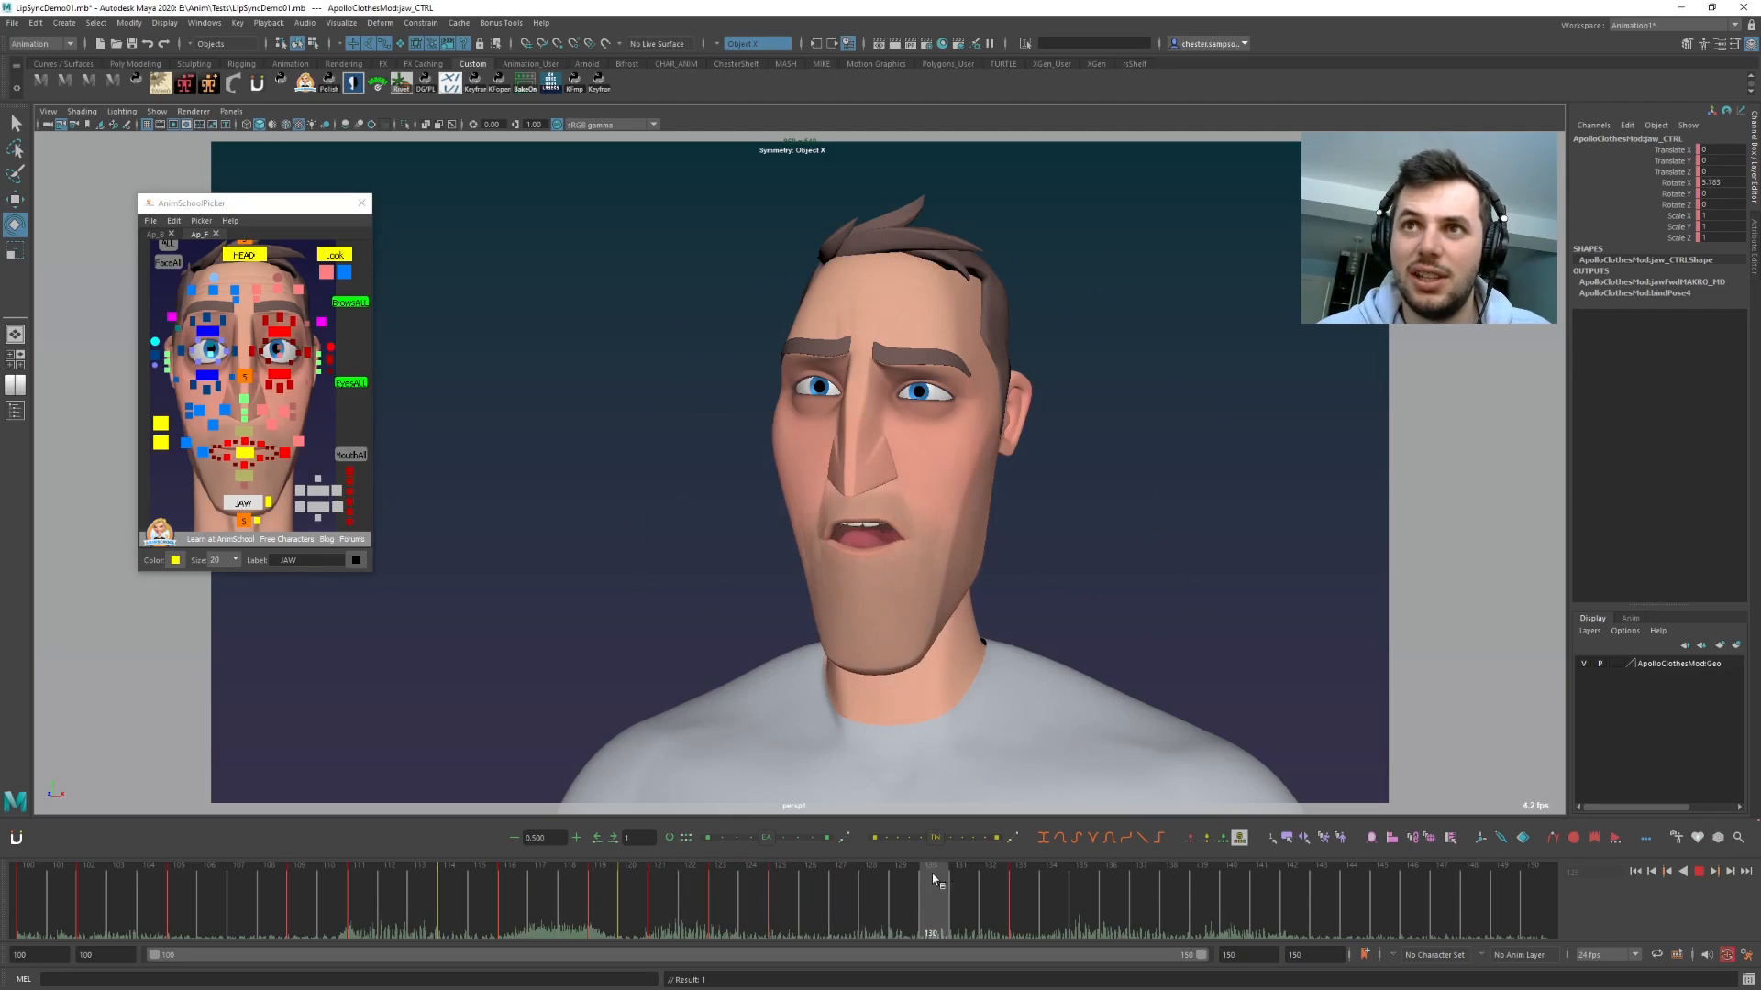
mouse_move(932, 882)
mouse_down()
mouse_move(697, 913)
mouse_move(780, 917)
mouse_up()
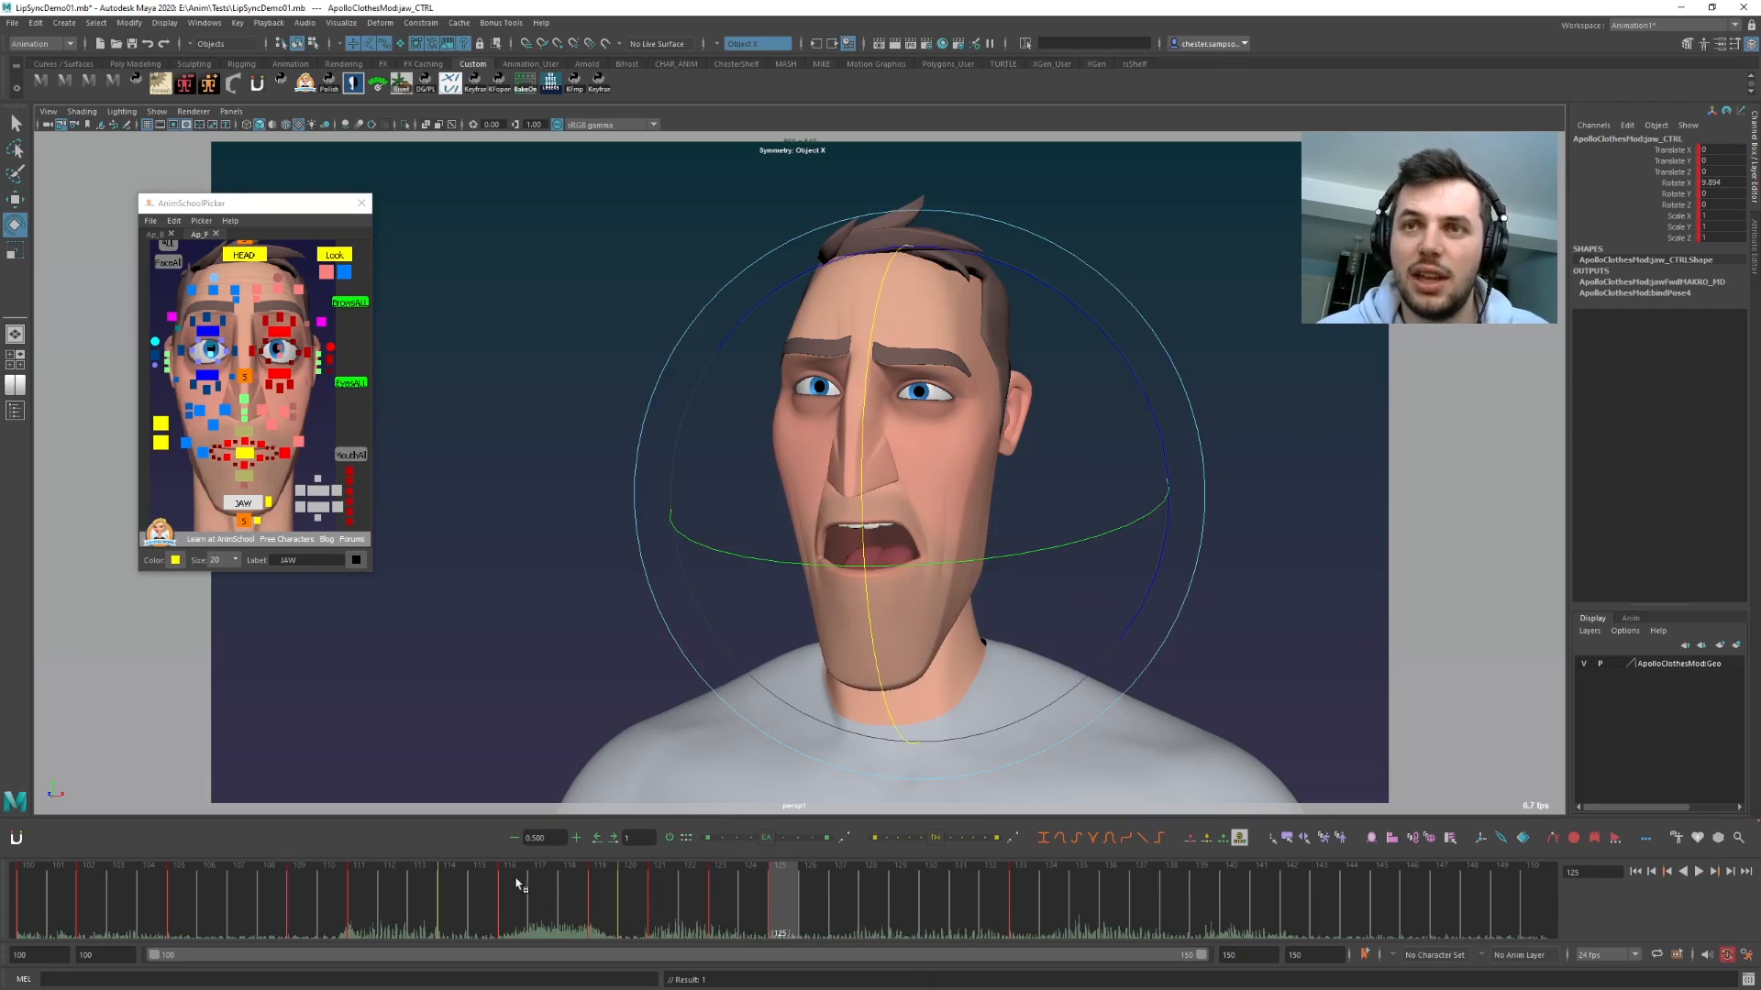
key(alt+v)
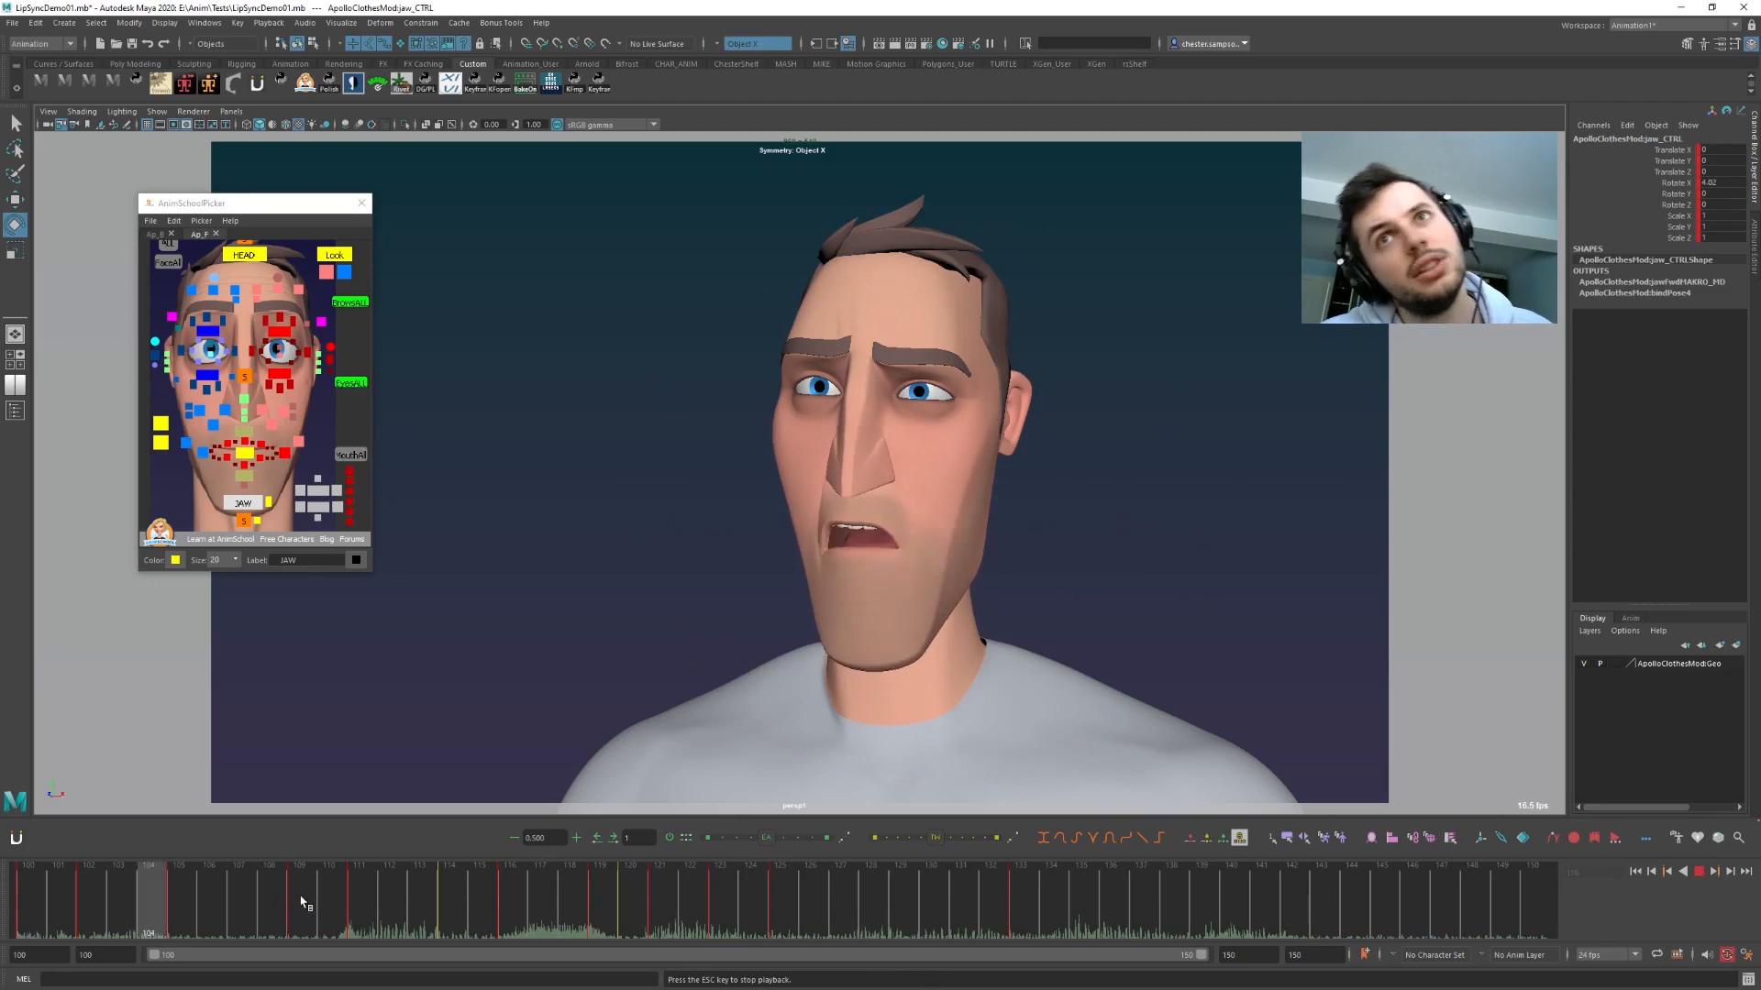
key(alt+v)
drag(664, 914, 901, 912)
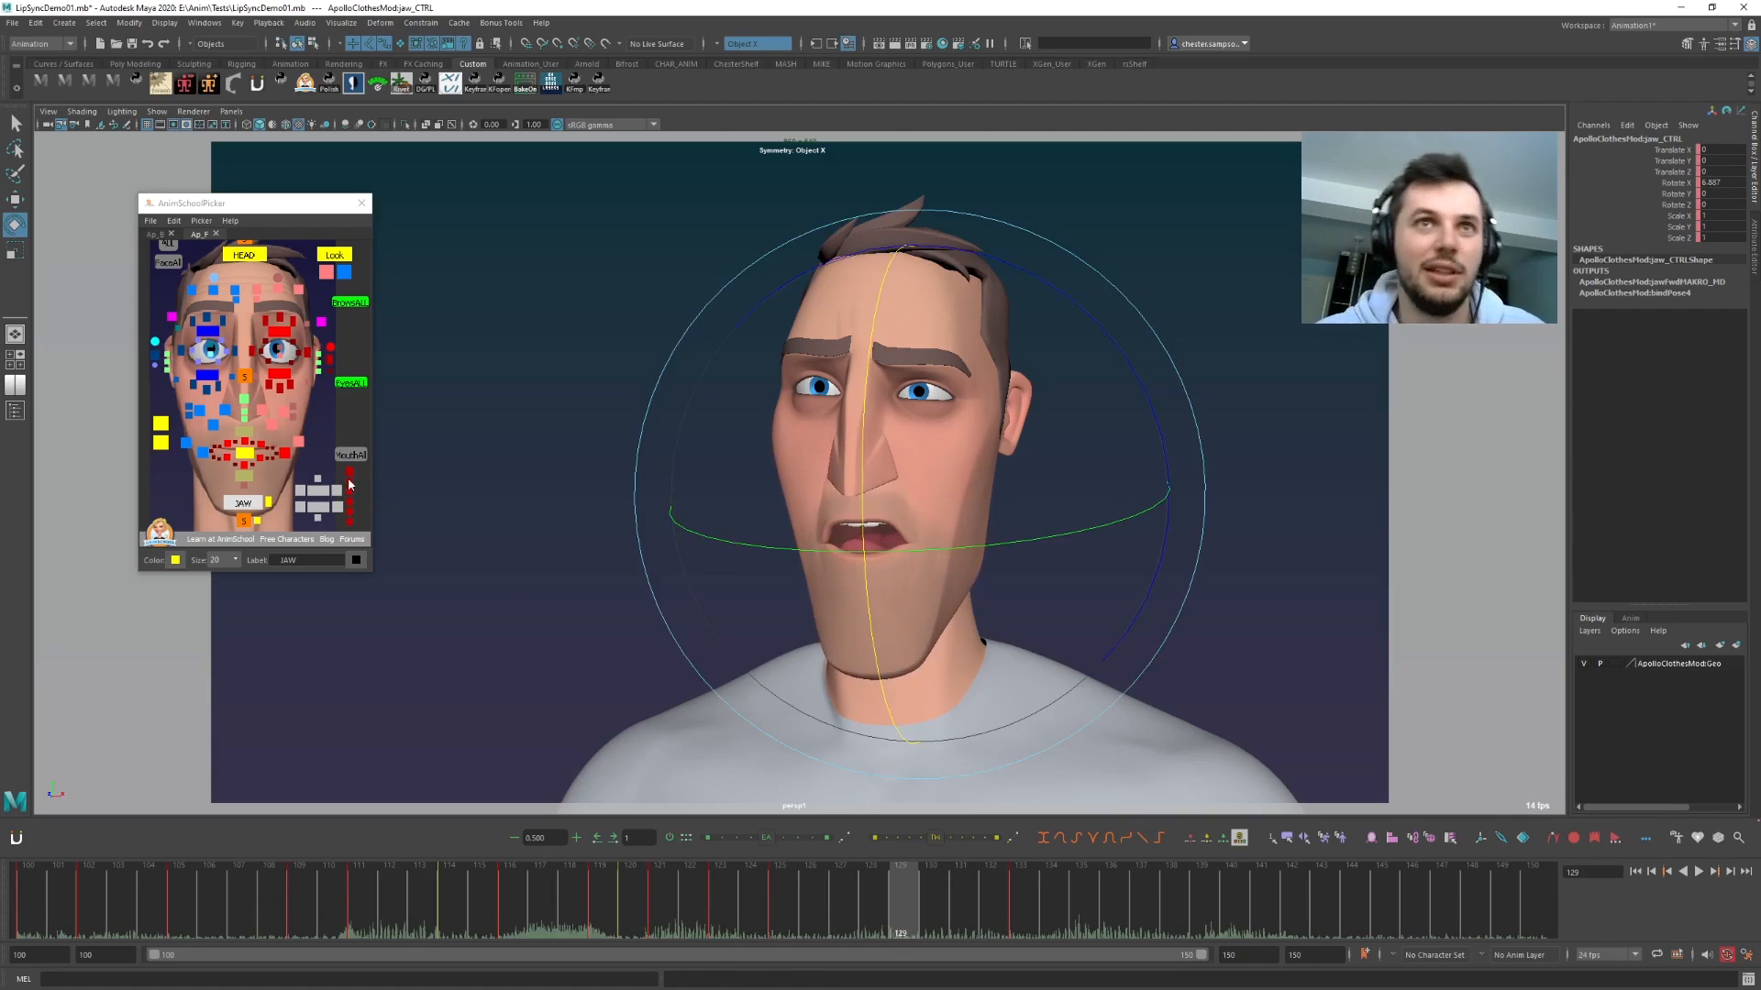
- Tween the jaw at frame 124 toward the following key and scrub through the opening motion
click(350, 455)
key(comma)
key(comma)
key(period)
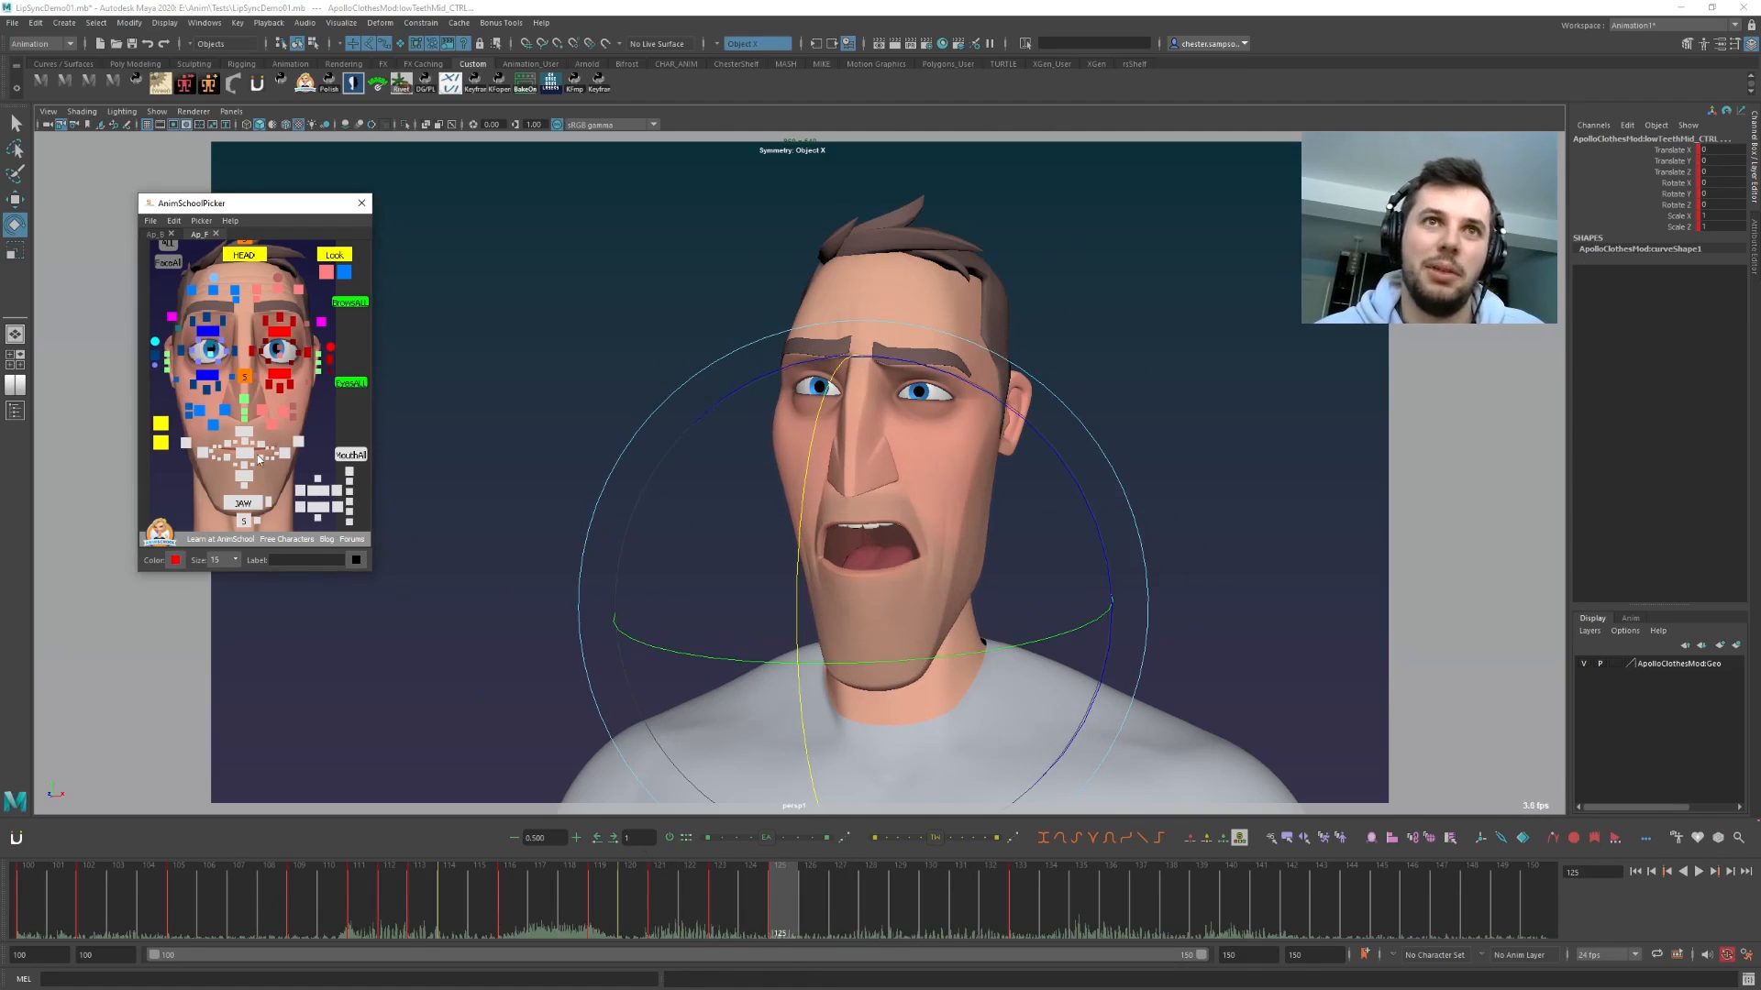
click(239, 503)
click(719, 912)
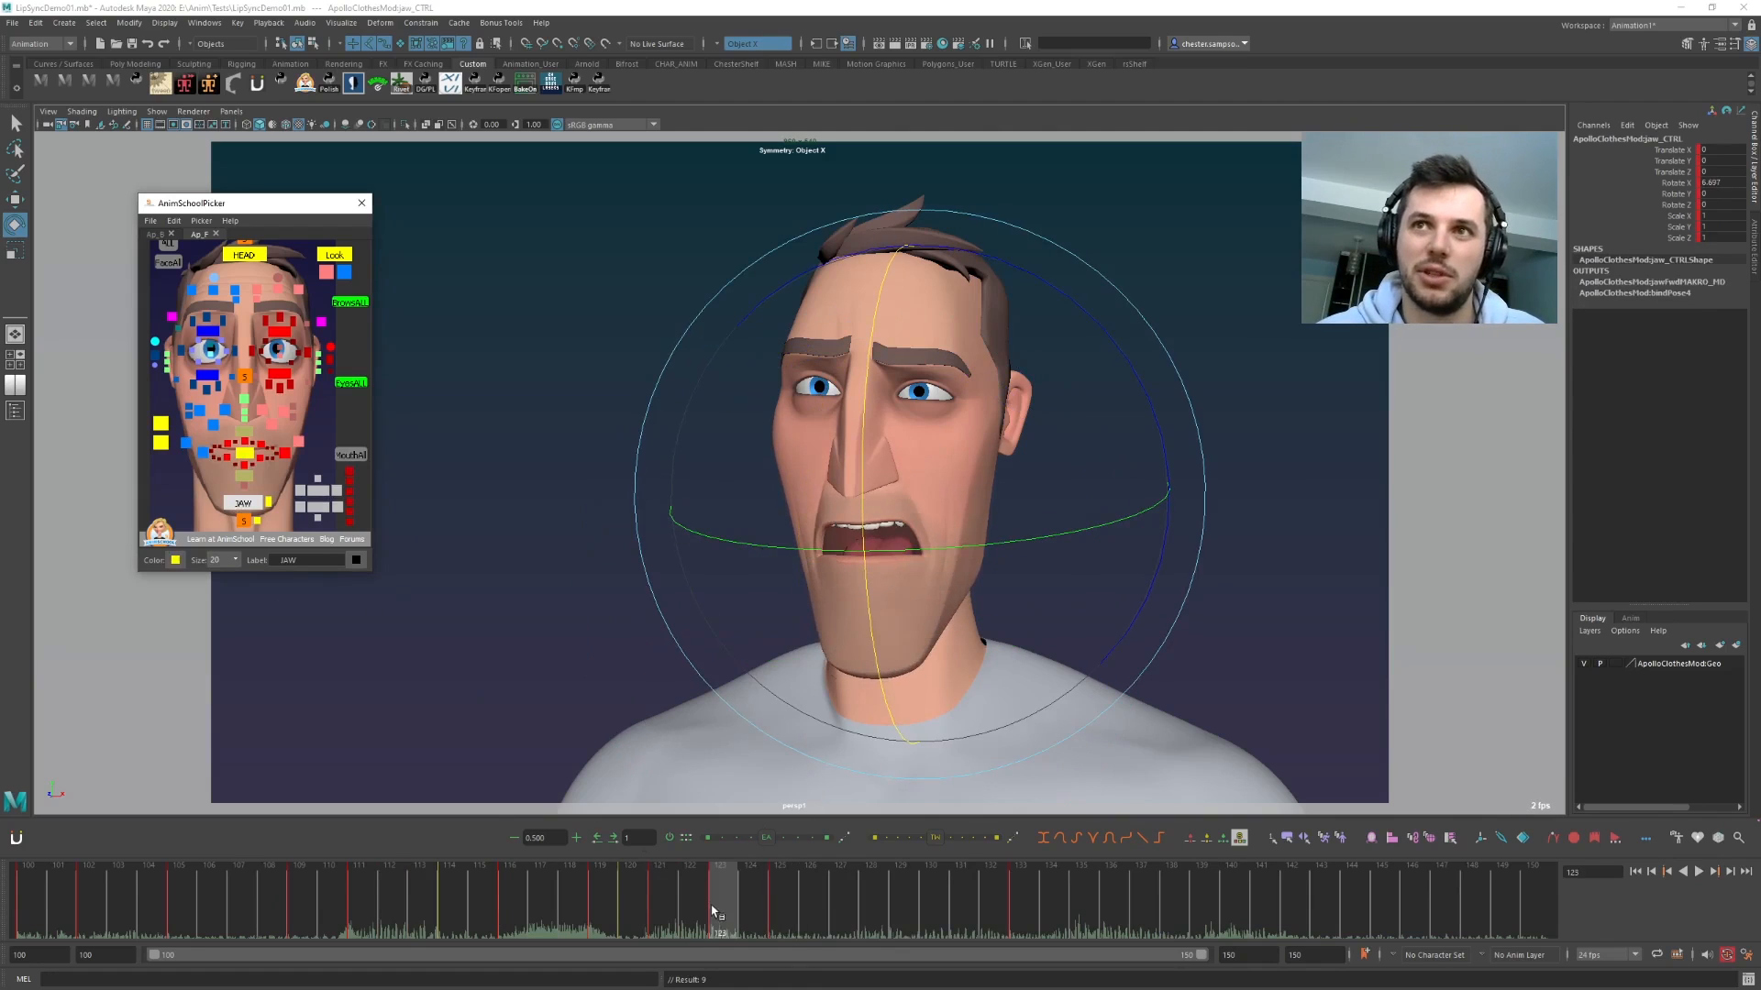
key(alt+v)
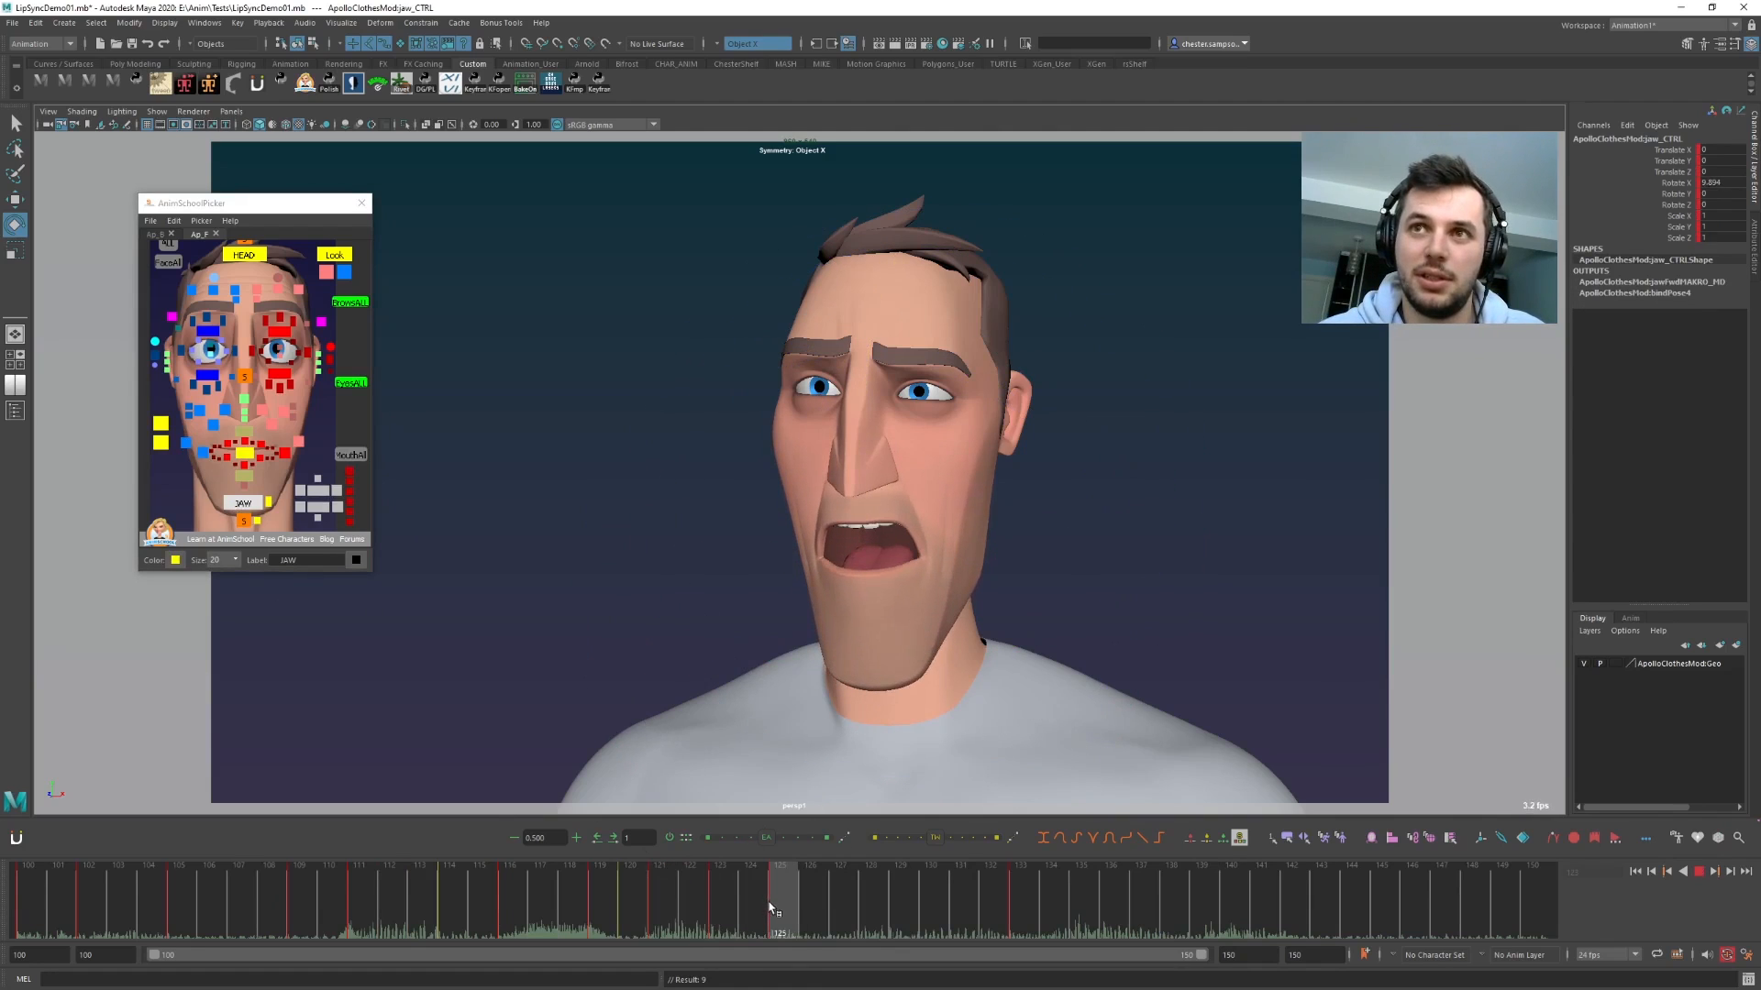
key(alt+v)
click(963, 838)
click(695, 915)
key(alt+v)
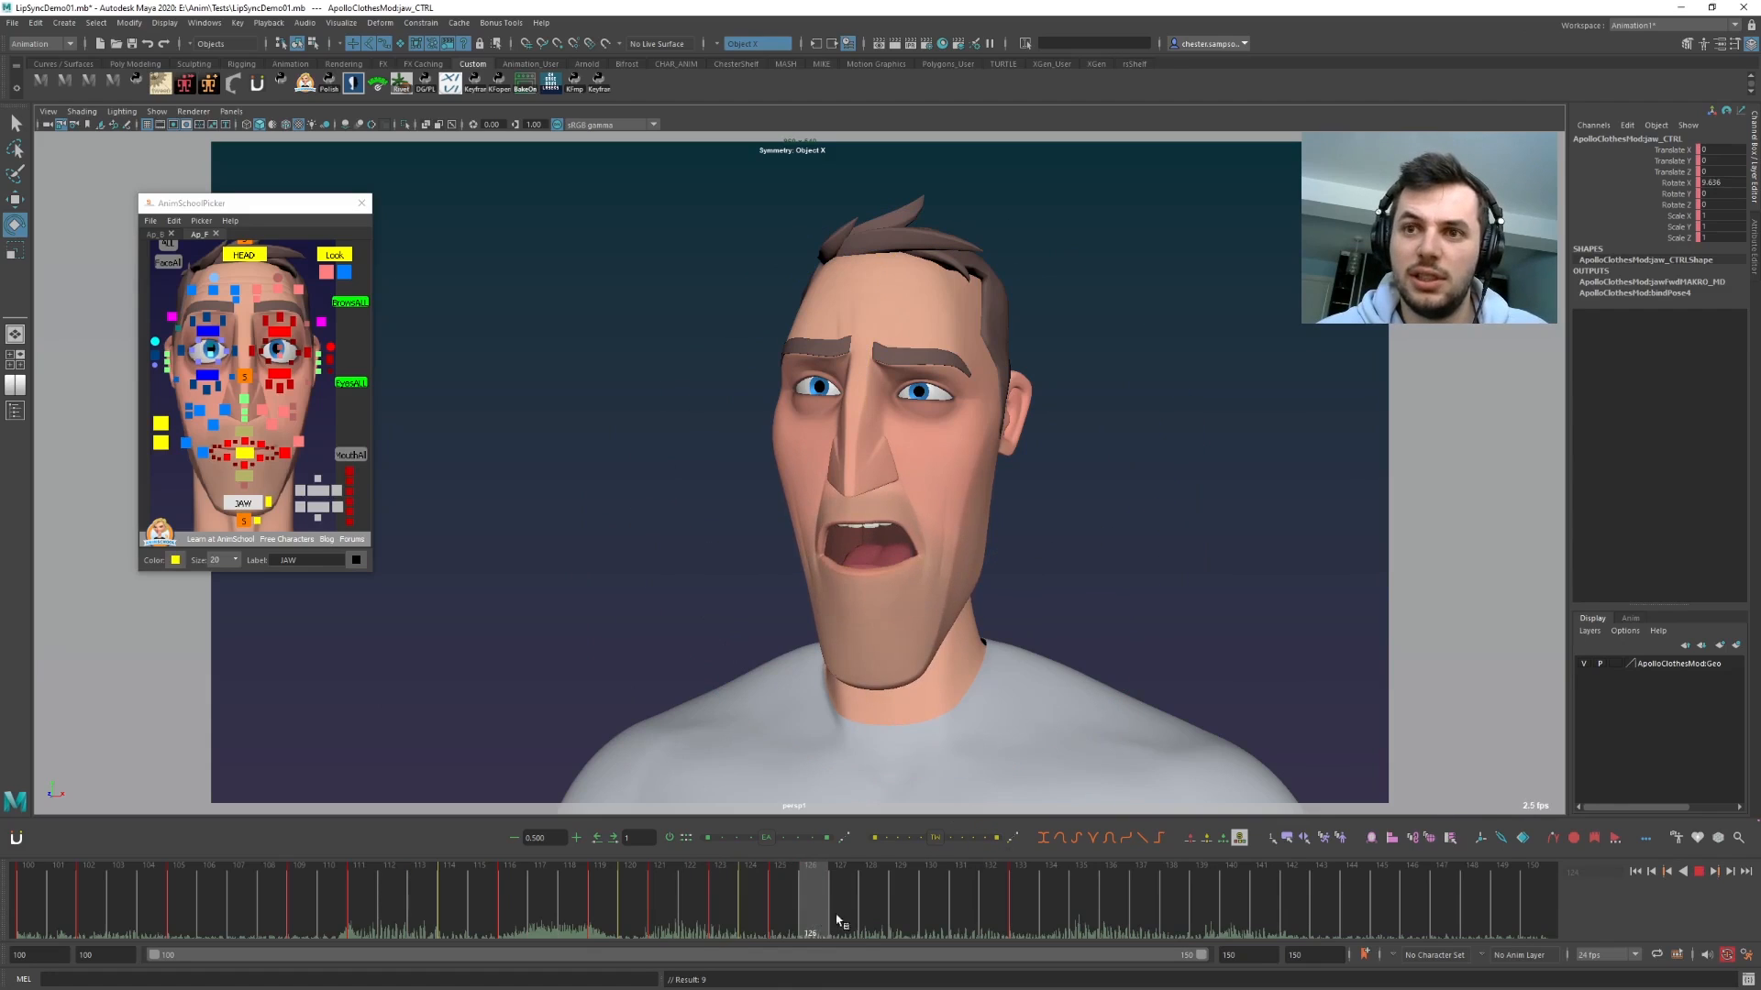
key(alt+v)
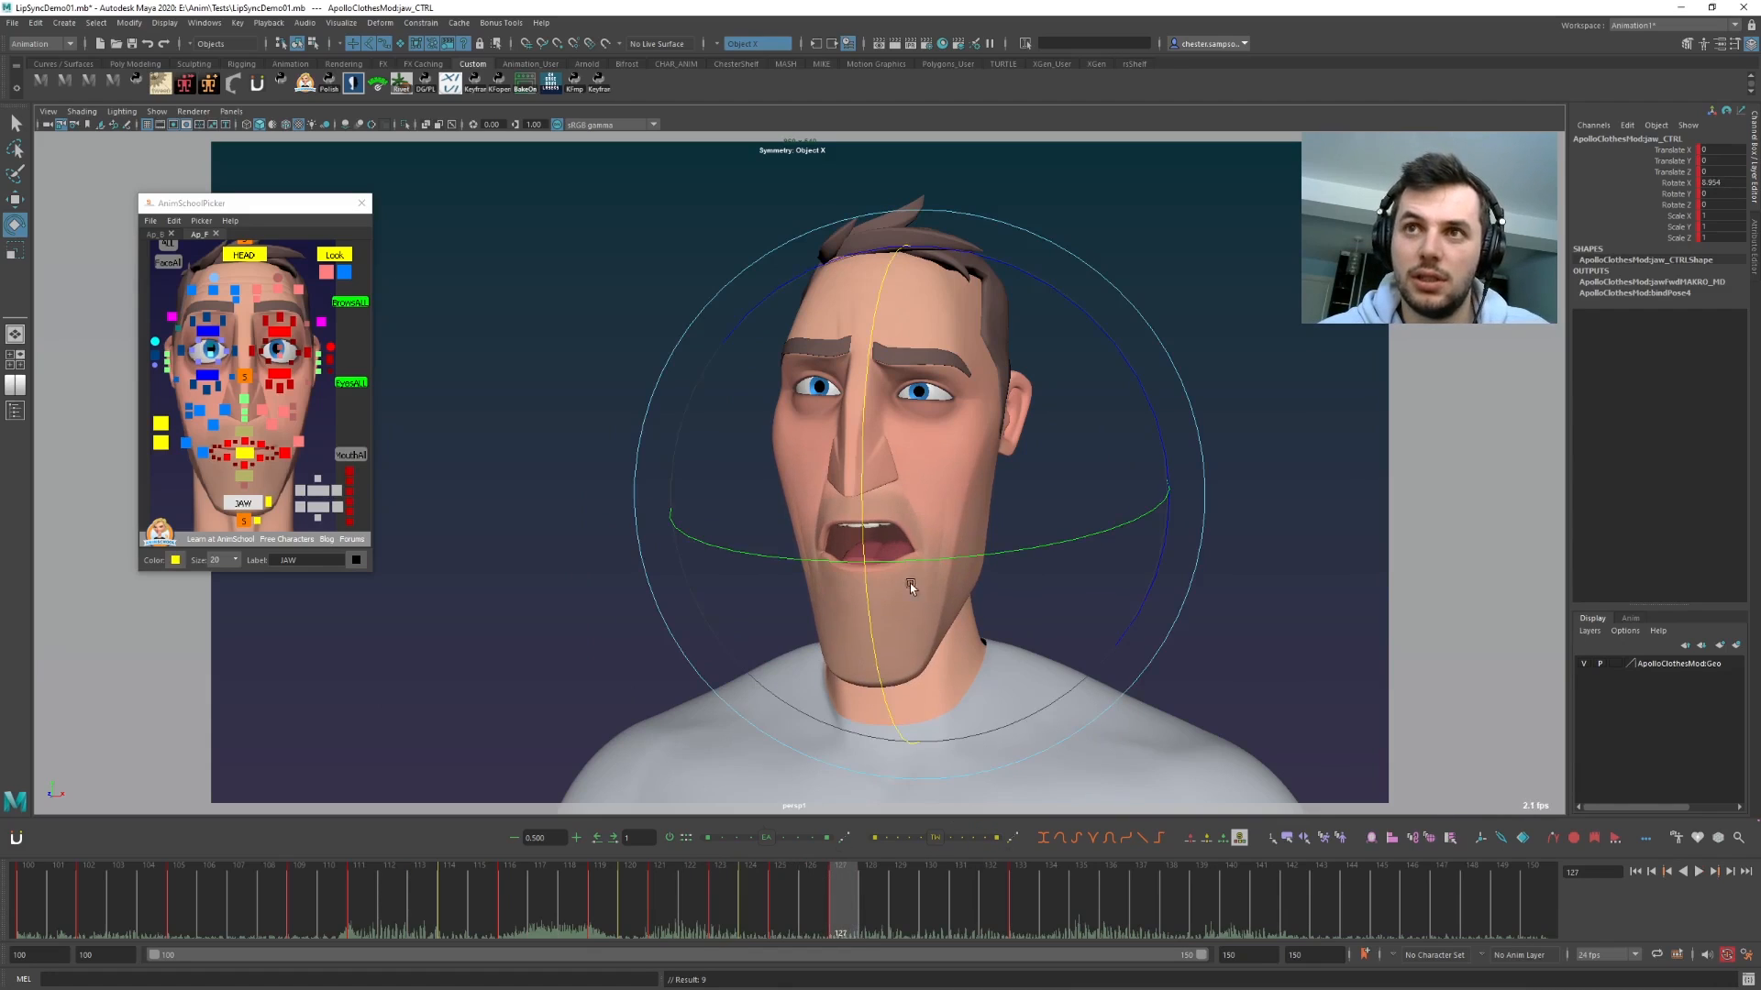
- Close the jaw at frame 127 to about 5.87 in Rotate X and scrub the surrounding frames
drag(869, 611, 868, 590)
click(776, 891)
key(alt+v)
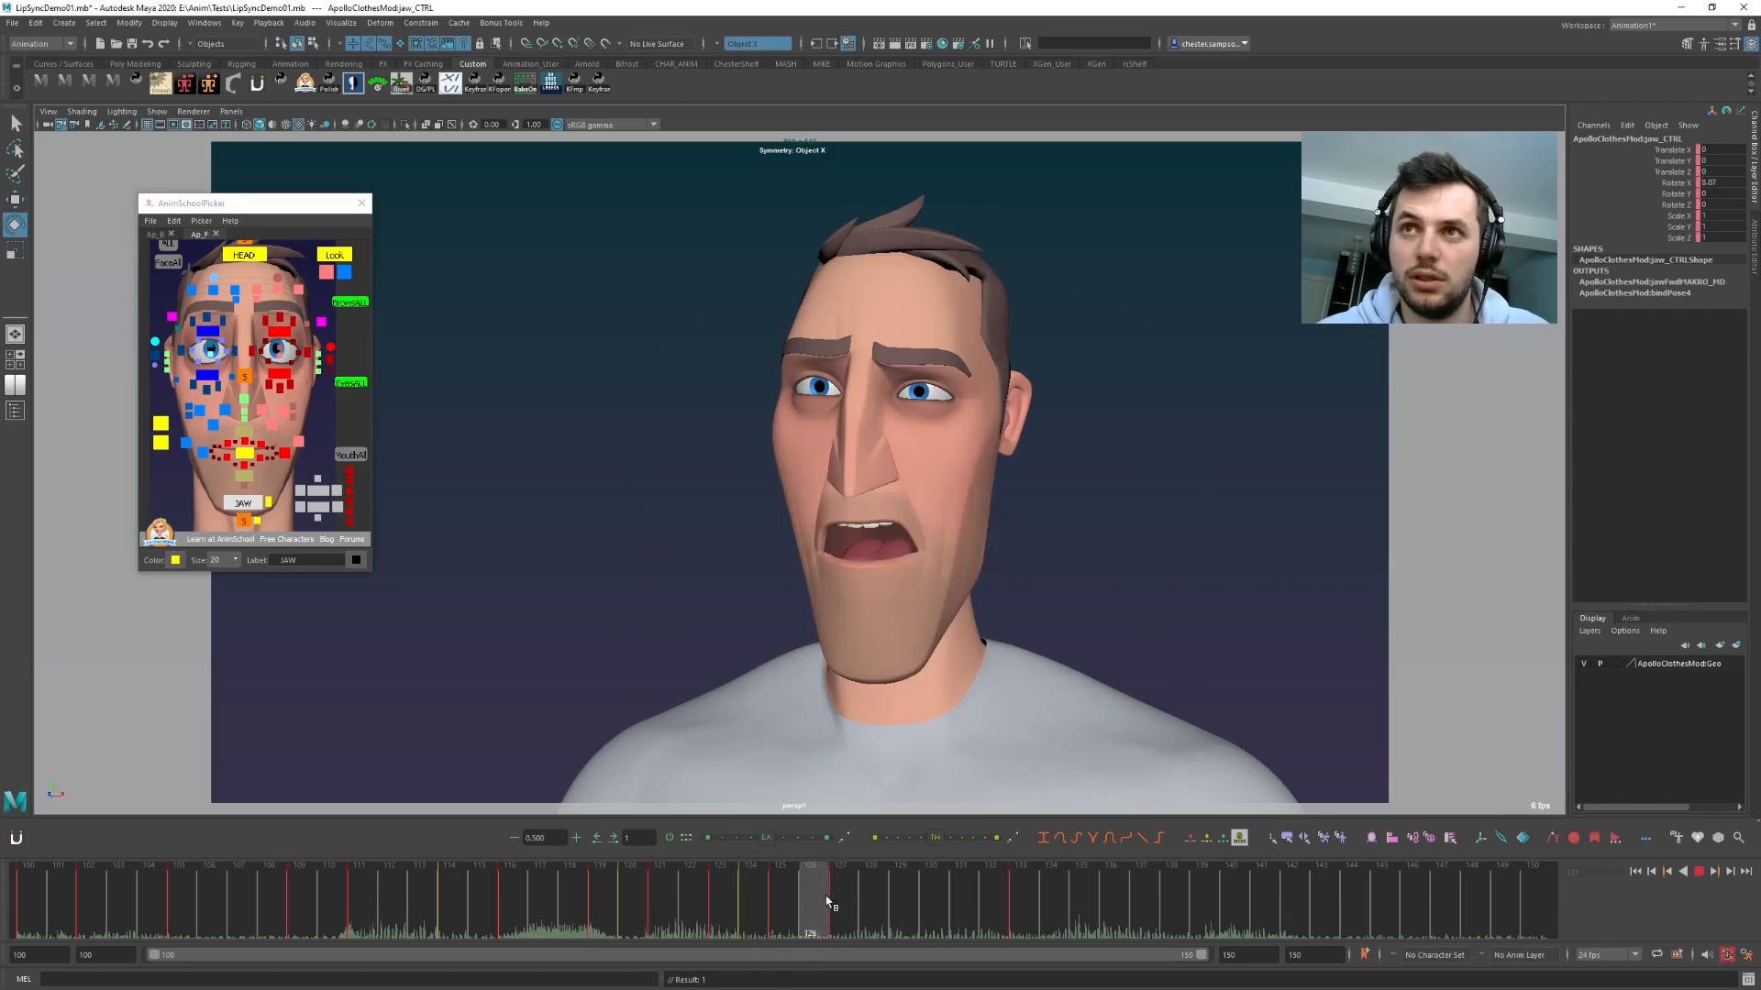
click(940, 911)
click(776, 912)
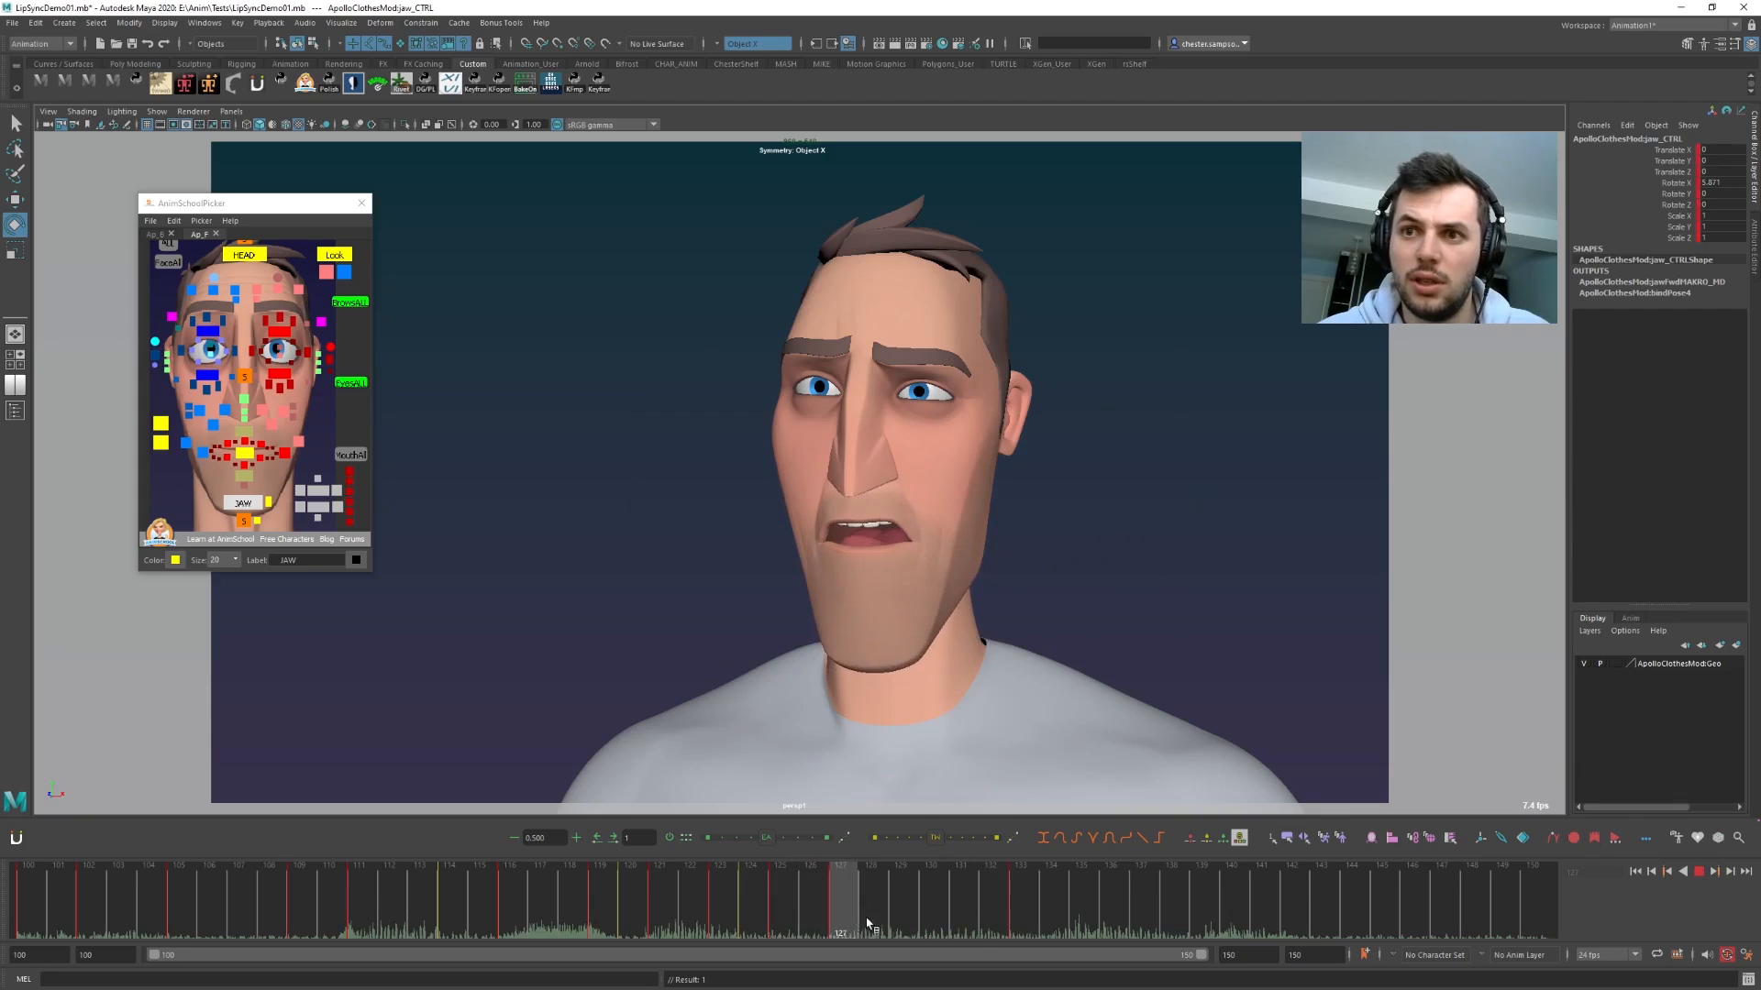
- Open the jaw at frame 128 to about 11.88 in Rotate X and tween it back to about 10.19
click(871, 866)
drag(869, 615, 876, 646)
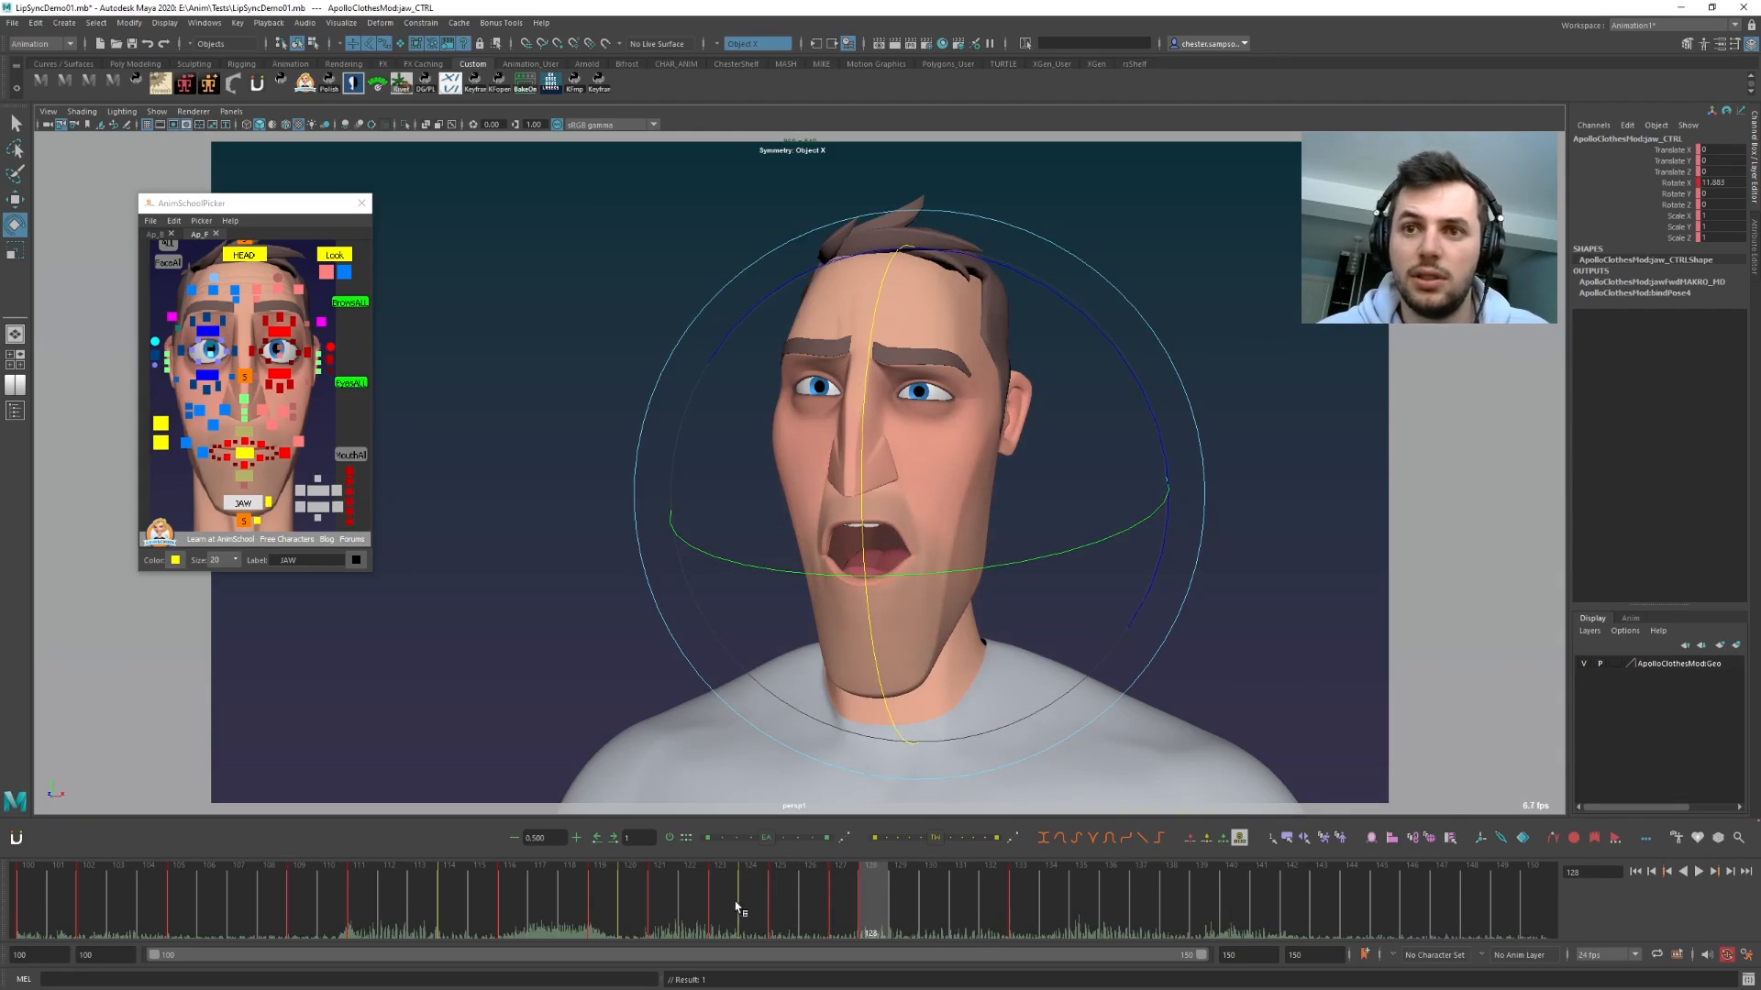
key(alt+v)
click(652, 899)
mouse_move(977, 903)
mouse_down()
mouse_move(707, 917)
mouse_move(871, 904)
mouse_up()
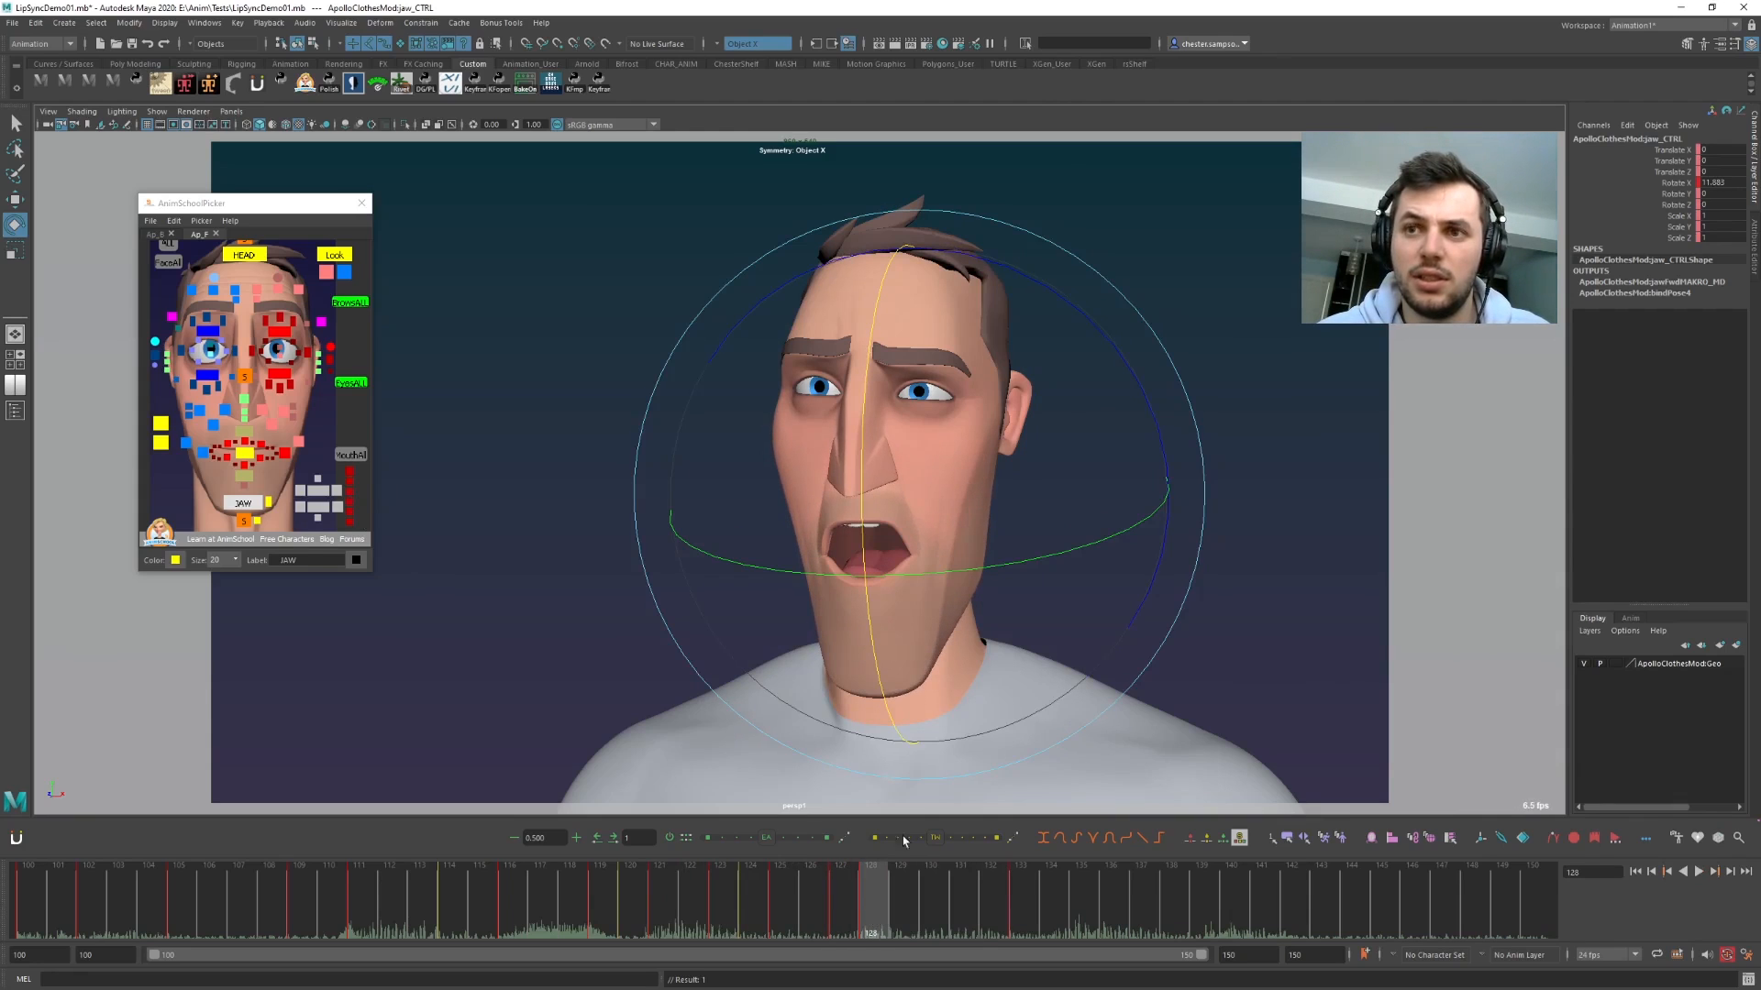
key(alt+v)
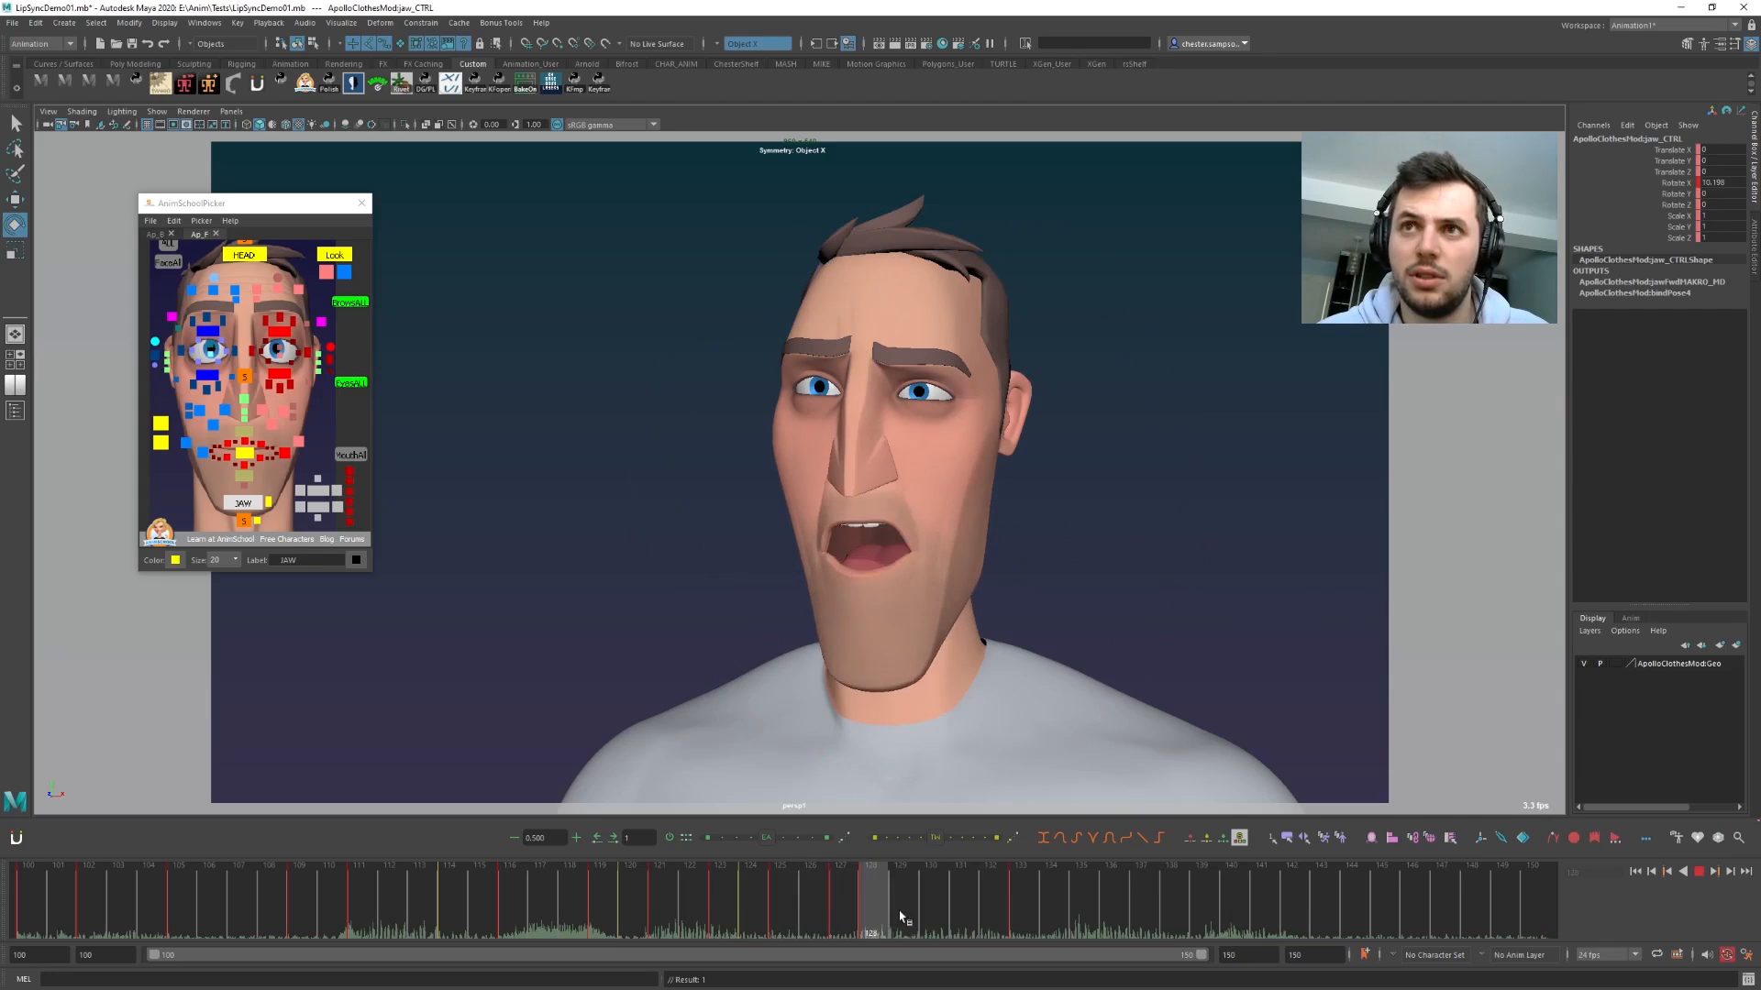
key(alt+v)
- Key all mouth controls at frame 131 and play back the lip sync
drag(903, 897, 956, 903)
click(347, 455)
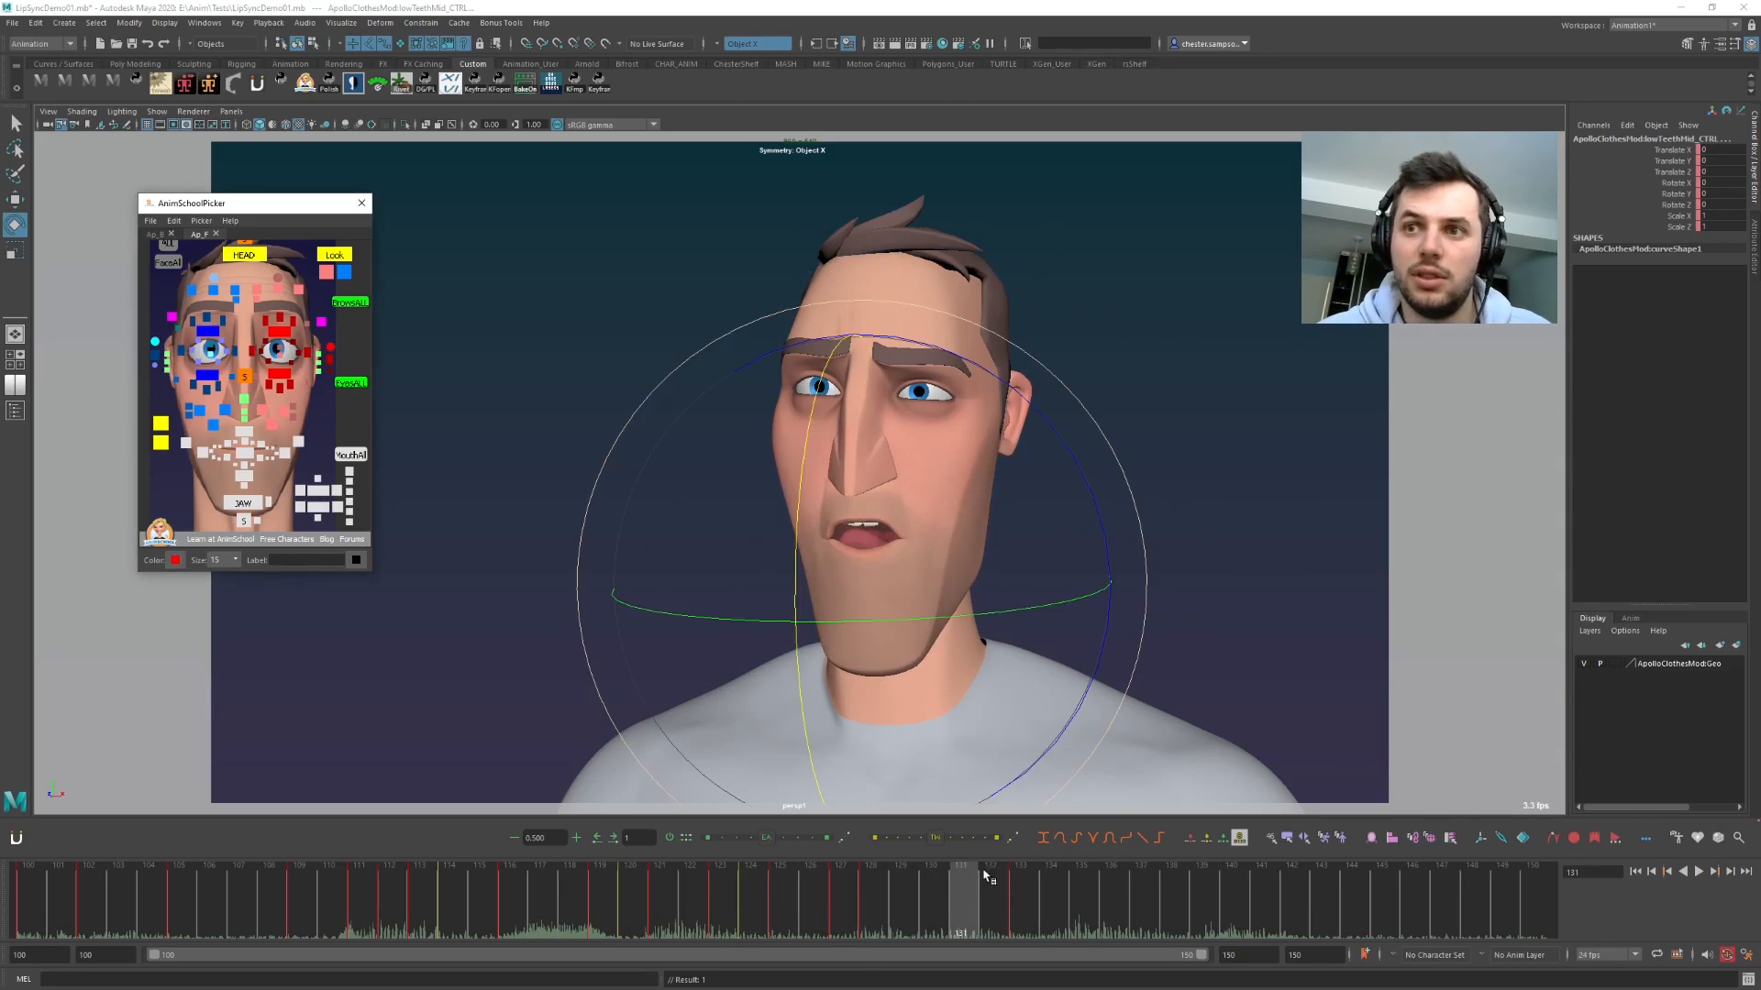
key(s)
click(839, 903)
key(alt+v)
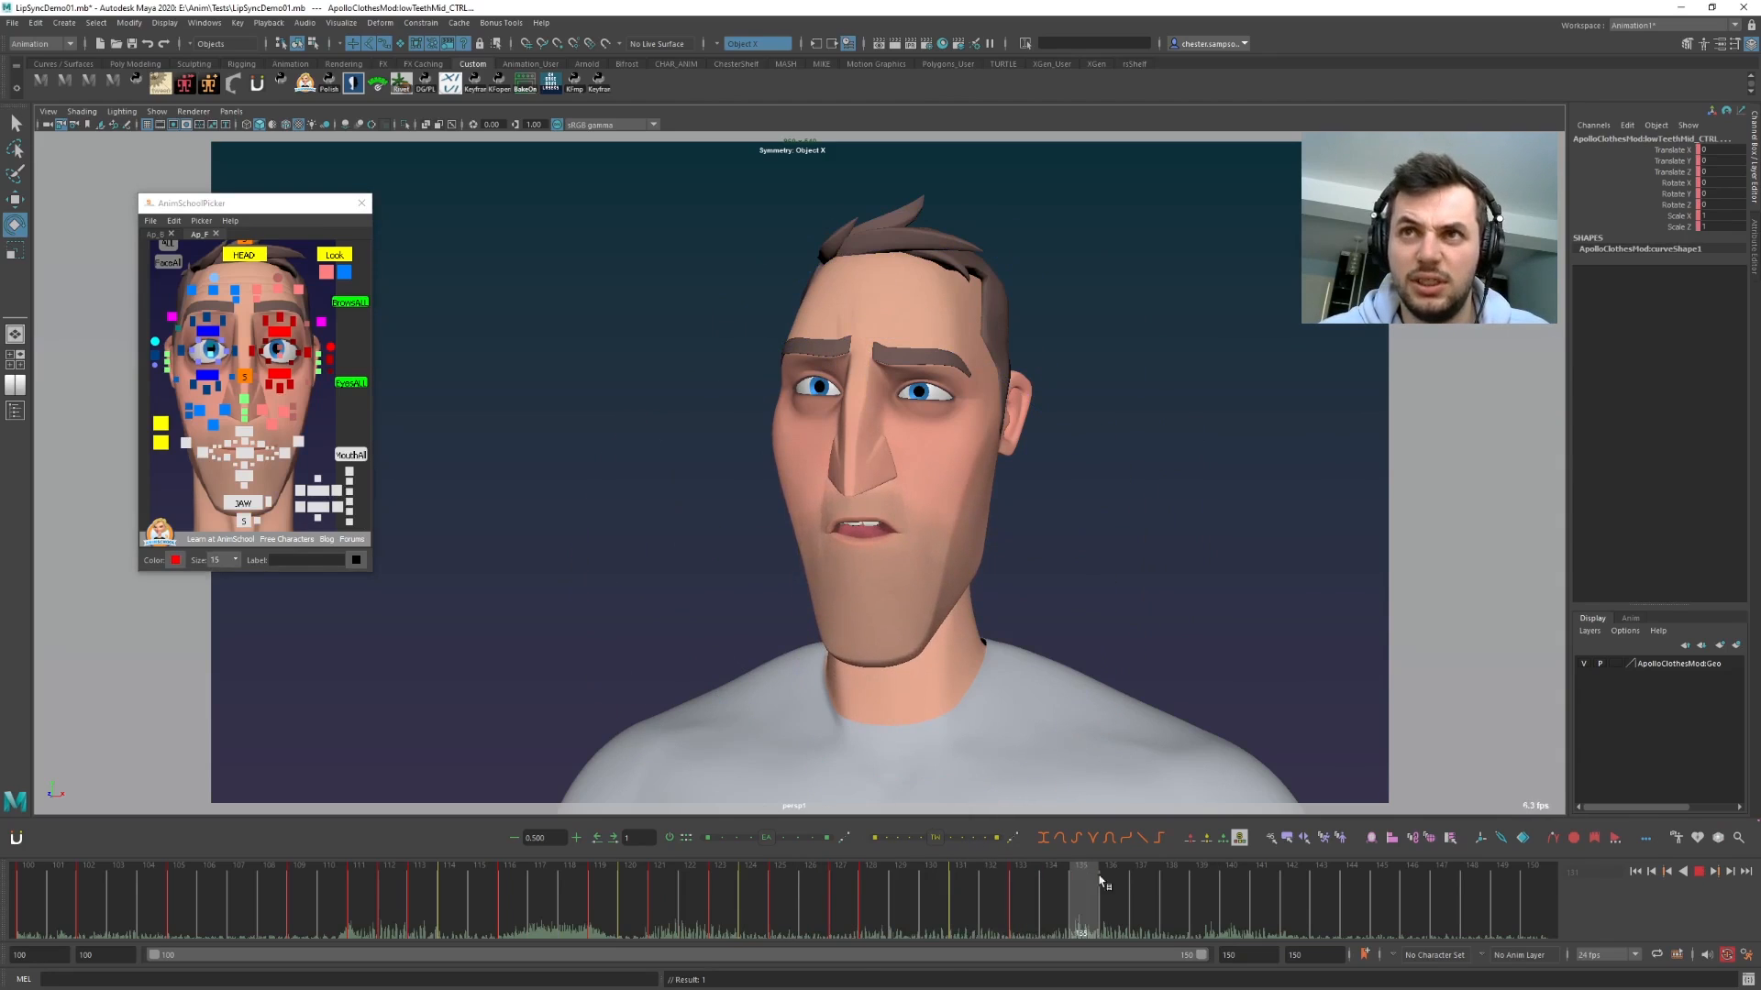
drag(1098, 877, 1112, 883)
drag(655, 898, 996, 894)
key(alt+v)
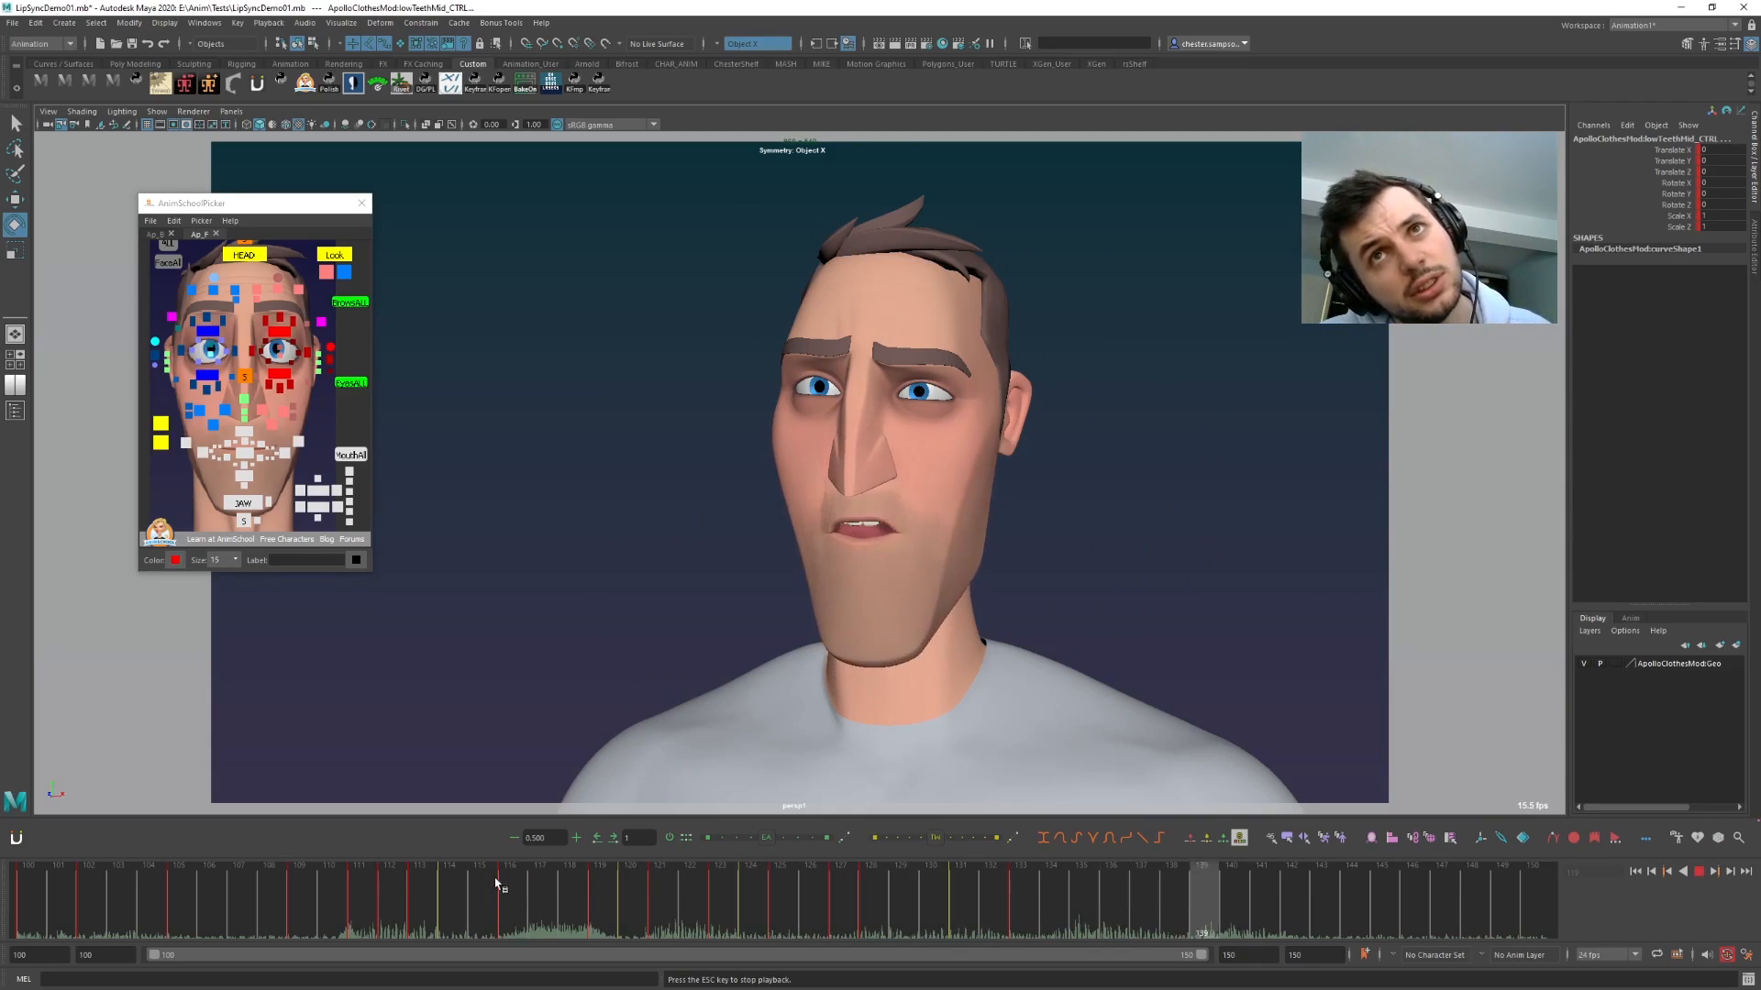
key(Escape)
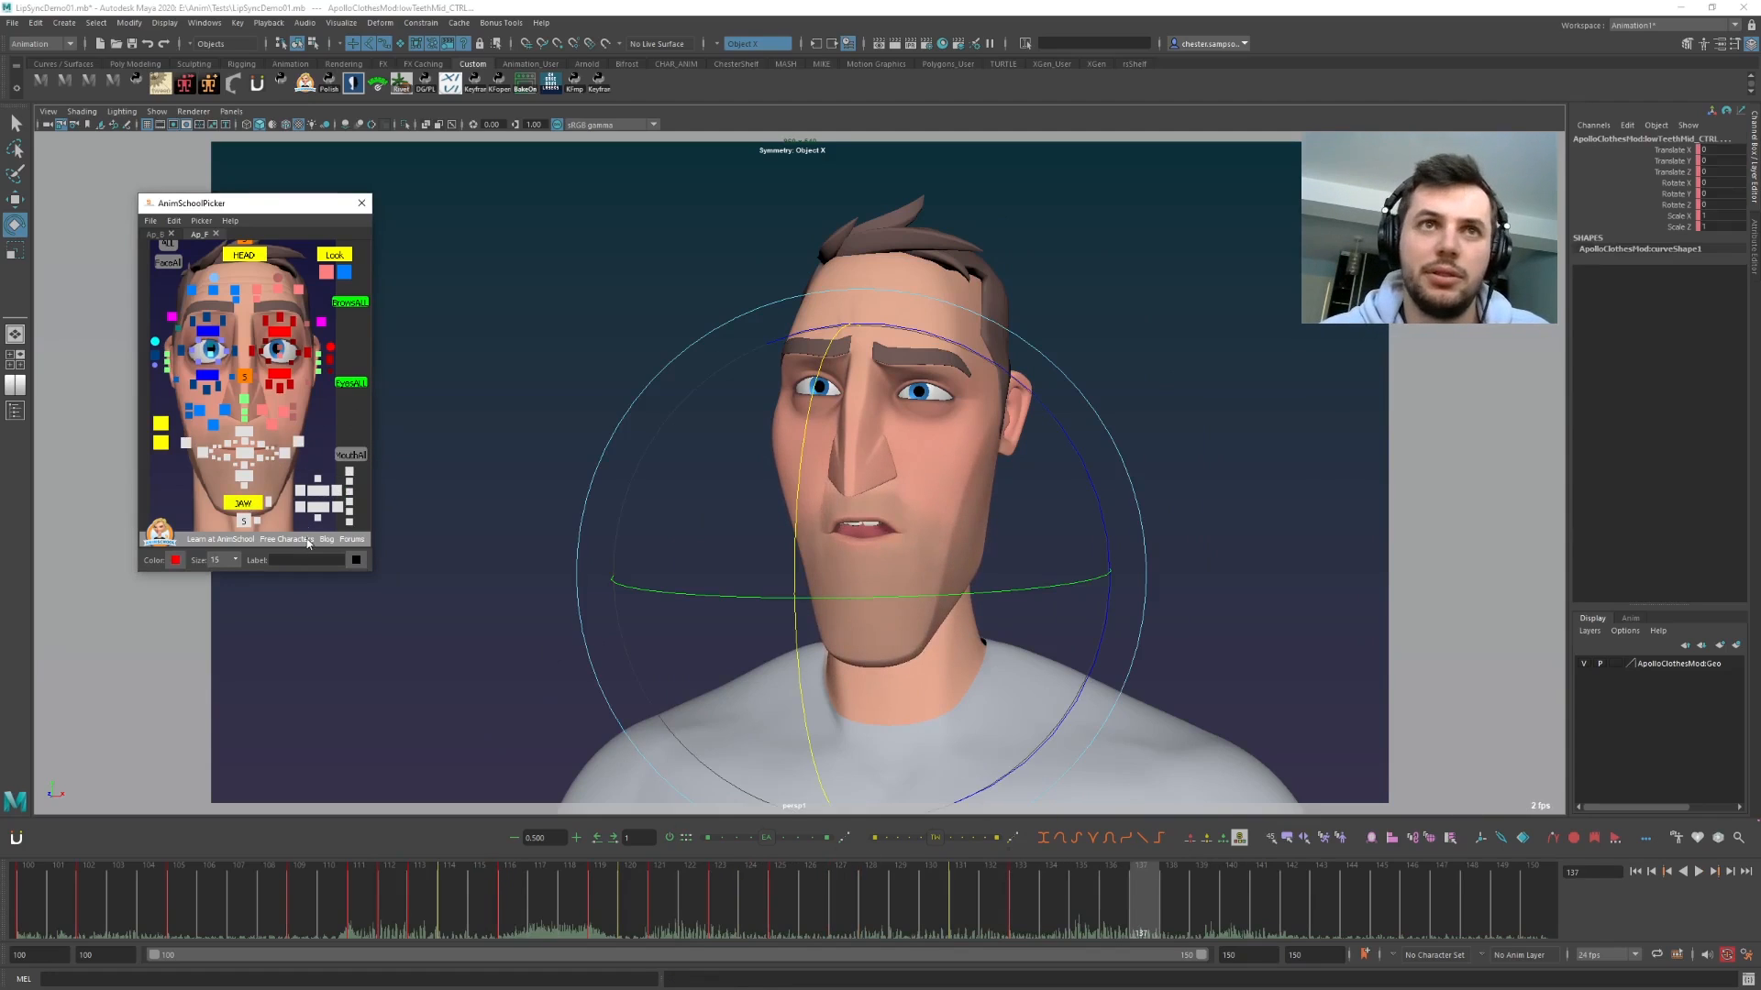
- Deselect the jaw and add a picker button for the remaining mouth controls
key(comma)
key(comma)
click(364, 494)
click(355, 455)
- Tween the mouth controls without the jaw at frame 128 toward the previous key and scrub through to frame 131
key(comma)
key(period)
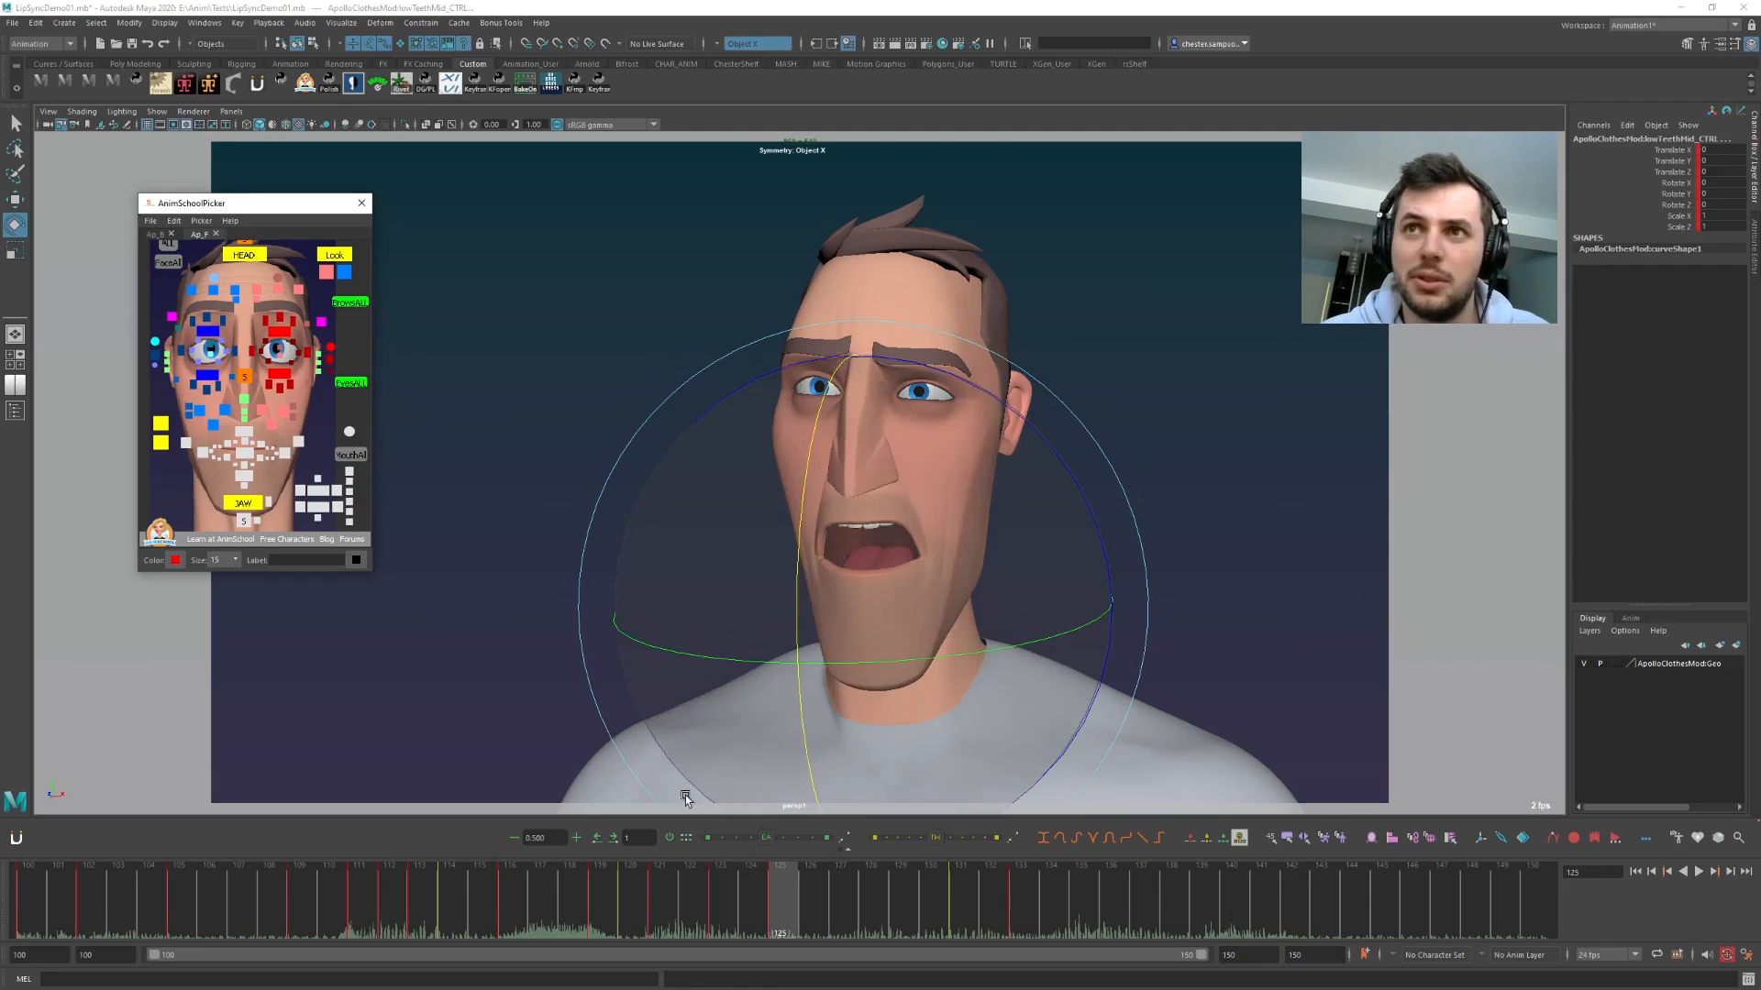
key(comma)
drag(716, 891, 661, 903)
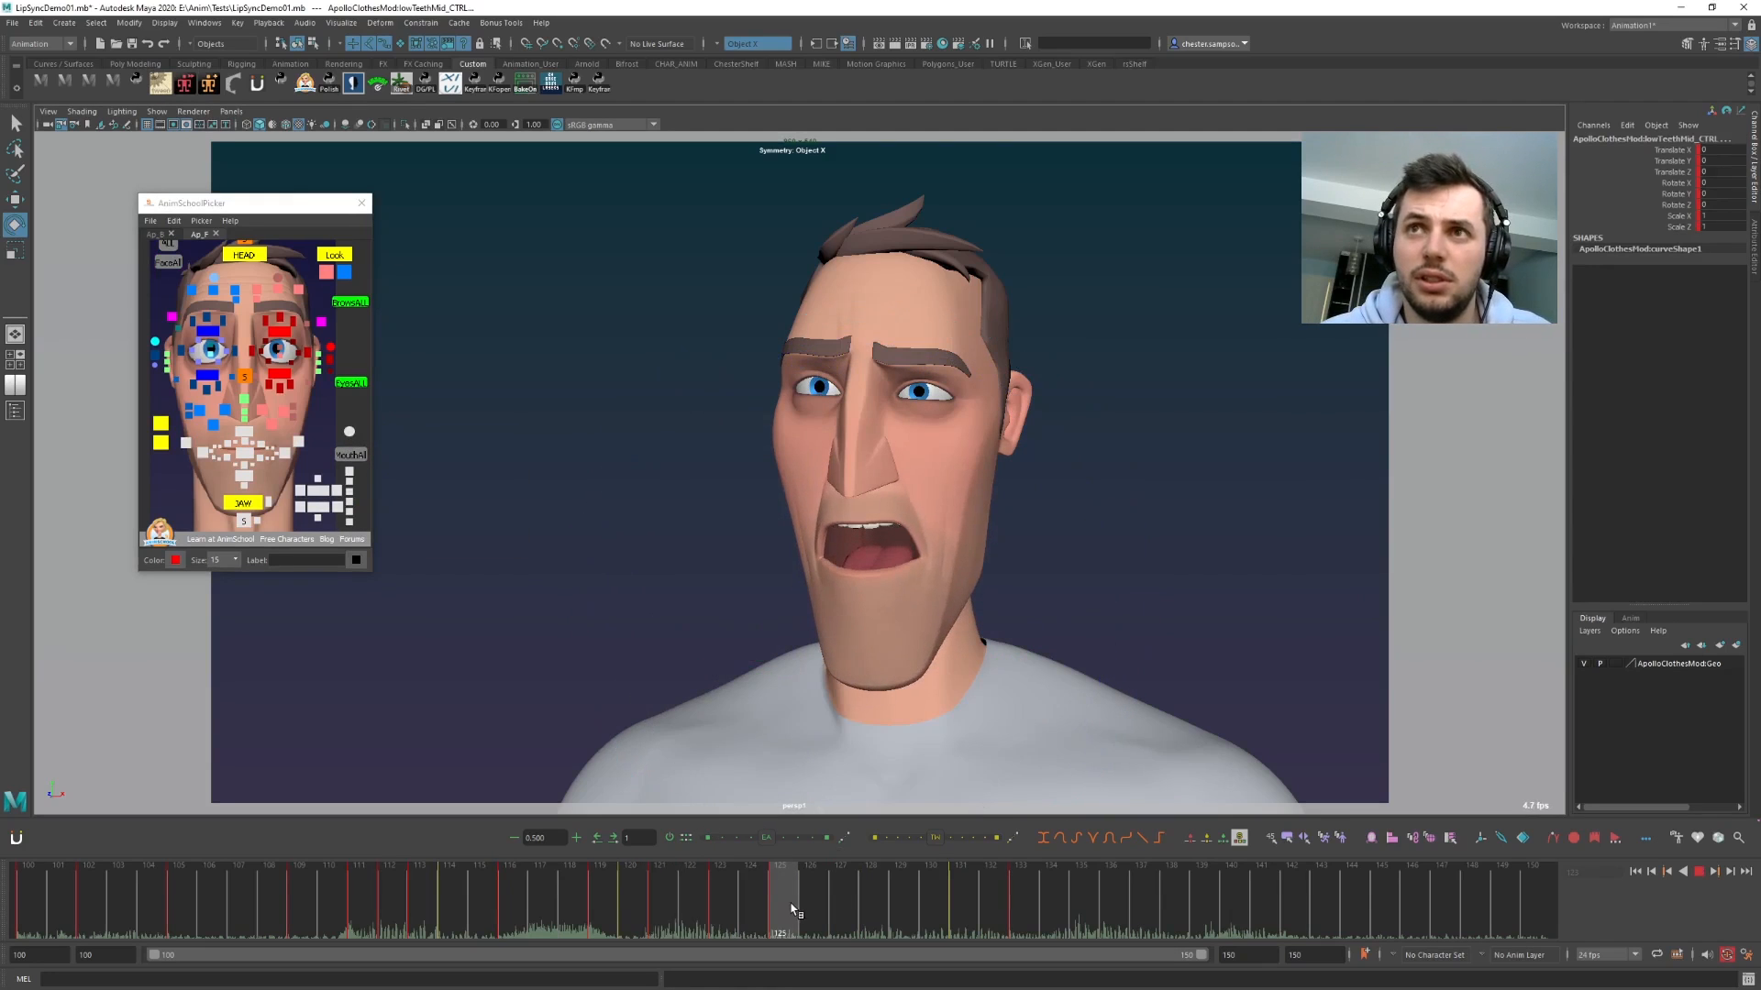
drag(794, 905, 869, 911)
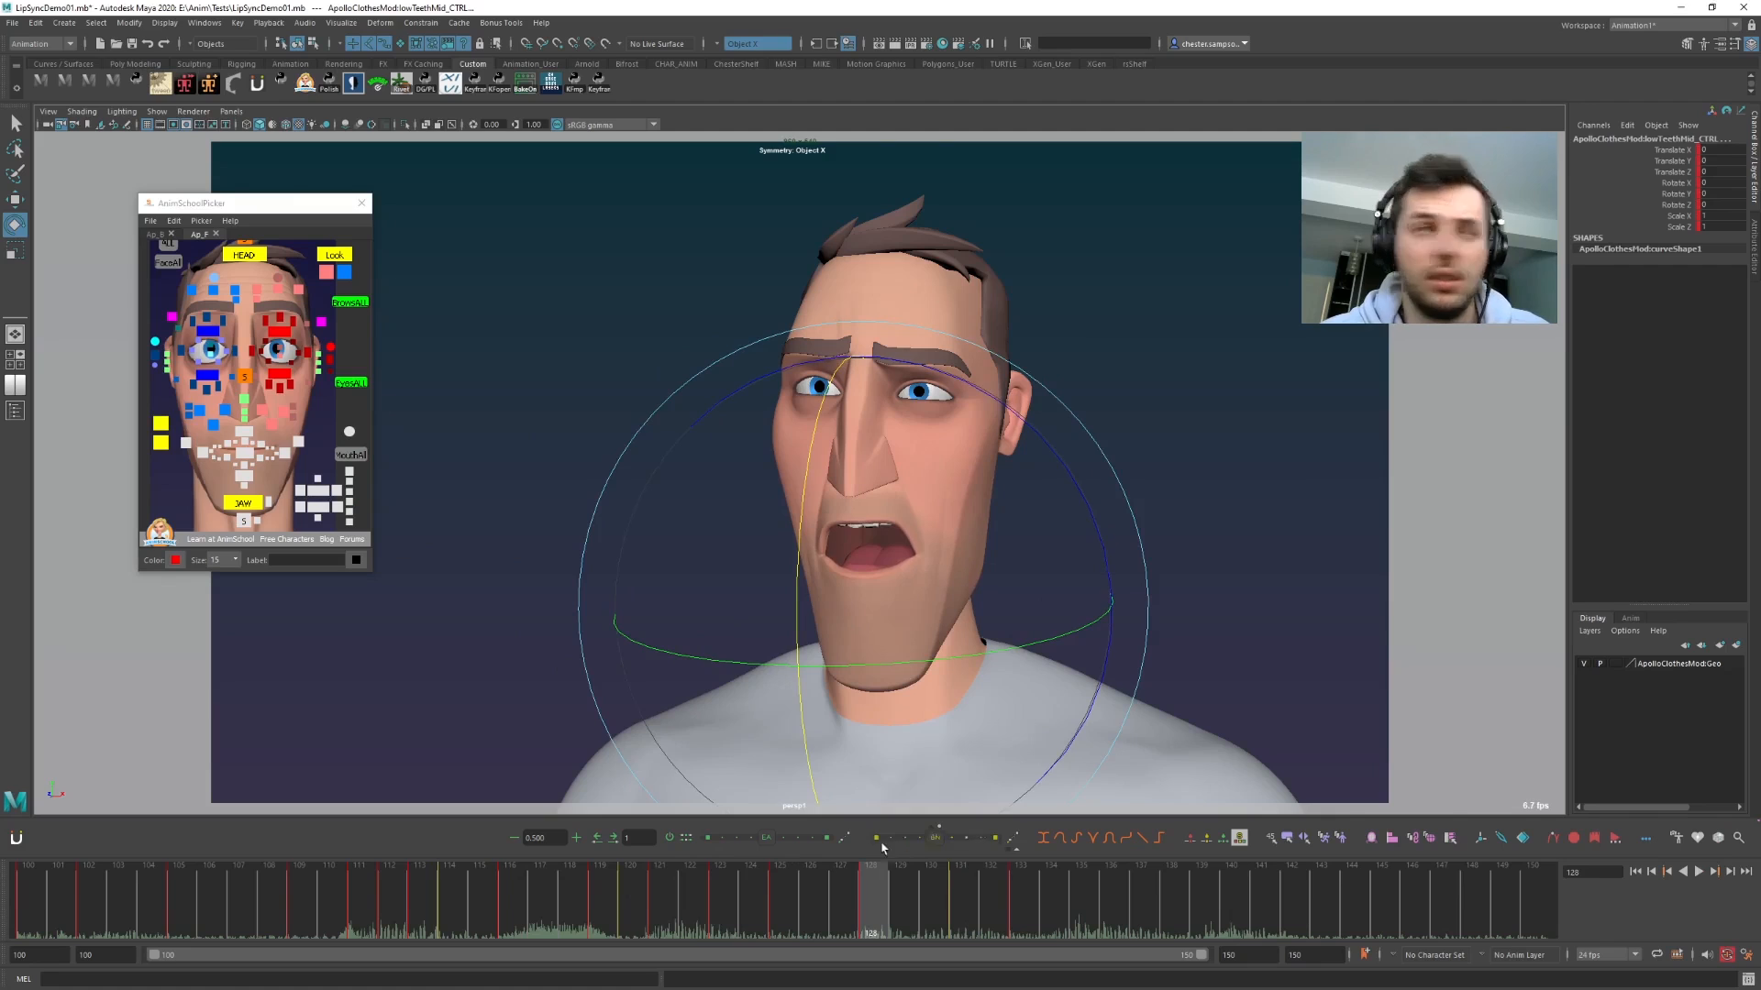
key(period)
key(s)
key(comma)
key(period)
drag(694, 924, 745, 919)
key(alt+v)
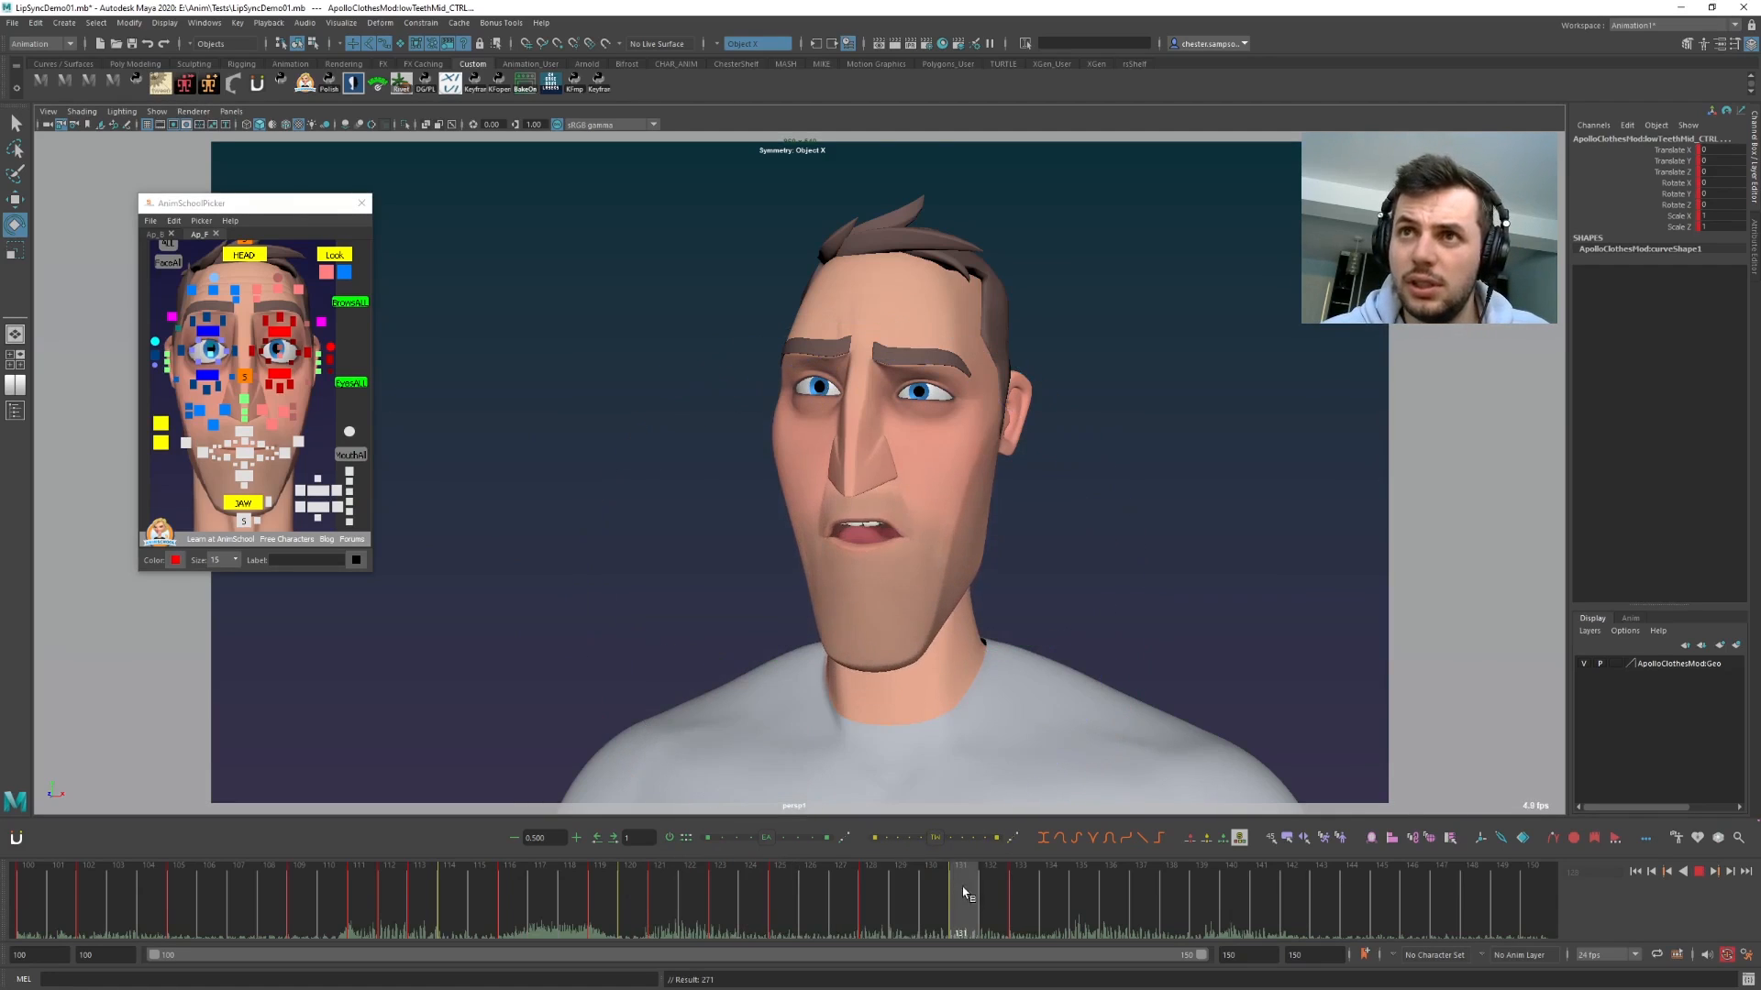
- Select the tongue controls and tween them toward the previous key at frames 123, 125 and 128
drag(908, 908, 874, 869)
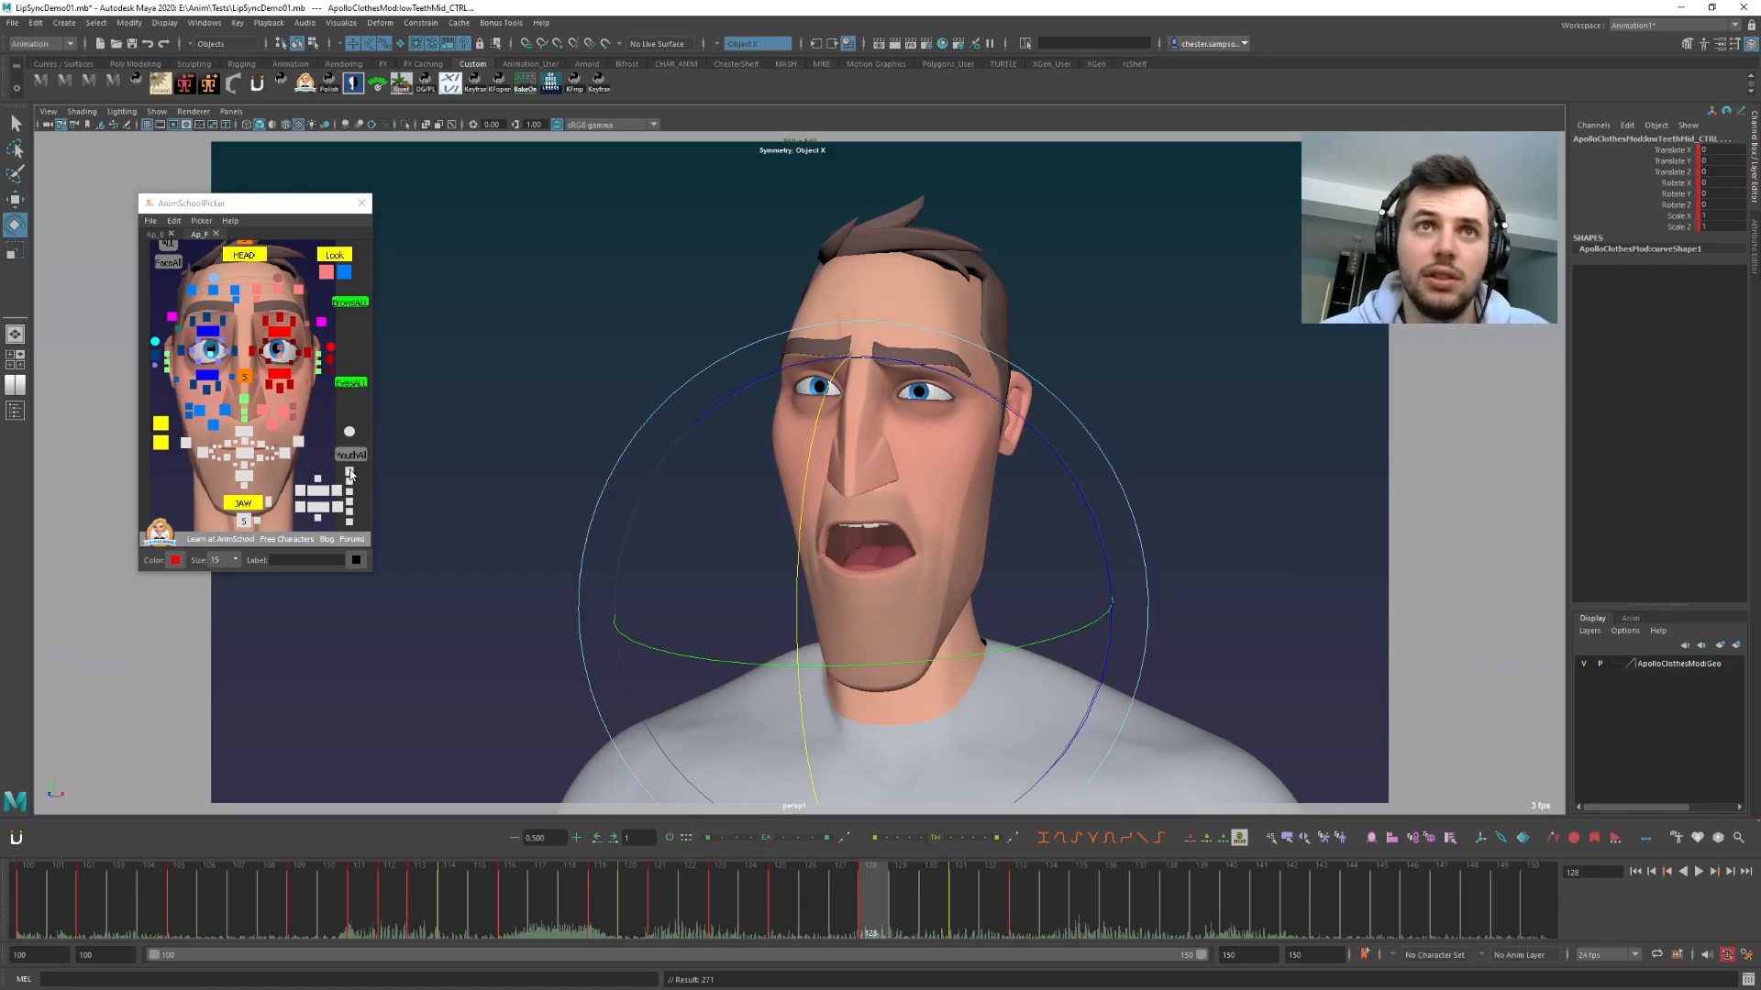
click(349, 527)
click(873, 841)
key(alt+comma)
key(alt+comma)
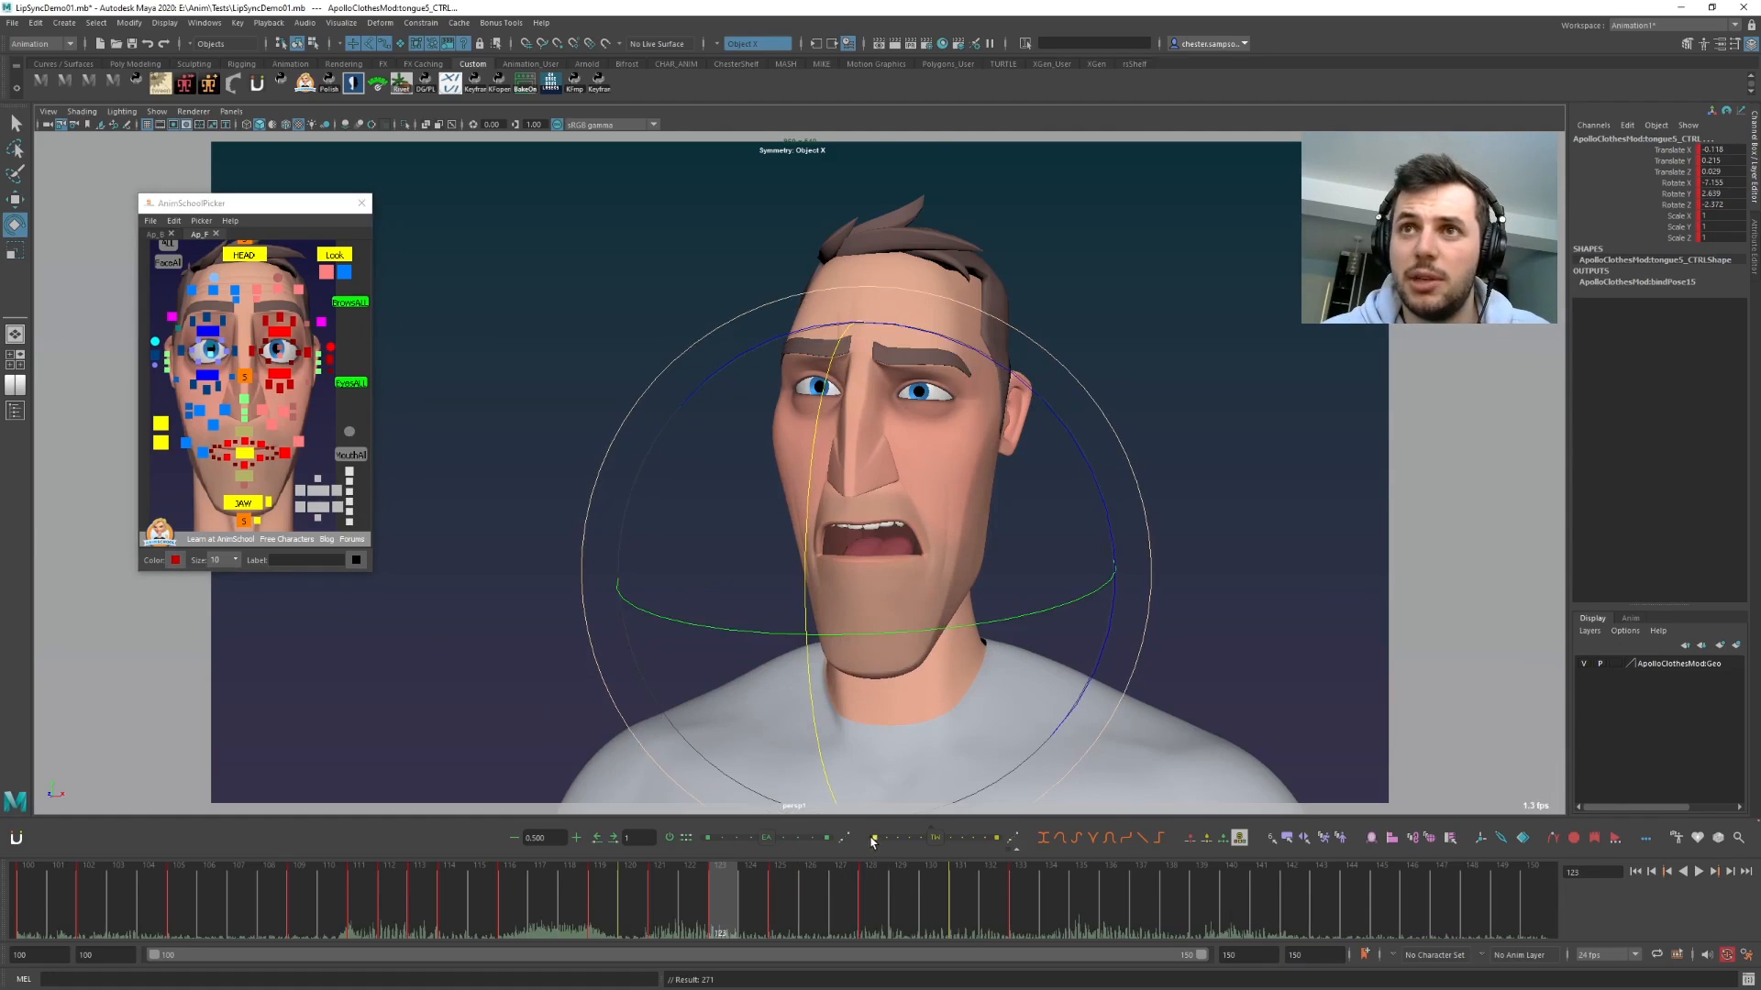
click(869, 841)
key(period)
click(873, 841)
key(period)
click(873, 842)
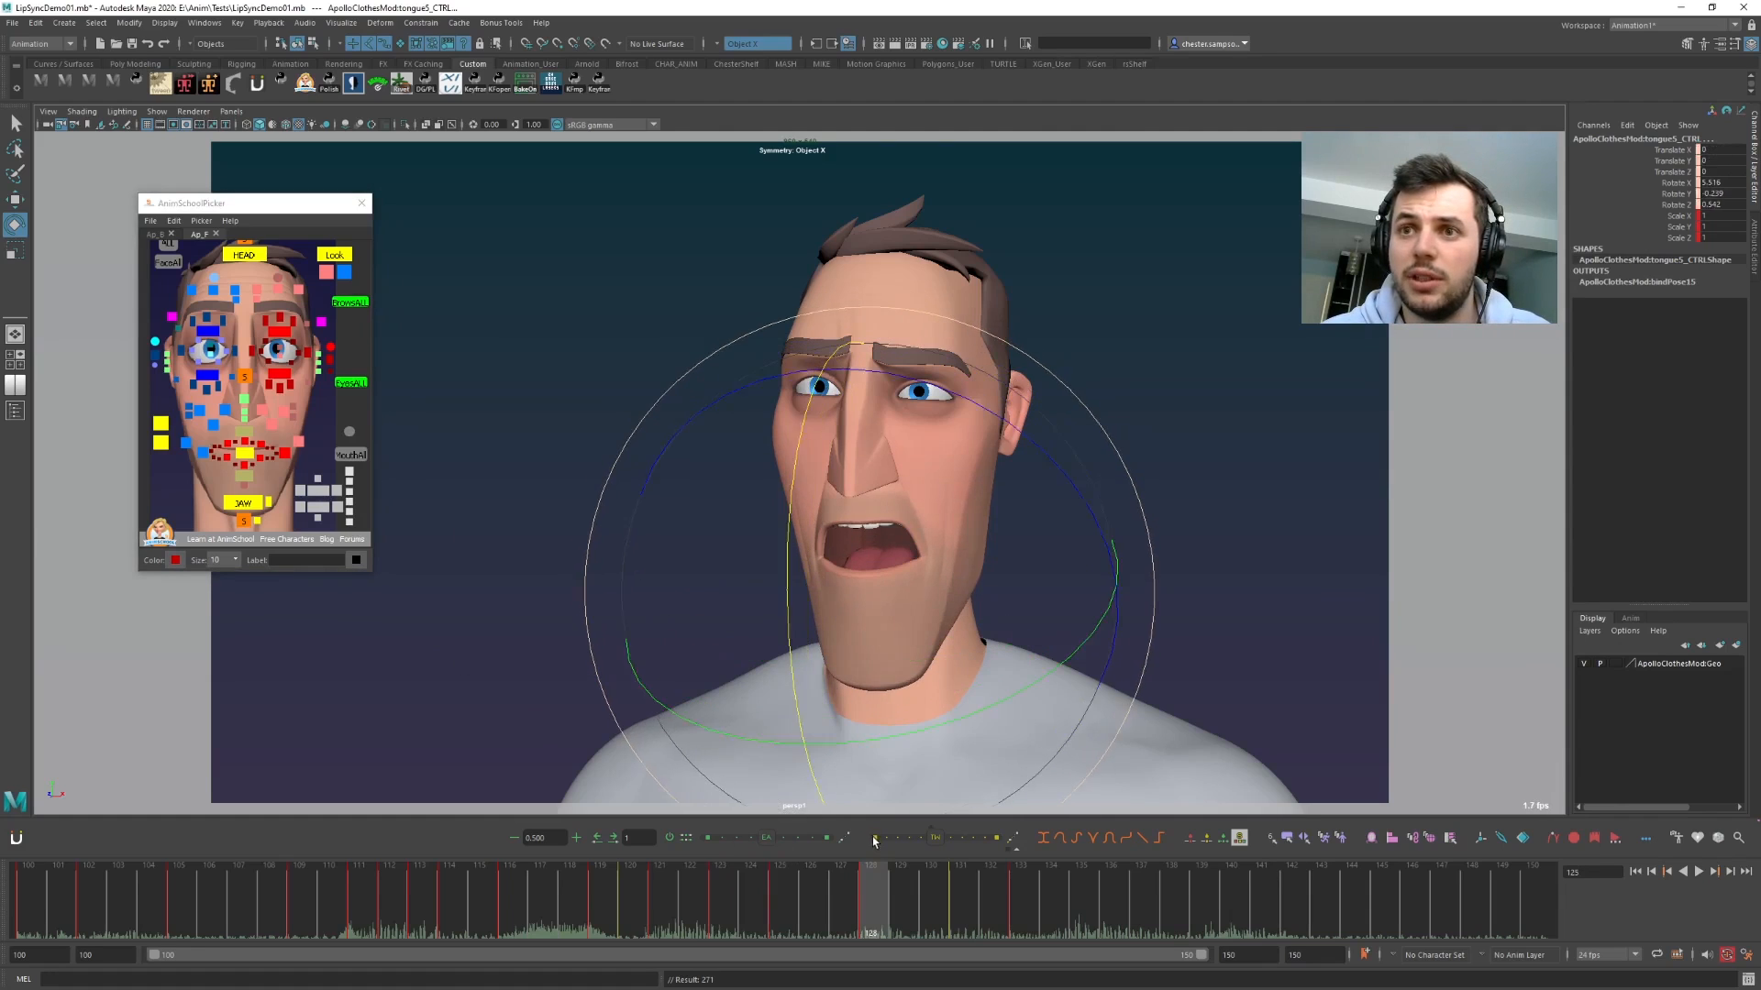
- Play back and scrub the lip sync up to frame 128 to check the tongue and mouth motion
key(alt+v)
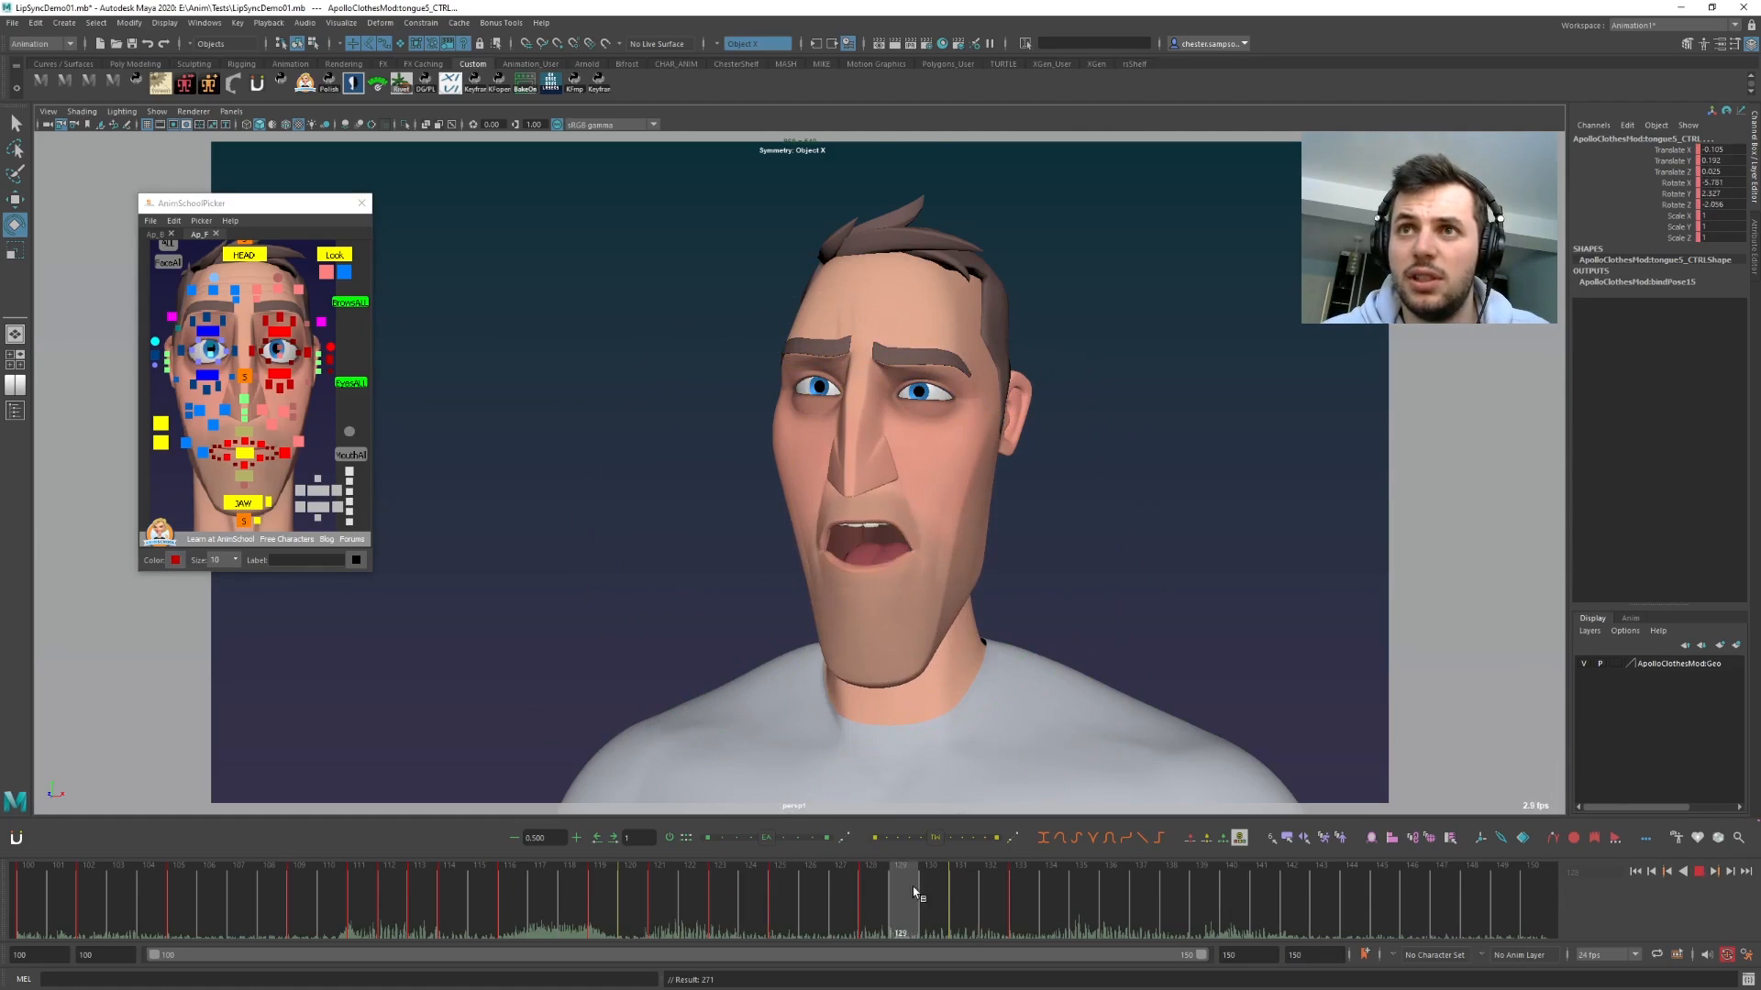
key(alt+v)
click(712, 893)
key(alt+v)
click(598, 906)
click(575, 896)
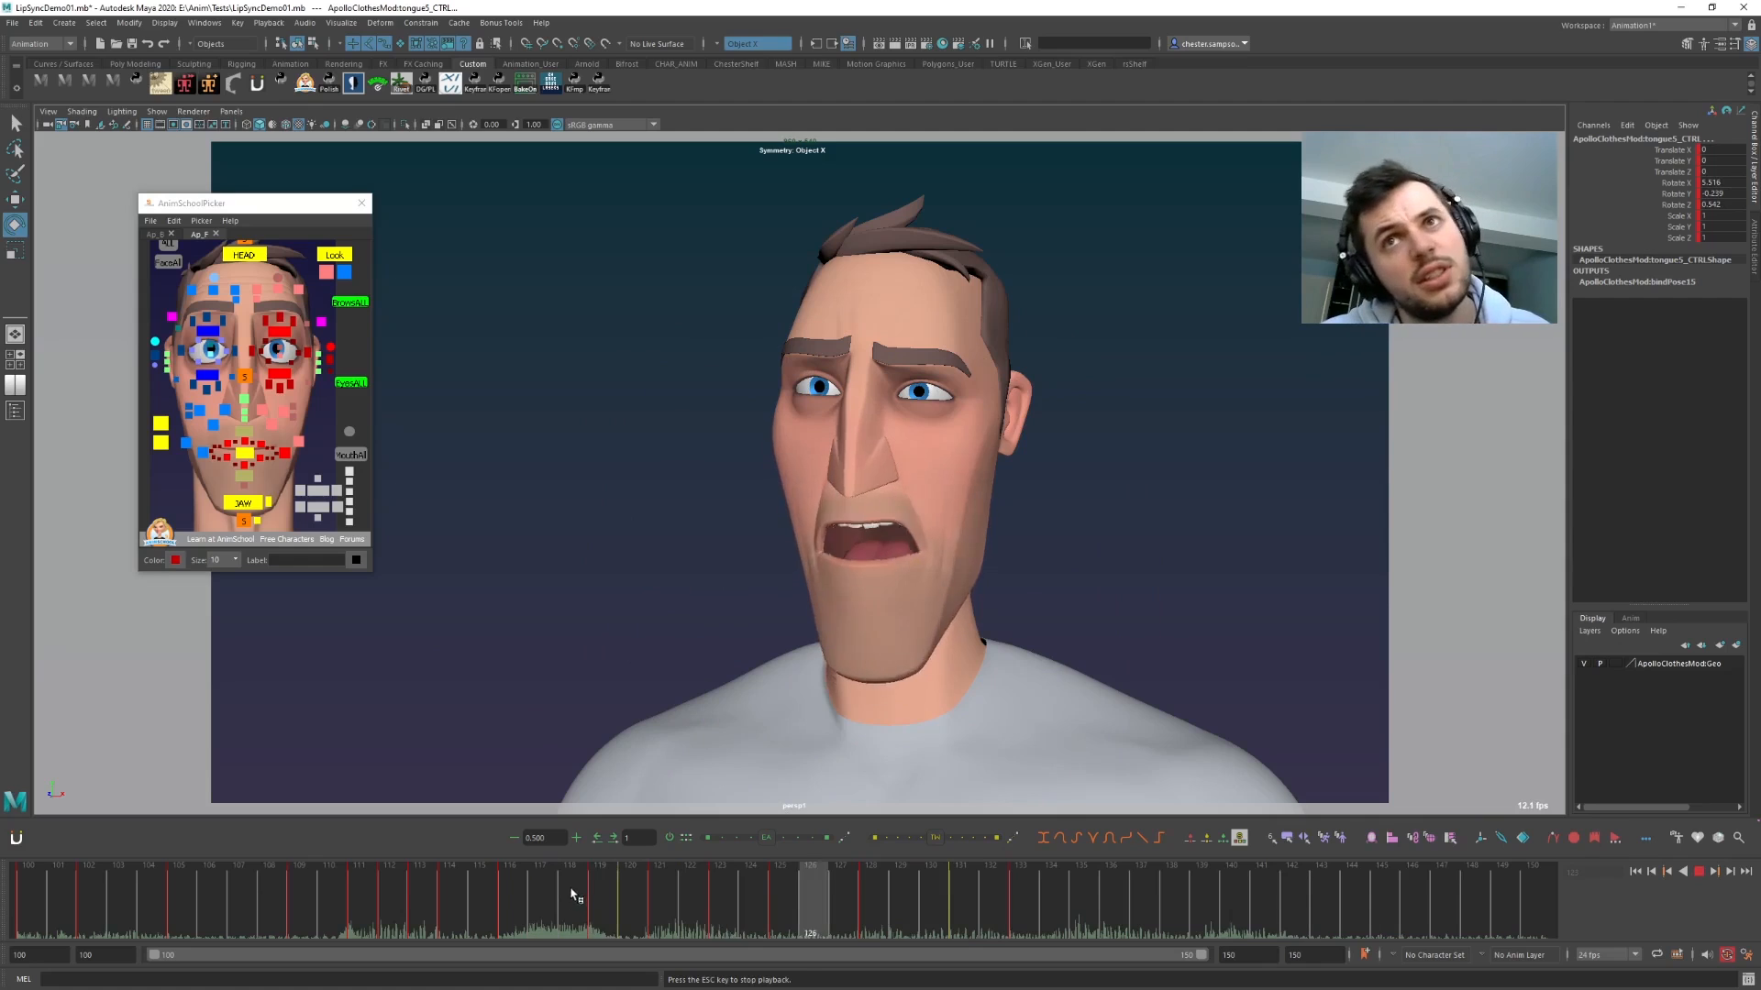
click(562, 893)
click(554, 894)
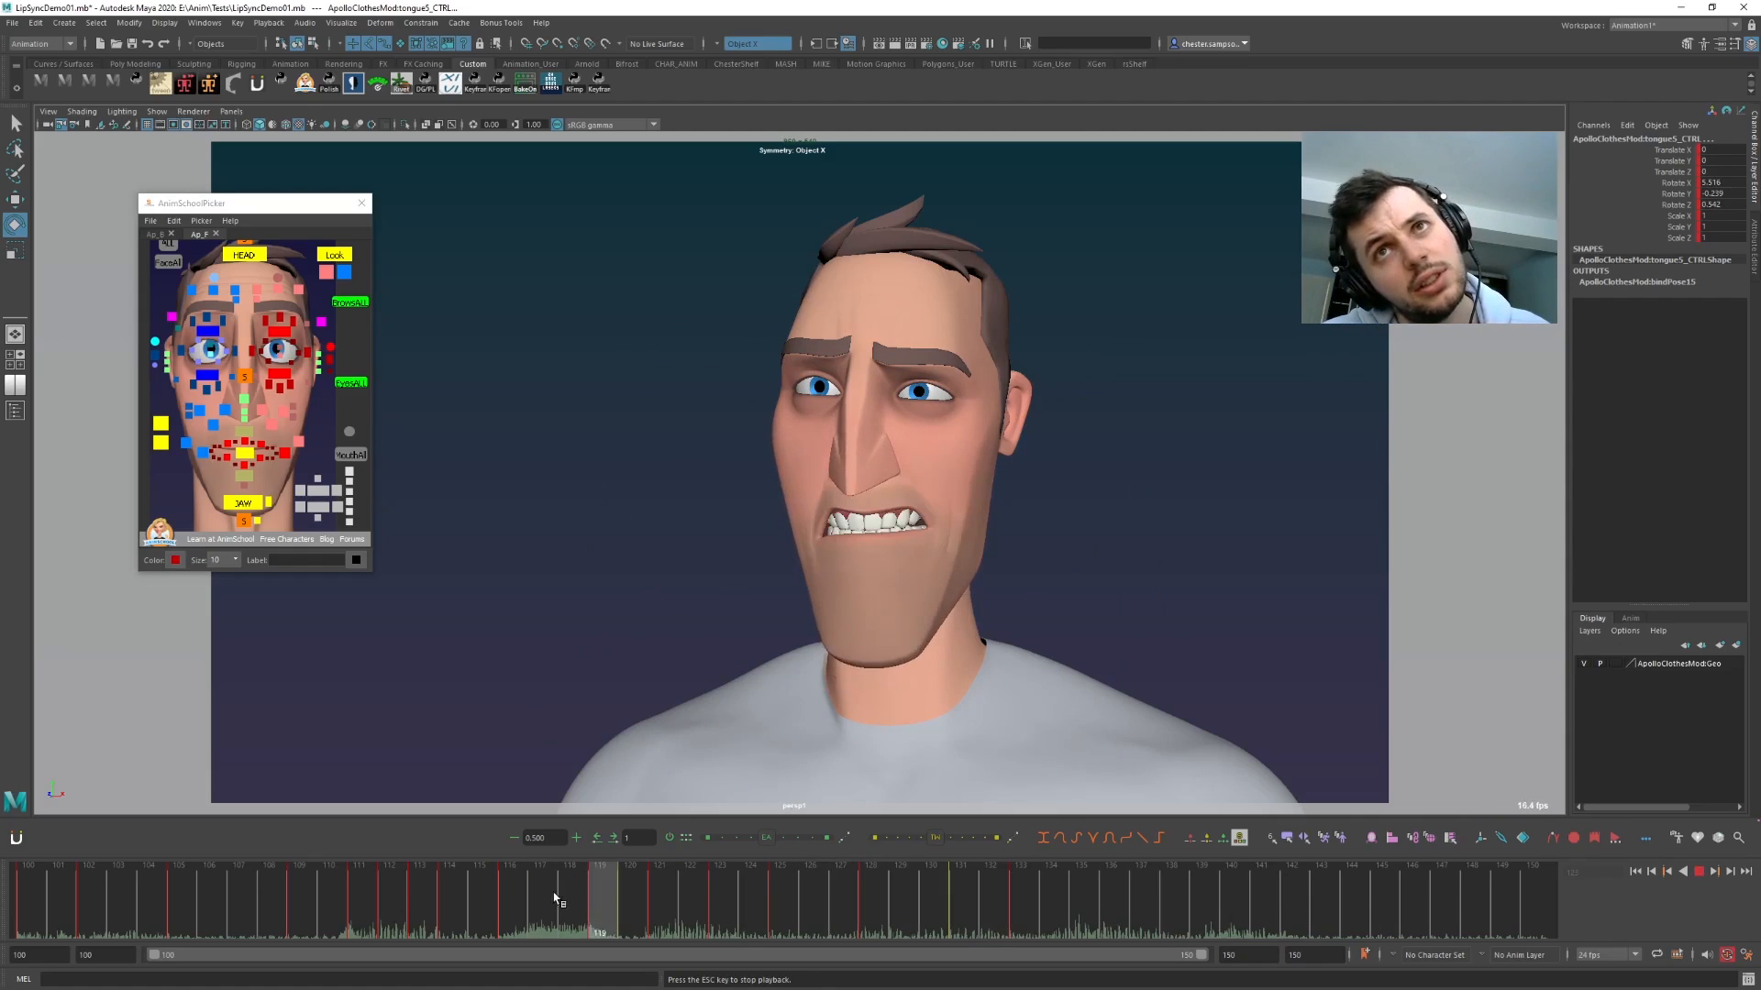
click(563, 897)
click(328, 895)
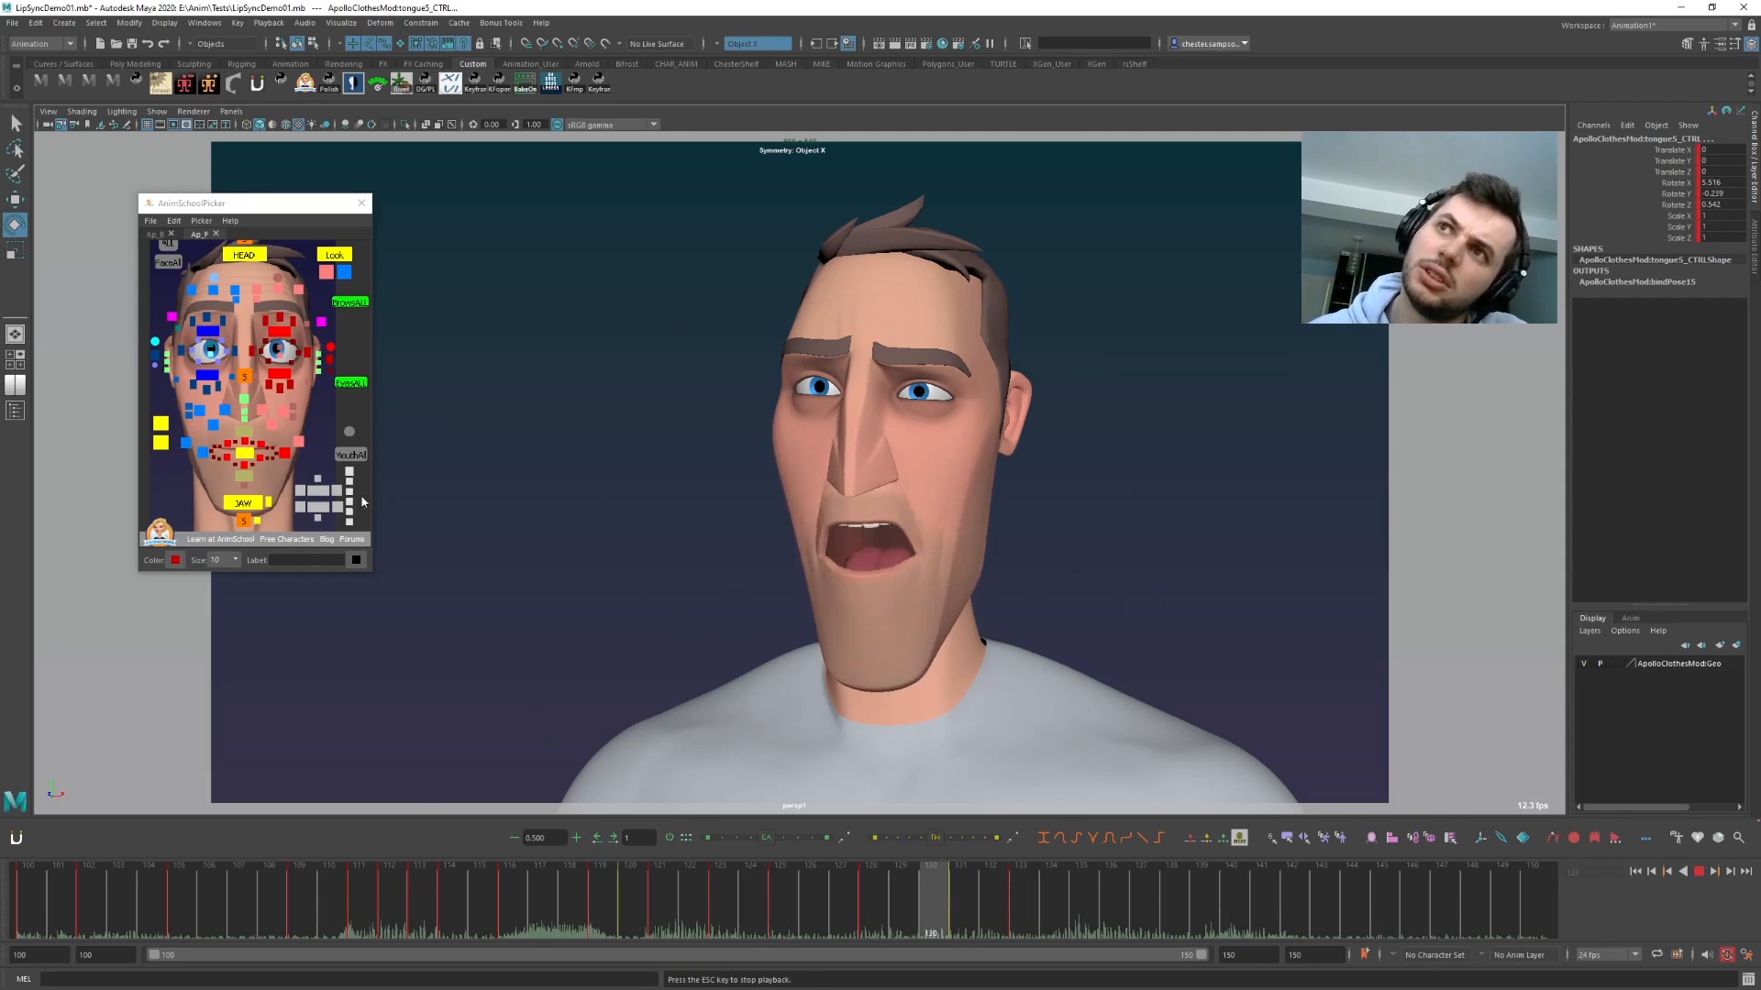
click(571, 894)
drag(715, 906, 880, 903)
key(alt+v)
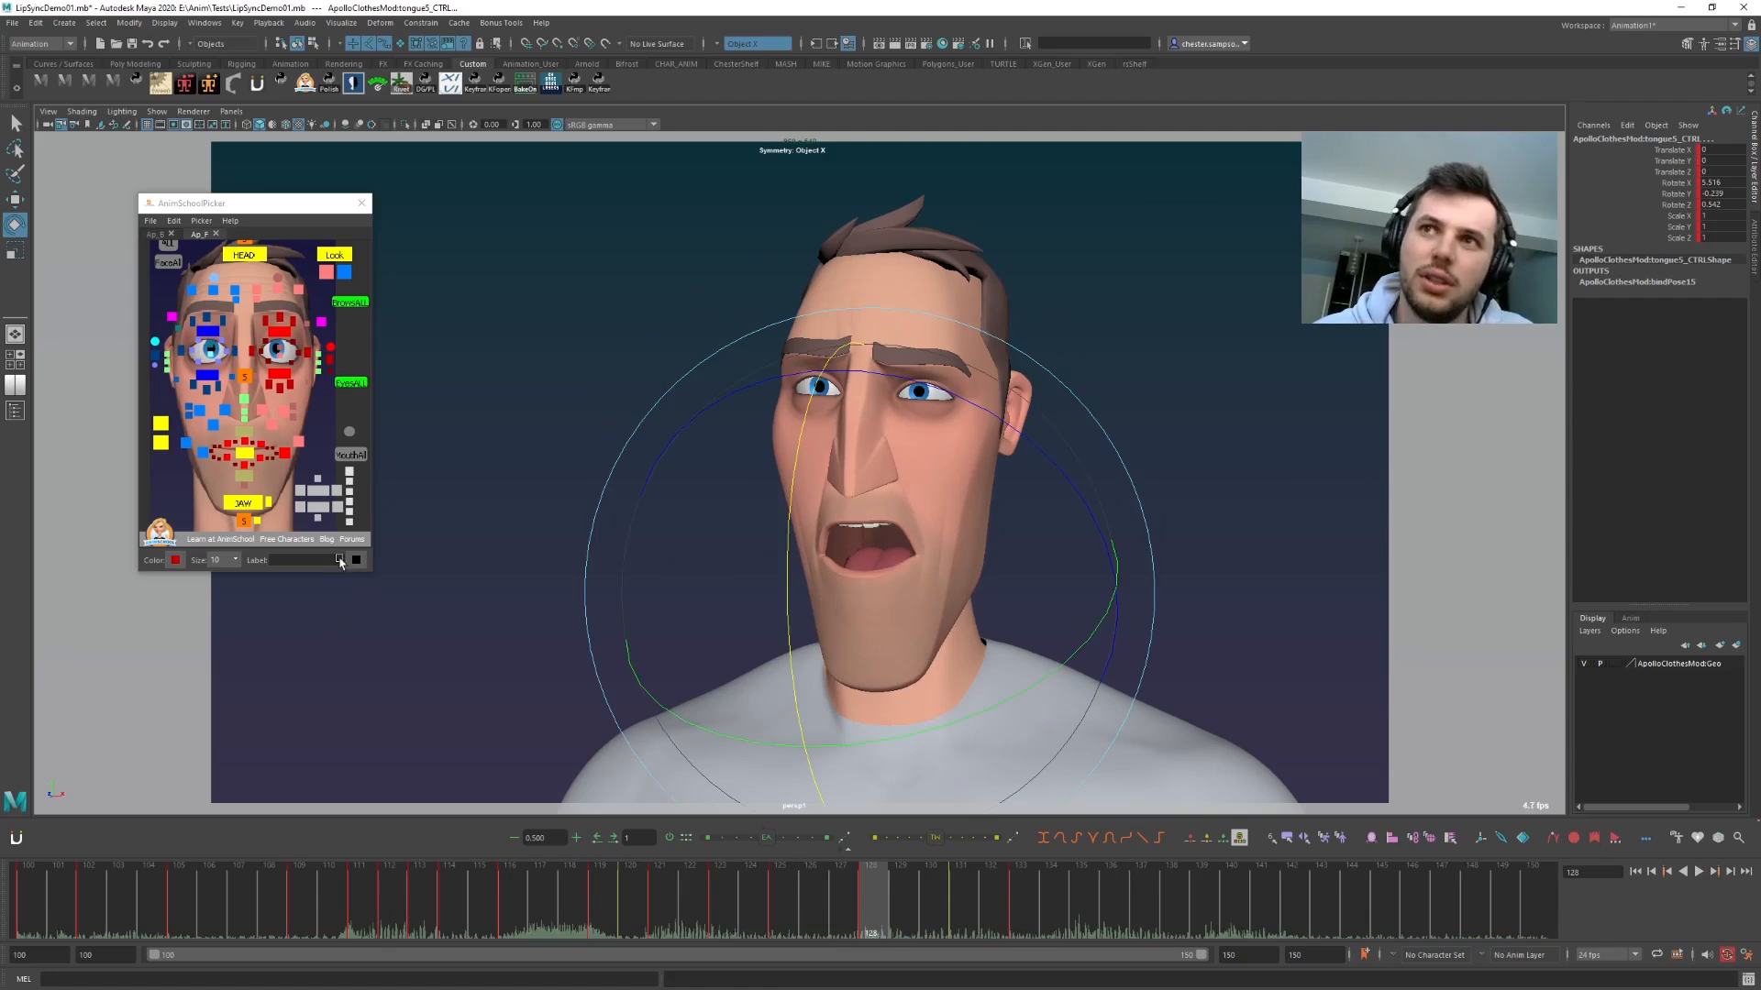
- Select both lip corner controls and compare their poses on the keys between frames 123 and 128
click(283, 454)
shift+click(206, 453)
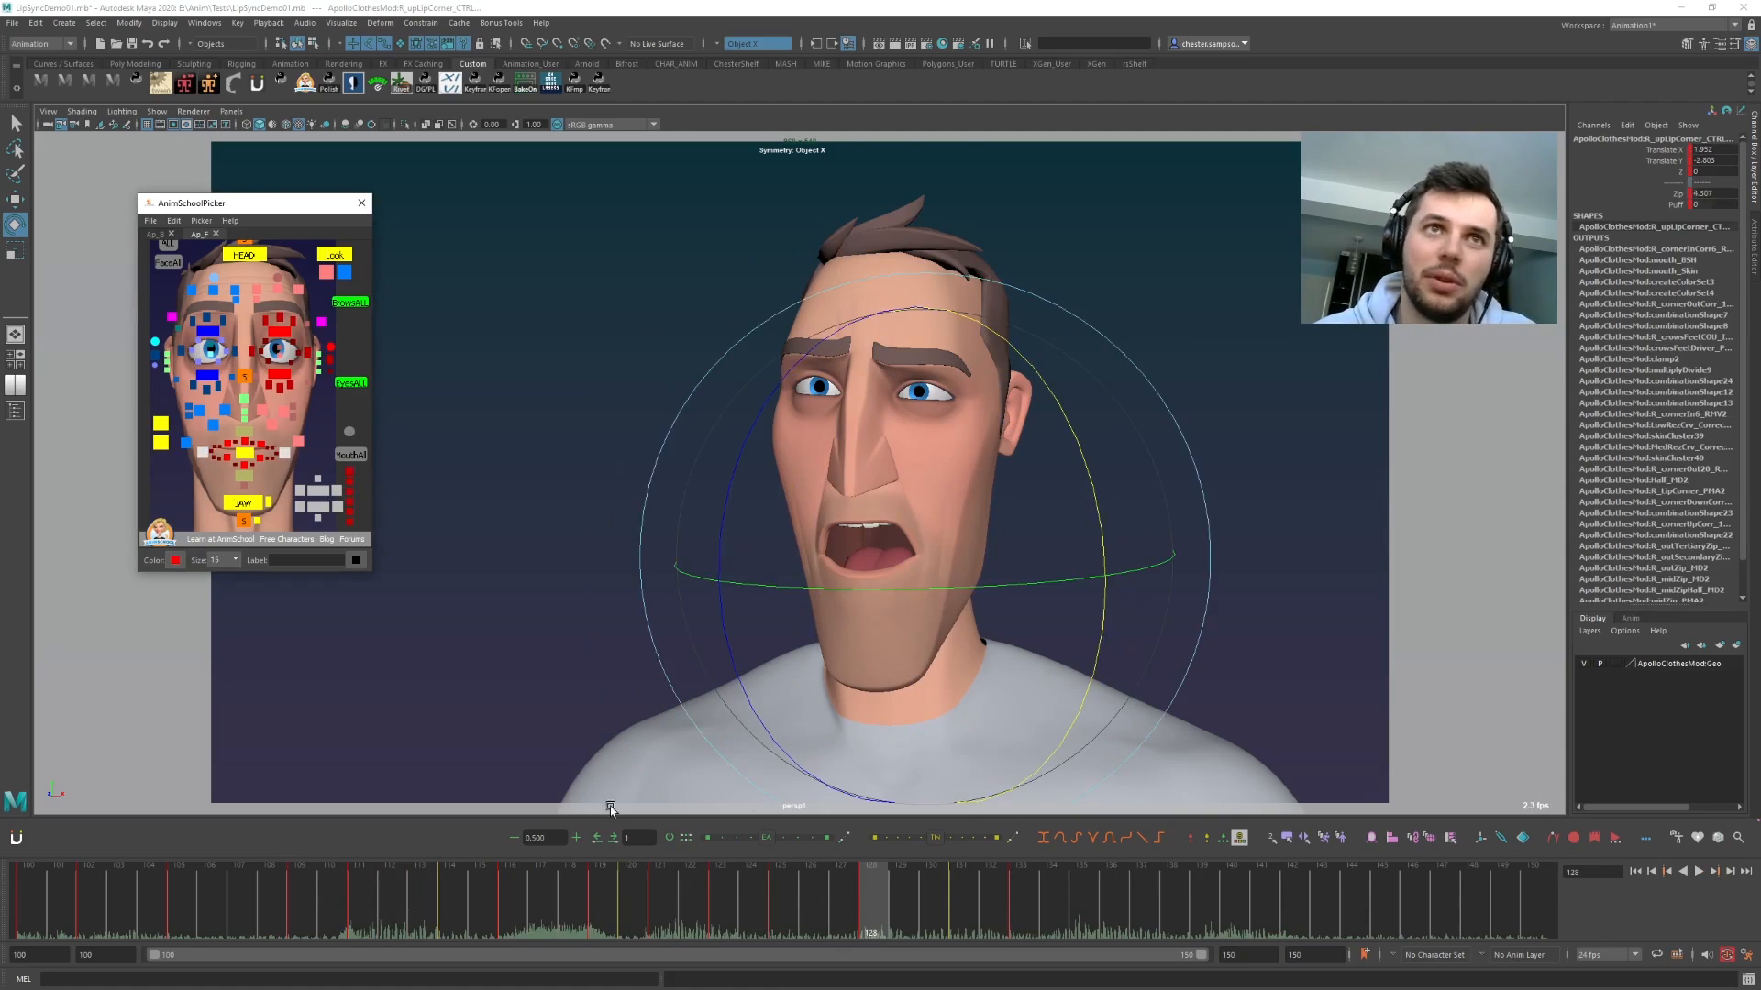
key(comma)
key(comma)
key(comma)
key(period)
key(period)
key(w)
key(period)
key(comma)
key(comma)
key(comma)
key(comma)
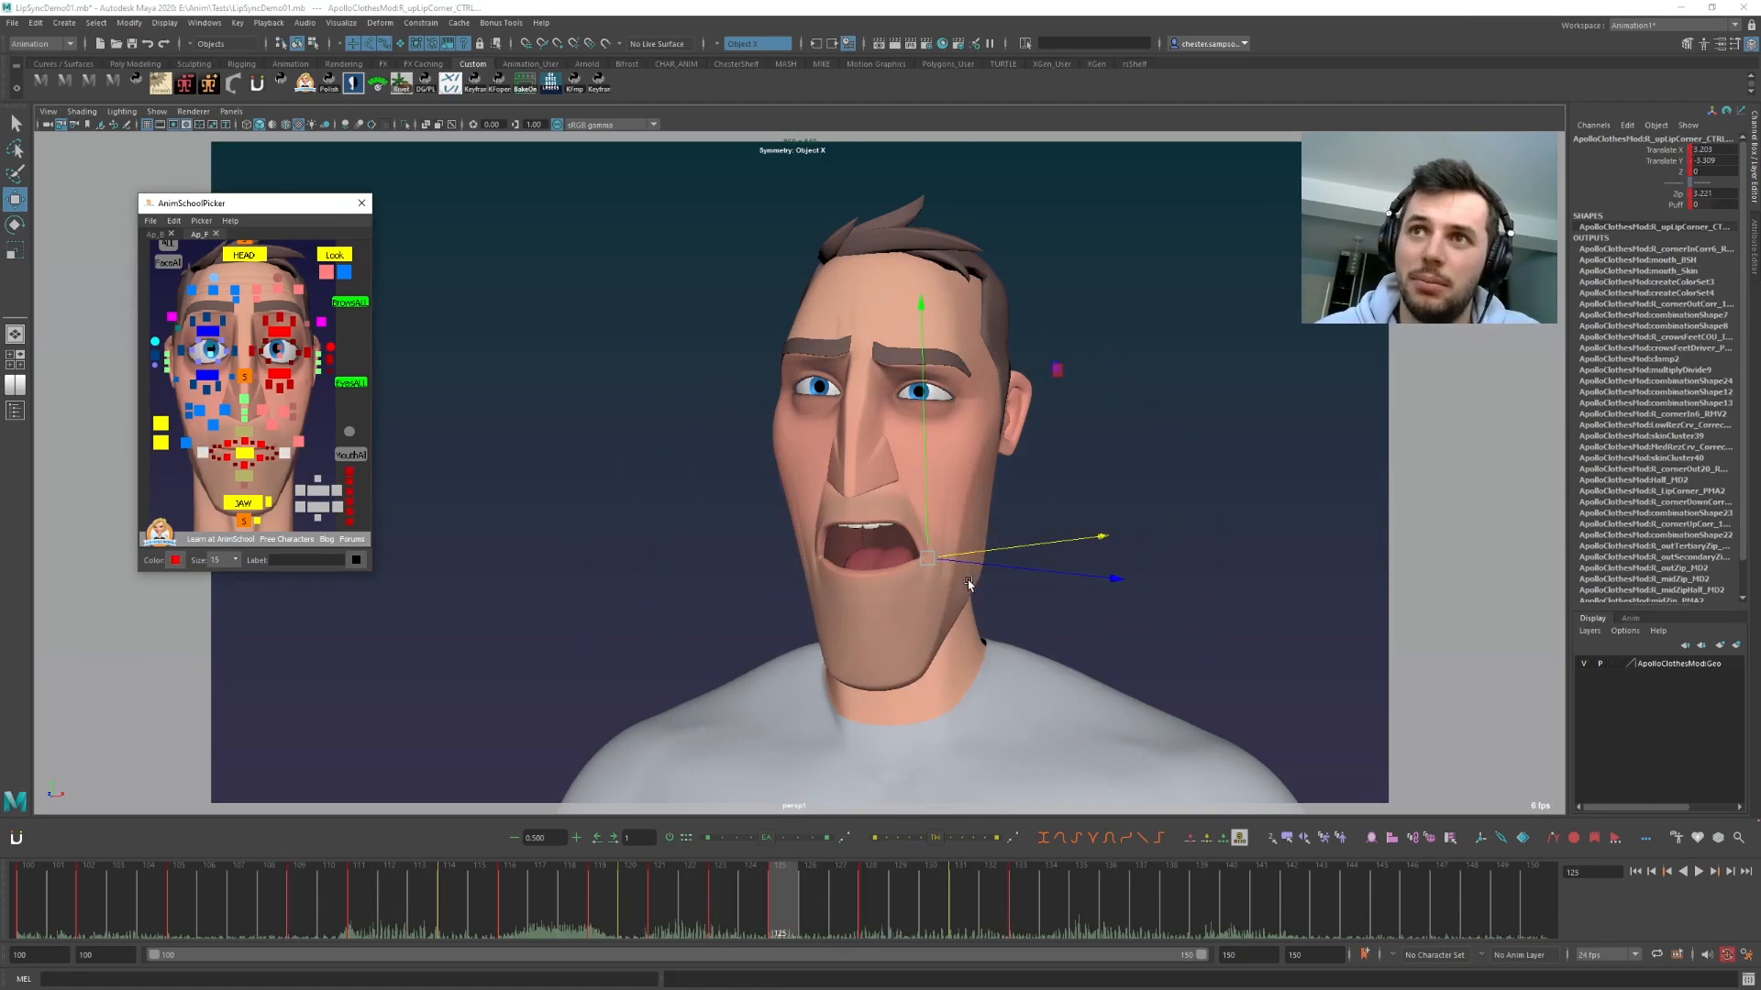
key(period)
key(period)
key(period)
key(period)
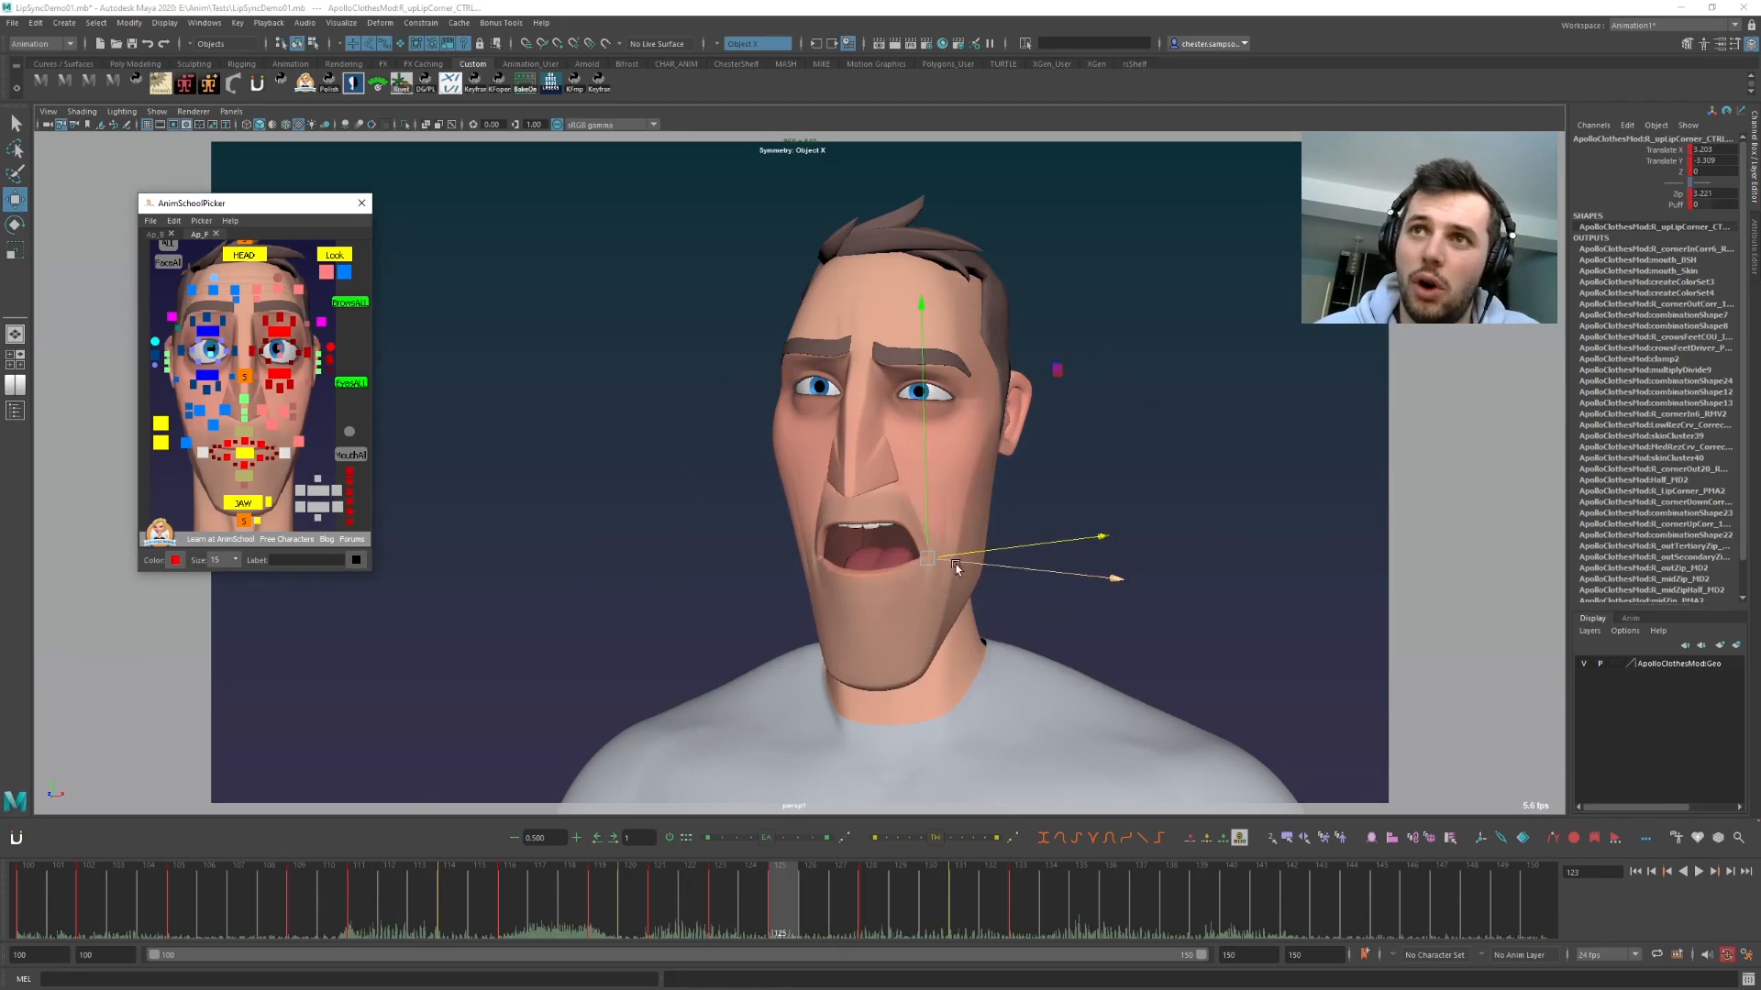
- Move the lip corners to about 3.68 in Translate X at frame 125, and about 4.14 in X and -3.27 in Y at frame 128
key(comma)
drag(963, 547, 974, 547)
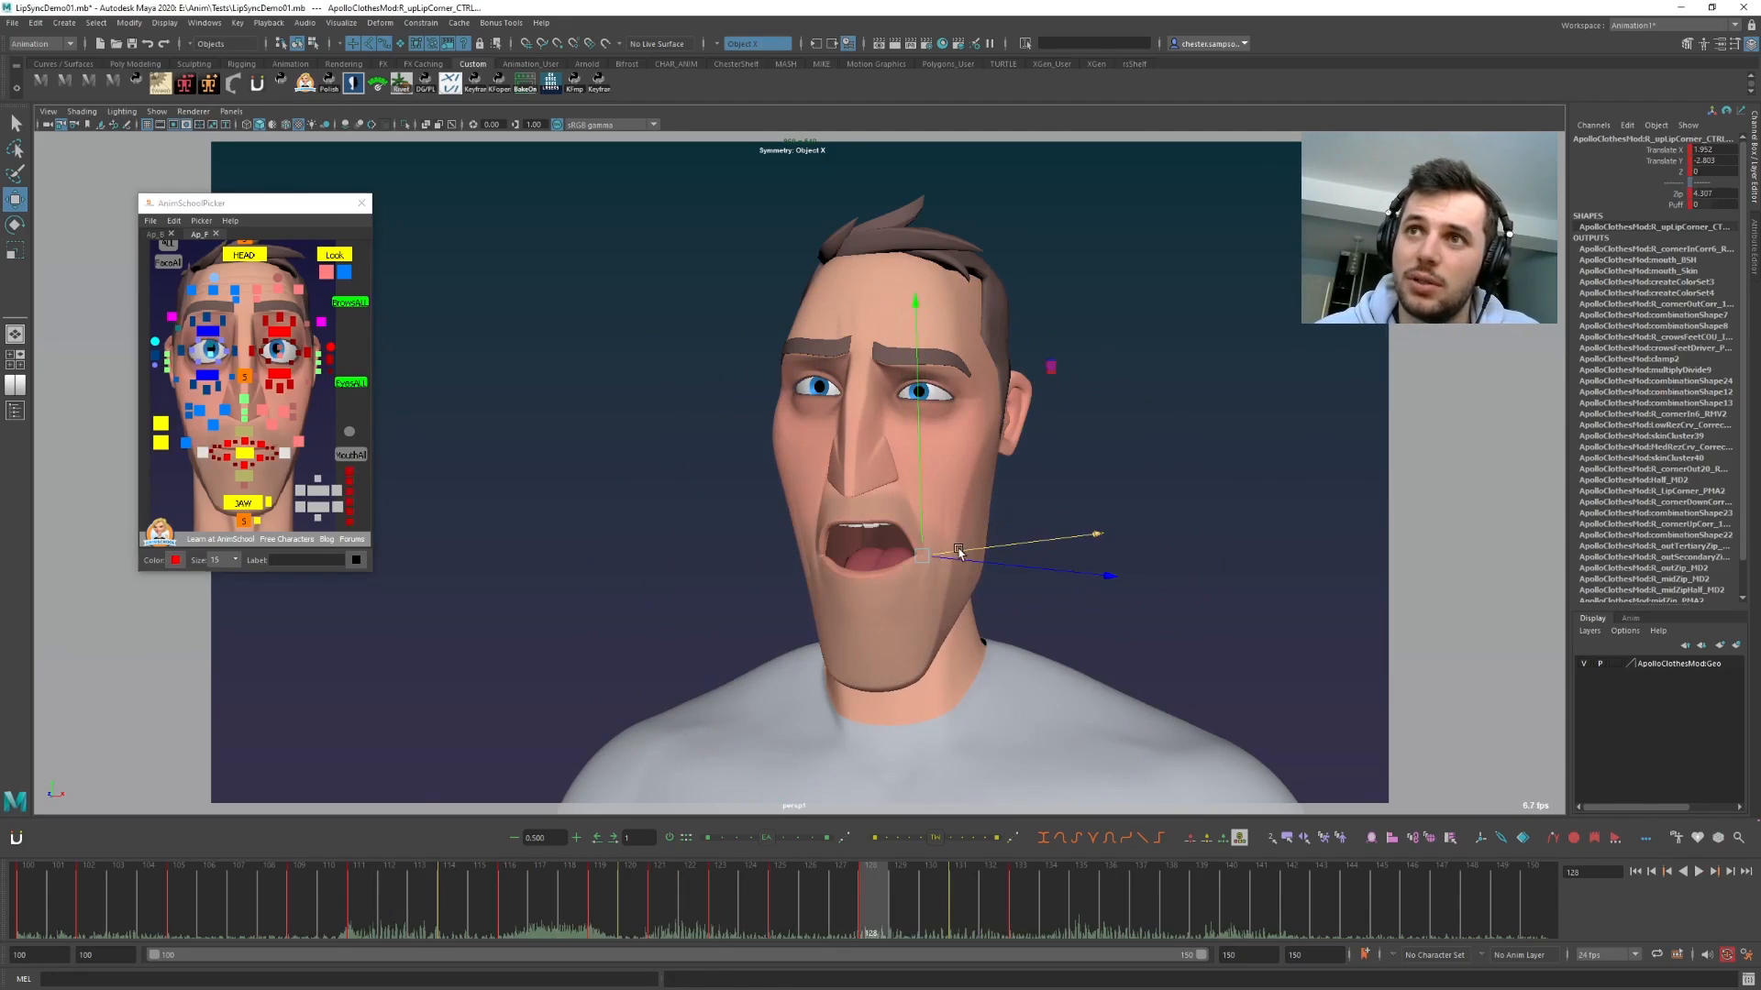
key(comma)
key(comma)
key(comma)
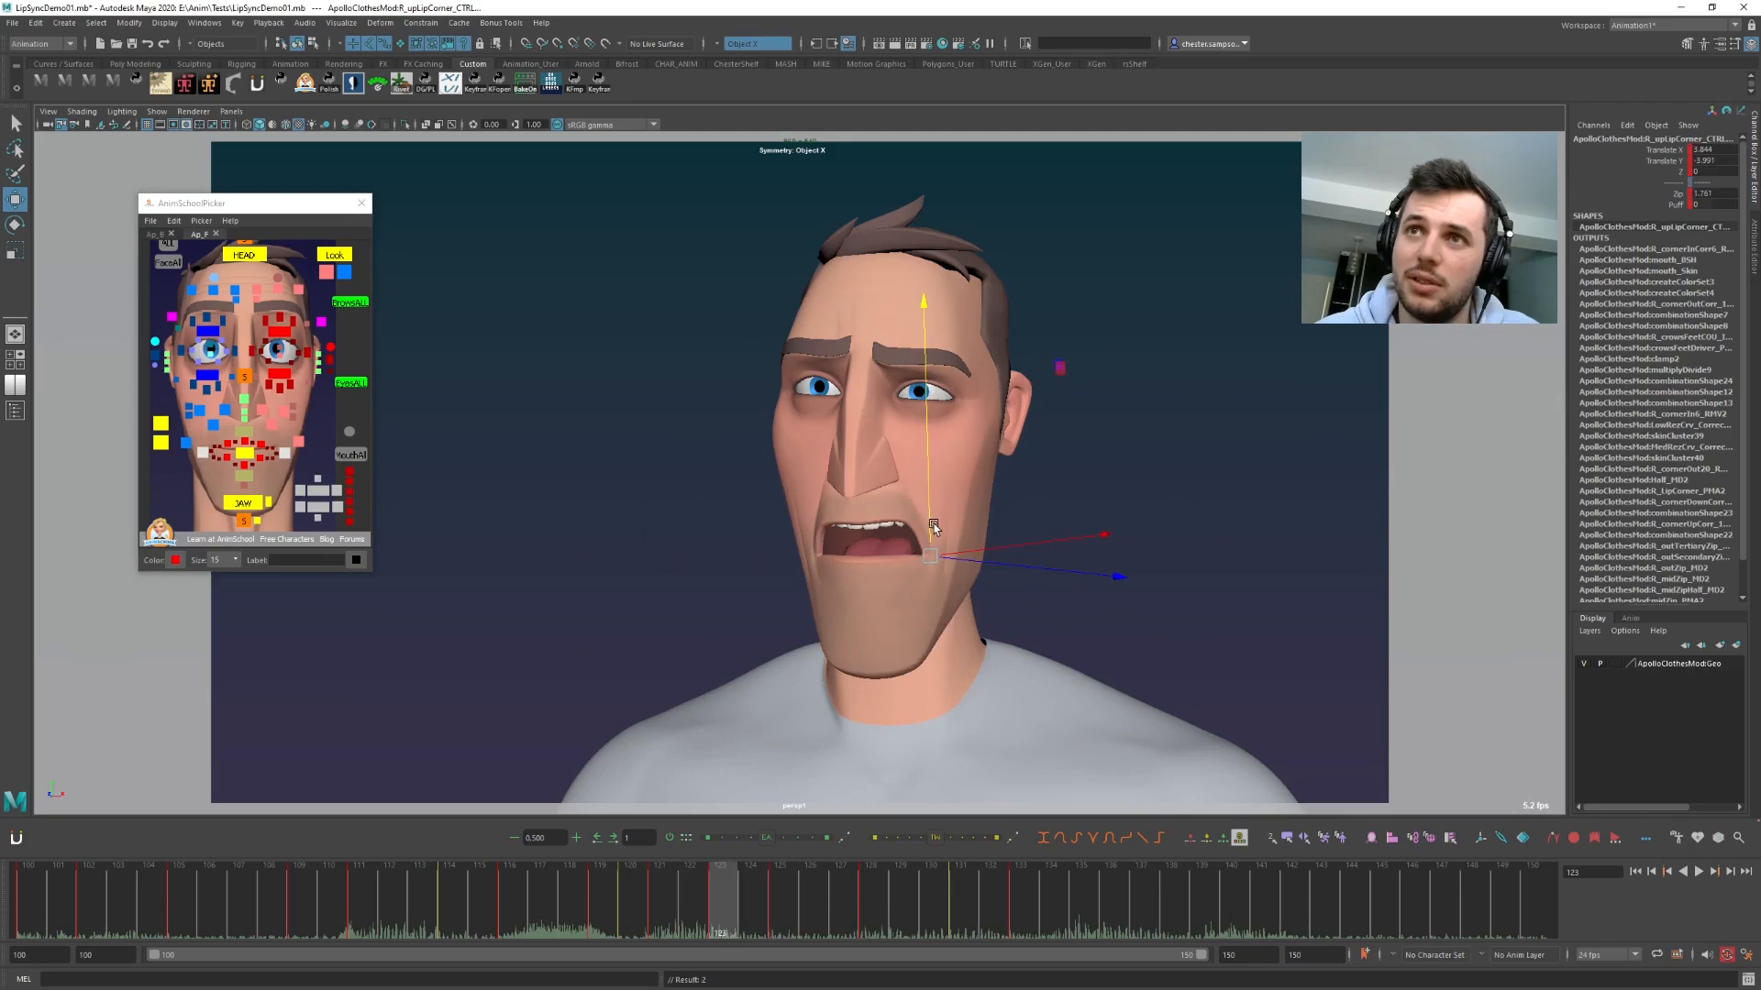
key(period)
key(period)
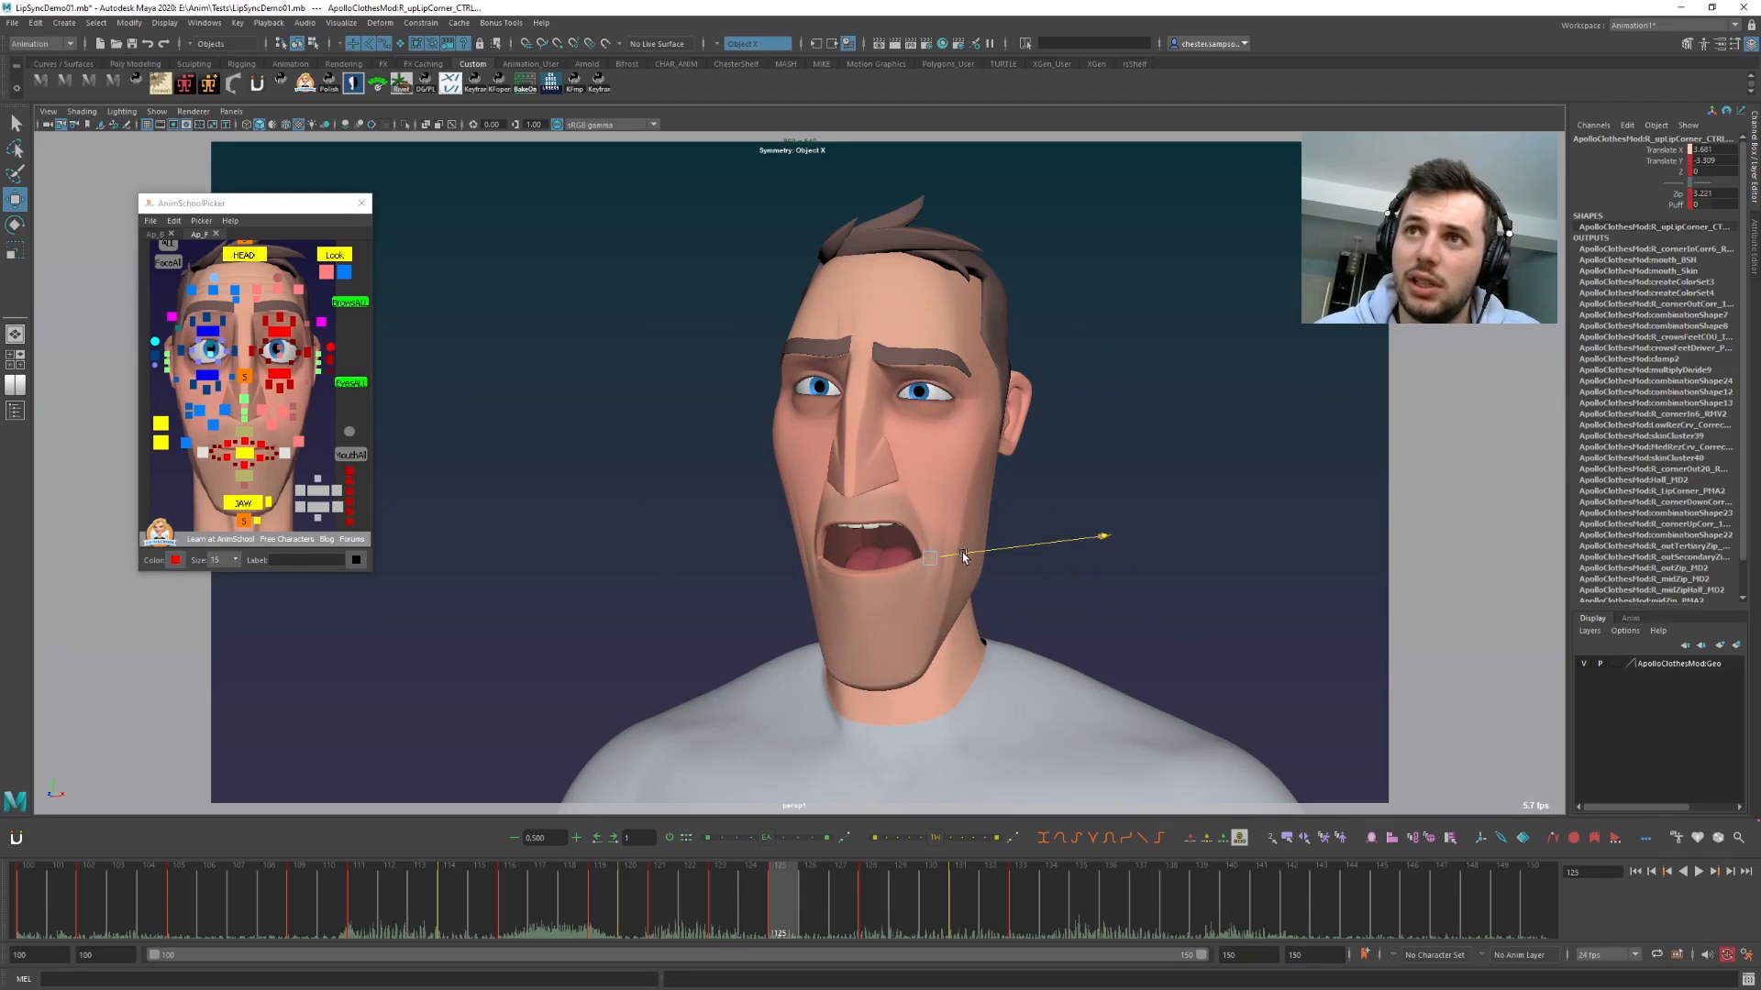
key(period)
key(period)
key(comma)
key(period)
key(comma)
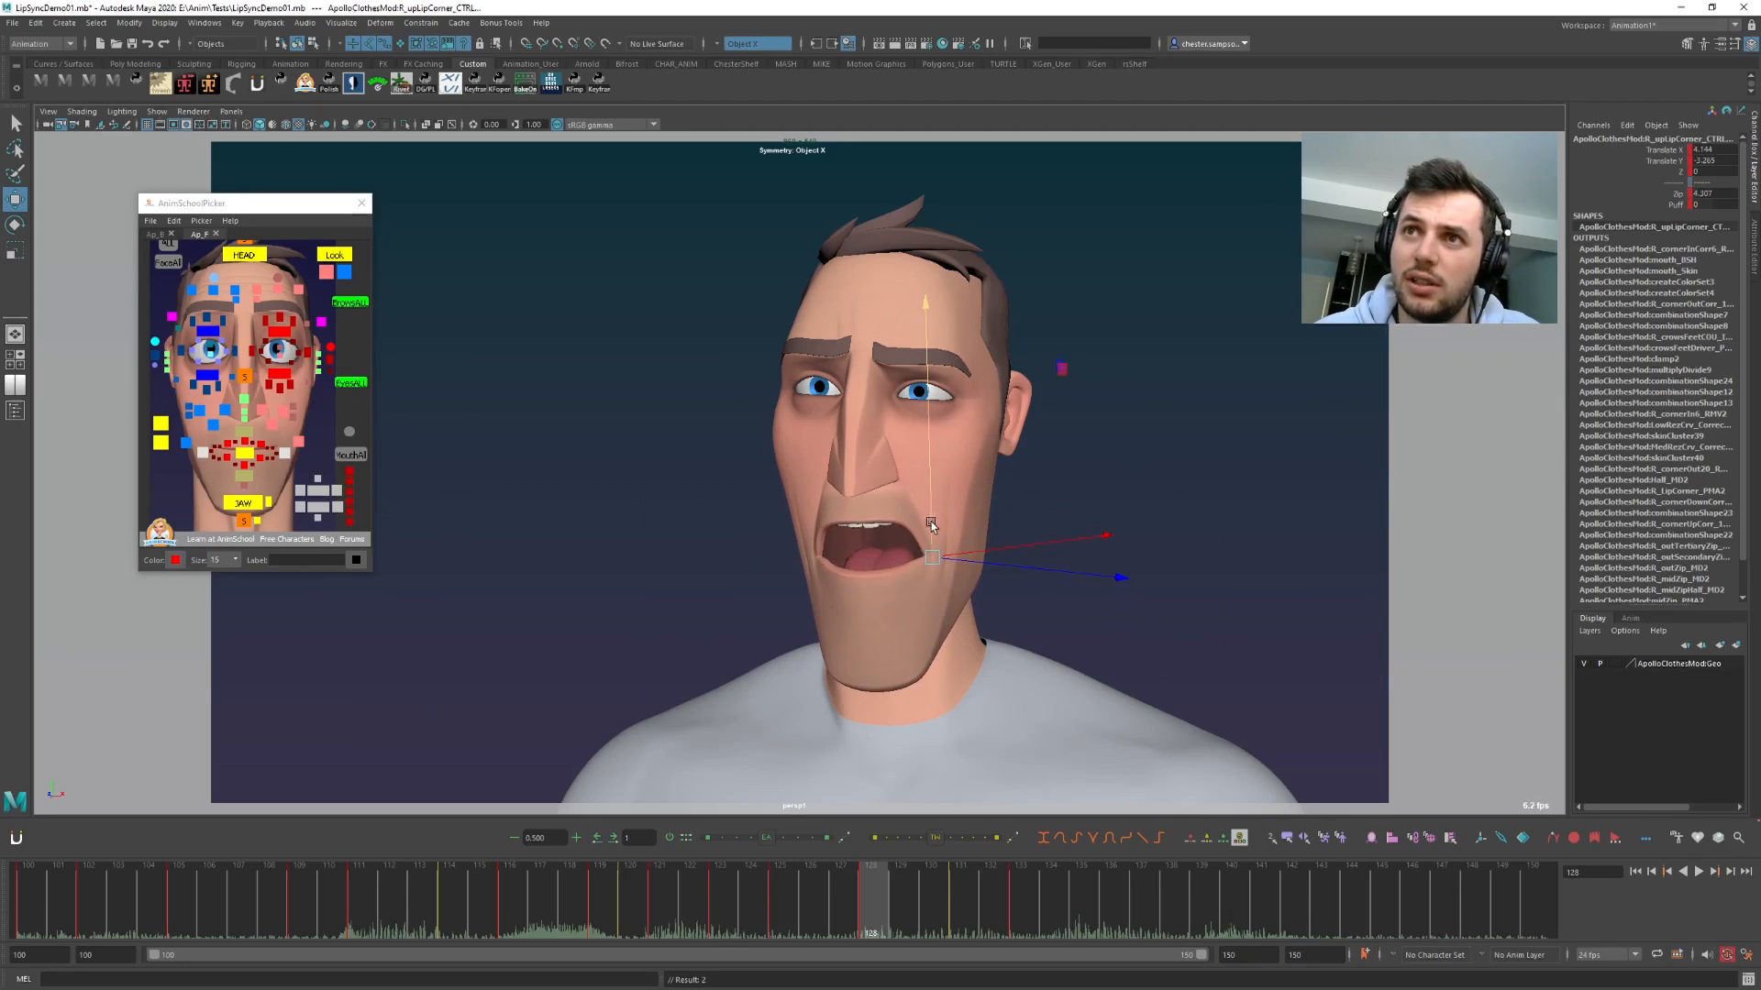
- Play back the lip sync and scrub to frame 121 to check the adjusted lip corners
key(alt+v)
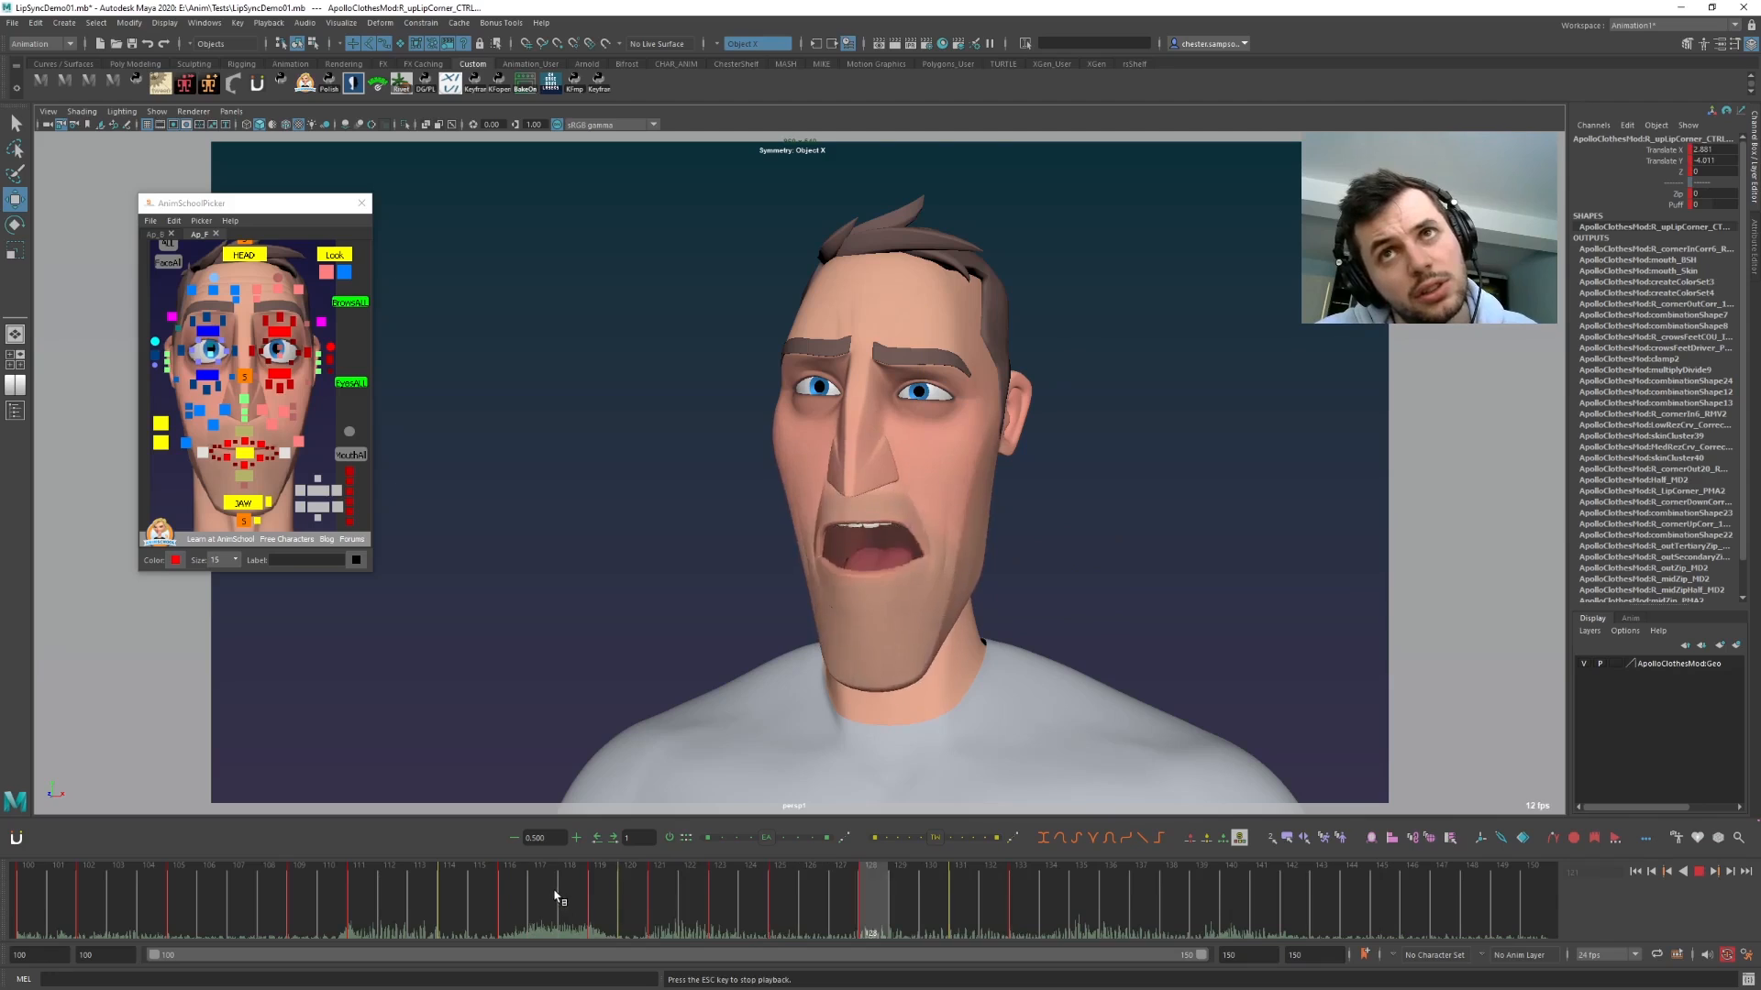
click(548, 896)
drag(645, 892, 1042, 910)
key(alt+v)
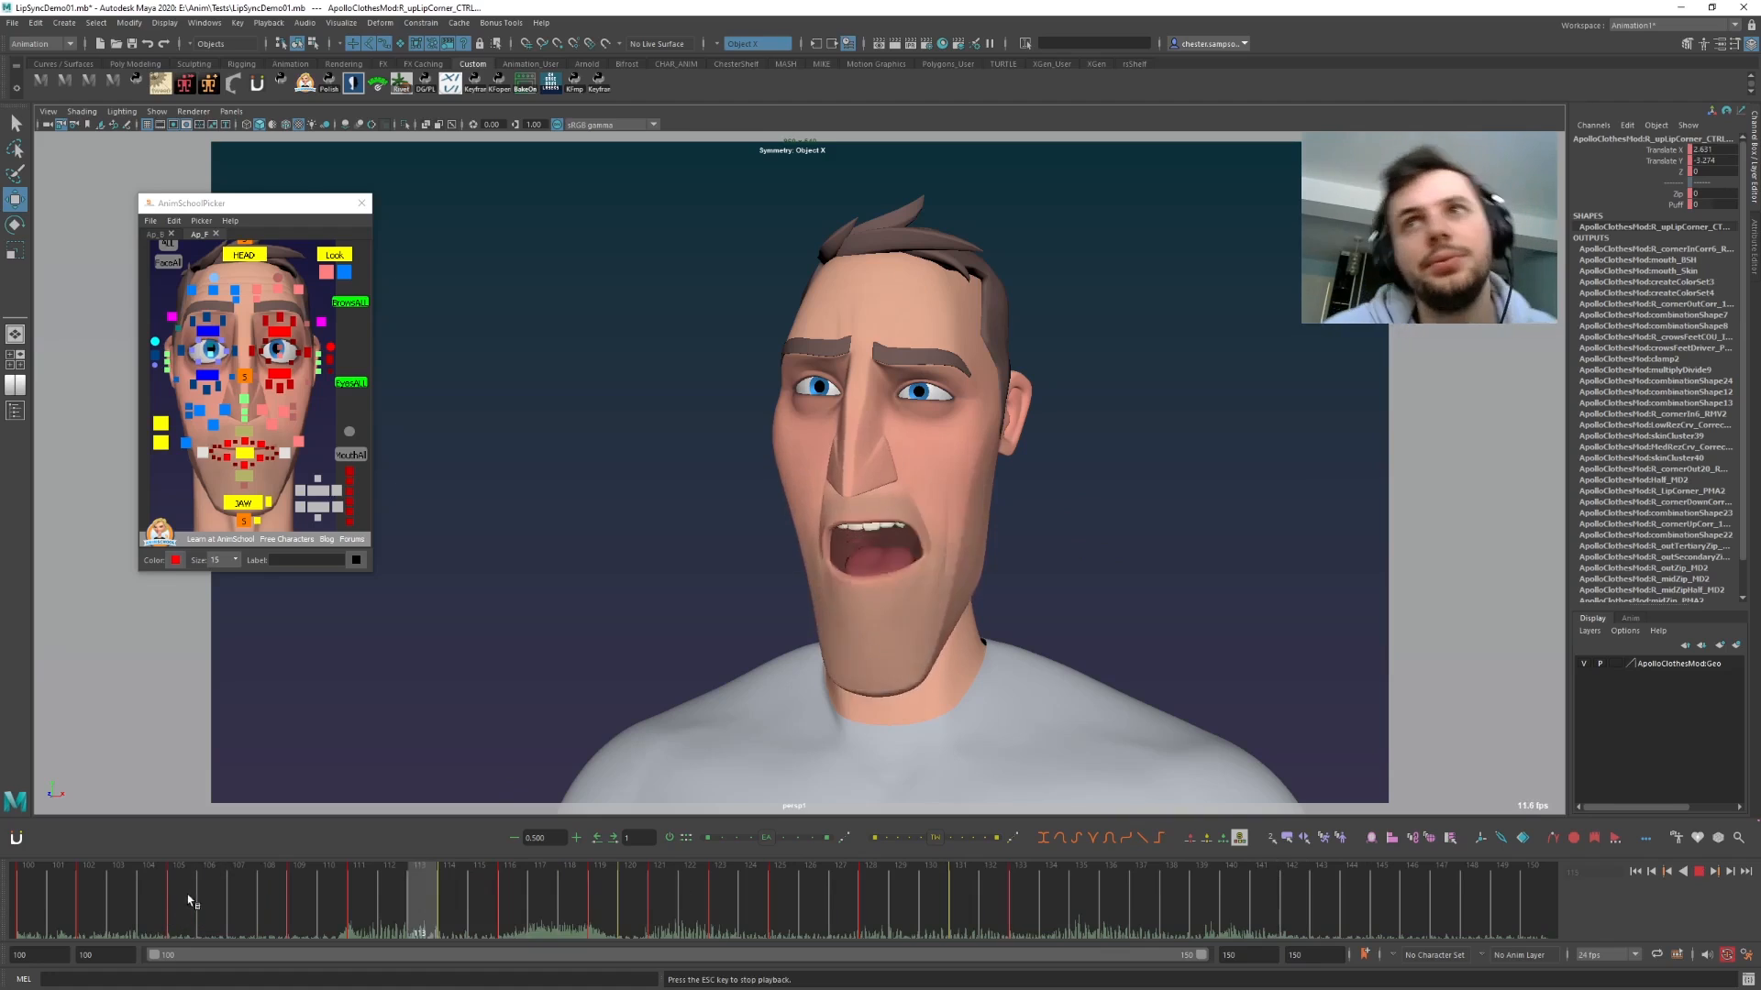
key(Escape)
drag(411, 886, 660, 886)
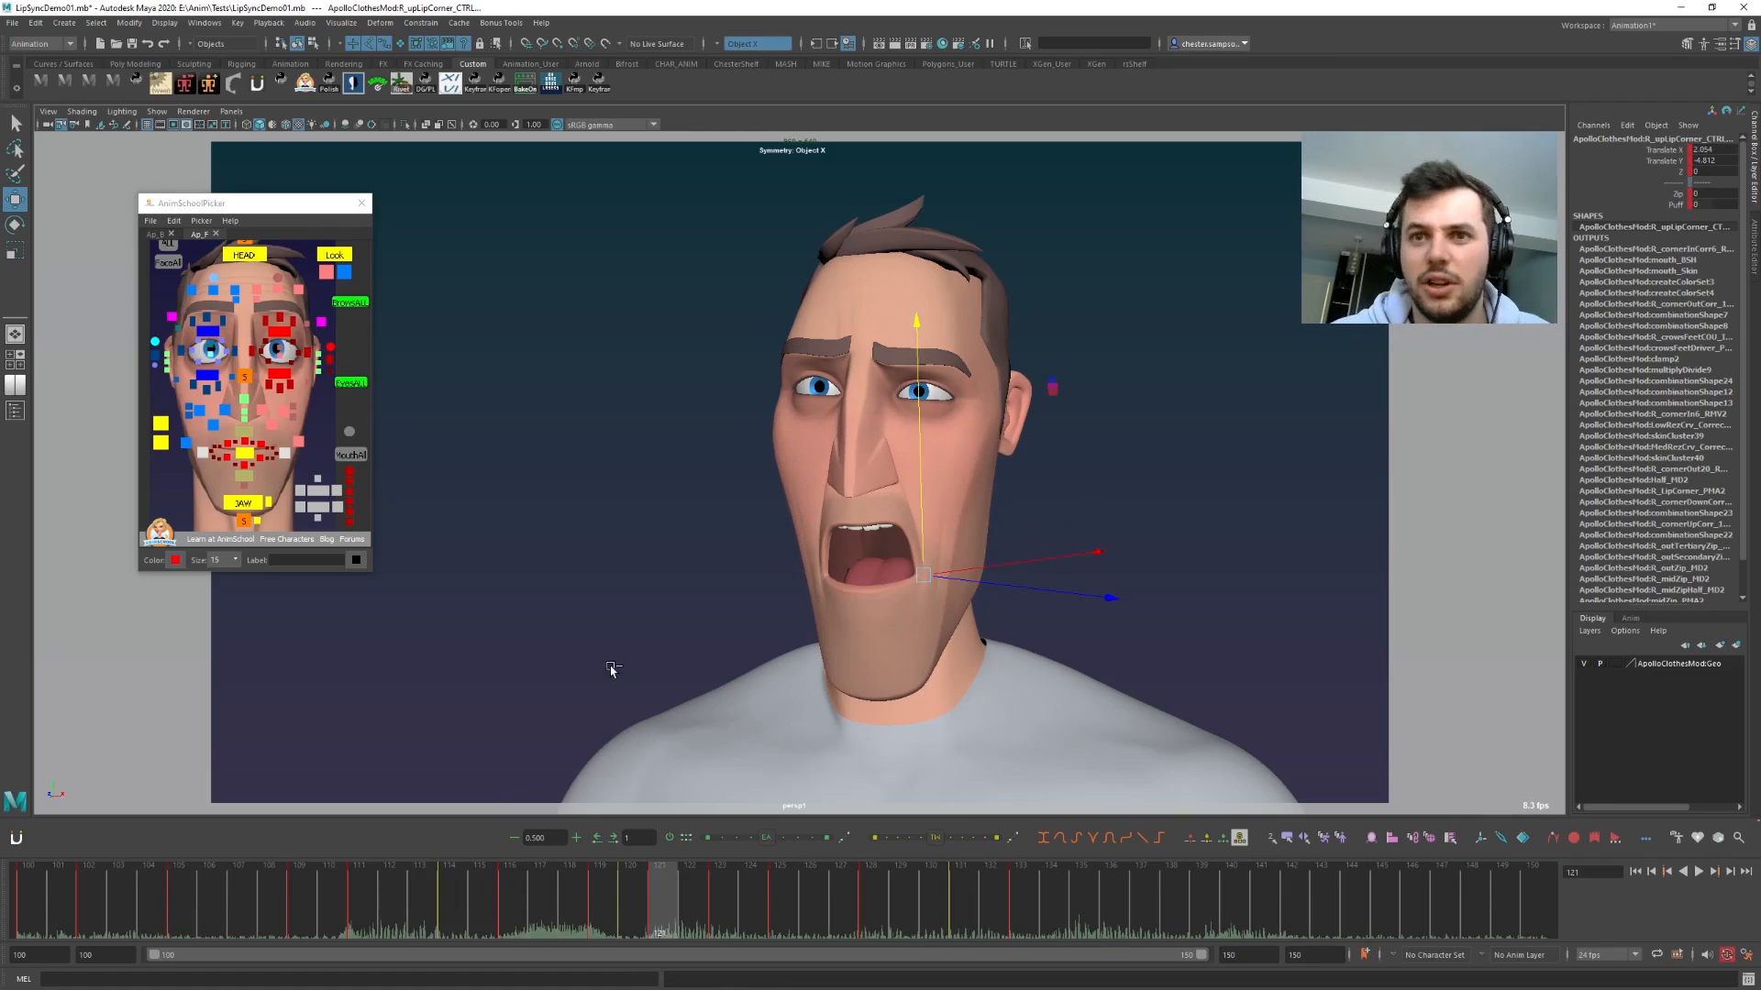
- Select all mouth controls including the jaw and examine the mouth shapes between frames 121 and 129
click(350, 455)
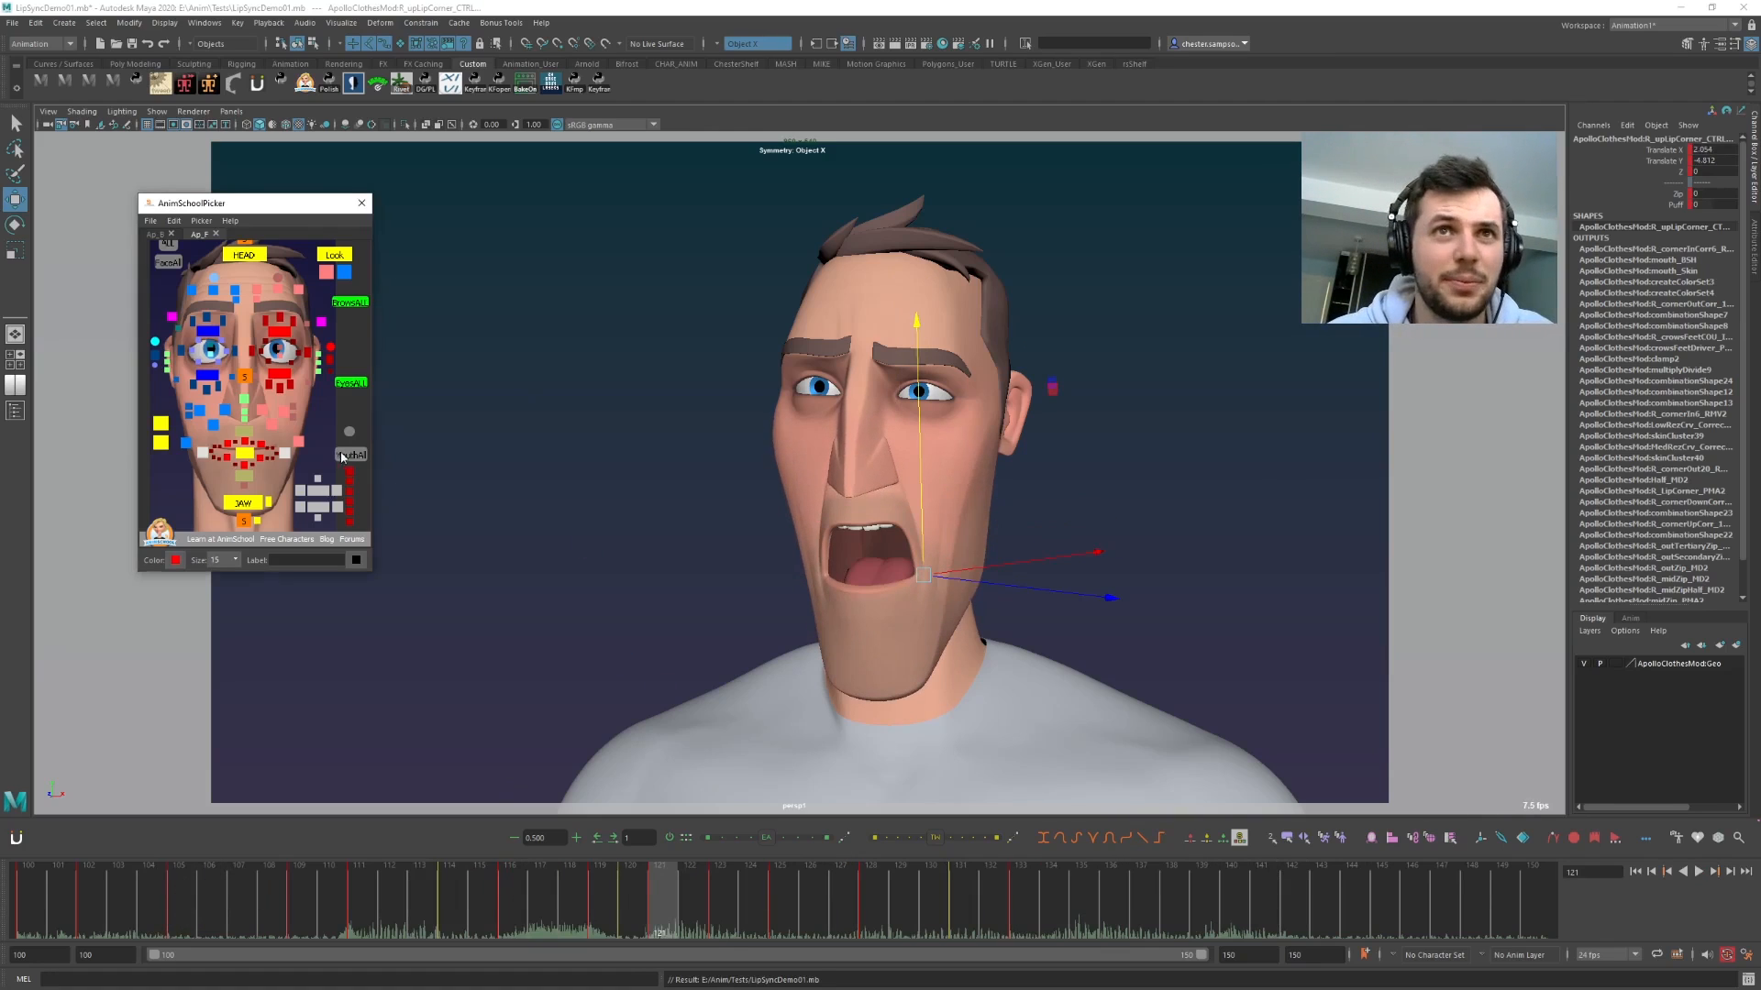
key(alt+v)
click(652, 897)
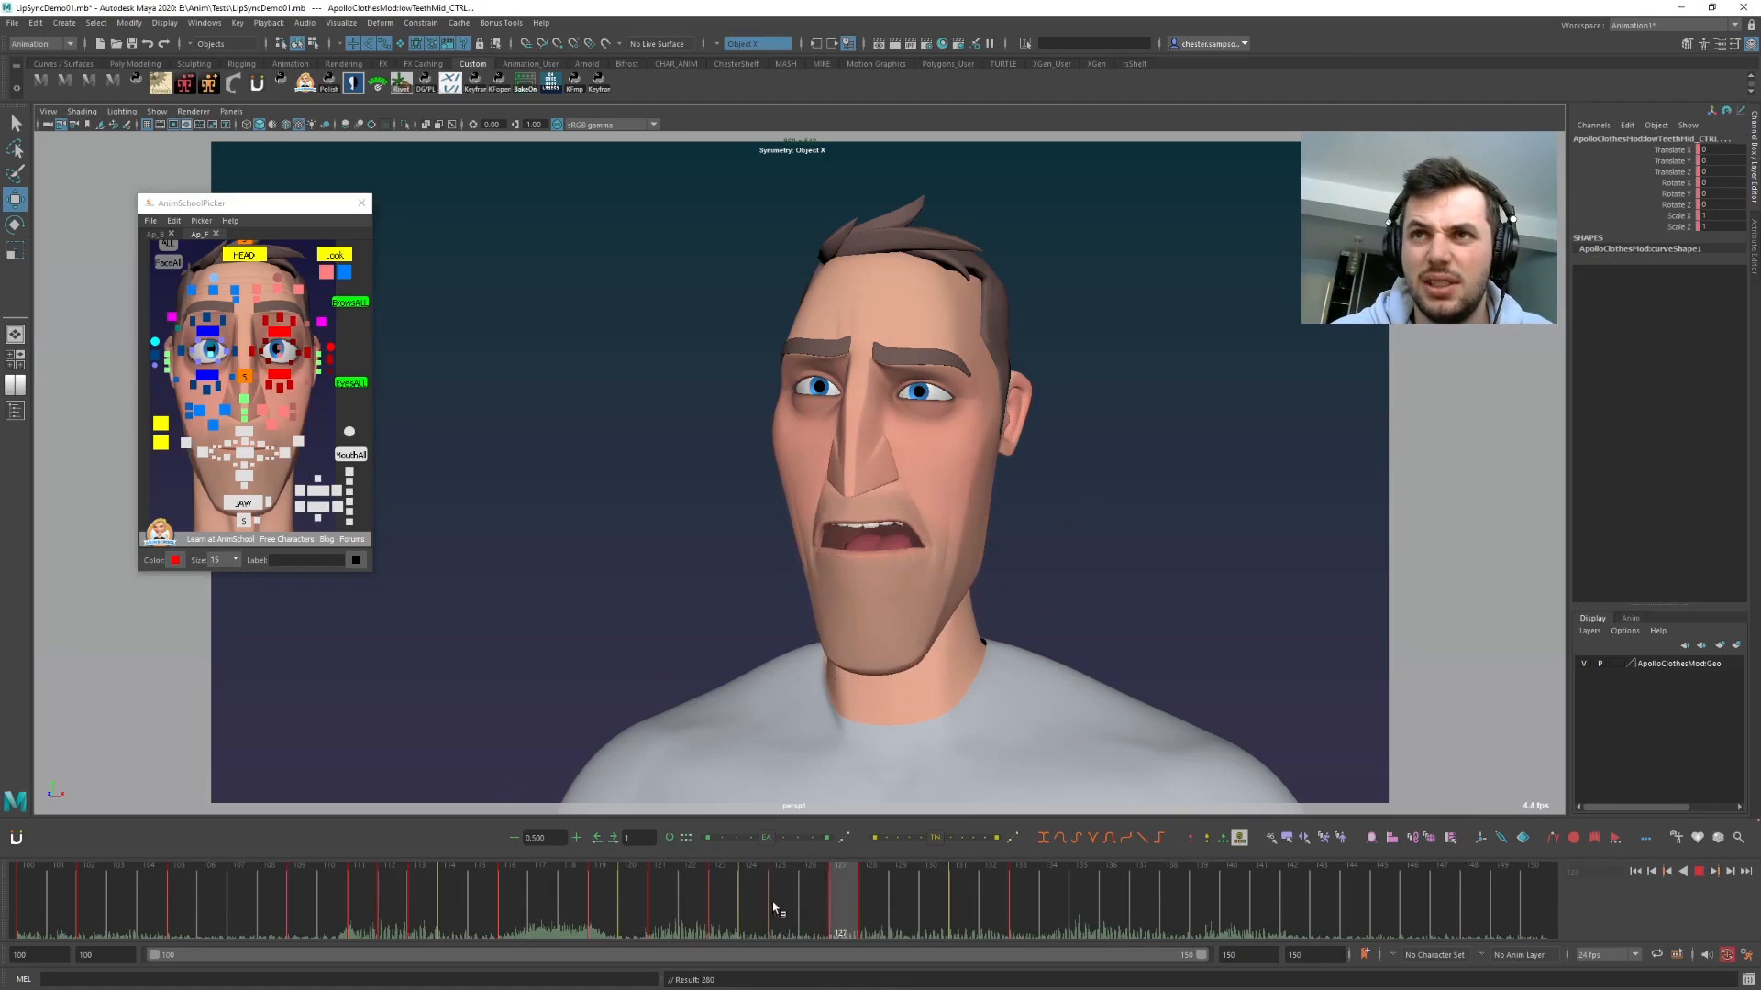
click(708, 920)
mouse_move(741, 916)
mouse_down()
mouse_move(784, 914)
mouse_move(756, 914)
mouse_up()
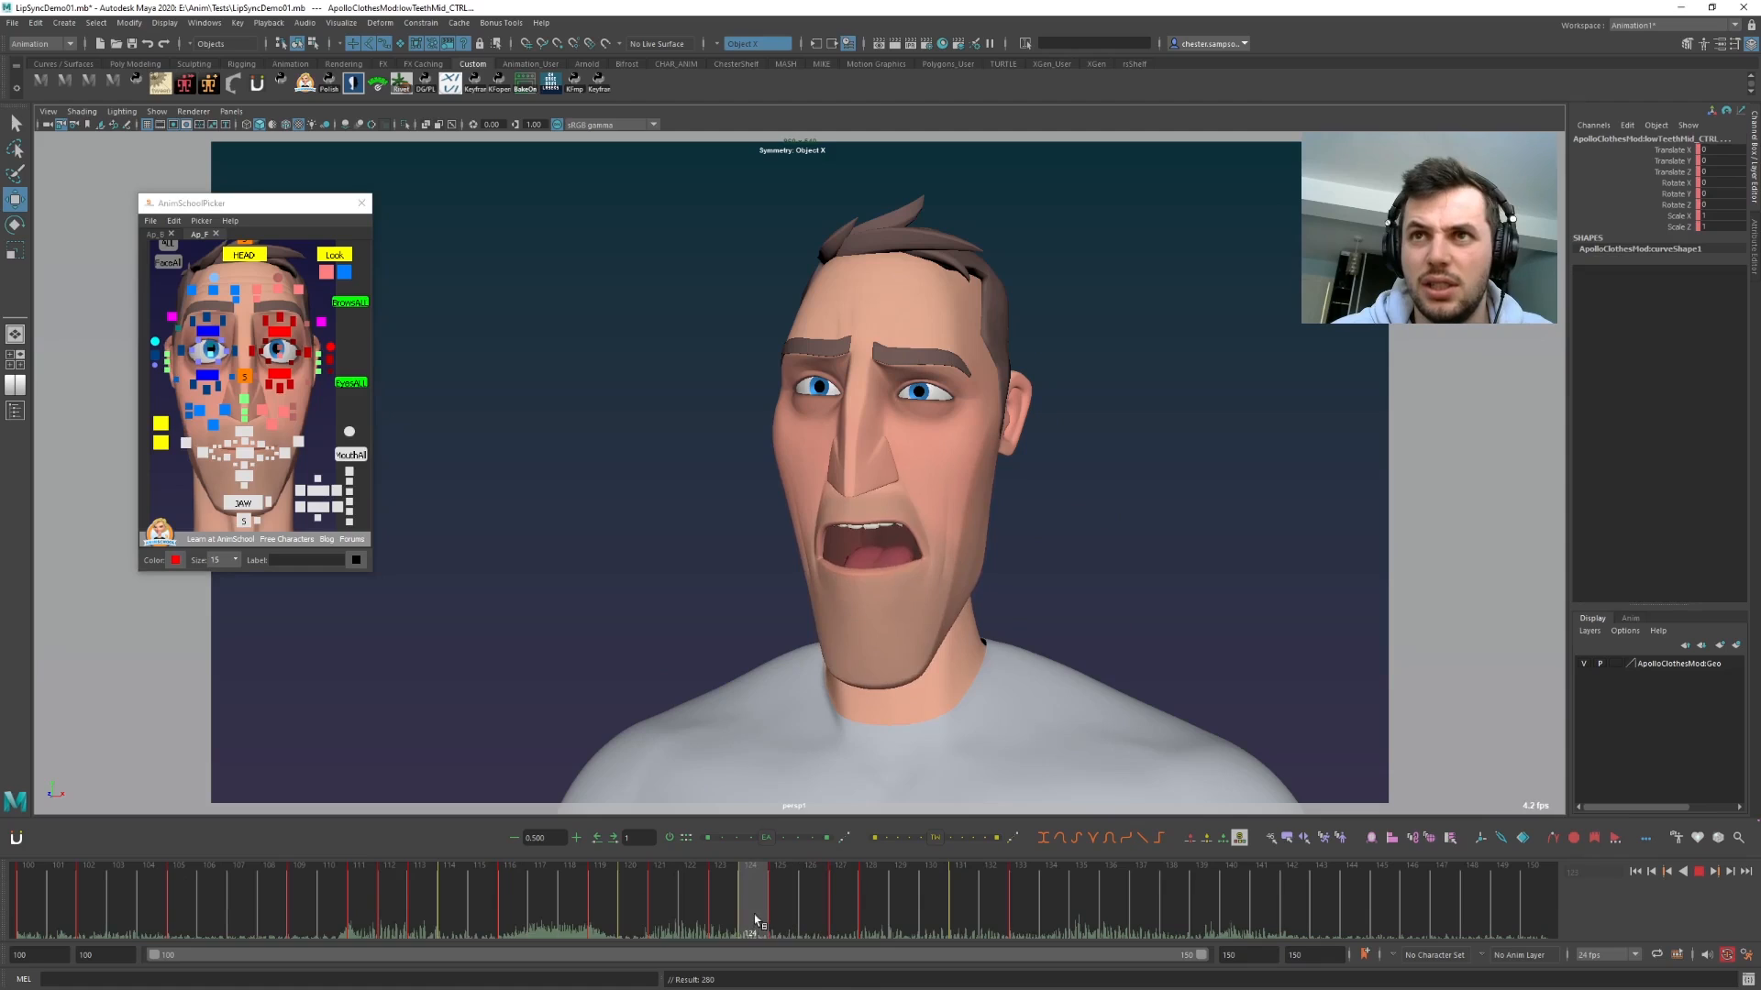
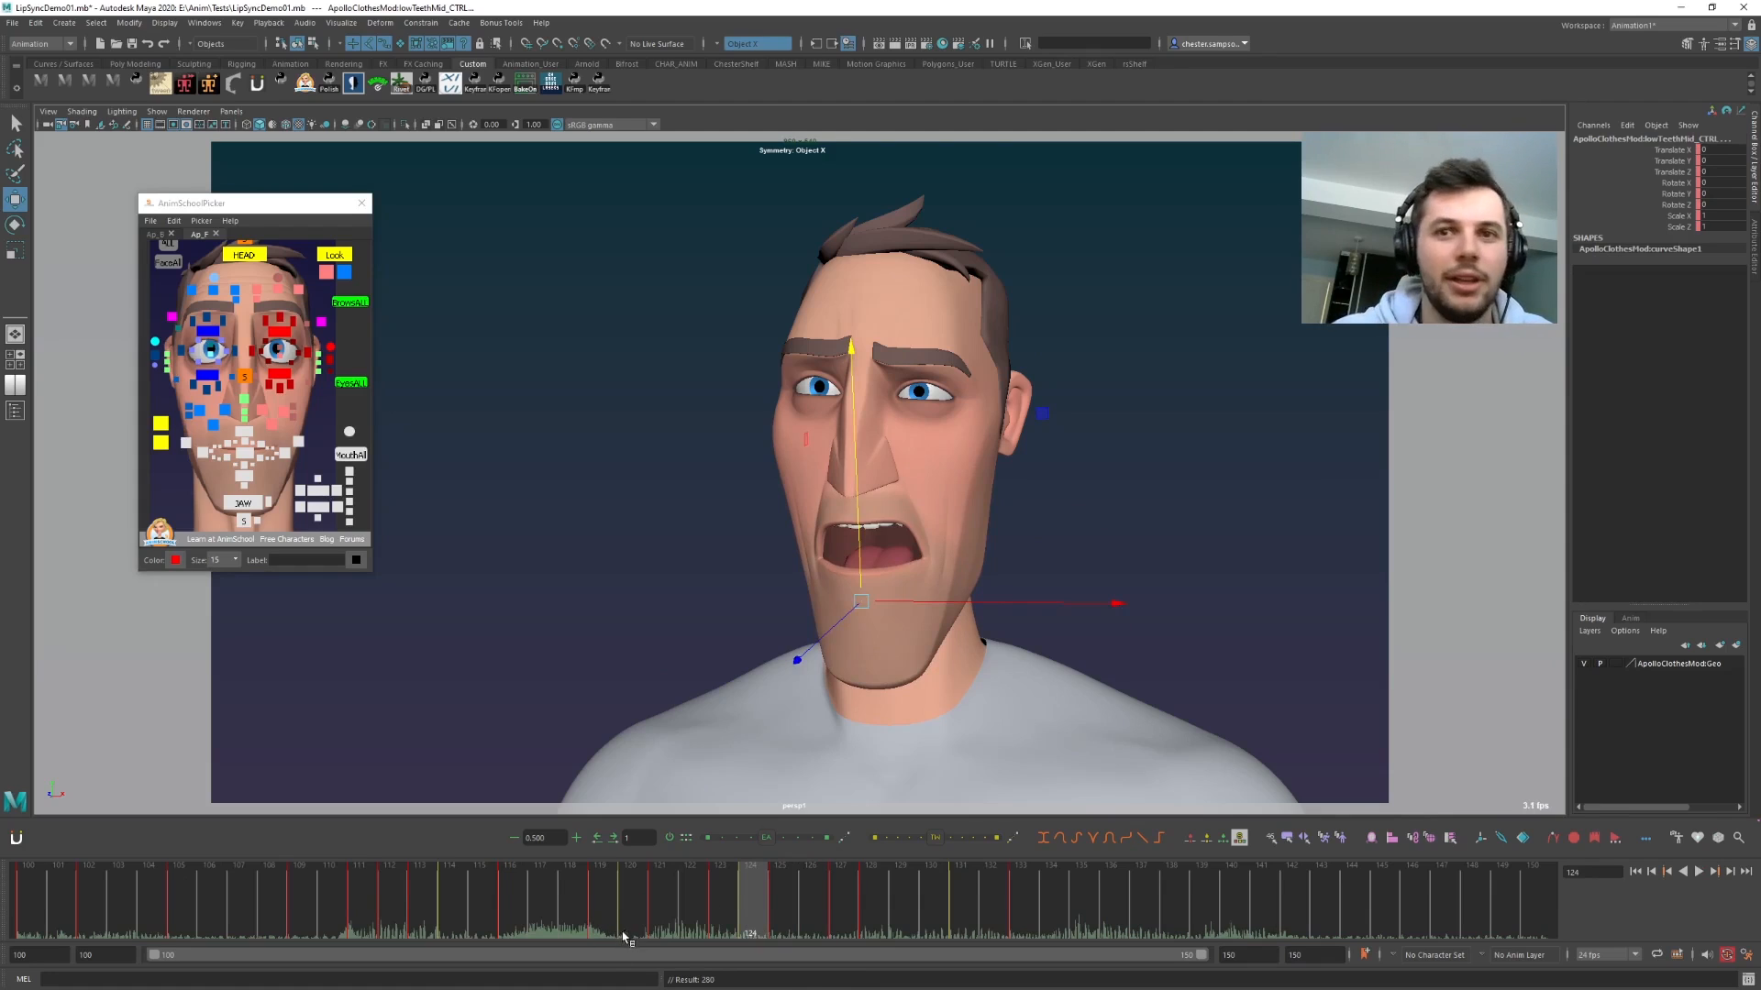
click(659, 928)
key(alt+v)
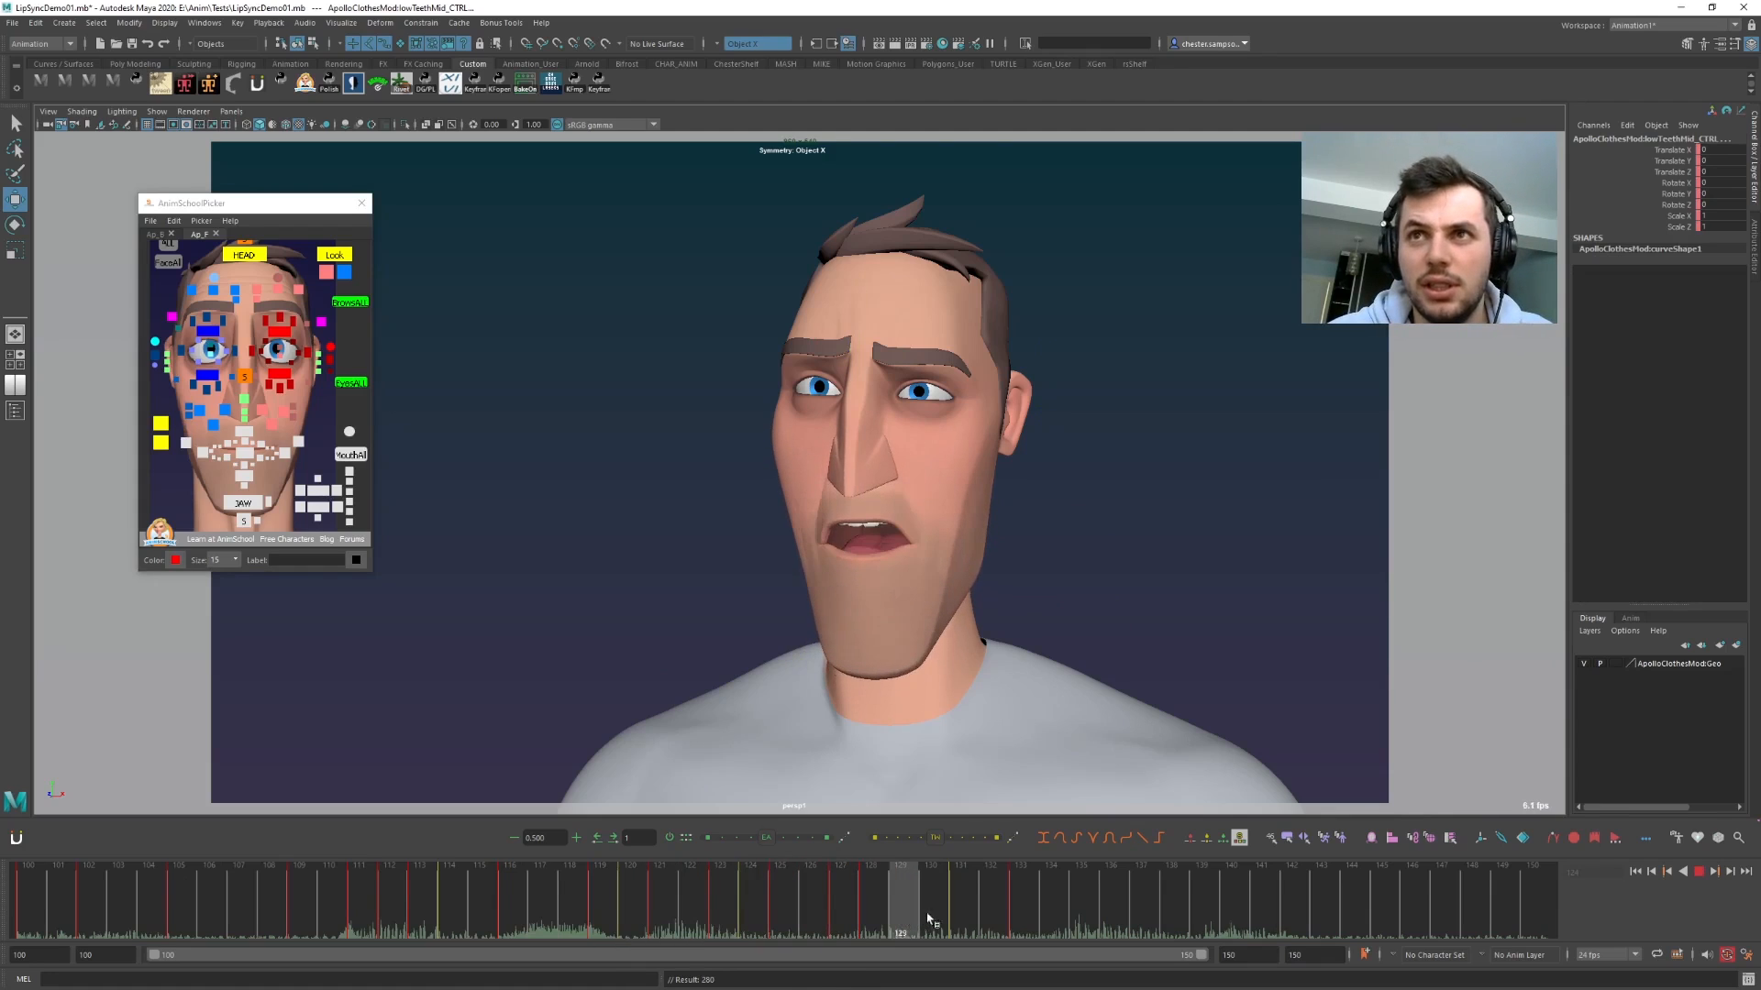
click(870, 915)
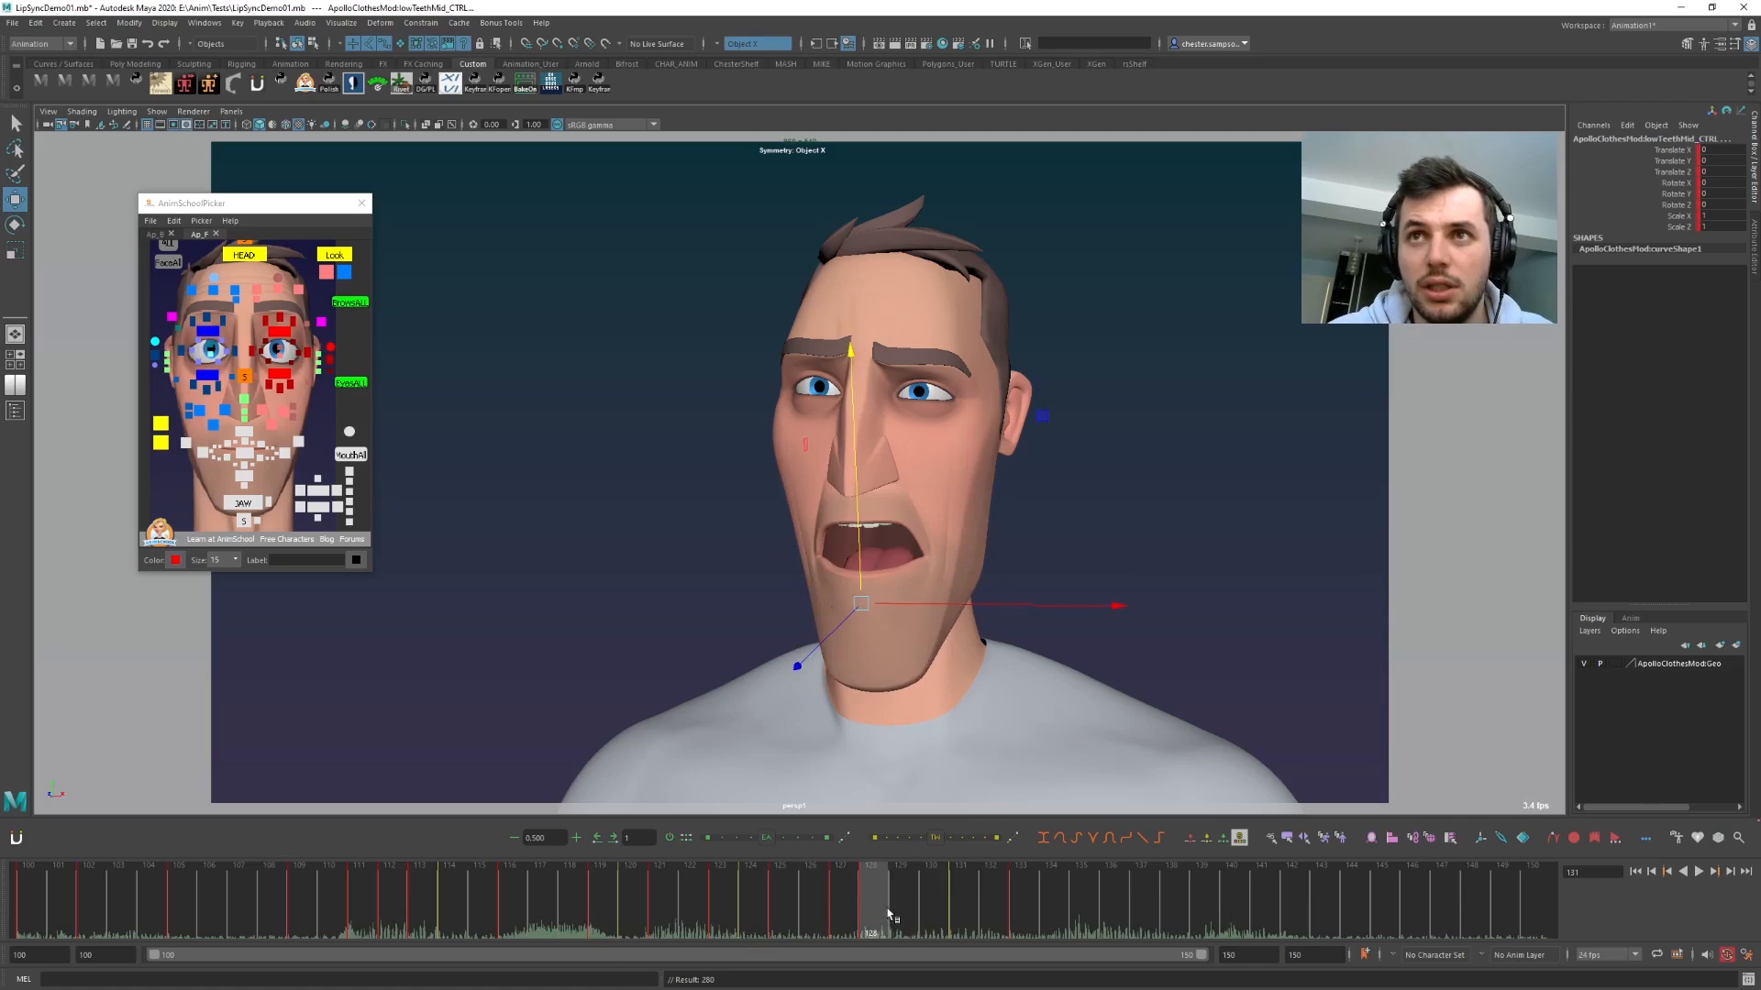
key(alt+v)
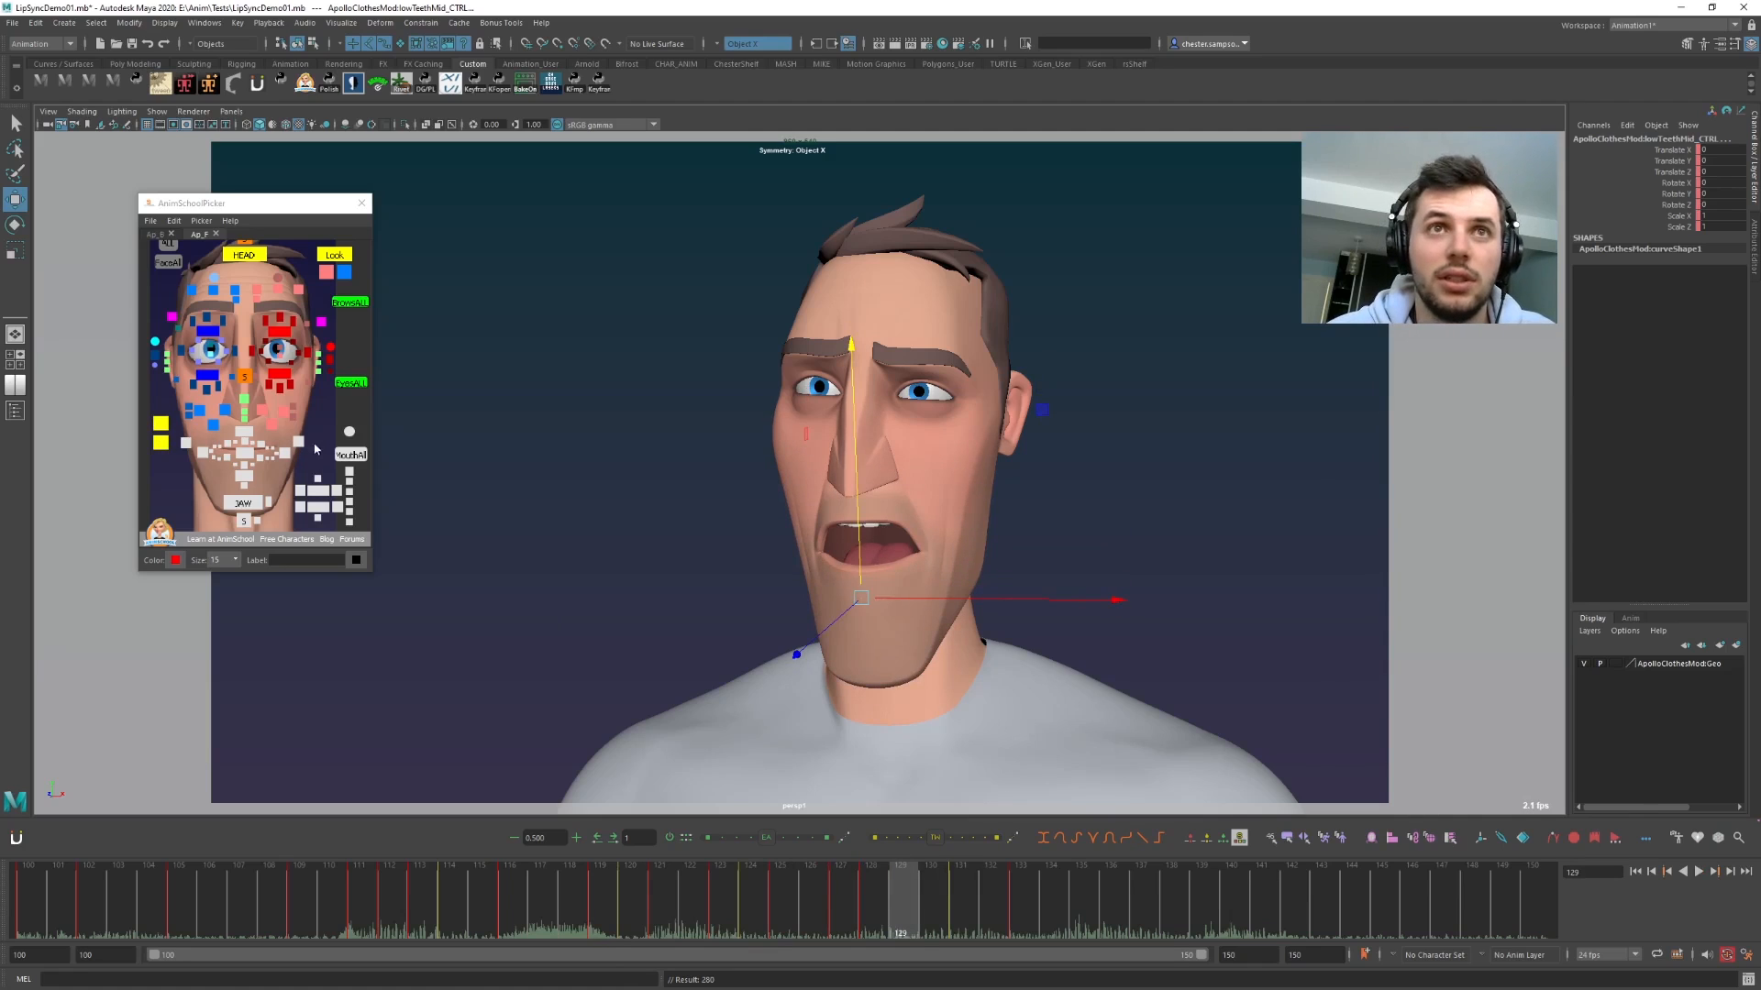
- Scrub between frames 121 and 131 and compare the key timing of the mouth controls with and without the jaw
click(781, 908)
key(alt+v)
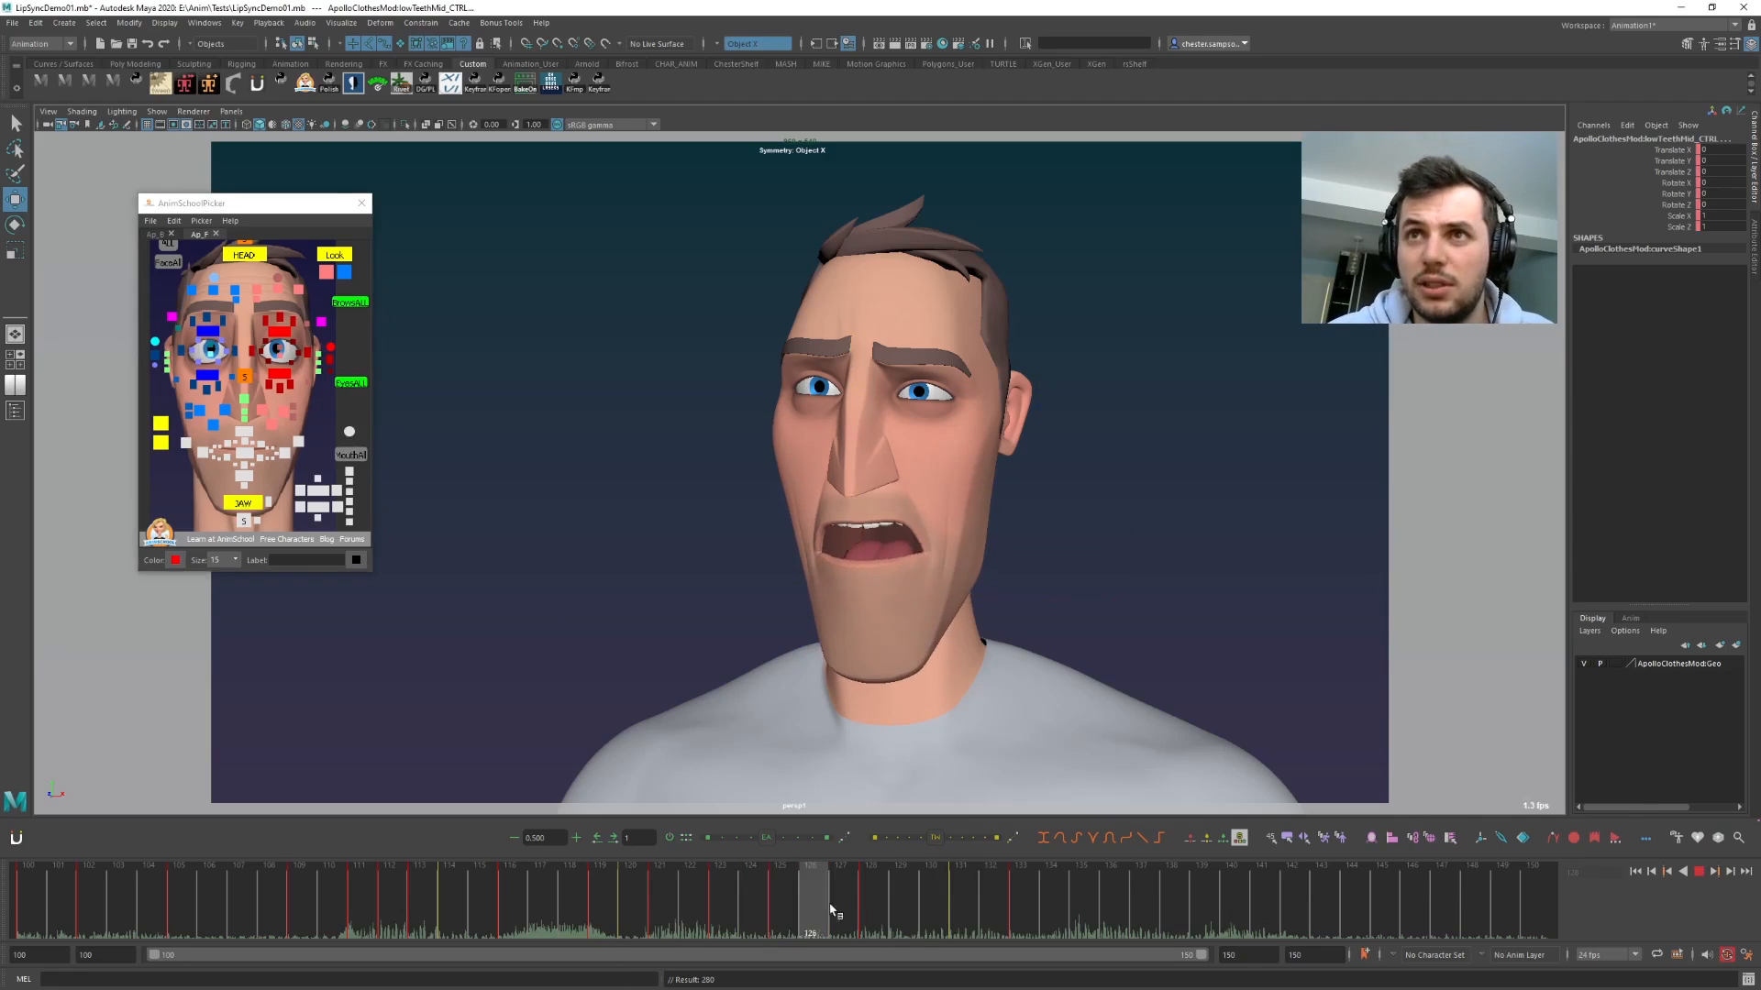
click(968, 874)
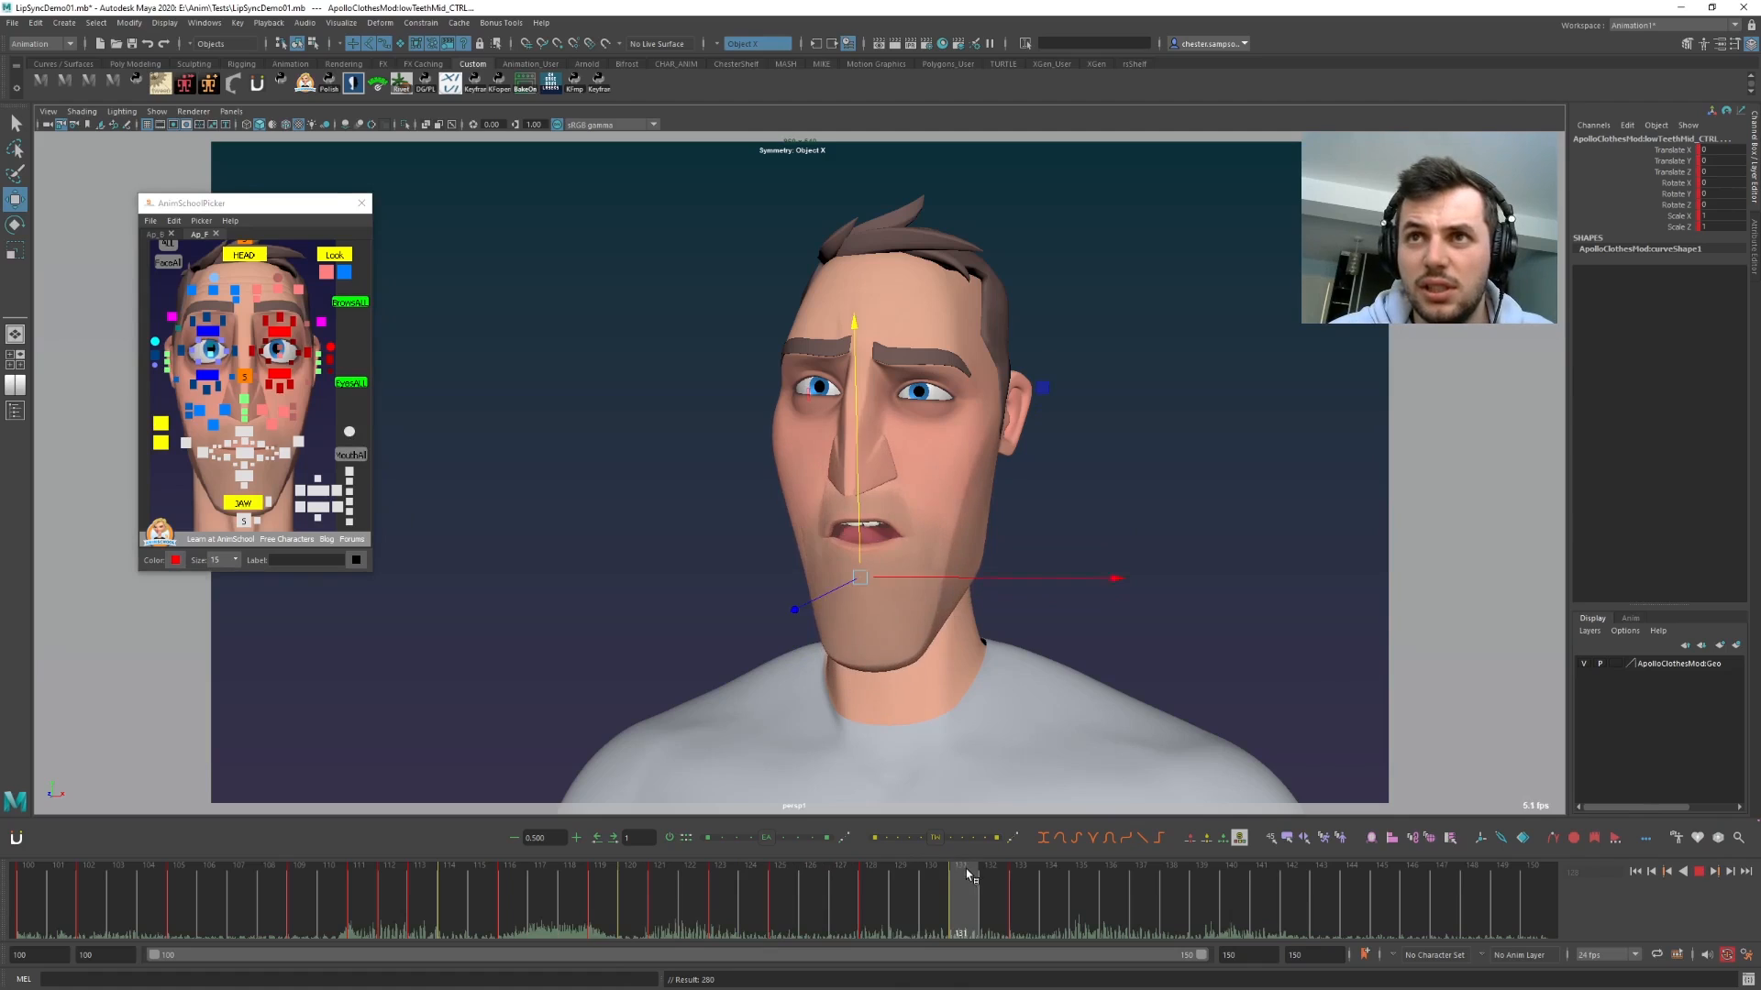
click(674, 899)
key(alt+v)
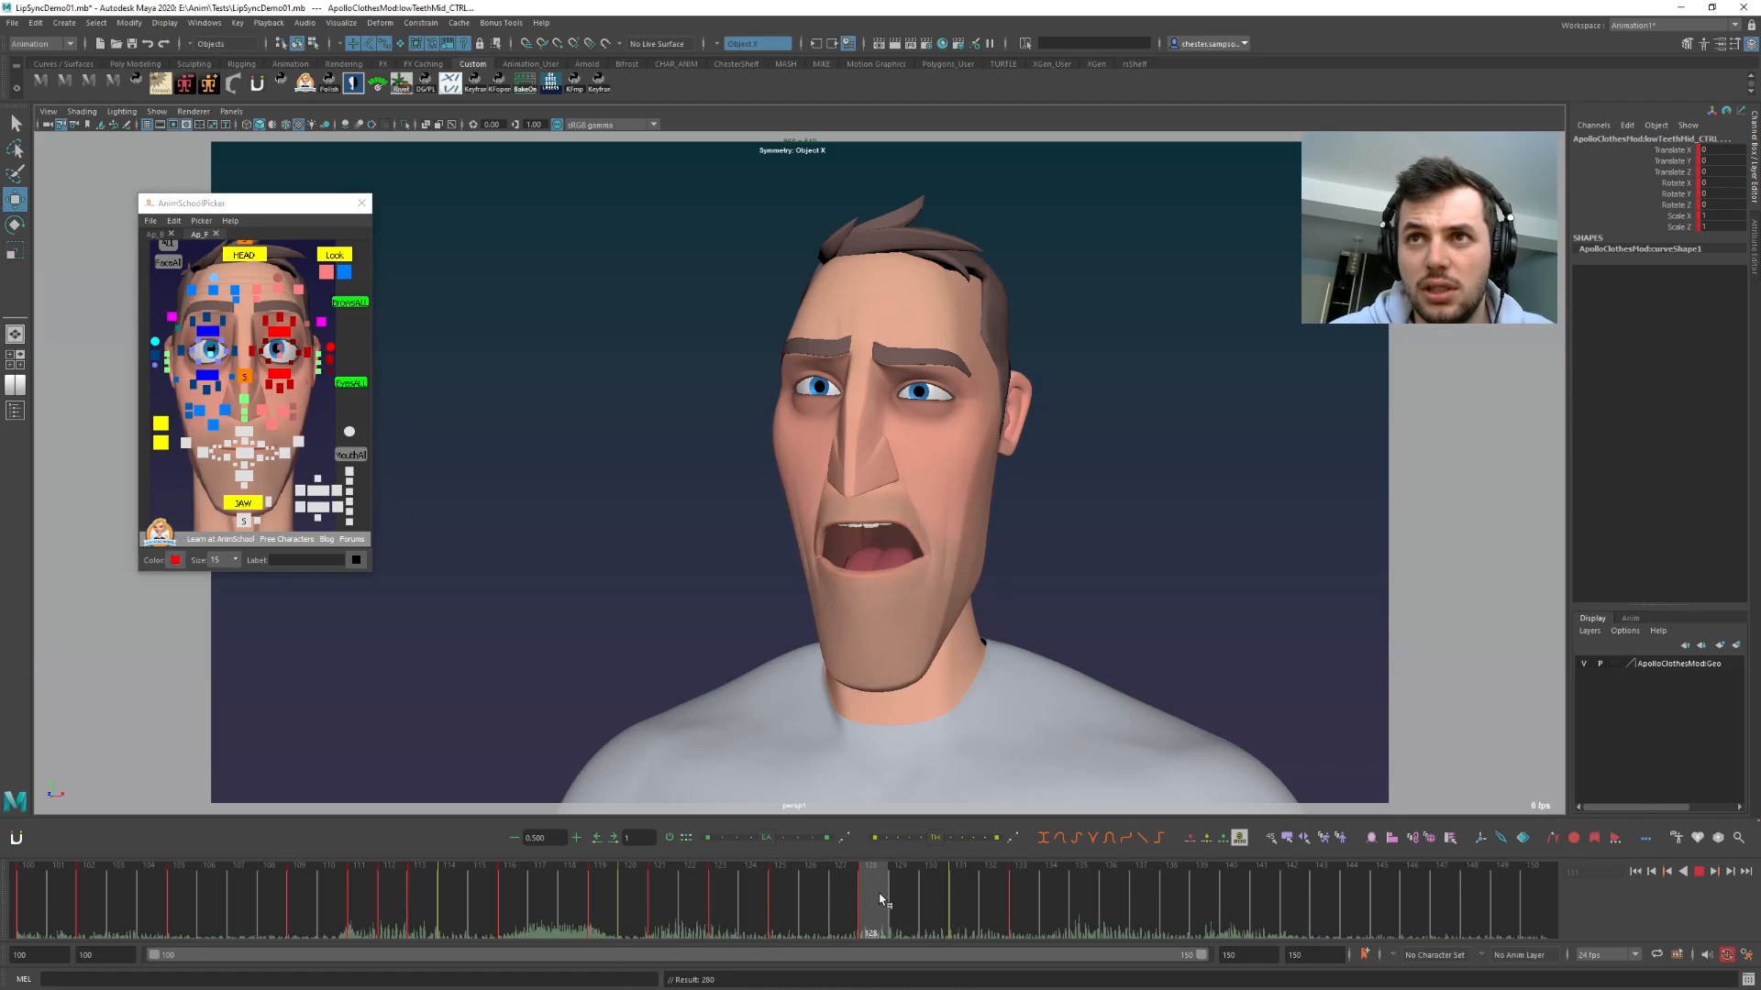
click(350, 456)
drag(828, 896, 852, 905)
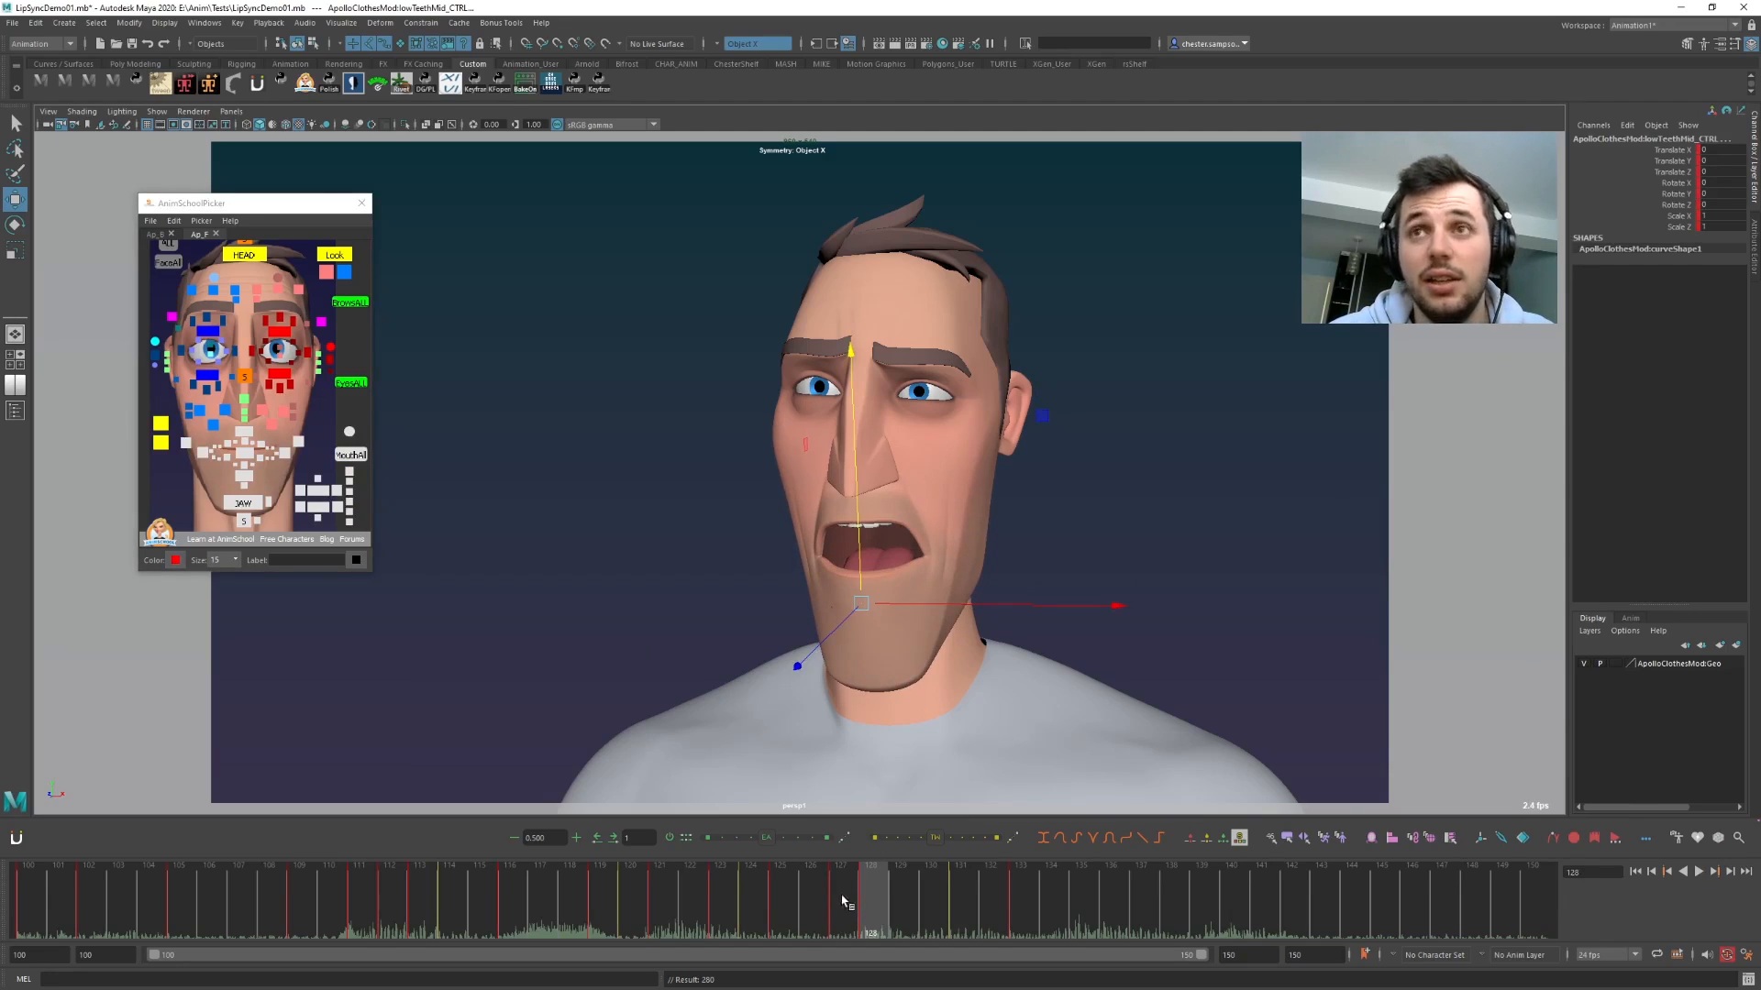
key(alt+v)
drag(795, 896, 871, 899)
- Tween the jaw control at frame 128 toward the previous key and scrub through the surrounding frames
click(238, 524)
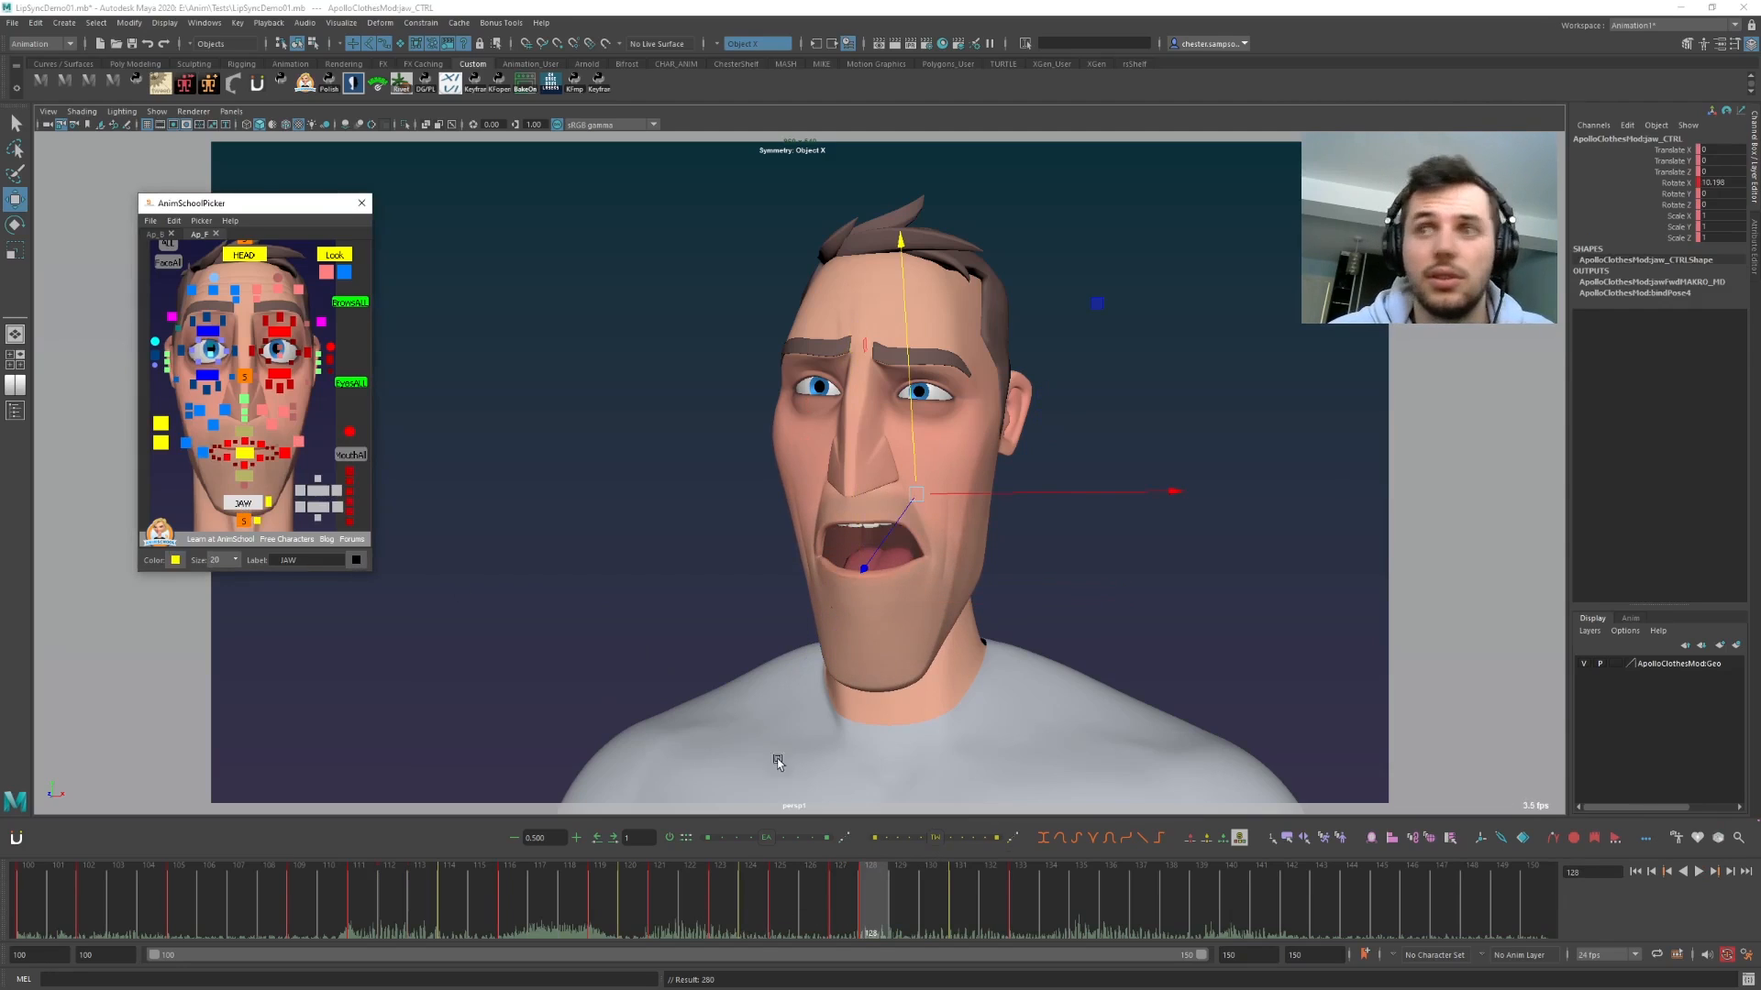
drag(940, 841, 903, 842)
drag(815, 895, 994, 906)
drag(606, 905, 768, 903)
drag(581, 905, 505, 876)
- Select the tongue controls, copy their in-between pose from frame 122 to frame 124 and key it
click(351, 484)
key(alt+v)
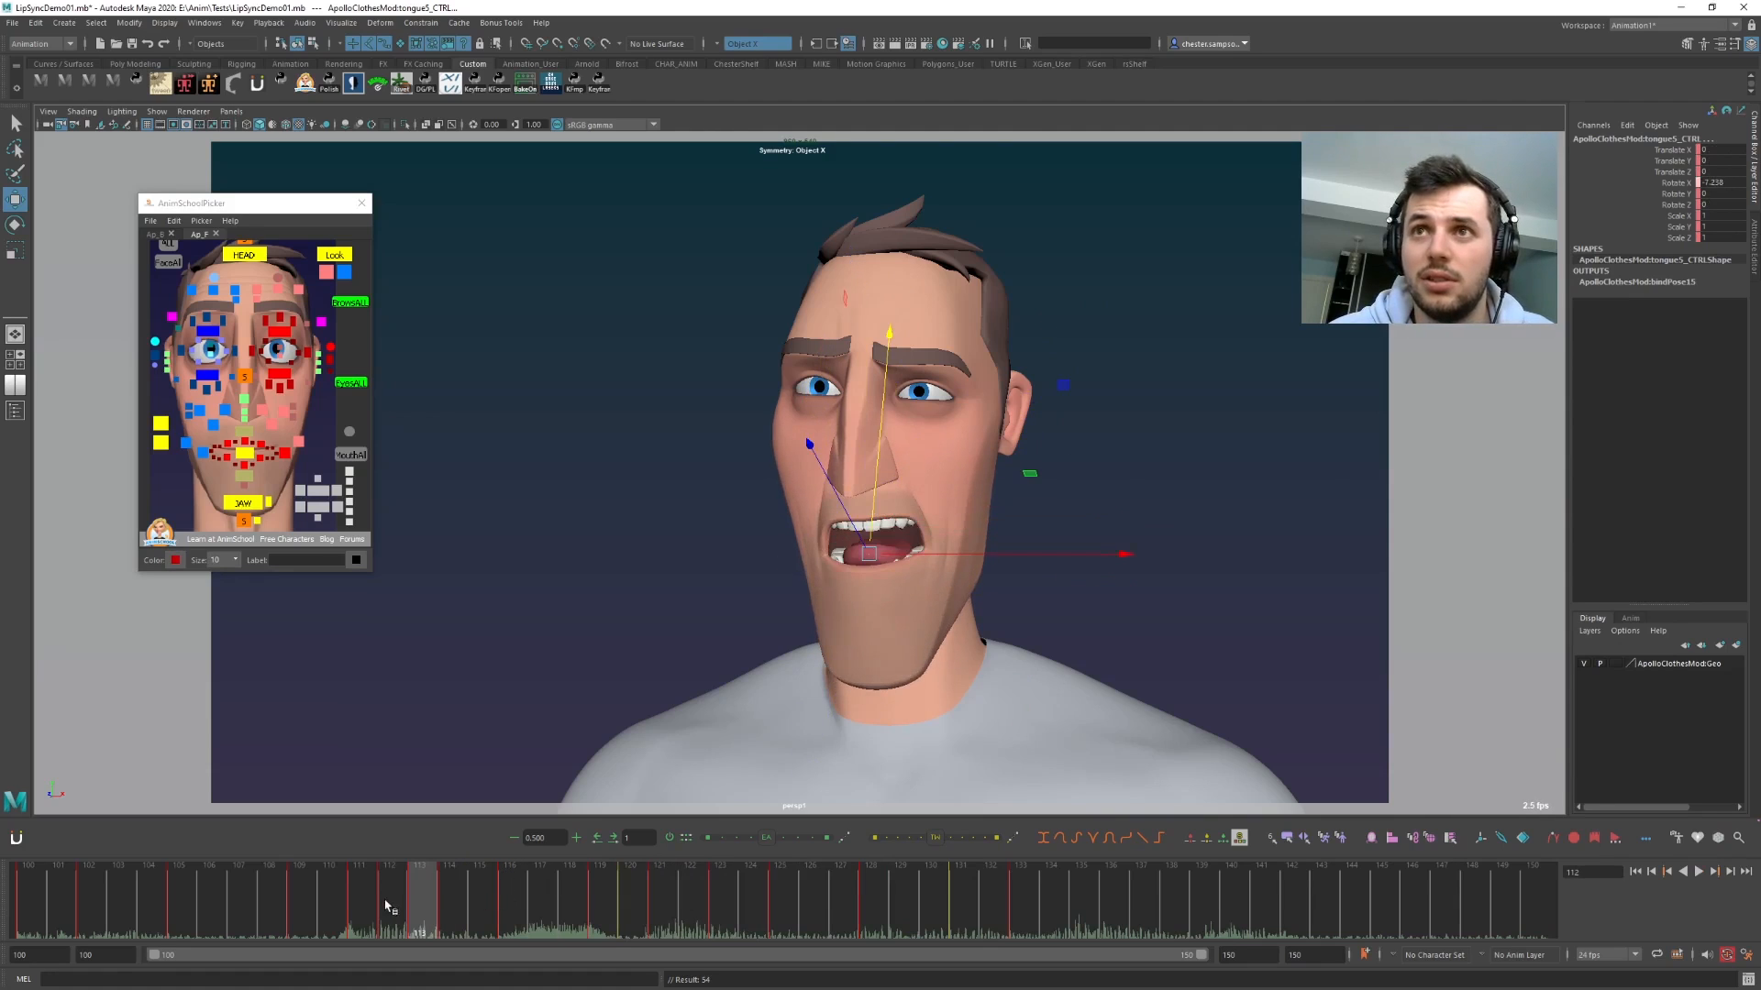
key(alt+v)
key(alt+v)
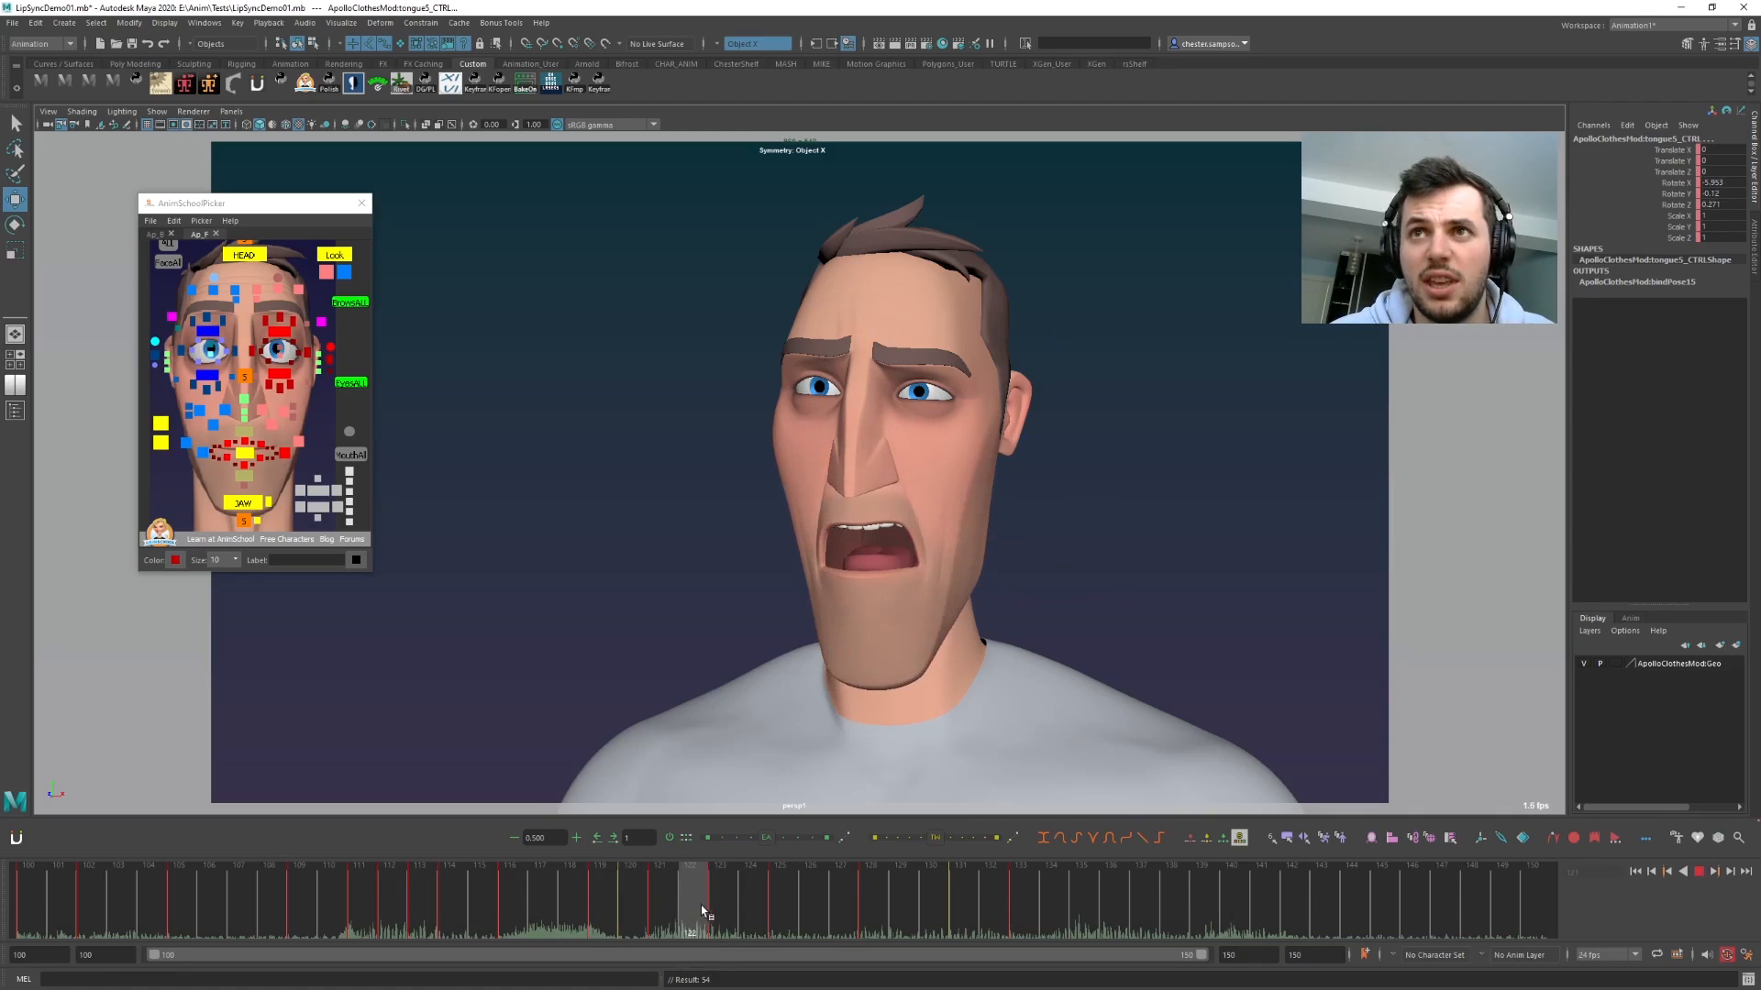
click(686, 907)
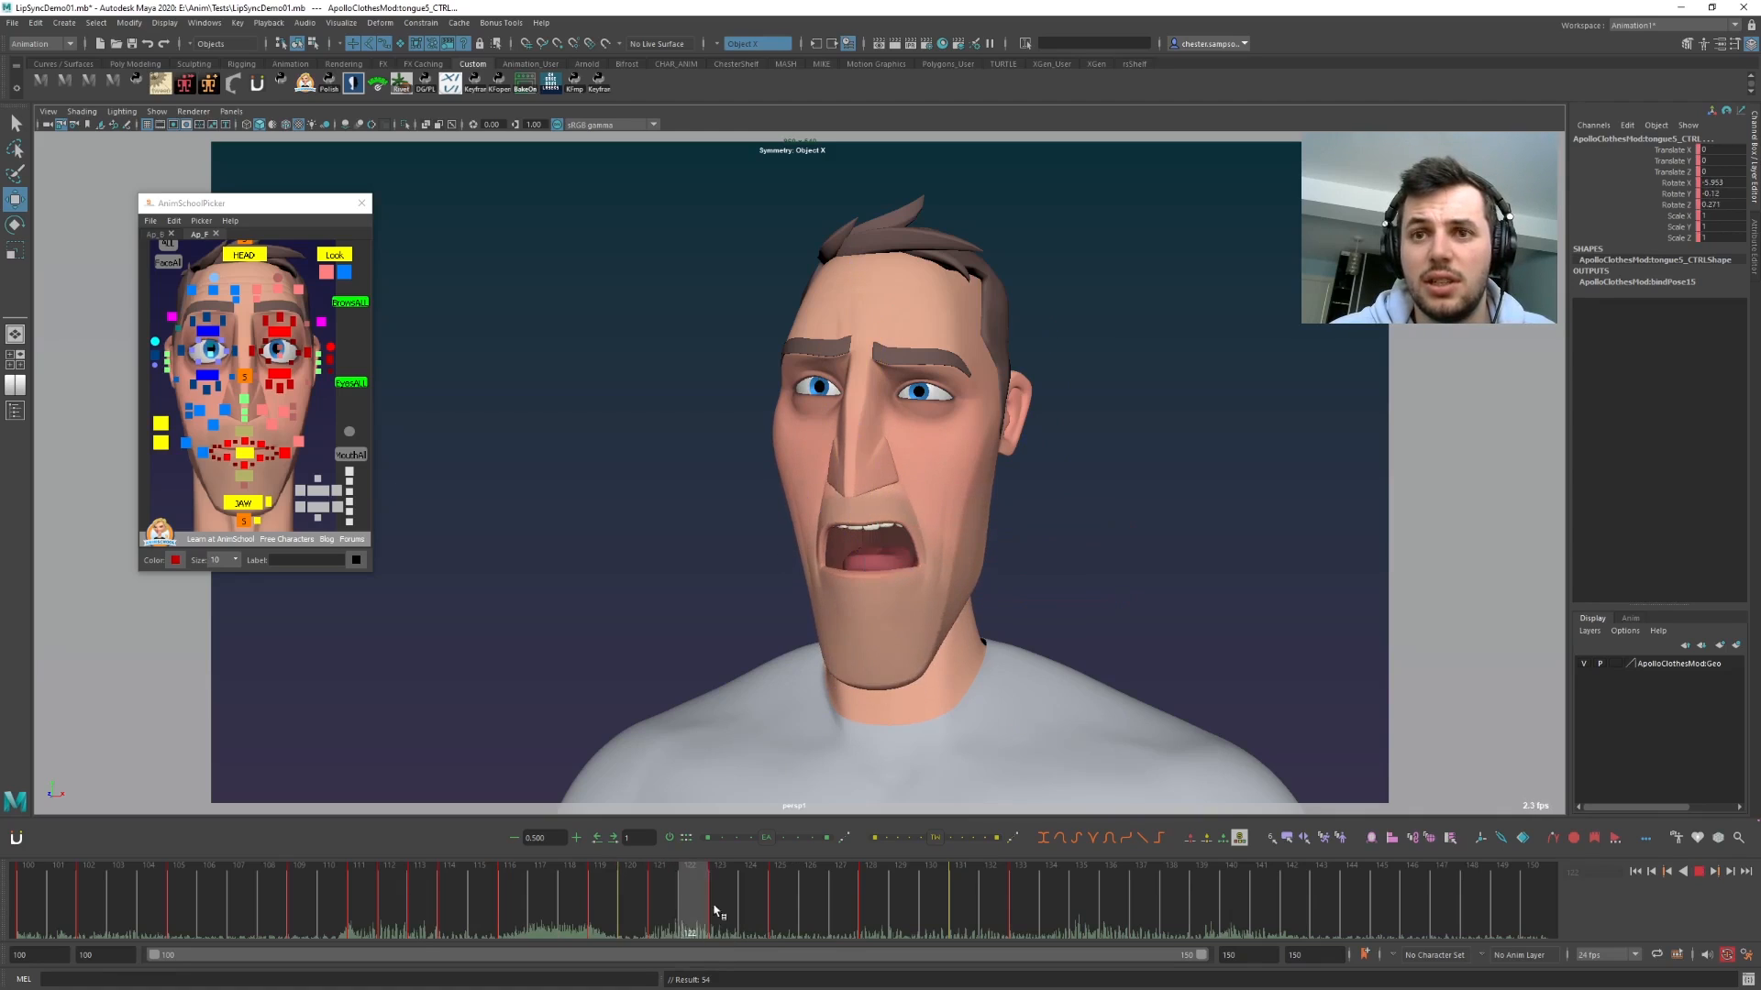
drag(706, 911, 736, 906)
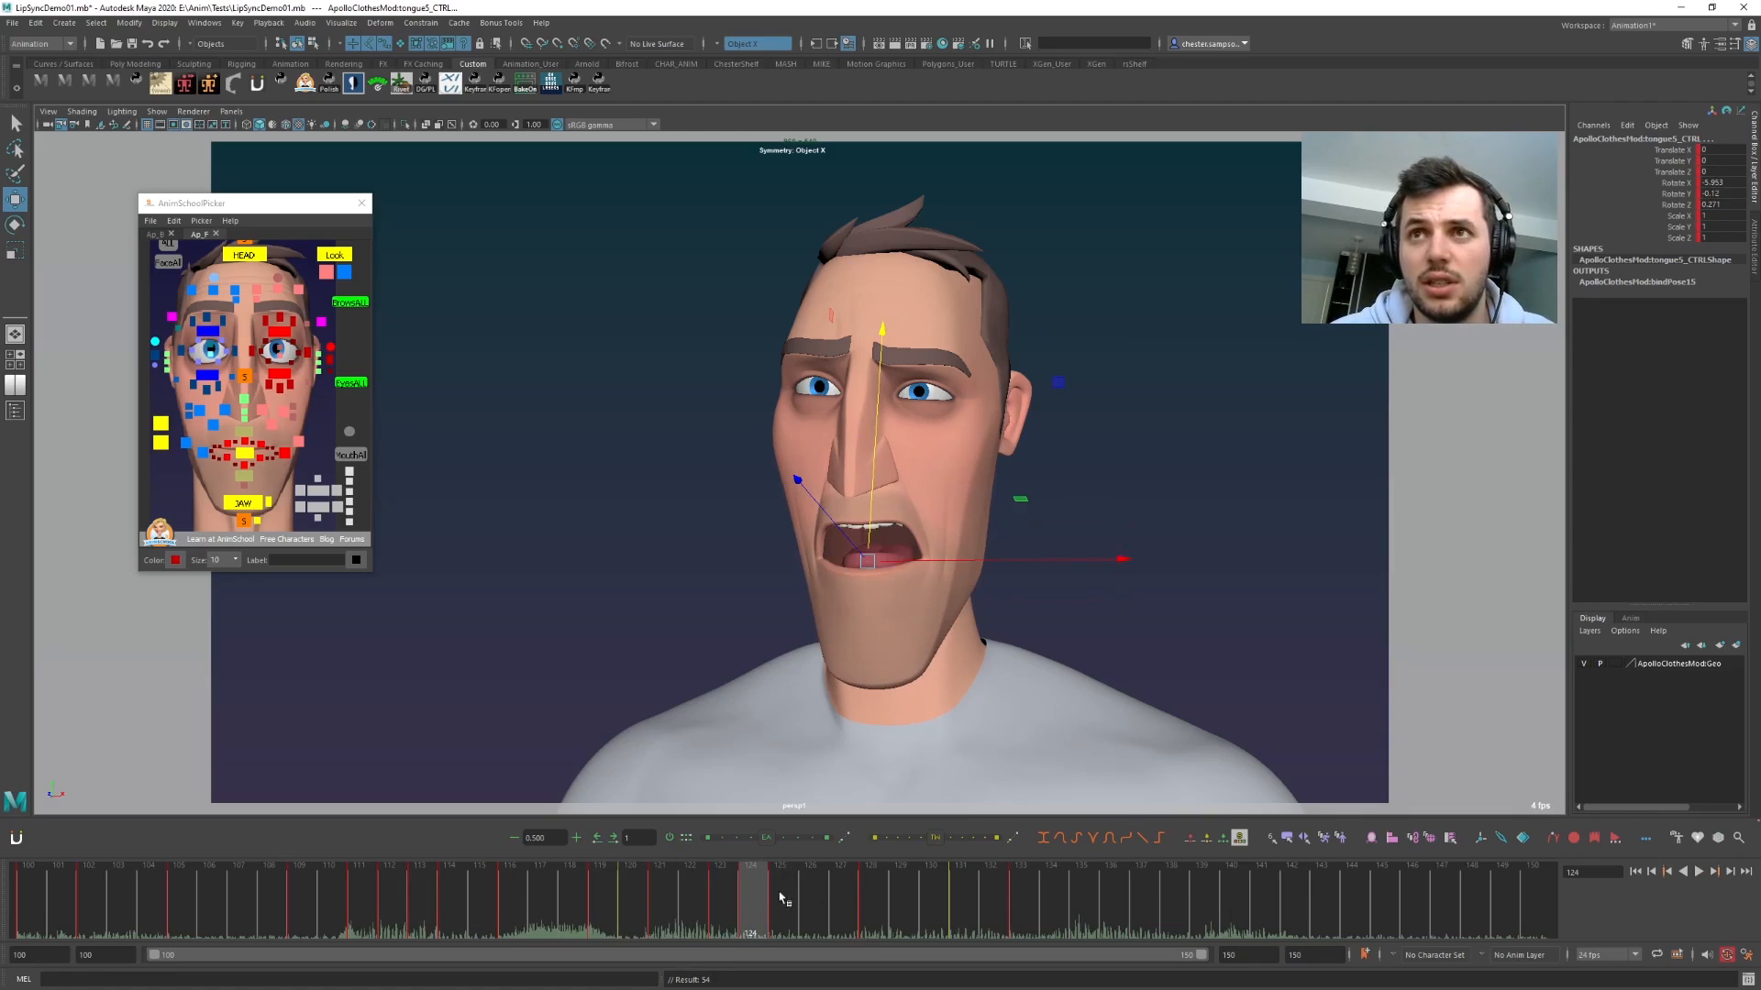
- Play back the tongue motion and tween the tongue controls at frame 124 toward the previous key
key(alt+v)
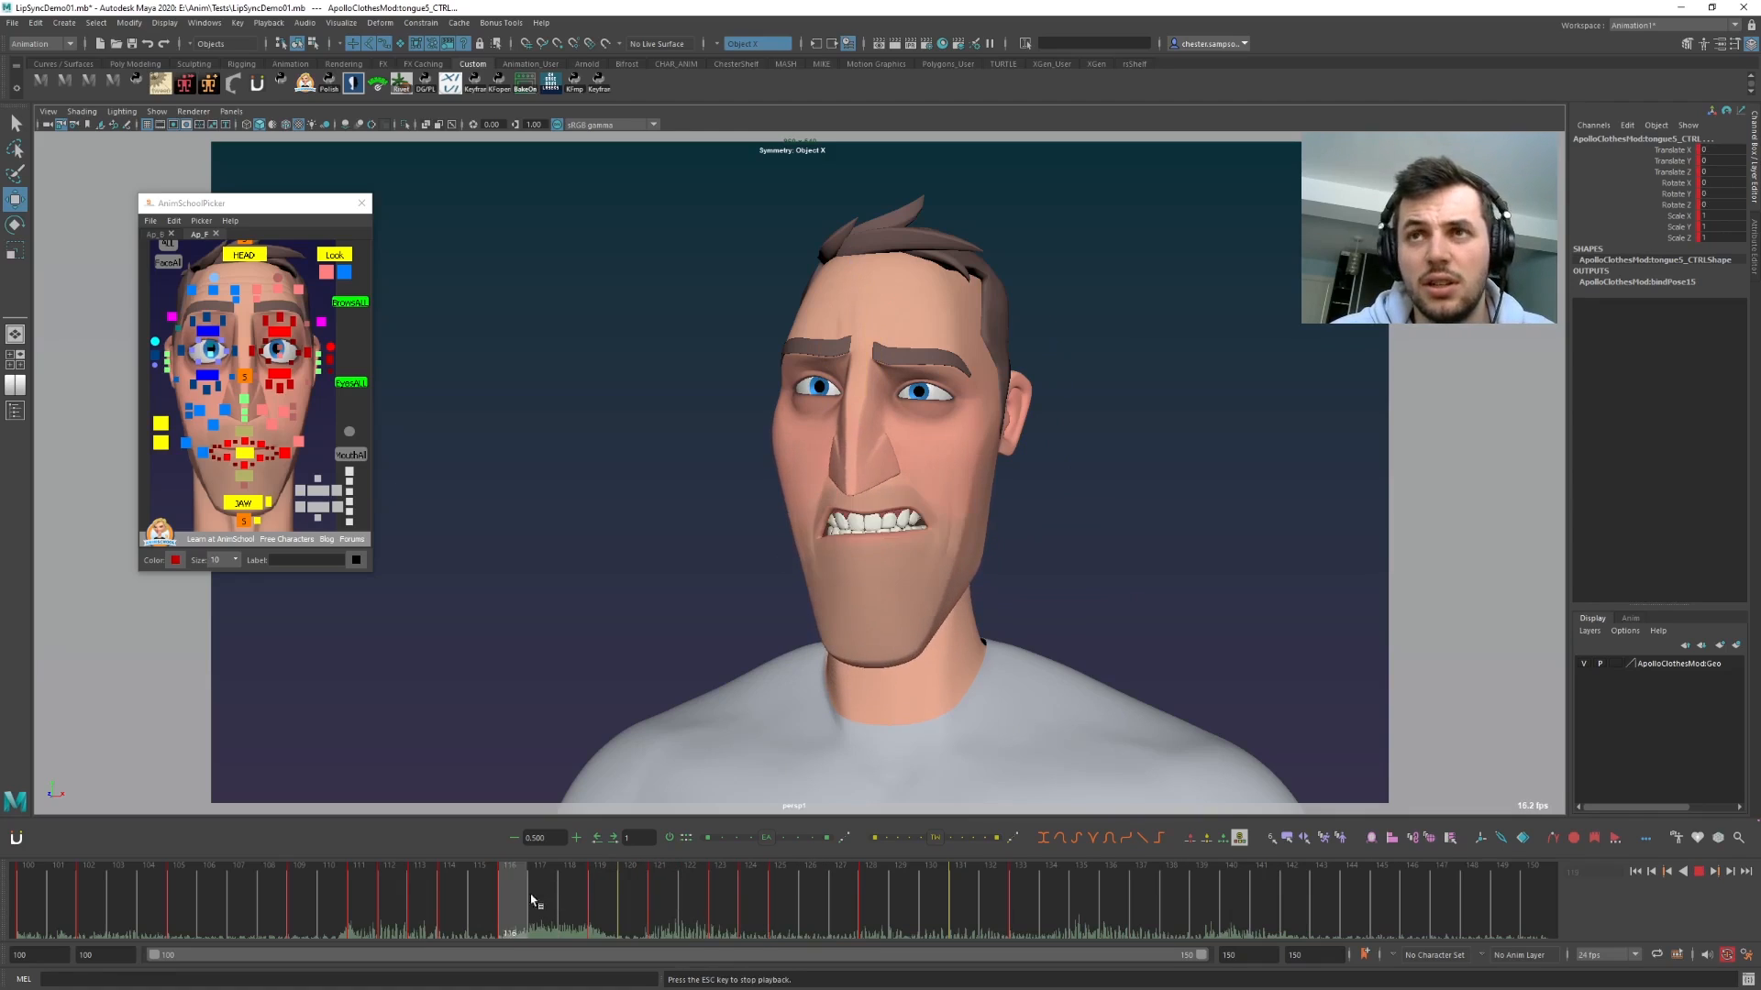
drag(552, 903, 745, 915)
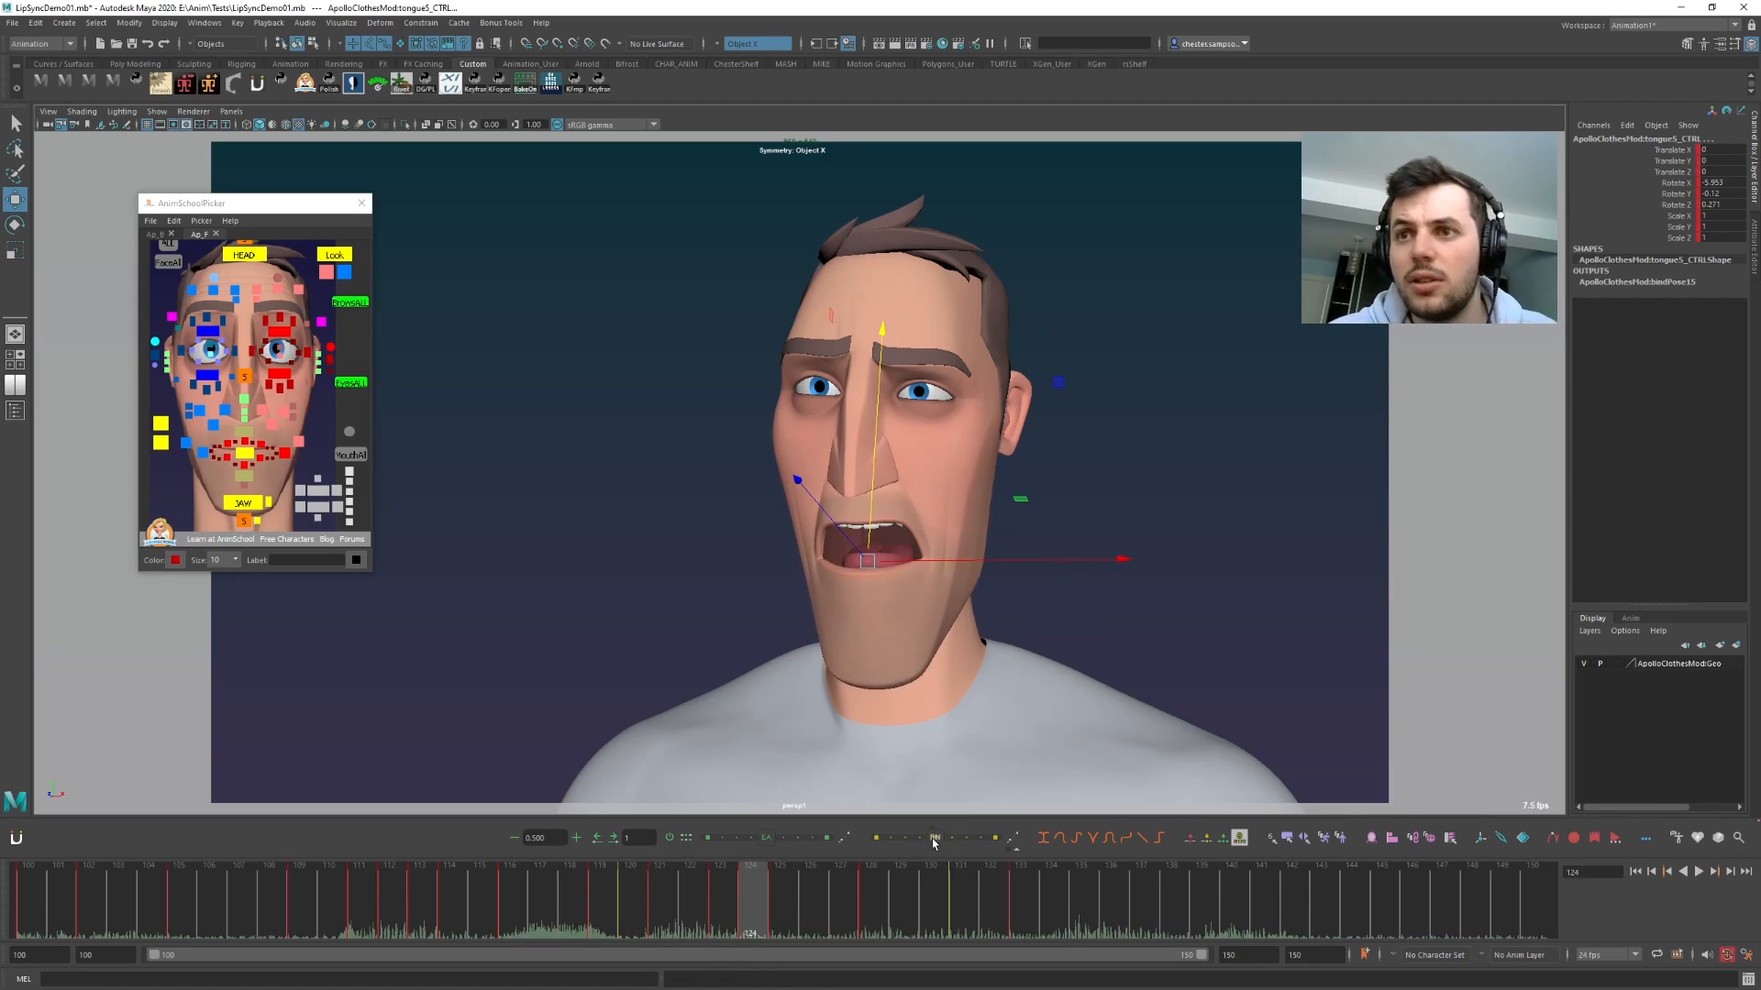
drag(887, 838, 886, 838)
key(comma)
key(period)
key(period)
- Pose the tongue at frame 130 by rotating the tongue tip control downward and repositioning it behind the teeth
drag(719, 899, 933, 912)
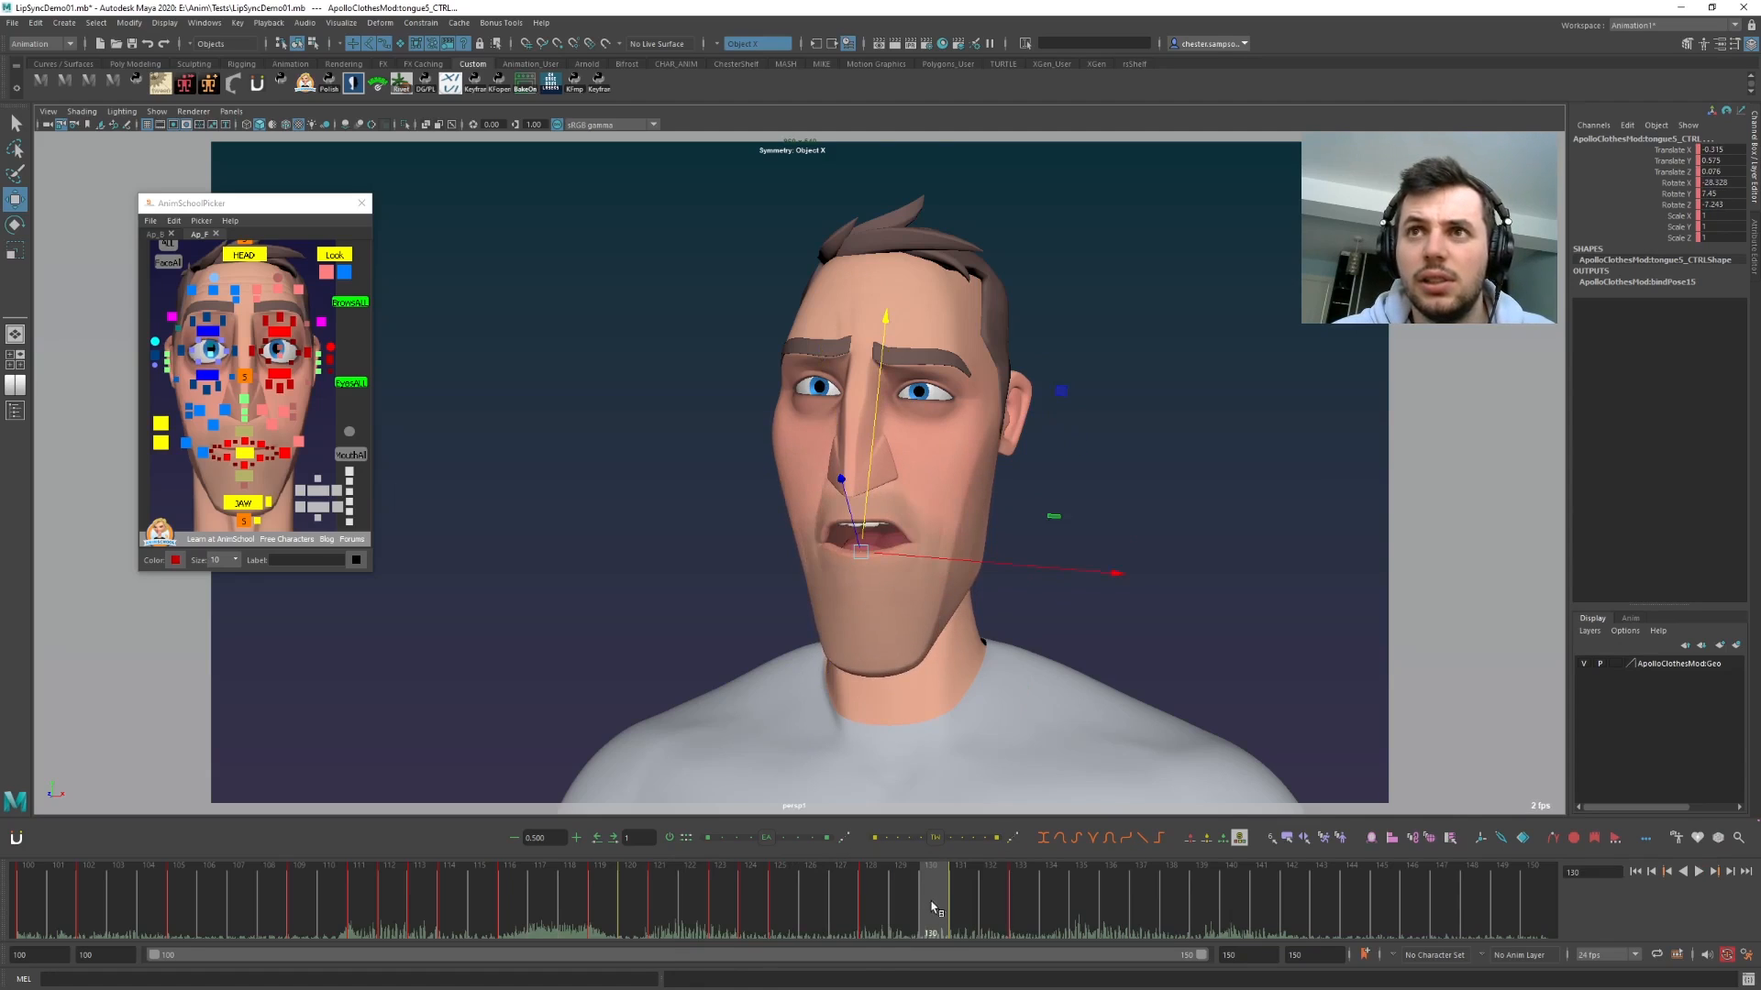
click(360, 524)
click(350, 524)
key(e)
drag(730, 530, 745, 695)
drag(956, 703, 935, 753)
drag(750, 587, 815, 745)
key(w)
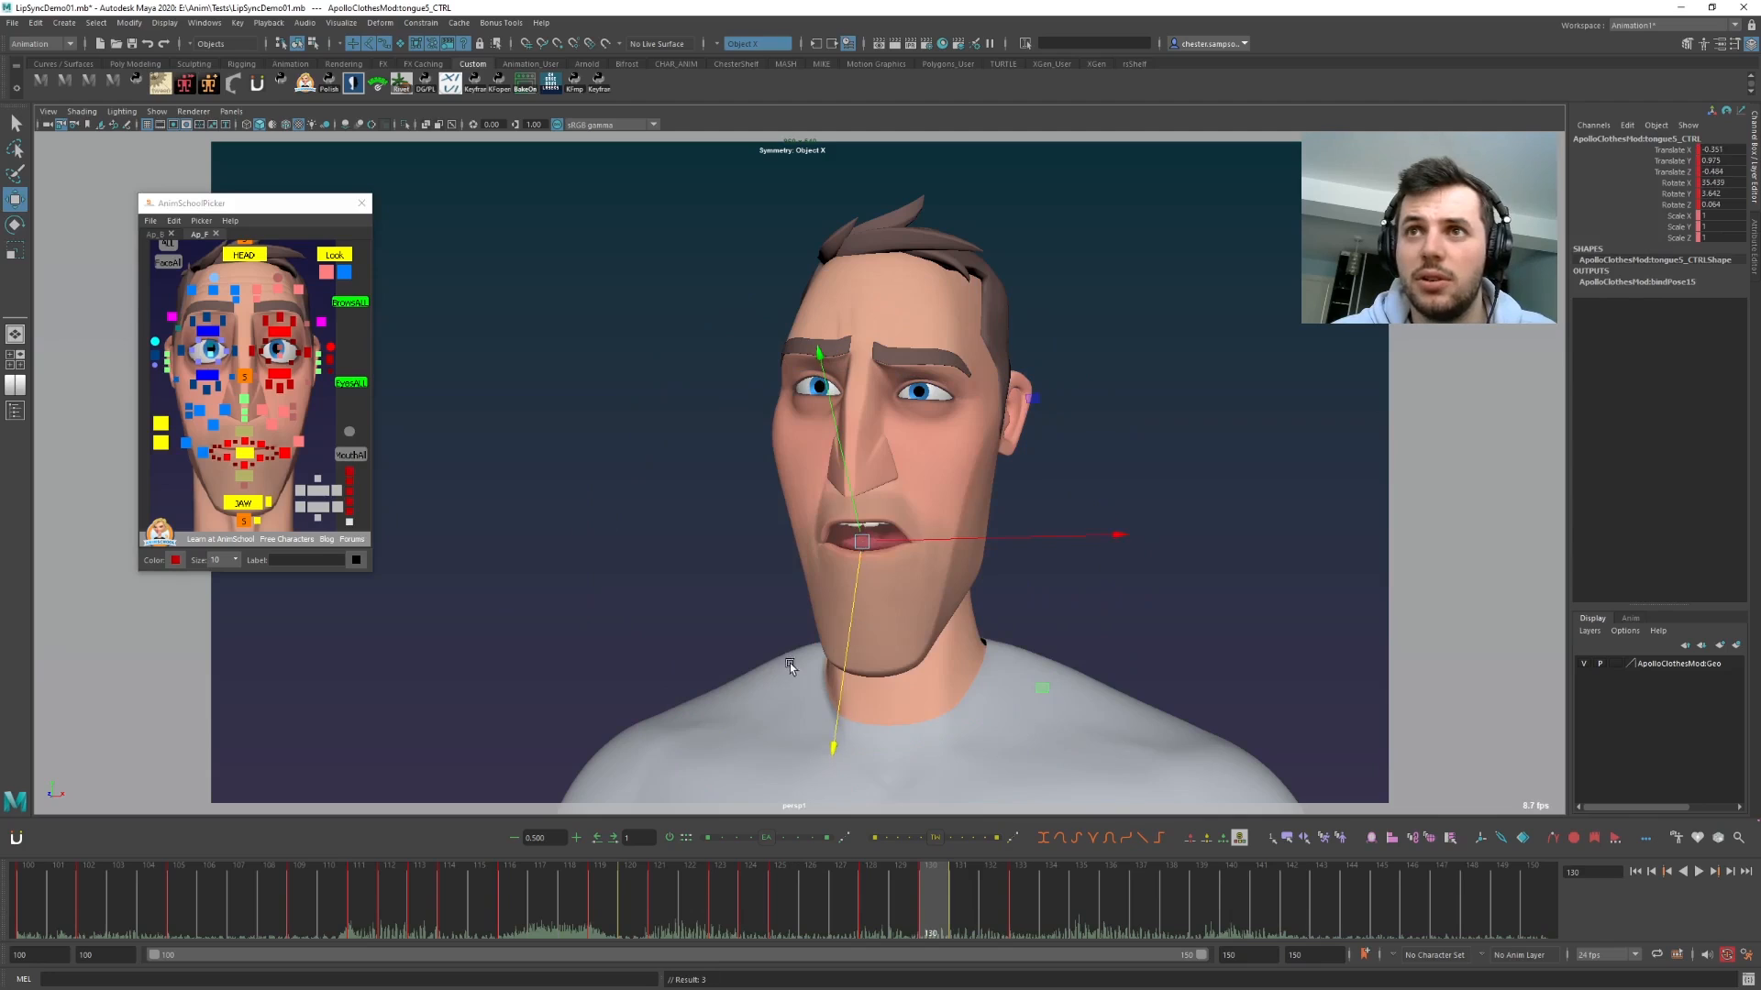
click(351, 512)
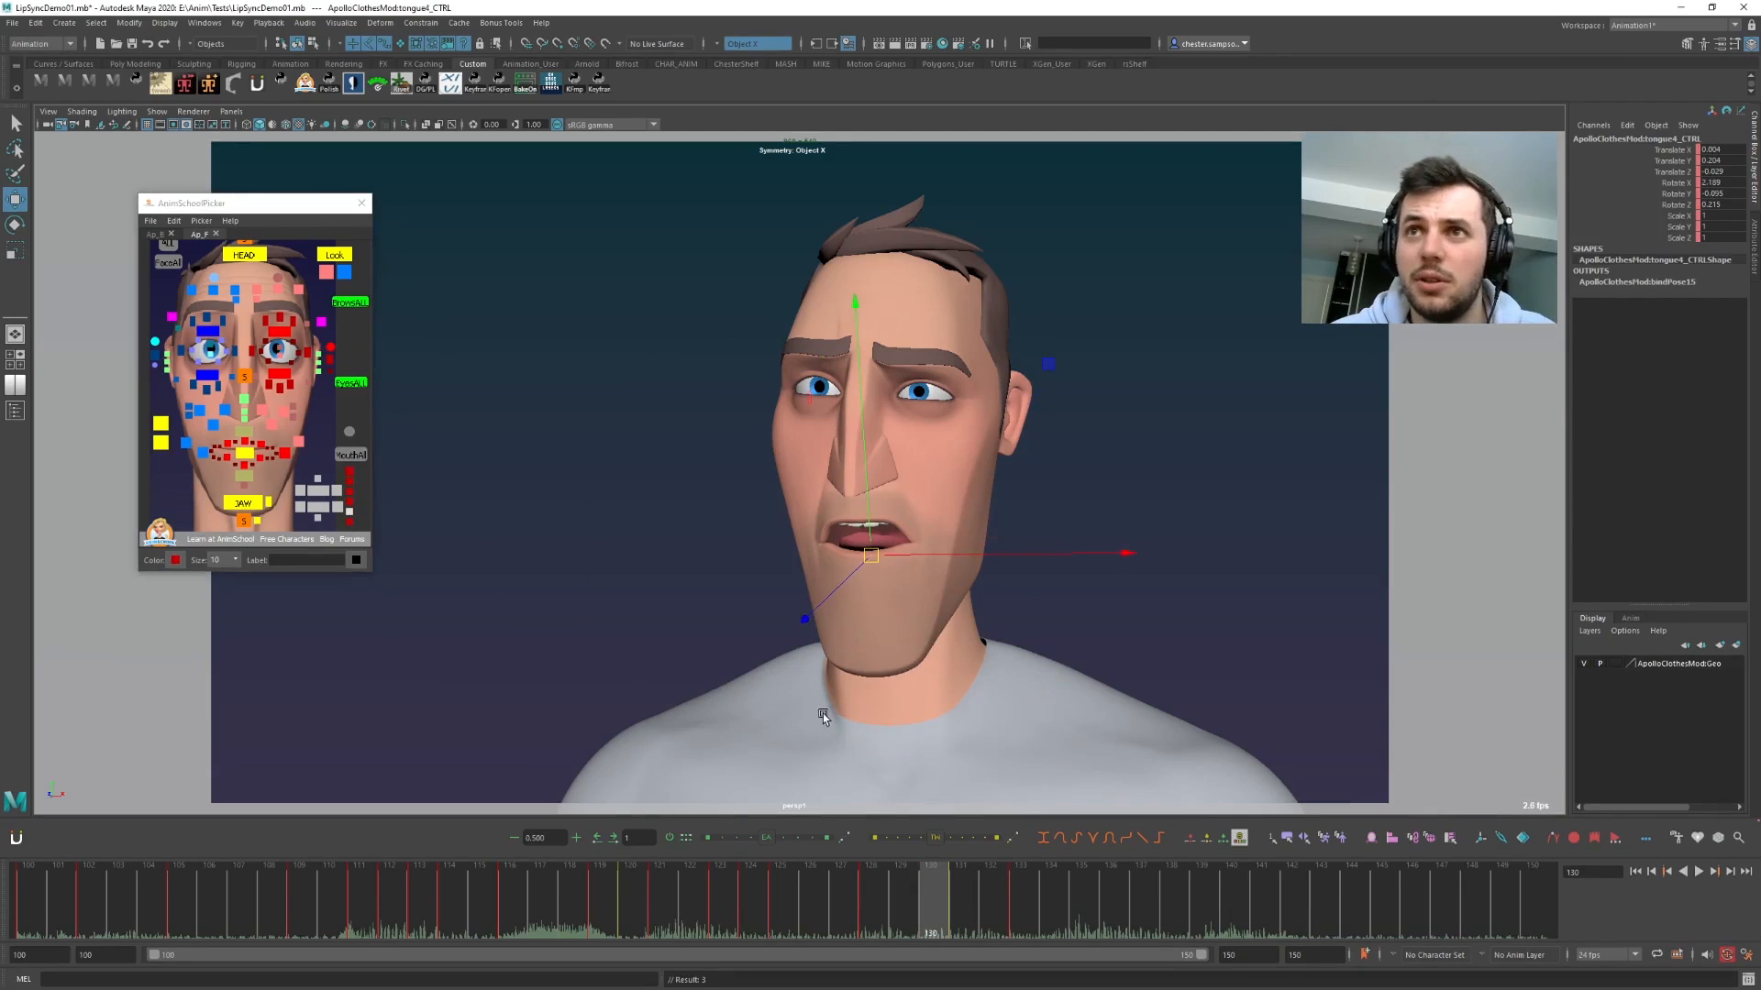
- Rotate the fourth tongue control upward at frame 130 and raise it slightly so the tongue curls against the upper teeth
key(e)
drag(765, 685, 771, 789)
key(comma)
key(period)
key(period)
key(comma)
key(w)
middle_drag(853, 733, 853, 722)
key(e)
drag(823, 670, 775, 718)
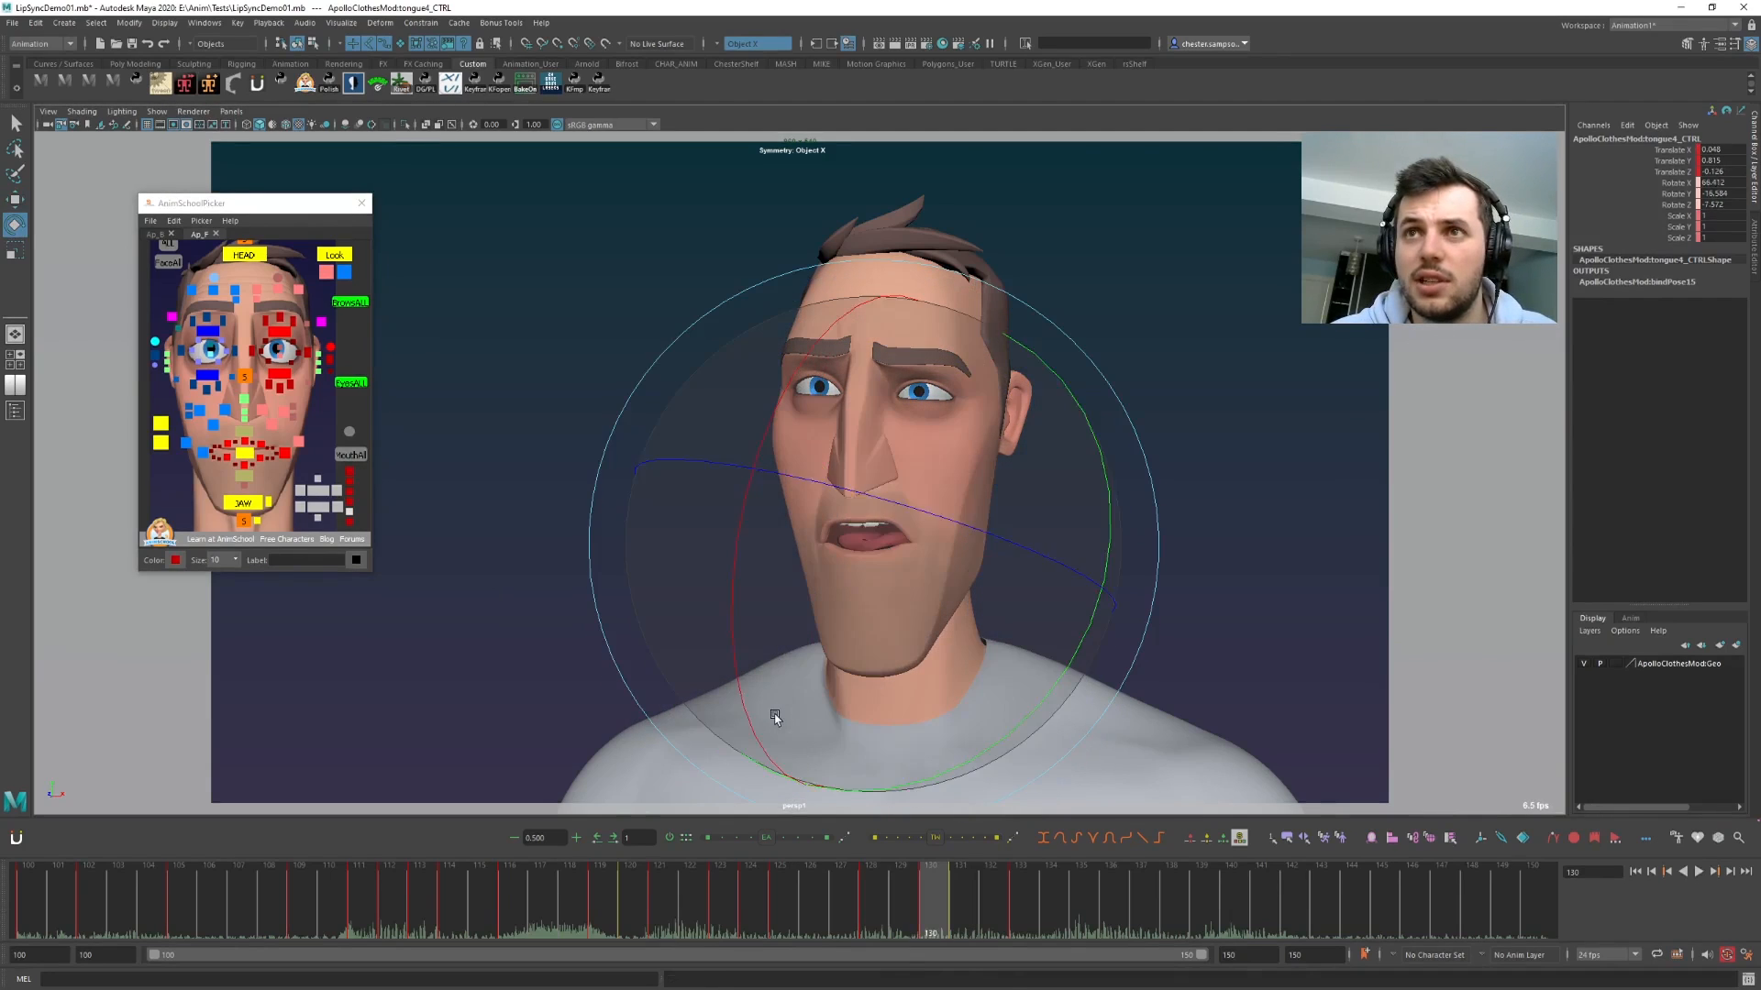
- Compare the tongue pose with its neighbouring keys and rotate the tongue tip control at frame 130
key(comma)
key(period)
key(period)
key(comma)
key(comma)
key(period)
click(336, 498)
key(w)
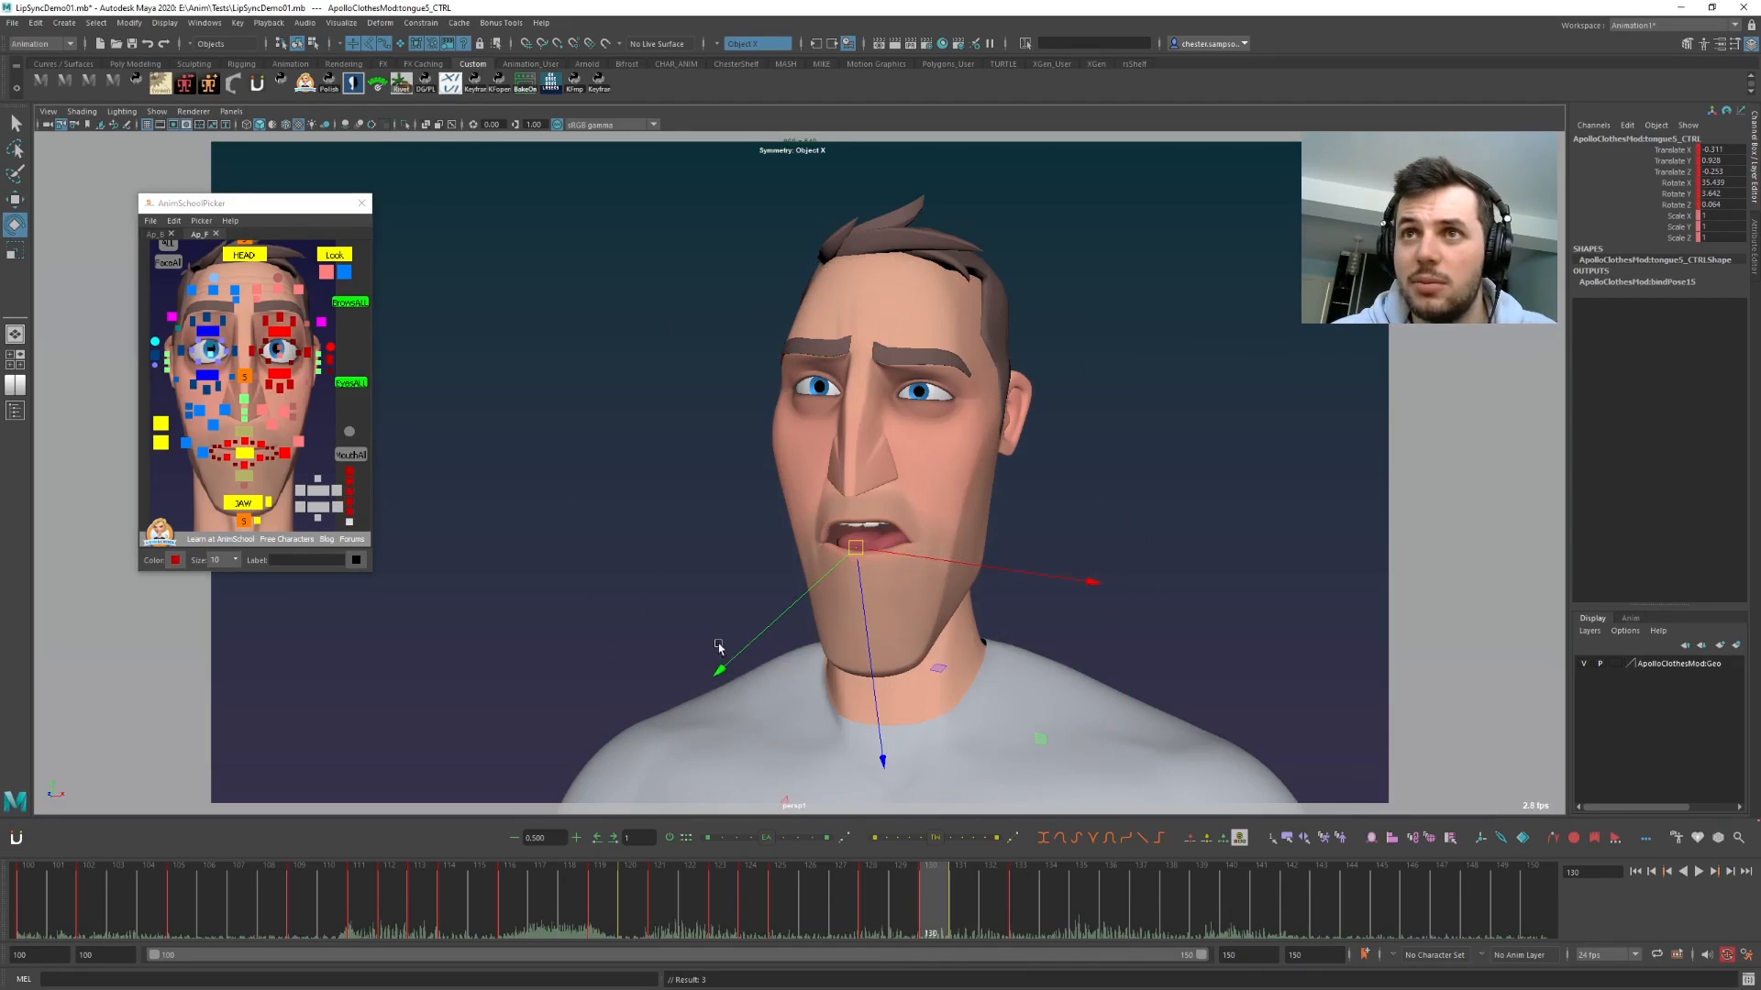
key(e)
drag(730, 642, 693, 635)
- Reposition the third tongue control slightly at frame 130 and check it against the neighbouring keys
click(348, 503)
key(w)
middle_drag(873, 689, 860, 697)
key(comma)
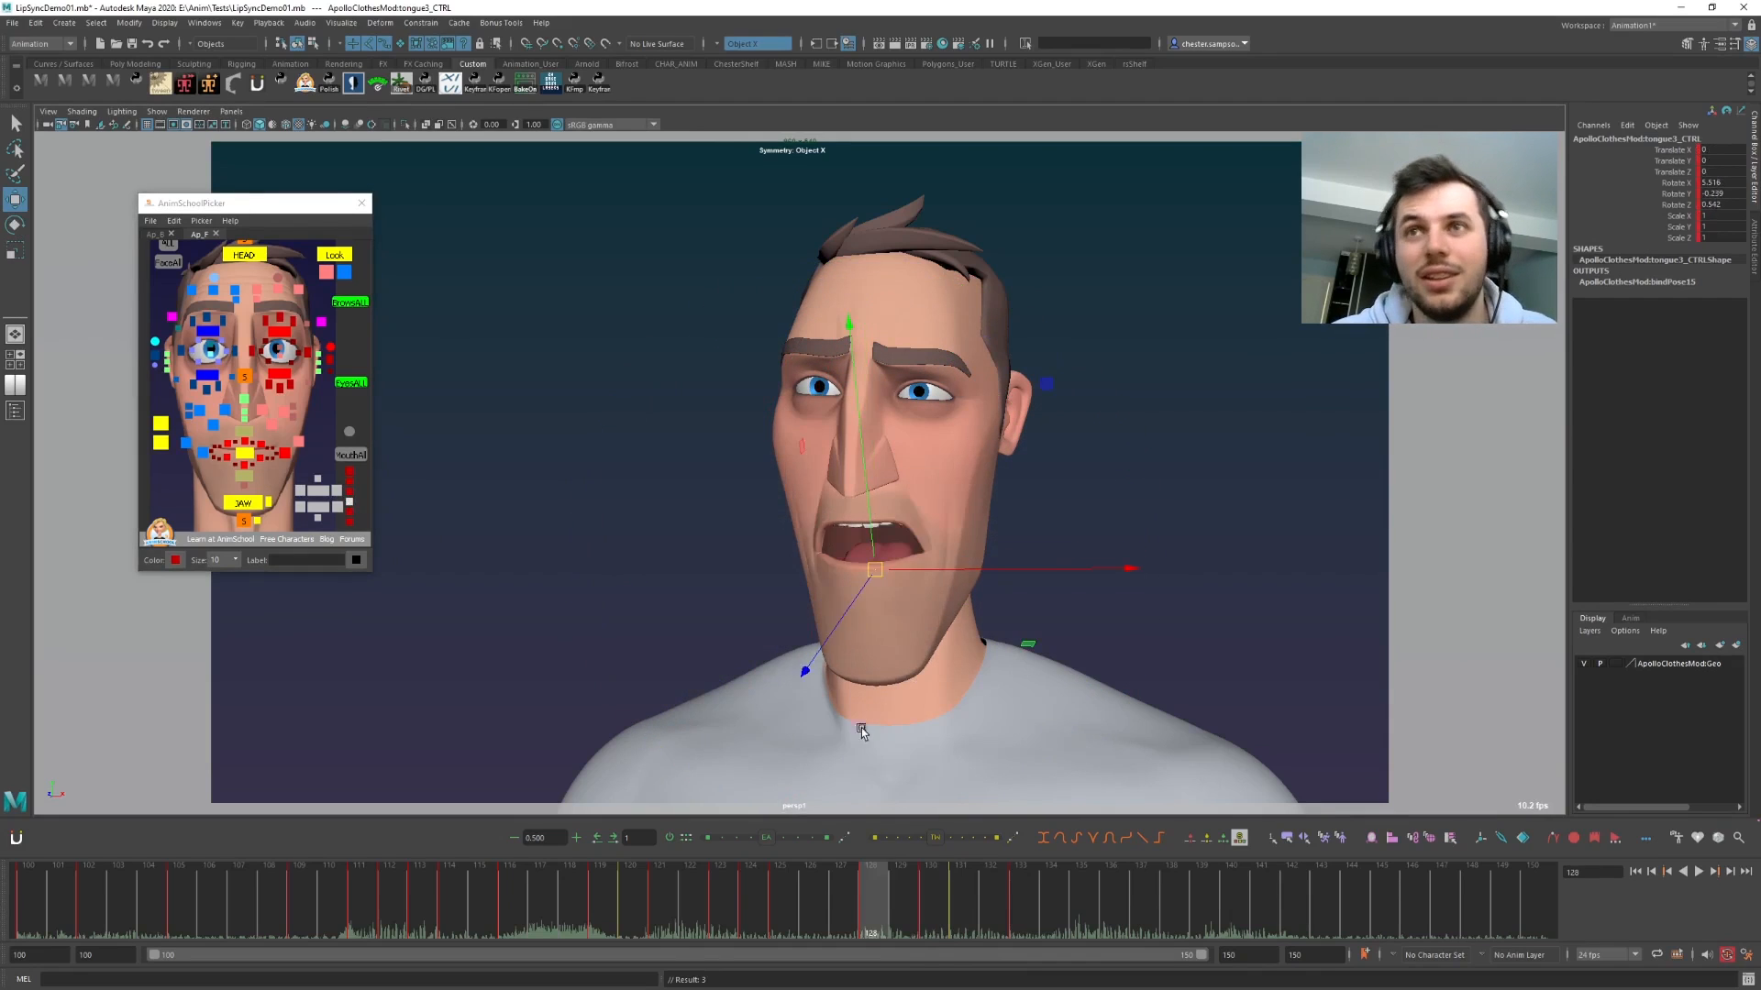
key(period)
key(period)
key(comma)
key(period)
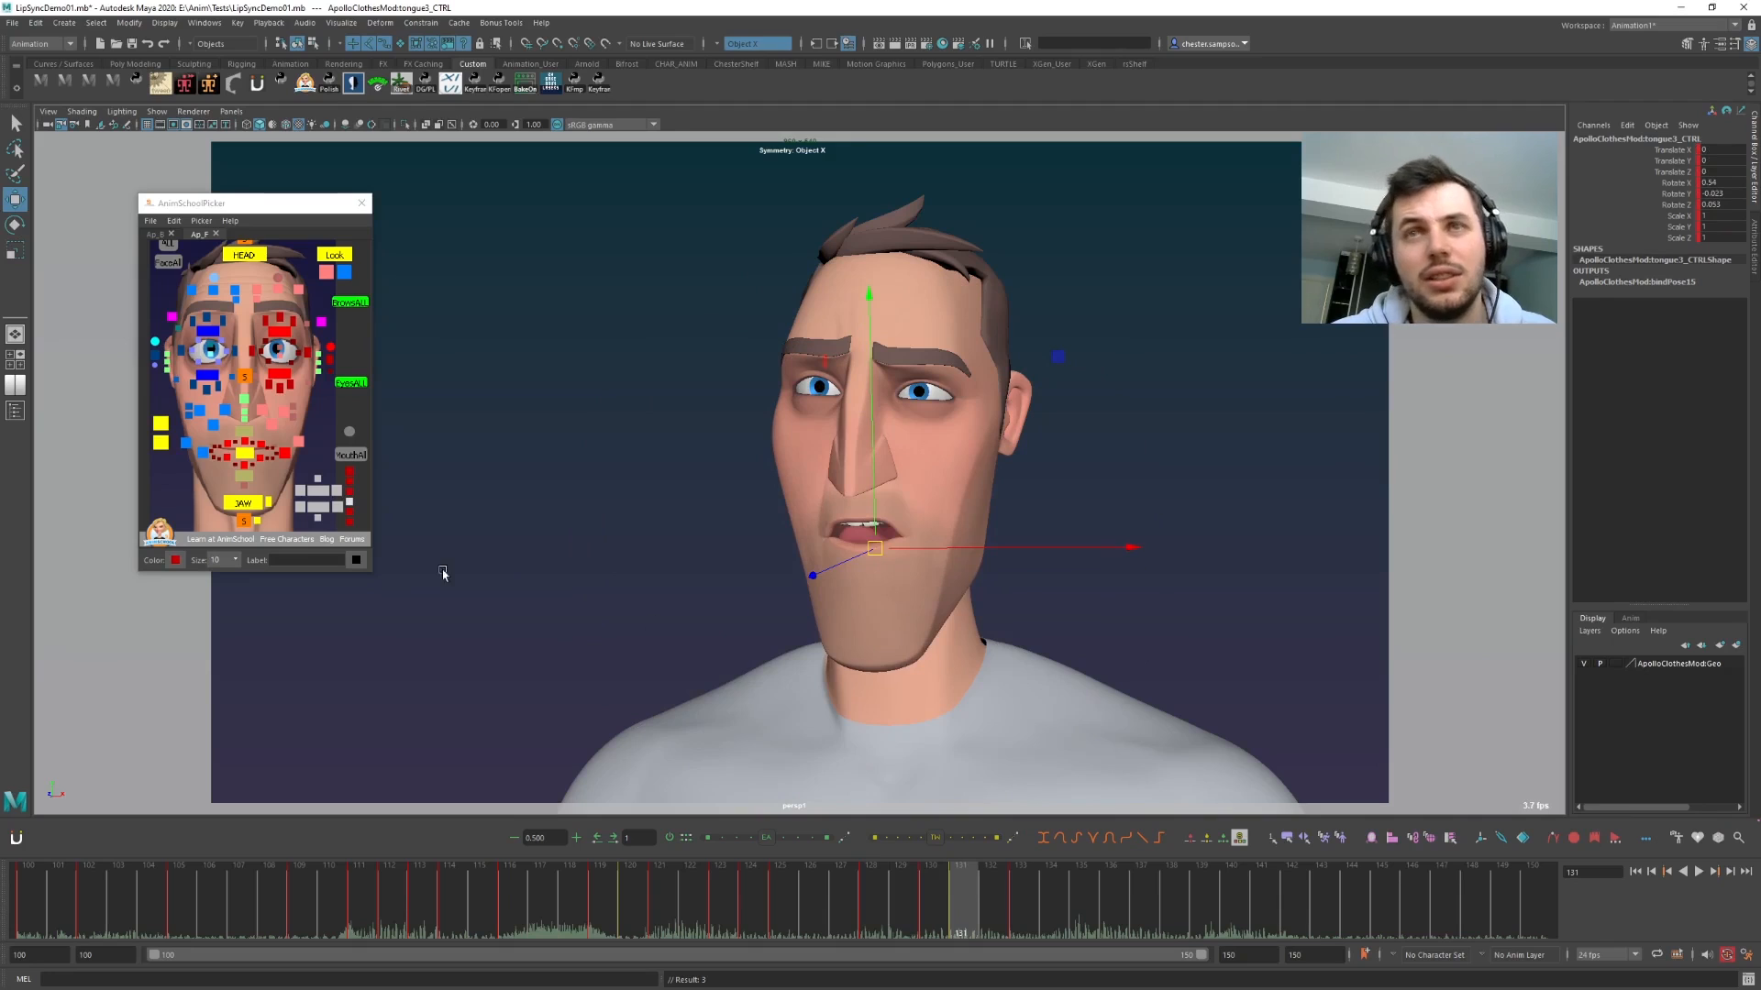
- Nudge the tongue tip control slightly lower near frame 131 and check the surrounding keys
click(291, 515)
key(e)
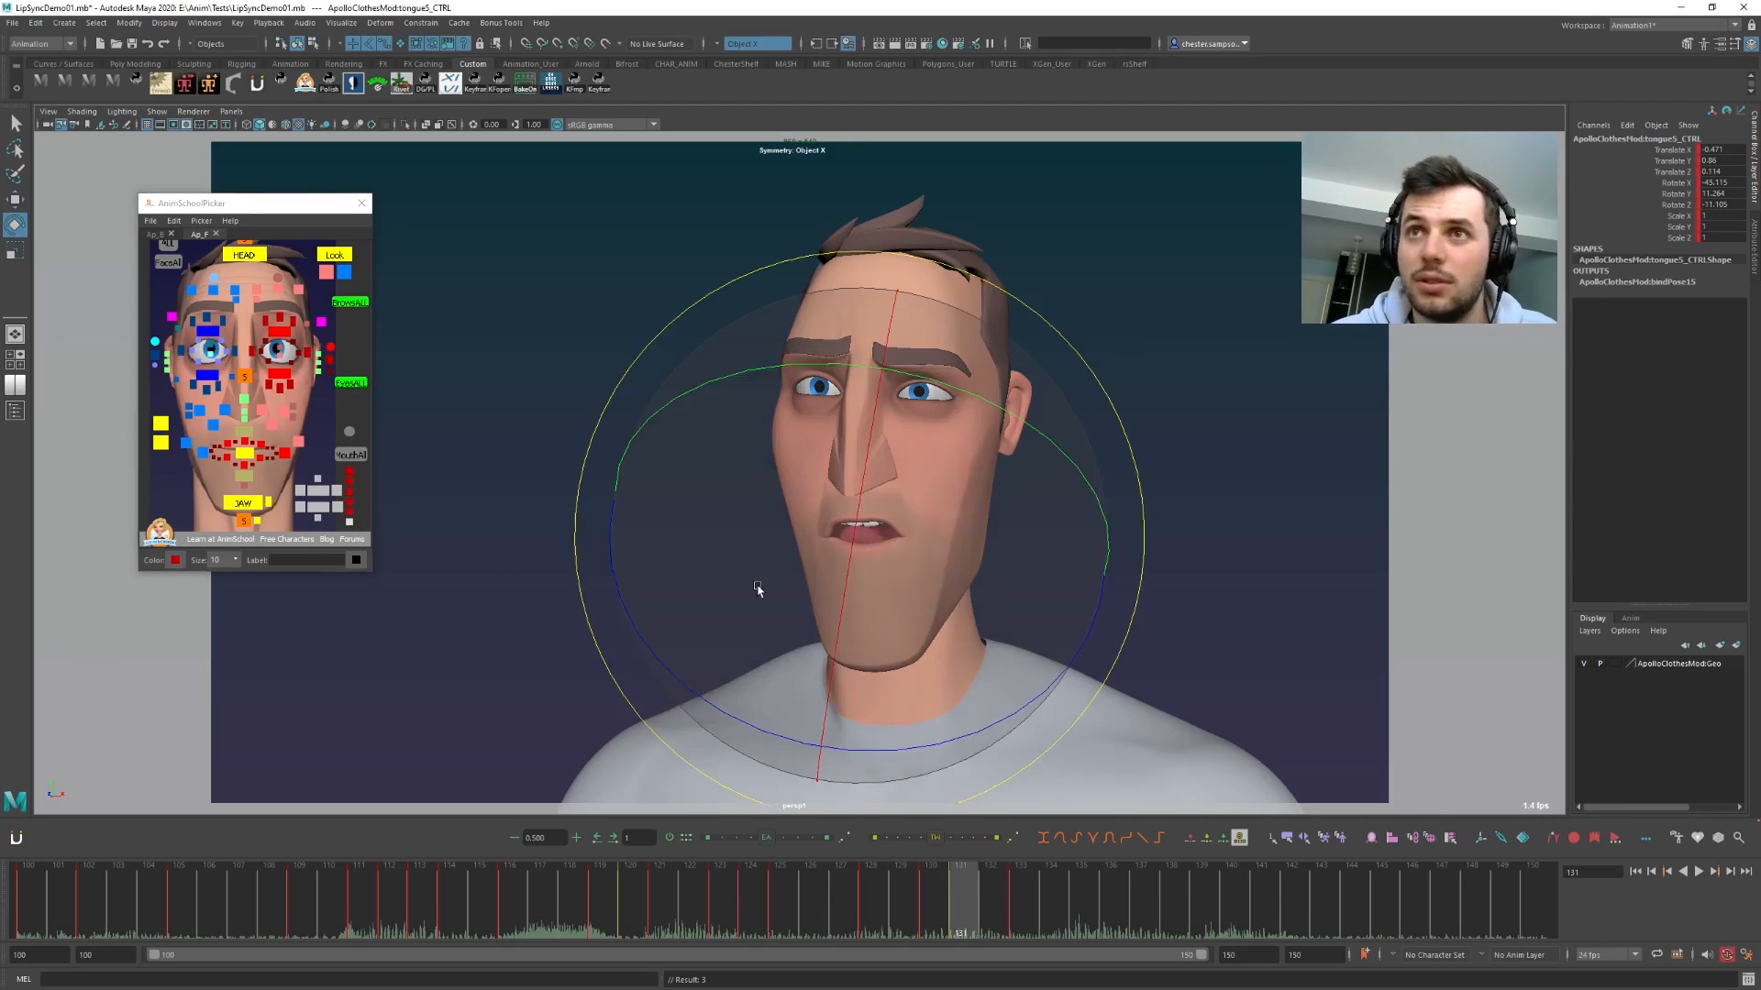
key(comma)
key(w)
middle_drag(798, 664, 798, 671)
key(period)
key(period)
- Scrub the timeline and play back the shot from the early frames to review the tongue movement
drag(848, 899, 1051, 903)
key(alt+v)
click(463, 906)
click(240, 902)
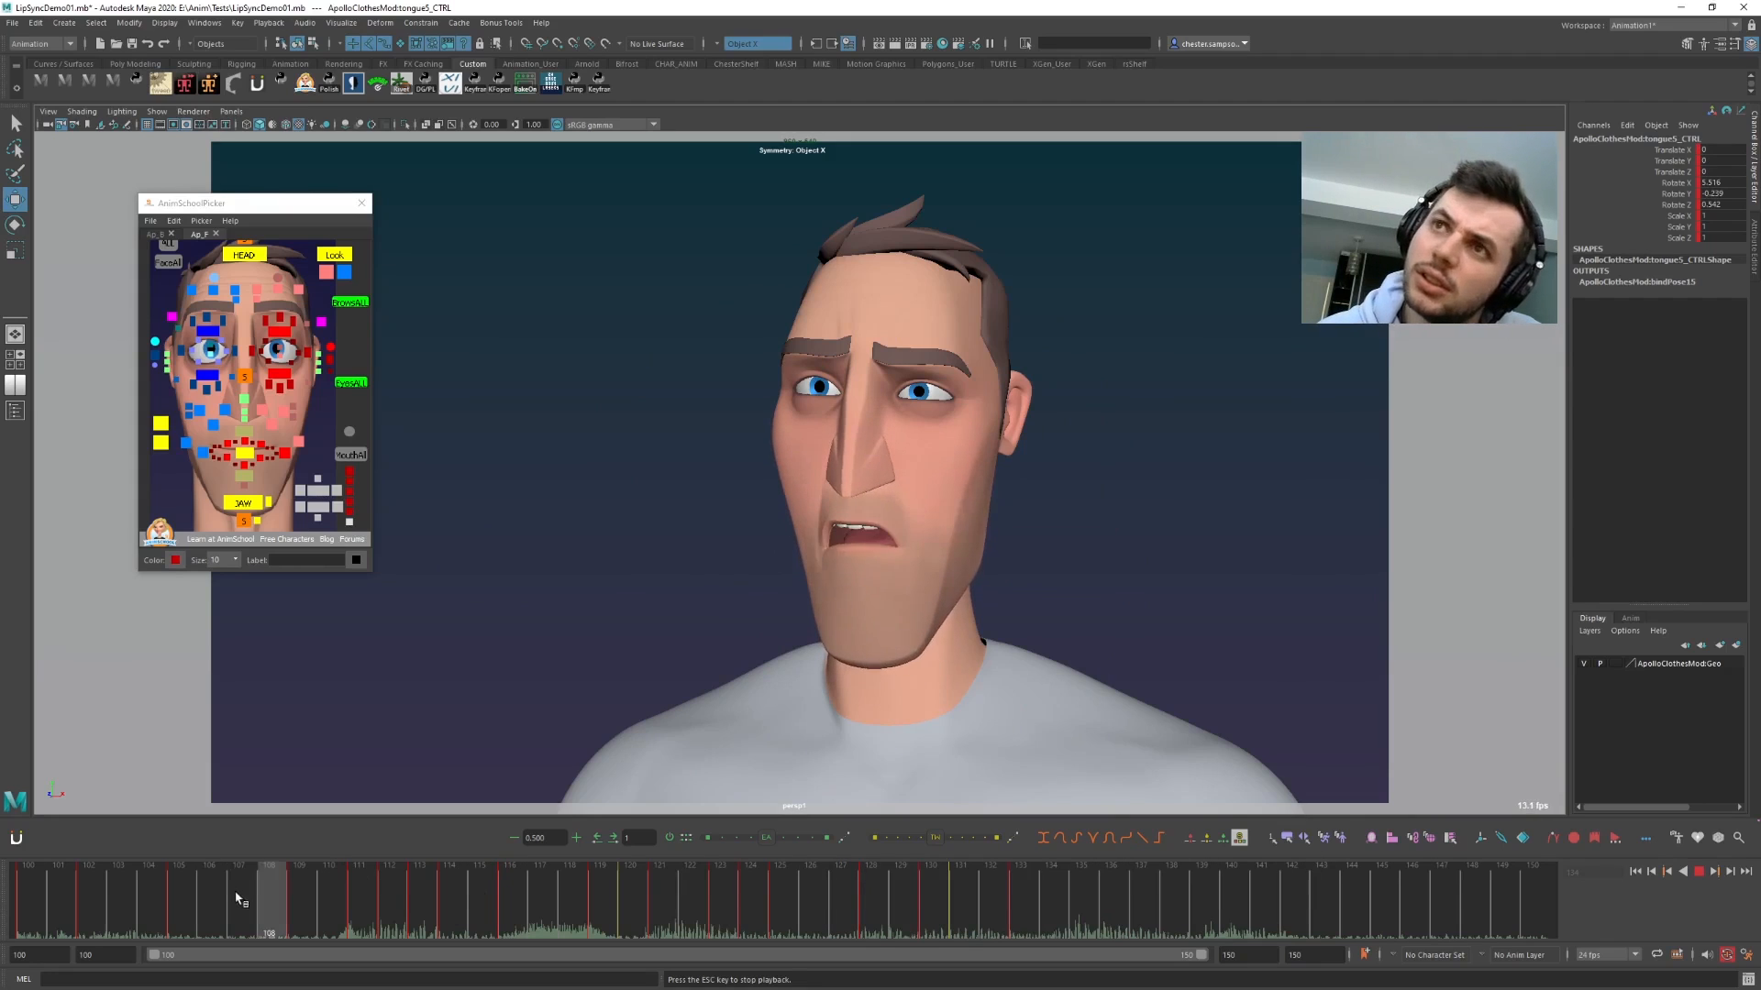
click(247, 908)
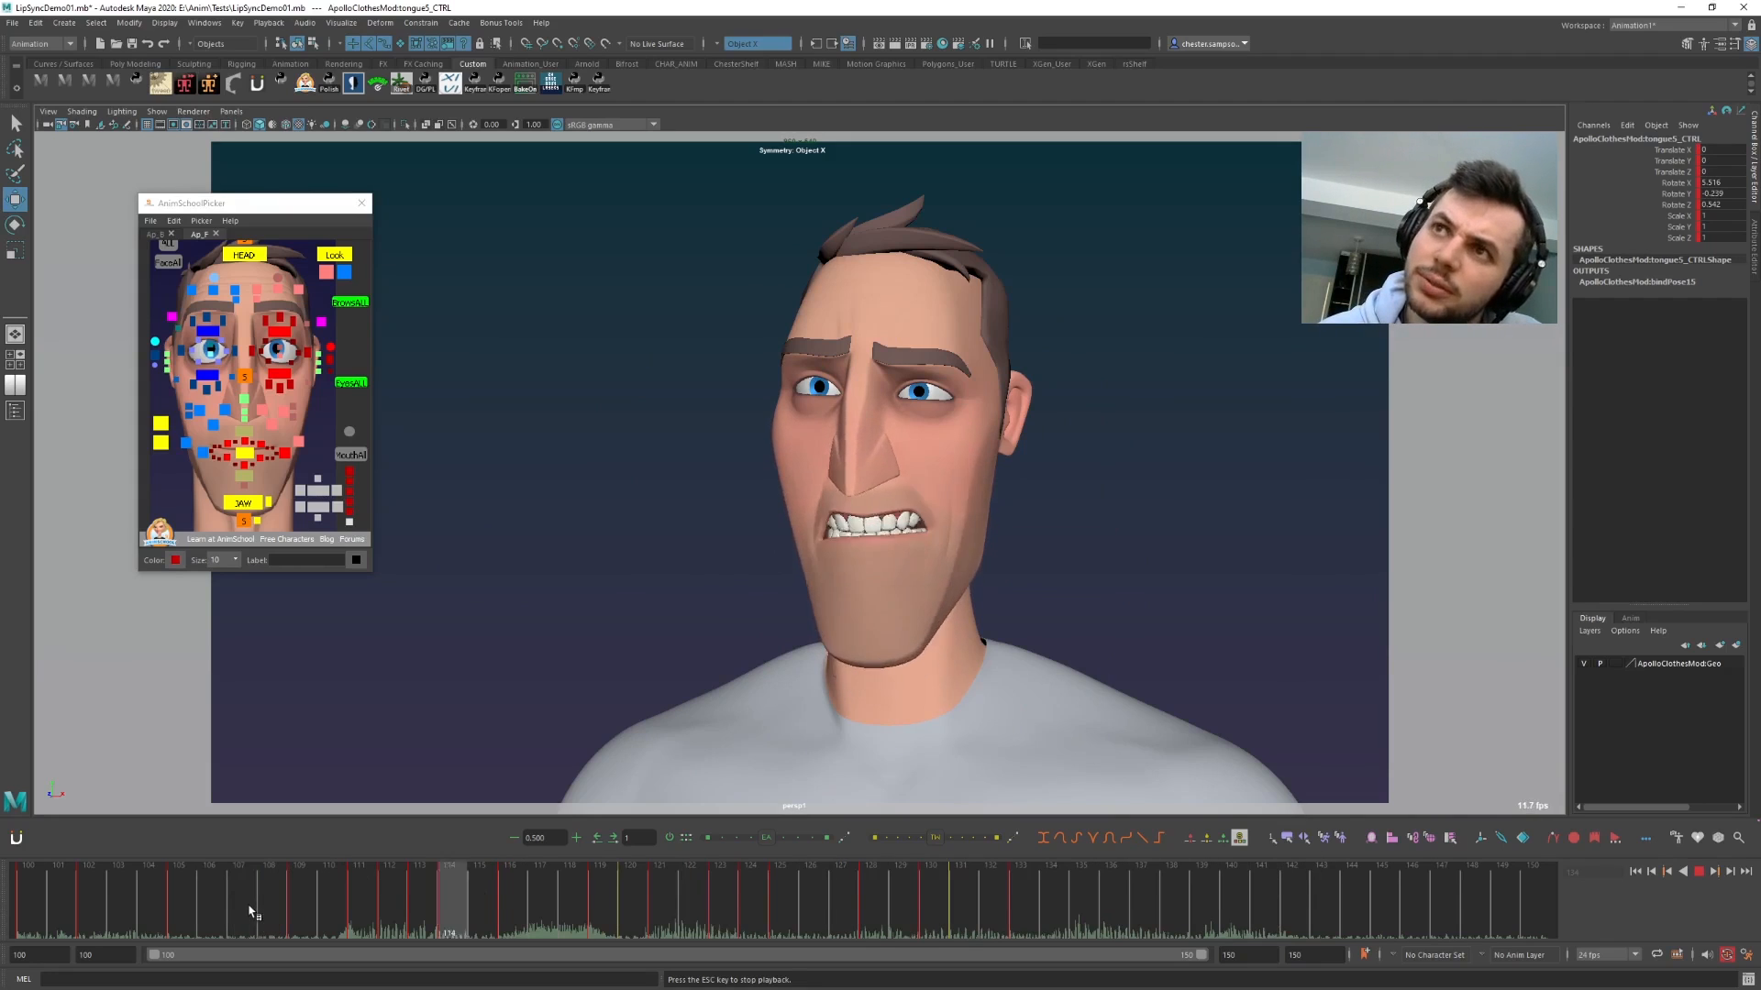
click(259, 910)
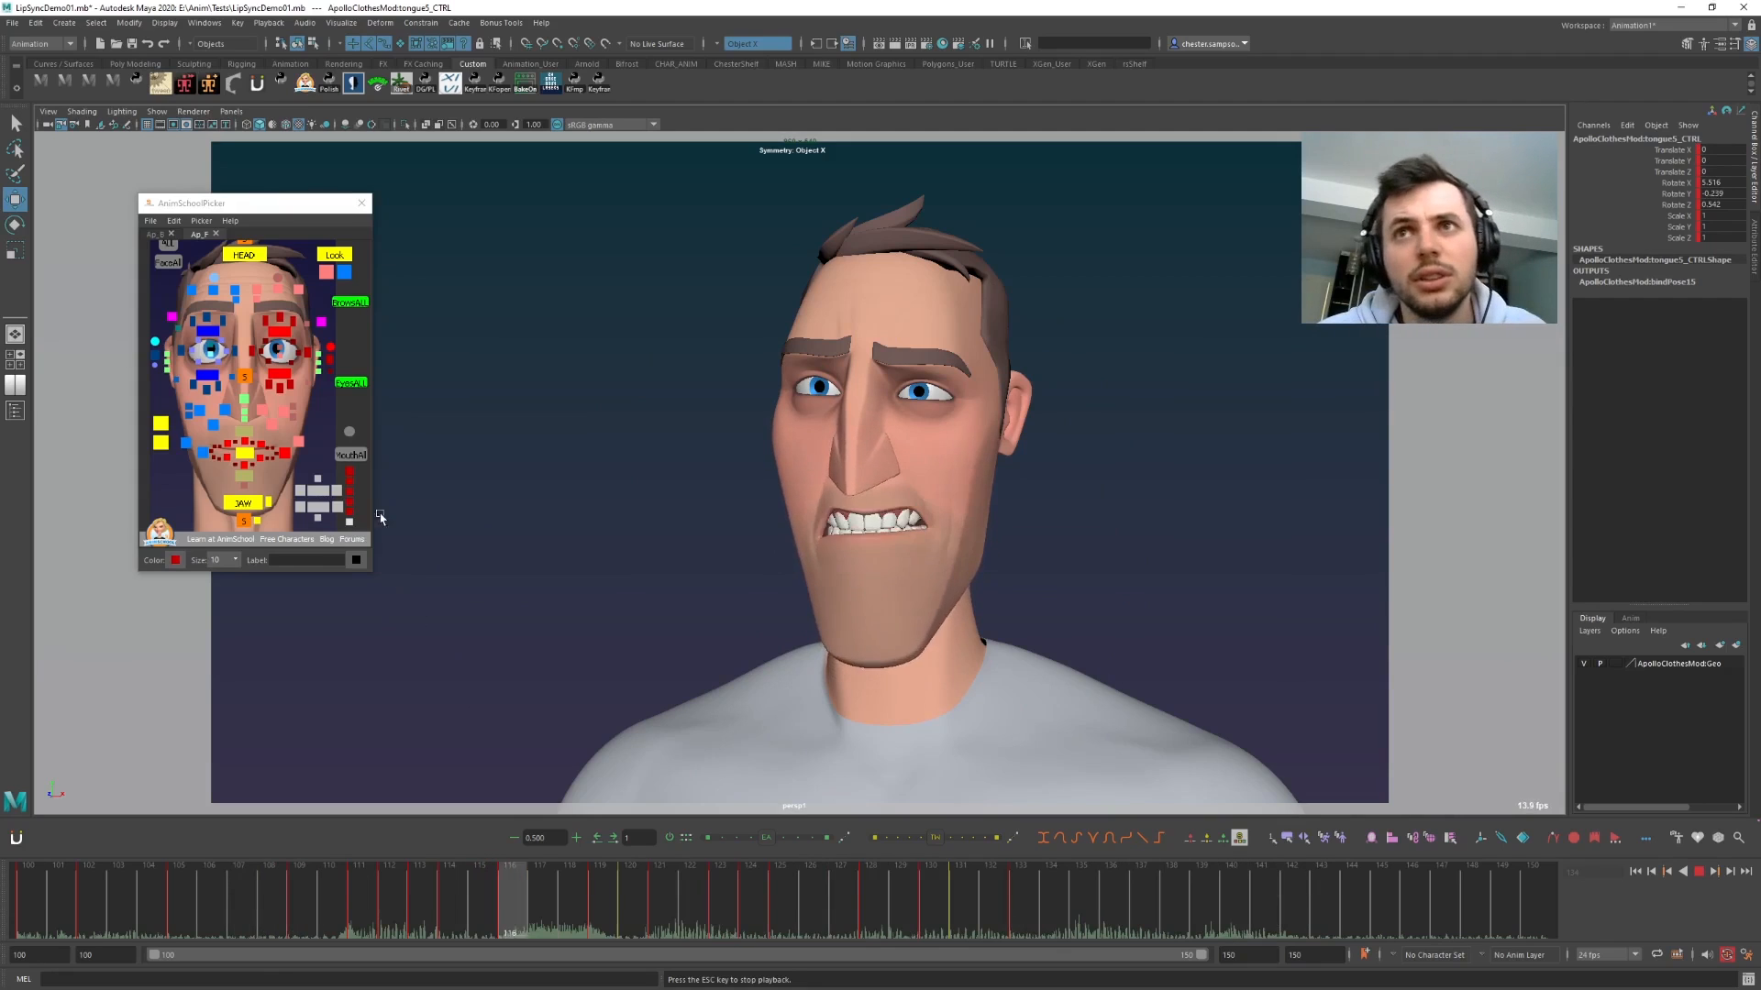
key(Escape)
- Select both lip corner controls and lower them at frame 129
mouse_move(866, 907)
mouse_down()
mouse_move(997, 913)
mouse_move(799, 882)
mouse_up()
click(301, 445)
key(period)
key(period)
key(comma)
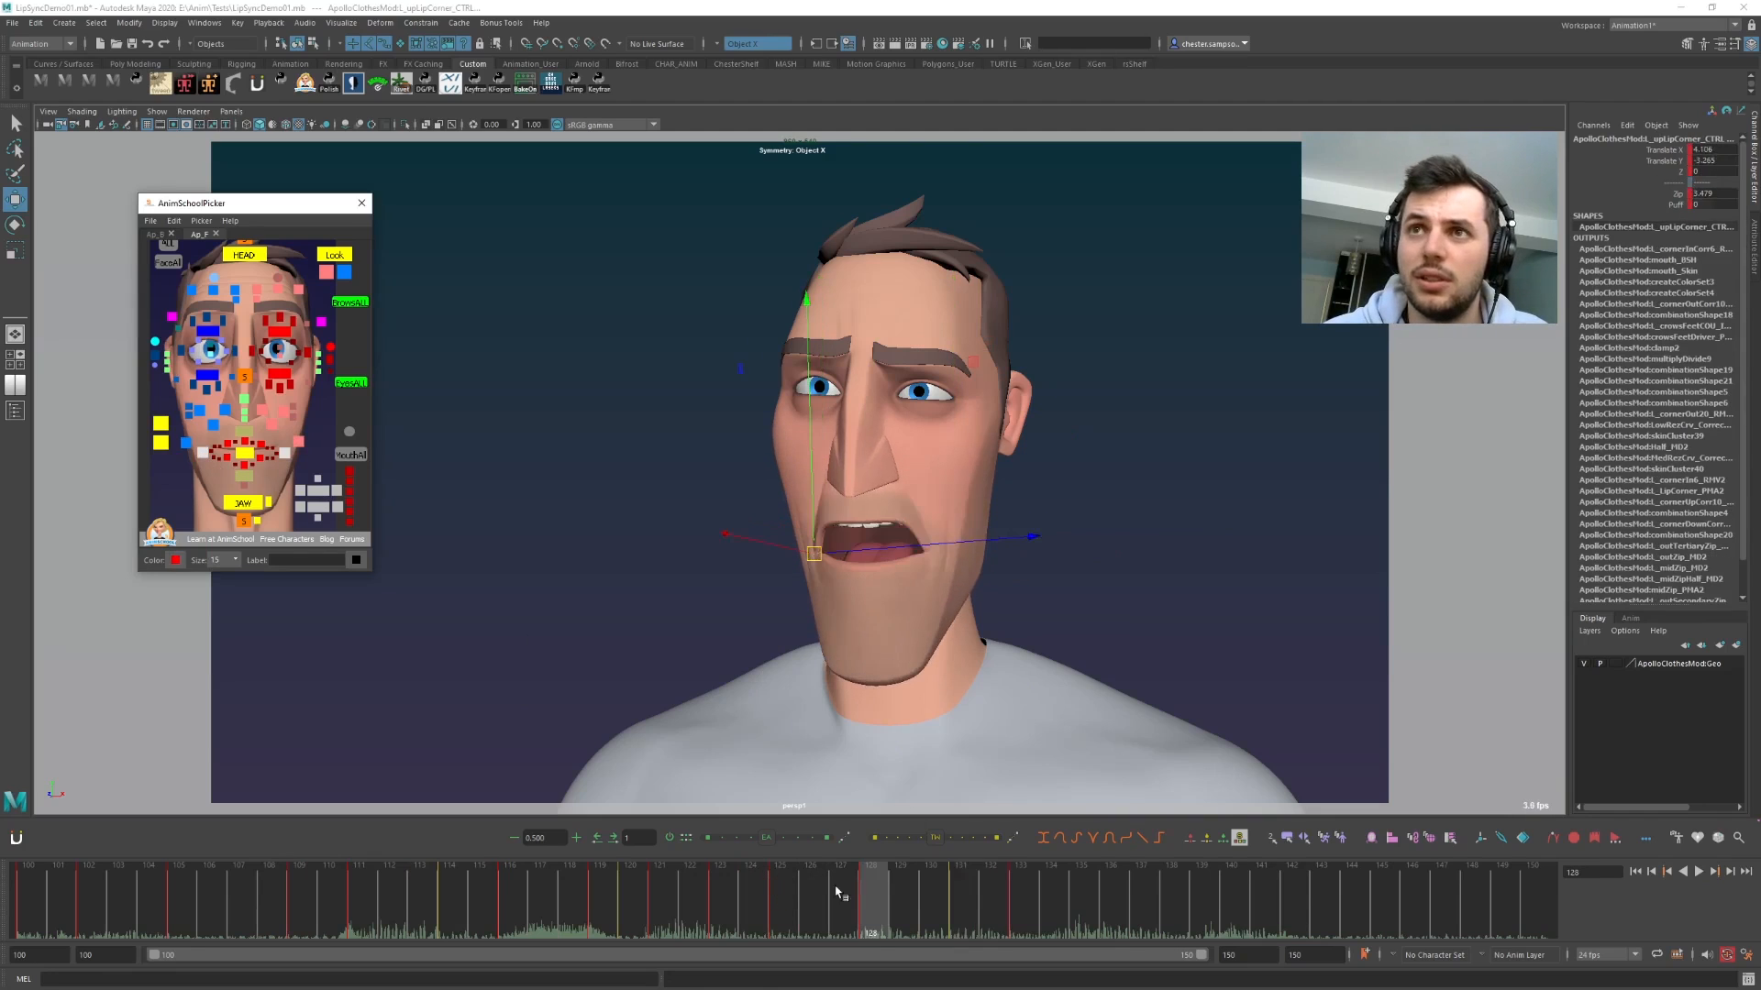
key(period)
key(comma)
drag(813, 488, 806, 511)
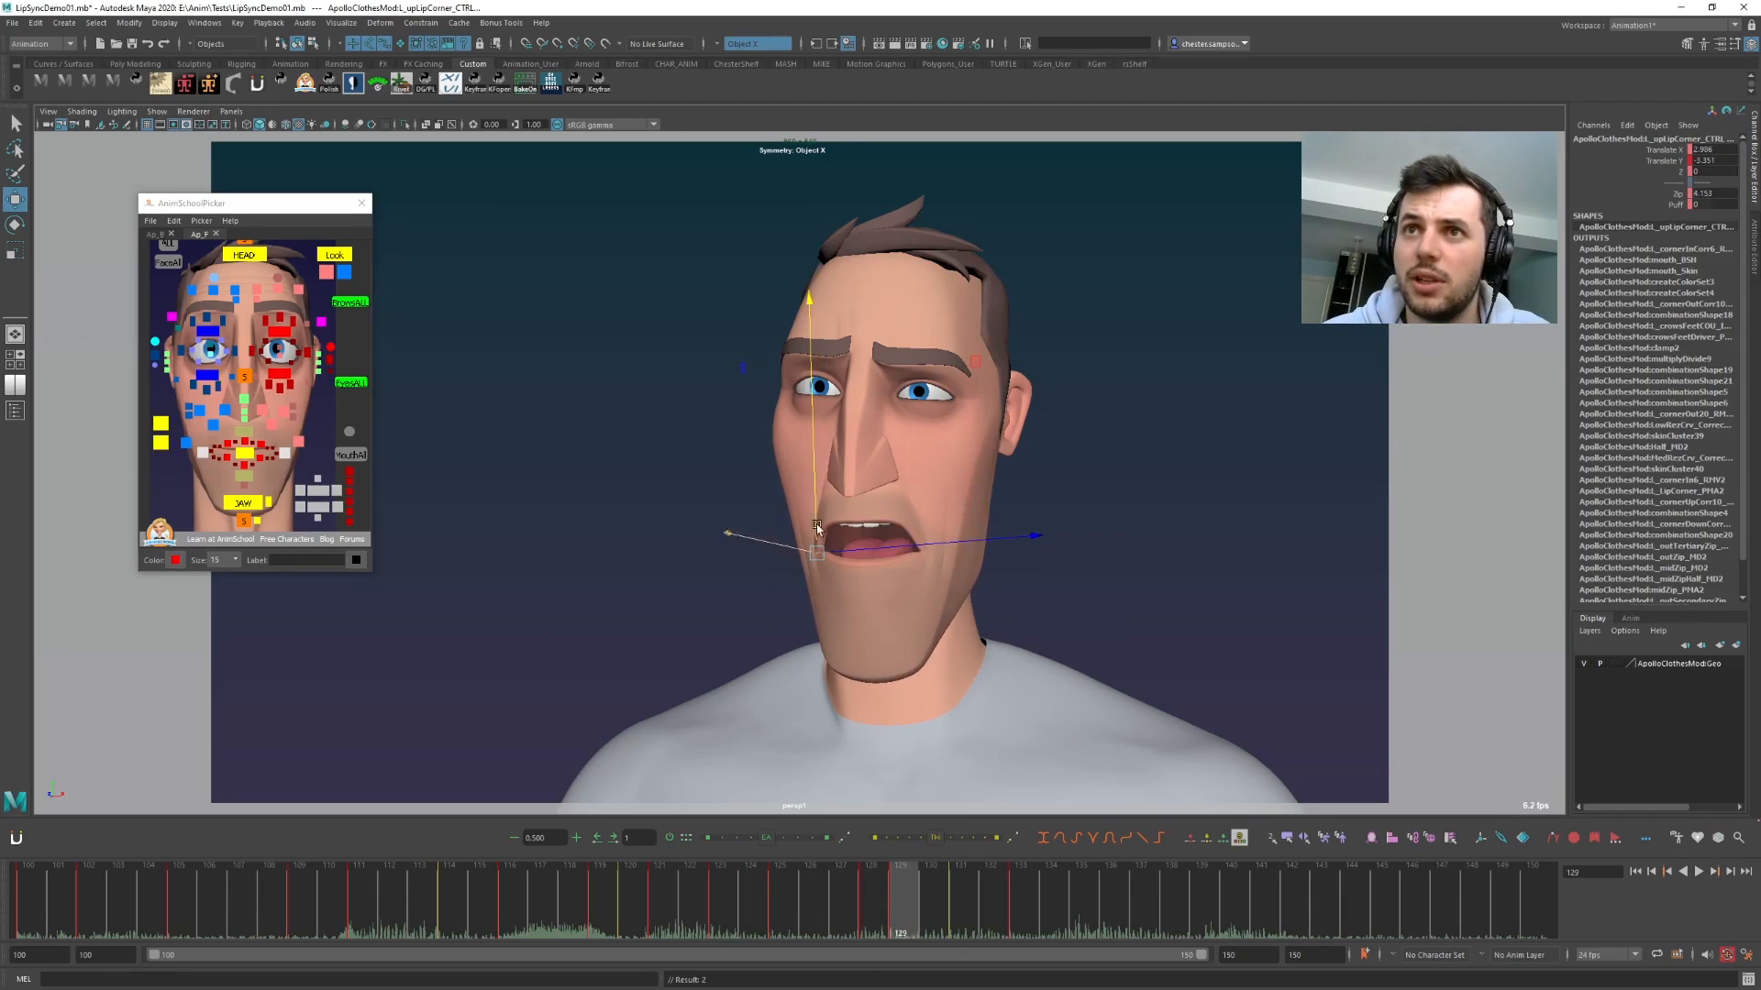
- Step through the surrounding frames and lower both lip corners slightly at frame 130
key(alt+comma)
key(alt+period)
key(alt+period)
key(alt+period)
key(alt+comma)
drag(821, 508, 819, 513)
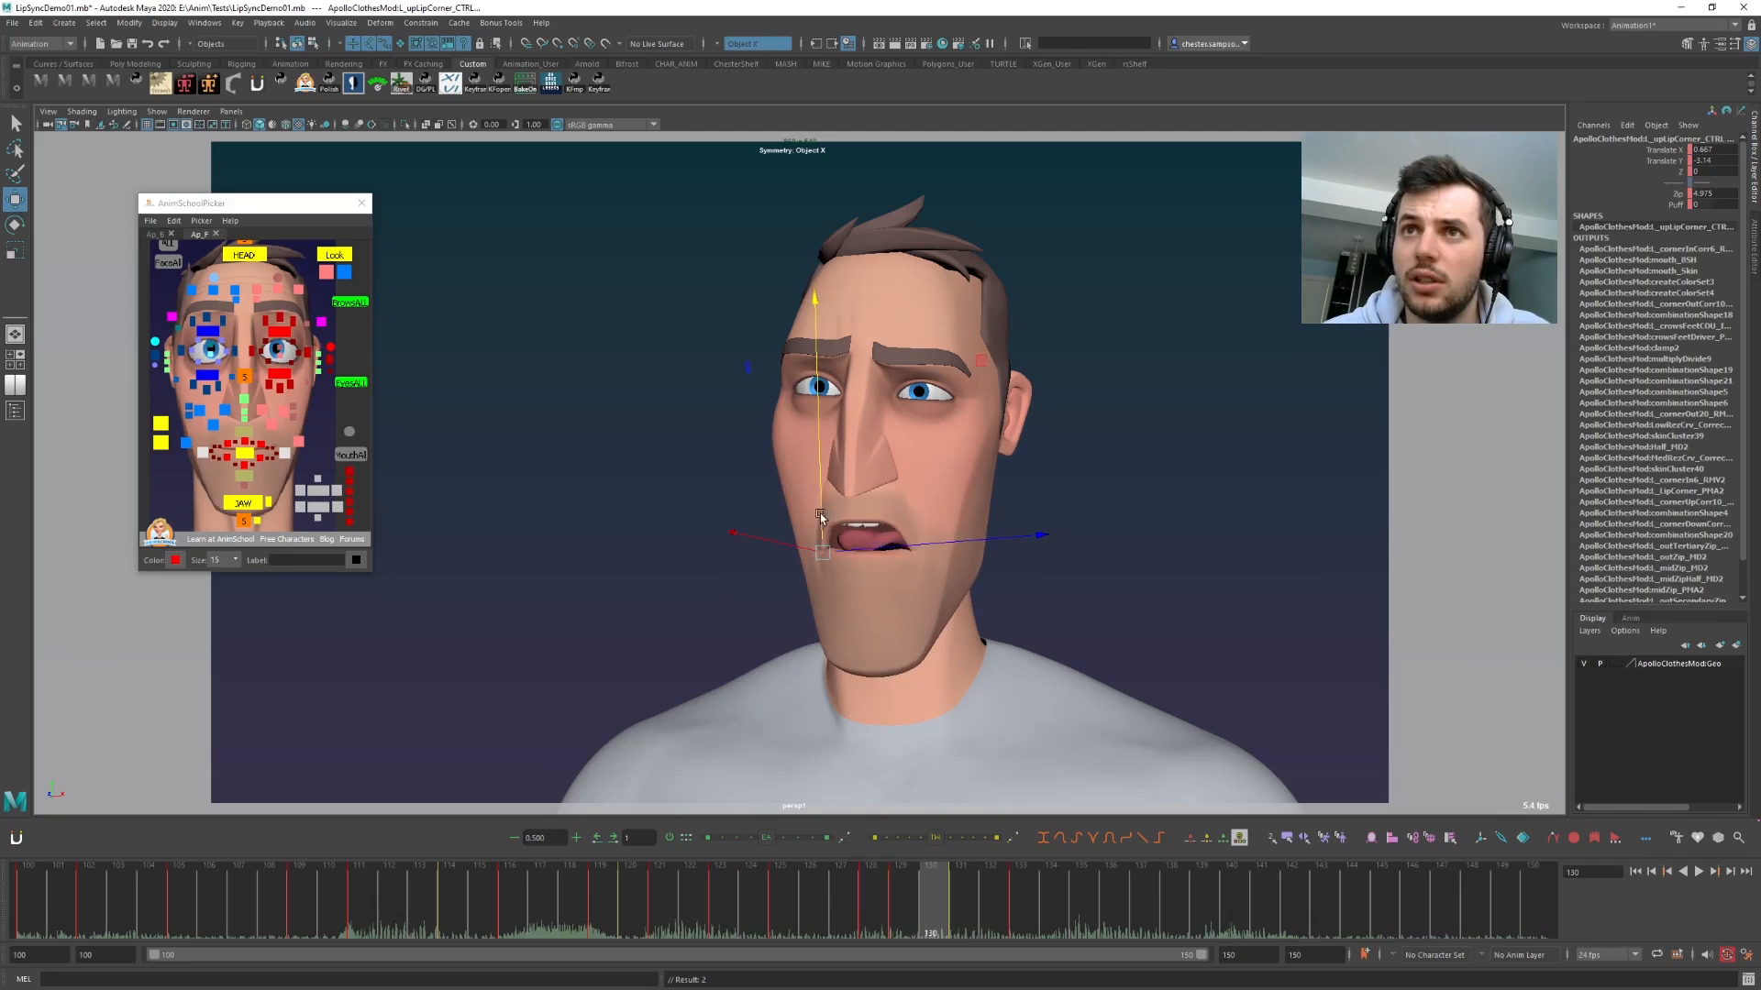
- Adjust the height of both lip corners at frame 131 to smooth the mouth closing
key(alt+comma)
key(alt+period)
key(alt+period)
key(alt+period)
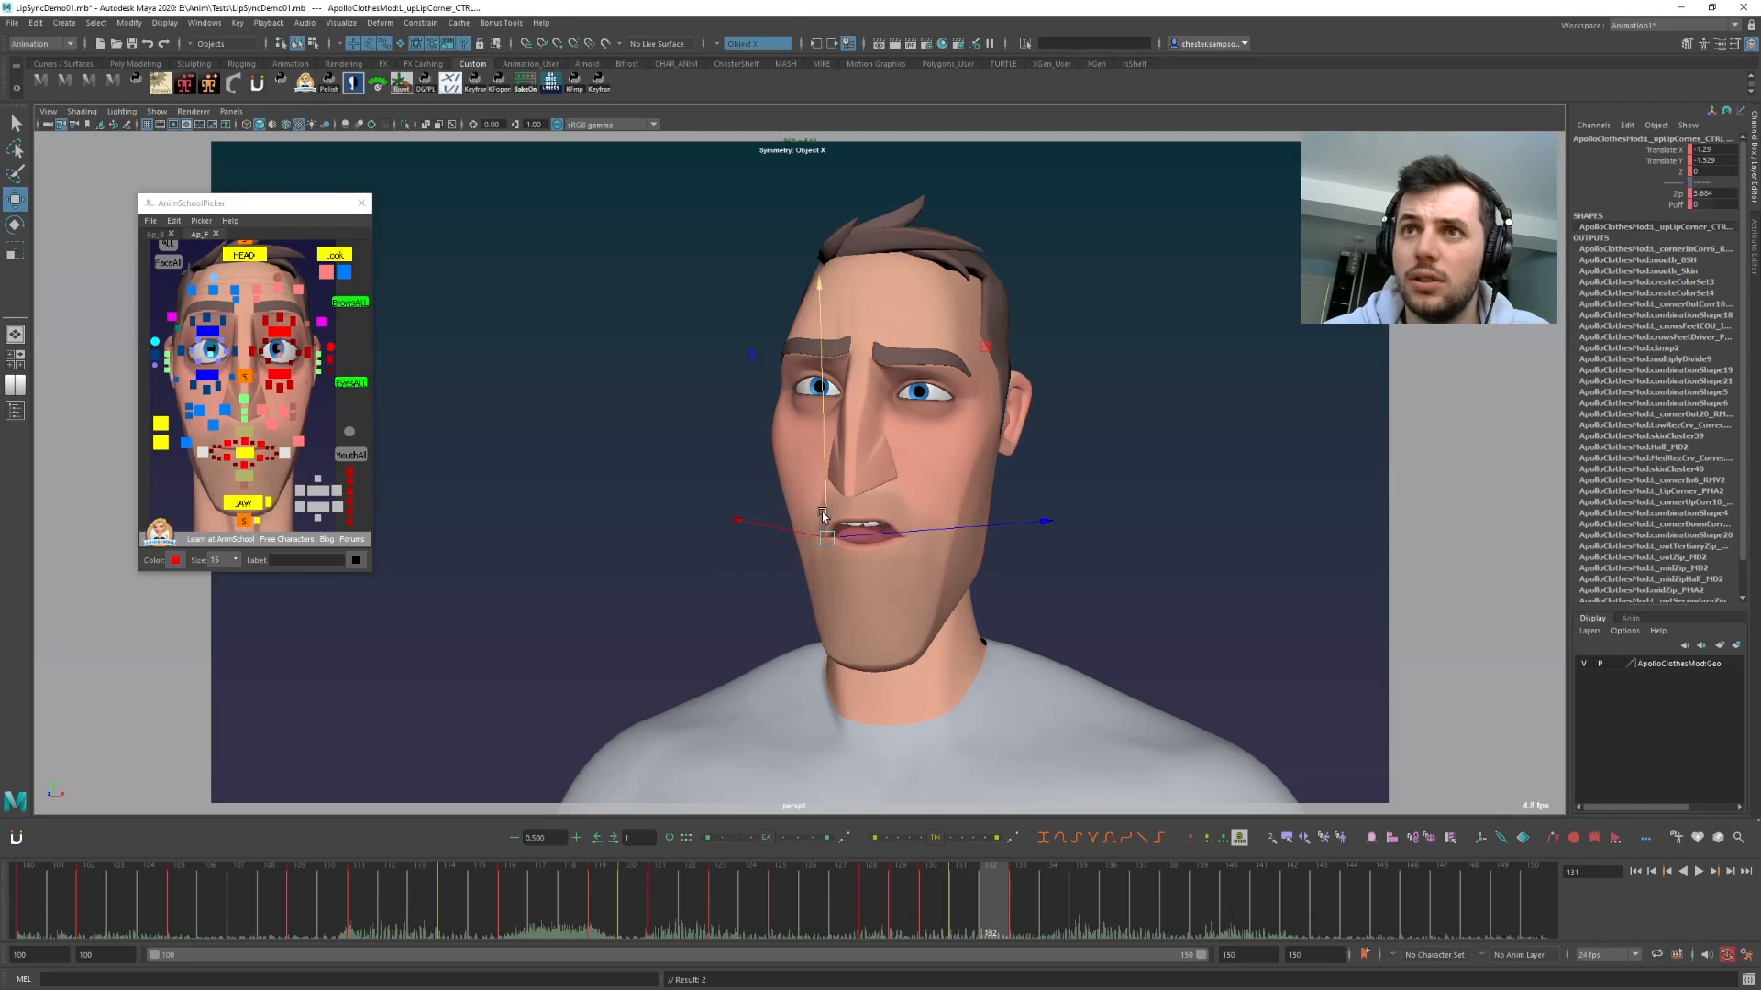
drag(824, 510, 824, 507)
- Step frame by frame around frames 129 to 132 and play back the shot to examine the lip corner motion
key(alt+comma)
key(alt+comma)
key(alt+comma)
key(alt+comma)
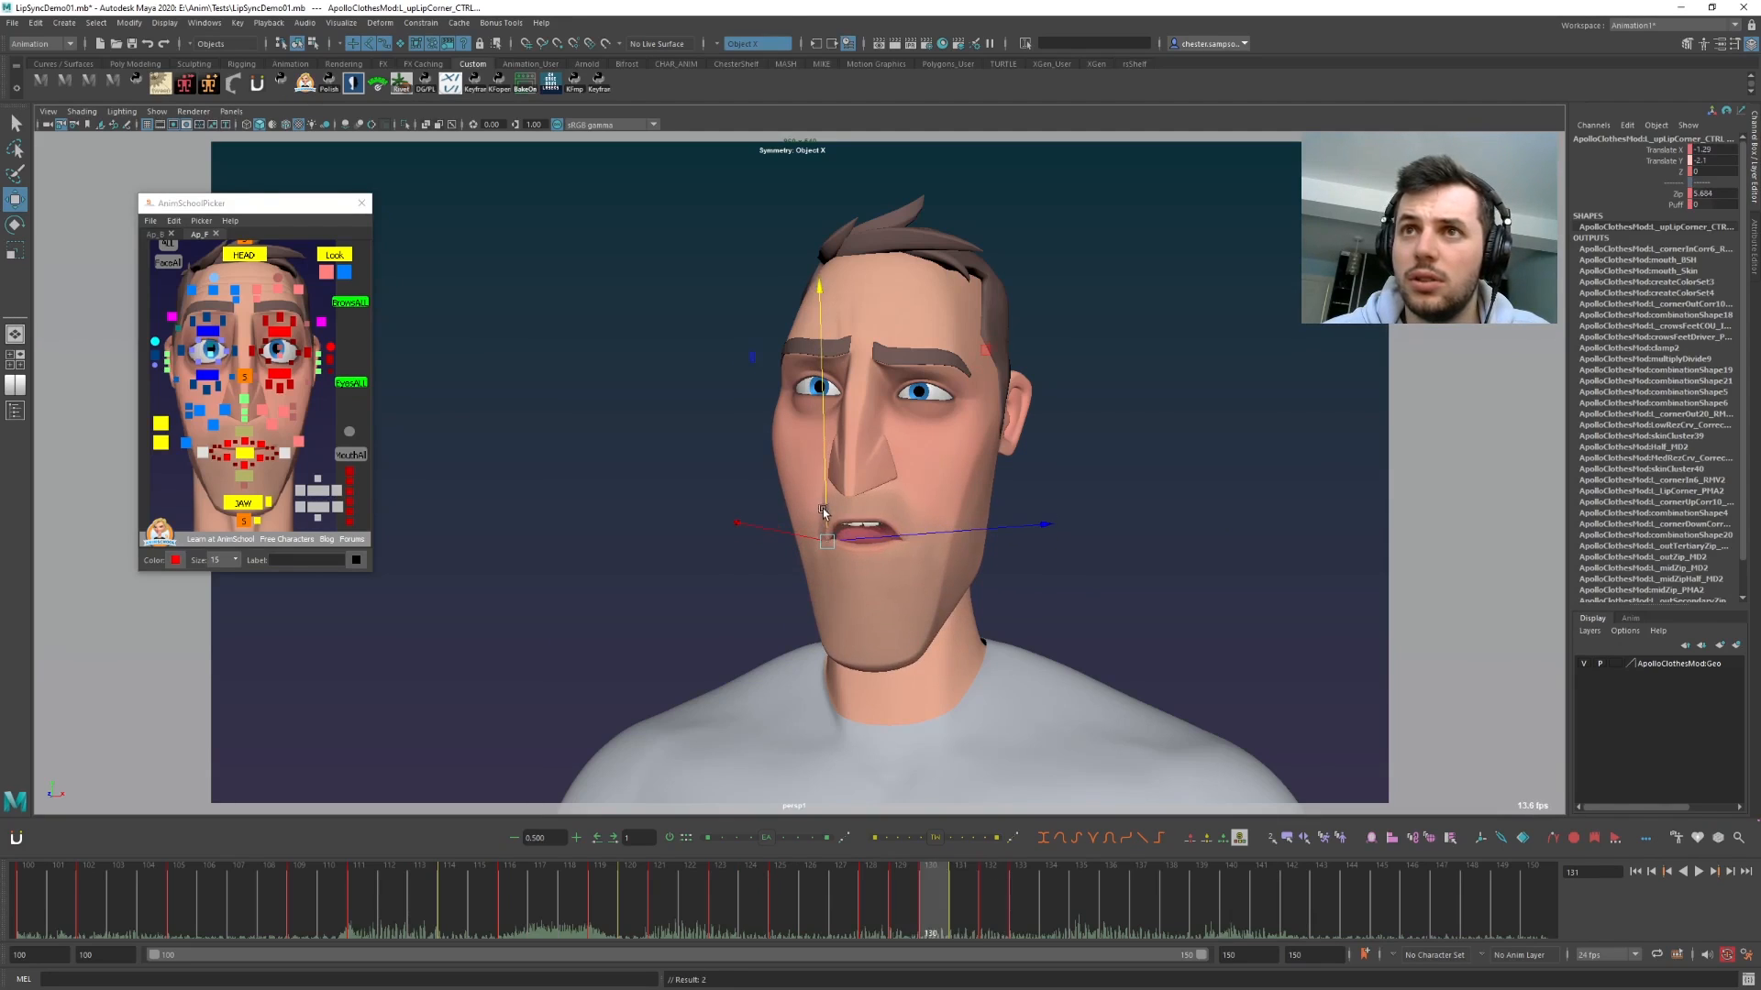
key(alt+period)
key(alt+period)
key(alt+period)
key(alt+period)
key(alt+period)
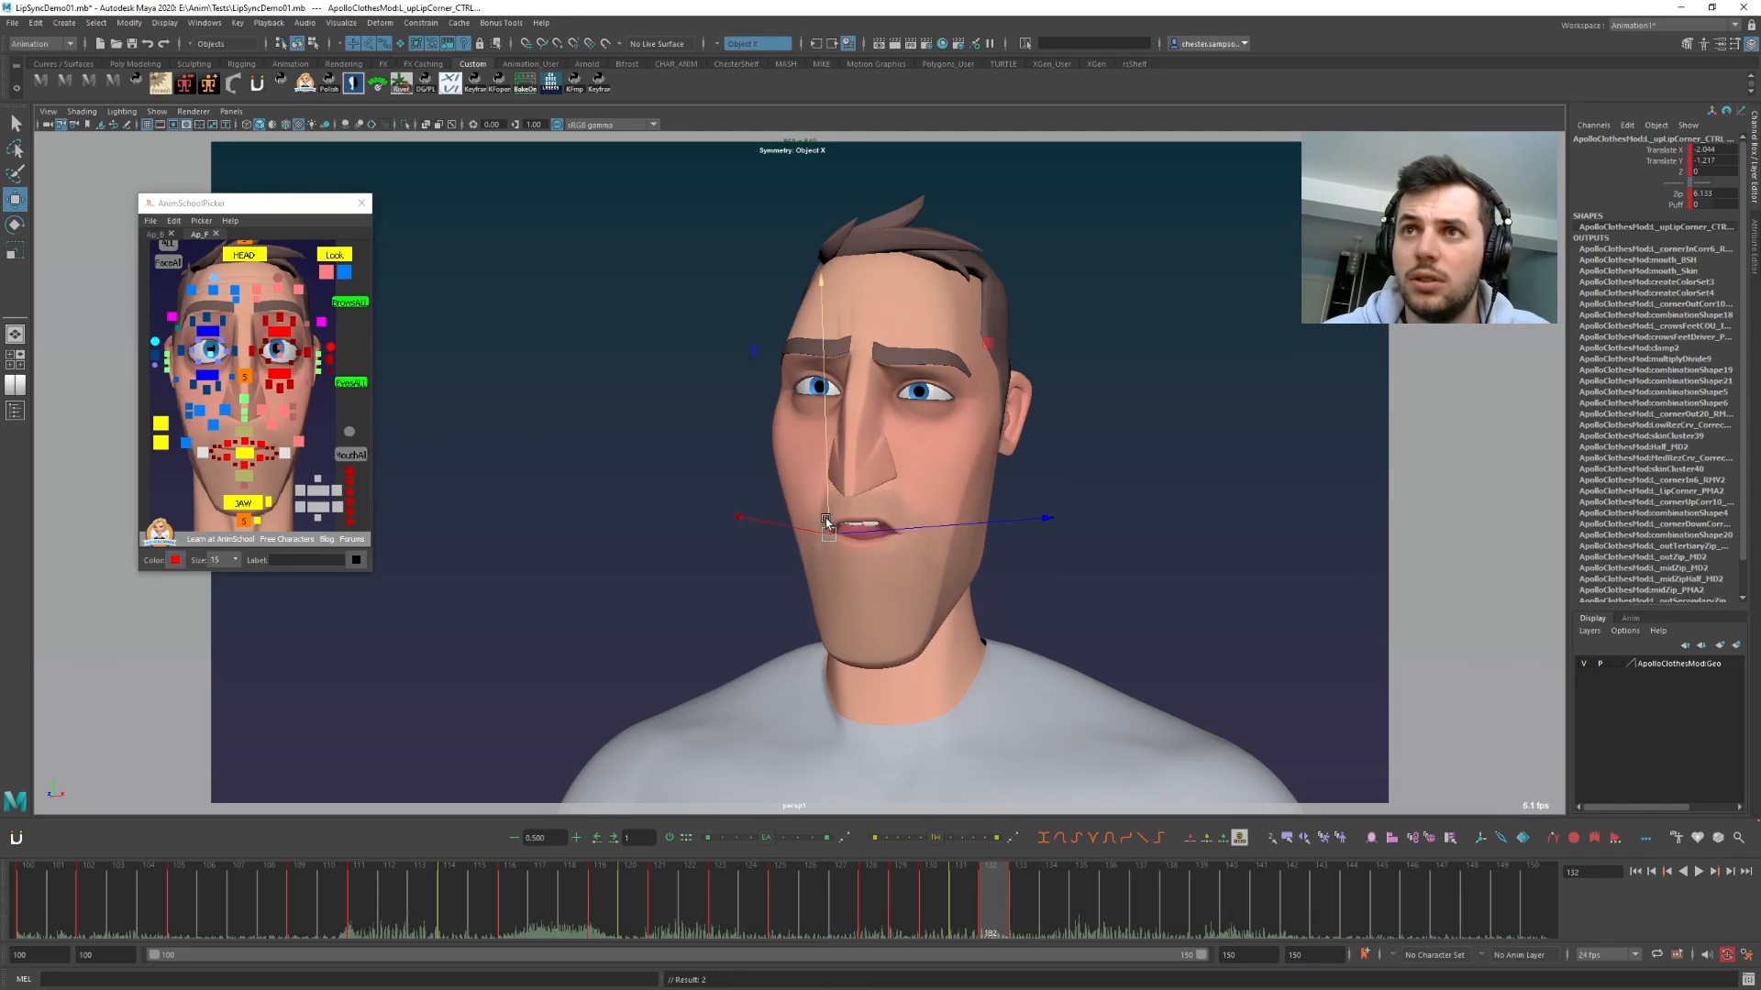
key(alt+period)
key(alt+v)
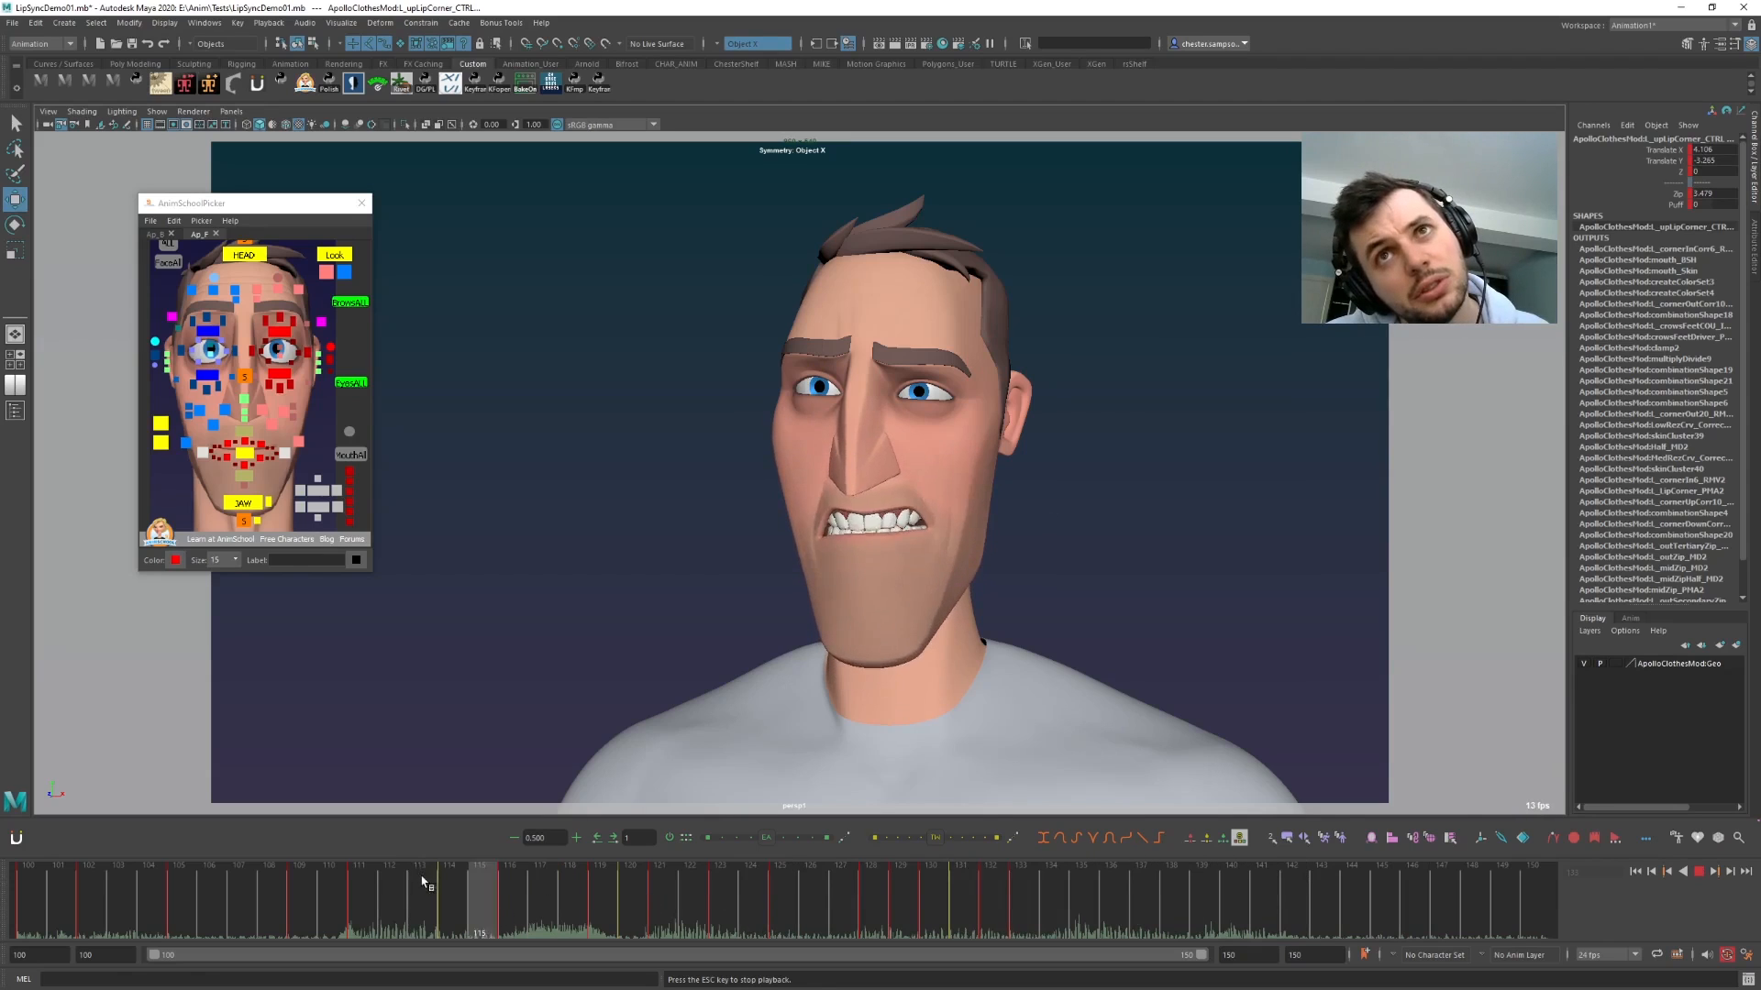
key(Escape)
click(714, 894)
key(alt+v)
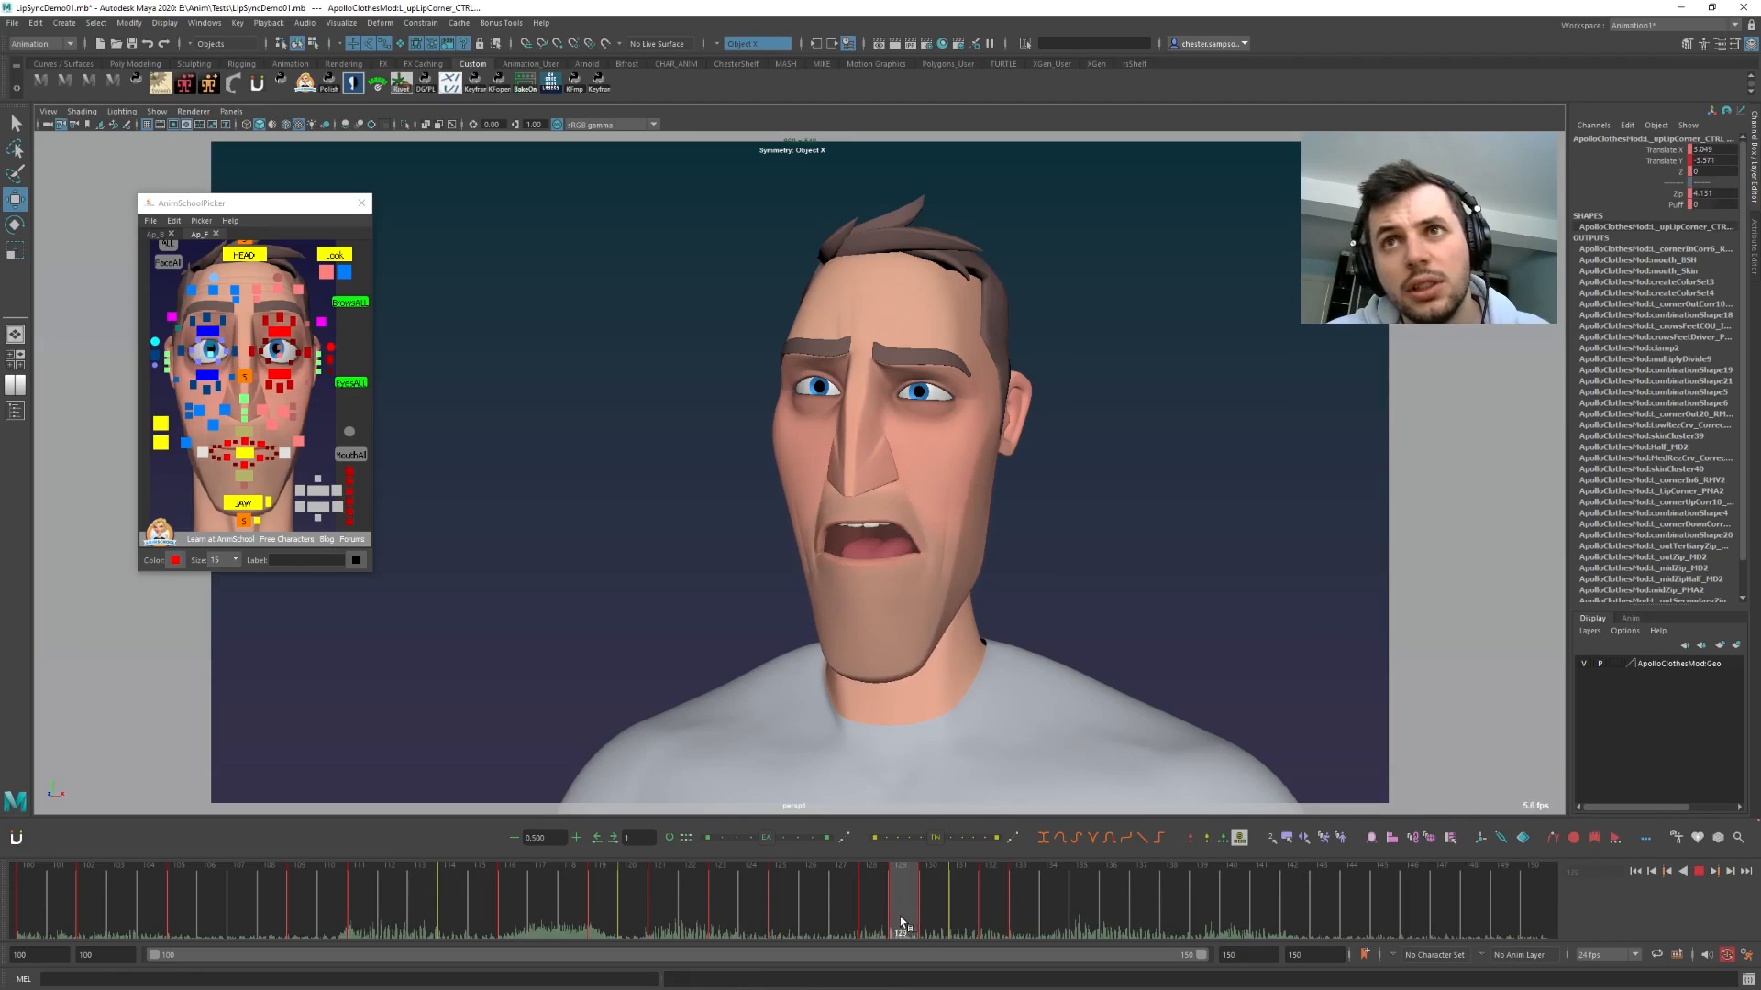
- Select all tongue controls and blend their pose at frame 130 toward the next key
click(349, 479)
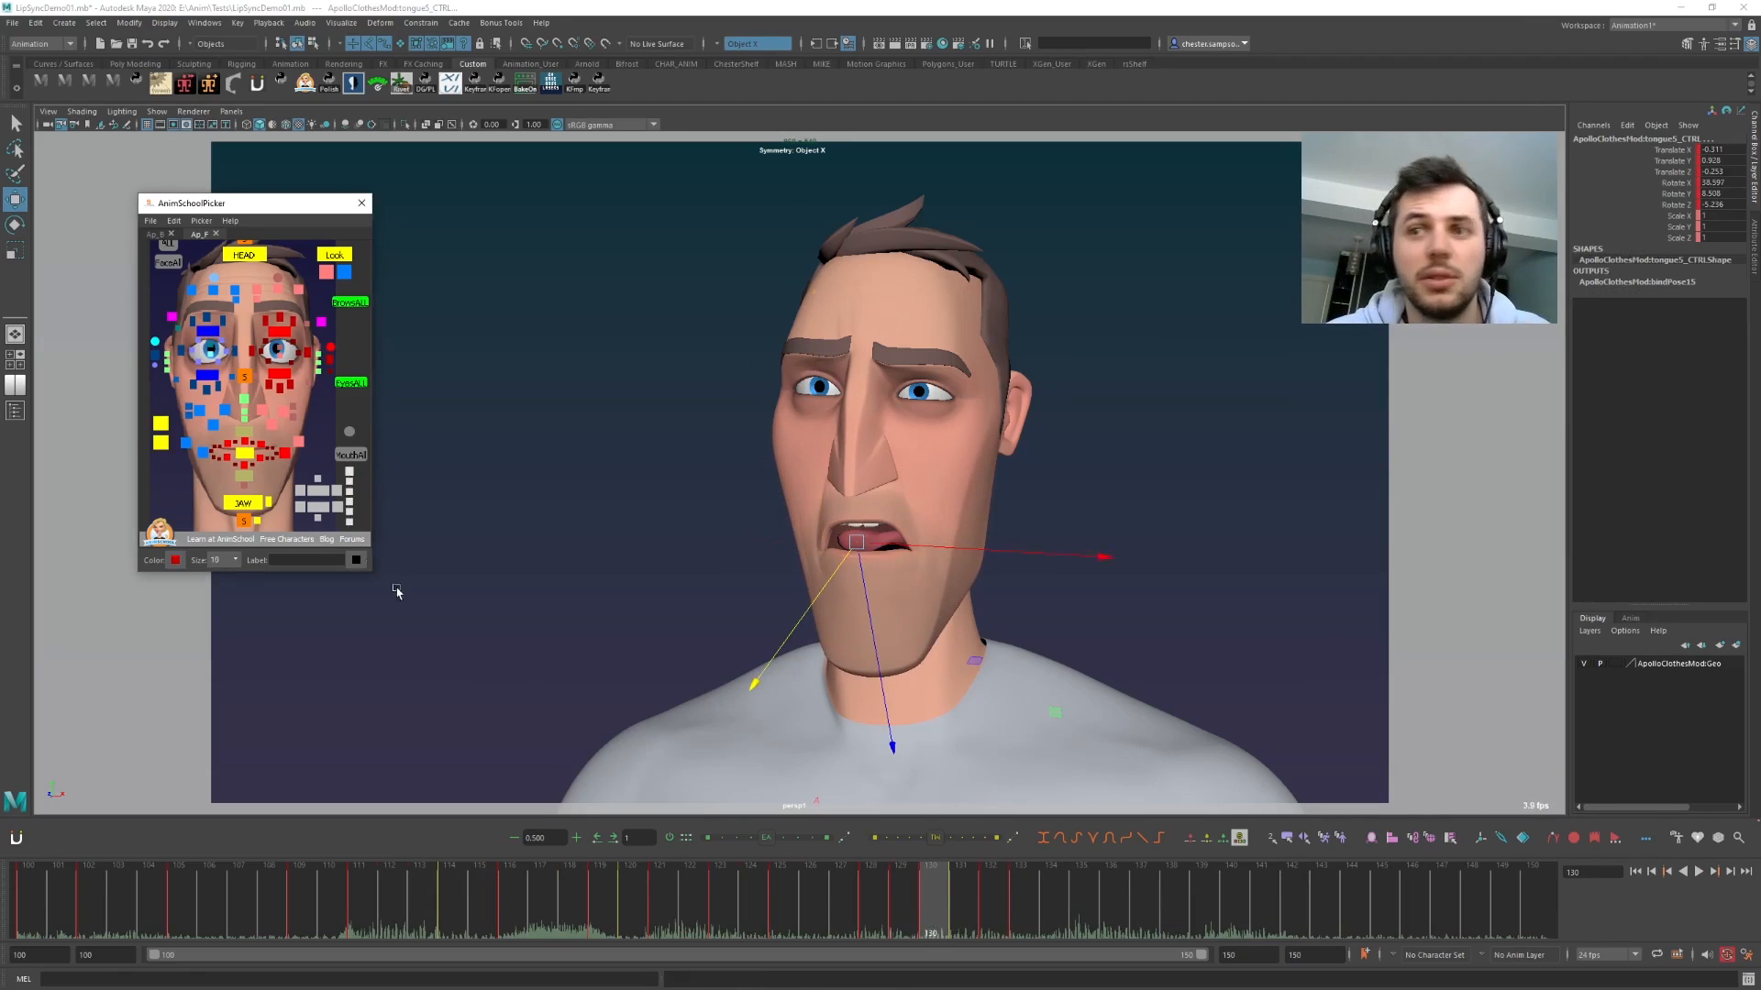
click(901, 910)
click(876, 839)
click(996, 838)
key(period)
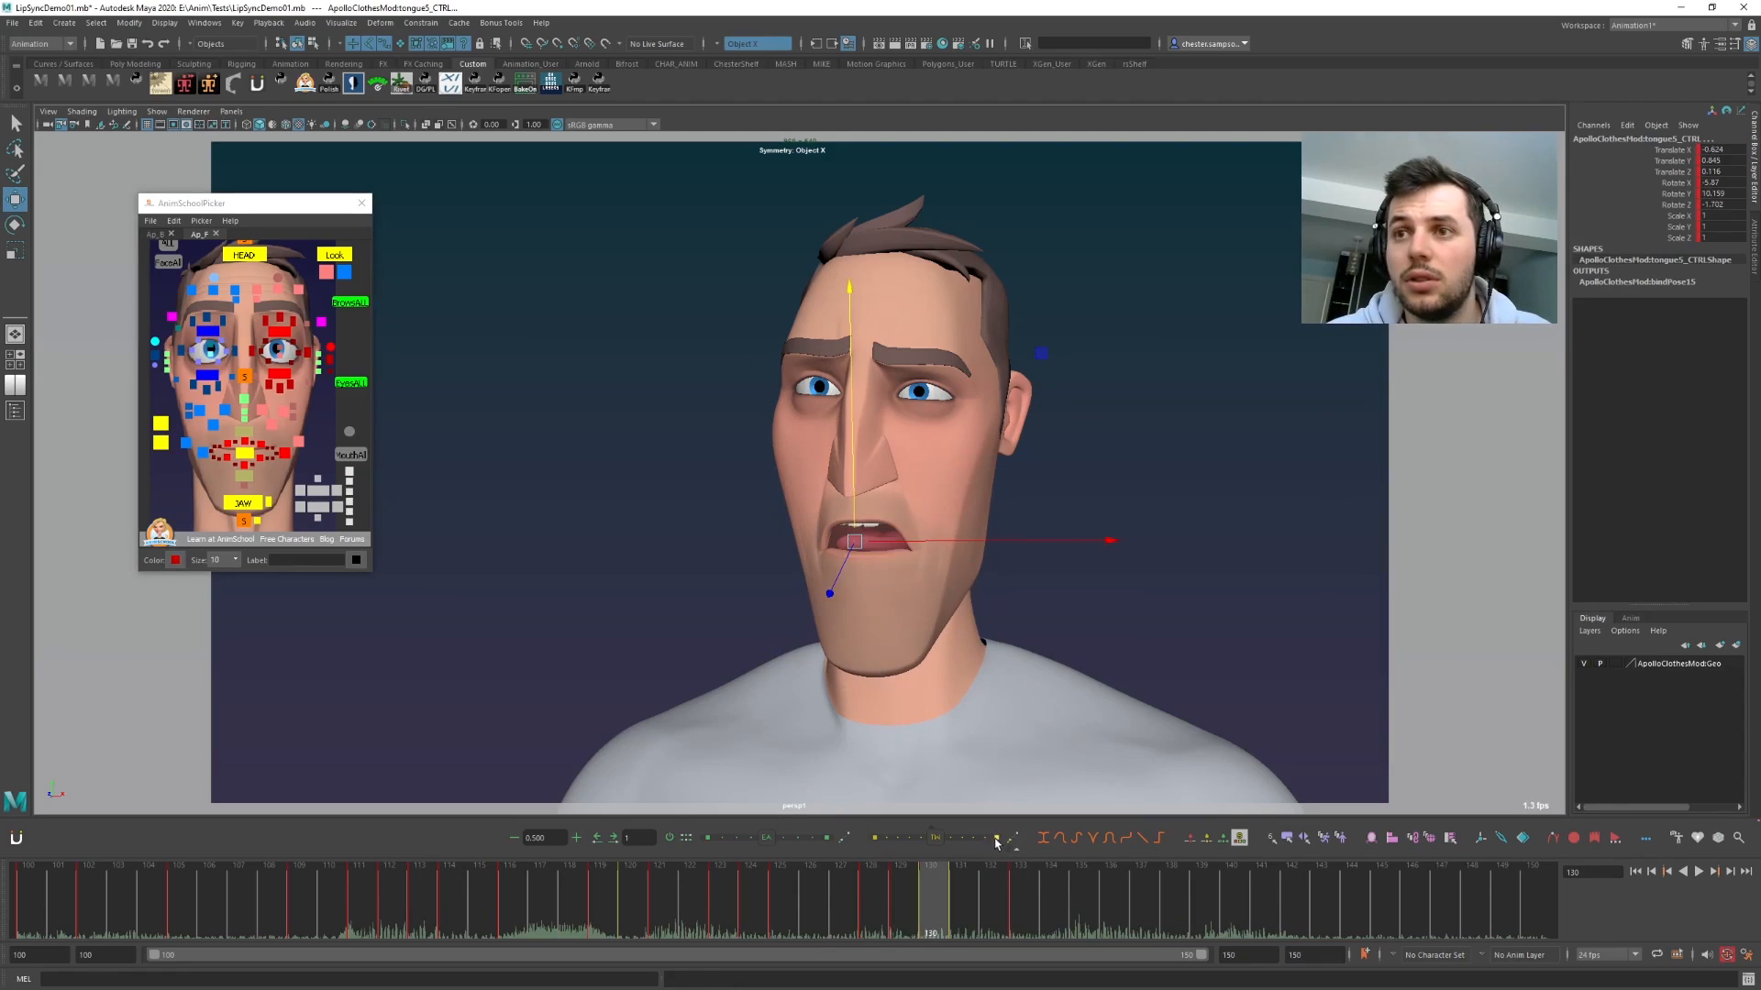
key(comma)
key(period)
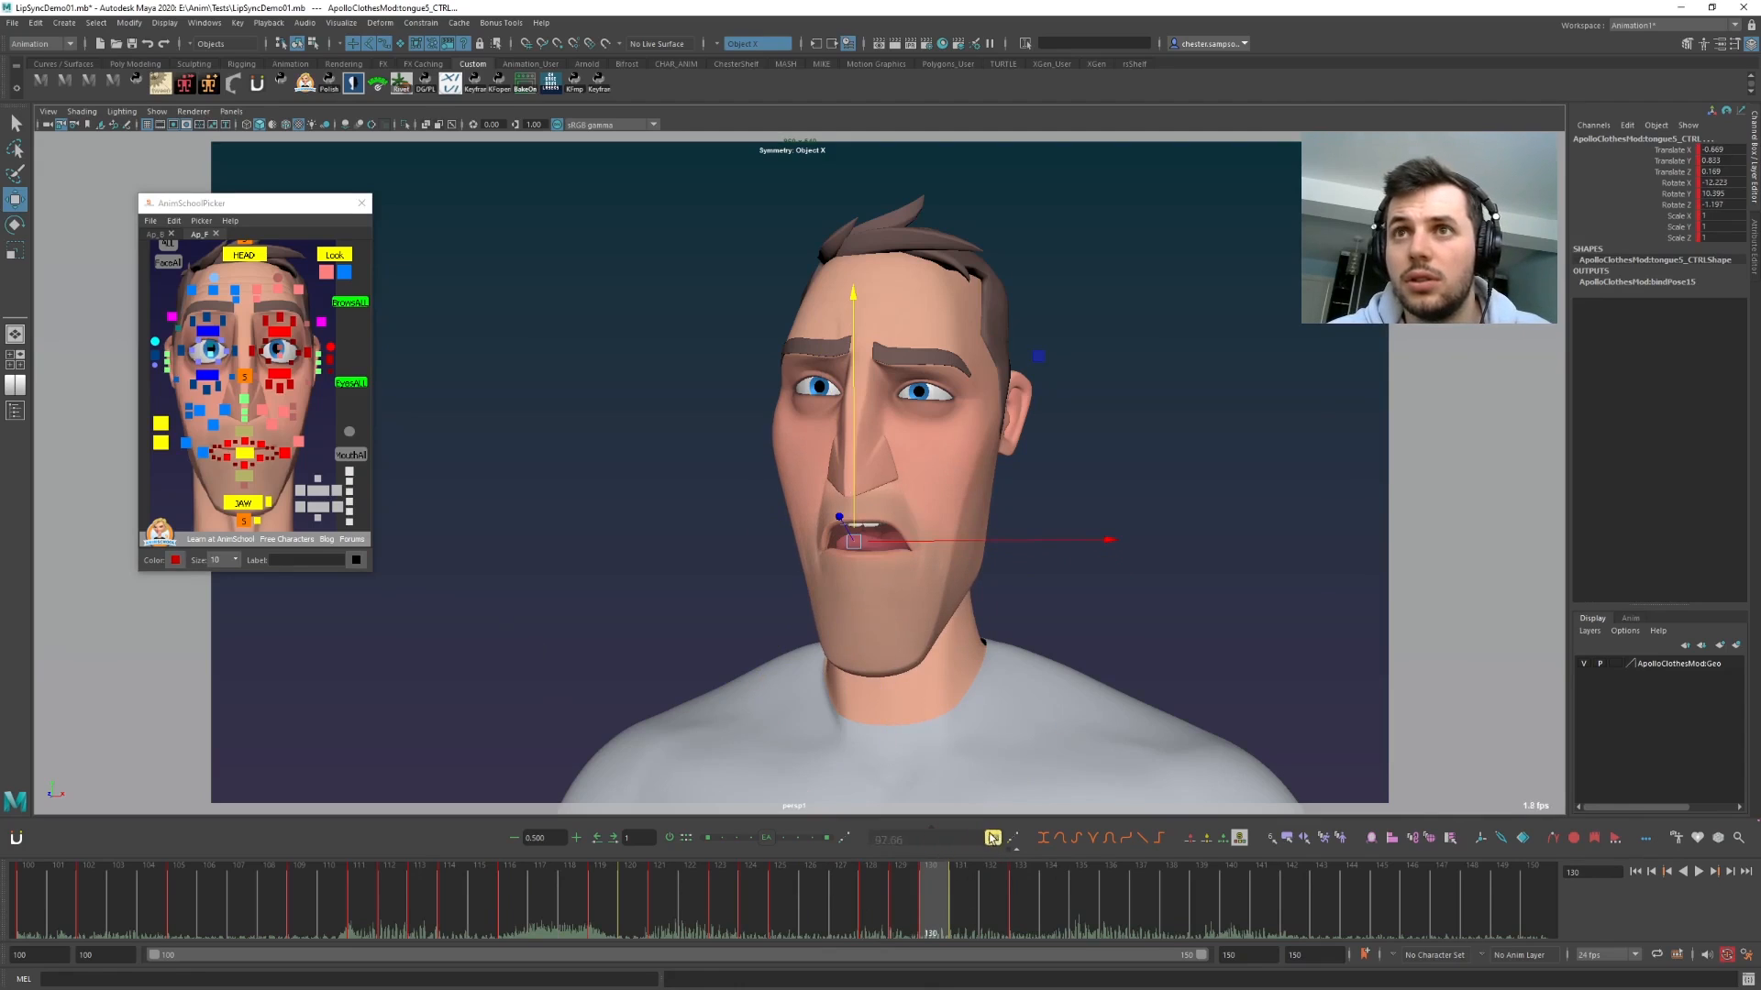
- Raise the tongue tip control at frame 130 and check the result in playback
click(349, 522)
middle_drag(796, 740, 789, 724)
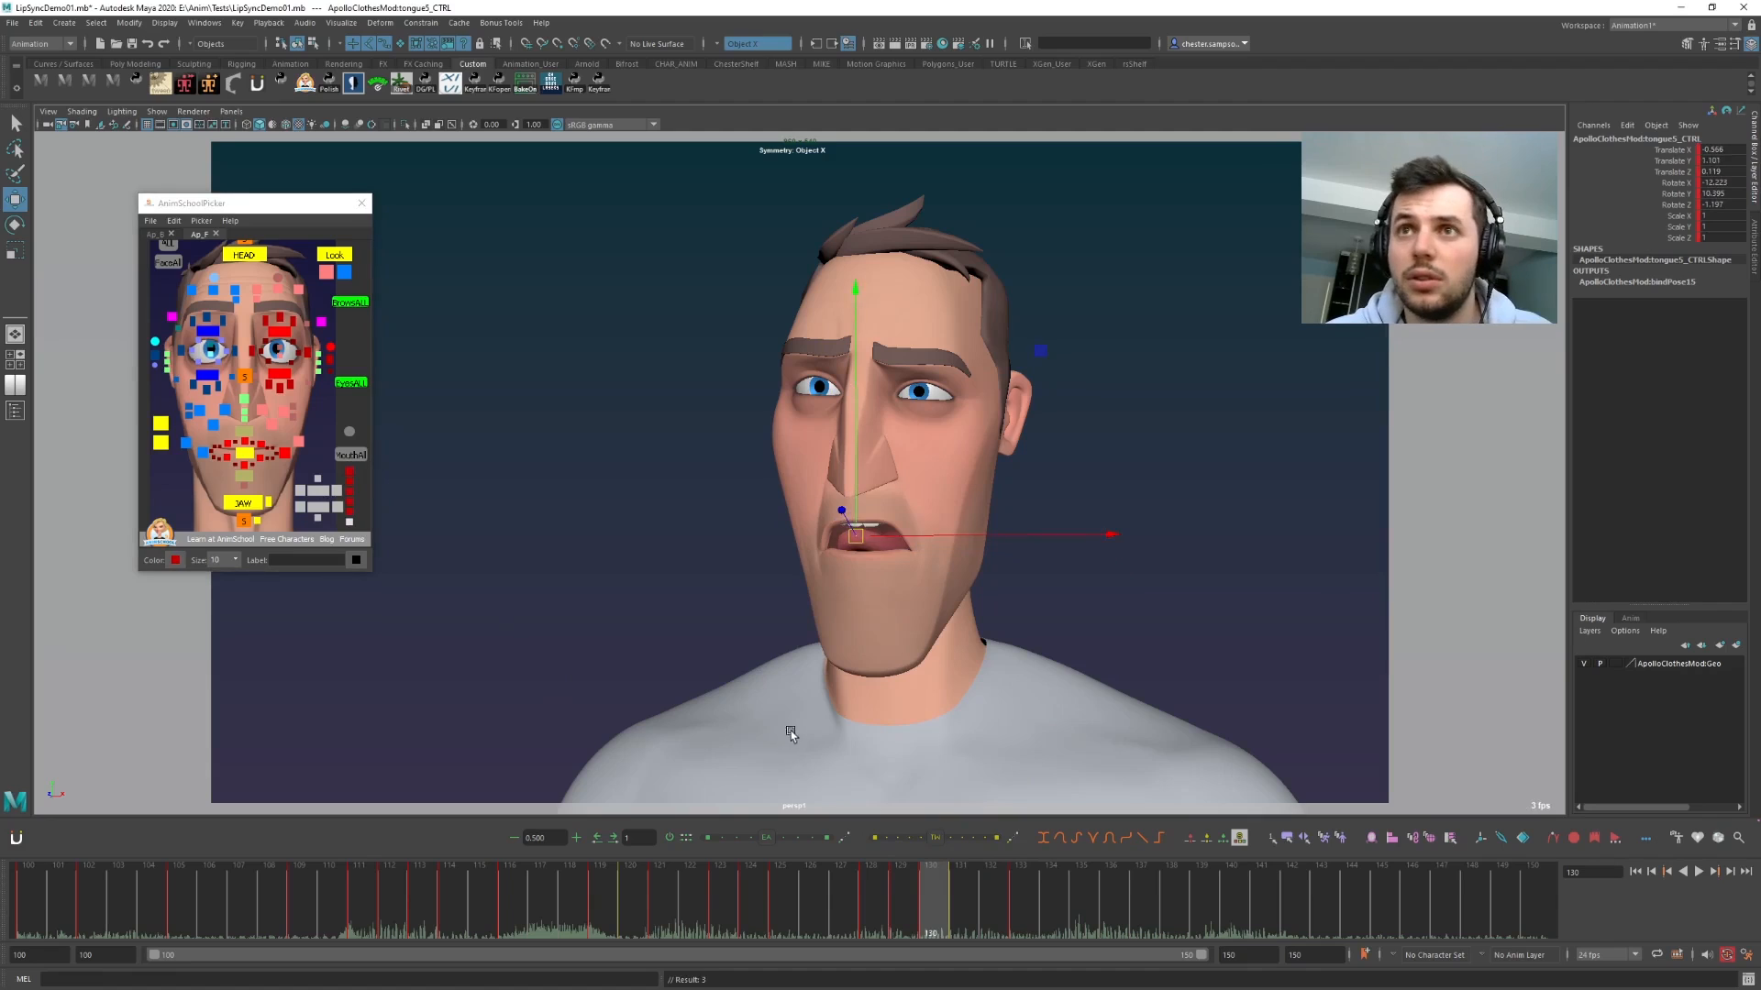
key(comma)
key(period)
key(period)
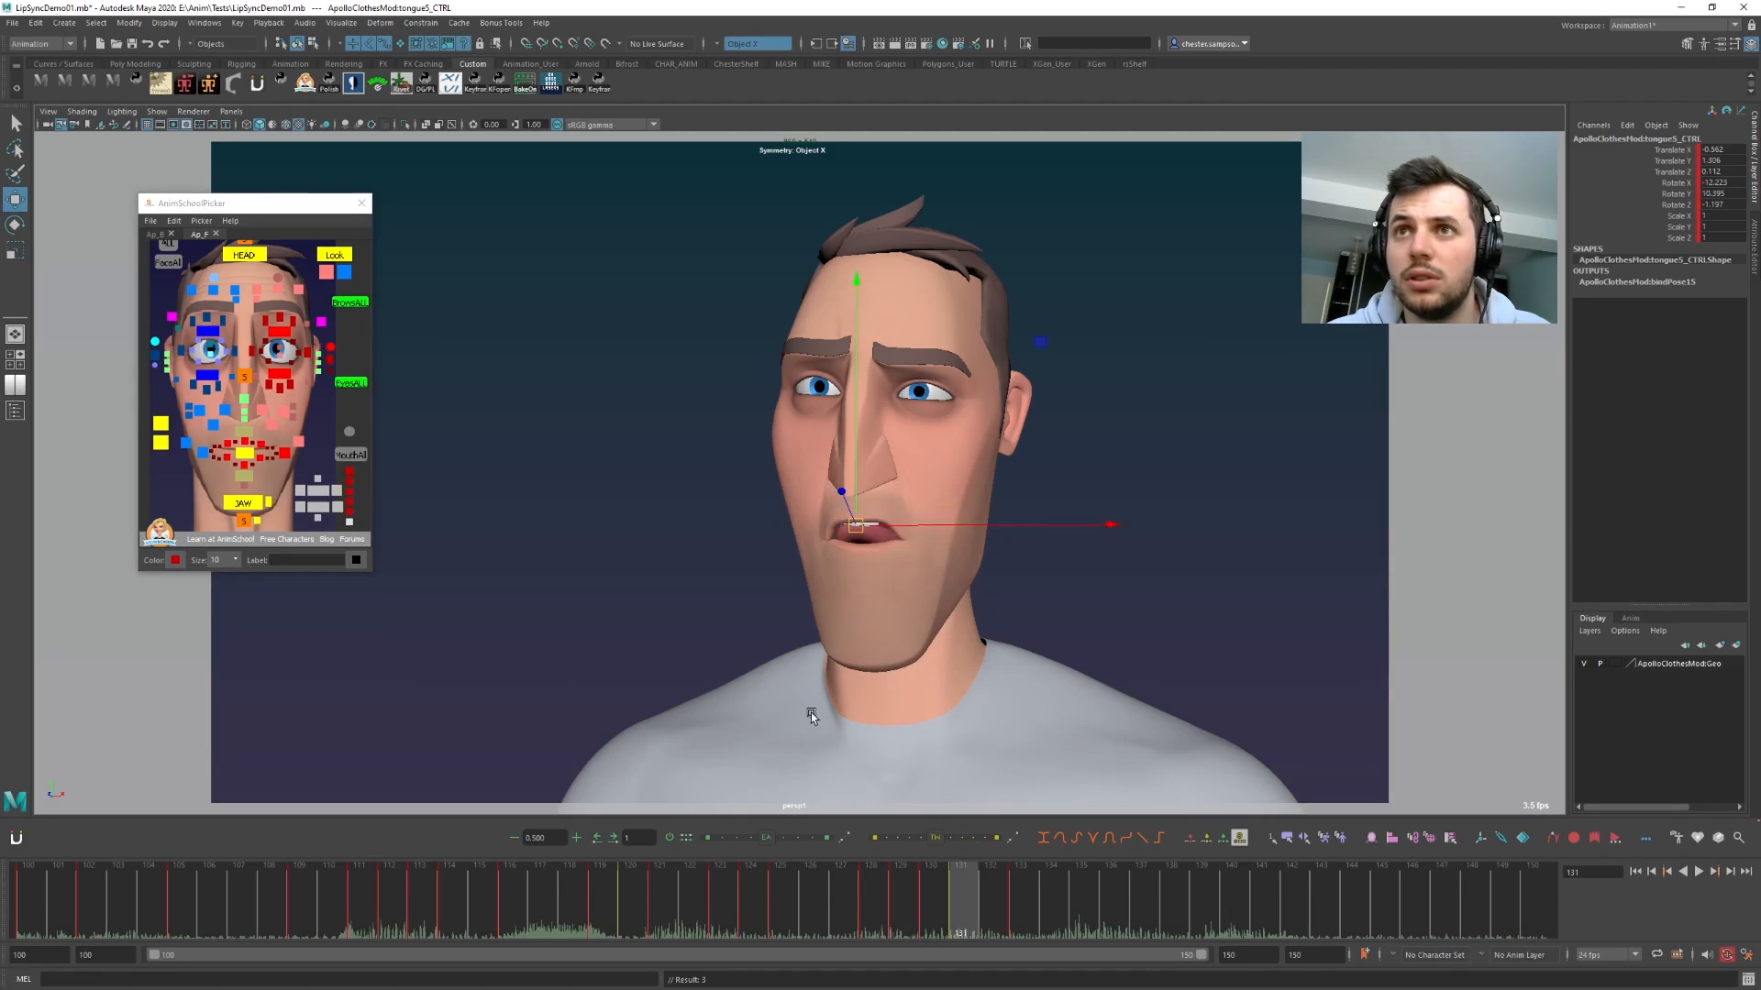
key(comma)
key(period)
key(alt+v)
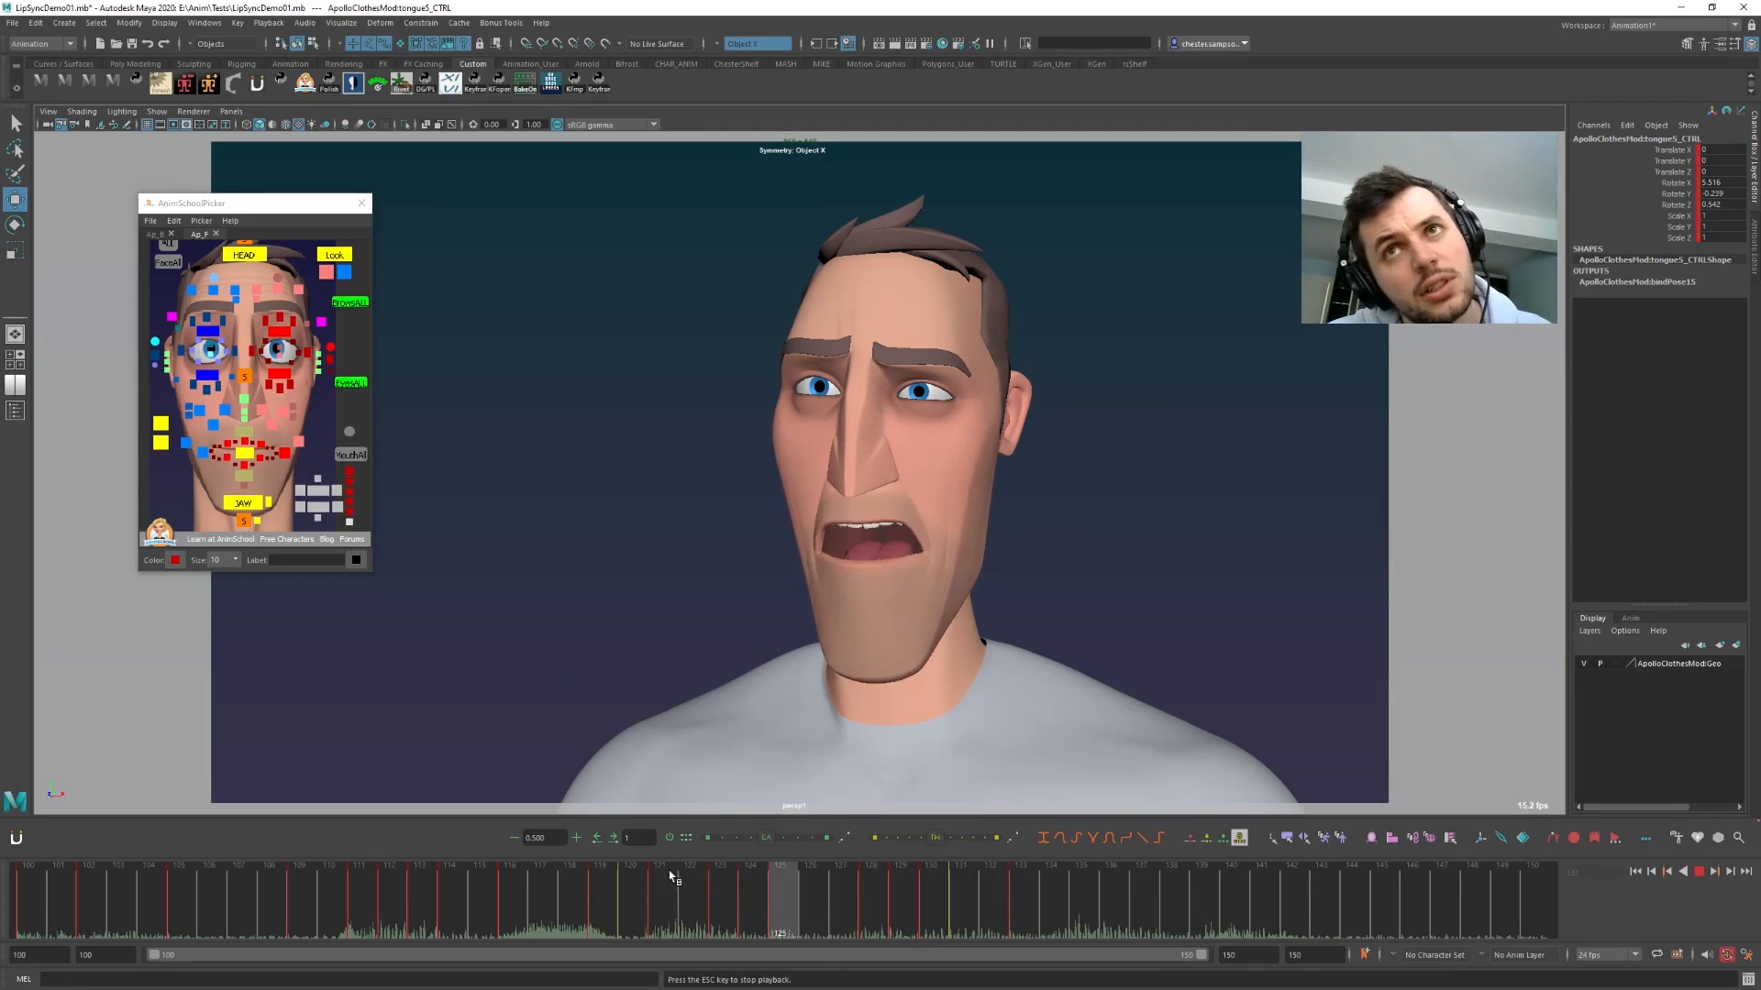
key(alt+v)
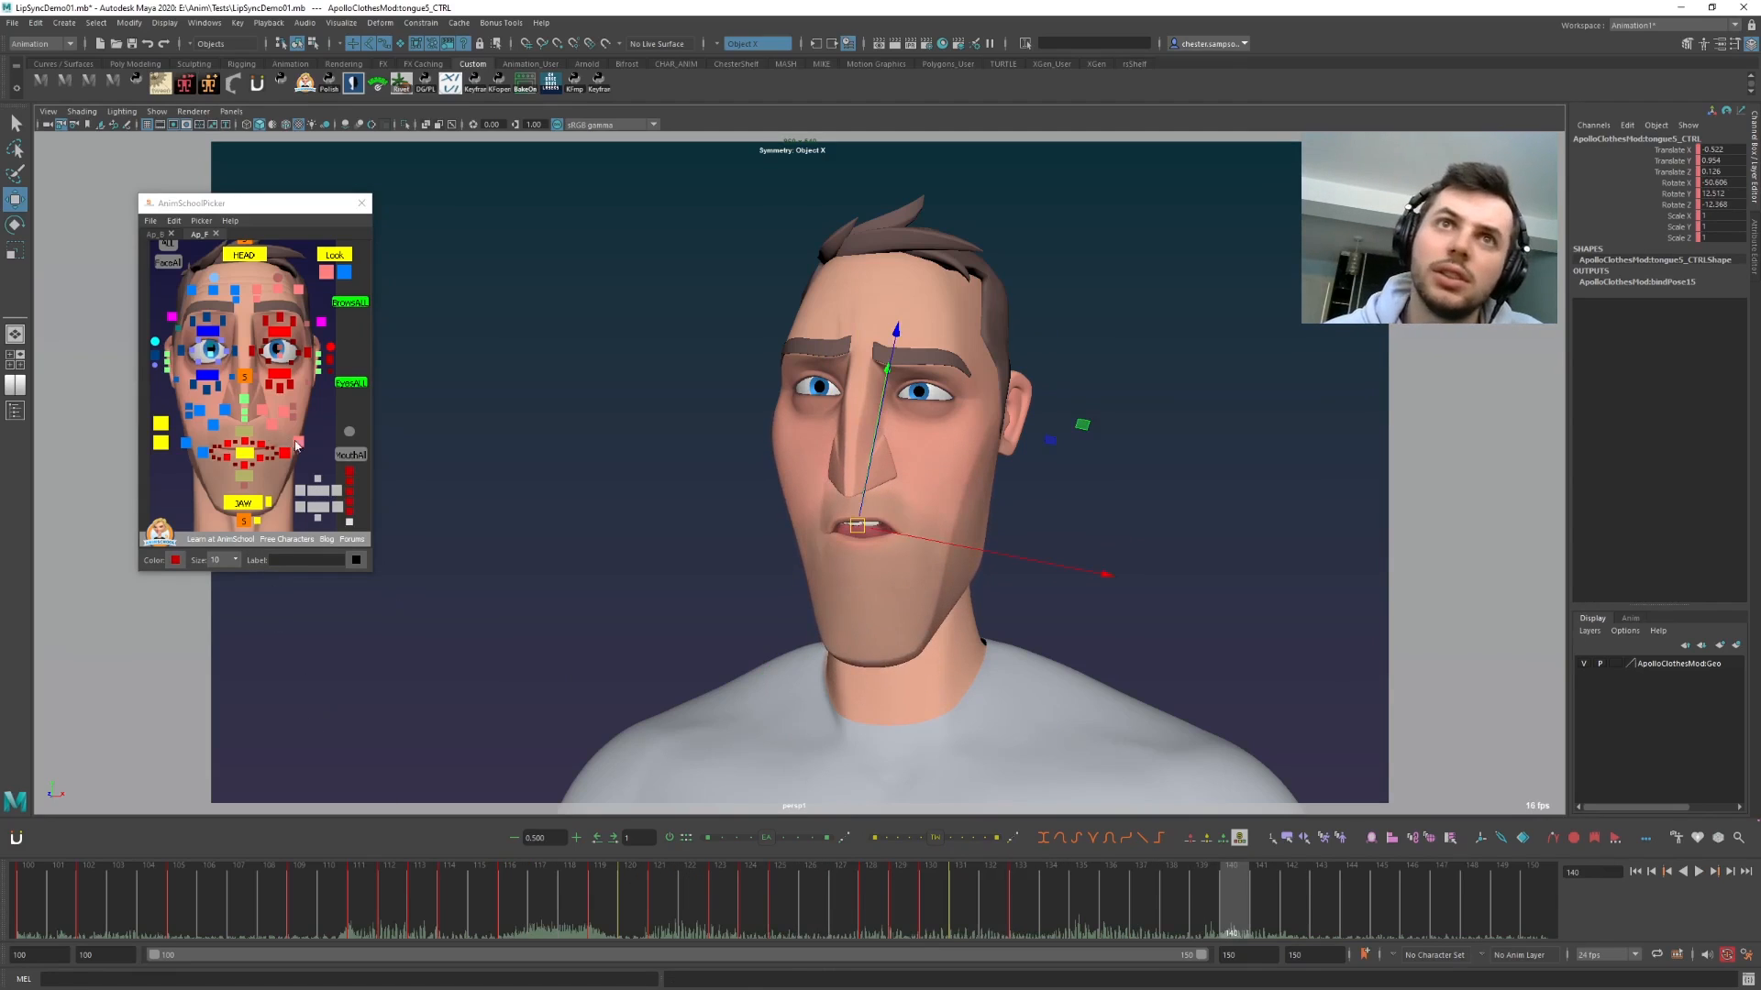
- Key all mouth controls at frame 142 and reset the tongue controls to zero
click(350, 455)
drag(918, 894, 1299, 910)
key(s)
key(comma)
key(period)
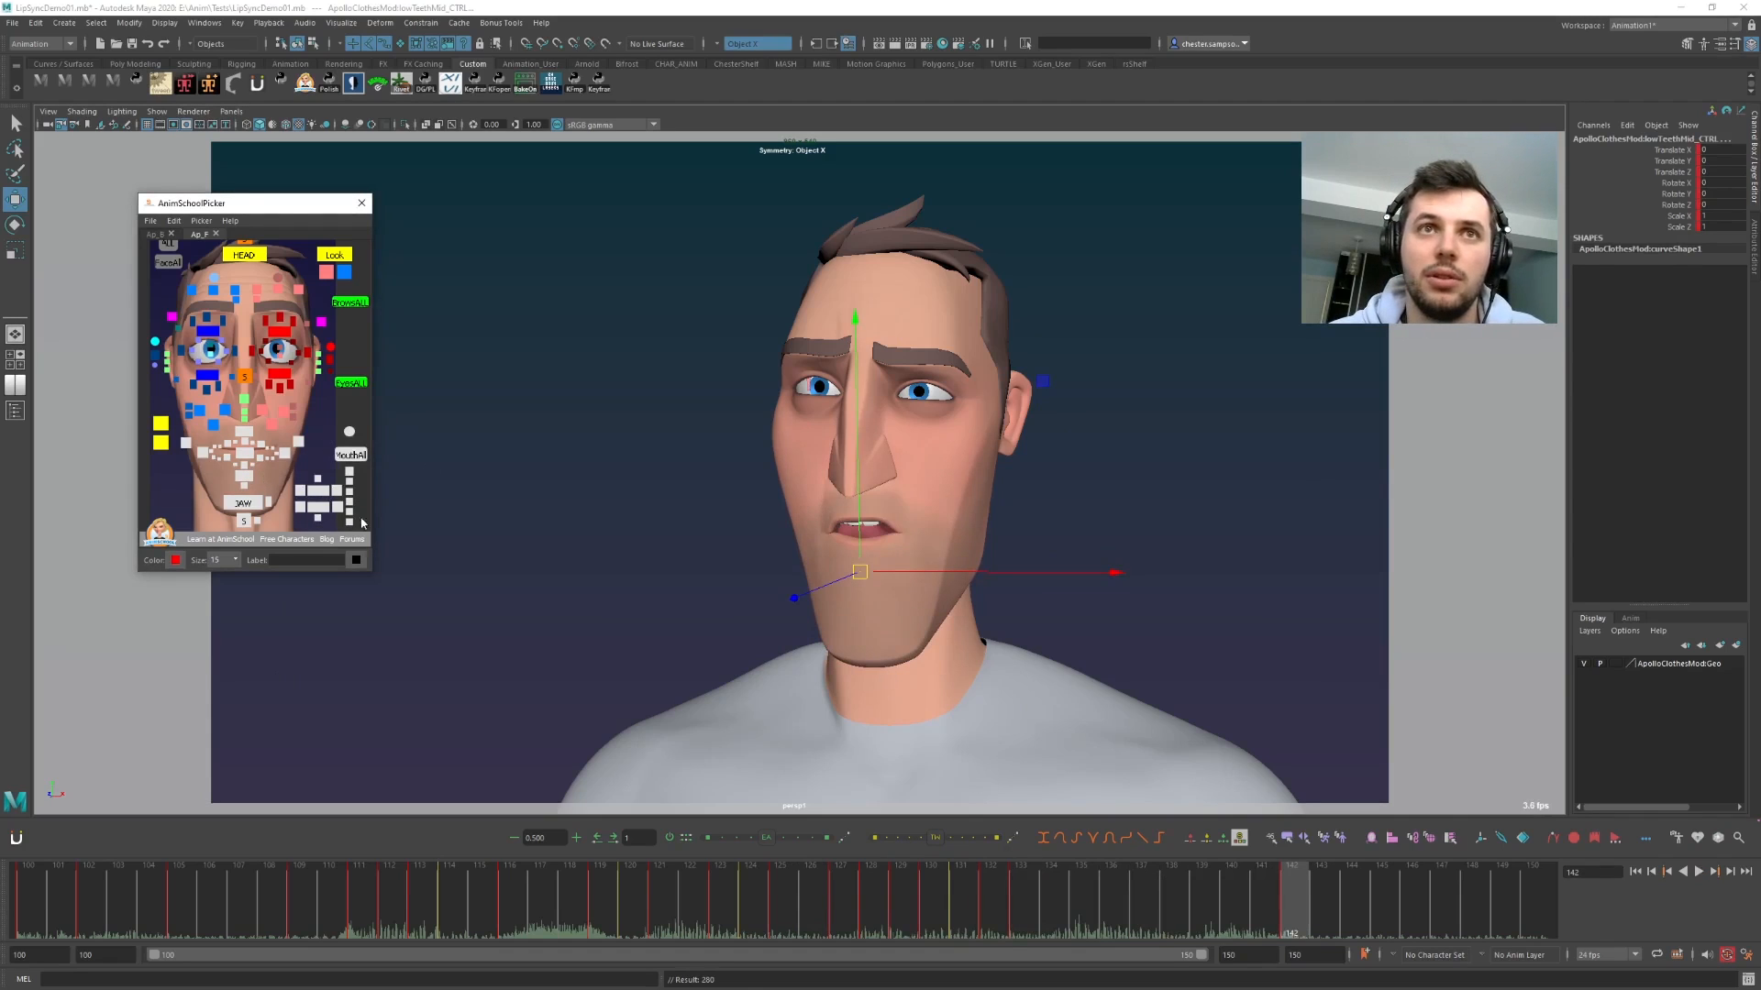
drag(368, 535, 343, 466)
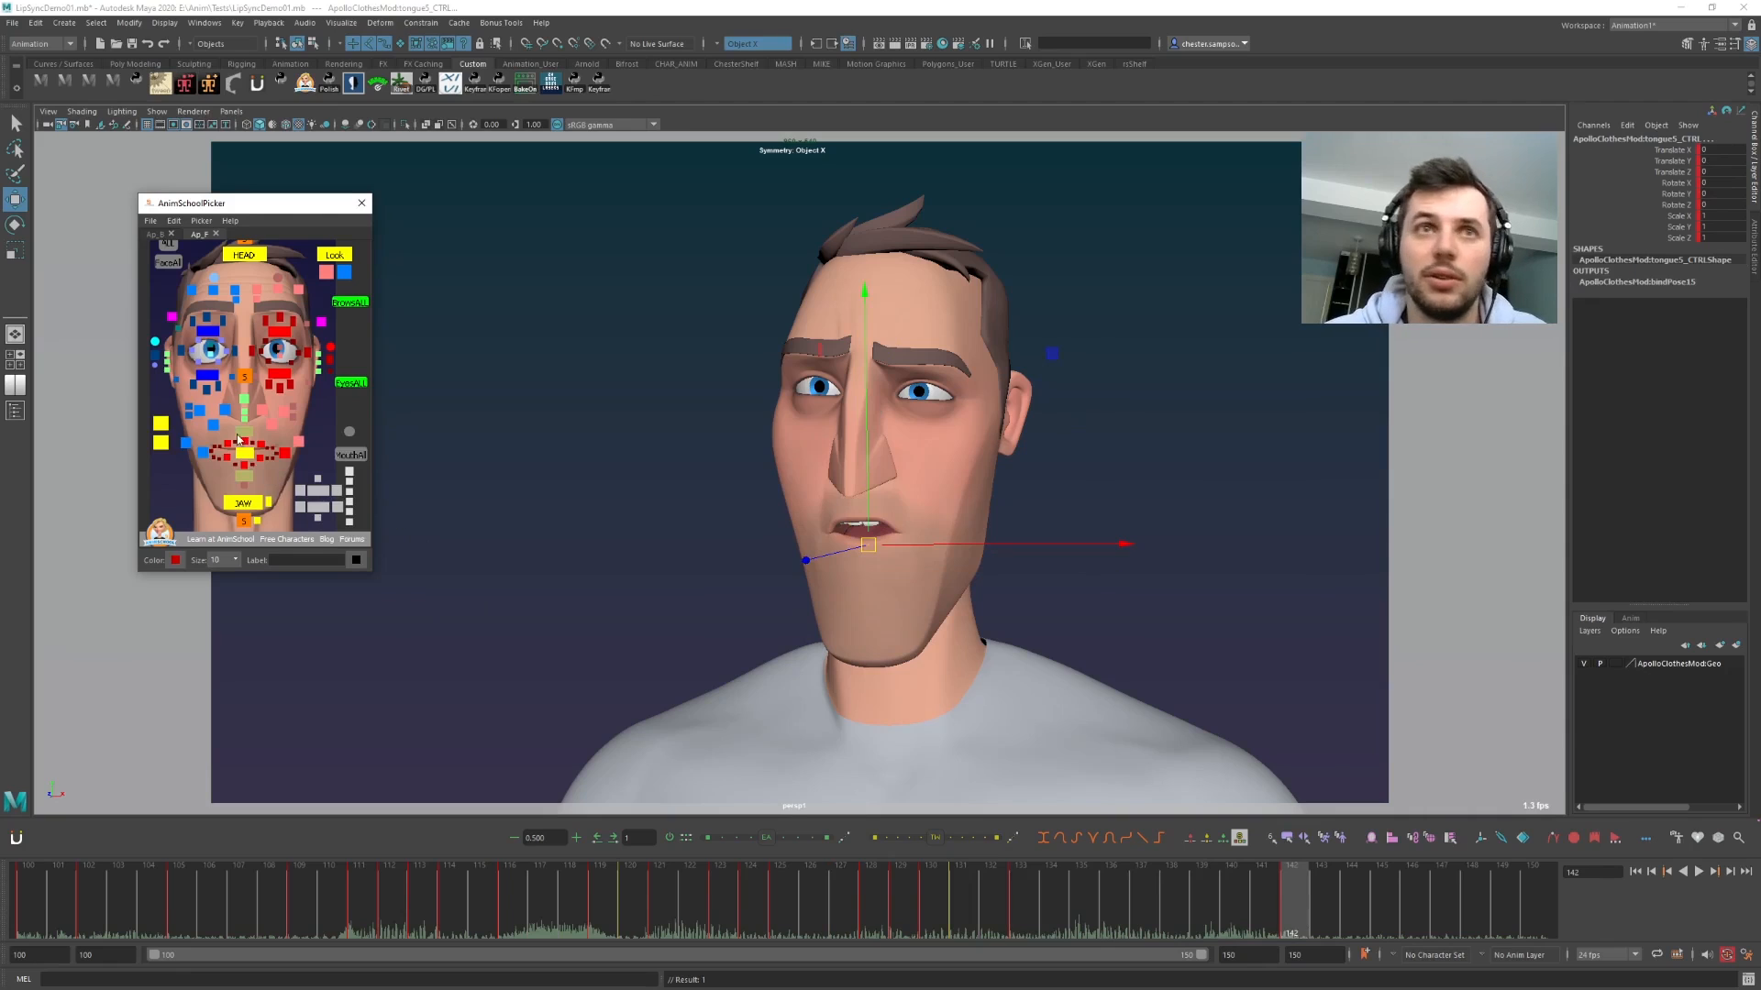
- Rotate the jaw open at frame 142 and shift the whole mouth control sideways
click(249, 503)
key(e)
drag(856, 623, 871, 619)
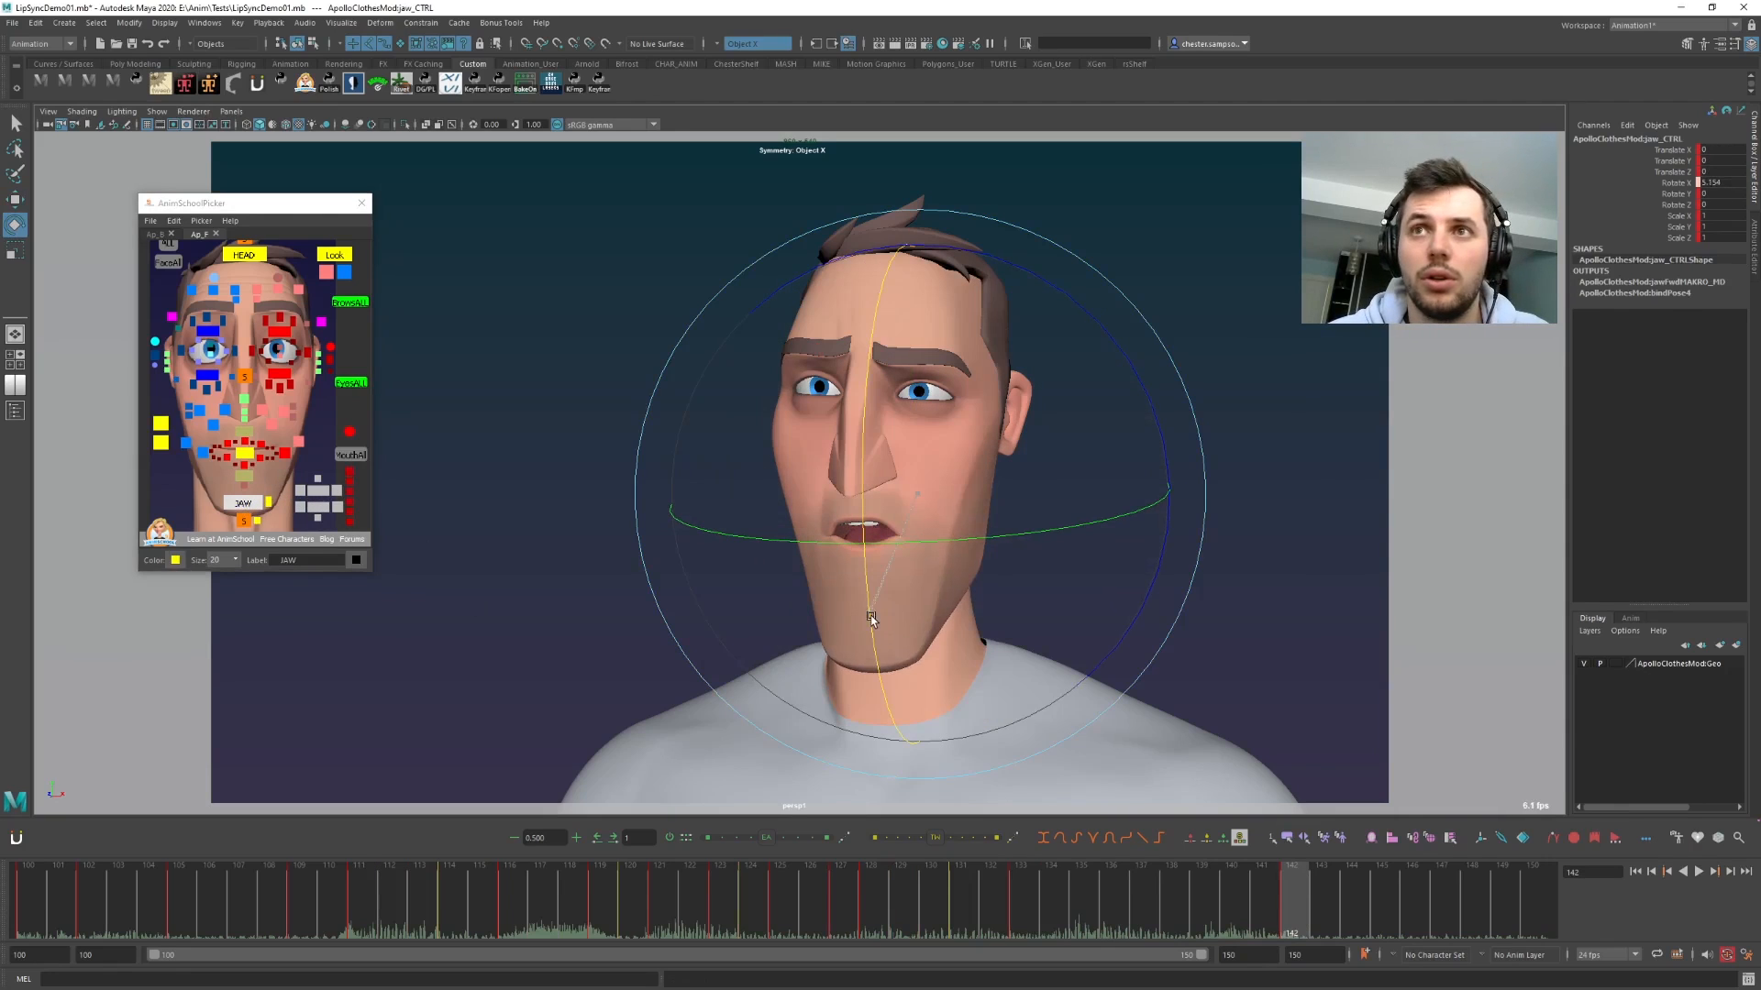
click(245, 453)
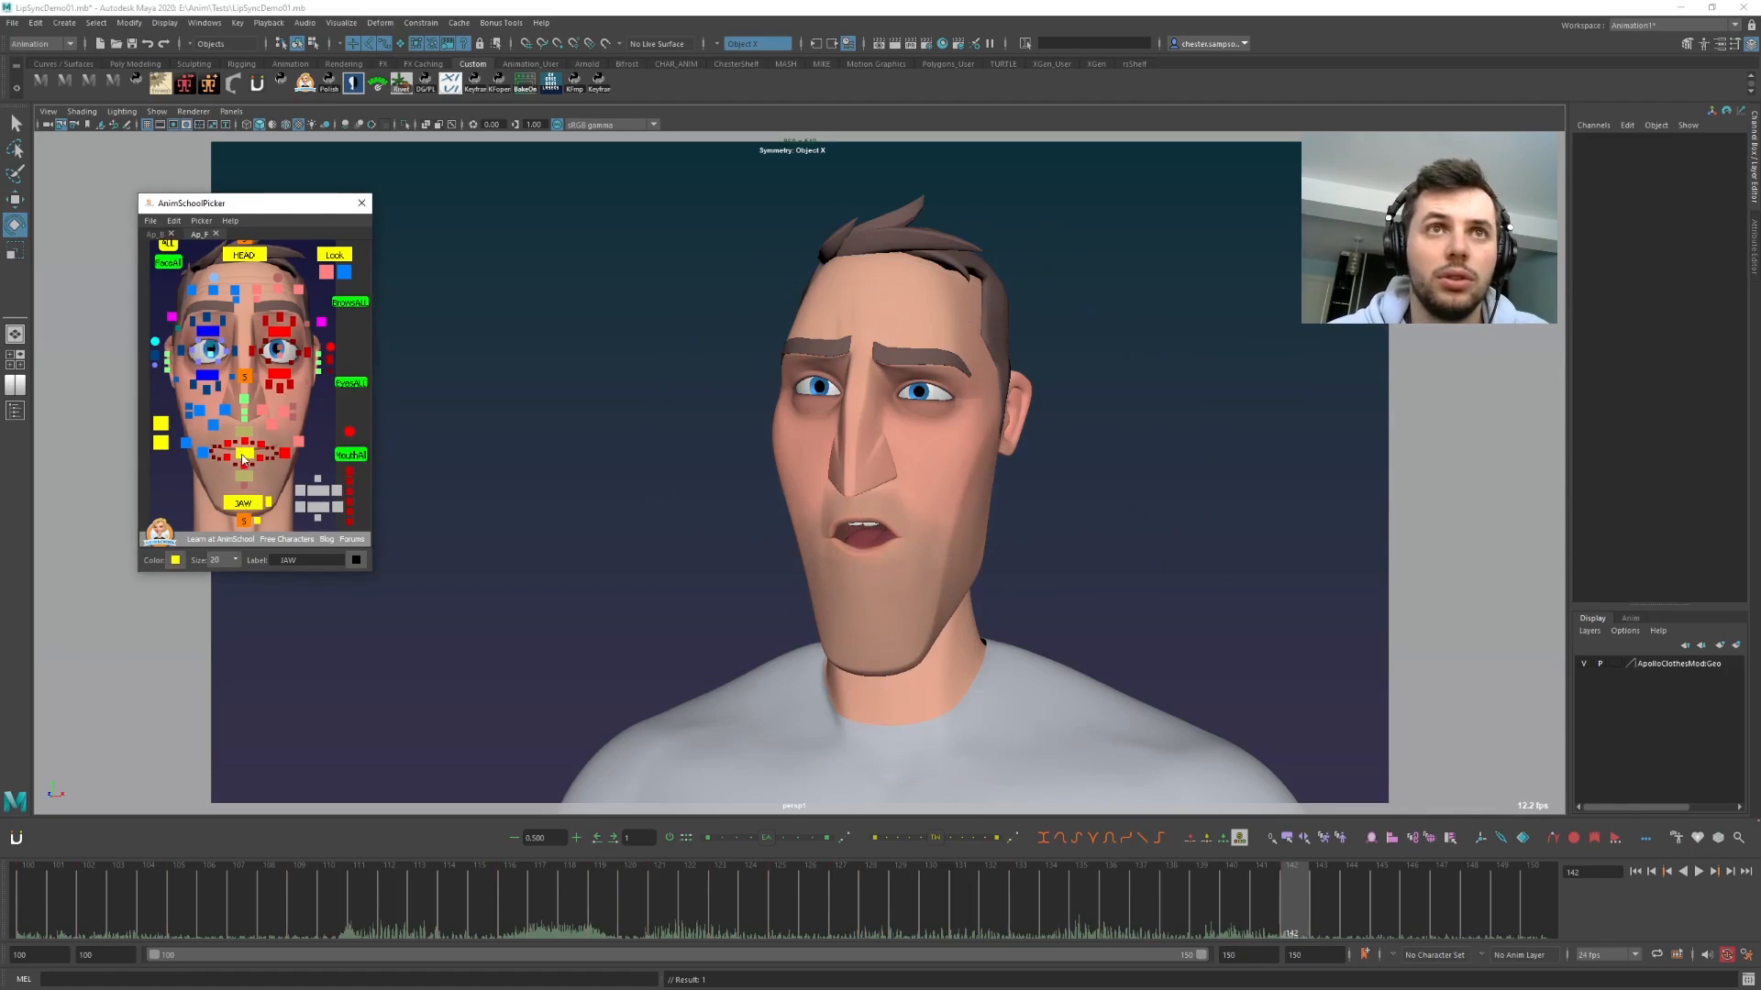
key(w)
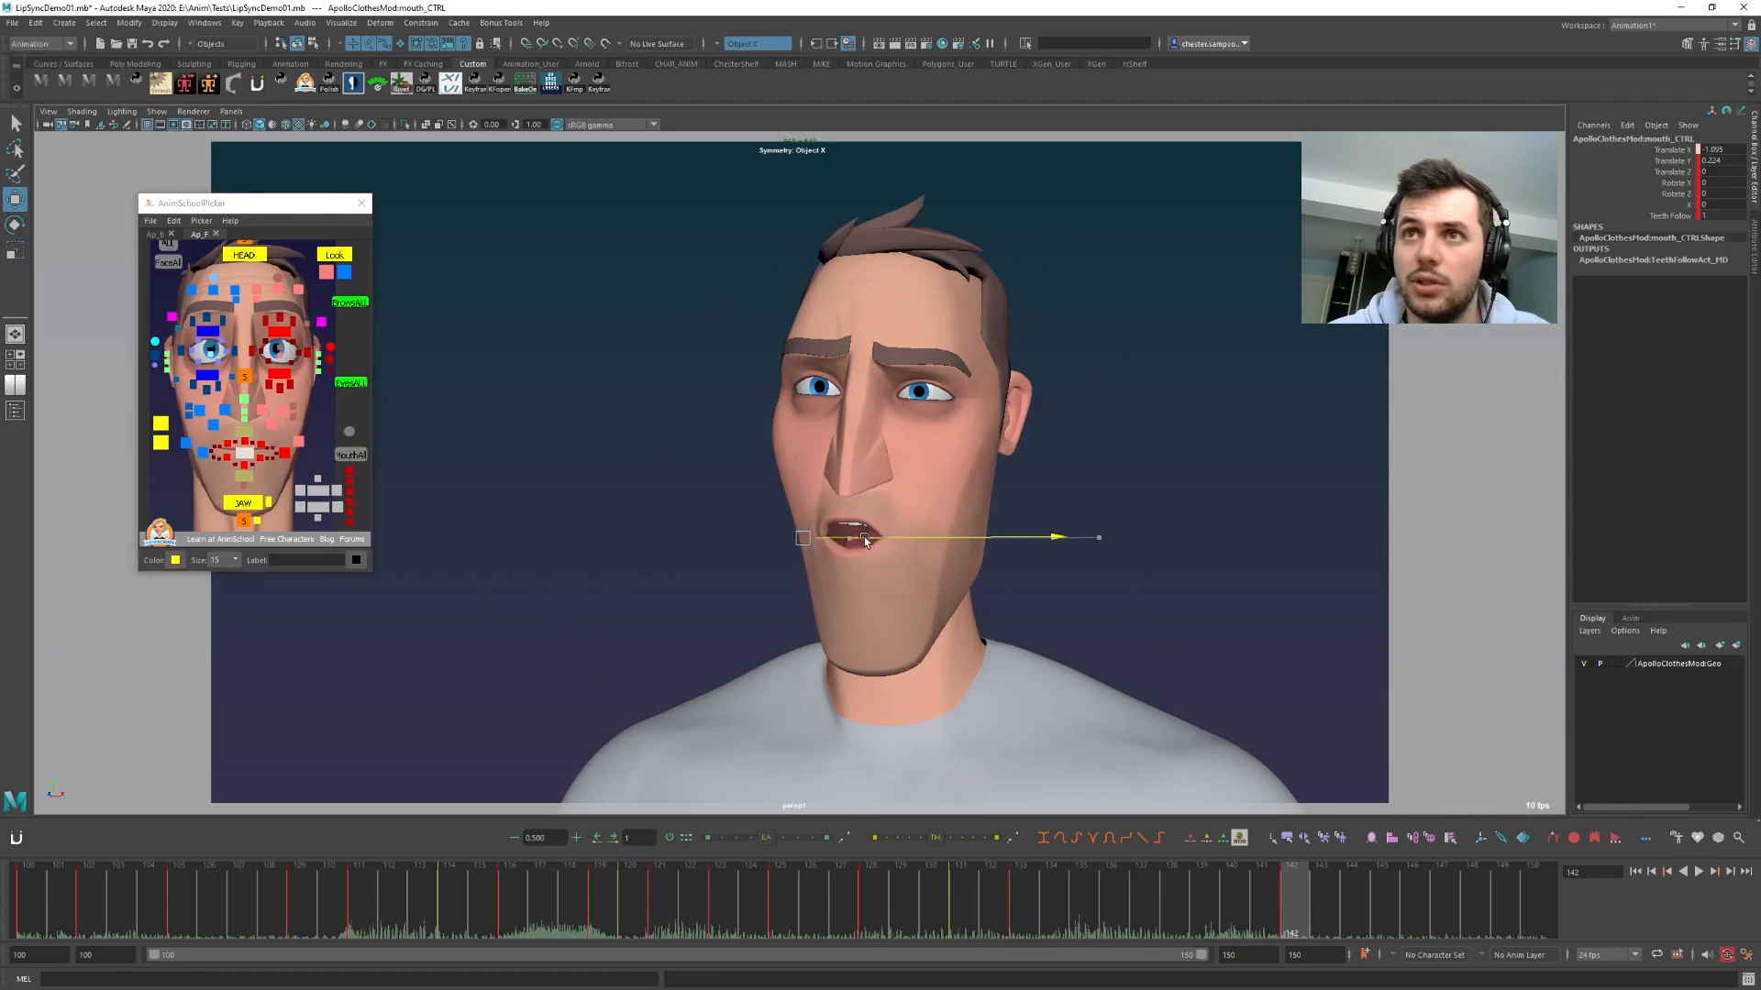
- Pull the left and right lip corners inward at frame 142 to narrow the mouth
key(backslash)
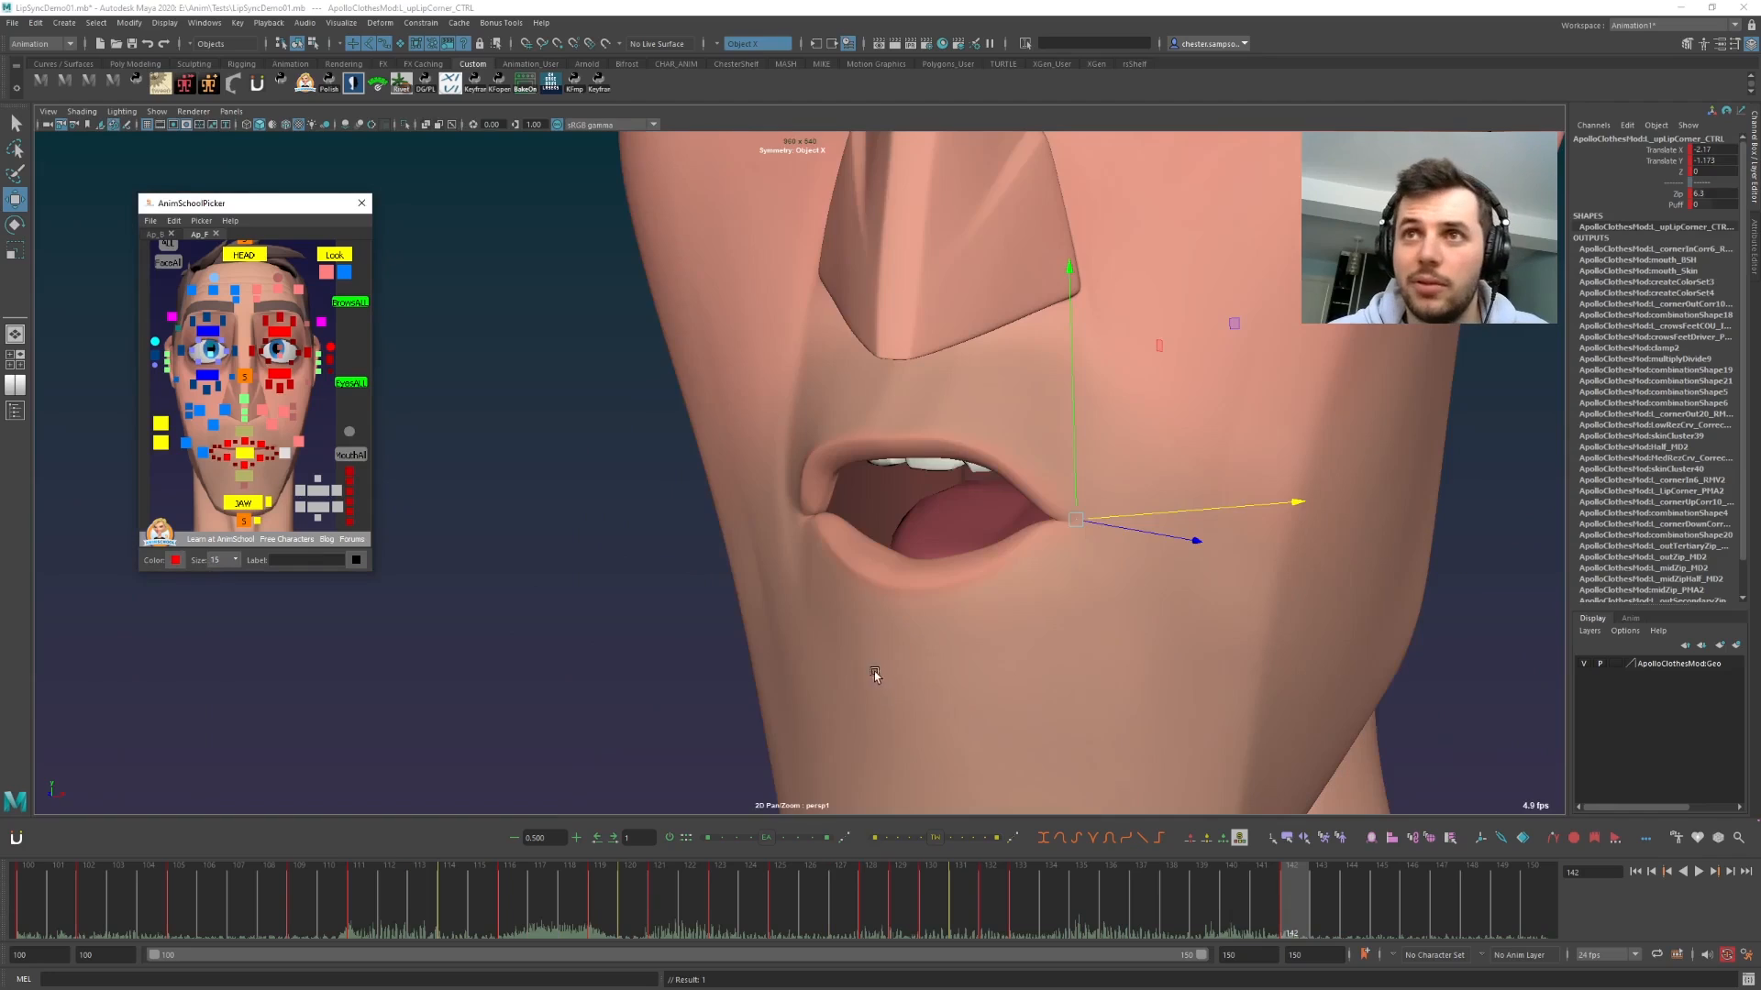
middle_drag(998, 591, 922, 620)
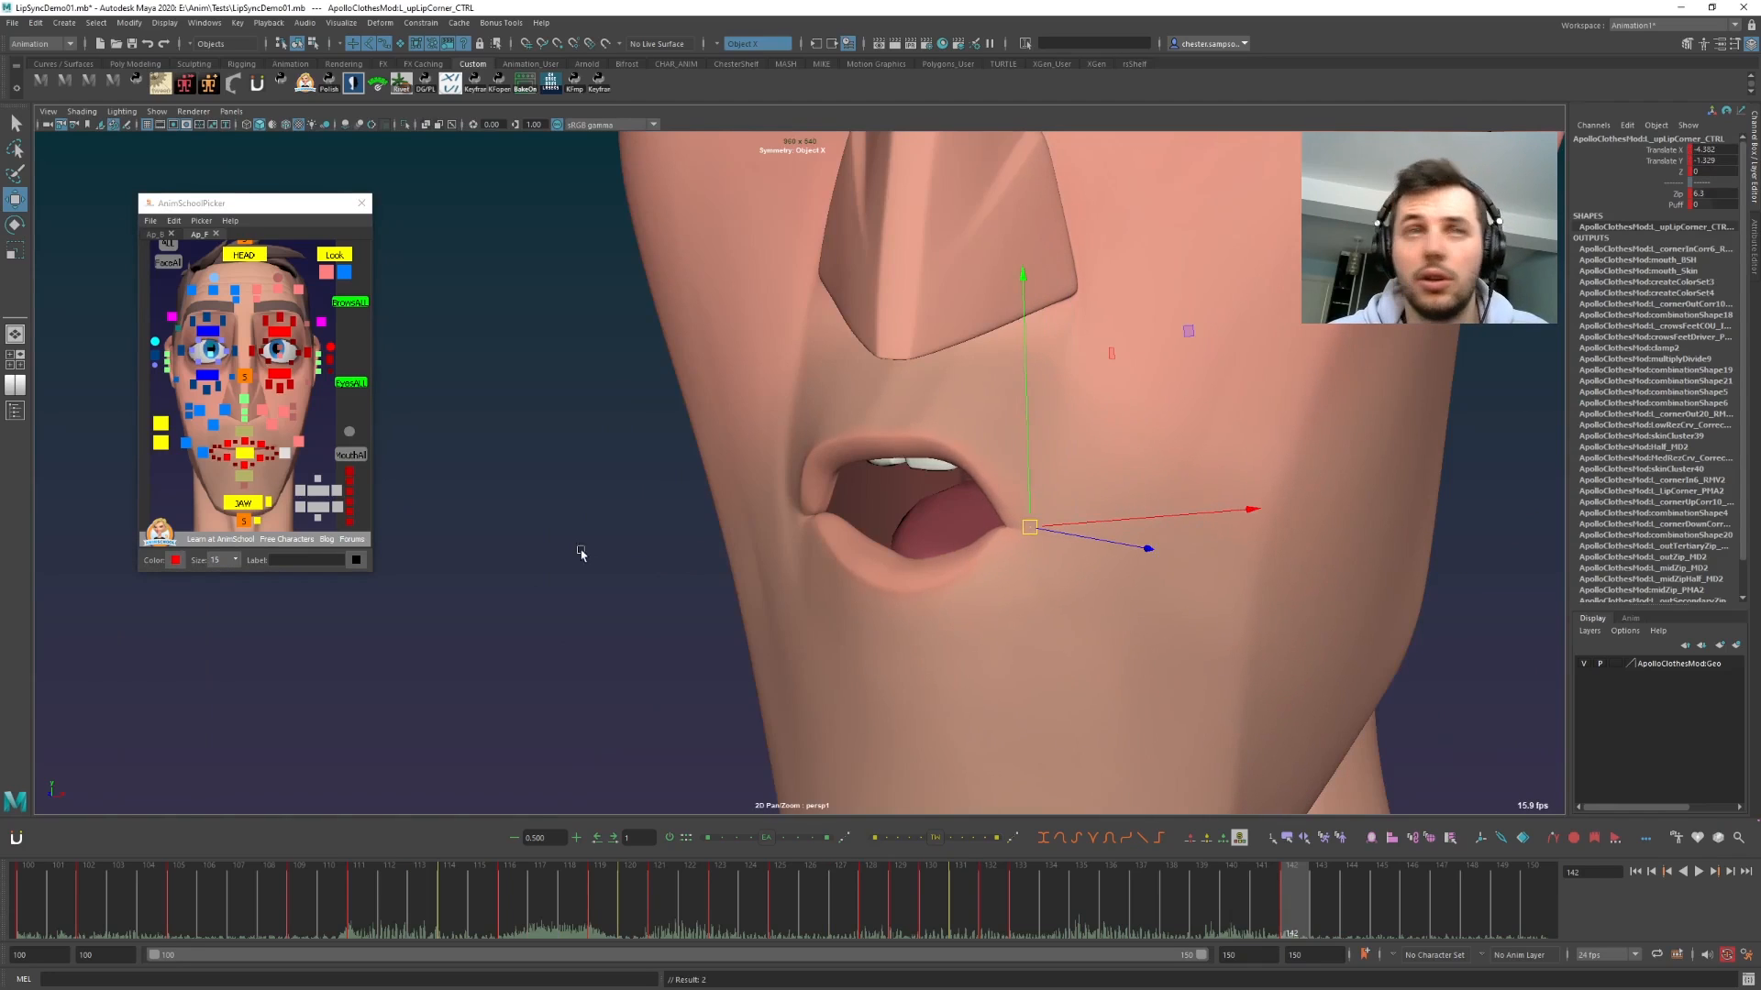
click(205, 454)
middle_drag(660, 695, 859, 646)
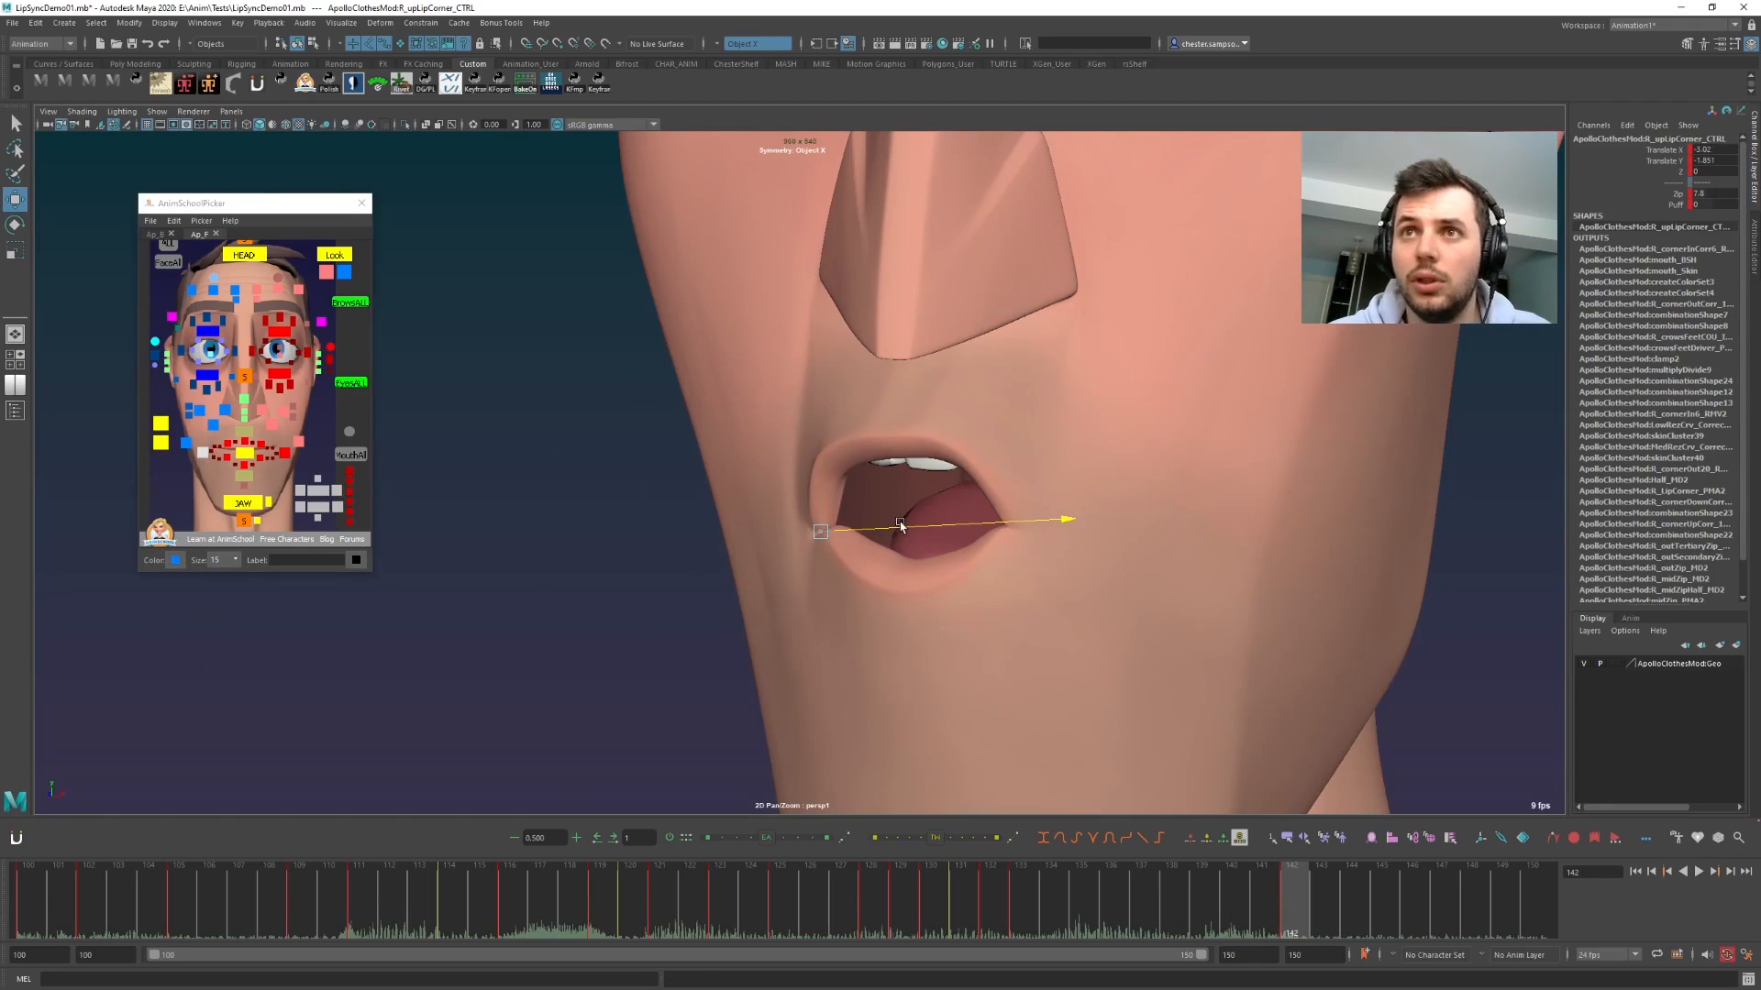
click(213, 457)
drag(790, 517, 814, 520)
key(ctrl+z)
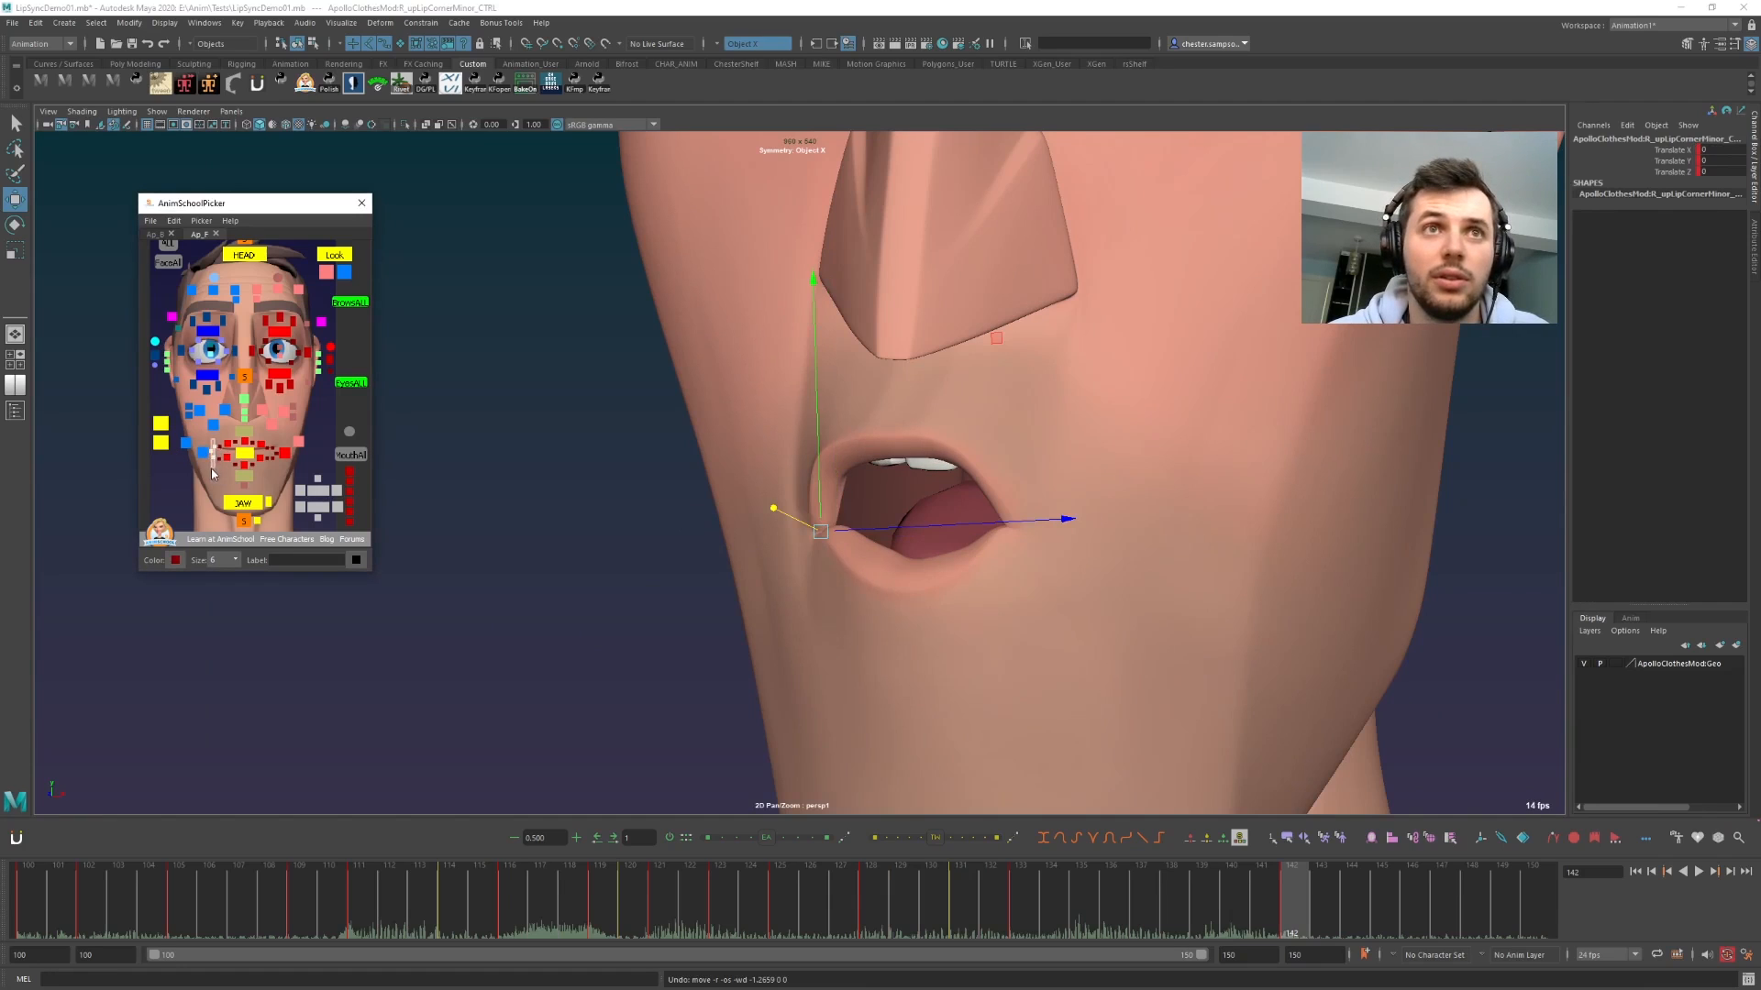
- Reposition the right outer lower-lip control beside the mouth corner, and raise Zip on both lip corners to about 9.6
click(213, 449)
drag(864, 539, 825, 532)
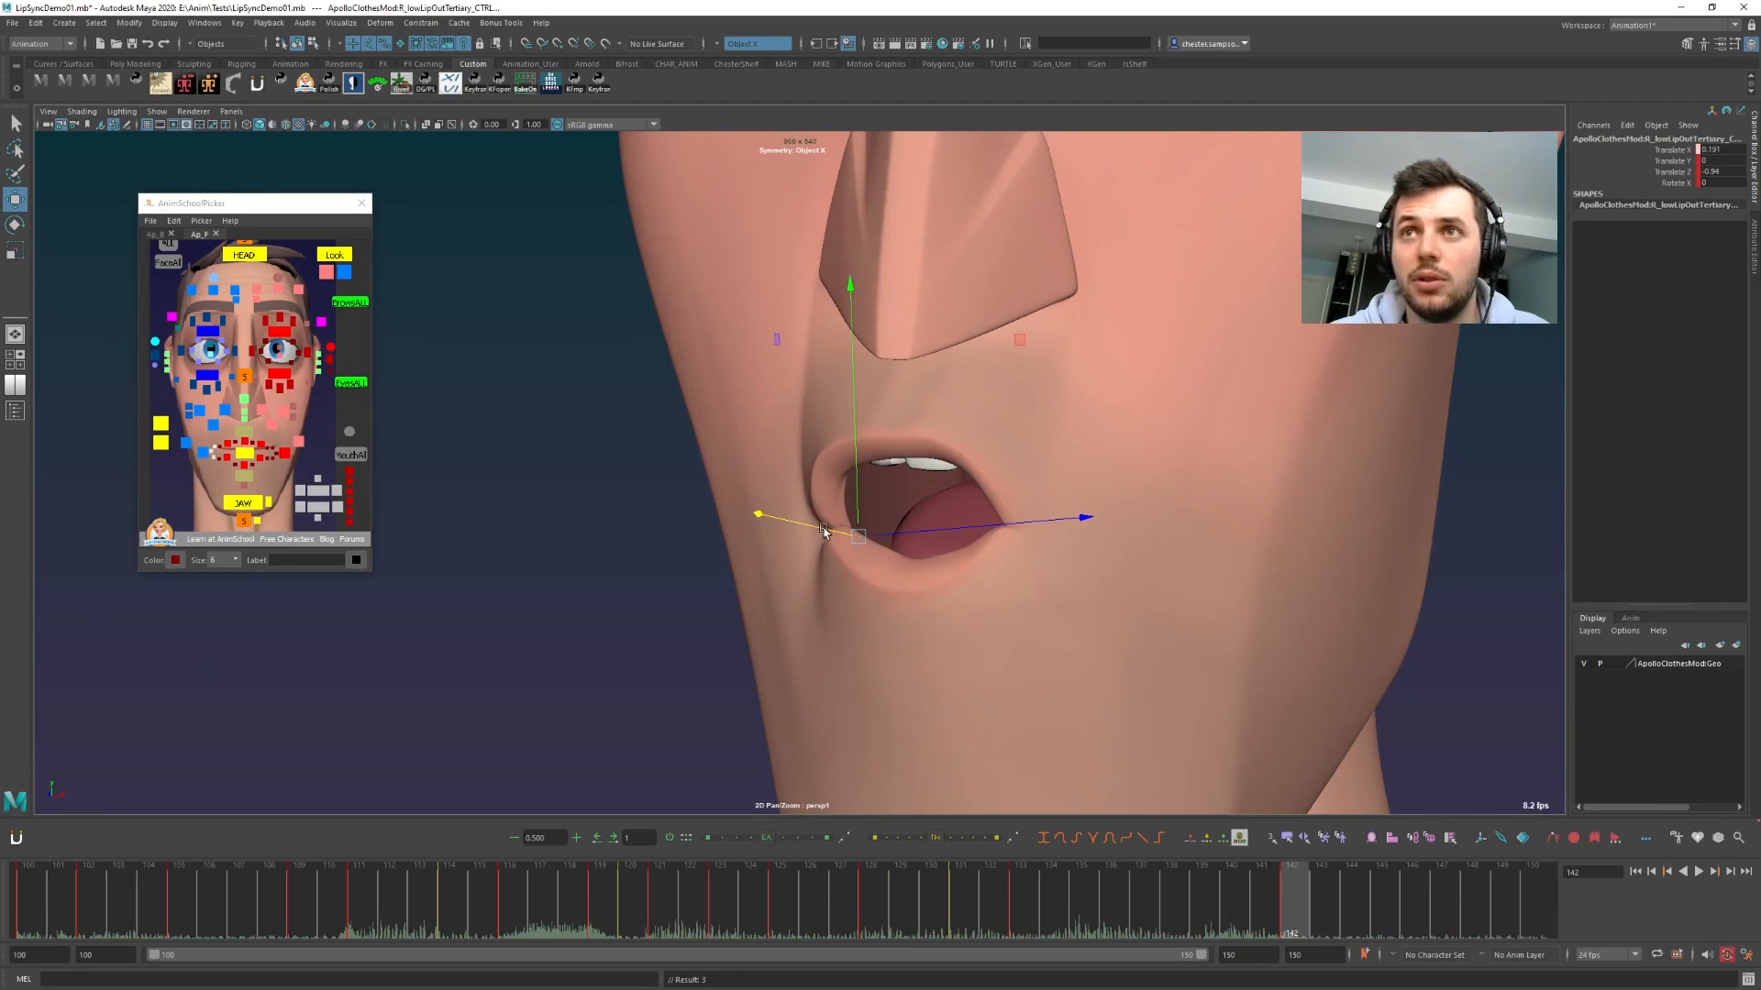
click(273, 454)
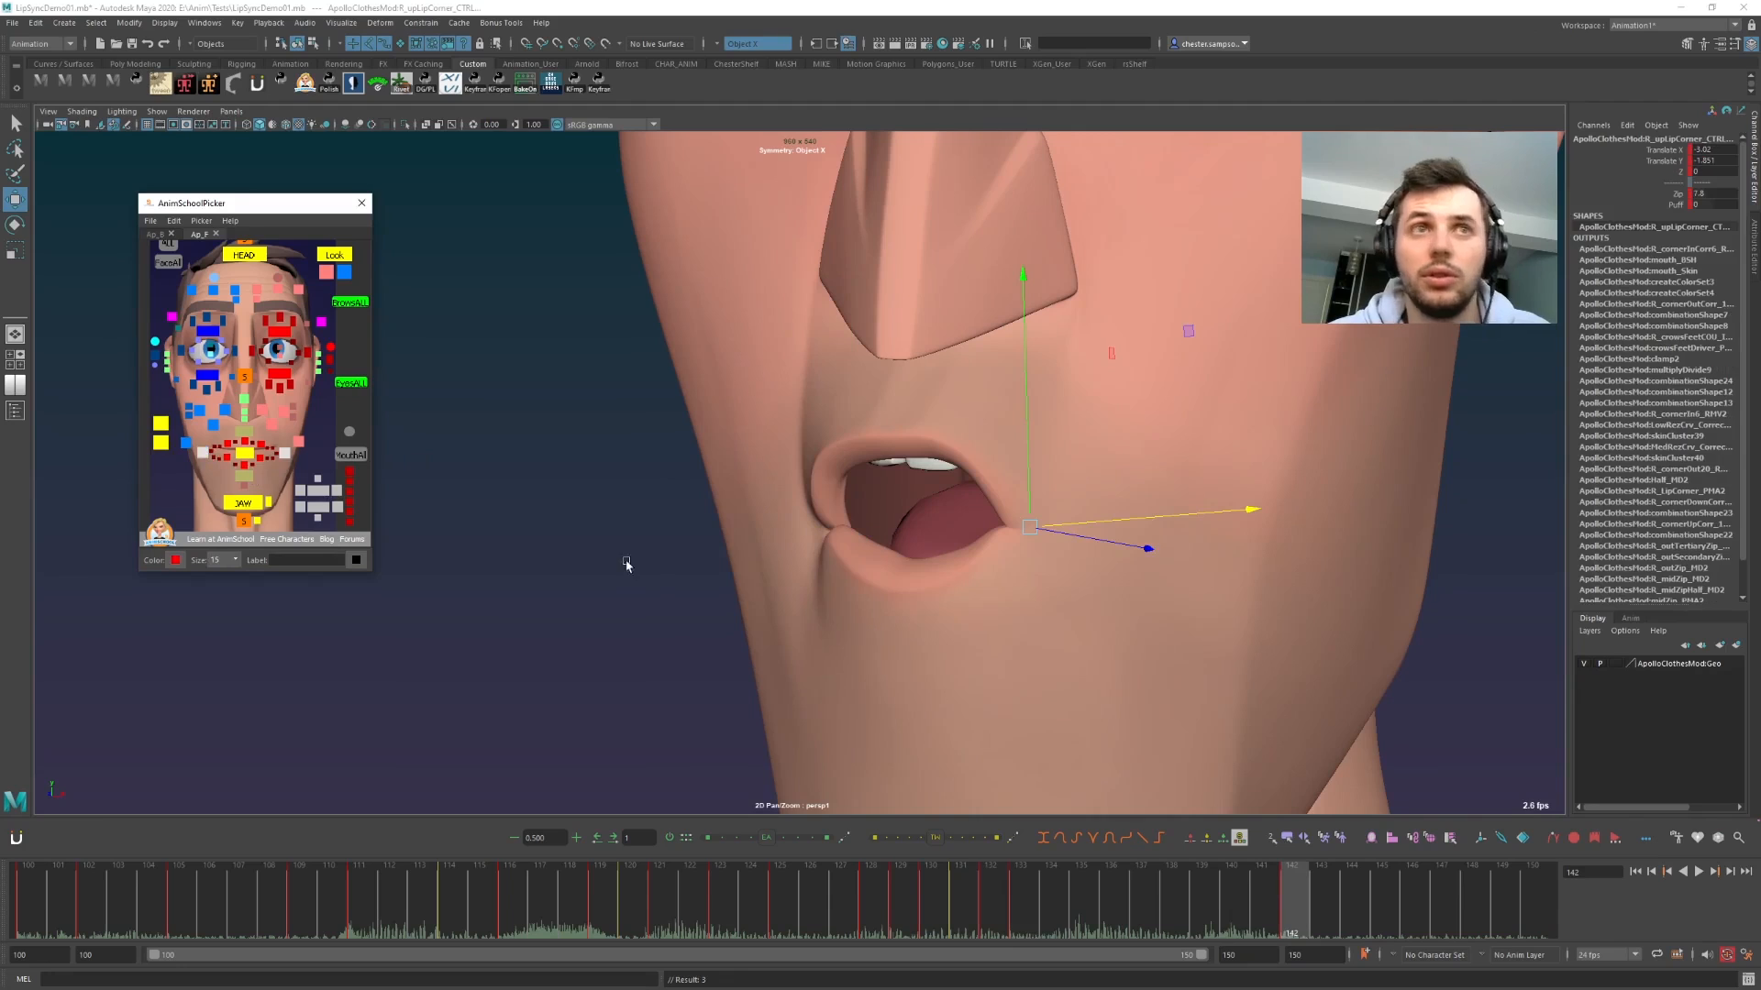
click(1596, 193)
middle_drag(1025, 548, 1027, 542)
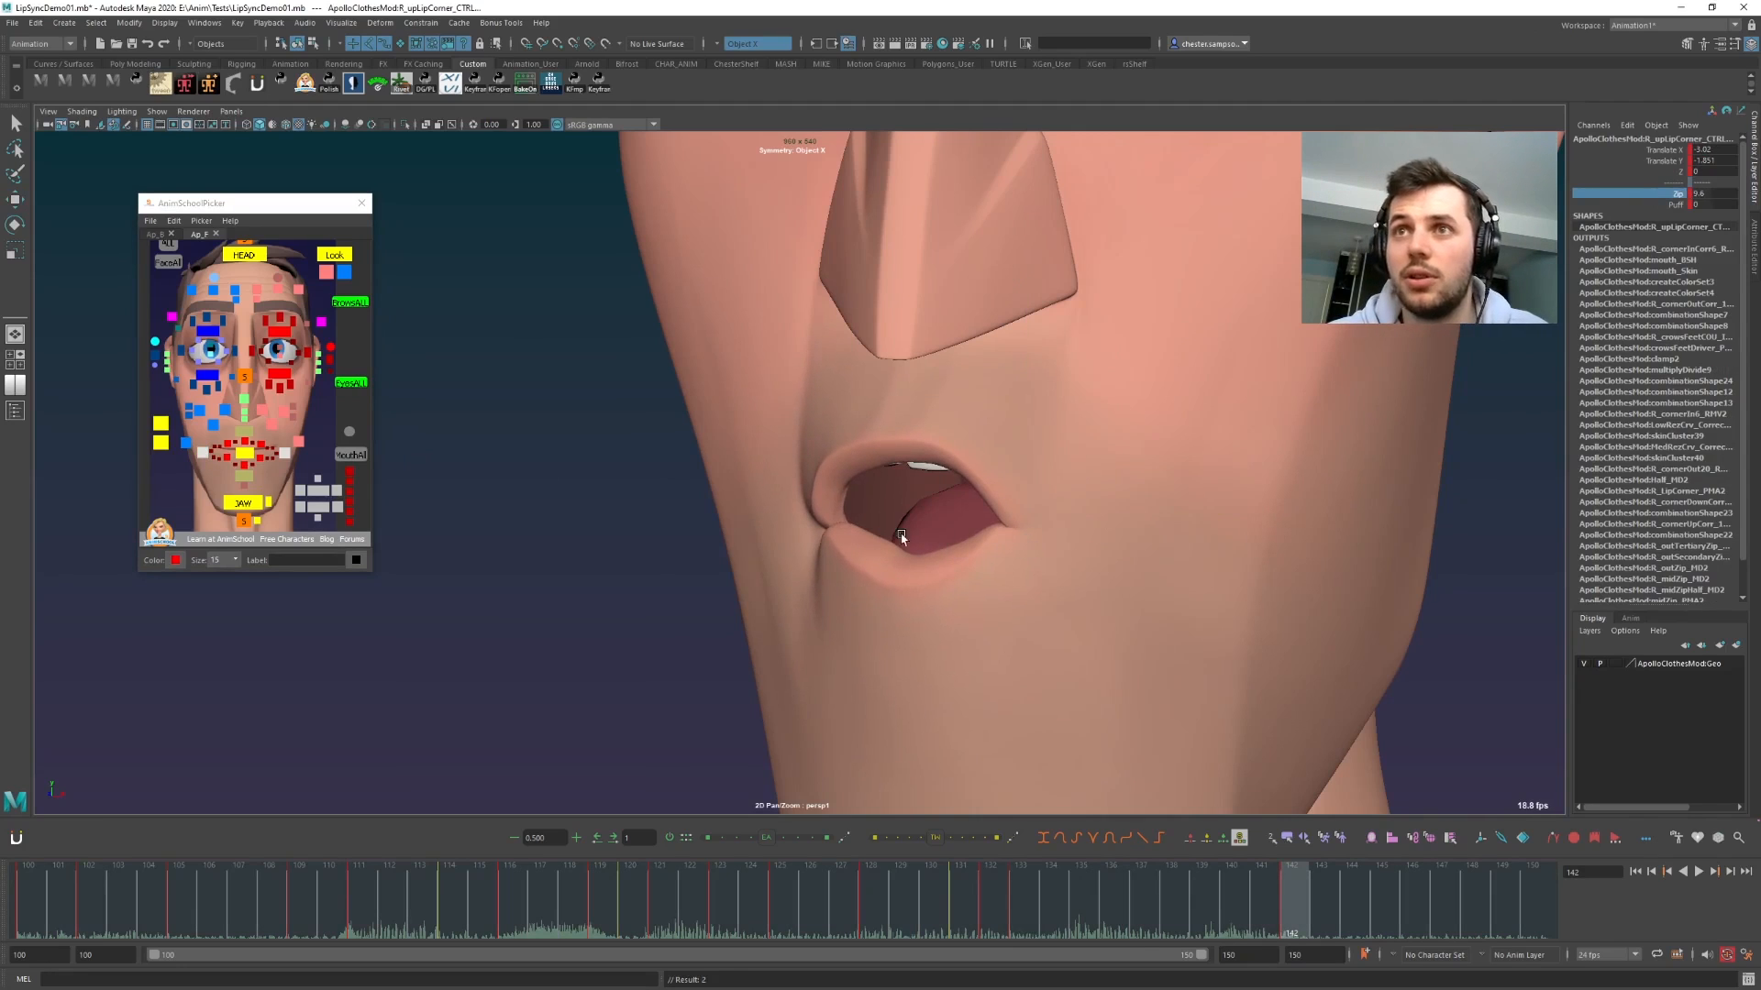
- Reshape the lower lip at frame 142 by repositioning its right outer and middle controls
click(225, 460)
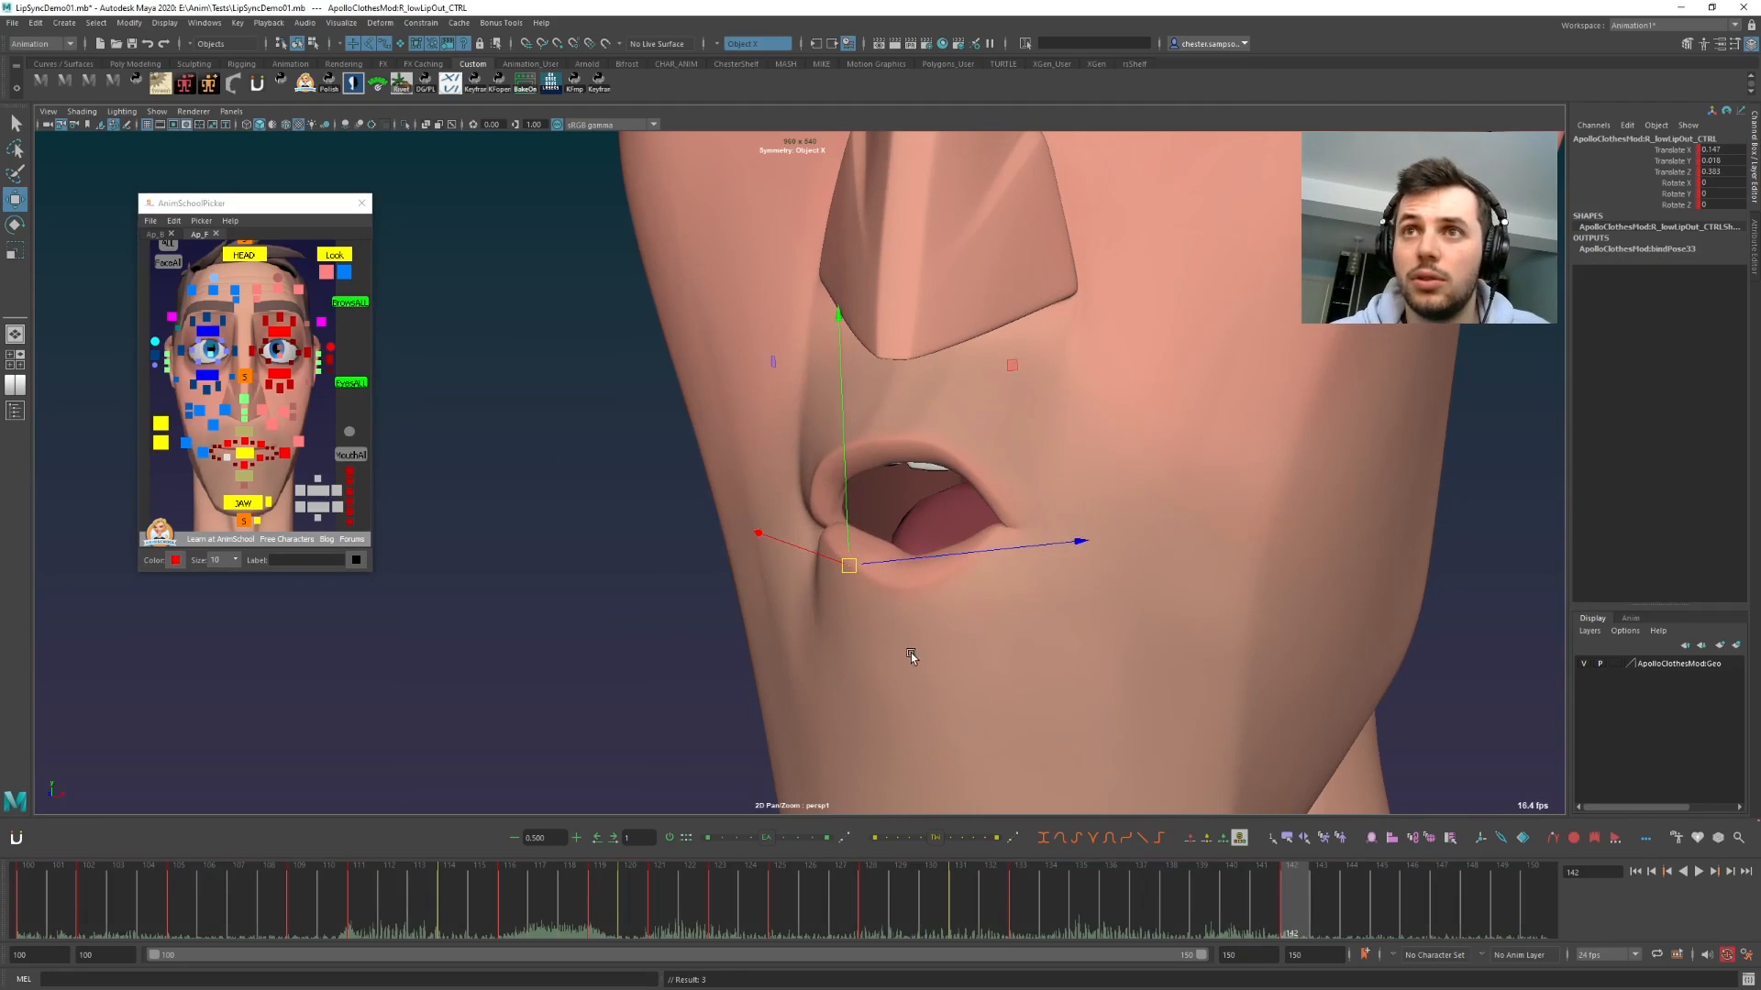
click(313, 502)
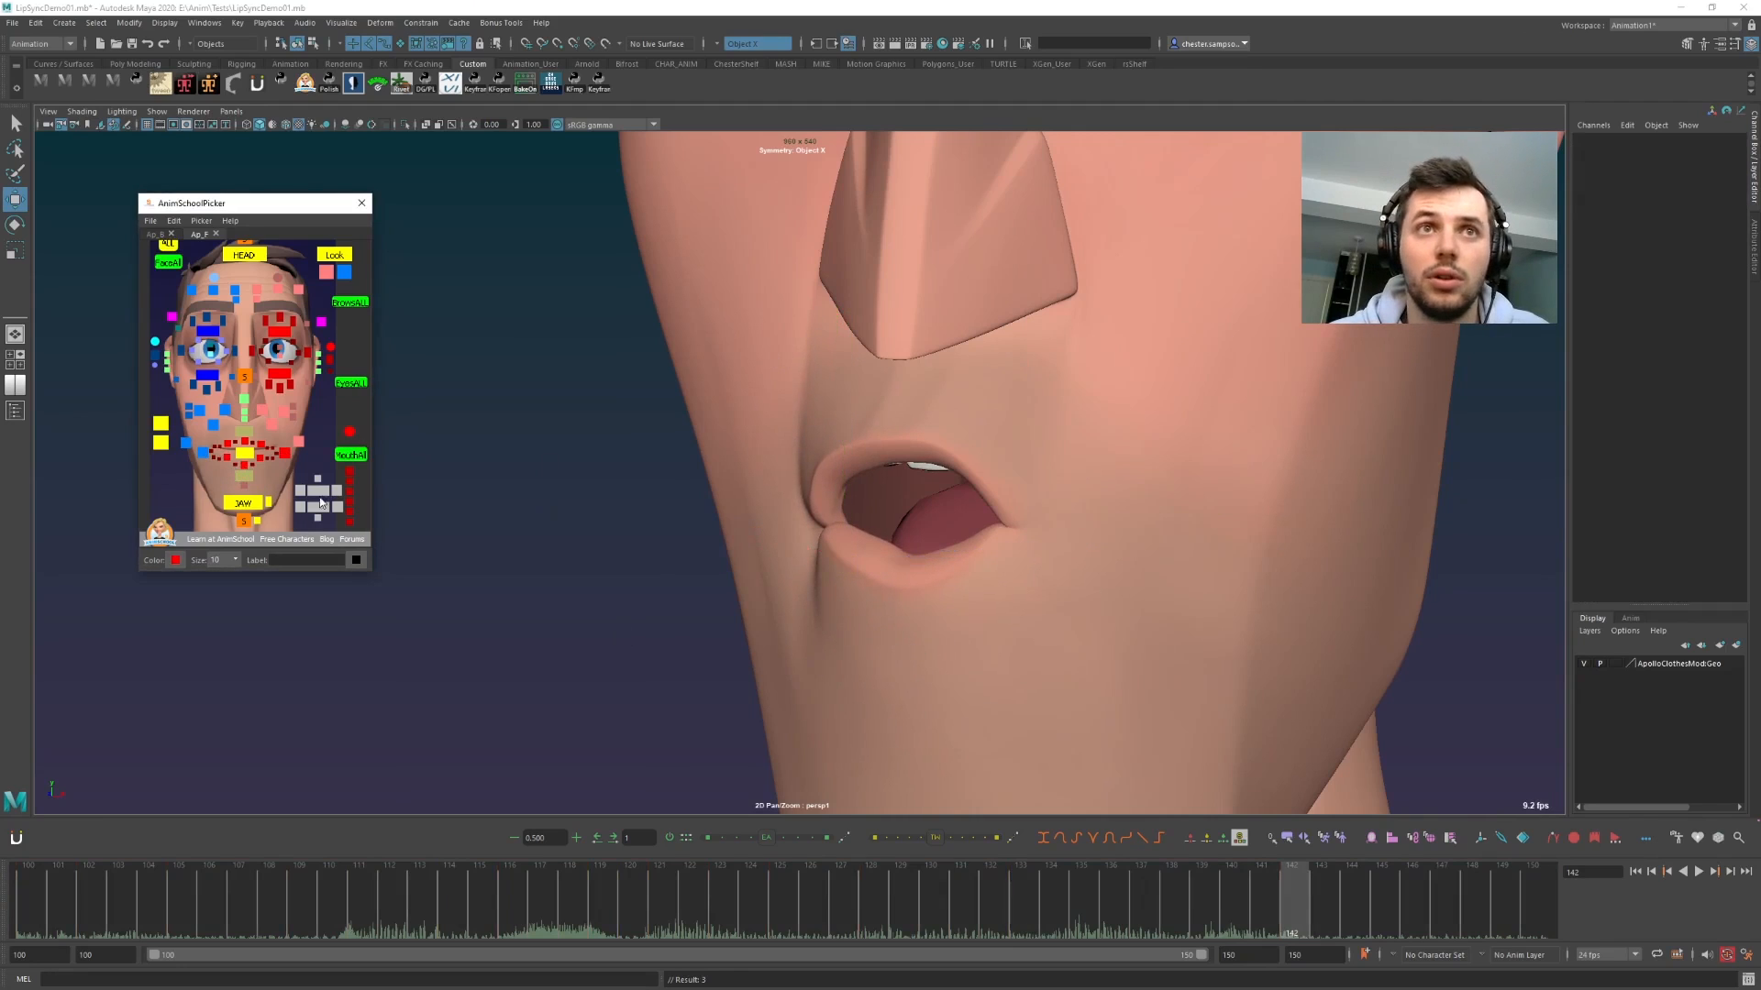
click(248, 471)
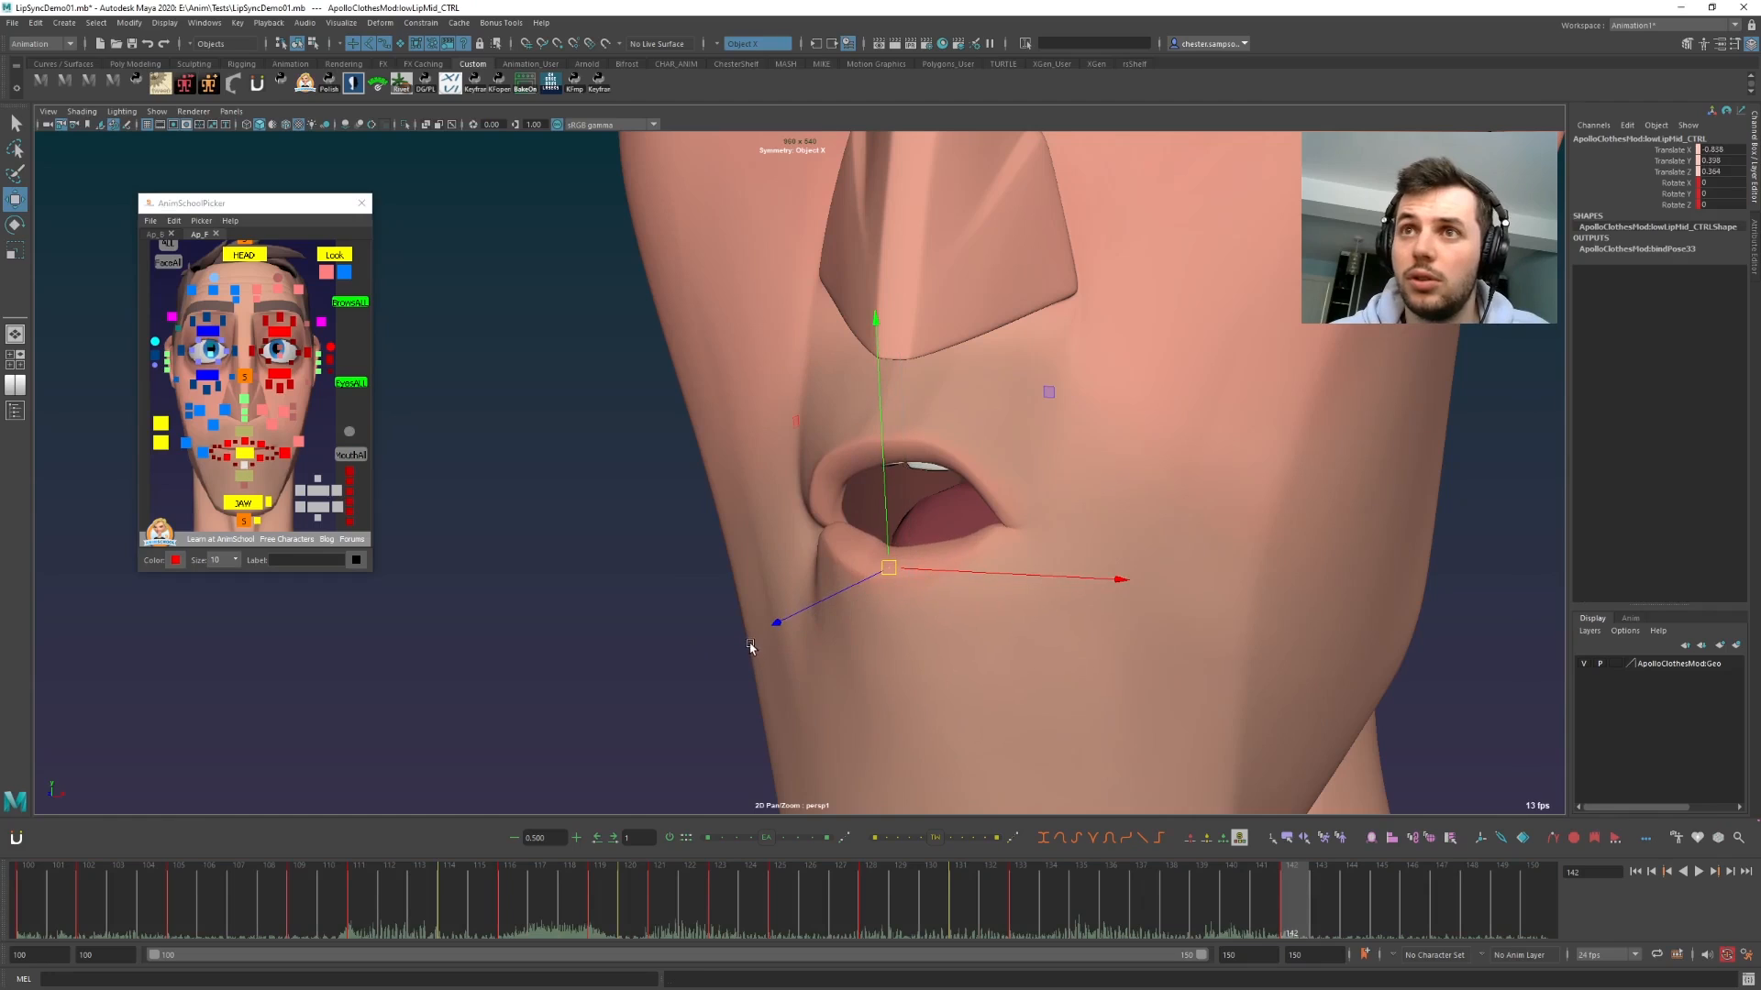
click(235, 465)
click(660, 601)
key(backslash)
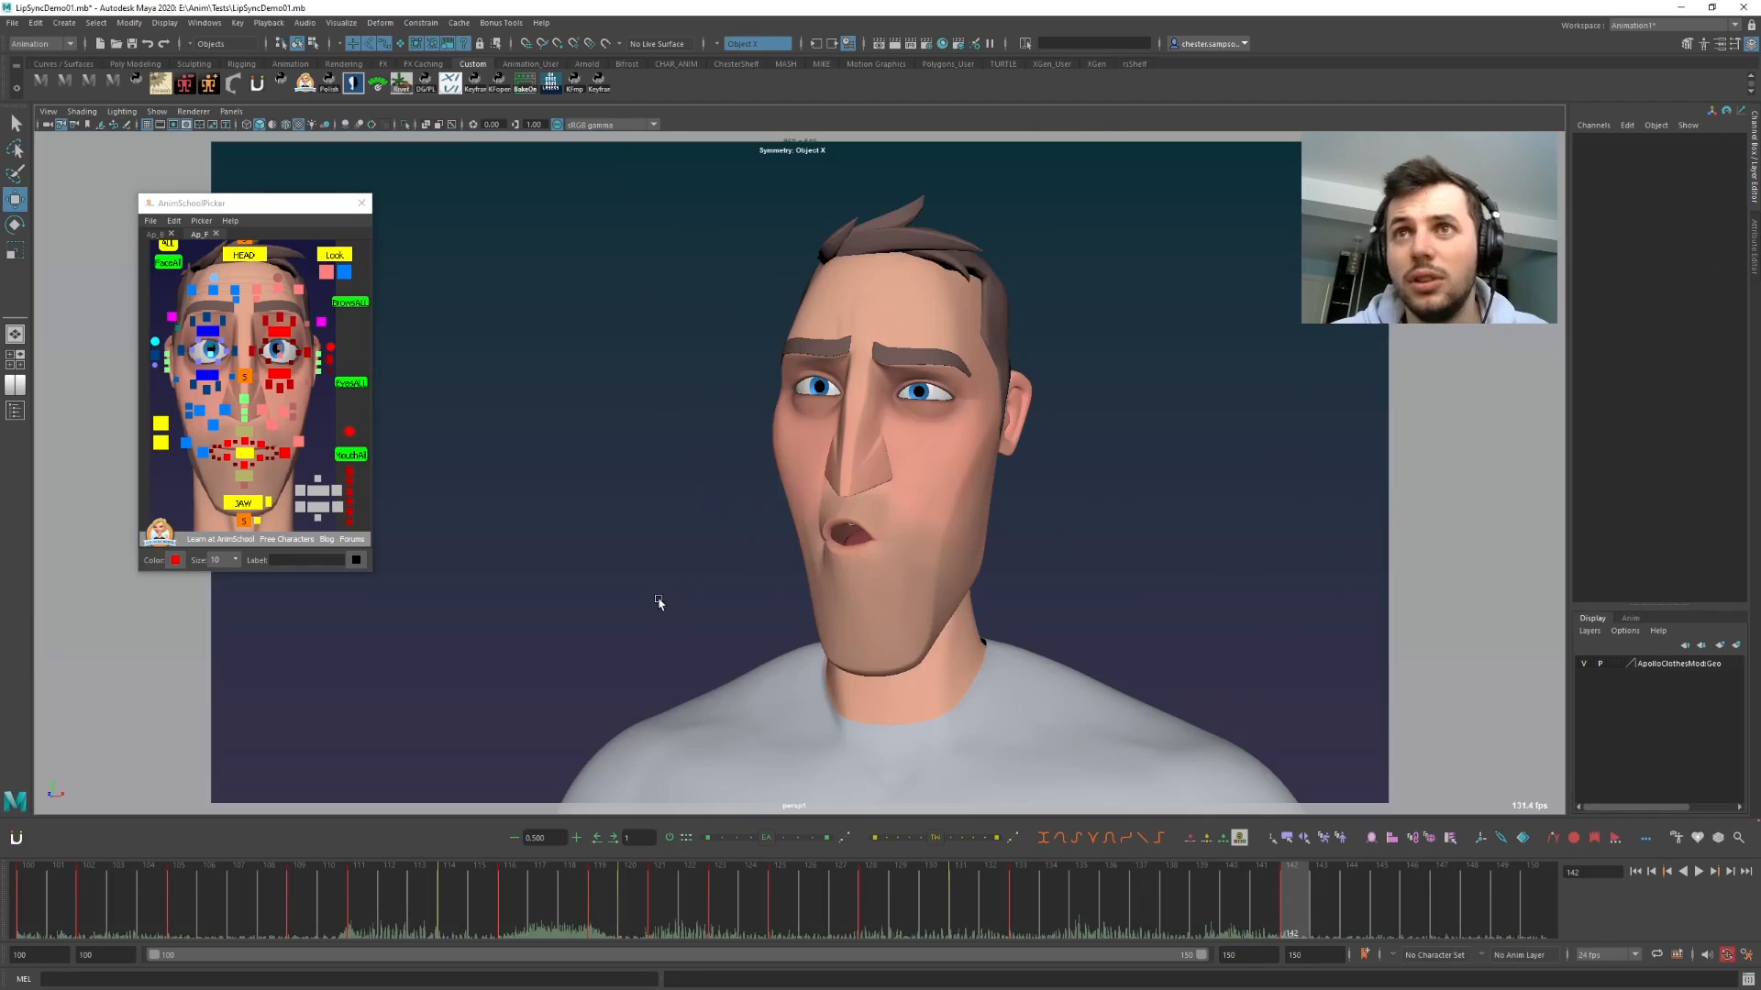
- Key all mouth controls at frame 142 and adjust Zip on the lip corner
drag(175, 454, 309, 481)
key(backslash)
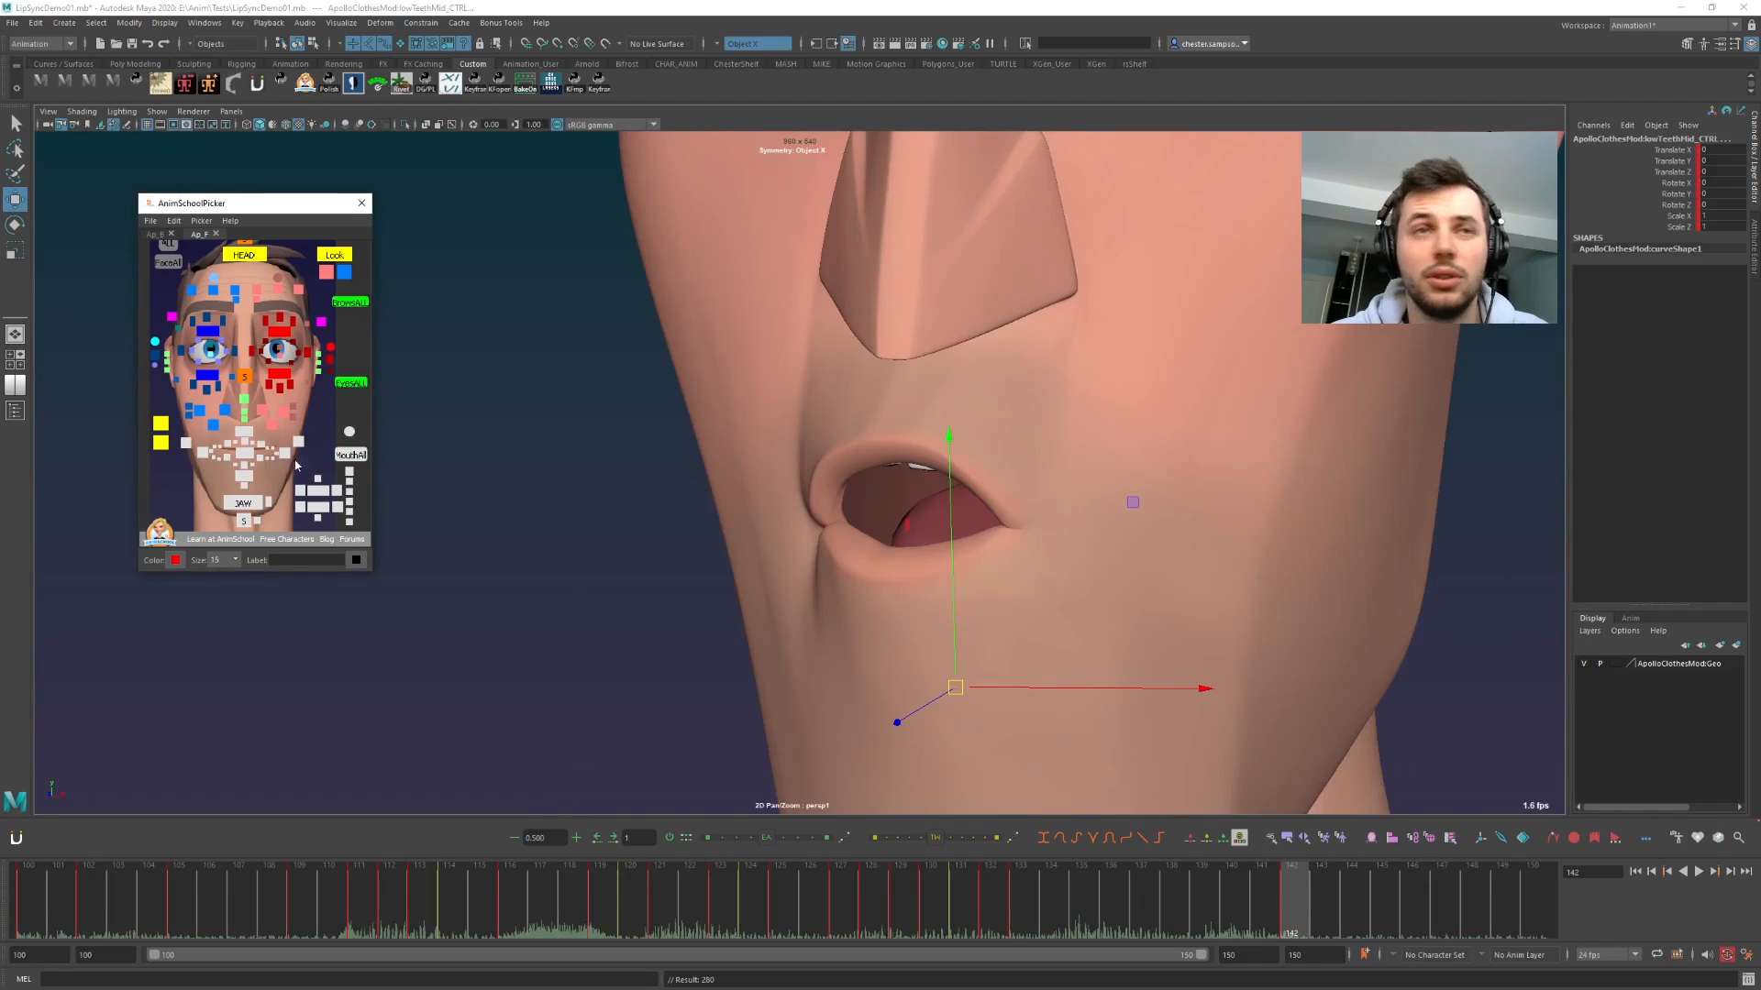
click(269, 465)
click(1674, 194)
middle_drag(999, 487, 1013, 491)
- Lower the upper lip at frame 142 using its right outer and secondary middle controls and left outer control
click(227, 444)
middle_drag(704, 632, 763, 675)
click(235, 443)
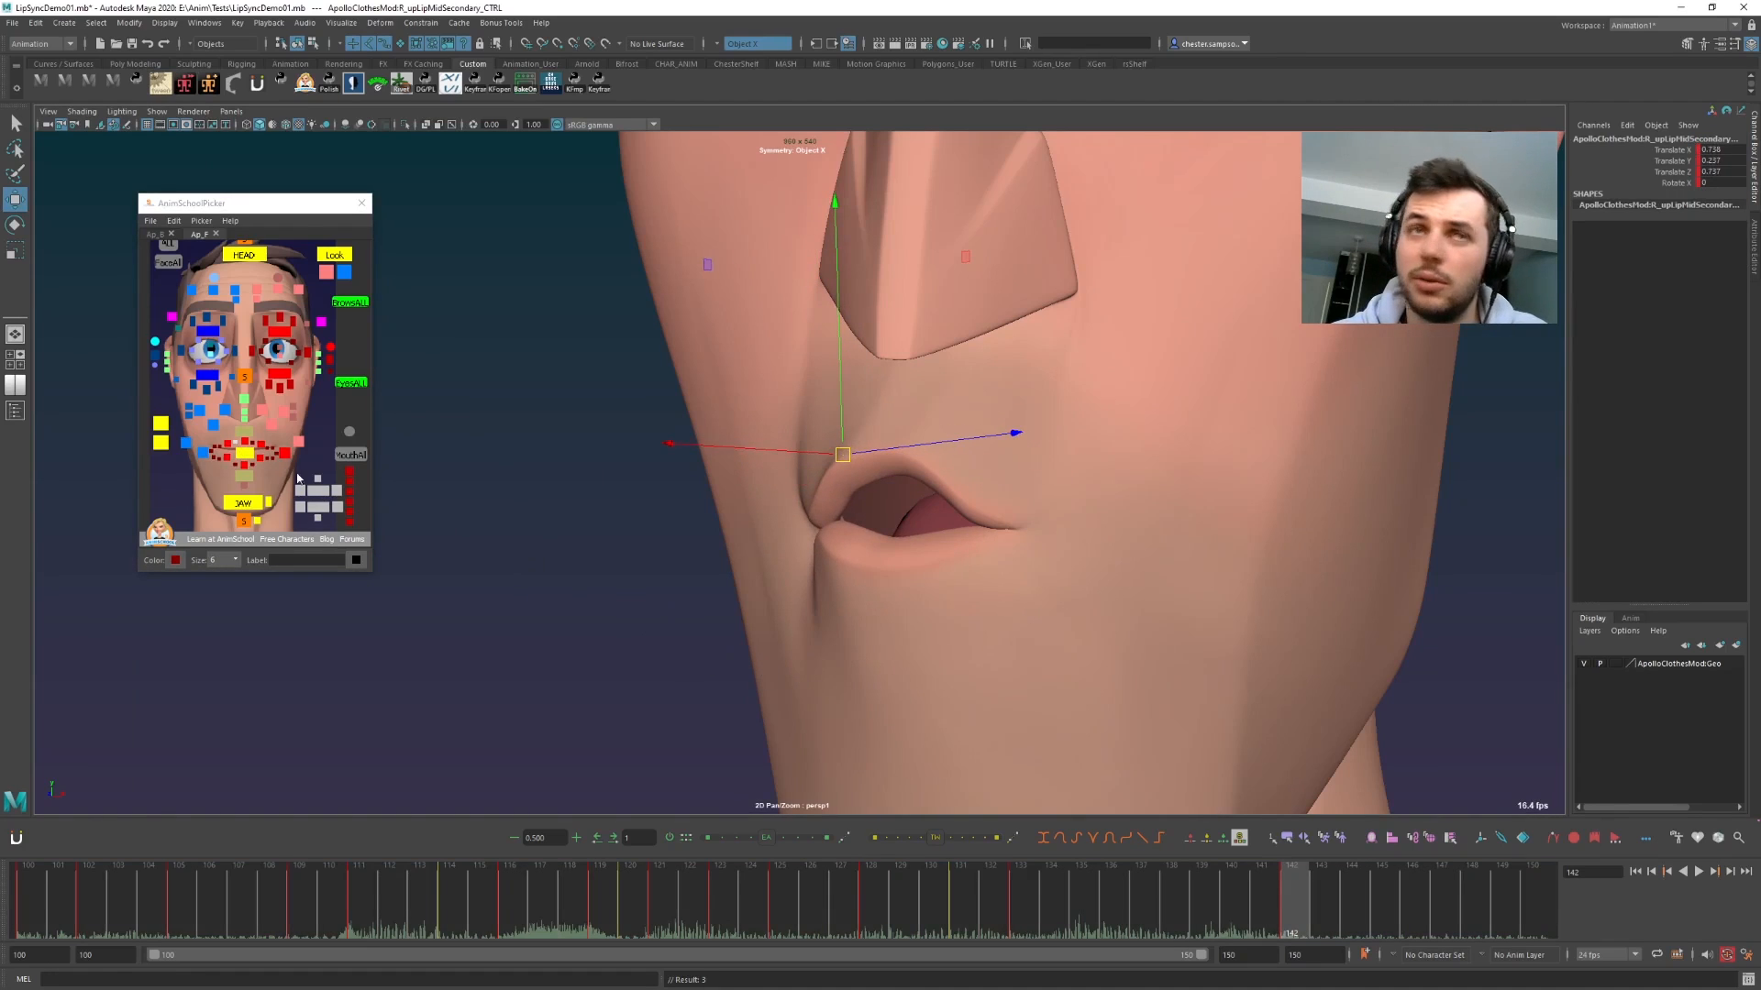
click(260, 447)
- Play back the shot in the full camera framing to check the mouth poses leading into frame 142
key(shift+backslash)
key(comma)
key(comma)
key(alt+v)
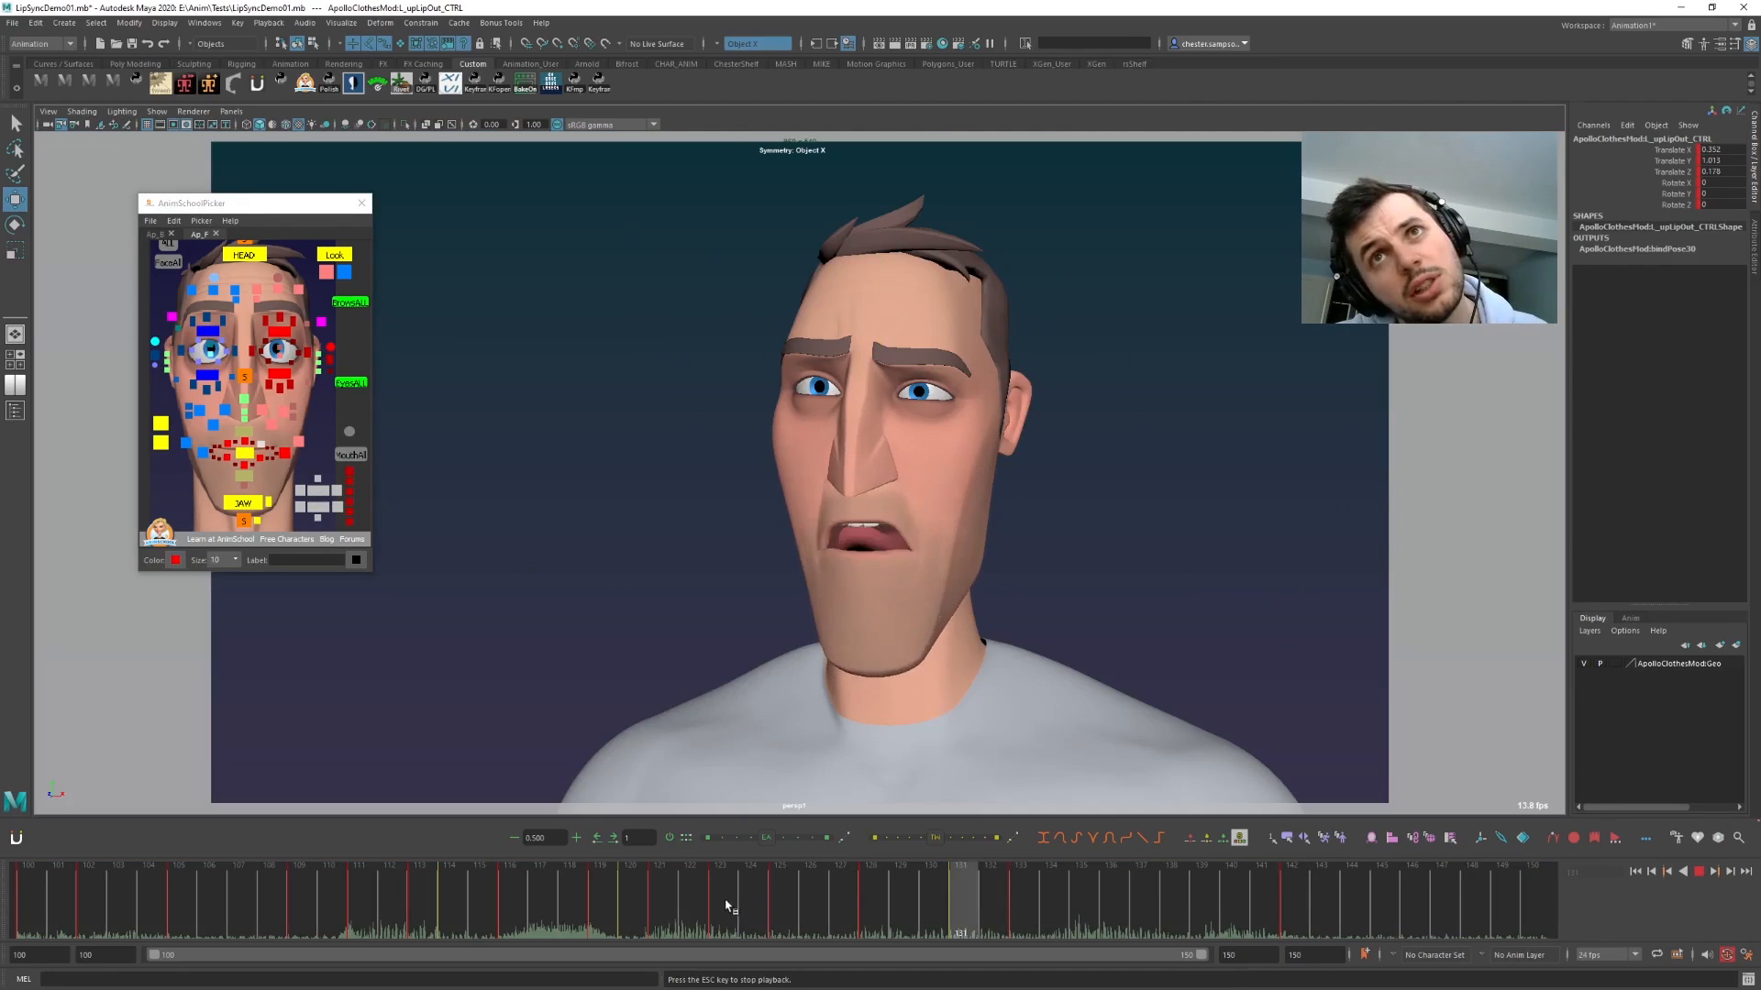
key(alt+v)
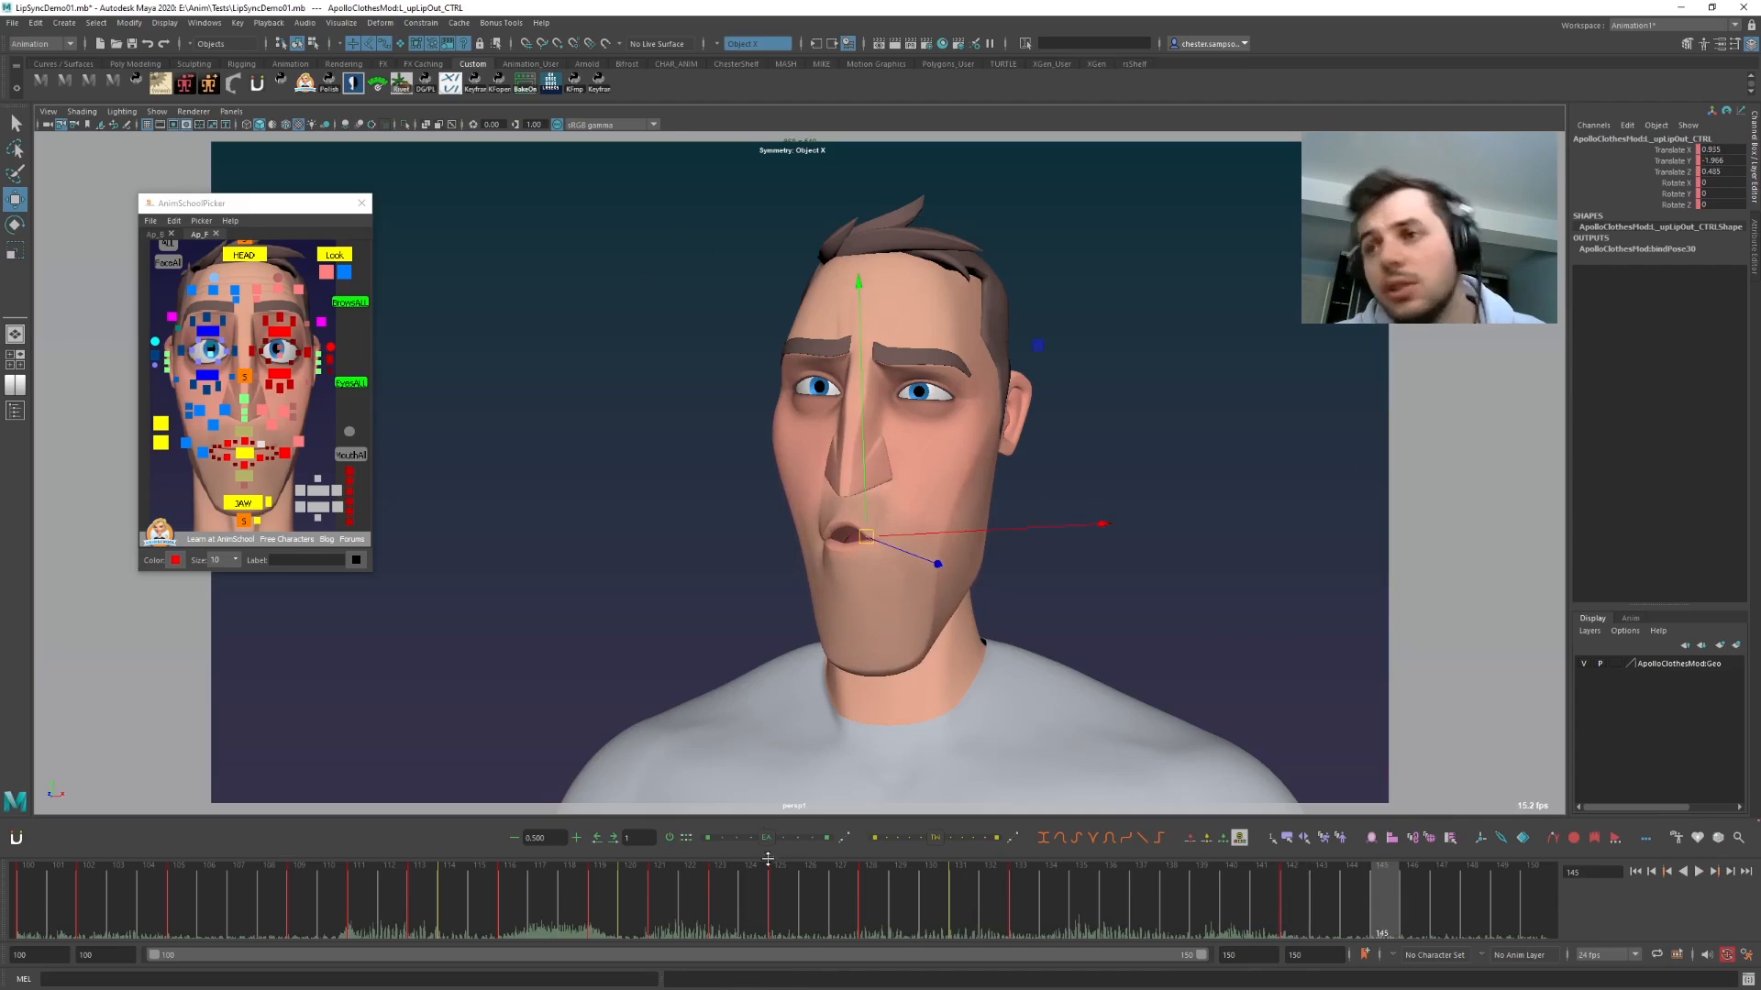
key(comma)
click(657, 601)
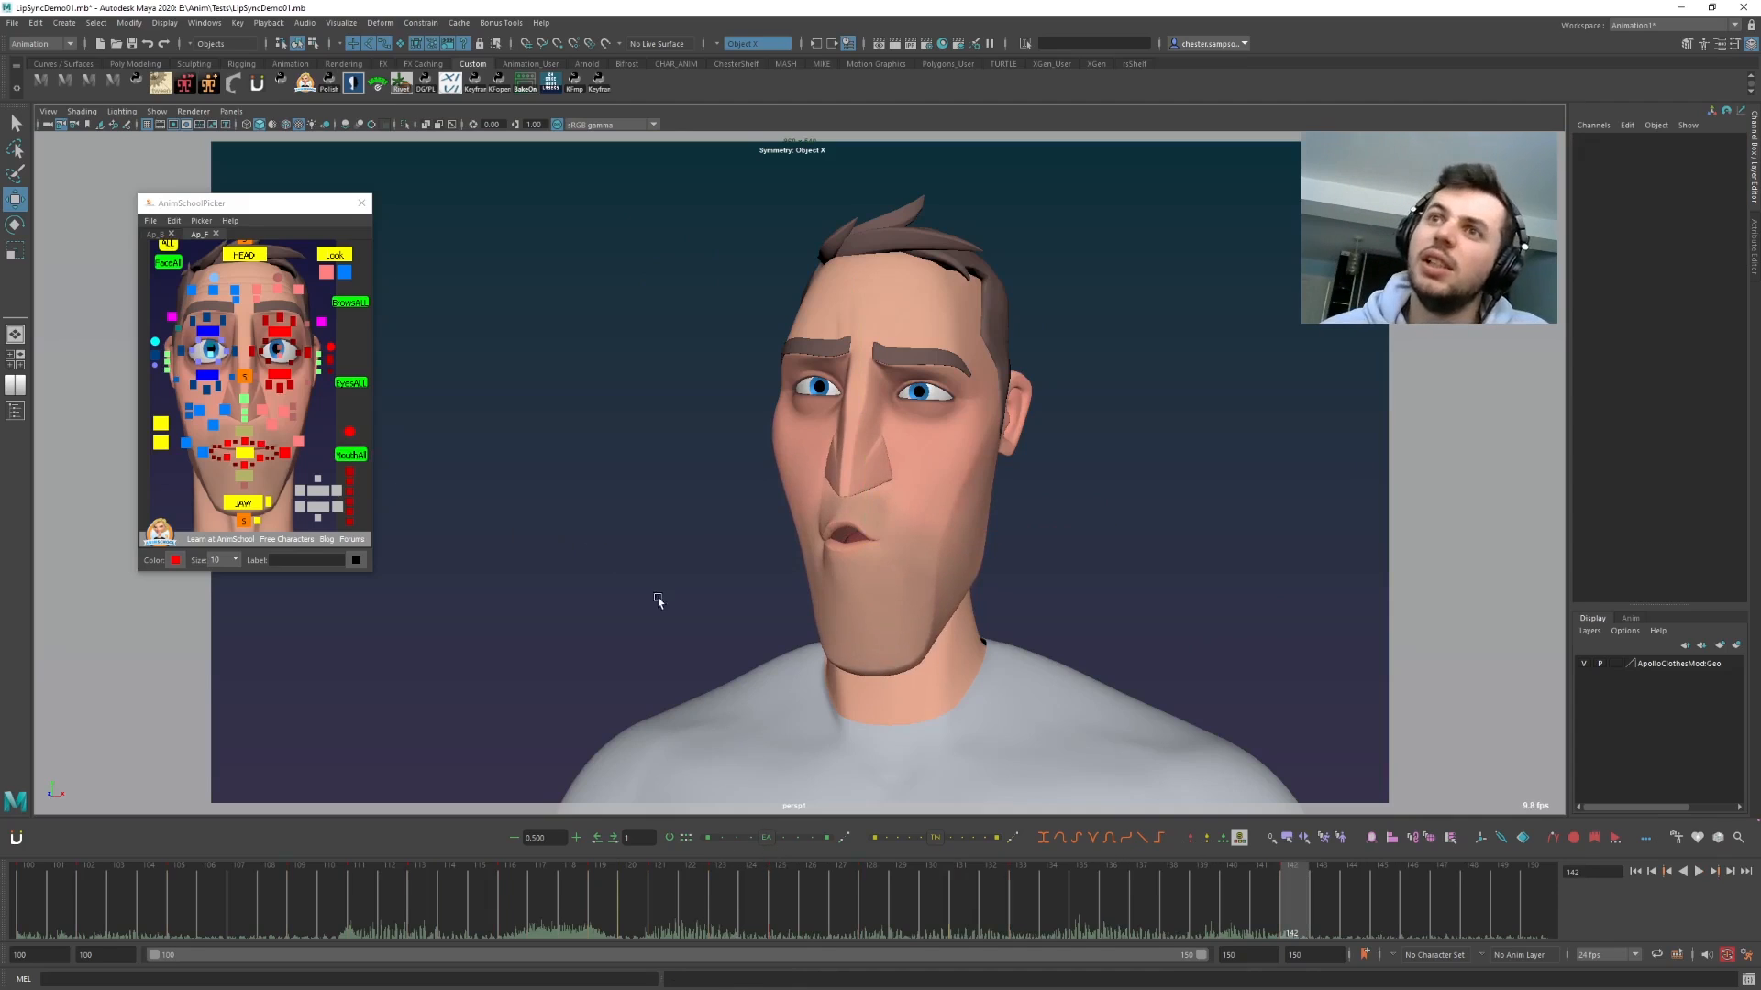
- Roll the lower lip at frame 142 by raising Lip Roll on the main lower-lip control
click(358, 456)
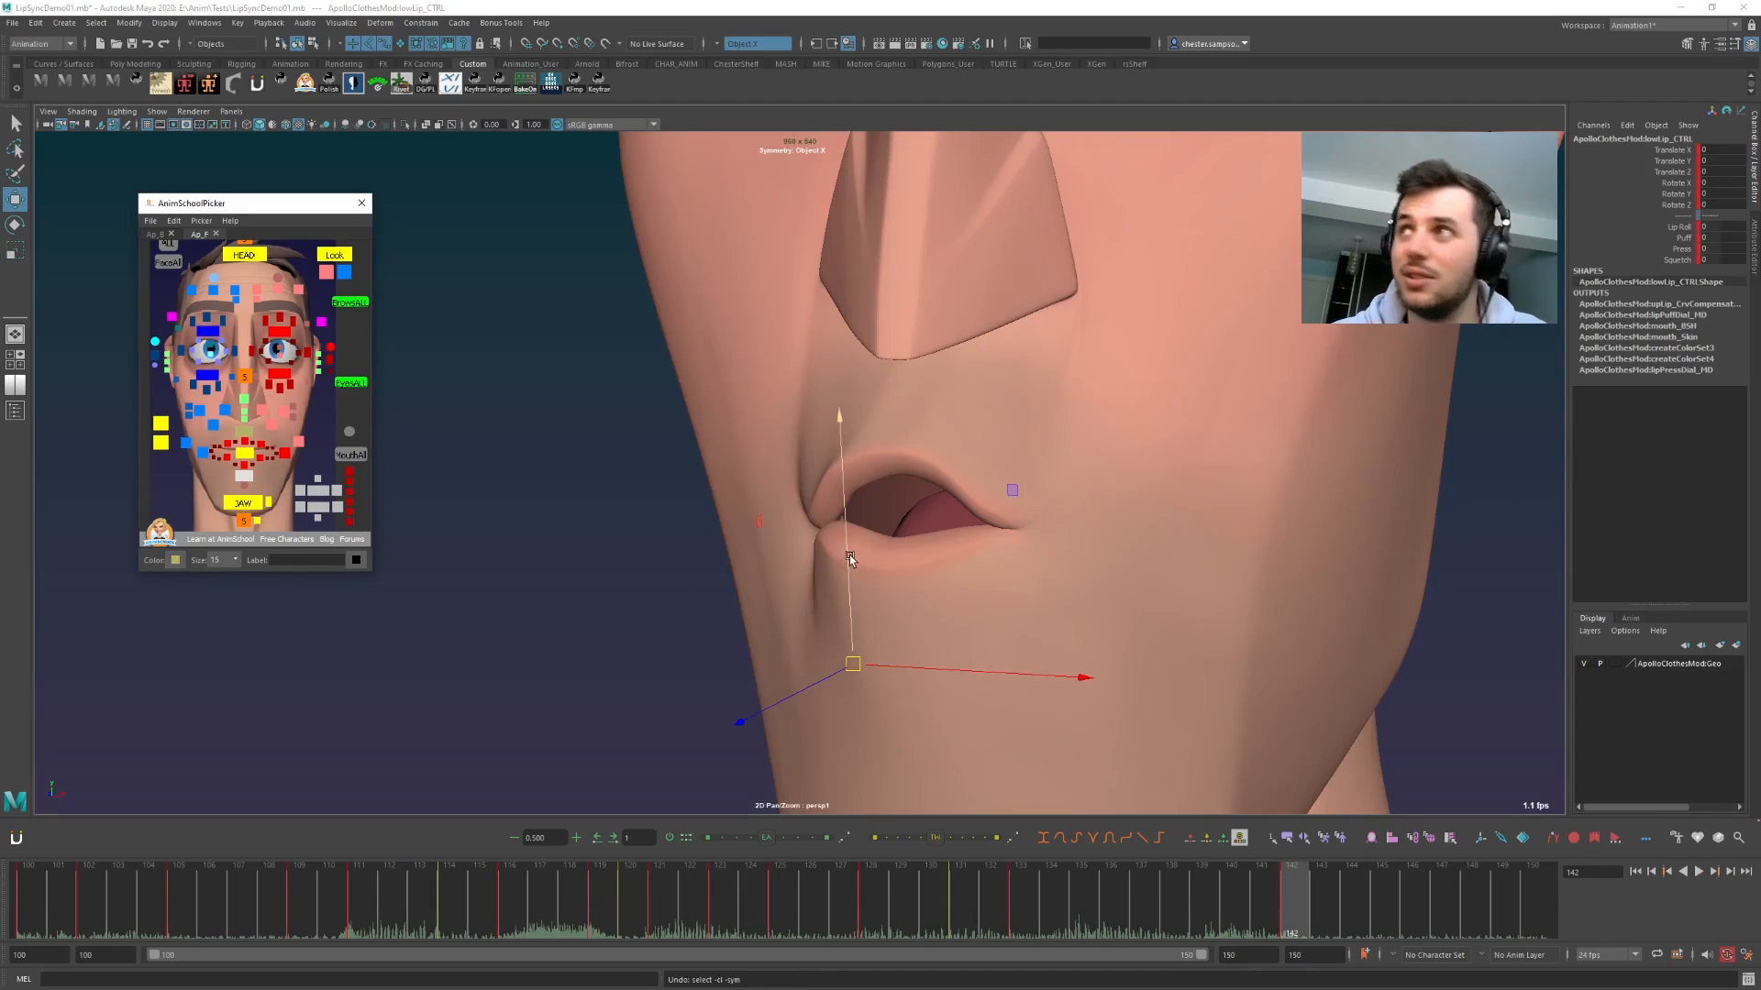
drag(850, 558, 849, 549)
key(ctrl+z)
click(1678, 226)
middle_drag(1036, 549, 1061, 587)
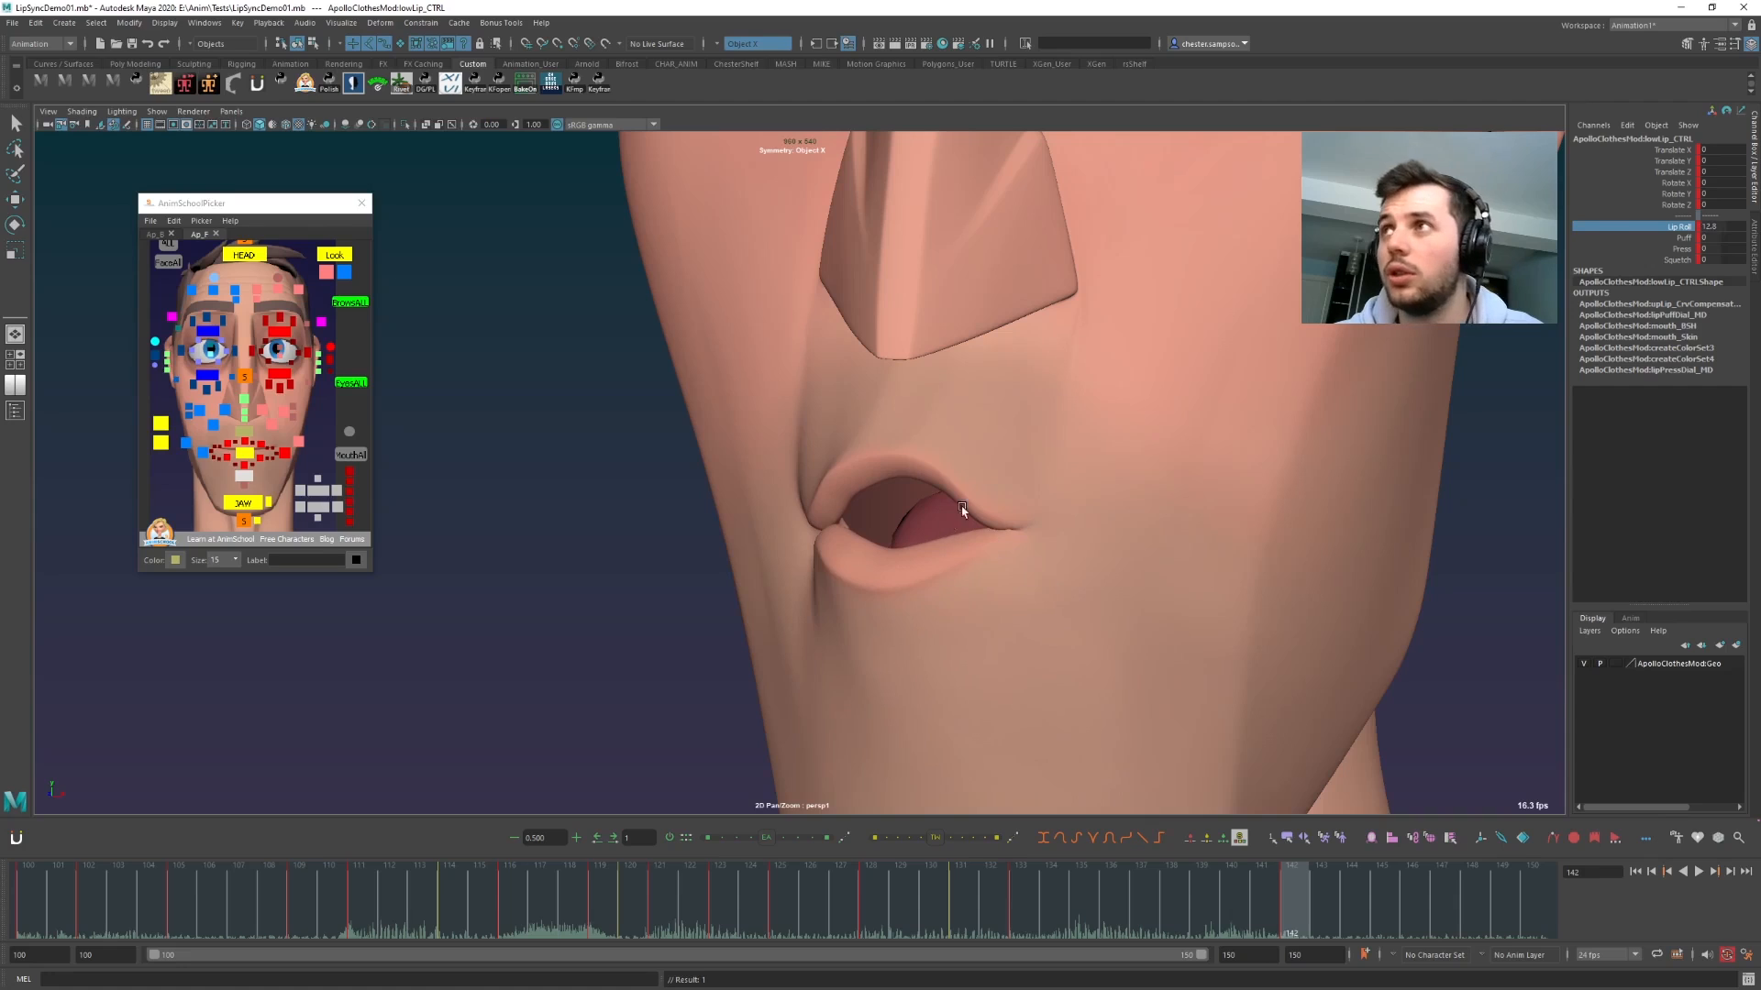
middle_drag(999, 516, 978, 526)
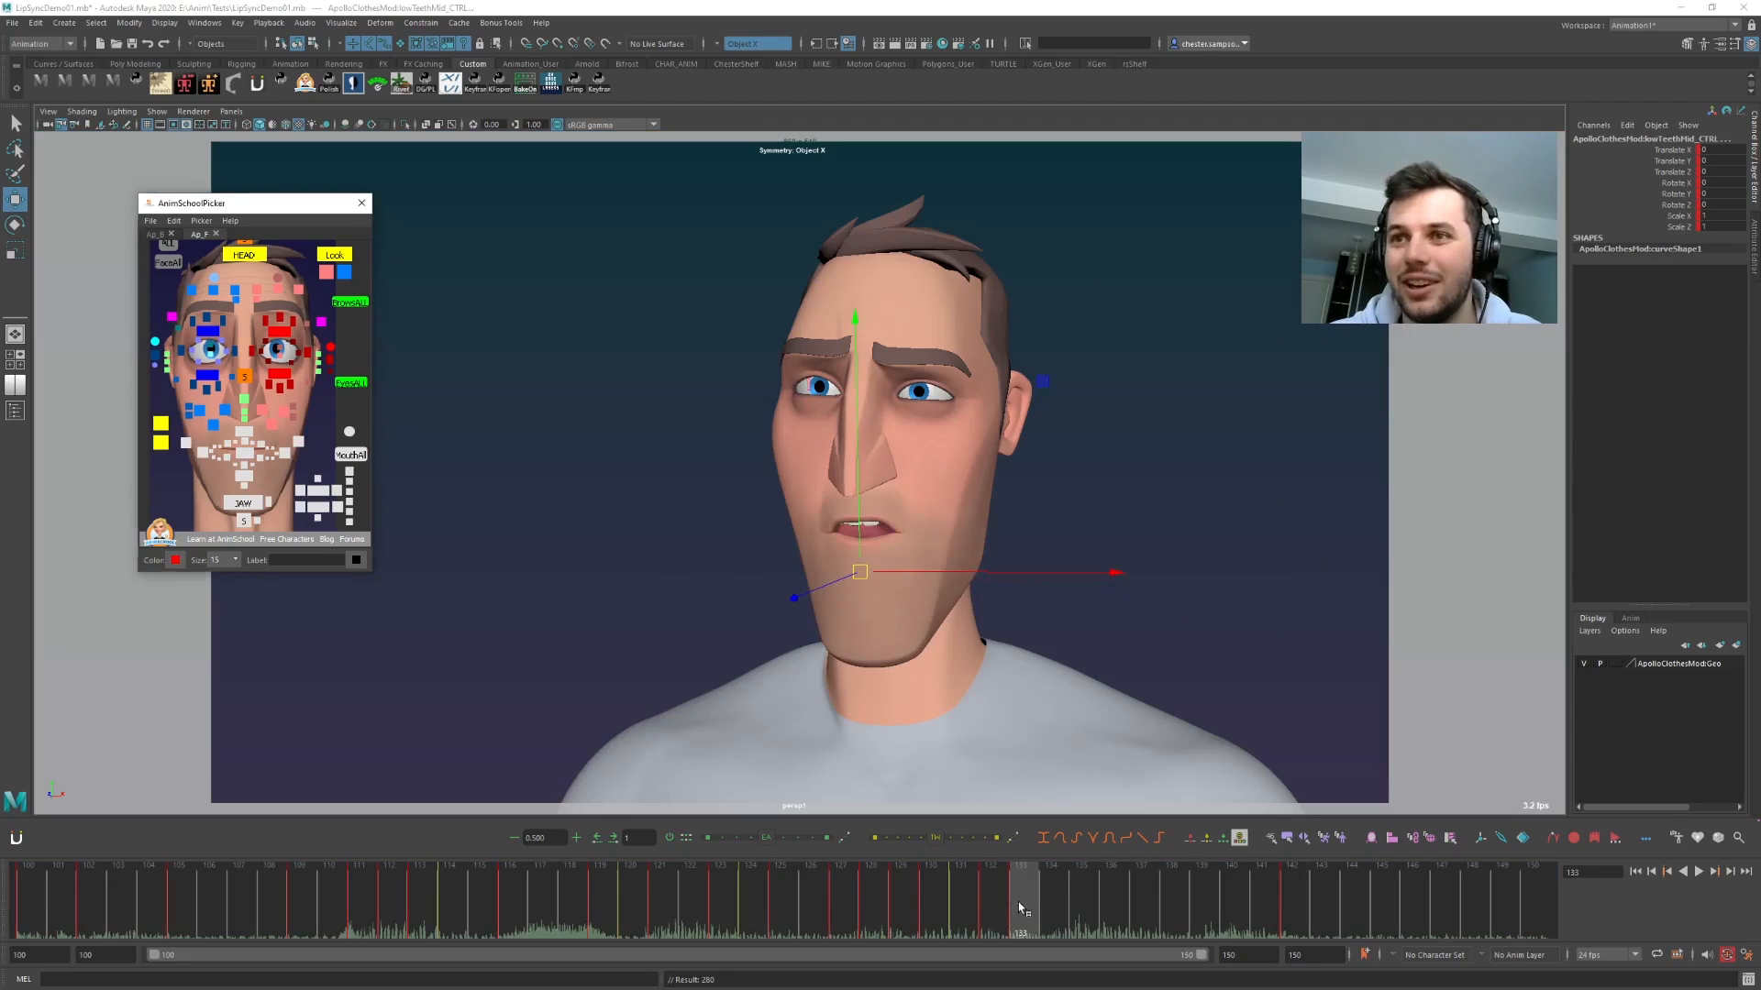
- Key all mouth controls at frame 146 and play back the animation
drag(1022, 904, 1414, 912)
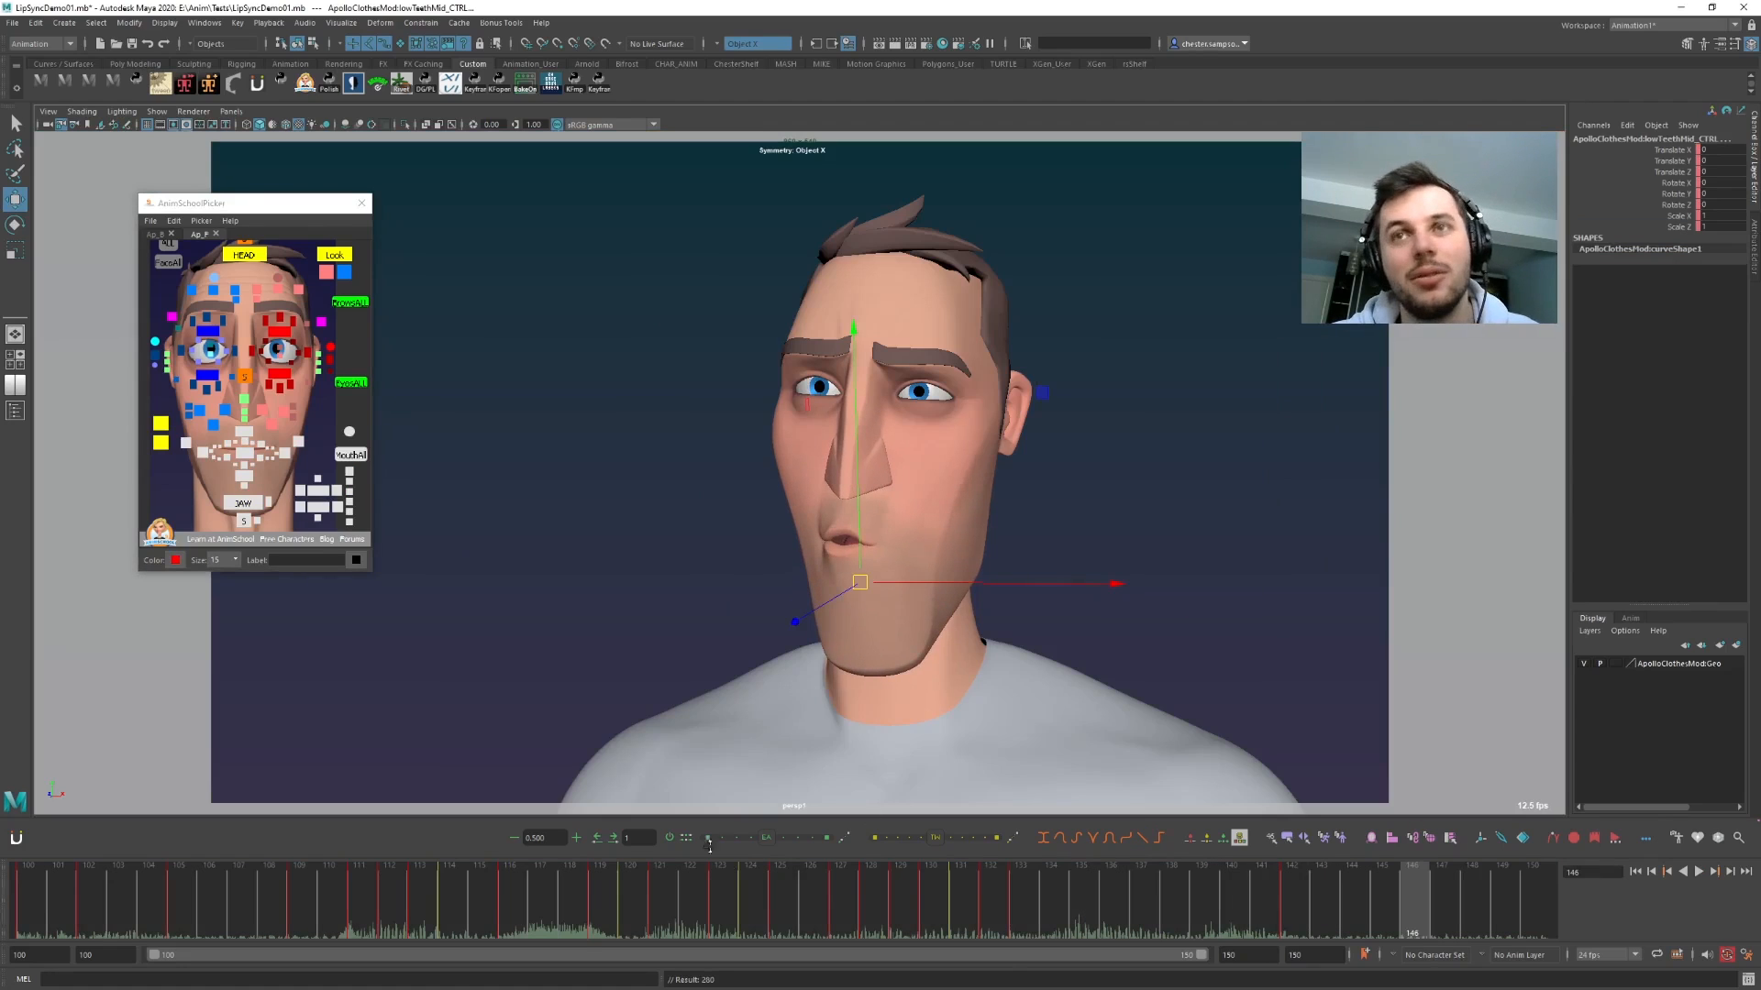
click(881, 907)
click(1411, 912)
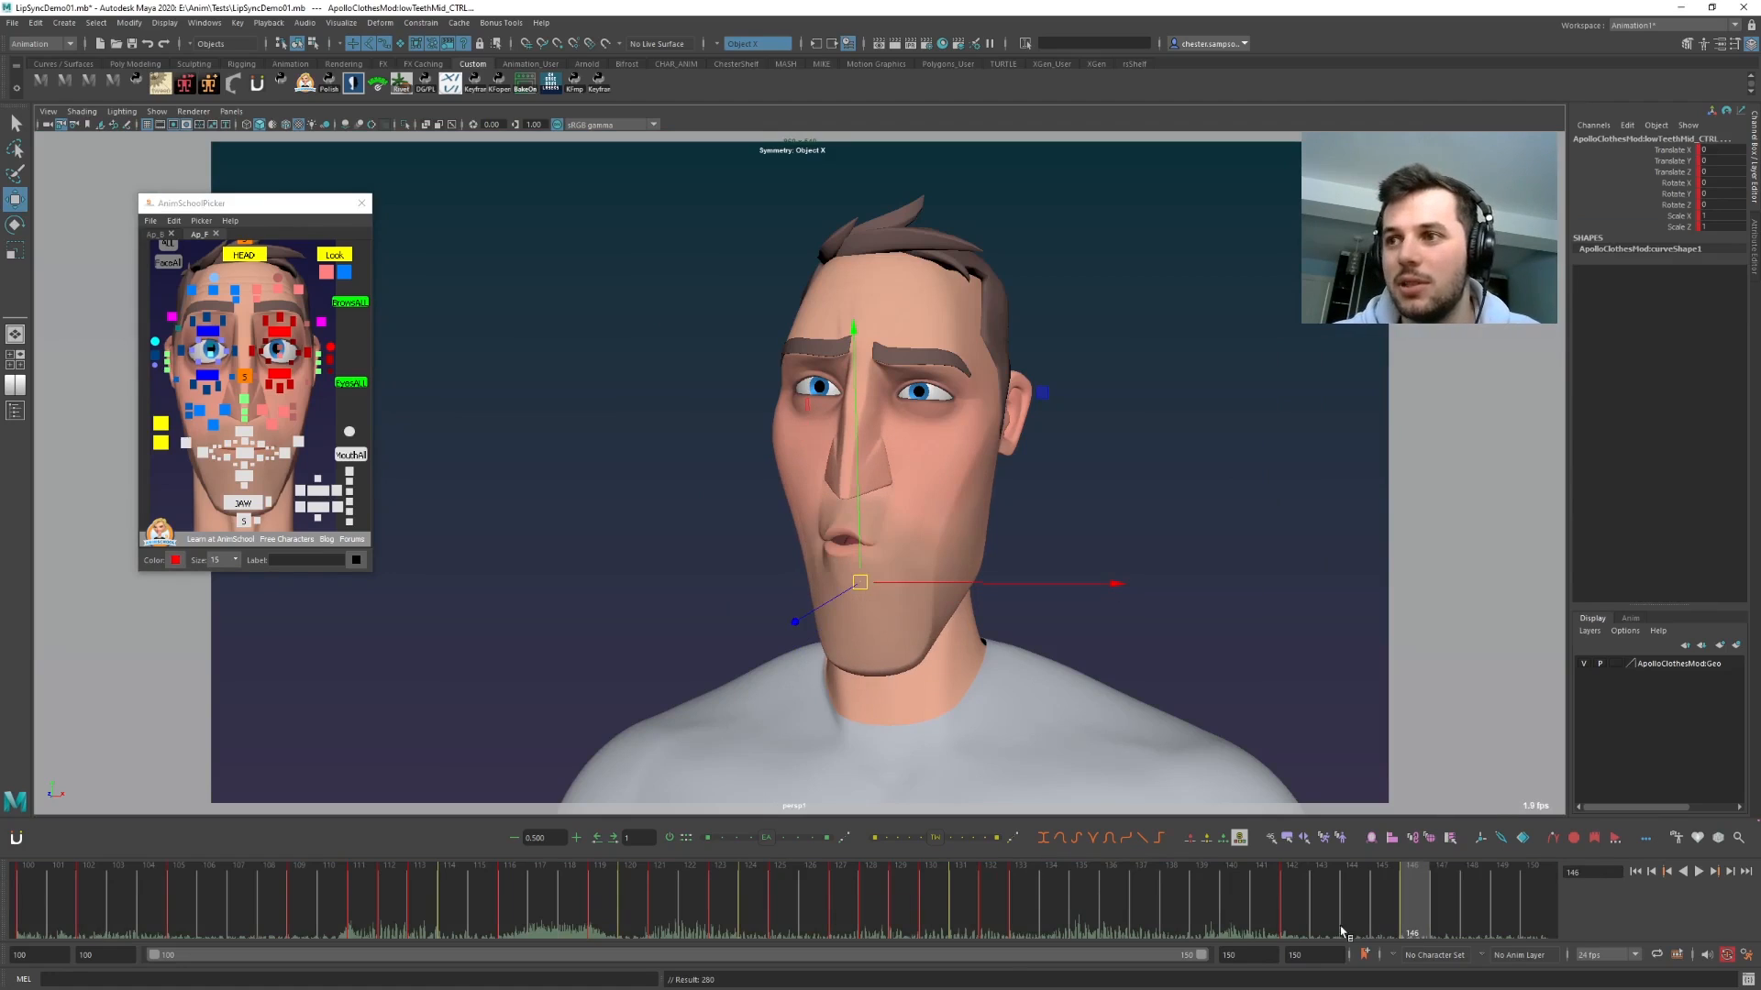
key(alt+v)
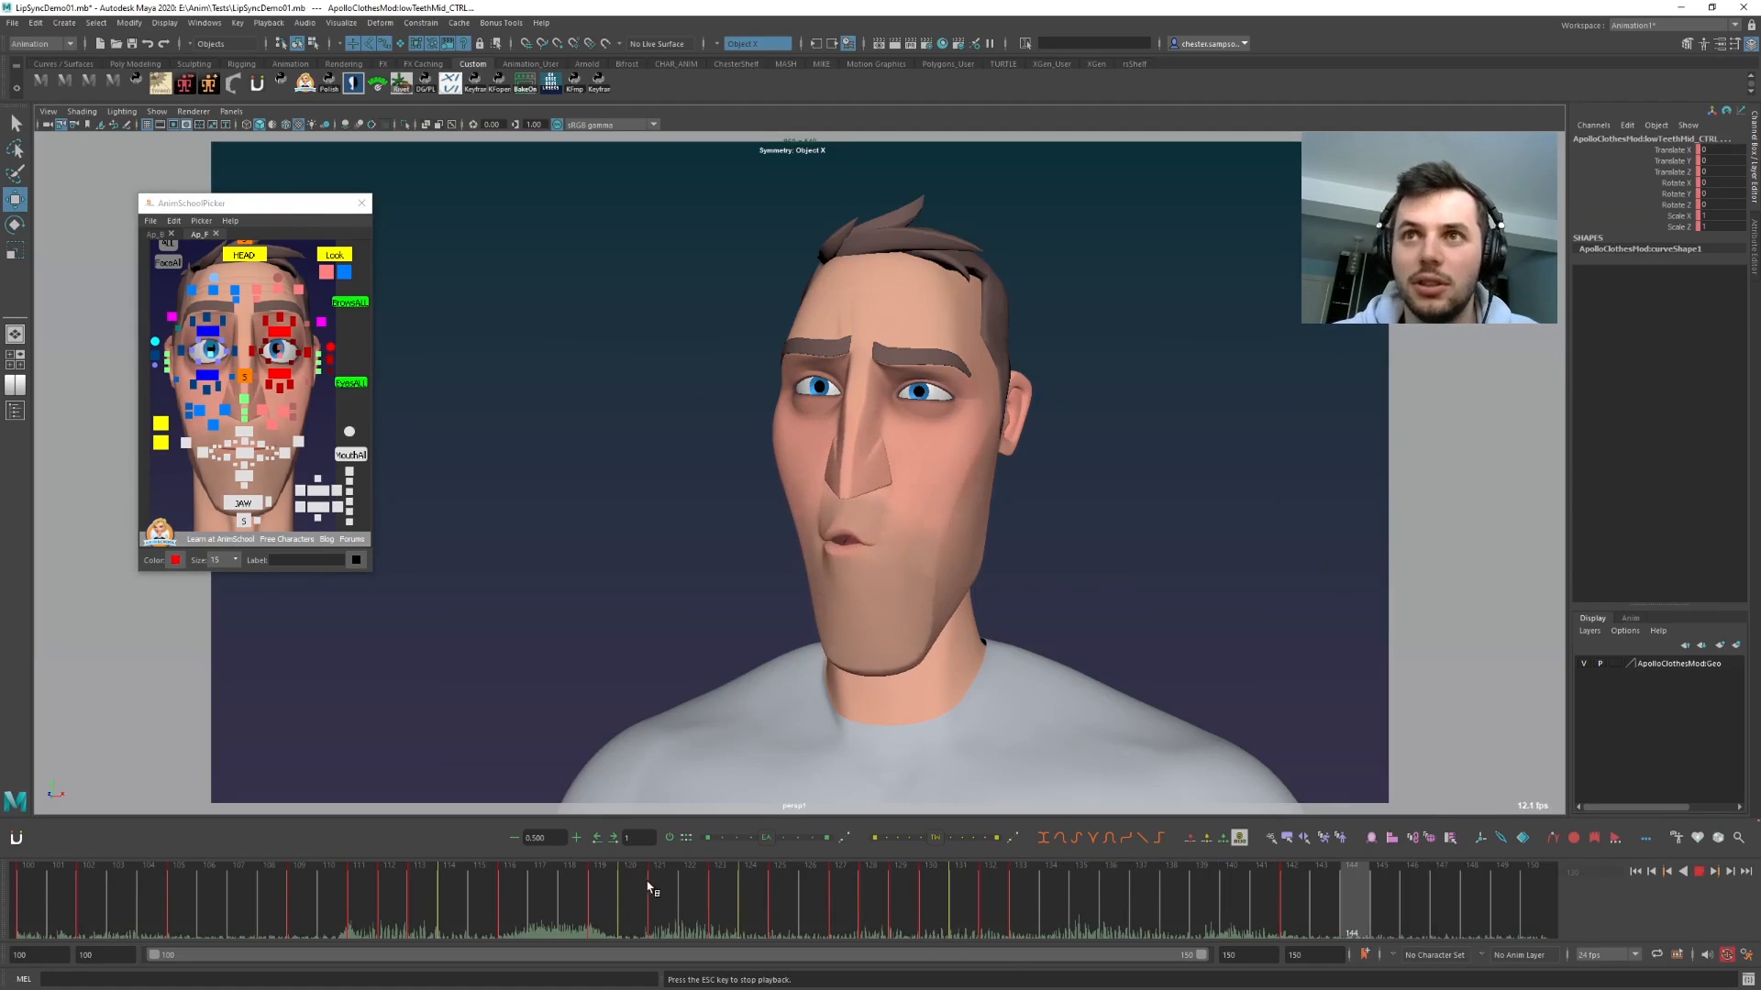
- Rotate the jaw further open at frame 134, to about 13.5 in X
drag(967, 920, 1052, 922)
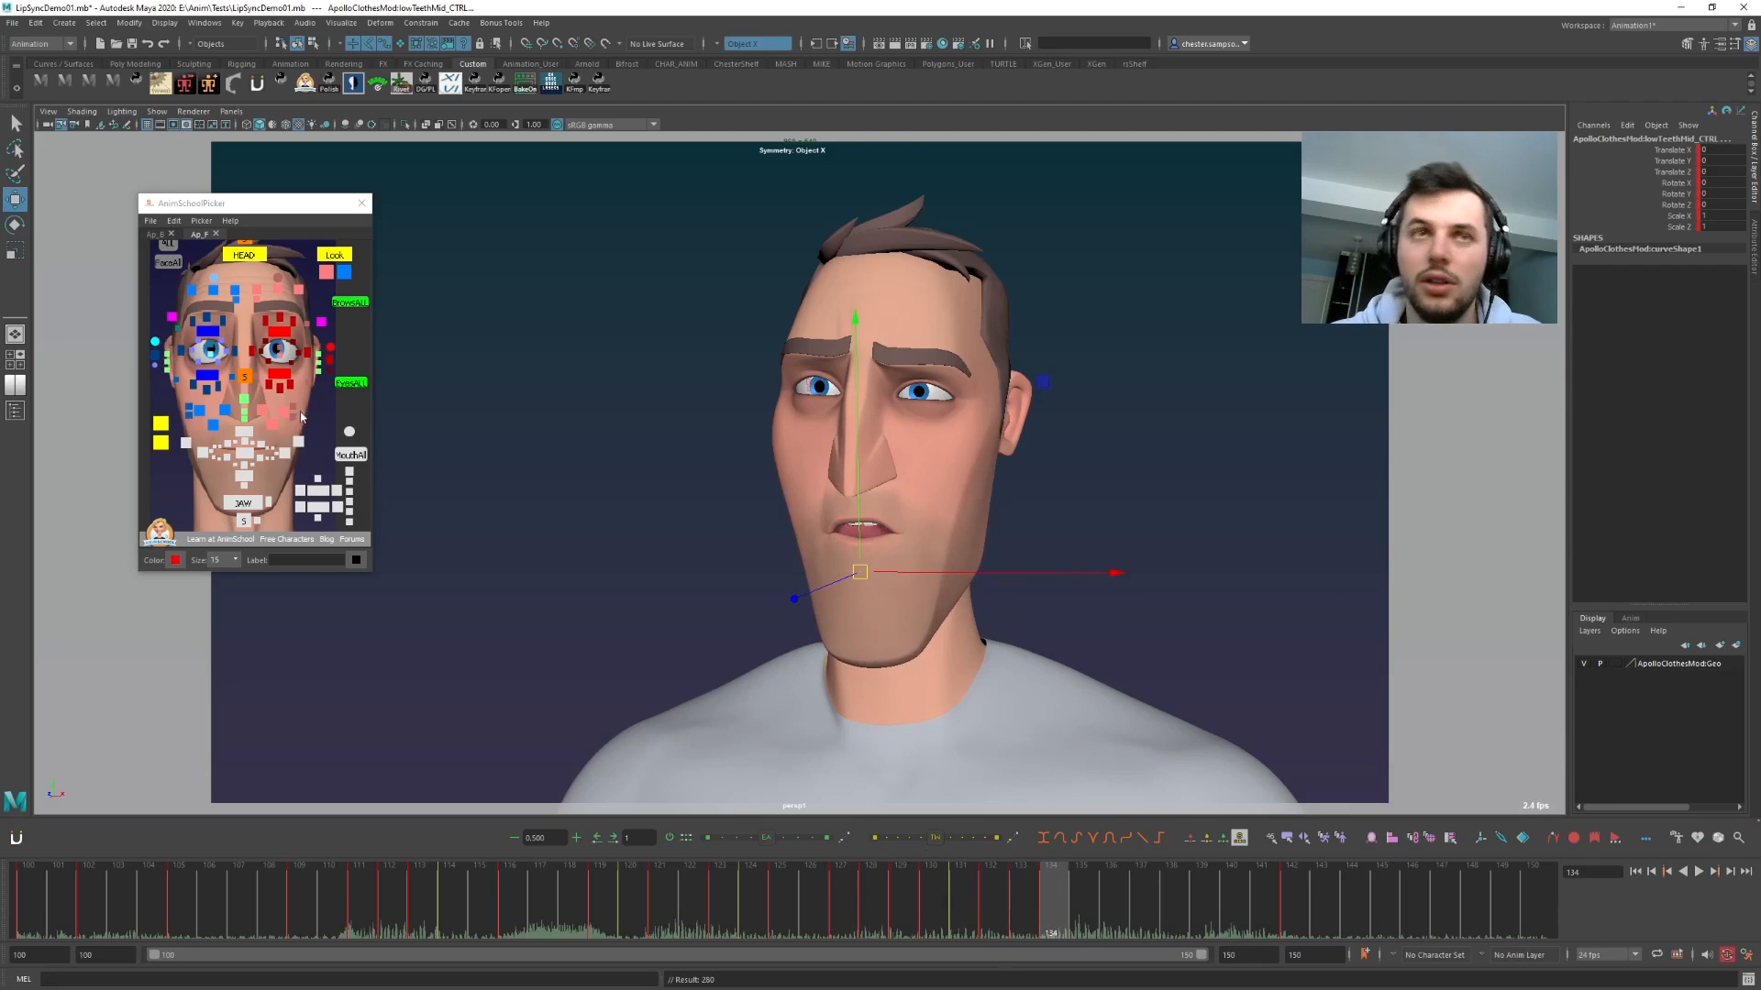
click(243, 504)
key(e)
drag(858, 598, 872, 640)
key(comma)
key(period)
- Add an in-between jaw key at frame 138 weighted towards the frame 142 pose, and play back the result
drag(1000, 899, 1172, 906)
click(979, 839)
drag(1025, 904, 1299, 873)
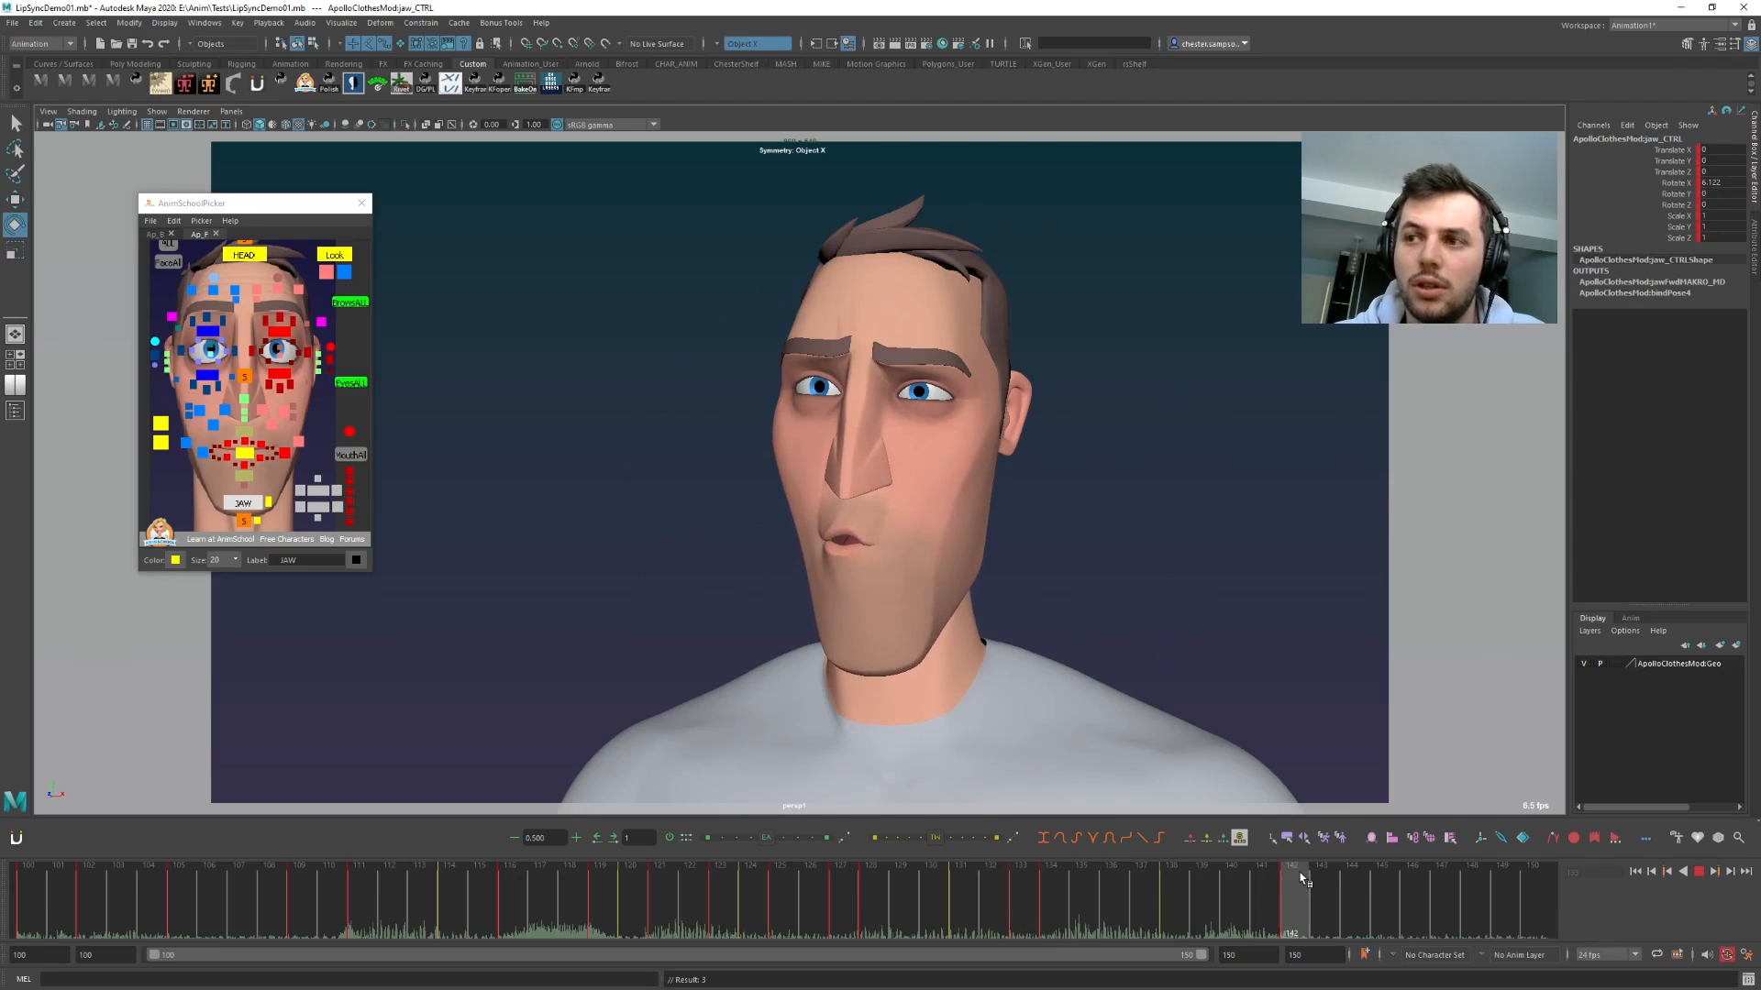
click(868, 903)
key(alt+v)
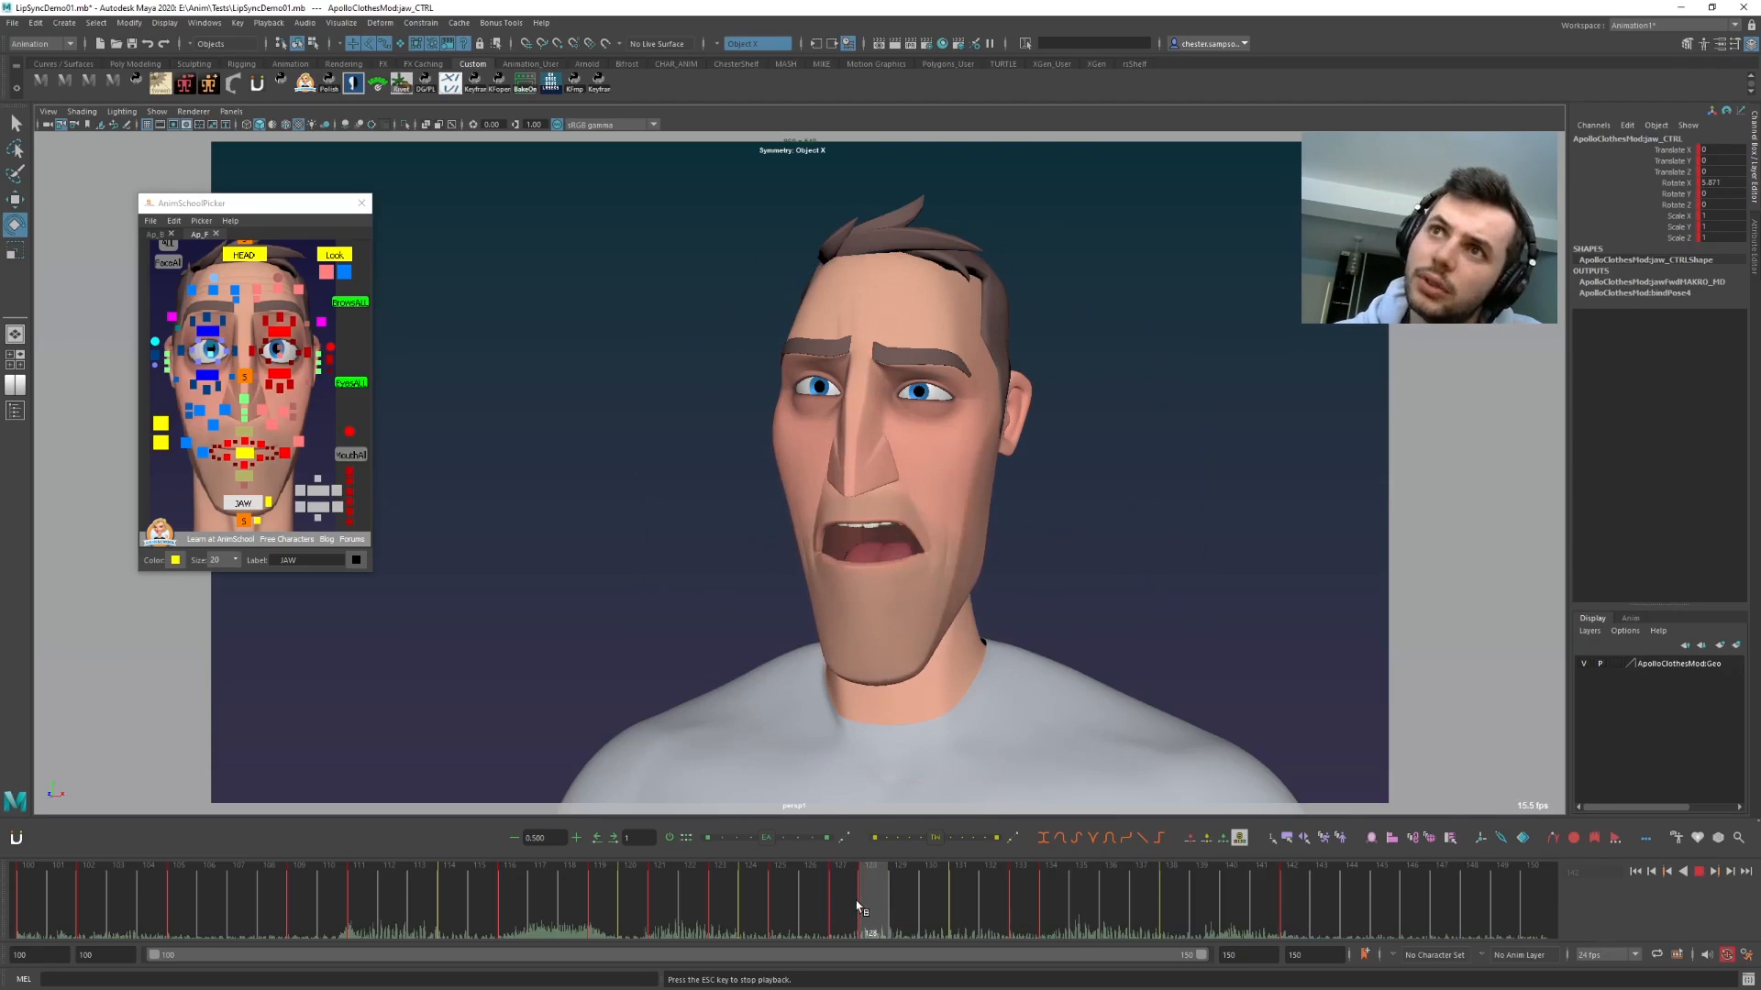
- Reposition the lip corners at frame 134 and adjust their Zip, bringing the left corner to about 7.2
click(1029, 903)
drag(1029, 897, 1048, 898)
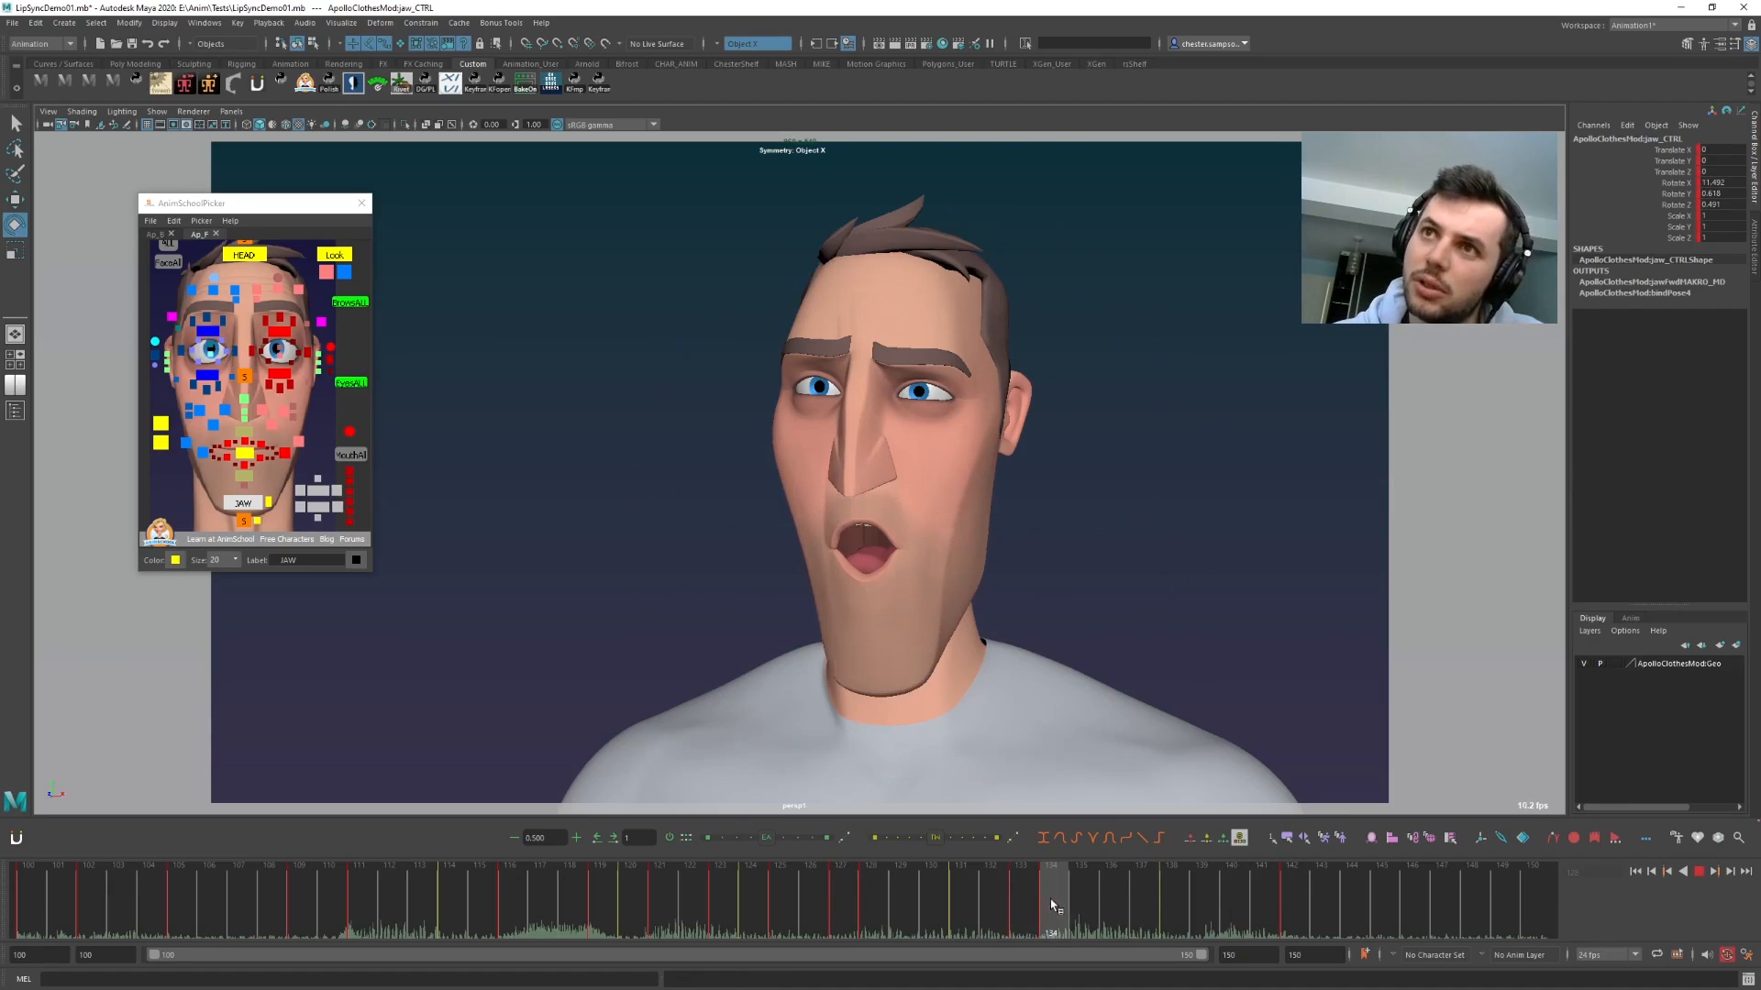
click(203, 452)
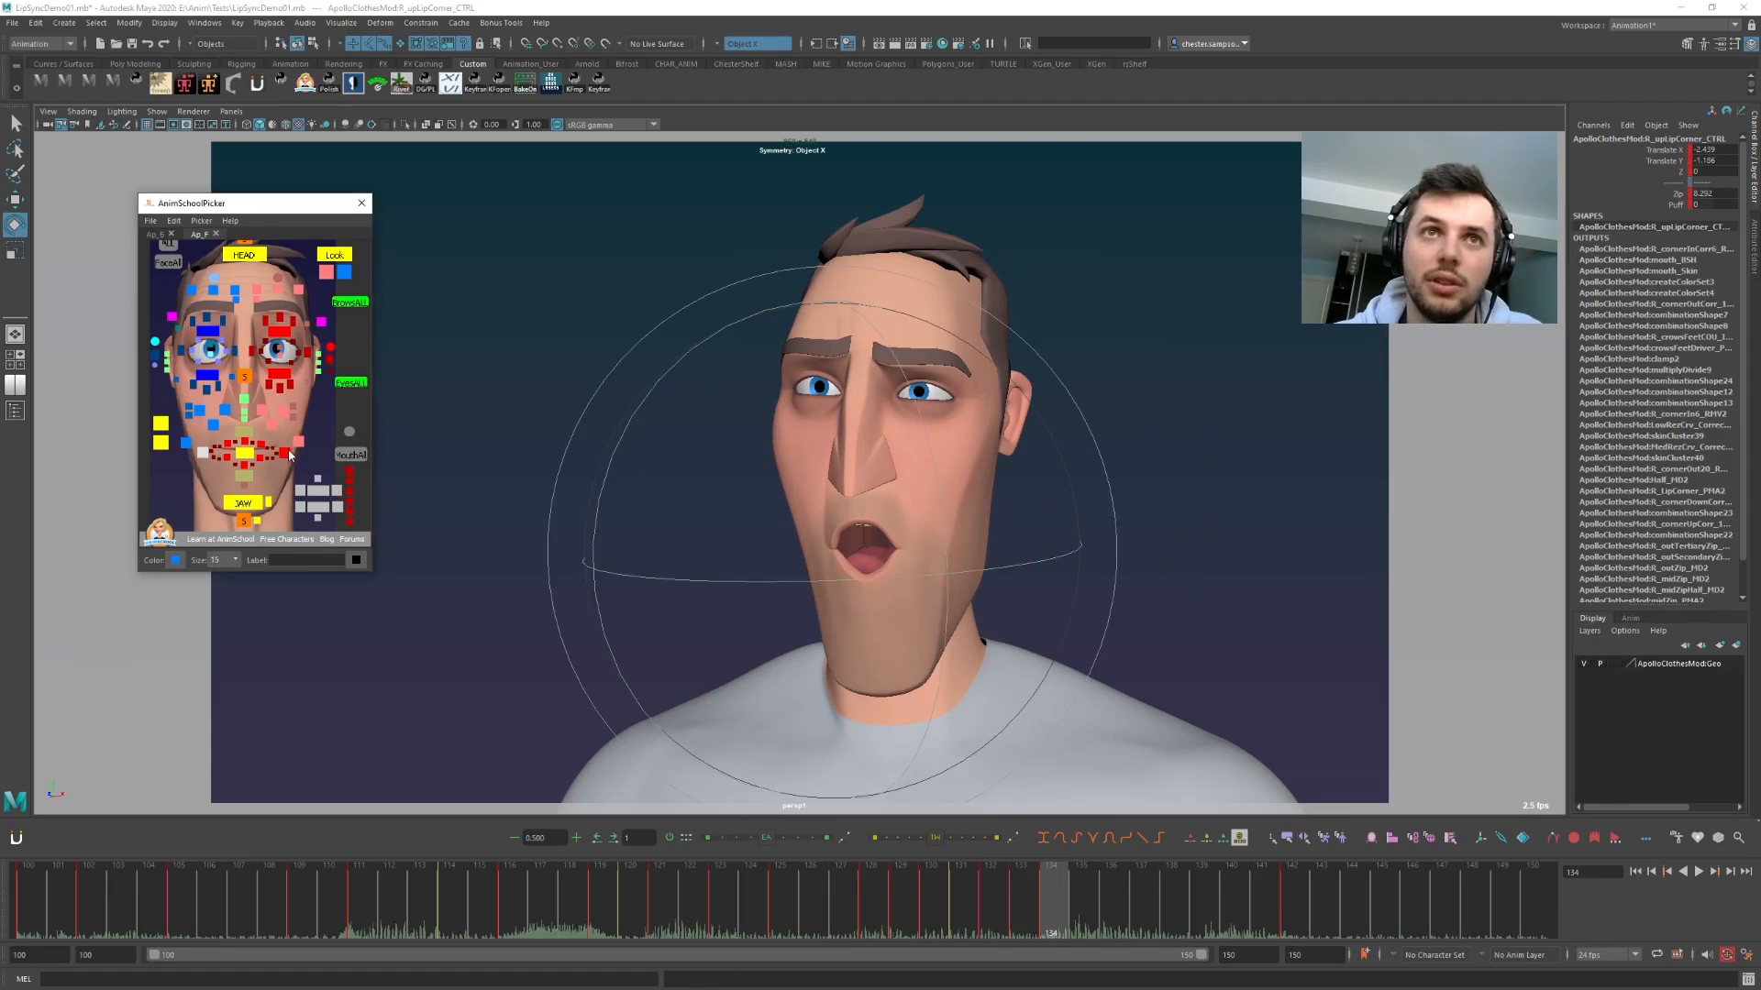
key(w)
click(830, 520)
drag(831, 520, 831, 524)
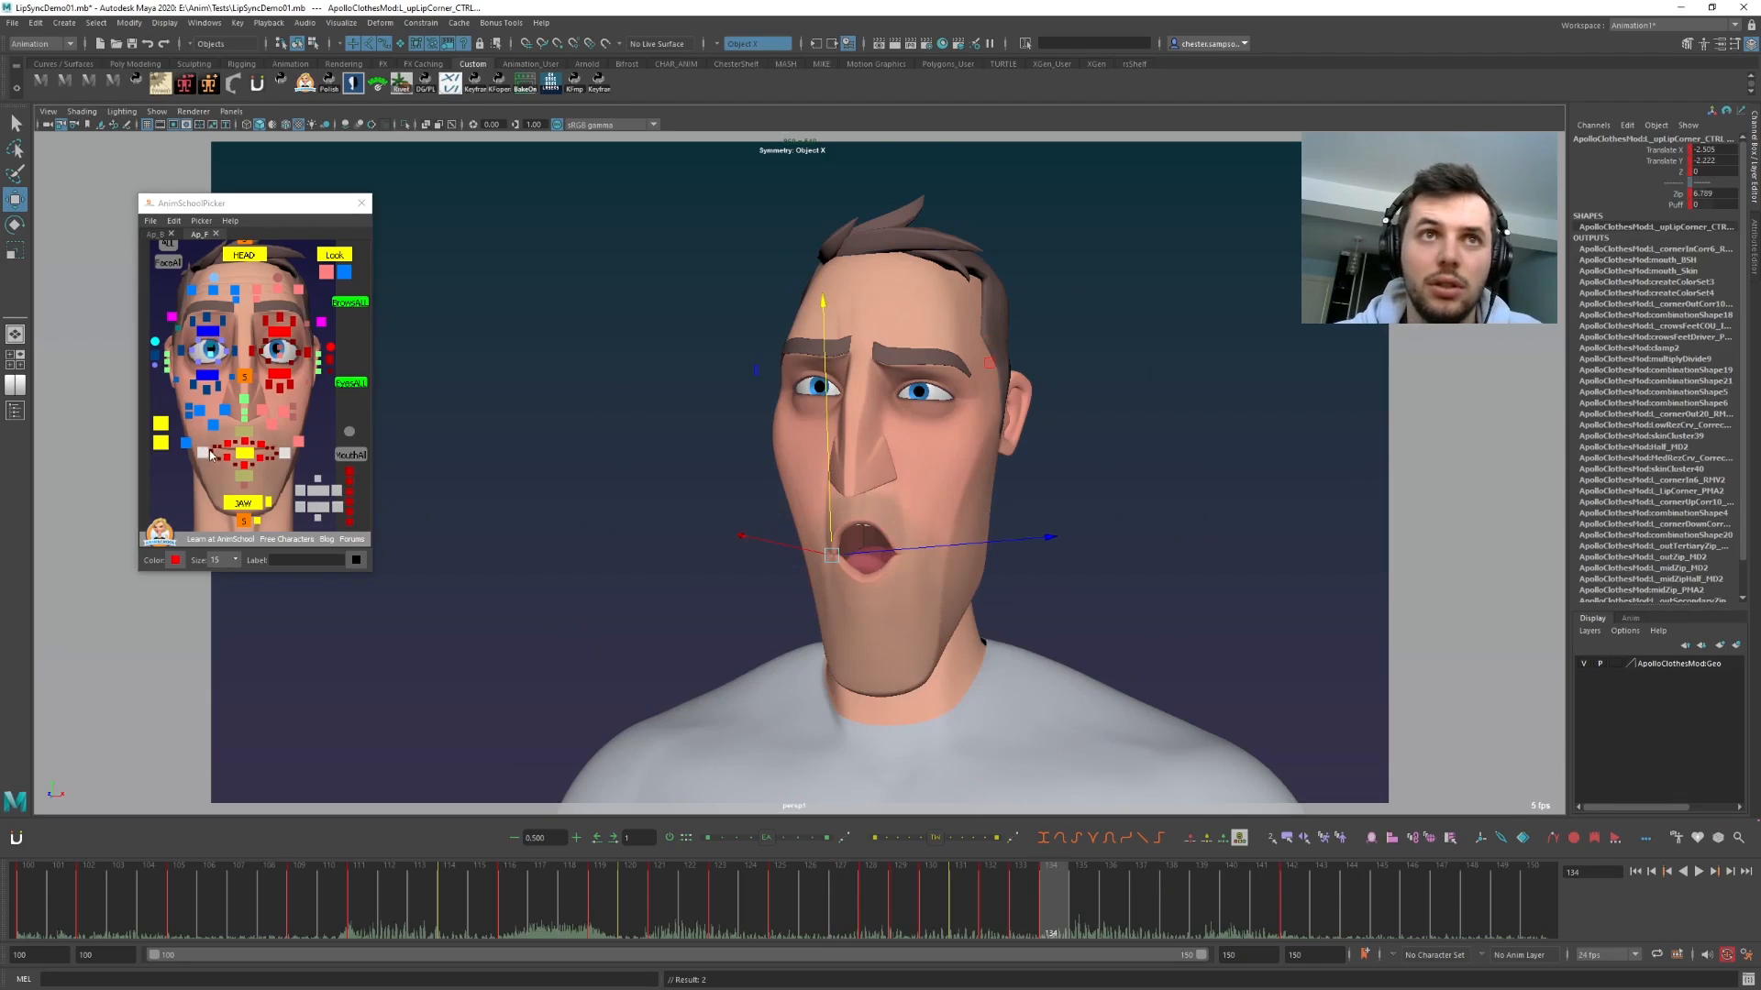
click(1679, 195)
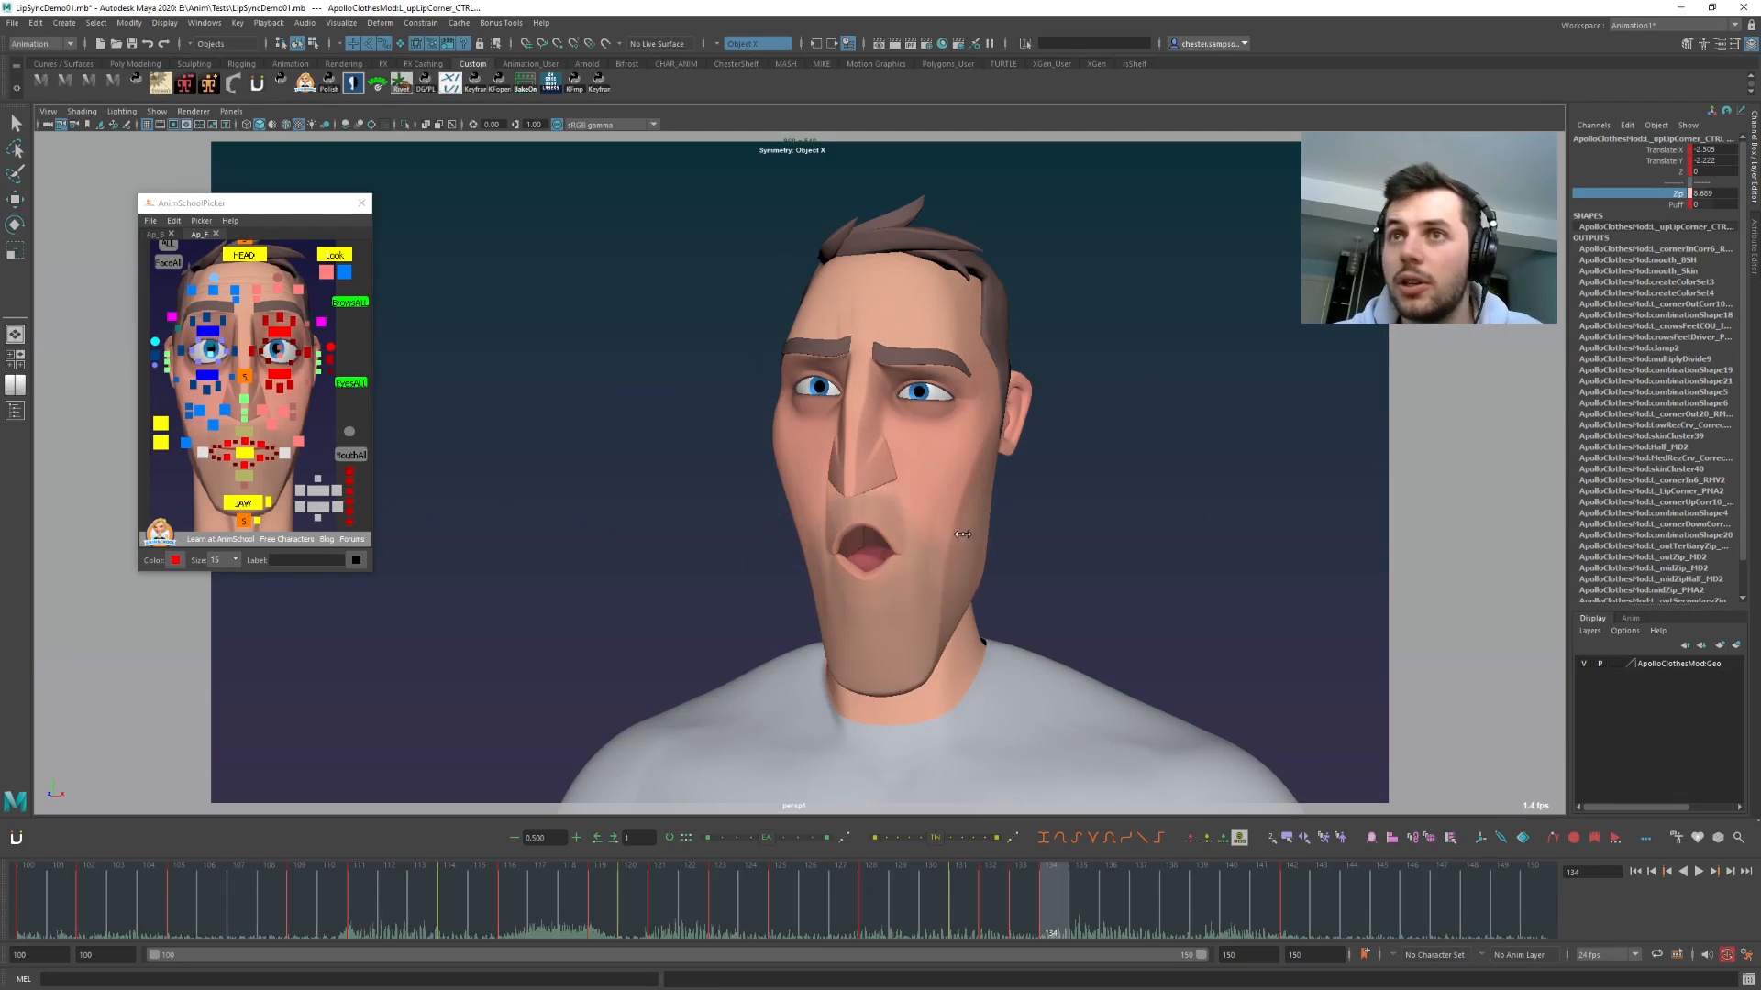
middle_drag(958, 533, 958, 553)
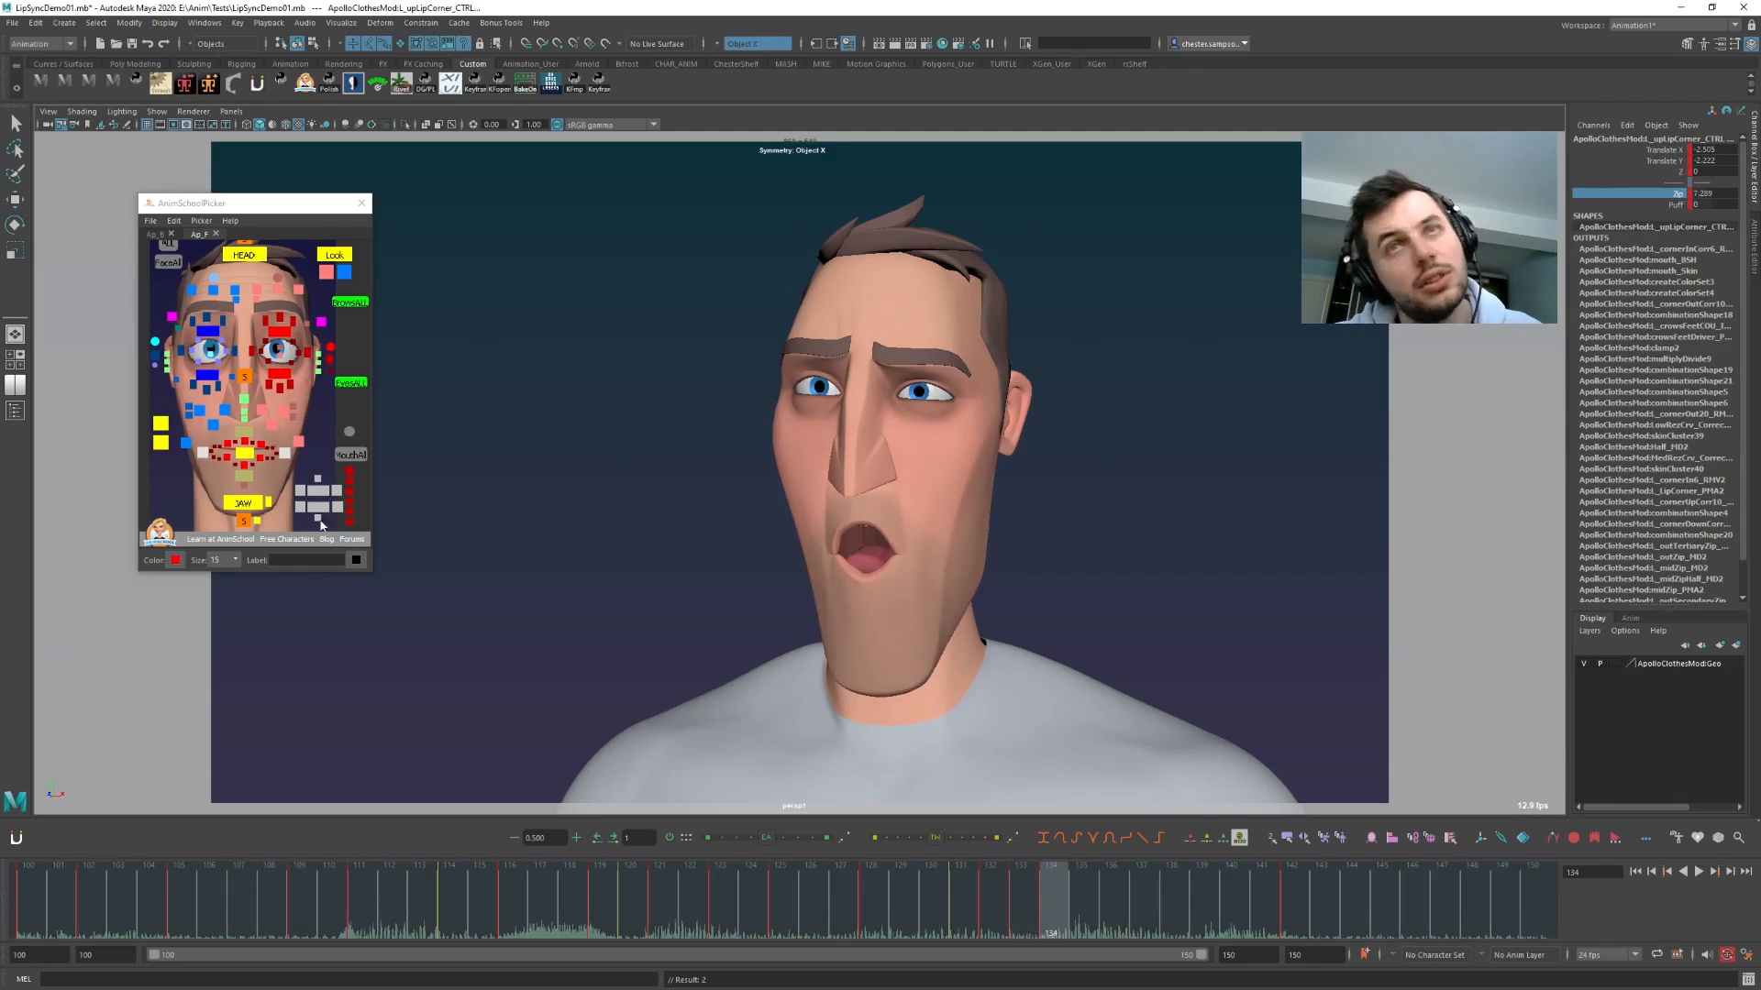
- Shift the whole mouth control sideways and down at frame 134, comparing it with the neighboring key pose
click(243, 456)
key(w)
key(comma)
key(period)
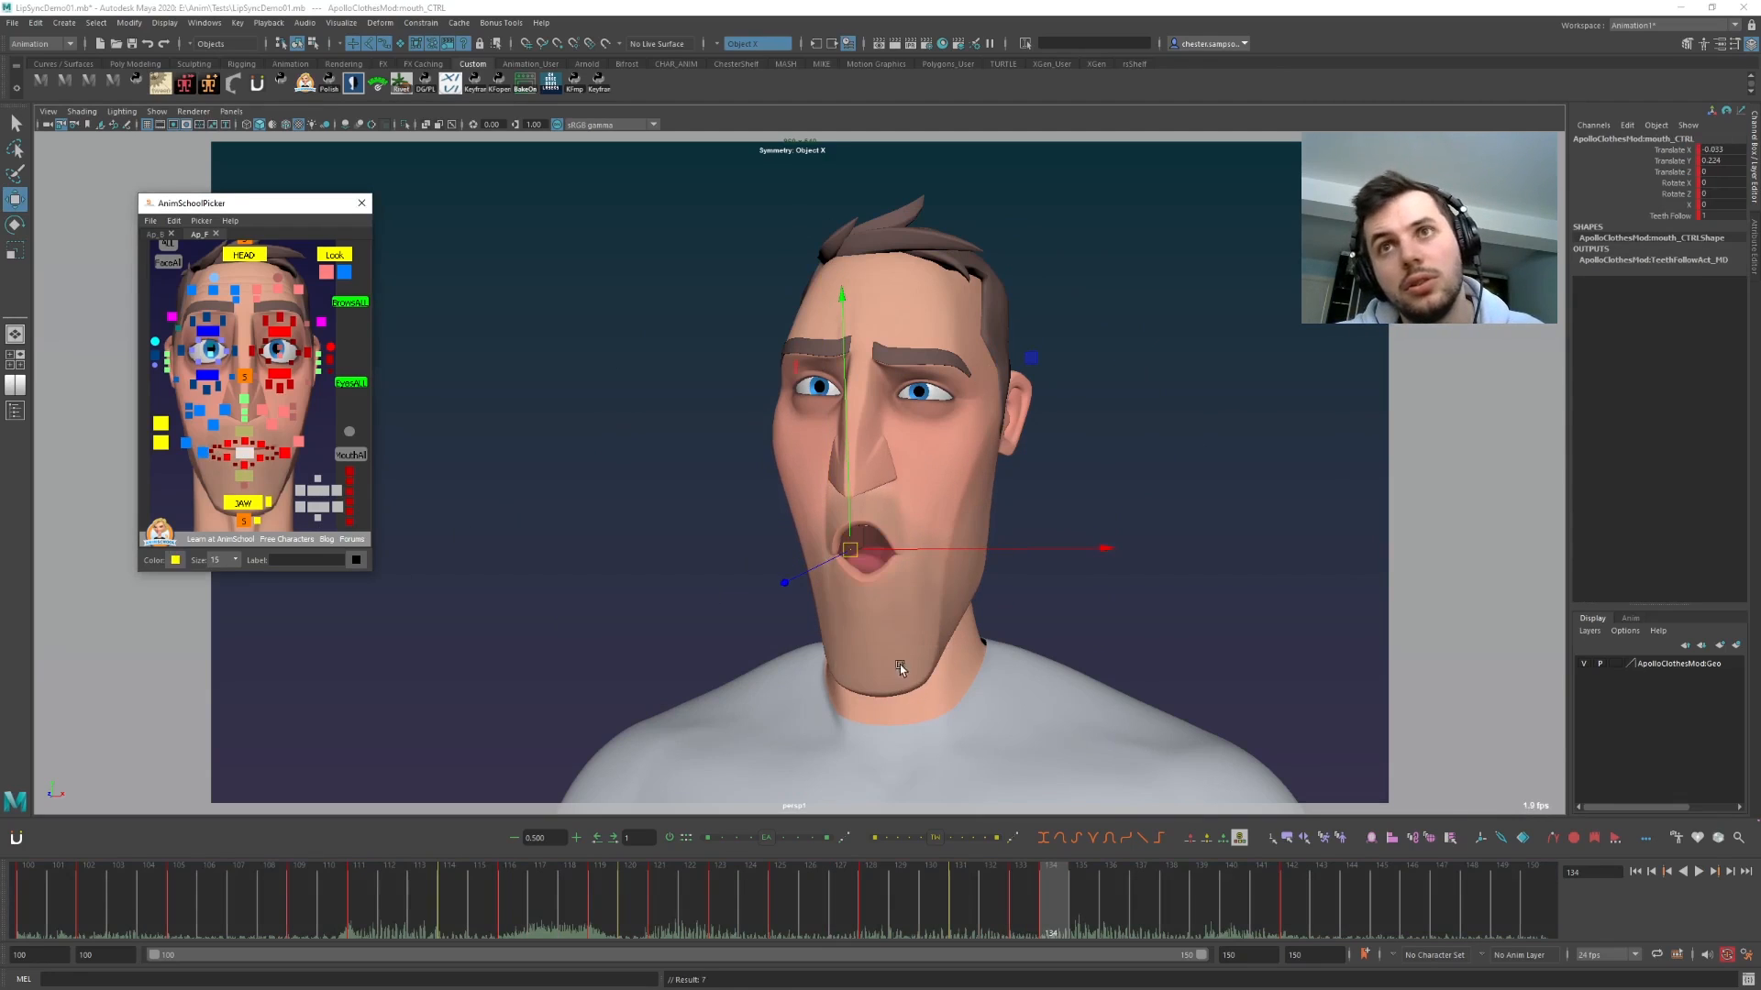
key(comma)
key(period)
key(comma)
key(period)
key(comma)
key(period)
key(comma)
key(period)
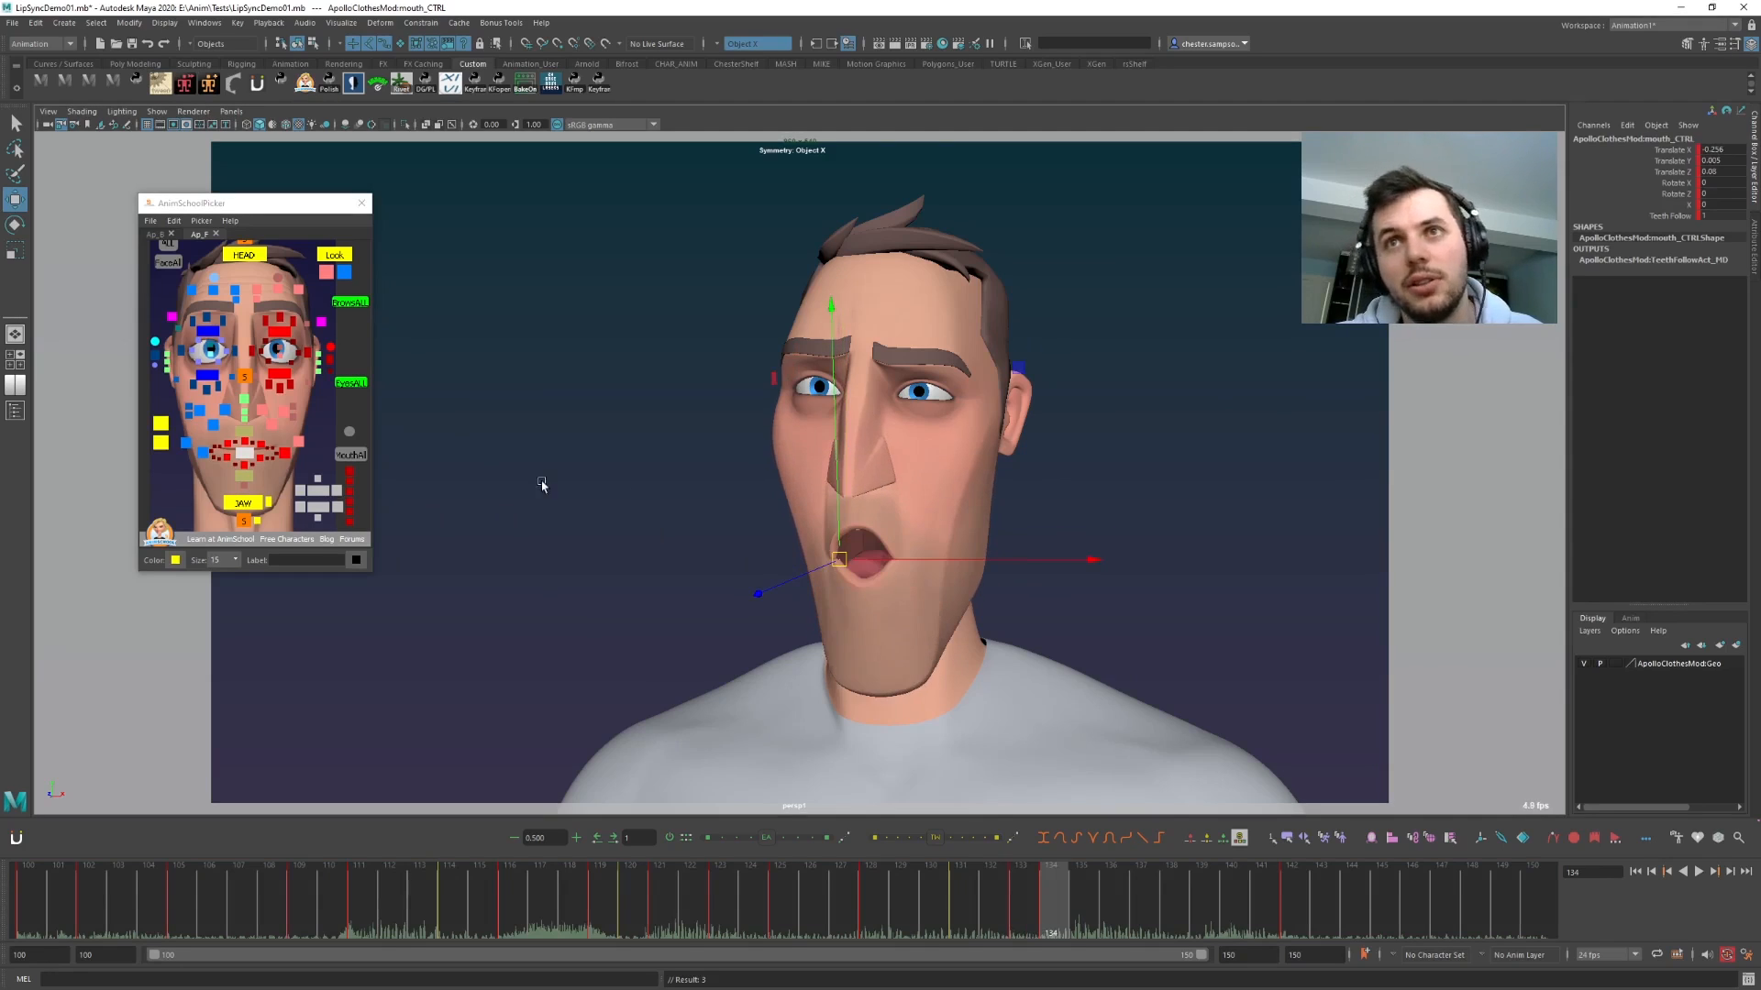
- Key all mouth controls at frame 136 and nudge the whole mouth control to smooth its path
click(350, 455)
key(period)
key(period)
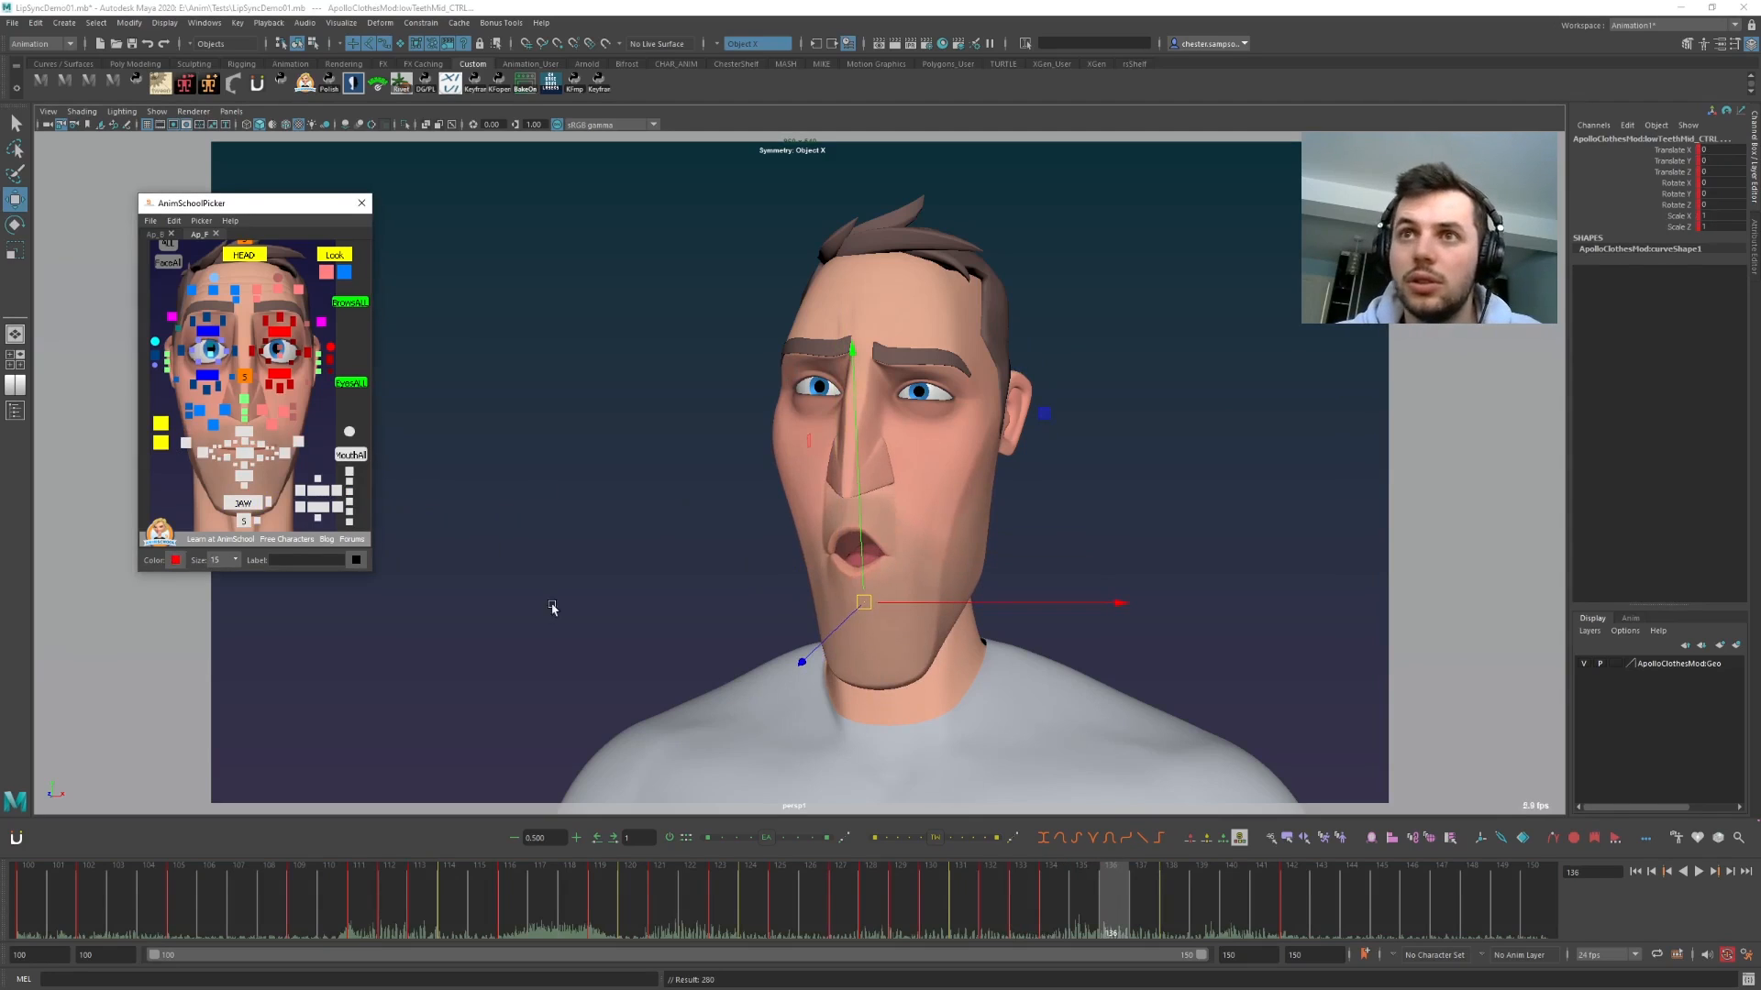
click(241, 451)
key(comma)
key(period)
middle_drag(909, 741, 917, 740)
key(period)
- Compare the jaw rotation across its keys up to frame 142 and play back the animation
click(243, 502)
key(e)
key(comma)
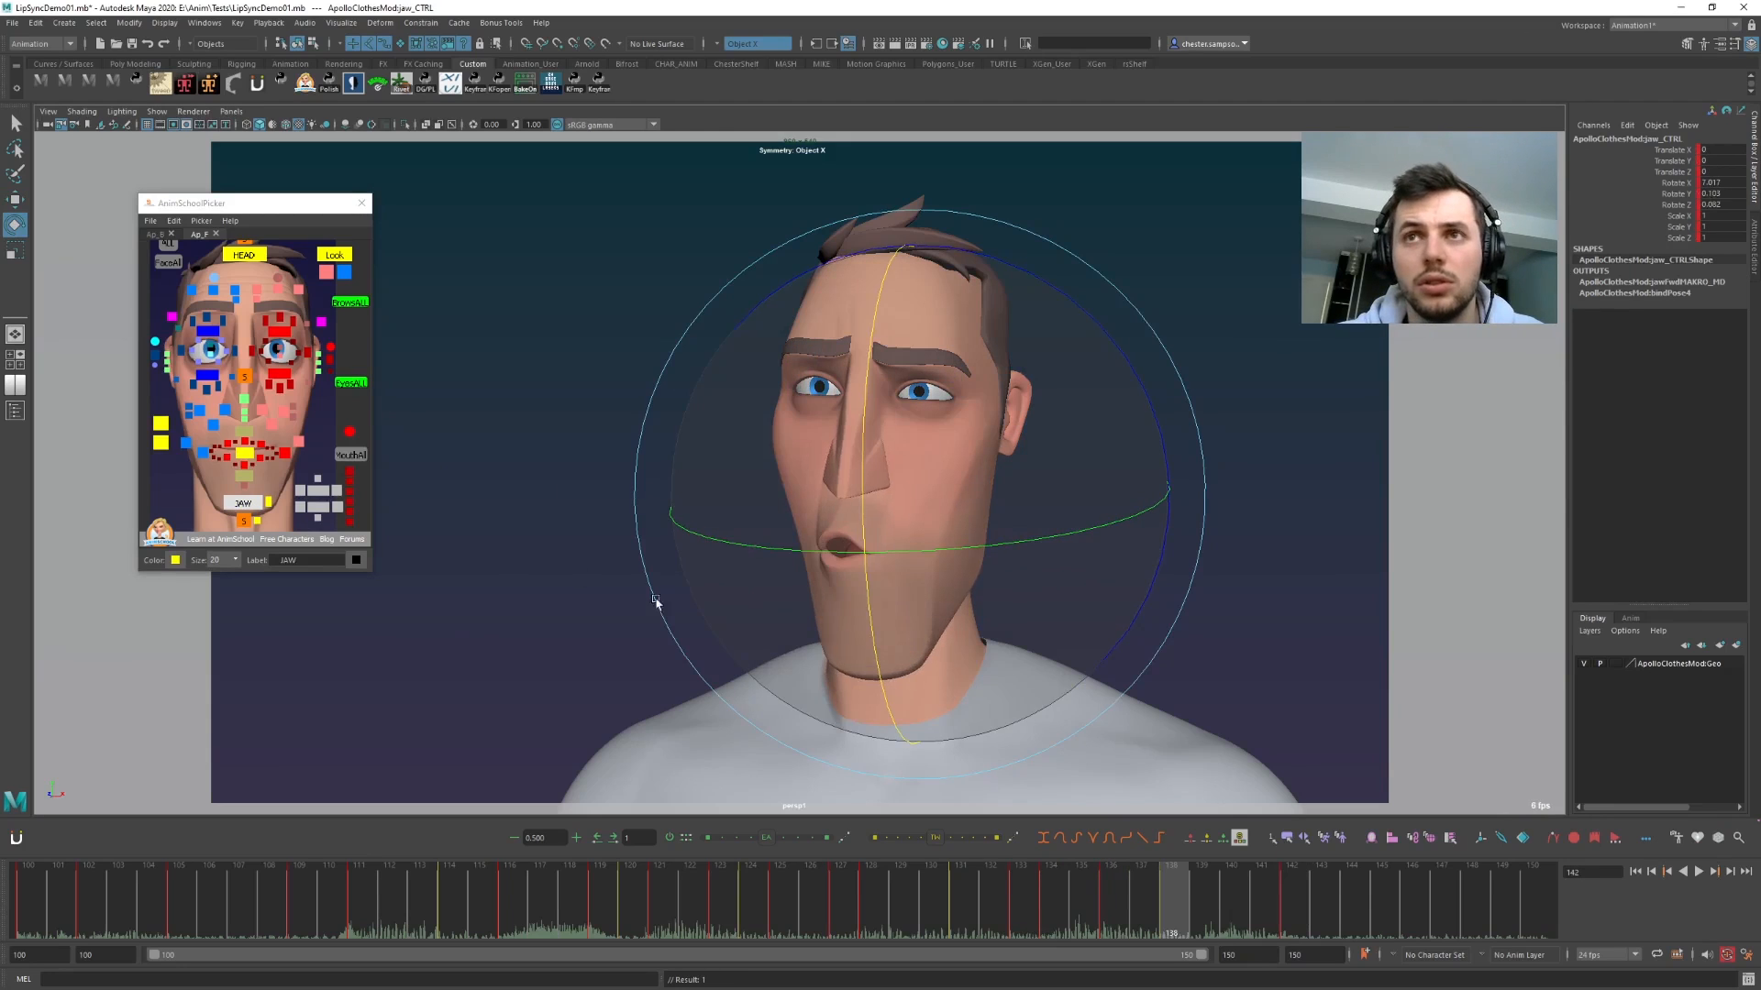
key(comma)
key(comma)
key(alt+v)
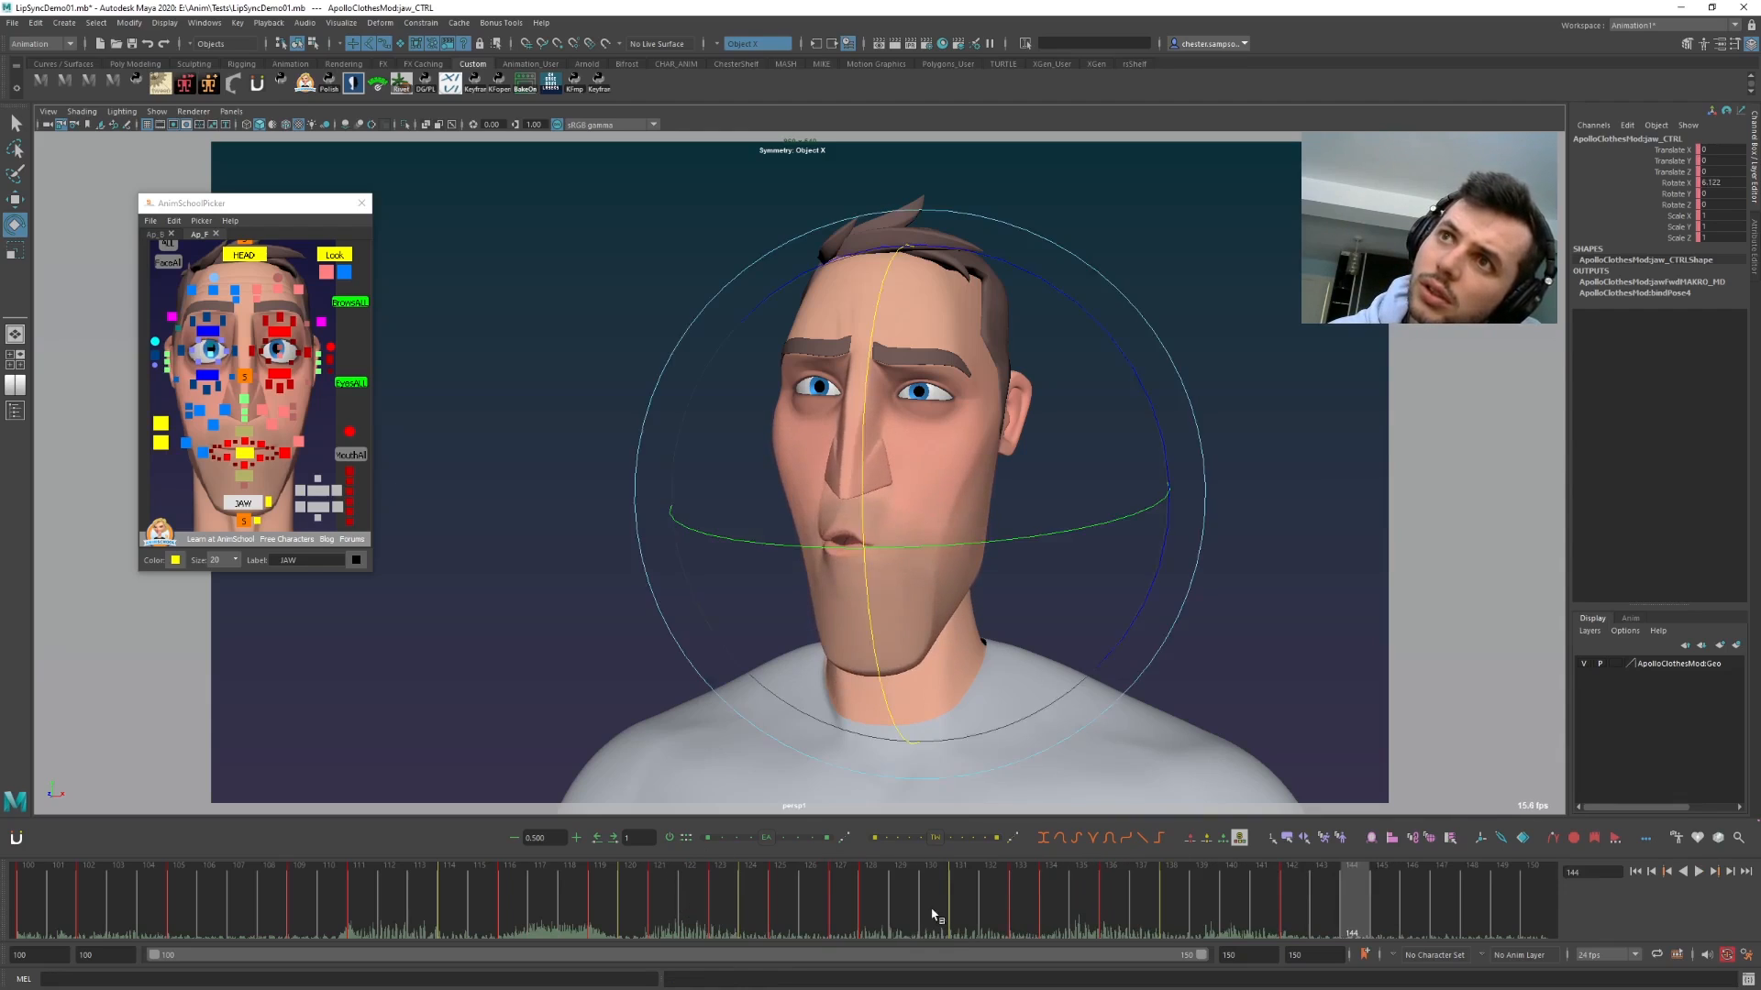
- Reposition the left outer upper-lip and lower-lip controls around frame 134 and key them on adjacent frames
mouse_move(990, 908)
mouse_down()
mouse_move(1210, 912)
mouse_move(1053, 913)
mouse_up()
click(283, 452)
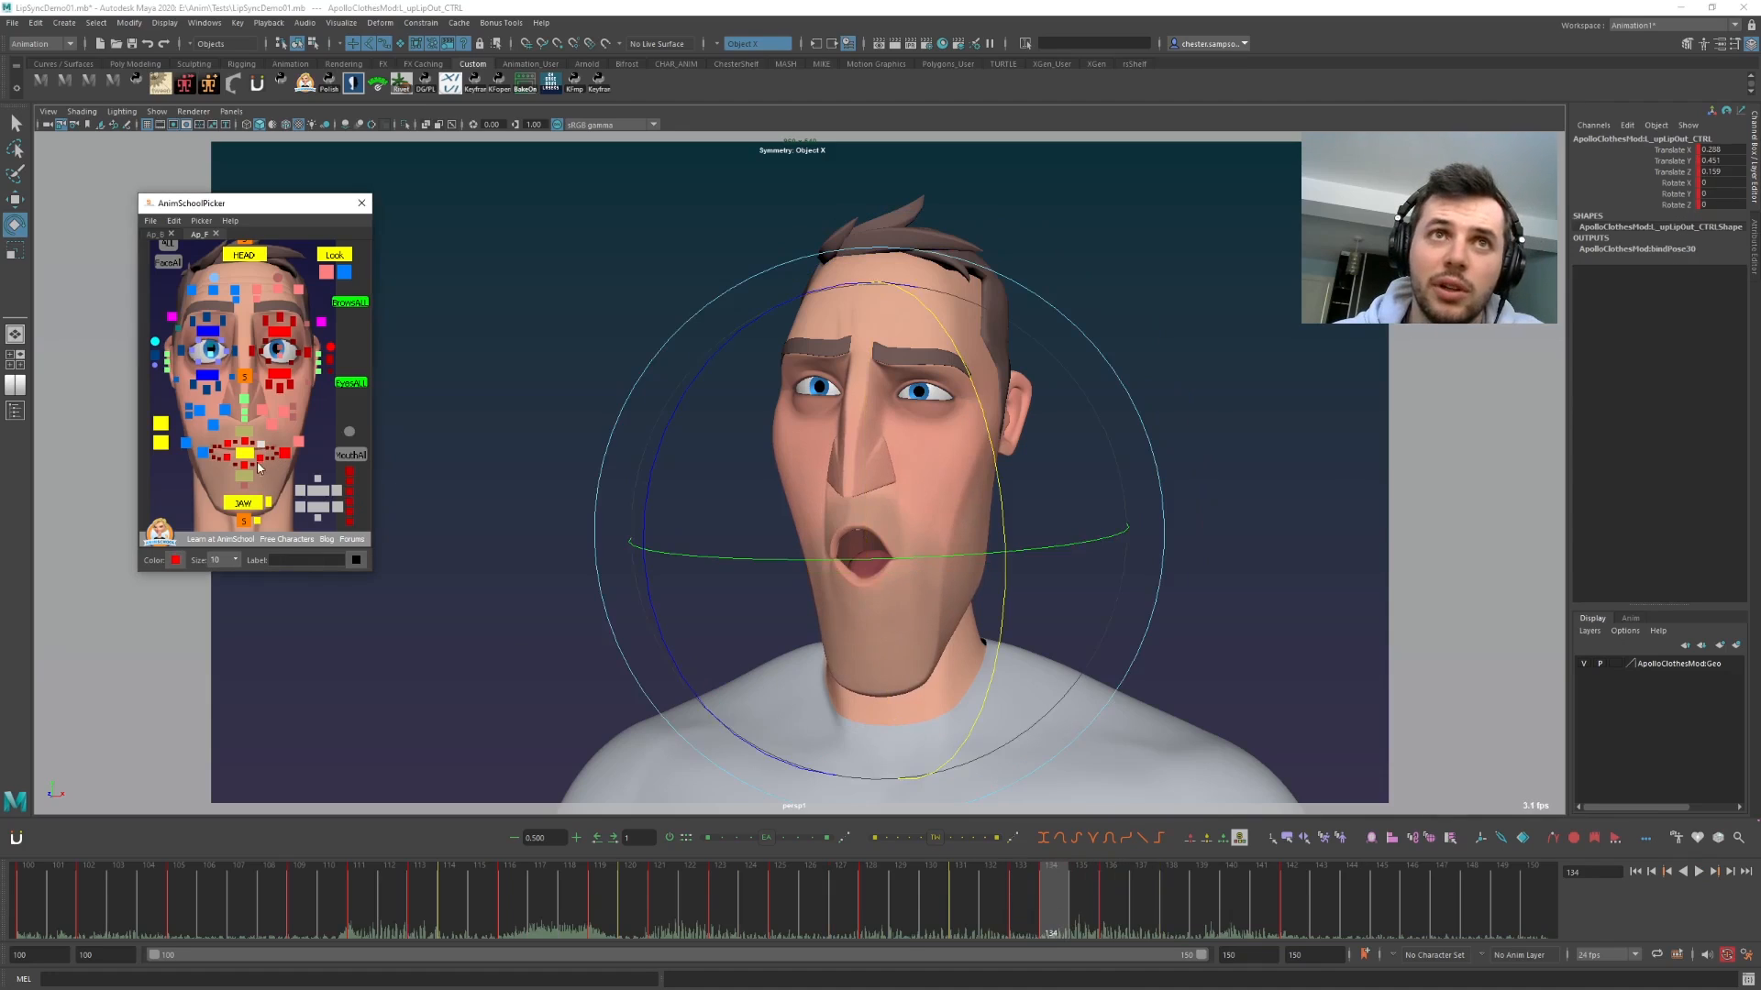
key(w)
key(alt+comma)
key(alt+period)
middle_drag(837, 705, 851, 694)
key(s)
key(alt+comma)
key(s)
key(alt+period)
key(alt+period)
key(alt+period)
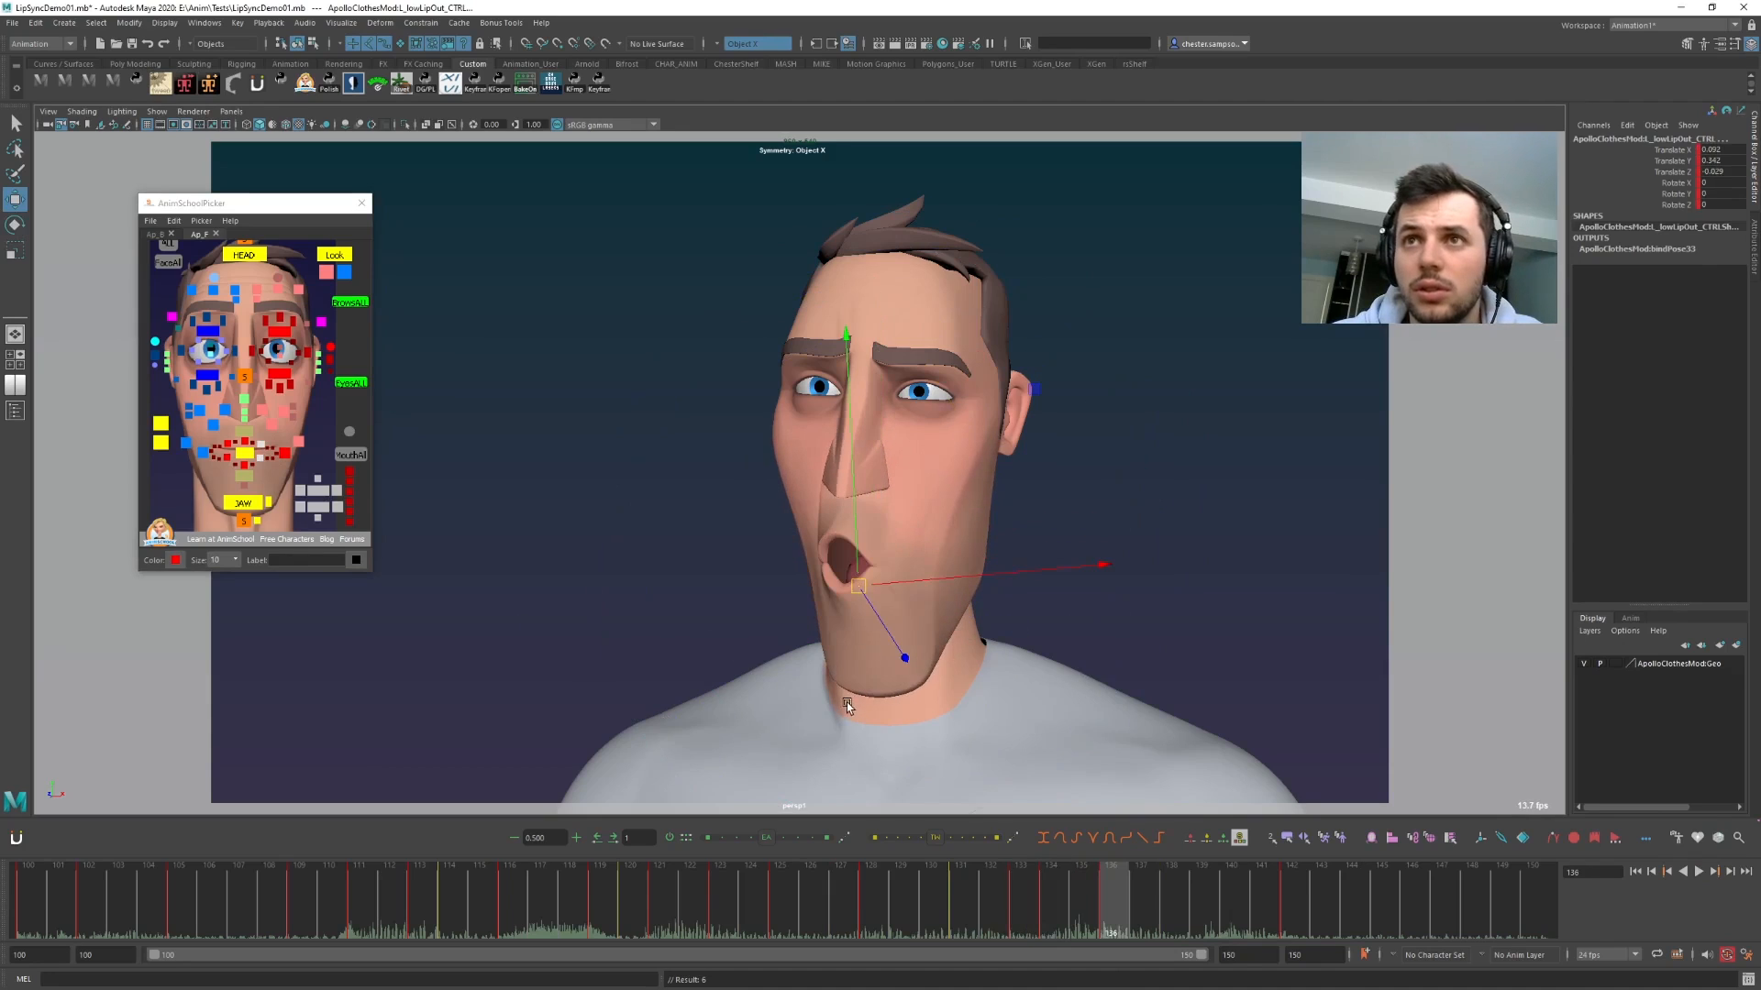
key(alt+comma)
key(alt+comma)
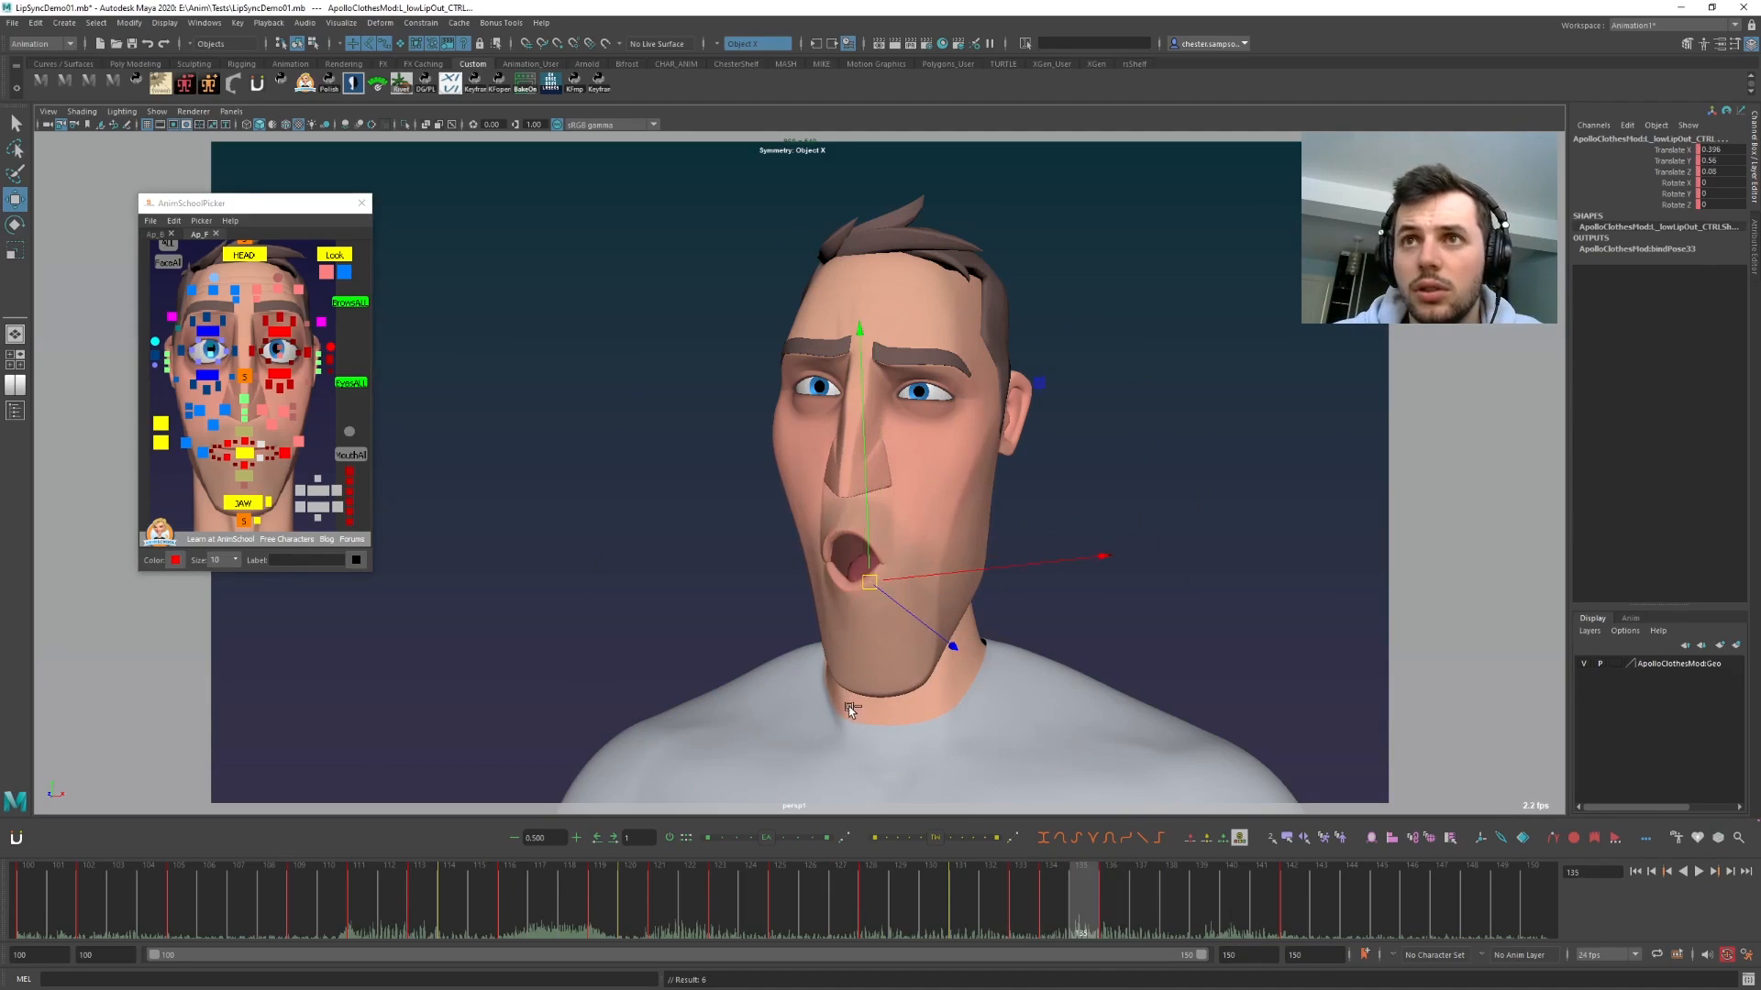
- Reposition the left outer upper-lip control at frame 135 to follow the previous frame's lip shape
click(260, 445)
key(alt+comma)
key(alt+period)
middle_drag(808, 650, 808, 646)
key(alt+comma)
key(alt+period)
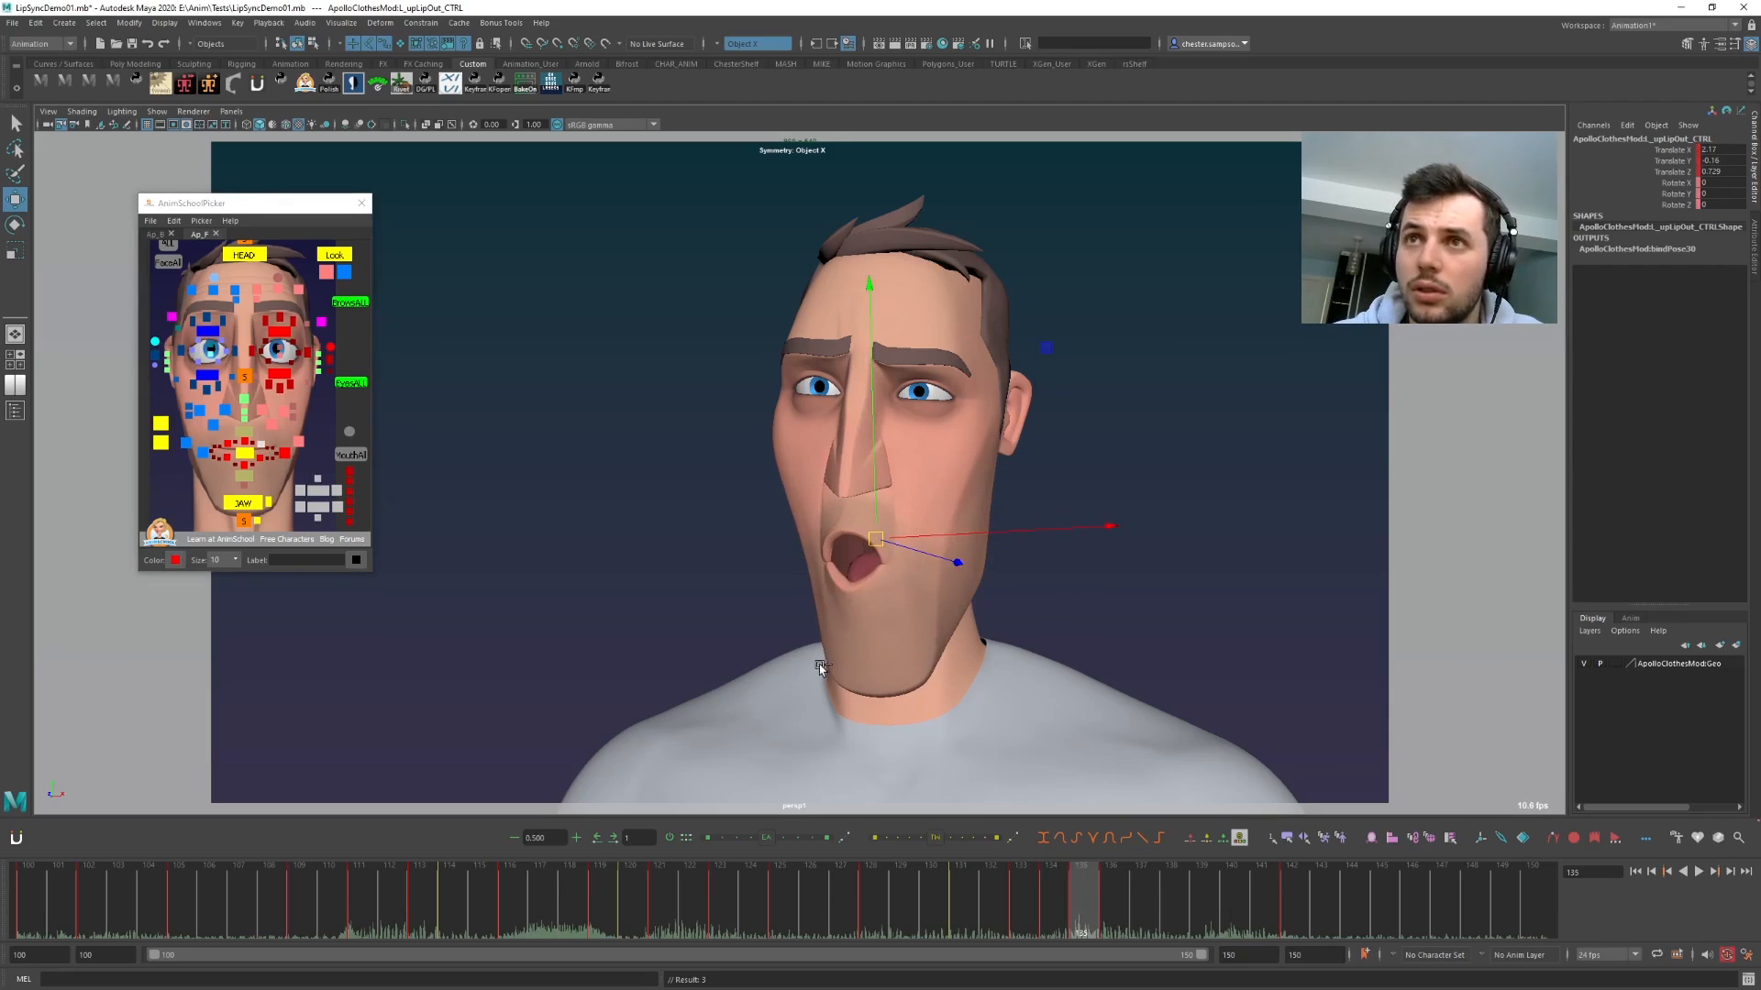
- Adjust the left outer upper-lip control at frame 136 and compare it with the surrounding frames
key(alt+period)
middle_drag(817, 672, 826, 684)
key(alt+comma)
key(alt+comma)
key(alt+period)
key(alt+period)
key(alt+period)
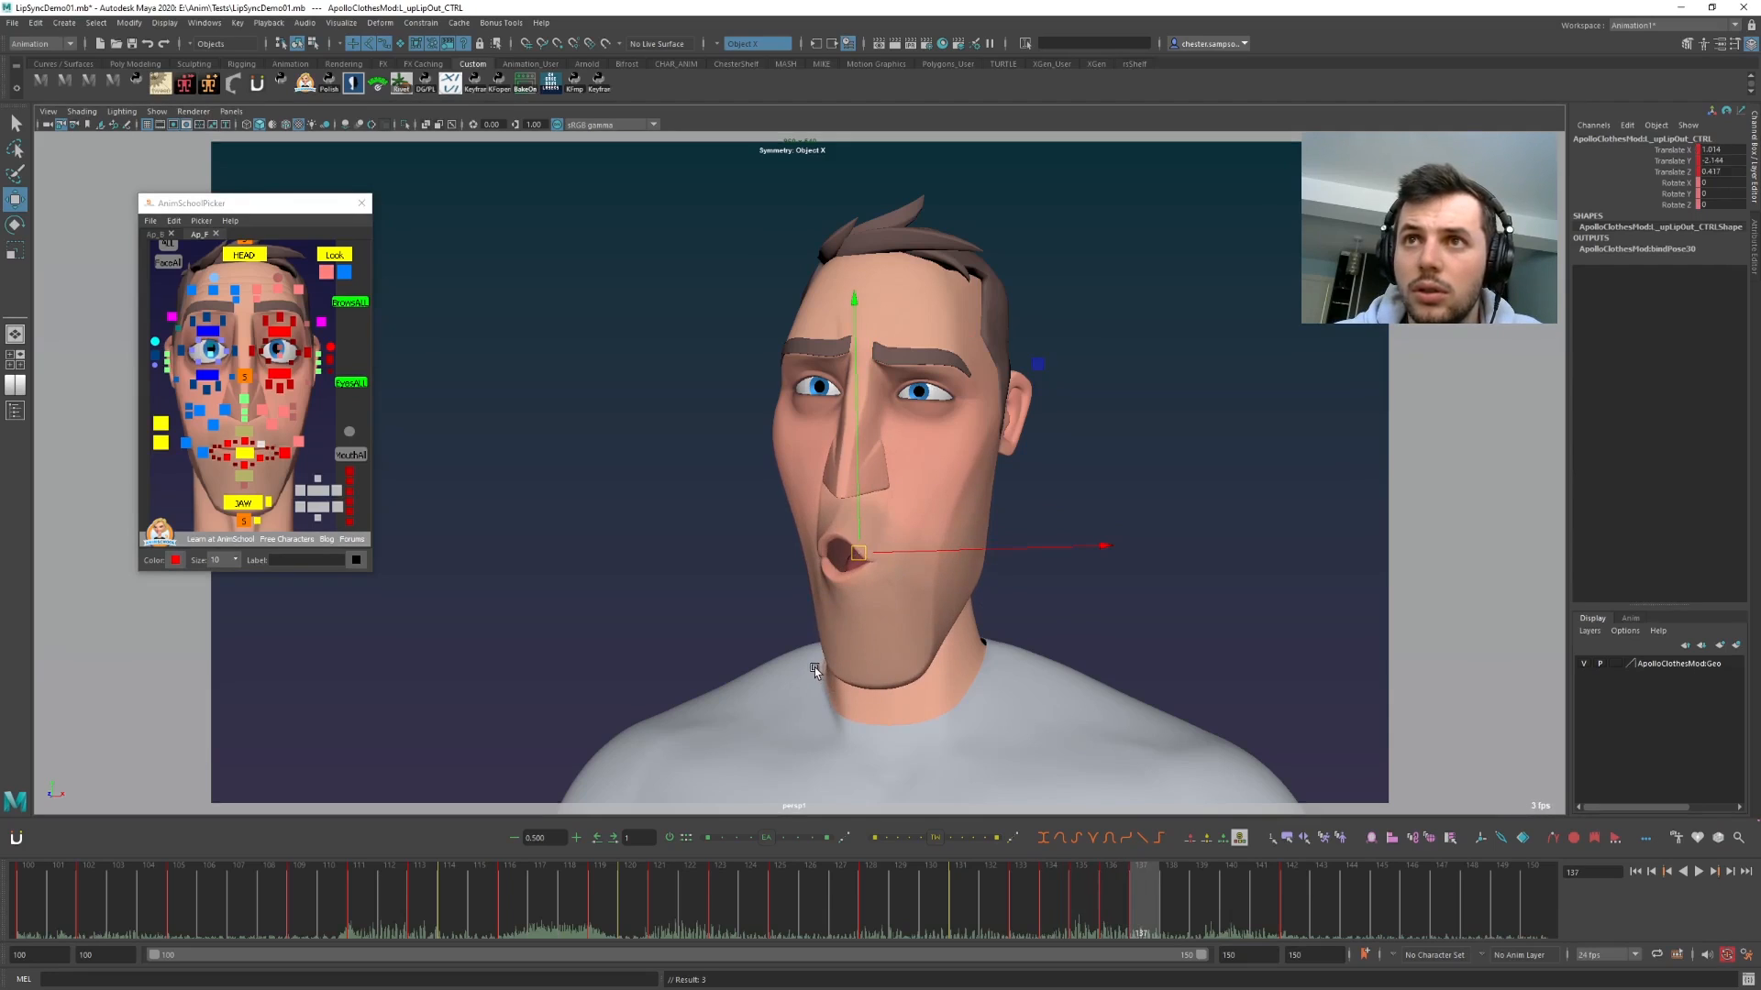
- Examine the left outer upper lip's motion frame by frame between about frames 134 and 138
key(alt+period)
key(alt+comma)
key(alt+comma)
key(alt+comma)
key(alt+comma)
key(alt+period)
key(alt+period)
key(alt+period)
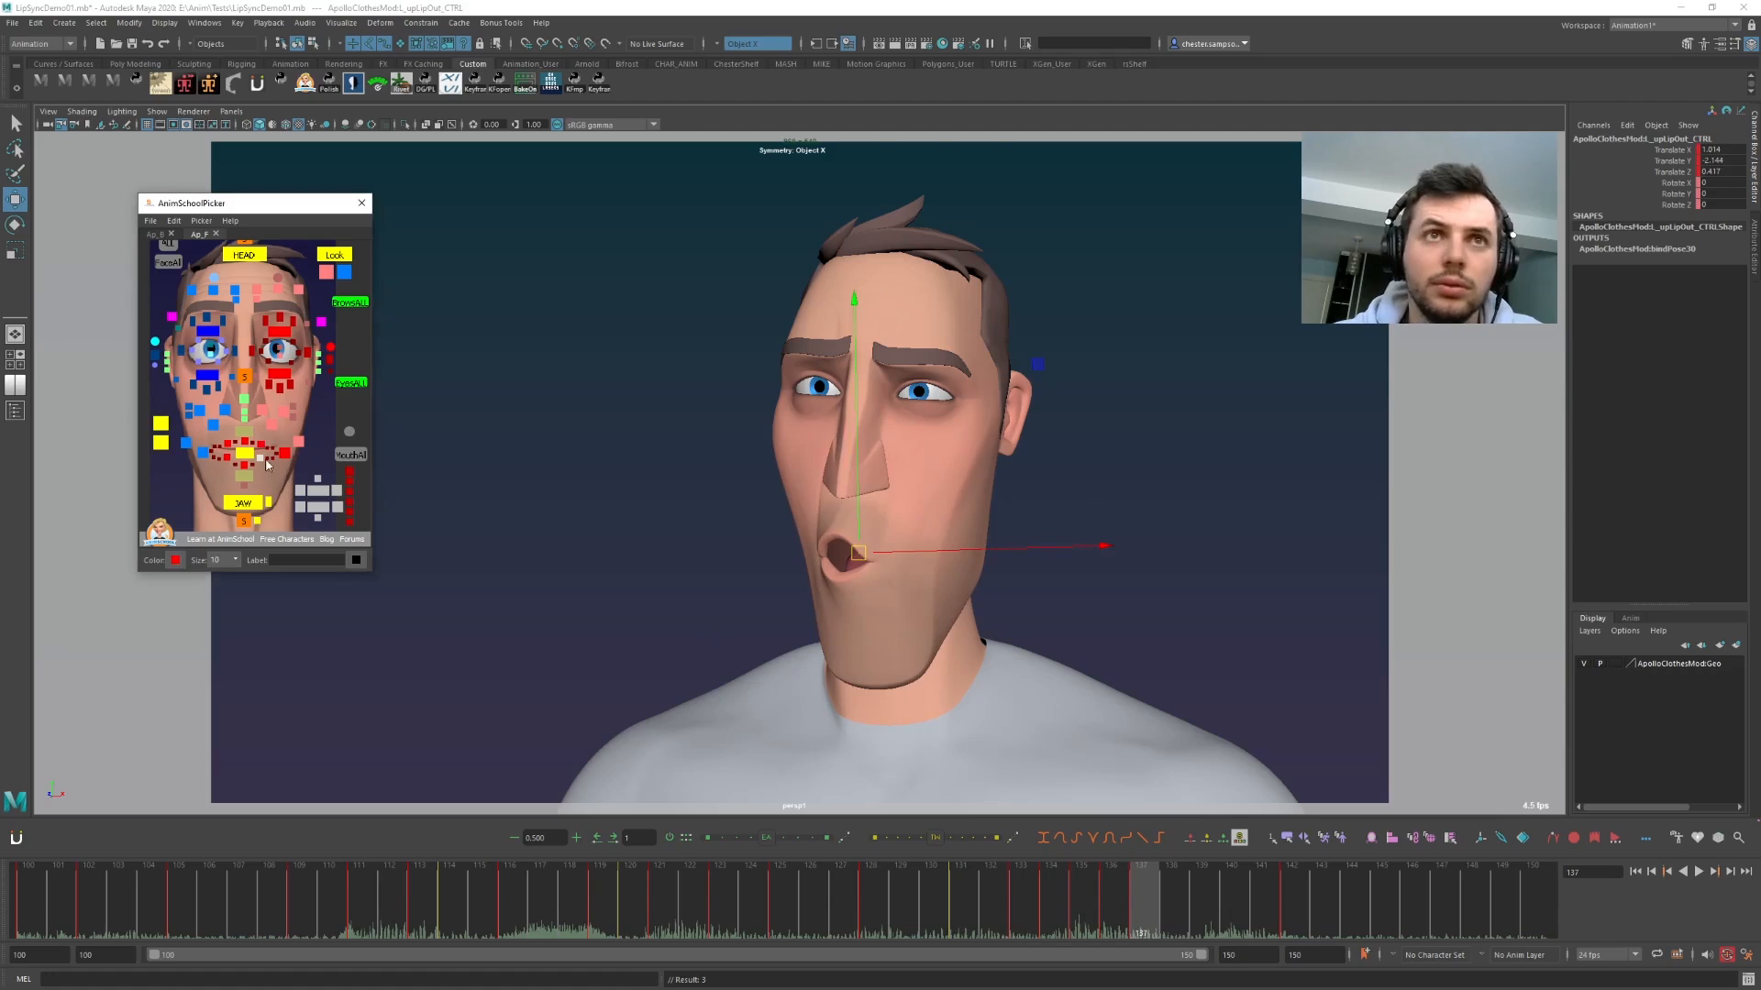
- Reposition the left outer lower-lip control slightly at frame 136 and compare it with the neighbouring frames
click(262, 462)
key(alt+comma)
key(alt+comma)
key(alt+comma)
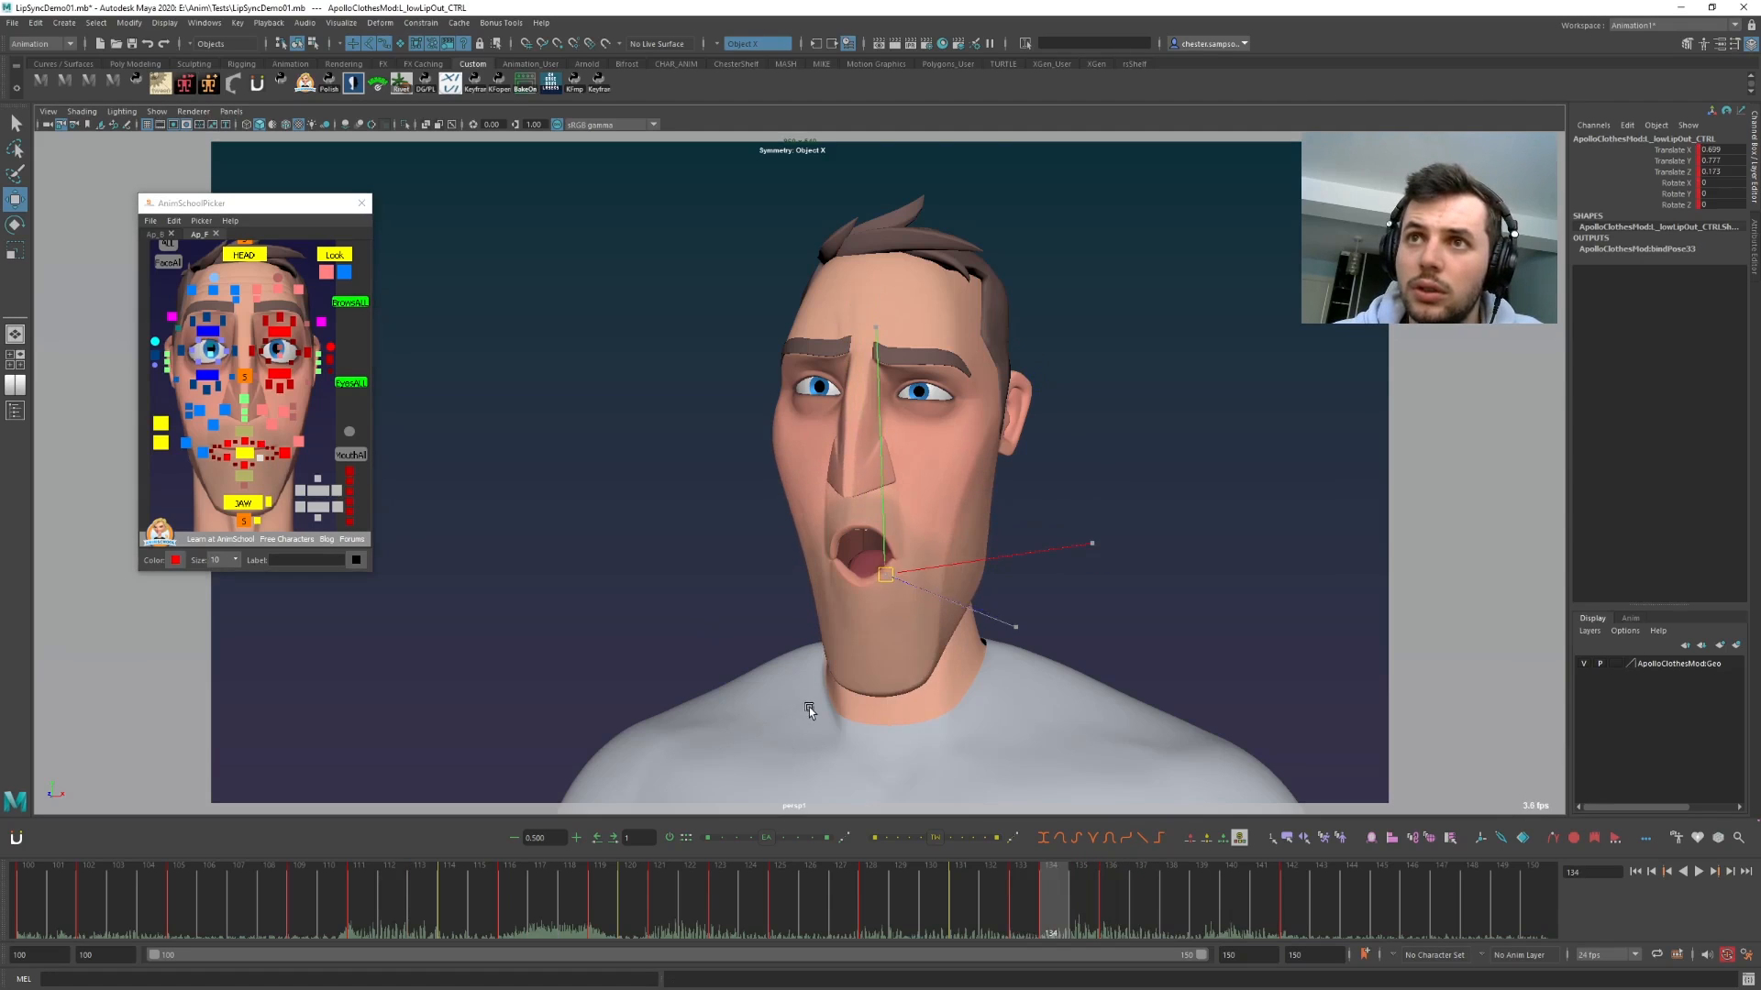
key(alt+comma)
key(alt+period)
key(alt+period)
key(alt+period)
key(alt+comma)
key(alt+comma)
key(alt+period)
key(alt+period)
middle_drag(800, 712, 800, 706)
key(alt+comma)
- Examine the left outer lower lip's motion frame by frame between about frames 132 and 138
key(alt+period)
key(alt+period)
key(alt+period)
key(alt+comma)
key(alt+comma)
key(alt+comma)
key(alt+comma)
key(alt+comma)
key(alt+comma)
key(alt+period)
key(alt+period)
key(alt+period)
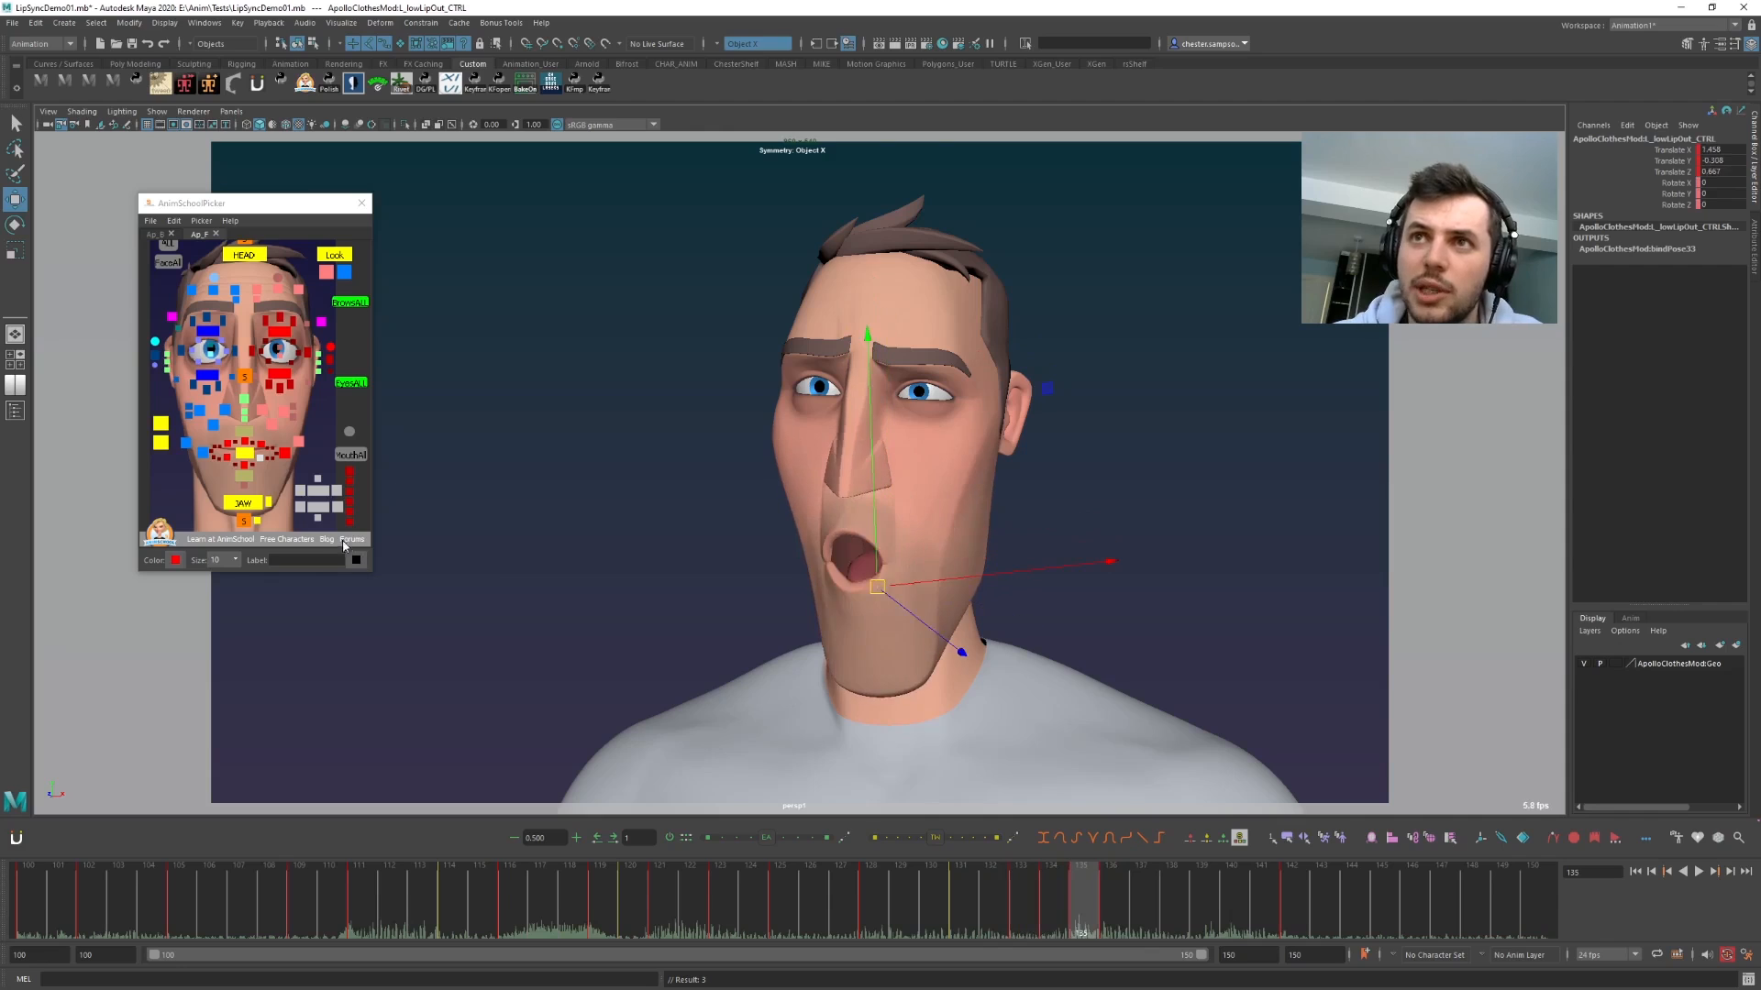
- Examine the right lip corner control's motion frame by frame around frames 133 to 135
key(alt+comma)
click(203, 453)
key(alt+comma)
key(alt+period)
key(alt+comma)
key(alt+period)
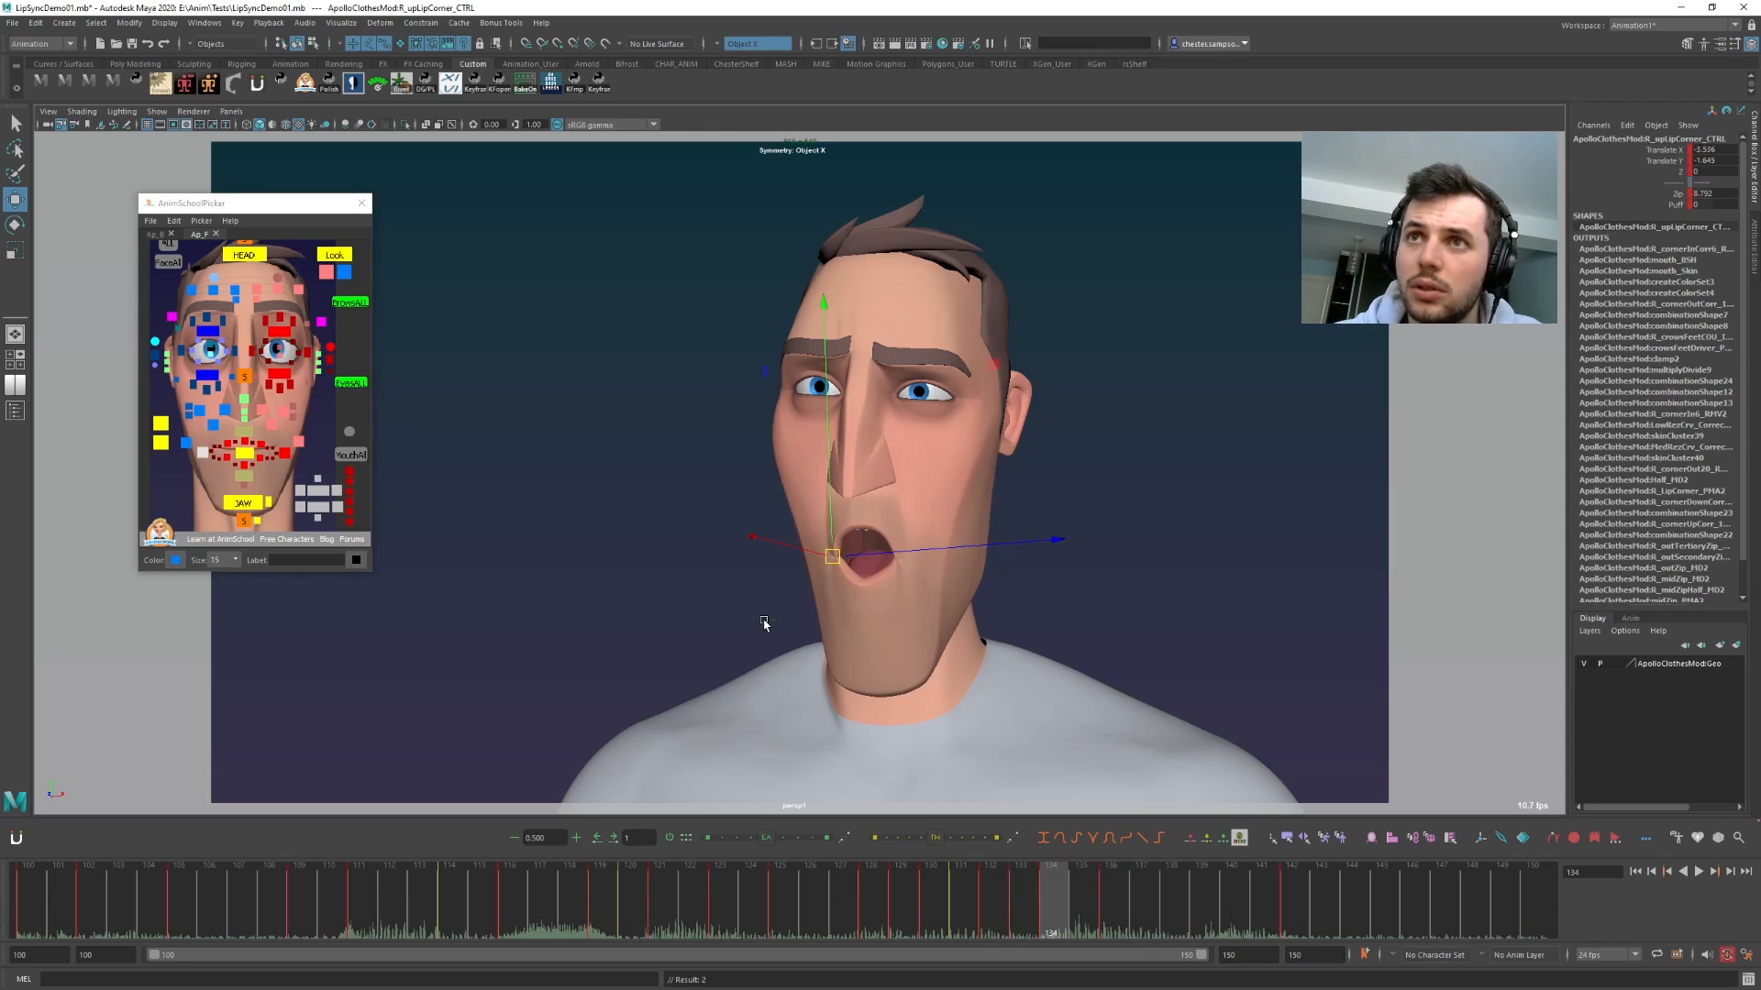
key(alt+comma)
key(alt+period)
key(alt+period)
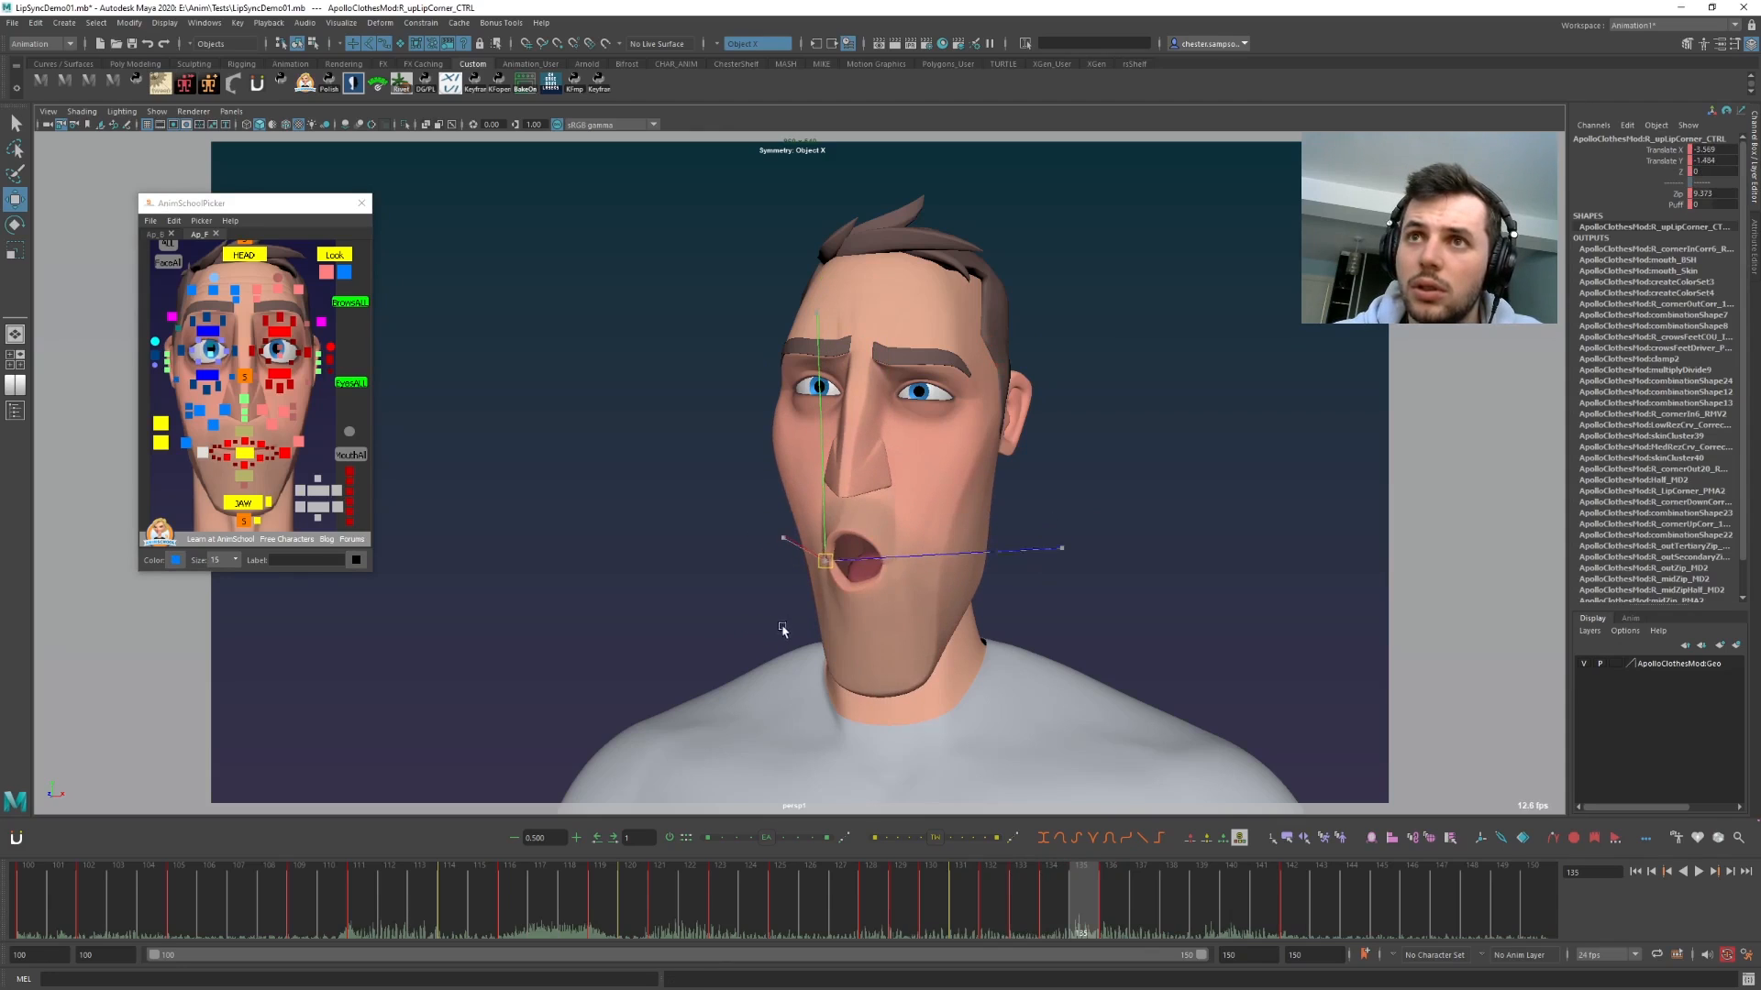
key(alt+comma)
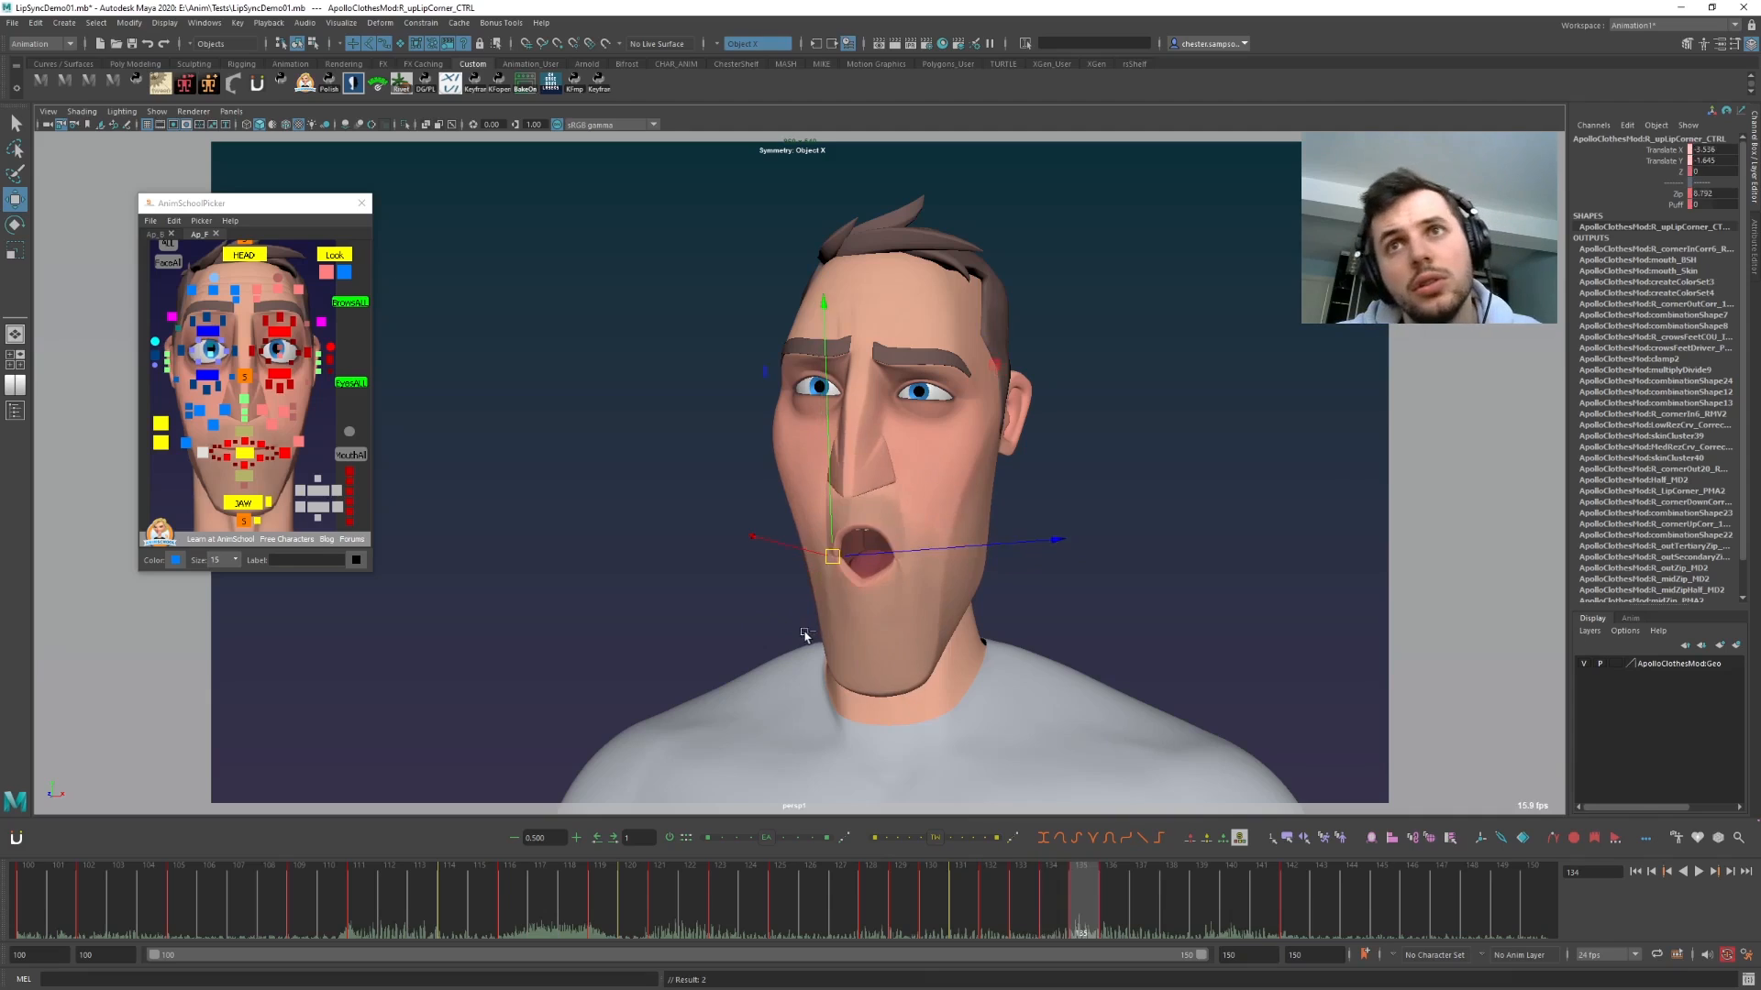
- Try to reposition the right lip corner control at frame 136
key(alt+period)
key(alt+period)
middle_drag(836, 610, 866, 600)
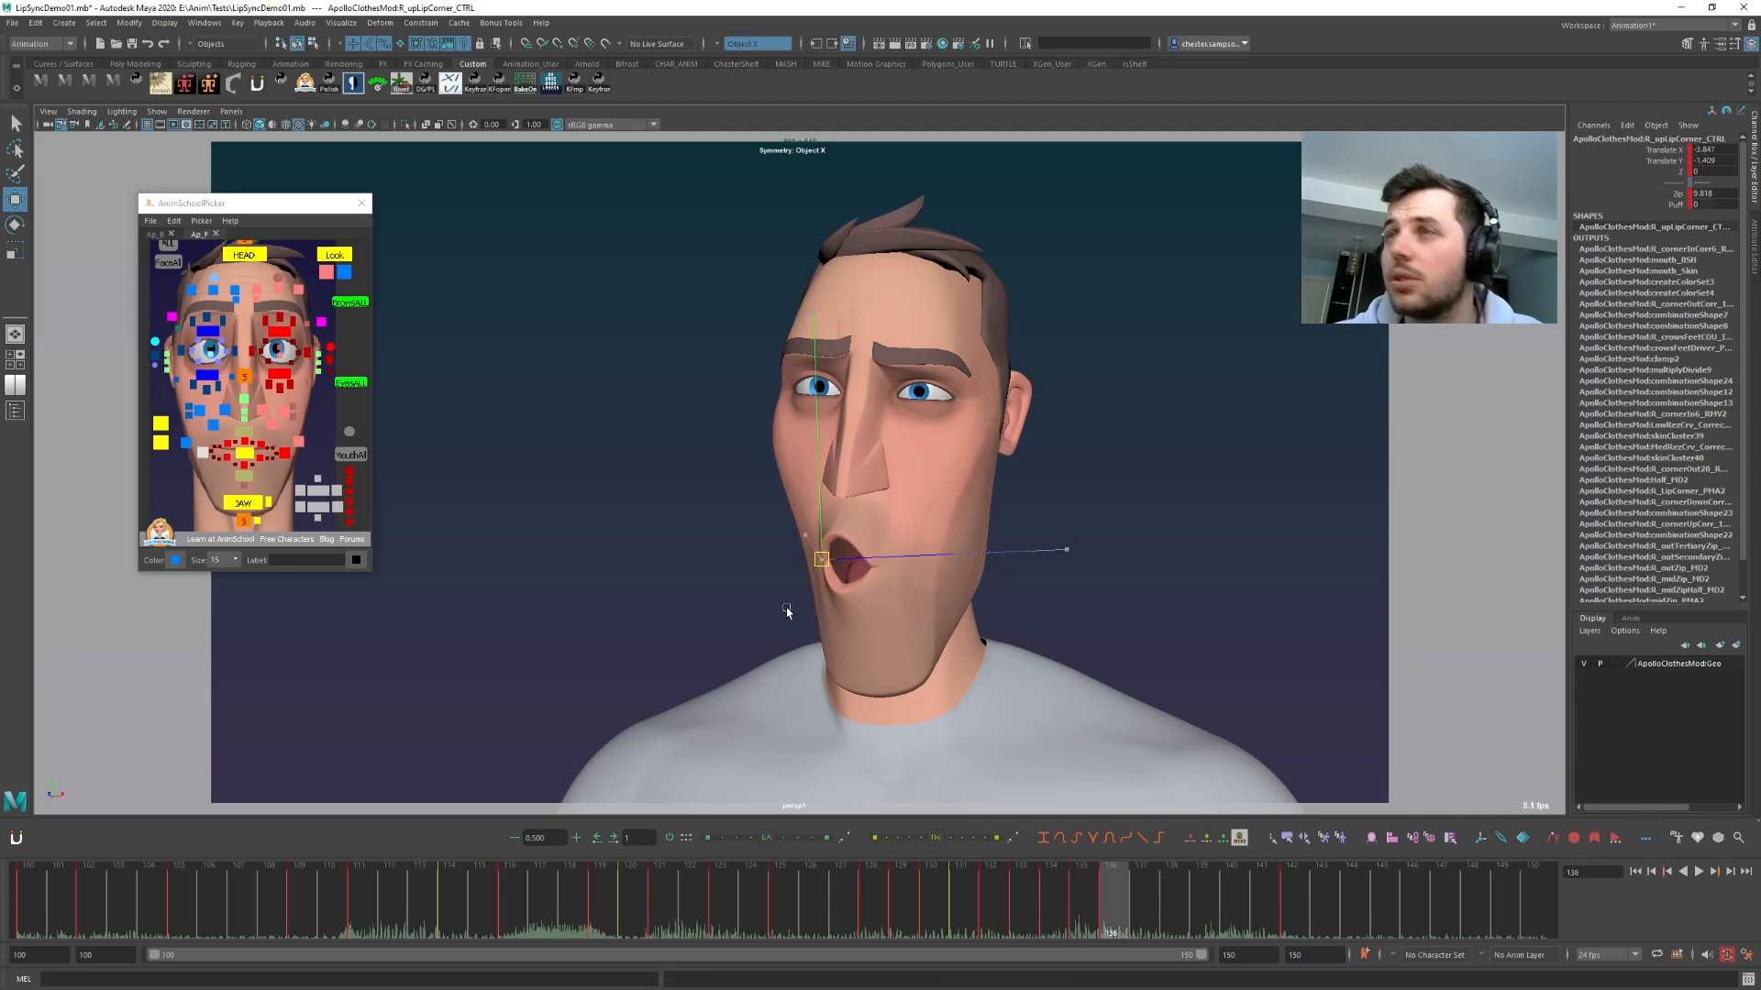
key(ctrl+z)
- Inspect the right lip corner through frame 139 and play back the lip sync animation
key(alt+comma)
key(alt+period)
key(alt+period)
key(alt+period)
key(alt+period)
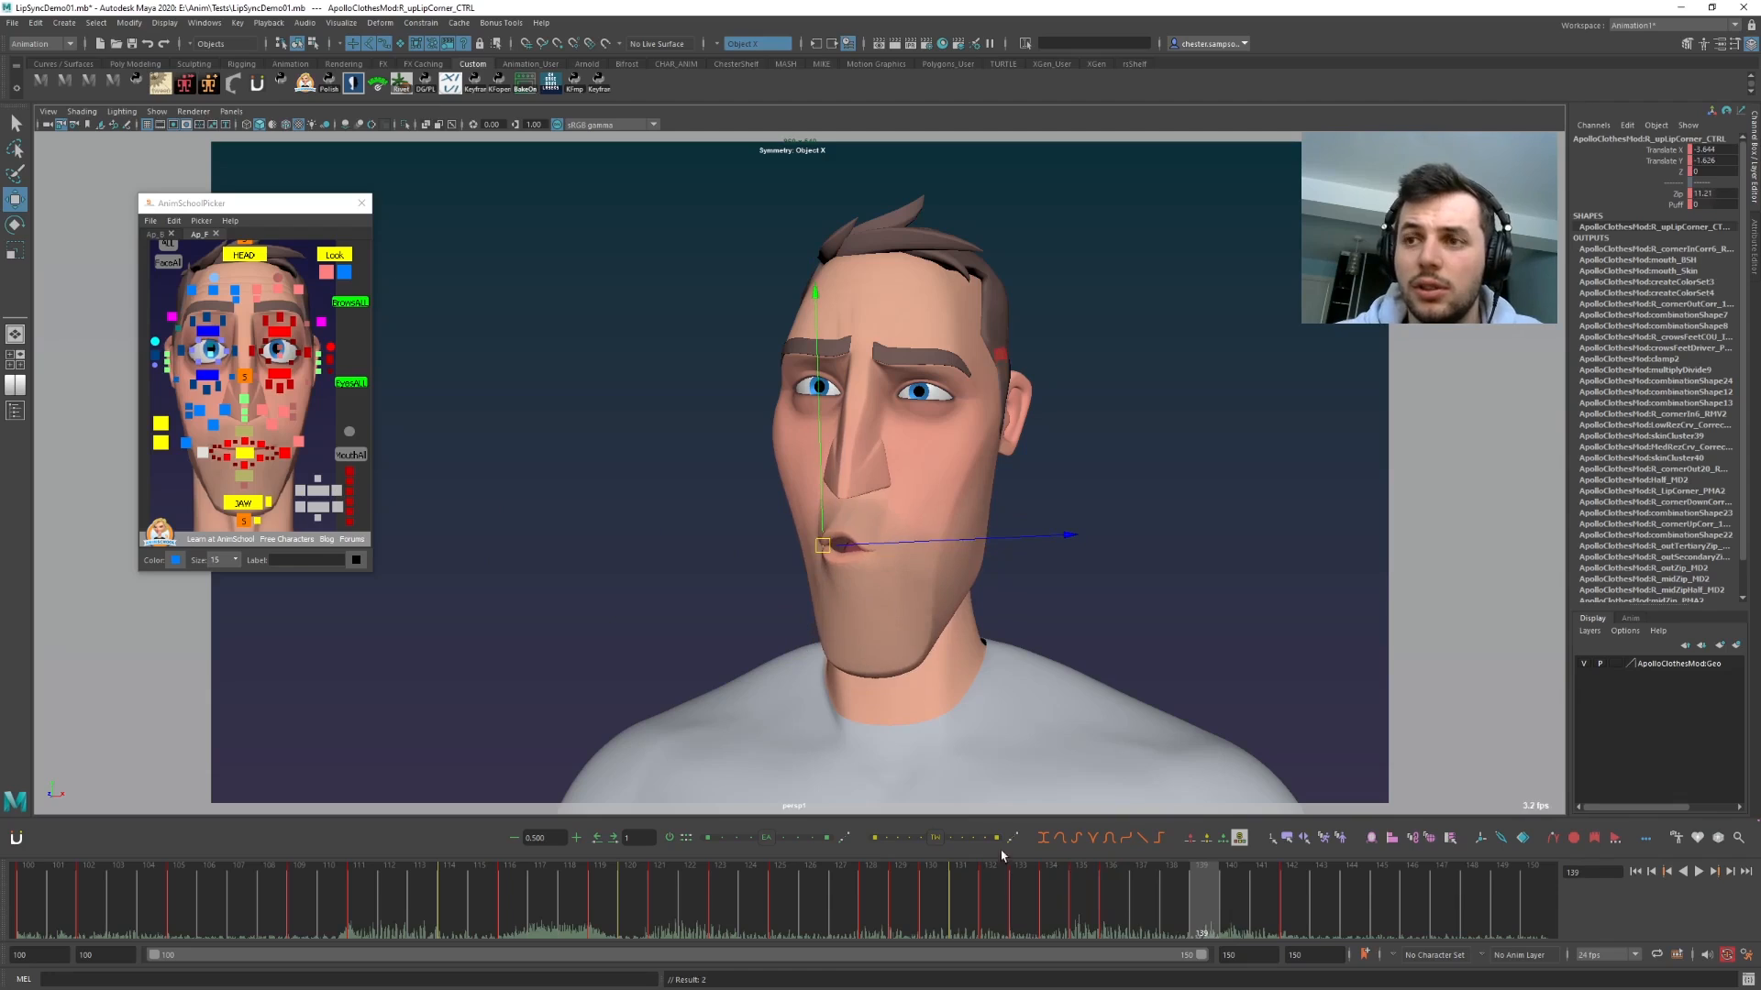
key(alt+v)
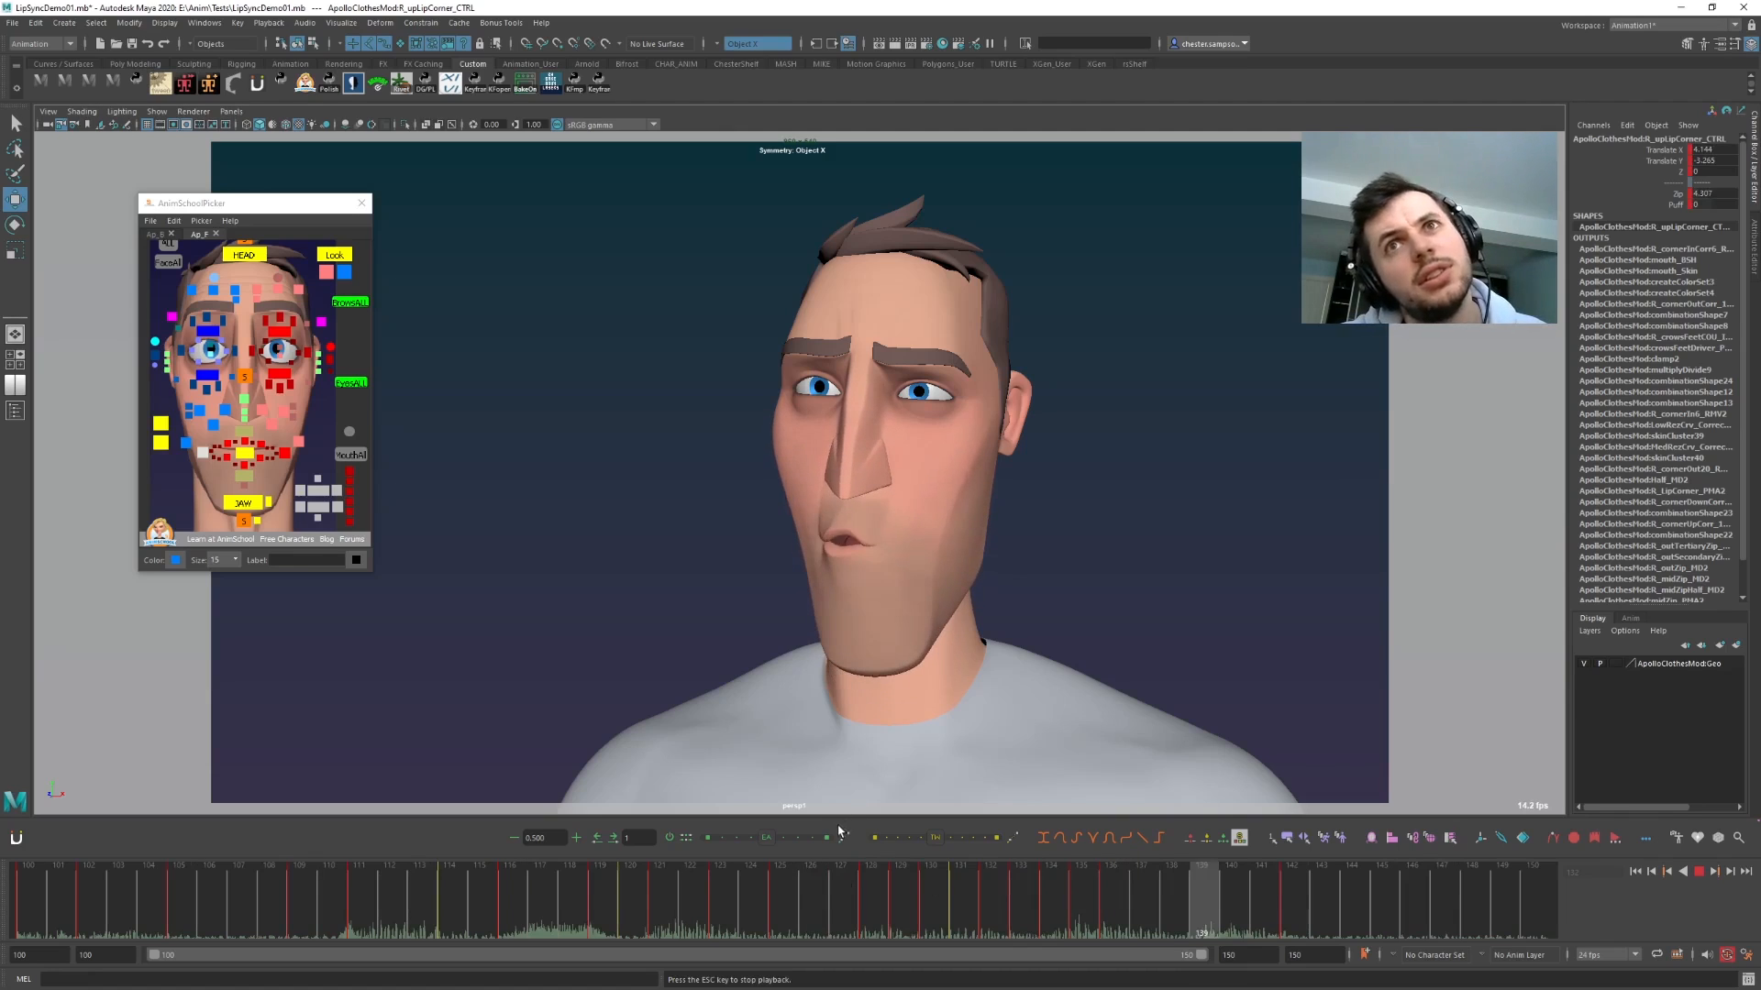
key(Escape)
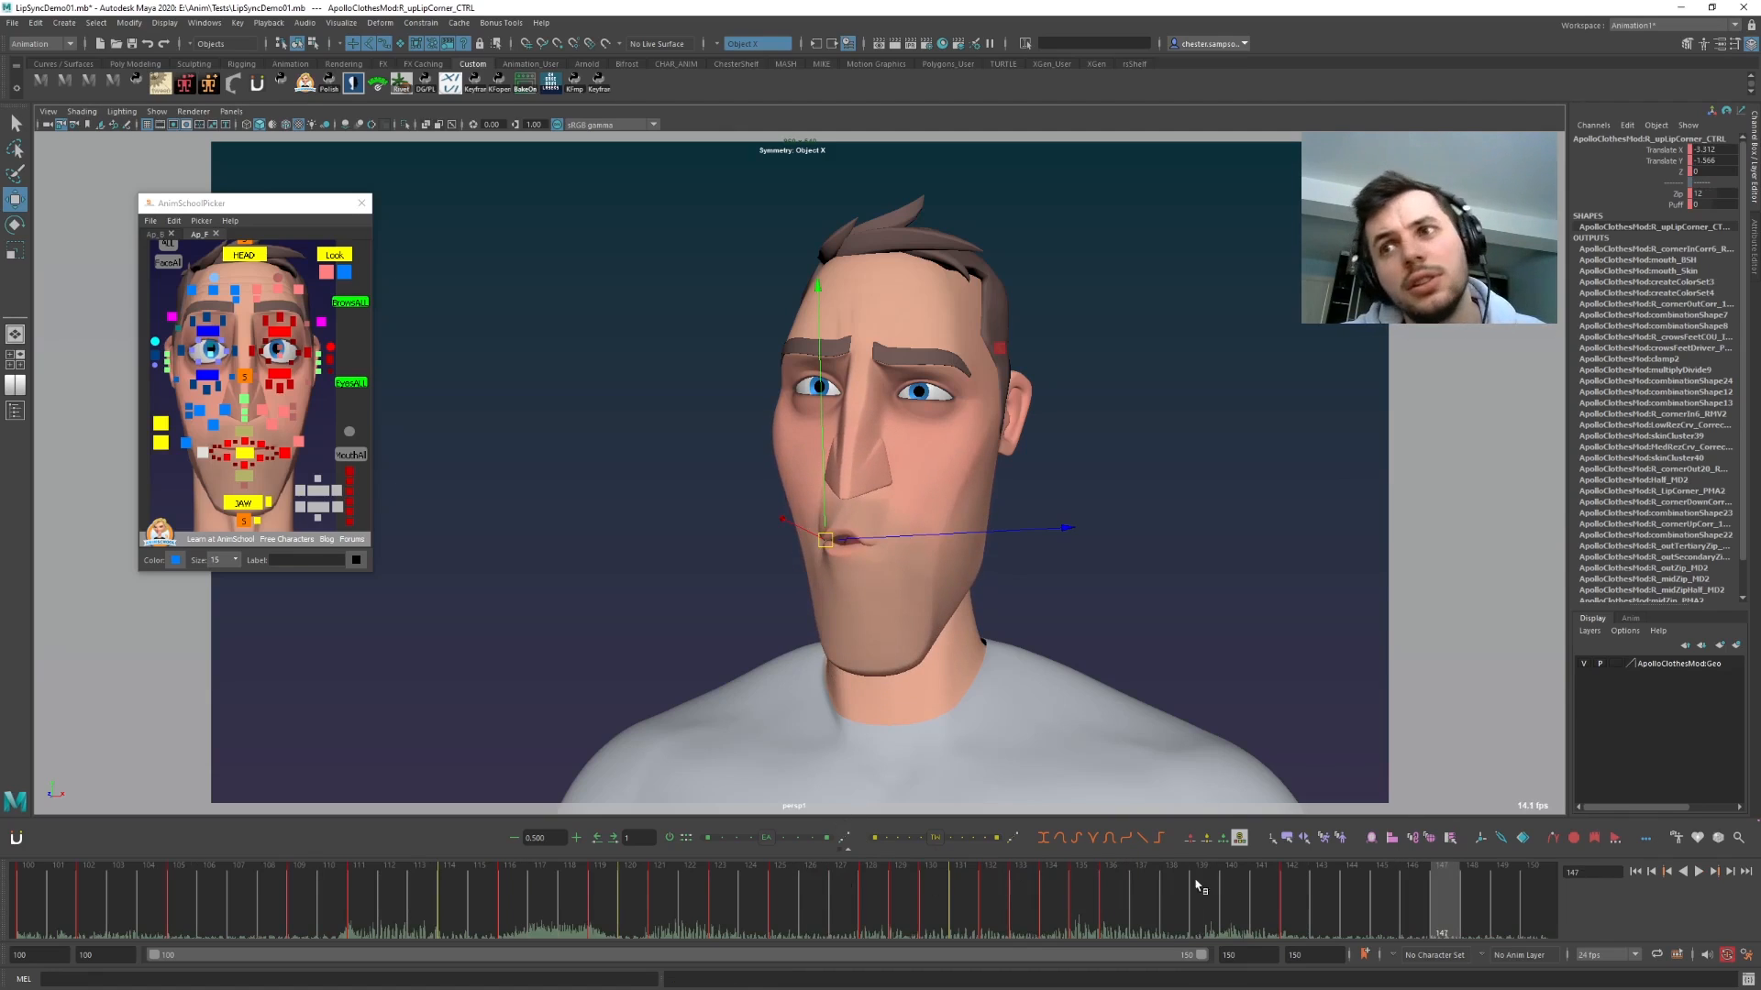
- Rotate the jaw control to about 6.1 in X around frame 142 and play back the animation
click(342, 450)
drag(1293, 894, 1114, 897)
mouse_move(1220, 906)
mouse_down()
mouse_move(1086, 908)
mouse_move(1216, 908)
mouse_up()
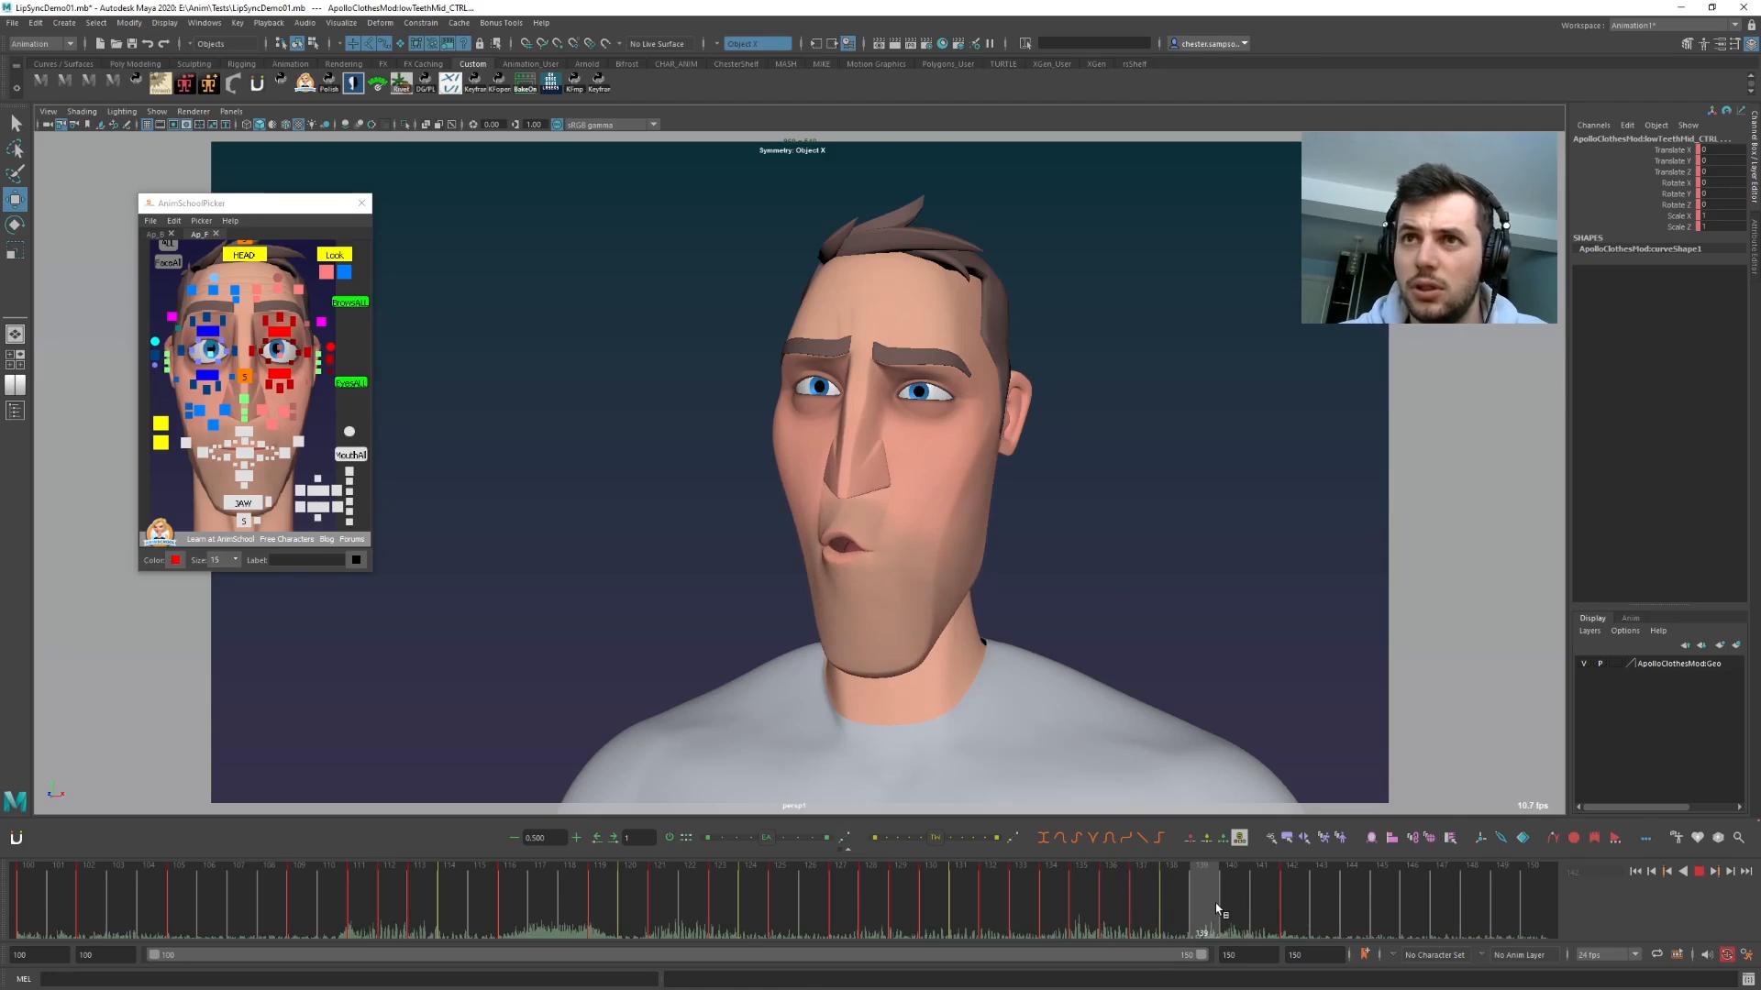
click(244, 505)
key(alt+v)
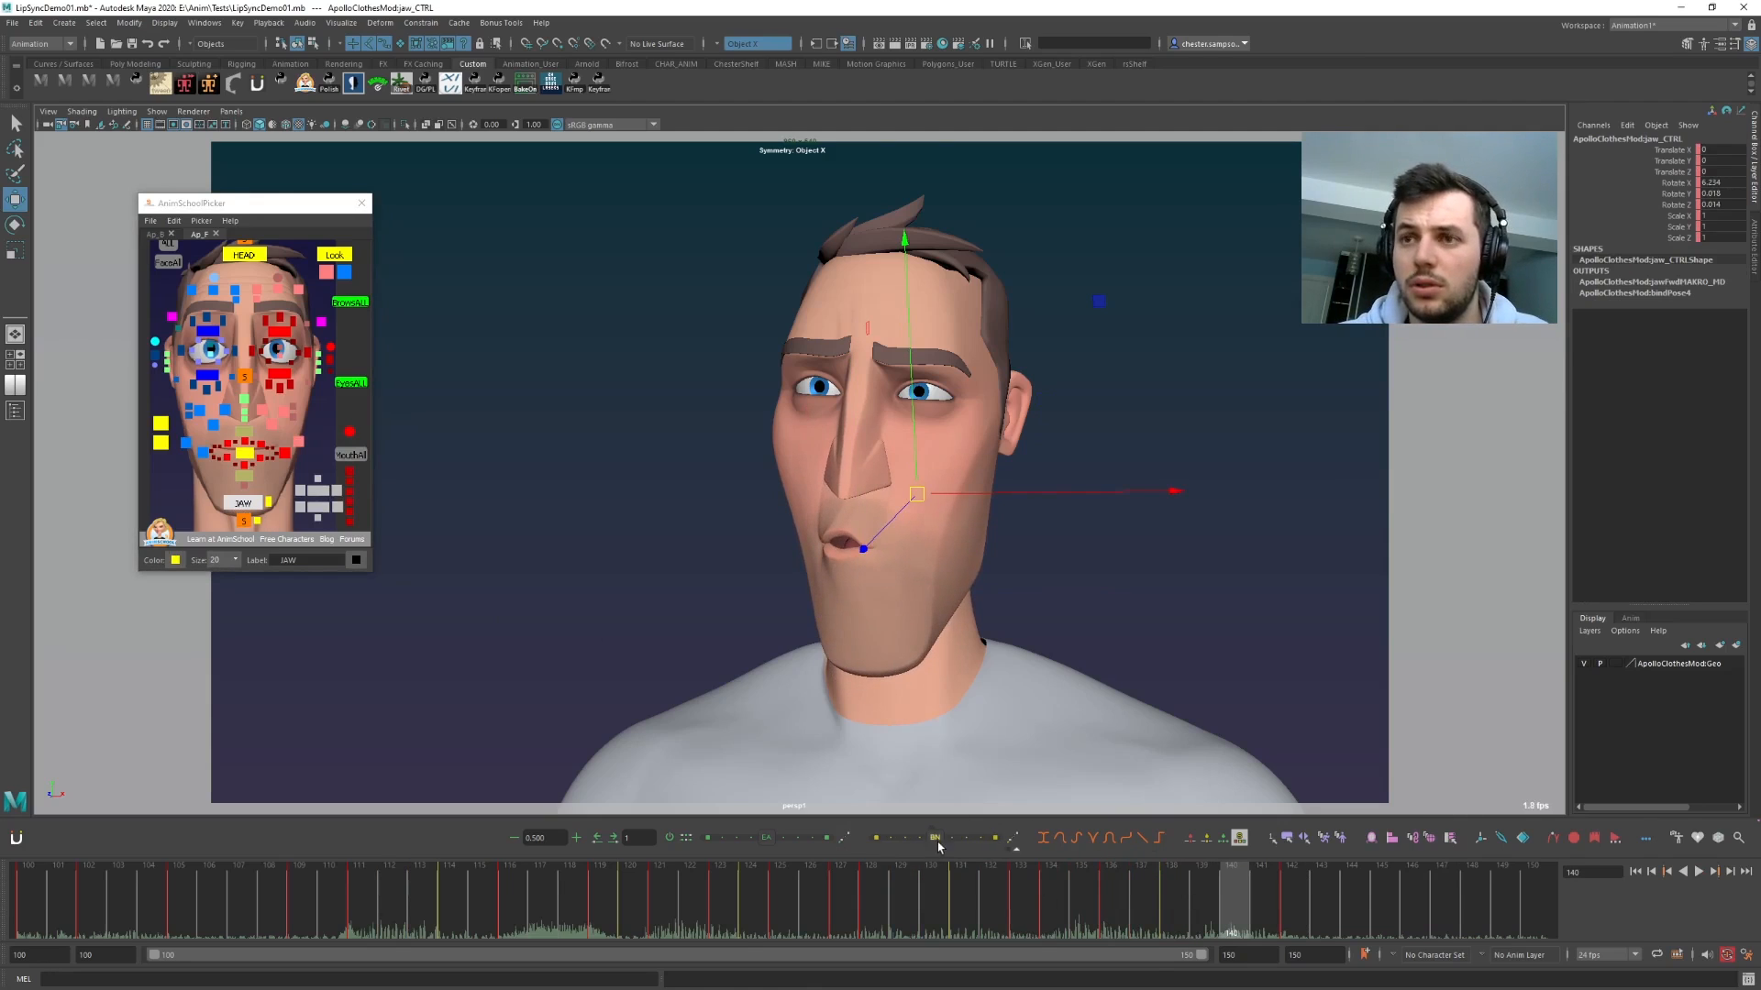
key(e)
drag(845, 539, 873, 587)
key(alt+v)
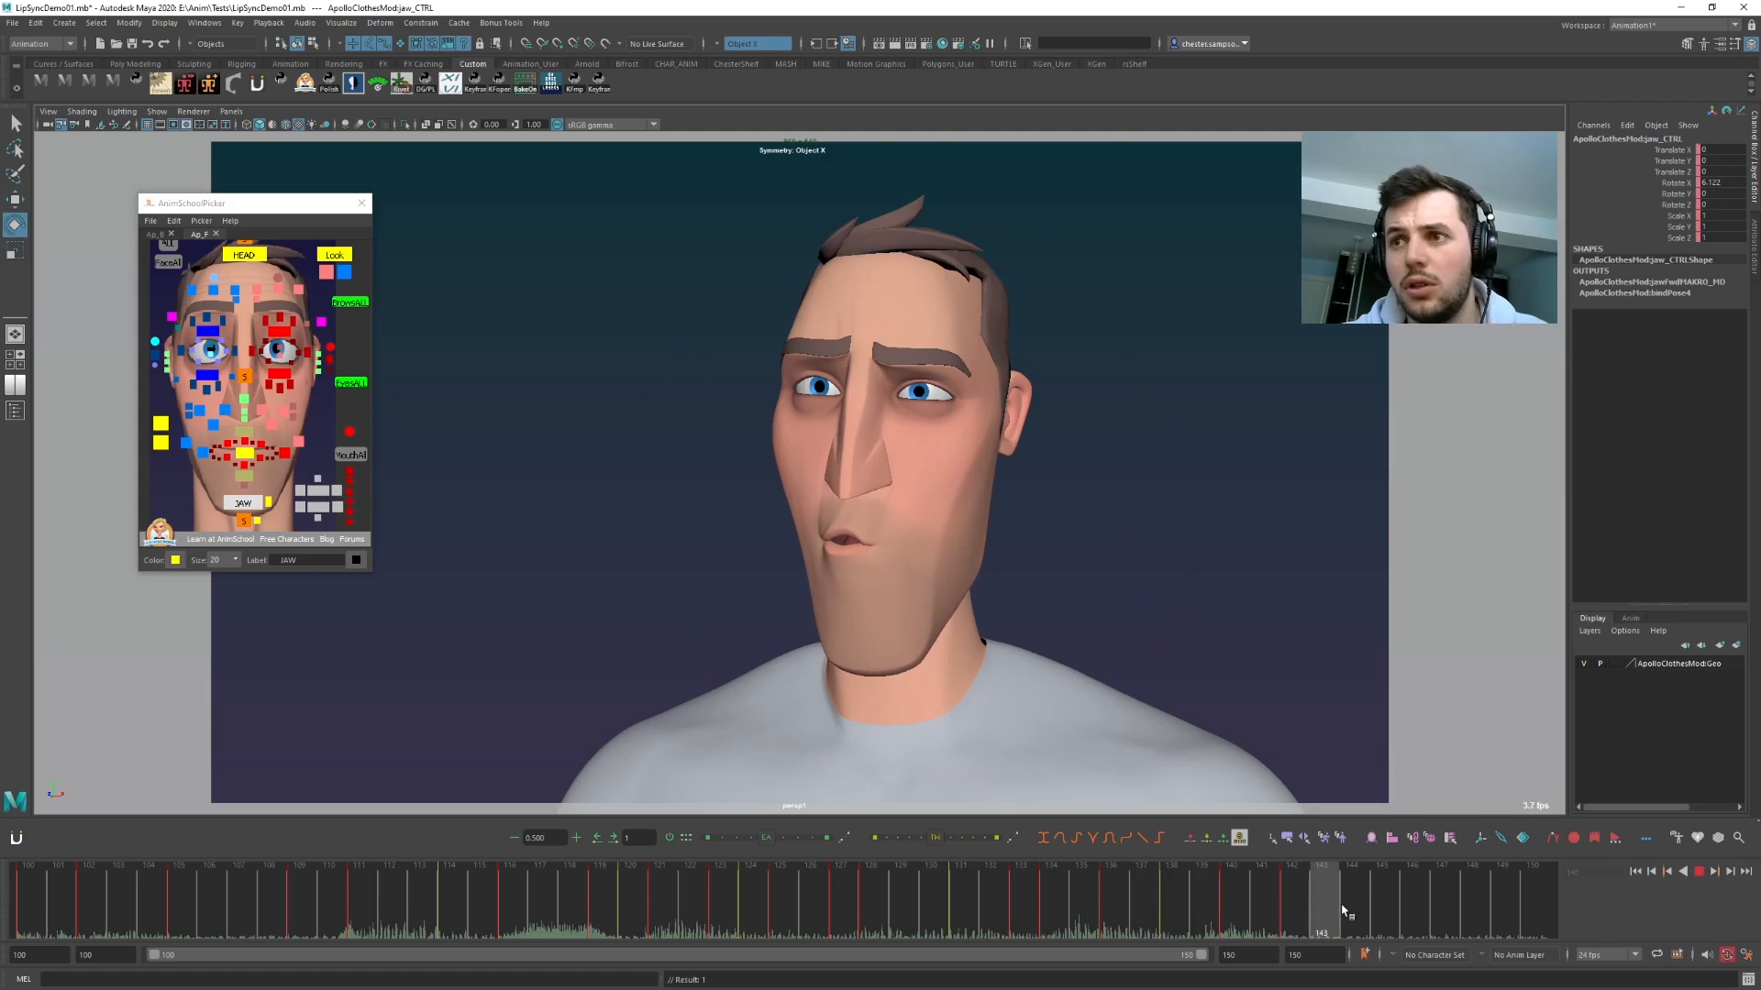
key(alt+v)
key(period)
key(comma)
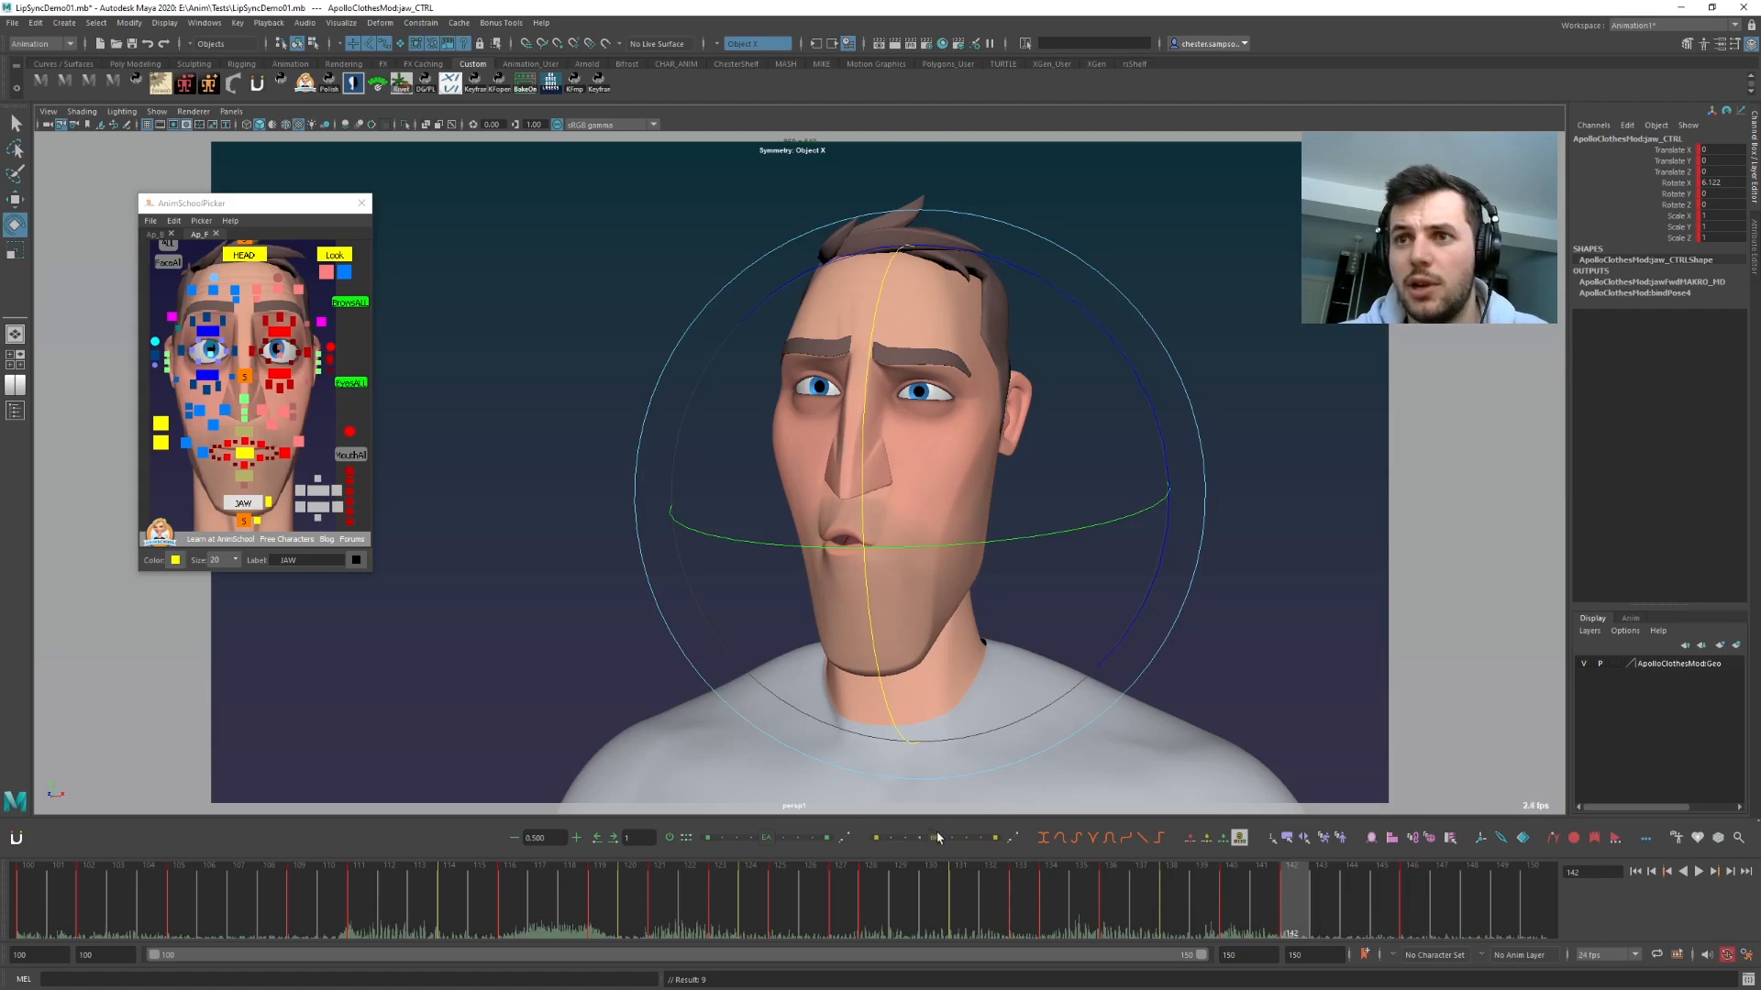
key(alt+v)
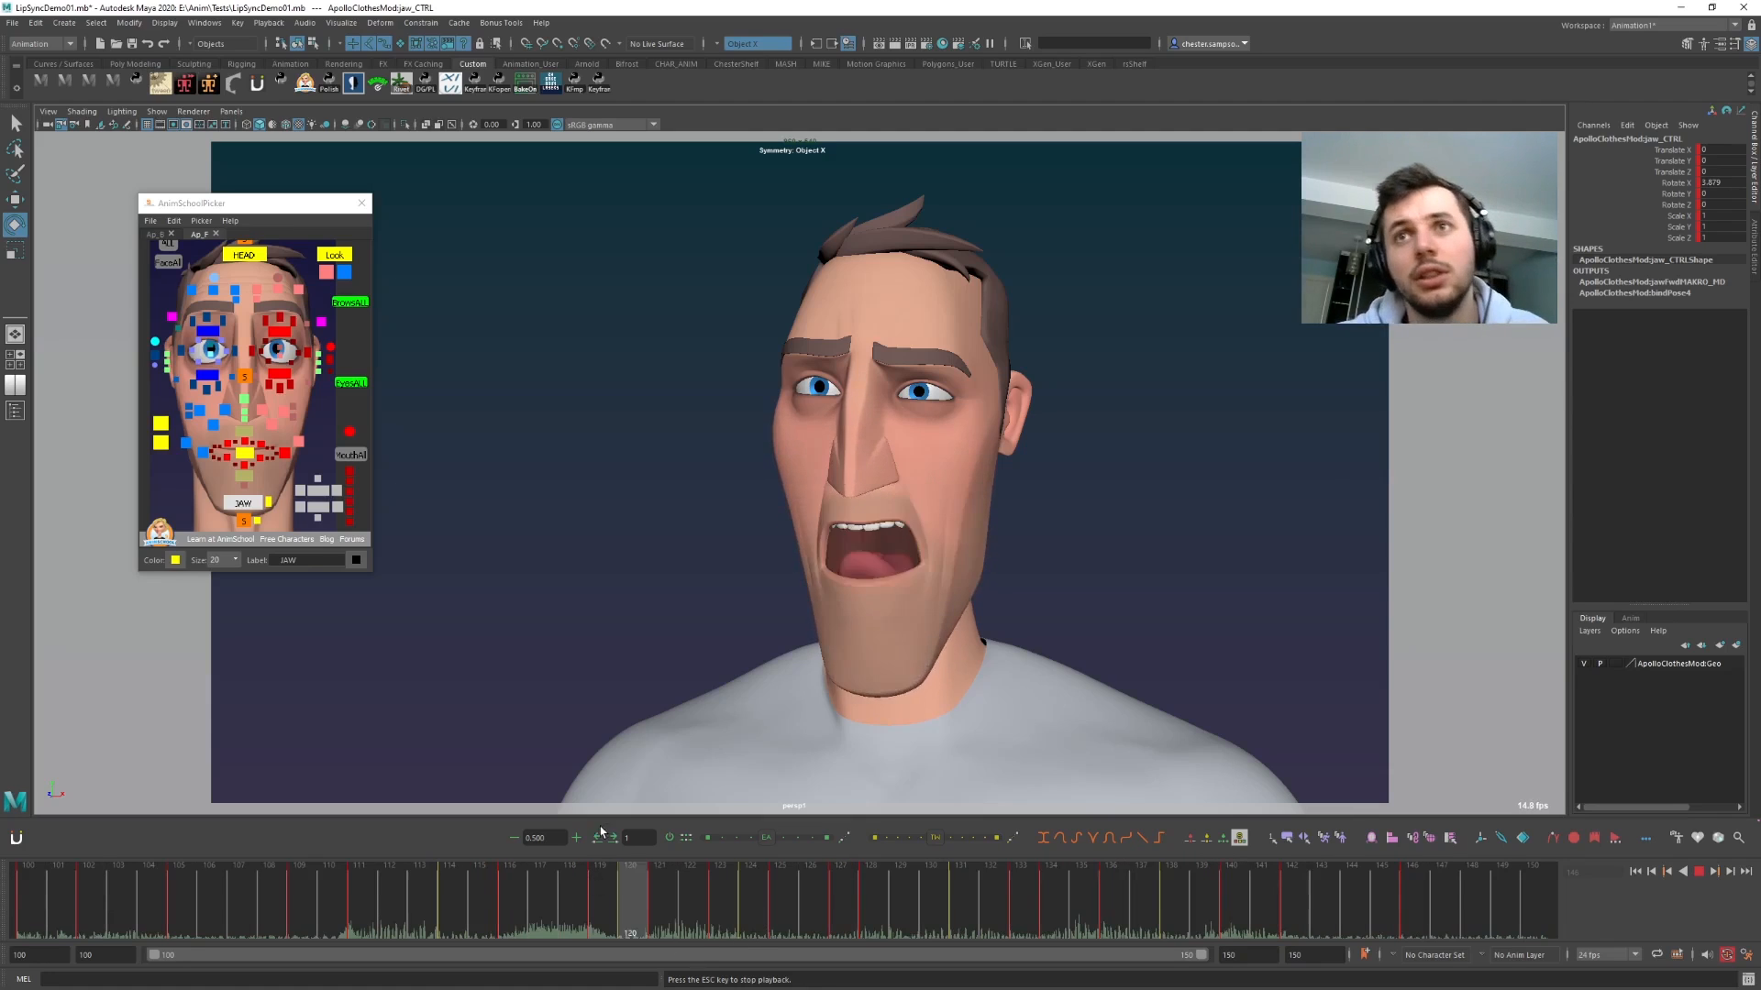
key(Escape)
- Key all mouth controls around frame 116 and compare the pose with the key at frame 119
click(347, 475)
click(349, 458)
drag(460, 894, 518, 917)
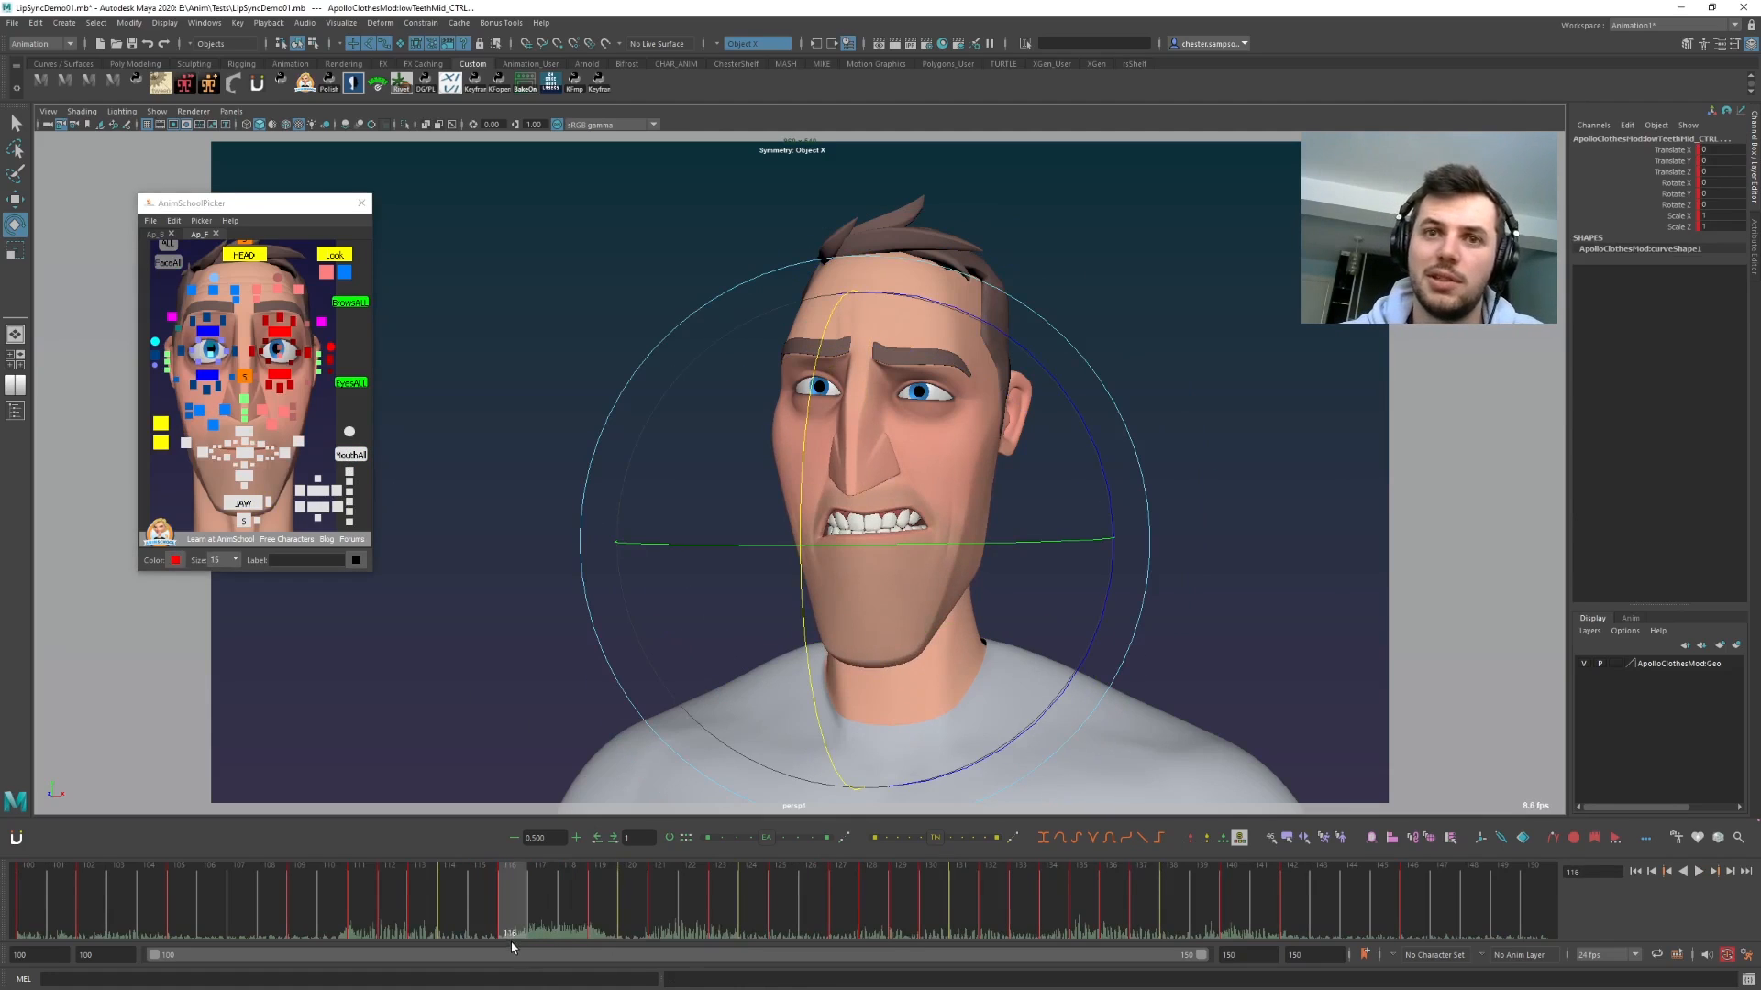
key(s)
key(comma)
key(period)
key(period)
key(comma)
key(comma)
key(period)
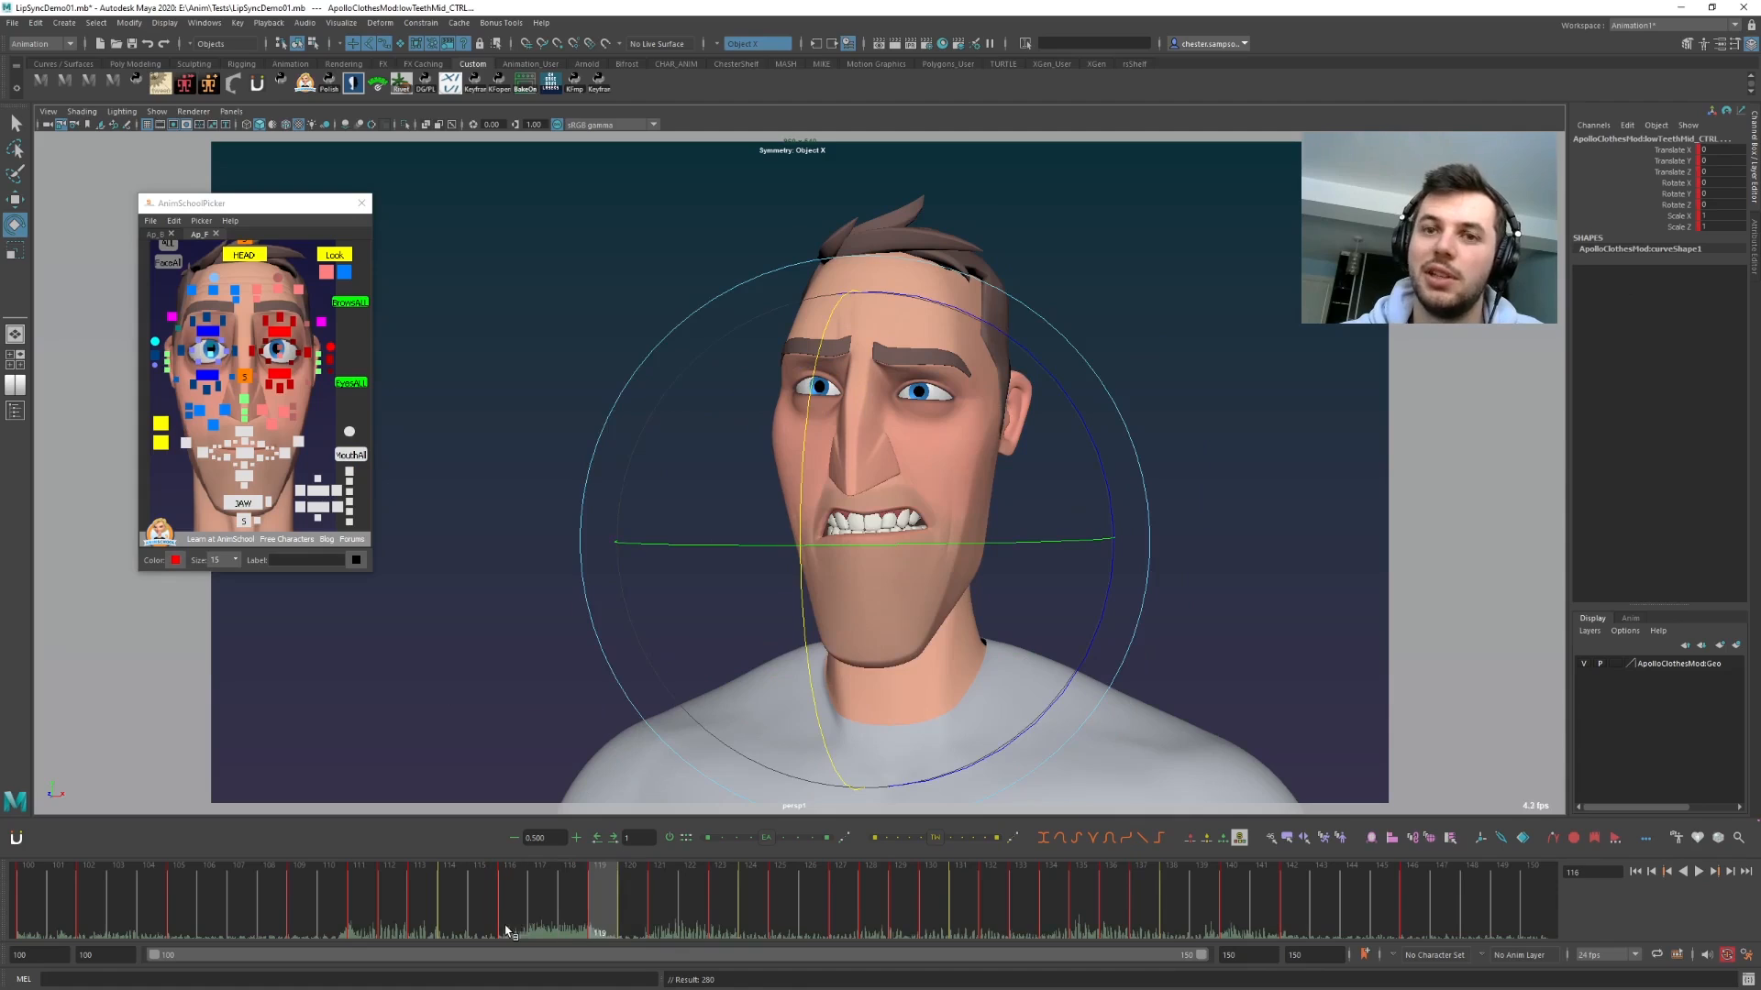
key(comma)
key(period)
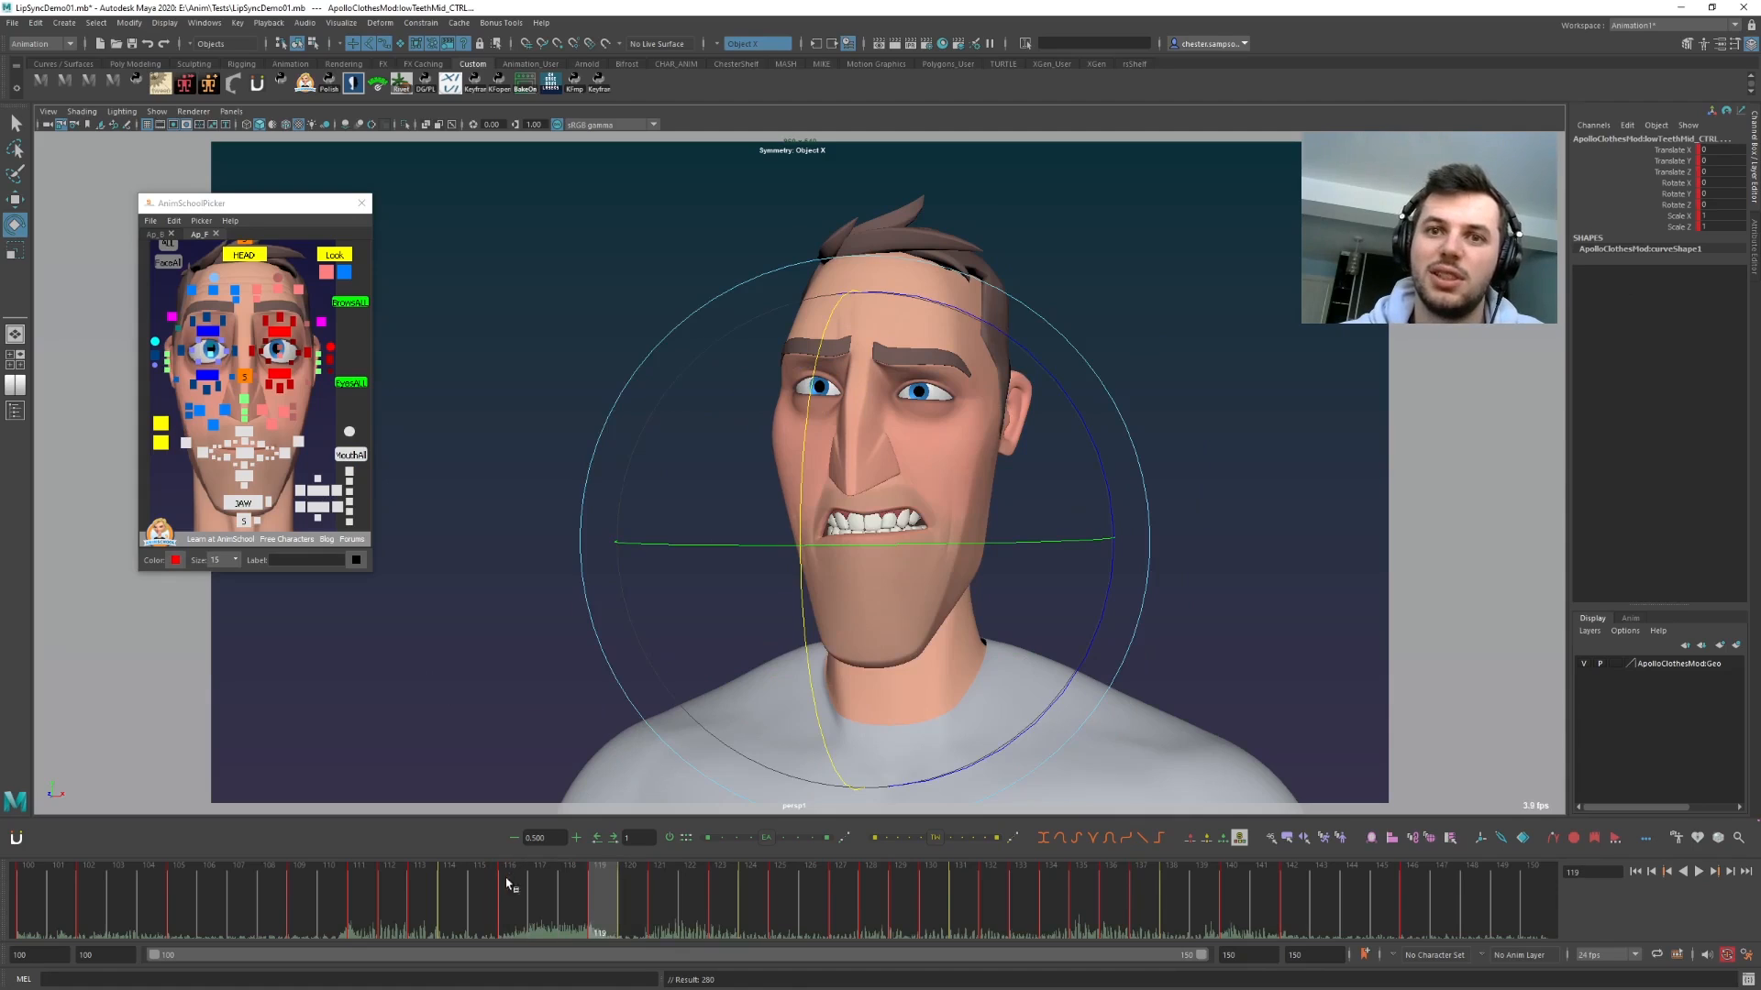
- Move the minor lip corner controls outward and slightly up at frame 119, checking against the previous key
click(282, 465)
click(285, 456)
shift+click(208, 451)
key(w)
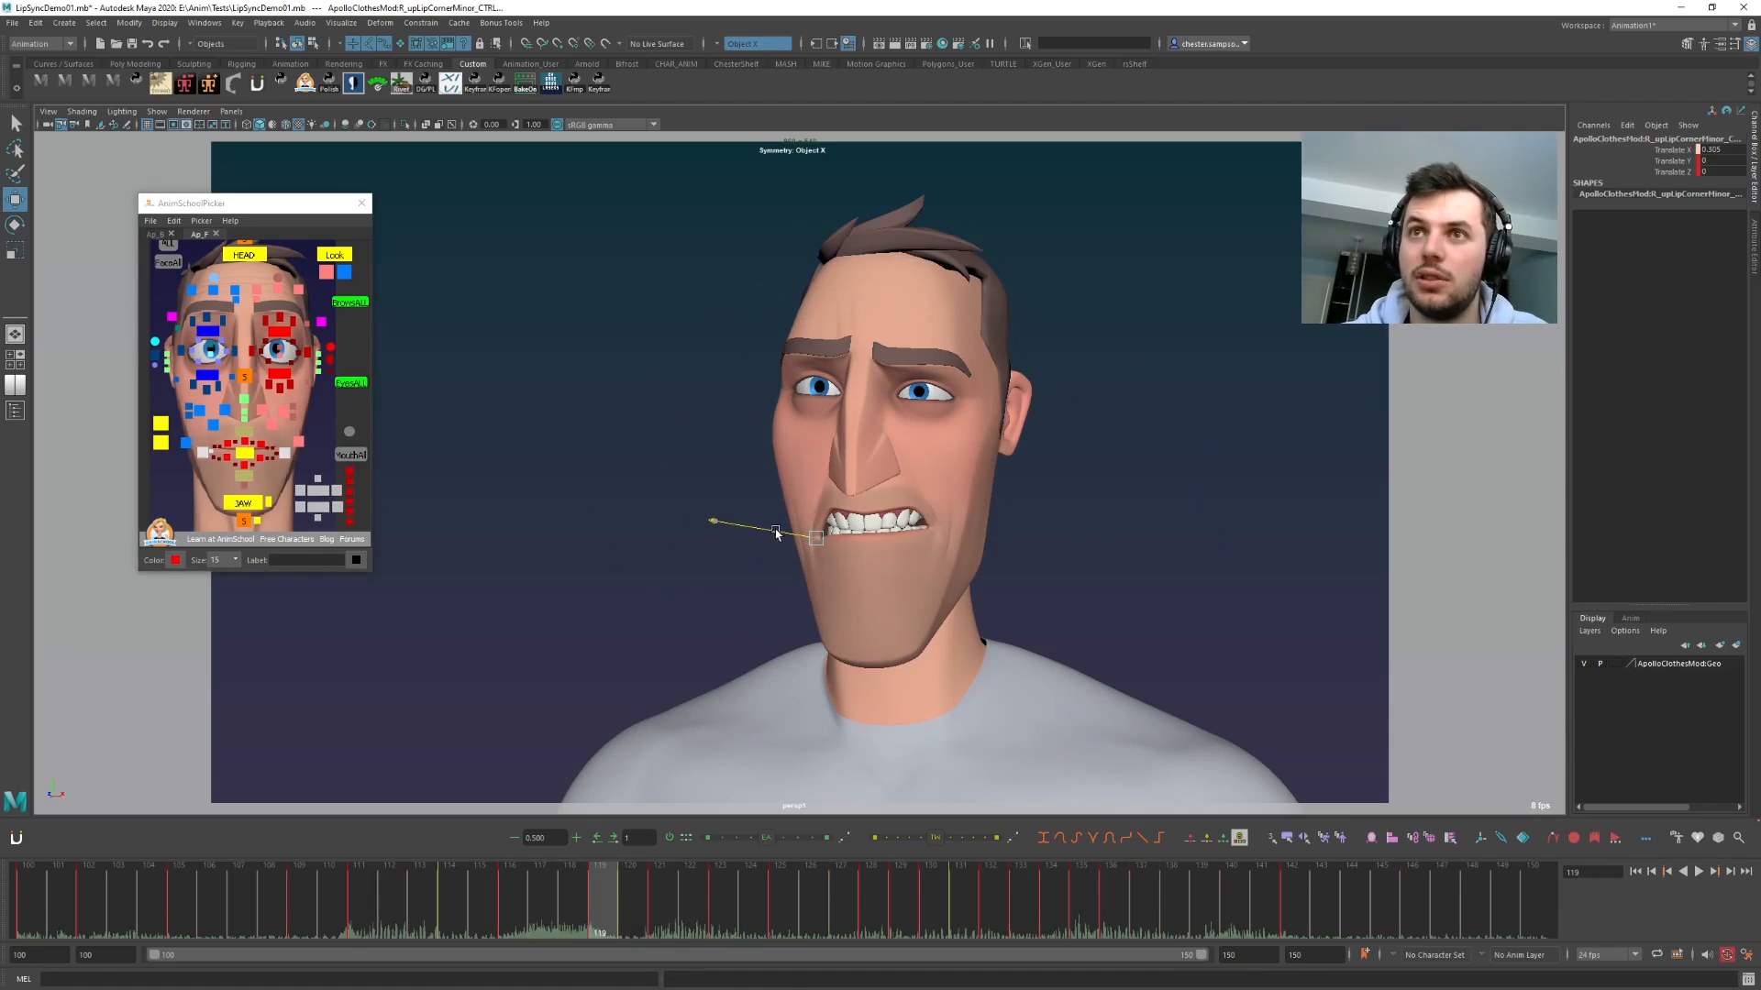
key(comma)
key(period)
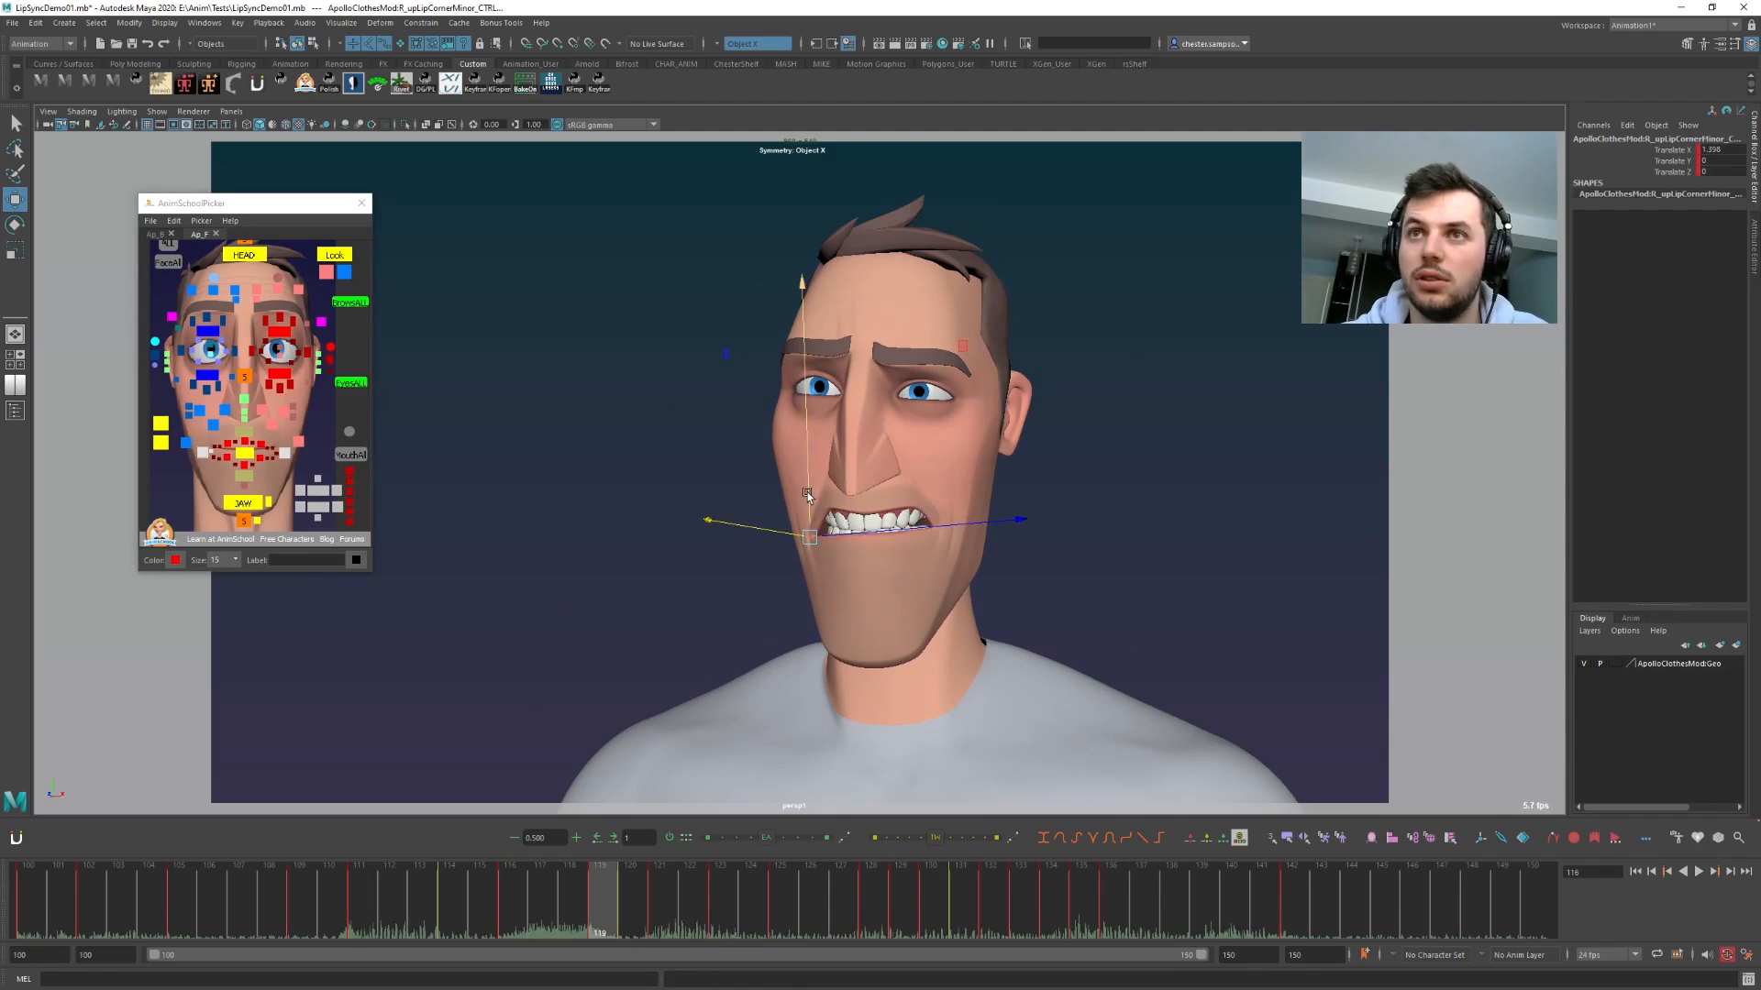
key(comma)
key(period)
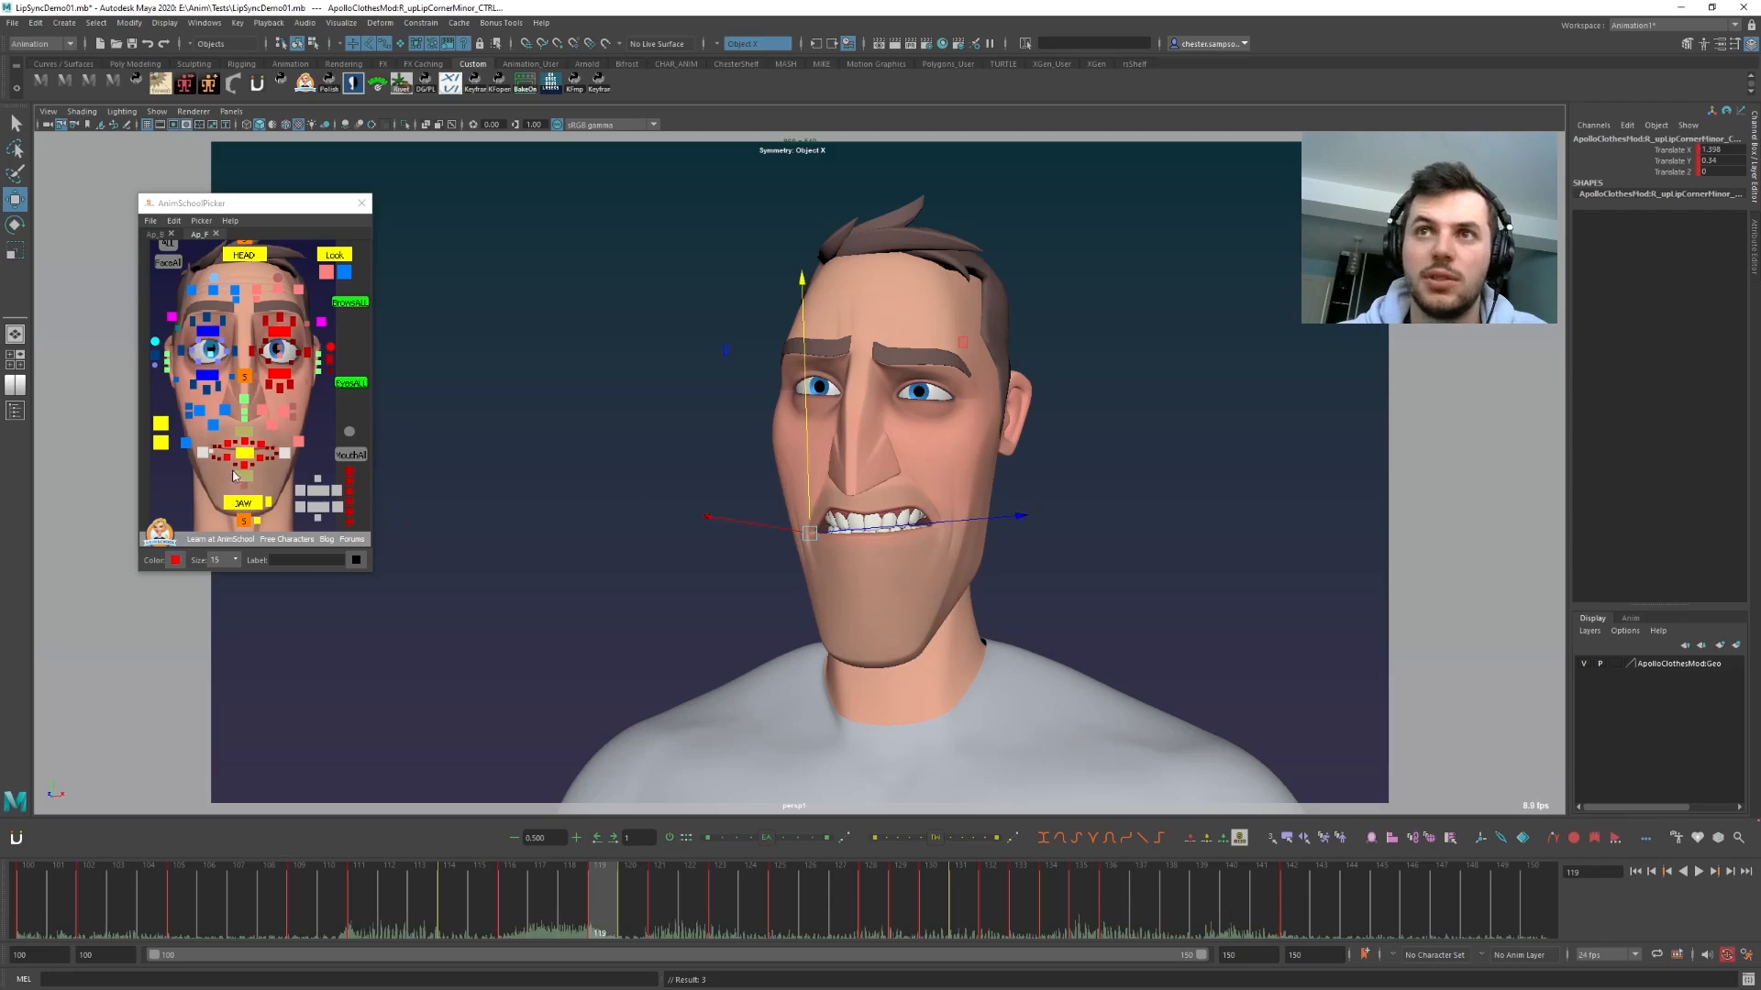
- Adjust the right minor lip corner control along X at frame 119, key it, and compare it with the previous key
click(202, 452)
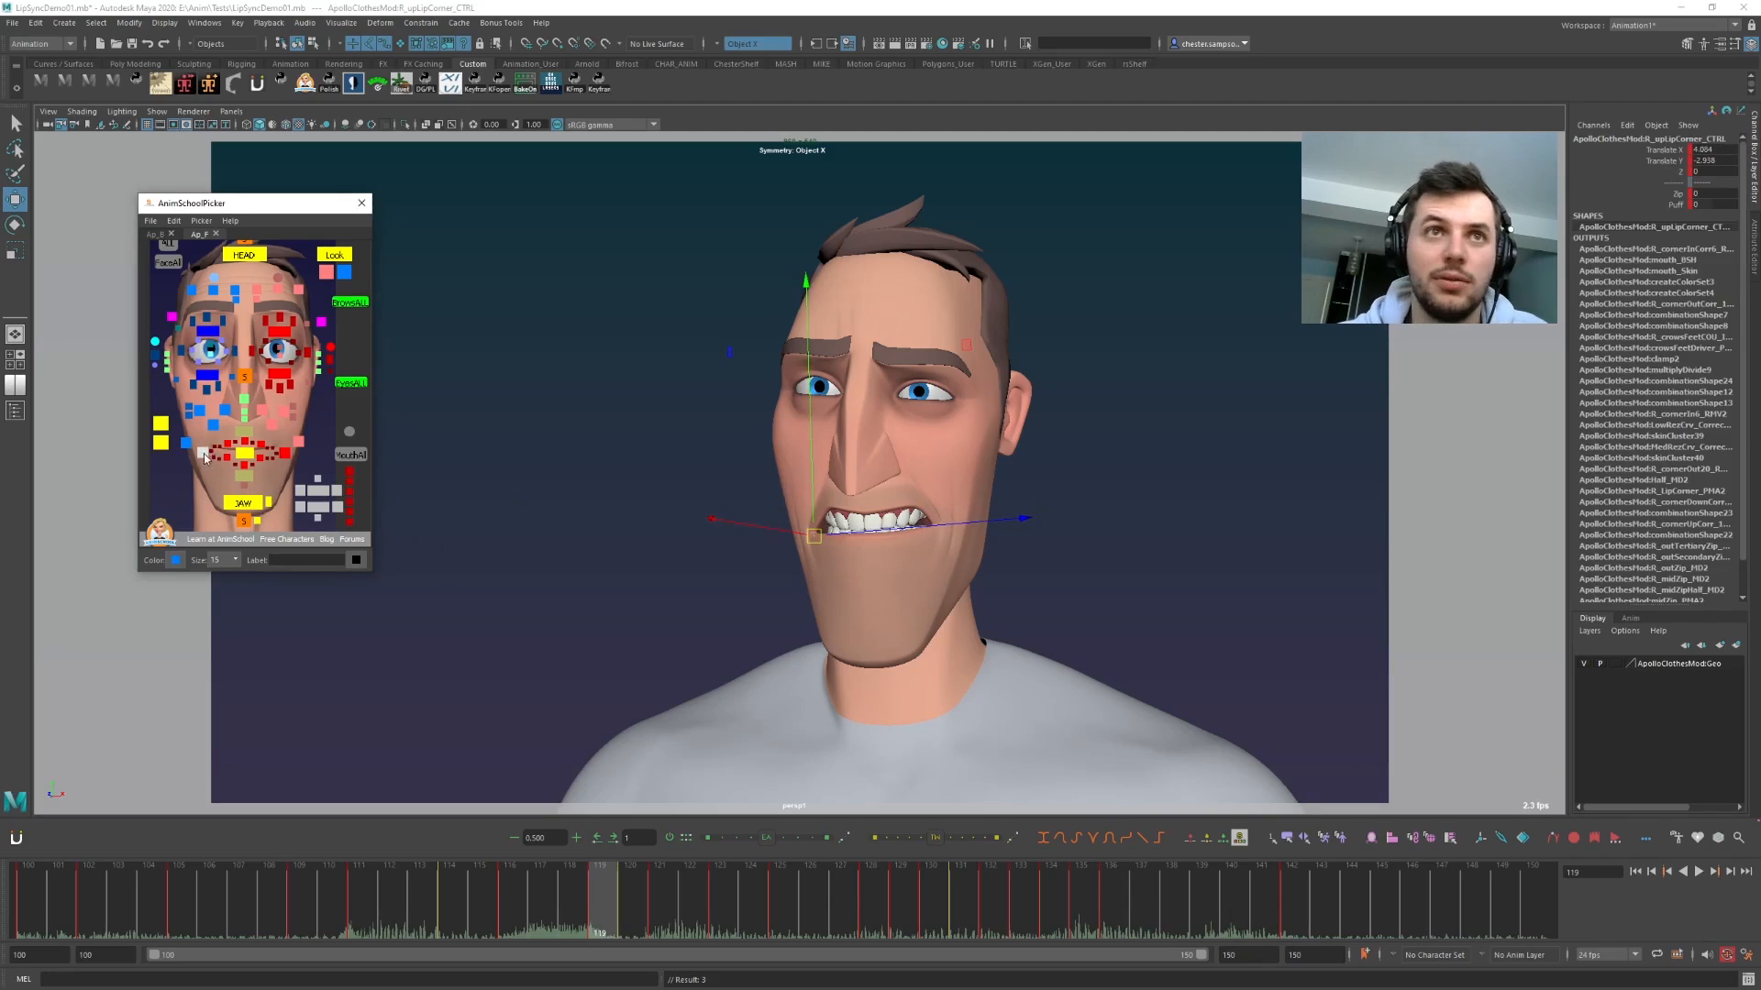
click(214, 455)
click(872, 837)
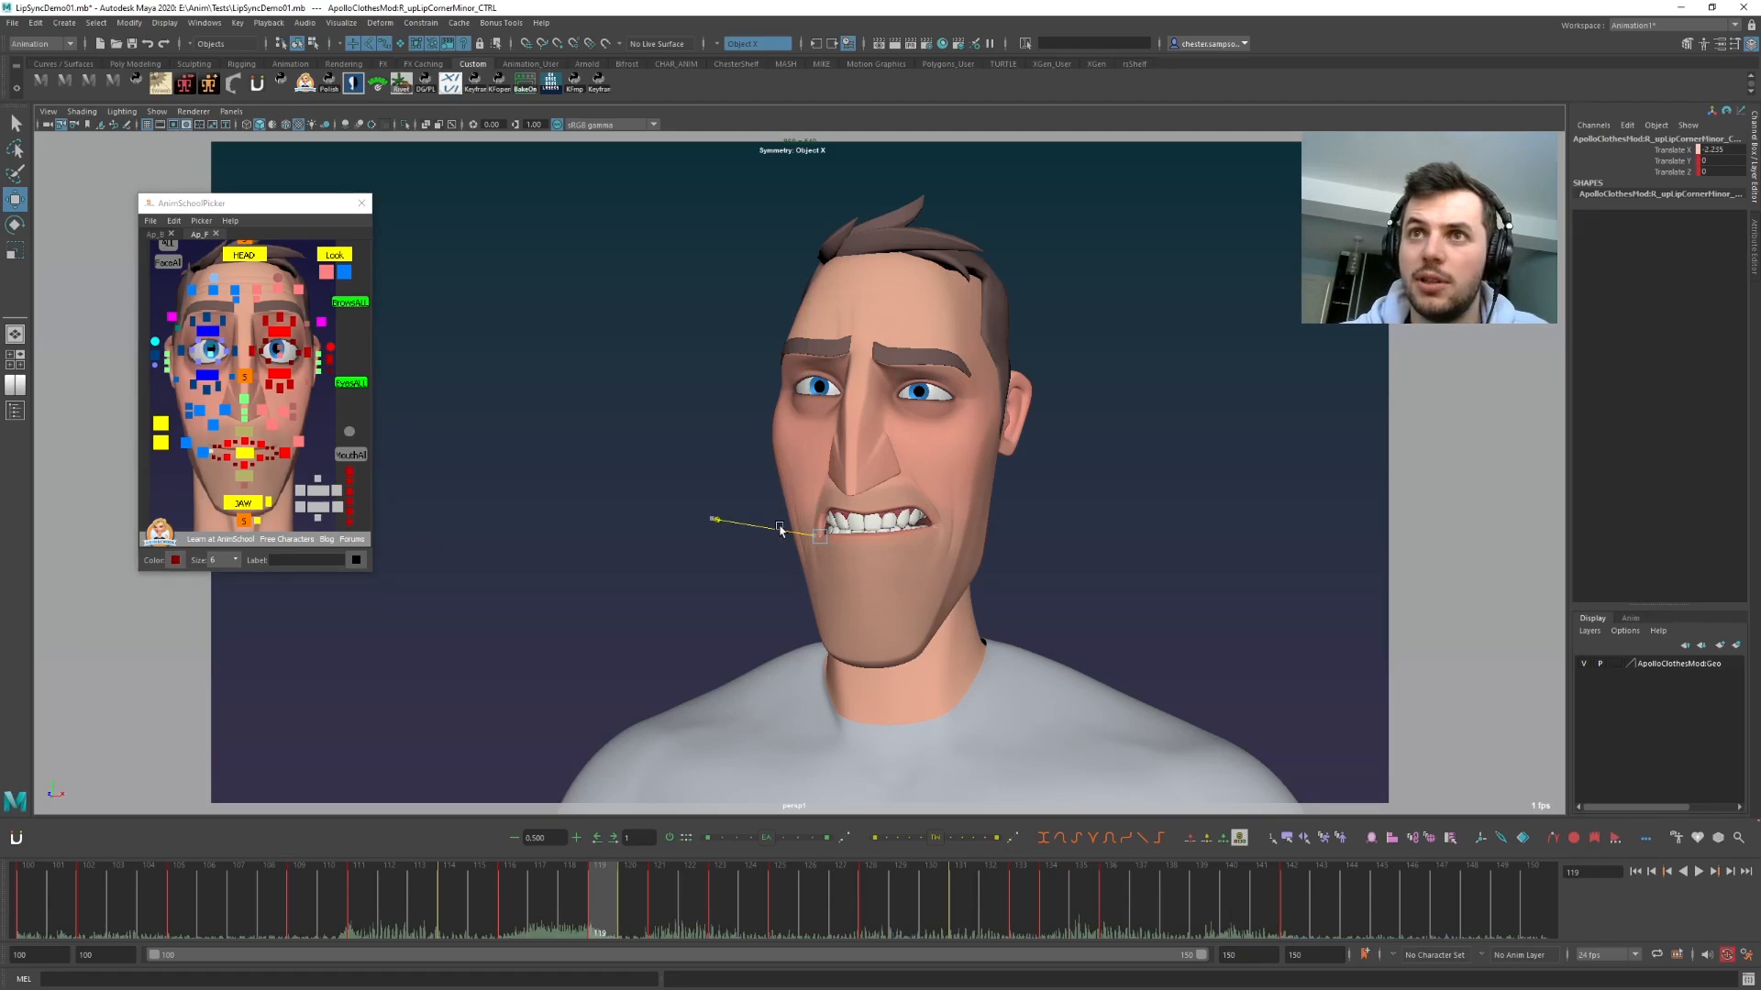
key(comma)
key(period)
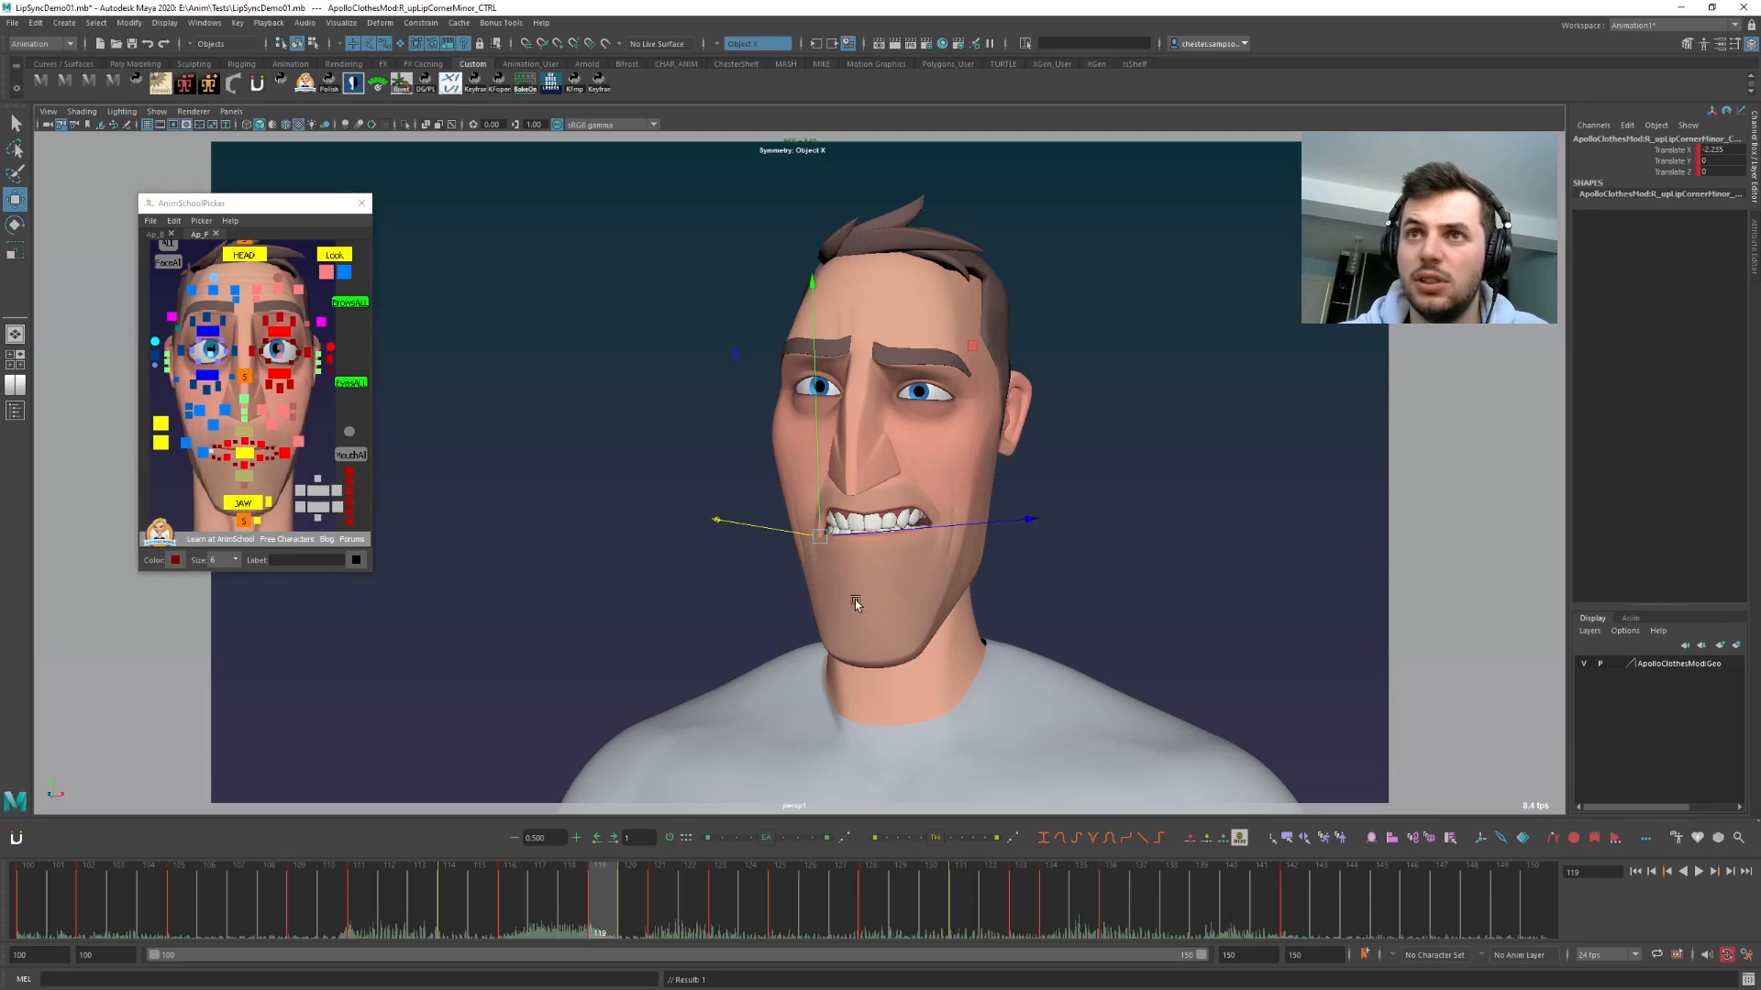
key(s)
key(comma)
key(period)
key(comma)
key(period)
- Raise the left outer upper-lip control slightly at frame 119
click(260, 446)
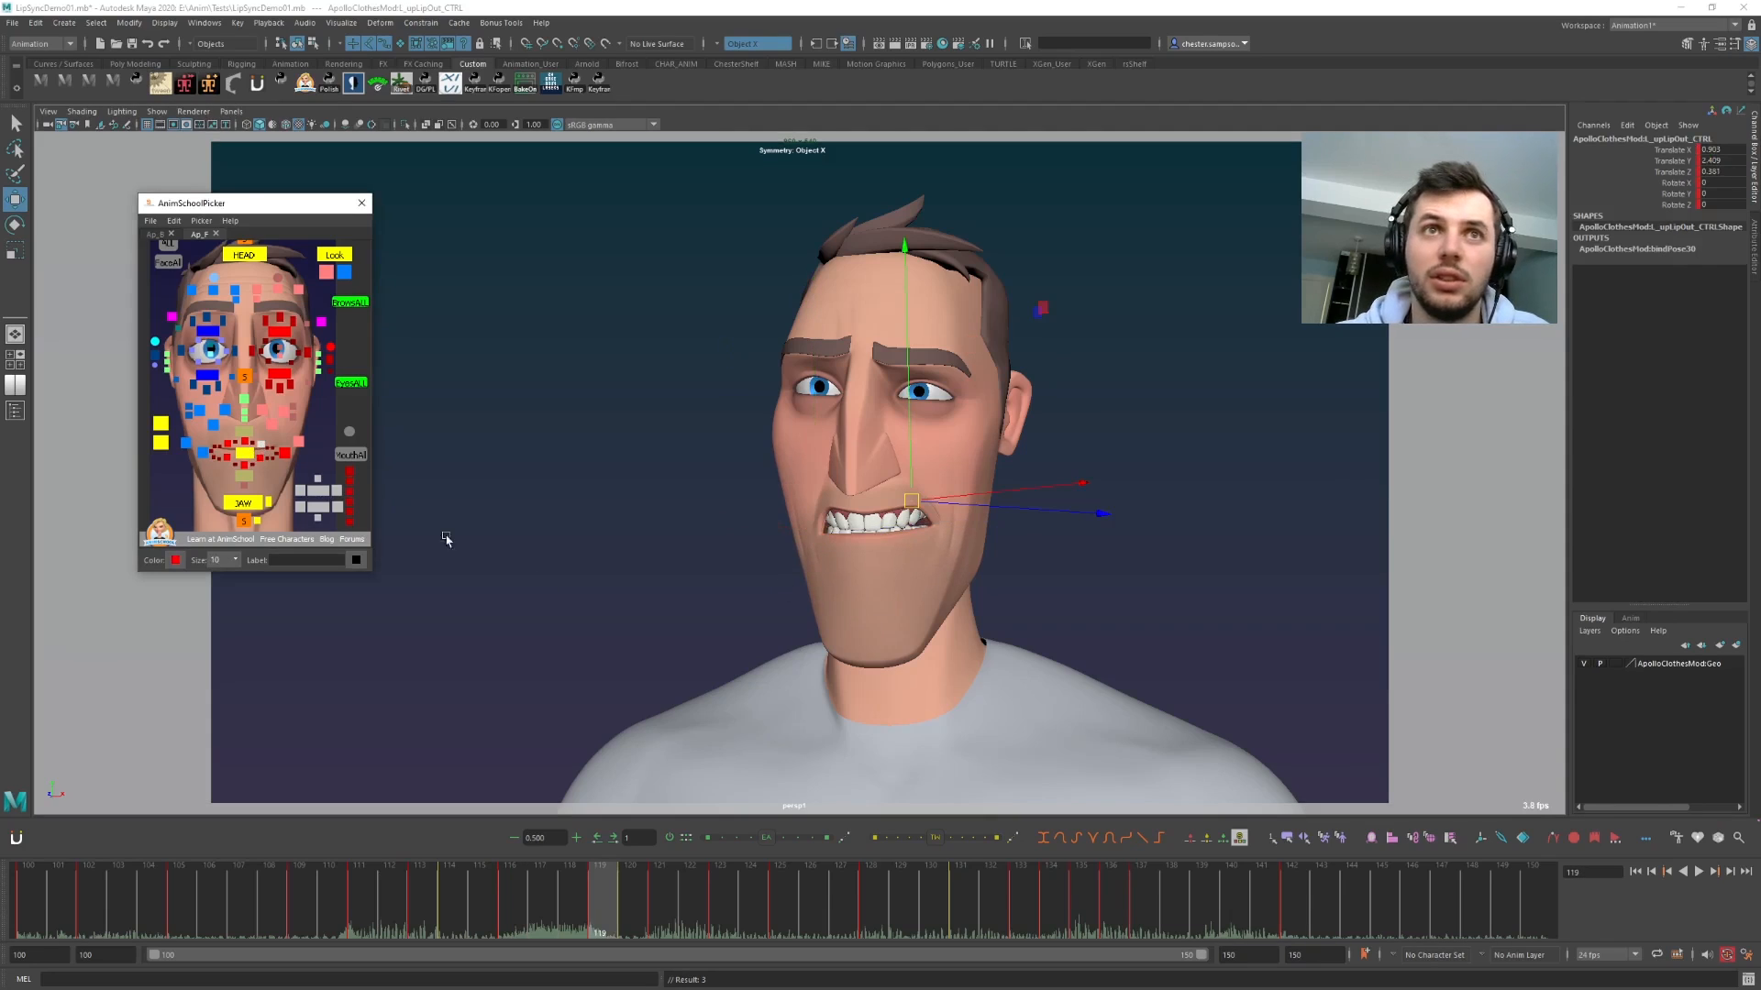
key(comma)
key(period)
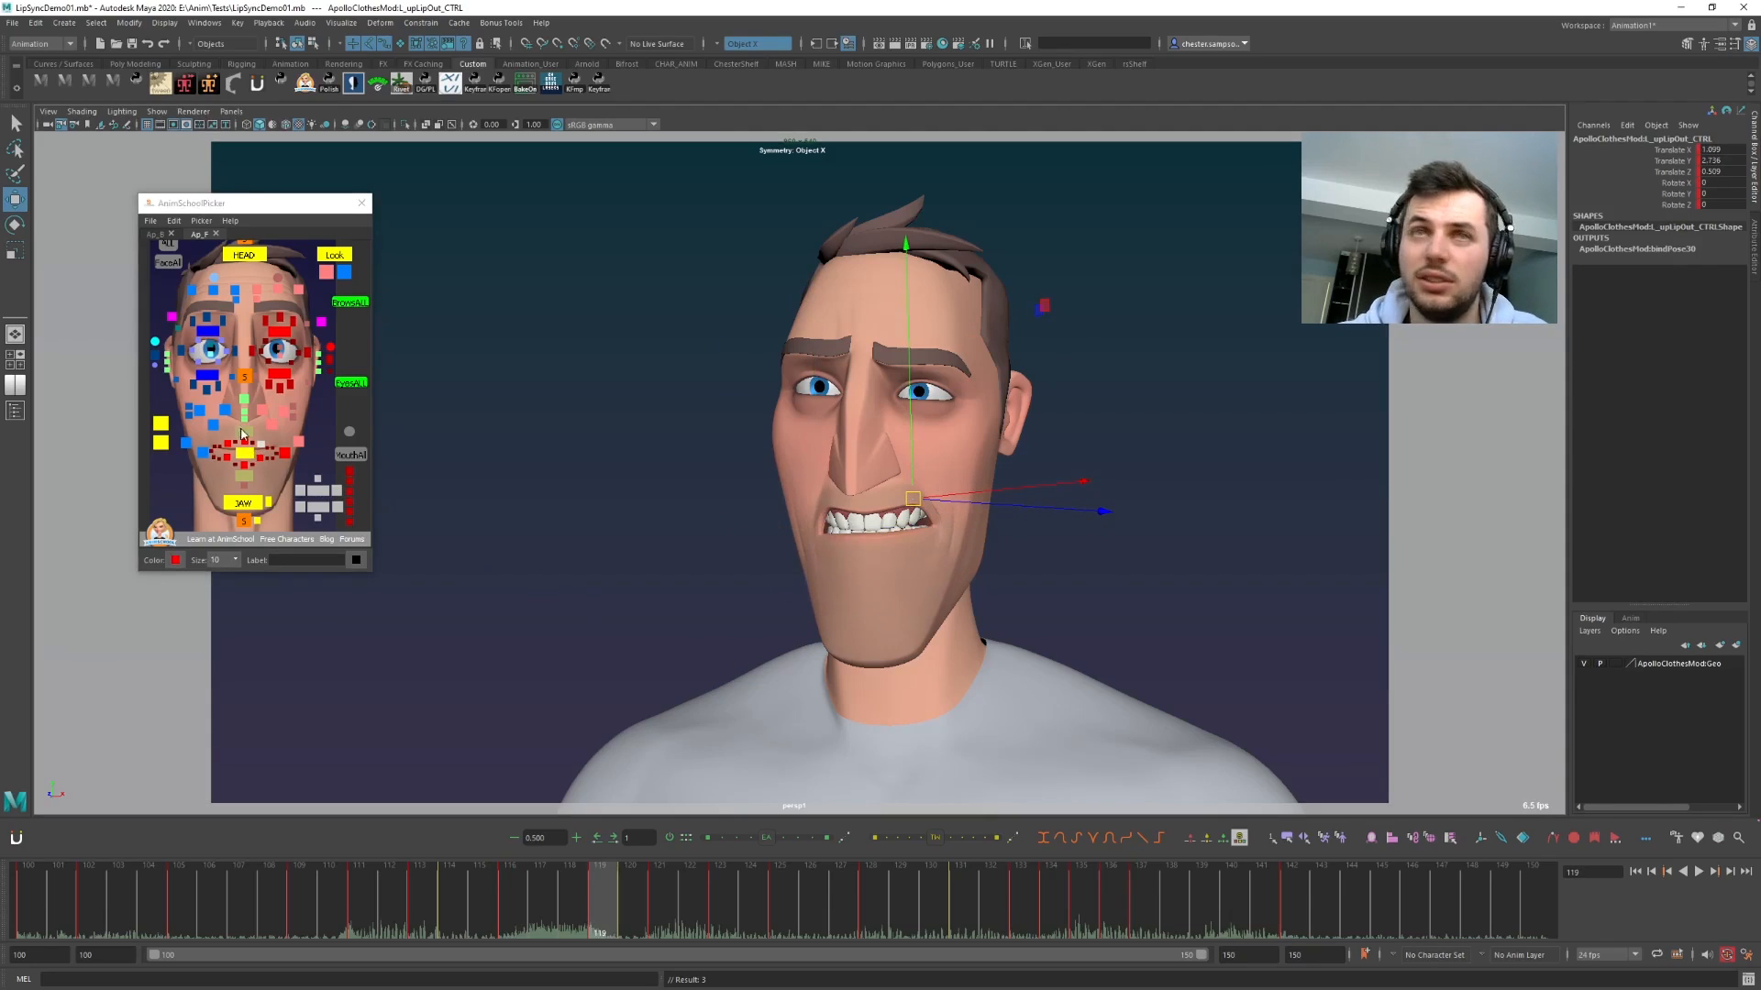
- Adjust the right outer upper-lip control at frame 119 and compare it with the previous keys
click(223, 448)
key(comma)
key(period)
key(comma)
key(period)
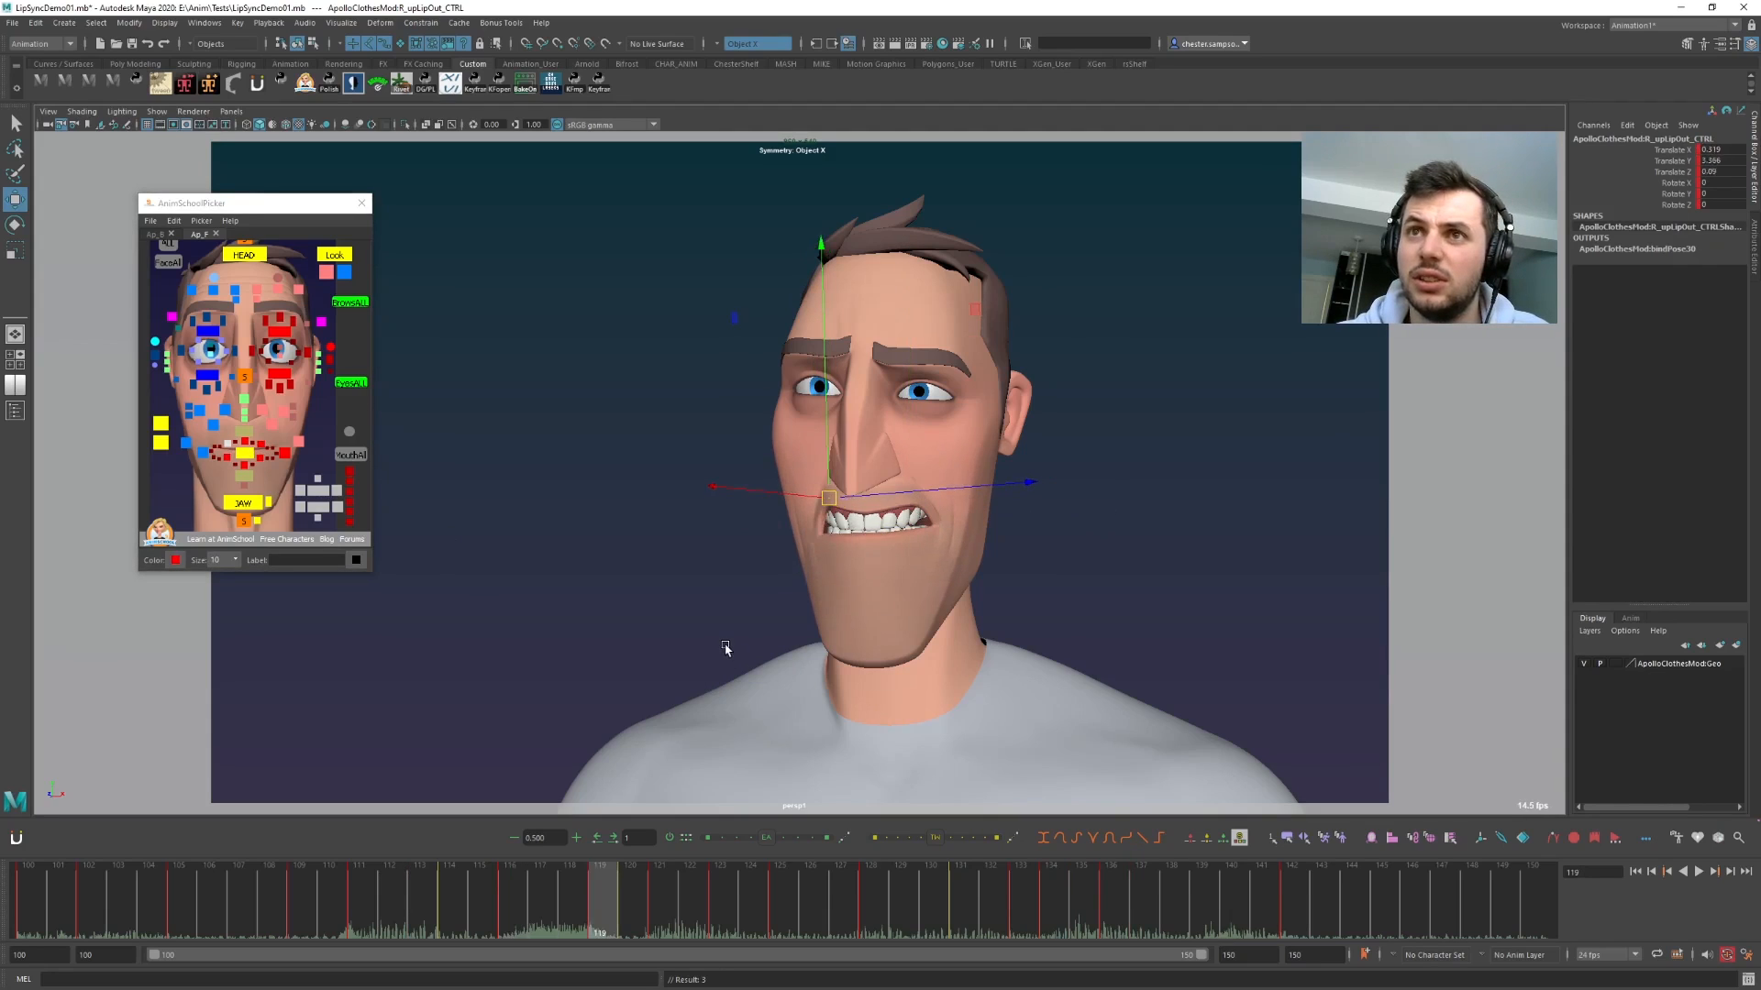
key(comma)
key(comma)
key(period)
key(period)
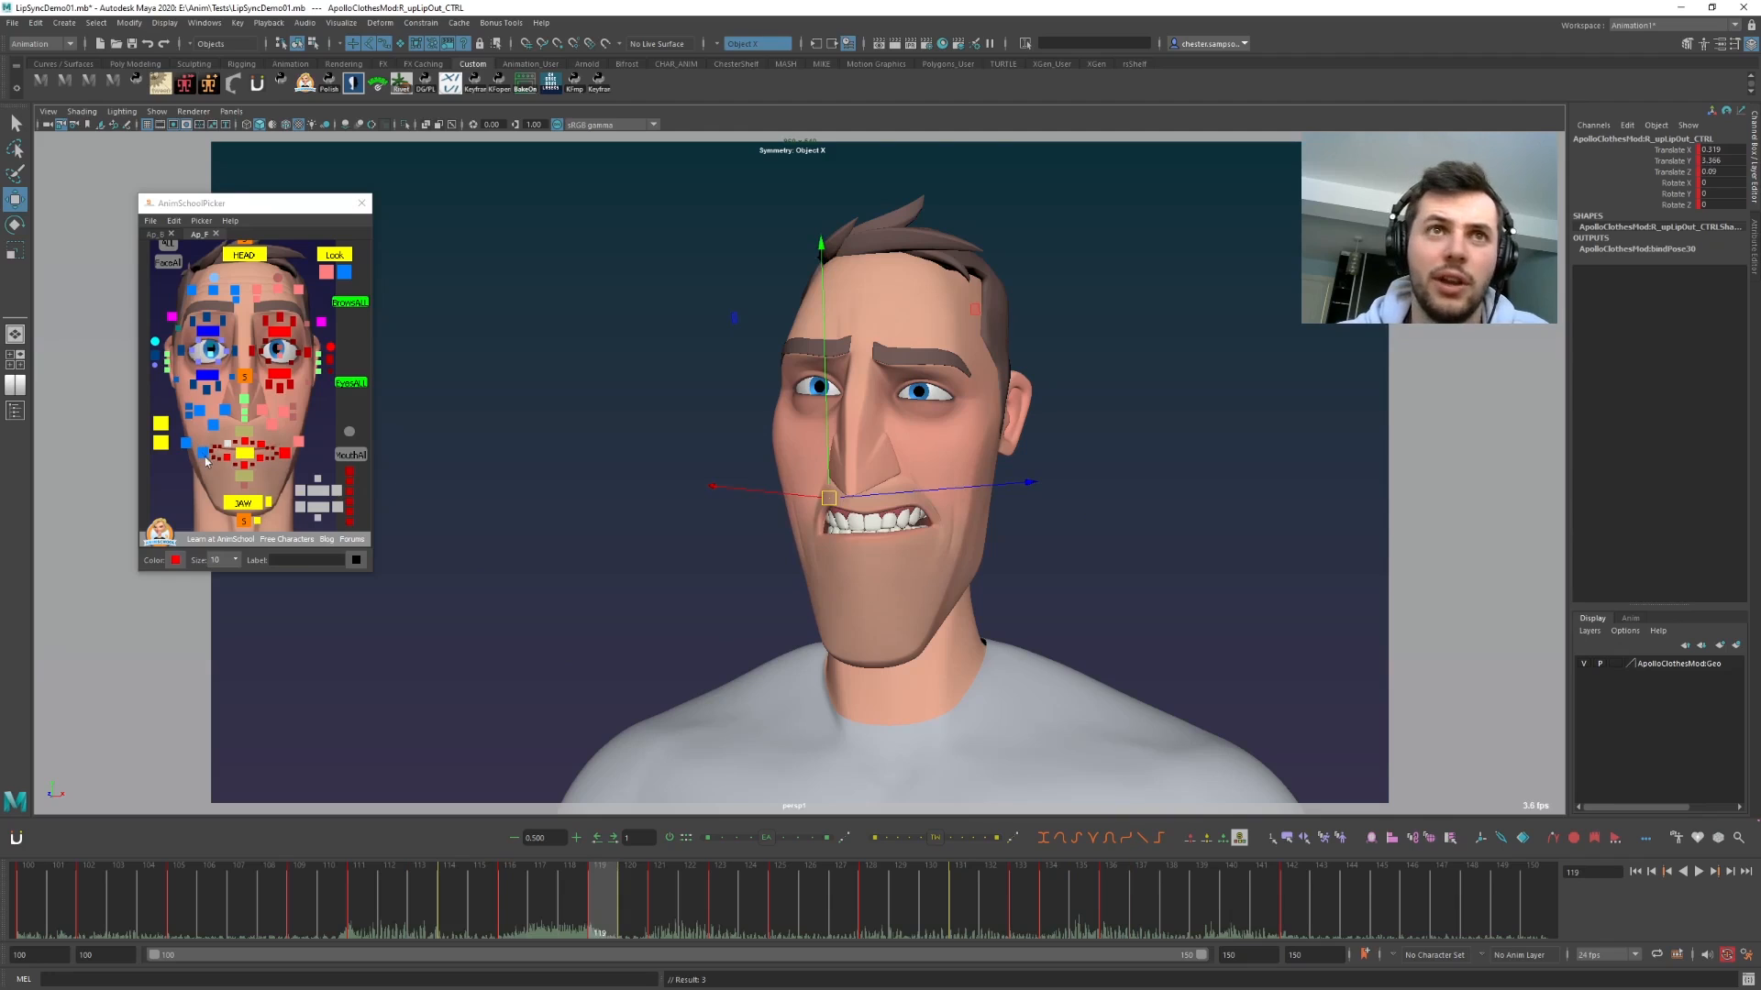
- Move the right lip corner control slightly outward at frame 119 and review the motion in playback
click(204, 454)
key(comma)
key(comma)
key(period)
key(period)
middle_drag(836, 647, 830, 647)
key(comma)
key(period)
key(comma)
key(comma)
key(period)
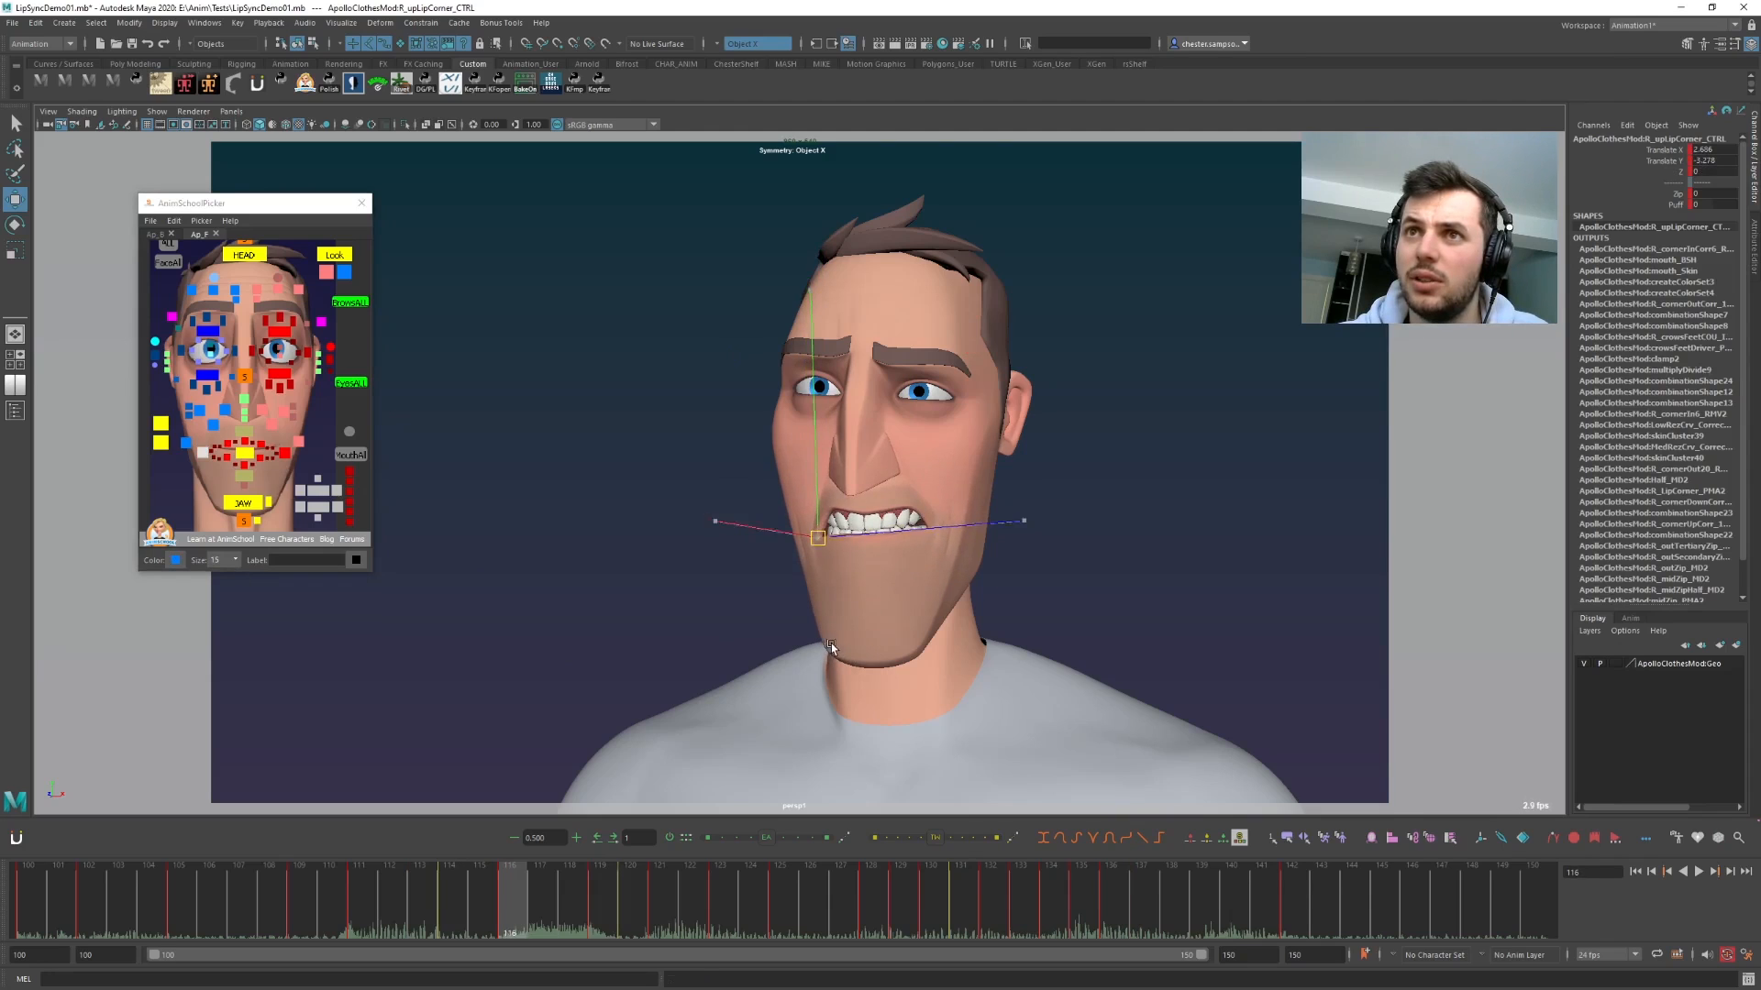
key(alt+v)
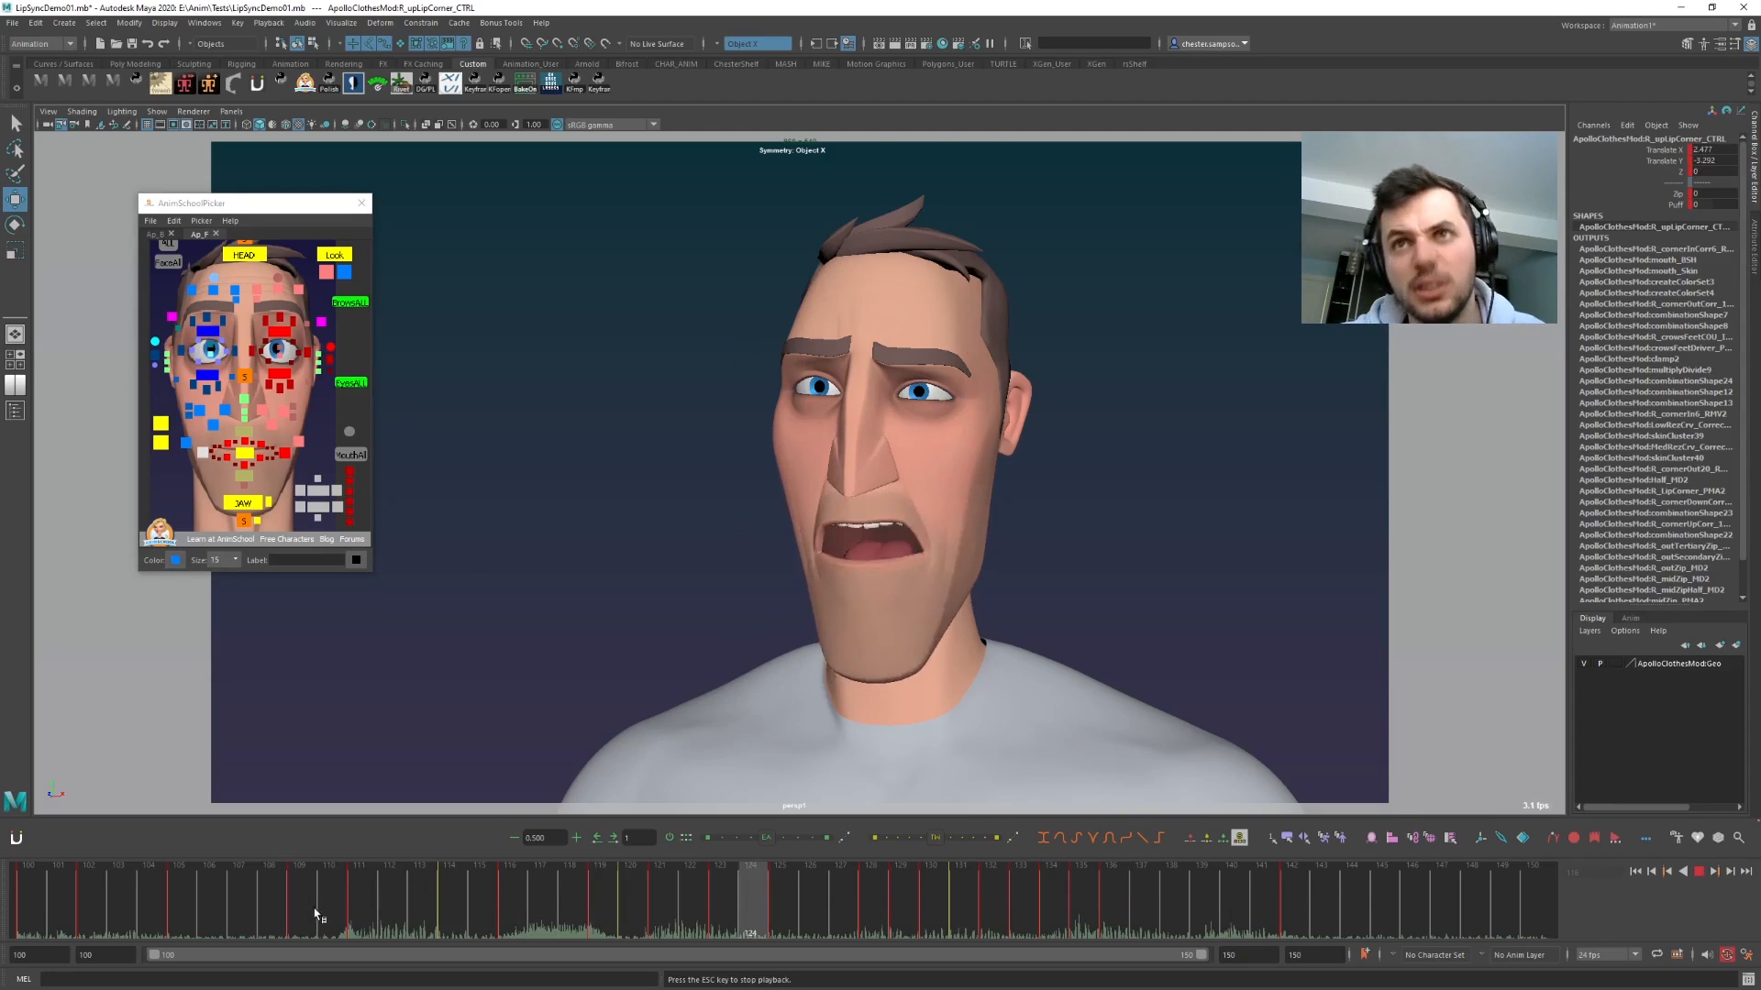
drag(295, 906, 491, 913)
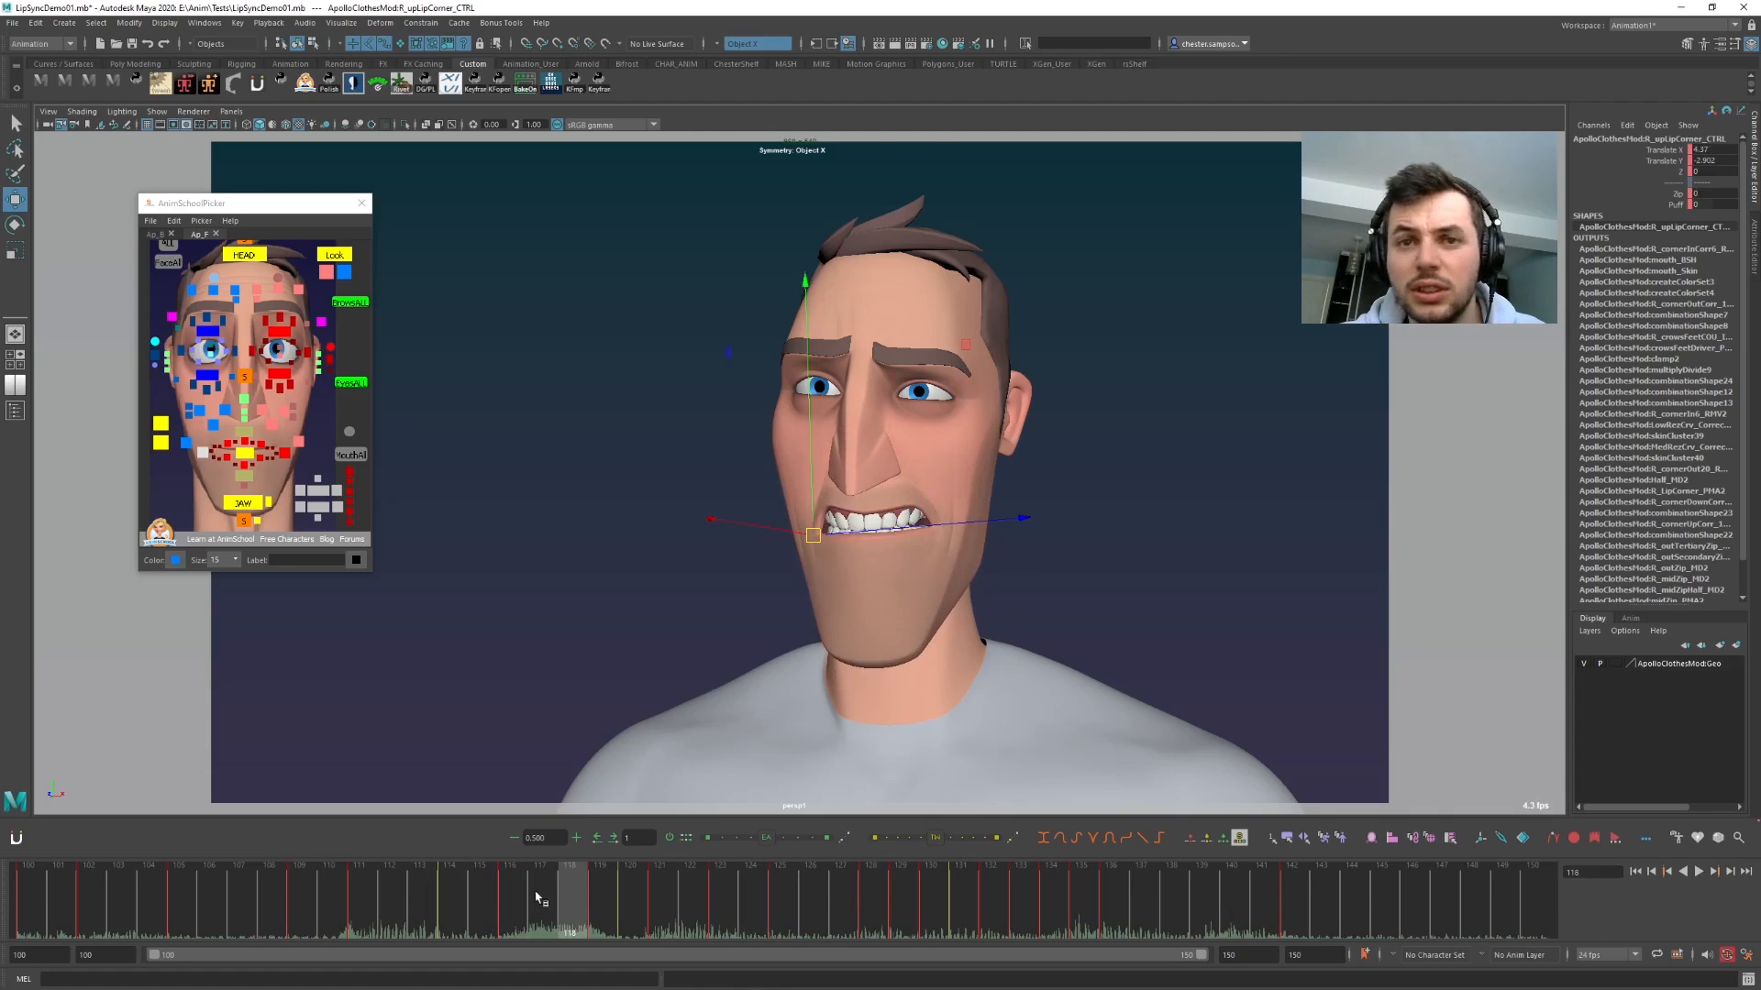
- Key the lip corner and outer tertiary lip controls on both sides around frames 116 to 119 and play back the animation
key(period)
click(281, 453)
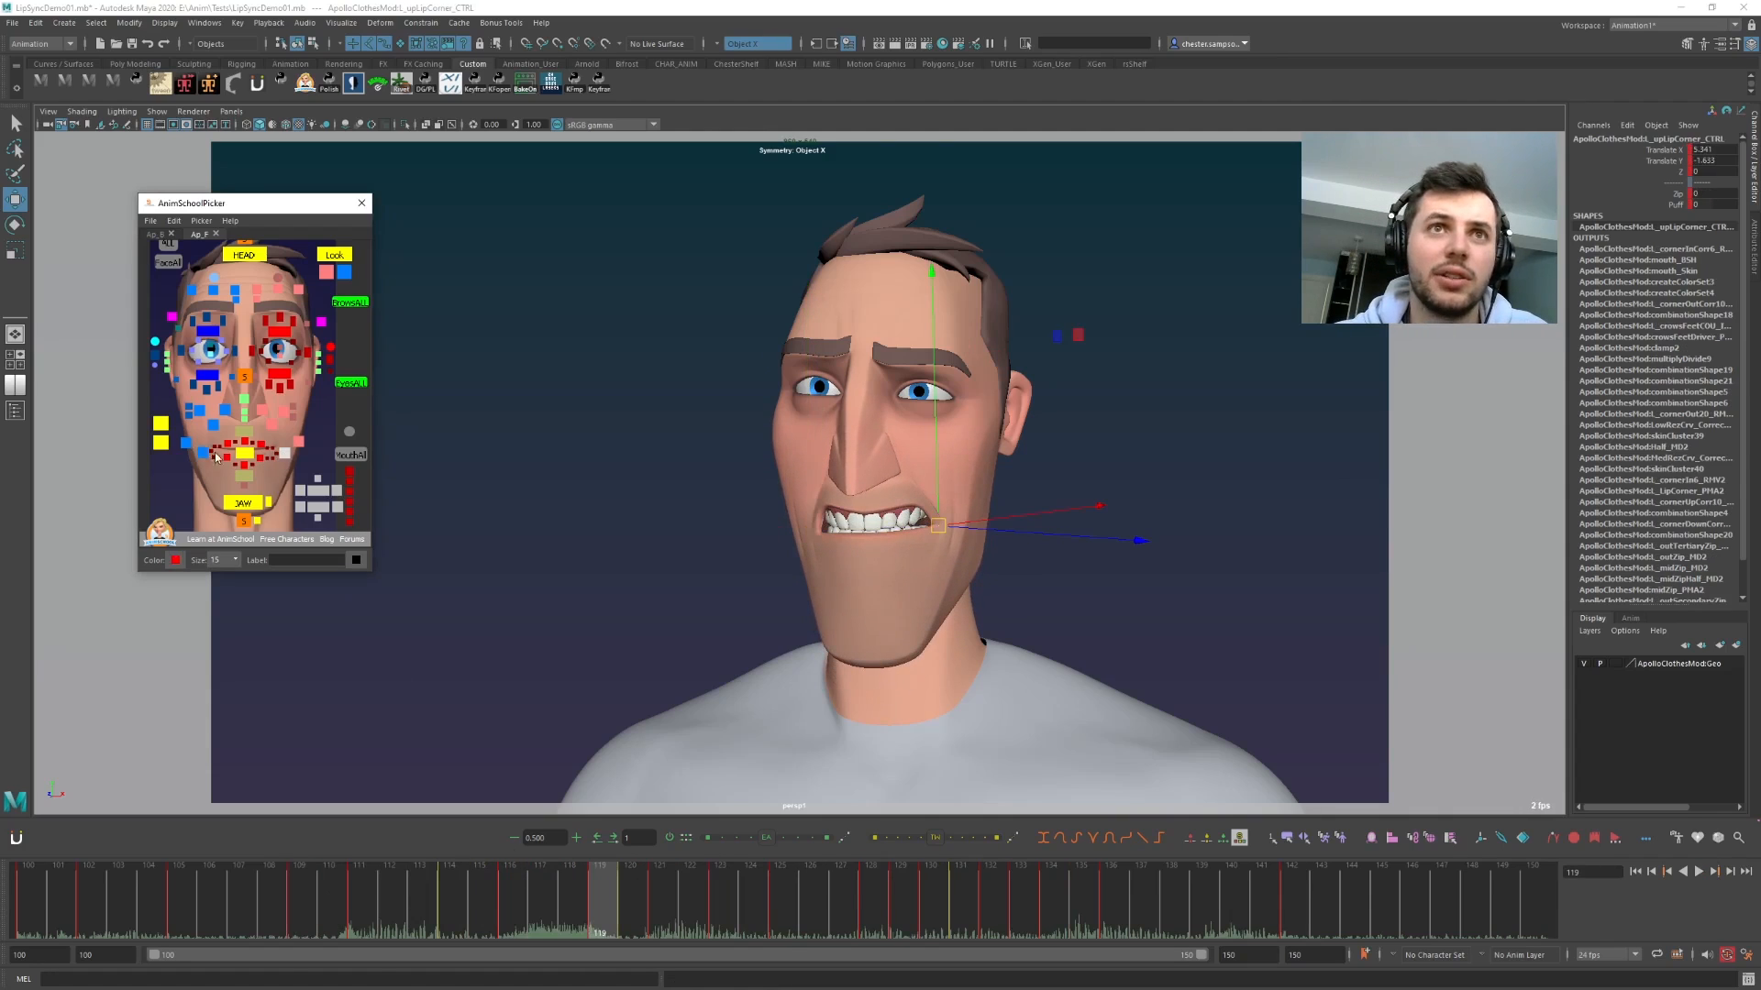
click(225, 461)
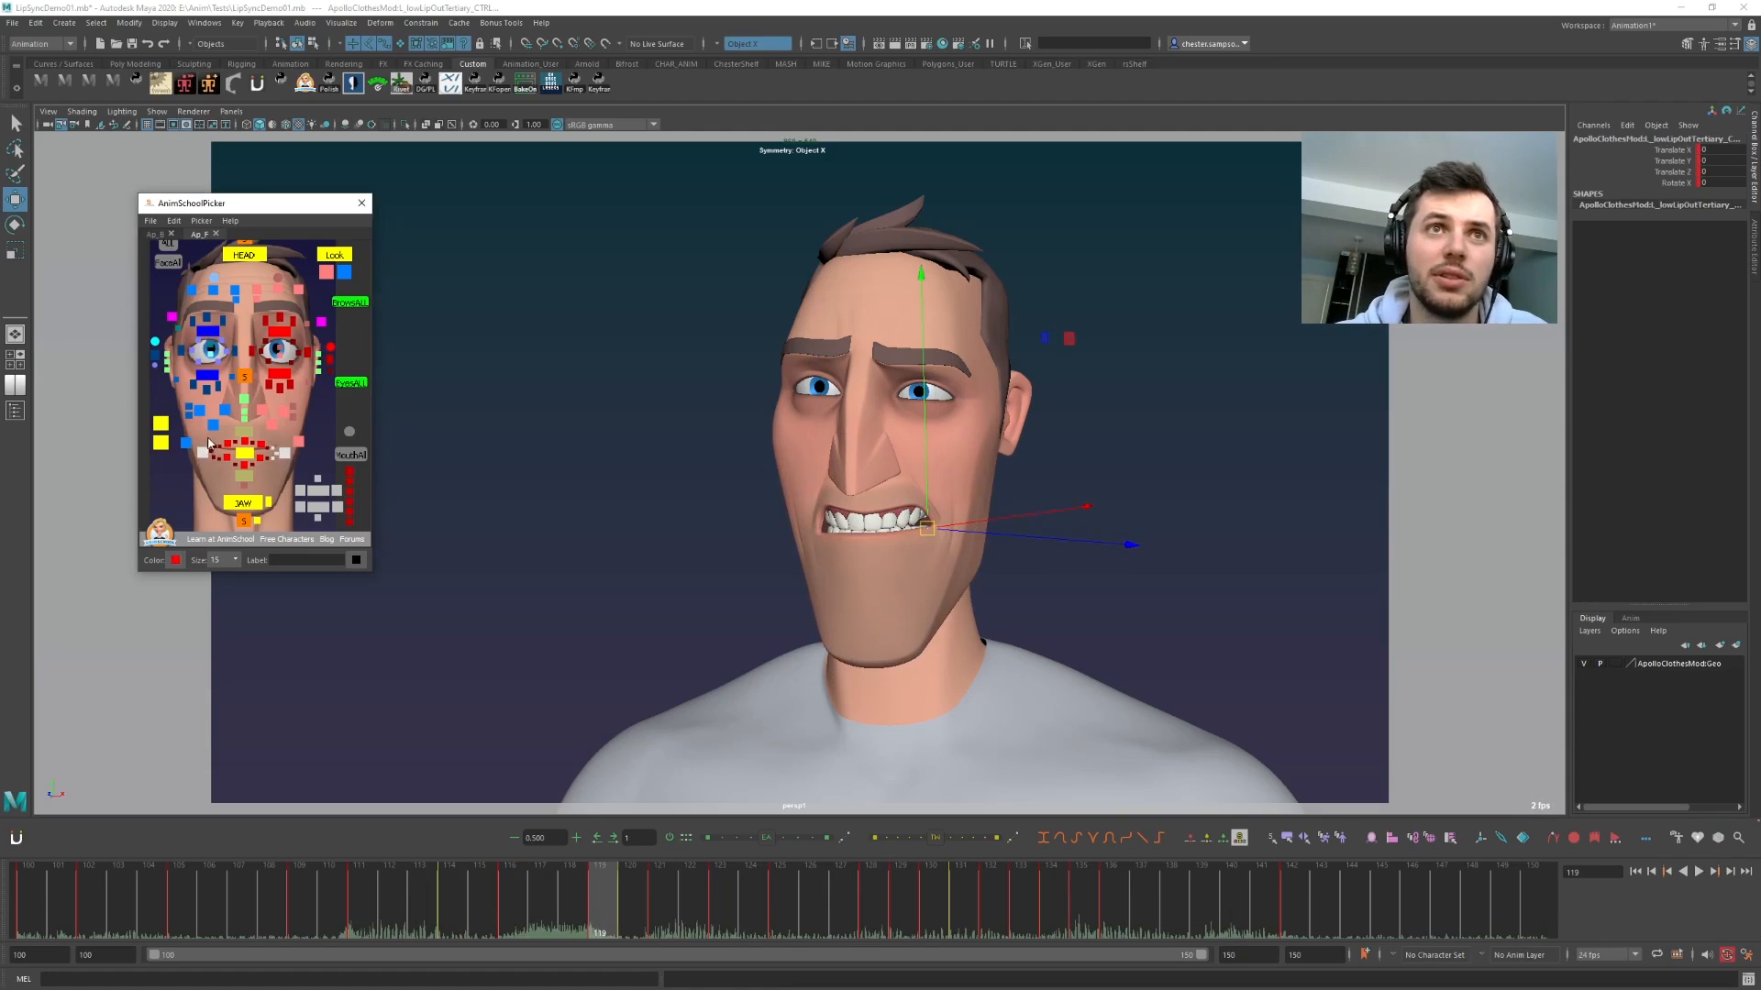
key(comma)
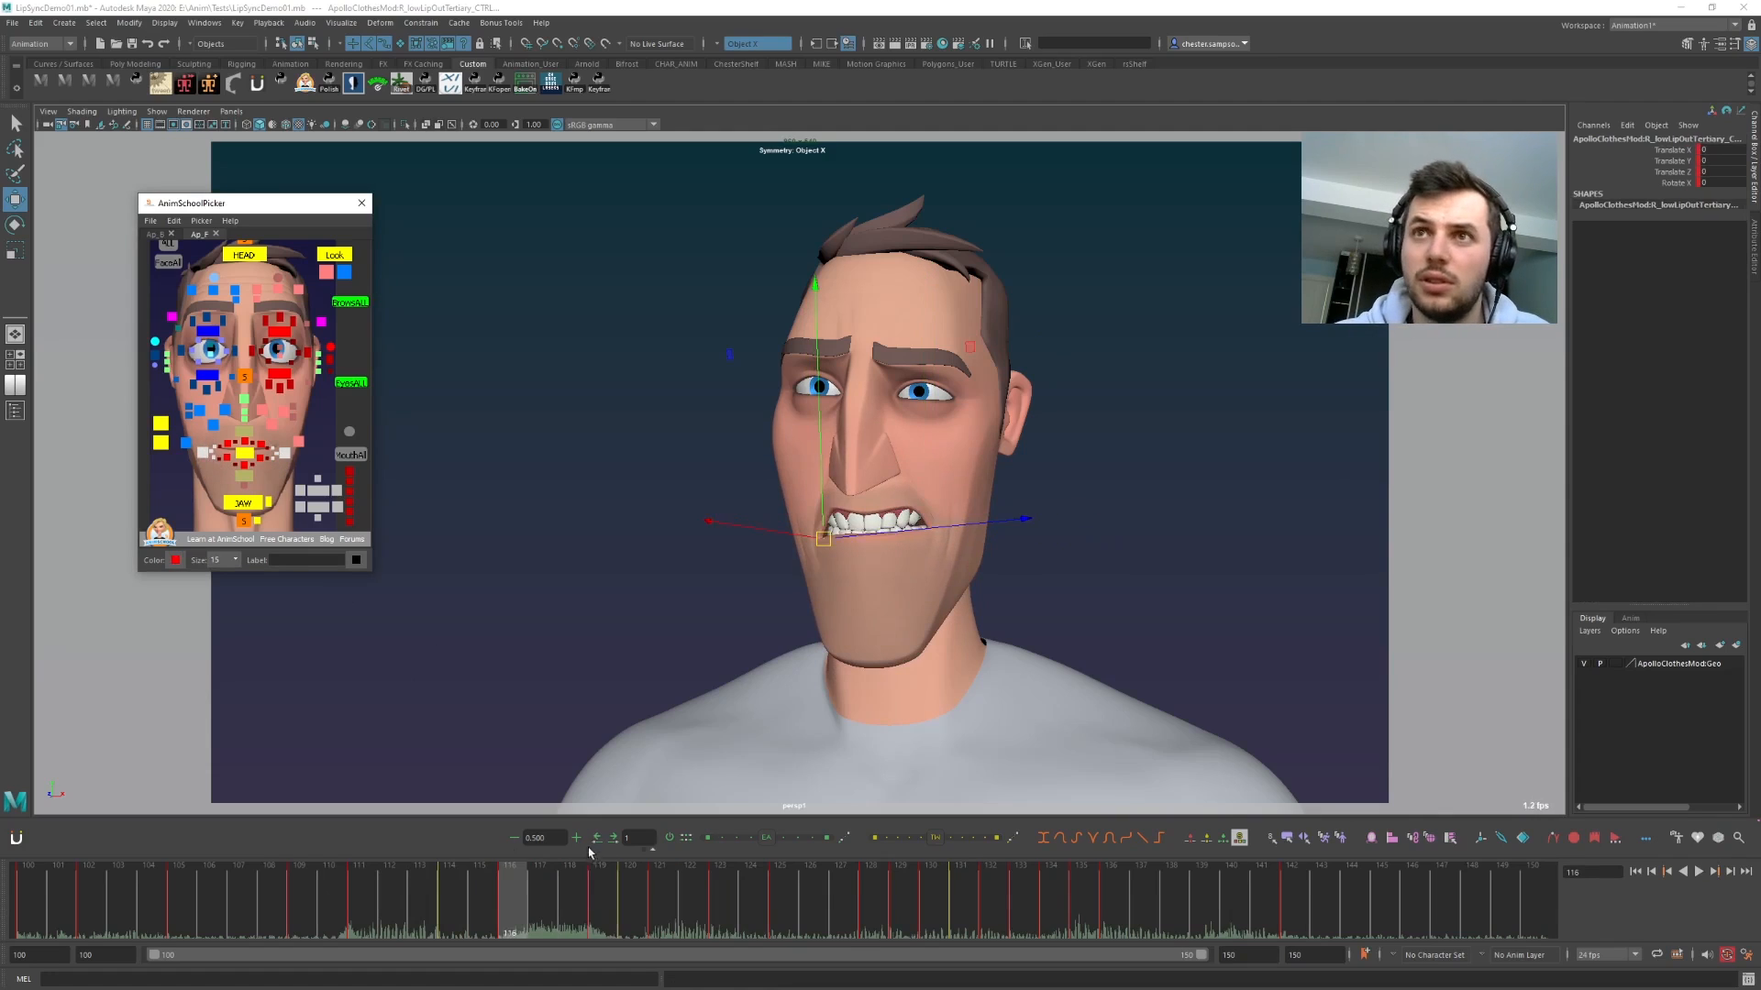
key(period)
key(comma)
key(comma)
key(period)
key(period)
key(comma)
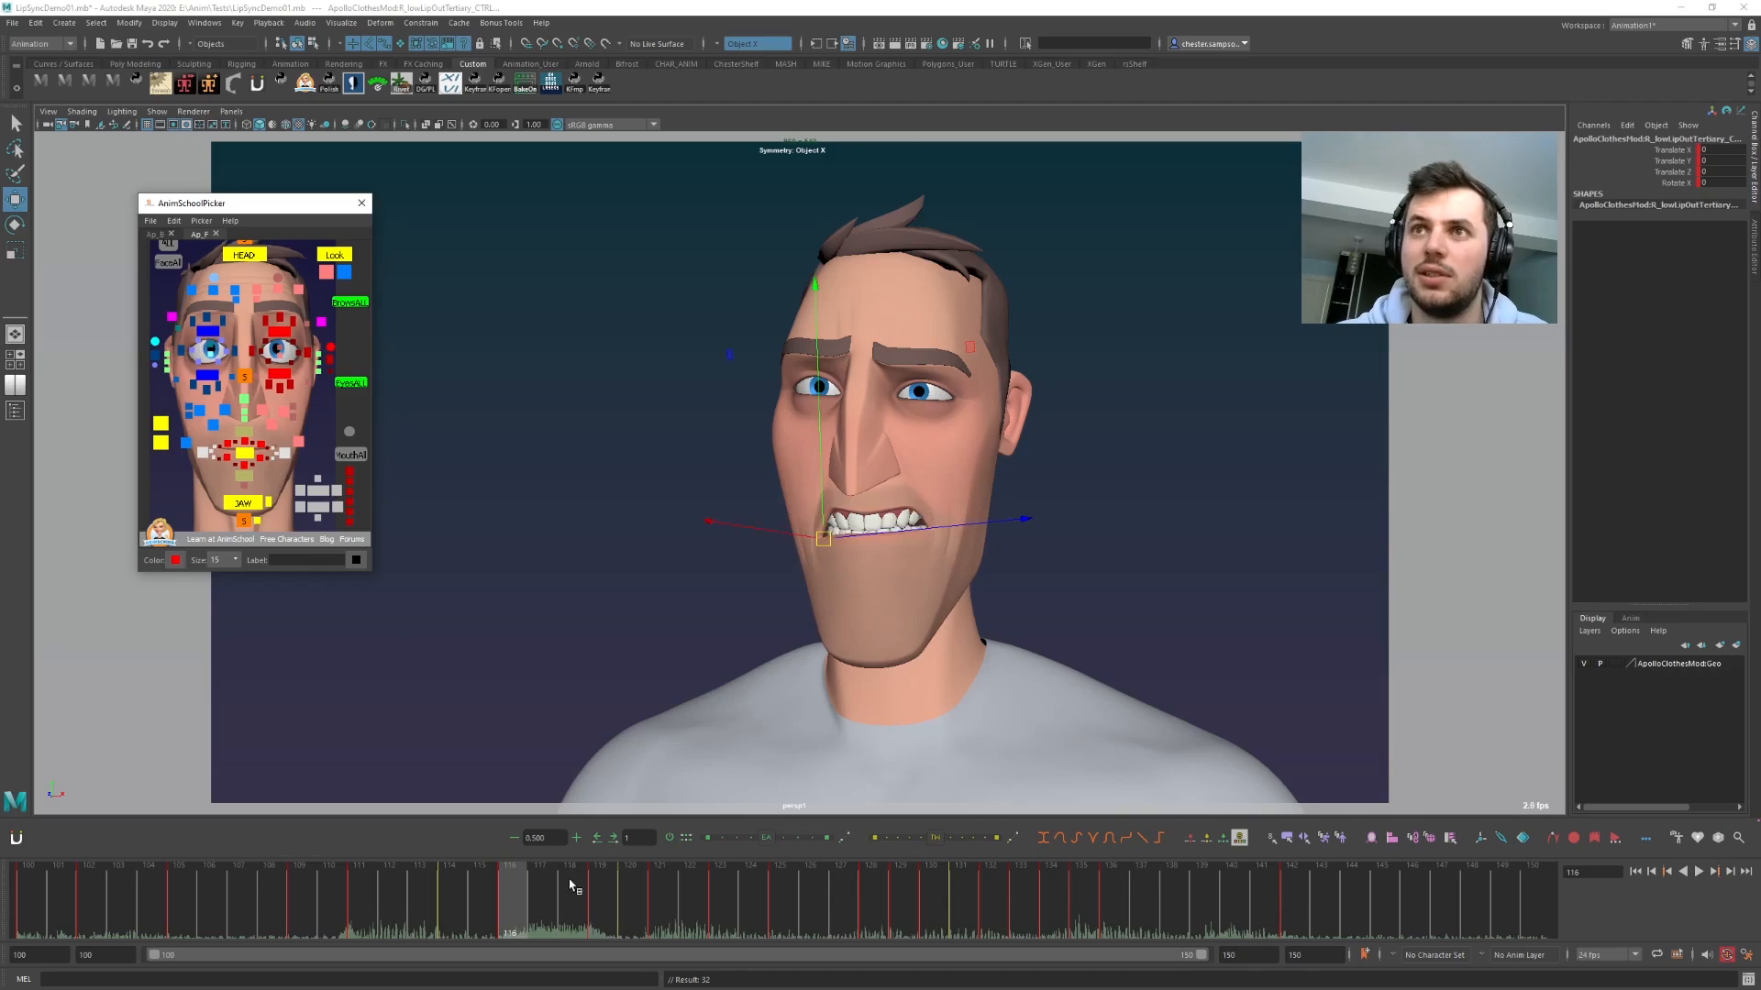
key(alt+v)
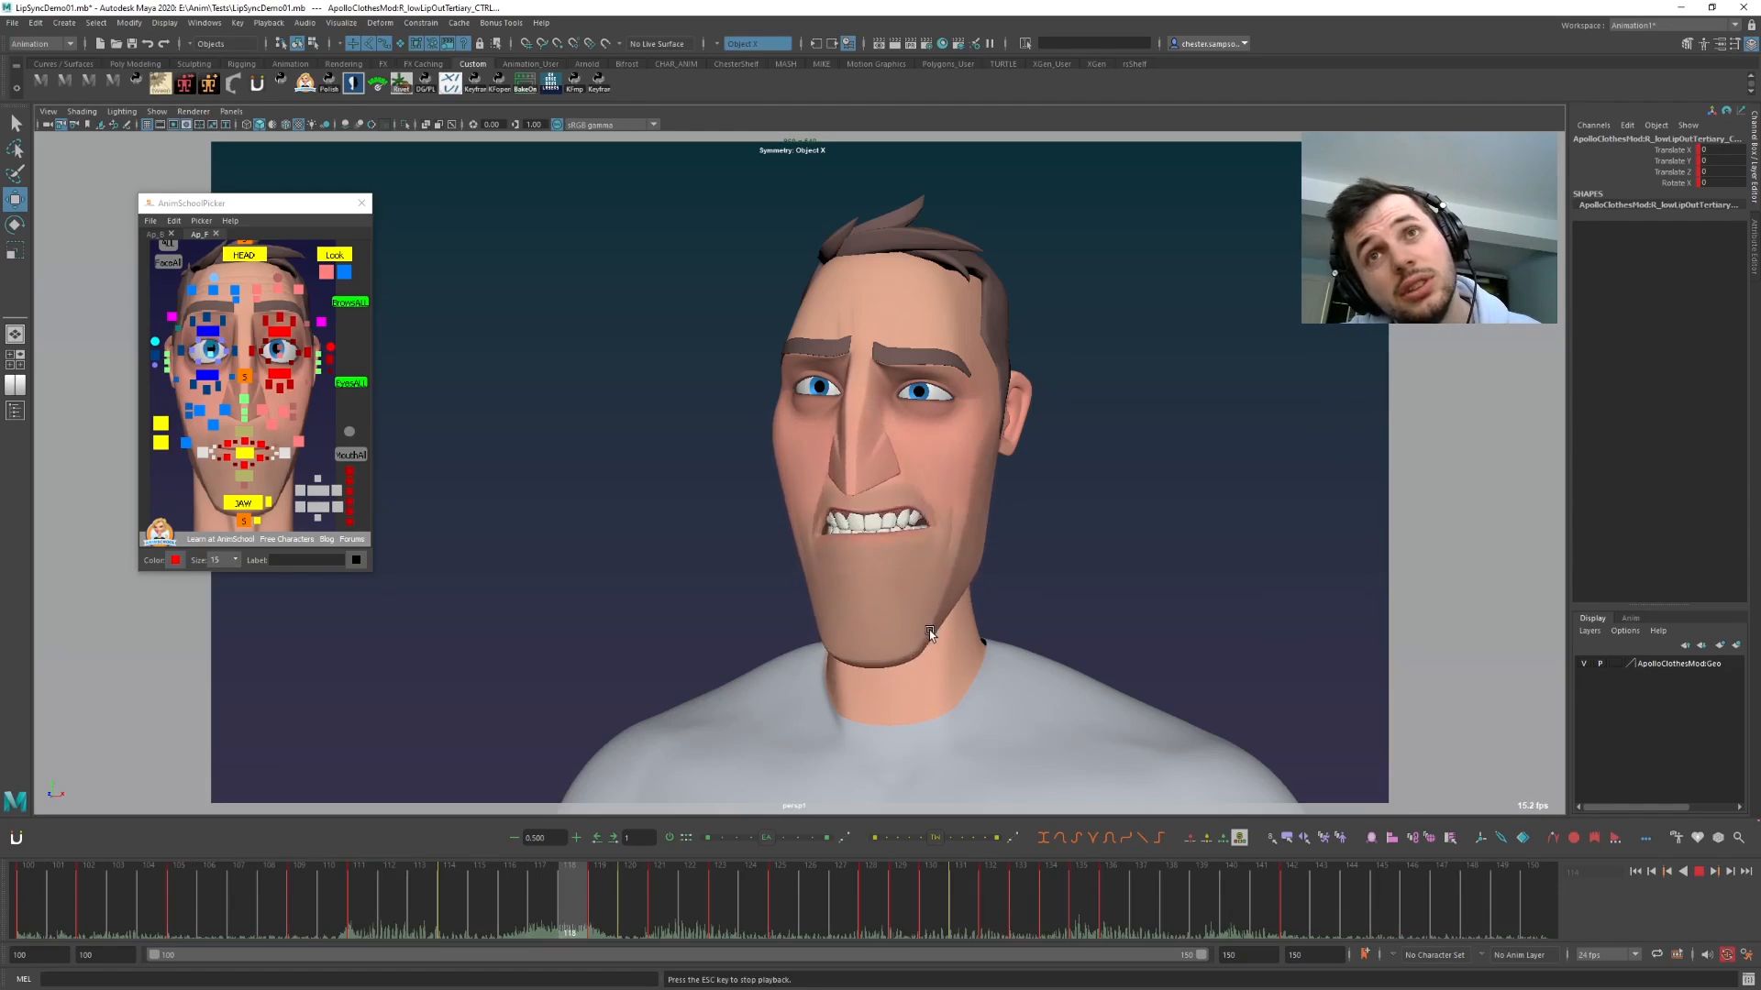
- Save the scene, select all mouth controls, check them near frame 145, and play back the animation before saving again
key(Escape)
key(ctrl+s)
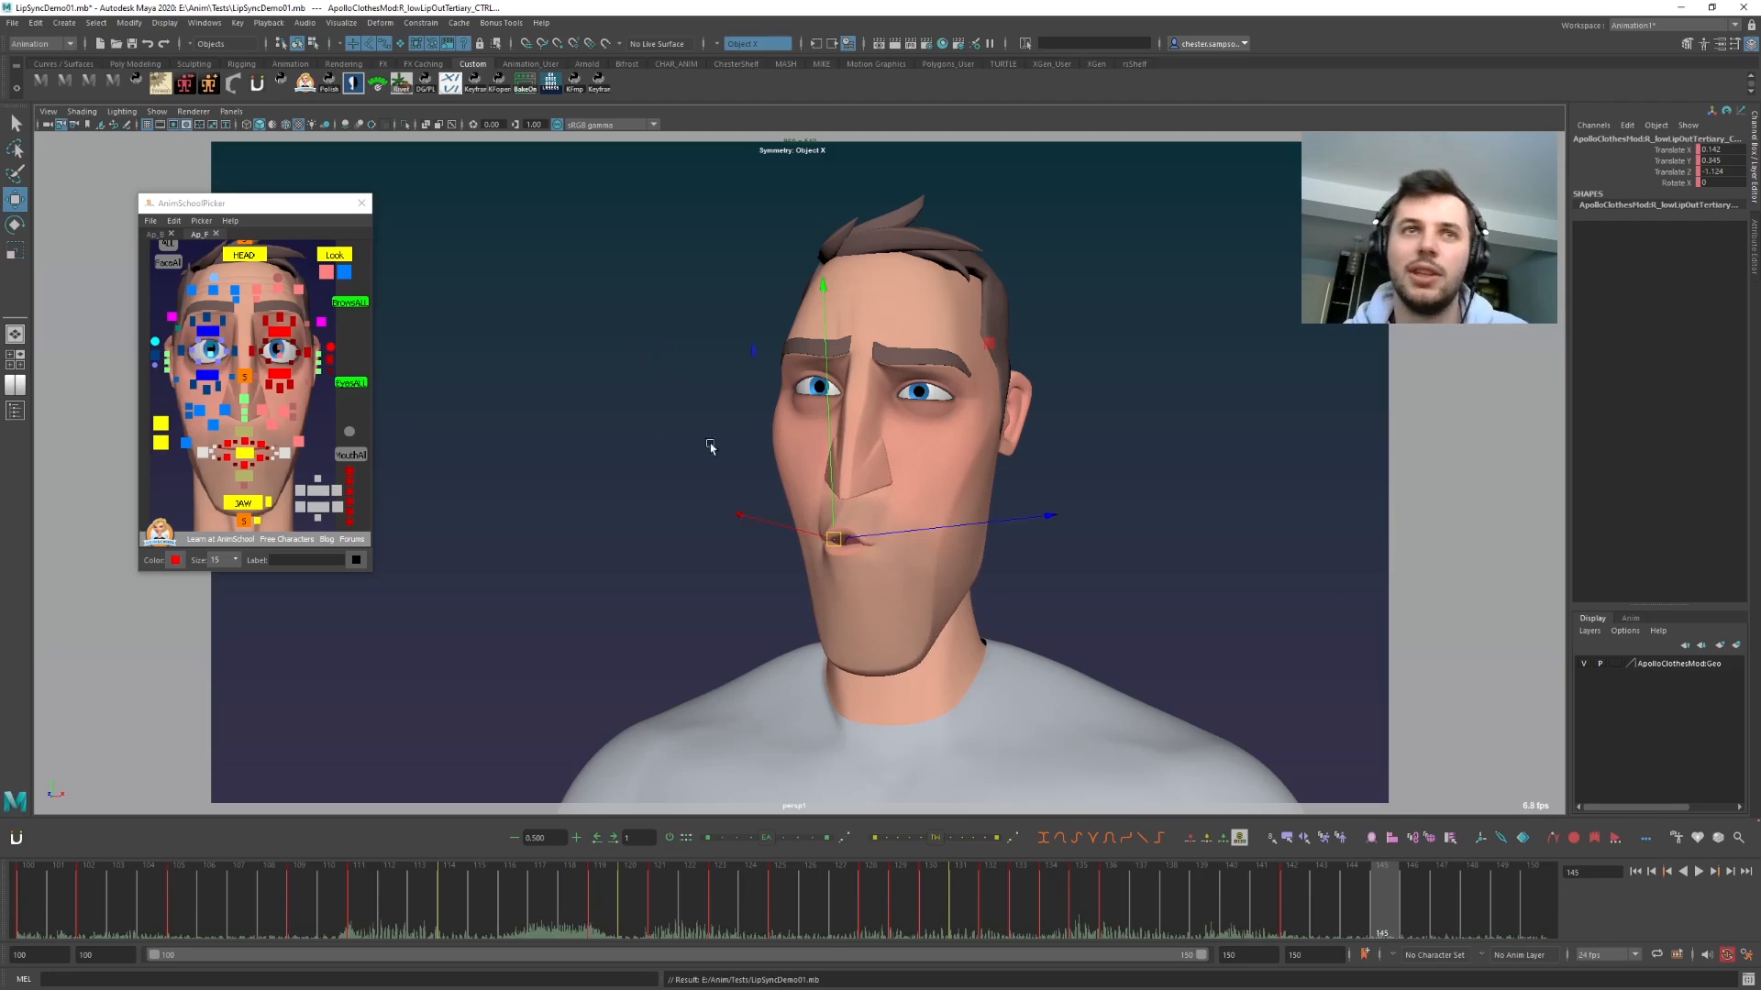
click(580, 529)
click(350, 455)
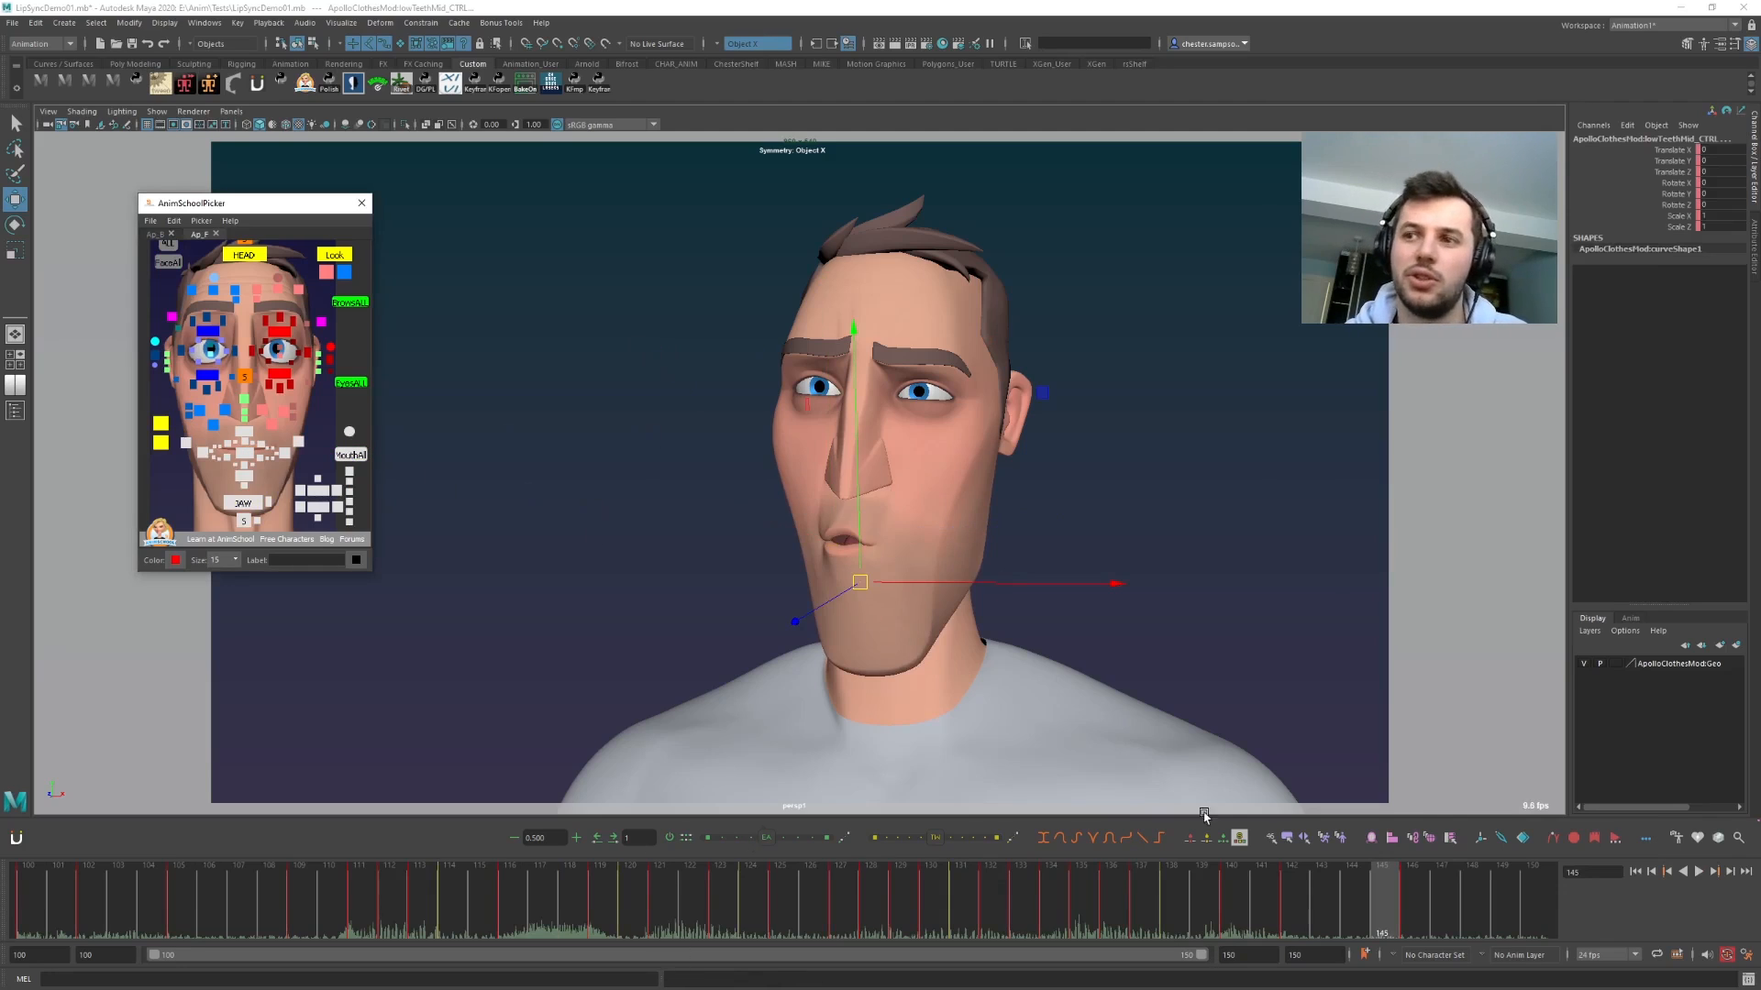
click(1366, 894)
key(alt+v)
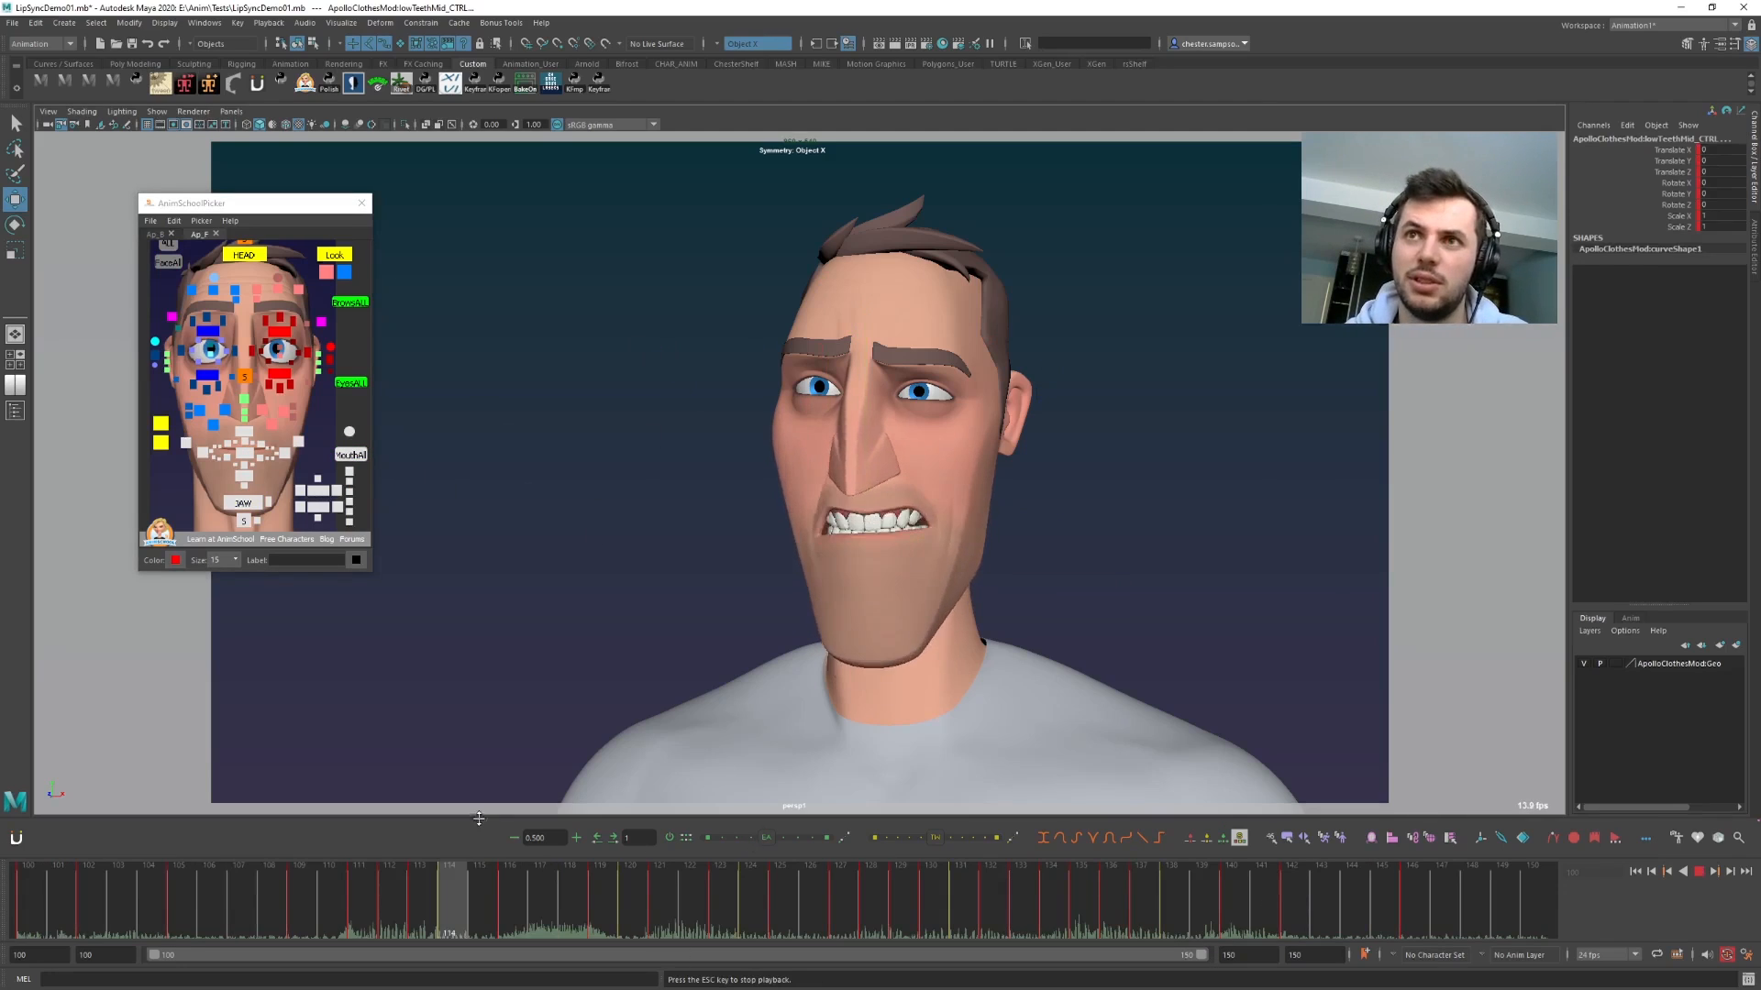
key(Escape)
key(ctrl+s)
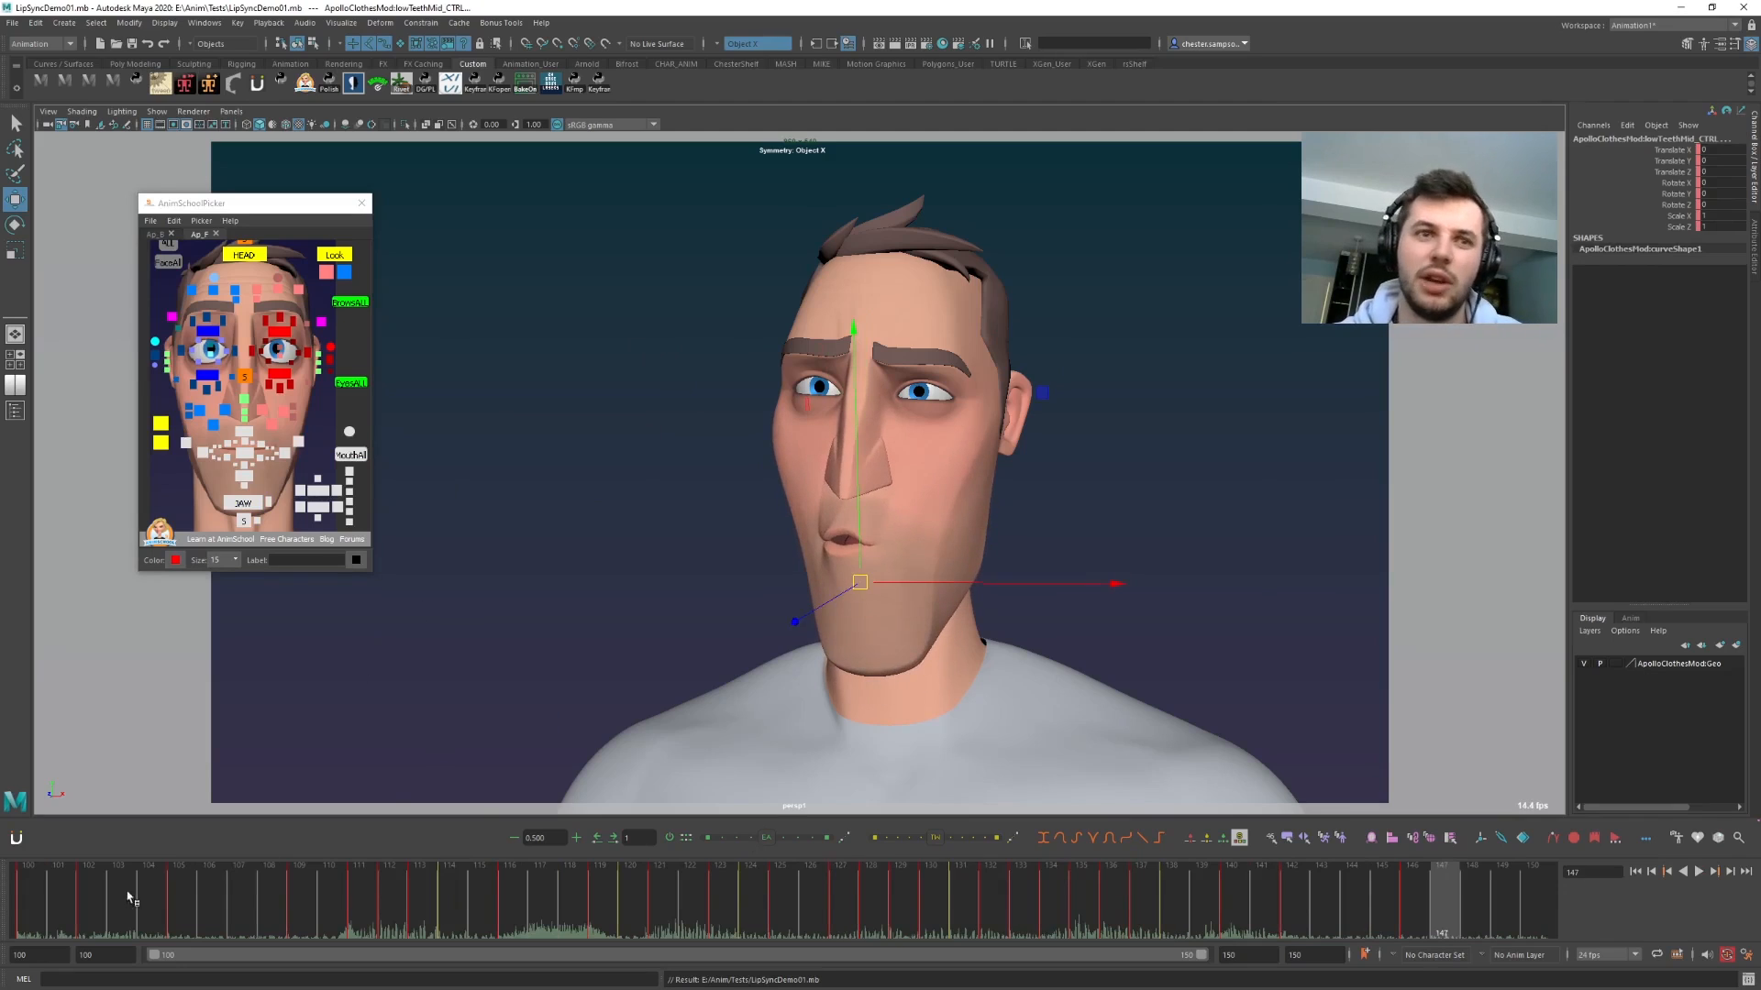
- Select the left outer lower-lip control and nudge it while comparing the poses between frames 136 and 140
click(209, 911)
mouse_move(209, 911)
mouse_down()
mouse_move(639, 917)
mouse_move(794, 945)
mouse_move(1233, 921)
mouse_move(1042, 940)
mouse_move(1174, 926)
mouse_move(1114, 917)
mouse_up()
click(243, 485)
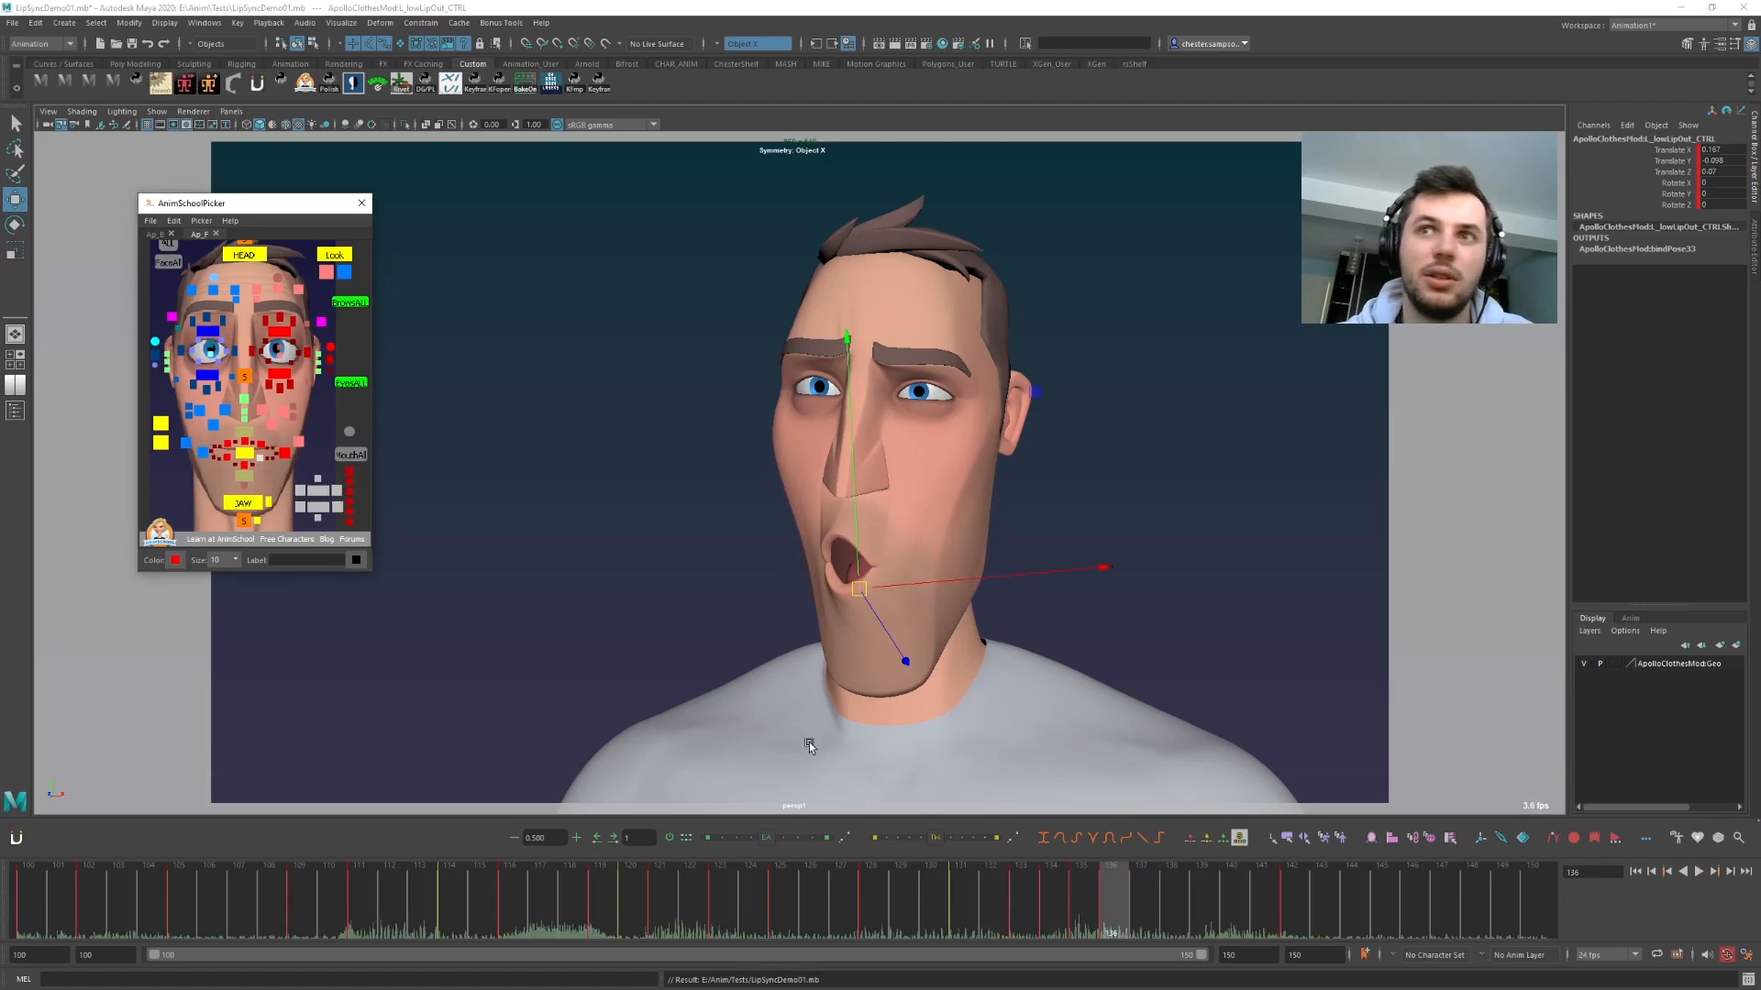
key(alt+comma)
key(alt+comma)
key(alt+period)
key(alt+period)
key(alt+period)
key(alt+period)
middle_drag(932, 714, 926, 704)
key(alt+comma)
key(alt+period)
key(alt+period)
key(alt+period)
key(alt+period)
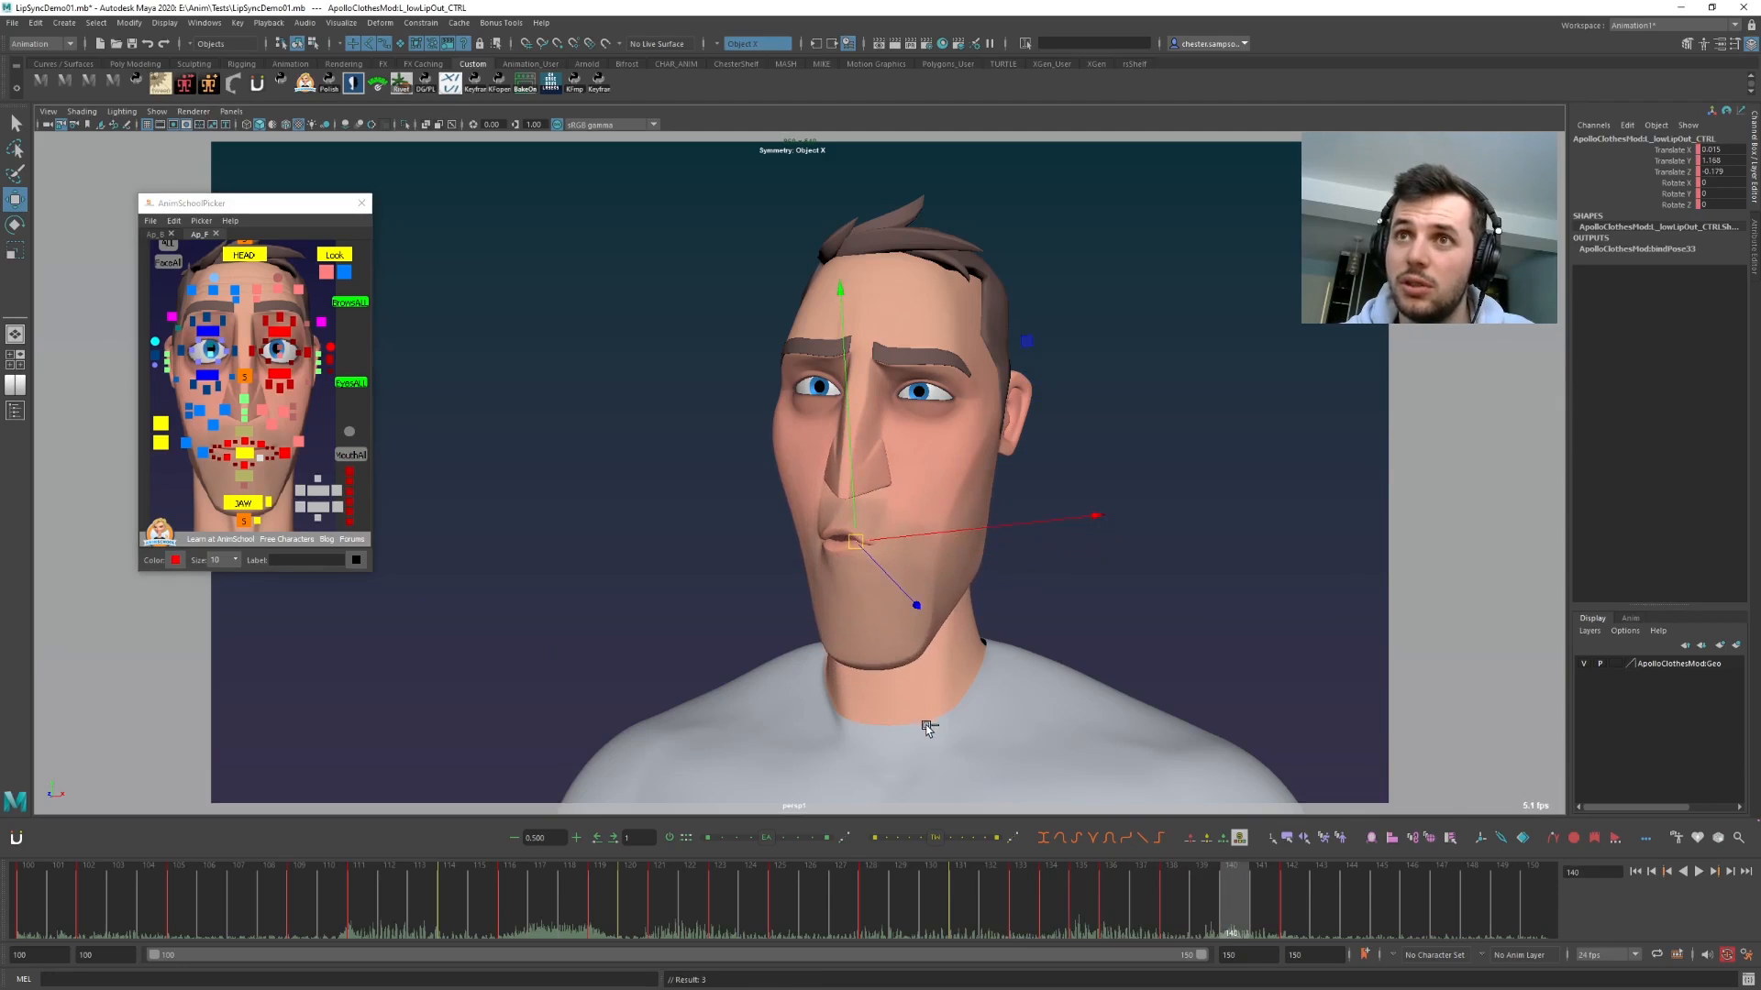
- Lower the left outer lower-lip control at frame 142, compare it with the surrounding frames, and play back the animation
key(alt+comma)
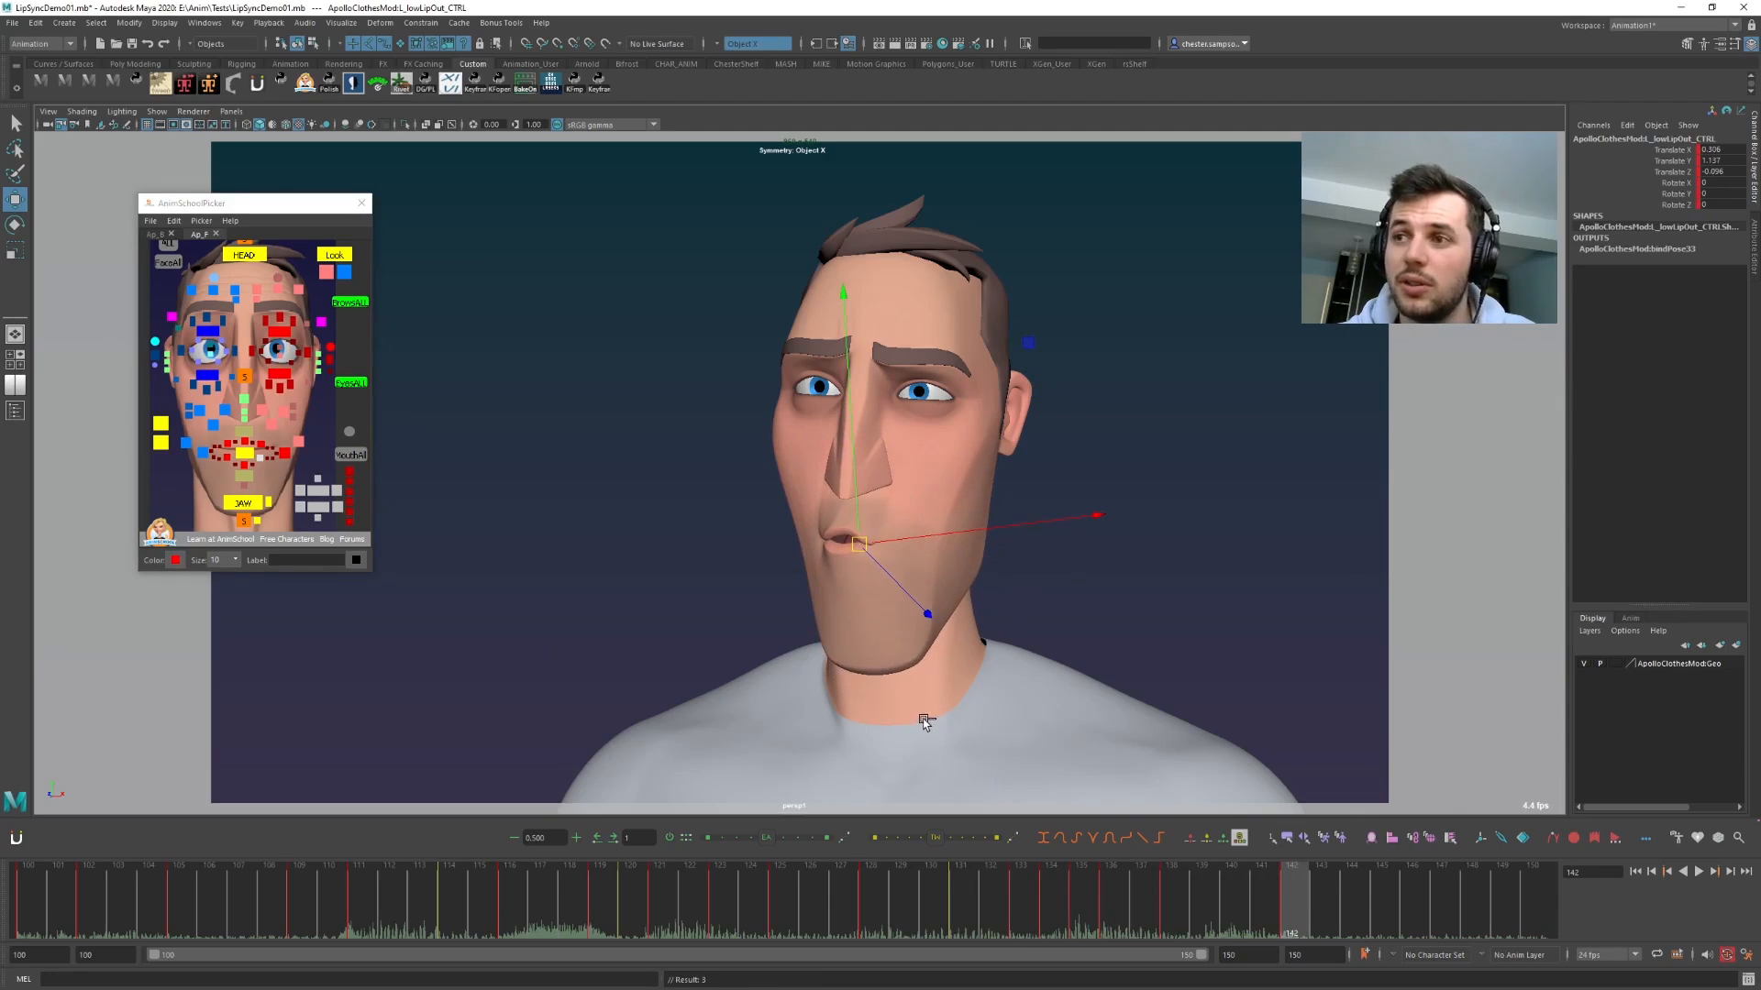
key(alt+comma)
key(alt+period)
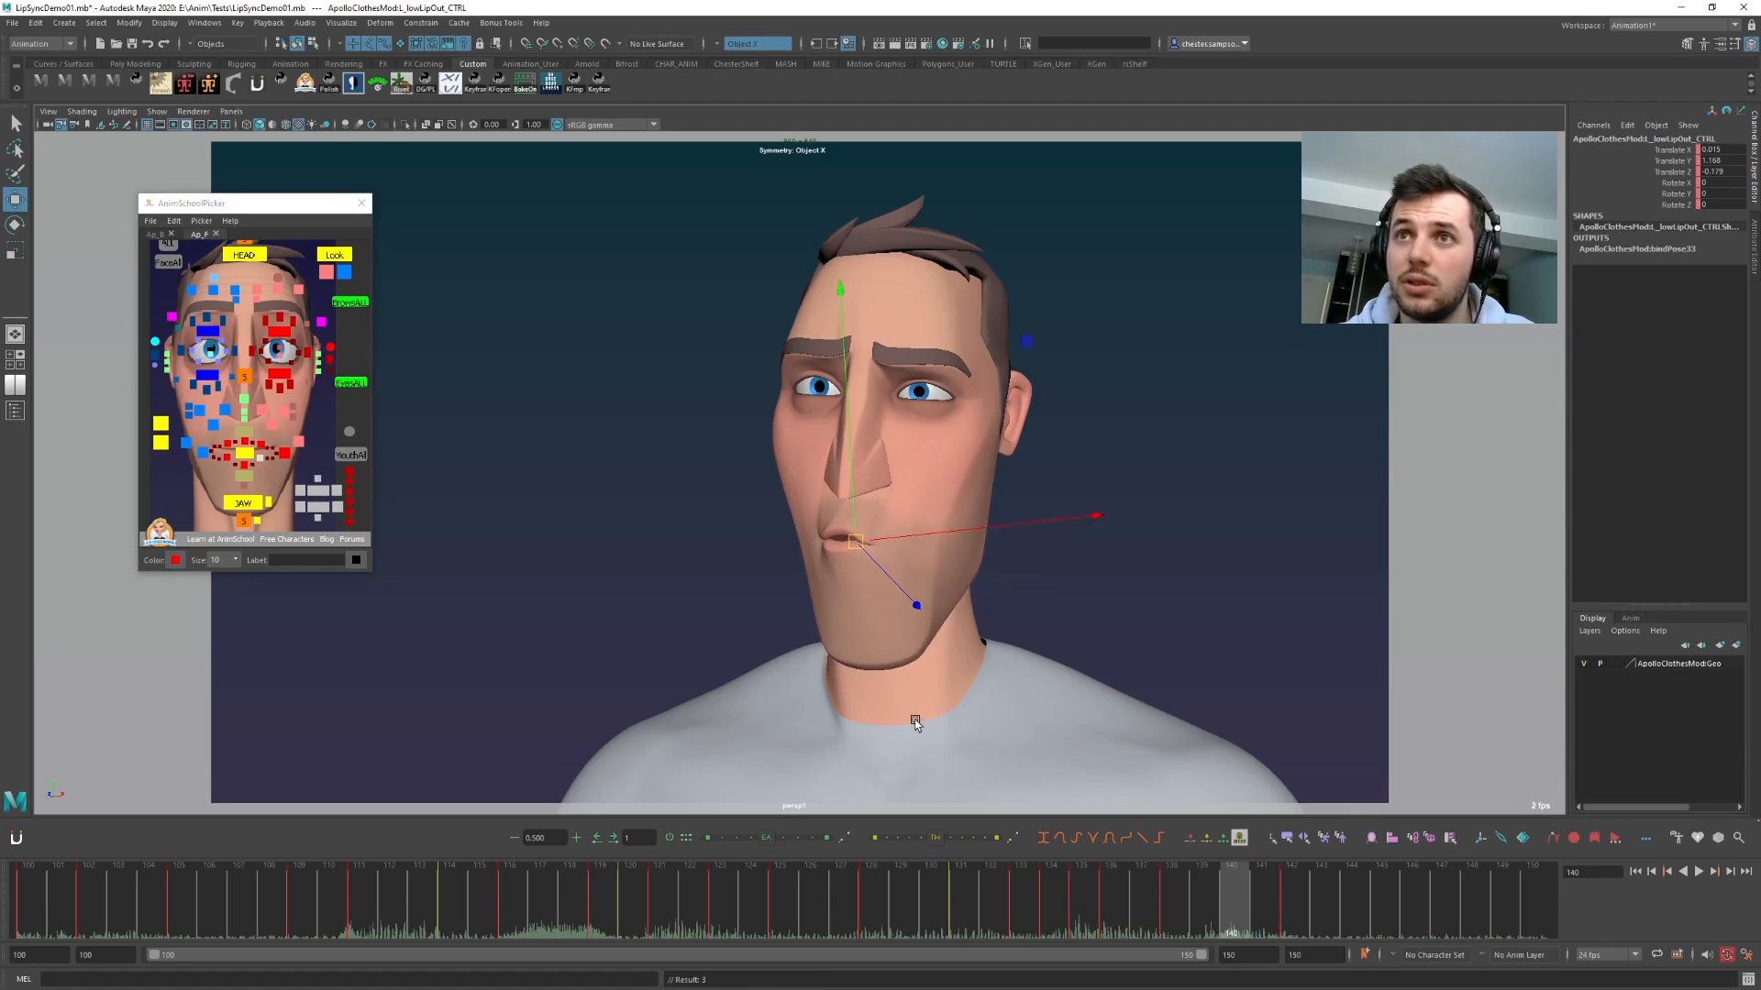
key(alt+period)
key(alt+comma)
key(alt+comma)
key(alt+comma)
key(alt+comma)
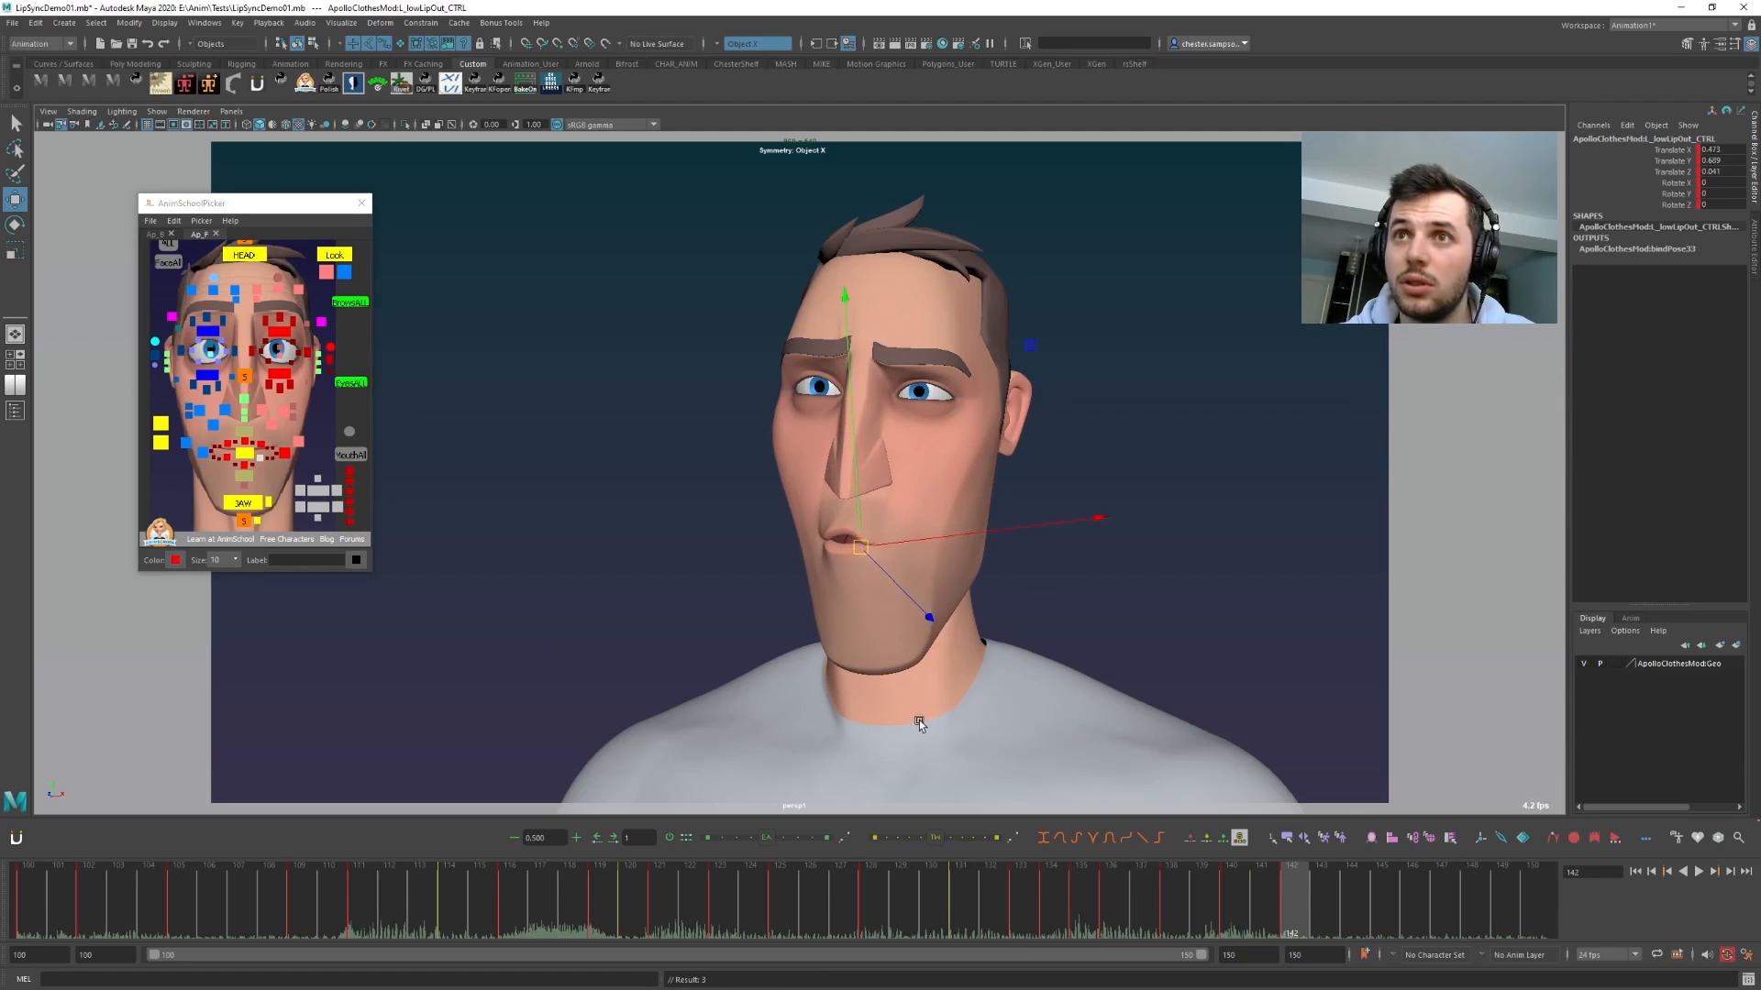
key(alt+comma)
key(alt+comma)
key(alt+v)
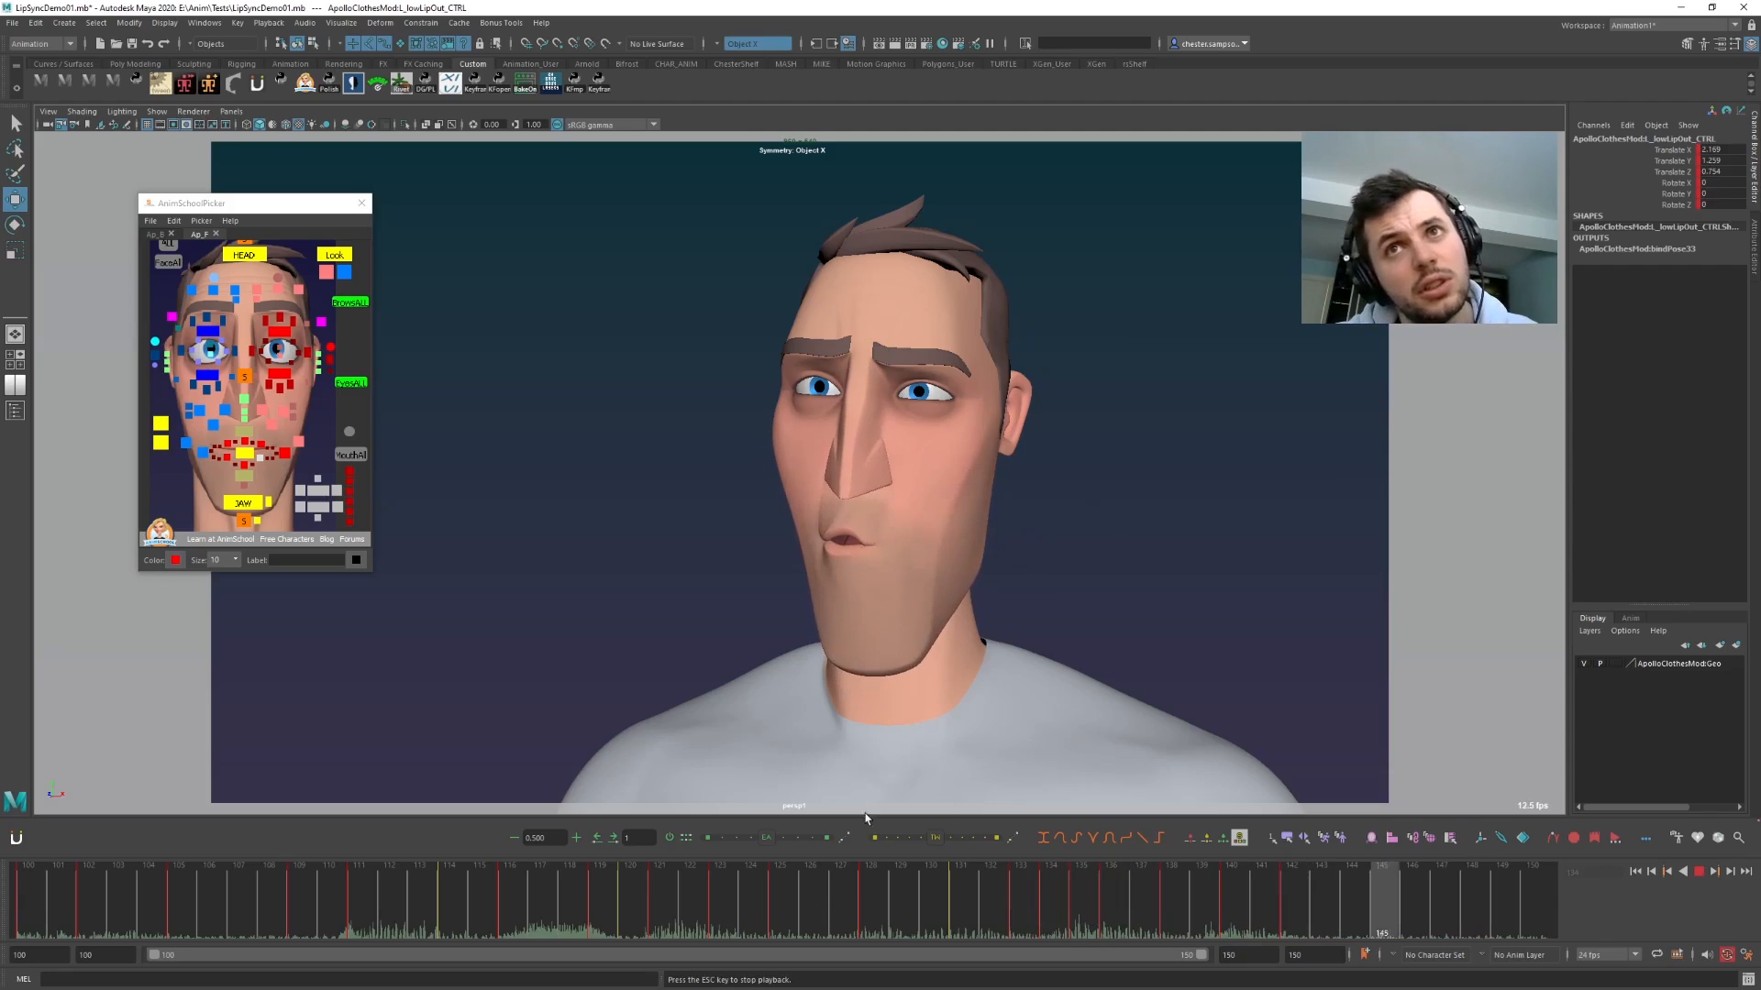
key(alt+v)
- Select the left outer upper-lip control, refine its poses around frames 136 to 142, and review the motion in playback
click(270, 463)
key(comma)
key(comma)
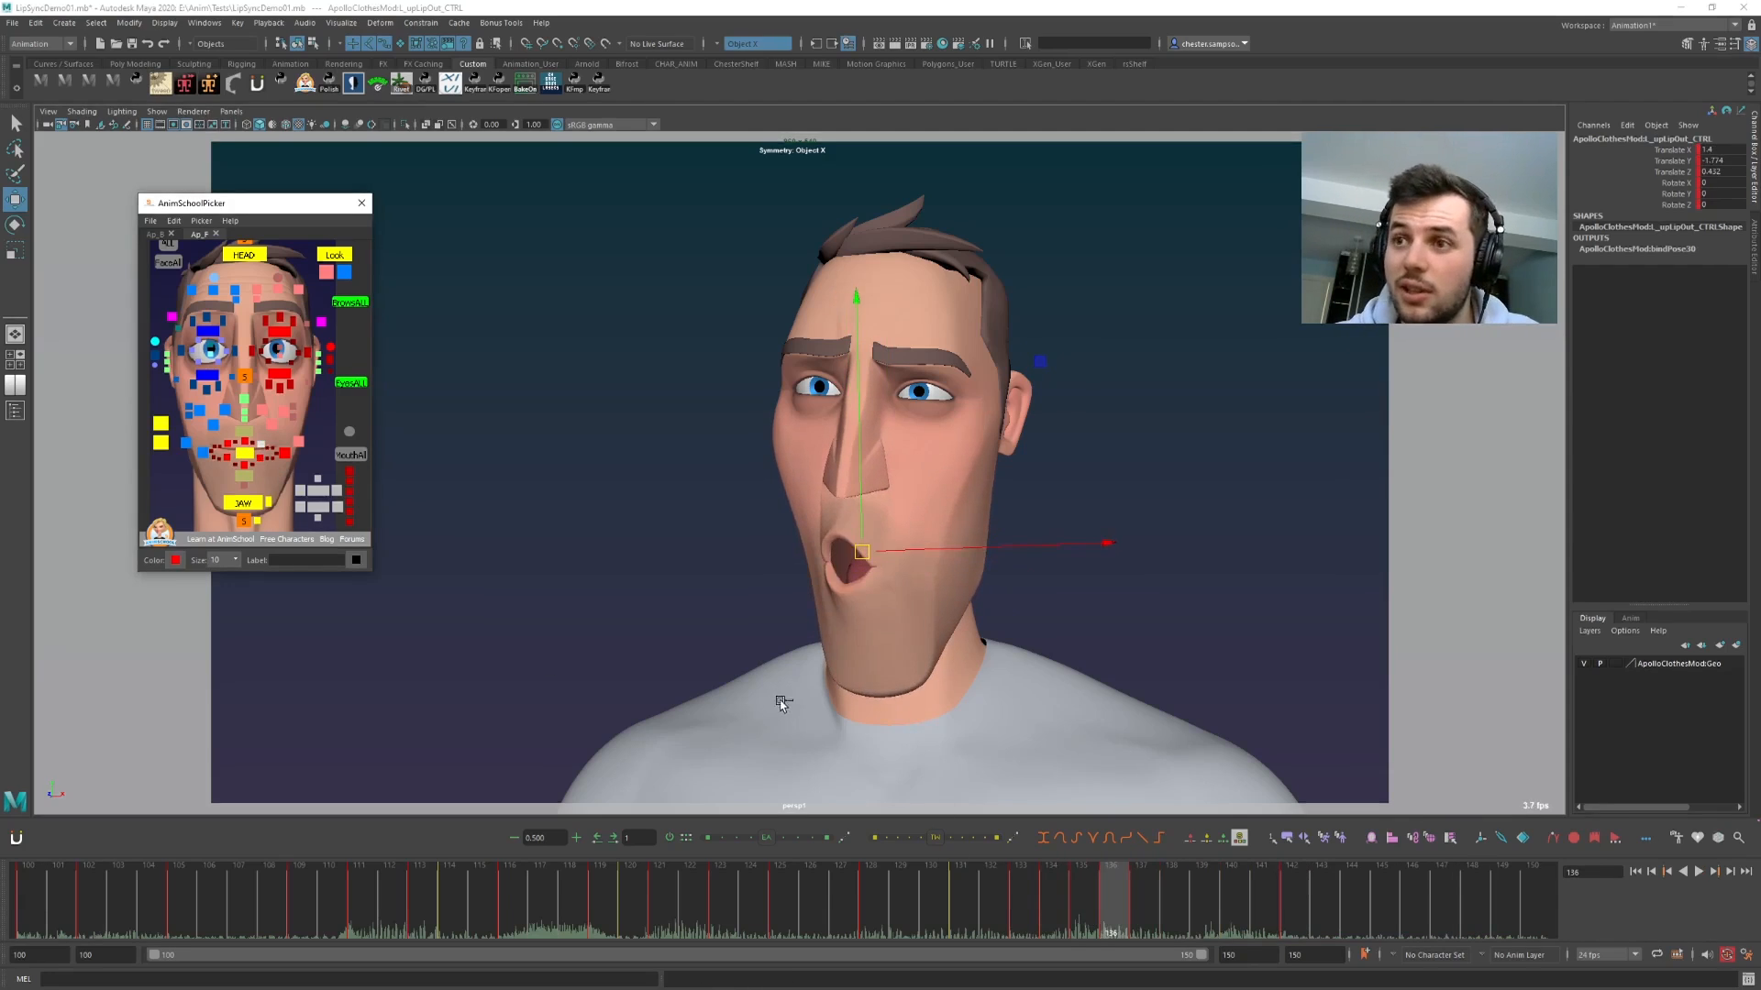
key(comma)
key(comma)
key(comma)
key(period)
key(period)
key(period)
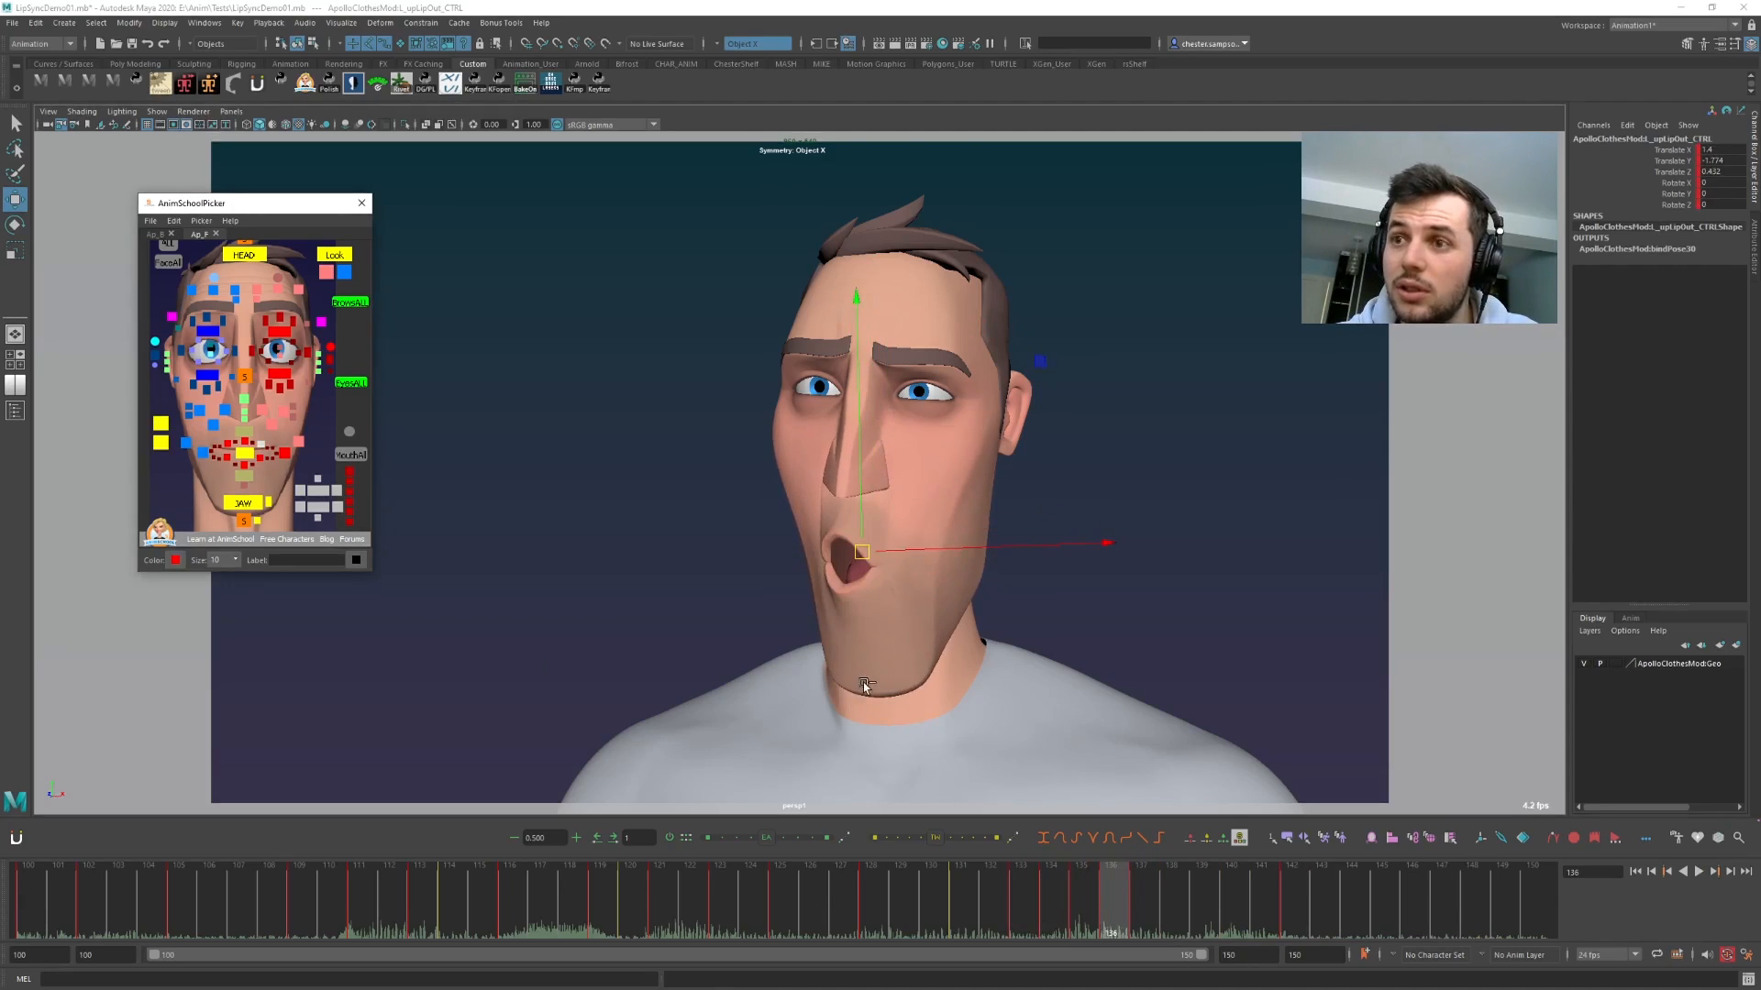
key(period)
key(comma)
key(comma)
key(period)
key(period)
key(period)
key(period)
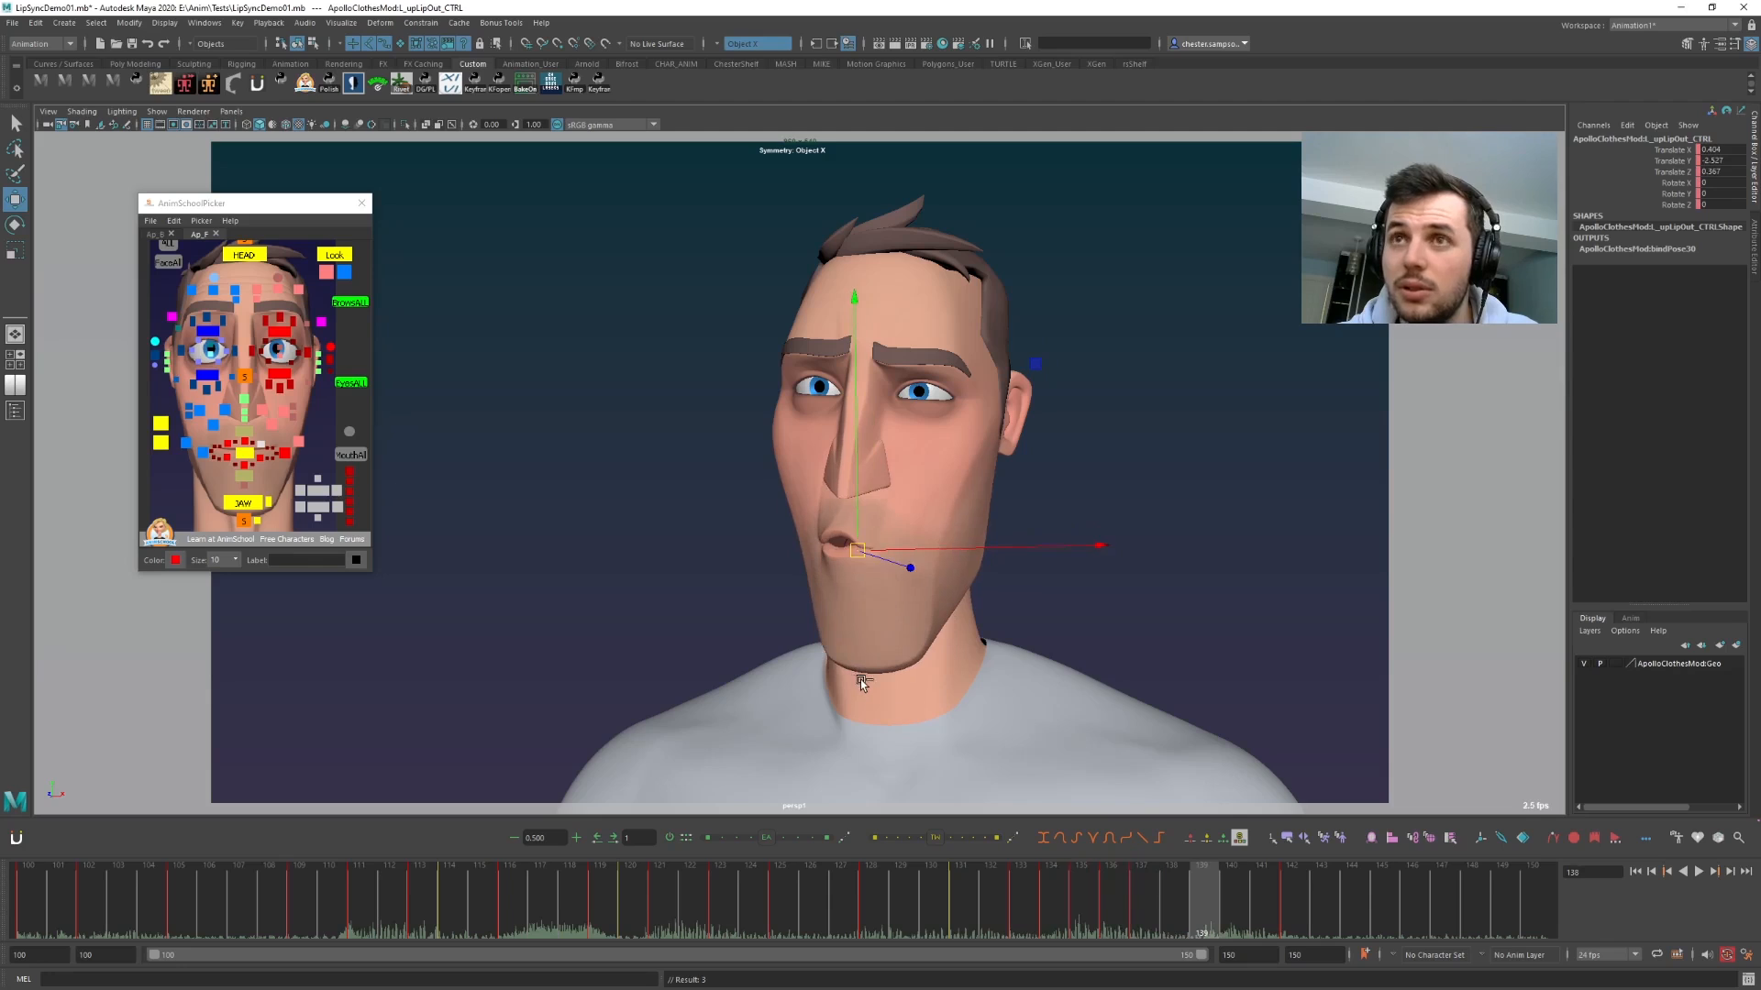
key(alt+v)
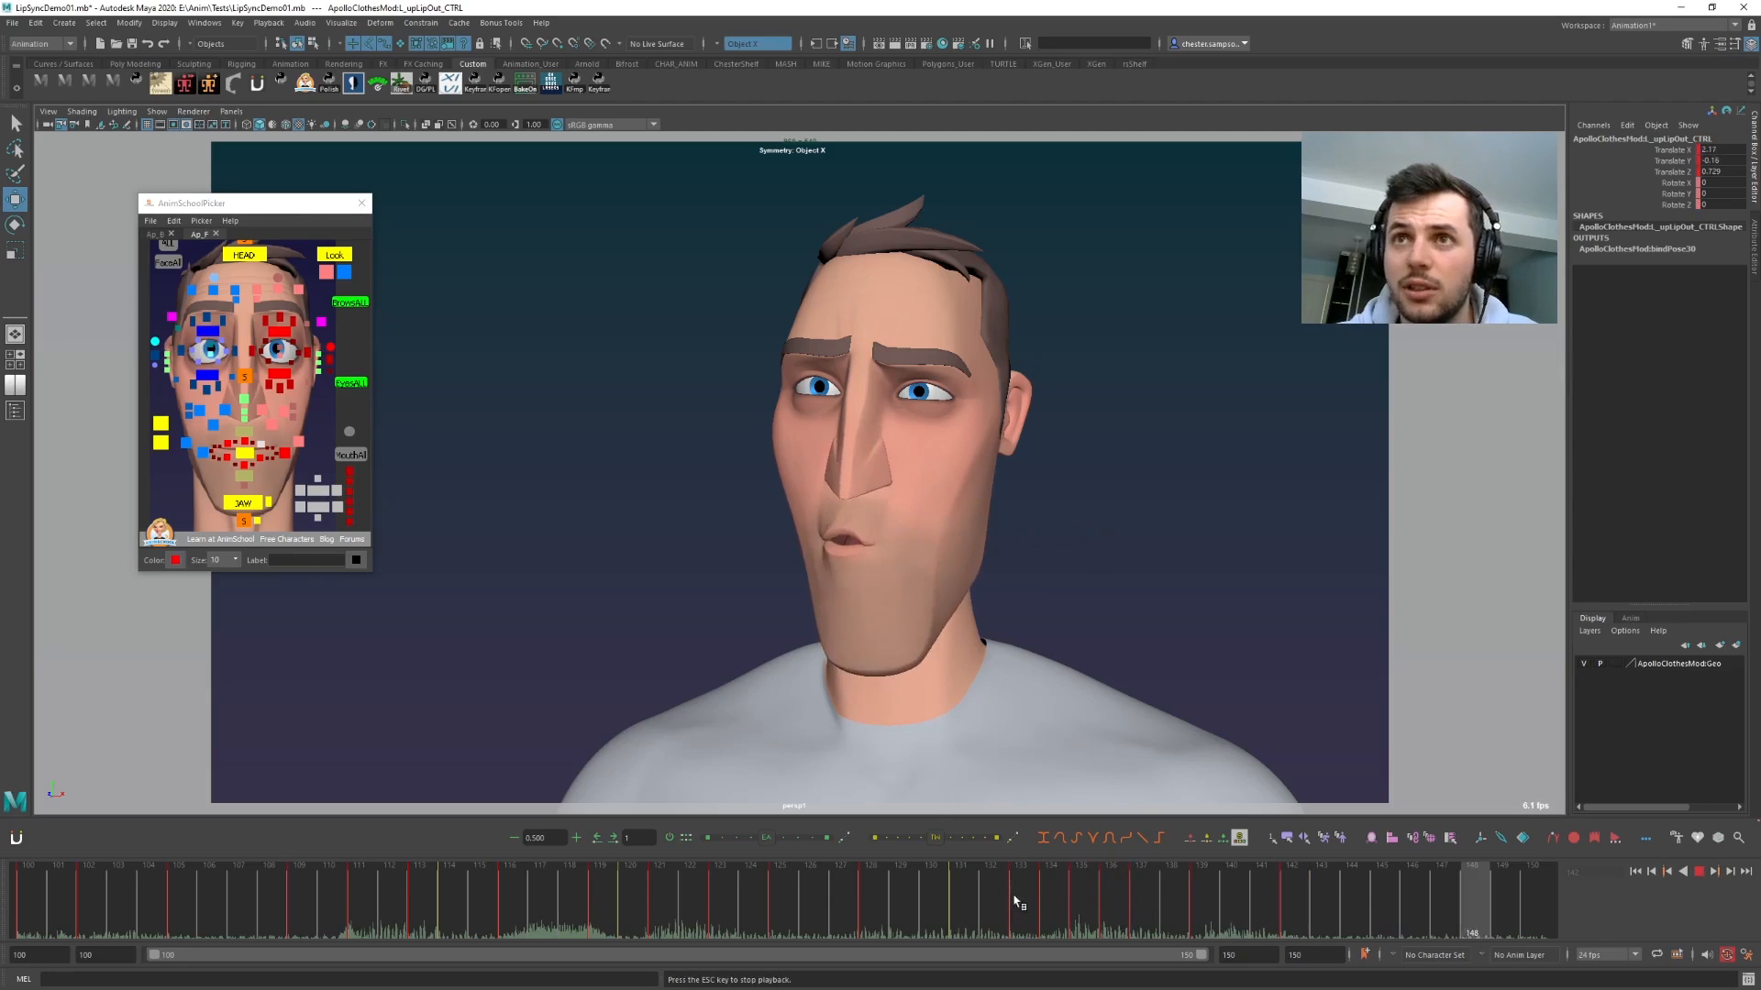
key(Escape)
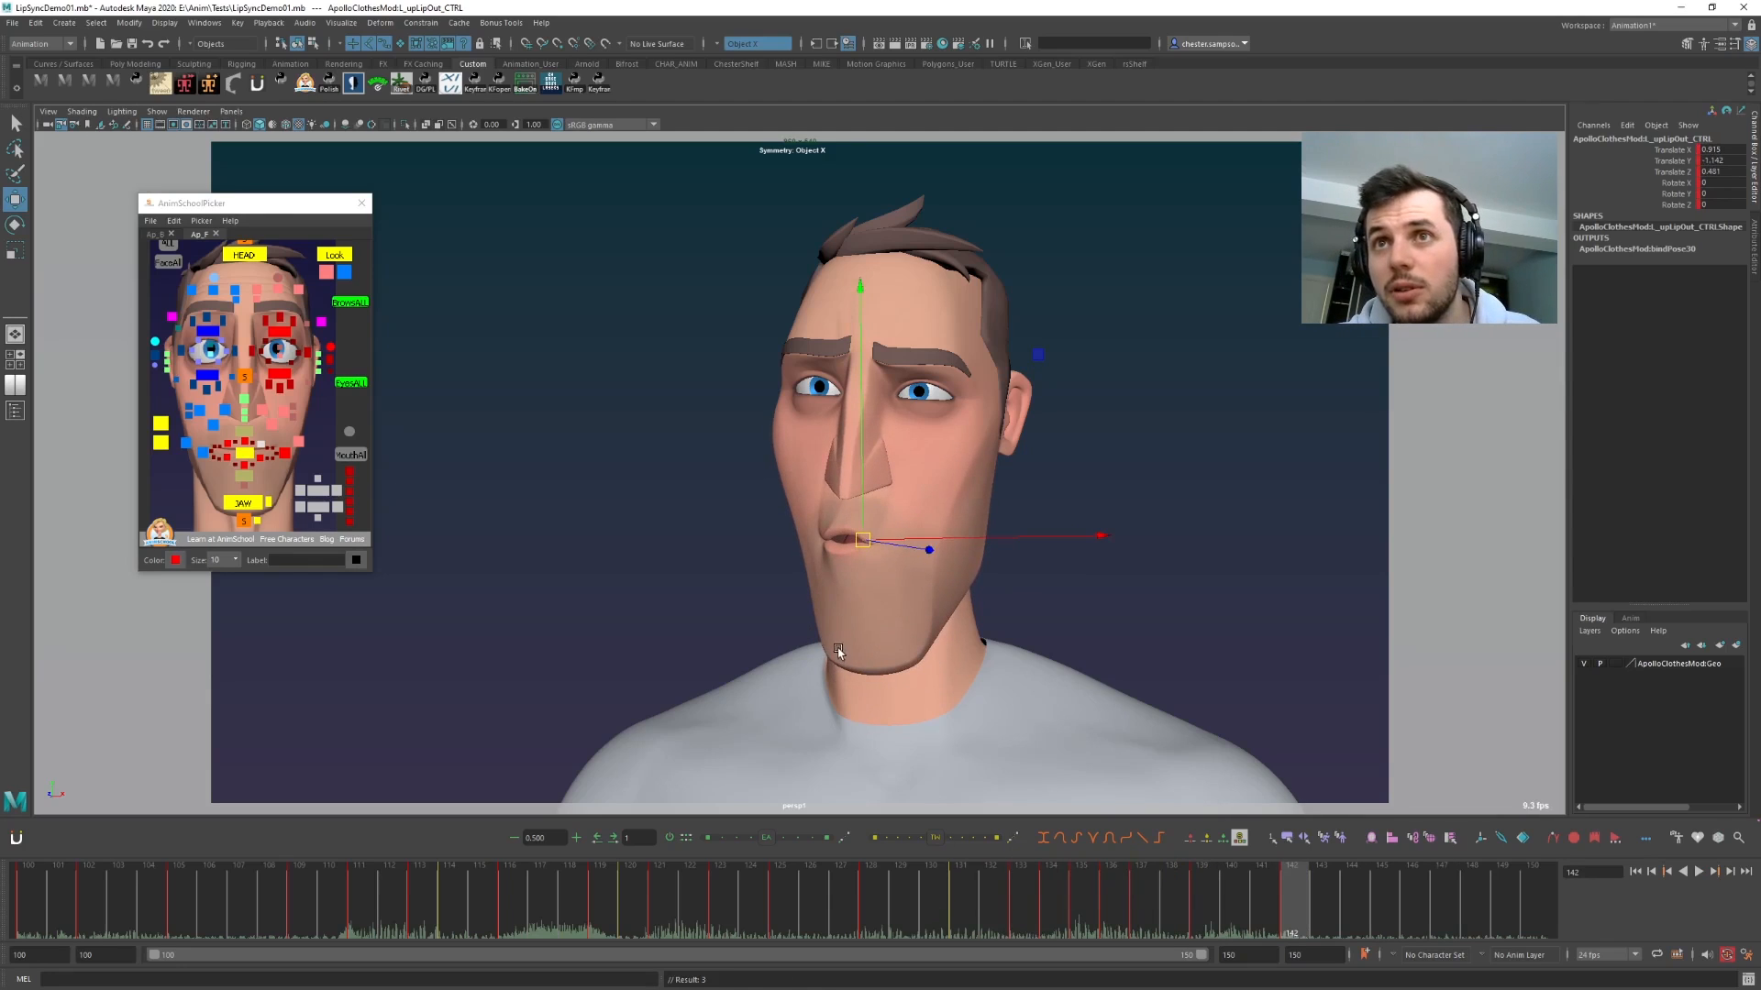
- Compare the left outer upper-lip control's keyed poses around frame 142 and review the animation in playback
key(comma)
key(comma)
key(period)
key(period)
key(comma)
key(comma)
key(period)
key(period)
key(alt+v)
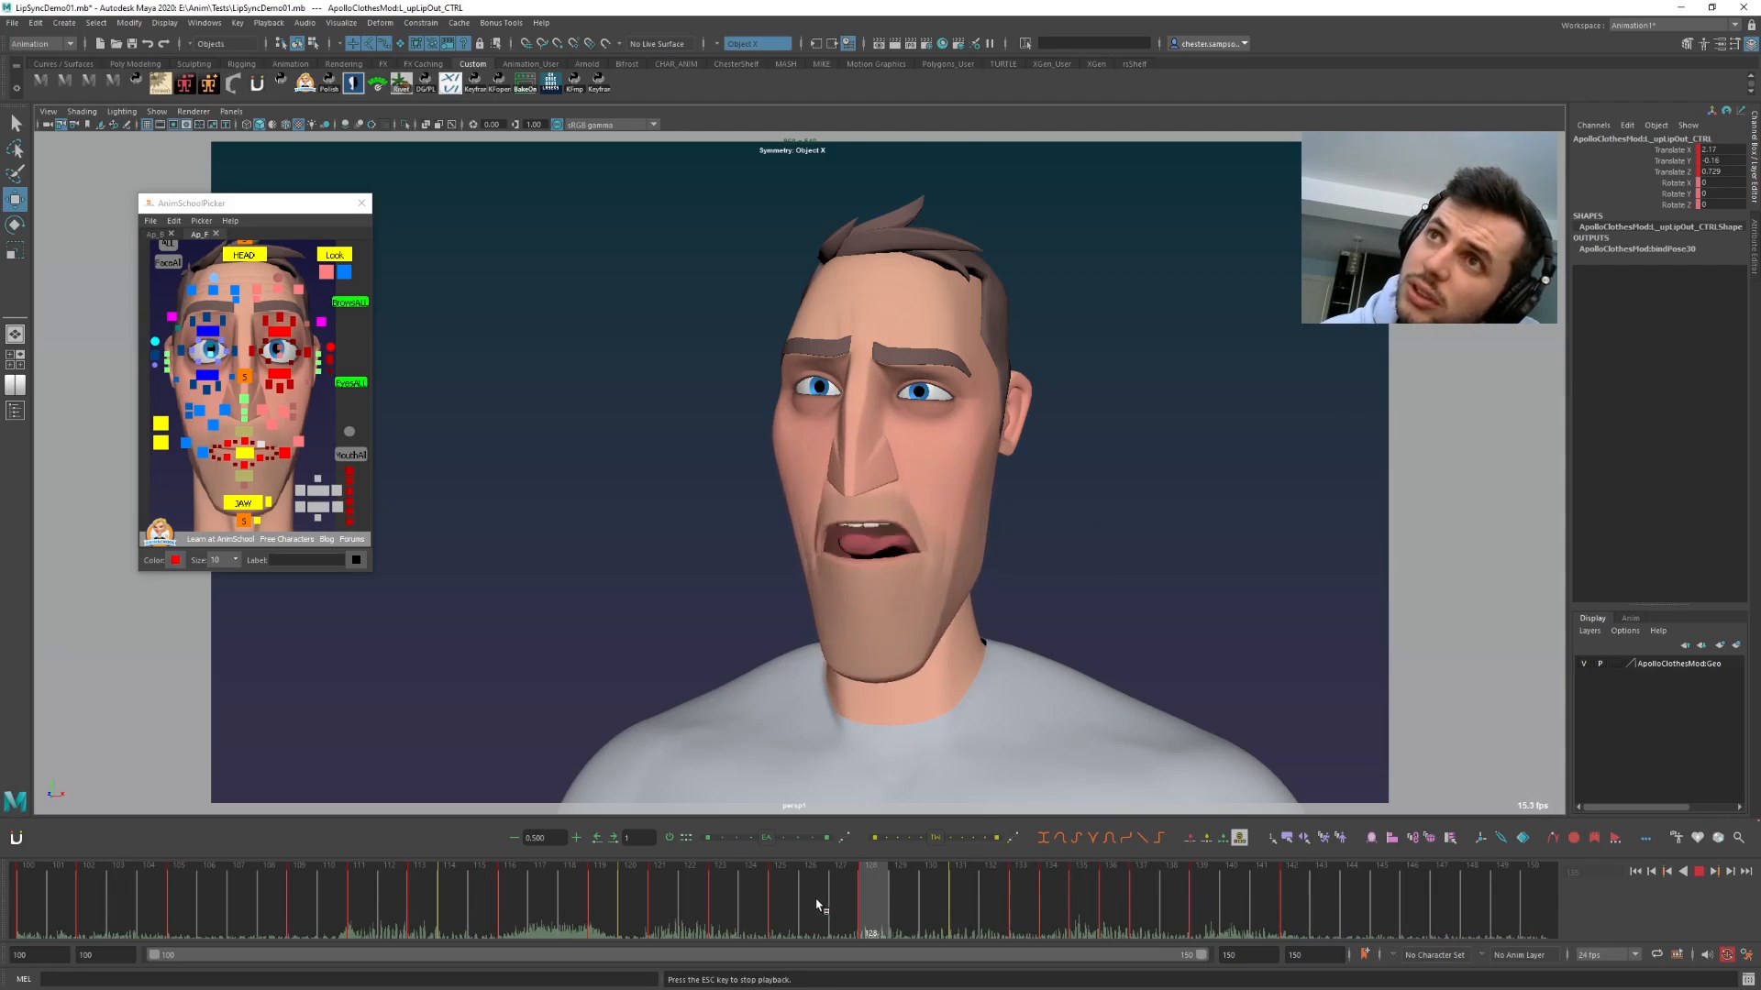
key(alt+v)
- Show only the jaw control's Rotate X curve in the Graph Editor and slightly lower its key near frame 116
click(572, 421)
click(243, 503)
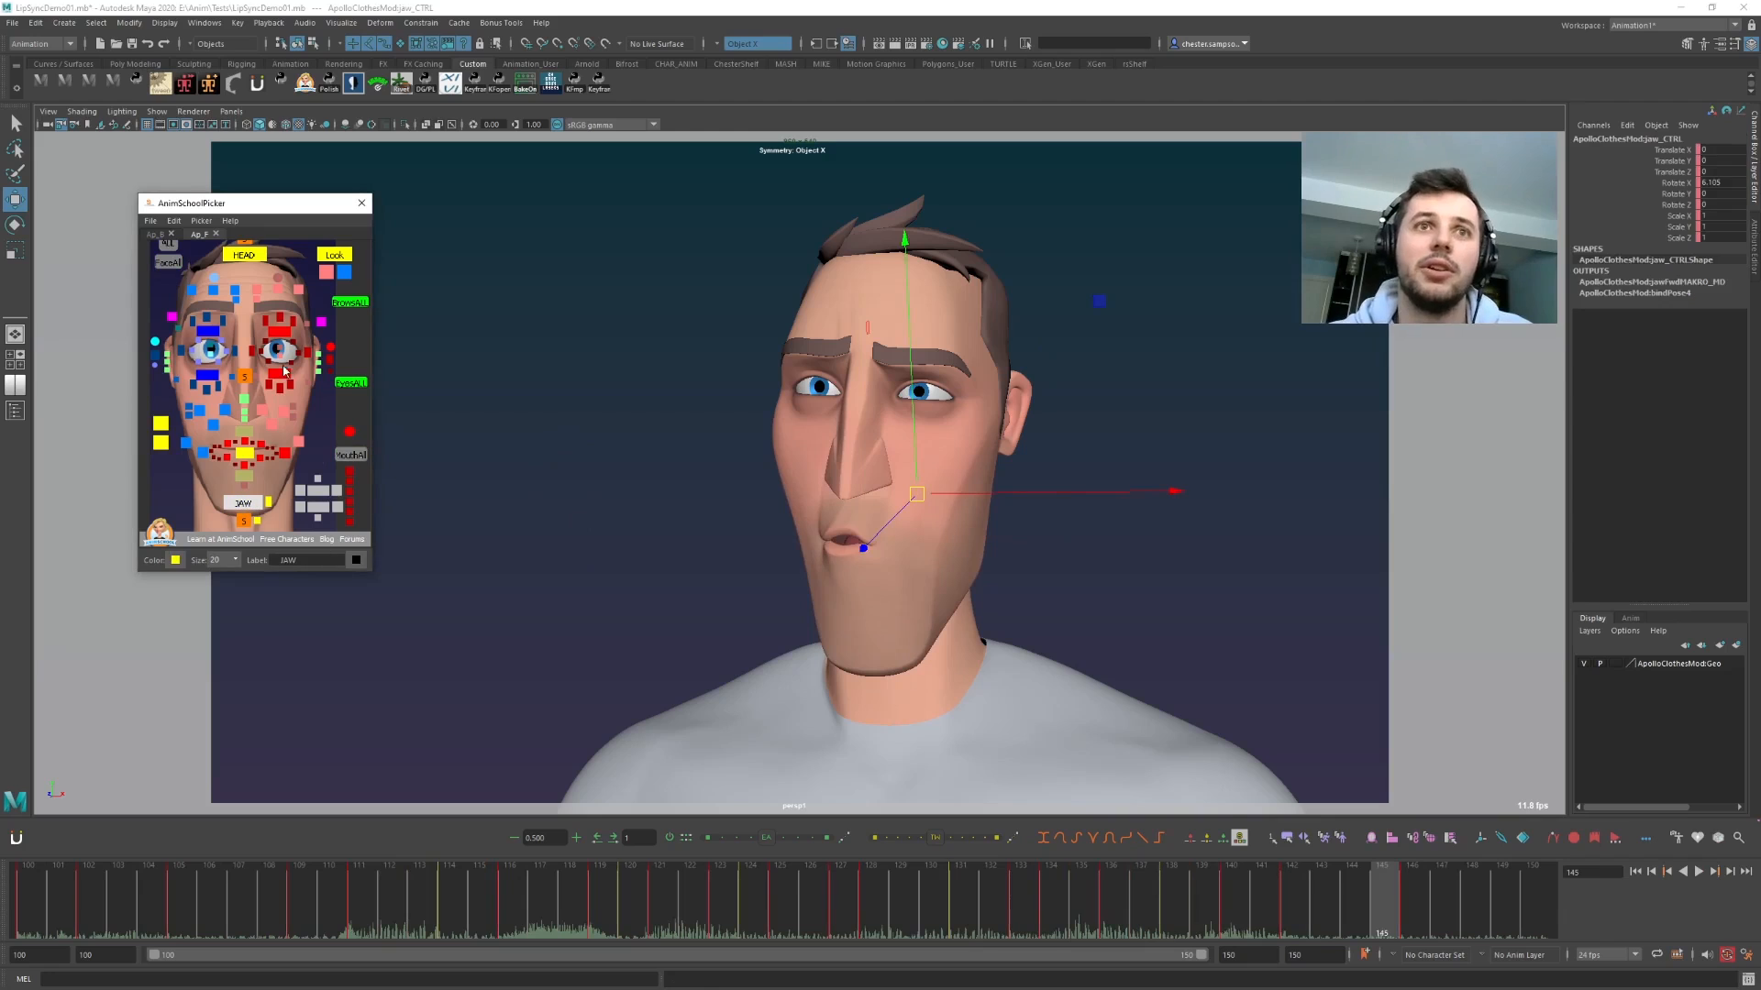
key(ctrl+g)
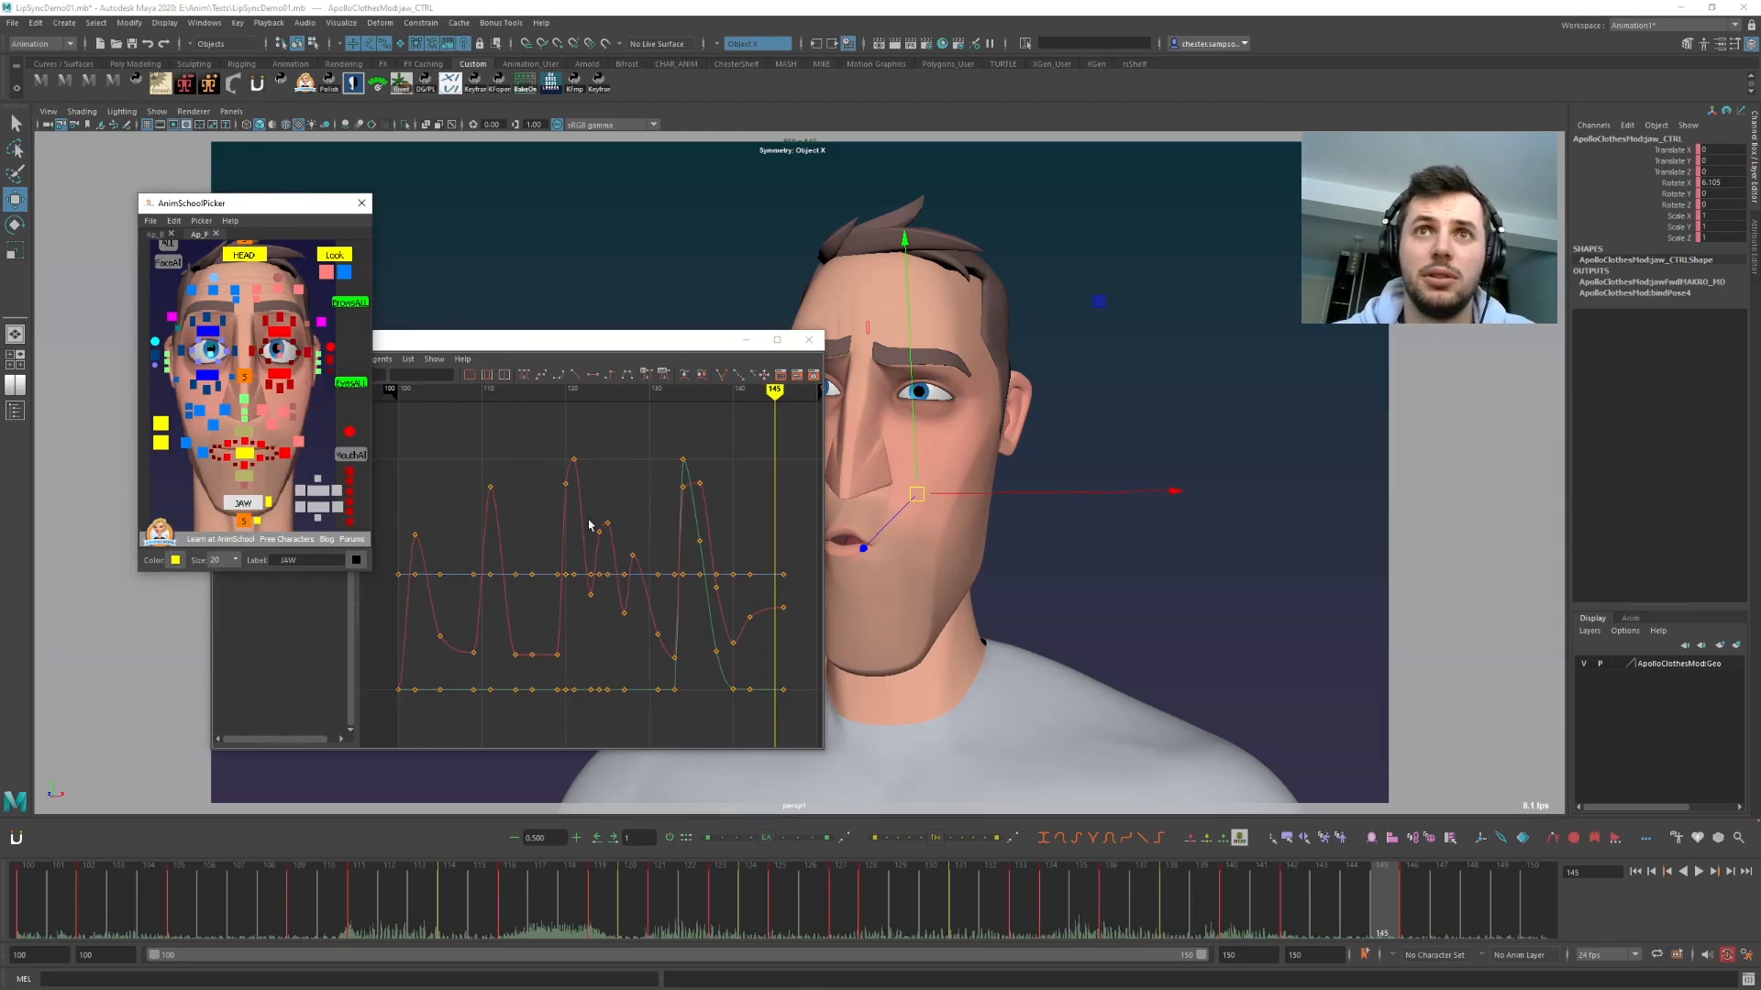
click(449, 347)
key(e)
click(869, 495)
click(310, 517)
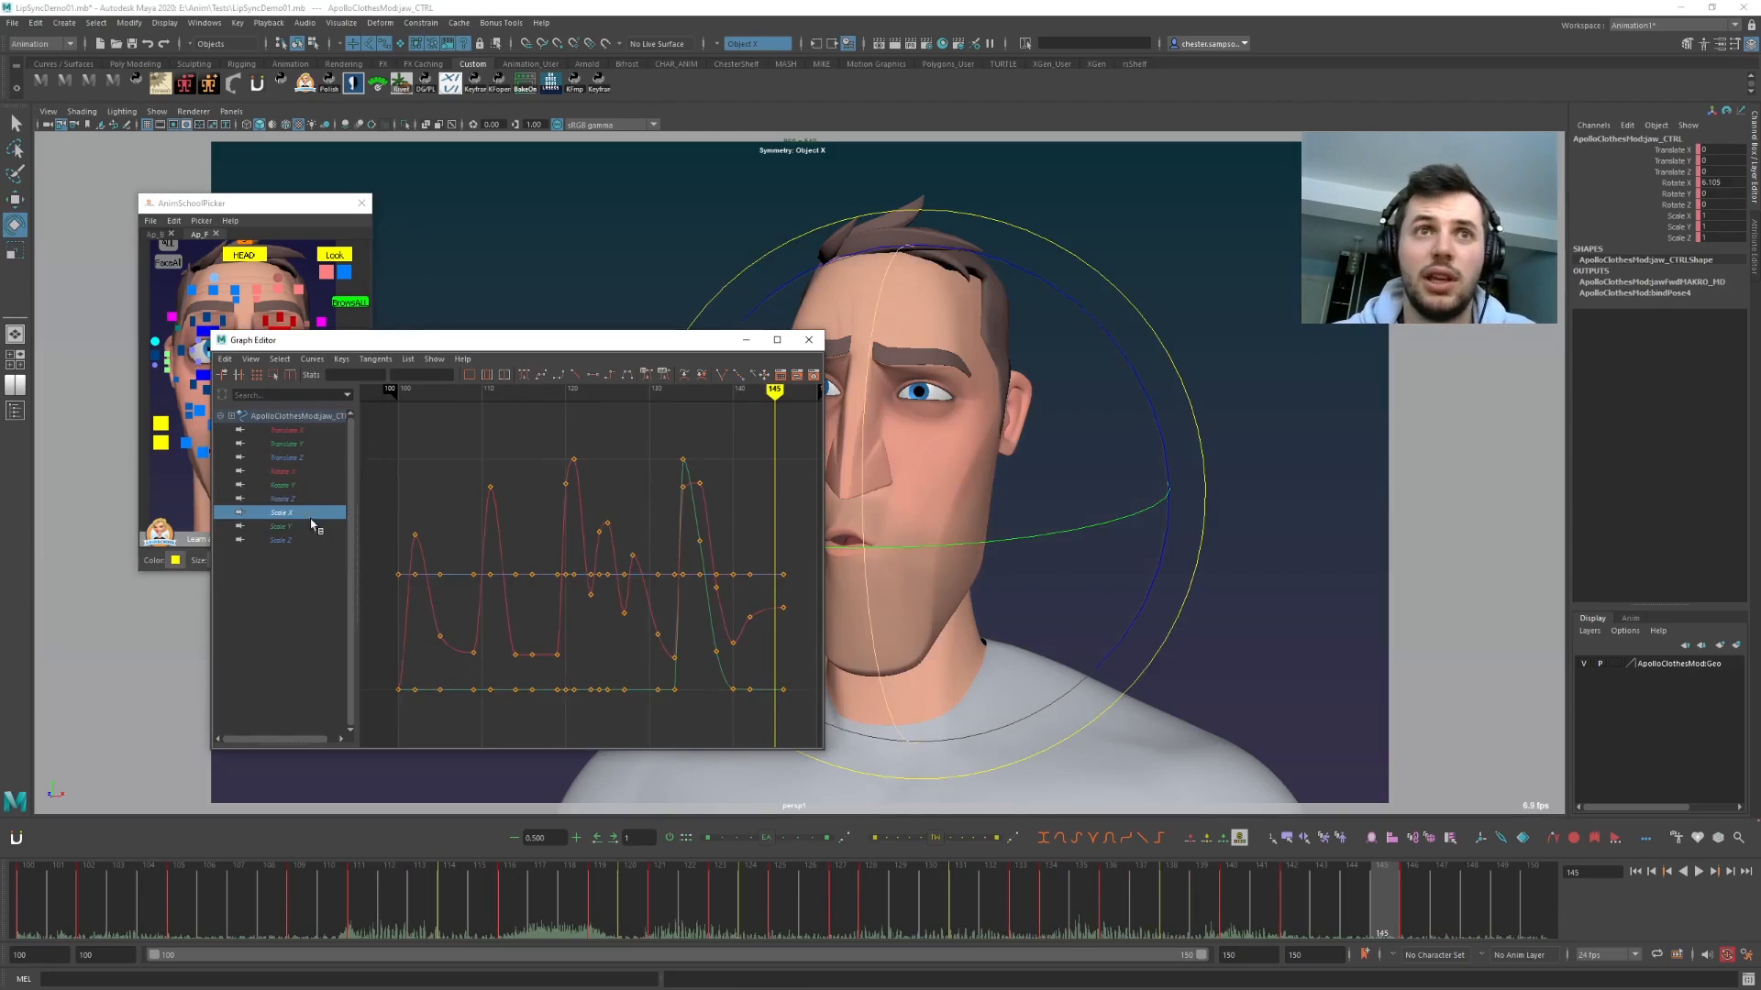
click(276, 471)
drag(515, 601, 432, 541)
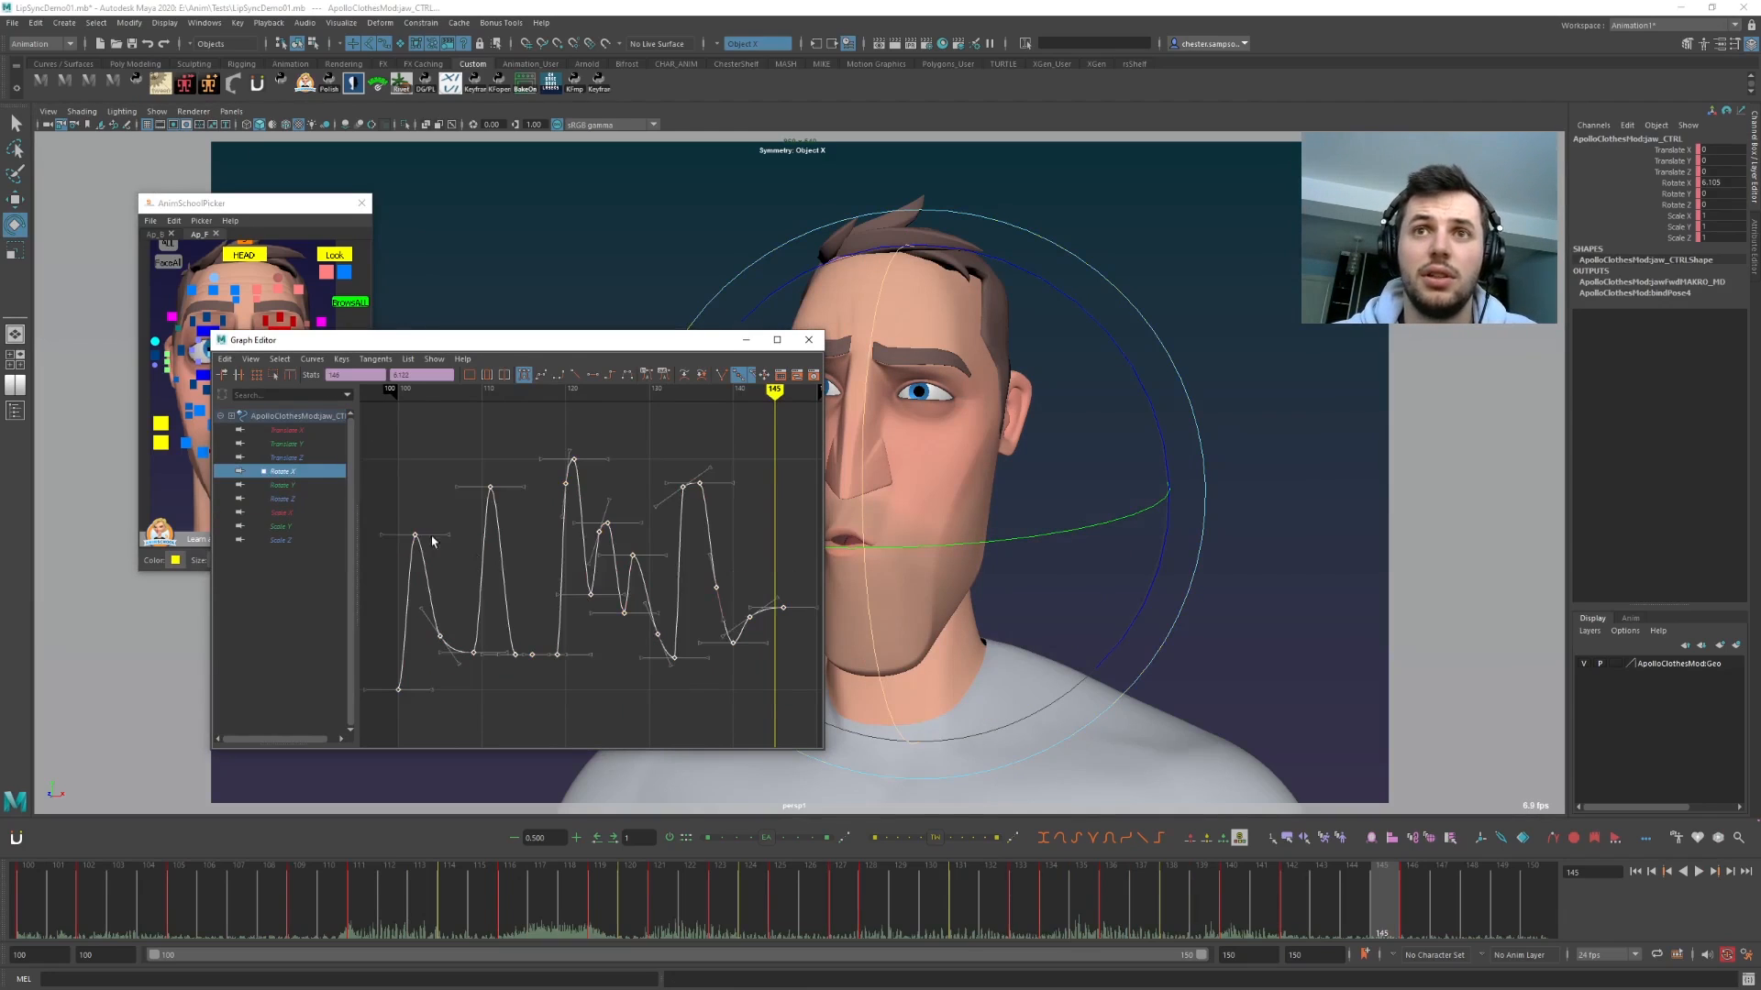
click(484, 727)
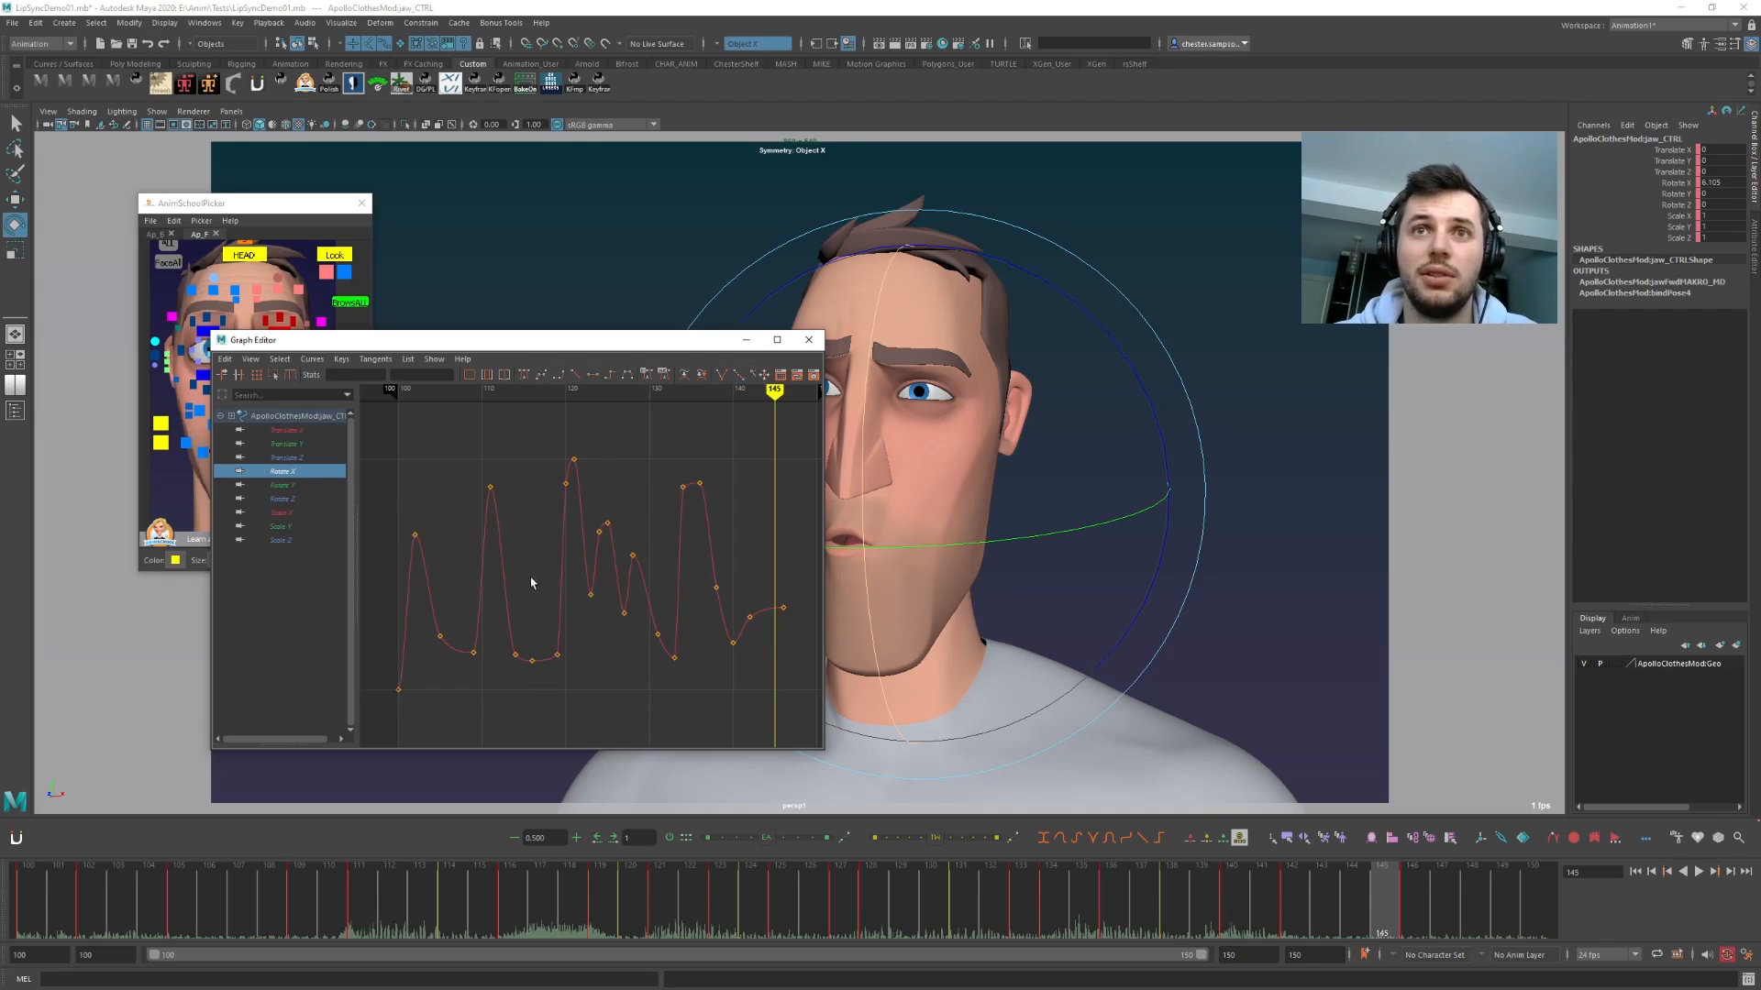
- Copy all keys of the jaw control's Rotate X curve
drag(531, 583, 469, 543)
click(220, 359)
click(236, 414)
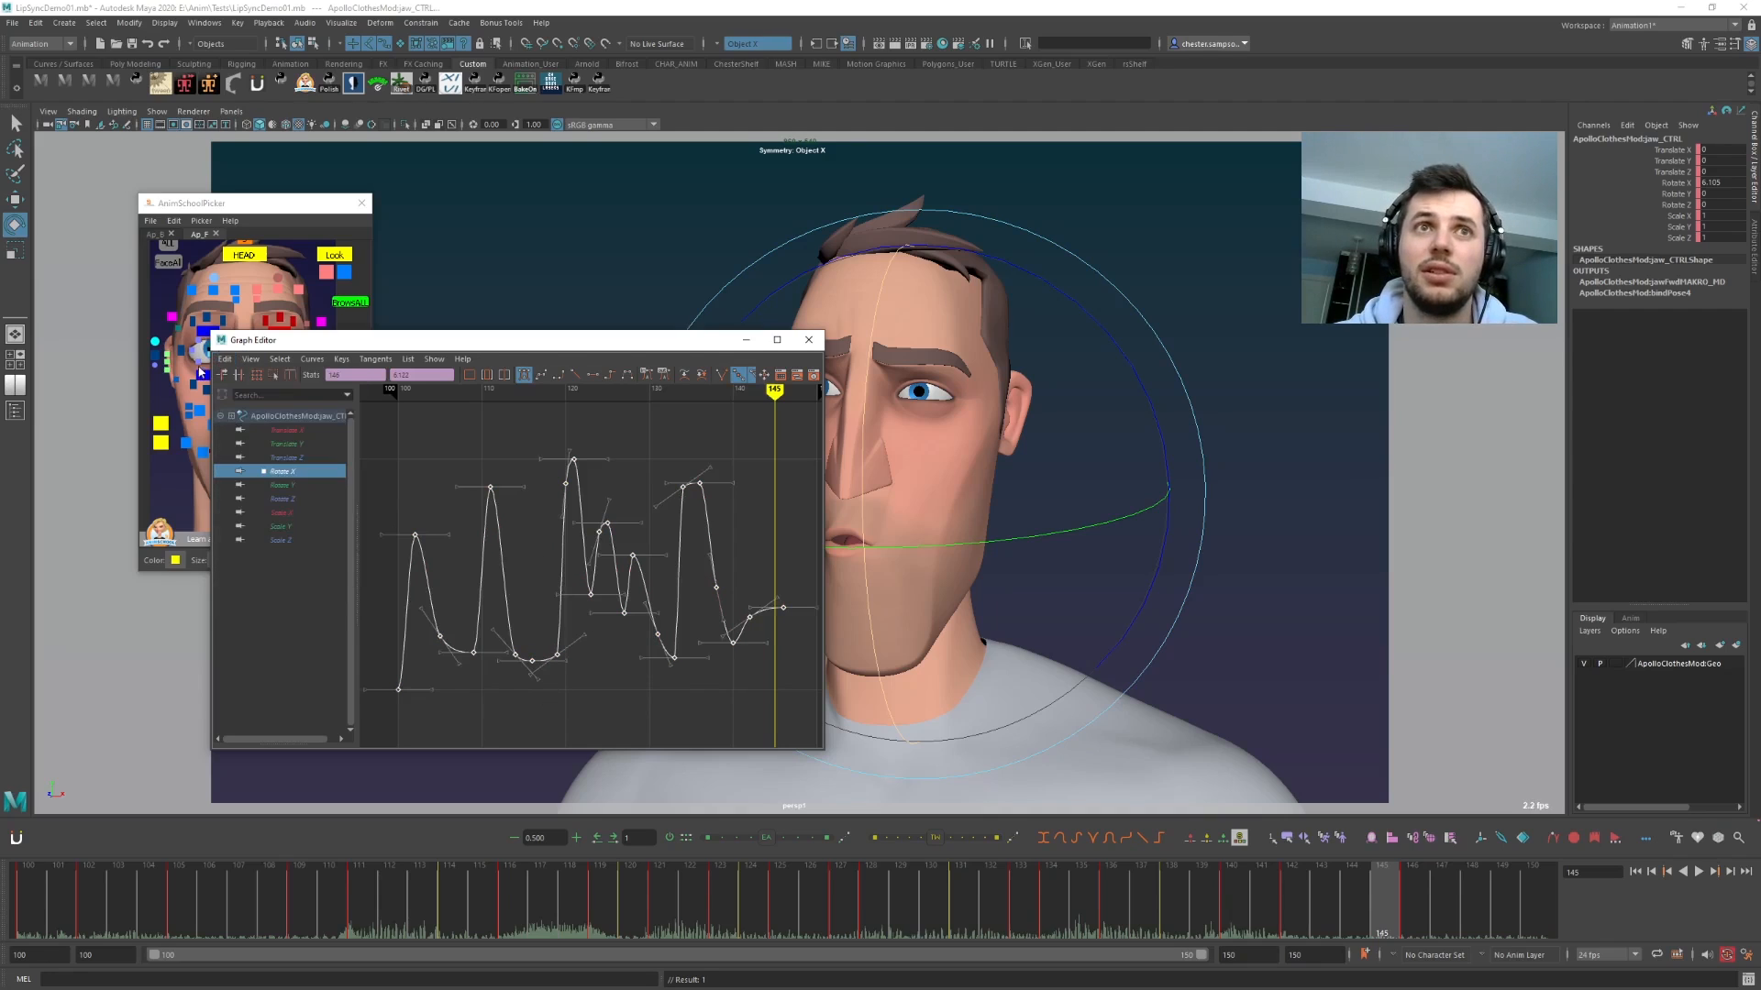
- Select the bottom squash control's Translate Y curve and examine the Paste Keys options for time range and paste method
click(175, 330)
click(243, 523)
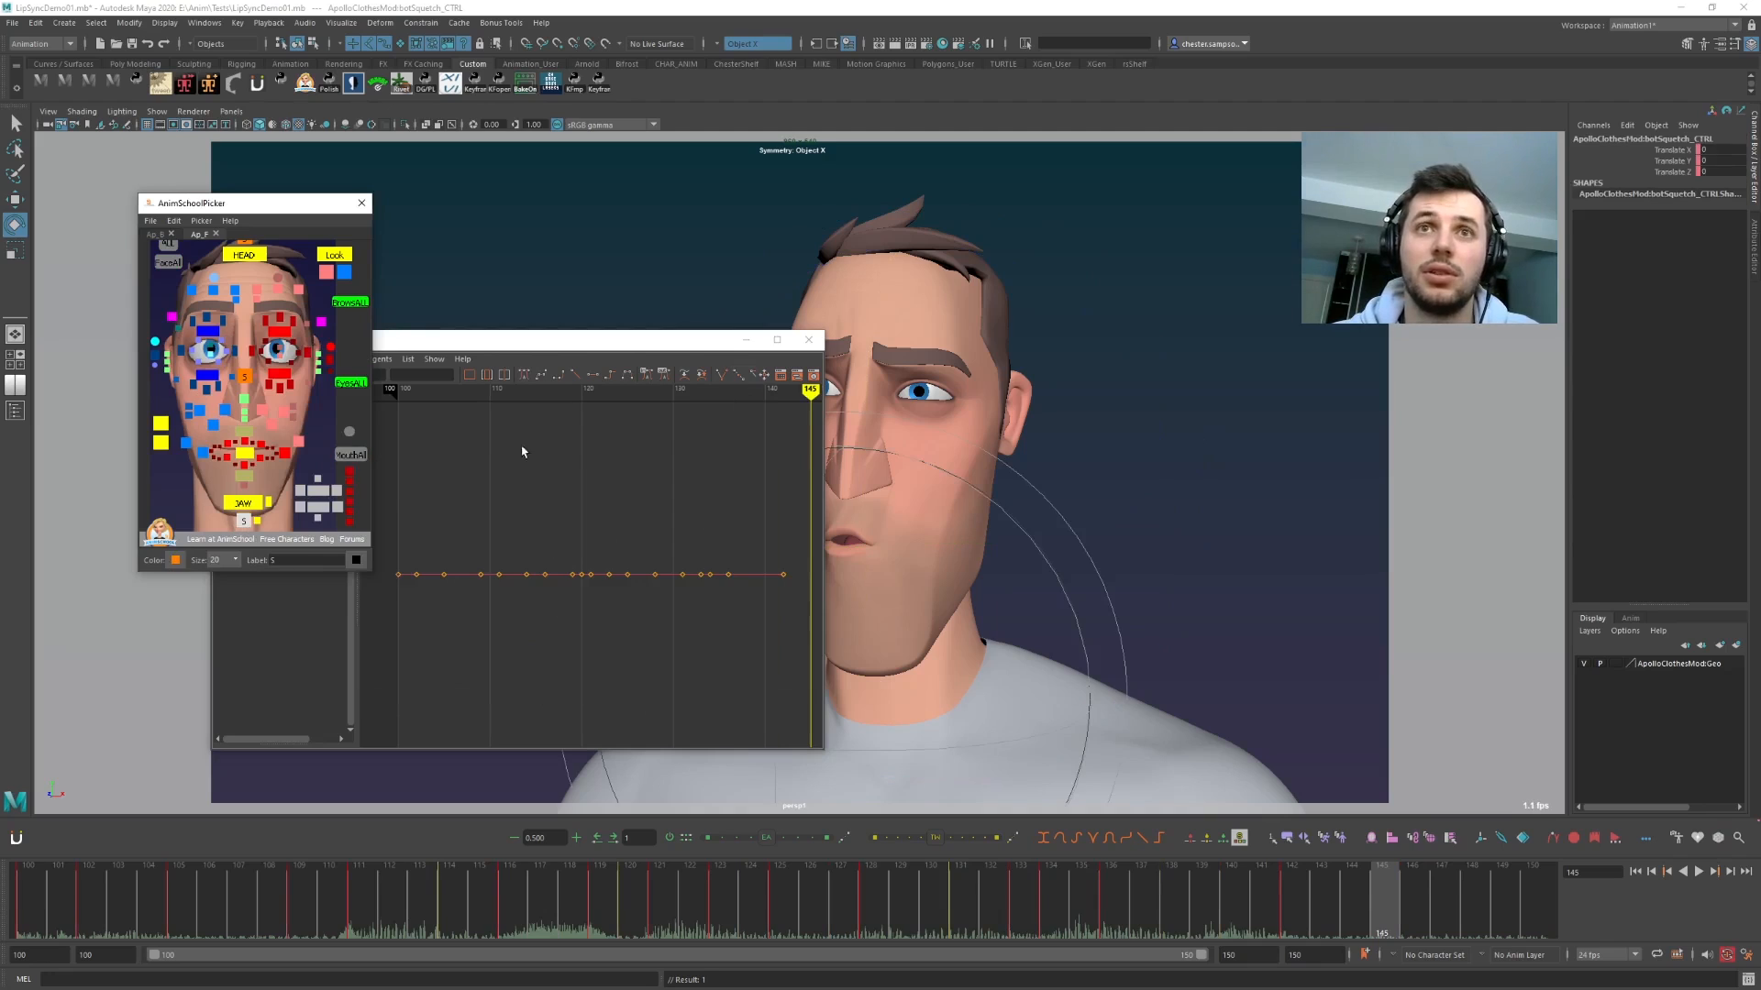
click(468, 353)
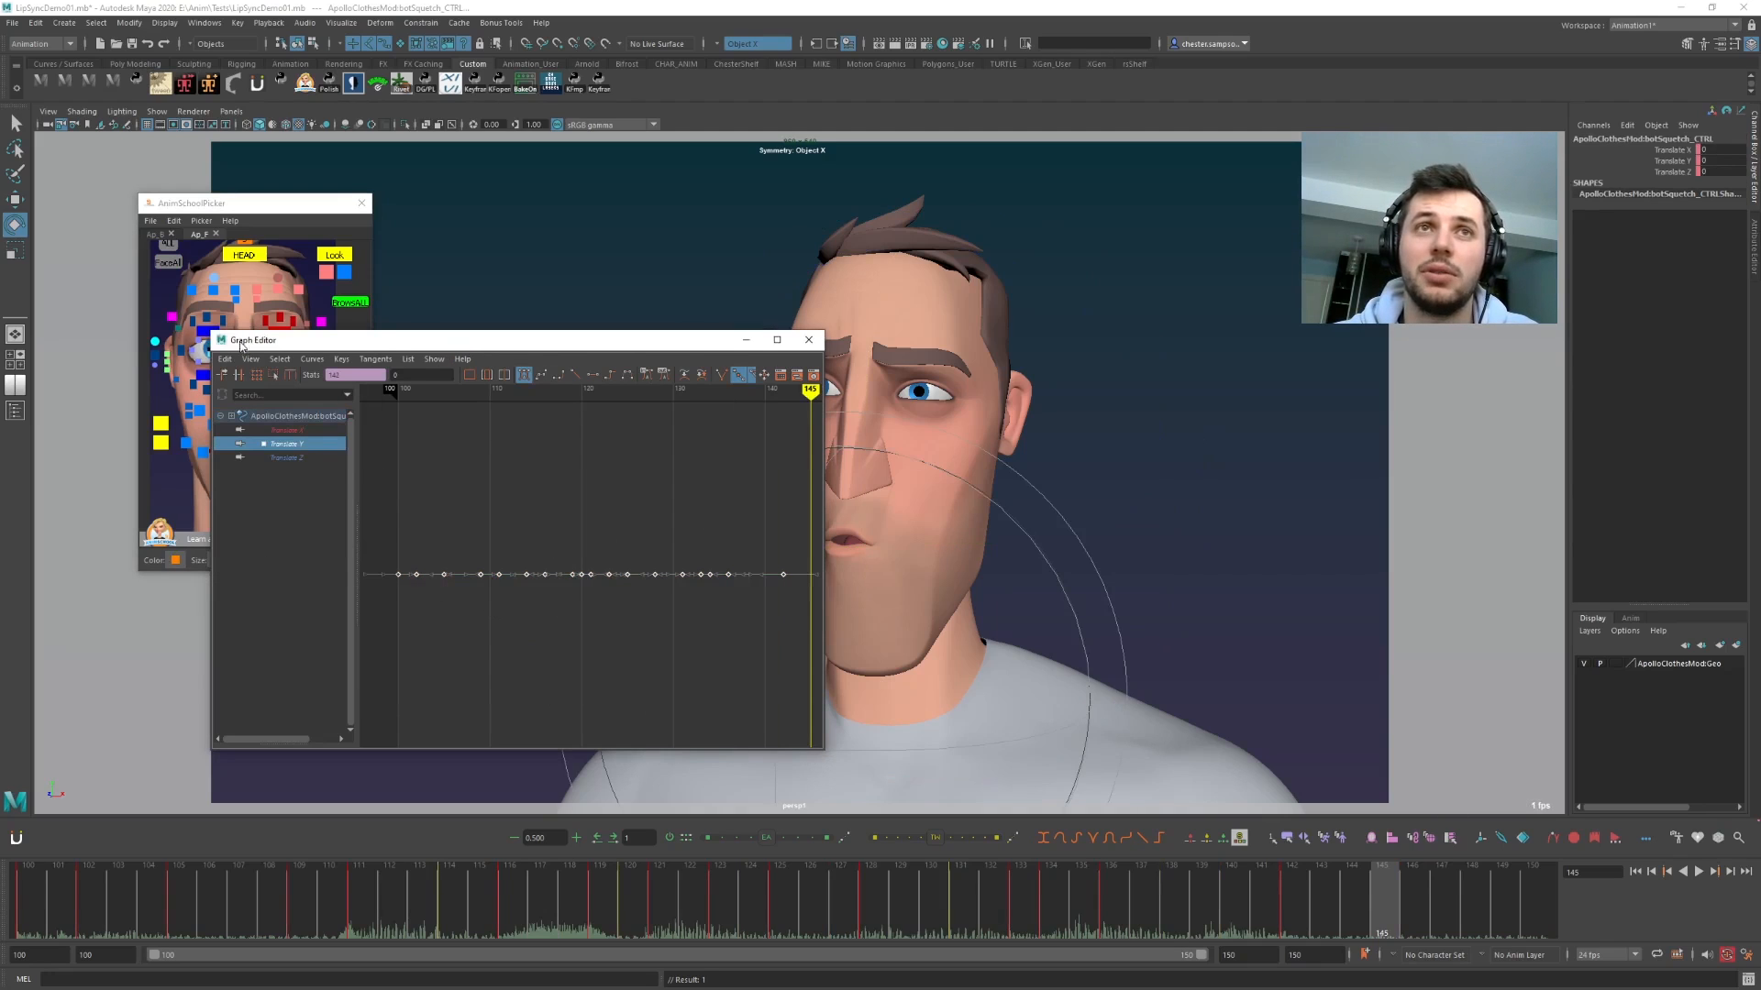
click(223, 360)
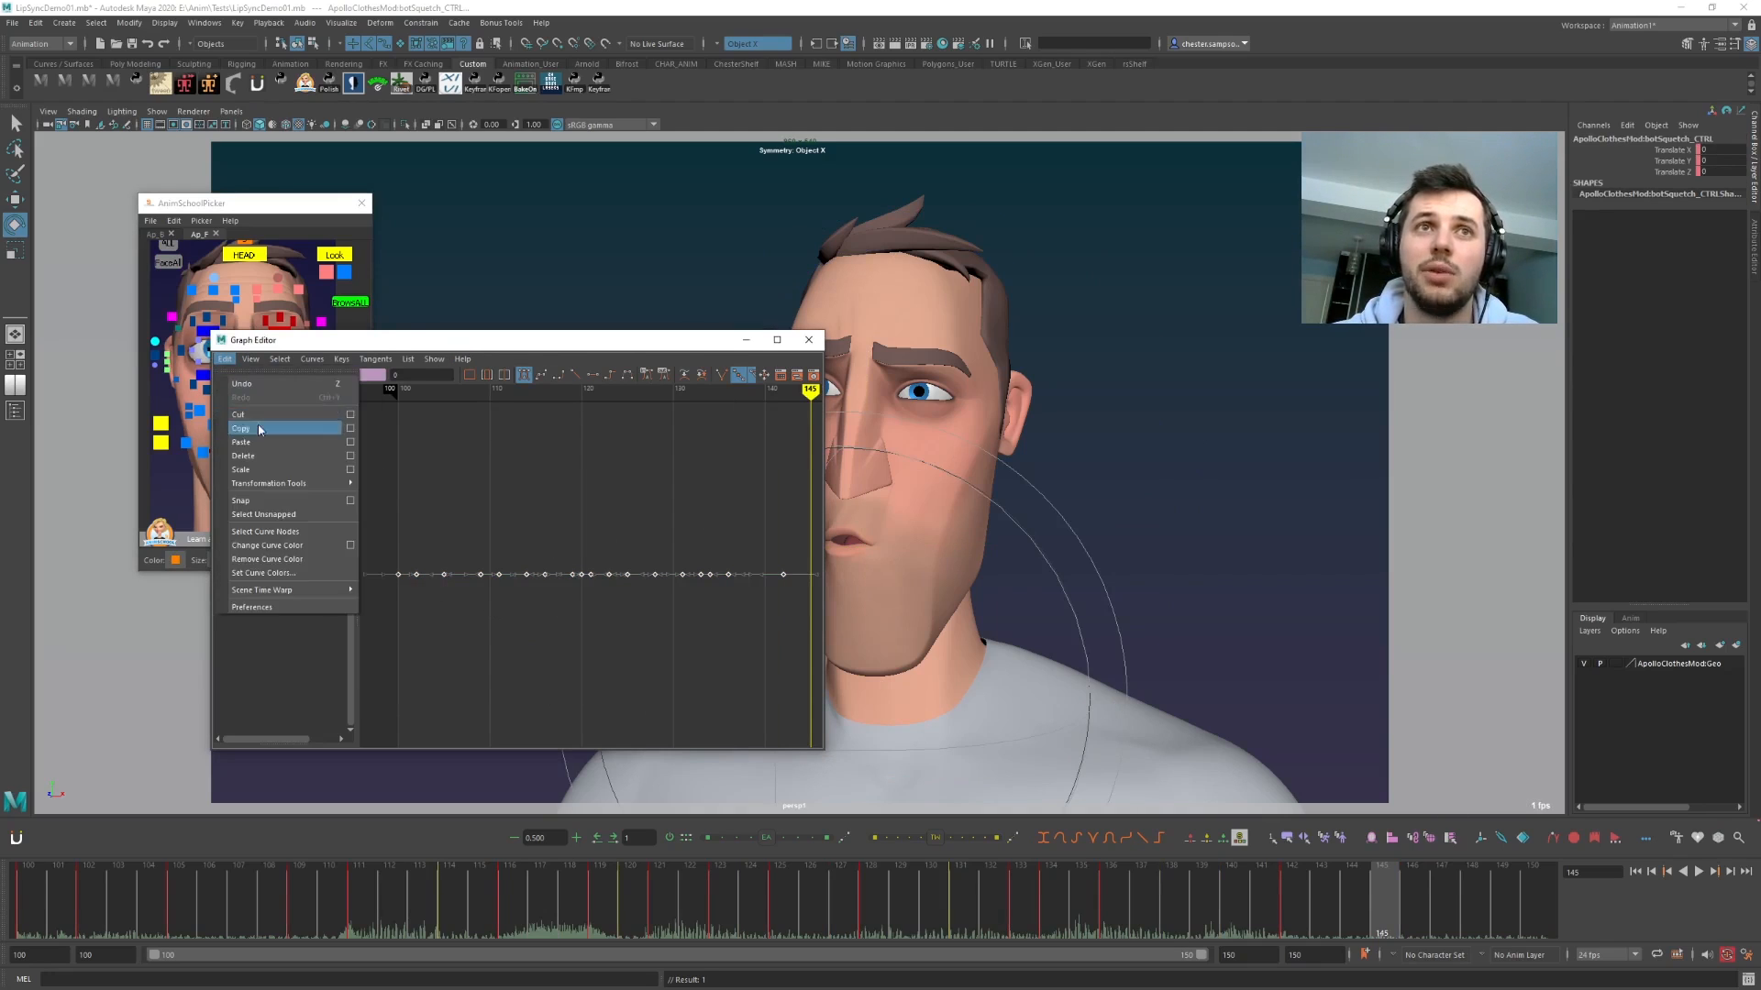
click(347, 444)
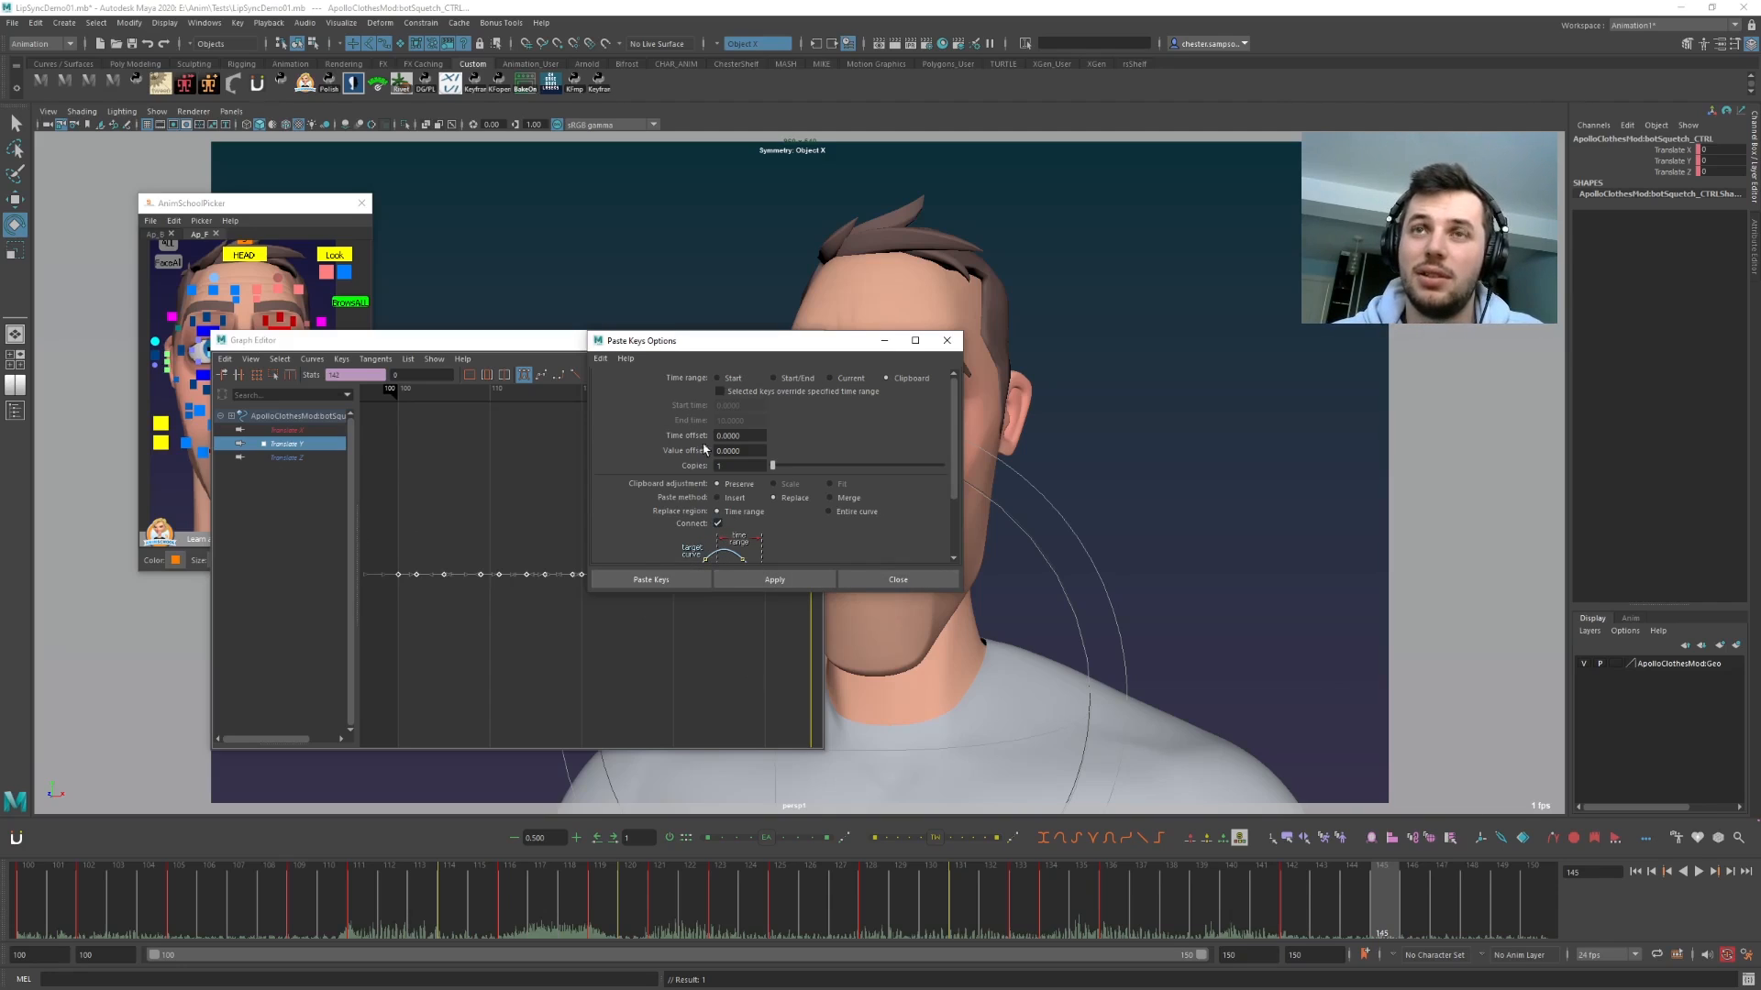
drag(962, 594, 973, 648)
click(958, 345)
click(225, 358)
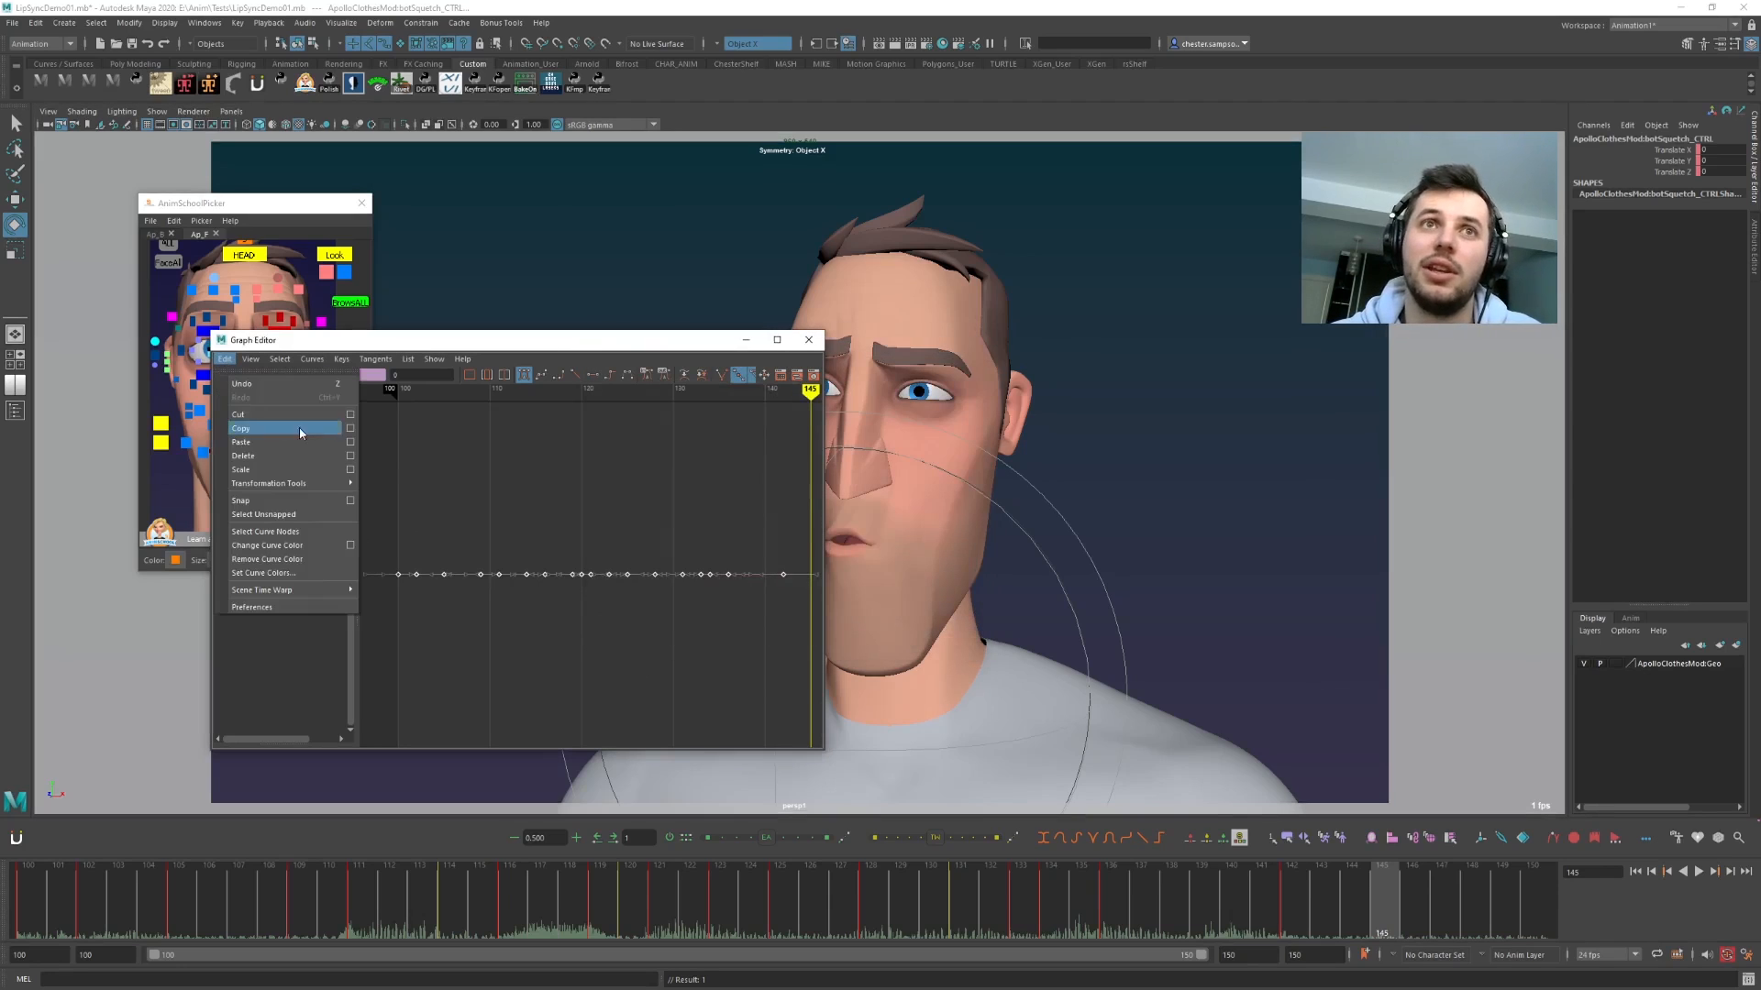
click(350, 444)
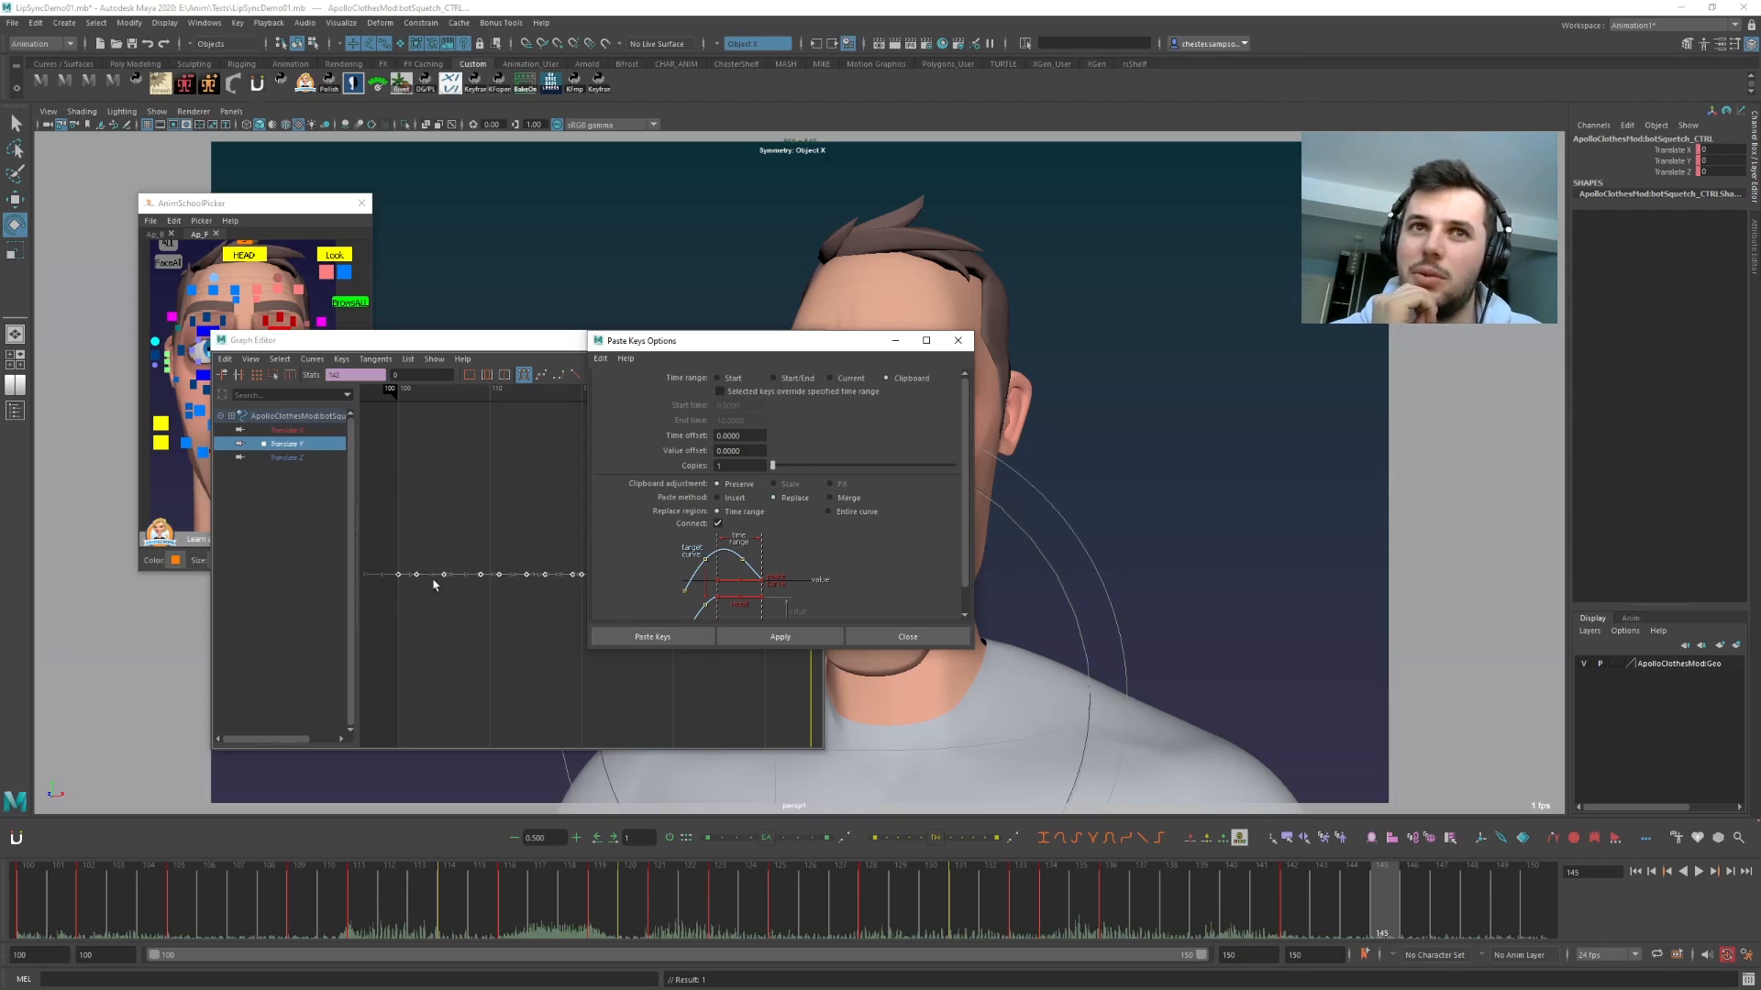
click(892, 636)
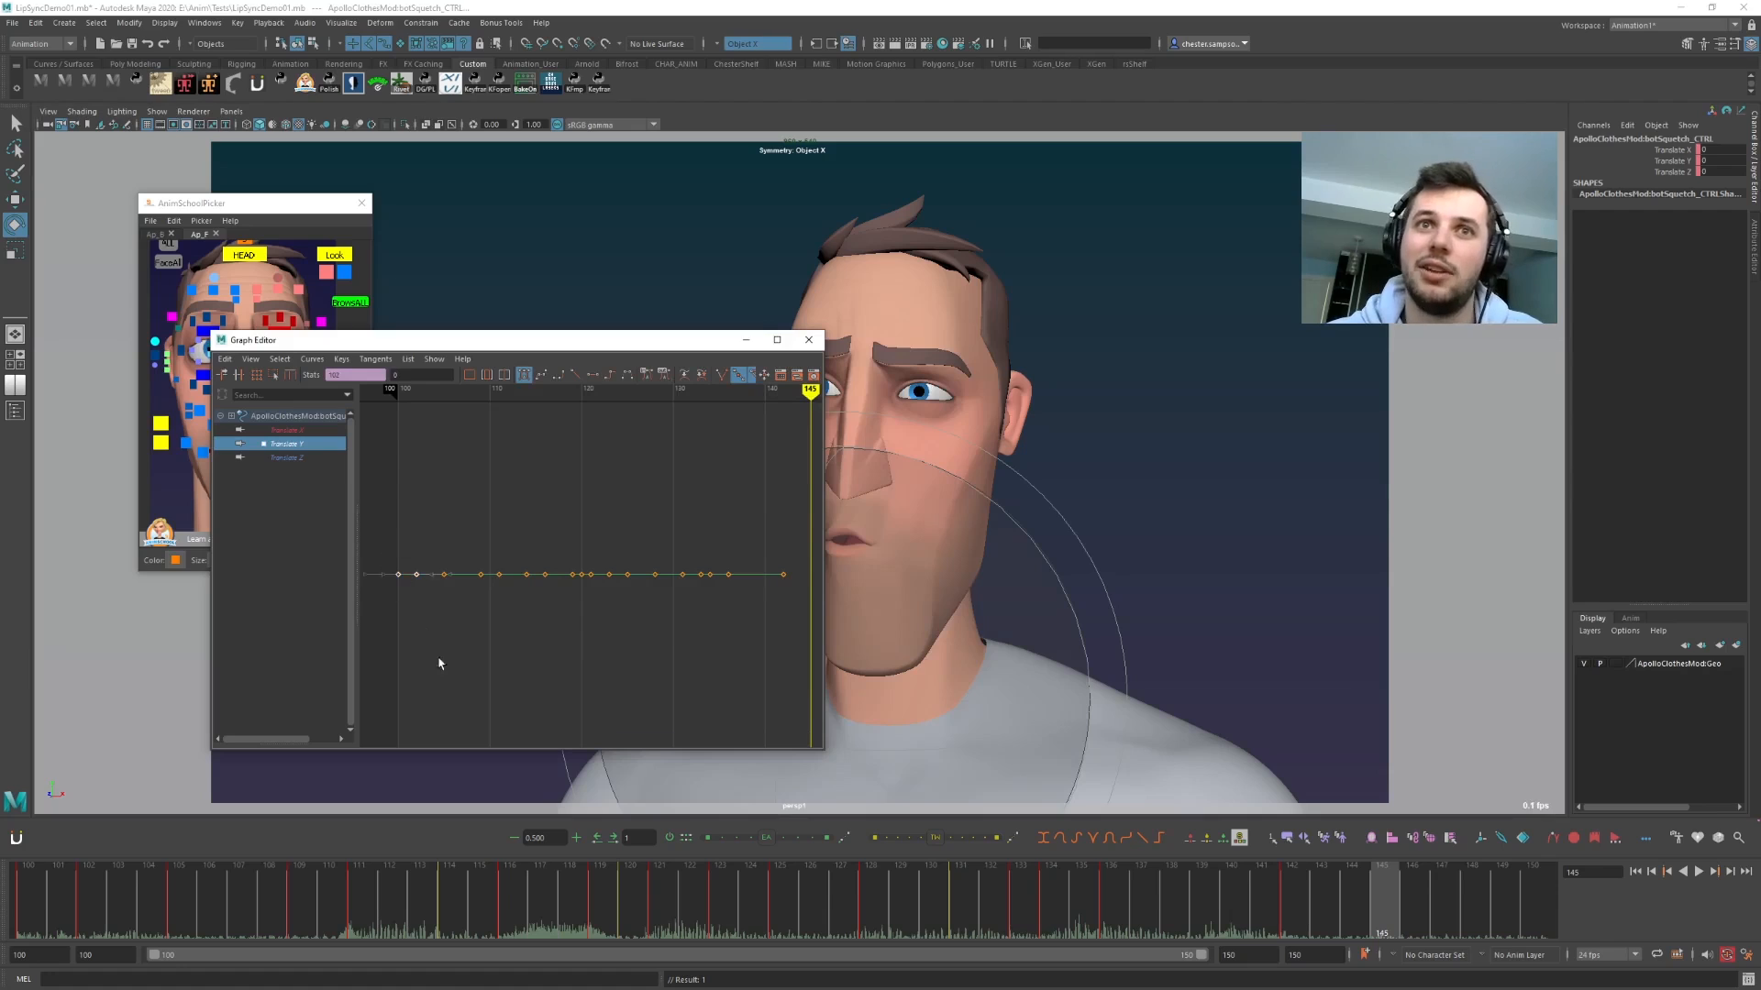
- Raise the first Translate Y key of the bottom squash control at frame 100 above the rest of the curve
shift+middle_drag(443, 516, 444, 570)
key(ctrl+z)
drag(91, 920, 35, 904)
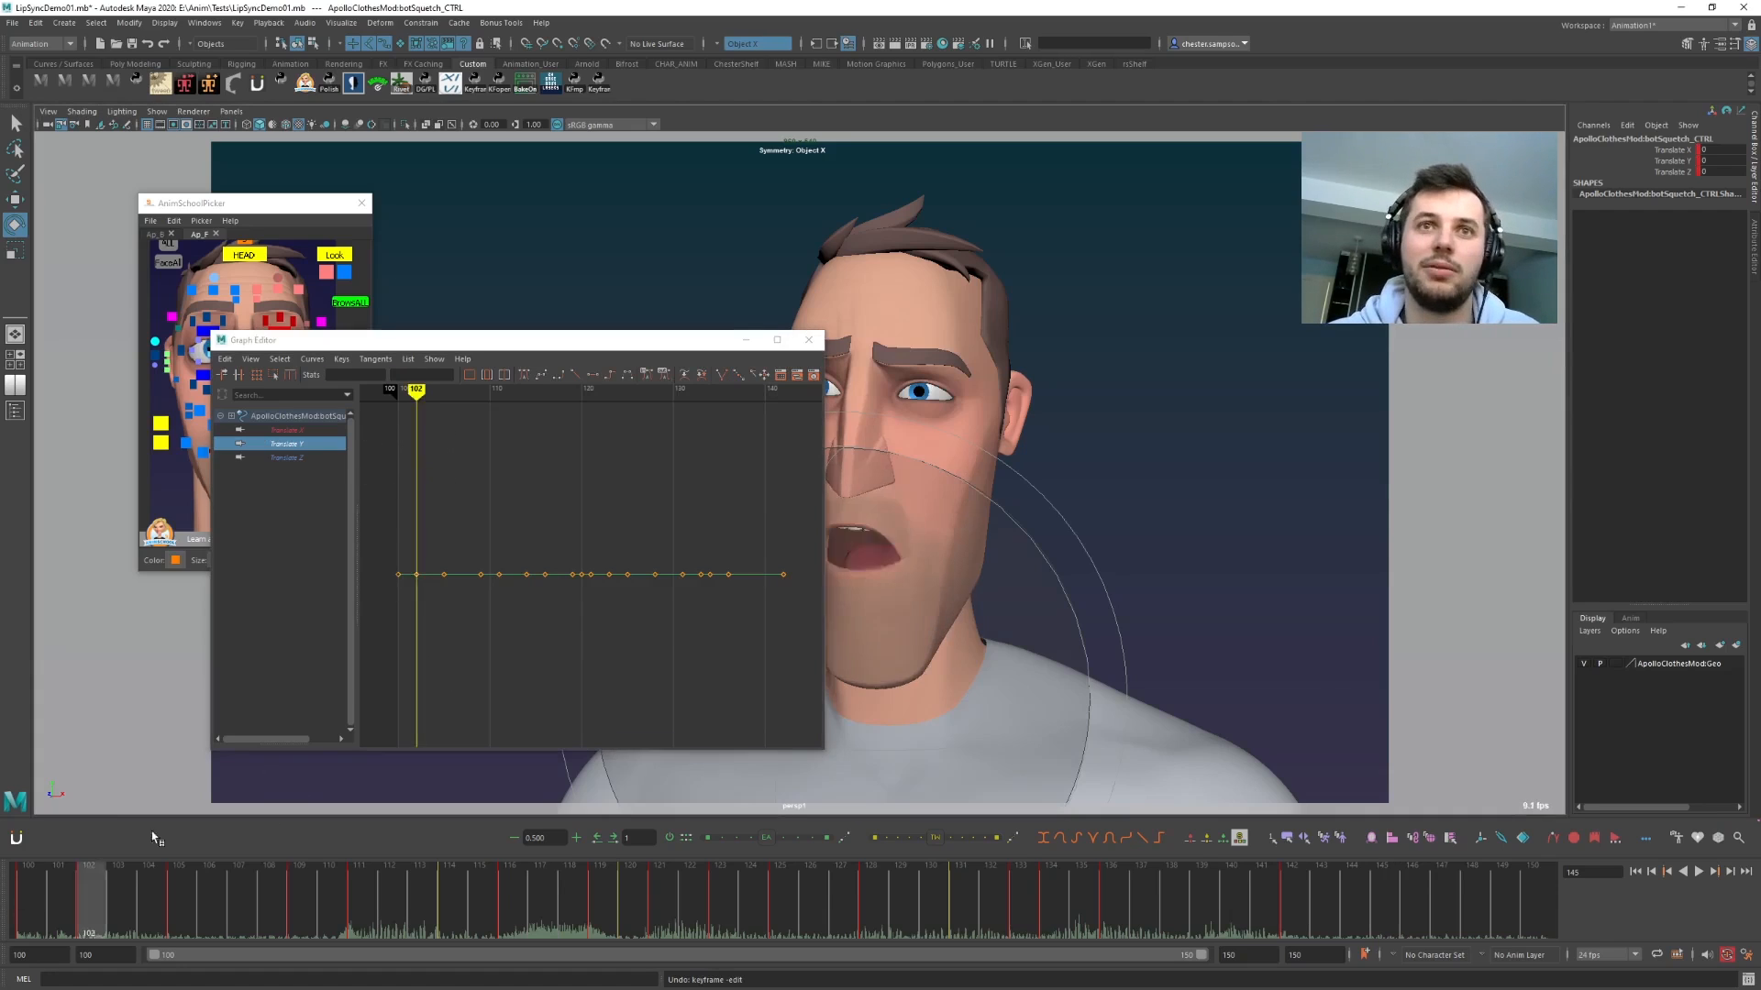
drag(379, 550, 402, 601)
shift+middle_drag(455, 700, 443, 500)
key(a)
alt+right_drag(474, 670, 403, 623)
shift+middle_drag(525, 719, 531, 542)
click(534, 500)
- Try pasting the copied jaw keys onto all selected Translate Y keys of the bottom squash control, and undo the paste
drag(536, 466, 642, 635)
click(225, 359)
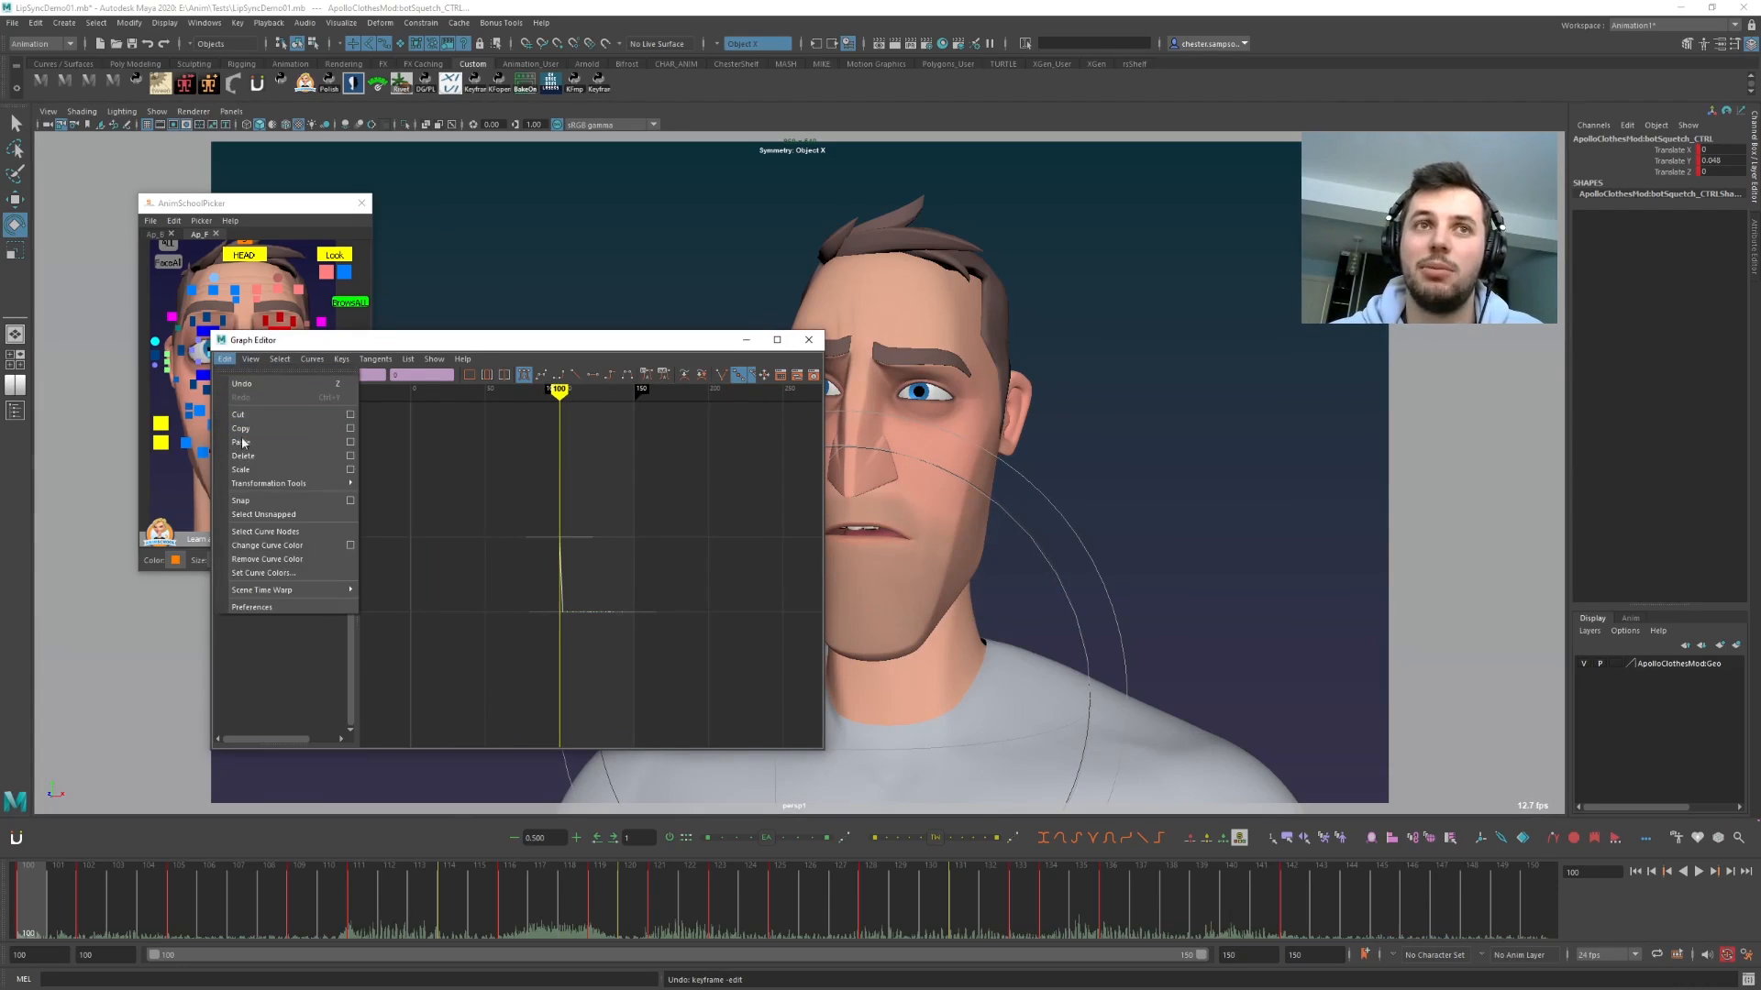
click(276, 445)
drag(539, 592, 569, 619)
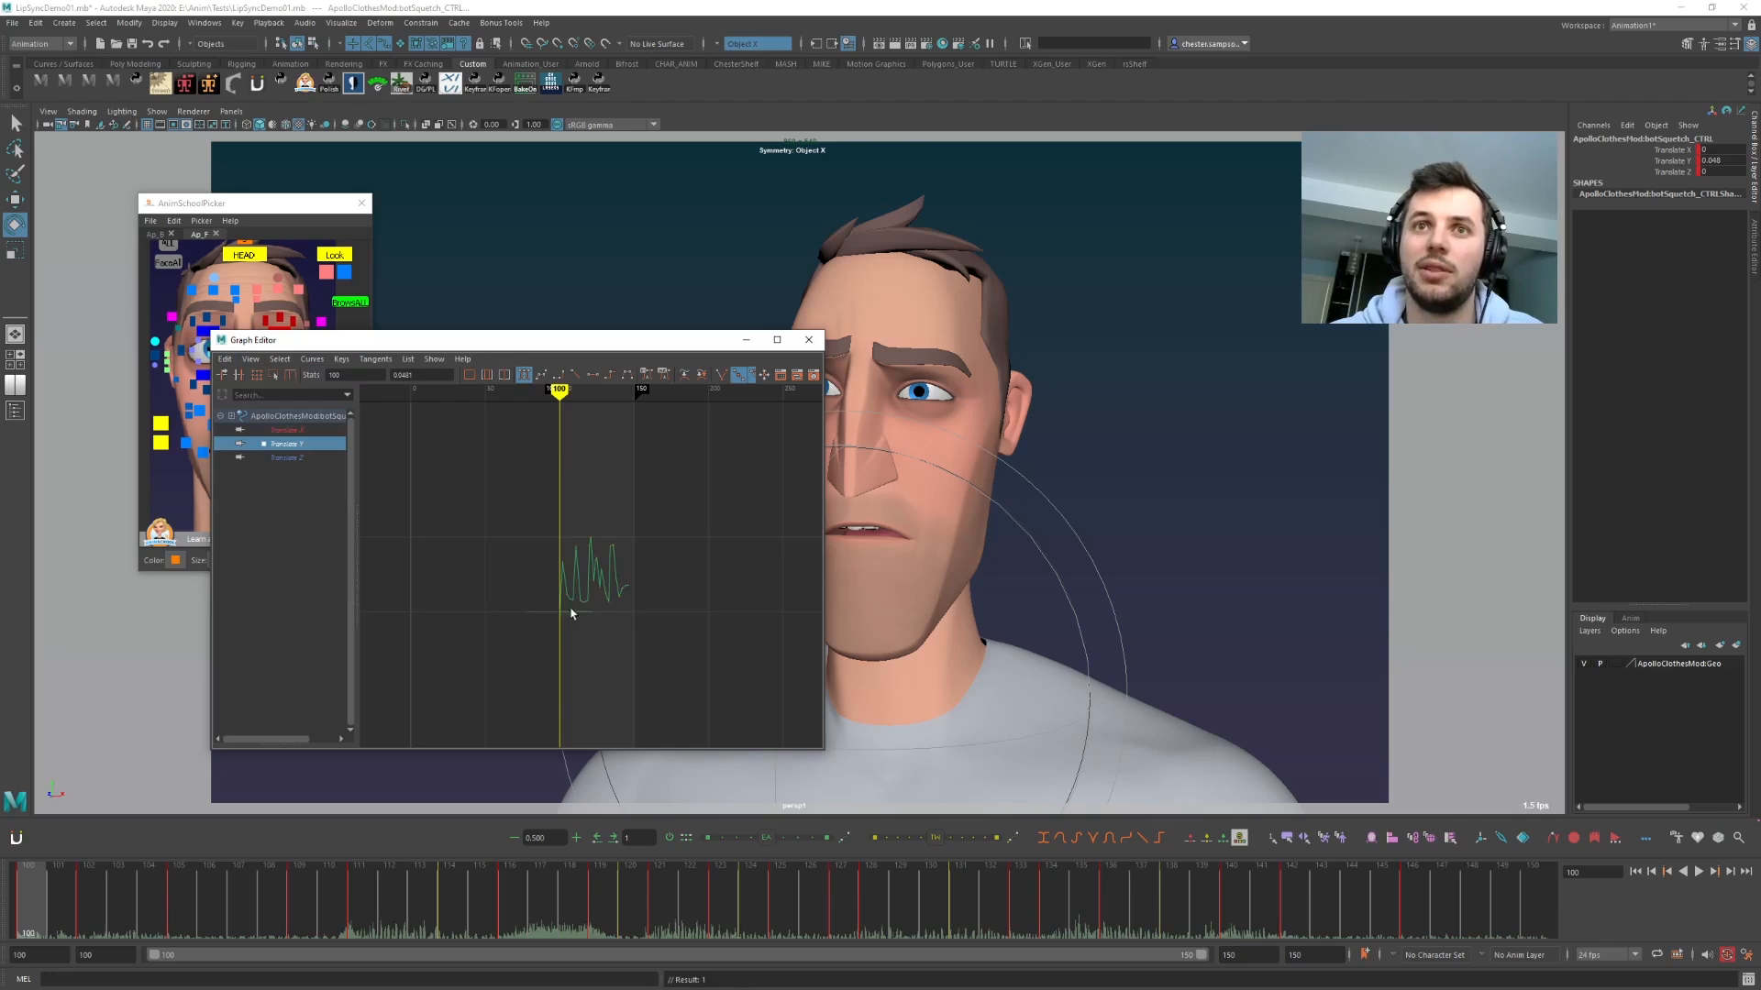
key(f)
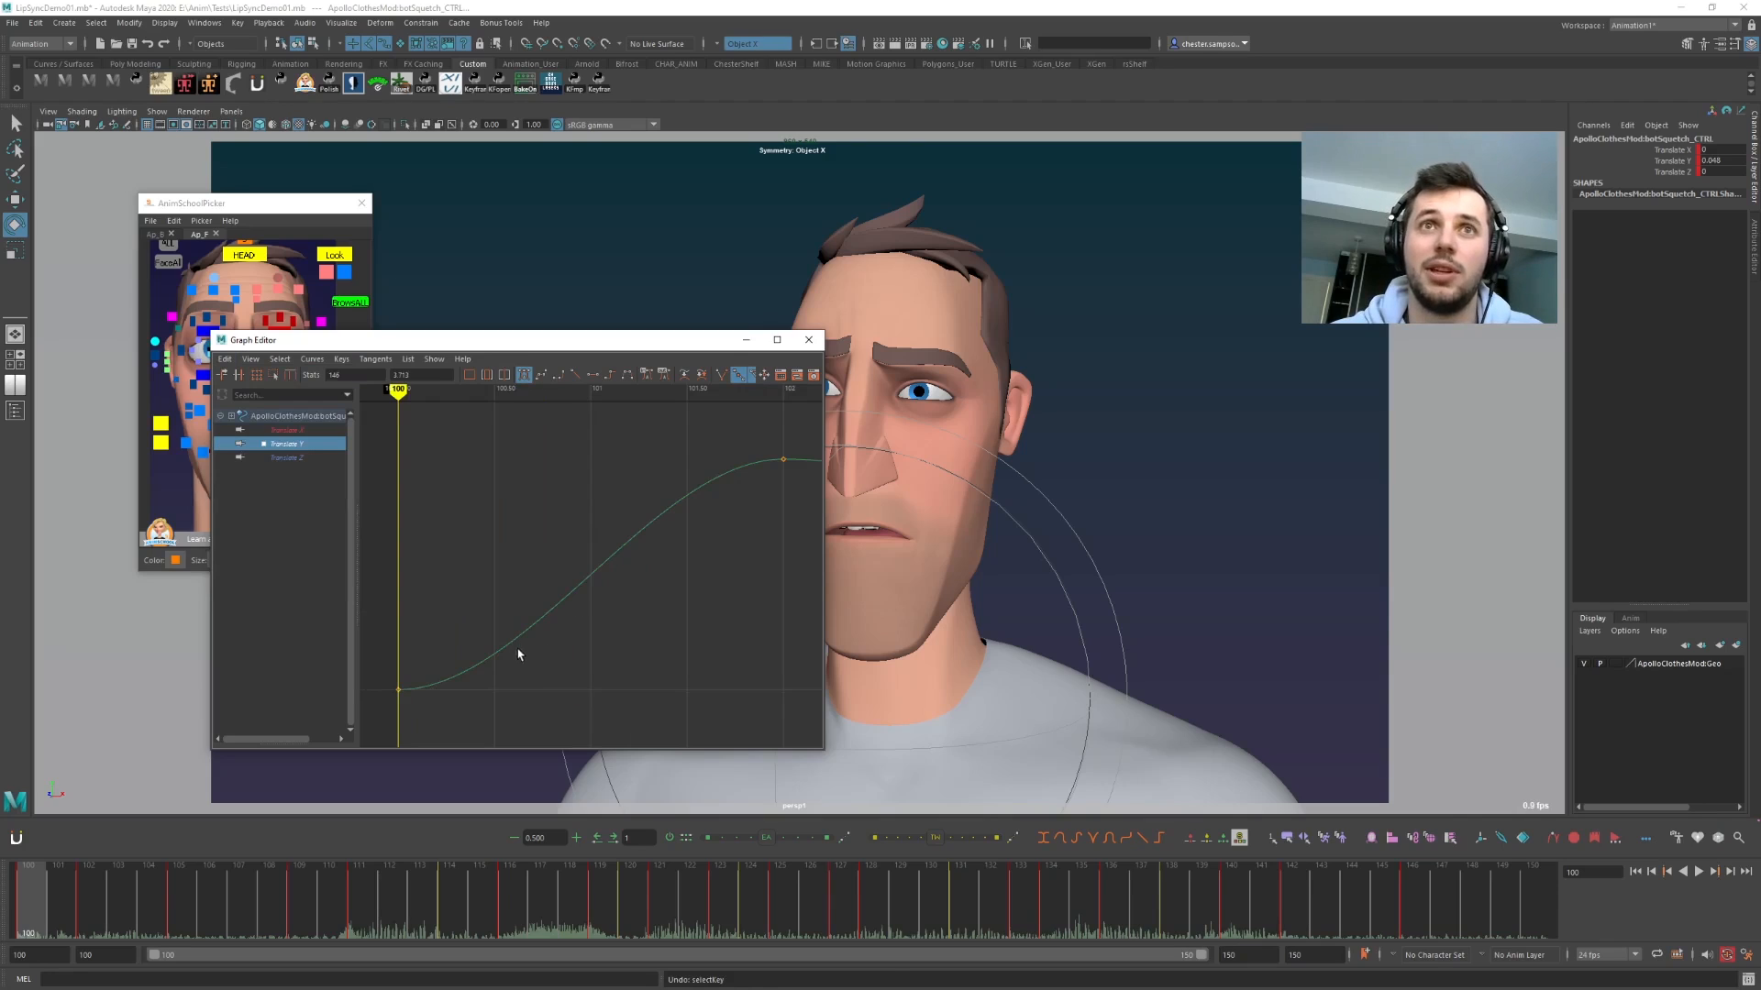
key(ctrl+z)
scroll(520, 606, down, 6)
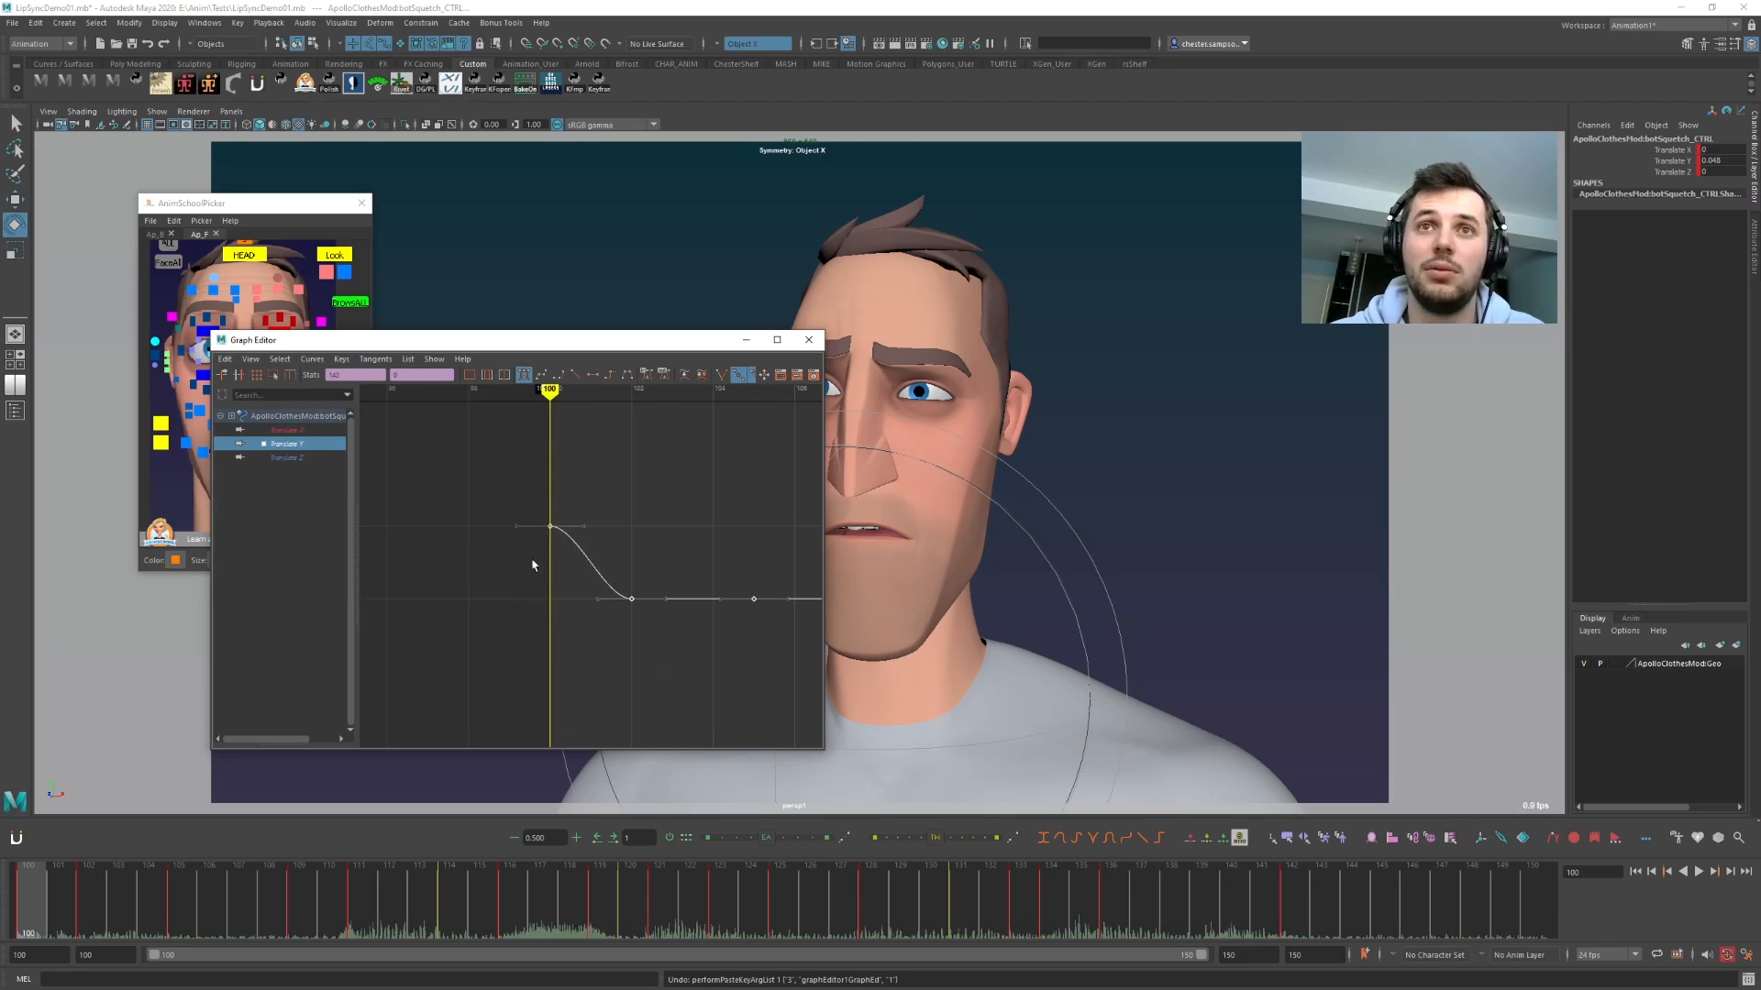
- Paste the copied jaw Rotate X keys onto the bottom squash control's Translate Y curve with its frame 100 key selected
drag(570, 550, 522, 501)
click(225, 359)
click(266, 442)
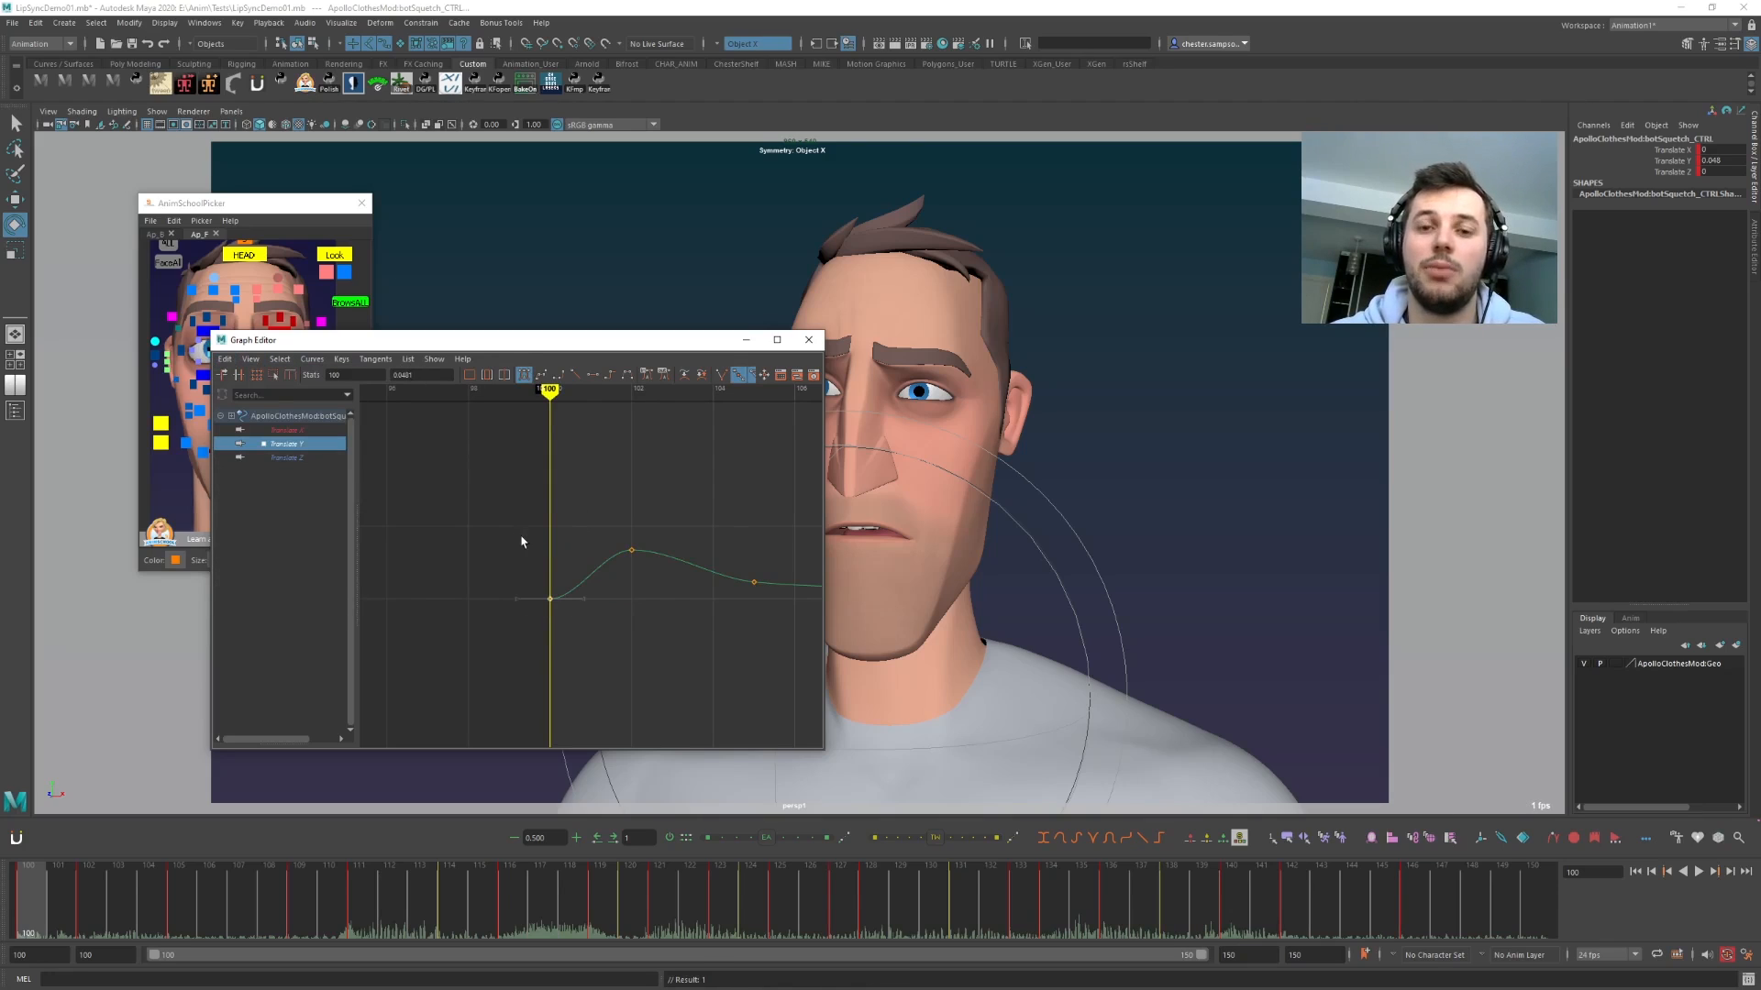
- Undo the last paste, lower the Translate Y key at frame 100 and paste the copied jaw keys onto the curve again
key(ctrl+z)
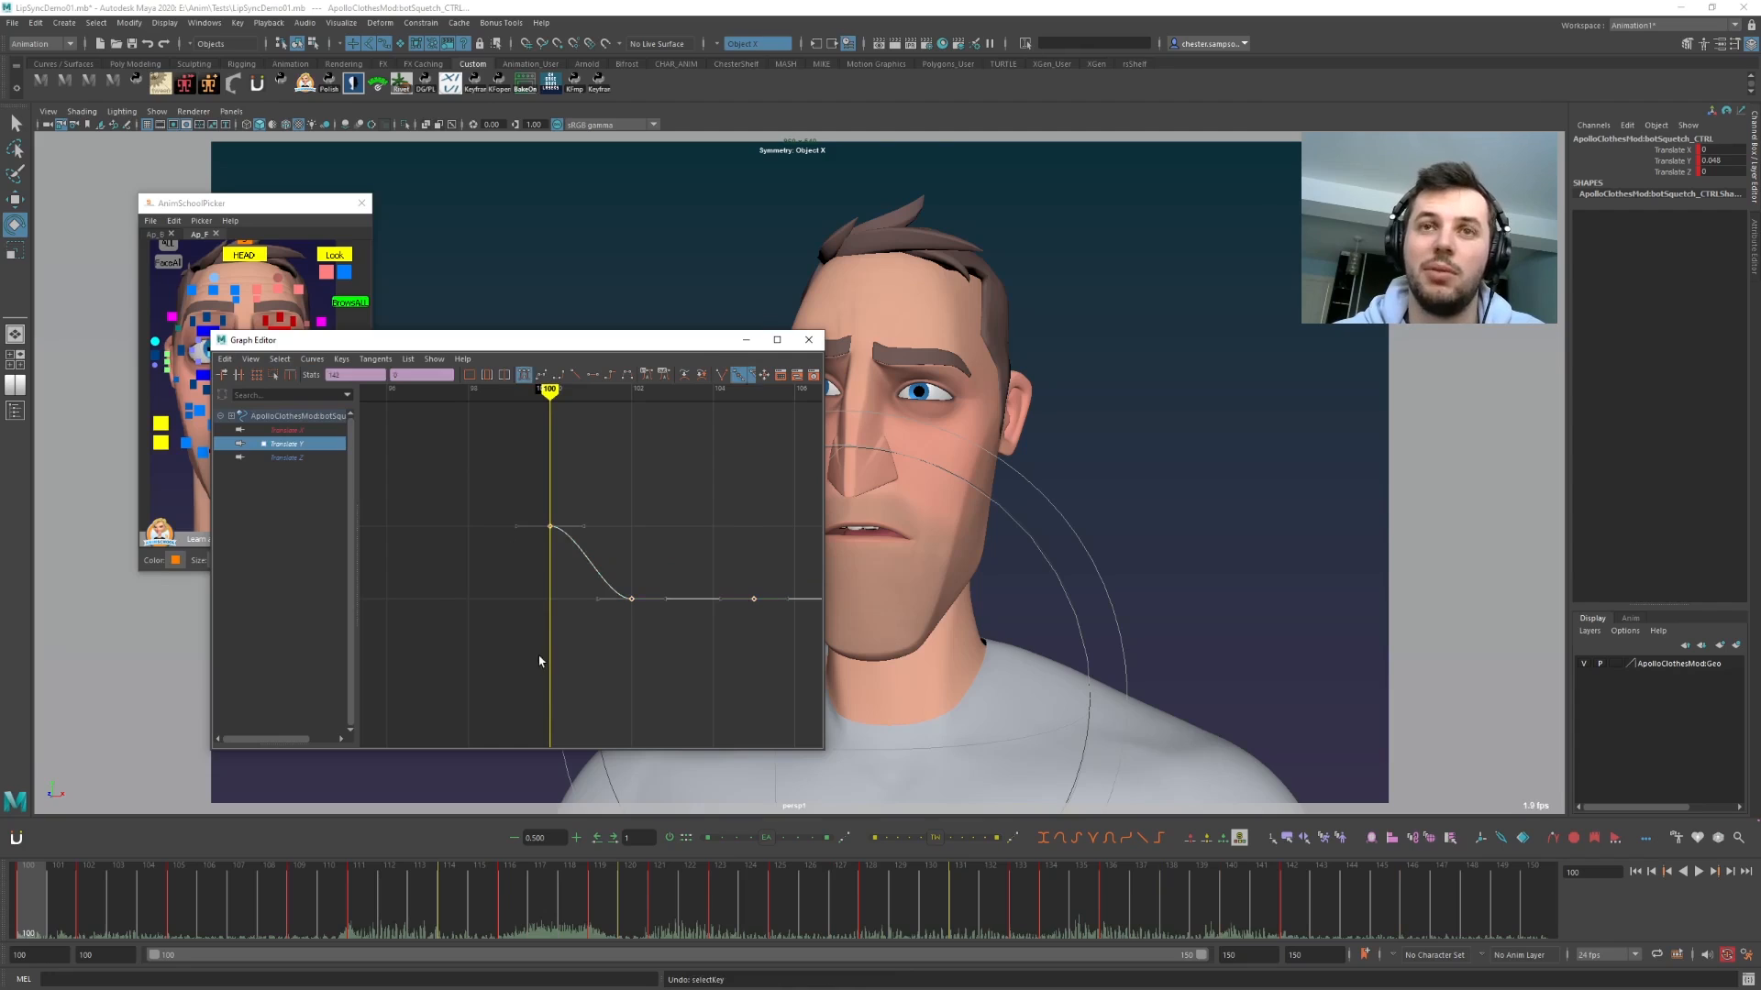
key(ctrl+z)
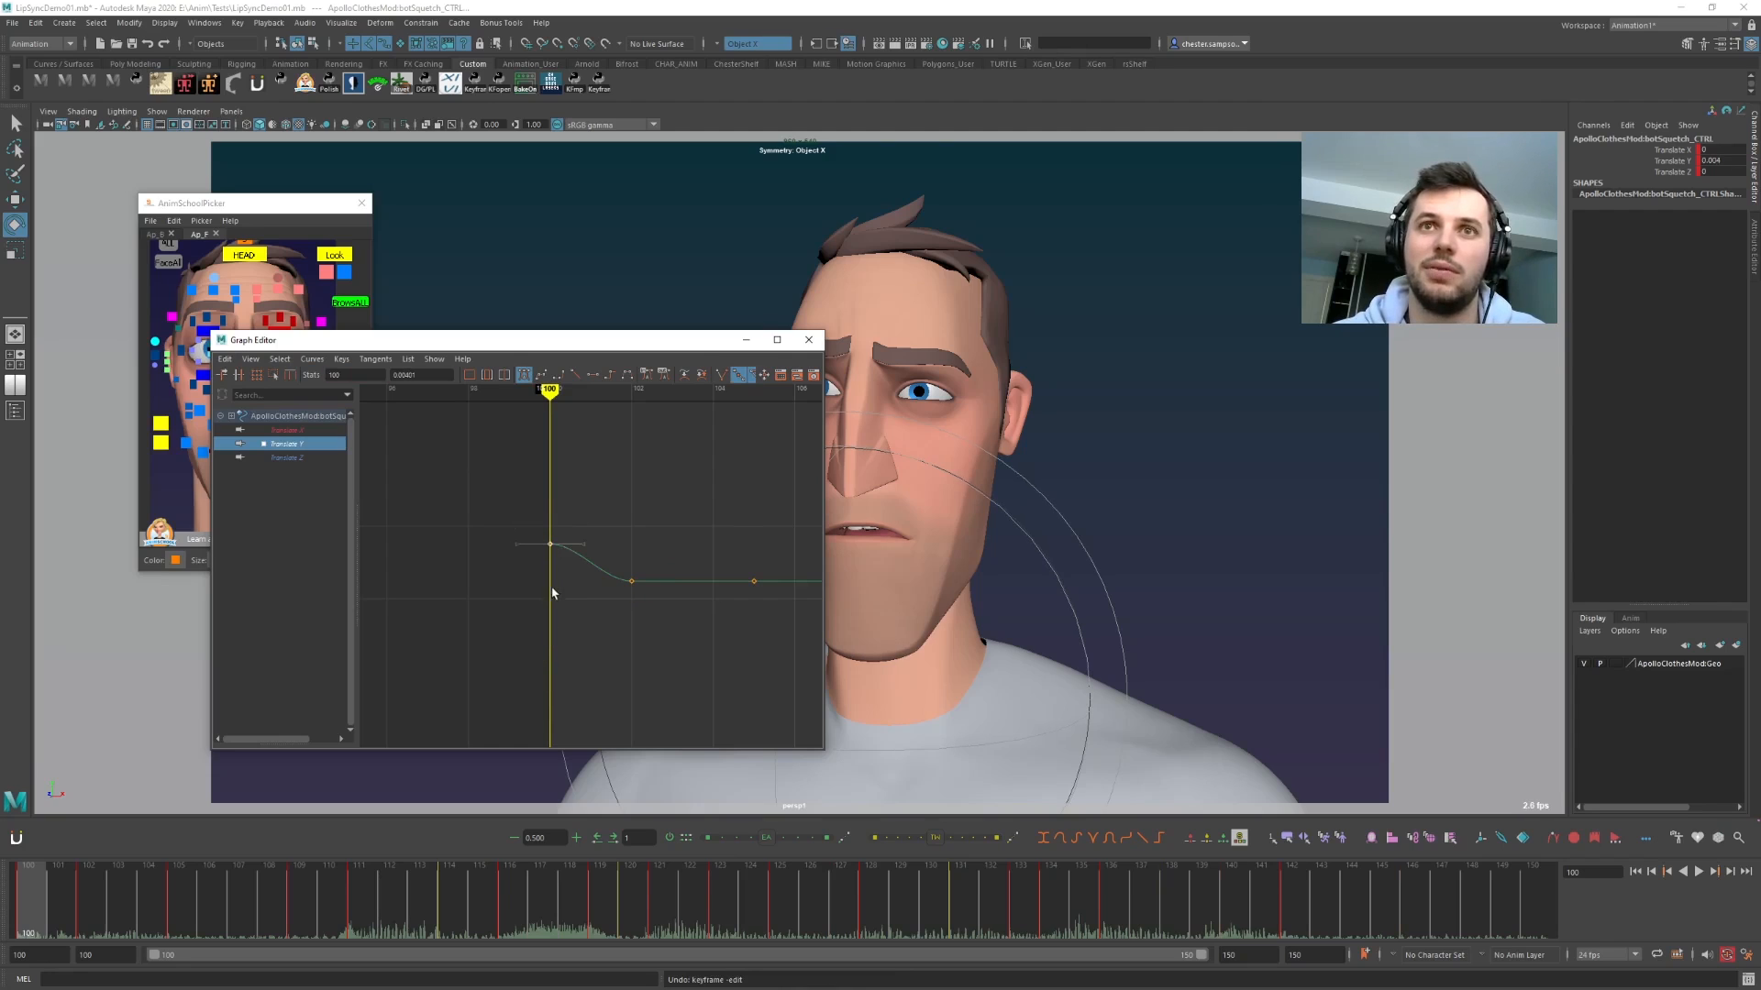
shift+middle_drag(557, 576, 554, 609)
click(995, 838)
click(226, 360)
click(266, 448)
- Scrub and step through the pasted Translate Y keys to examine how the curve deforms the lower face
click(676, 694)
alt+right_drag(675, 694, 642, 639)
mouse_move(120, 883)
mouse_down()
mouse_move(514, 918)
mouse_move(871, 895)
mouse_up()
alt+middle_drag(625, 607, 590, 623)
alt+right_drag(590, 622, 780, 653)
key(period)
key(comma)
key(comma)
key(comma)
key(comma)
key(comma)
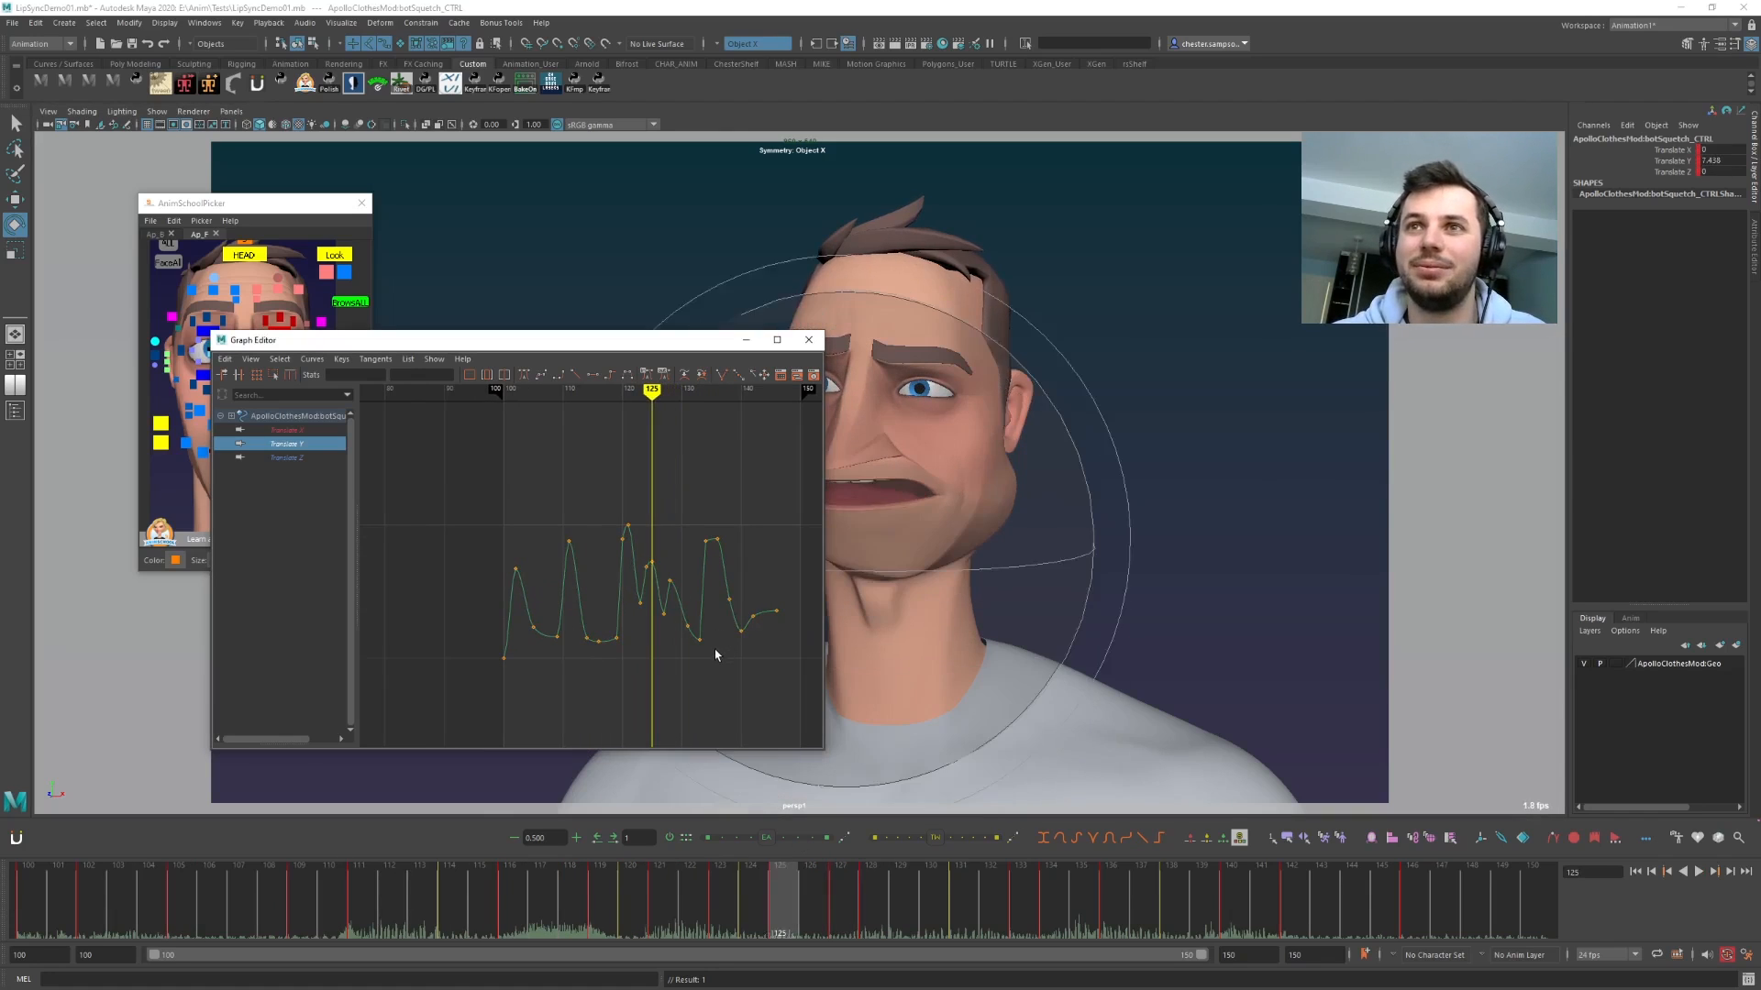
key(comma)
key(comma)
key(comma)
drag(19, 907, 86, 919)
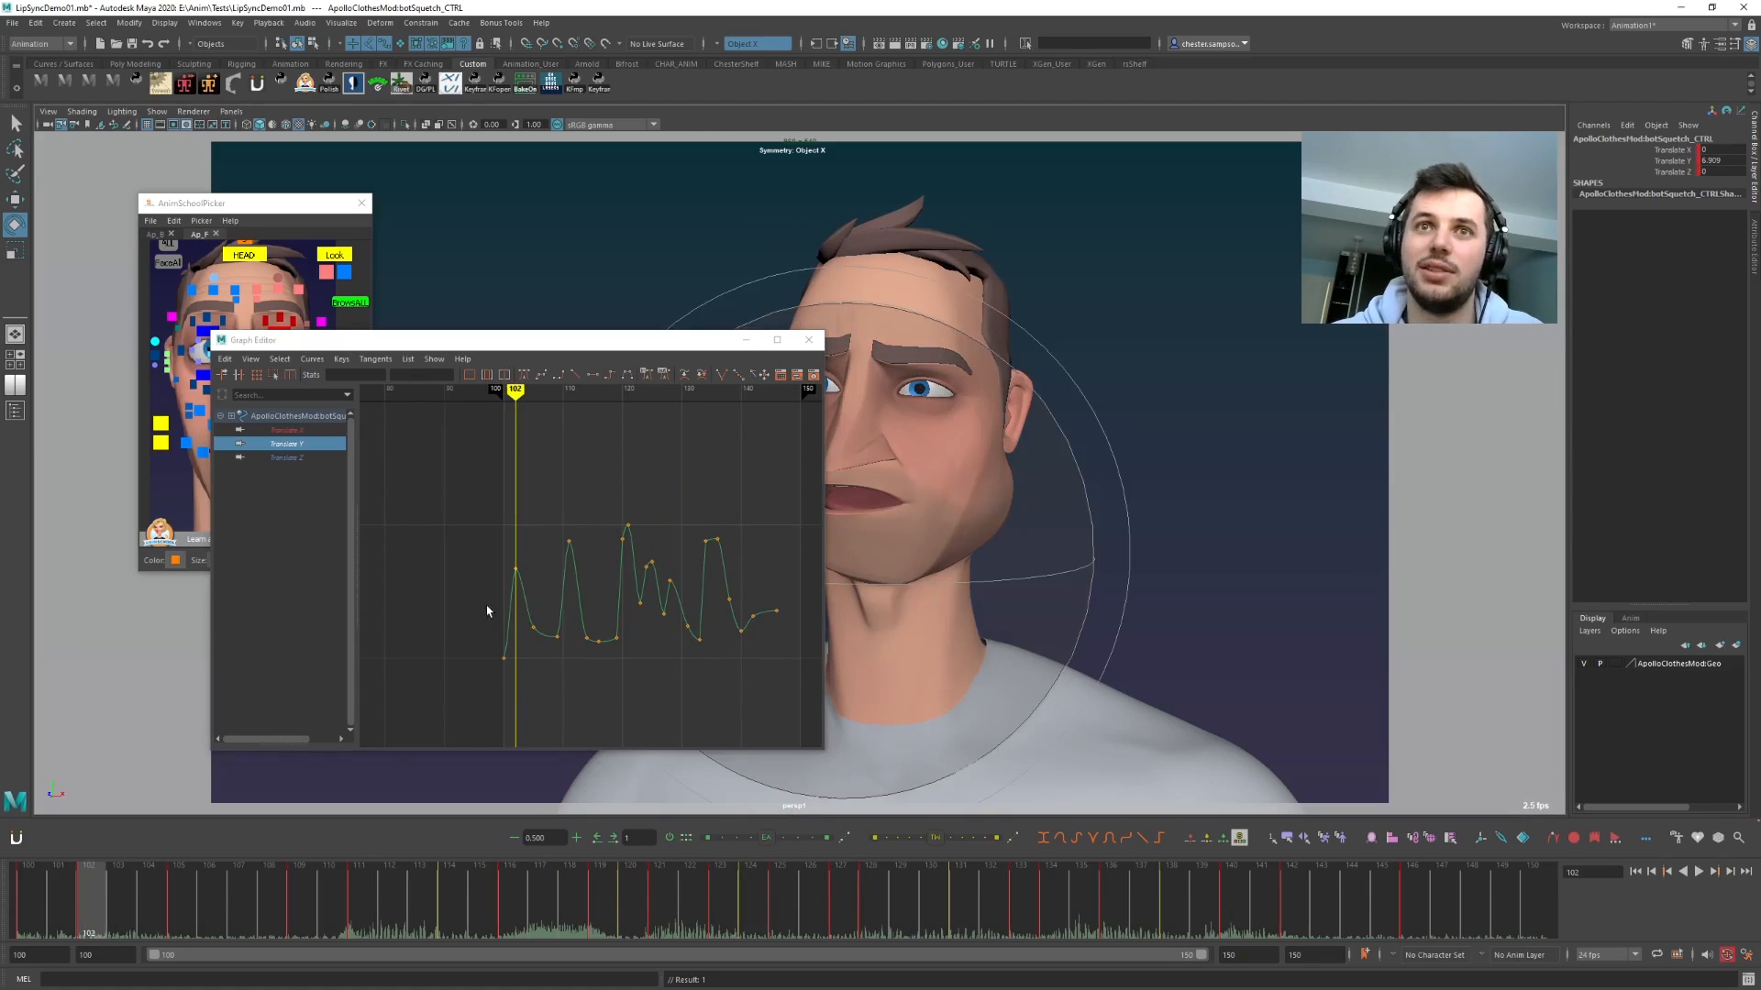
- Flip the values of all Translate Y keys of the bottom squash control, and undo the repeated flip
drag(477, 589, 561, 685)
key(ctrl+z)
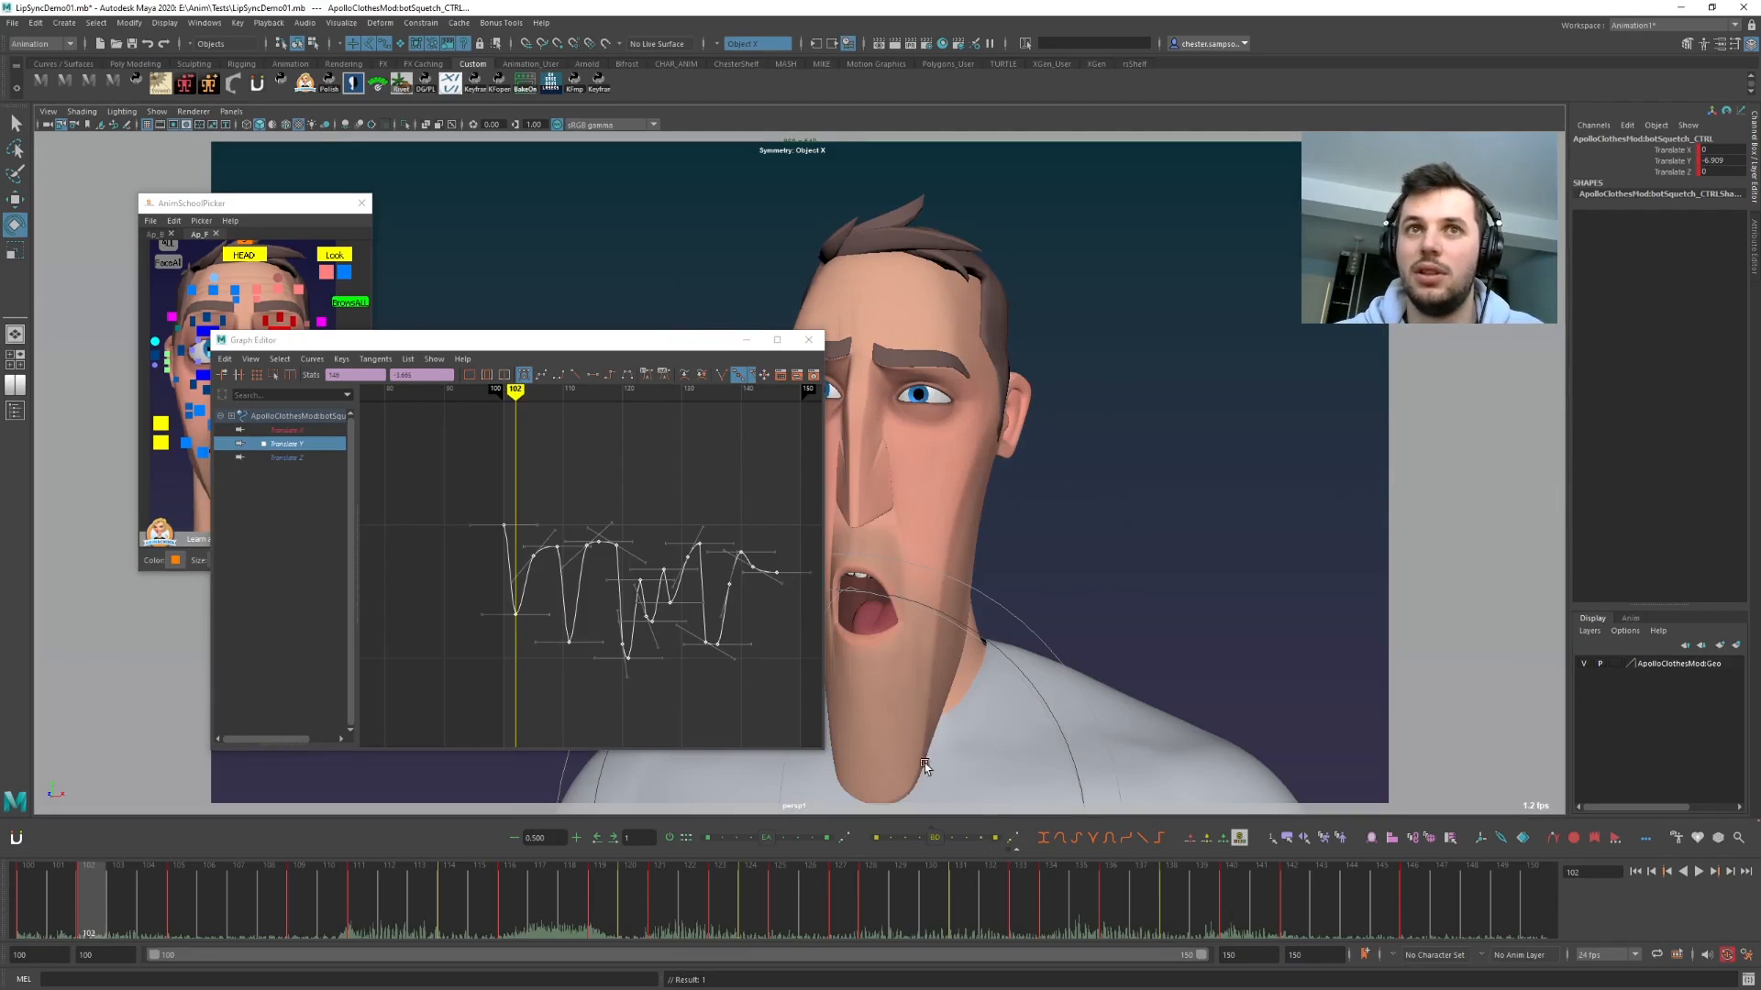
click(369, 374)
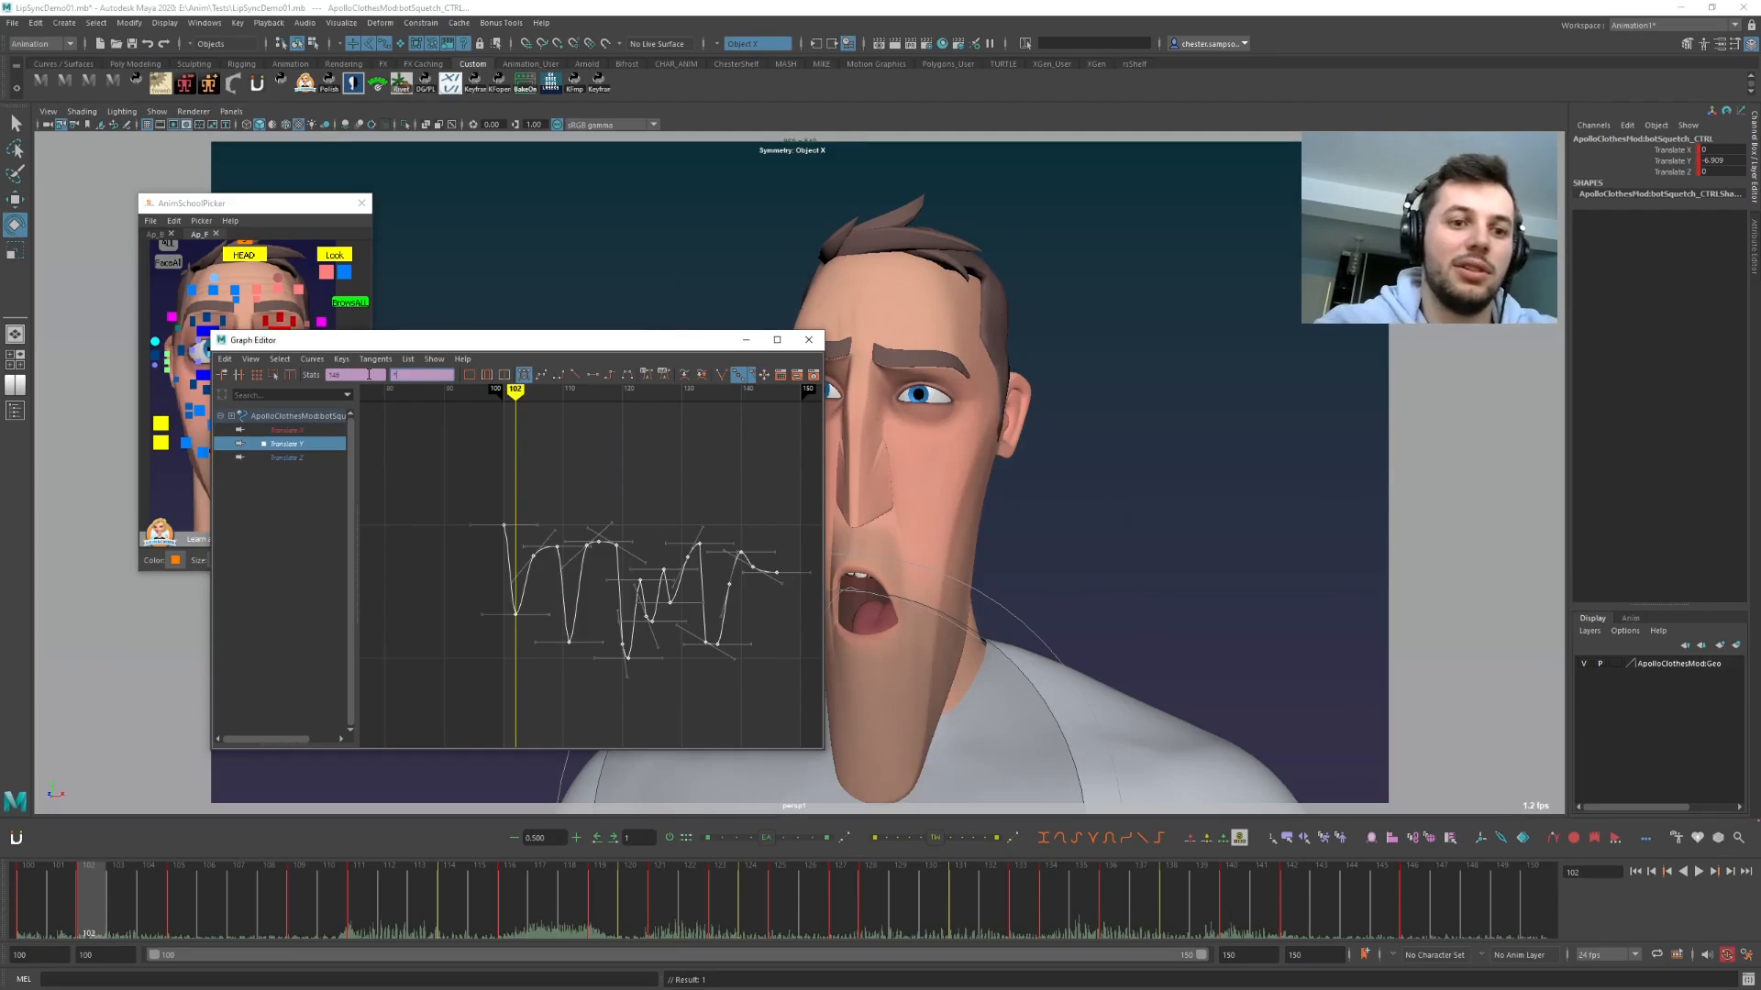
key(Return)
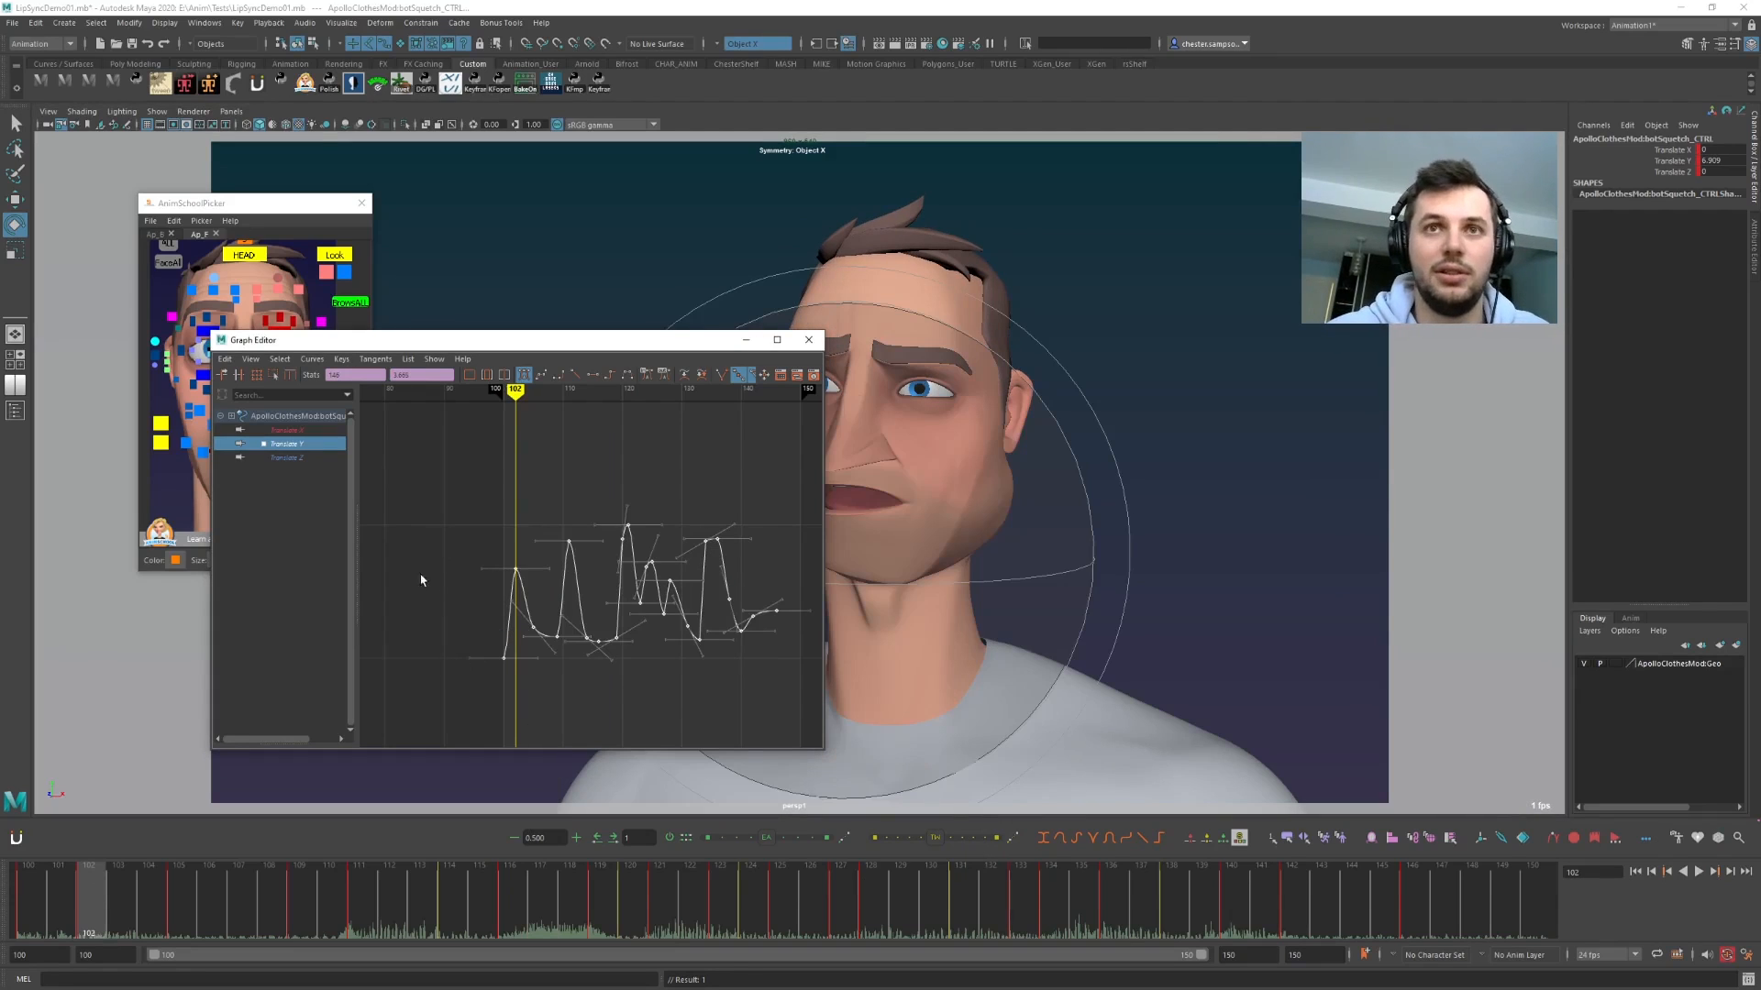
key(ctrl+z)
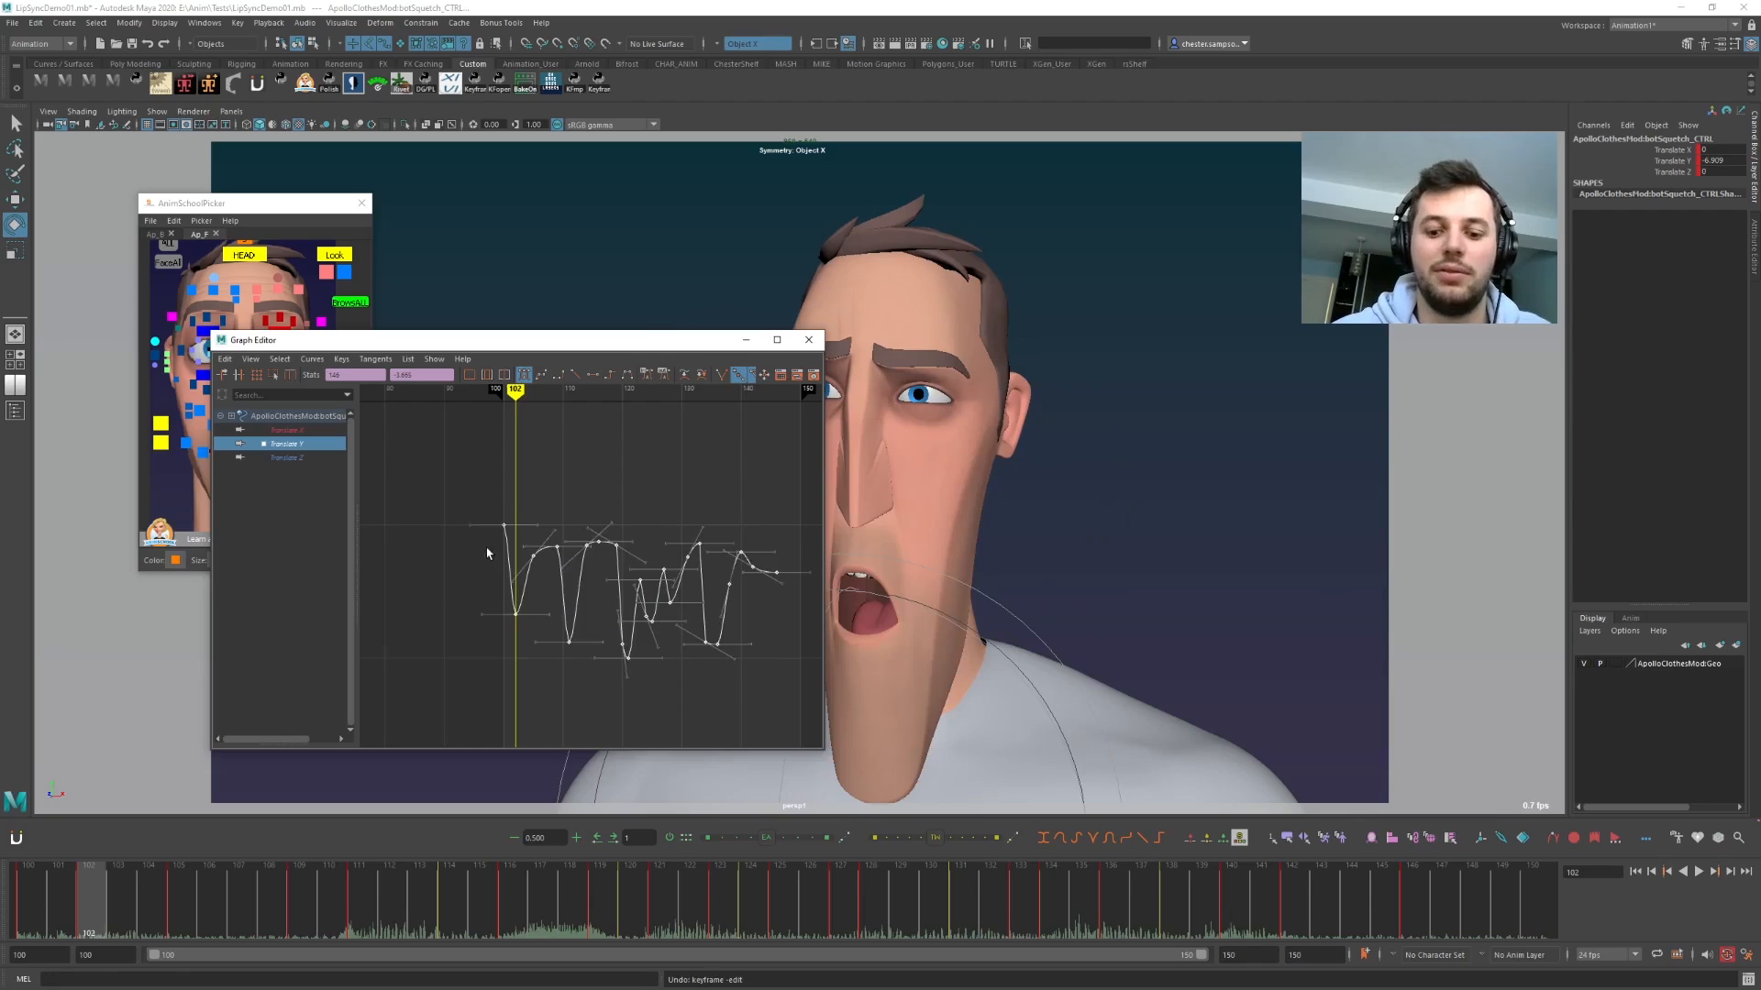
- Scale down the flipped Translate Y keys, offset the whole curve so it swings around zero, and play back the animation
drag(935, 844, 981, 846)
click(978, 841)
click(978, 843)
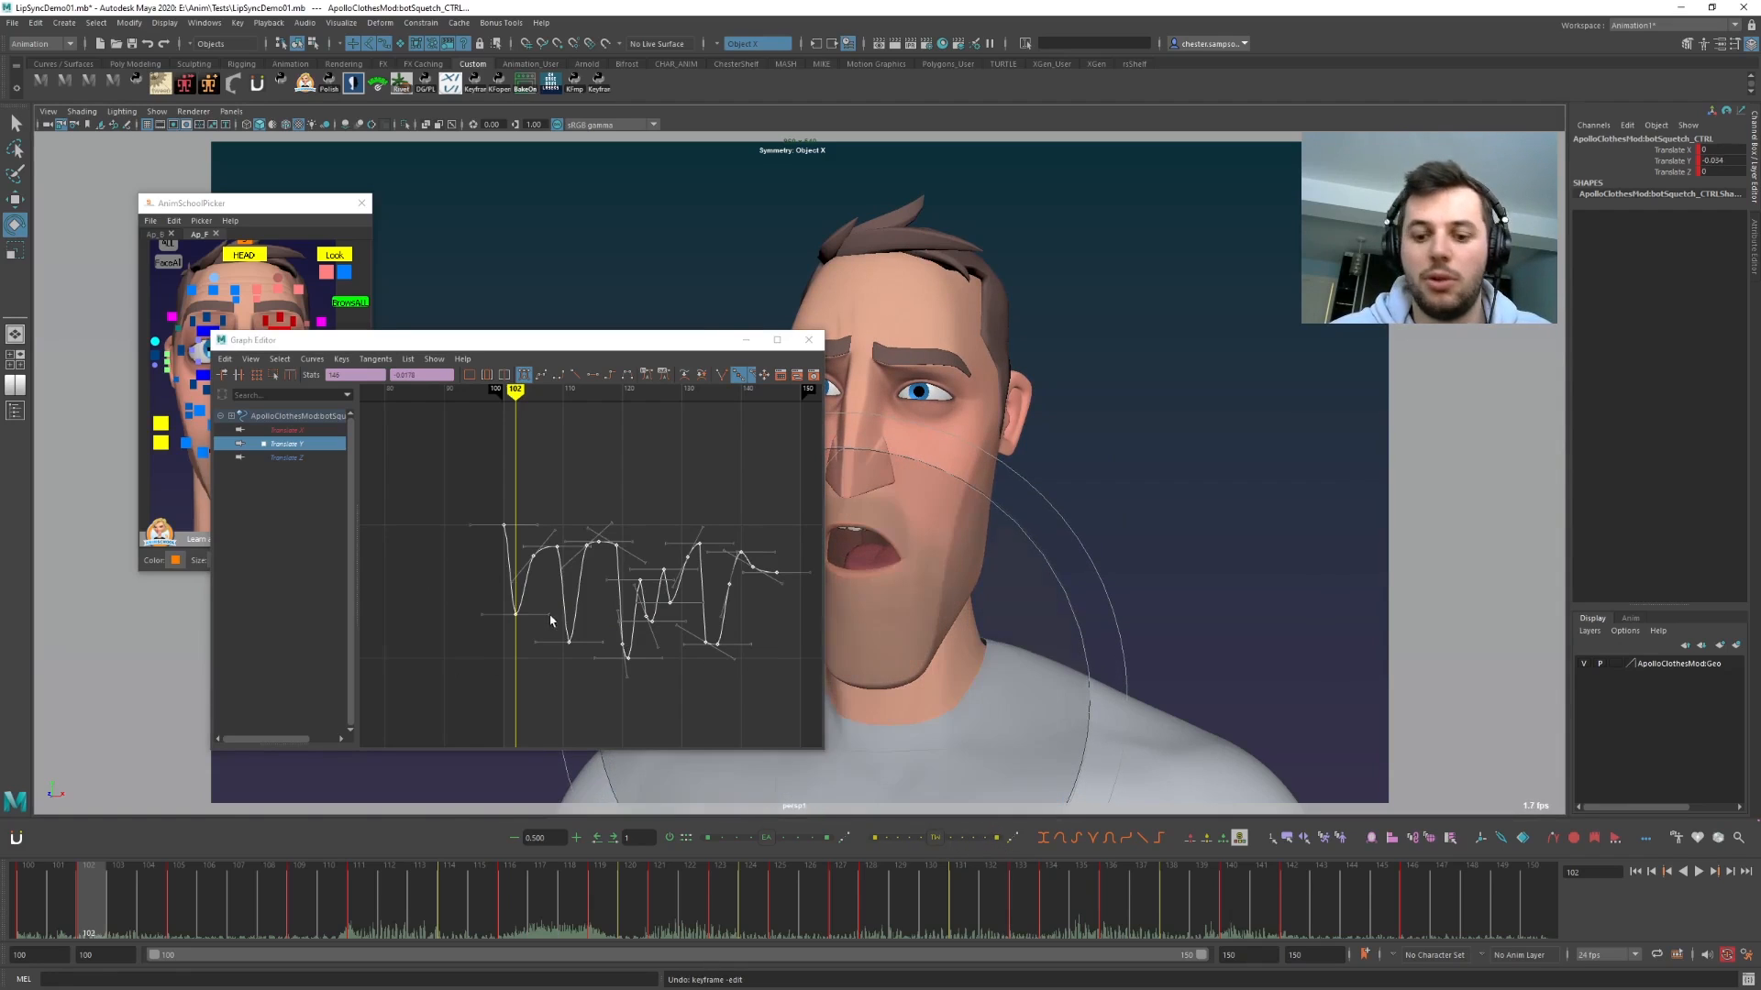
key(w)
mouse_move(610, 658)
shift+middle_down()
mouse_move(597, 629)
mouse_move(575, 631)
mouse_move(609, 629)
mouse_move(601, 672)
shift+middle_up()
key(alt+v)
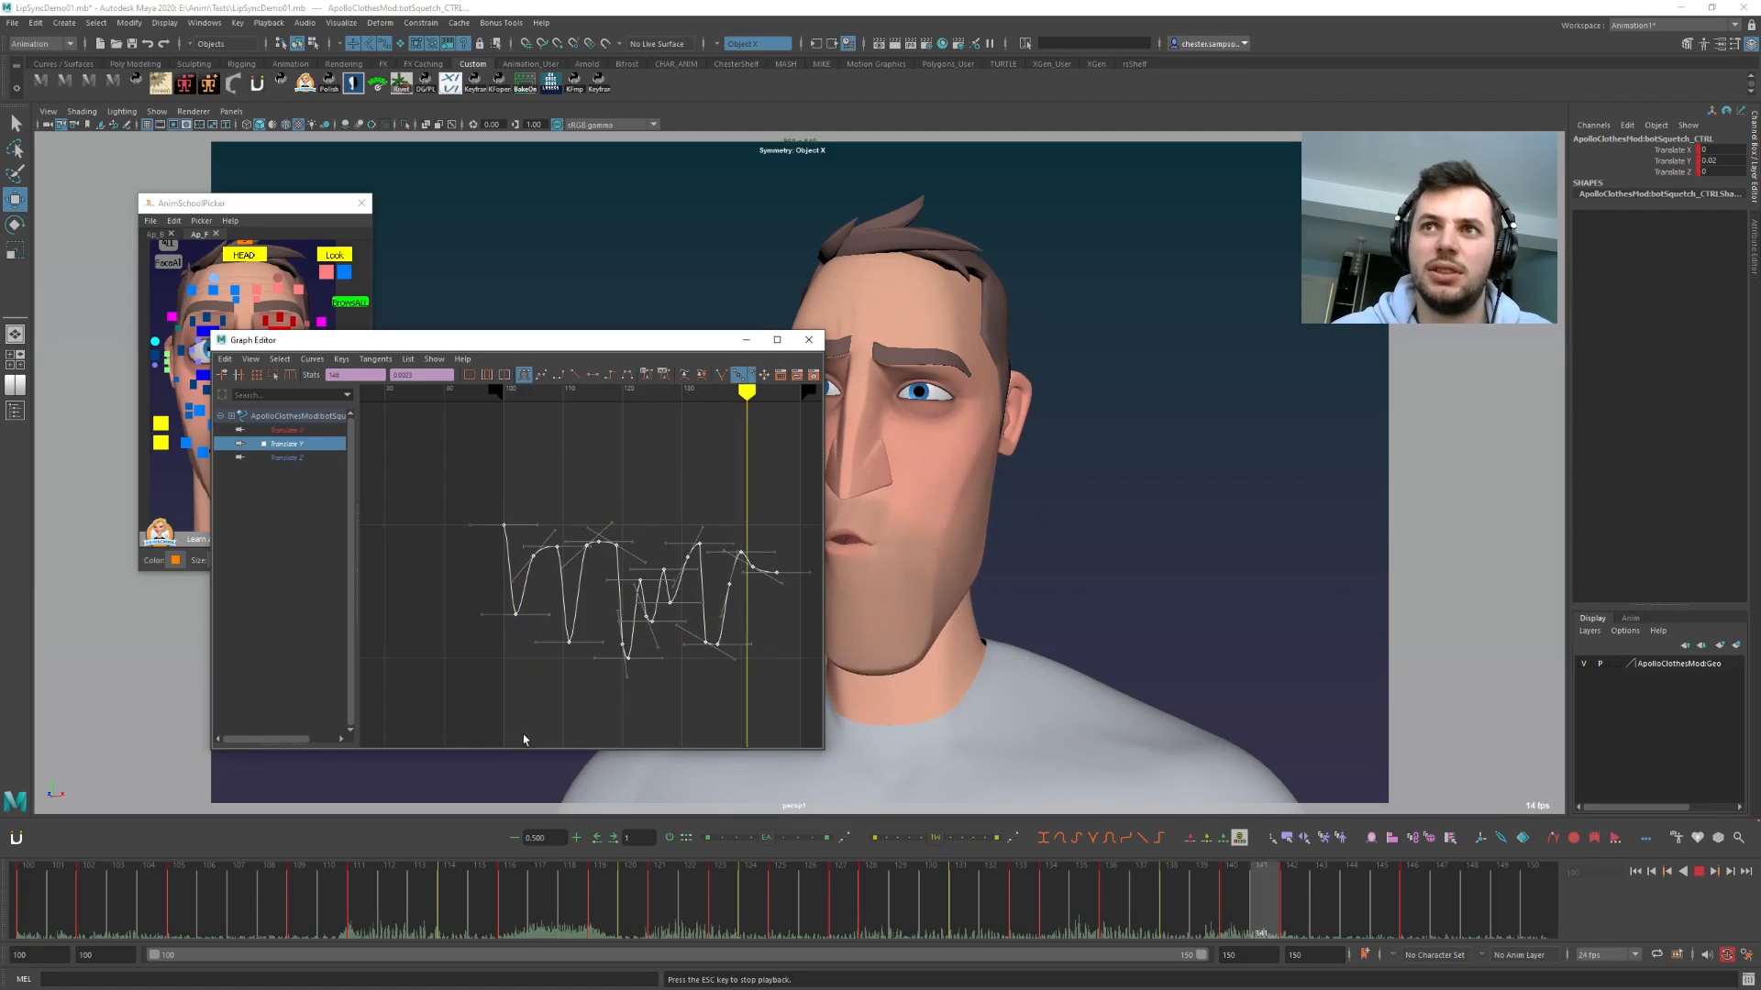
key(Escape)
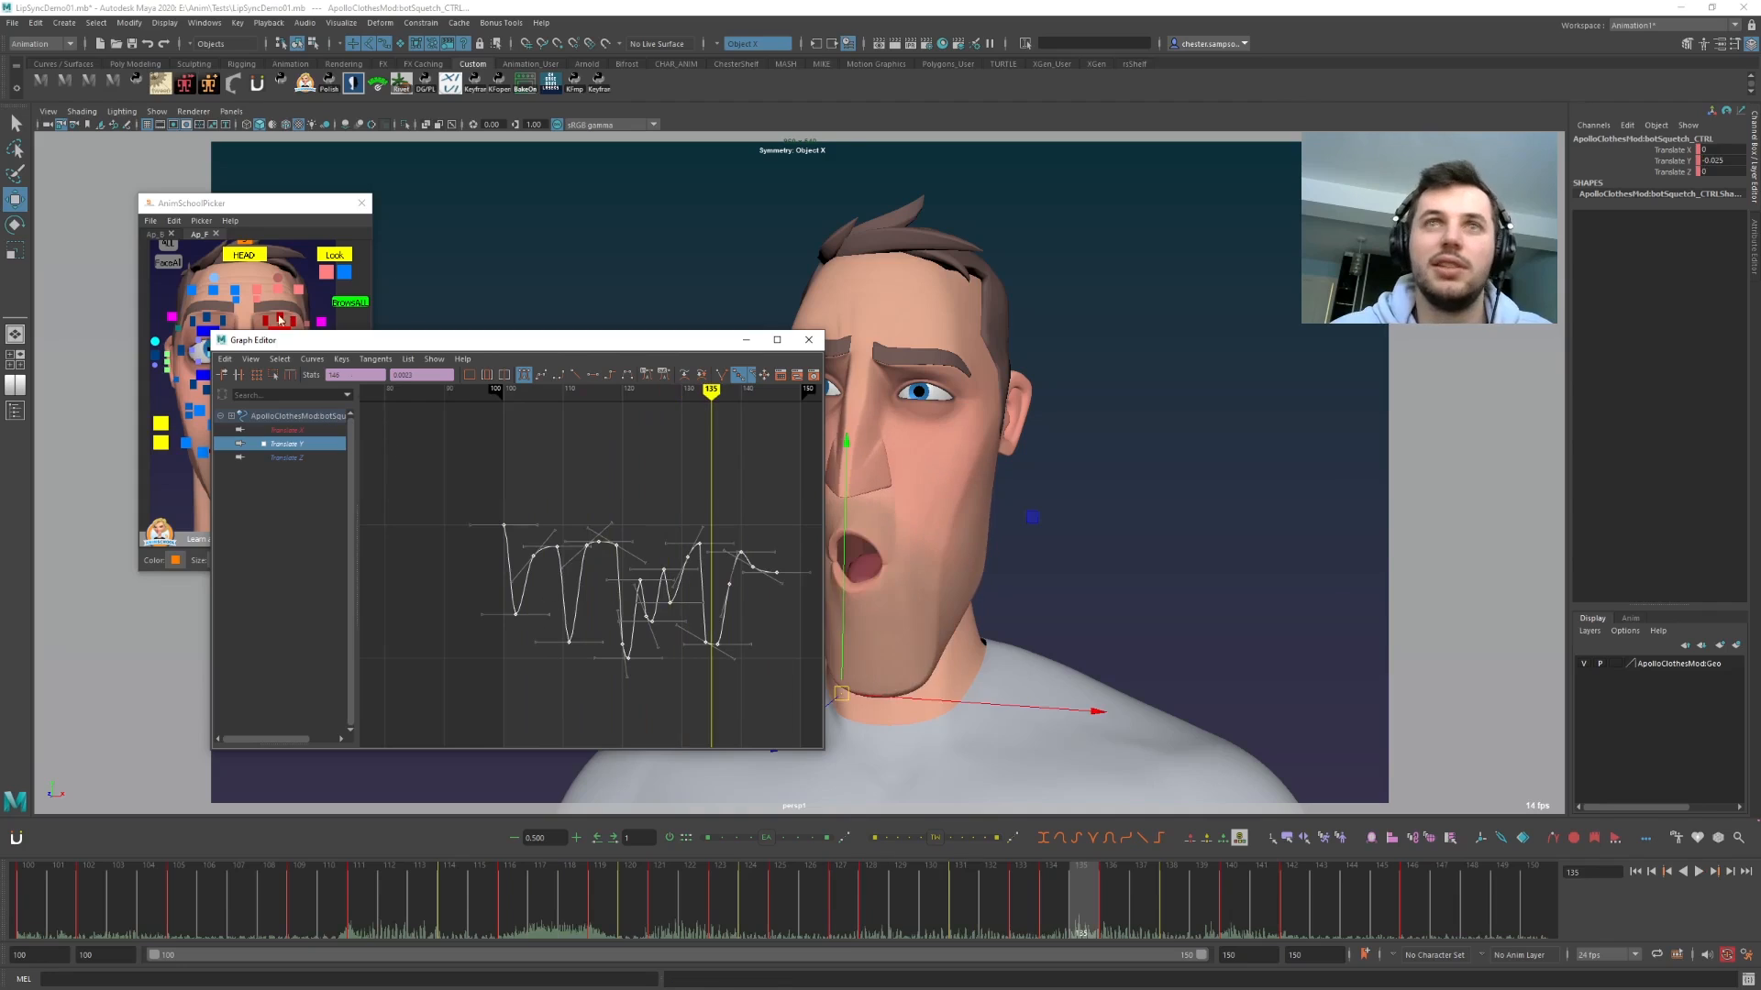
- Show the rig controls, isolate the bottom squash control's Translate Y curve and play back the animation
key(alt+1)
click(1079, 608)
click(838, 698)
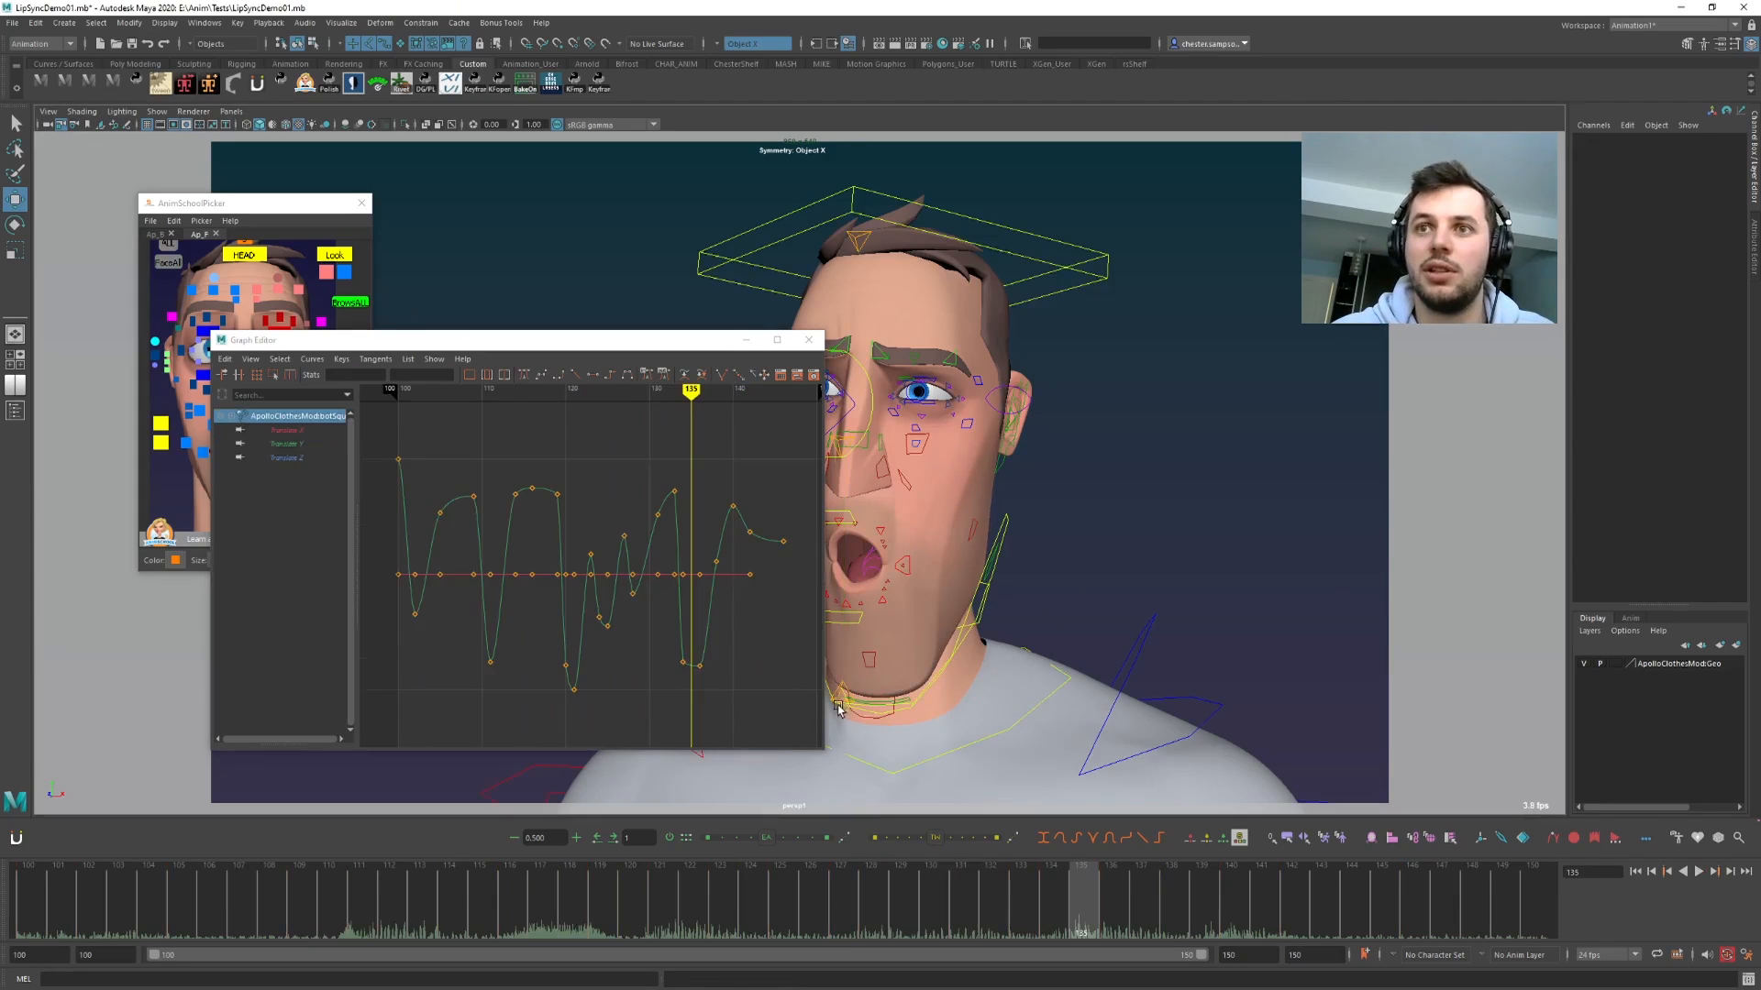
drag(838, 698, 896, 665)
key(ctrl+z)
click(292, 434)
key(alt+v)
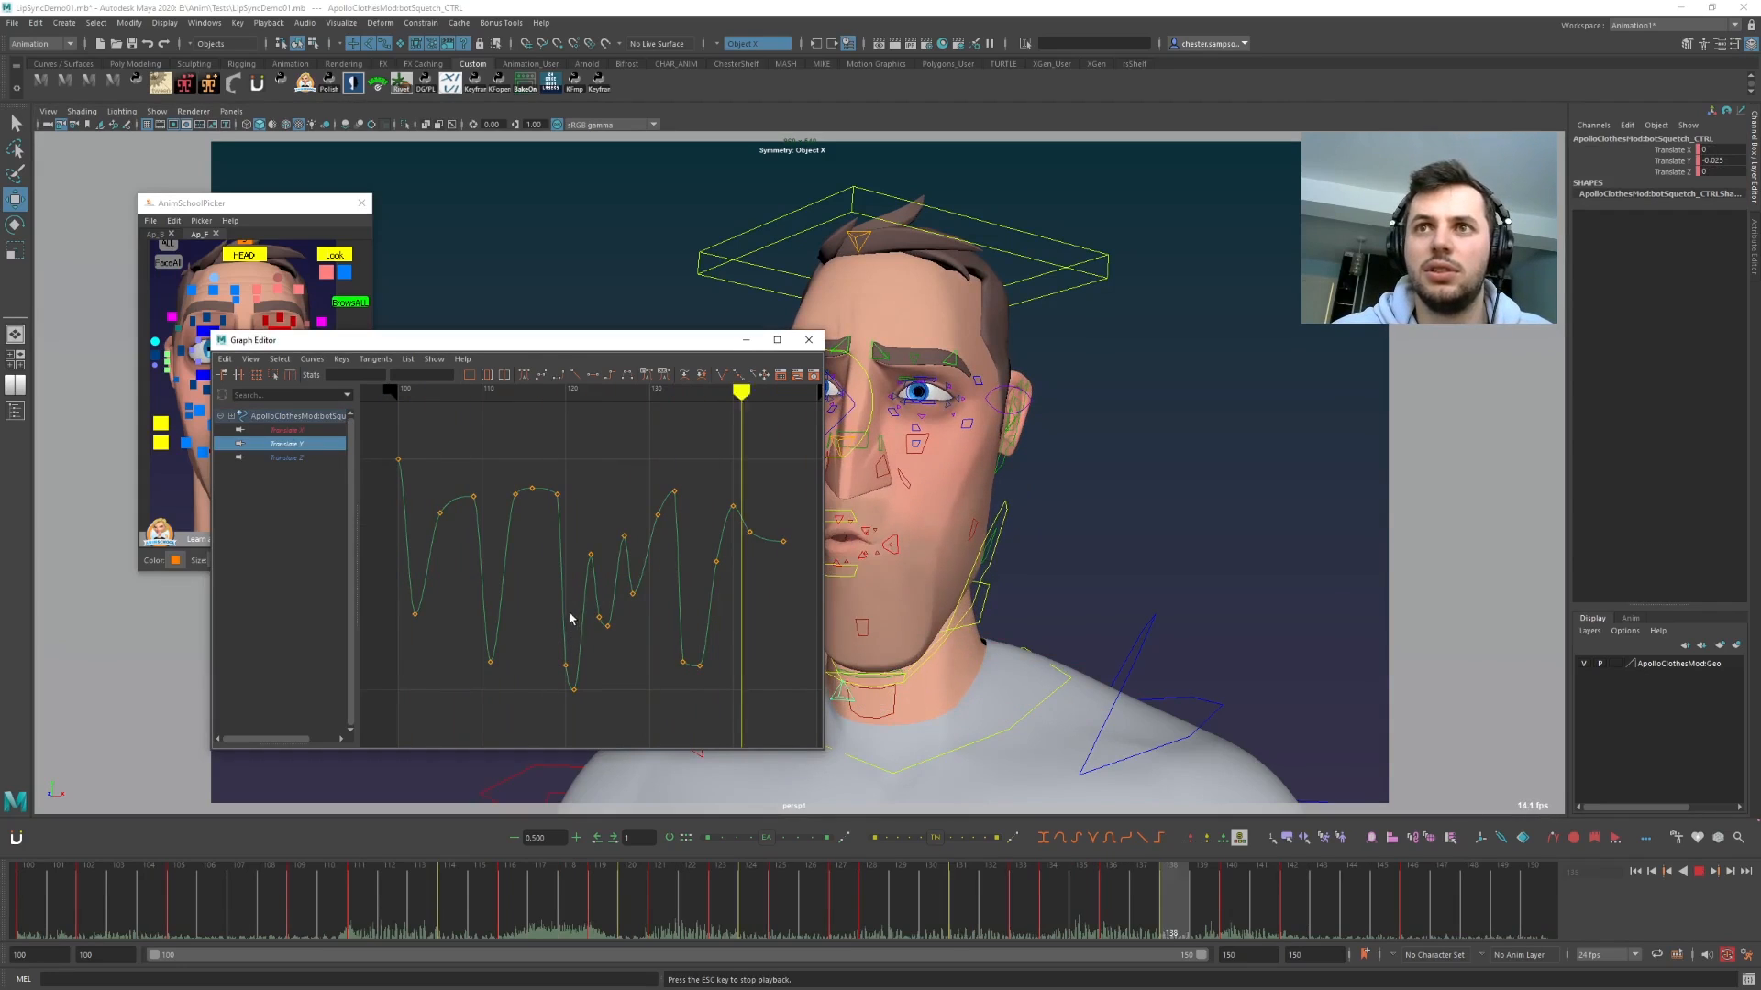
key(Escape)
- Try offsetting all Translate Y keys except the first one frame later, play back the animation, and undo the offset
drag(793, 722, 406, 450)
shift+middle_drag(450, 468, 460, 467)
drag(477, 342, 315, 308)
key(alt+v)
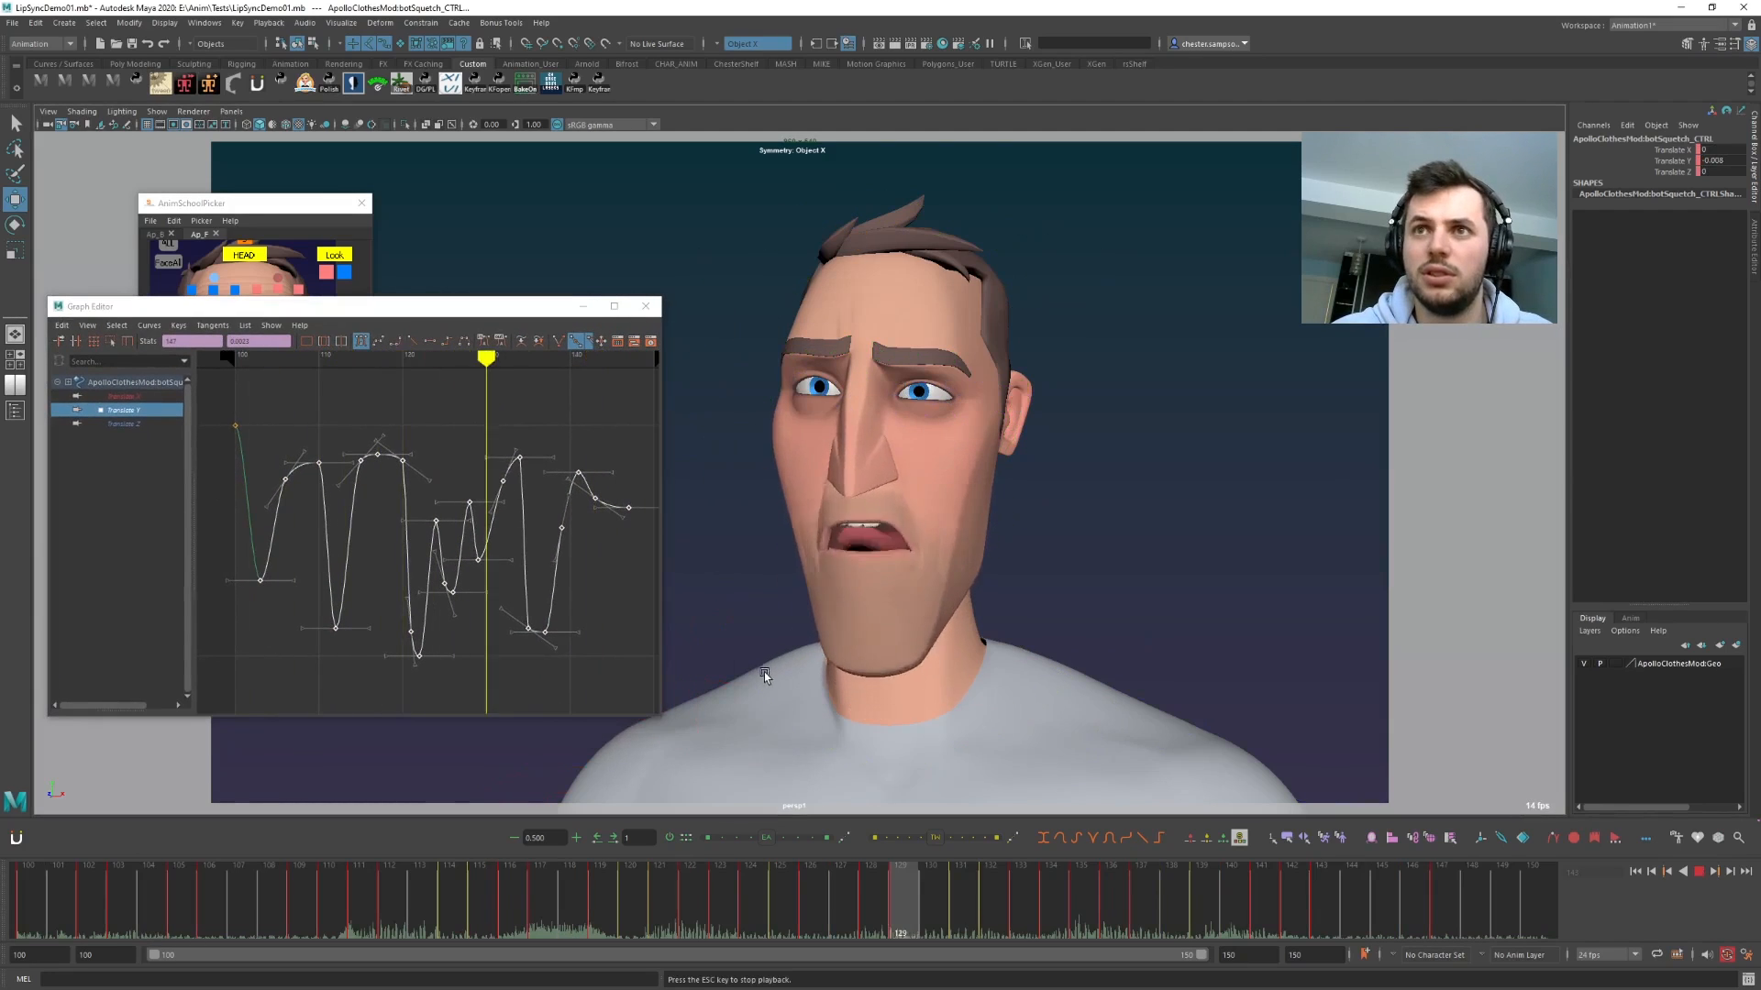
key(Escape)
key(ctrl+z)
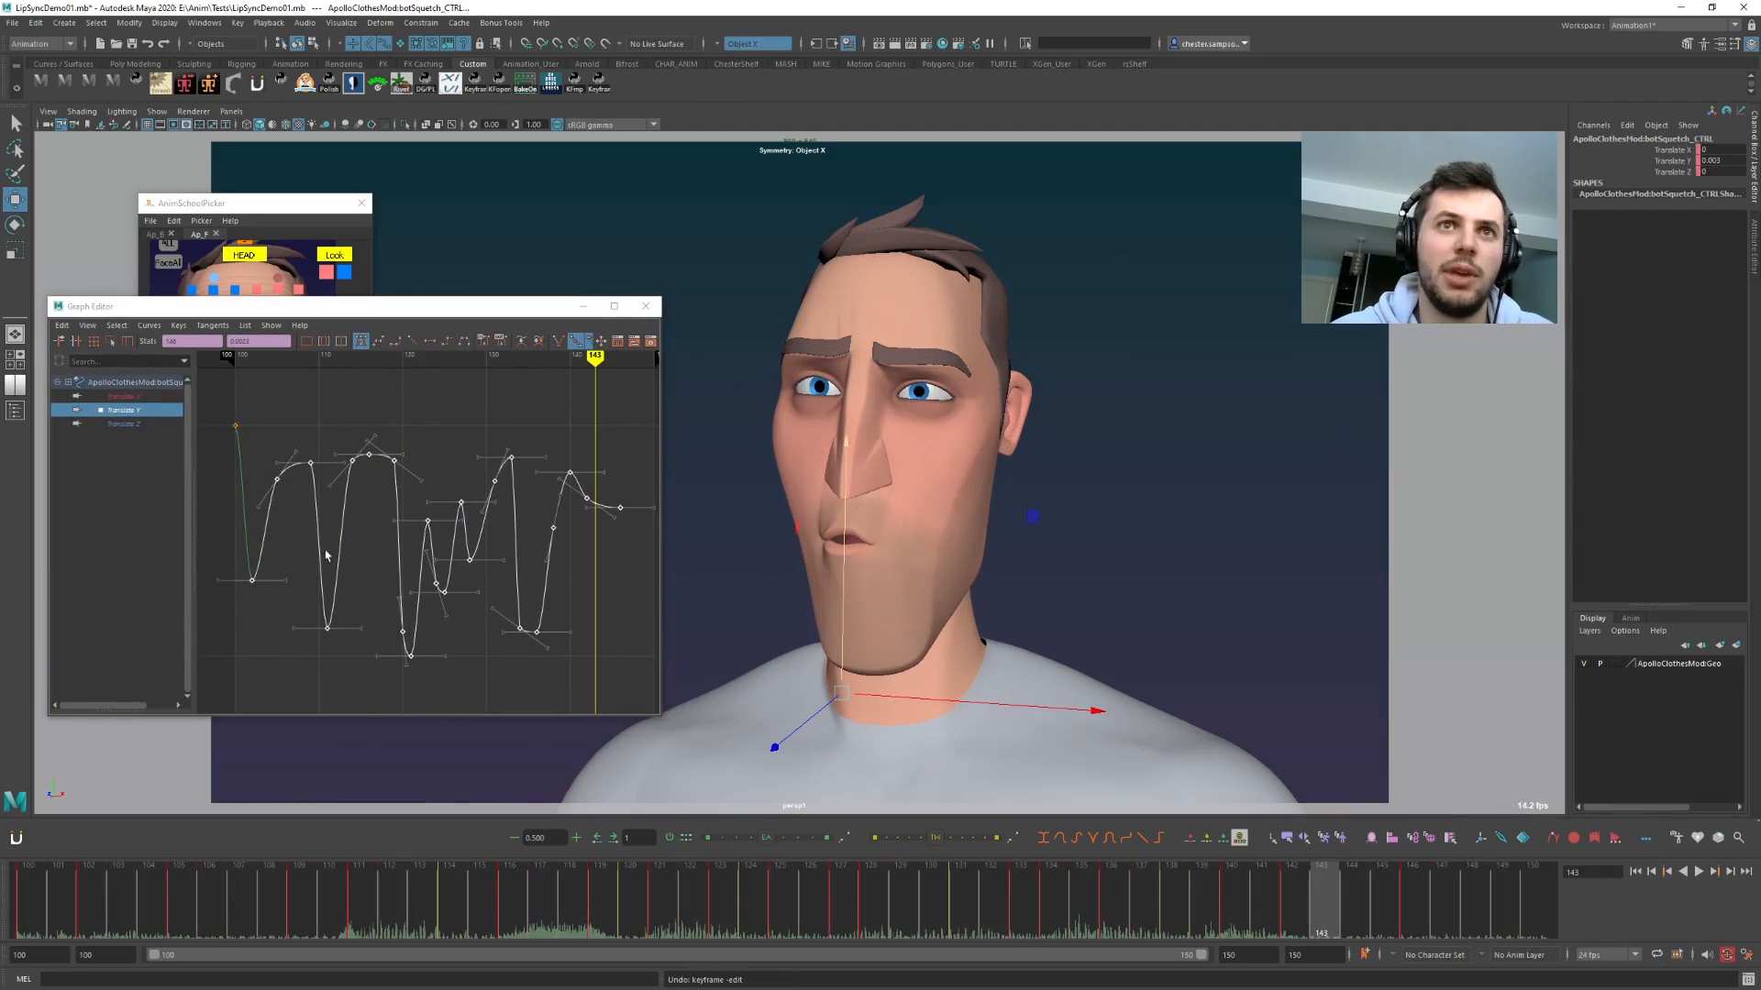
- Stretch the selected Translate Y keys about one frame longer, snap them to whole frames and play back the animation
click(109, 341)
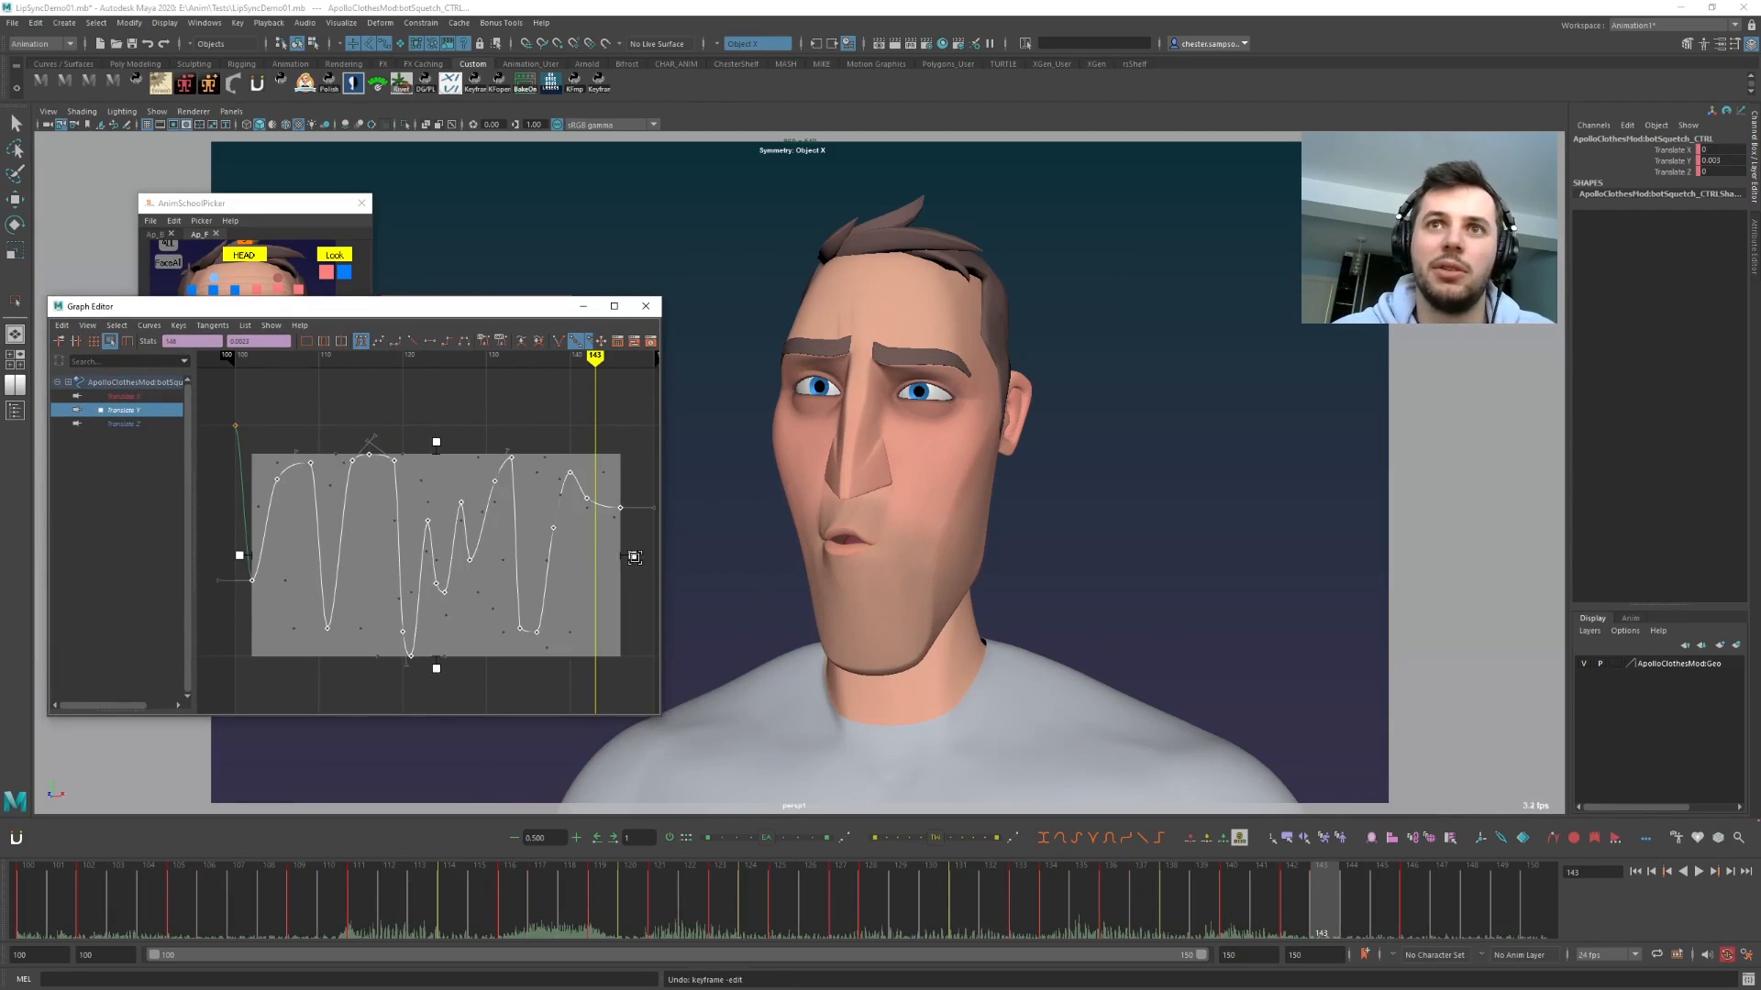
drag(635, 557, 645, 557)
click(61, 325)
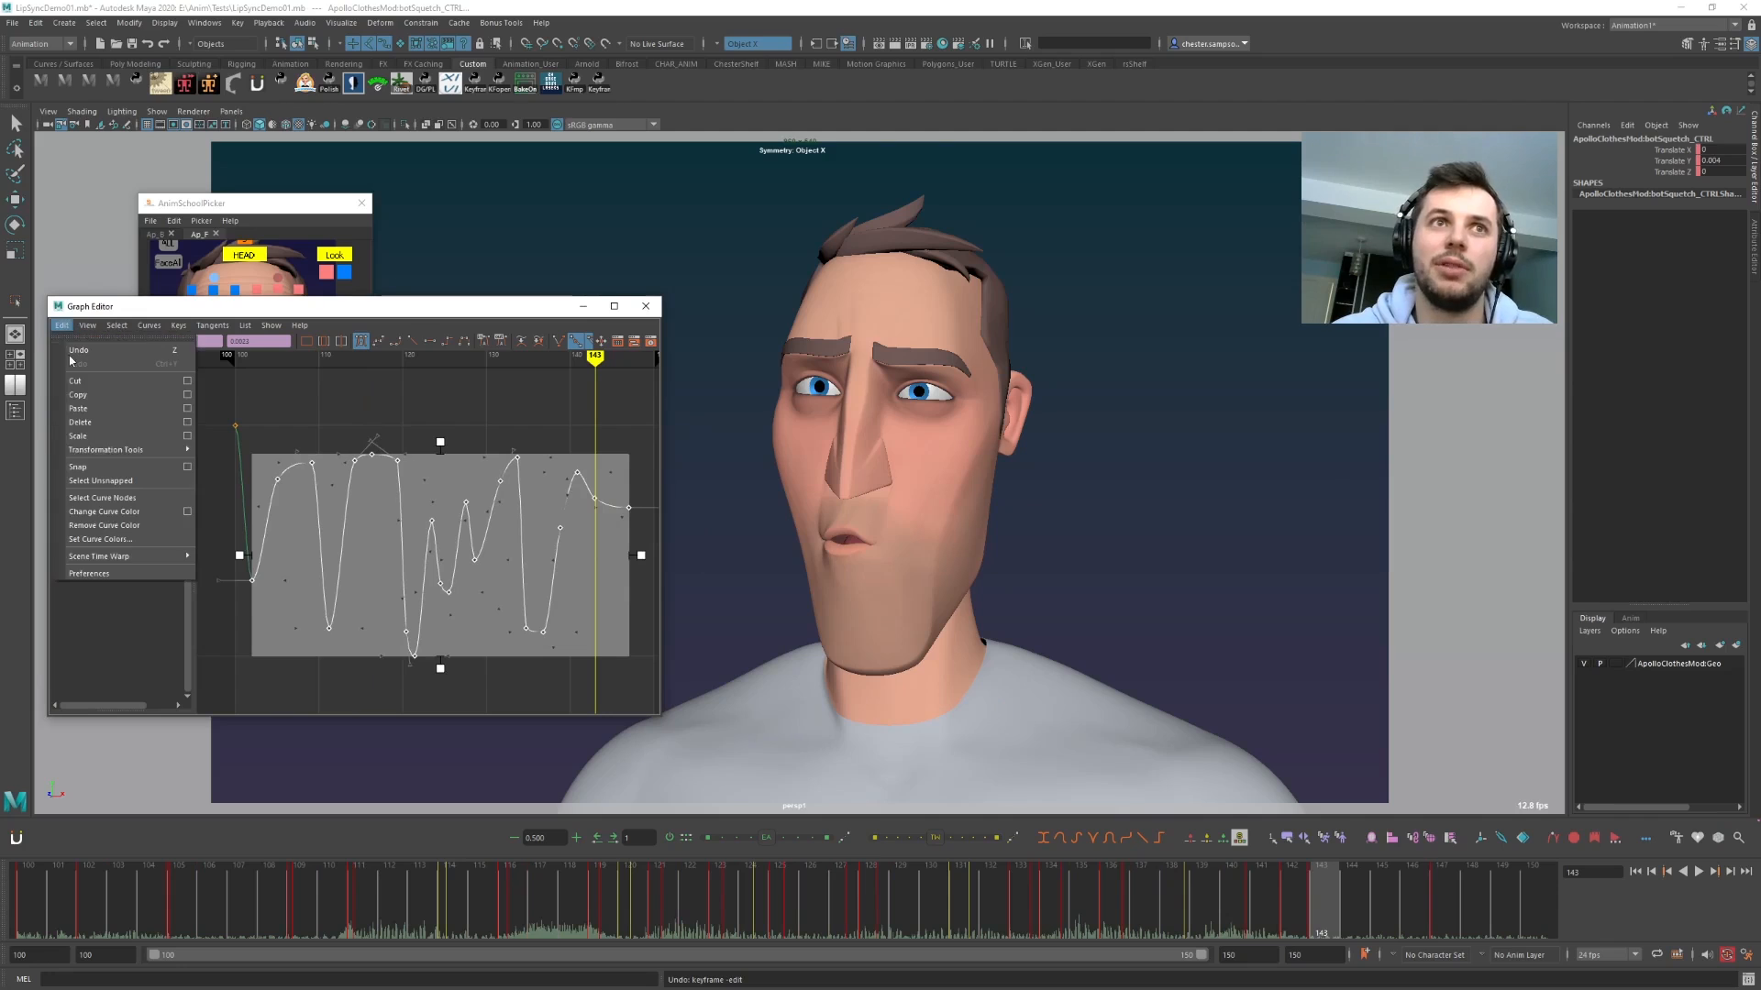
click(89, 467)
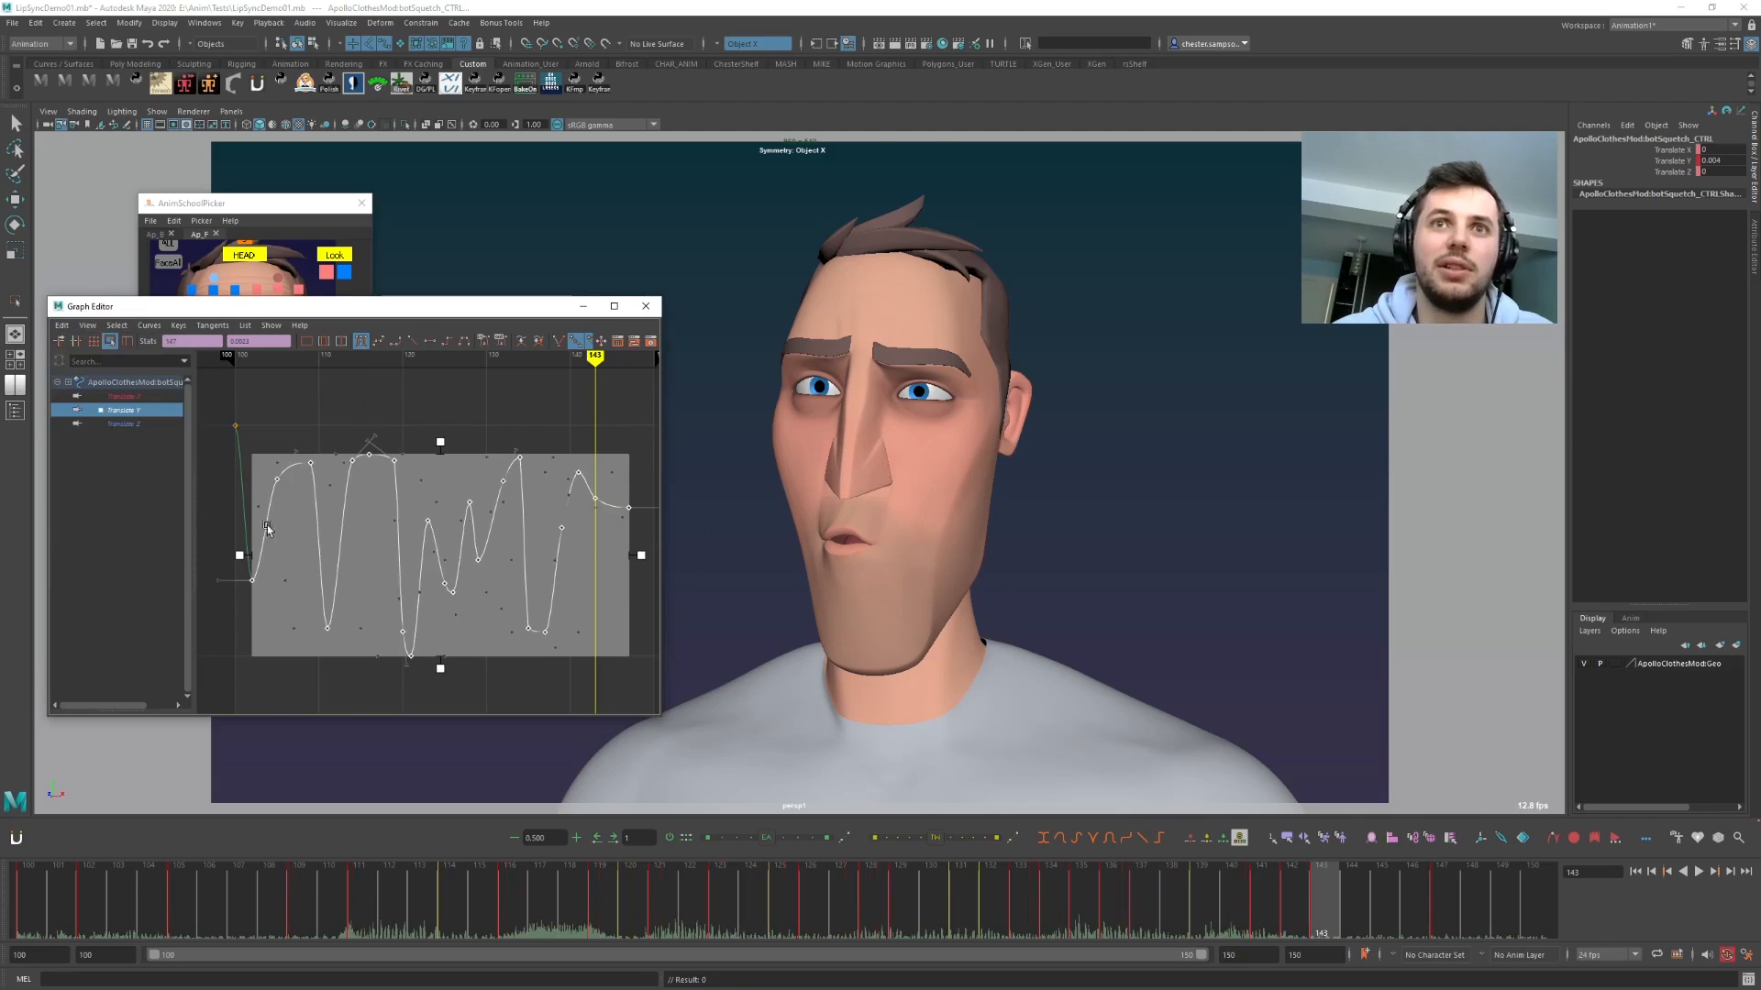
click(411, 384)
key(alt+v)
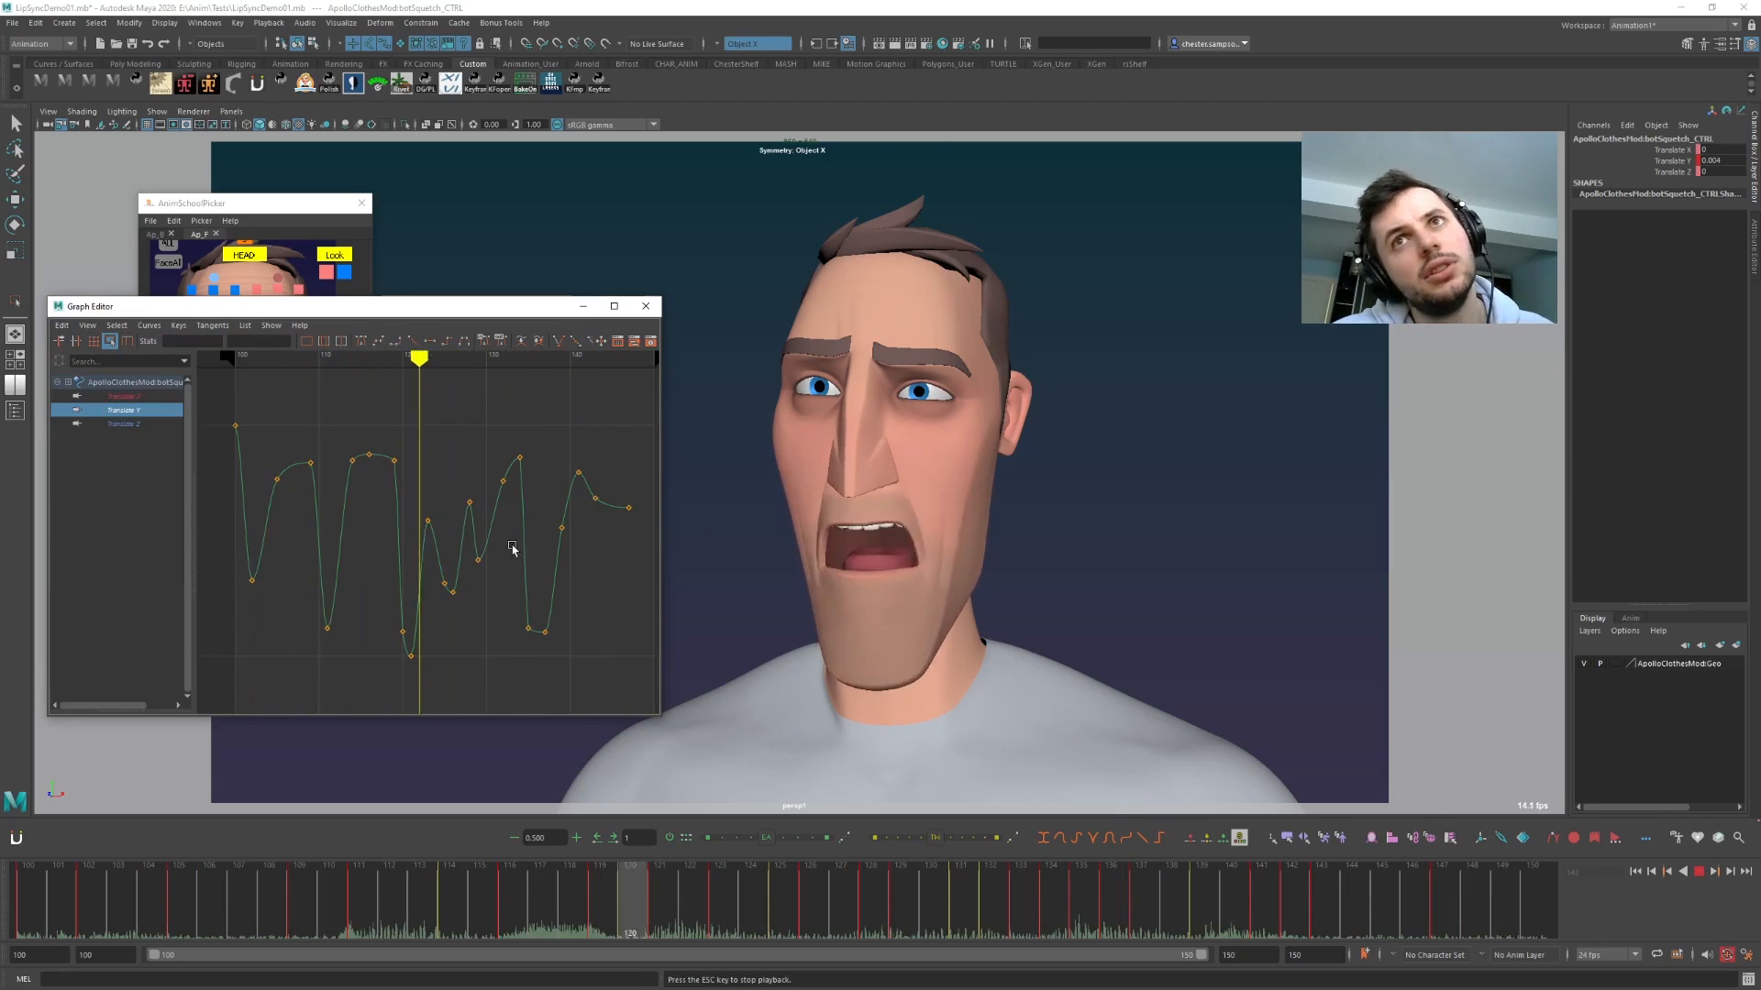
key(alt+v)
- Select the bottom squash control, shift it sideways in Translate X around frame 136, and play back the animation
click(249, 431)
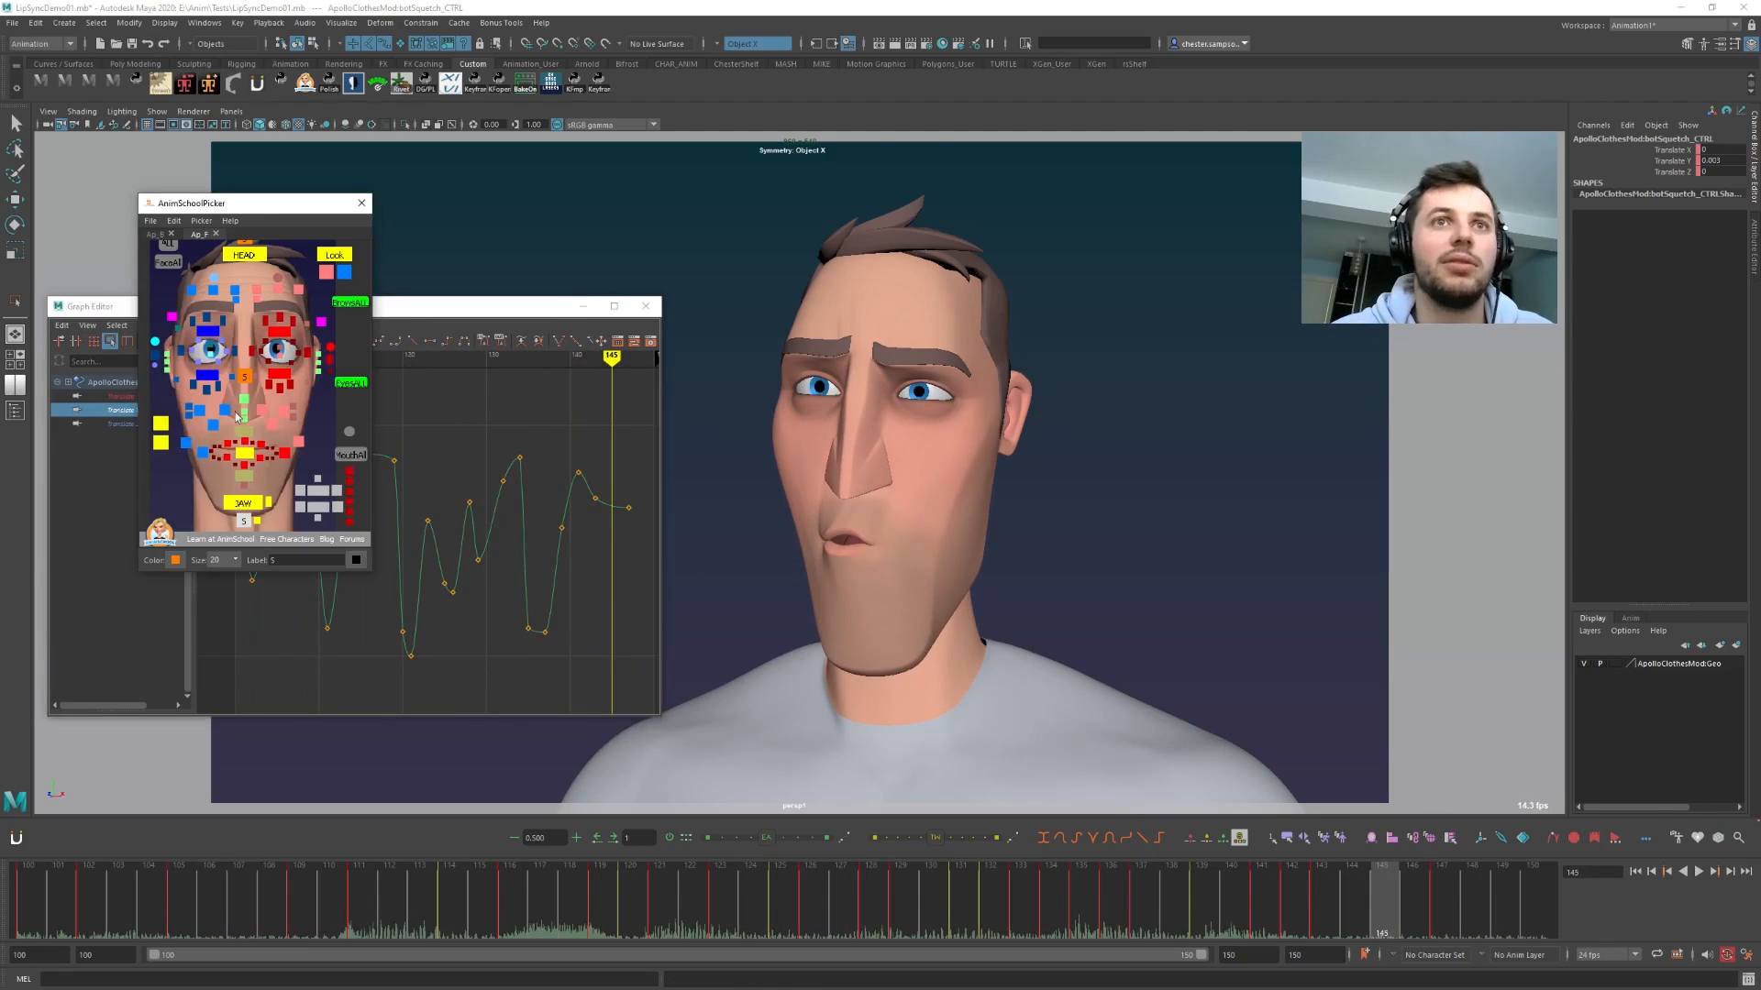
click(278, 498)
click(244, 523)
key(w)
click(434, 906)
key(alt+v)
click(1007, 925)
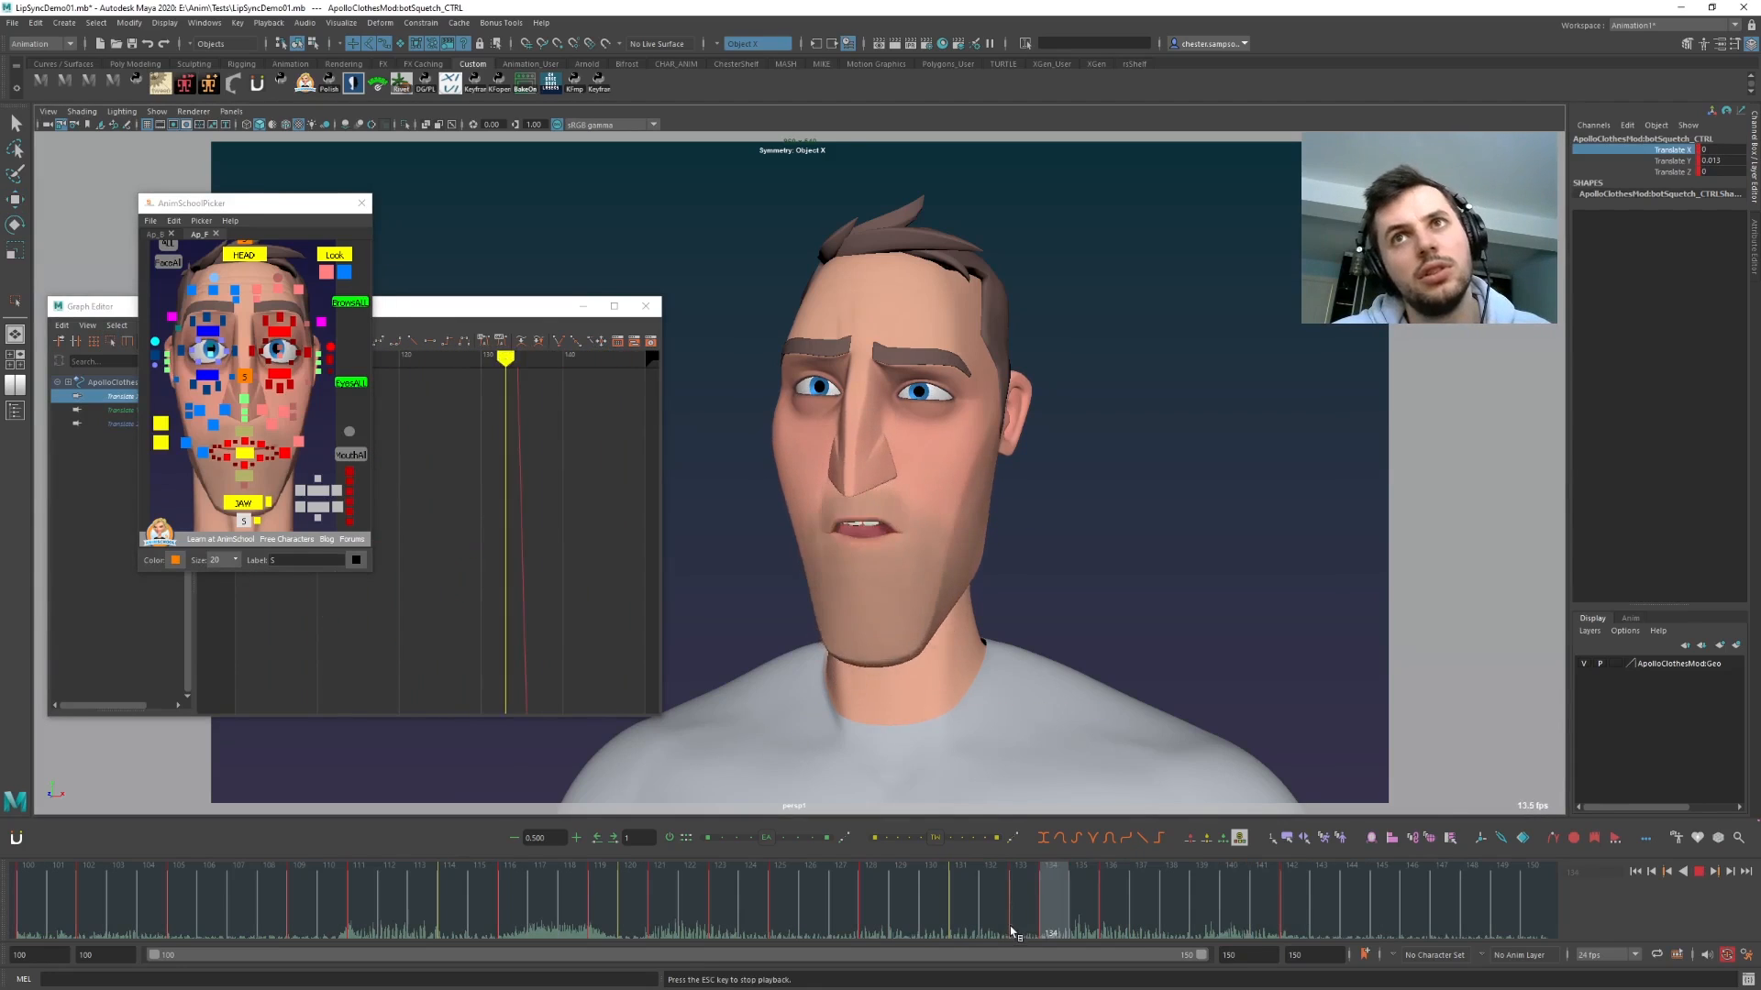
click(983, 922)
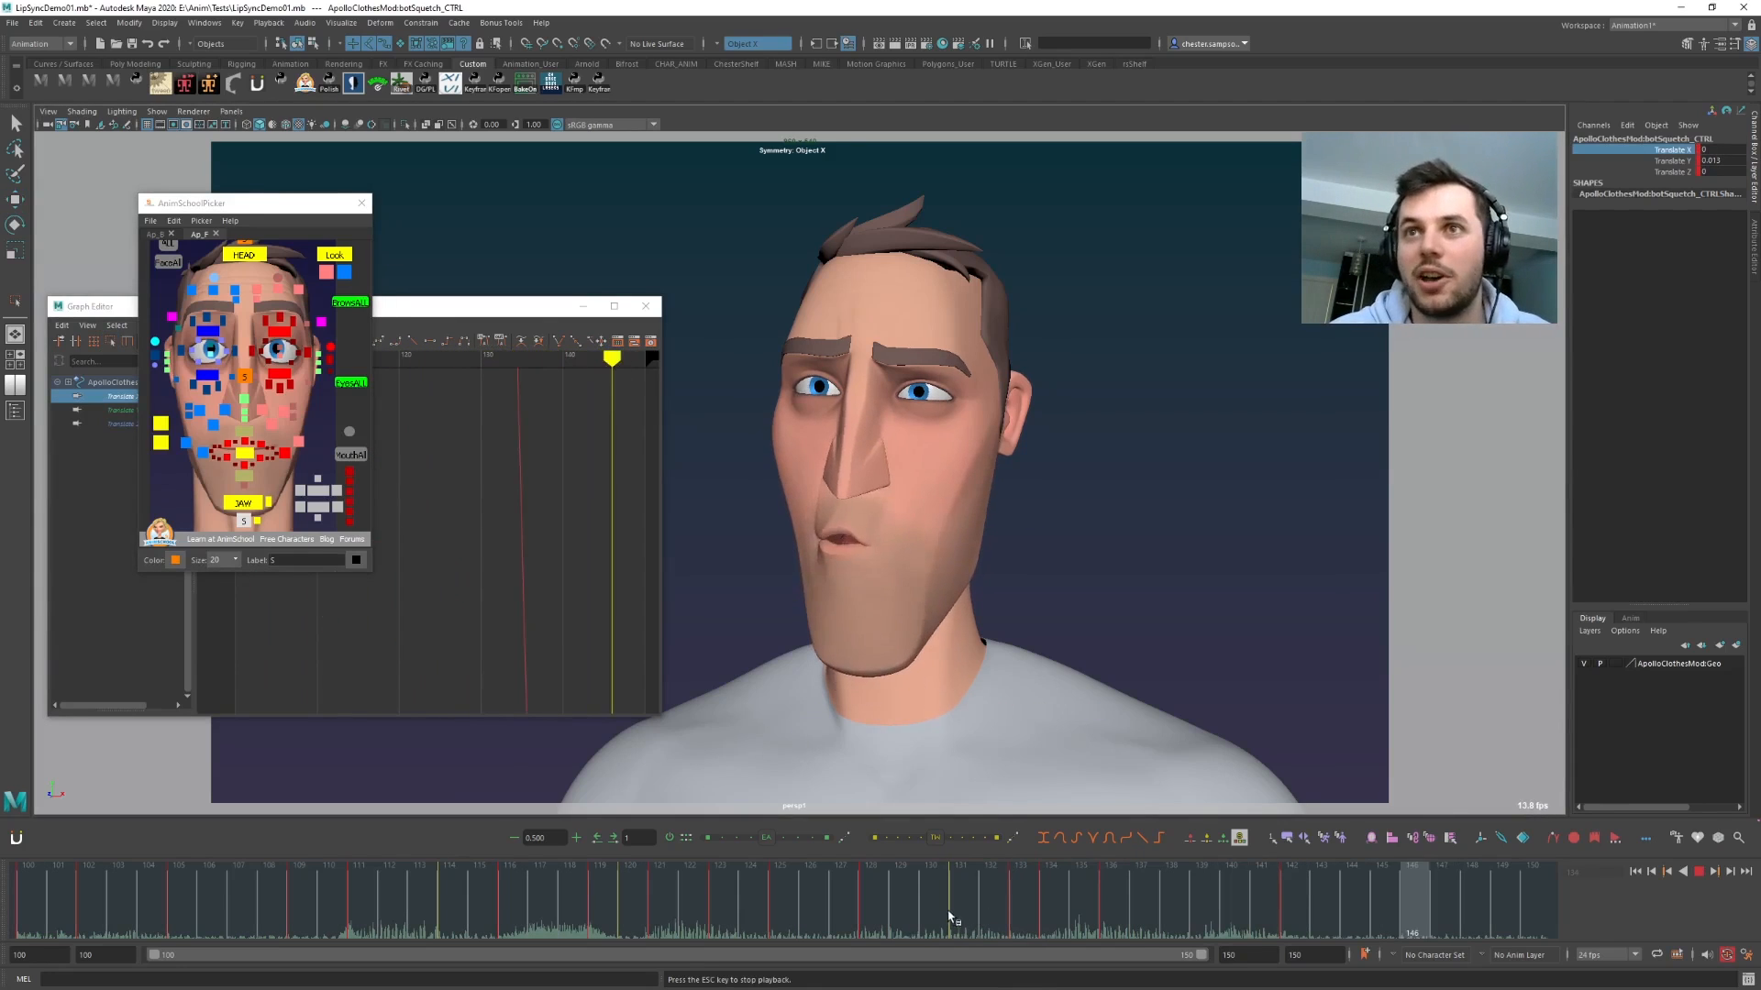
click(948, 917)
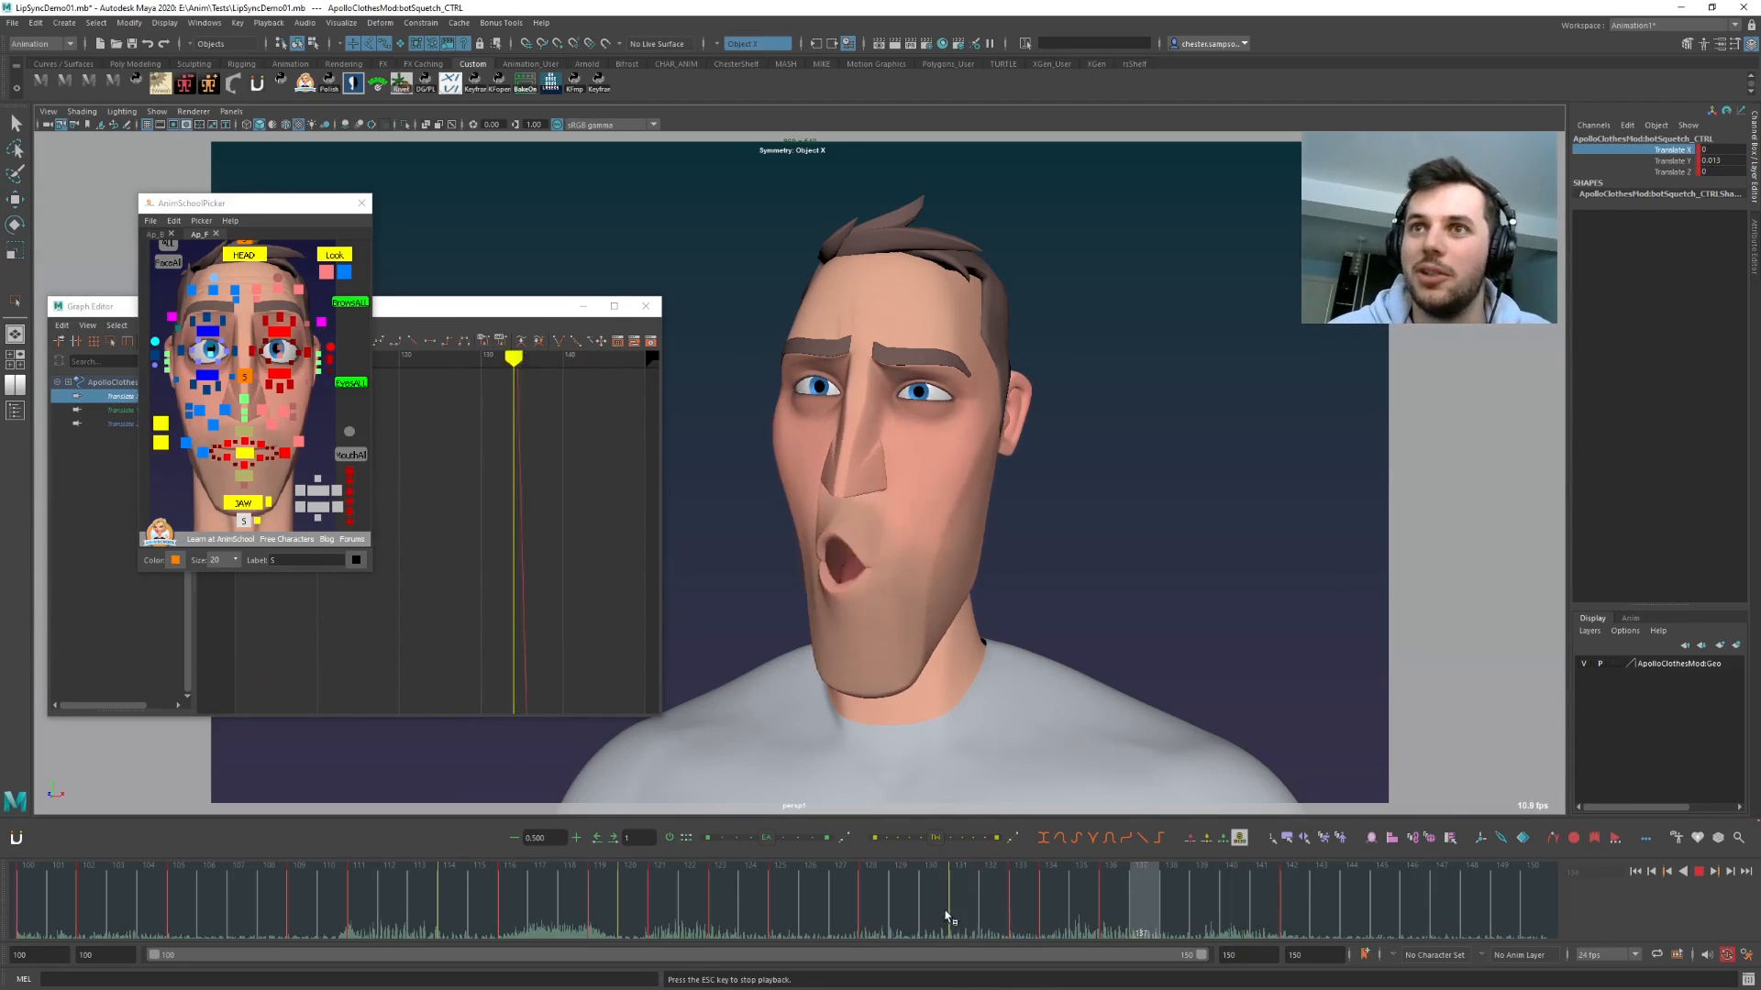
- Step through the keys to frame 138 and shift the bottom squash control further in negative Translate X there
drag(948, 909, 1285, 902)
key(comma)
key(comma)
key(period)
key(comma)
key(period)
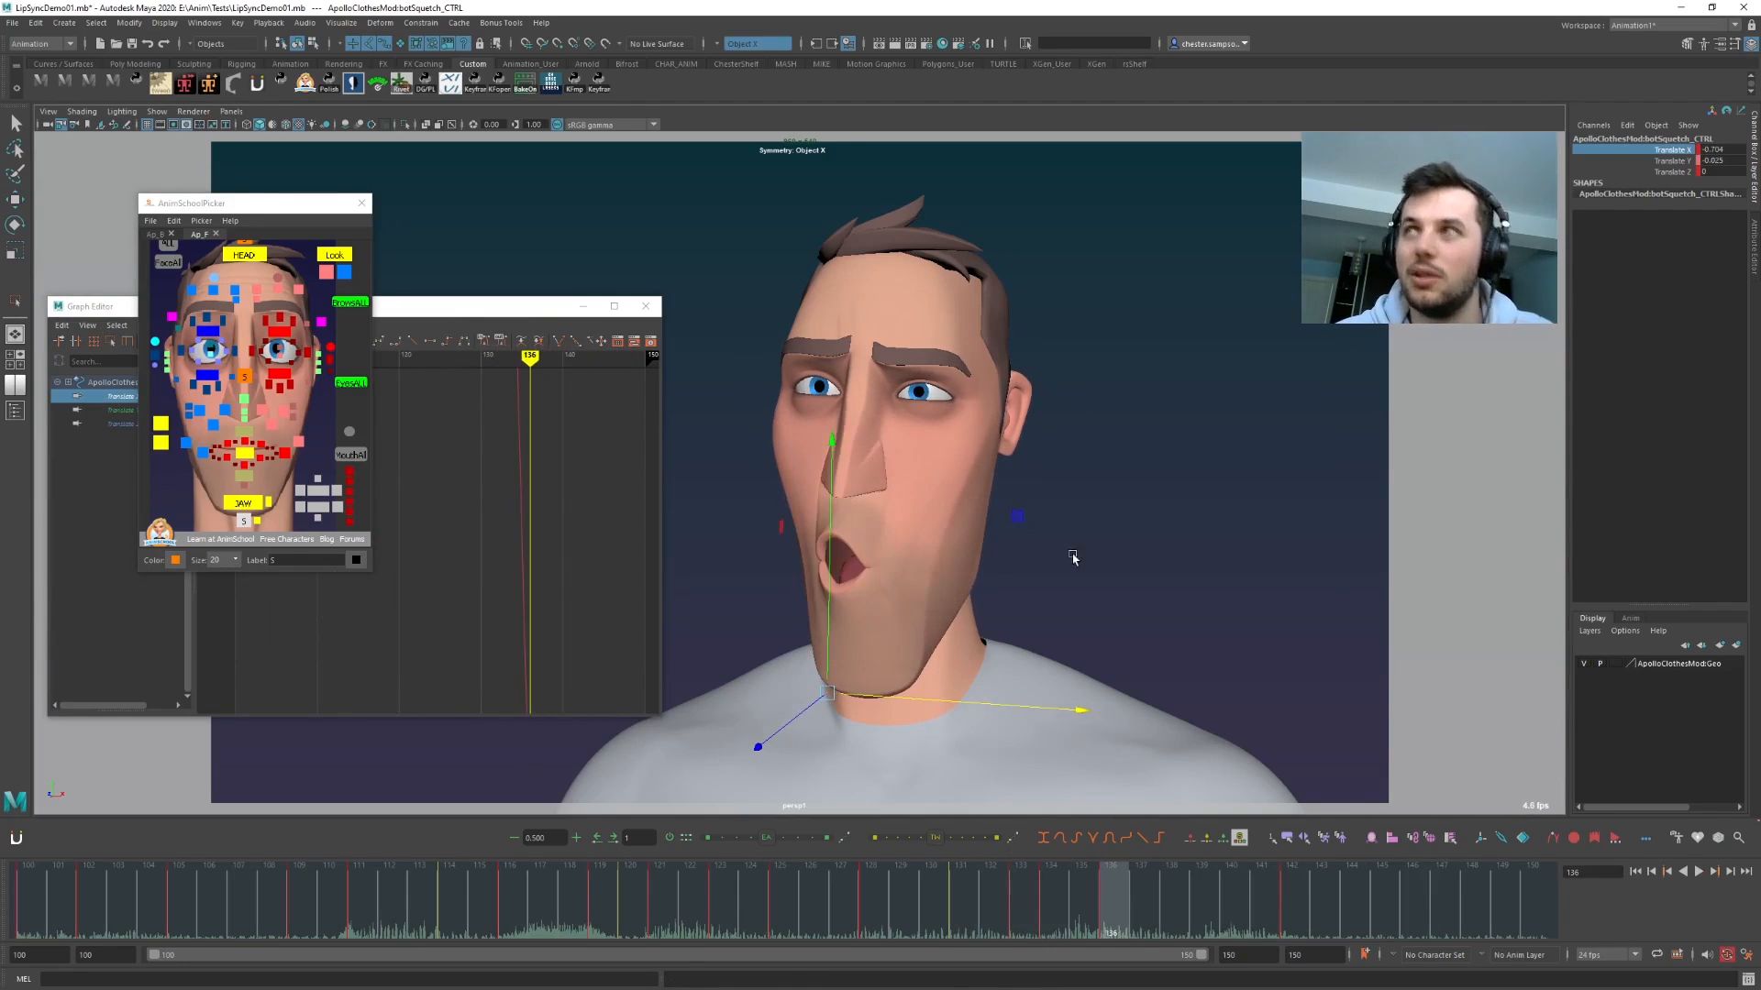
key(comma)
key(period)
key(period)
drag(927, 700, 920, 700)
key(a)
- Set a key on the bottom squash control at frame 145 and play back the animation
key(alt+comma)
key(alt+period)
key(alt+period)
key(alt+period)
key(alt+period)
mouse_move(1291, 911)
mouse_down()
mouse_move(1372, 908)
mouse_move(1291, 909)
mouse_up()
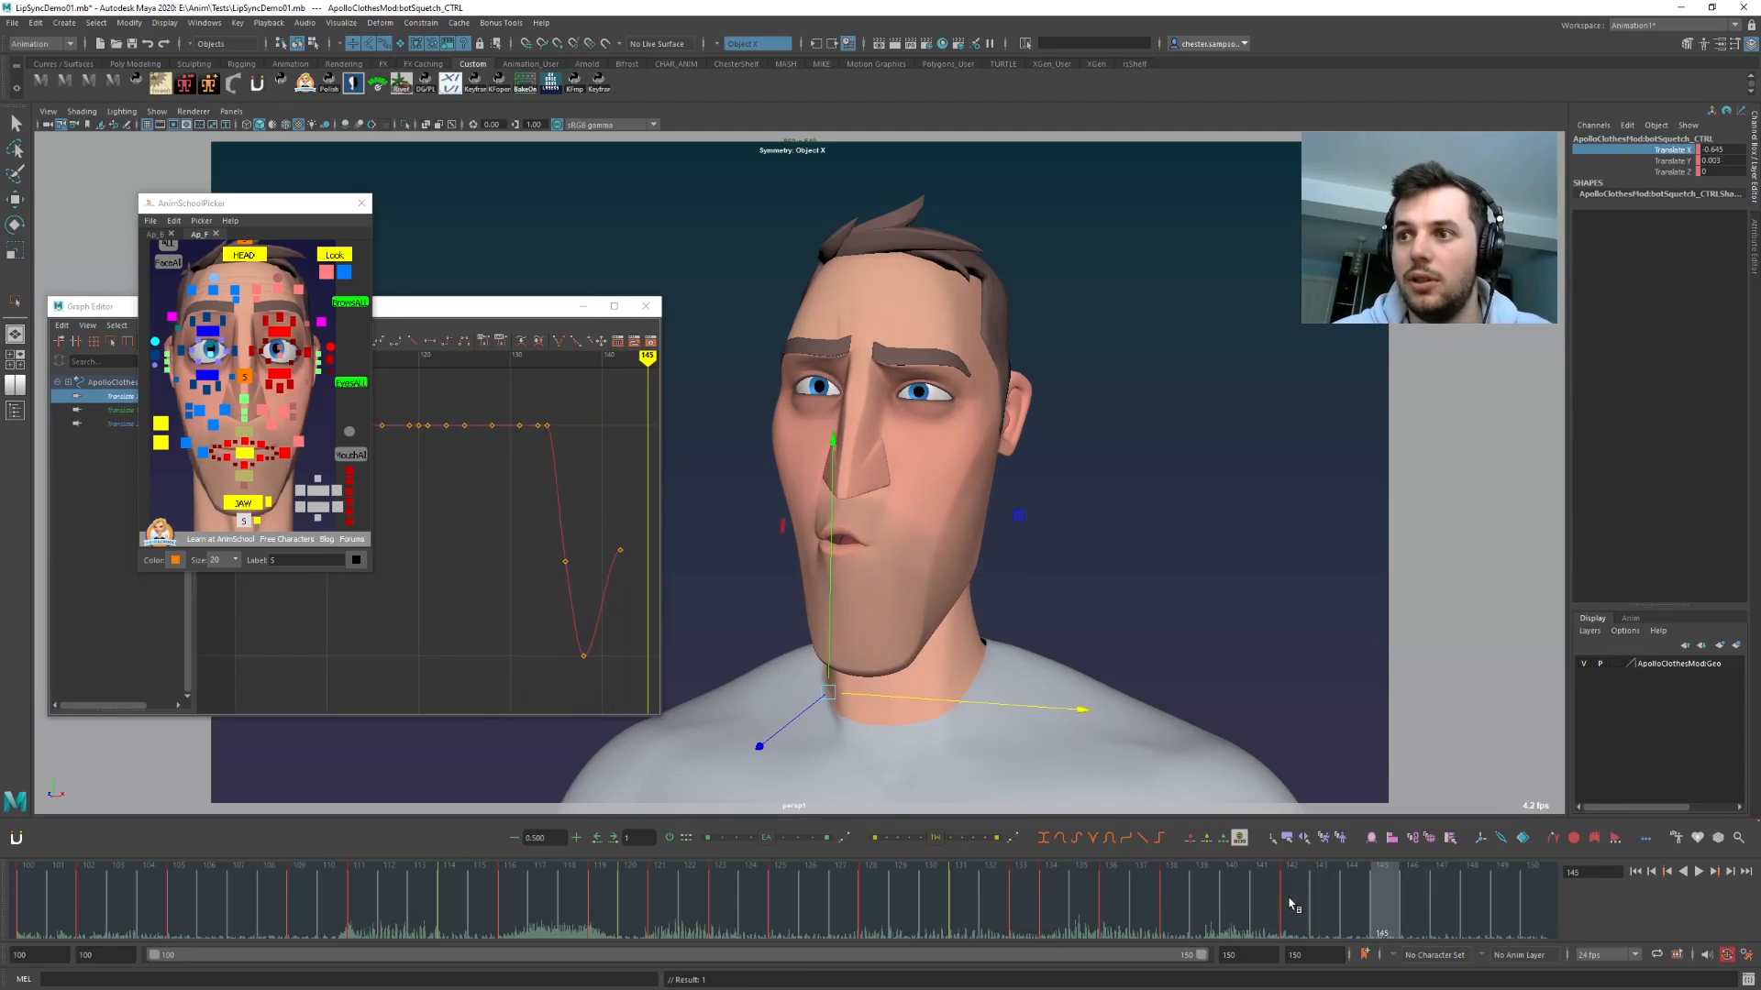
key(s)
key(comma)
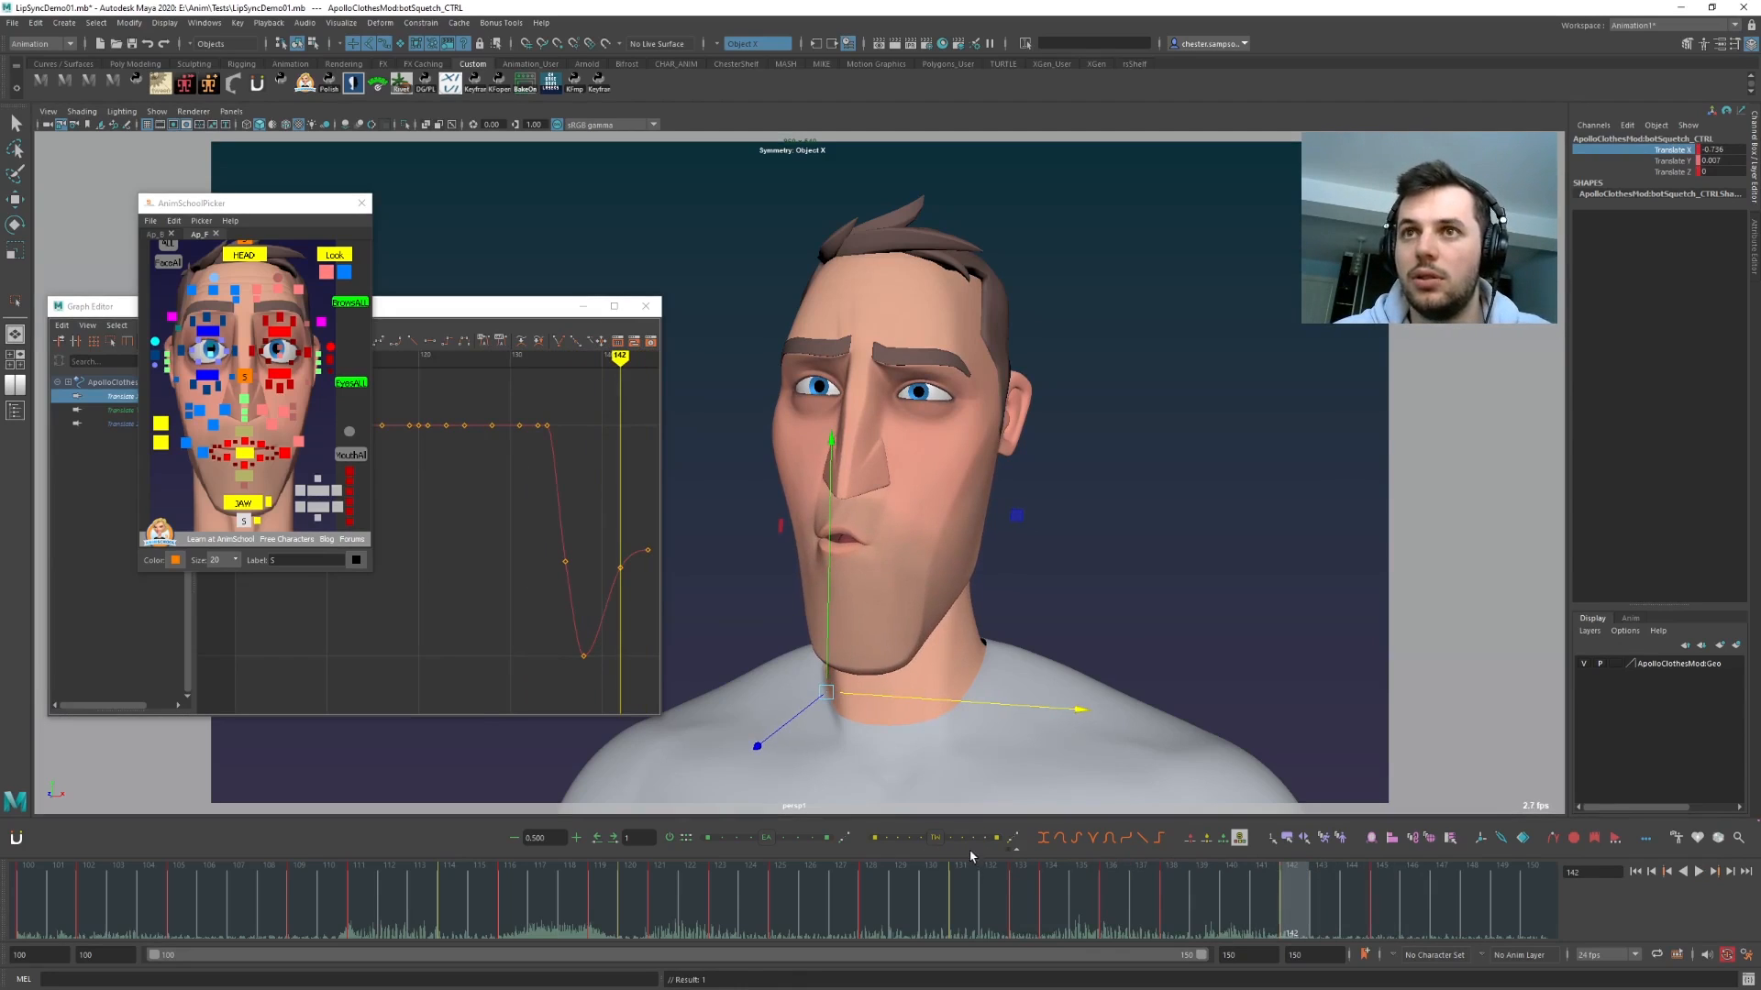
click(928, 898)
key(alt+v)
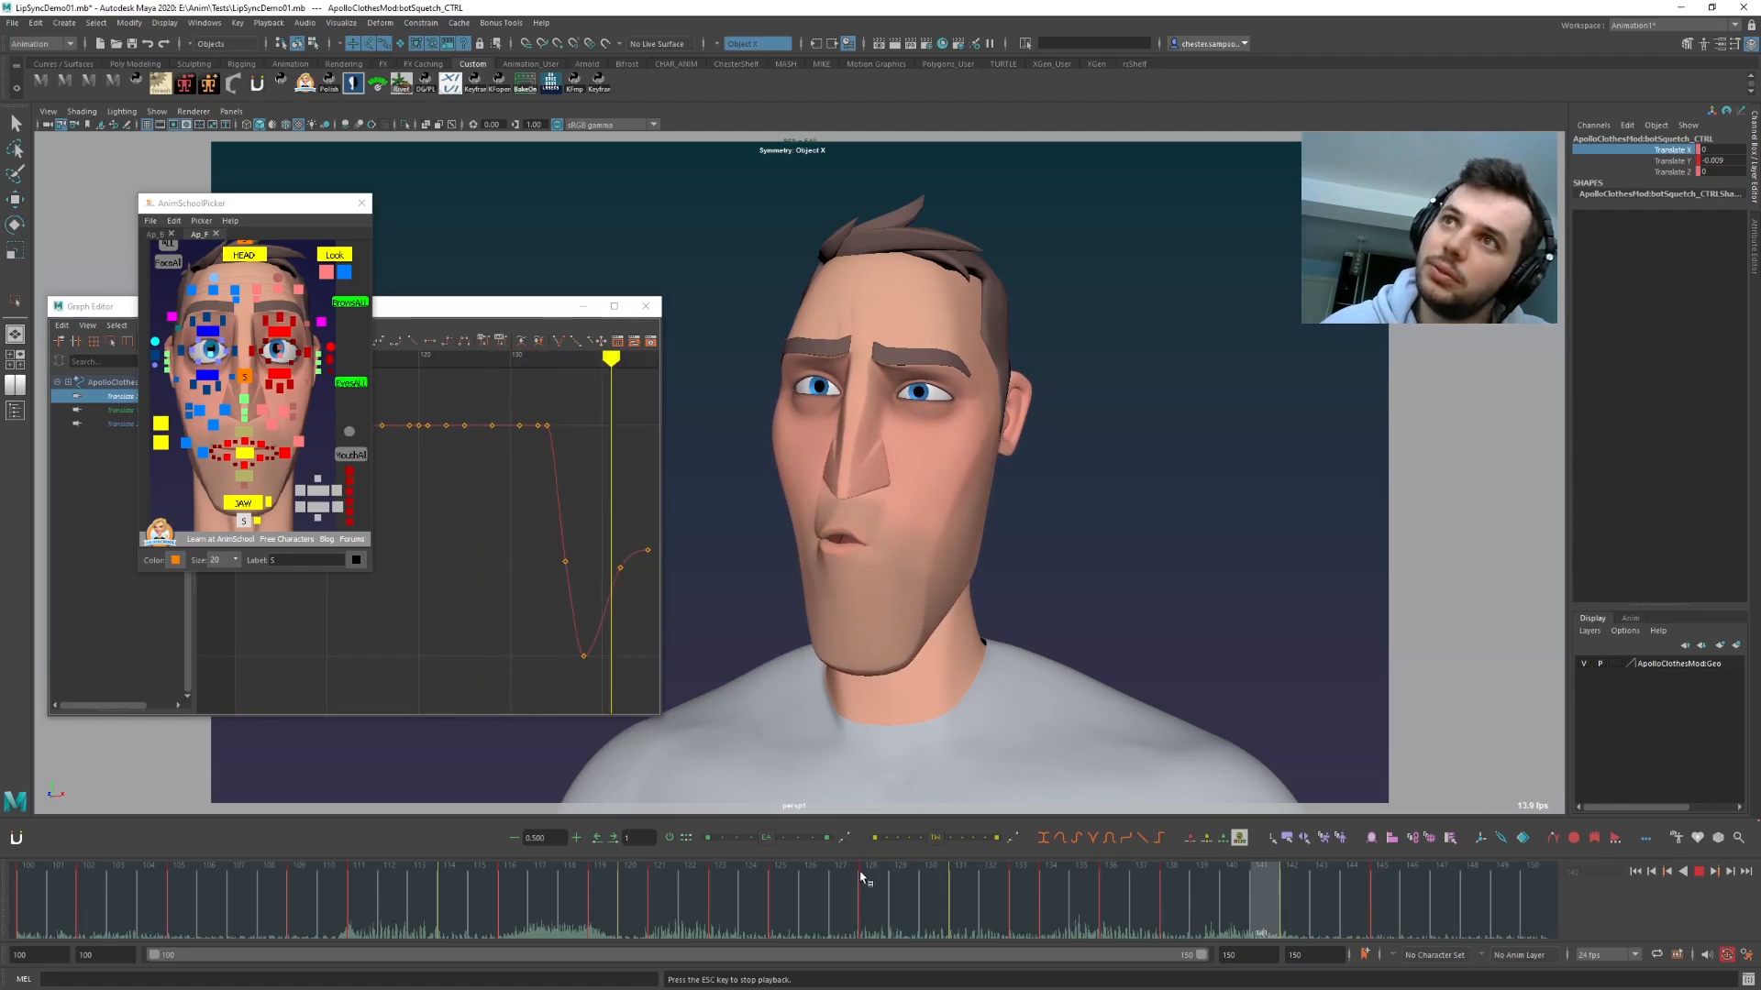
key(Escape)
- Pull the Translate X keys at frames 142 and 145 closer to the frame 138 value and play back the animation
drag(1016, 903, 1336, 902)
key(comma)
key(period)
key(period)
click(899, 838)
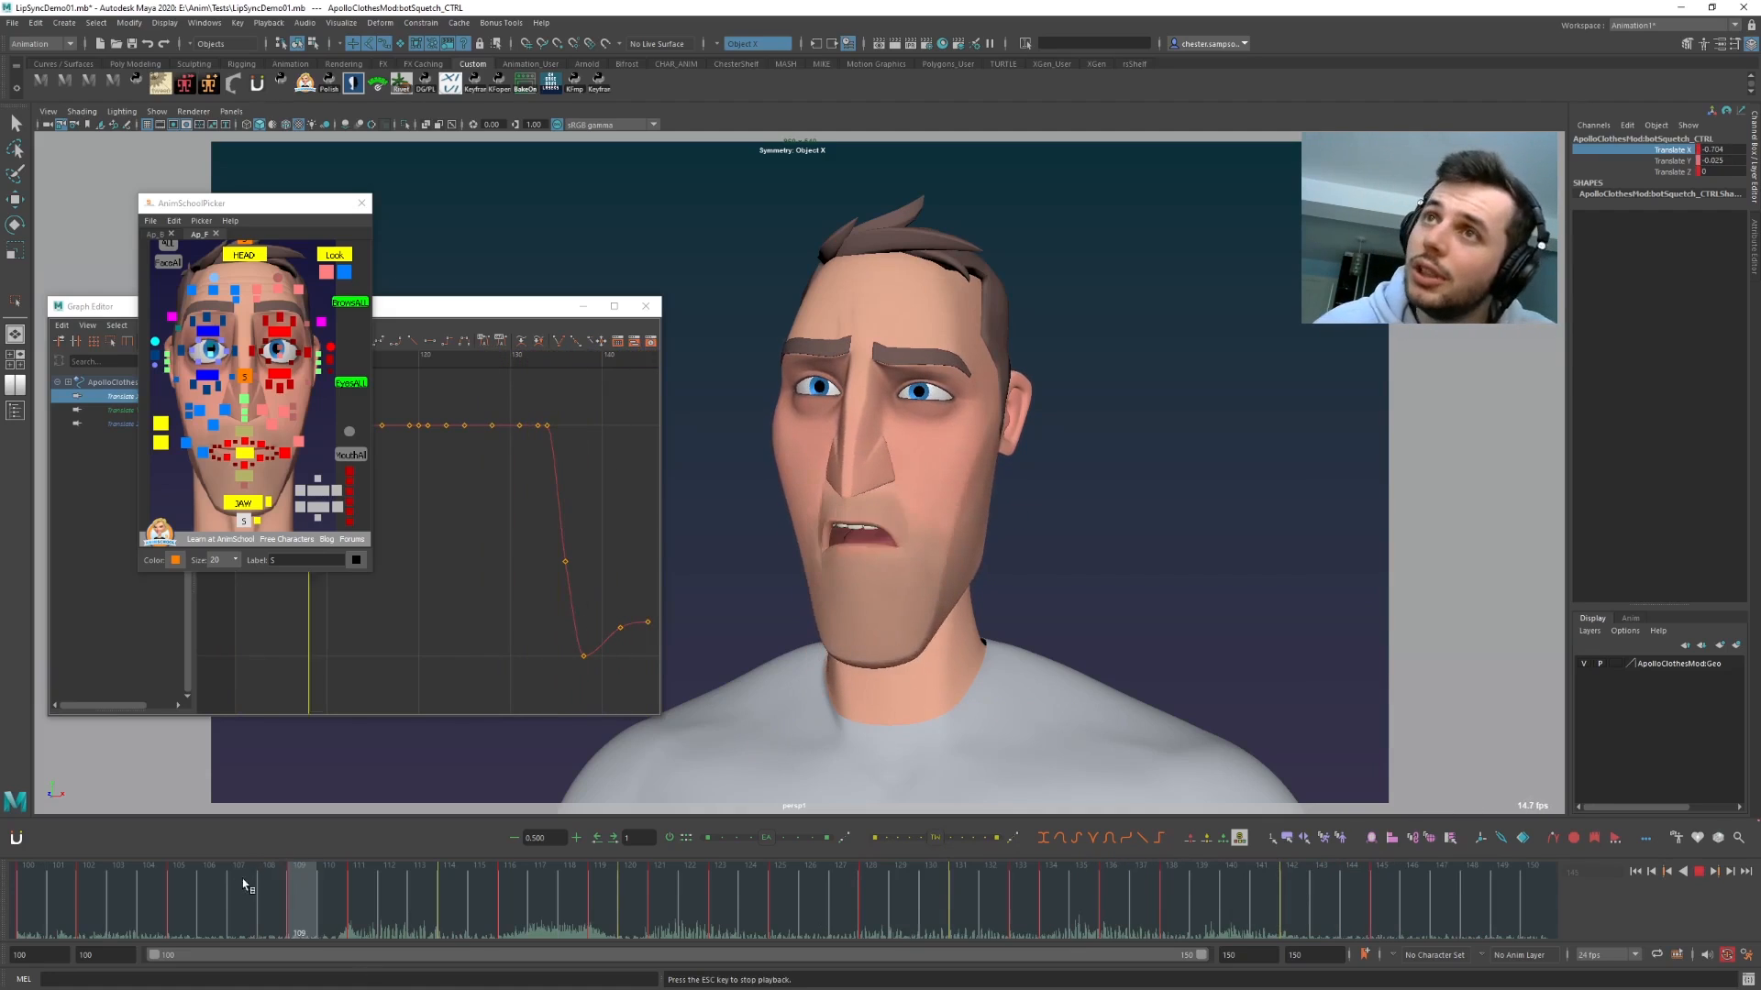
click(47, 901)
key(Escape)
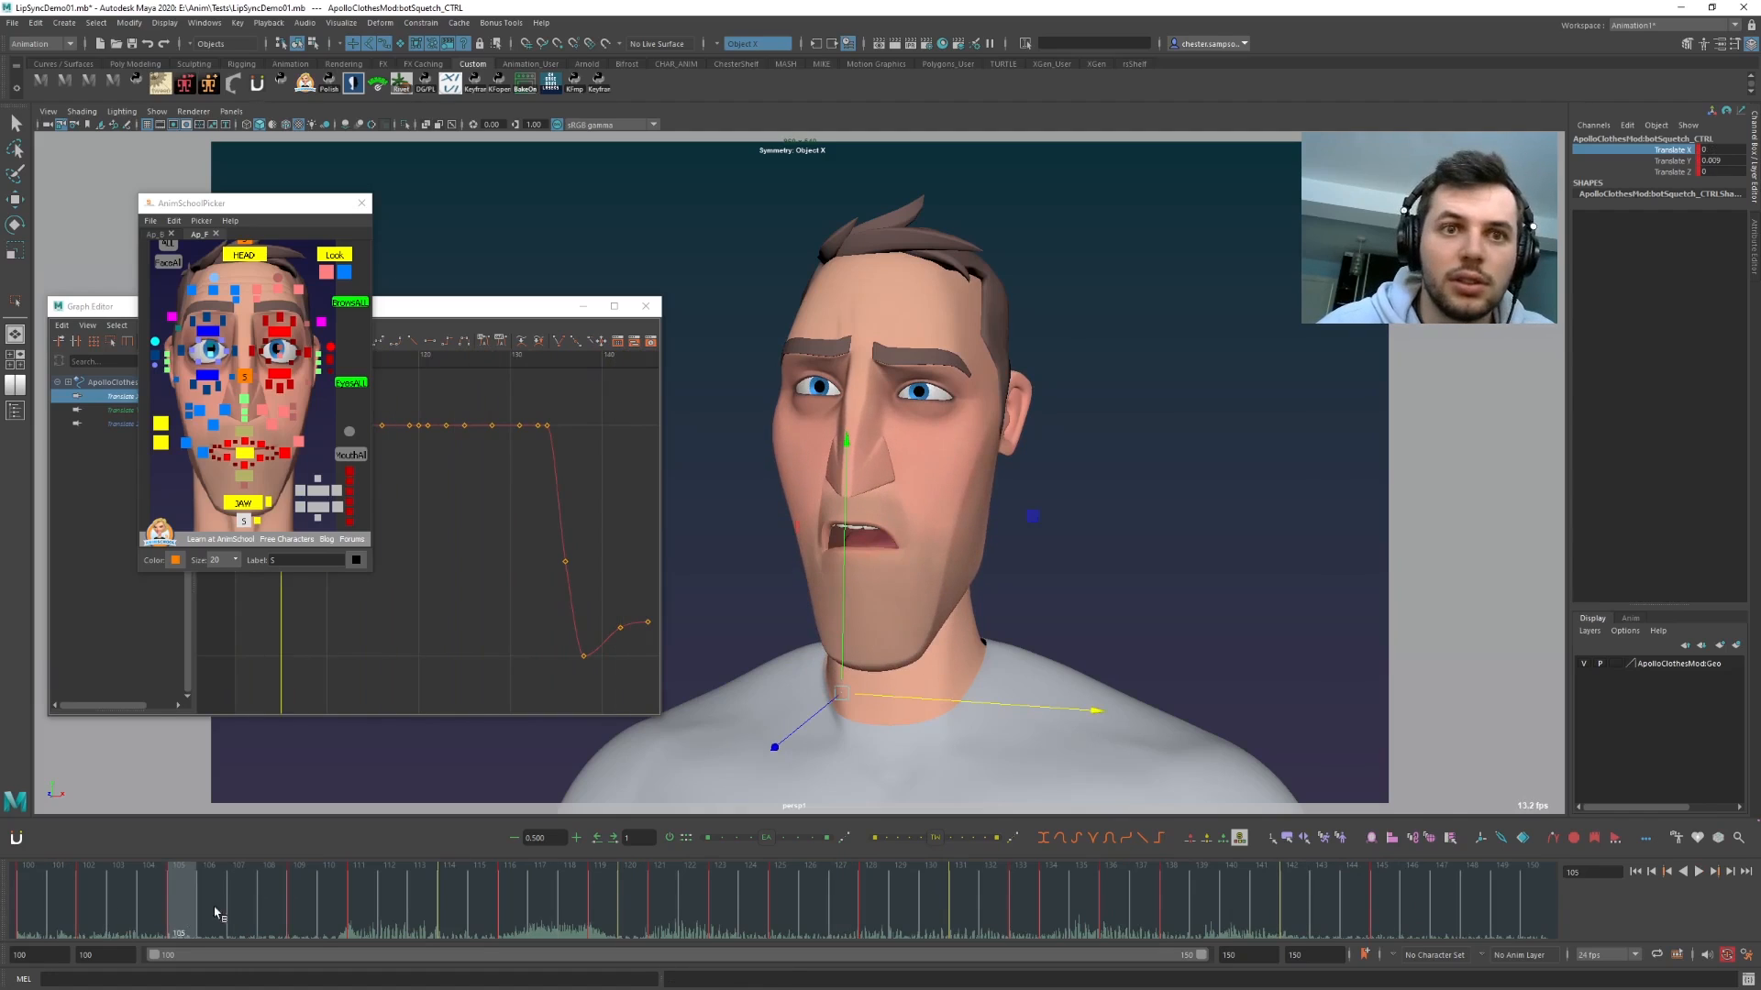
- Shift the bottom squash control slightly in positive Translate X at frame 119
key(alt+v)
key(Escape)
drag(933, 695, 938, 691)
alt+middle_drag(414, 581, 504, 601)
- Try lowering the bottom squash control's Translate X key at frame 111 slightly below zero
key(comma)
key(comma)
key(comma)
key(comma)
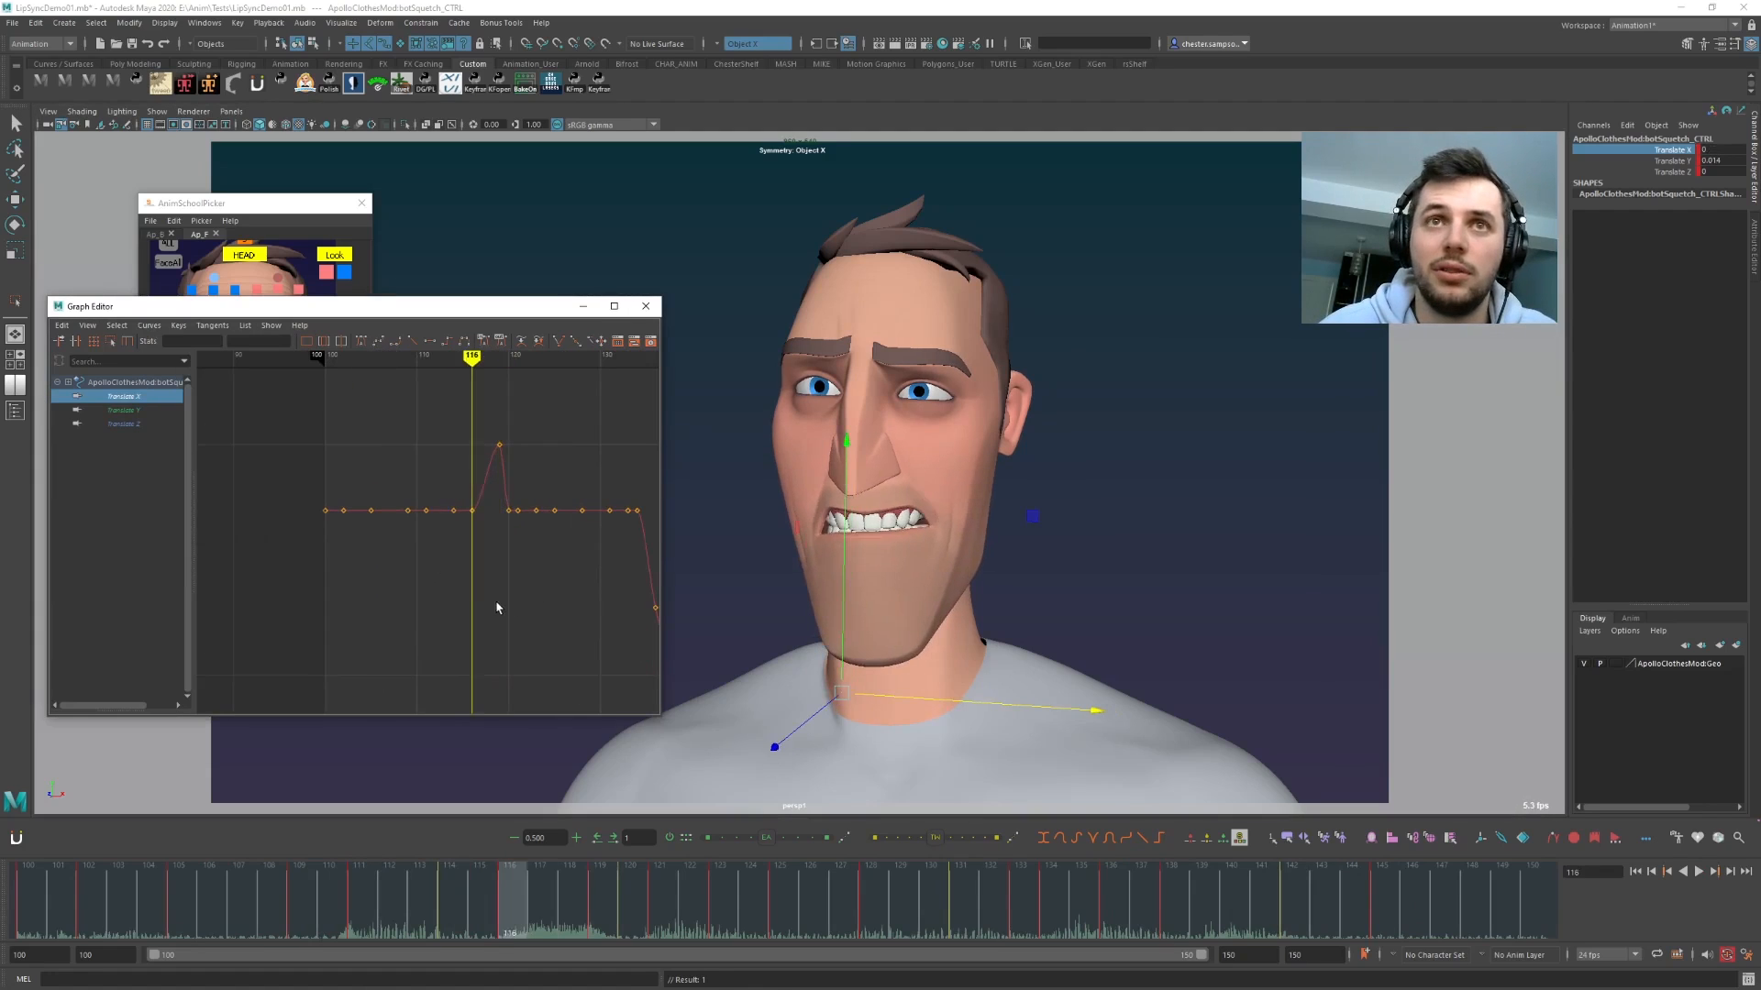
key(period)
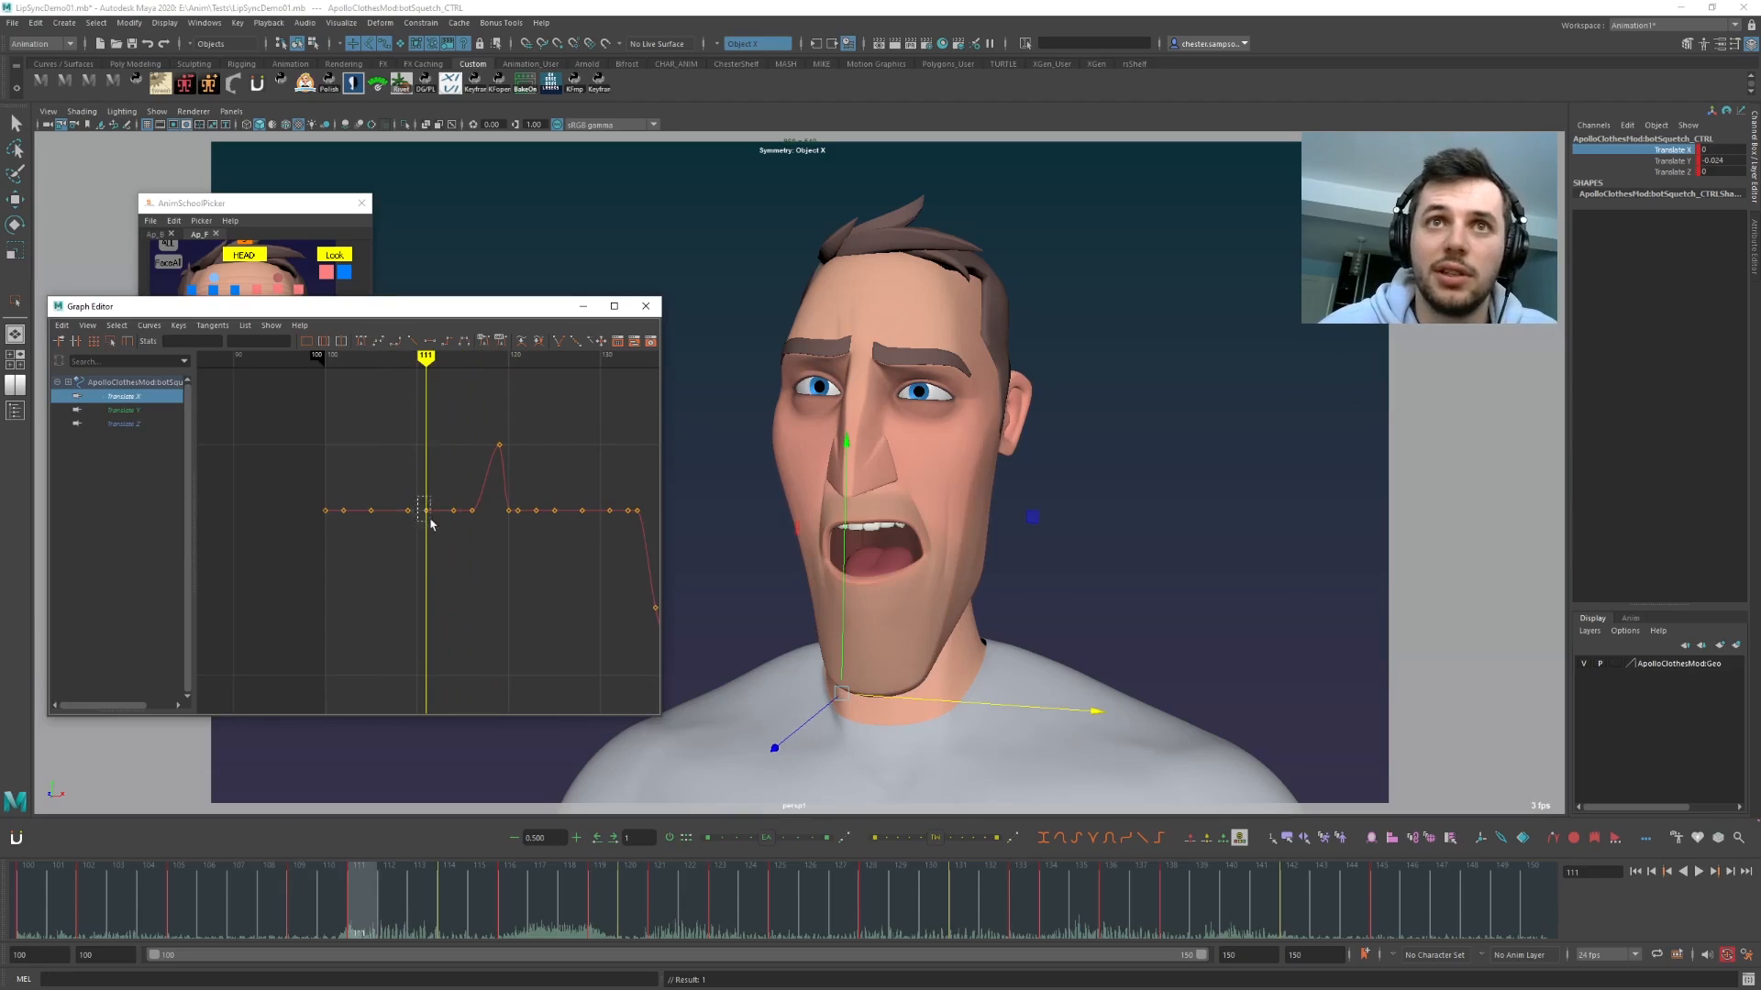
drag(431, 522, 430, 526)
middle_drag(428, 522, 431, 534)
click(434, 564)
- Raise the Translate X keys at frames 114 and 116 towards the frame 119 key and play back the animation
key(period)
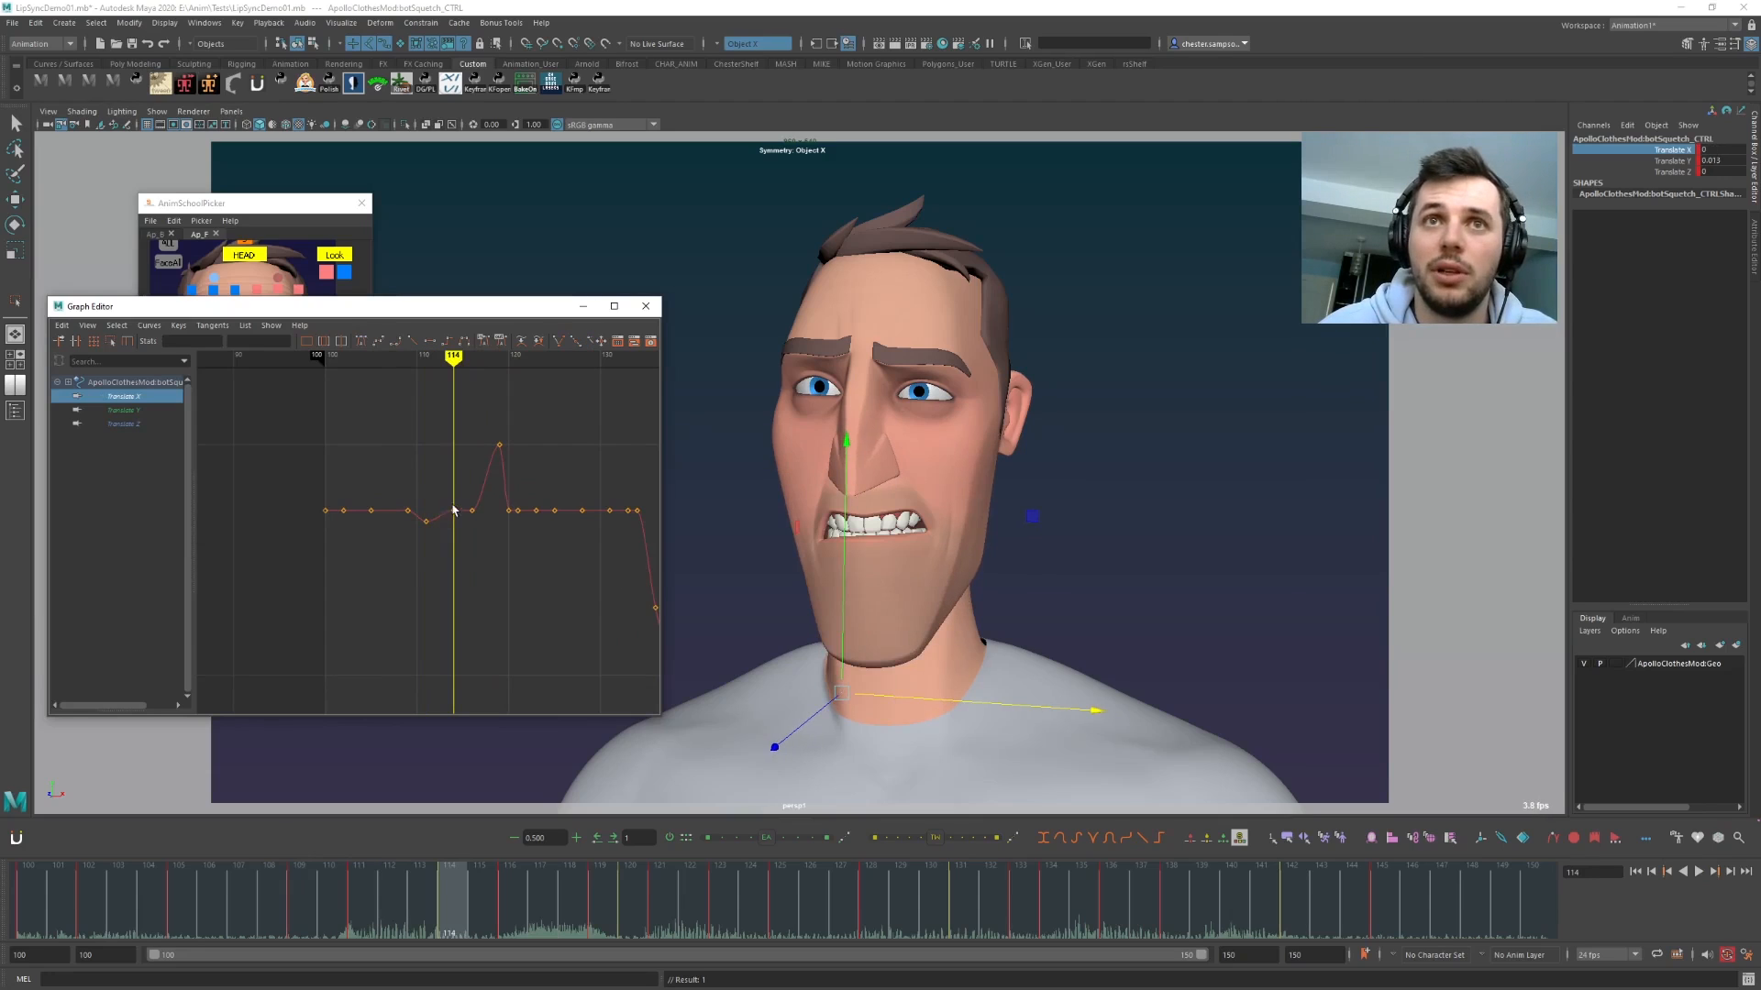
drag(447, 492, 486, 562)
drag(769, 839, 785, 838)
key(comma)
key(comma)
key(comma)
key(alt+v)
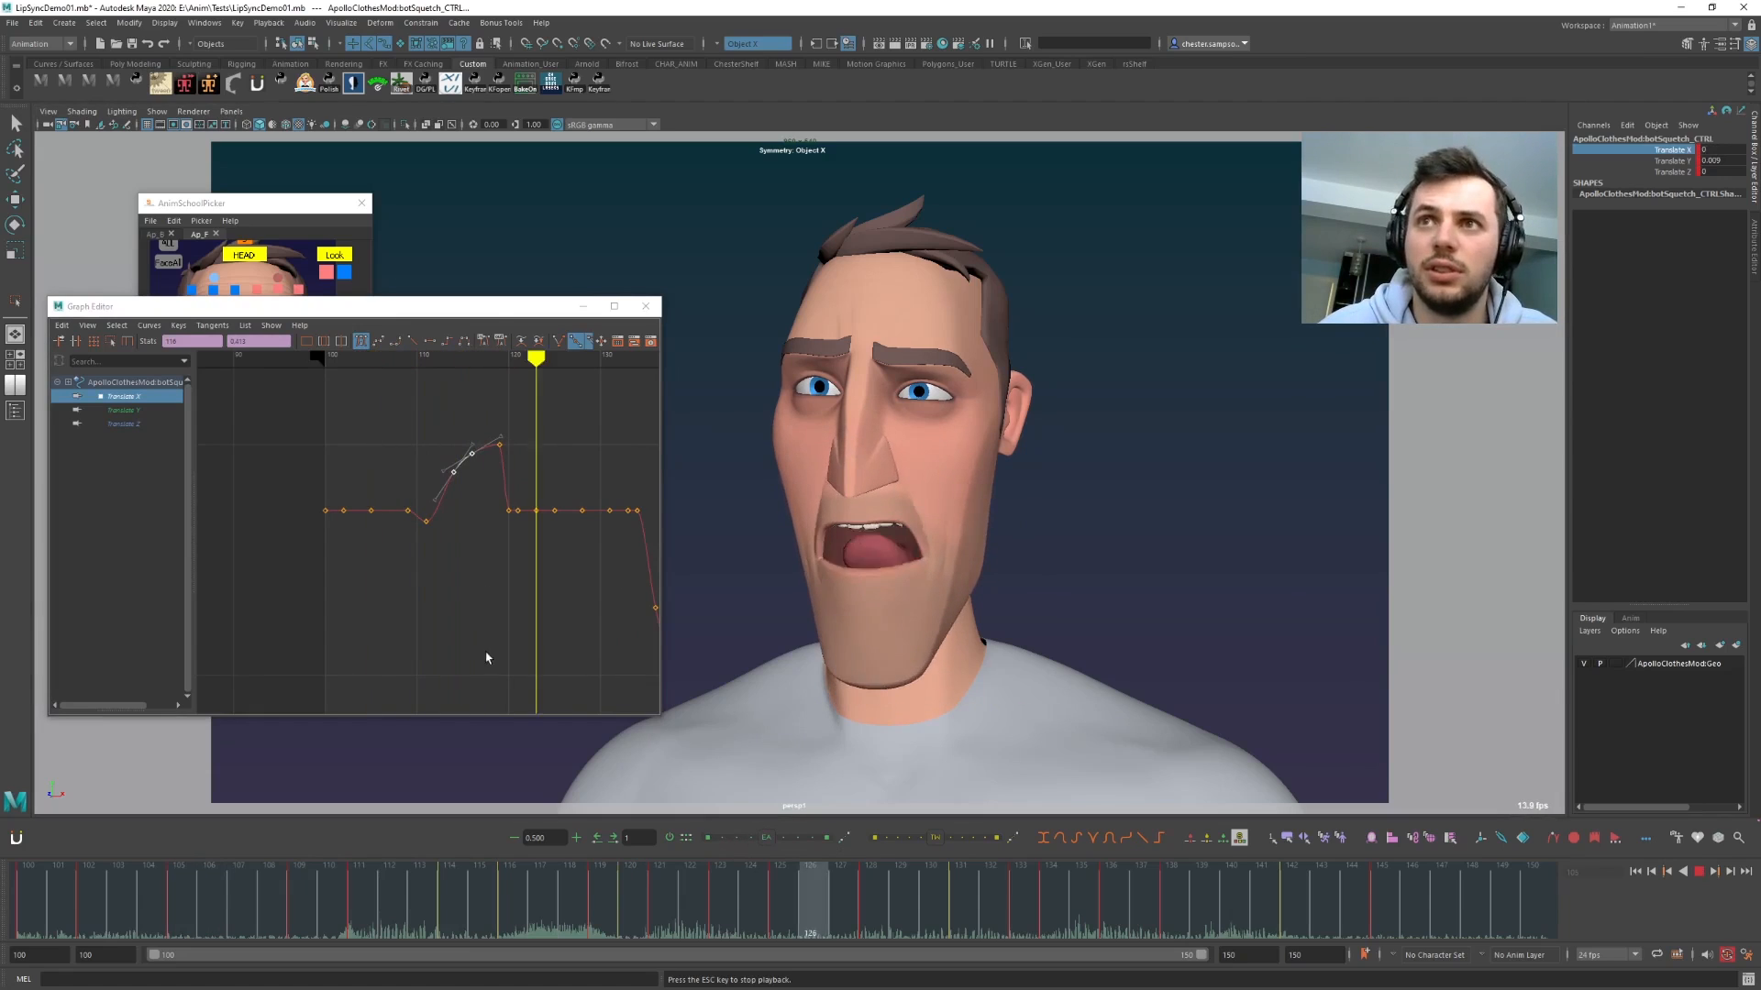
- Raise the Translate X key at frame 111 to about the level of the frame 114 key
drag(152, 923, 359, 924)
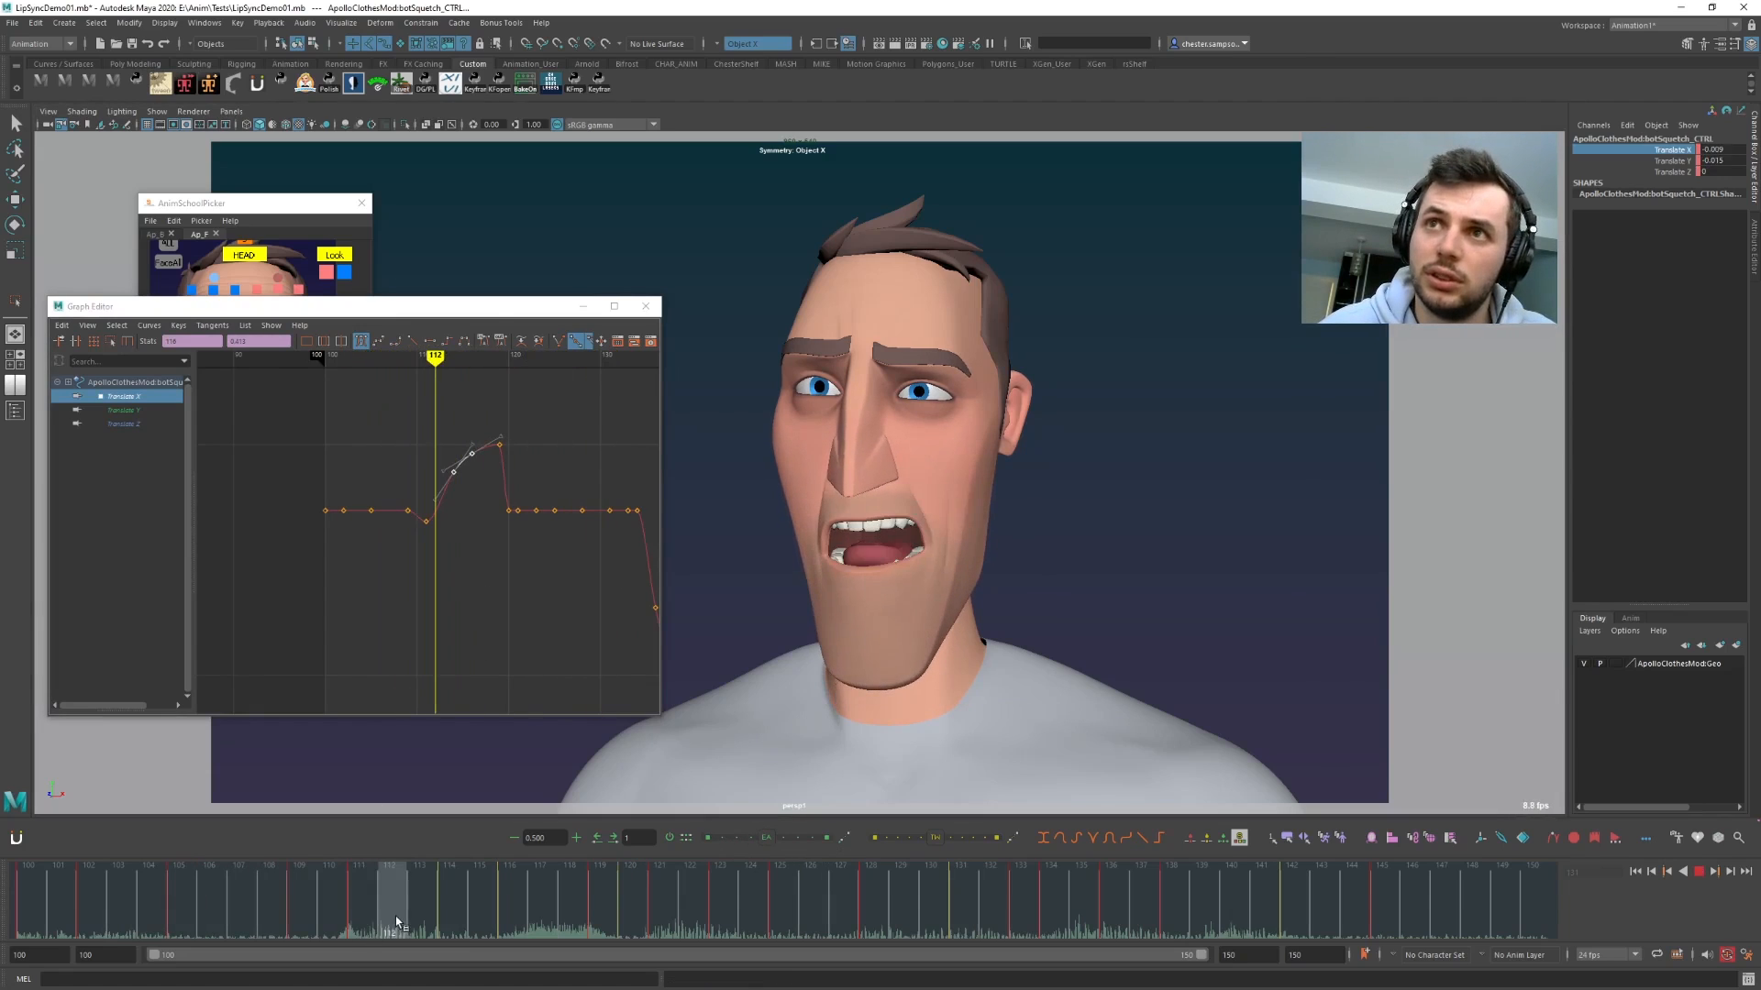
drag(415, 541, 440, 510)
shift+middle_drag(448, 569, 445, 494)
click(444, 537)
key(comma)
key(period)
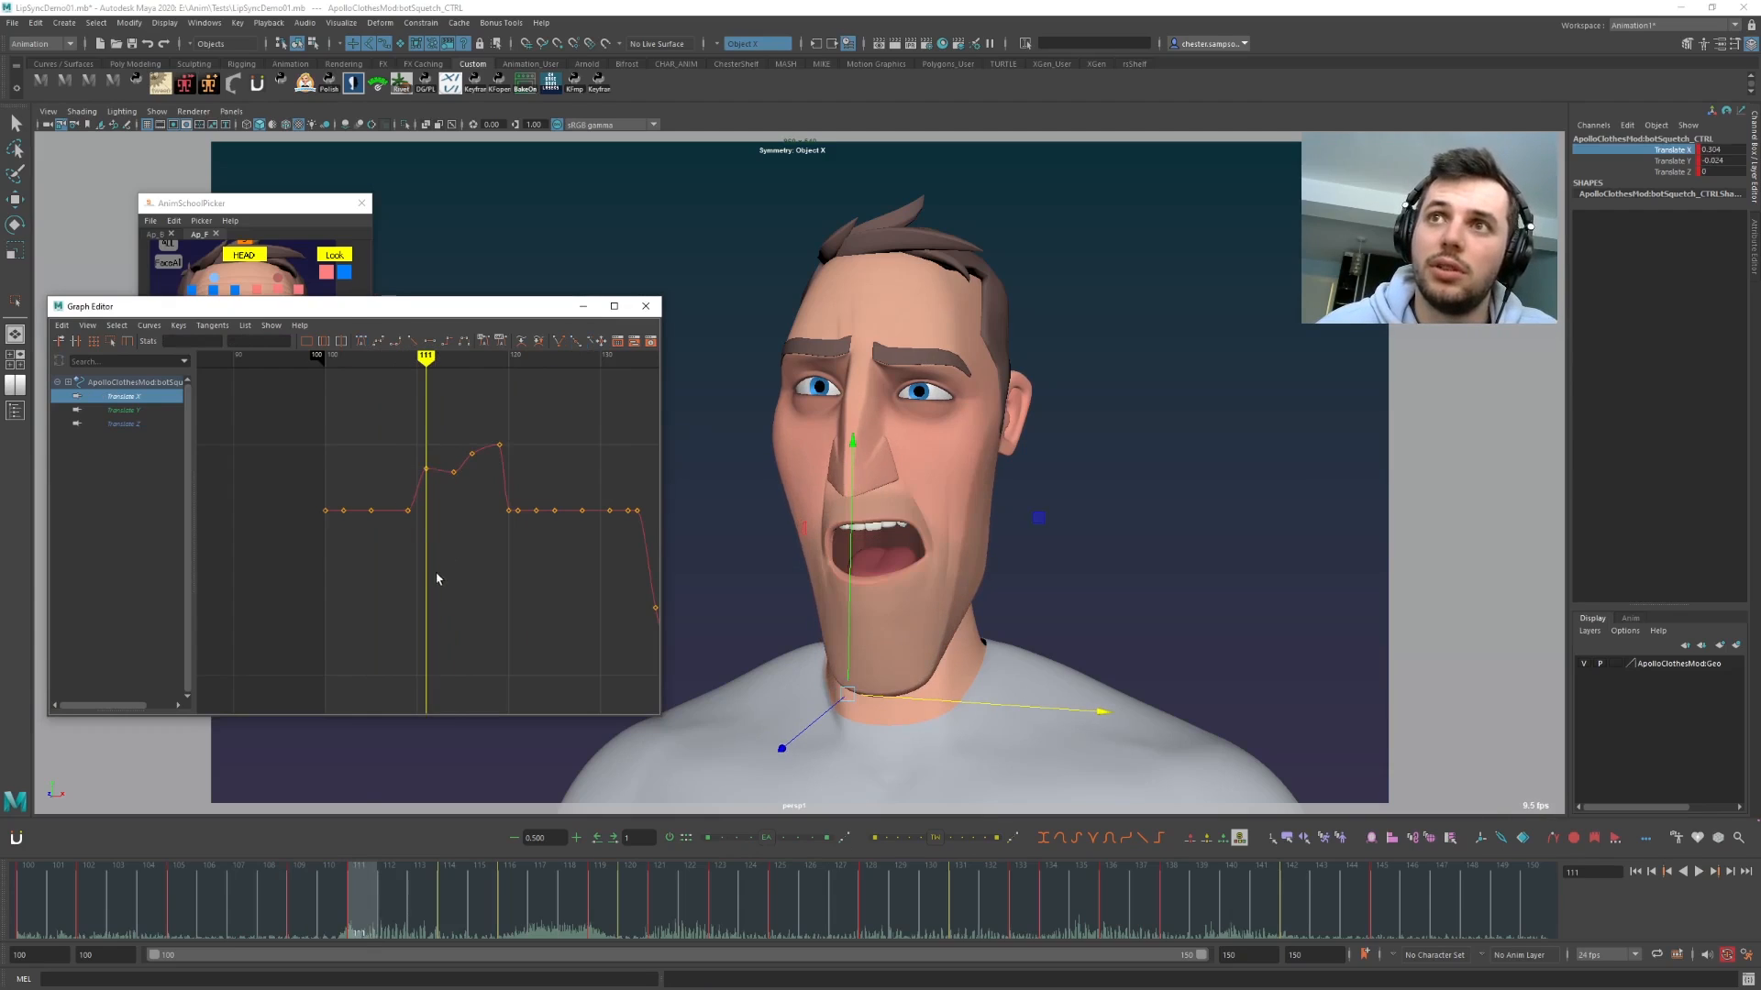
- Raise the bottom squash control's Translate X keys at frames 116 and 114 into a smooth arc between frames 111 and 119
key(period)
drag(471, 484, 480, 496)
shift+middle_drag(479, 516, 474, 485)
click(470, 483)
drag(437, 441, 462, 486)
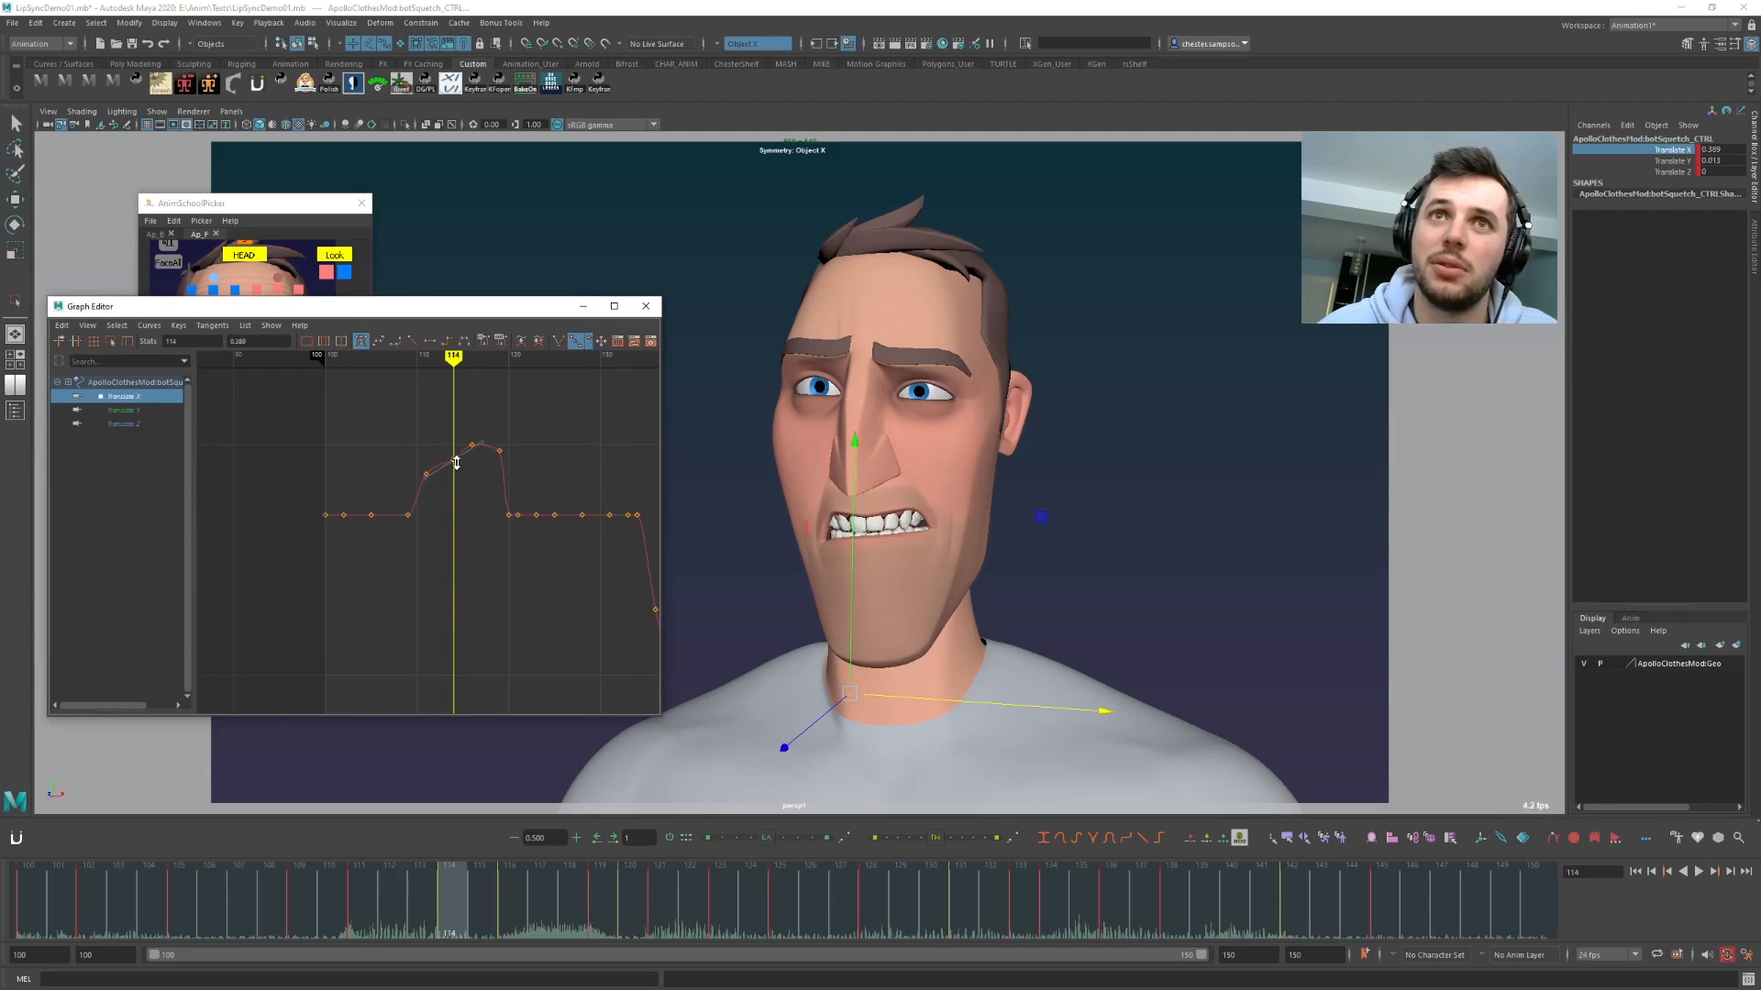
shift+middle_drag(460, 468, 460, 463)
click(459, 475)
key(comma)
key(comma)
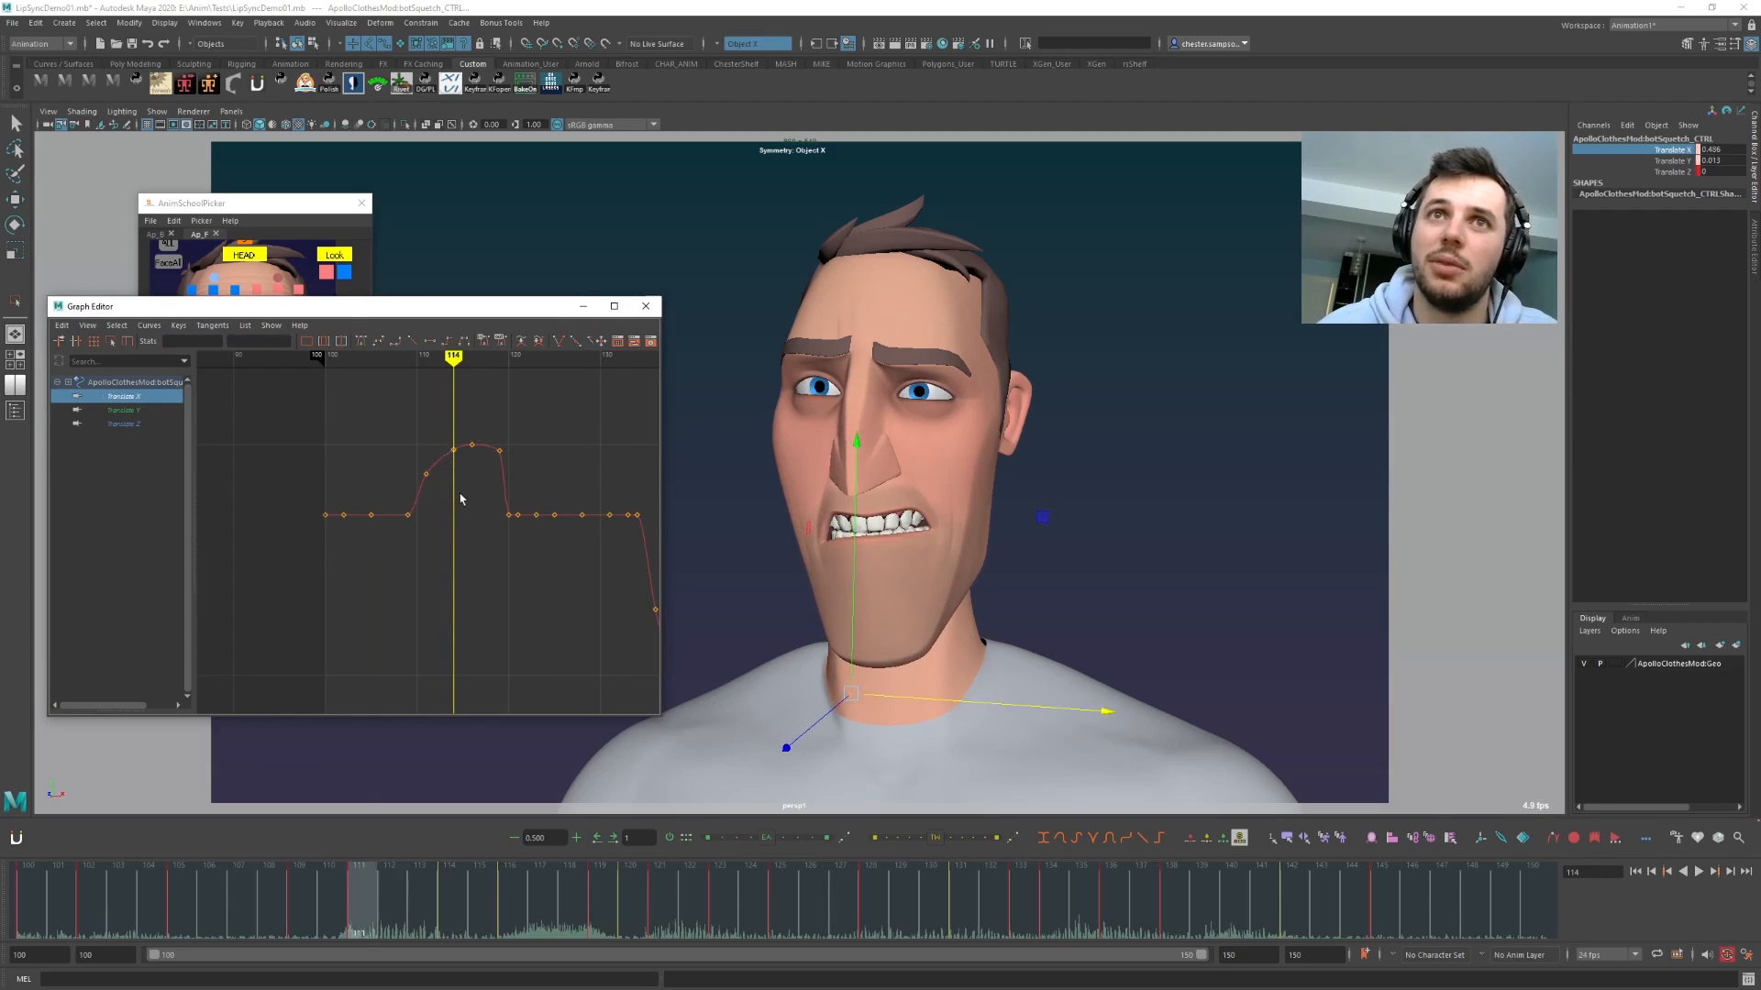
key(period)
key(period)
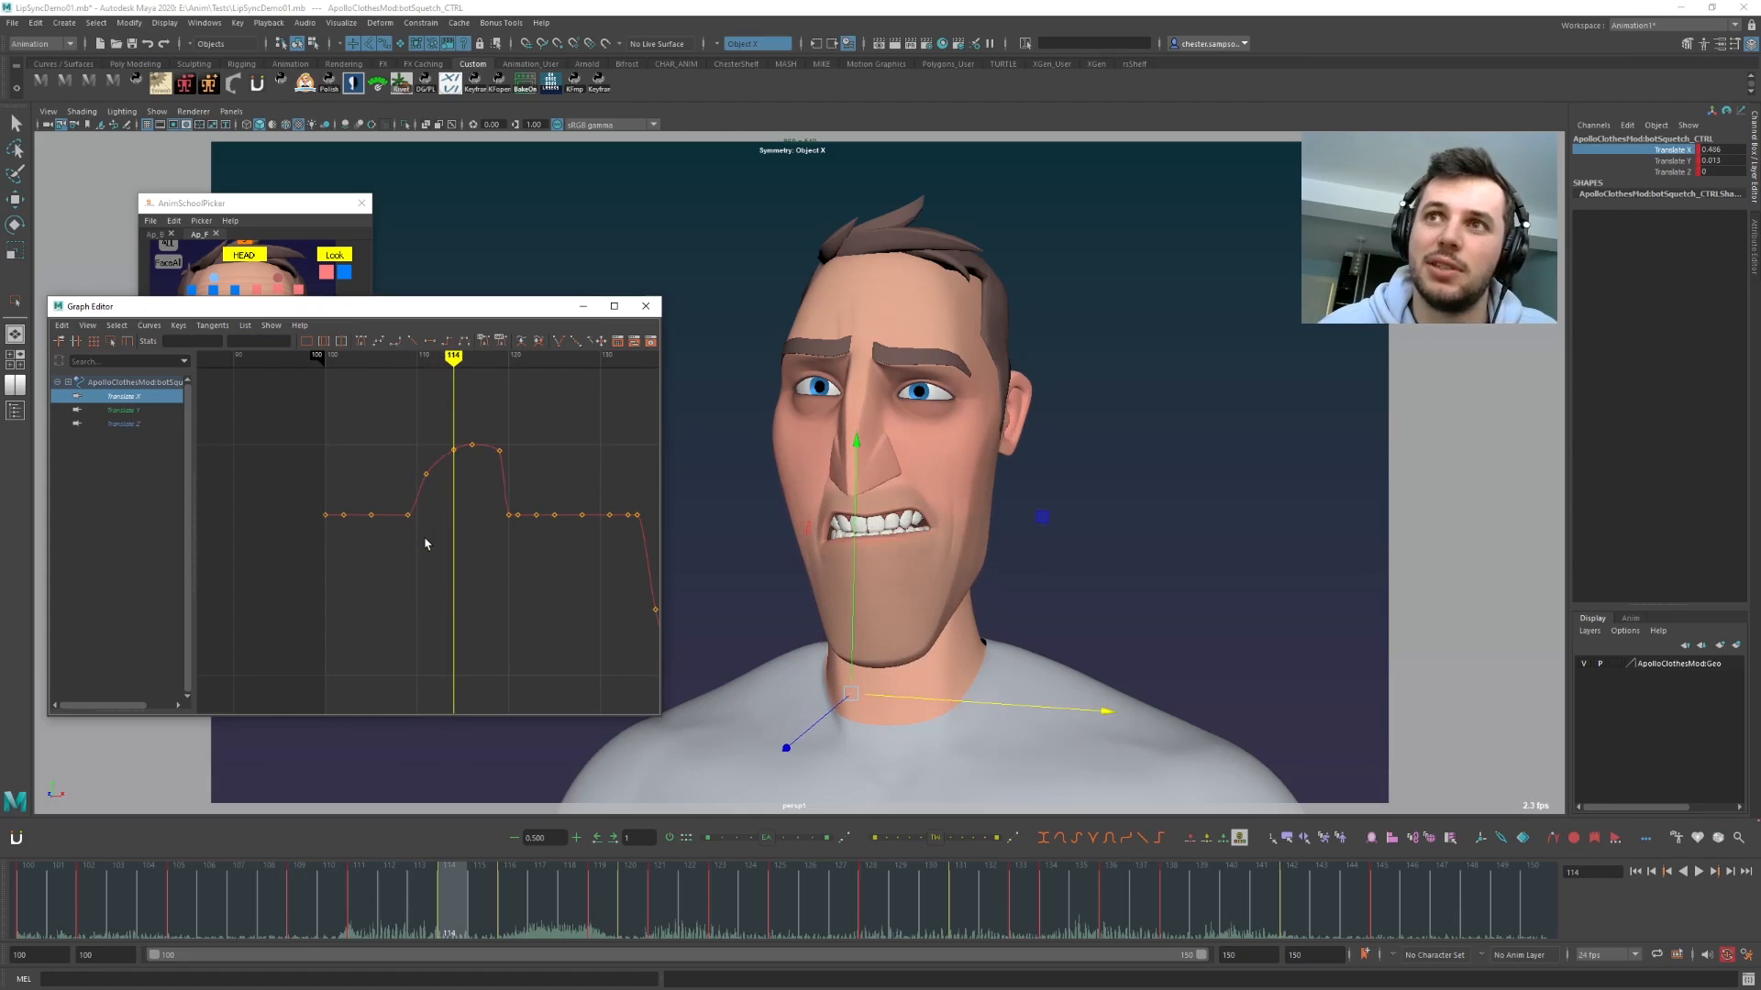
- Raise the Translate X keys between frames 111 and 119 further and move the frame 114 key to frame 113
middle_drag(479, 464, 476, 510)
drag(440, 508, 442, 509)
middle_drag(444, 499, 446, 490)
drag(441, 439, 459, 469)
middle_drag(457, 470, 445, 472)
click(462, 525)
- Raise the Translate X key at frame 120 to about halfway between zero and the frame 119 key
key(alt+comma)
key(alt+period)
key(alt+period)
key(alt+period)
key(alt+period)
key(alt+period)
key(alt+period)
key(alt+period)
key(alt+period)
key(alt+comma)
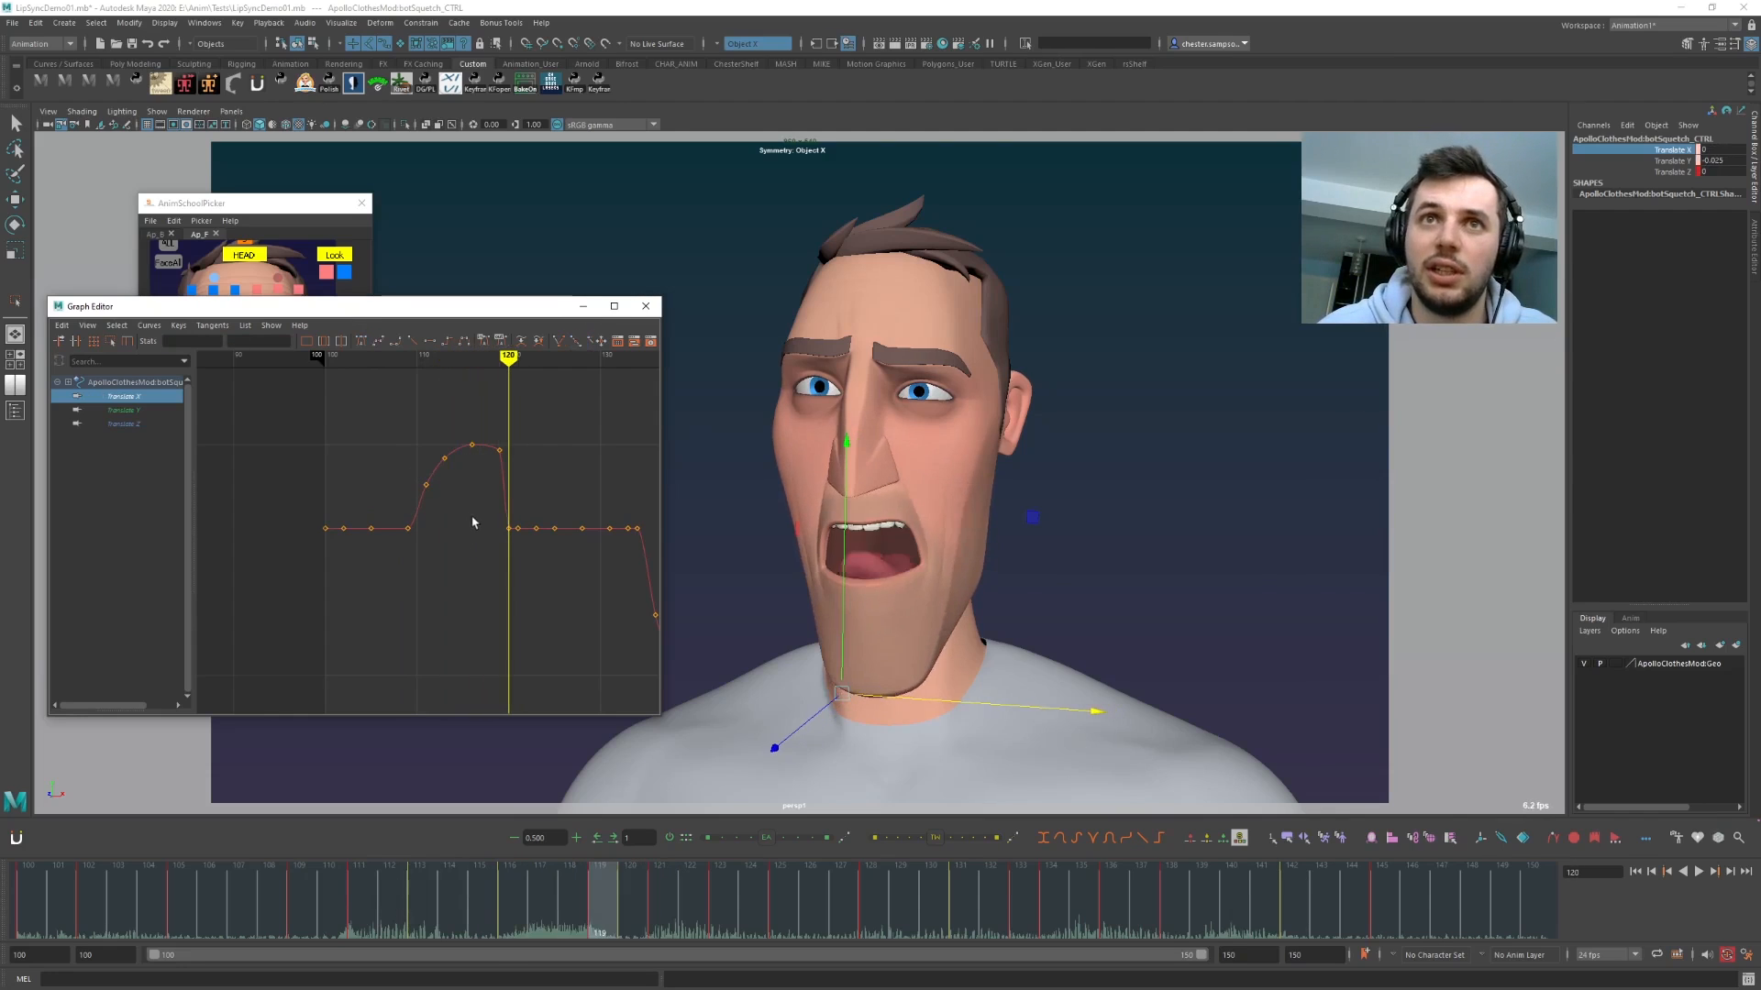
middle_drag(513, 582, 510, 527)
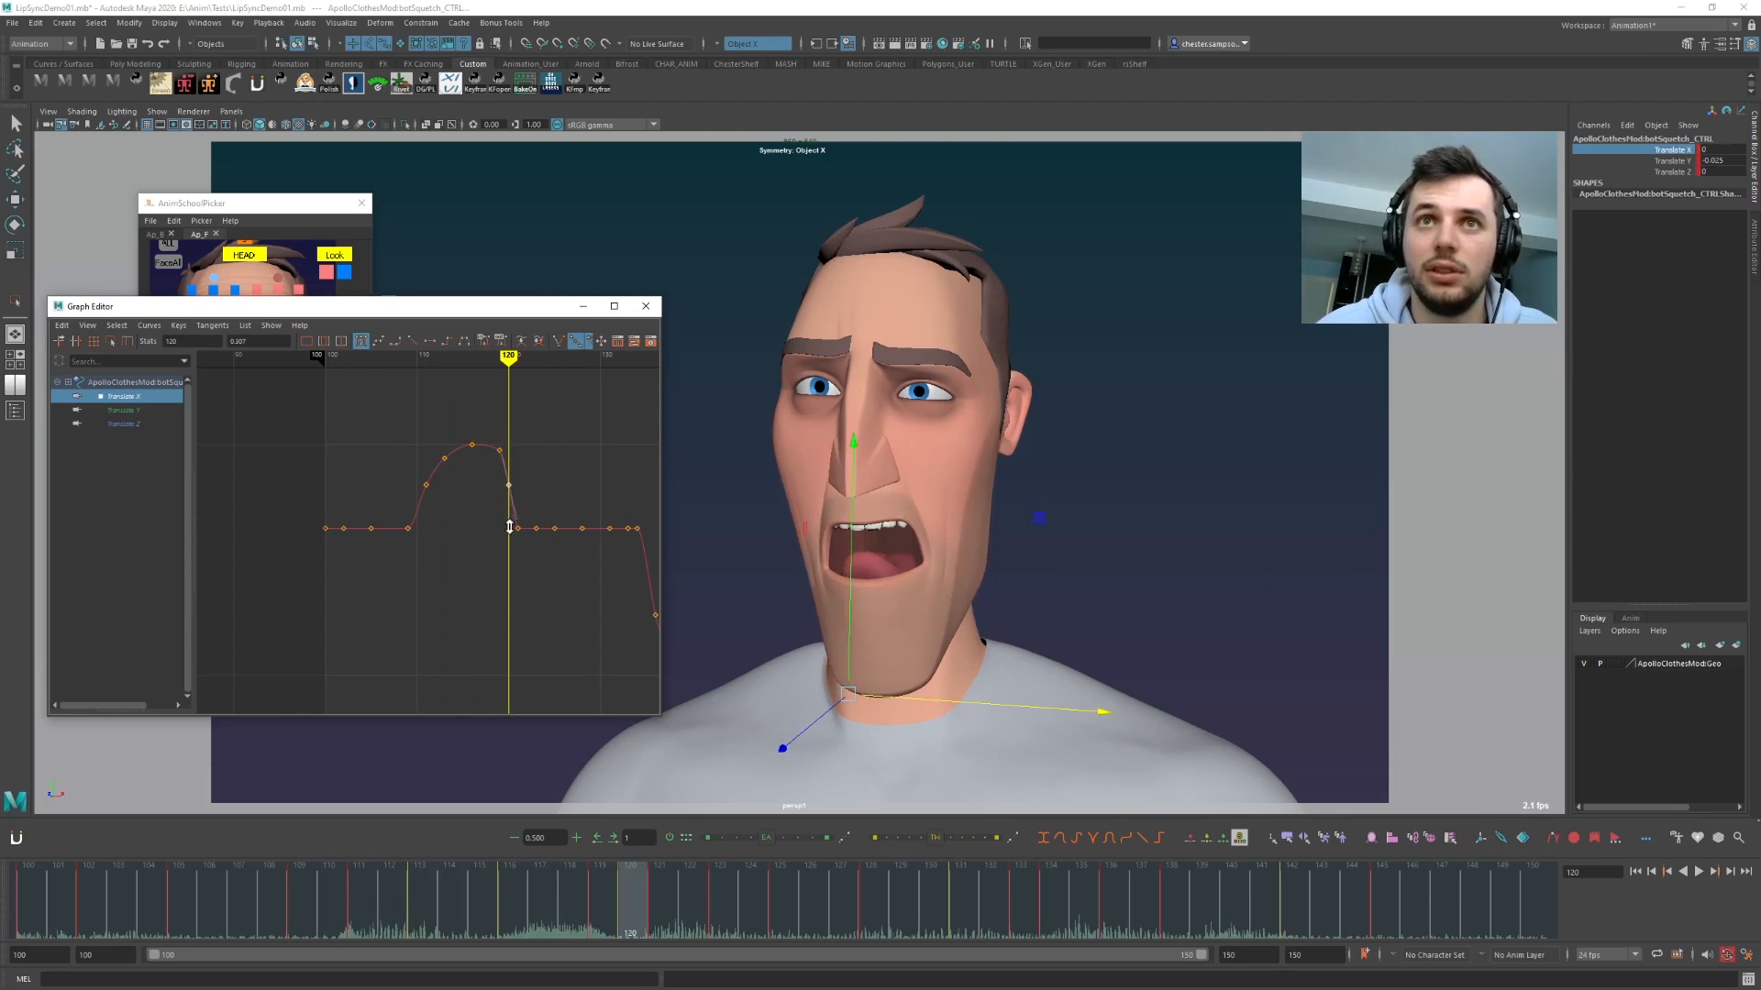
click(498, 562)
- Raise the Translate X keys at frames 131, 133 and 134 into a second rounded peak nearly as high as the first
key(alt+comma)
key(alt+period)
key(alt+period)
key(alt+period)
key(alt+period)
key(alt+period)
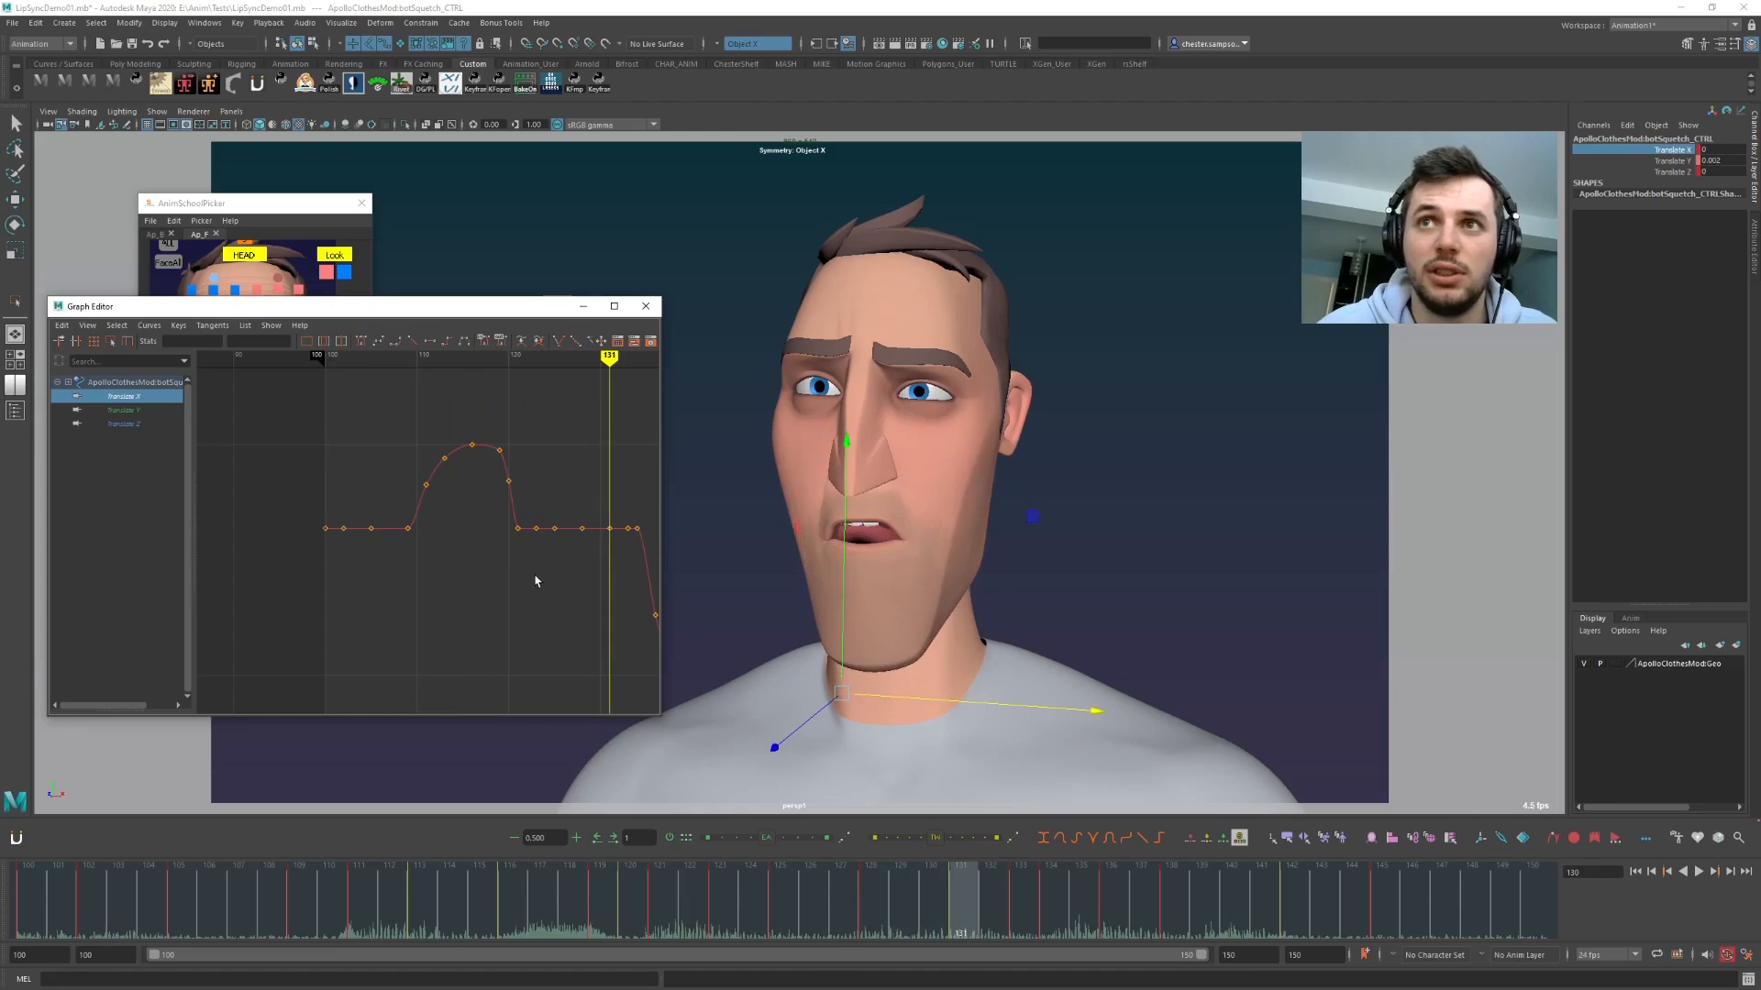
middle_drag(607, 553, 609, 486)
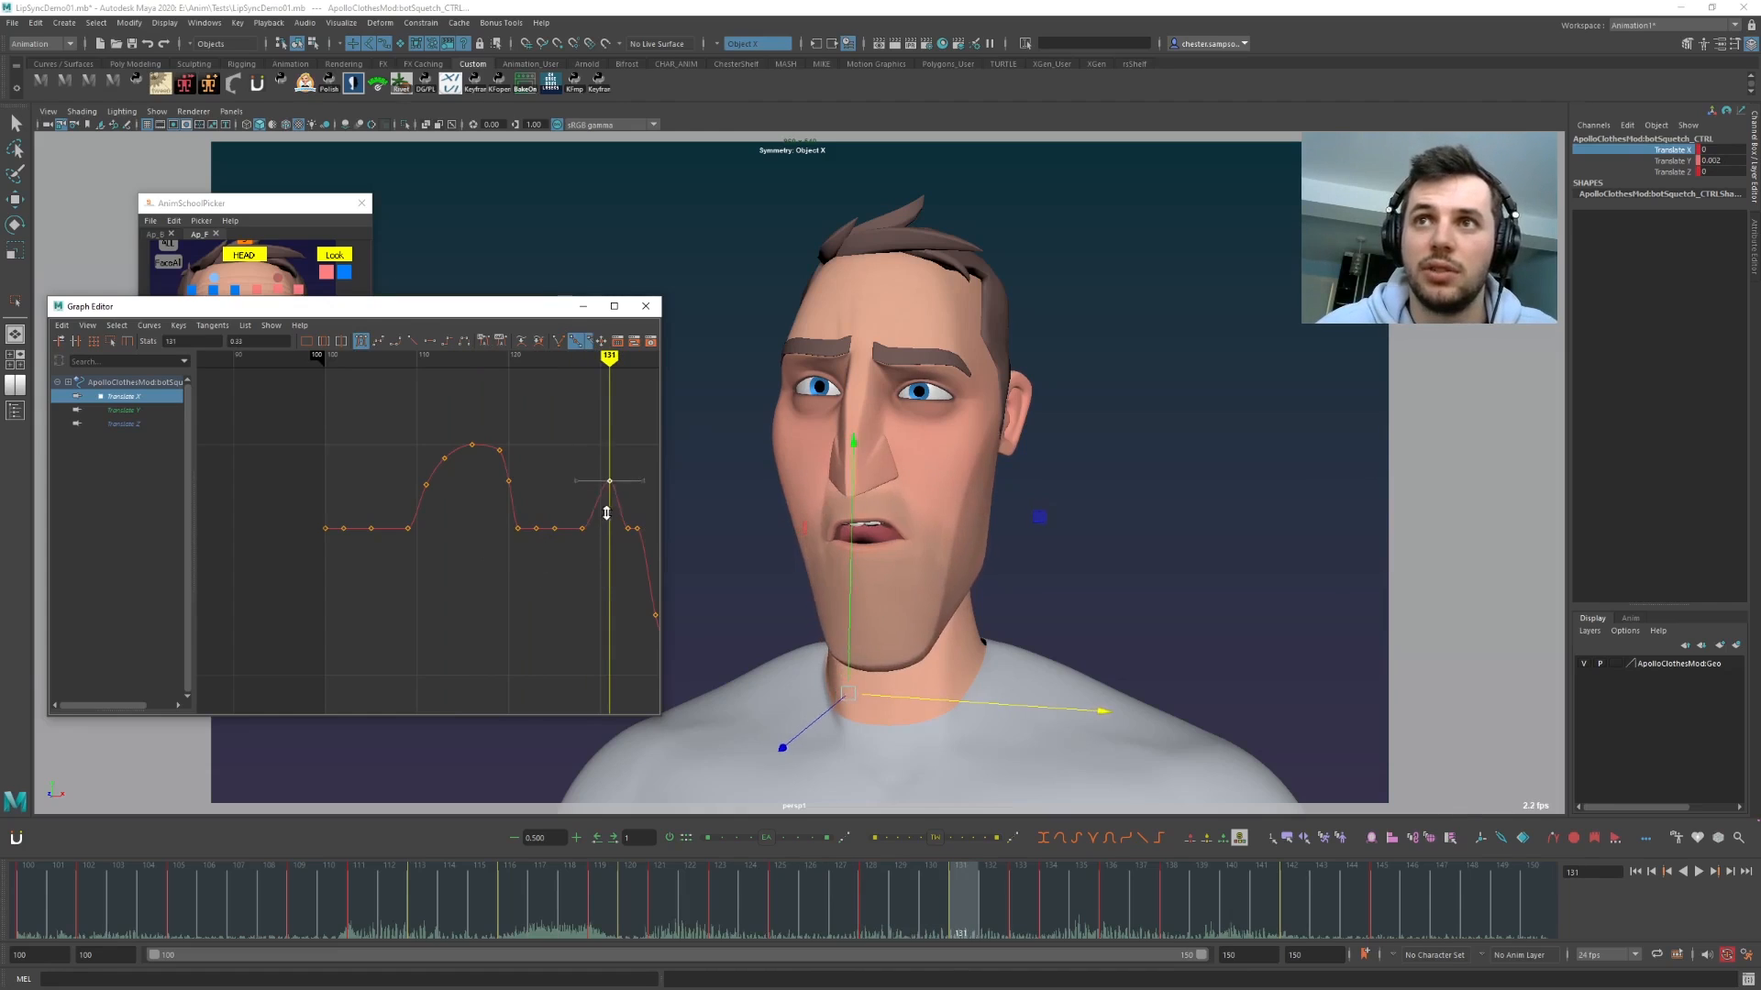
alt+middle_drag(601, 556, 478, 559)
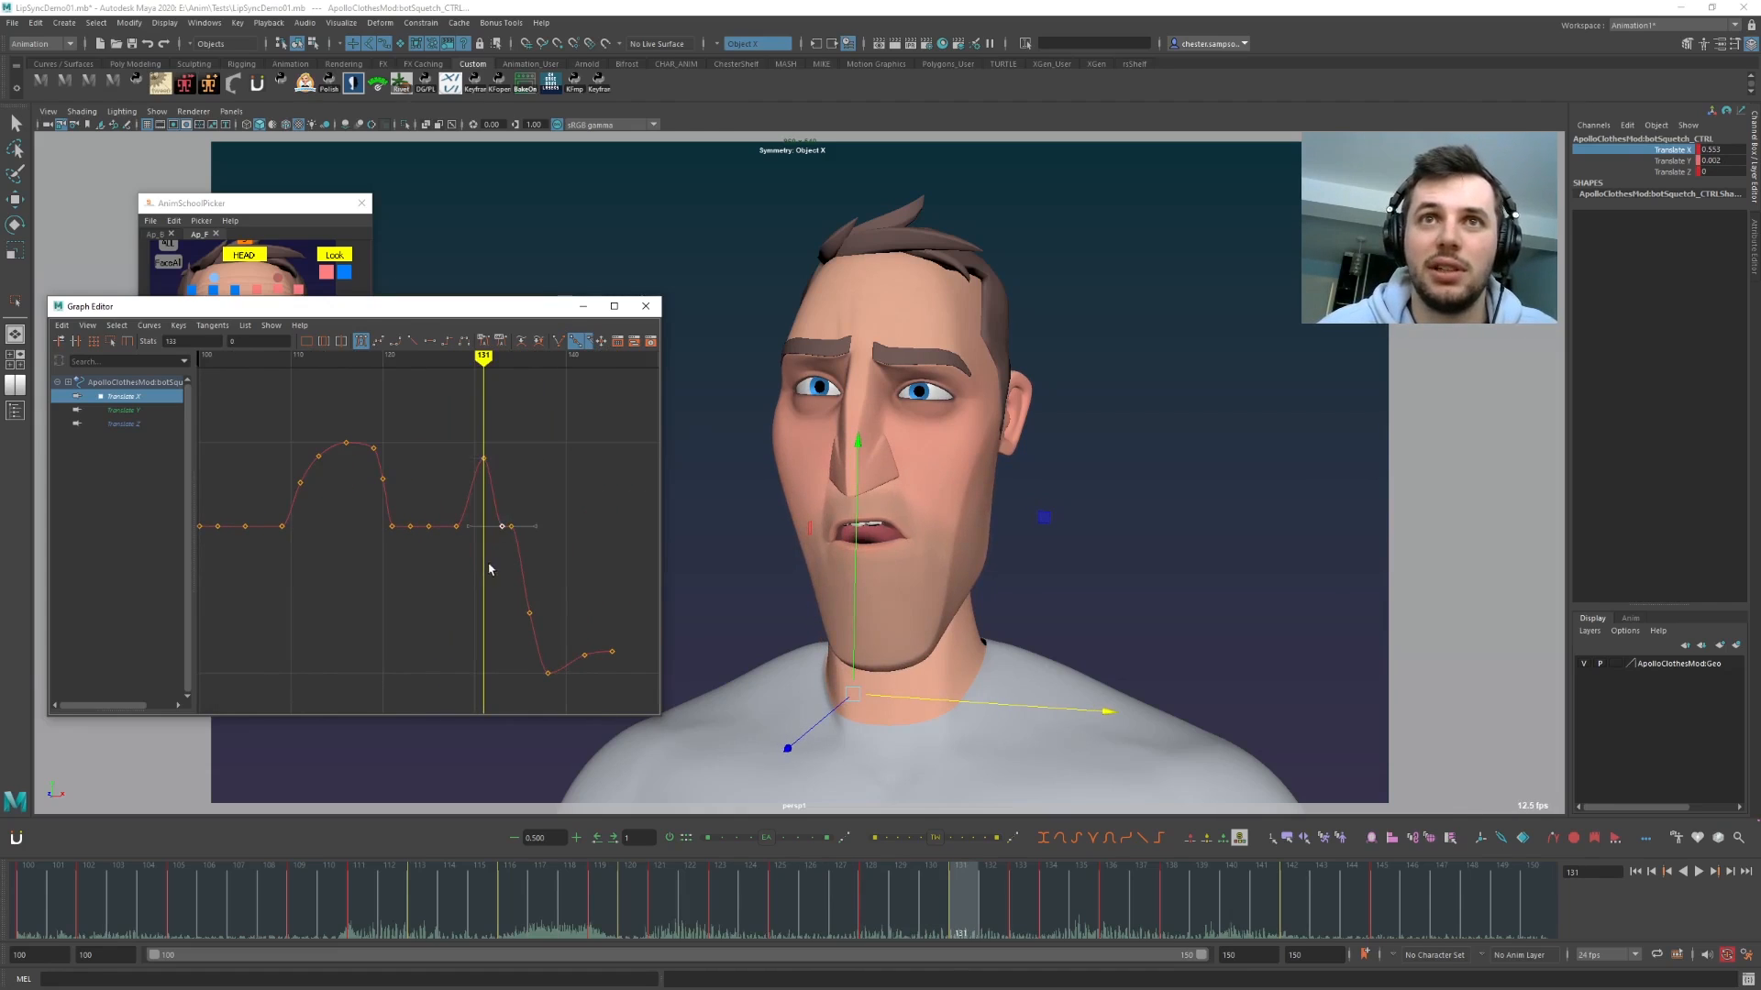
click(506, 525)
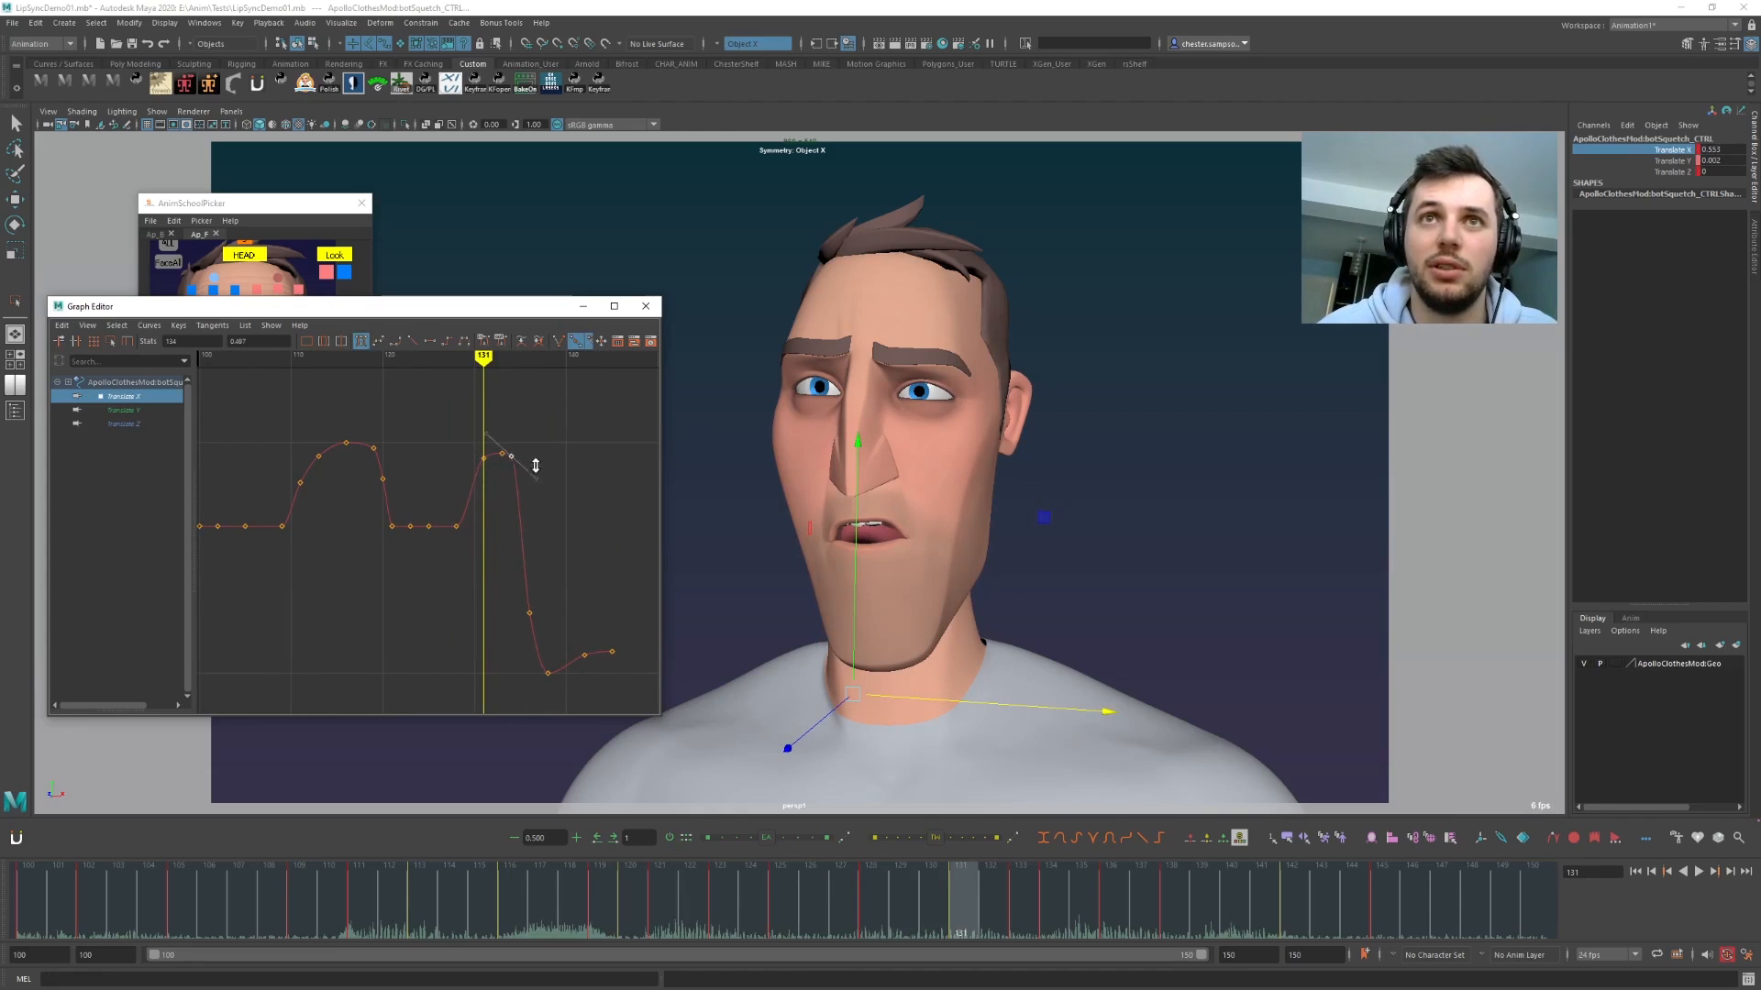
click(539, 499)
- Lower the Translate X key at frame 125 slightly below zero
key(alt+comma)
key(alt+comma)
key(alt+comma)
key(alt+comma)
key(alt+period)
key(alt+comma)
key(alt+comma)
key(alt+comma)
key(alt+comma)
key(alt+comma)
key(alt+comma)
key(alt+period)
key(alt+period)
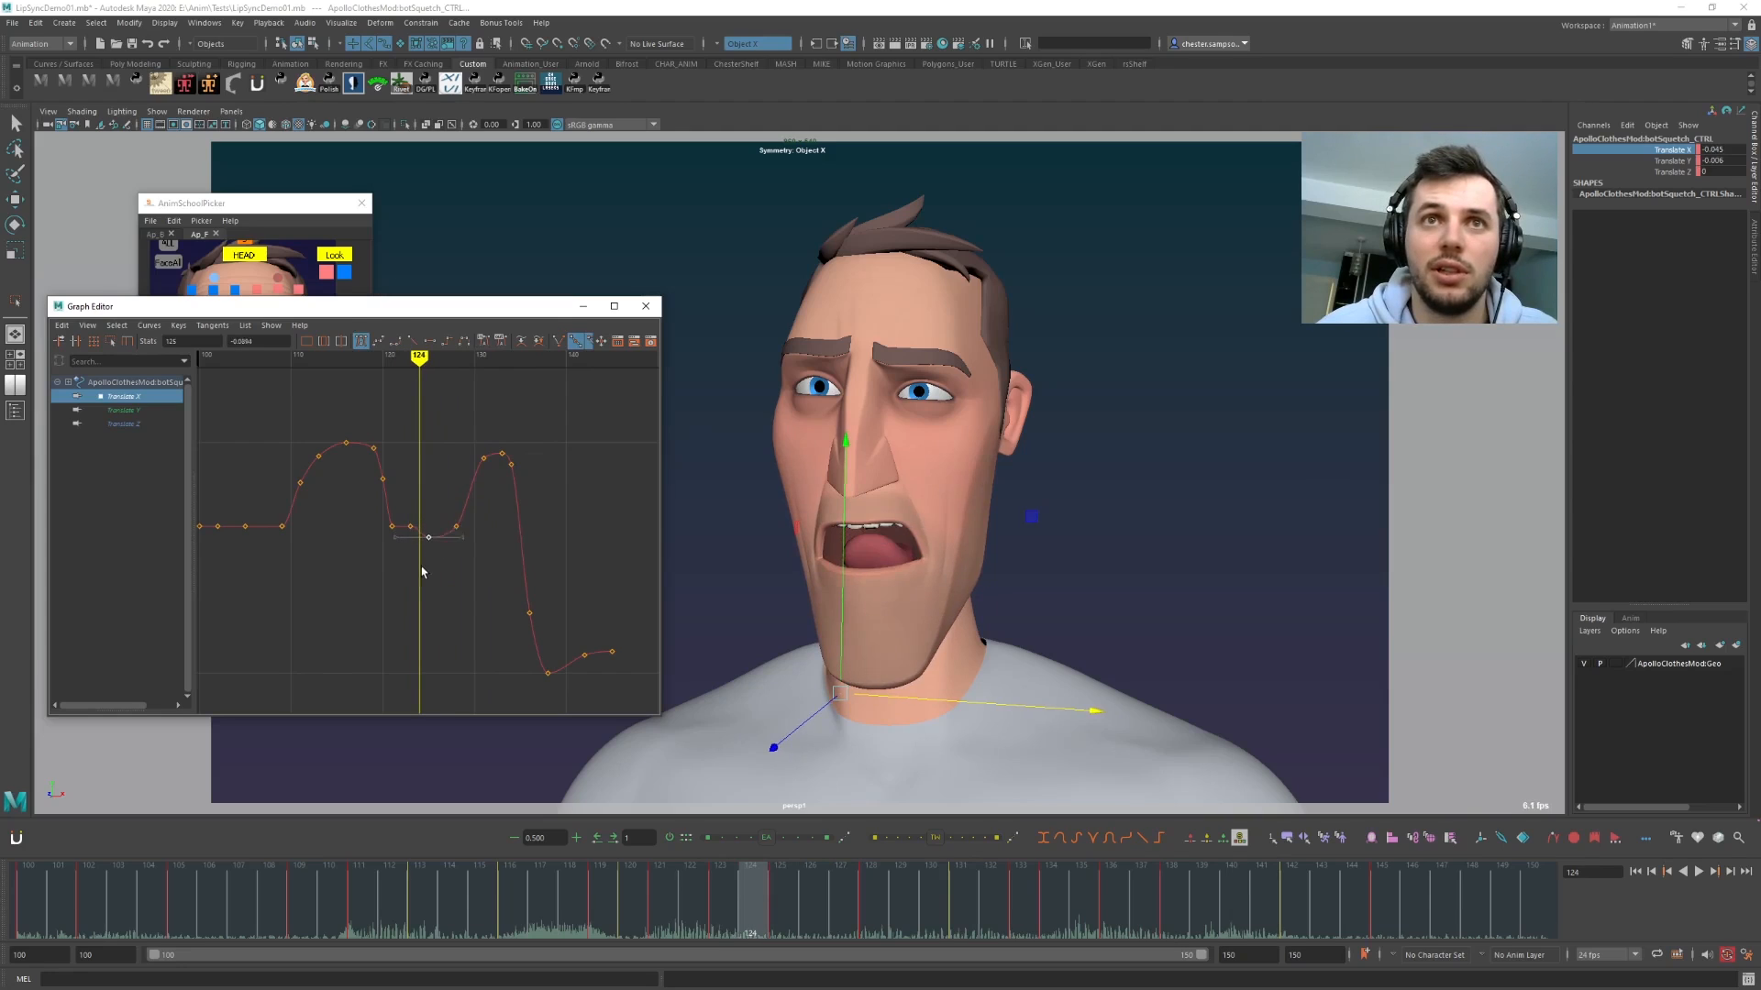
click(460, 525)
- Step through the keyed poses up to frame 133 and play back the animation to check the sideways mouth motion
key(alt+period)
key(alt+period)
key(alt+period)
key(alt+period)
key(alt+period)
key(alt+period)
key(alt+period)
key(alt+period)
key(alt+period)
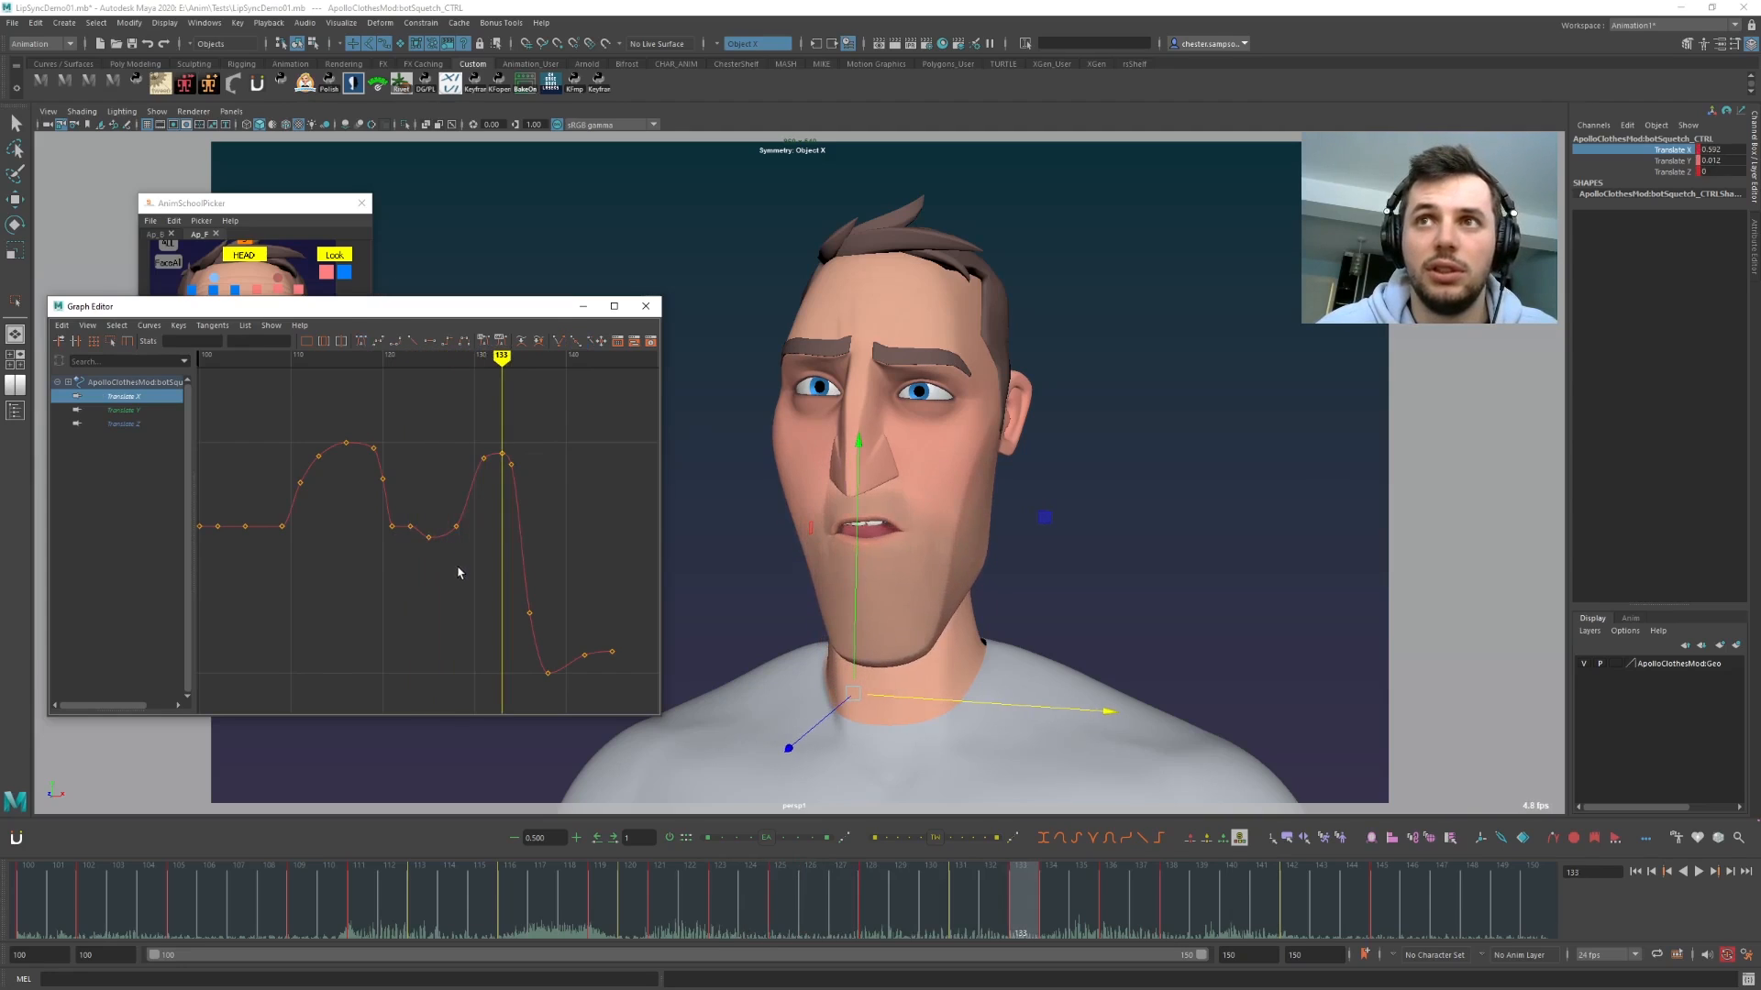
key(alt+v)
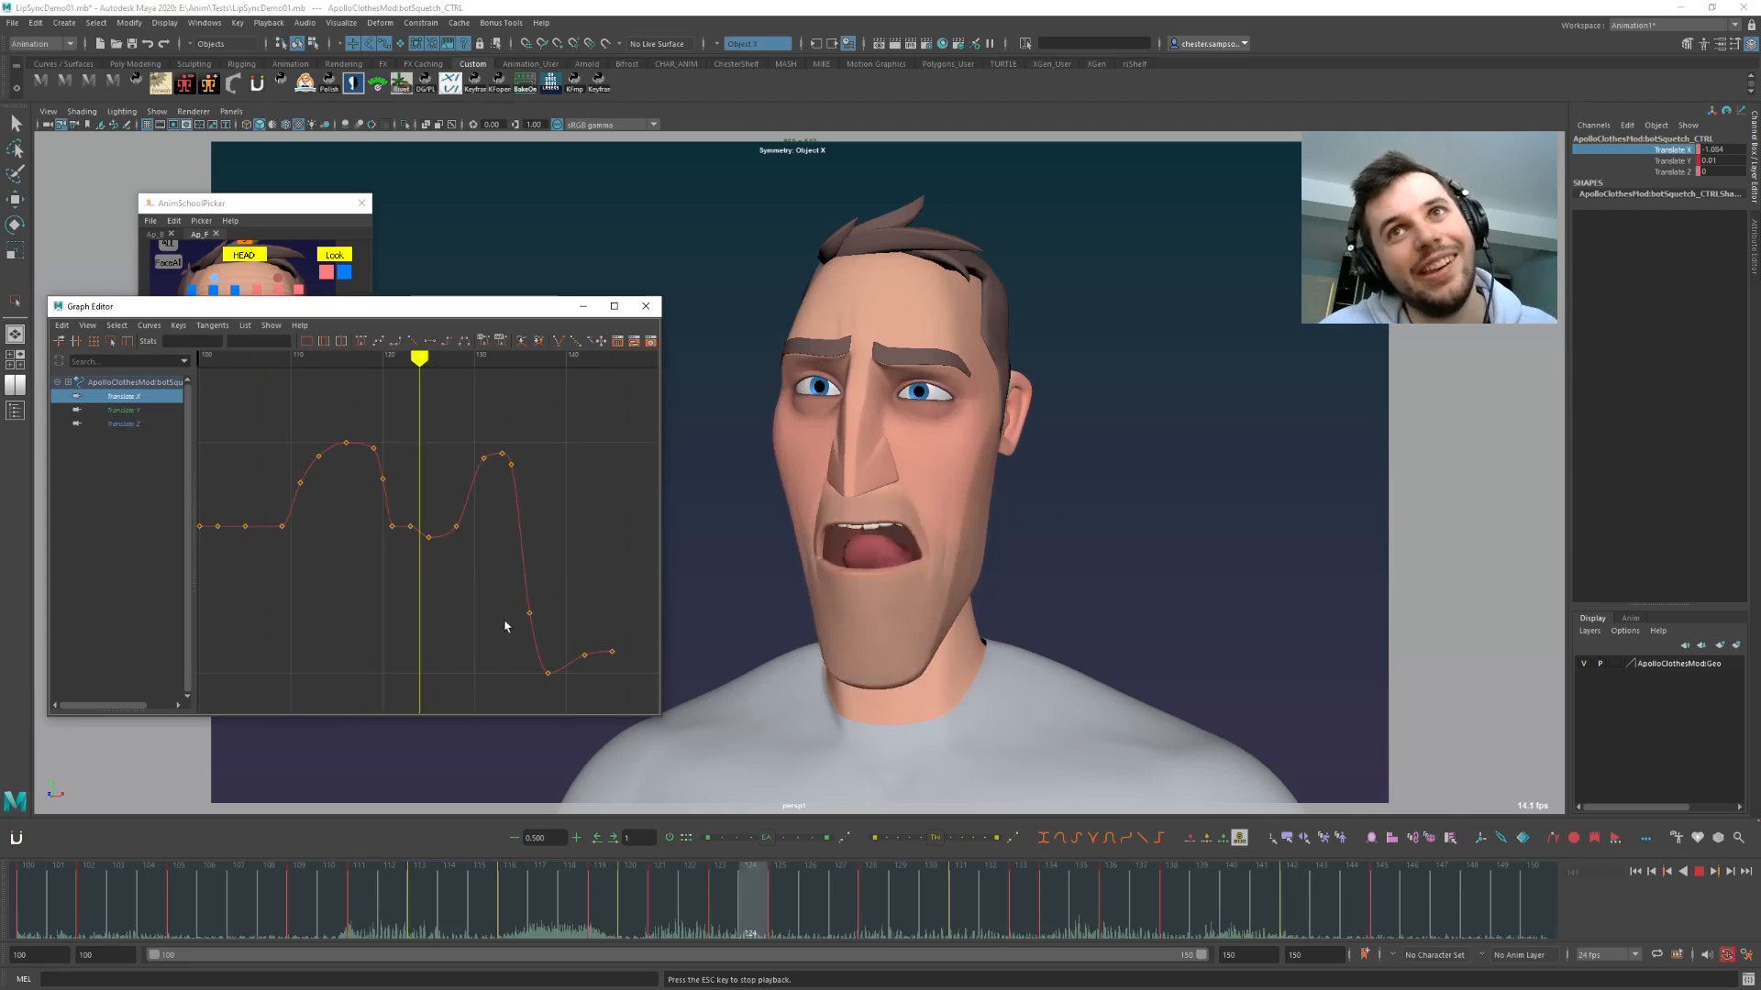
key(Escape)
- Adjust the strength of the last four Translate X keys, from frame 136 to 145, with the blend slider
drag(500, 622, 575, 700)
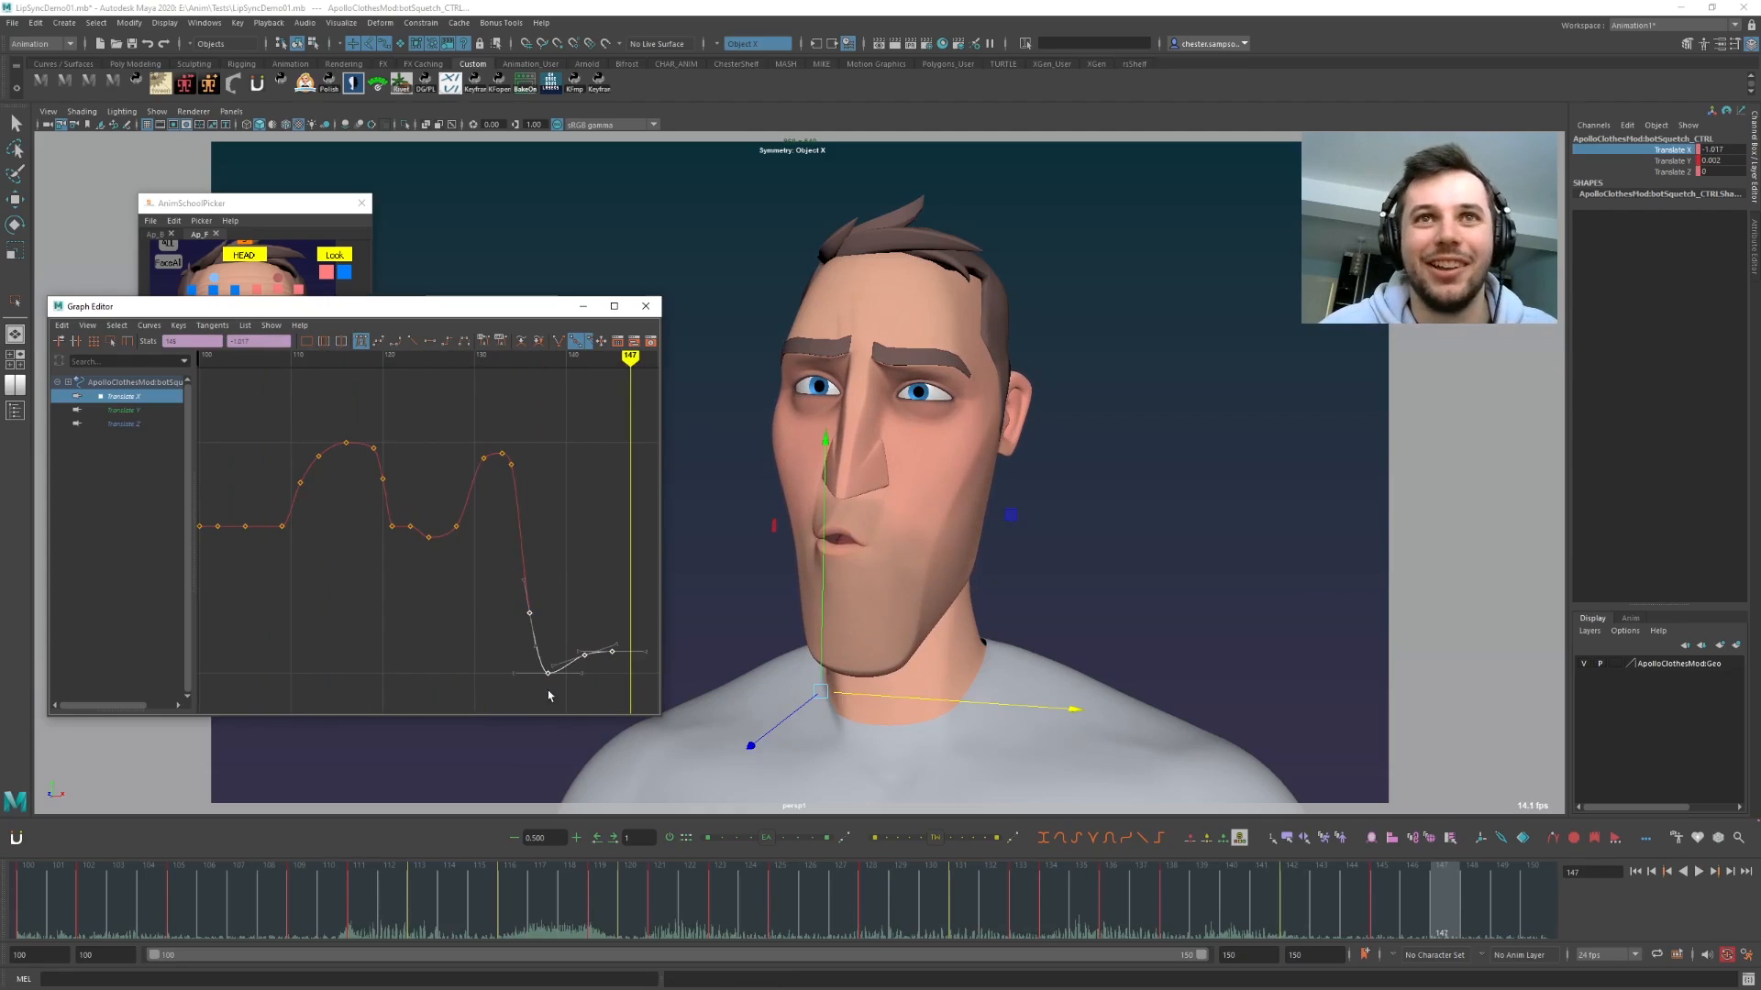
click(928, 851)
drag(935, 842, 889, 842)
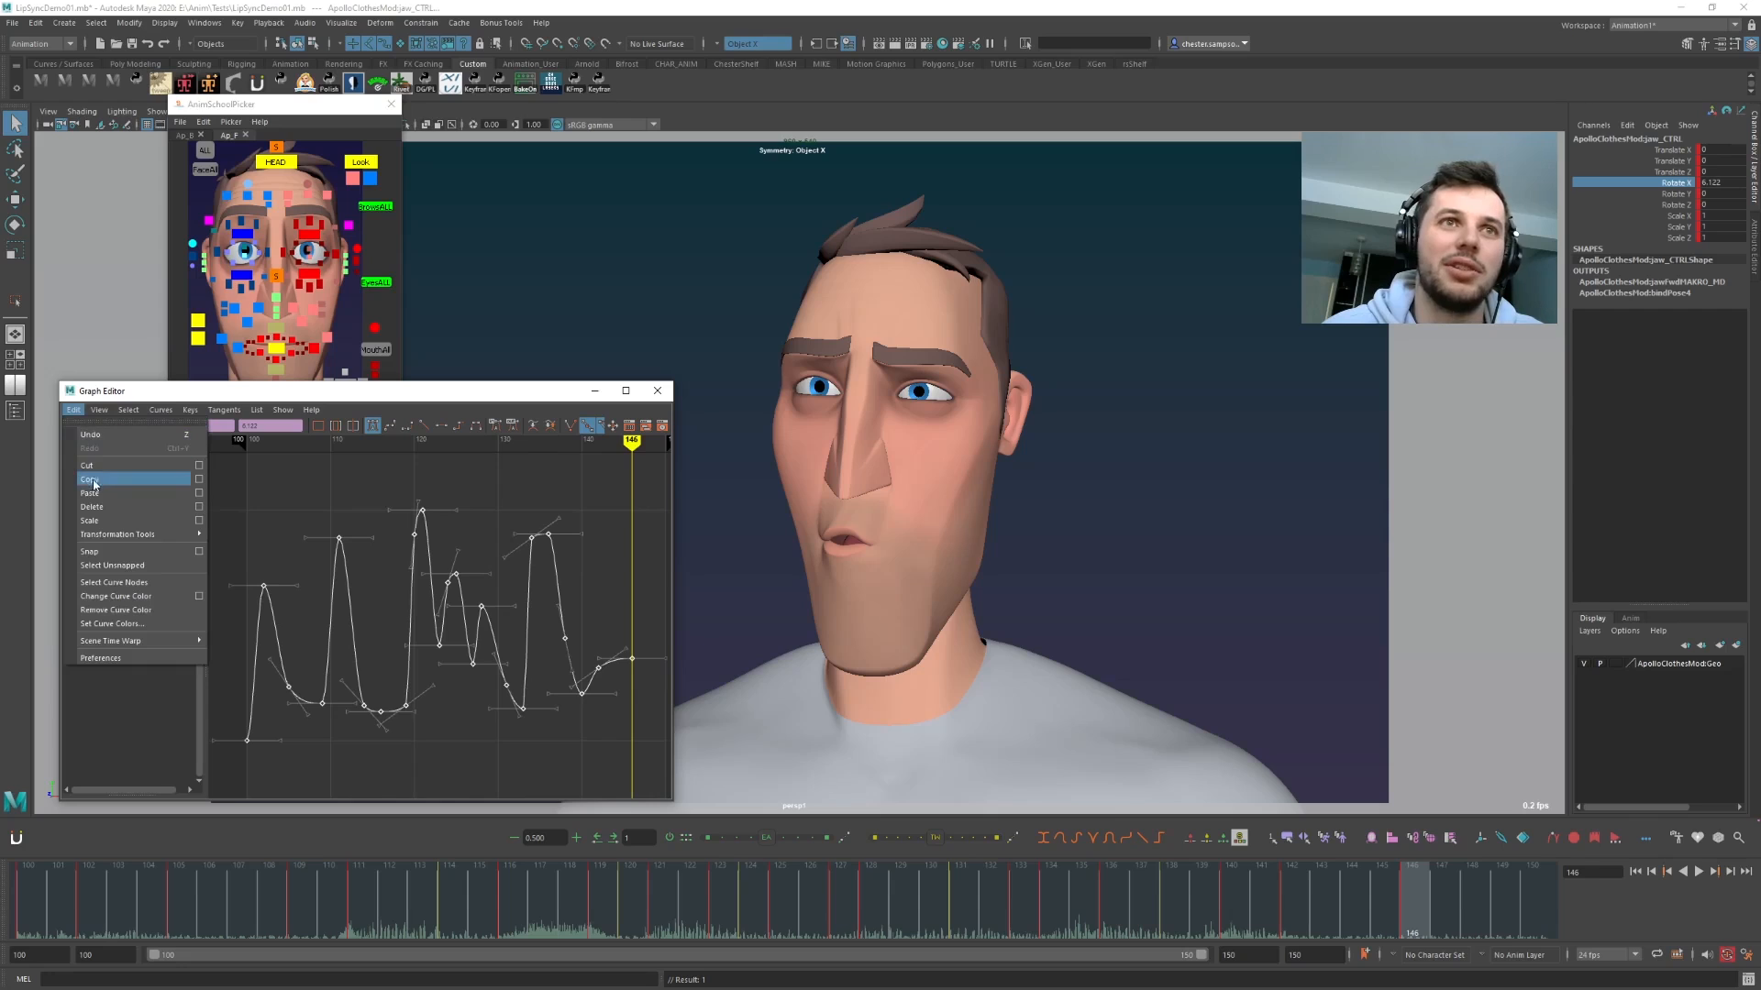
- Copy all of the jaw control's Rotate X keys and show the face rig controls
click(94, 482)
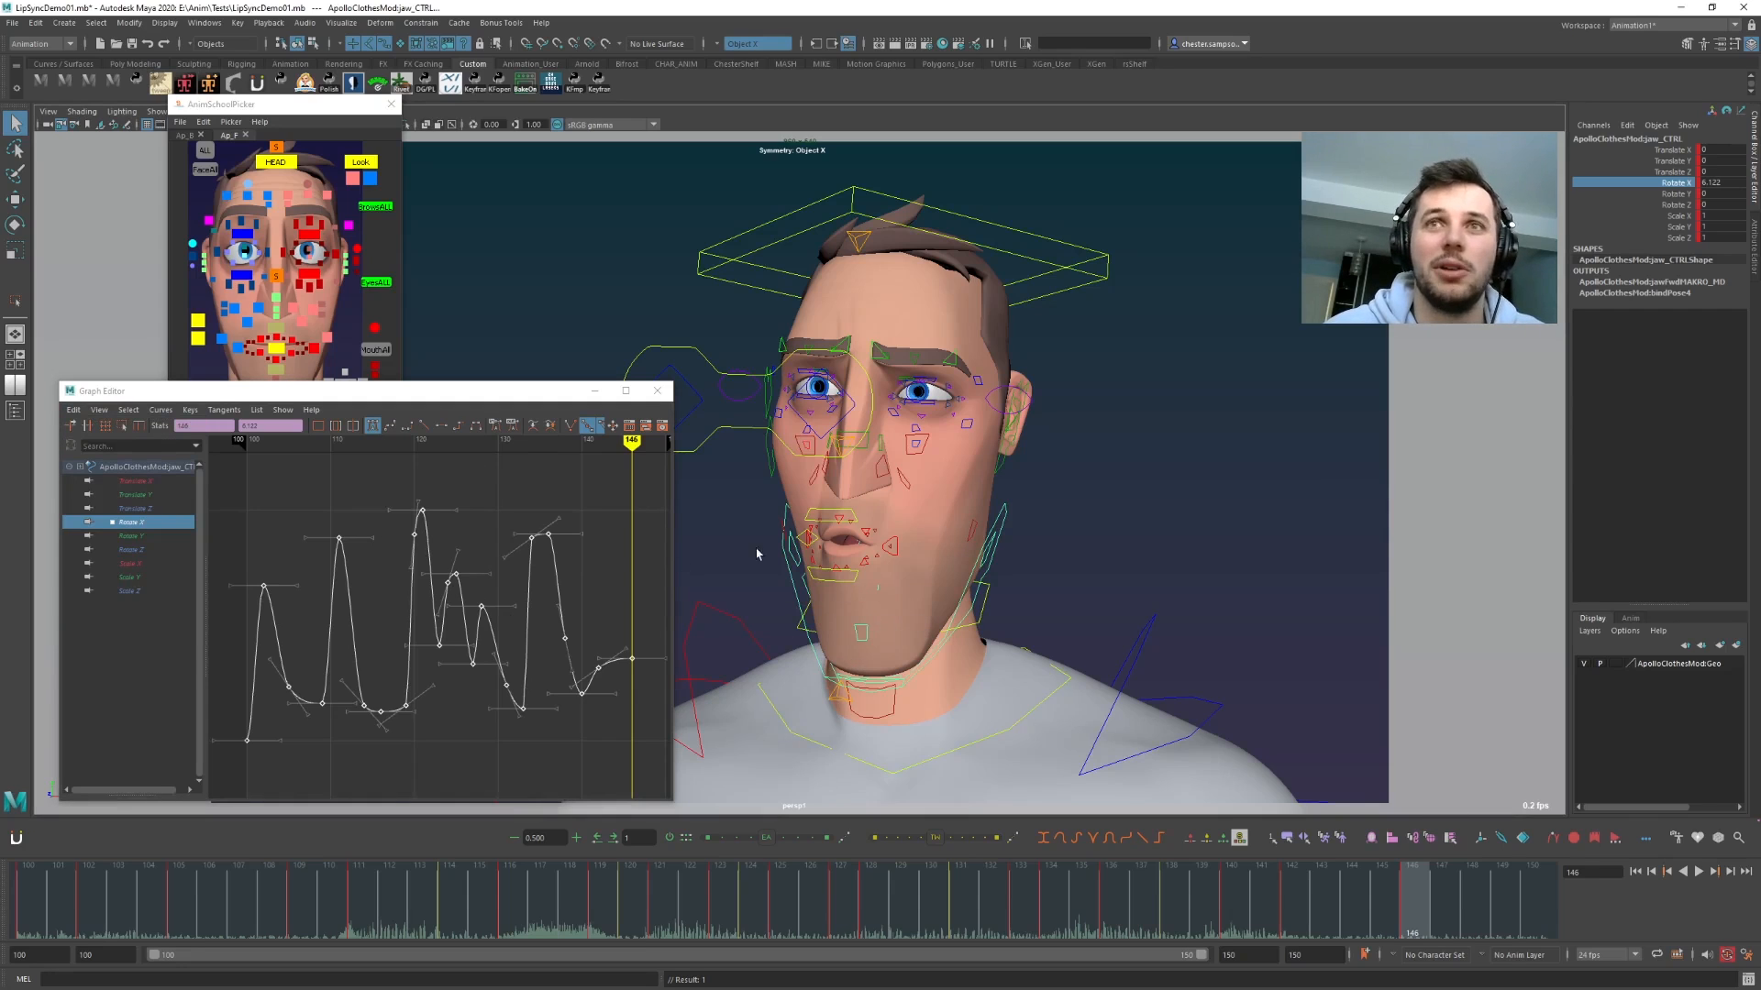
click(368, 498)
key(alt+1)
key(alt+1)
- Select the cheek, nasolabial and lower orbital controls on both sides of the face and key them at frame 100
click(308, 314)
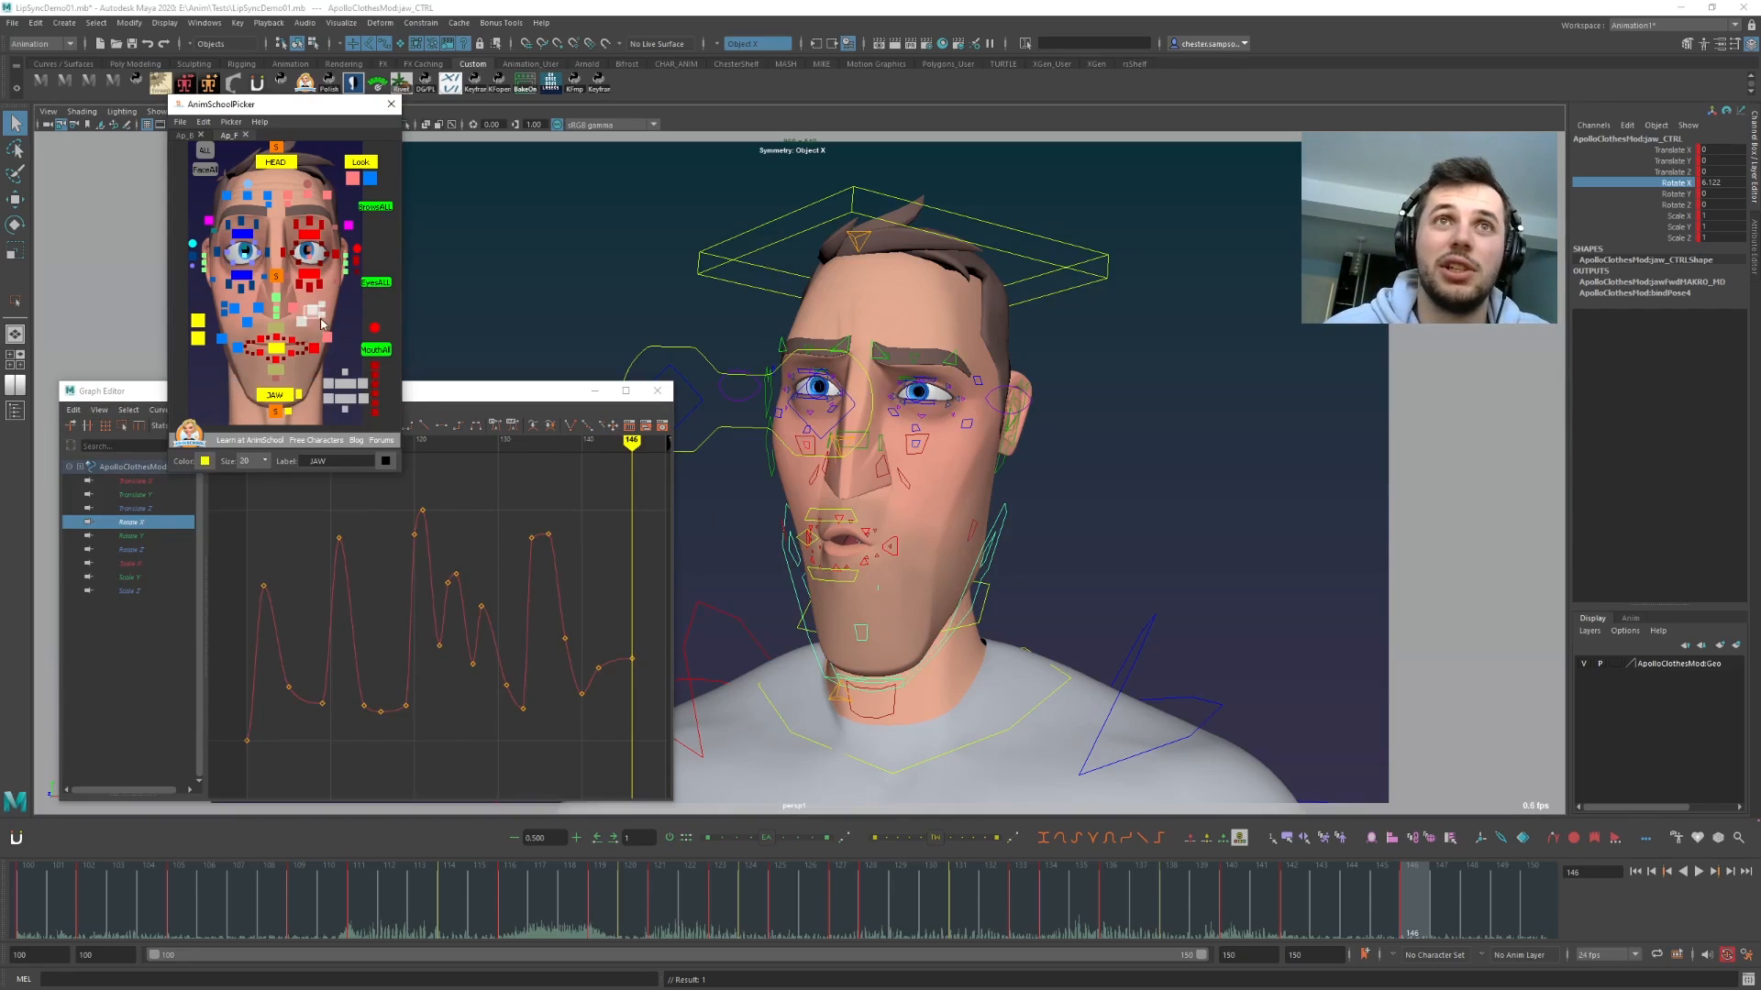
shift+click(250, 326)
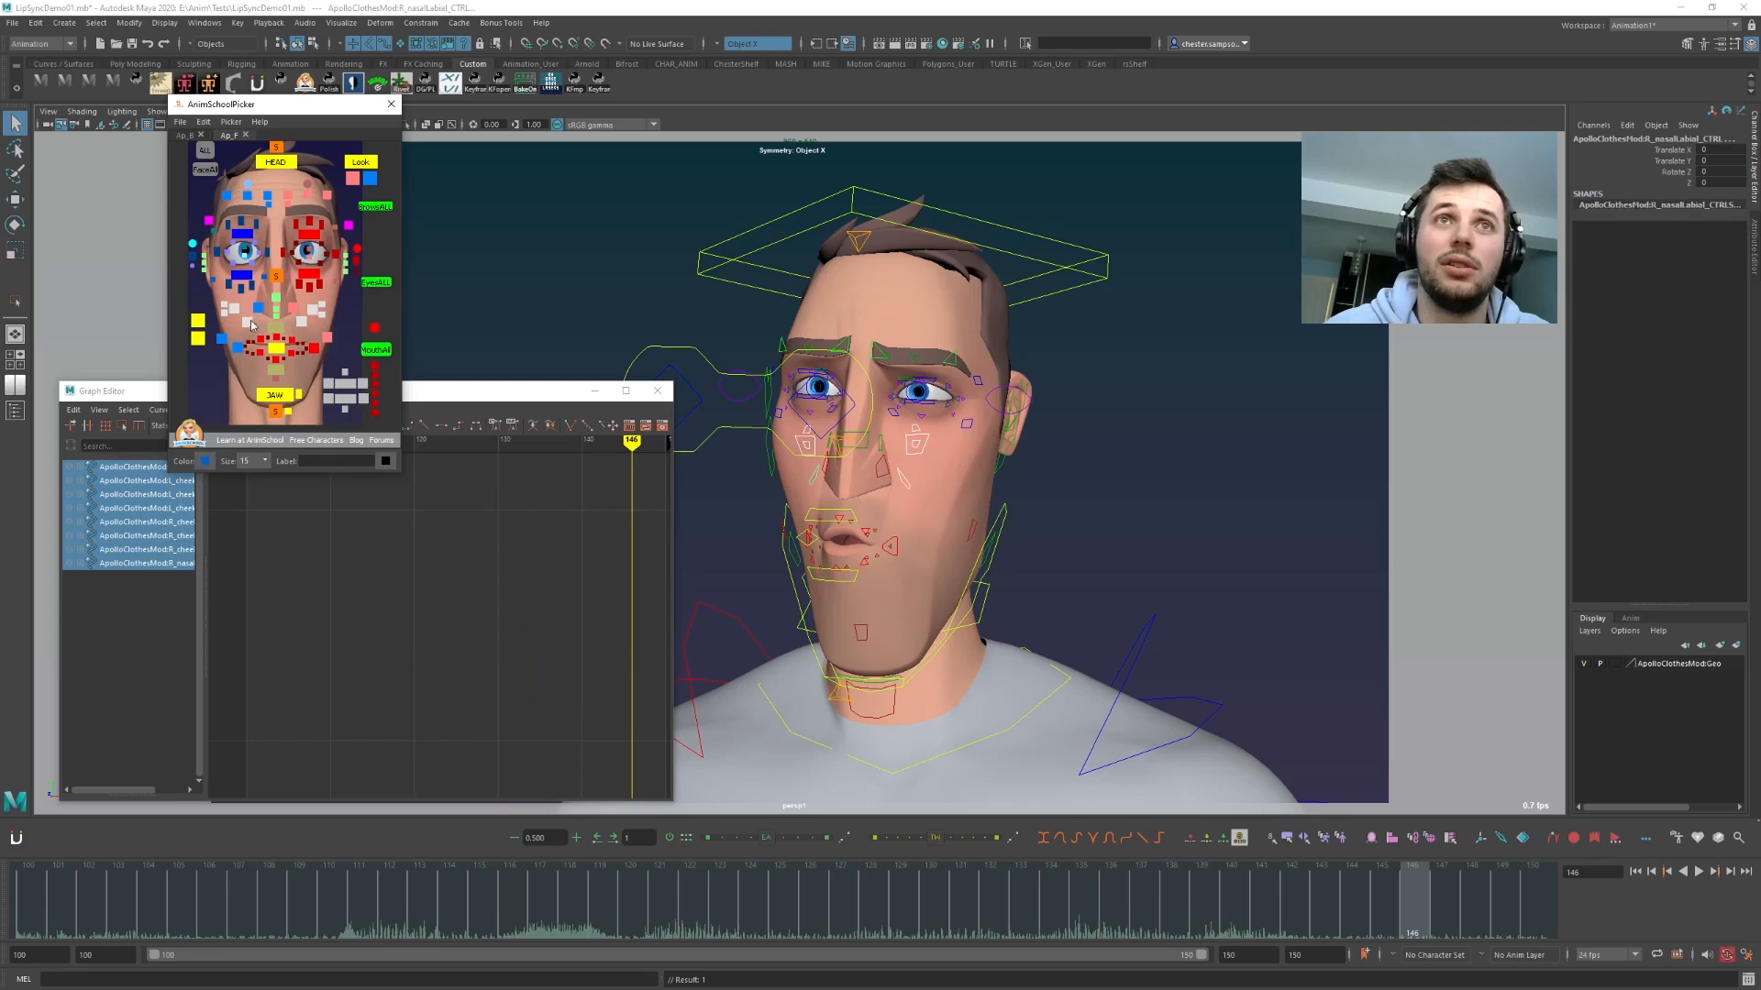
shift+click(309, 288)
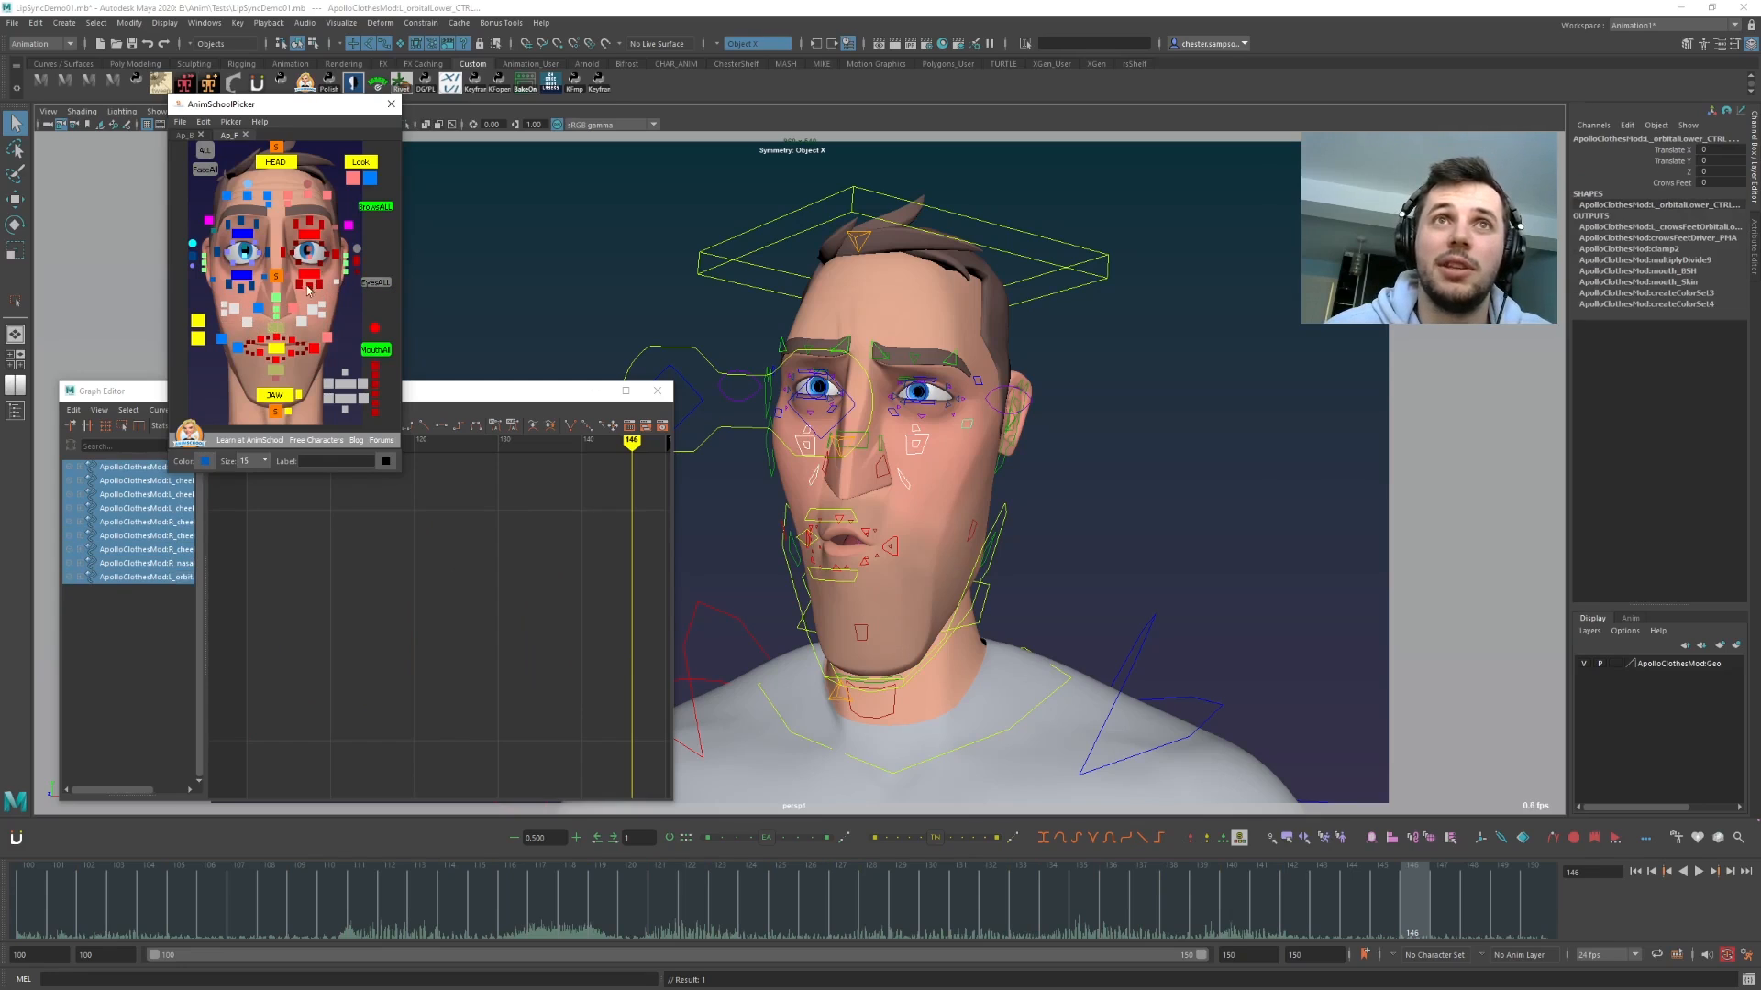
shift+click(212, 284)
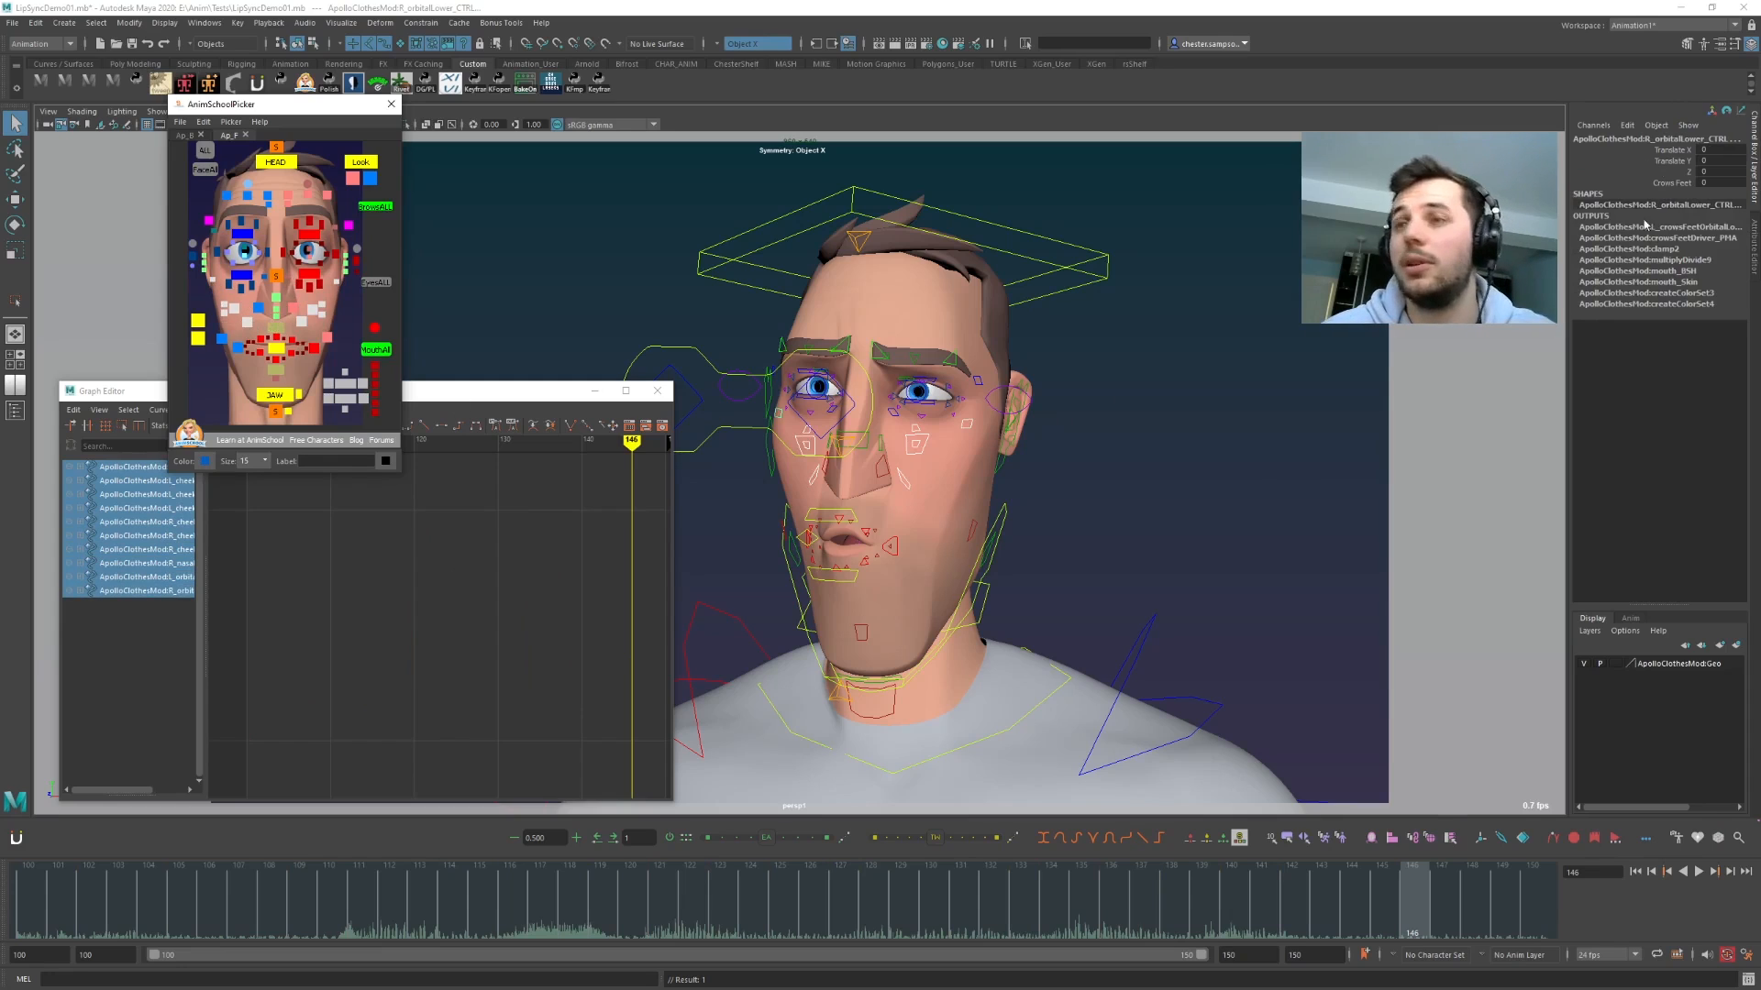
click(28, 913)
key(s)
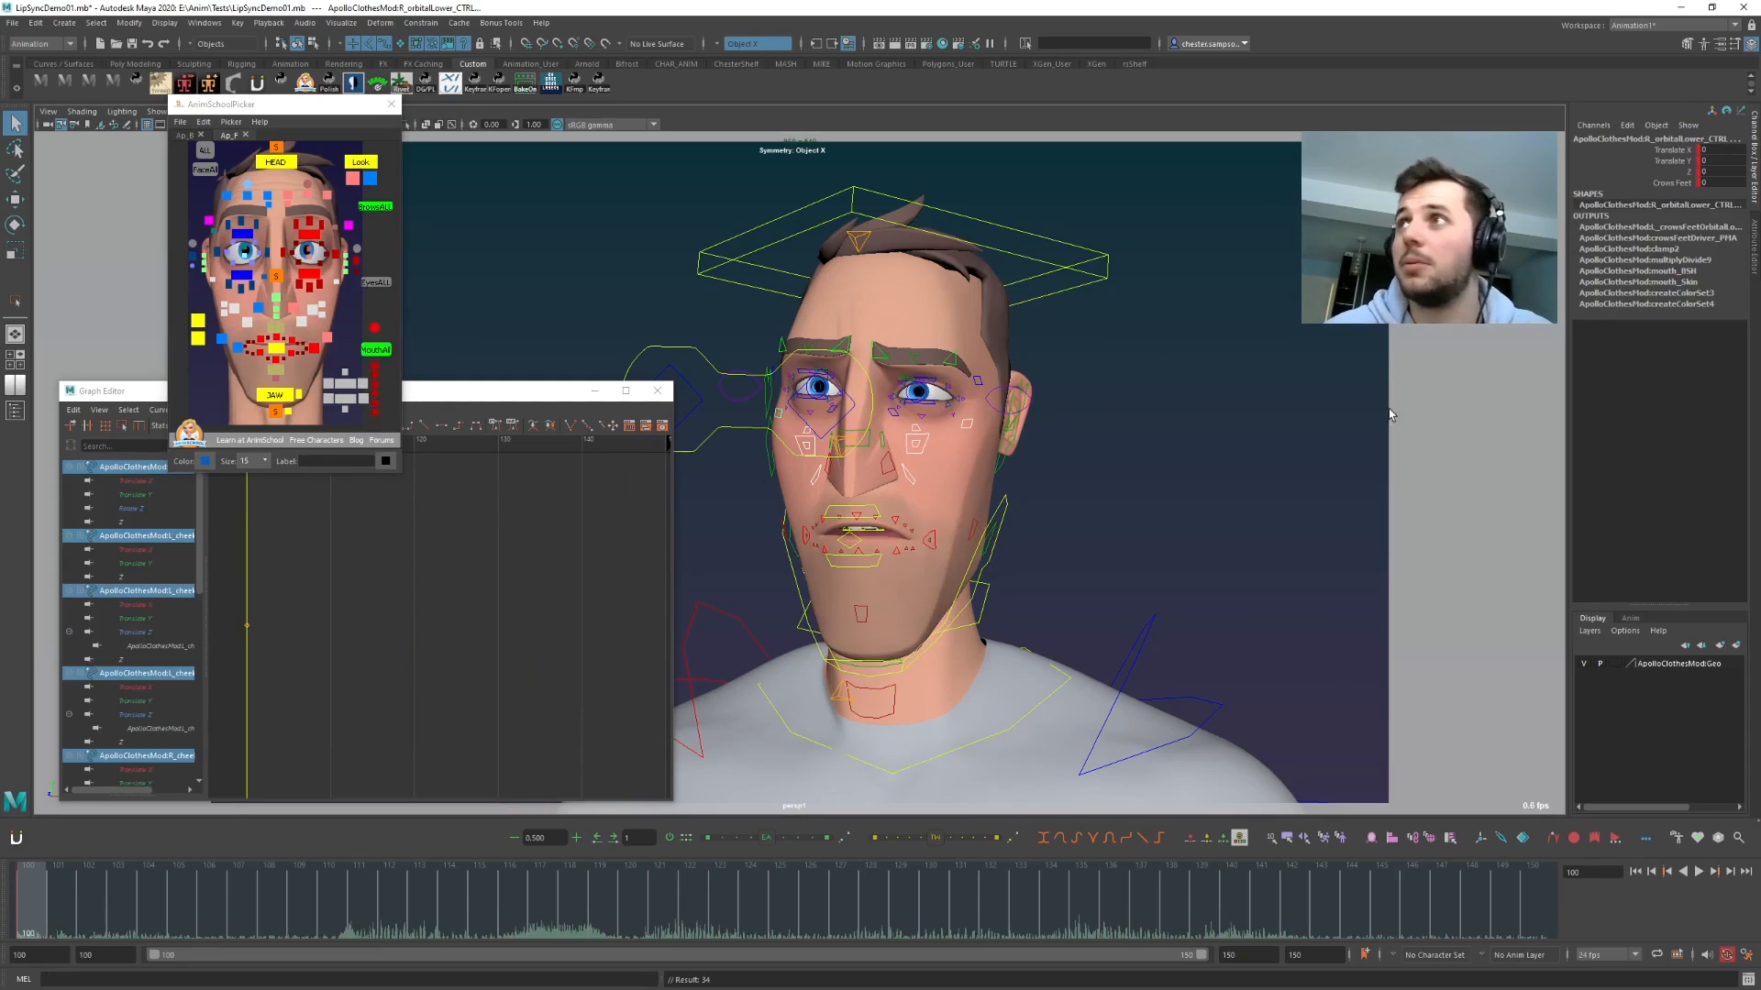
- Paste the copied jaw curve onto Translate Y of the selected face controls and play back the animation
click(1643, 161)
click(459, 463)
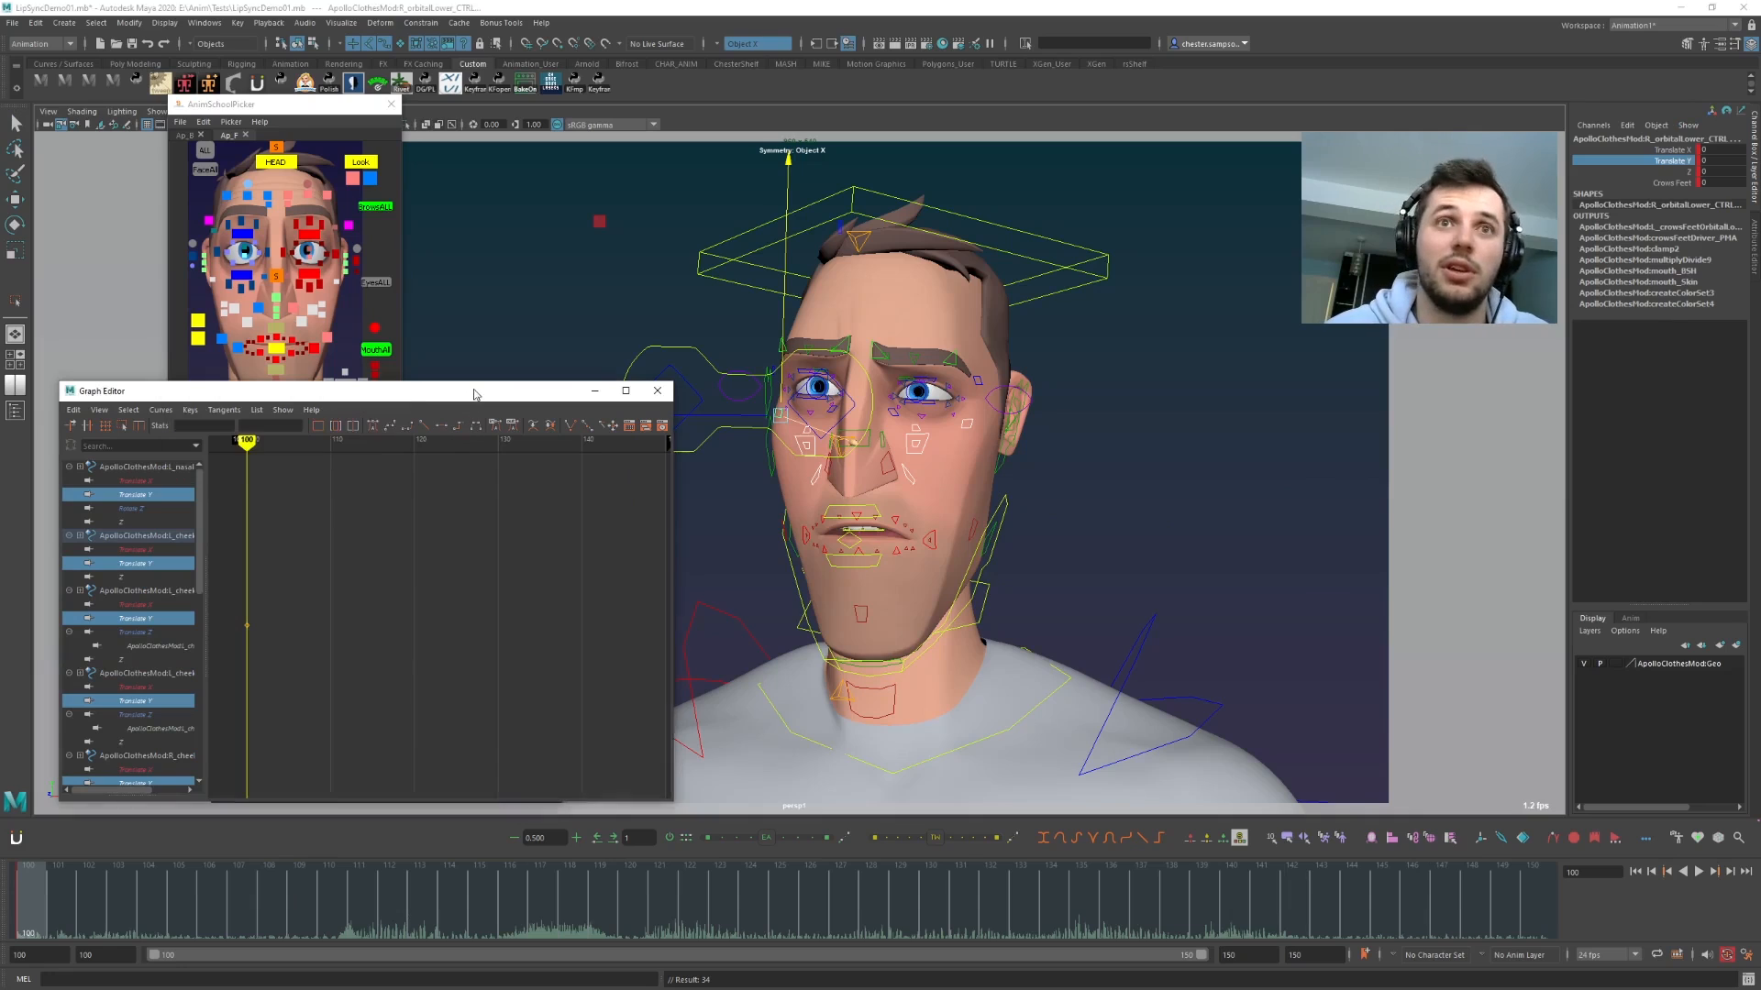
click(74, 410)
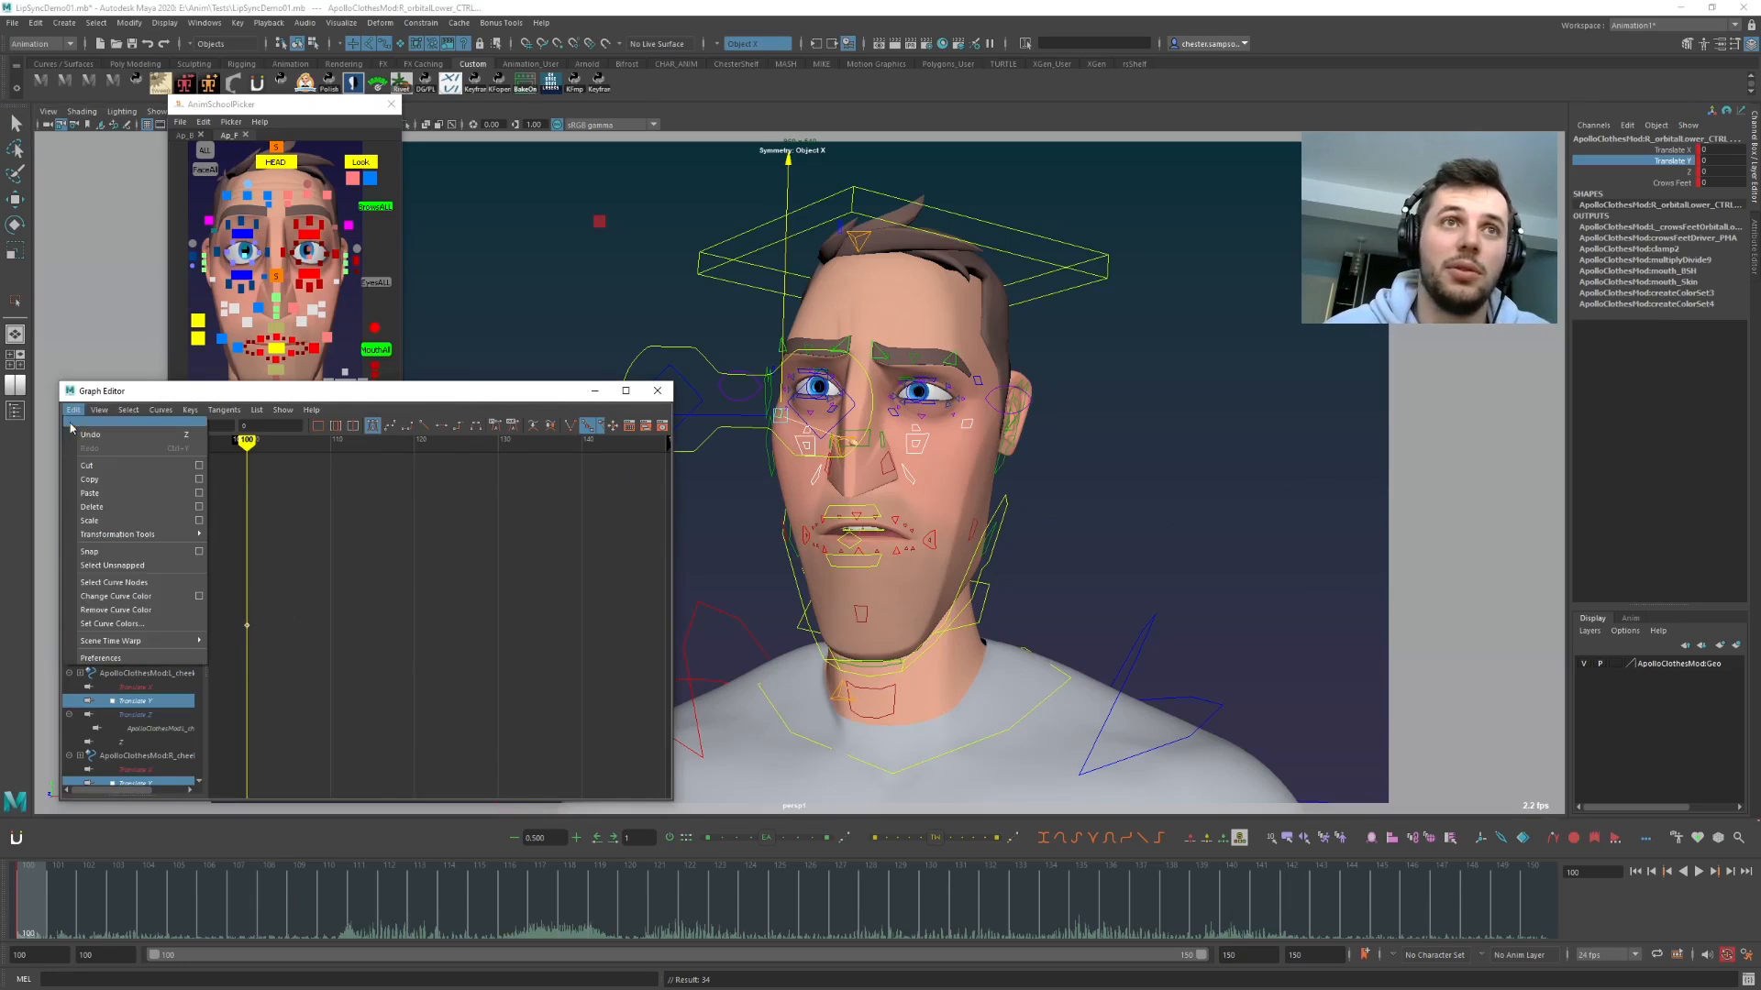
click(89, 493)
key(a)
key(alt+v)
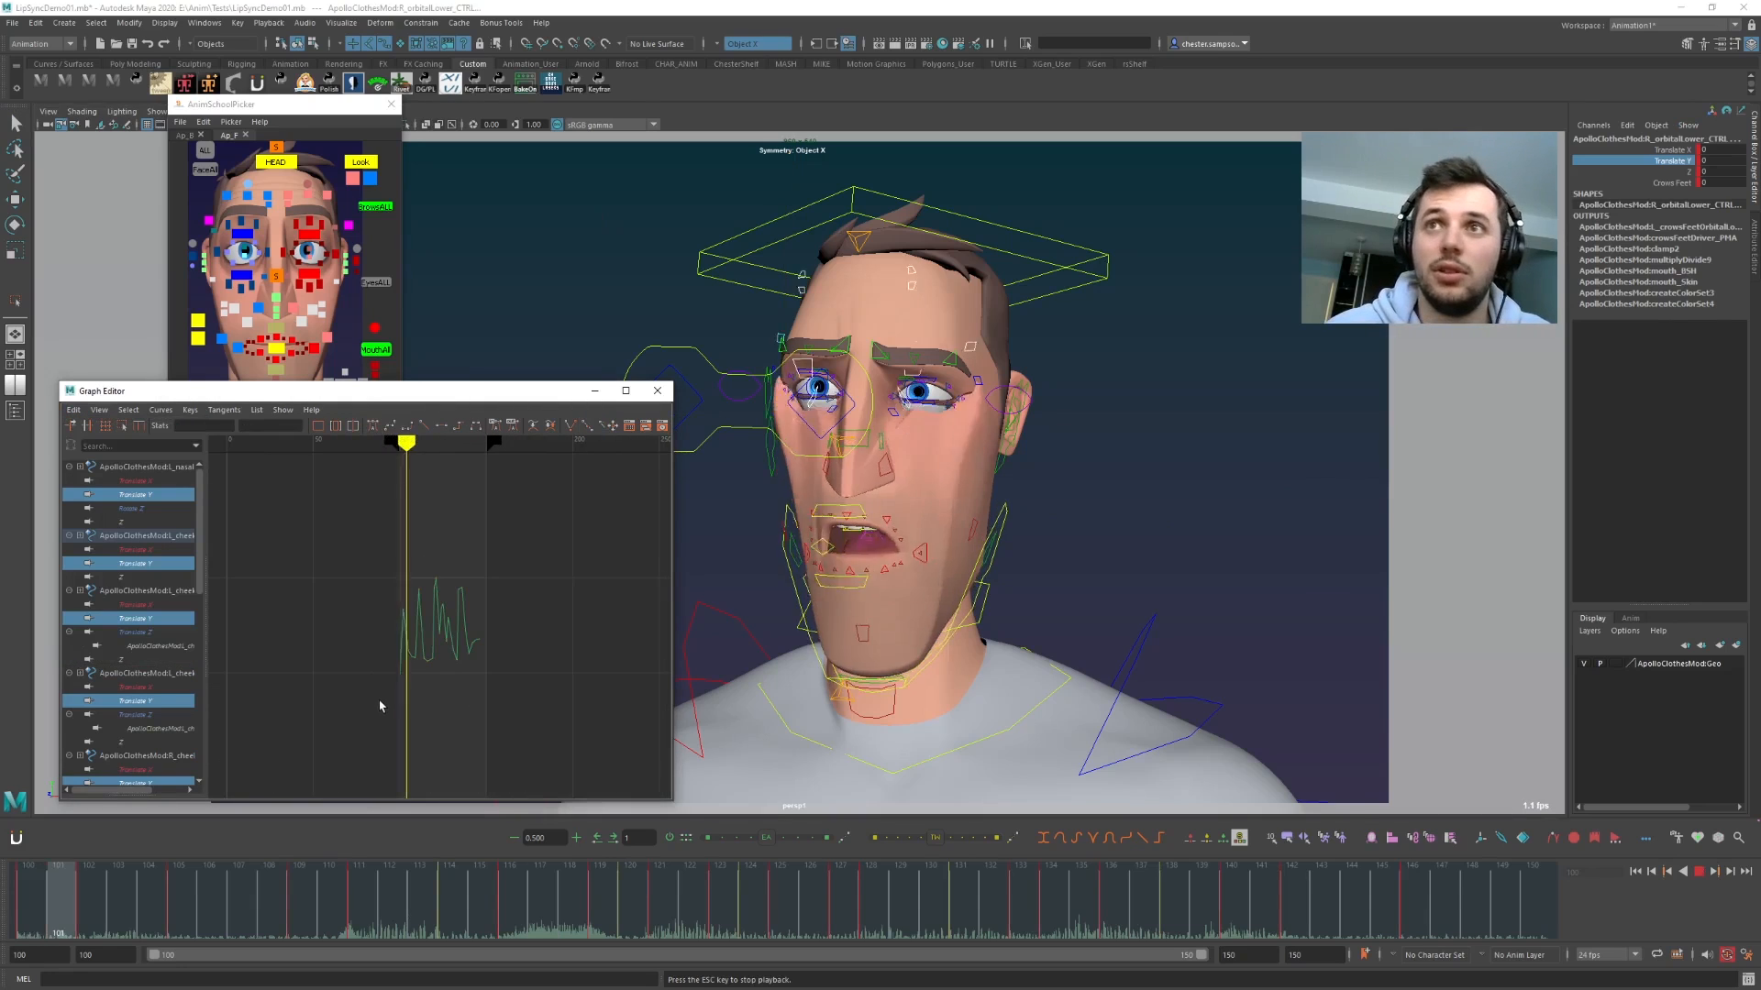
key(Escape)
key(f)
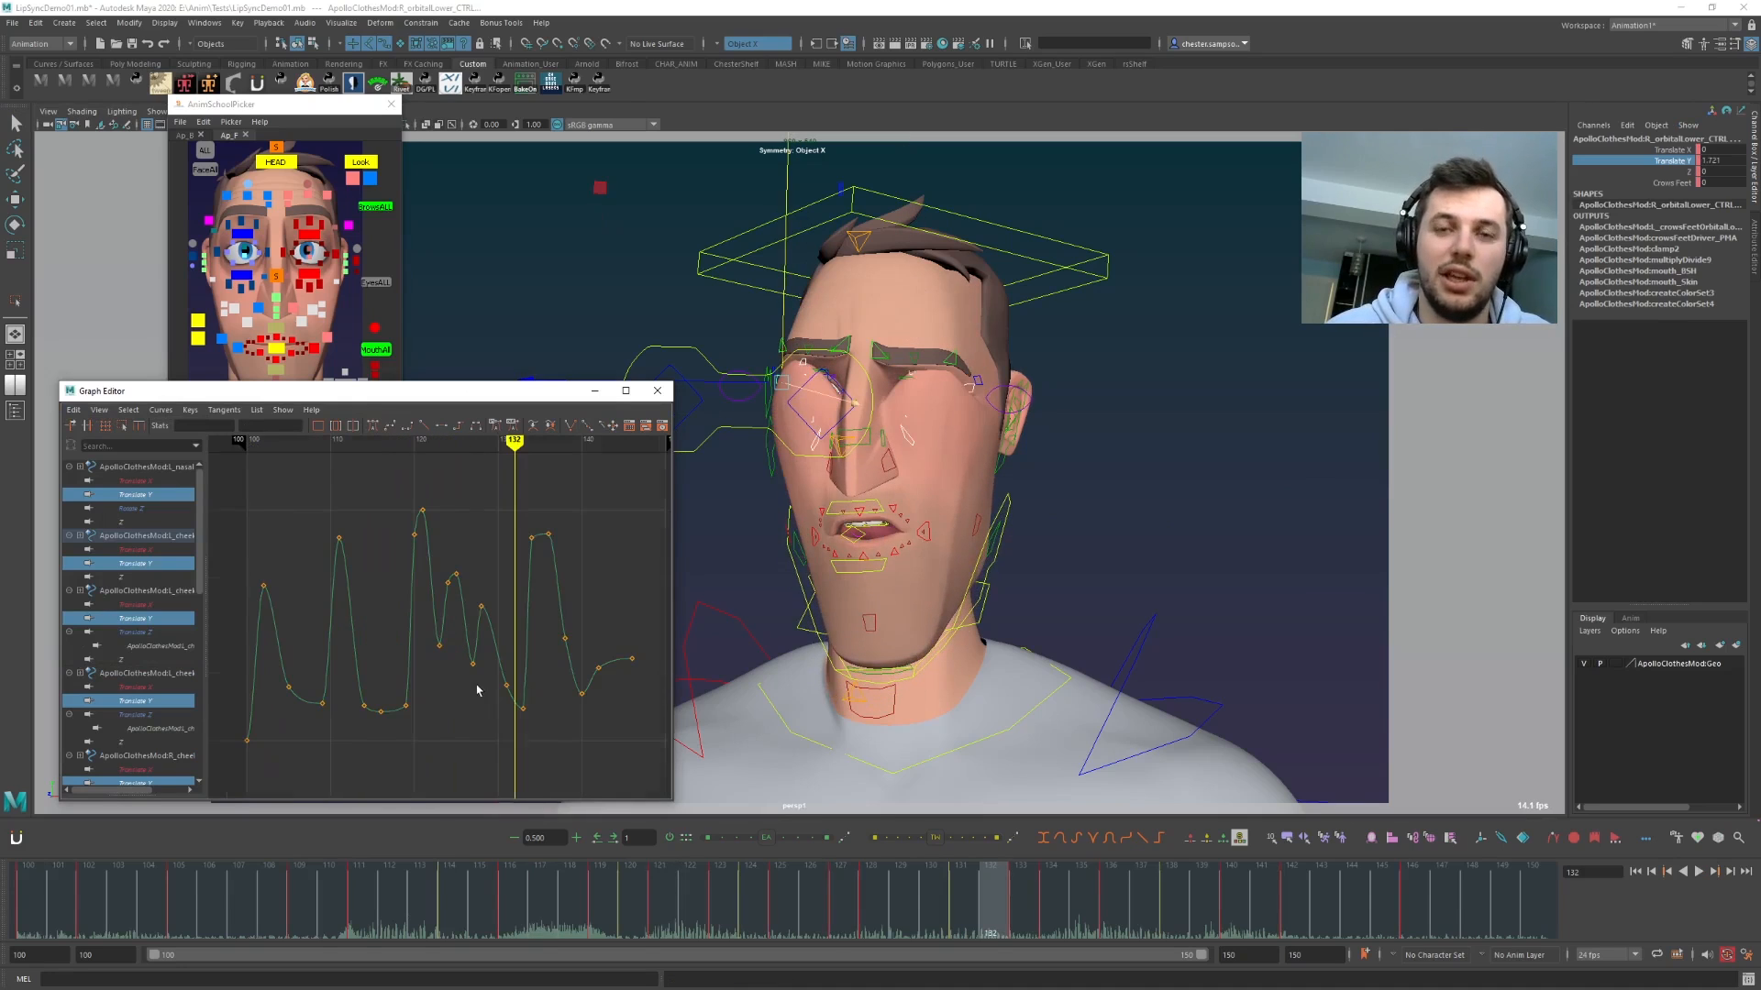
- Flip the pasted Translate Y keys between the first and last frames vertically and play back the animation
drag(629, 765, 261, 489)
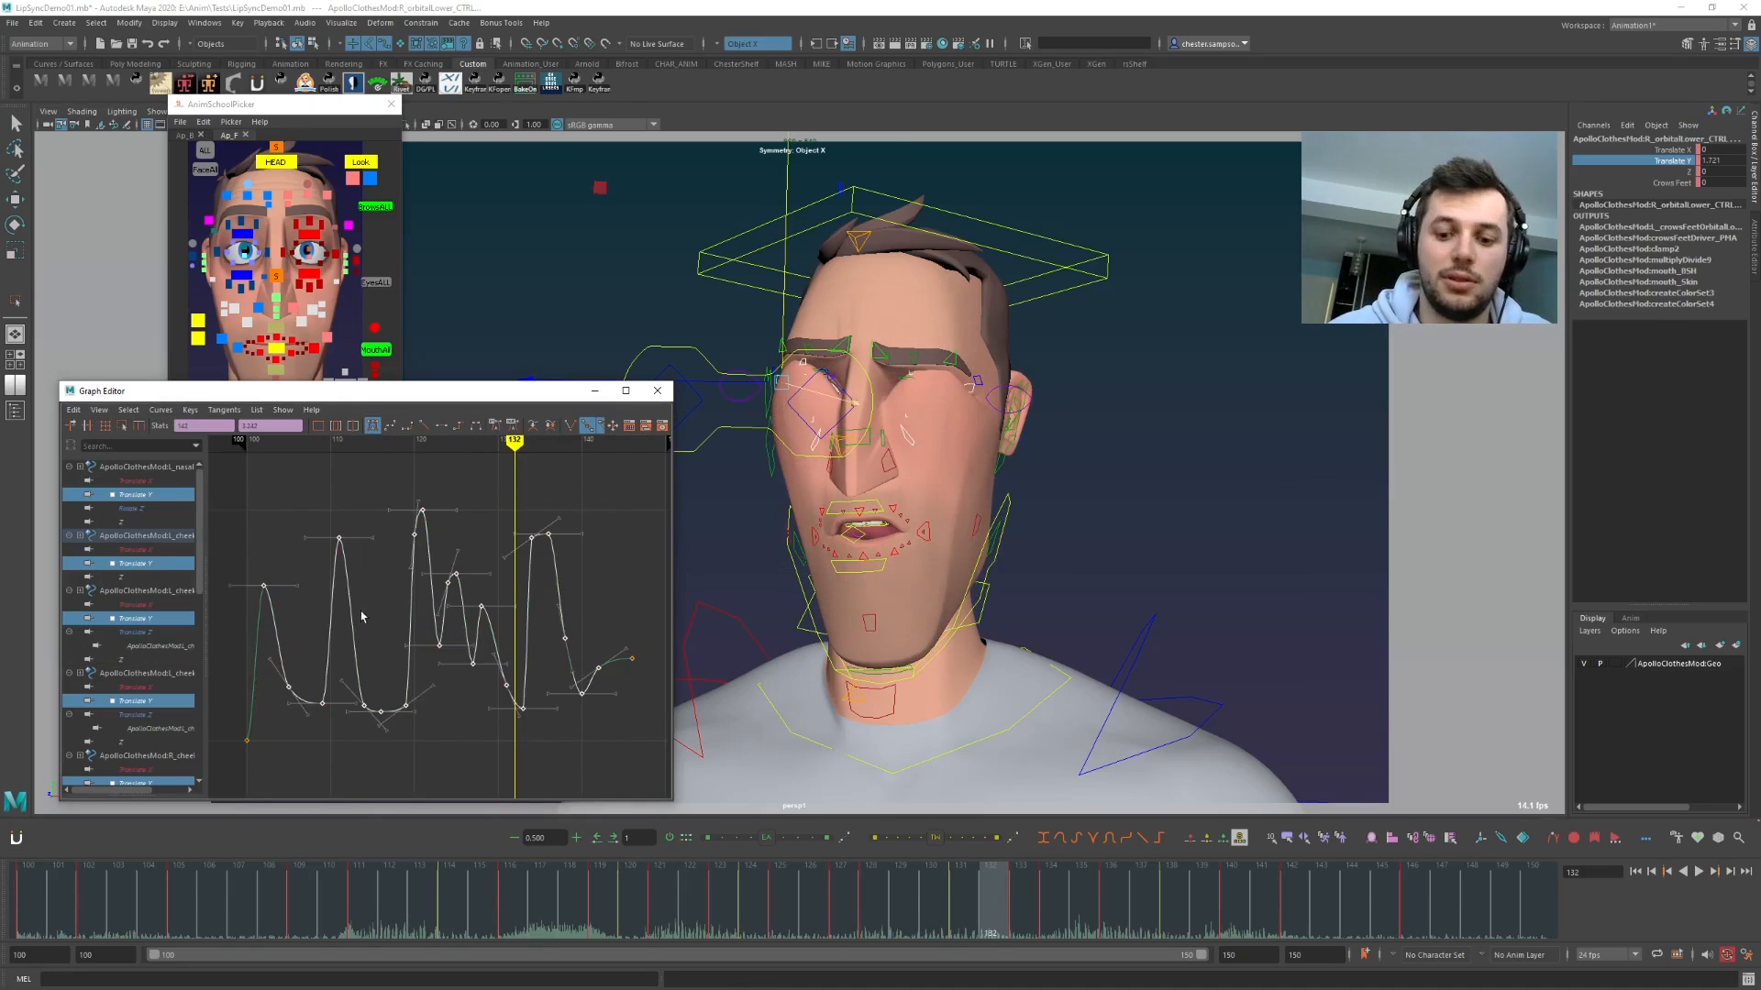
key(alt+f)
click(315, 529)
key(alt+v)
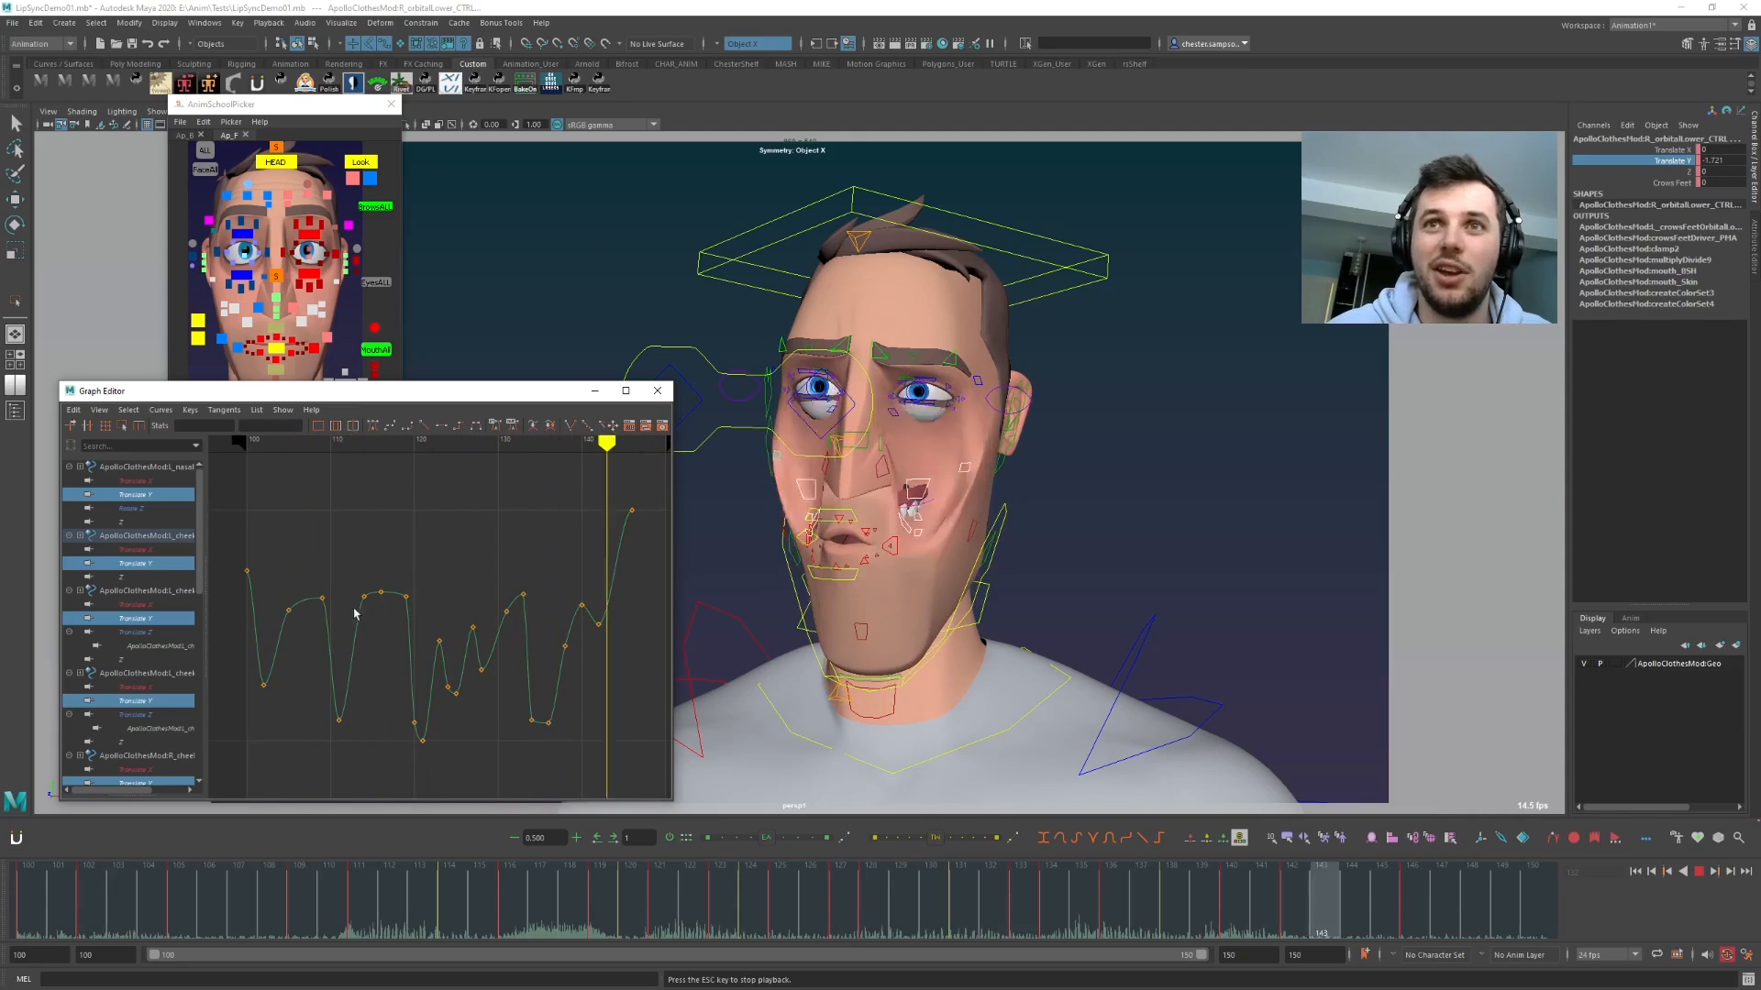
key(Escape)
- Strongly reduce all the pasted Translate Y keys with the blend slider and play back the animation
alt+right_drag(423, 606, 362, 645)
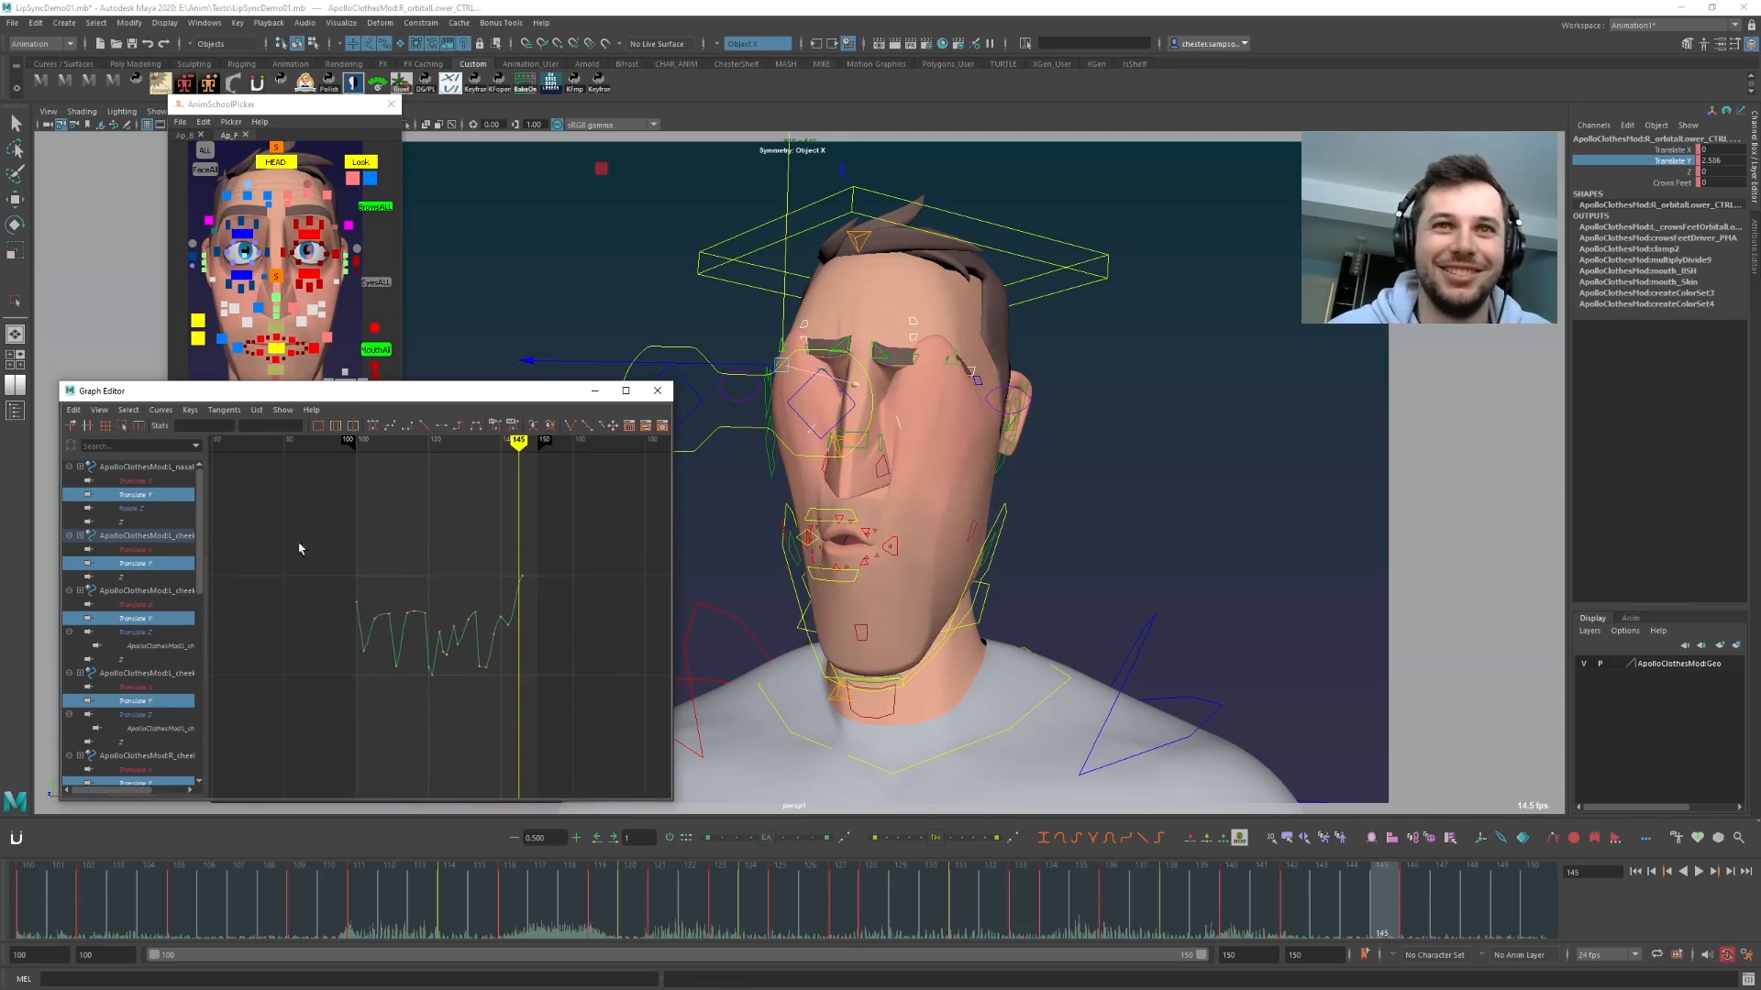
drag(293, 554, 496, 700)
click(982, 841)
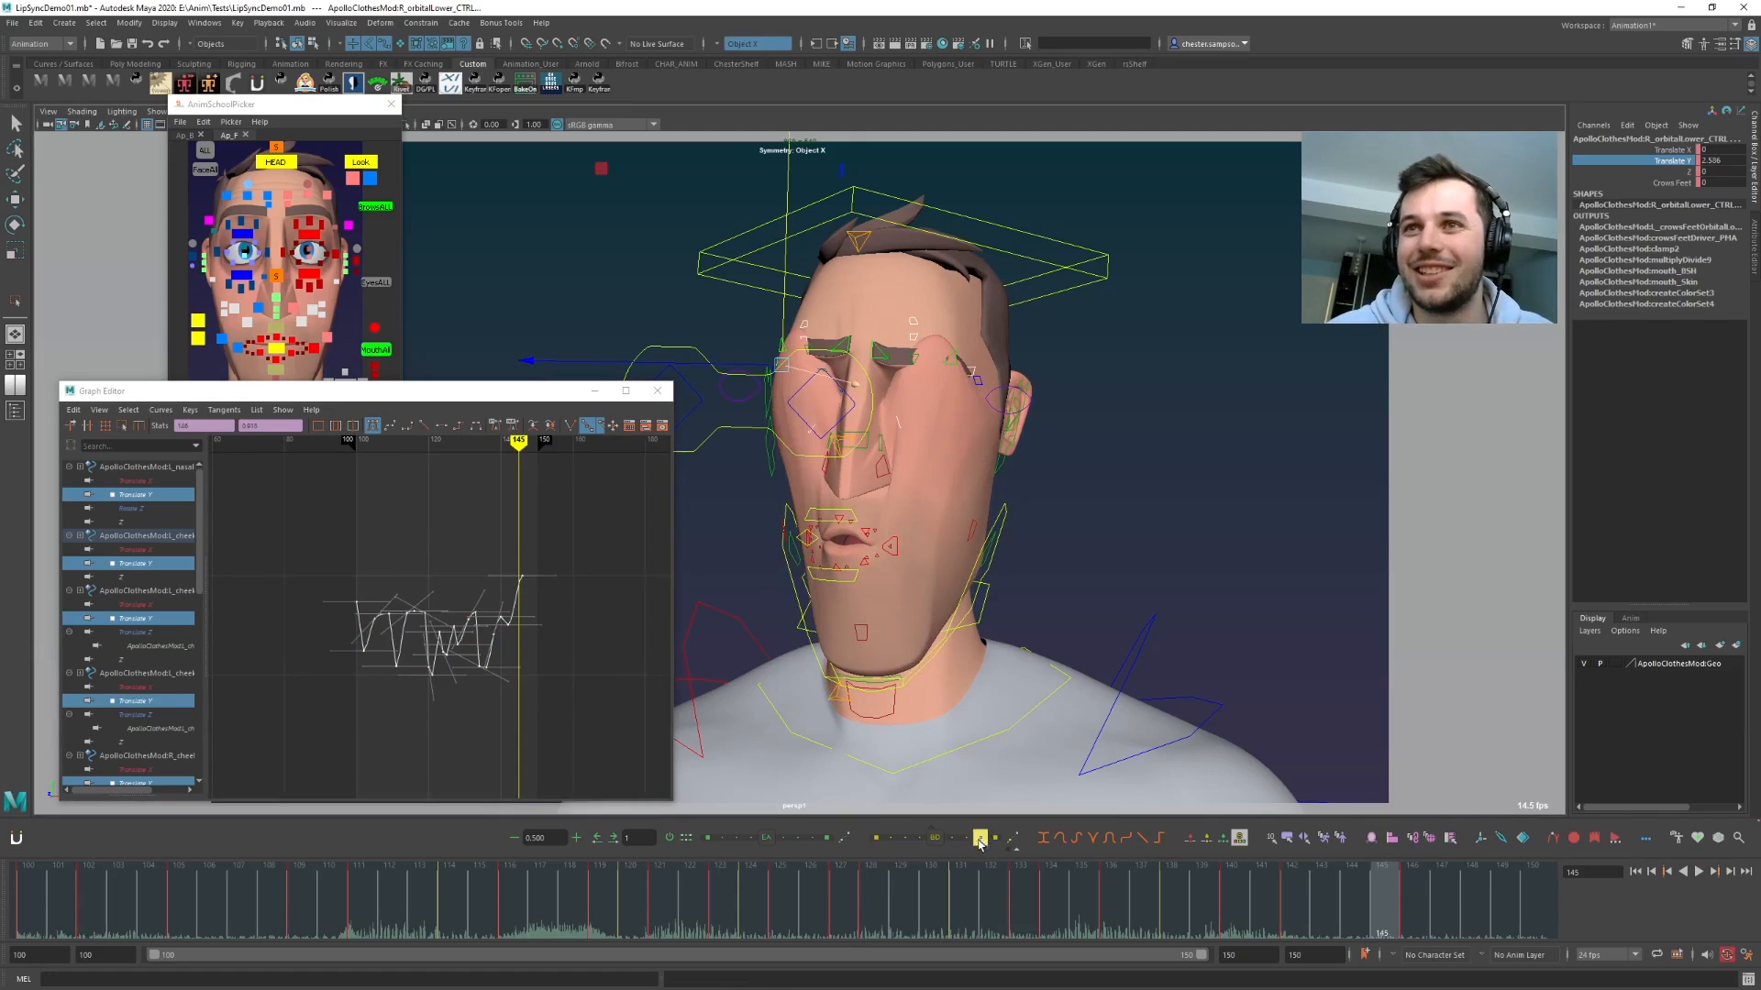
click(975, 842)
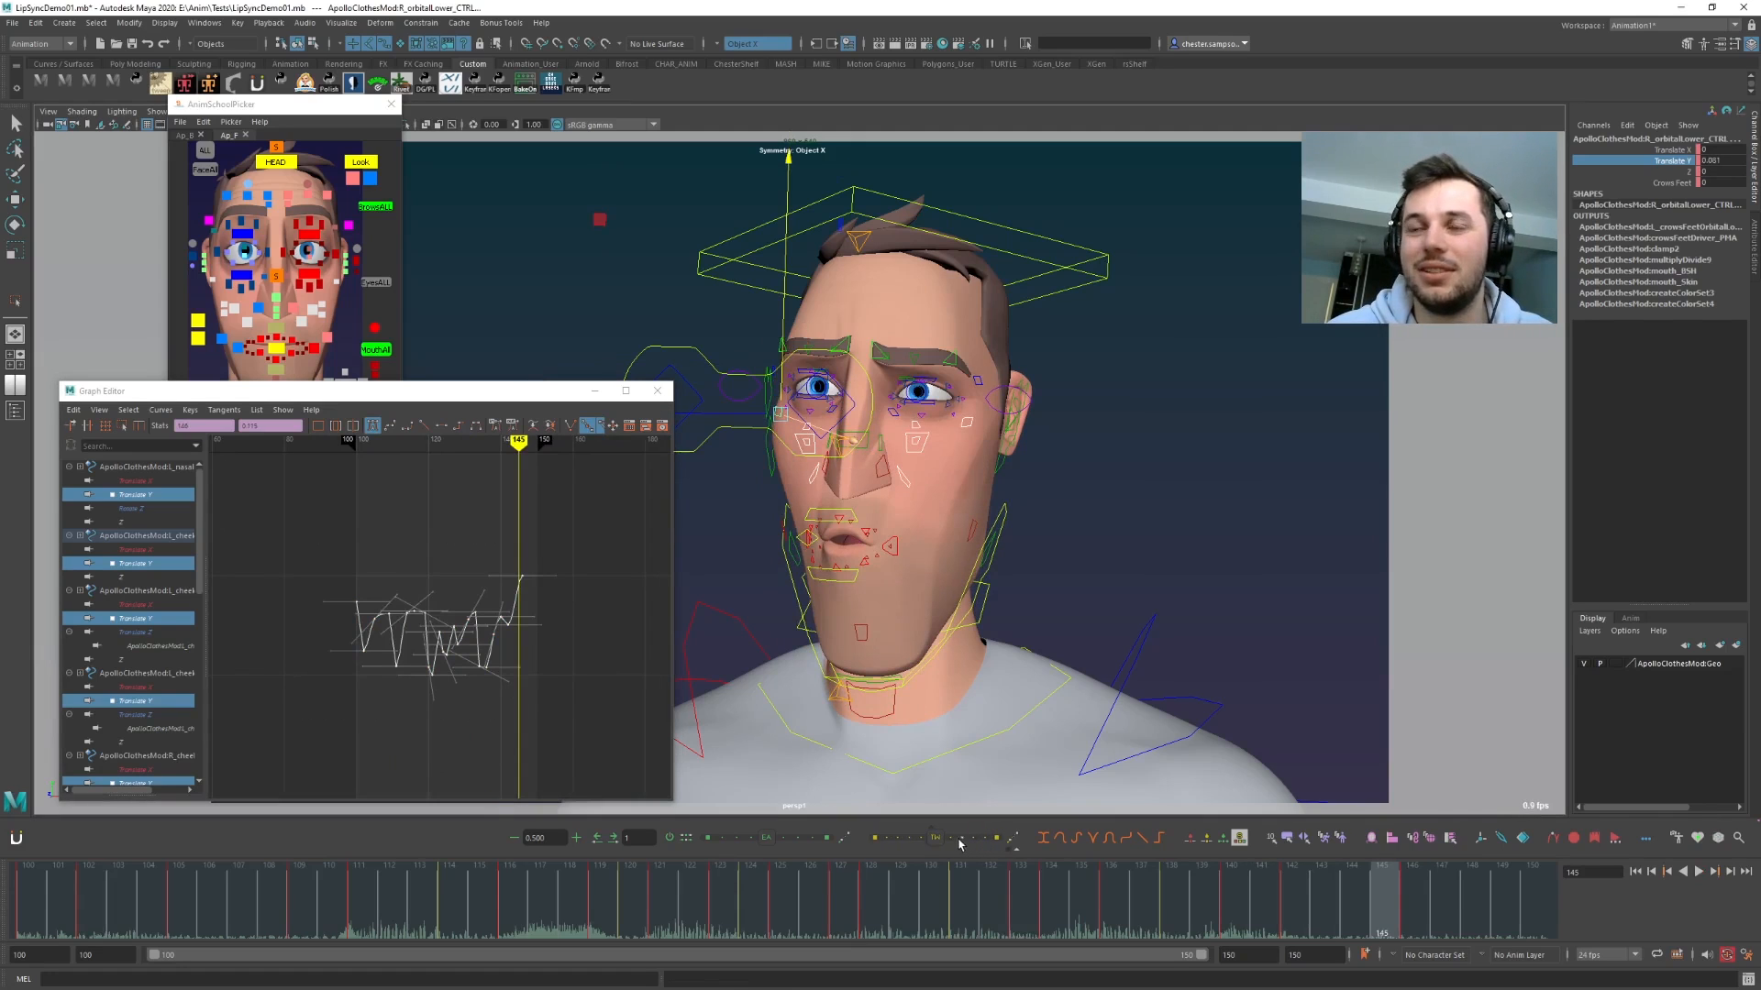
key(alt+v)
key(Escape)
- Compare the cheek poses around frames 142 to 145 and switch the blend slider to Blend to Default
key(comma)
key(comma)
key(period)
key(comma)
key(period)
key(comma)
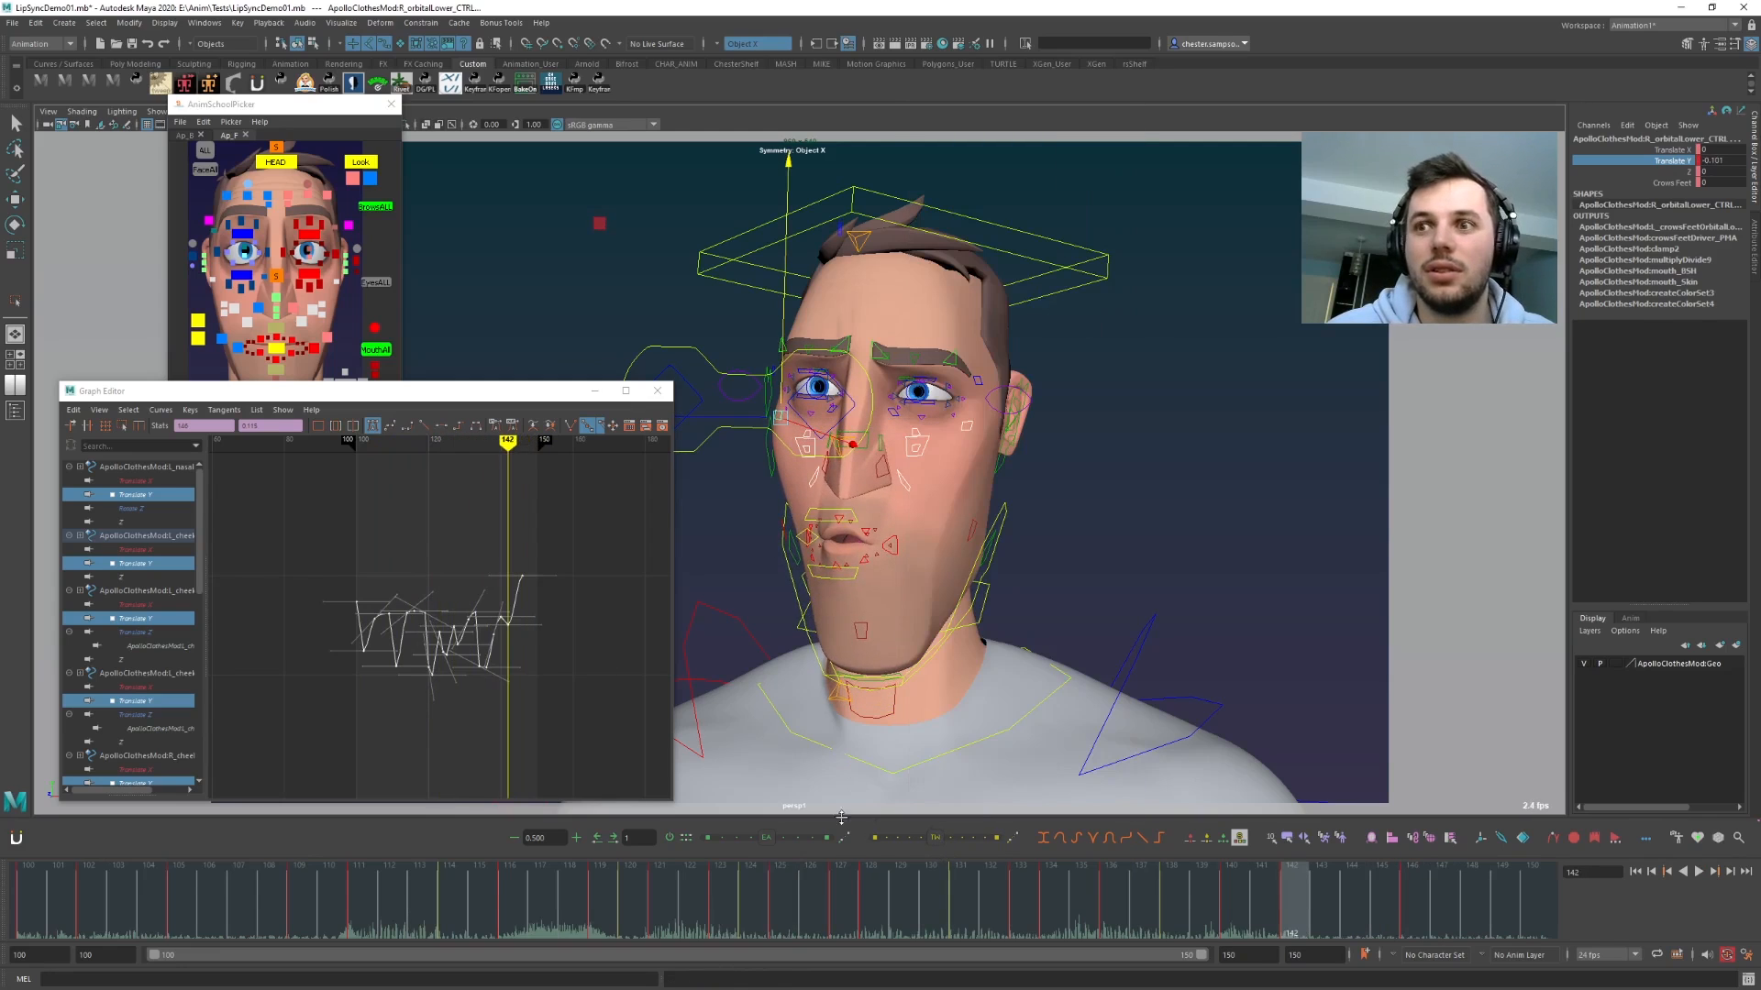
right_click(937, 841)
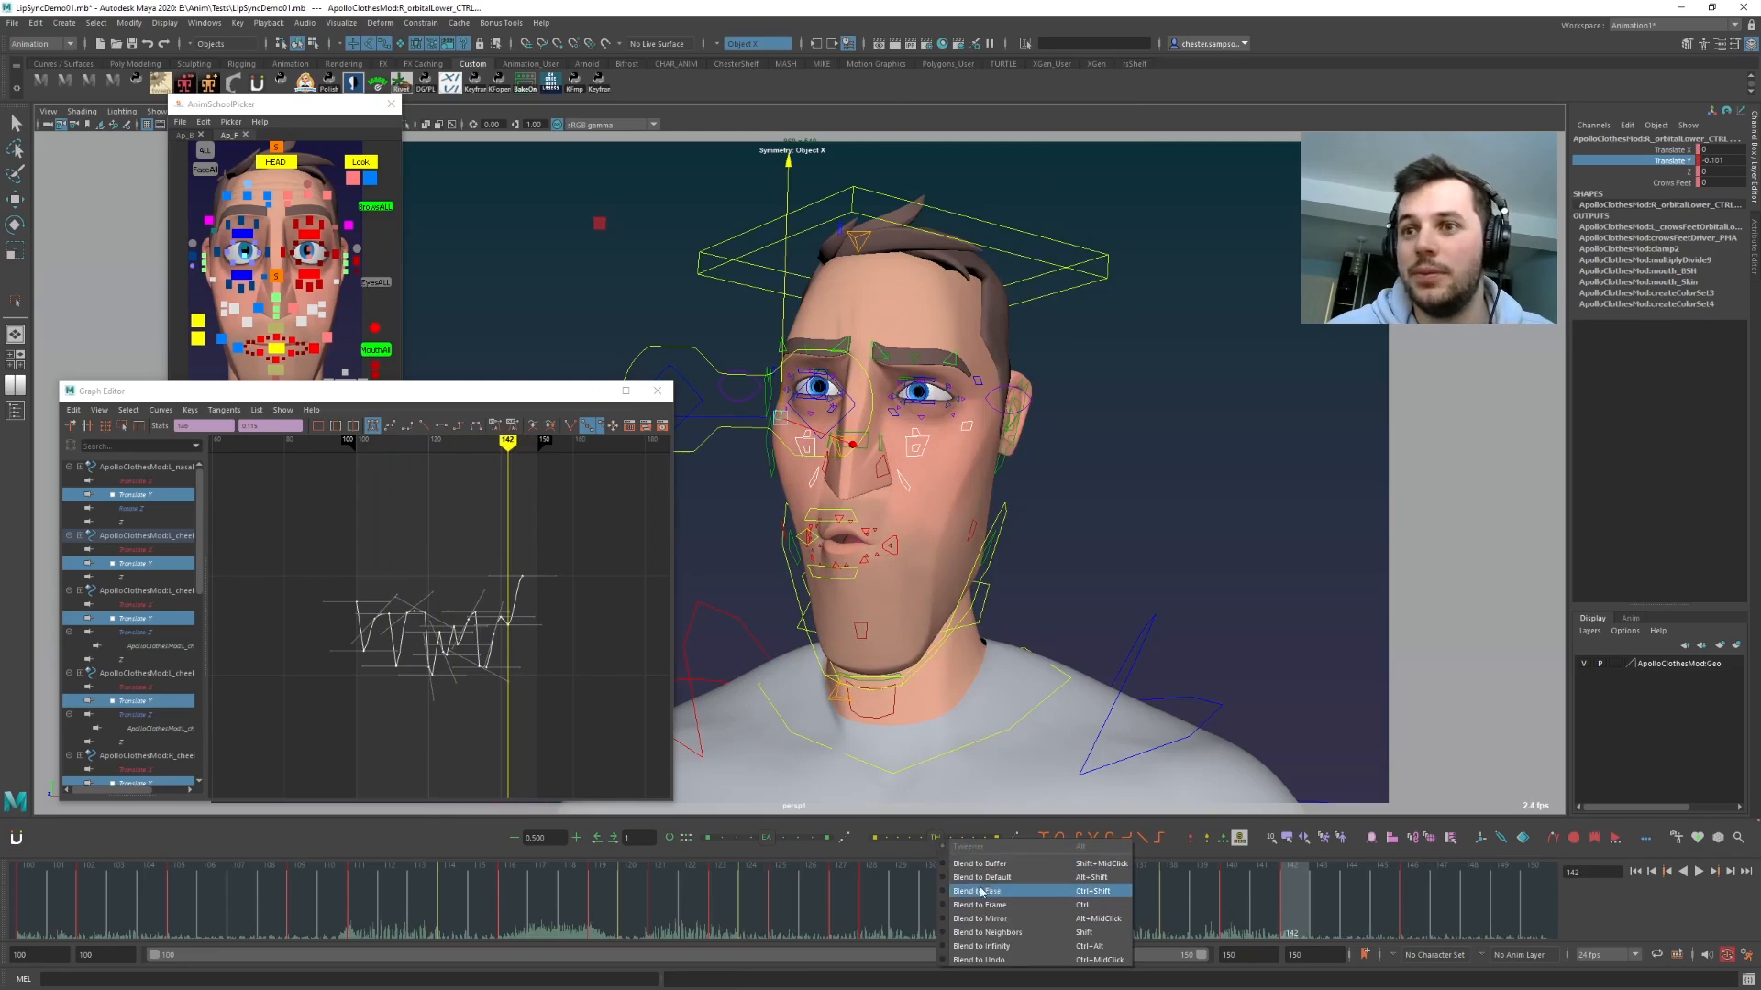
click(979, 878)
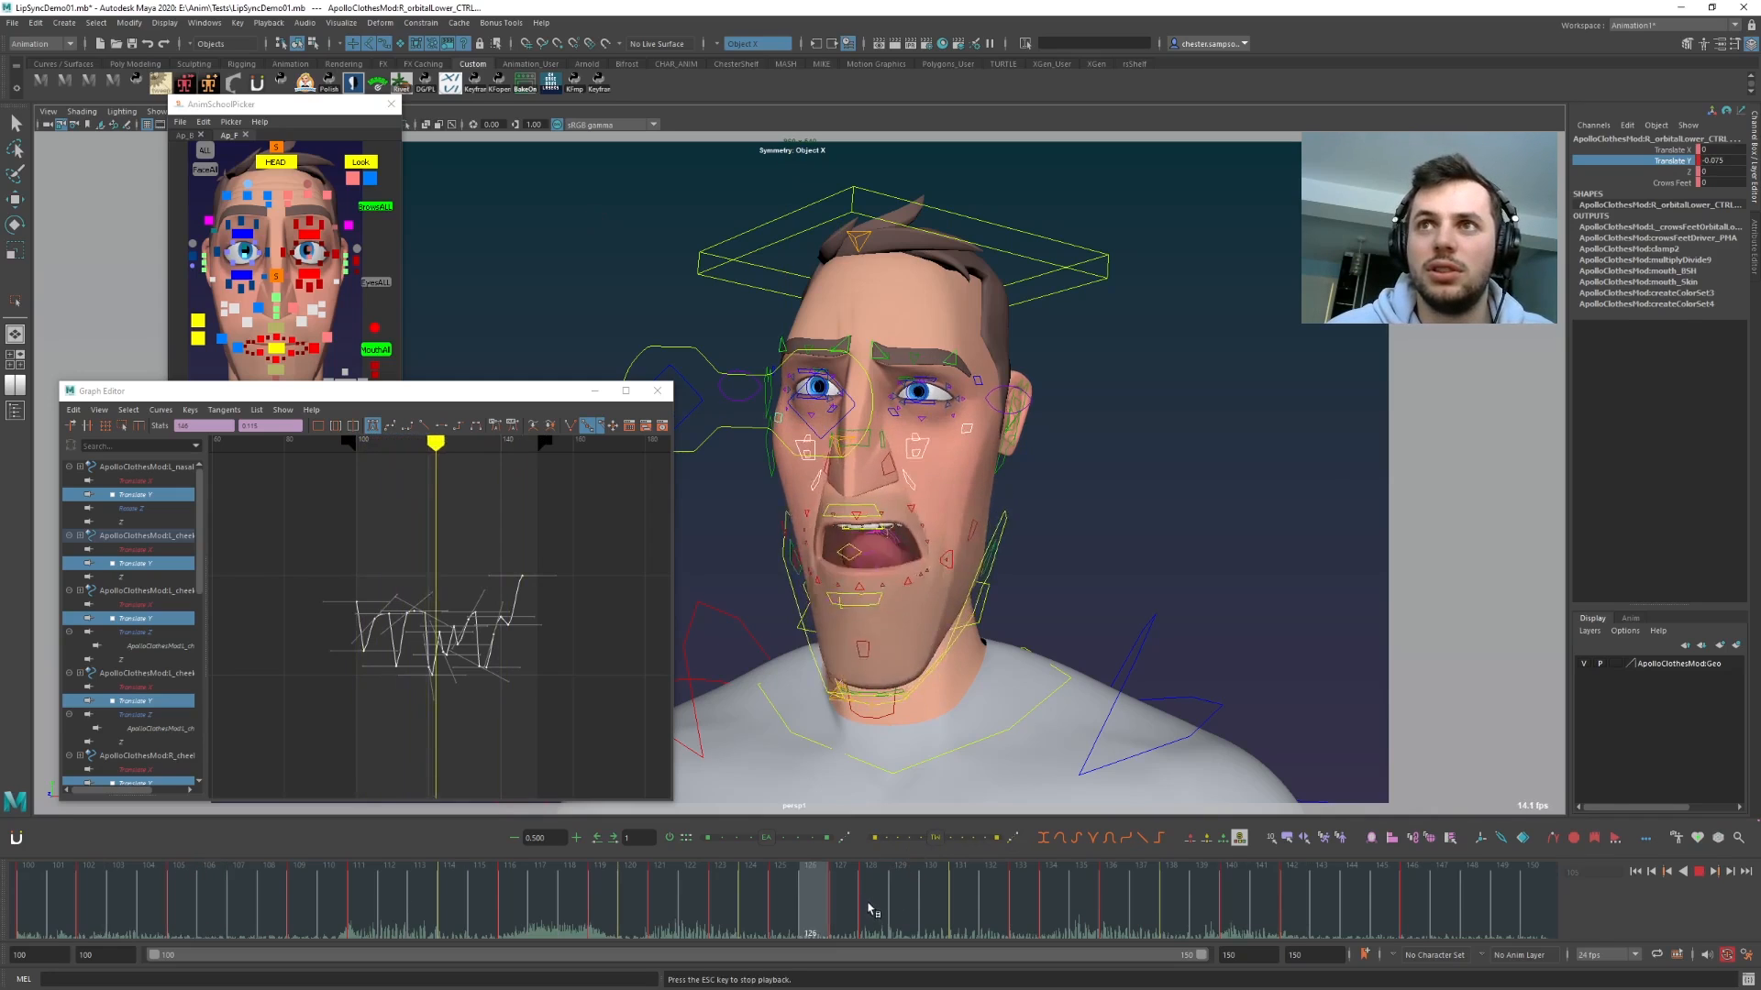
- Lower the final Translate Y keys at frame 146 slightly below the preceding keys and play back the animation
click(1112, 917)
drag(1182, 917, 1412, 903)
click(499, 587)
key(f)
click(612, 517)
shift+middle_drag(612, 516, 627, 659)
click(633, 672)
key(period)
key(comma)
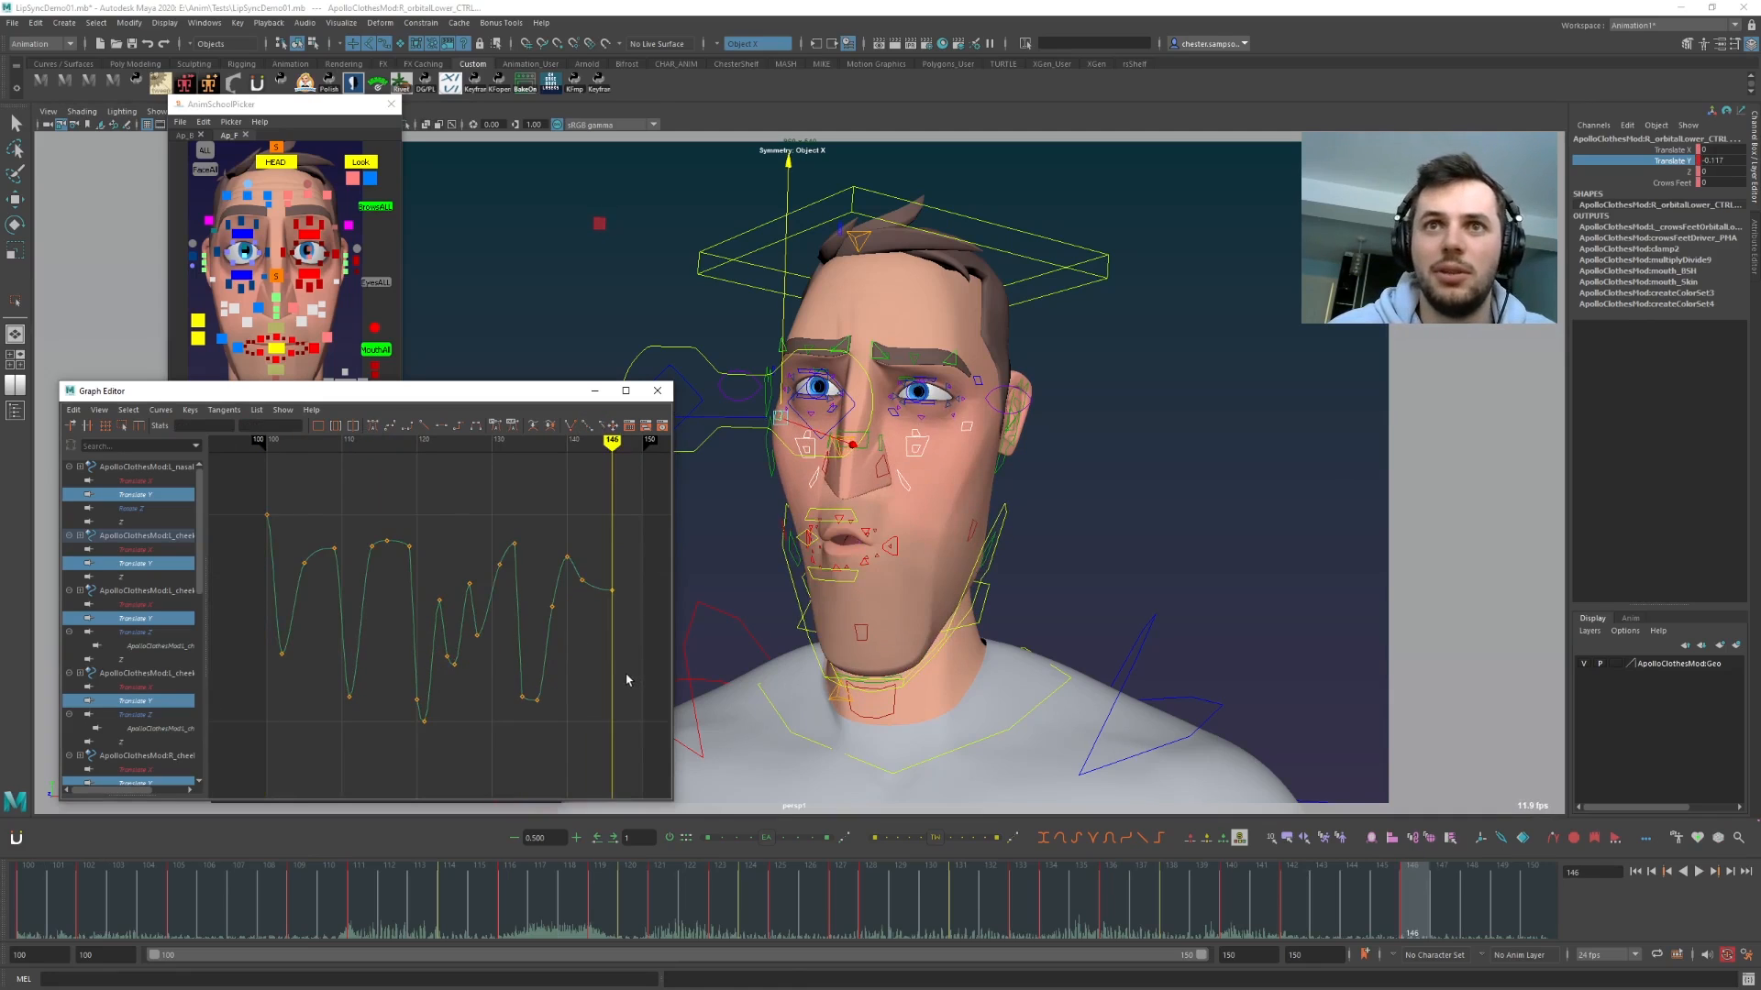
key(alt+v)
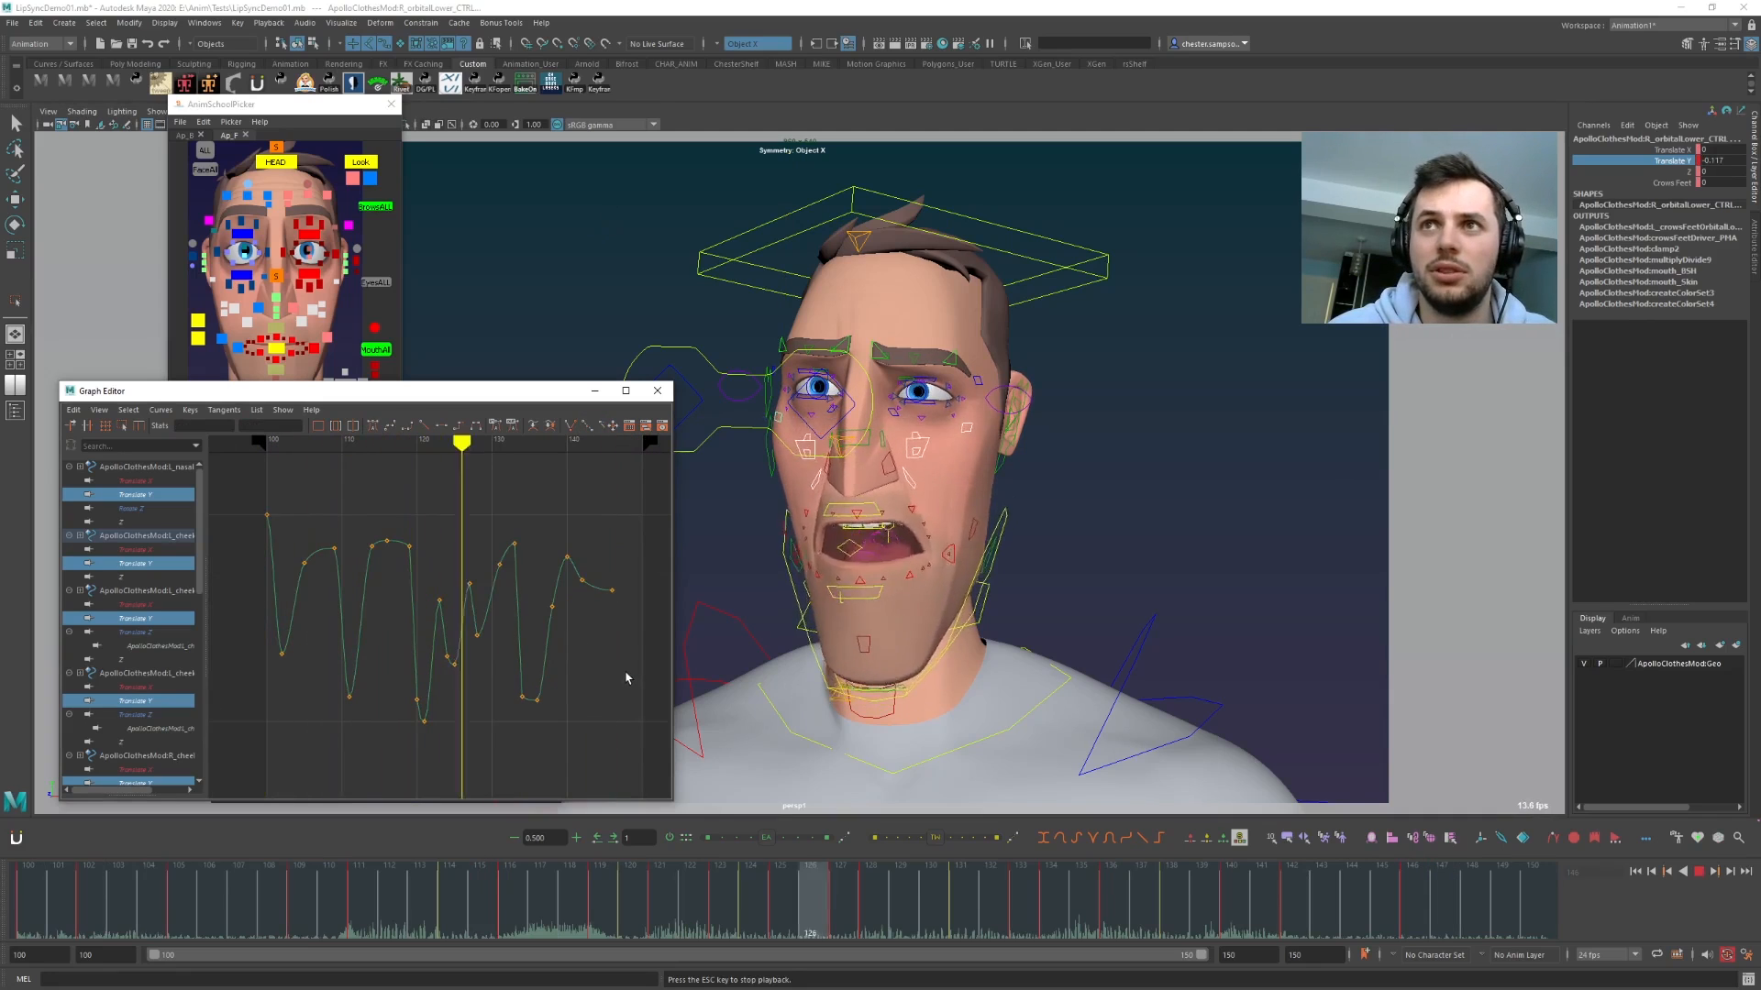
key(Escape)
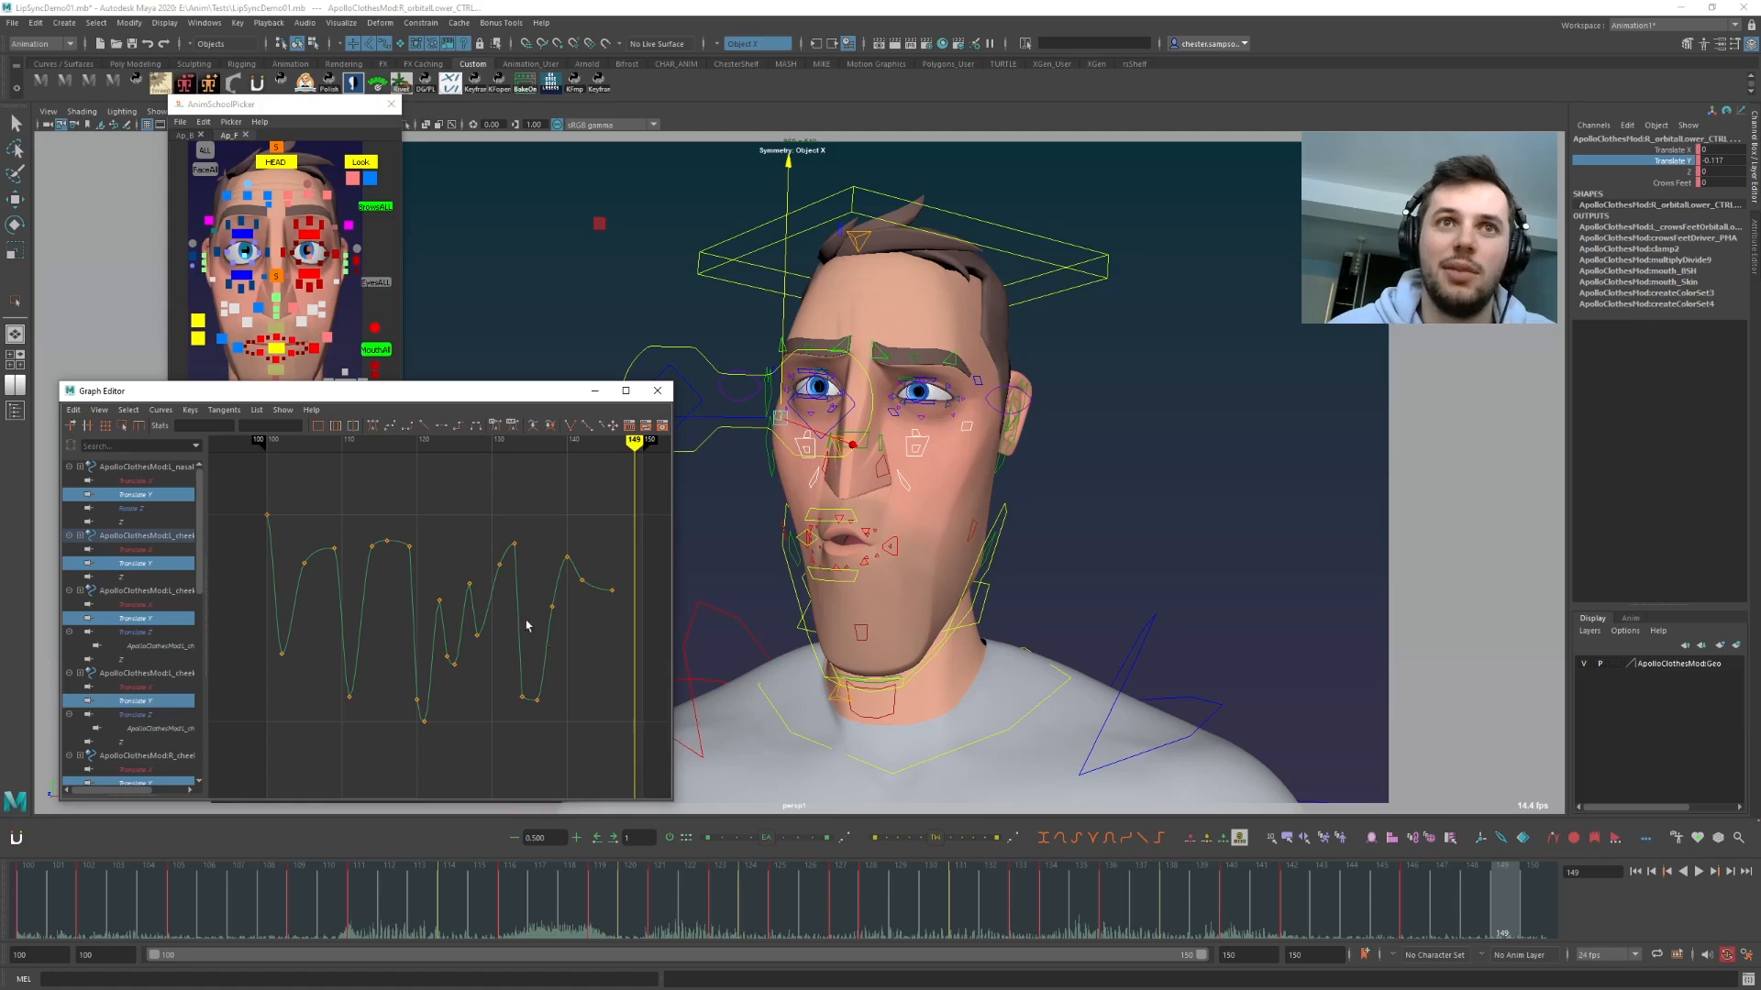
- Shift all the Translate Y keys except the first one frame later and play back the animation
click(272, 558)
ctrl+drag(251, 501, 274, 557)
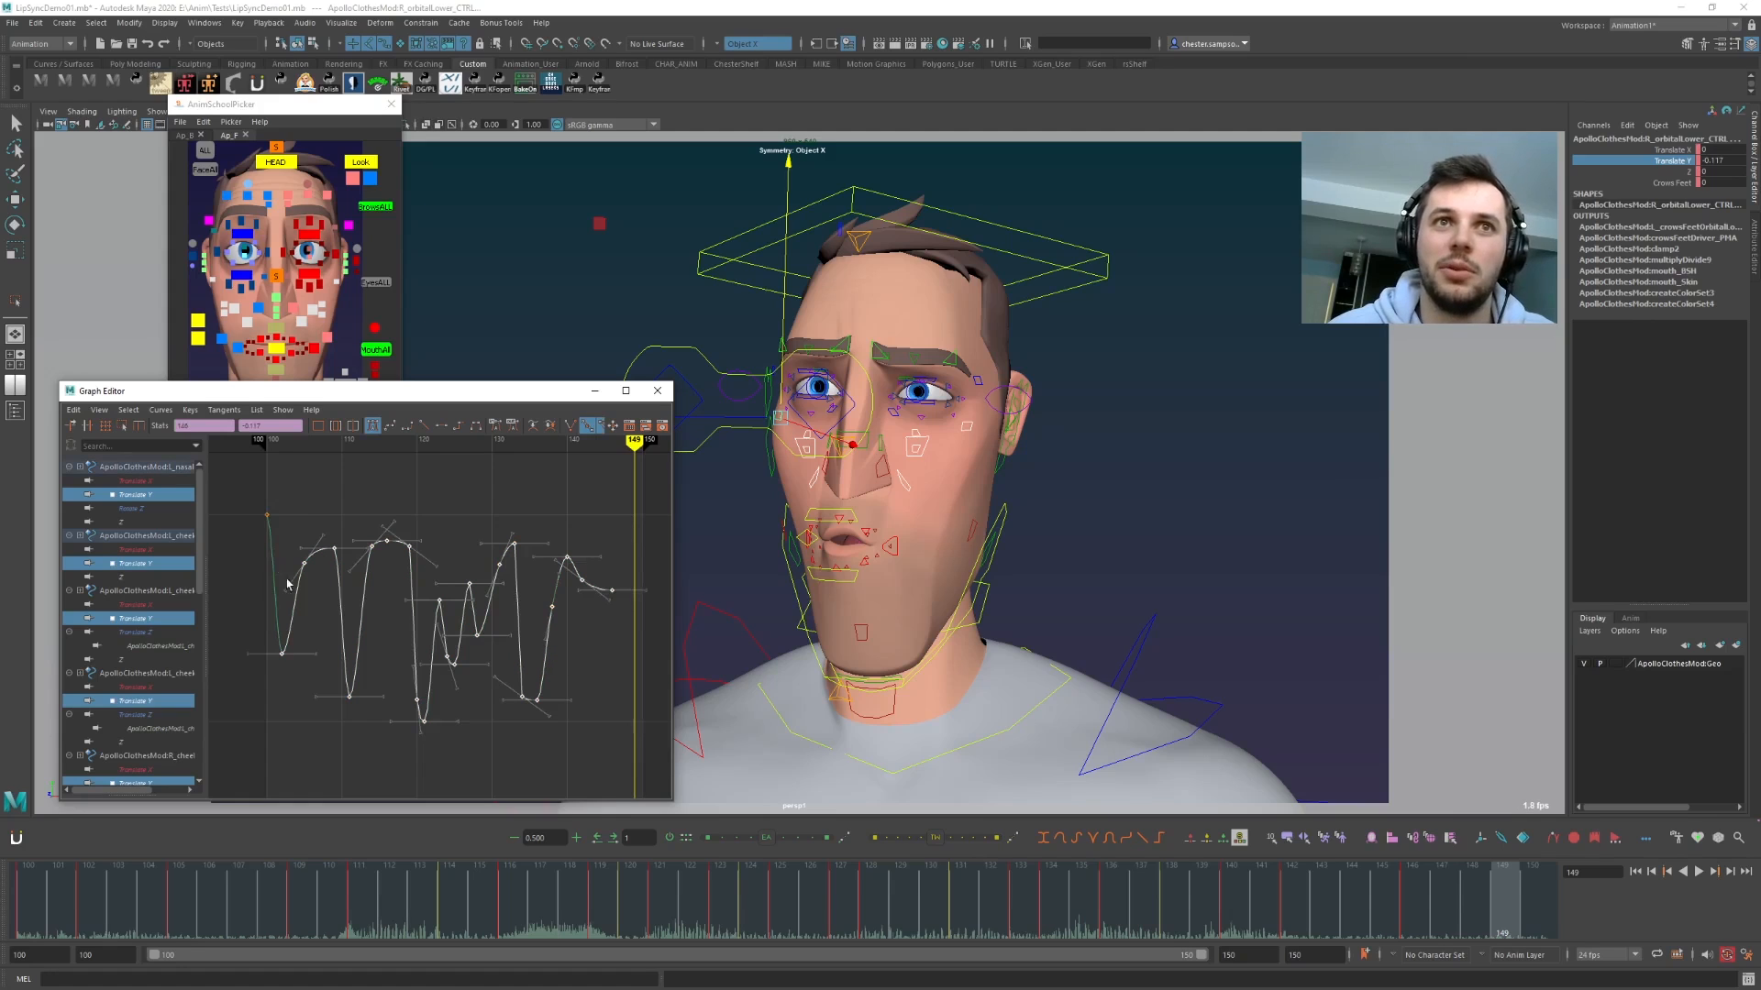
shift+middle_drag(306, 563, 315, 563)
key(alt+v)
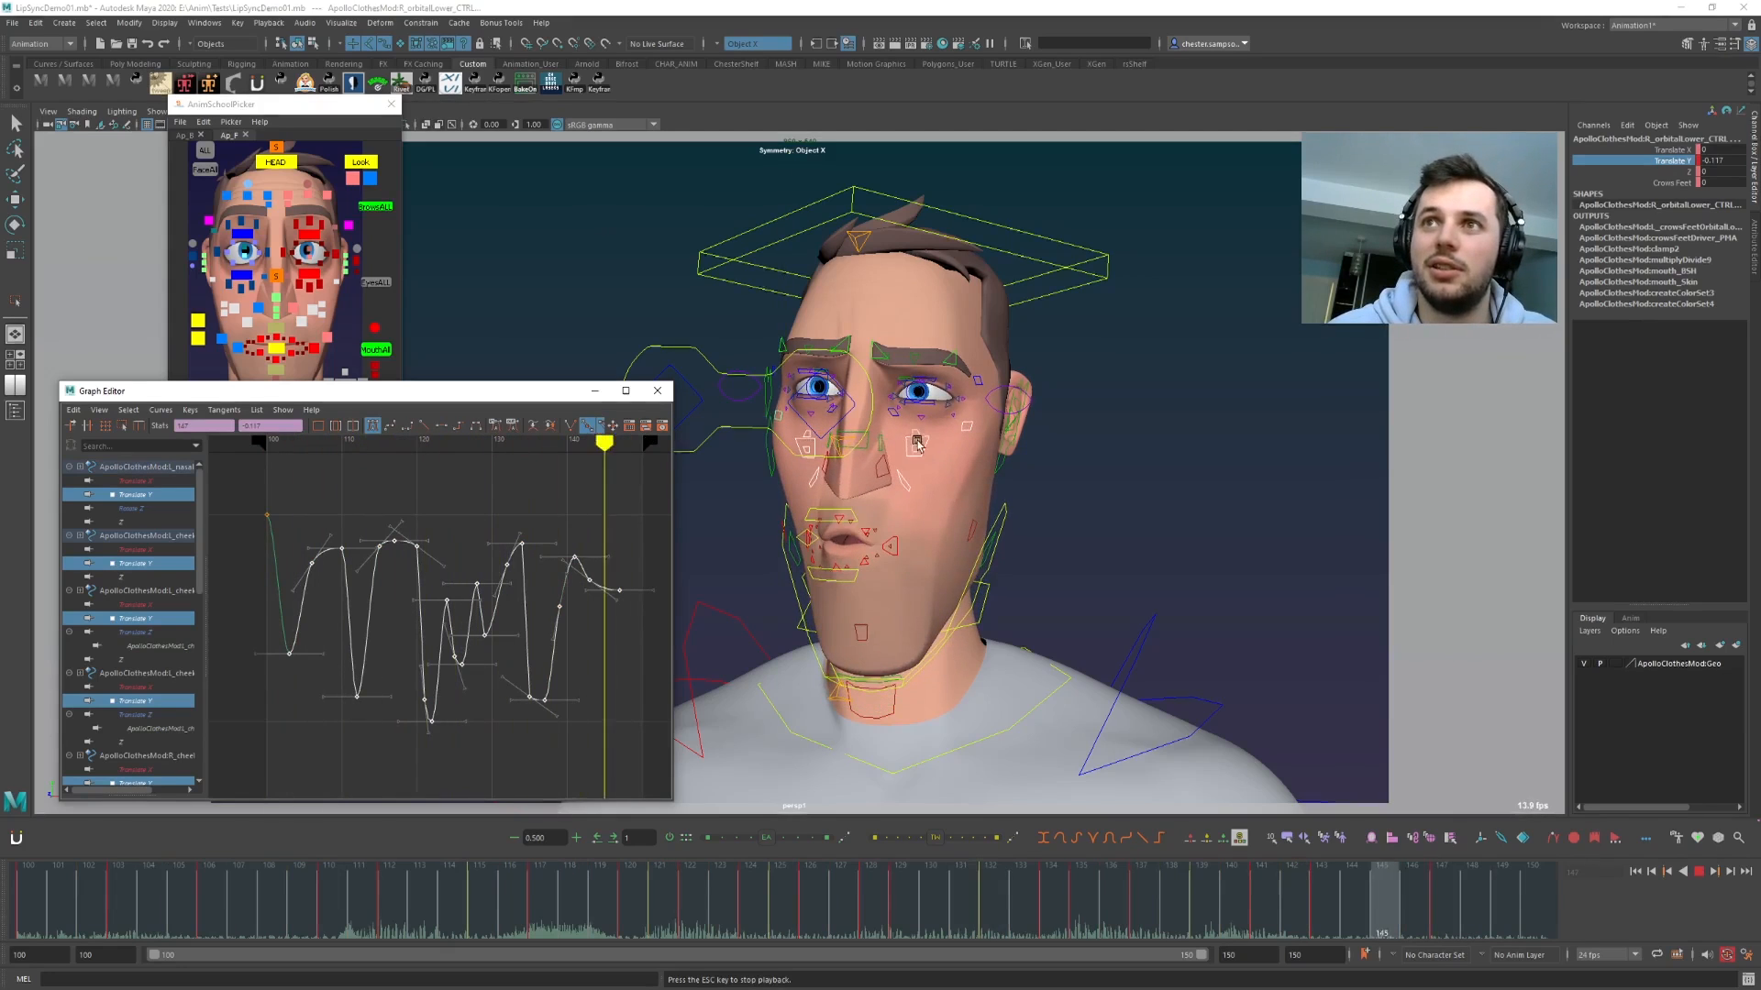
- Soften the shifted Translate Y keys with the blend slider and play back the animation
key(Escape)
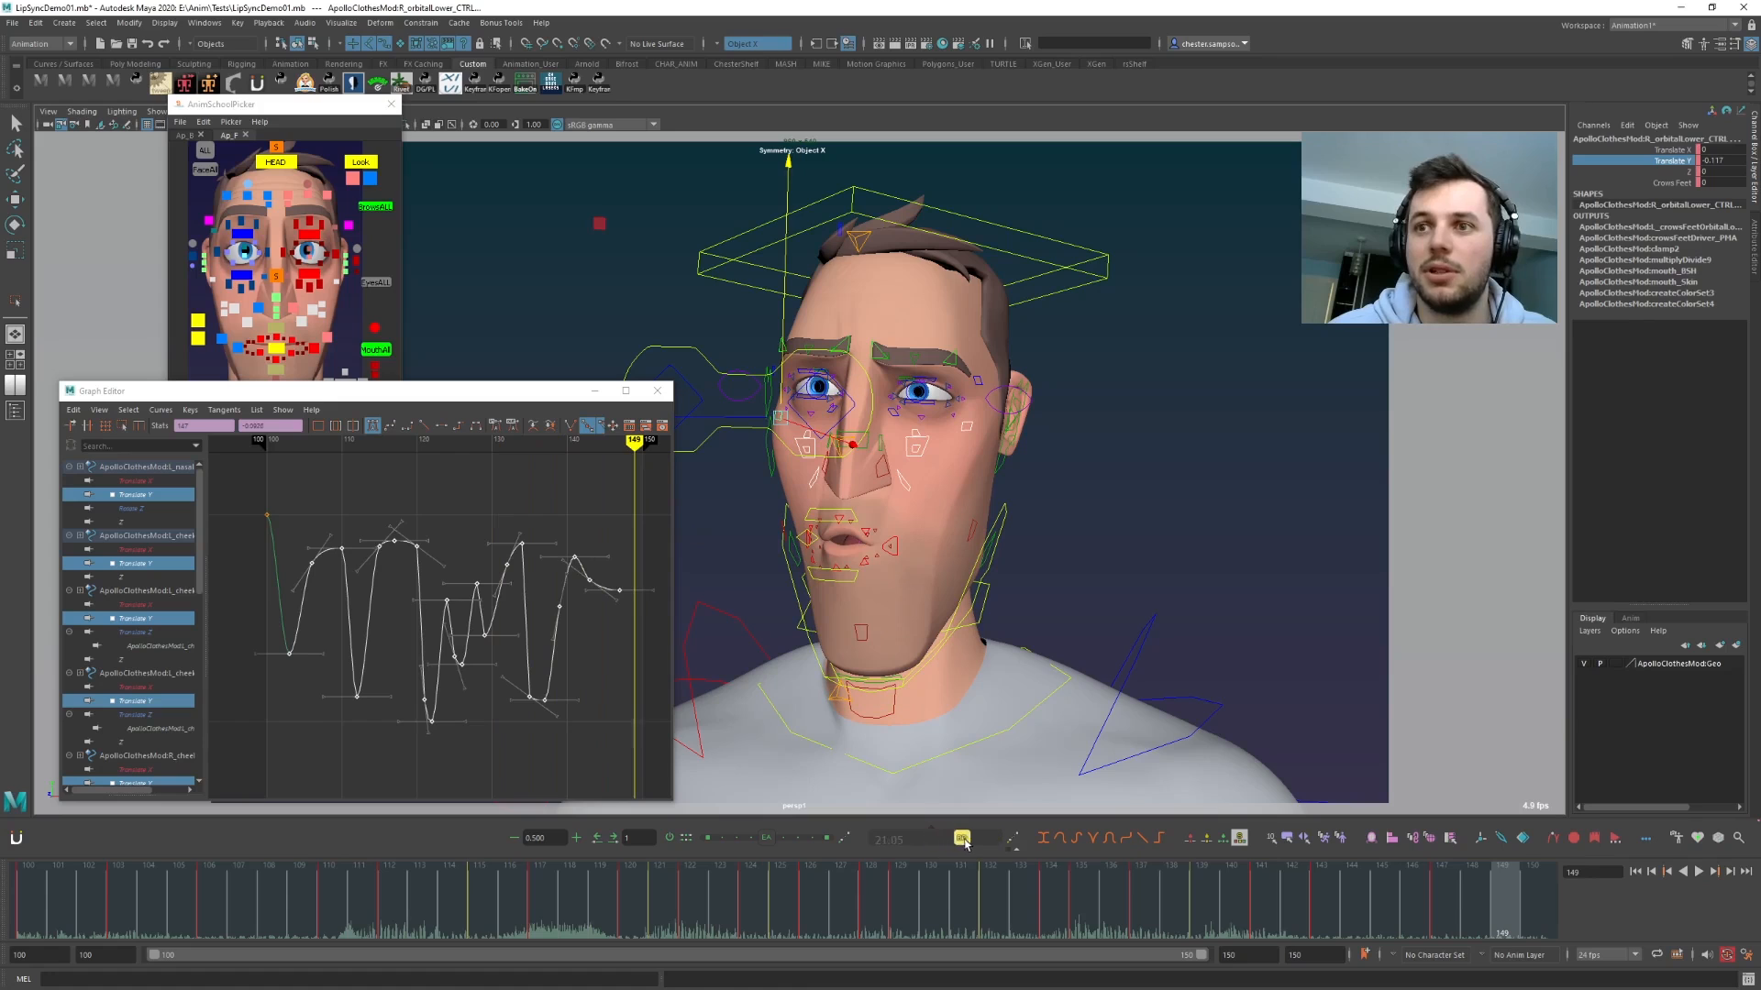
key(alt+v)
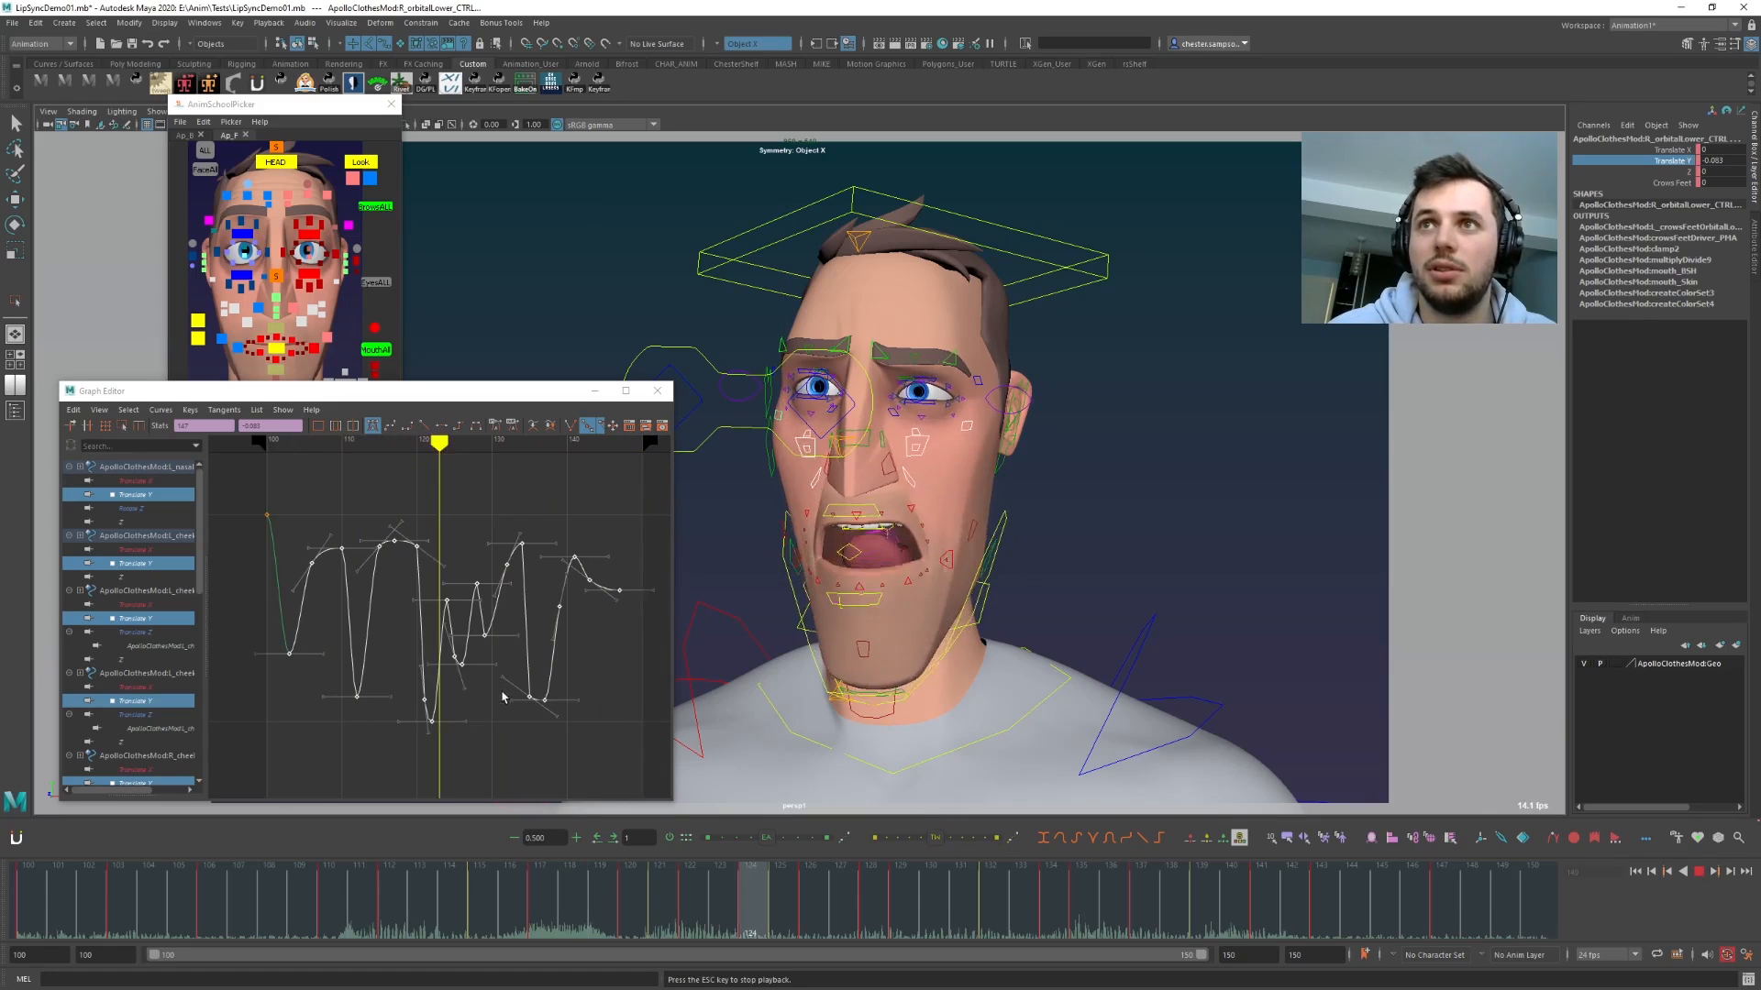
key(Escape)
click(565, 575)
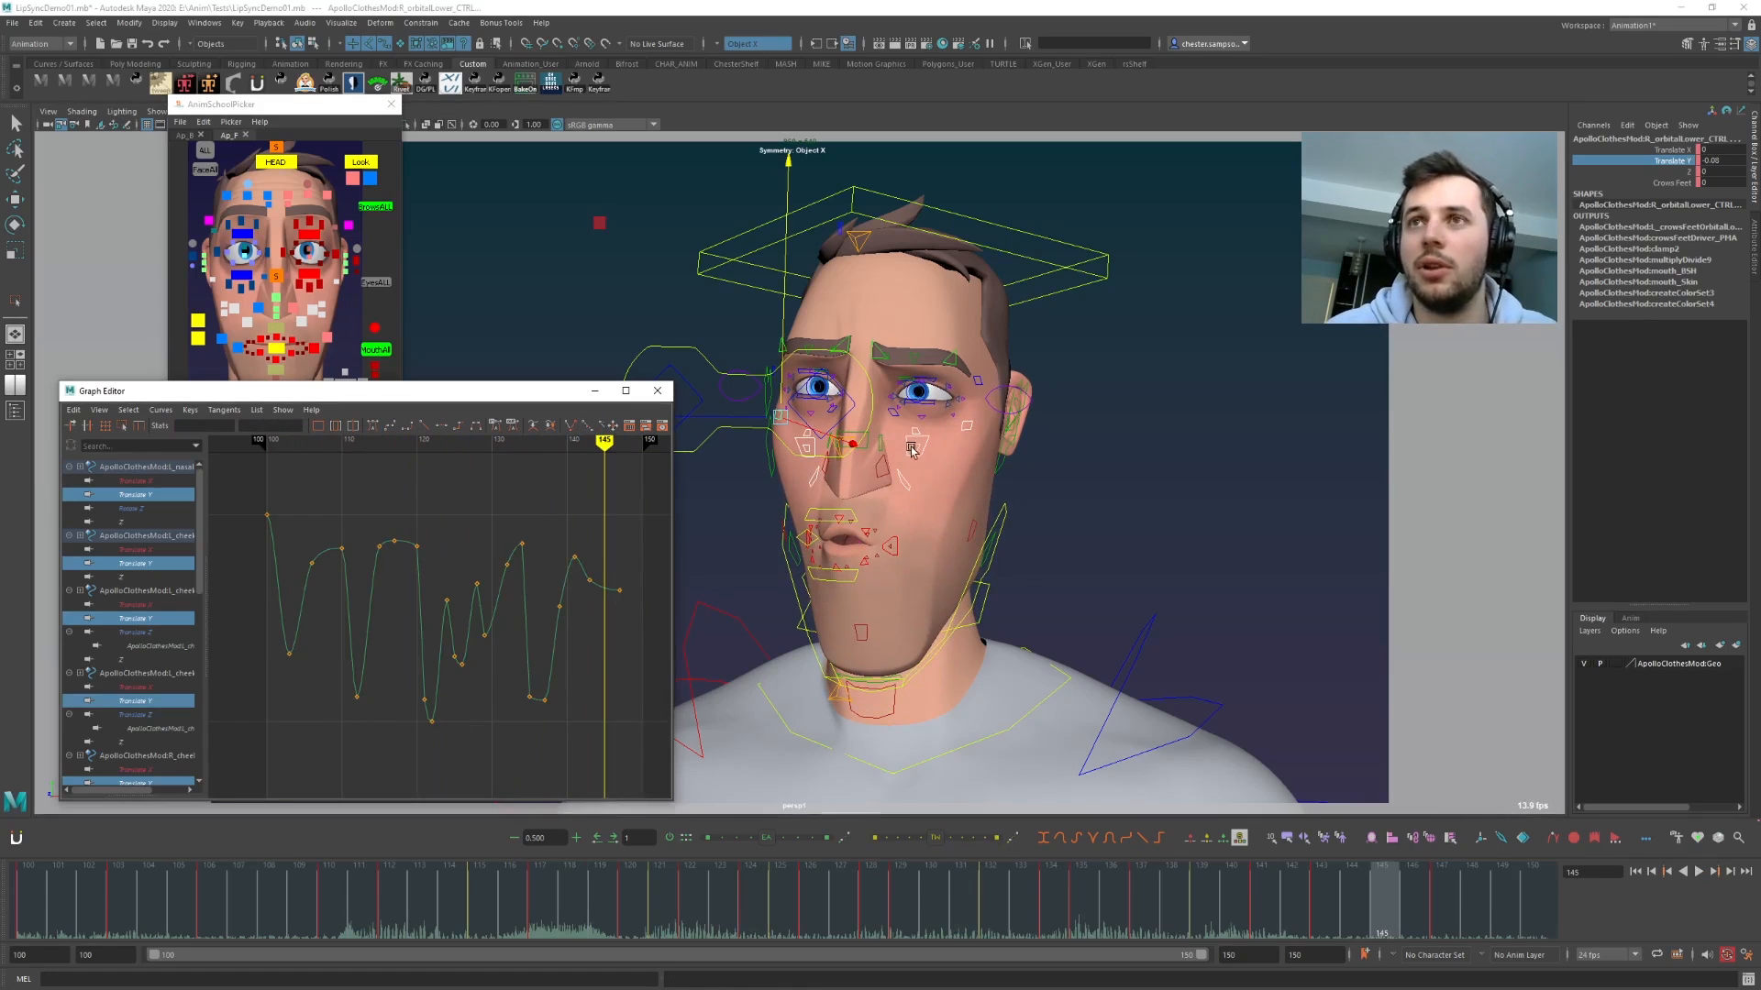
- Shift only both lower orbital controls' Translate Y keys, except the first, one frame later and play back the animation
click(966, 428)
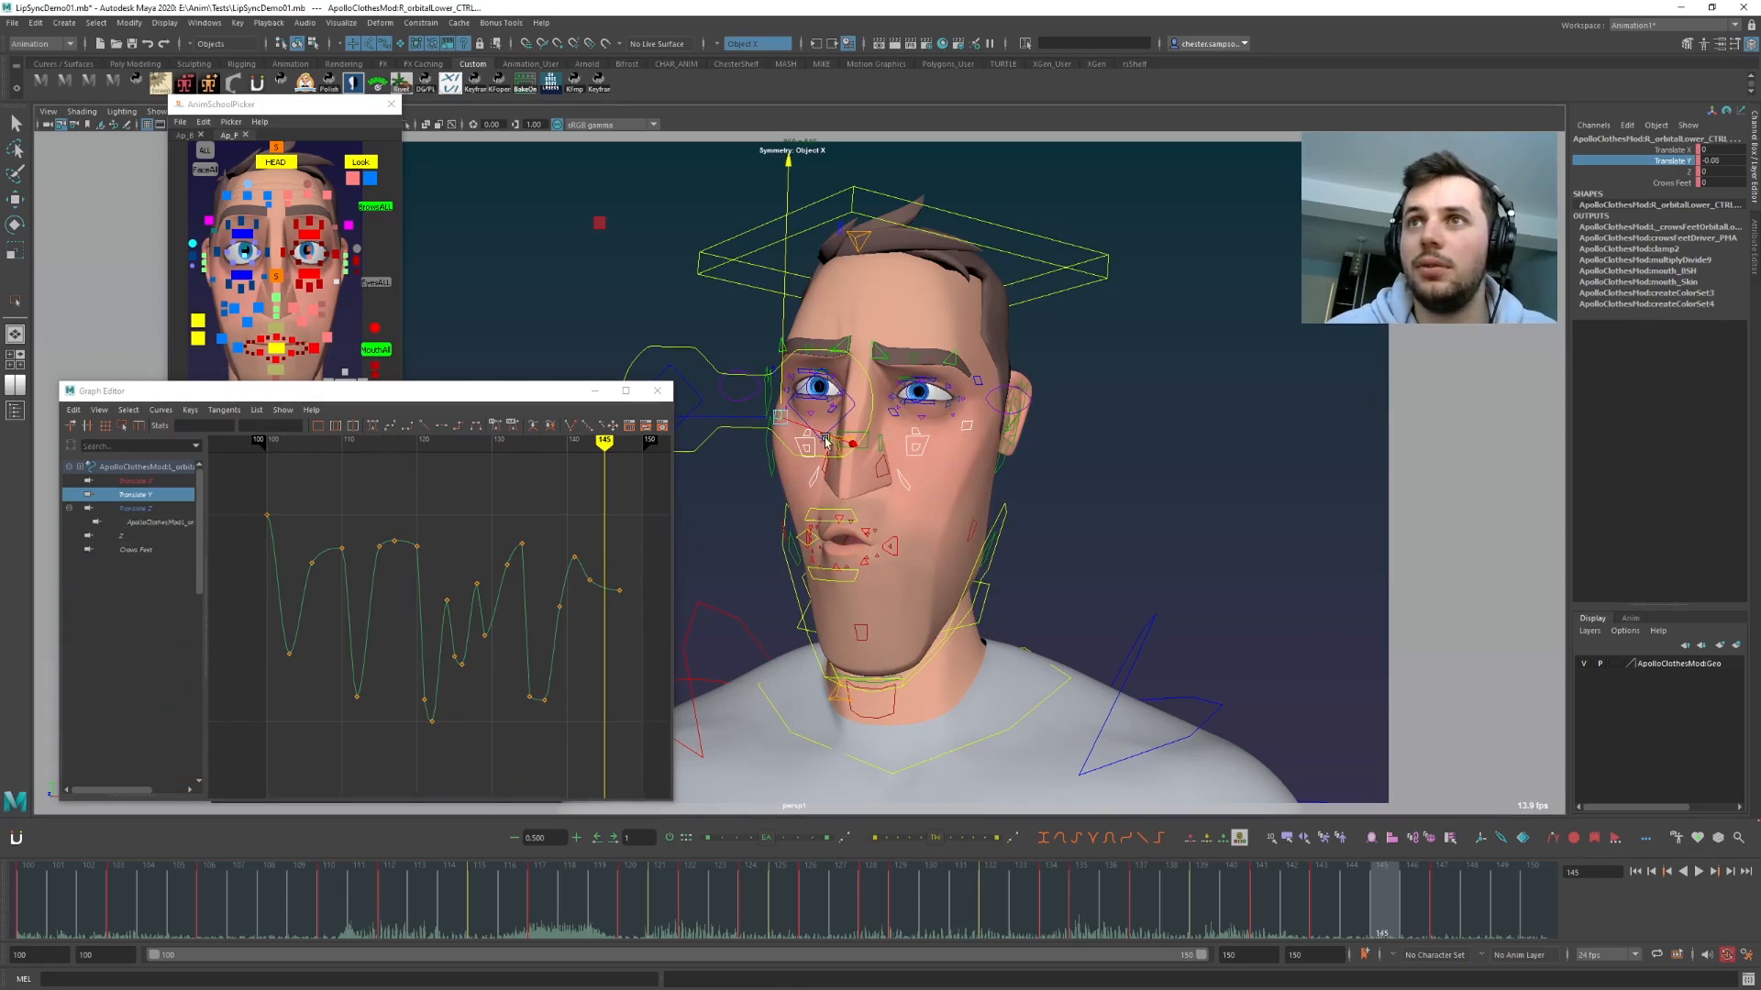
shift+click(780, 419)
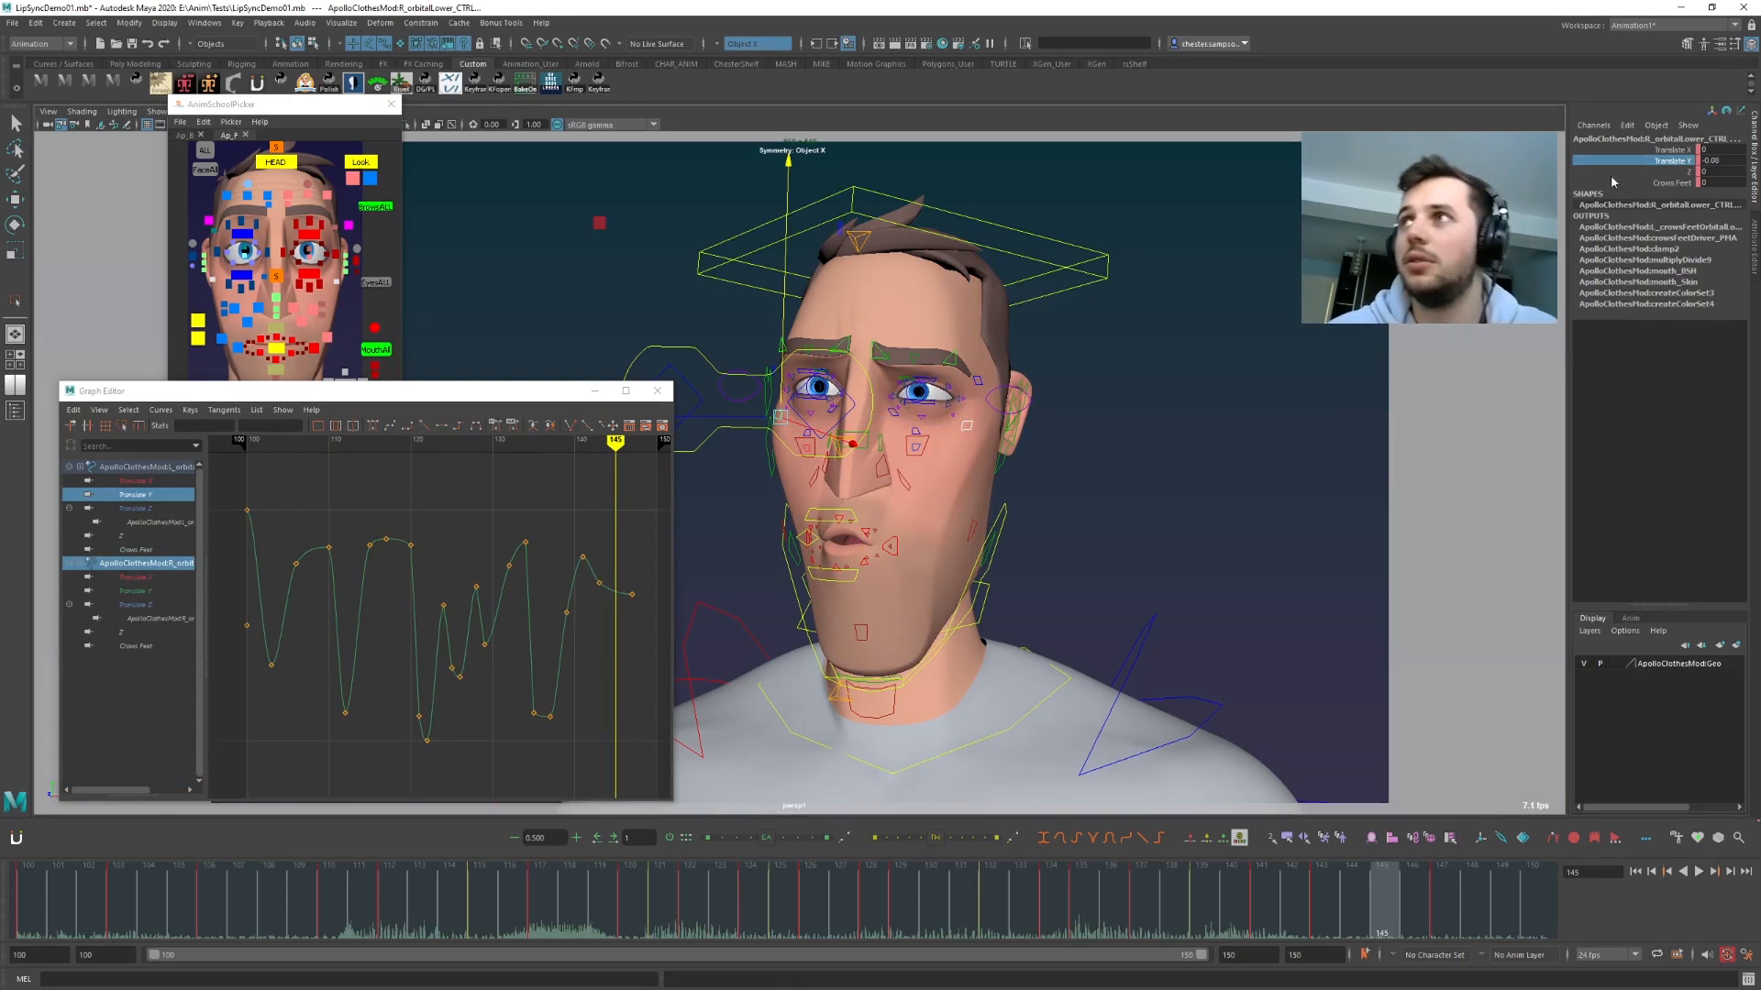
drag(259, 486, 667, 790)
shift+middle_drag(415, 534, 432, 539)
key(ctrl+z)
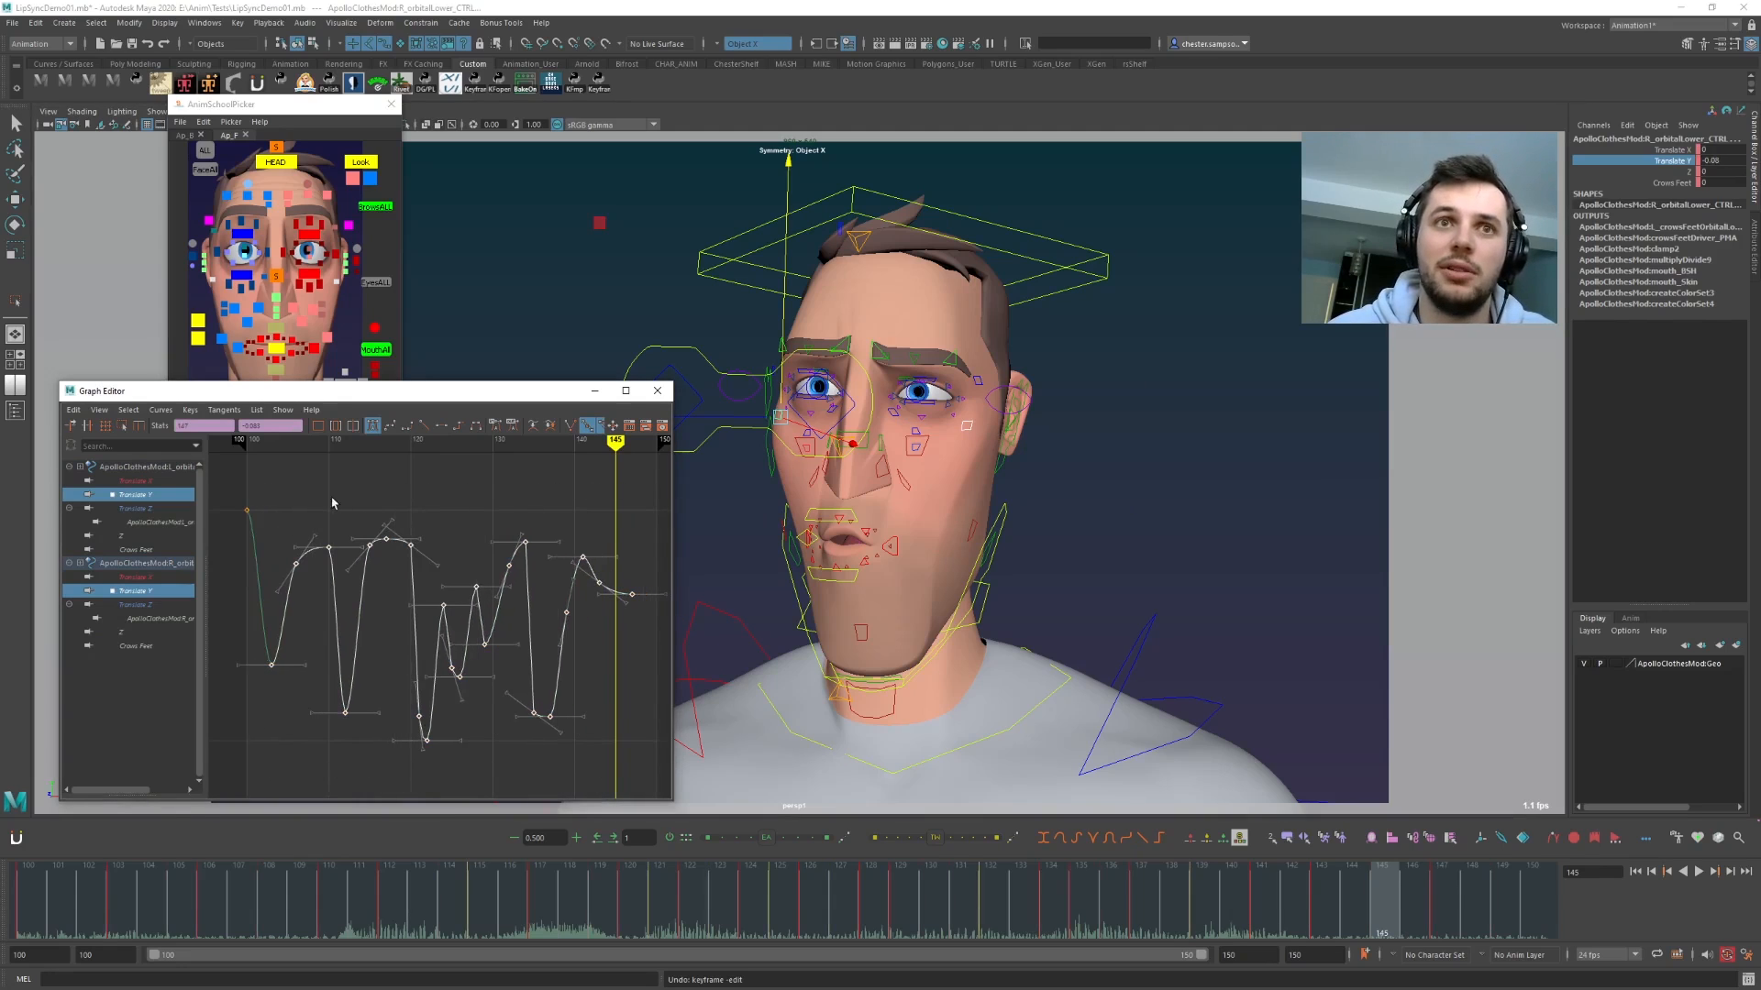
shift+middle_drag(330, 489, 339, 490)
click(342, 506)
key(alt+v)
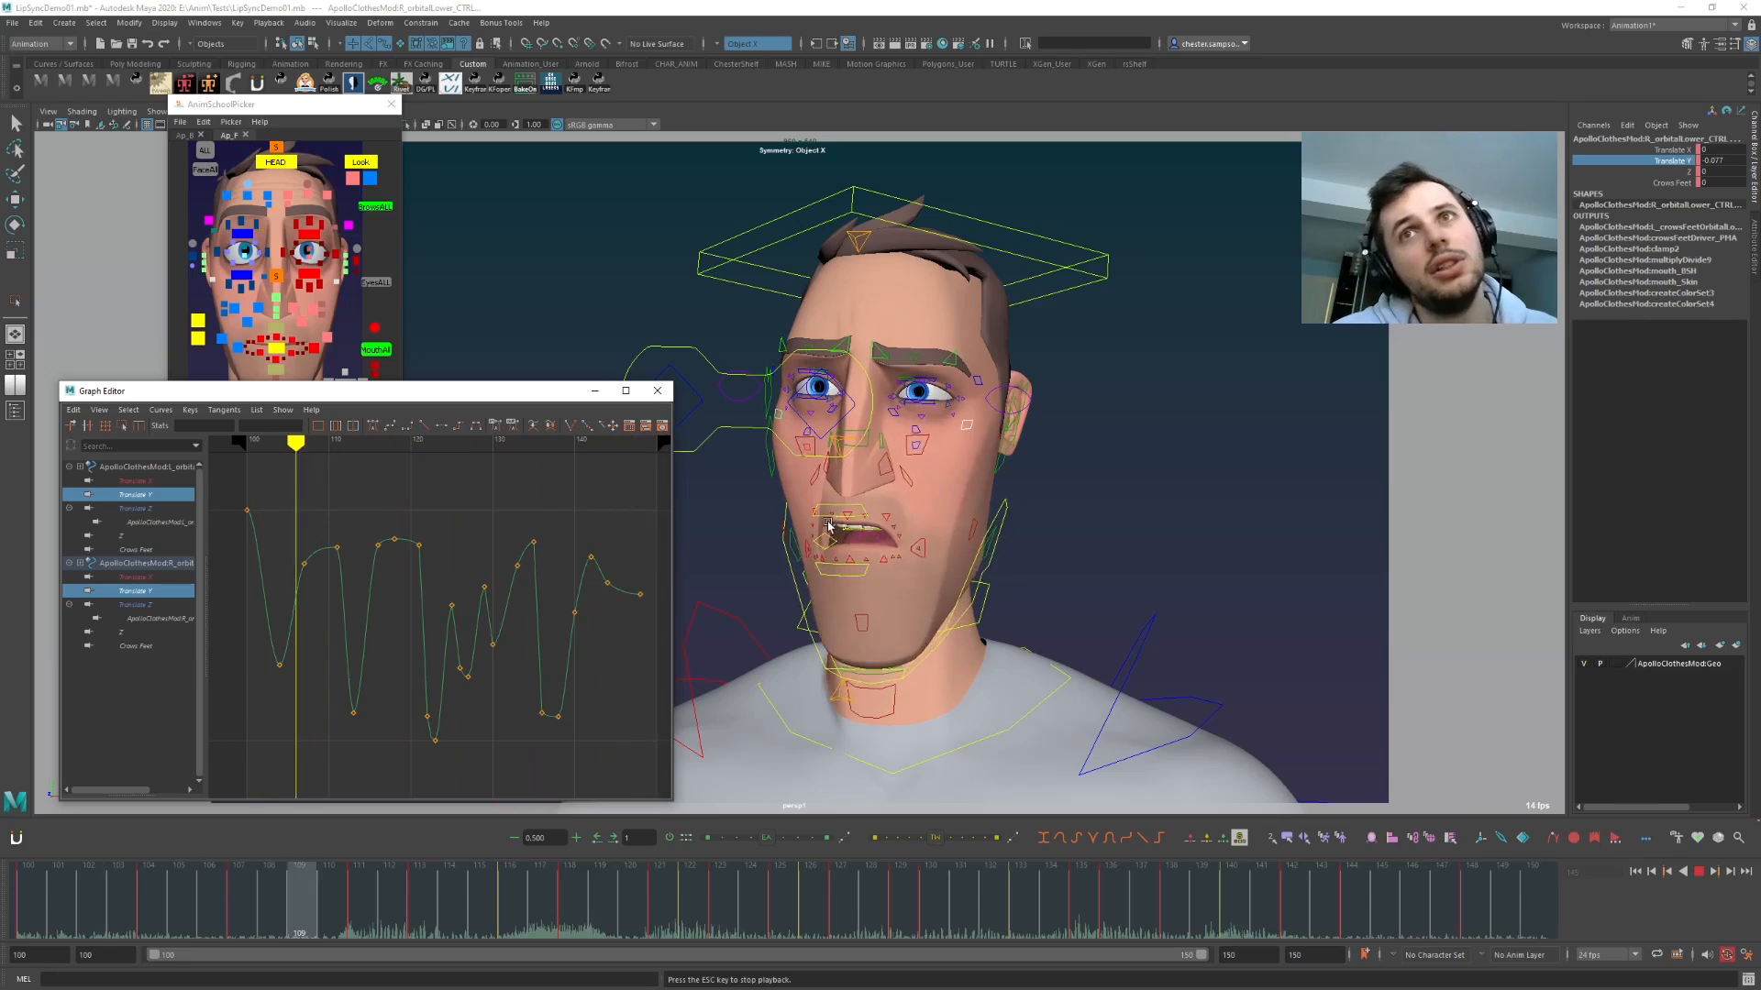
key(Escape)
- Copy all the Translate Y keys of both lower orbital controls
click(828, 422)
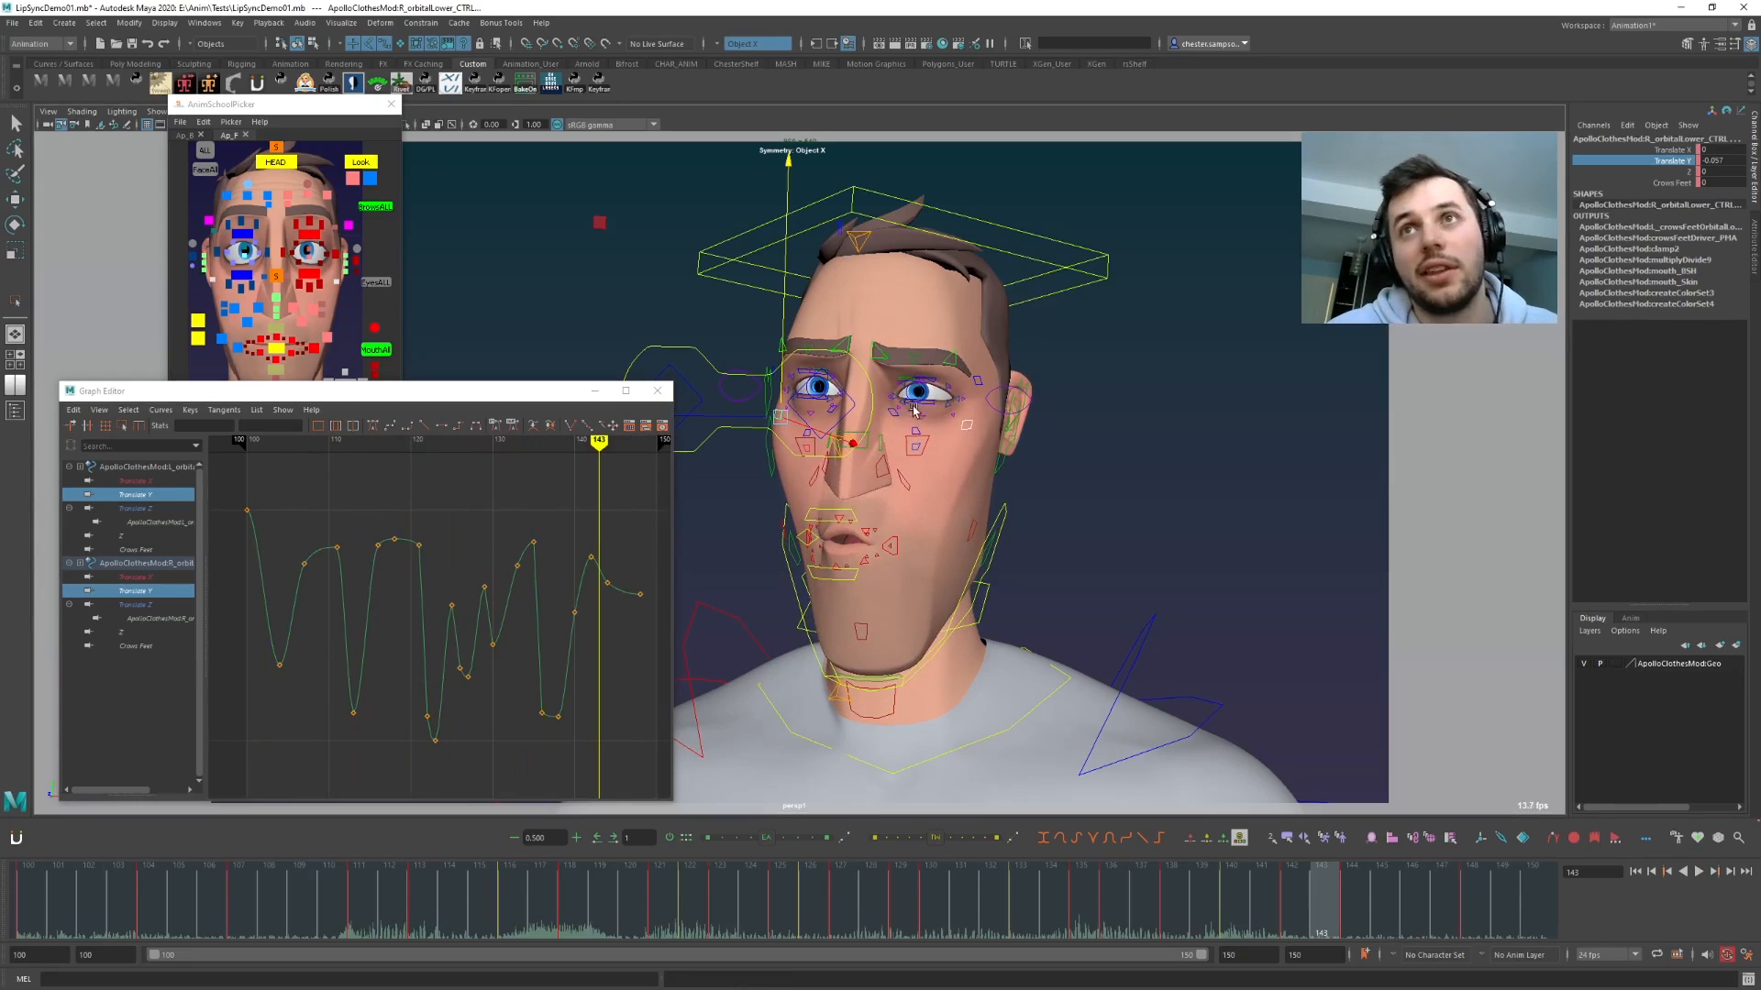
click(966, 425)
shift+click(780, 421)
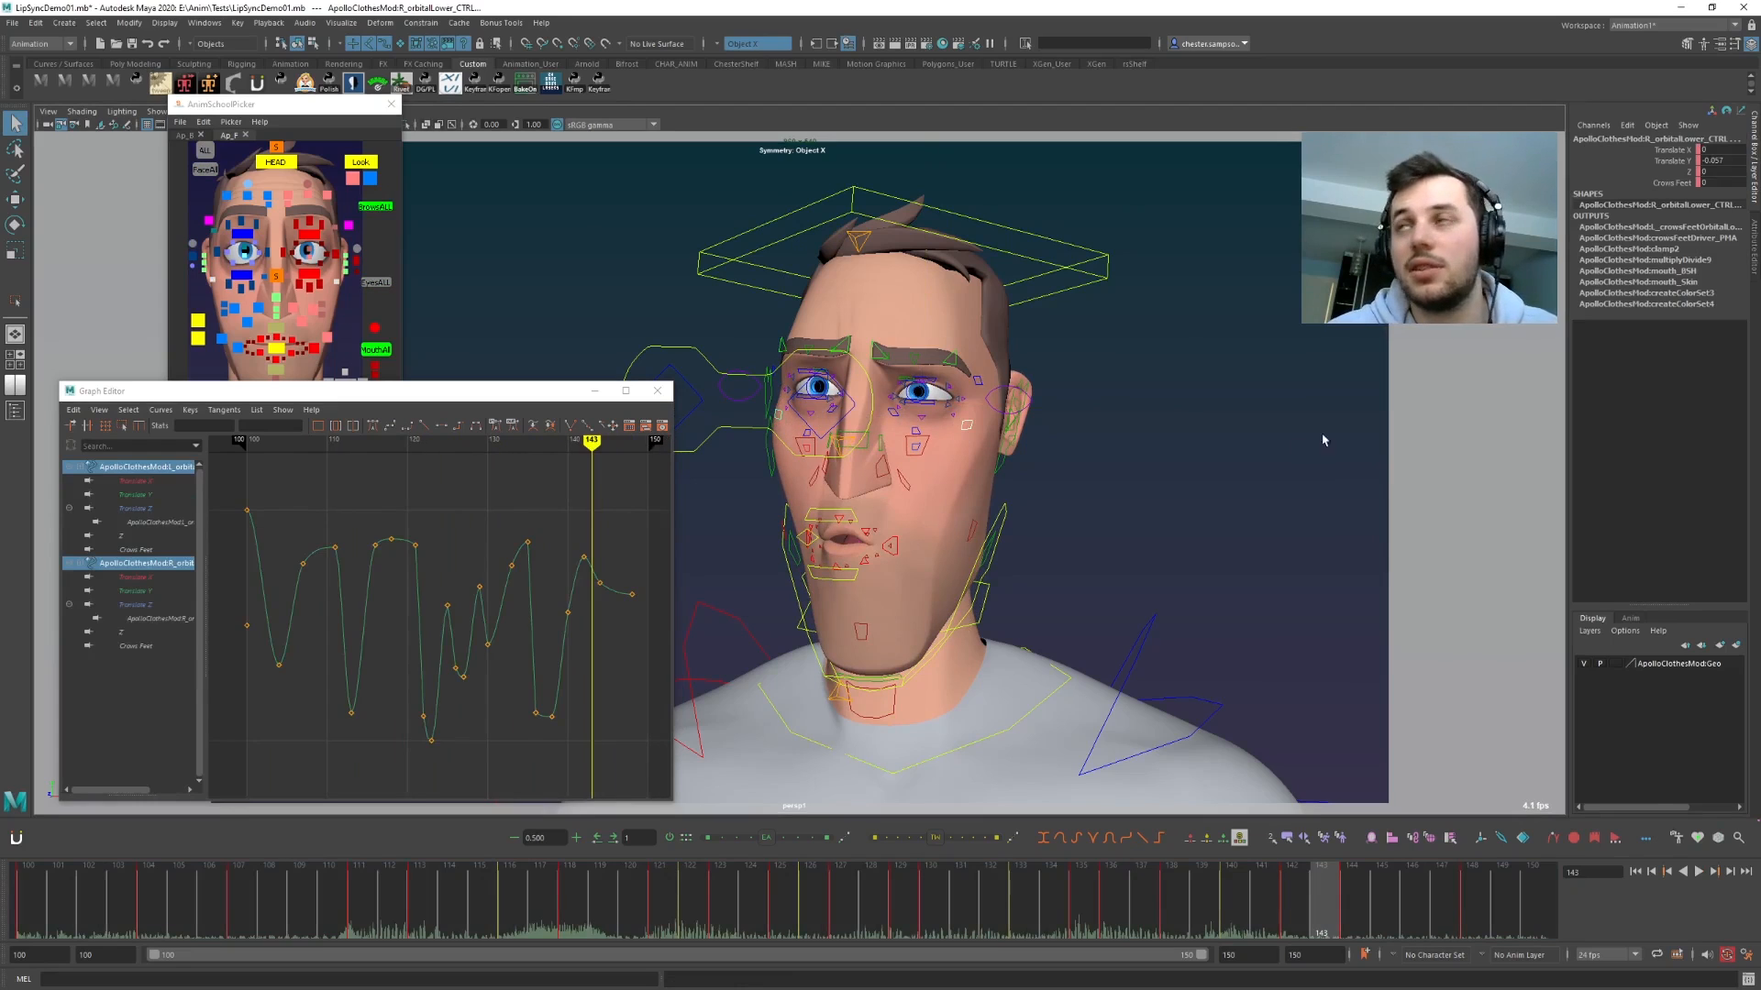
click(1669, 160)
drag(303, 626, 272, 598)
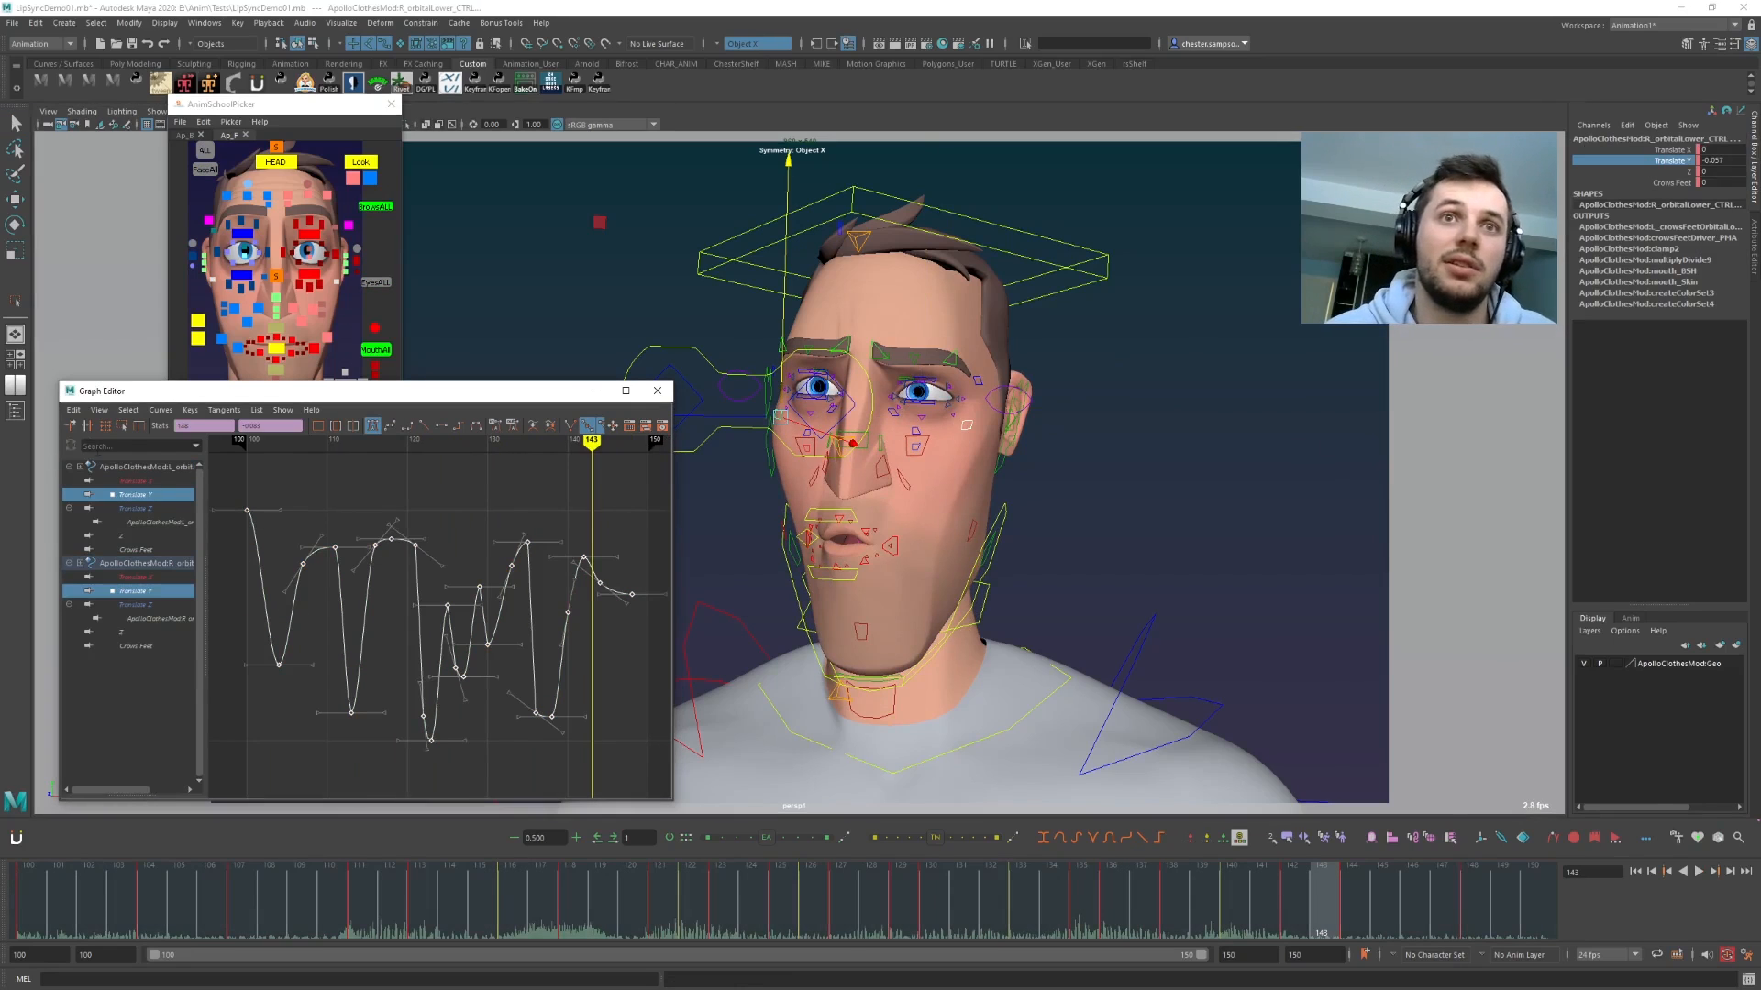
click(74, 410)
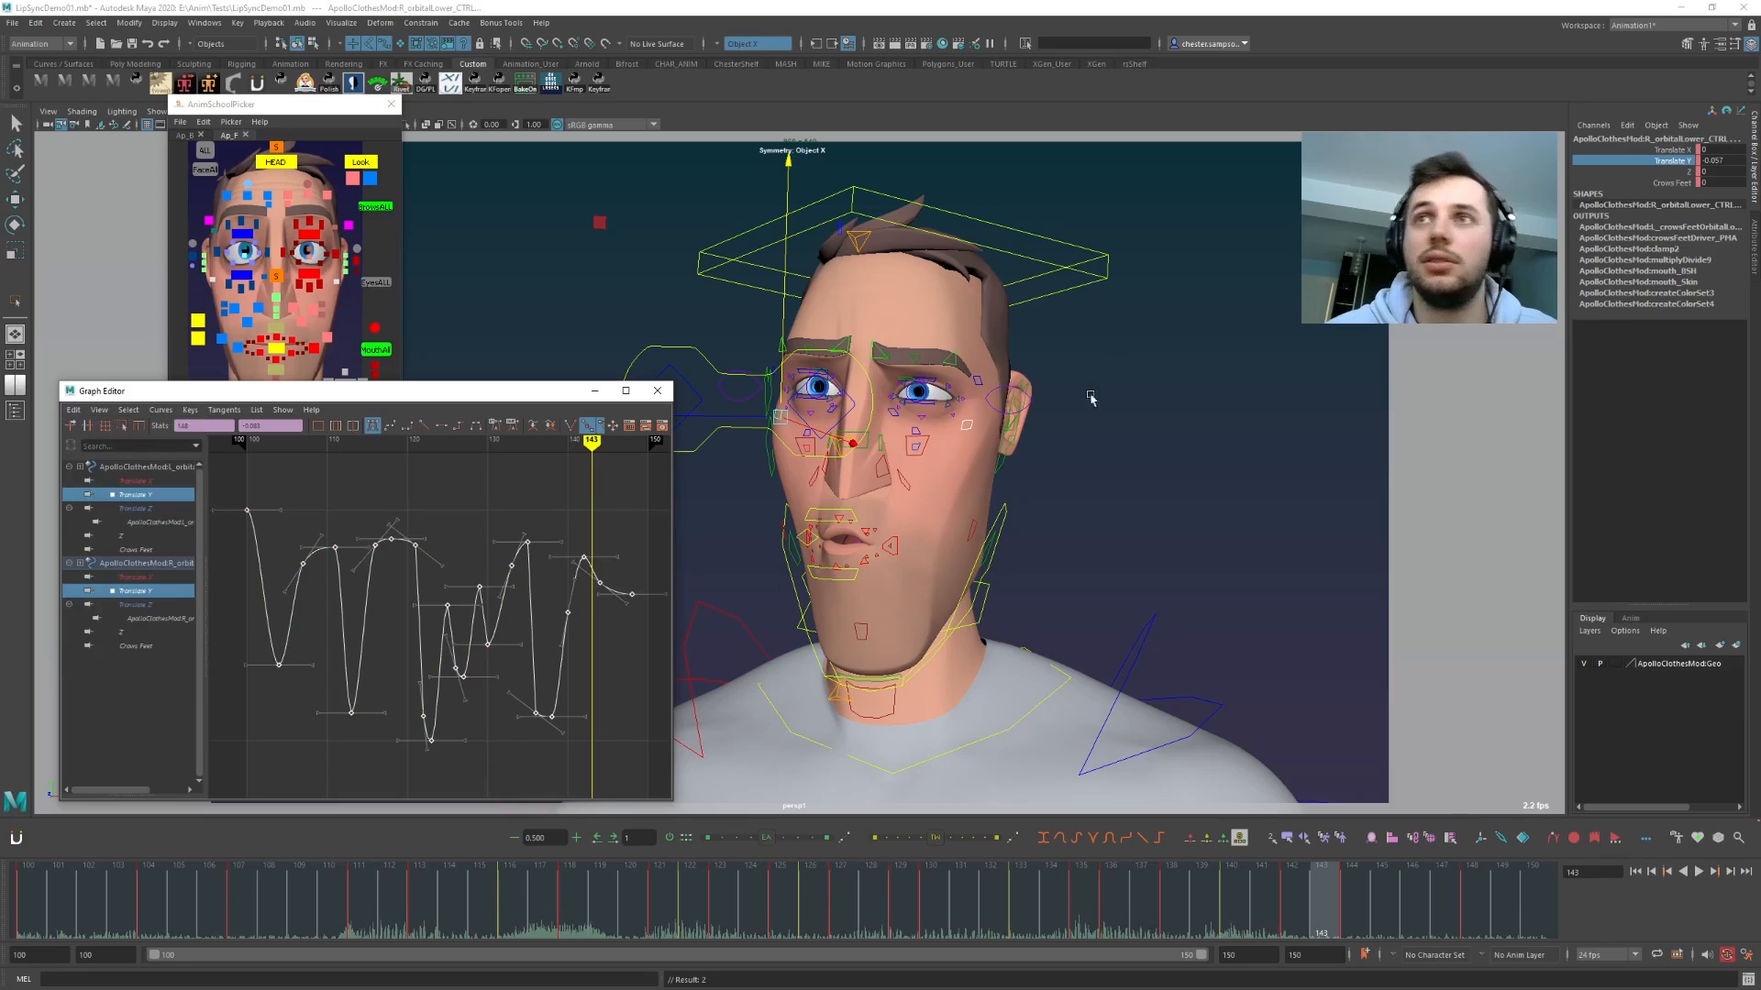
- Select the left and right lower eyelid controls and set a key on them at frame 100
click(958, 410)
click(918, 403)
shift+click(810, 399)
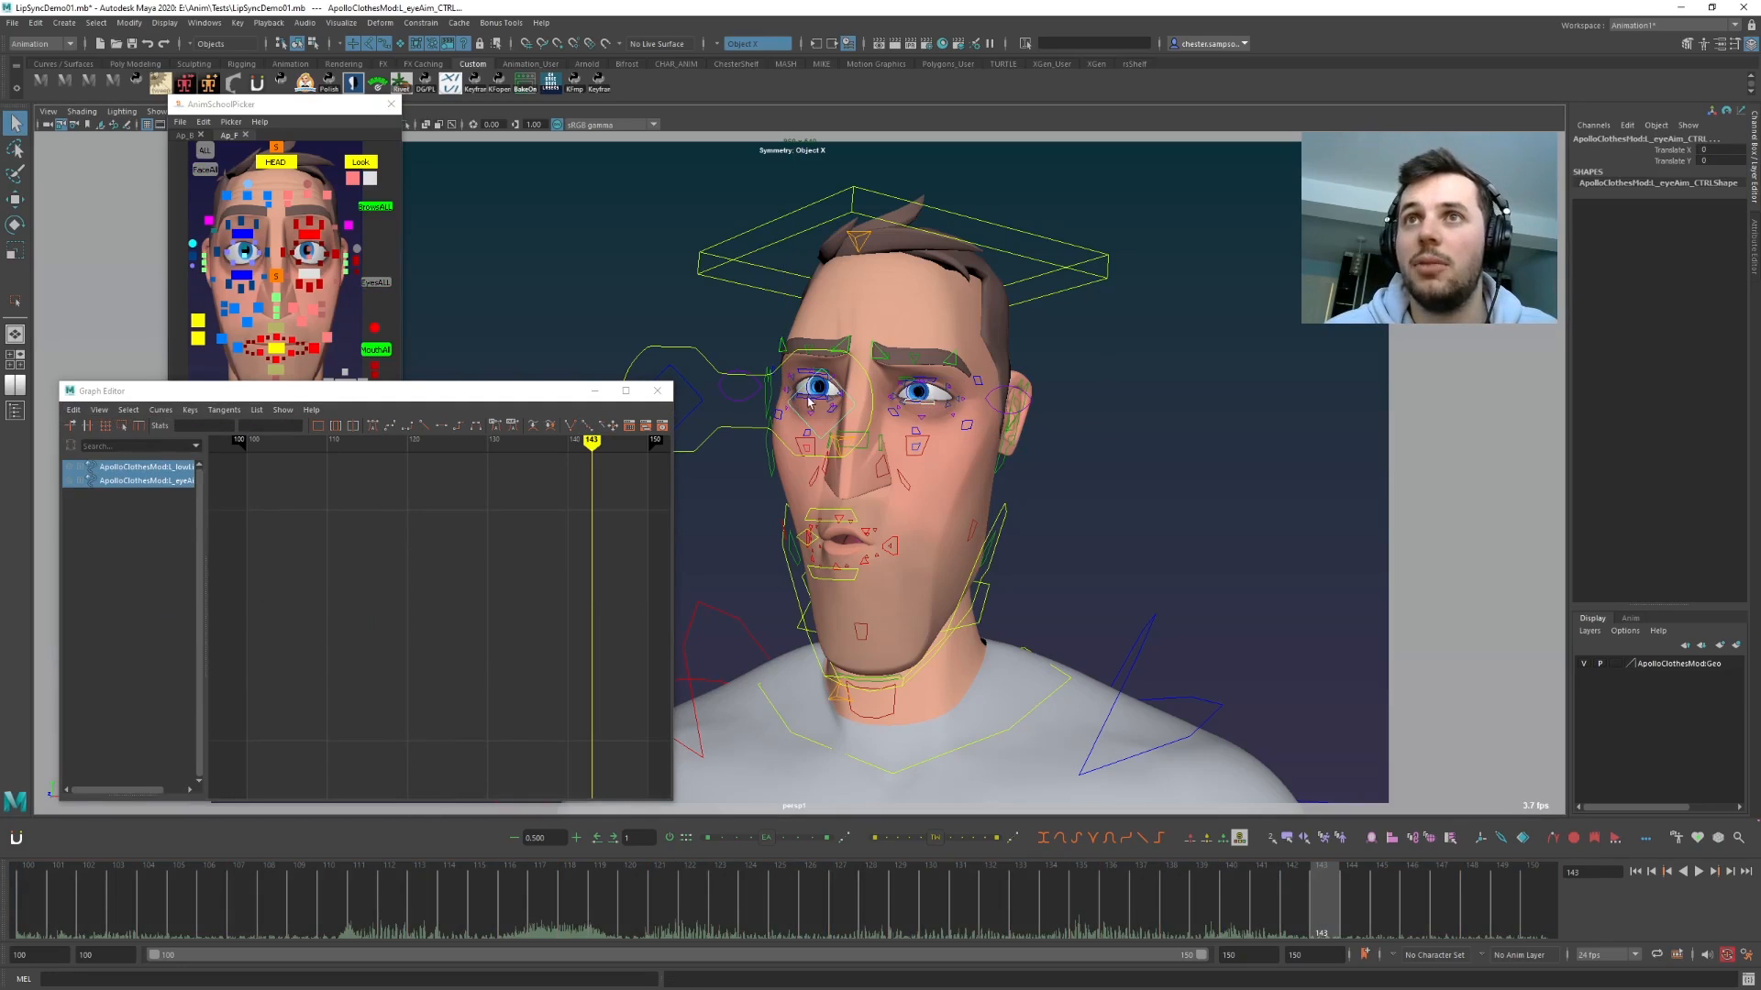
click(807, 398)
shift+click(914, 403)
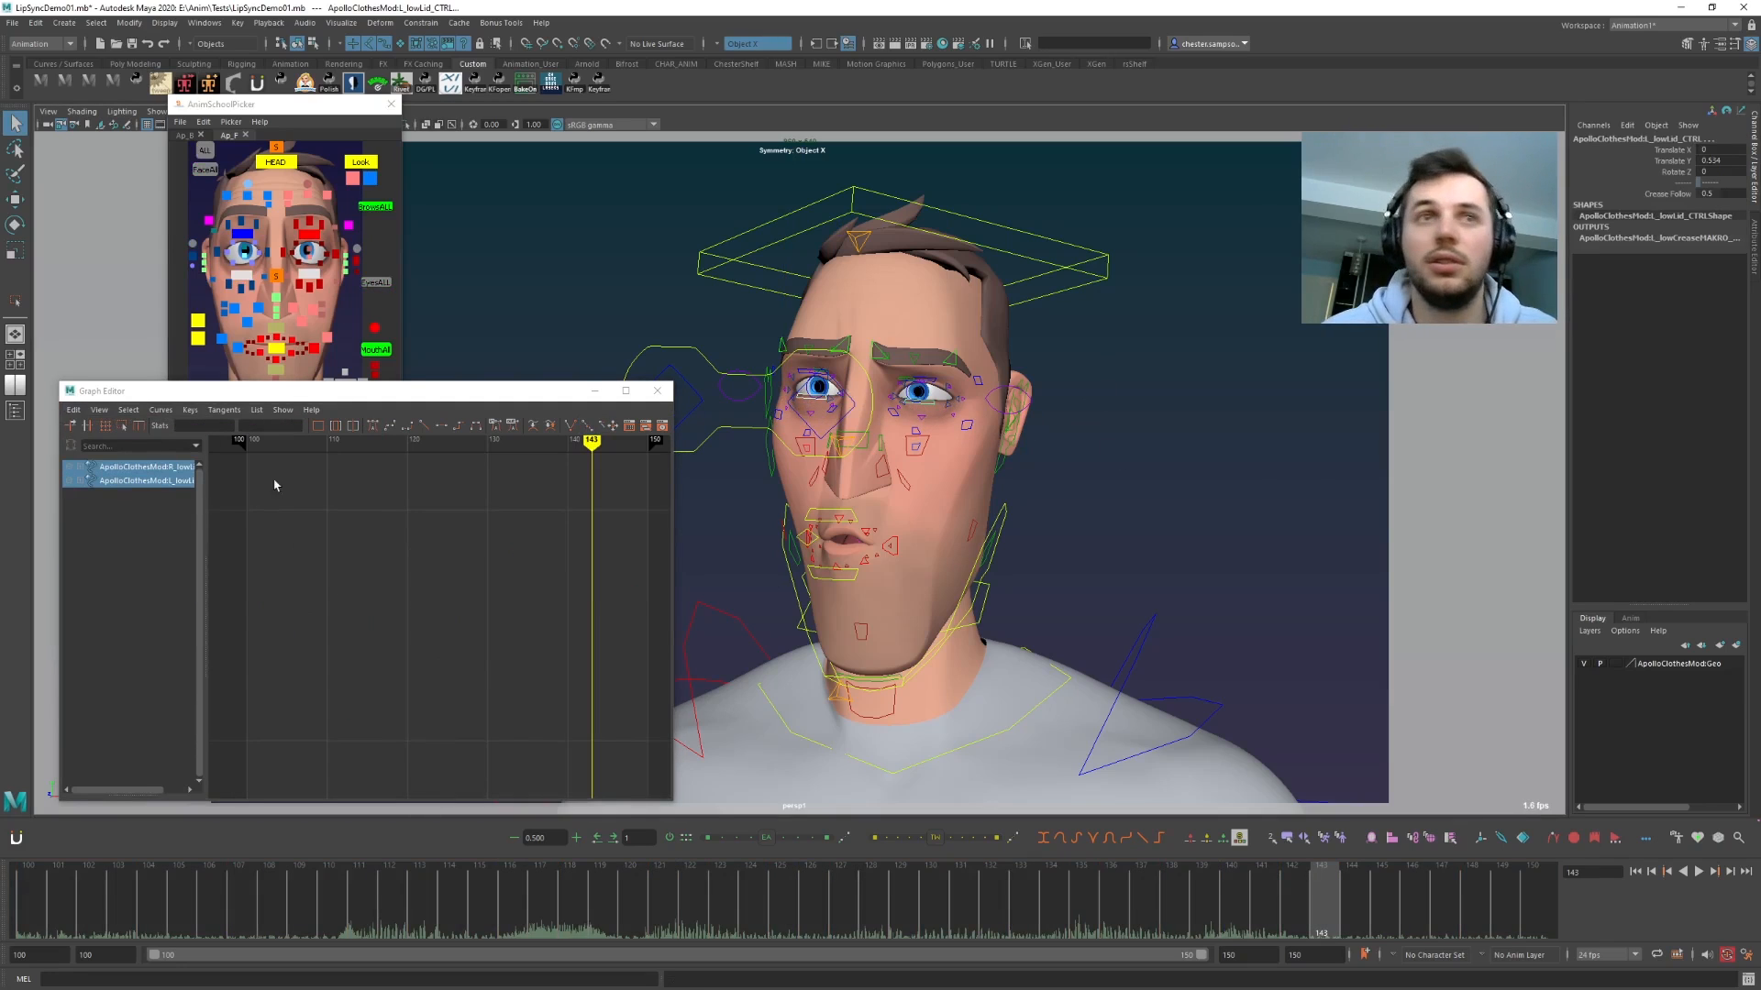
click(22, 888)
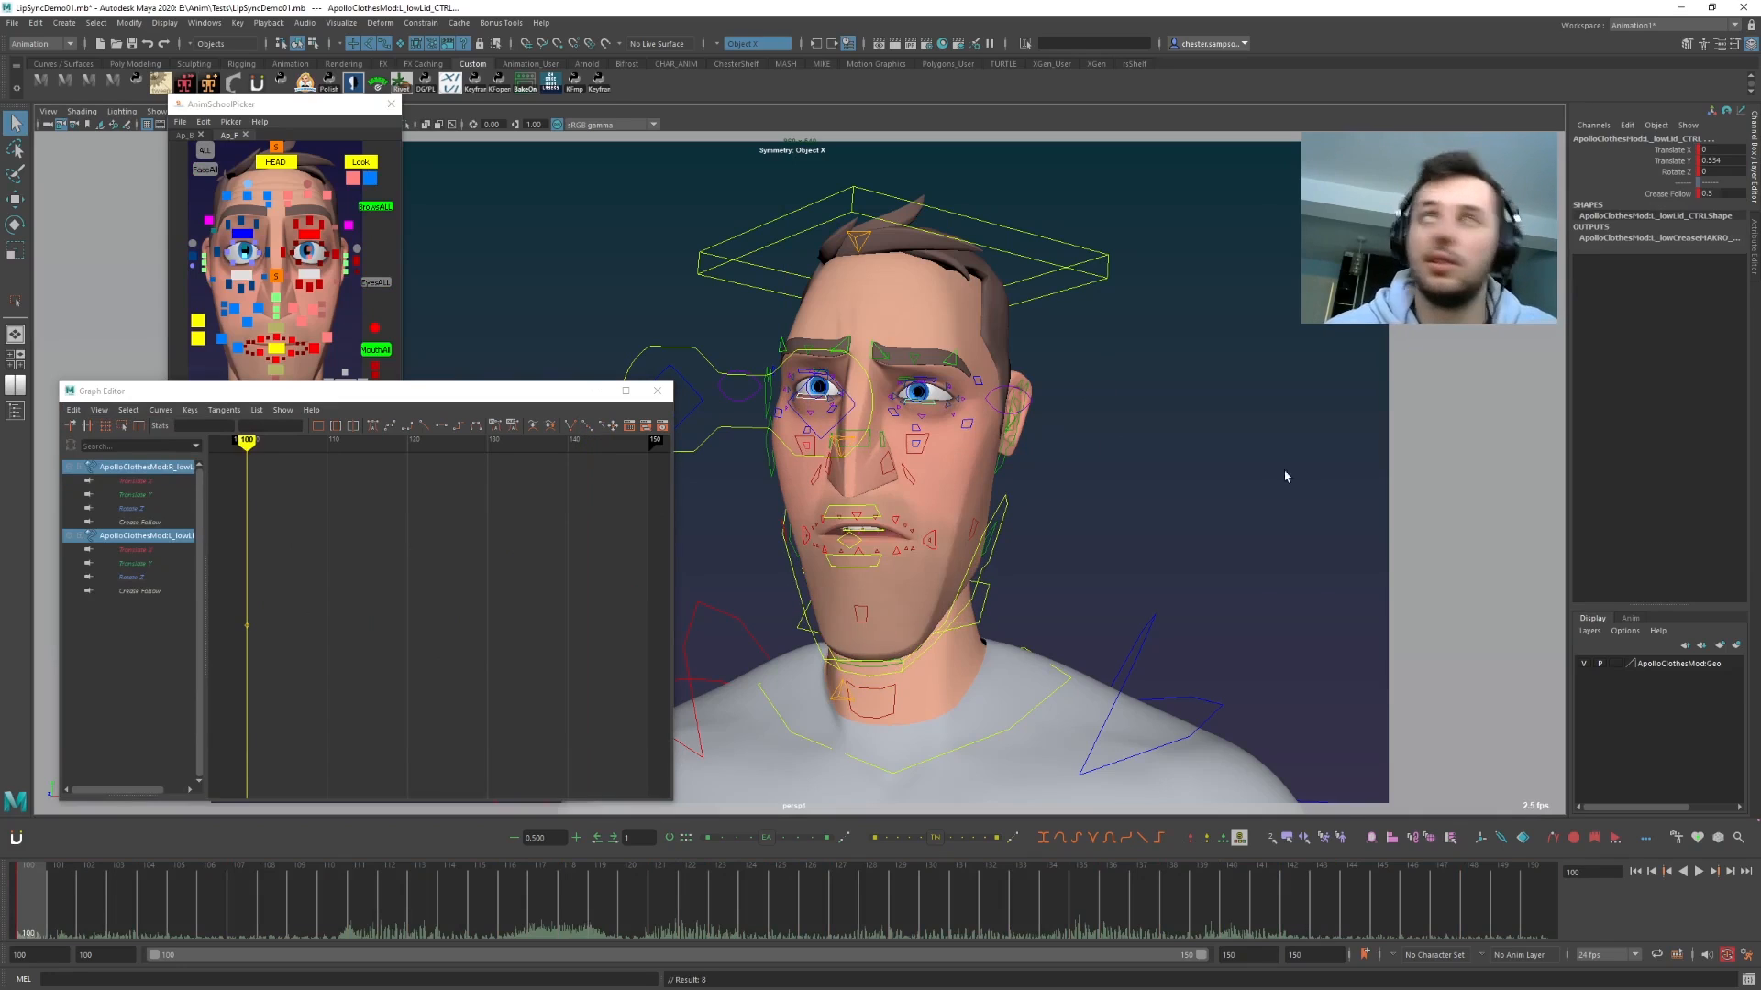
- Paste the copied keys onto the Translate Y curves of both lower eyelid controls and play back the animation
click(1673, 160)
key(w)
drag(316, 659, 137, 489)
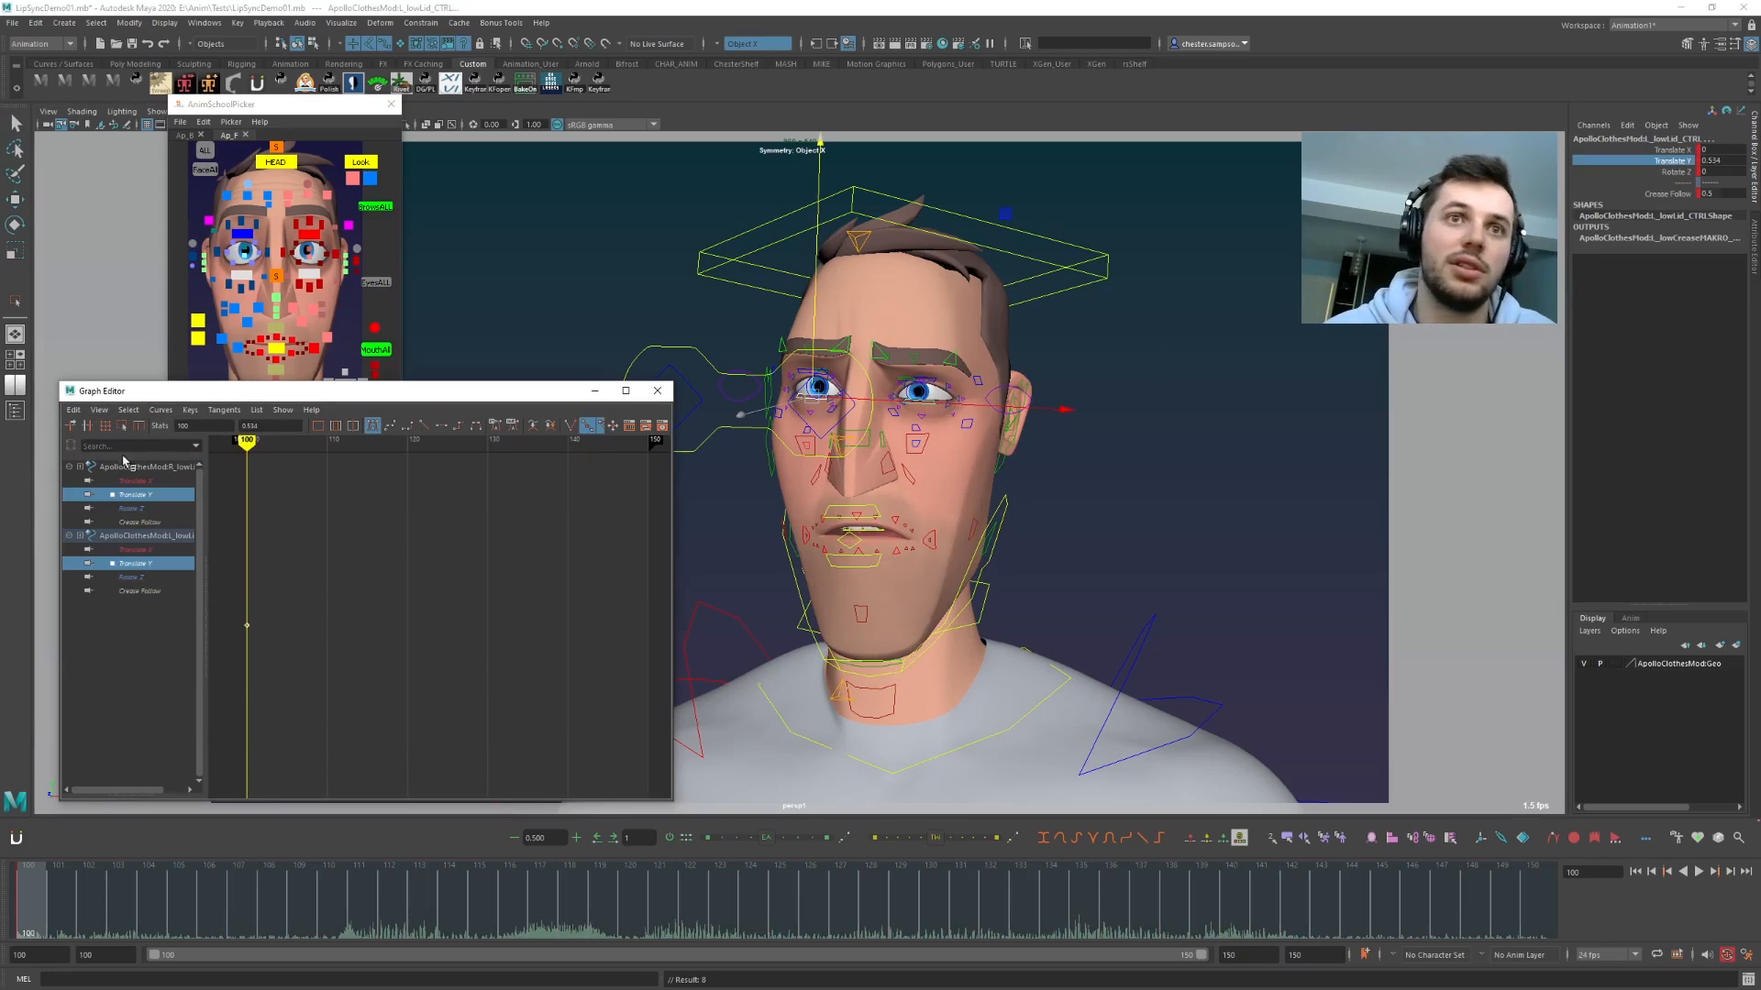
click(71, 410)
click(126, 494)
key(f)
key(a)
key(alt+v)
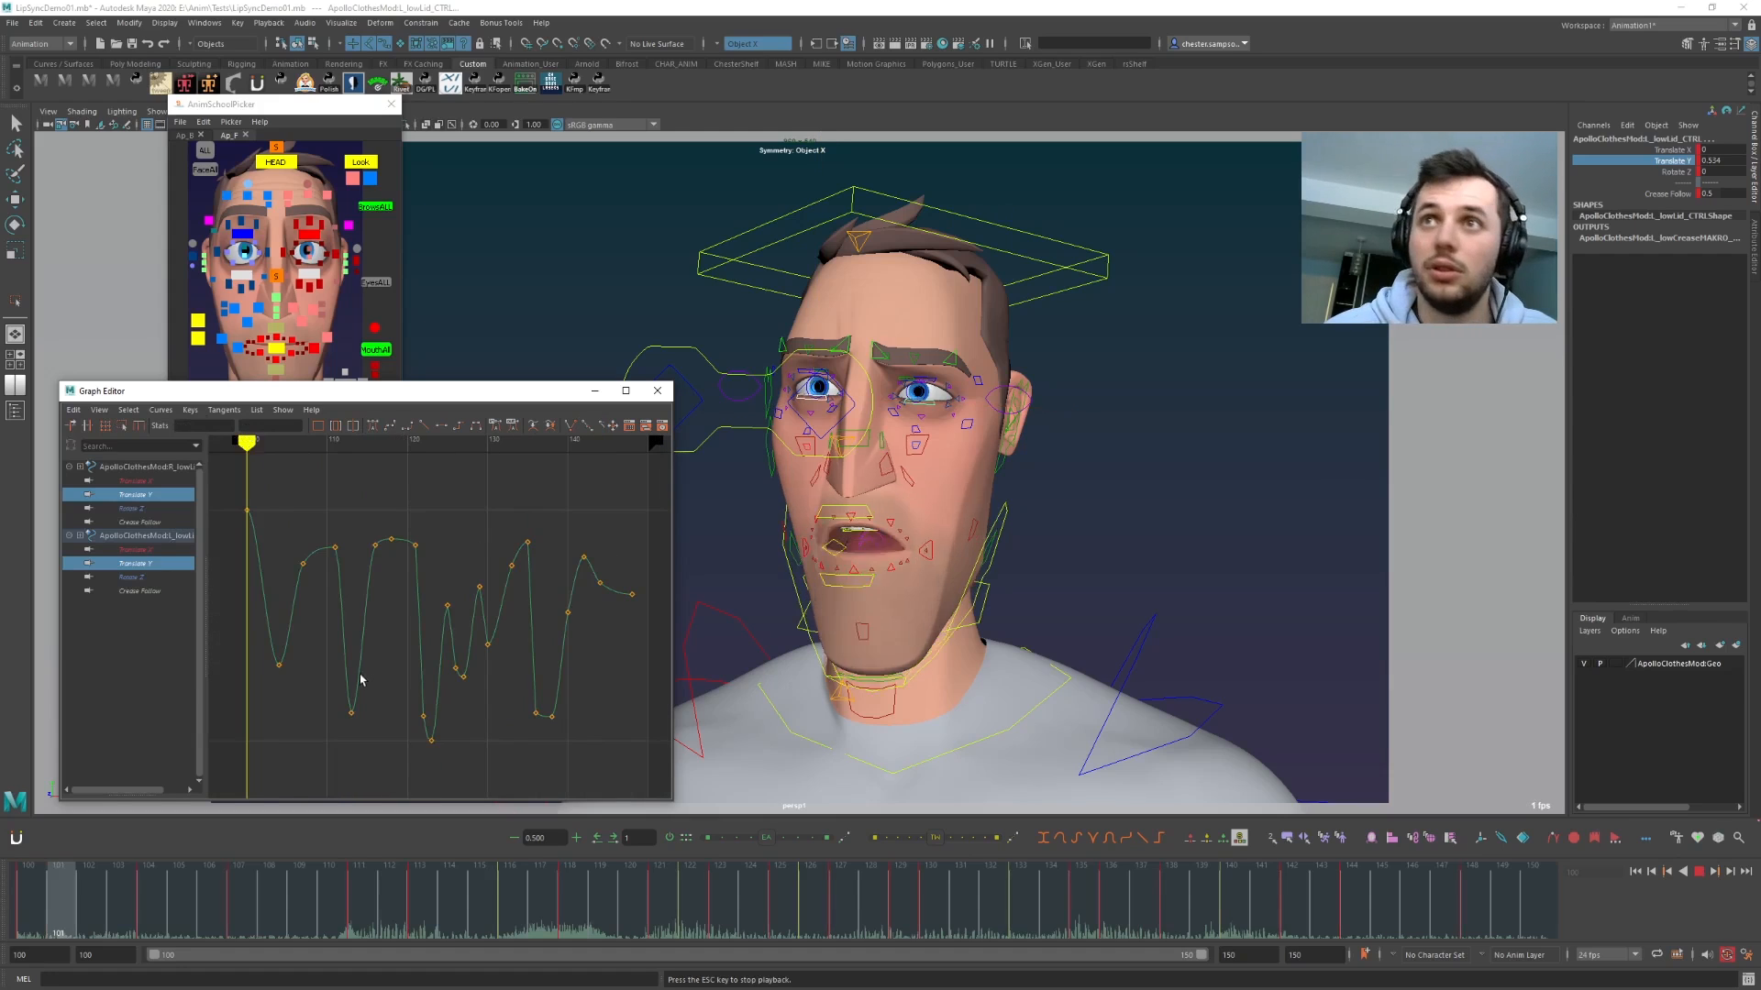
key(Escape)
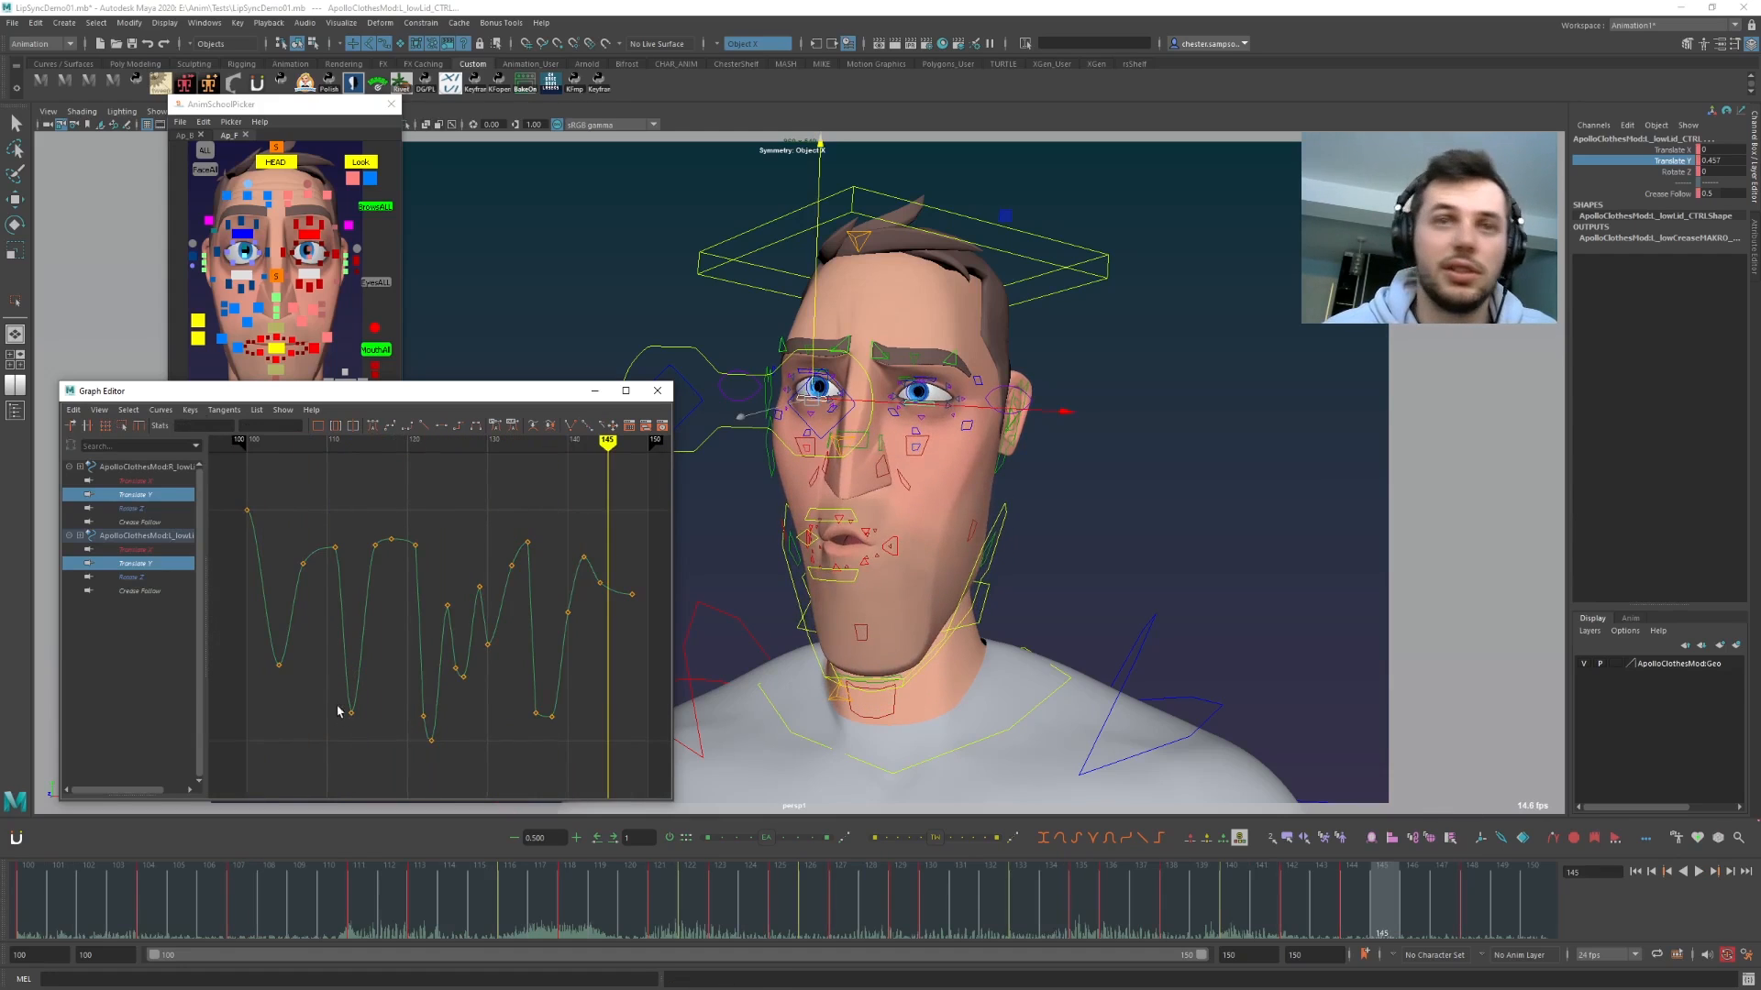
- Adjust the strength of all the lower eyelid Translate Y keys with the blend slider and play back with the rig controls hidden
drag(327, 649, 358, 667)
drag(942, 840, 946, 841)
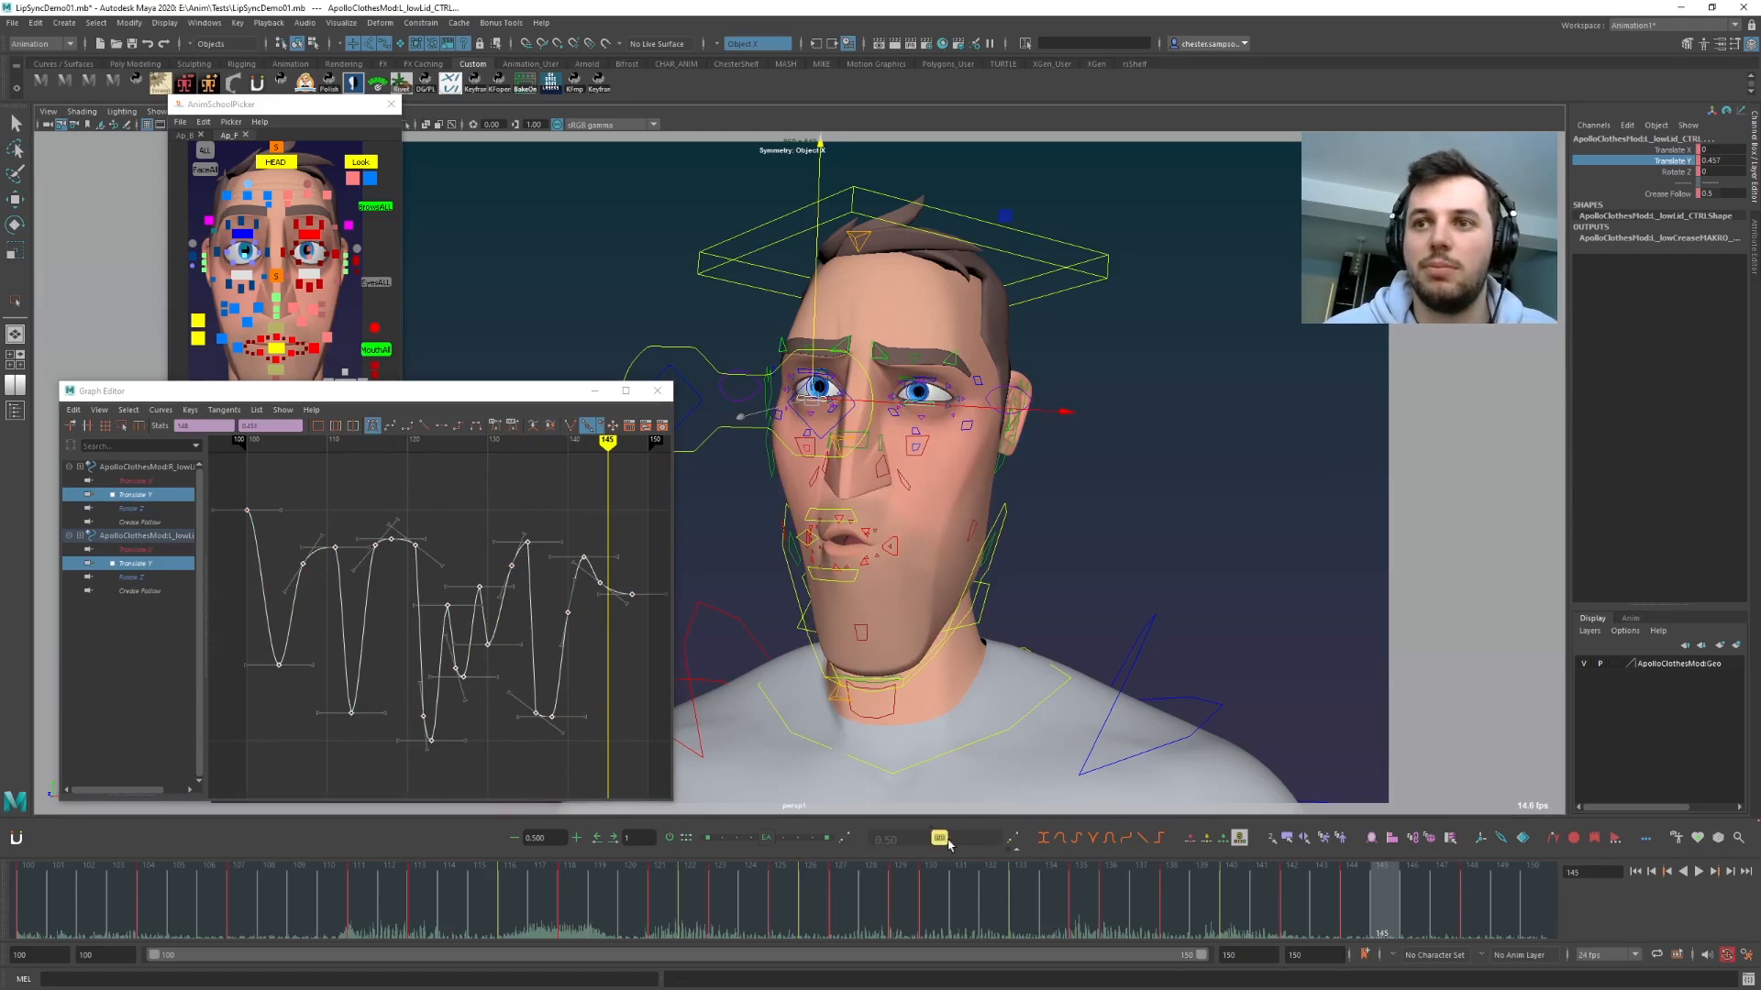
key(ctrl+z)
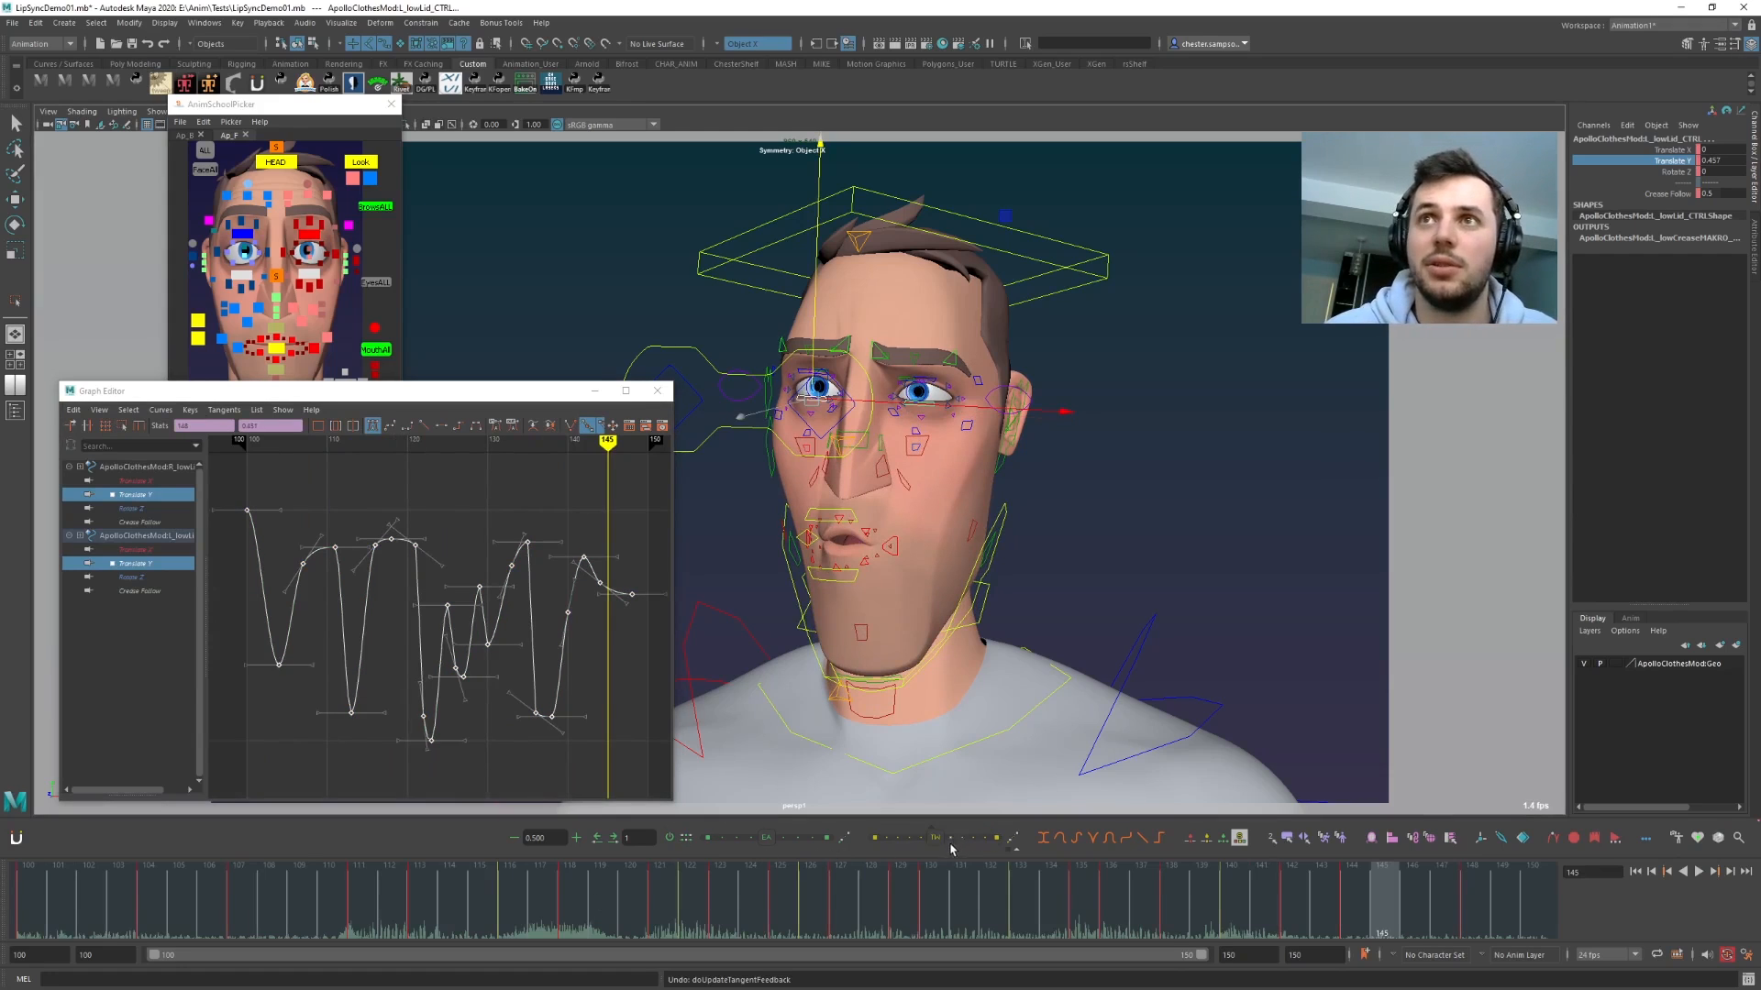
drag(913, 837, 890, 838)
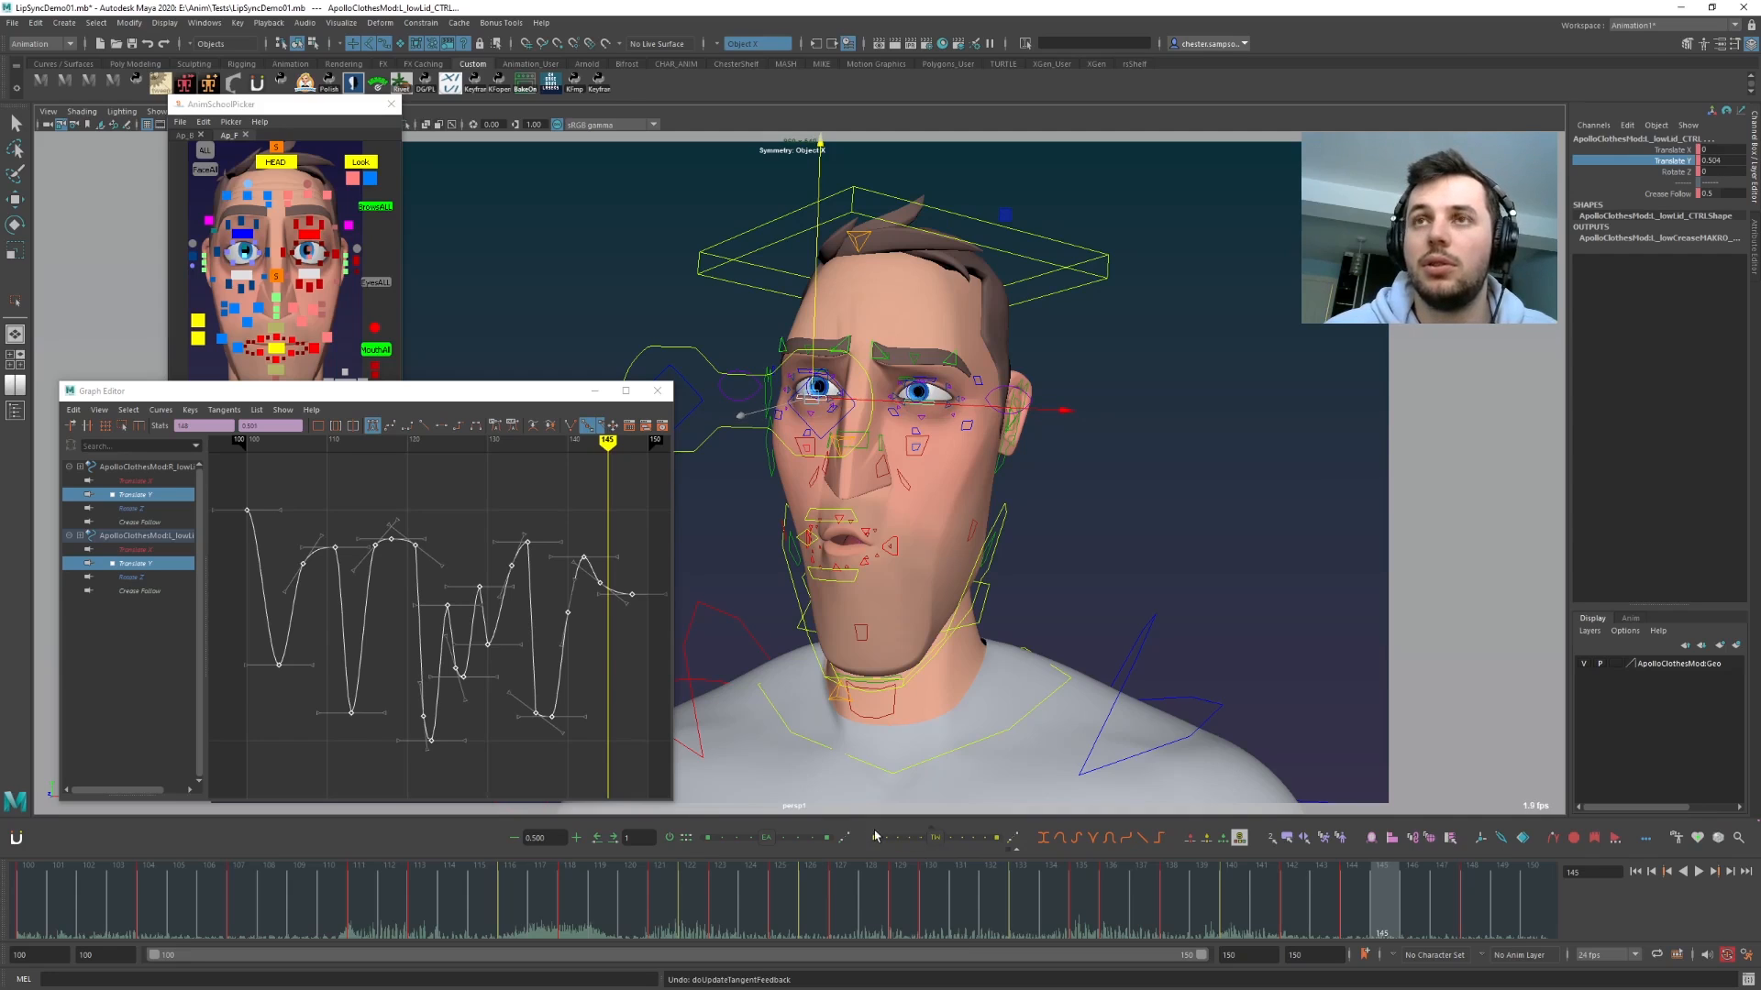
key(alt+v)
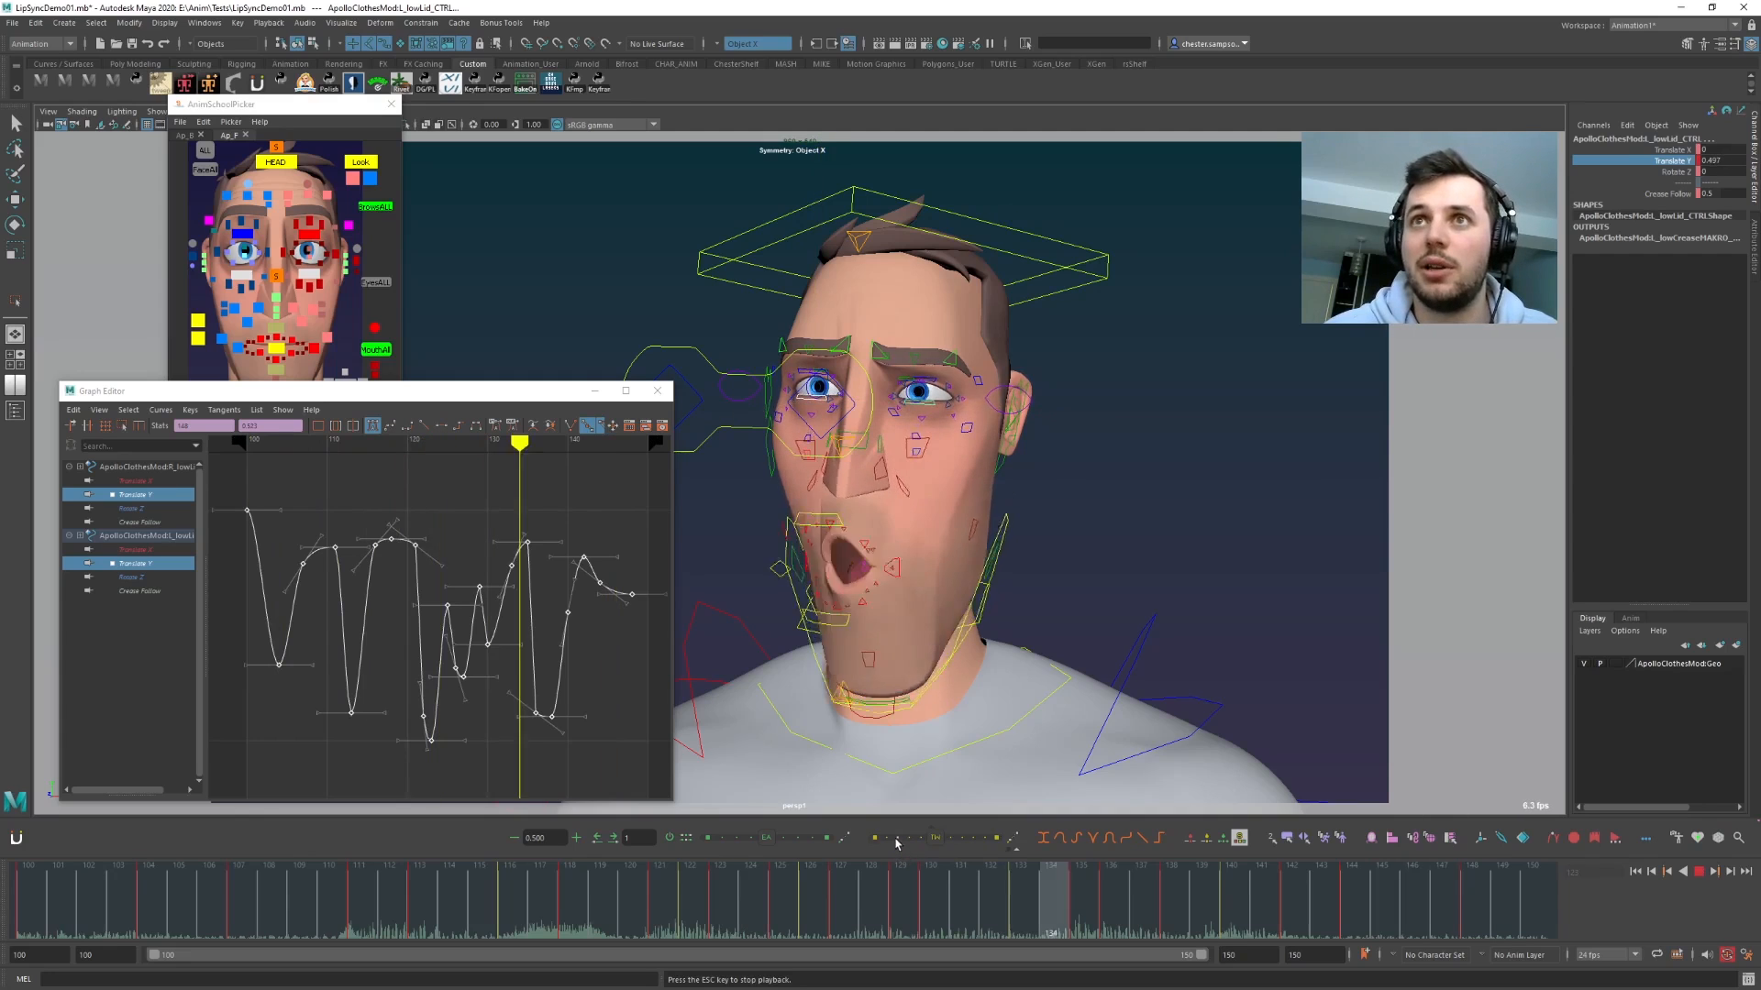
key(alt+1)
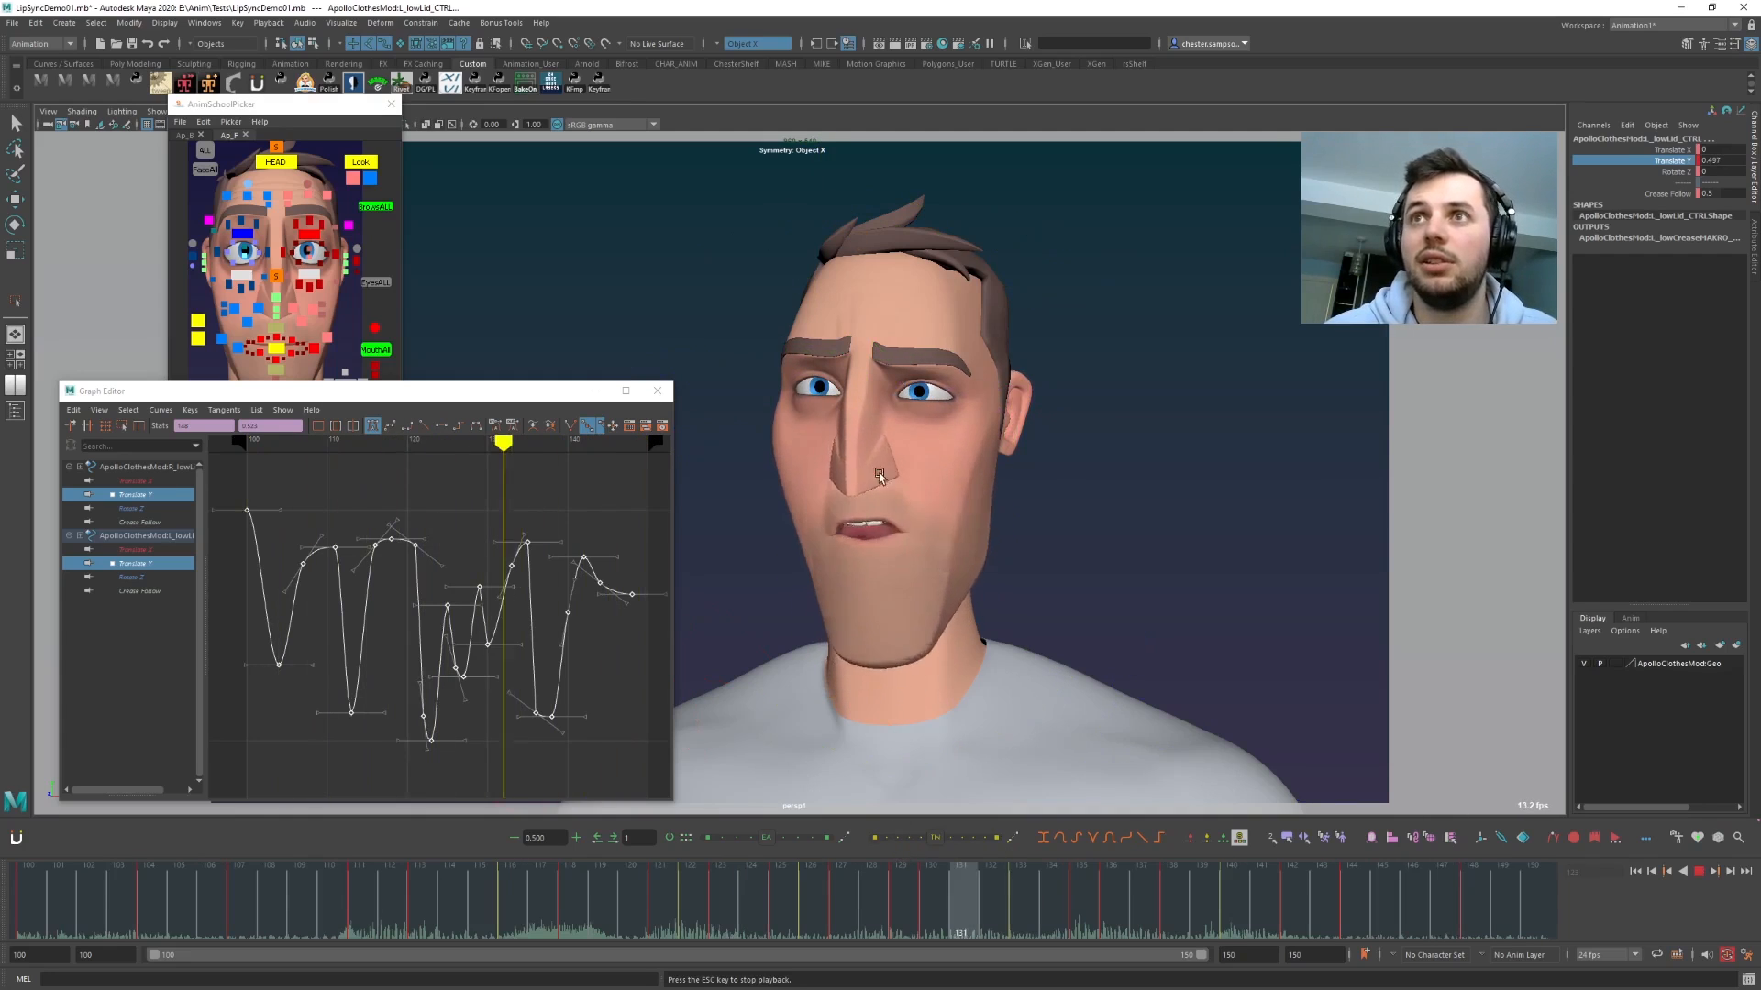
key(alt+v)
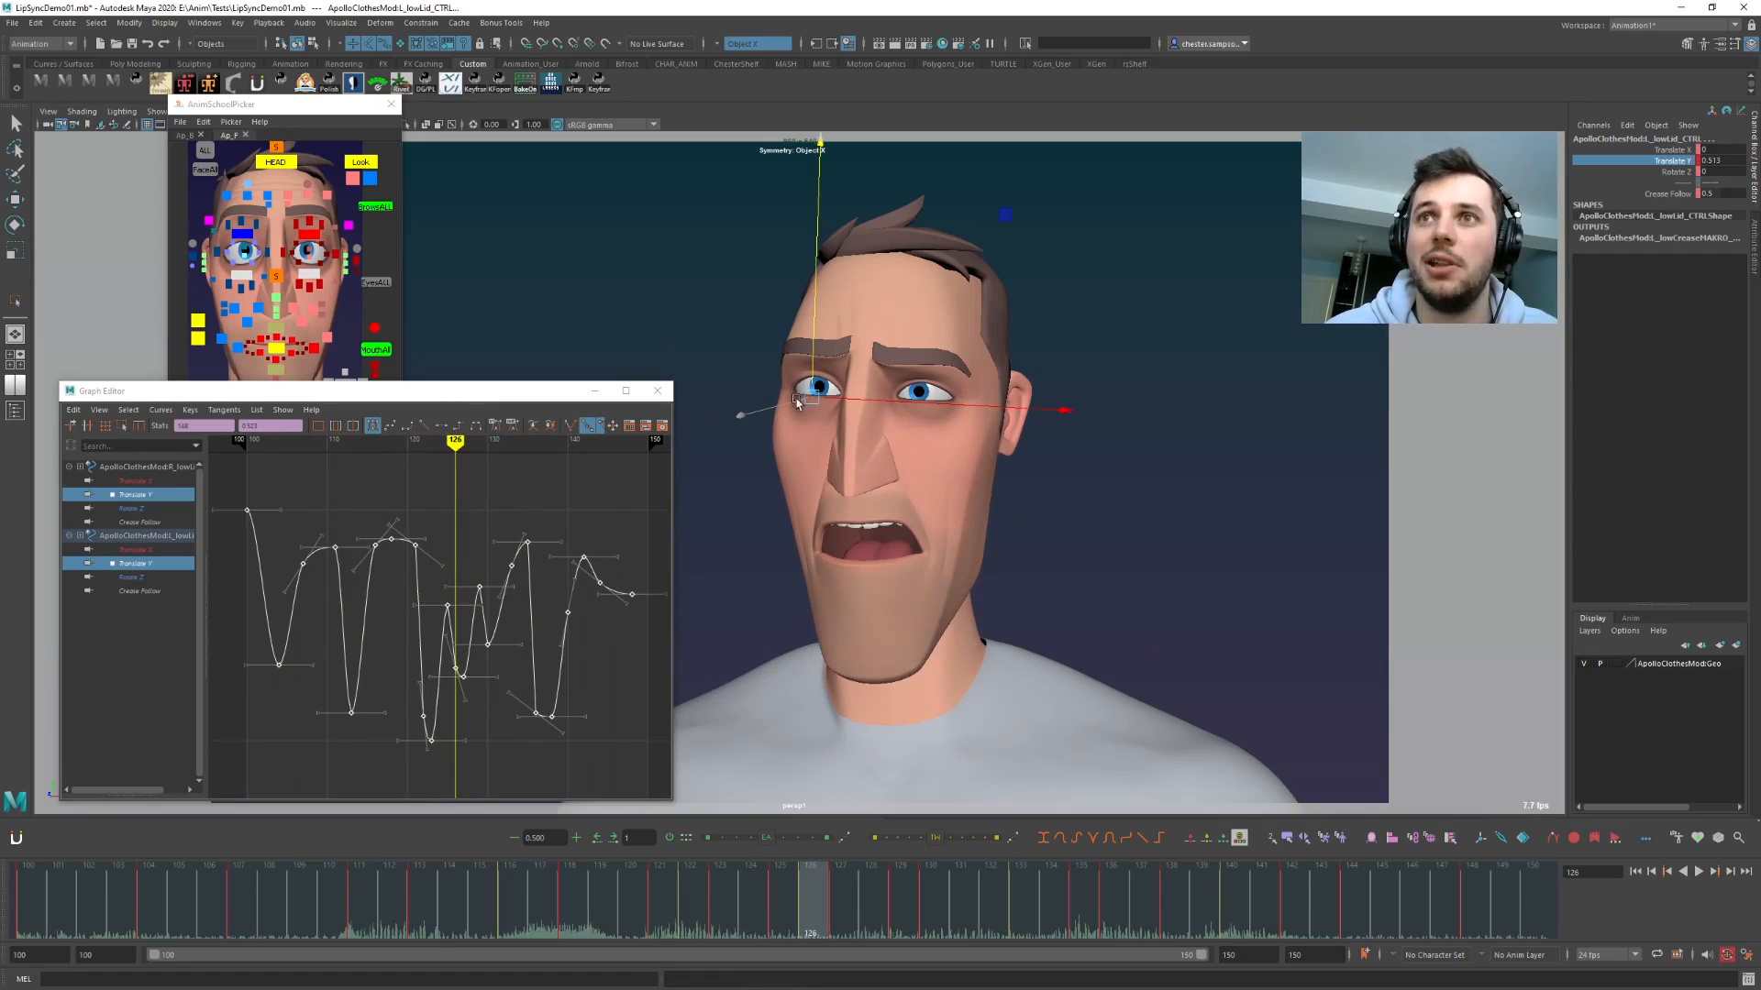
- Stretch the lower eyelid Translate Y keys slightly later in time with the region scaling tool
click(124, 426)
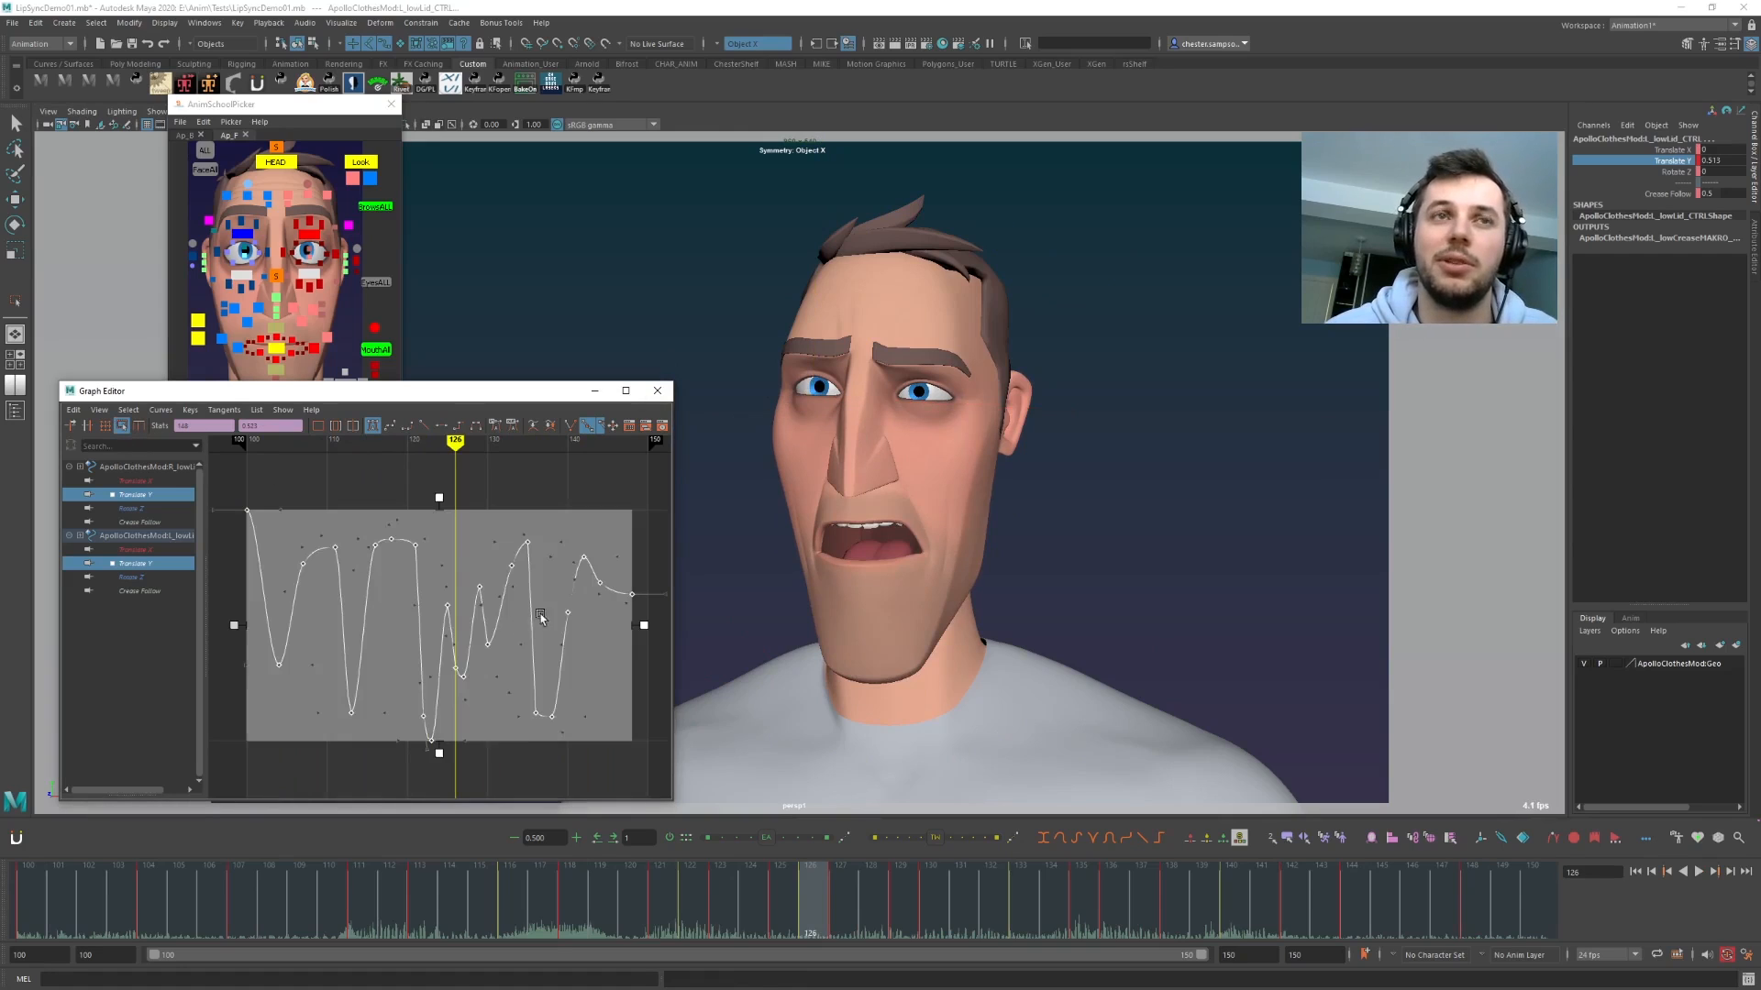
scroll(480, 590, down, 5)
alt+middle_drag(476, 514, 480, 545)
scroll(449, 522, up, 6)
drag(647, 602, 652, 604)
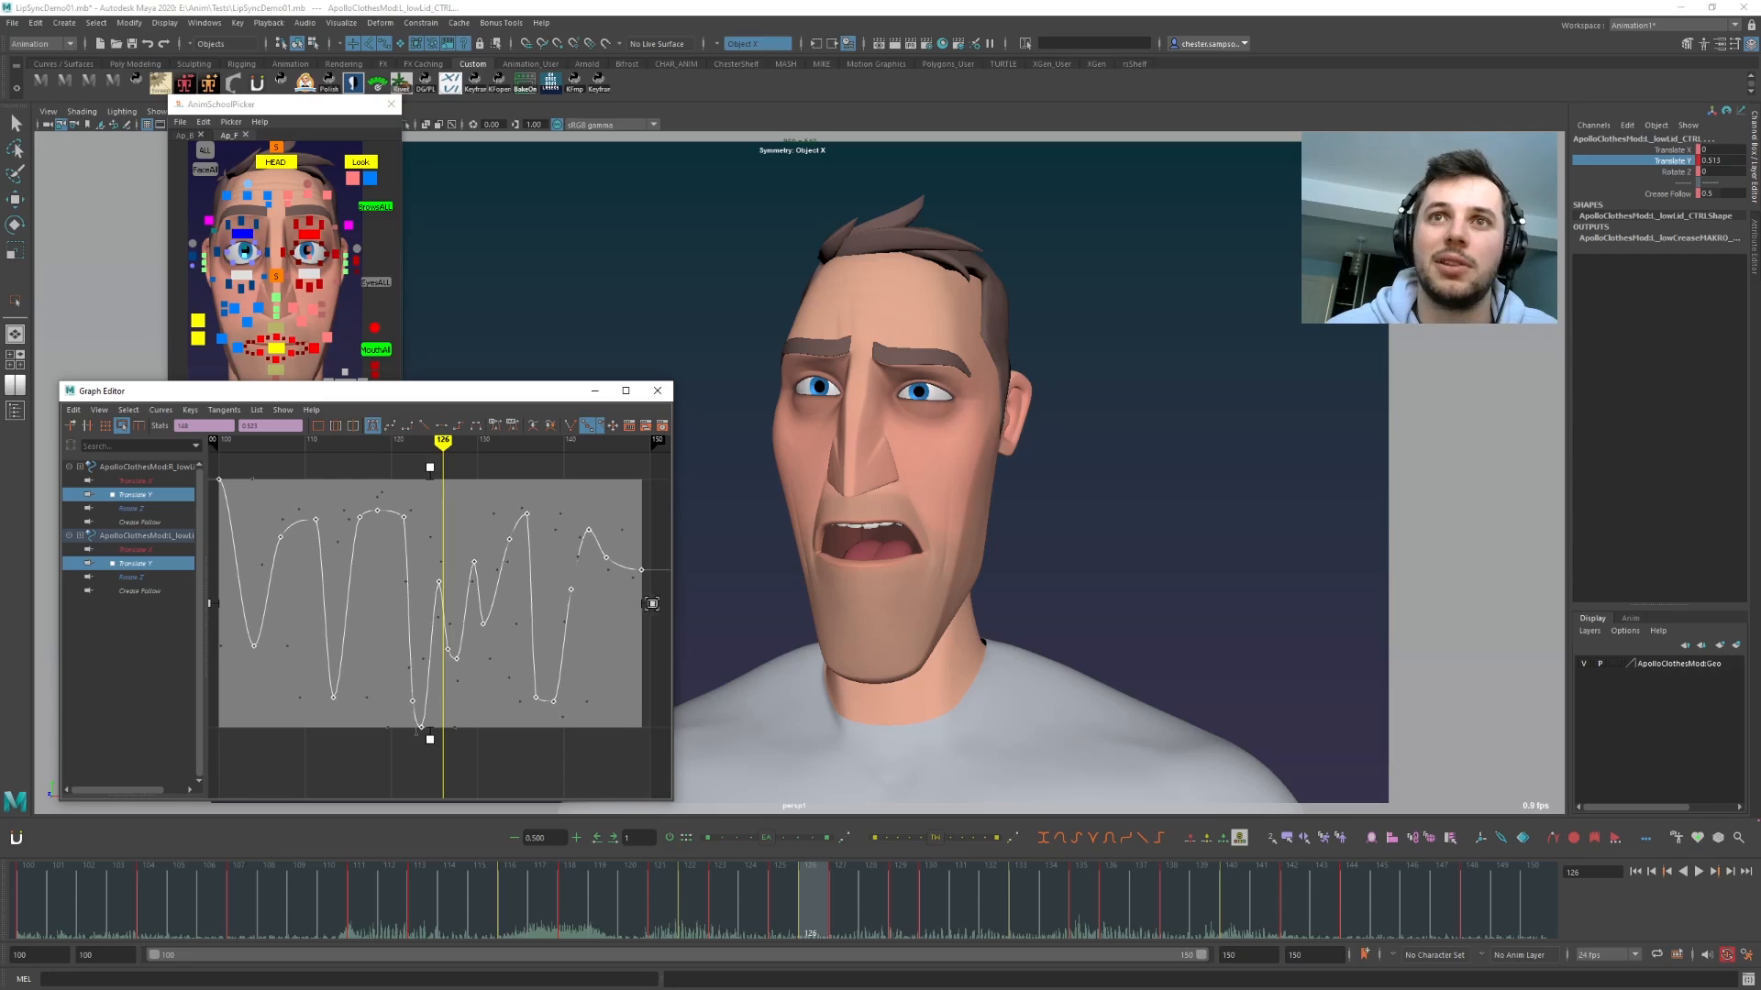
- Snap the stretched lower eyelid keys to whole frames and play back the animation
click(73, 410)
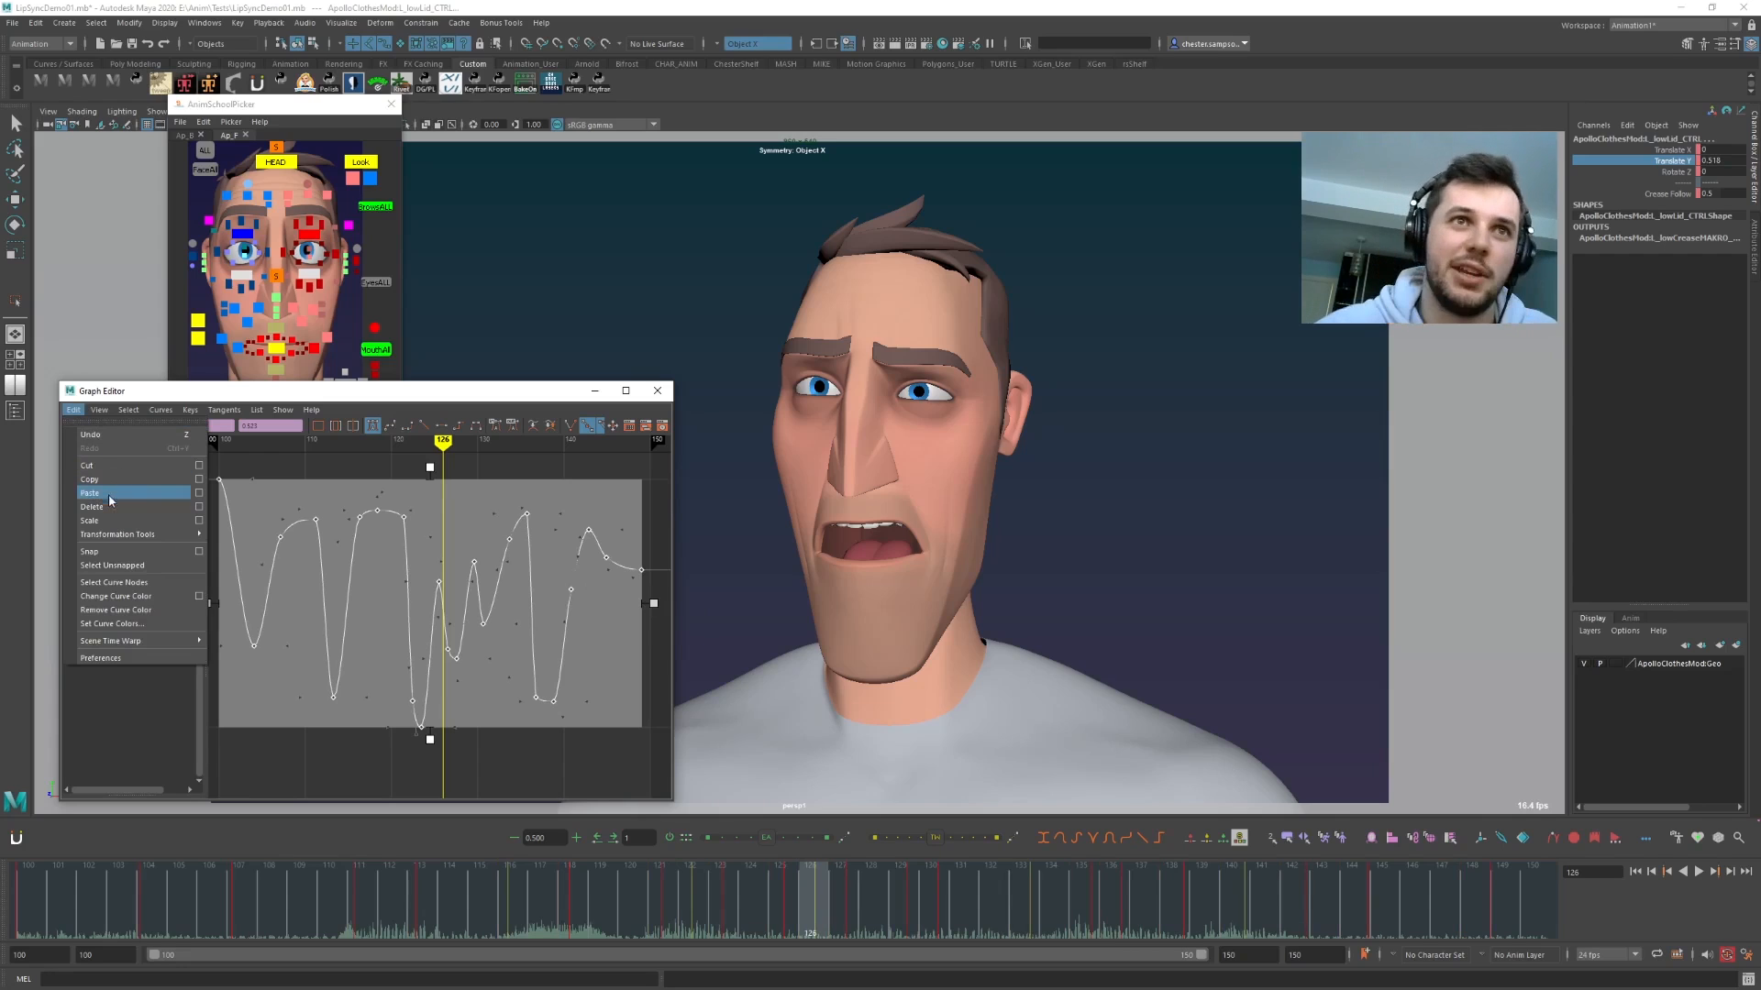
click(86, 551)
click(279, 470)
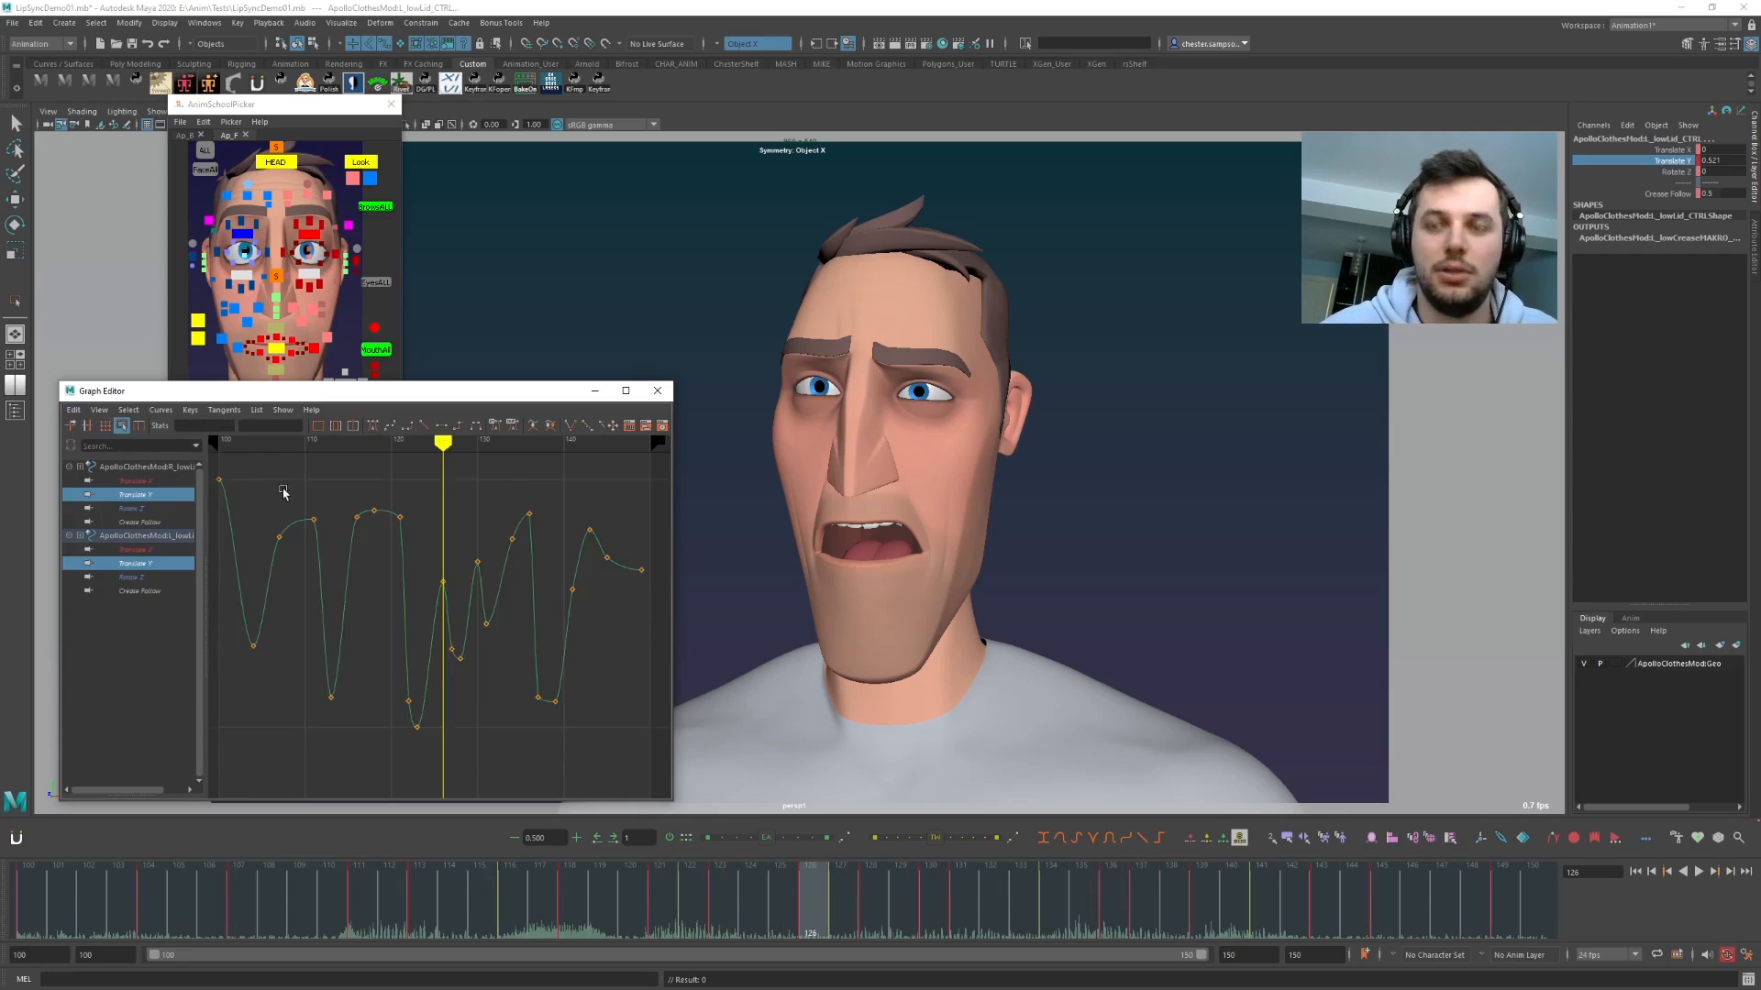
key(alt+v)
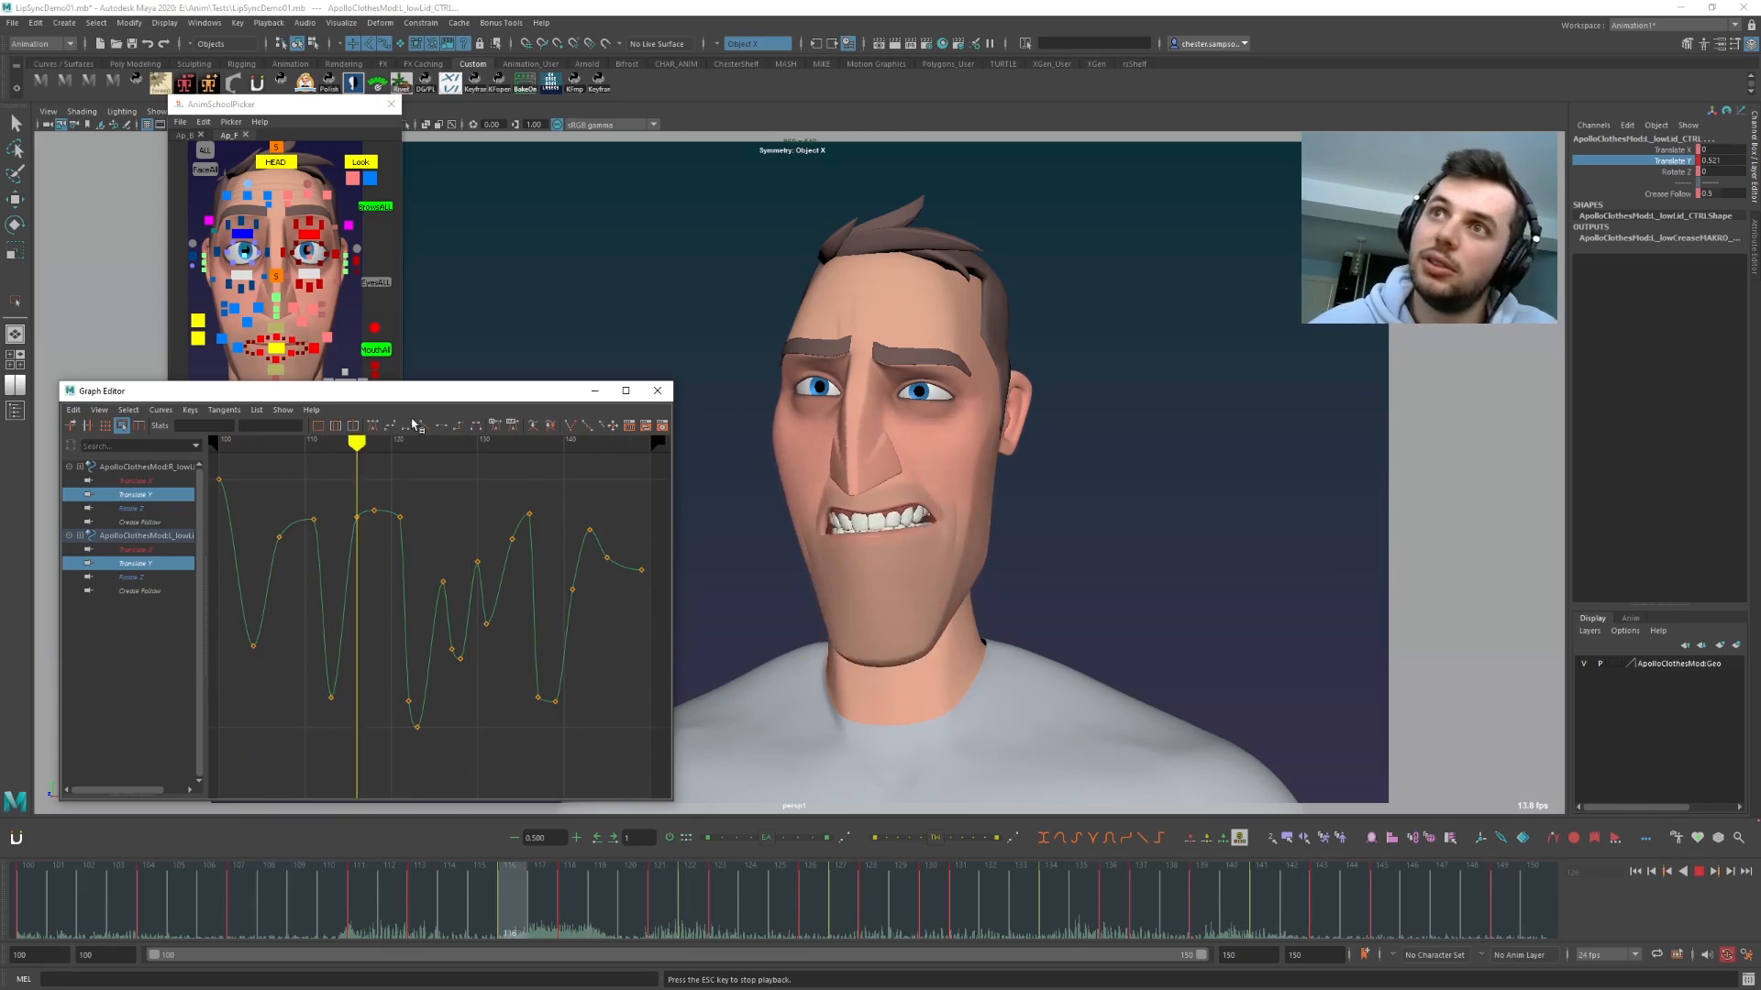
key(alt+v)
- Paste the copied keys onto the Translate X curves of both lower cheek controls and play back the animation
click(362, 273)
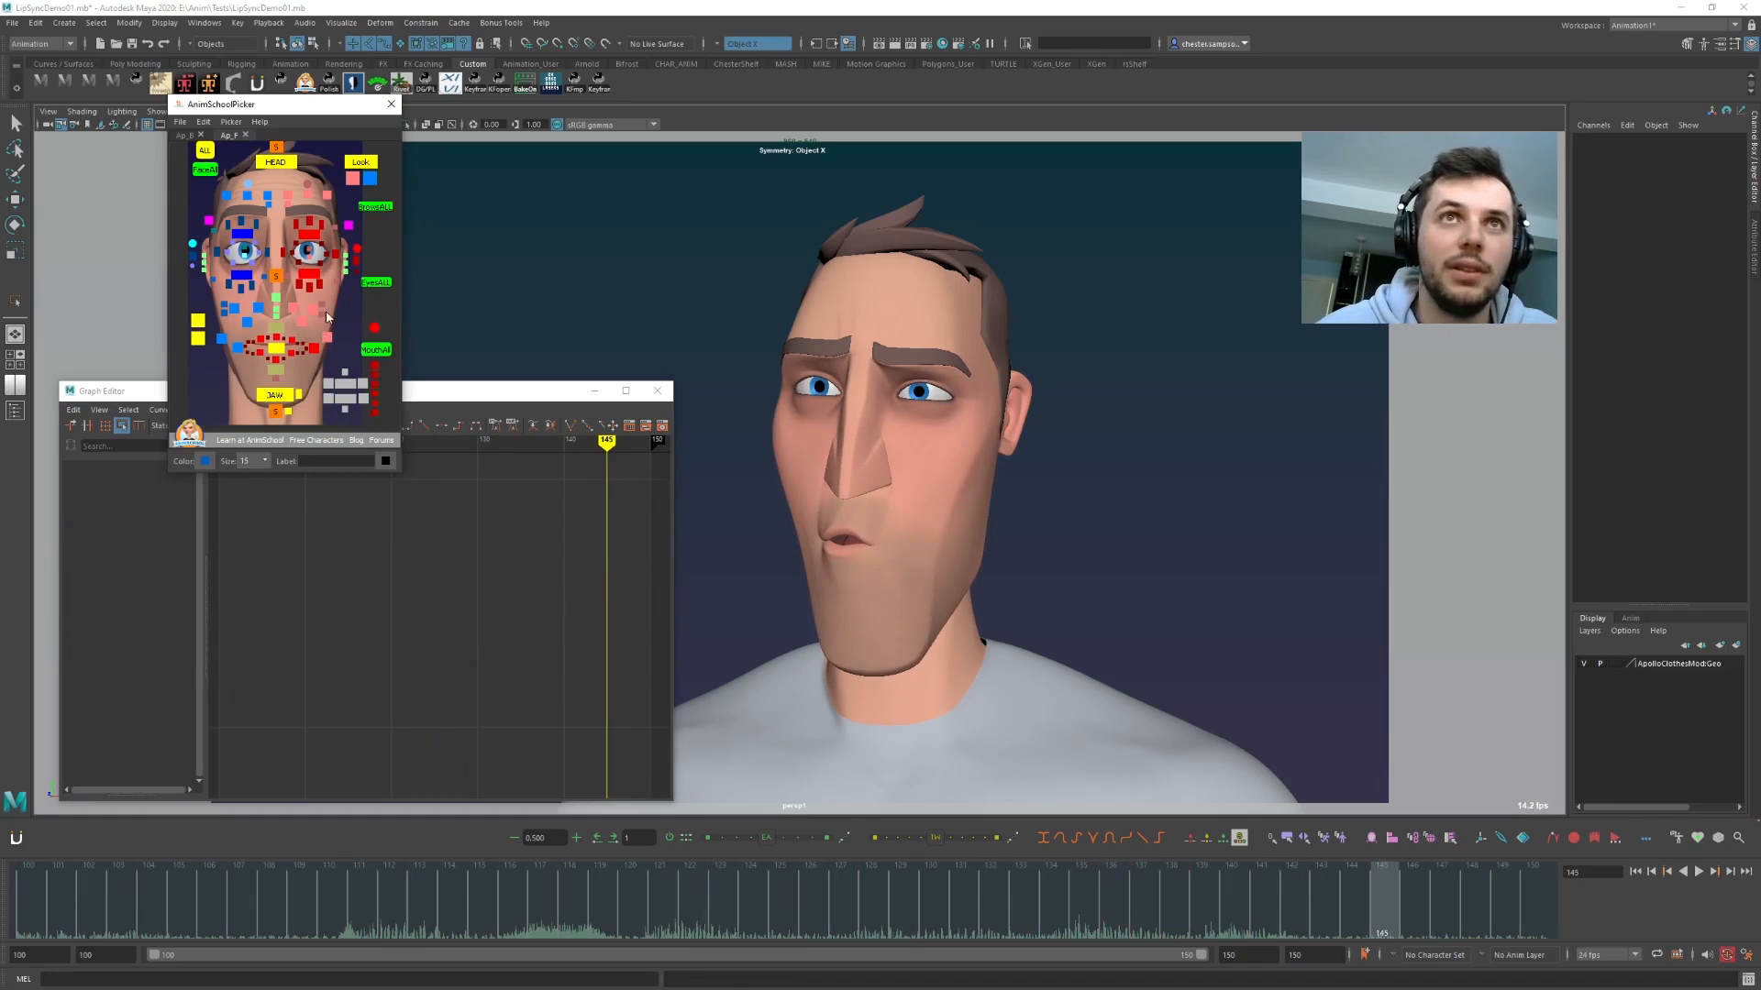
click(908, 554)
click(962, 534)
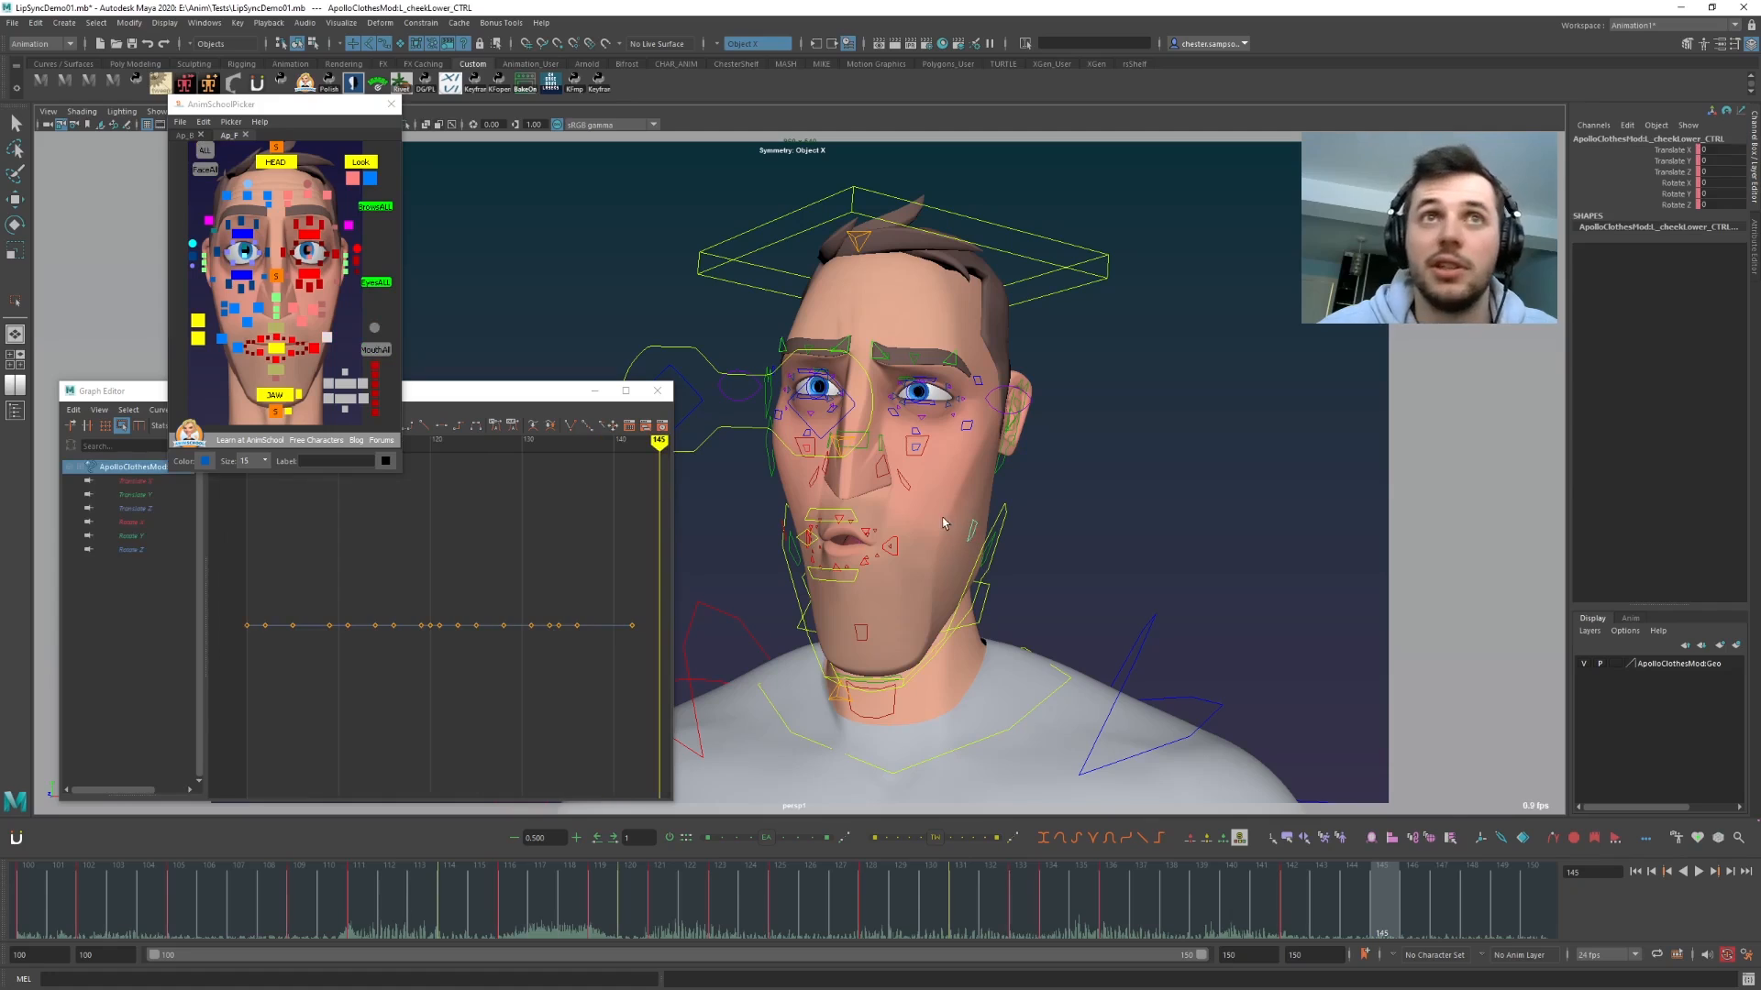
shift+click(222, 339)
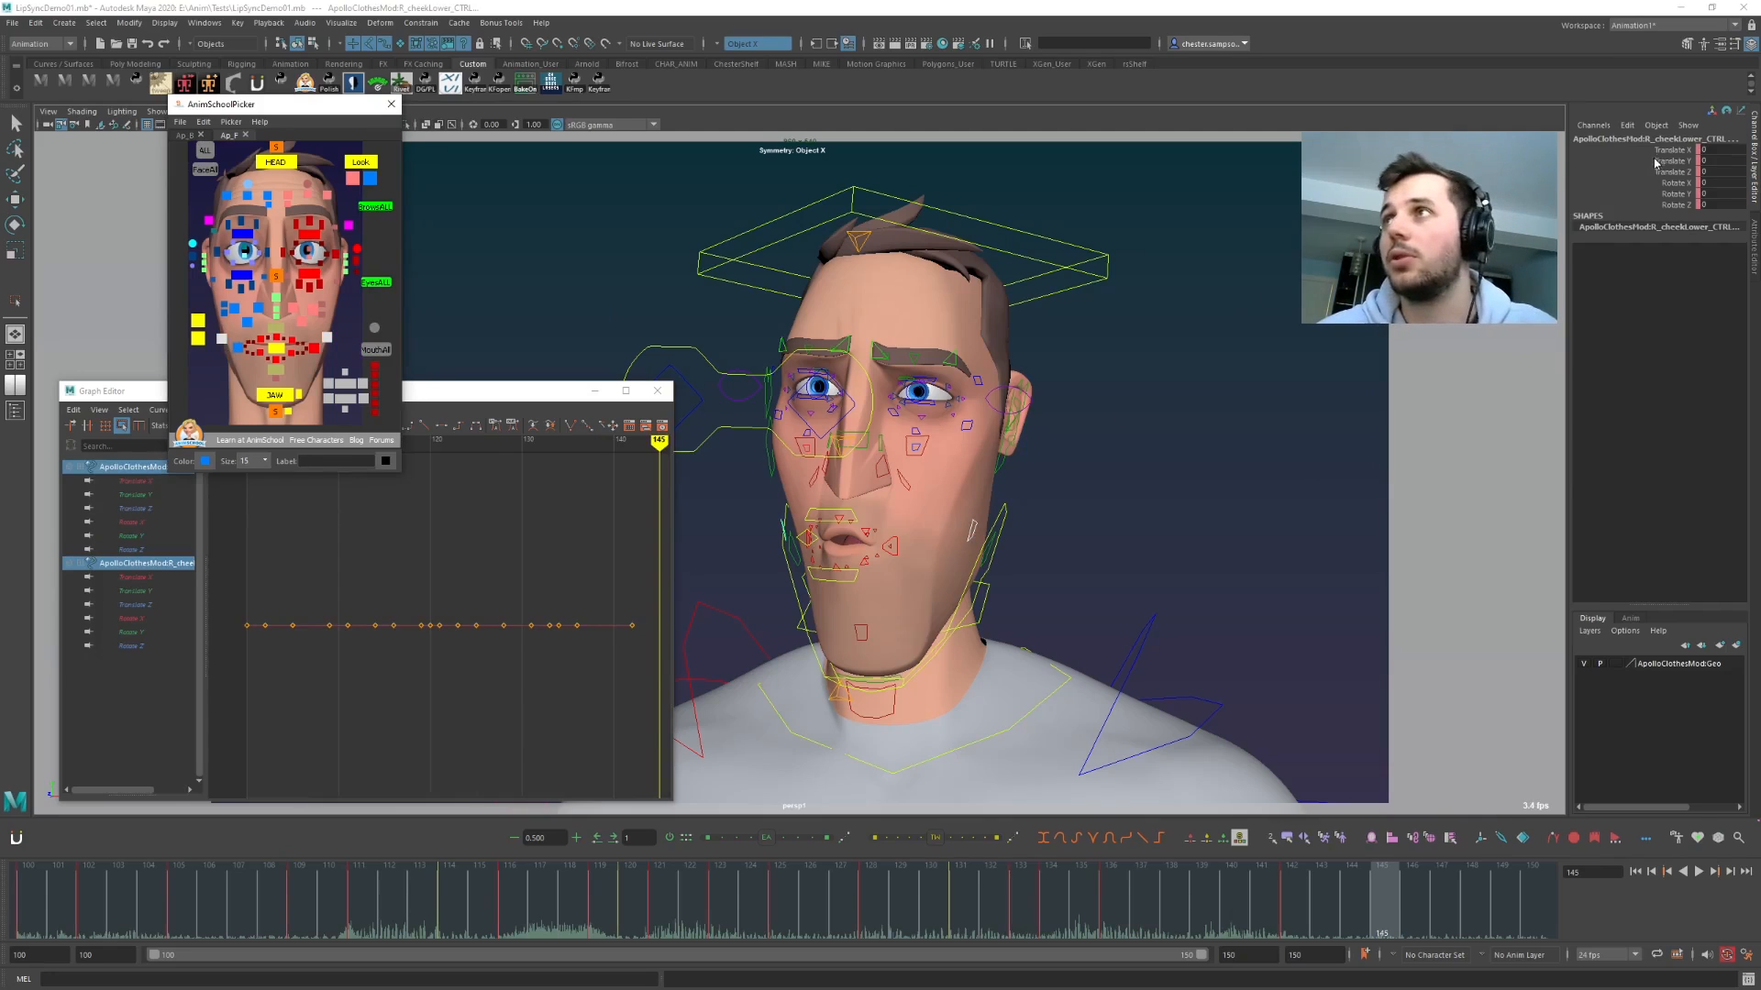
key(w)
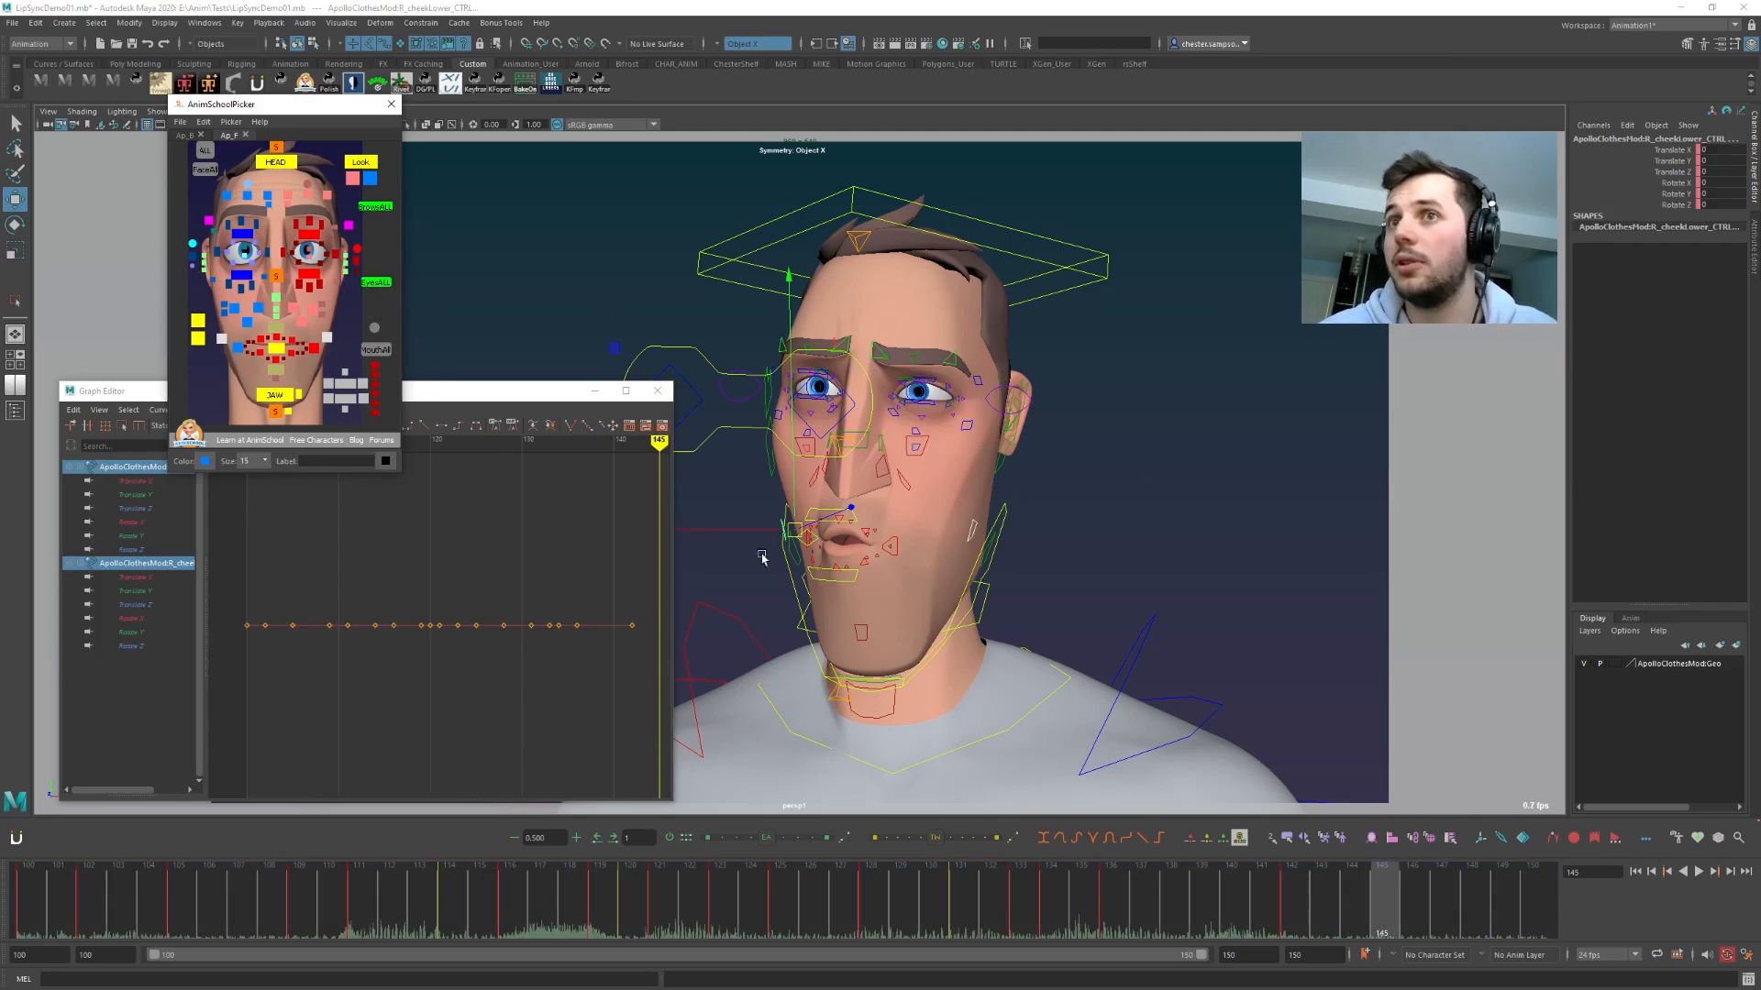
click(1651, 152)
click(402, 633)
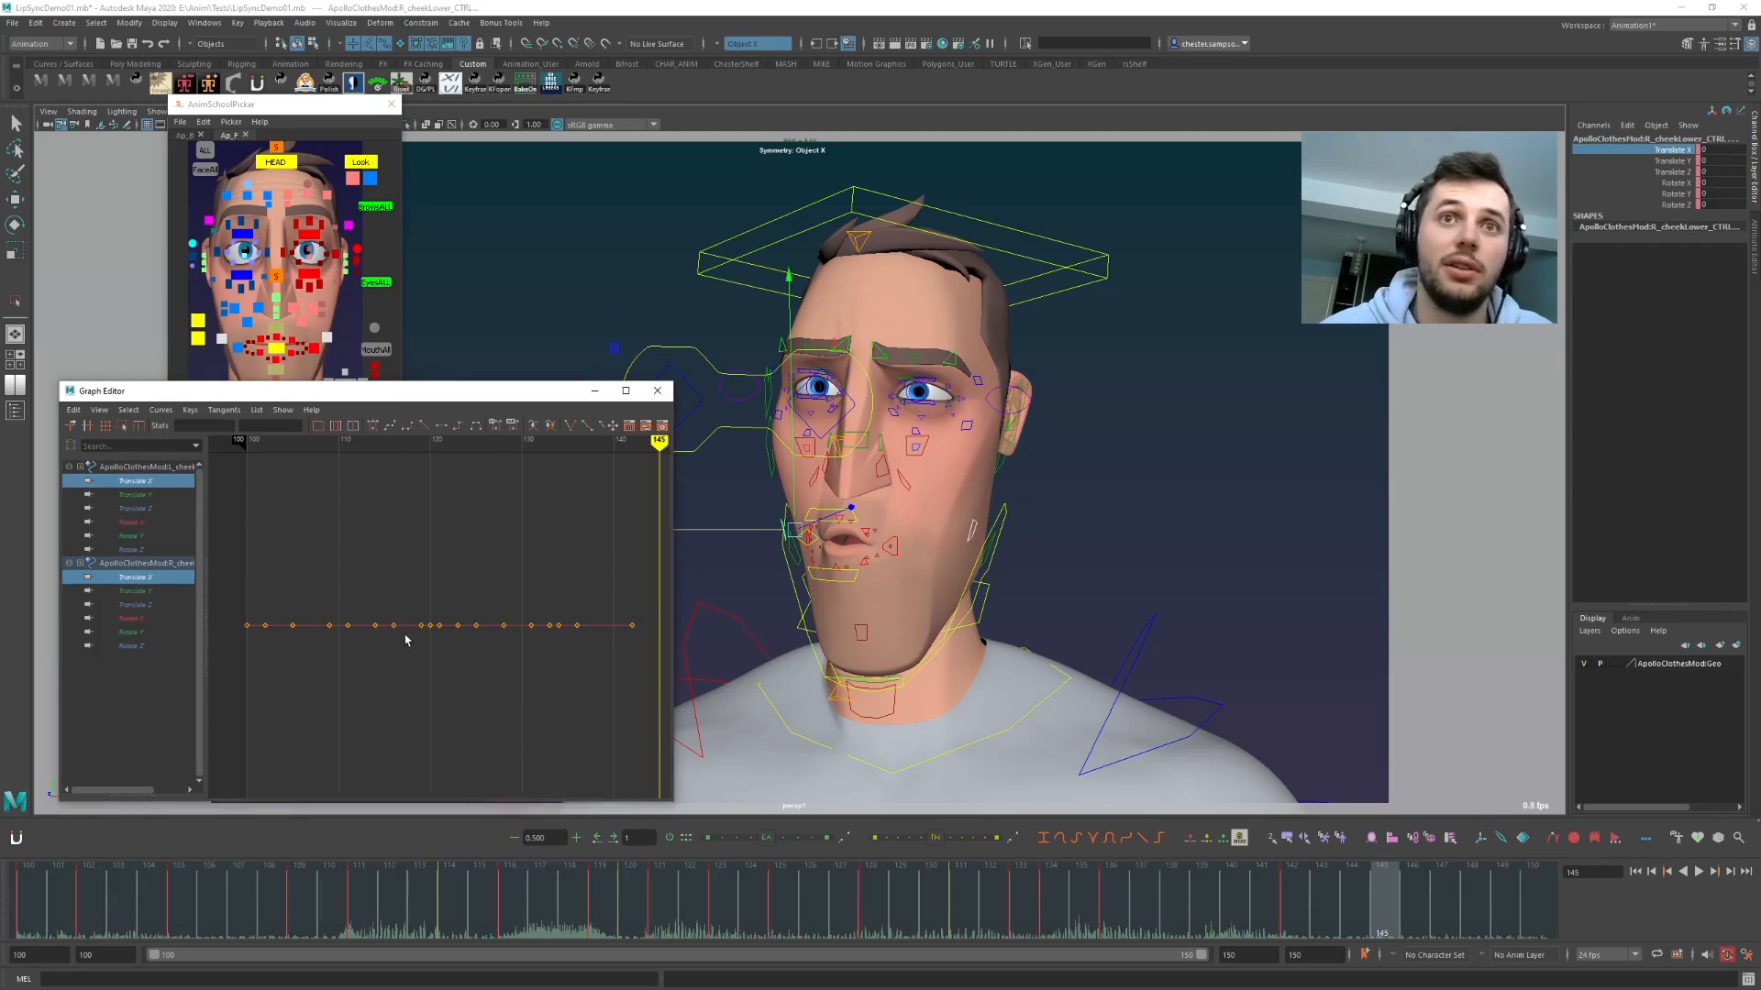
click(74, 410)
click(88, 495)
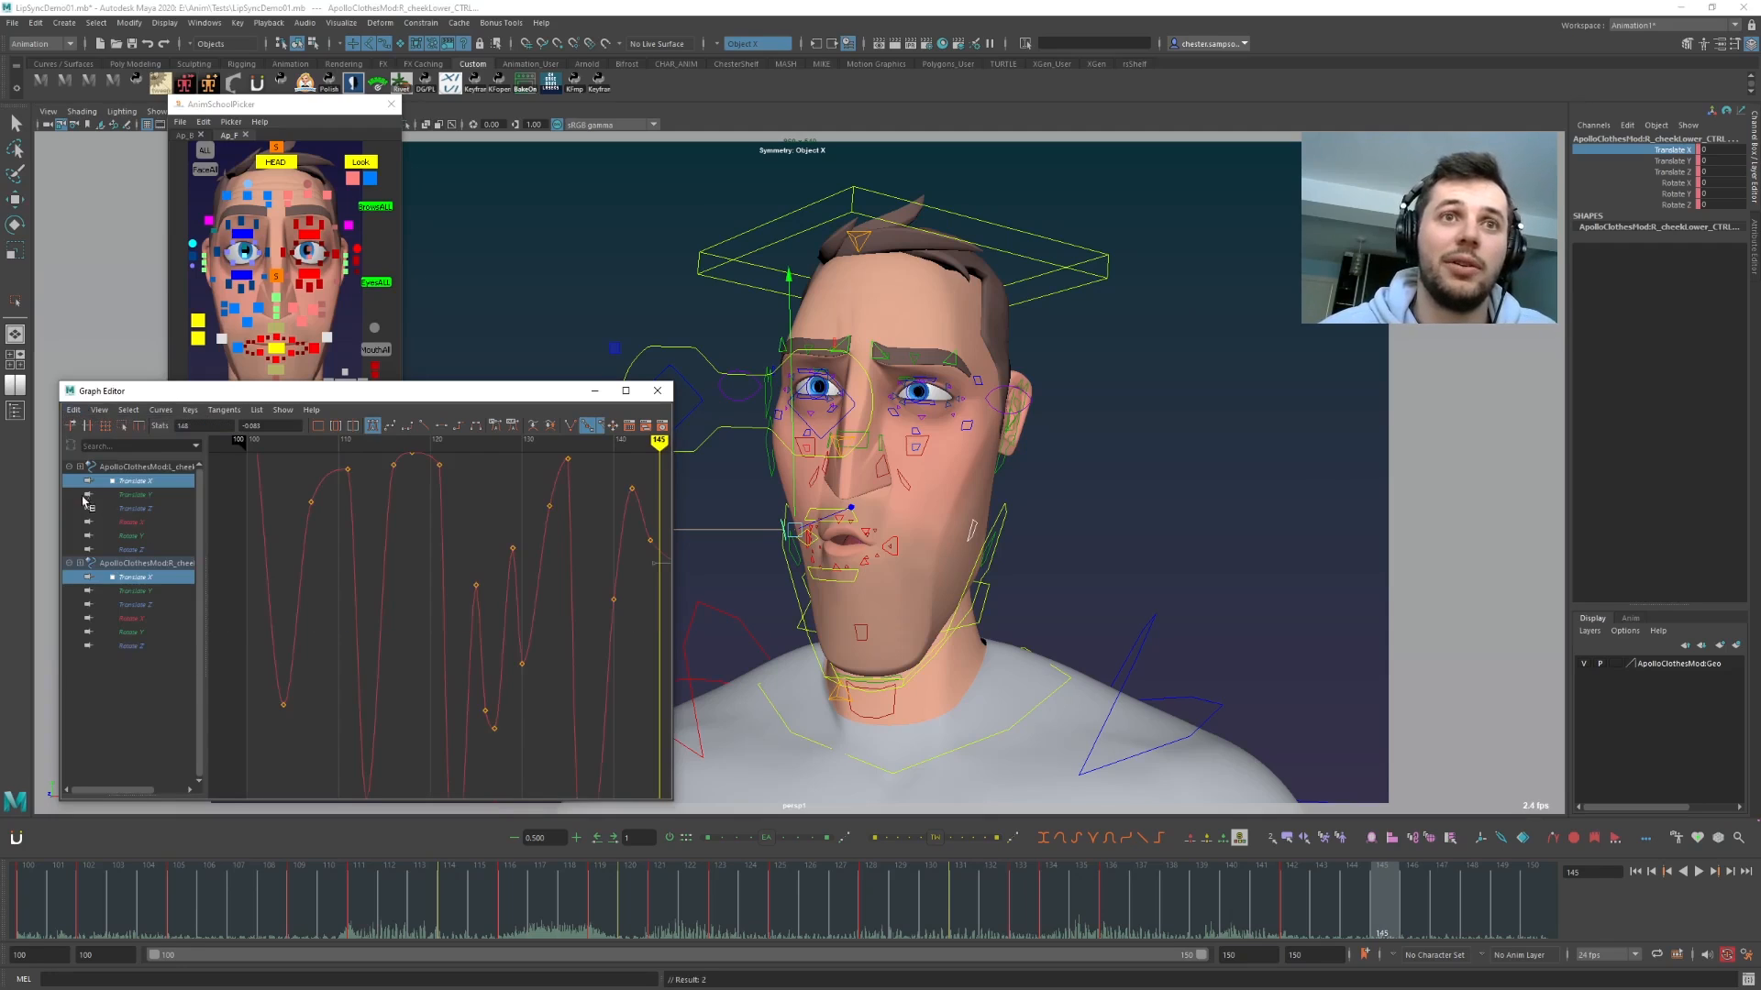
click(329, 633)
scroll(334, 649, down, 5)
key(alt+v)
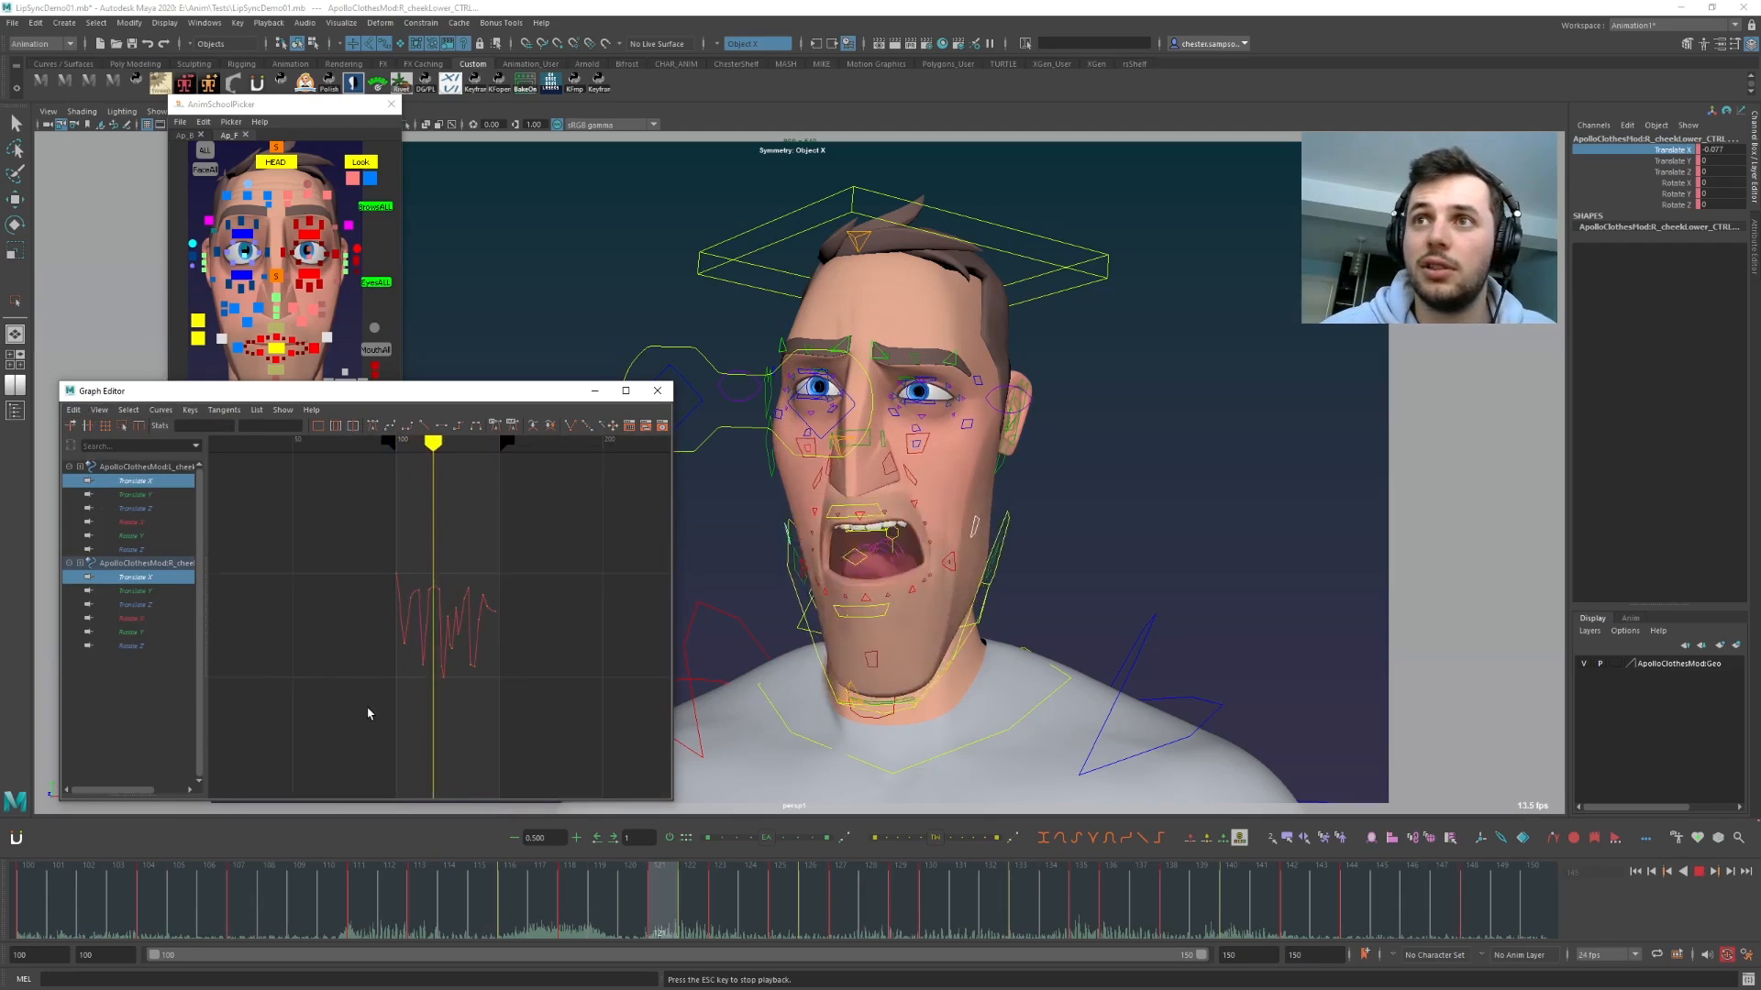
drag(106, 882, 257, 919)
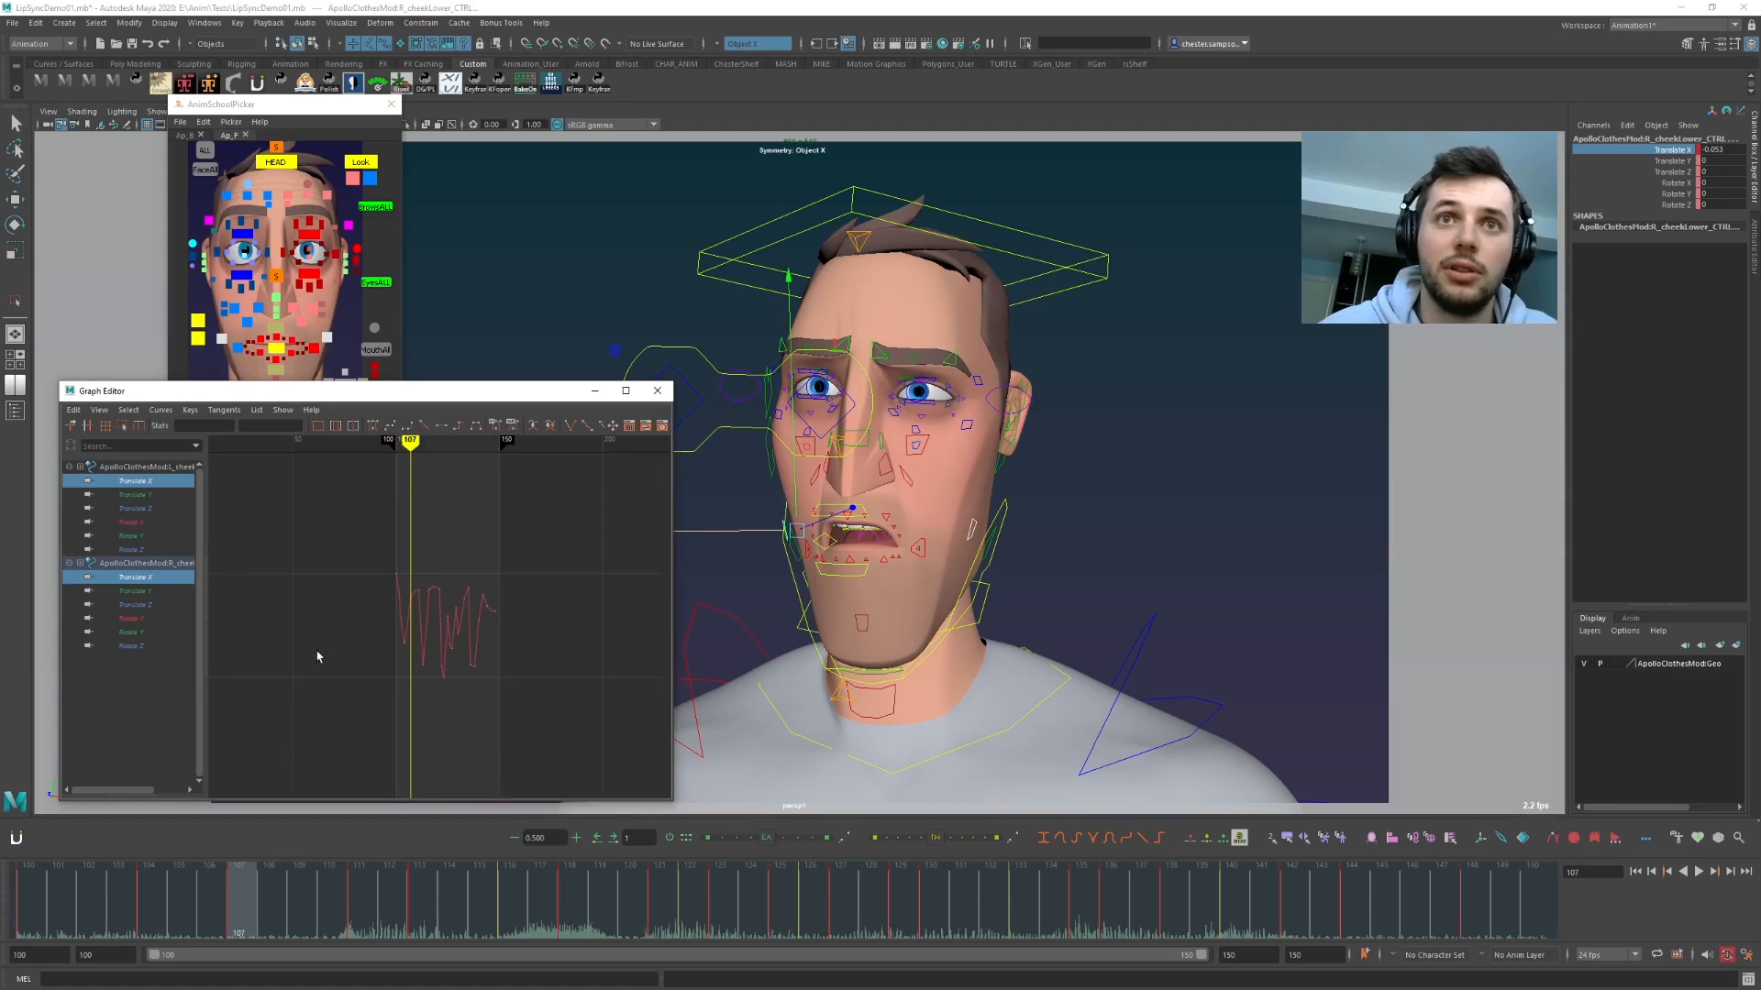
key(f)
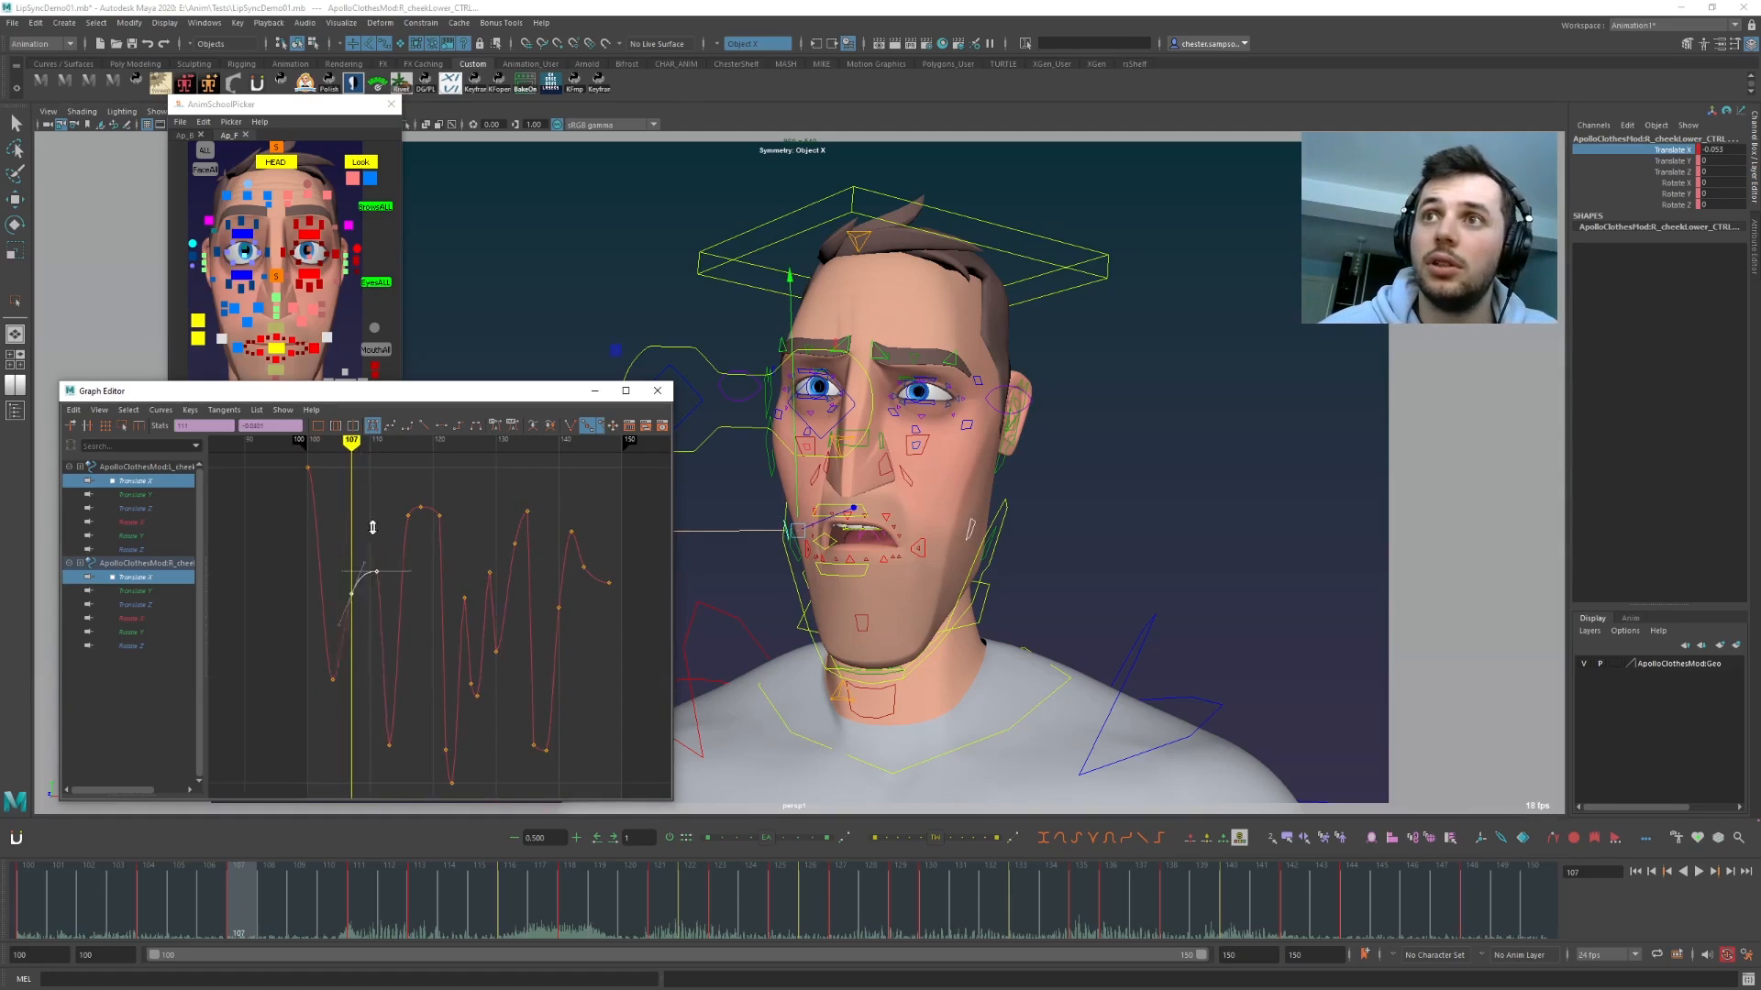
drag(341, 704, 309, 690)
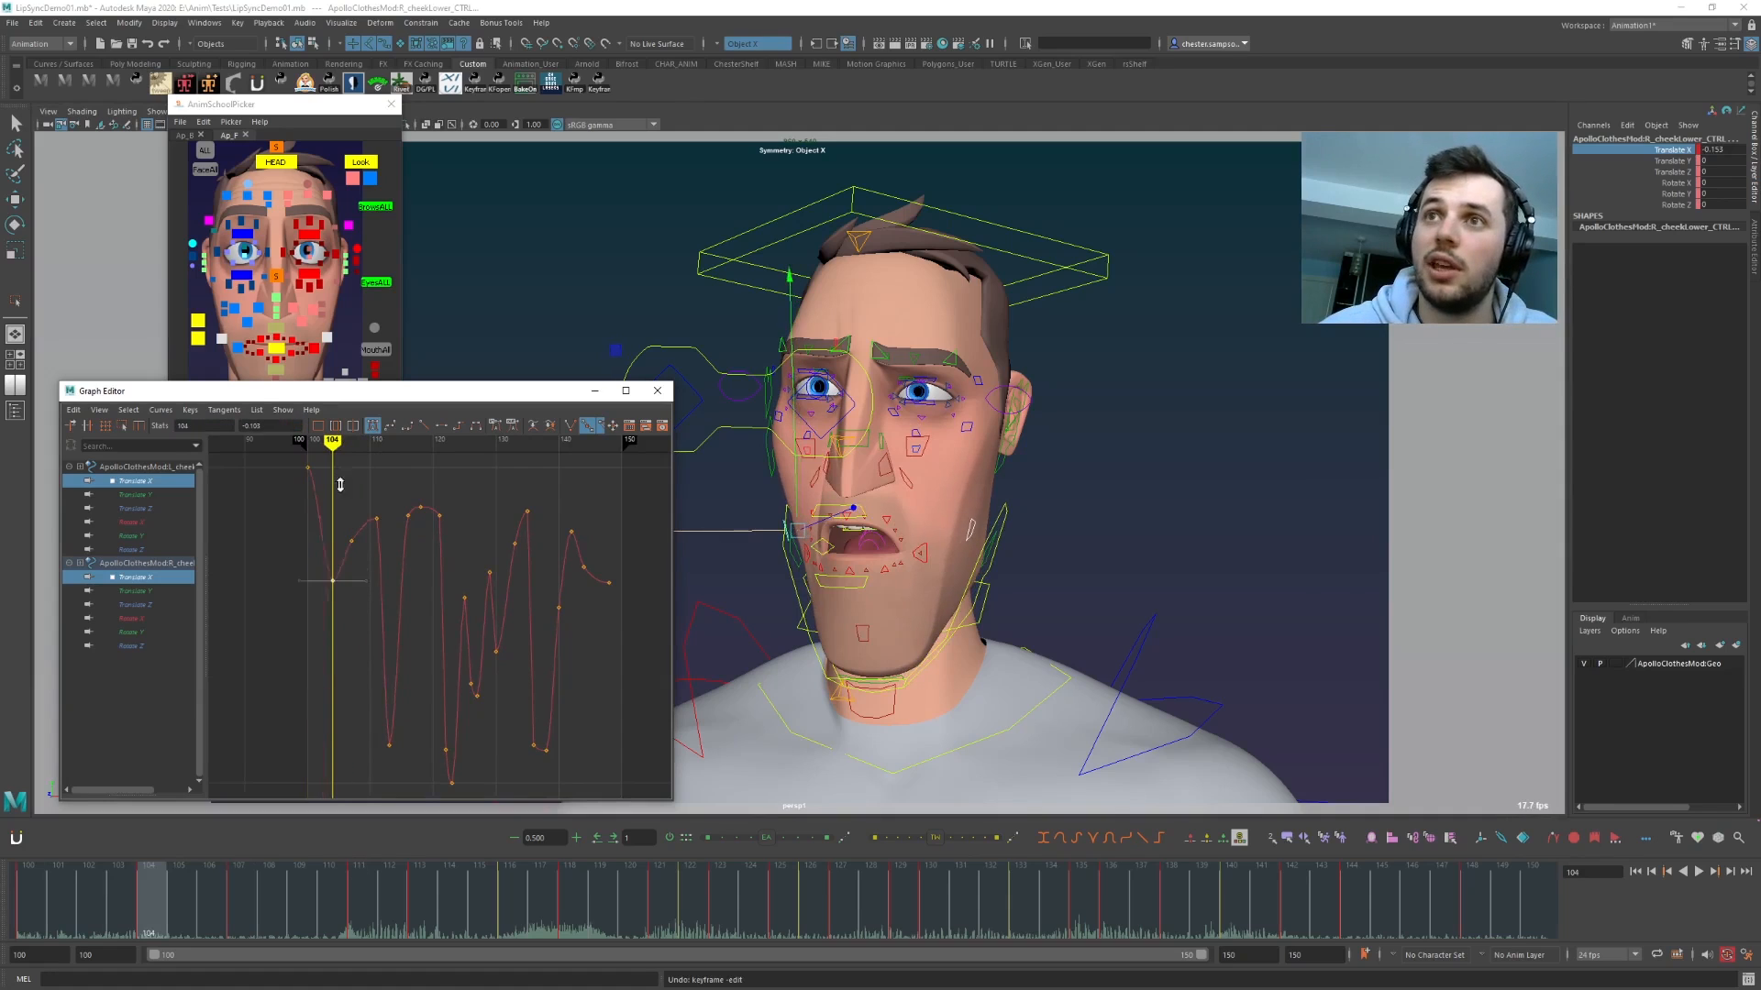
key(period)
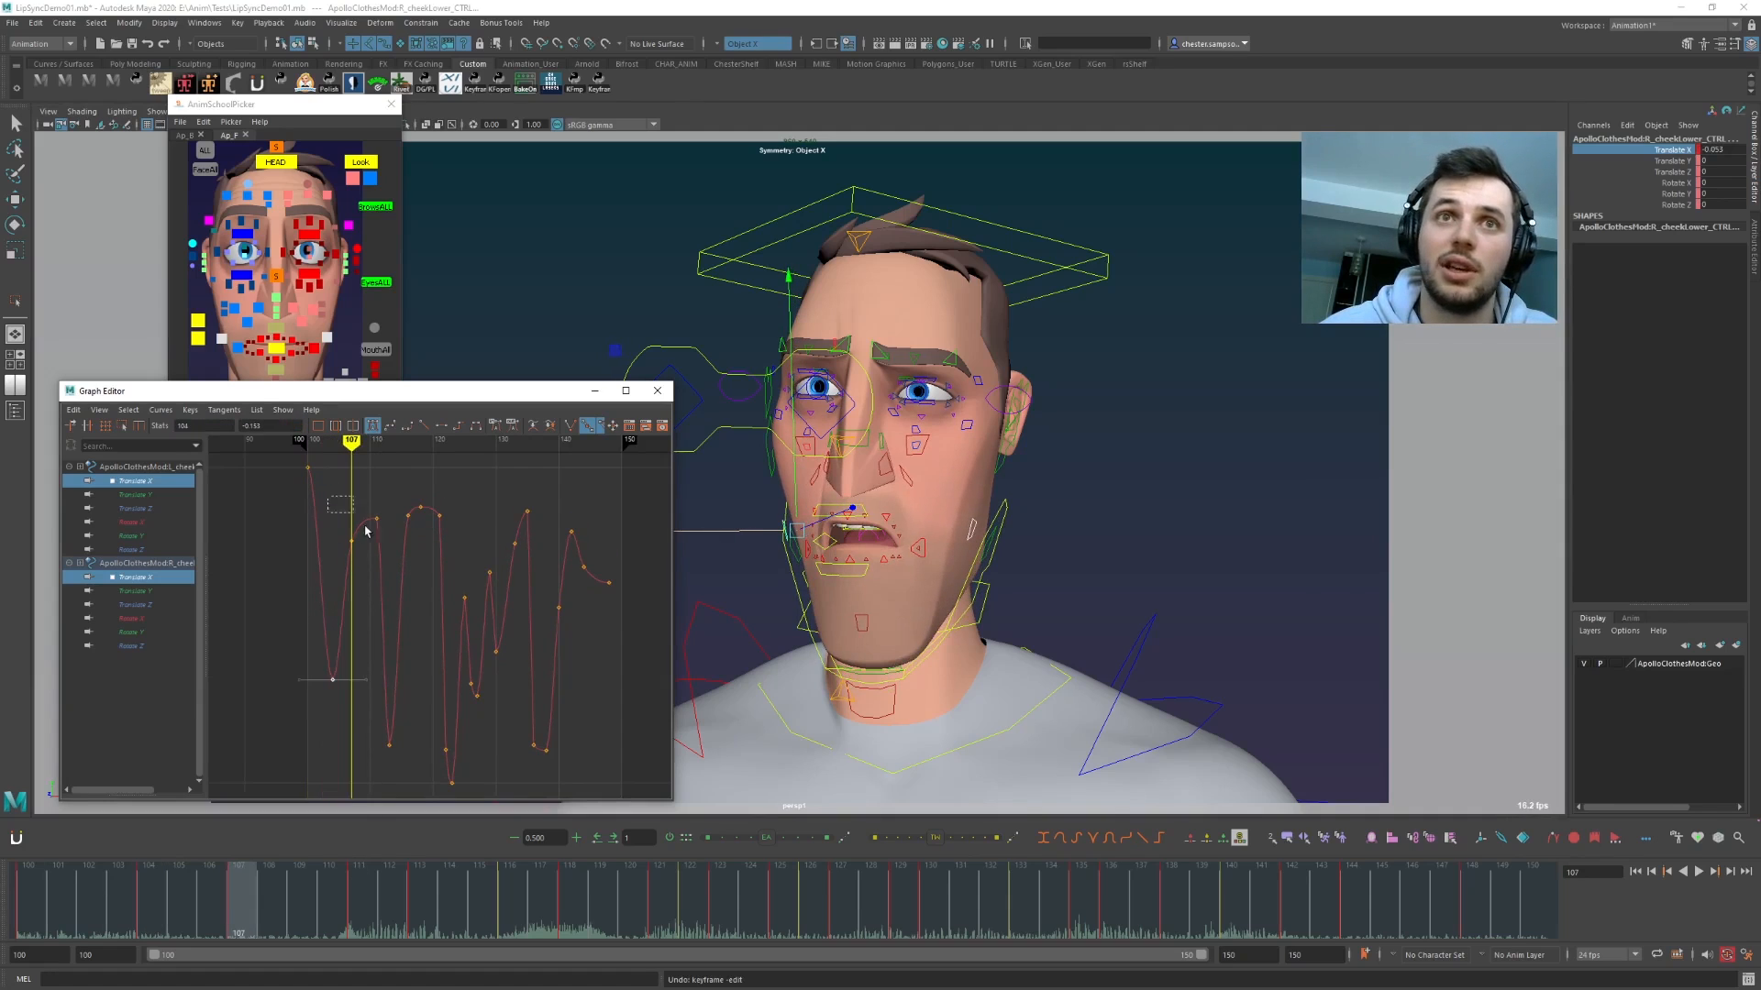
key(ctrl+z)
click(358, 672)
scroll(367, 678, down, 3)
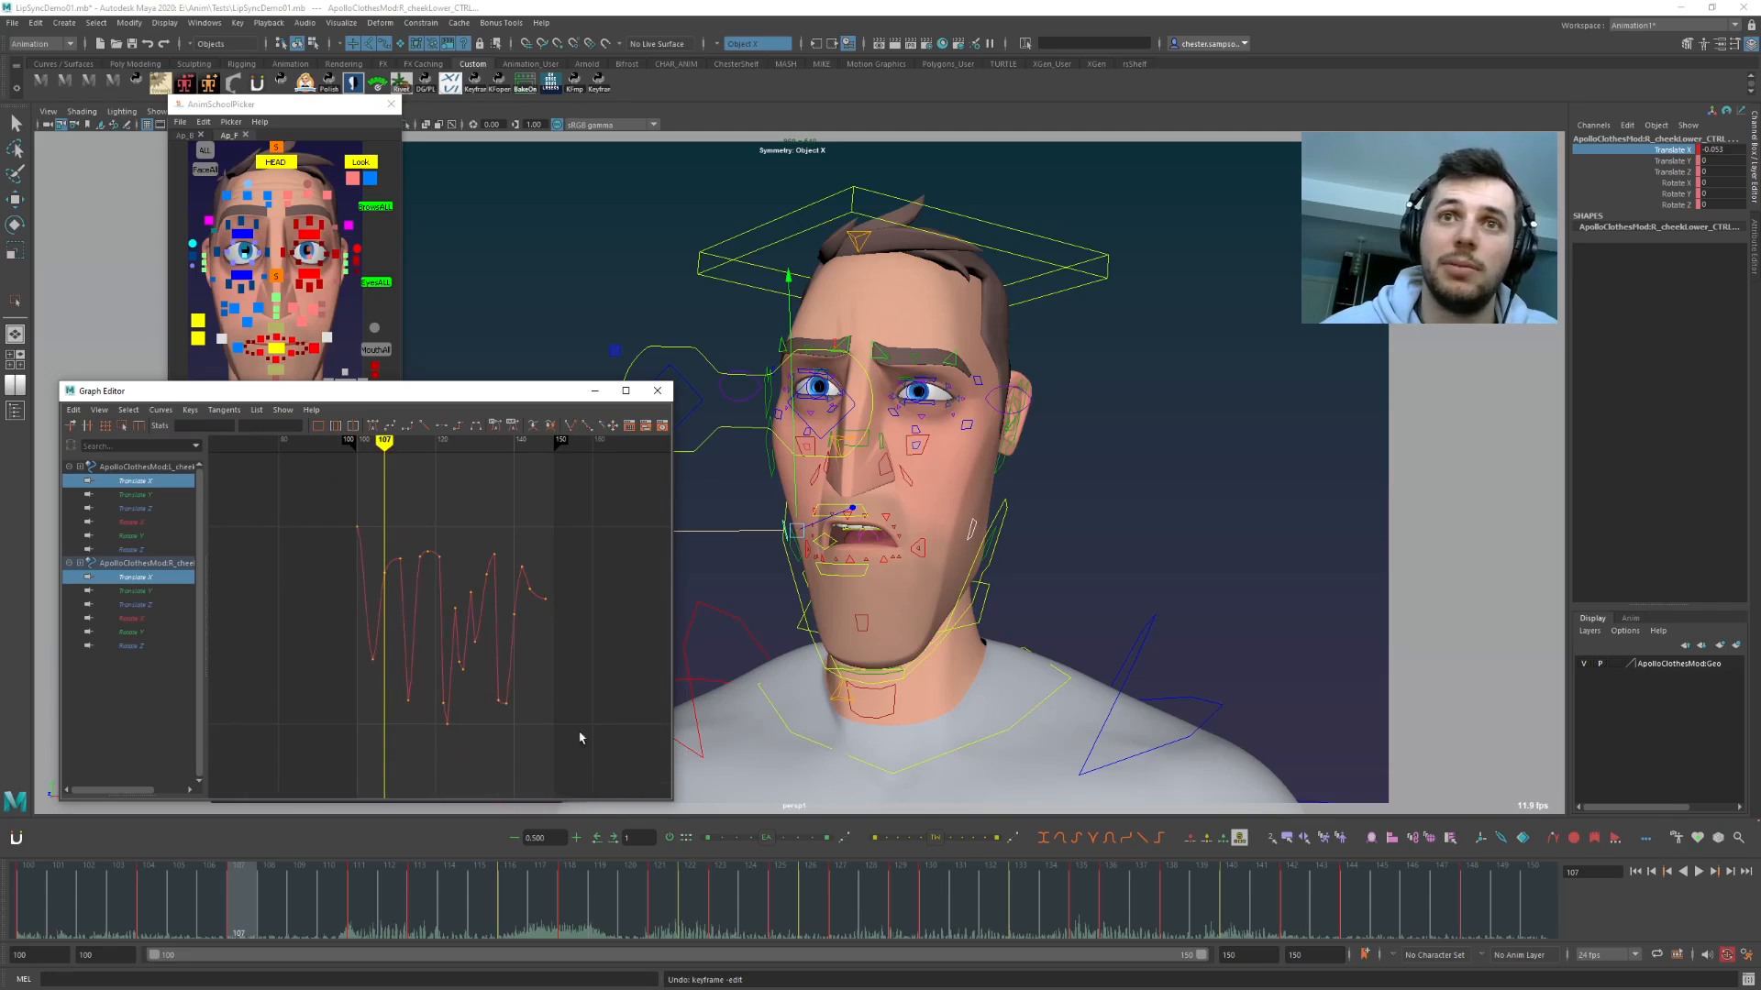
drag(341, 518, 340, 514)
middle_drag(438, 635, 431, 602)
key(ctrl+z)
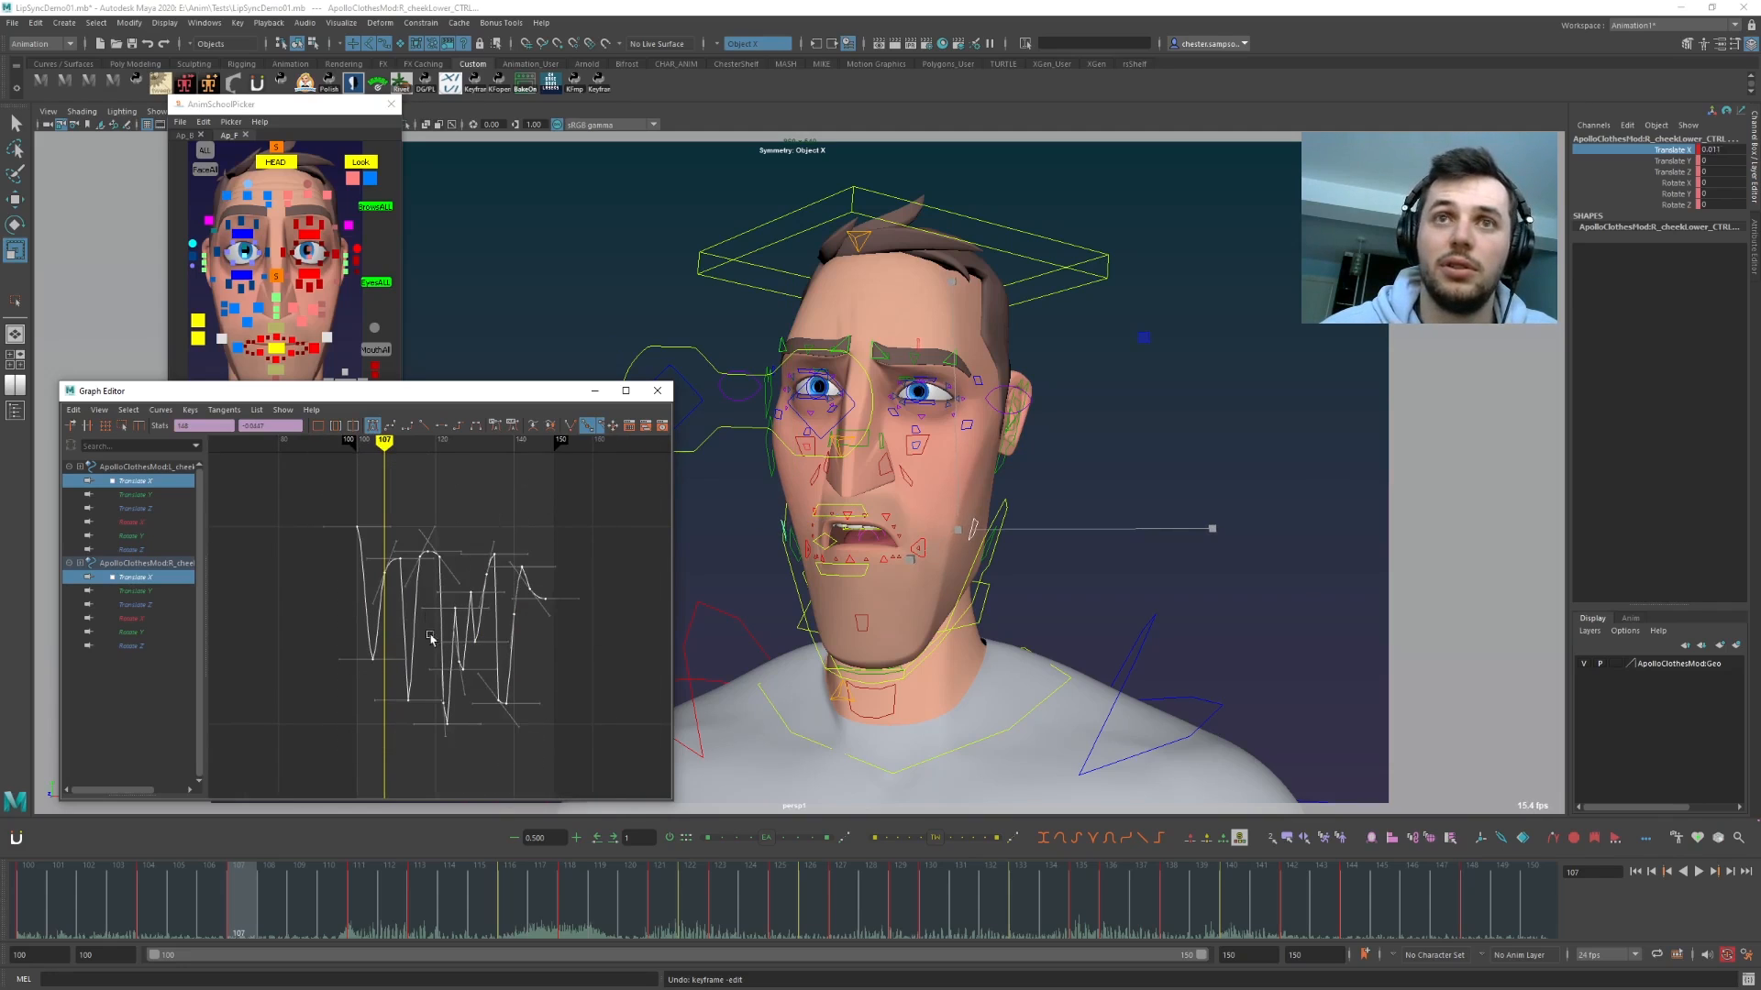
- Play back the lower cheek motion with the rig controls hidden and scrub the smile pose around frame 119
key(alt+v)
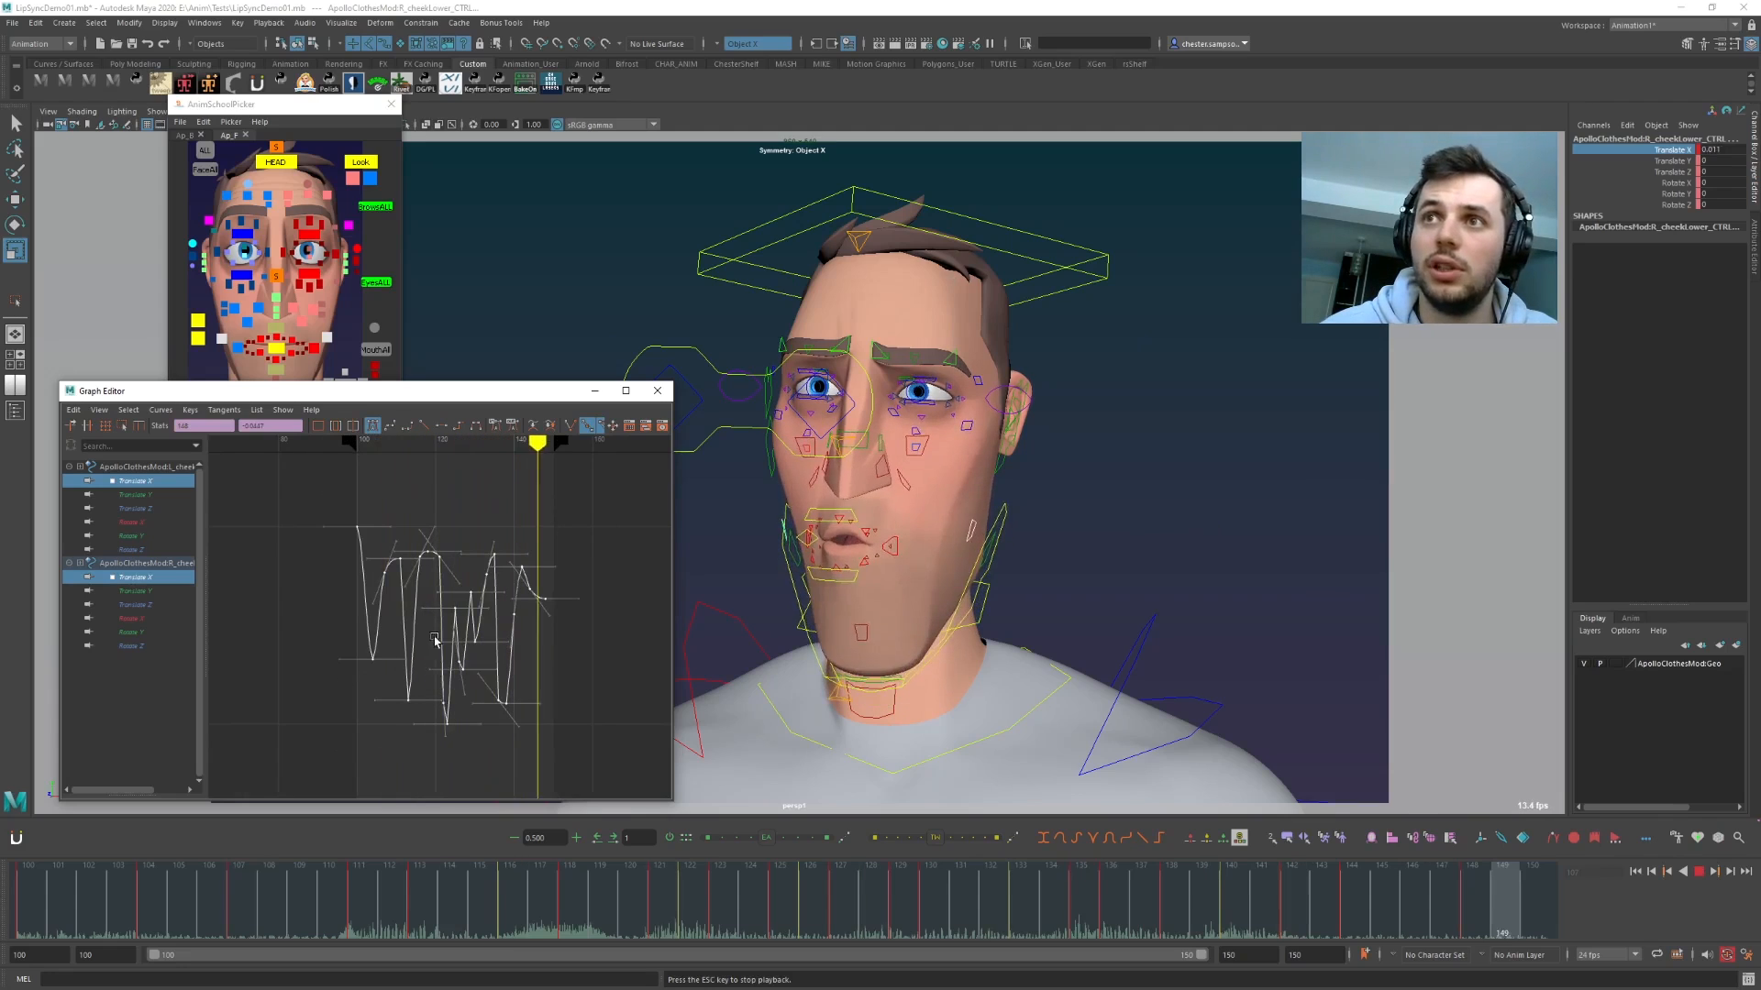
key(alt+1)
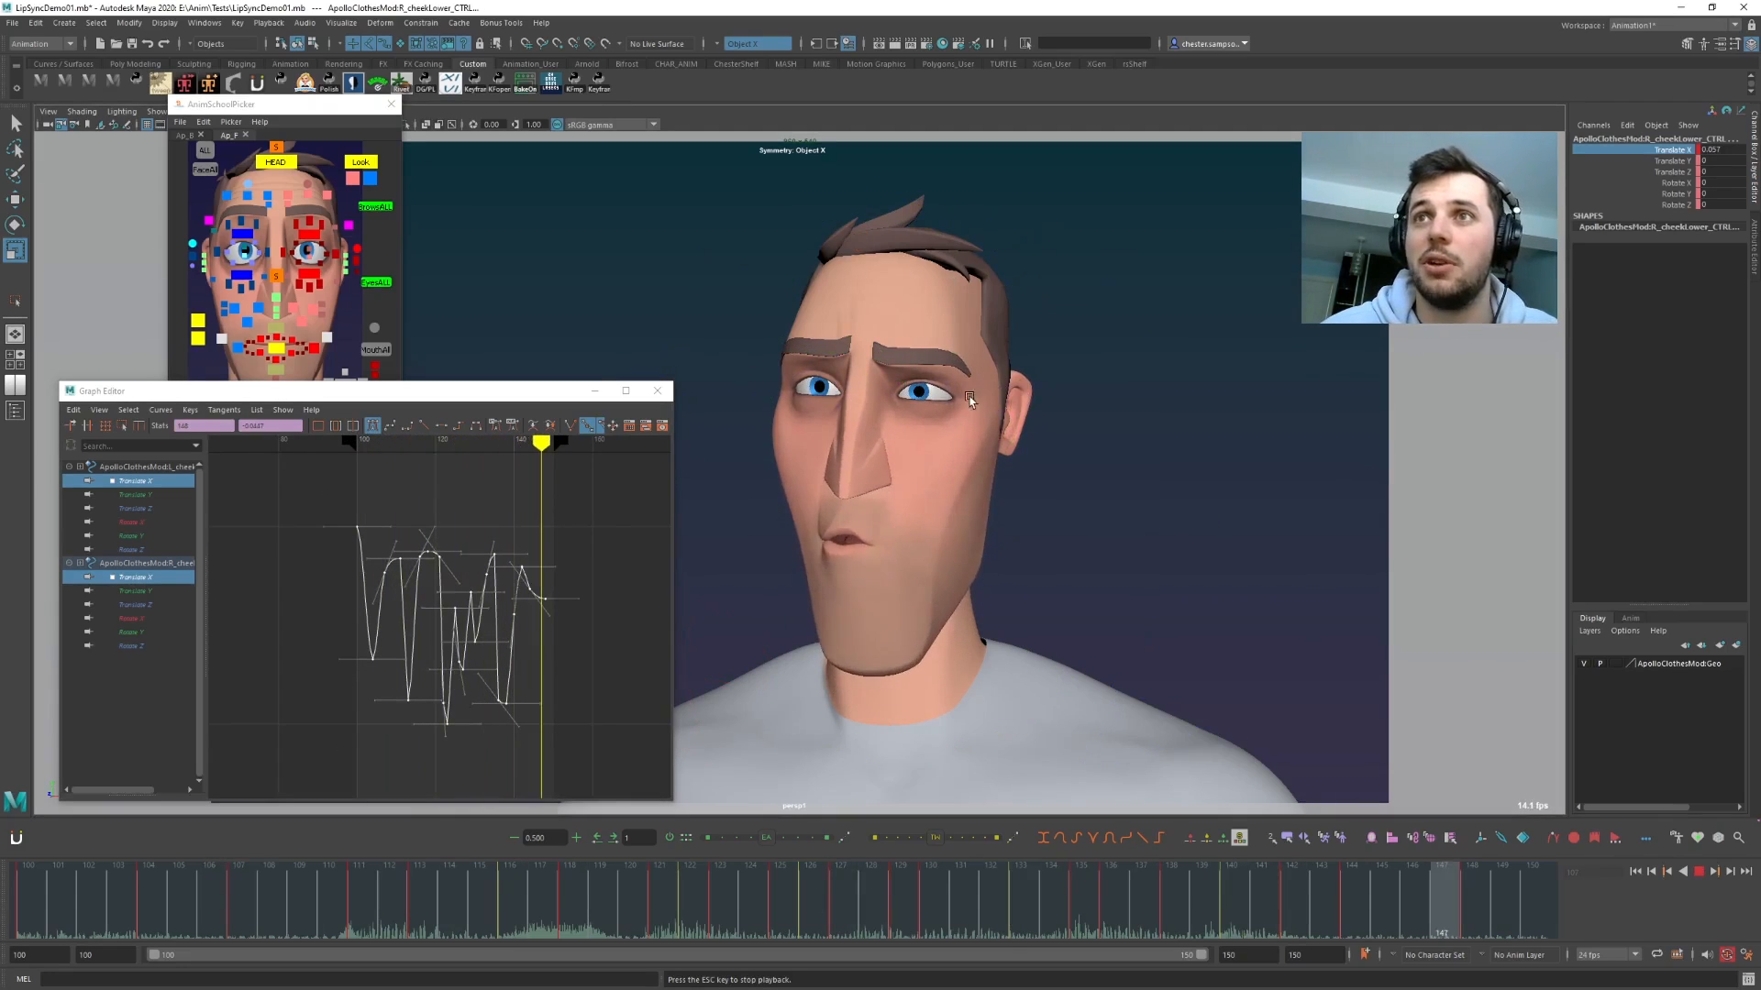
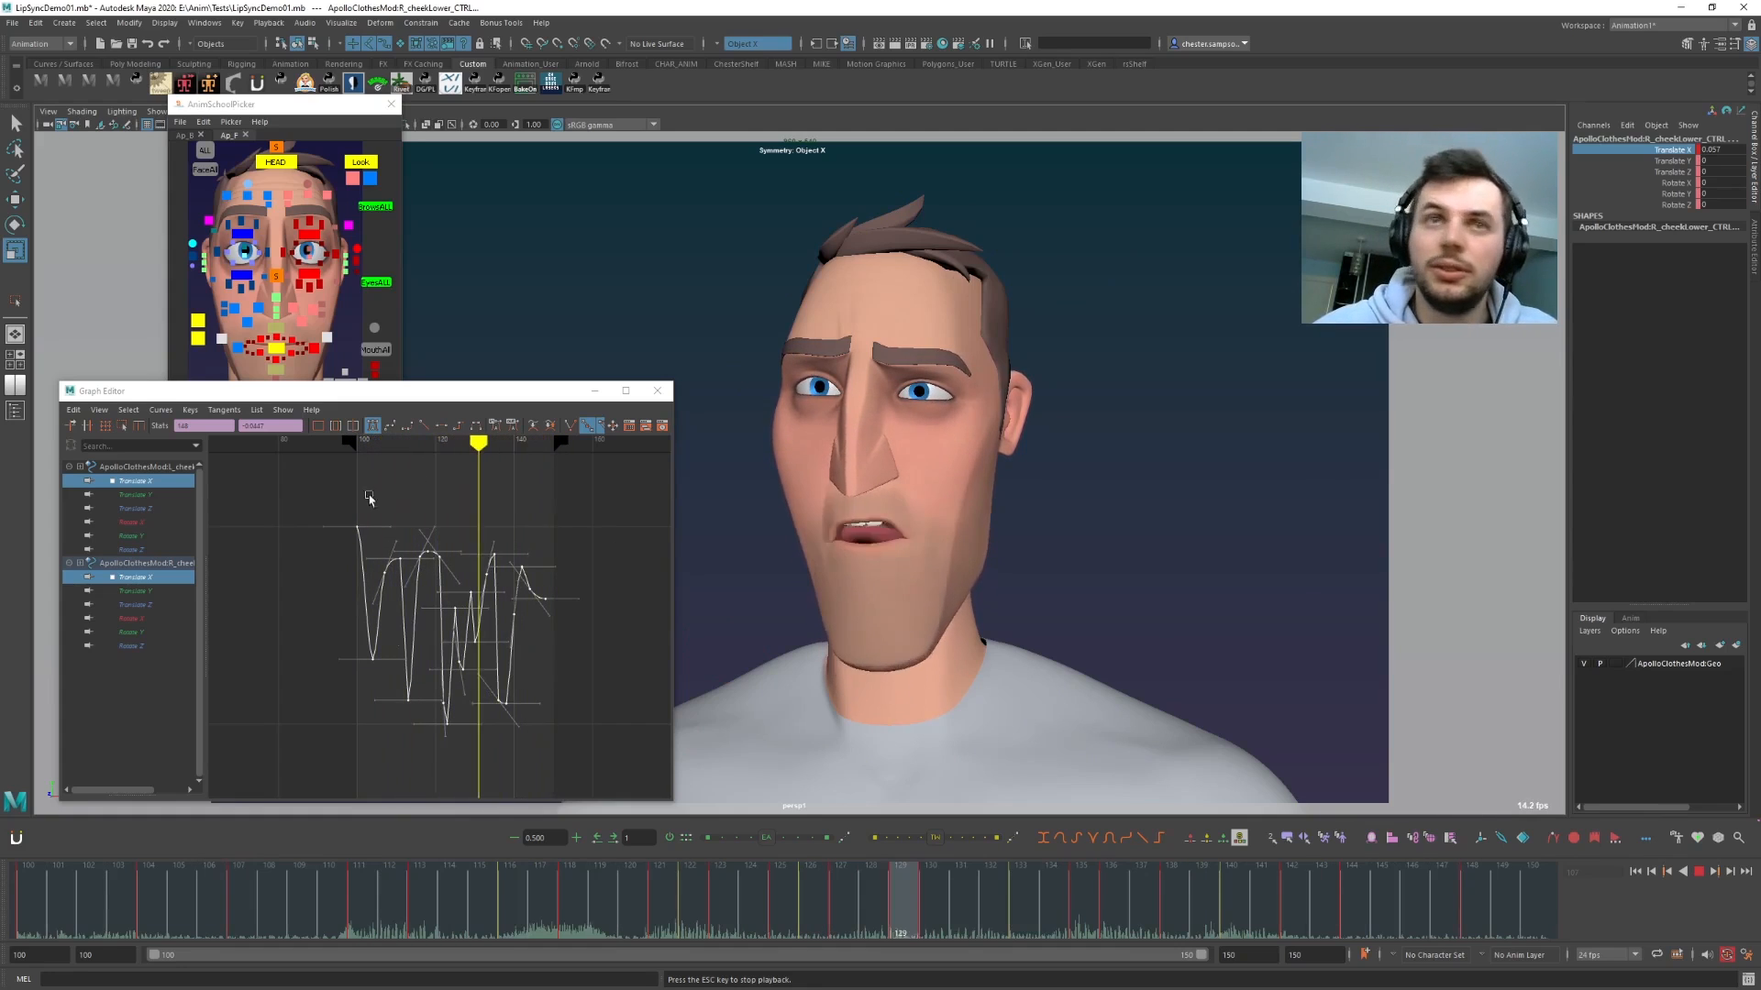
drag(379, 894, 614, 926)
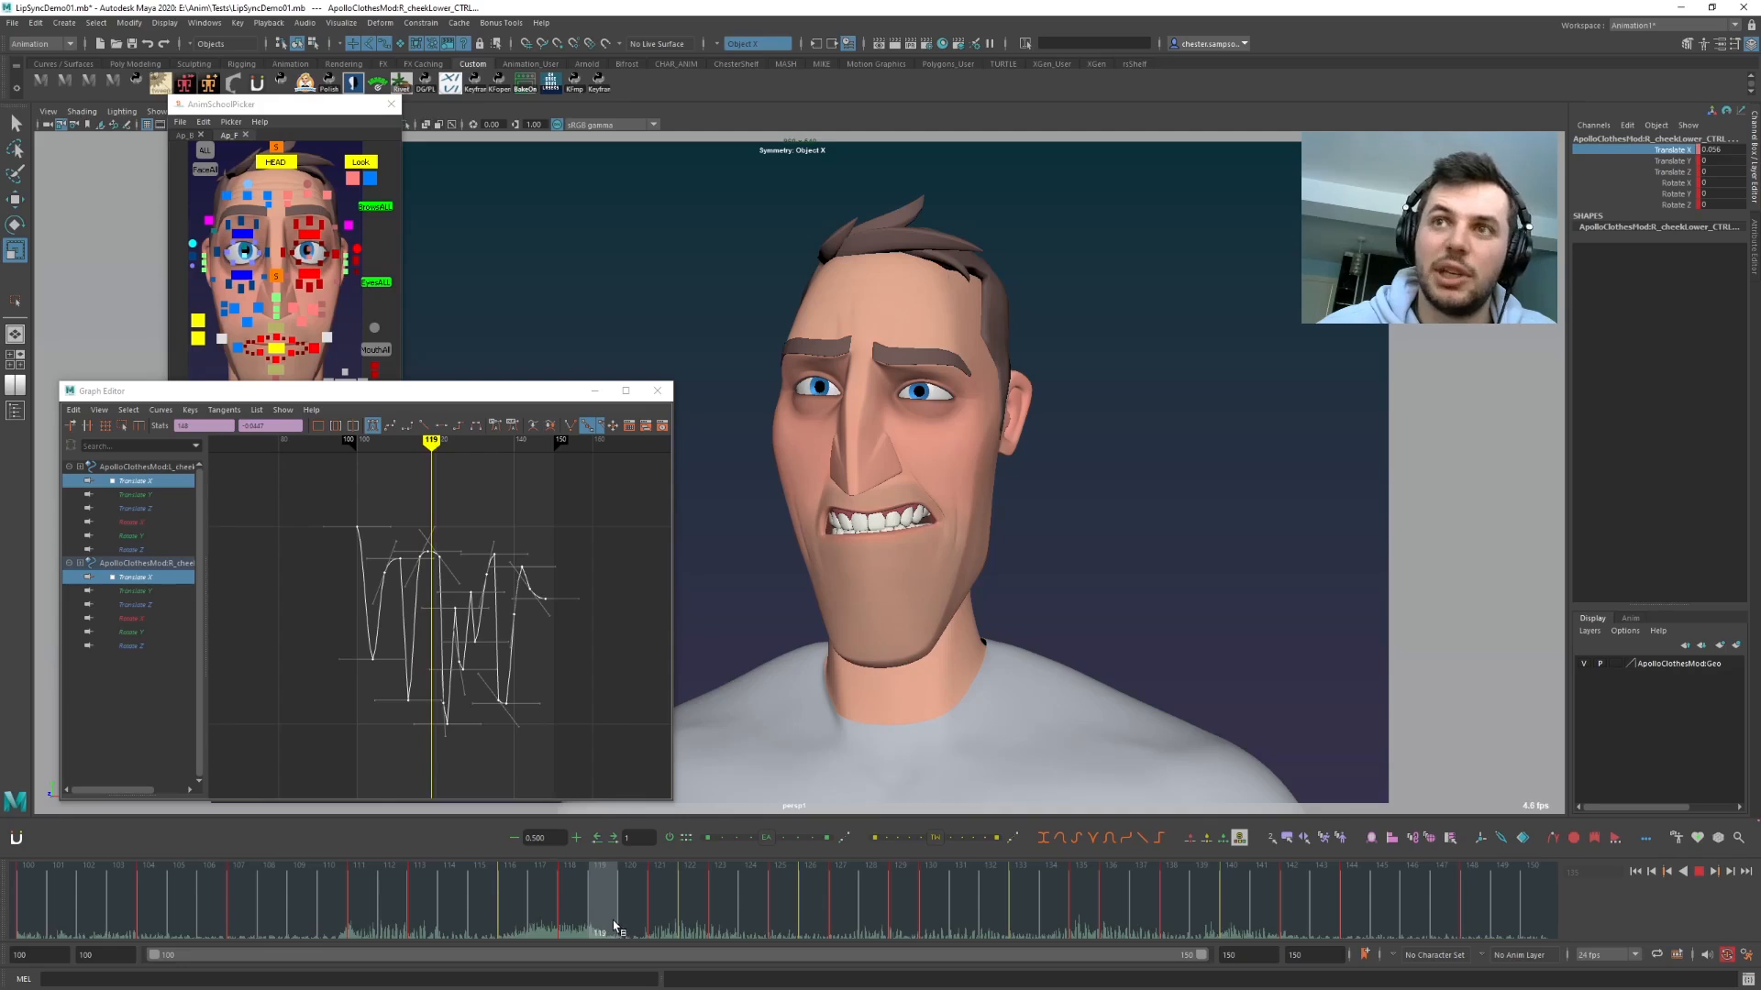
- Raise the Translate Y keys between frames 114 and 119 on the bottom squash control
click(296, 320)
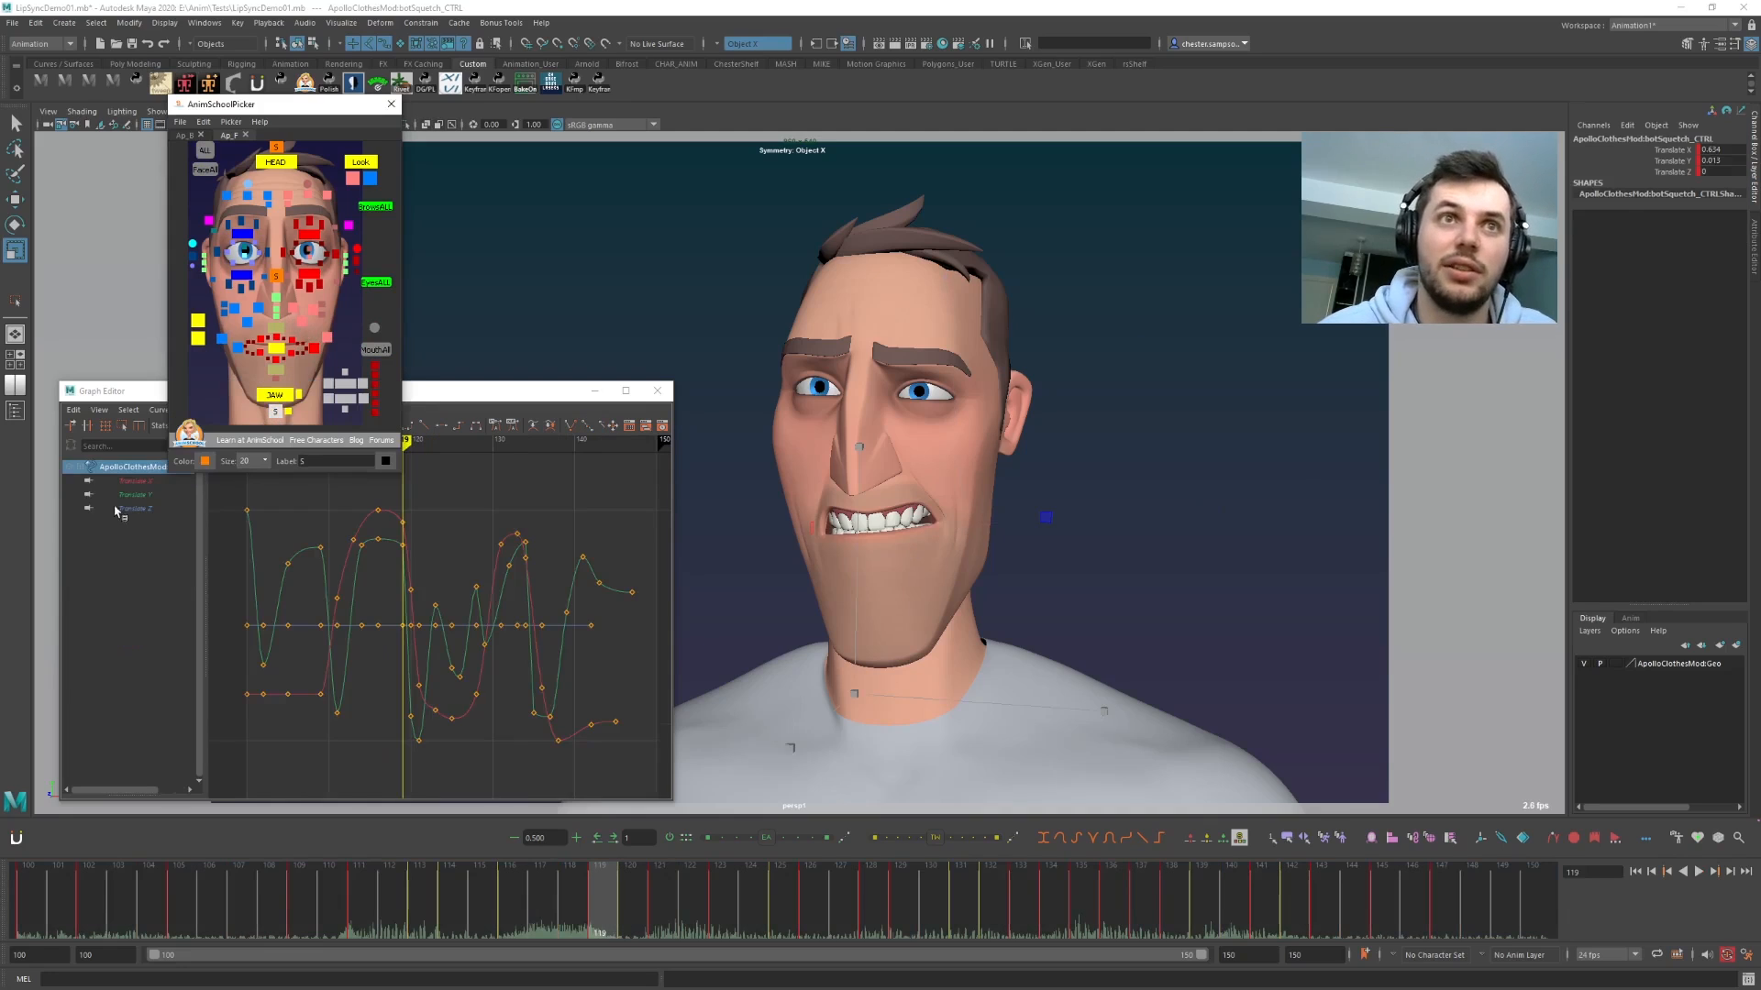
click(135, 494)
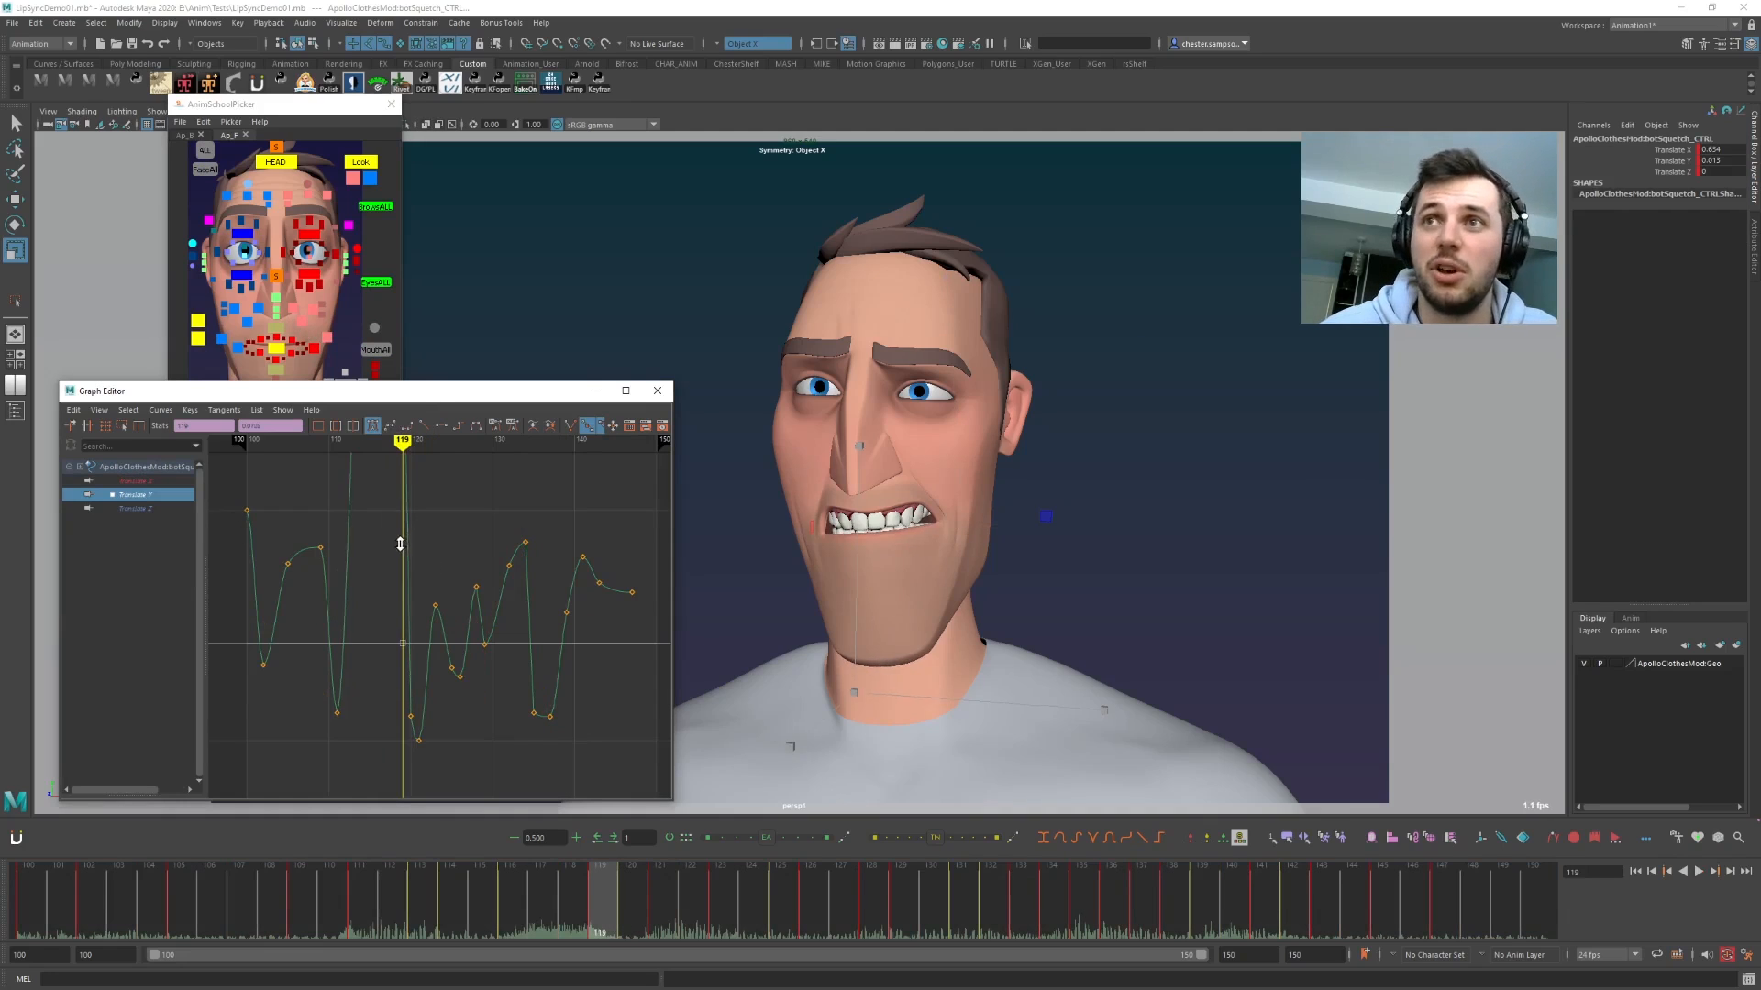
shift+middle_drag(405, 588, 405, 580)
key(a)
scroll(376, 642, down, 3)
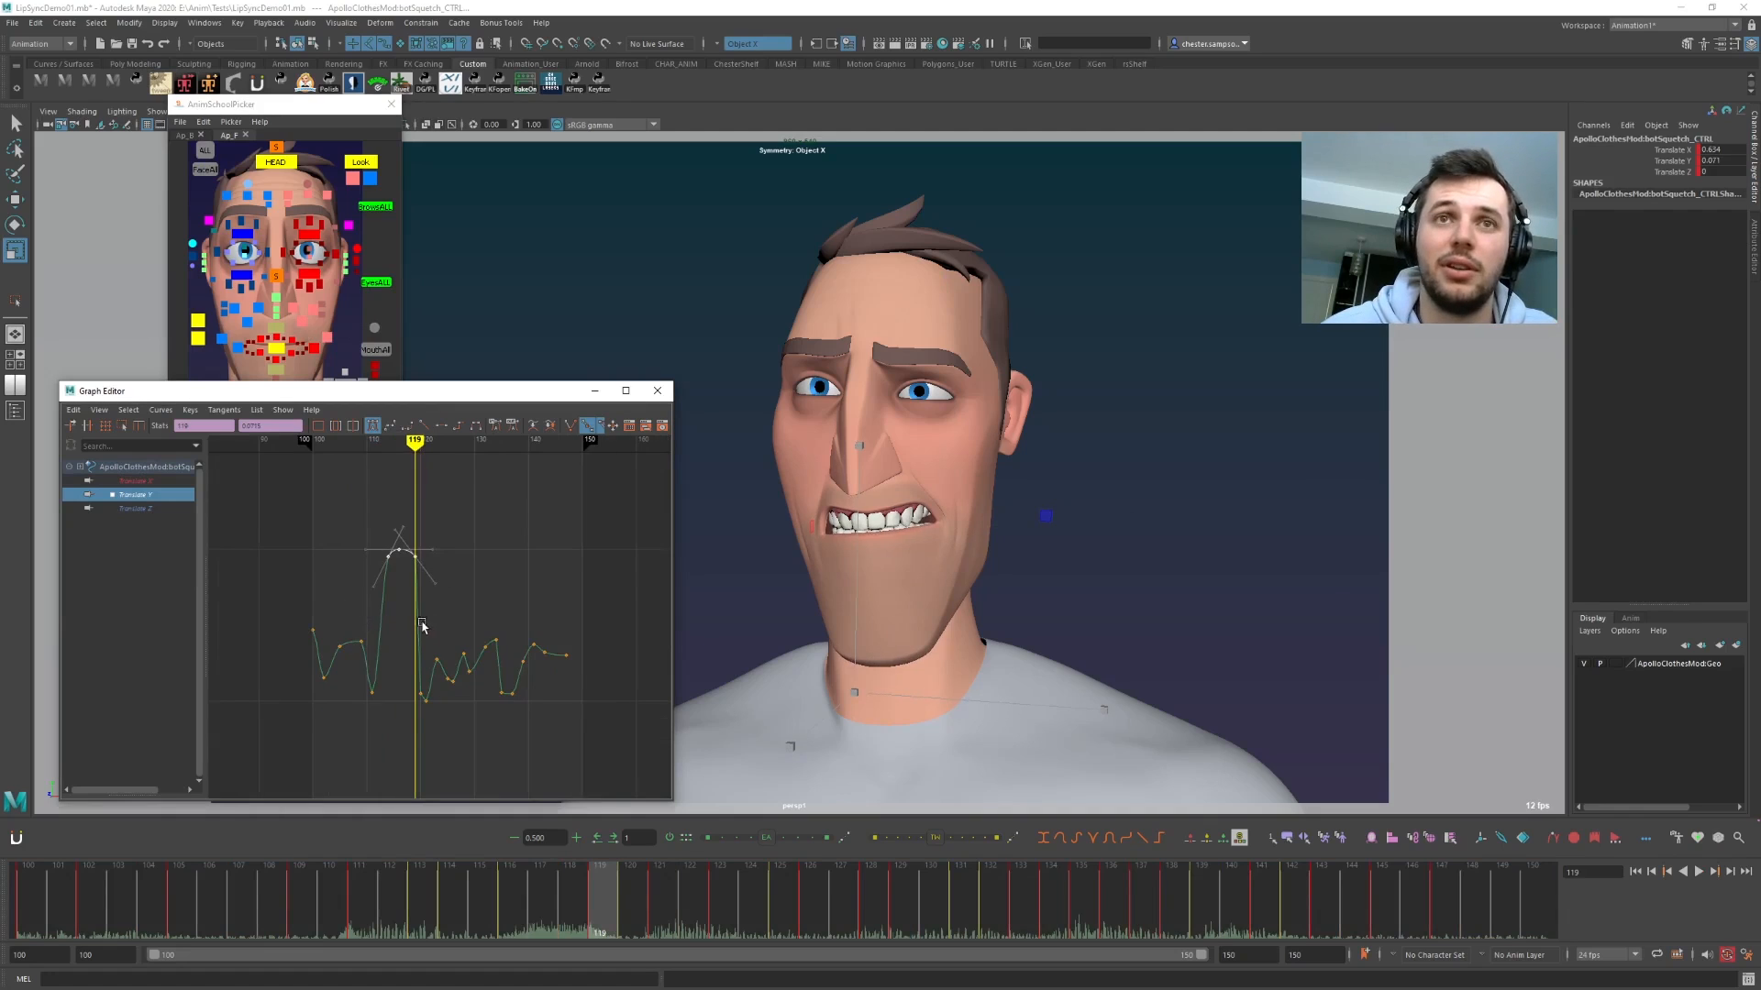
- Exaggerate the bottom squash control's Translate Y peak, lower its frame 114 key for a softer rise, and key frame 118
click(394, 539)
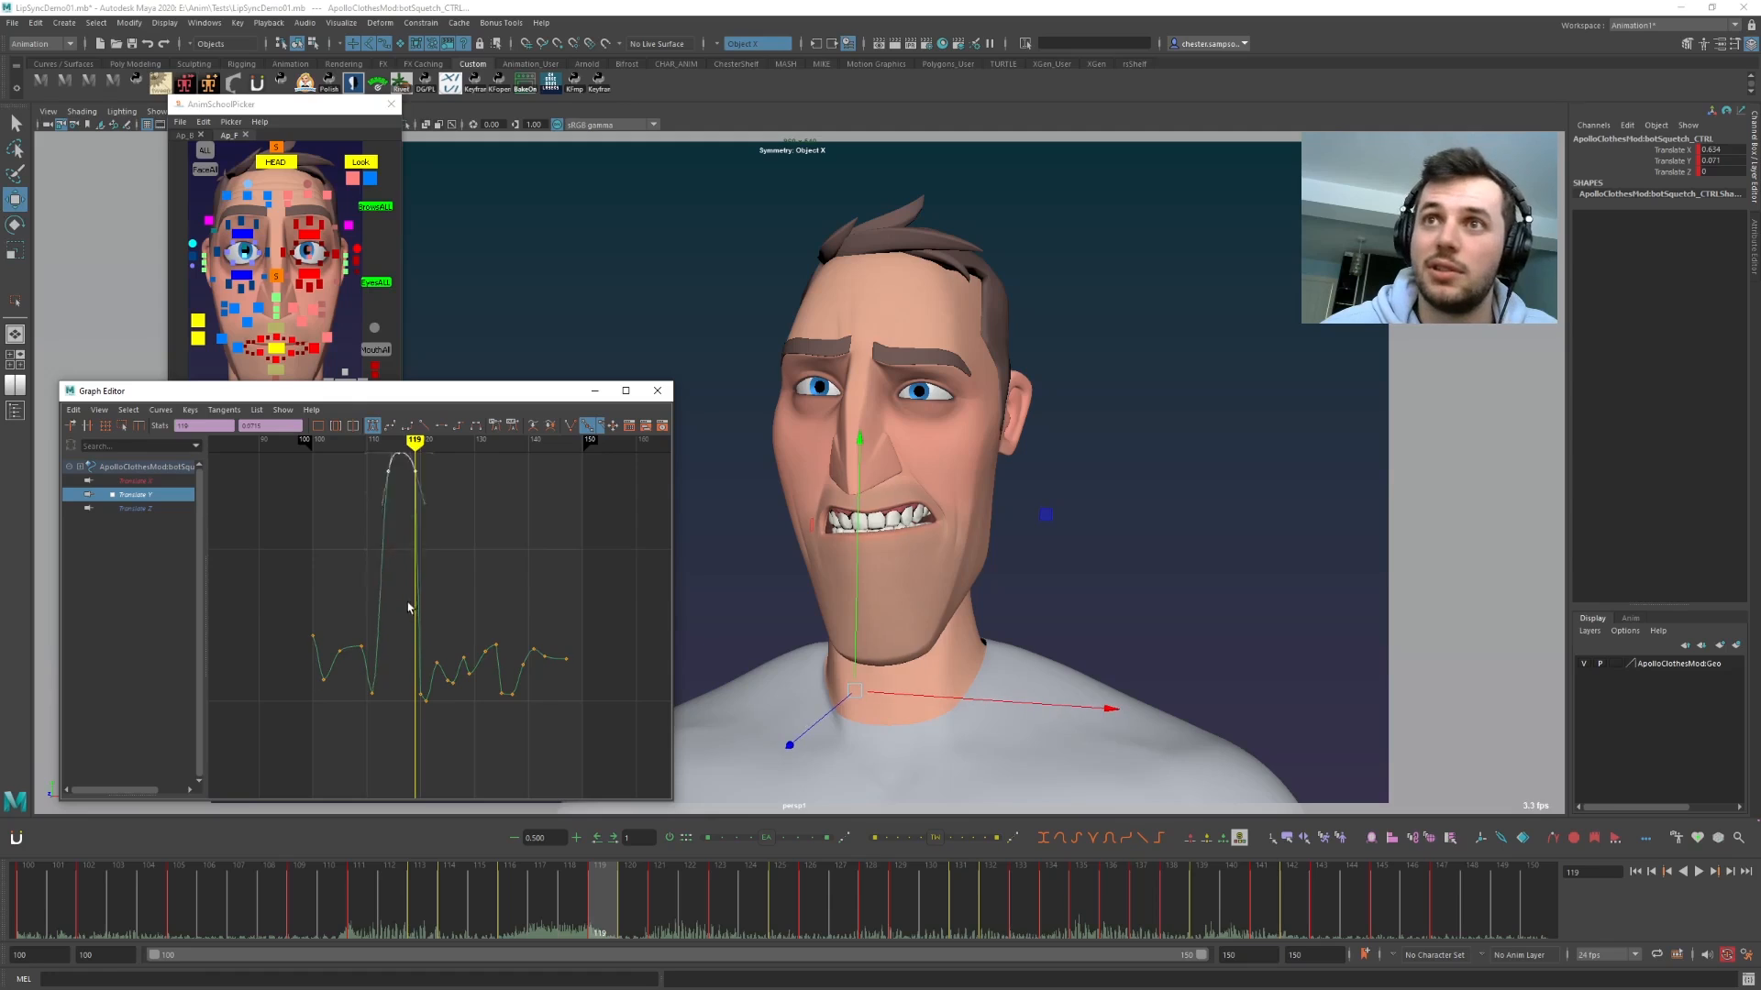
alt+right_drag(384, 640, 403, 689)
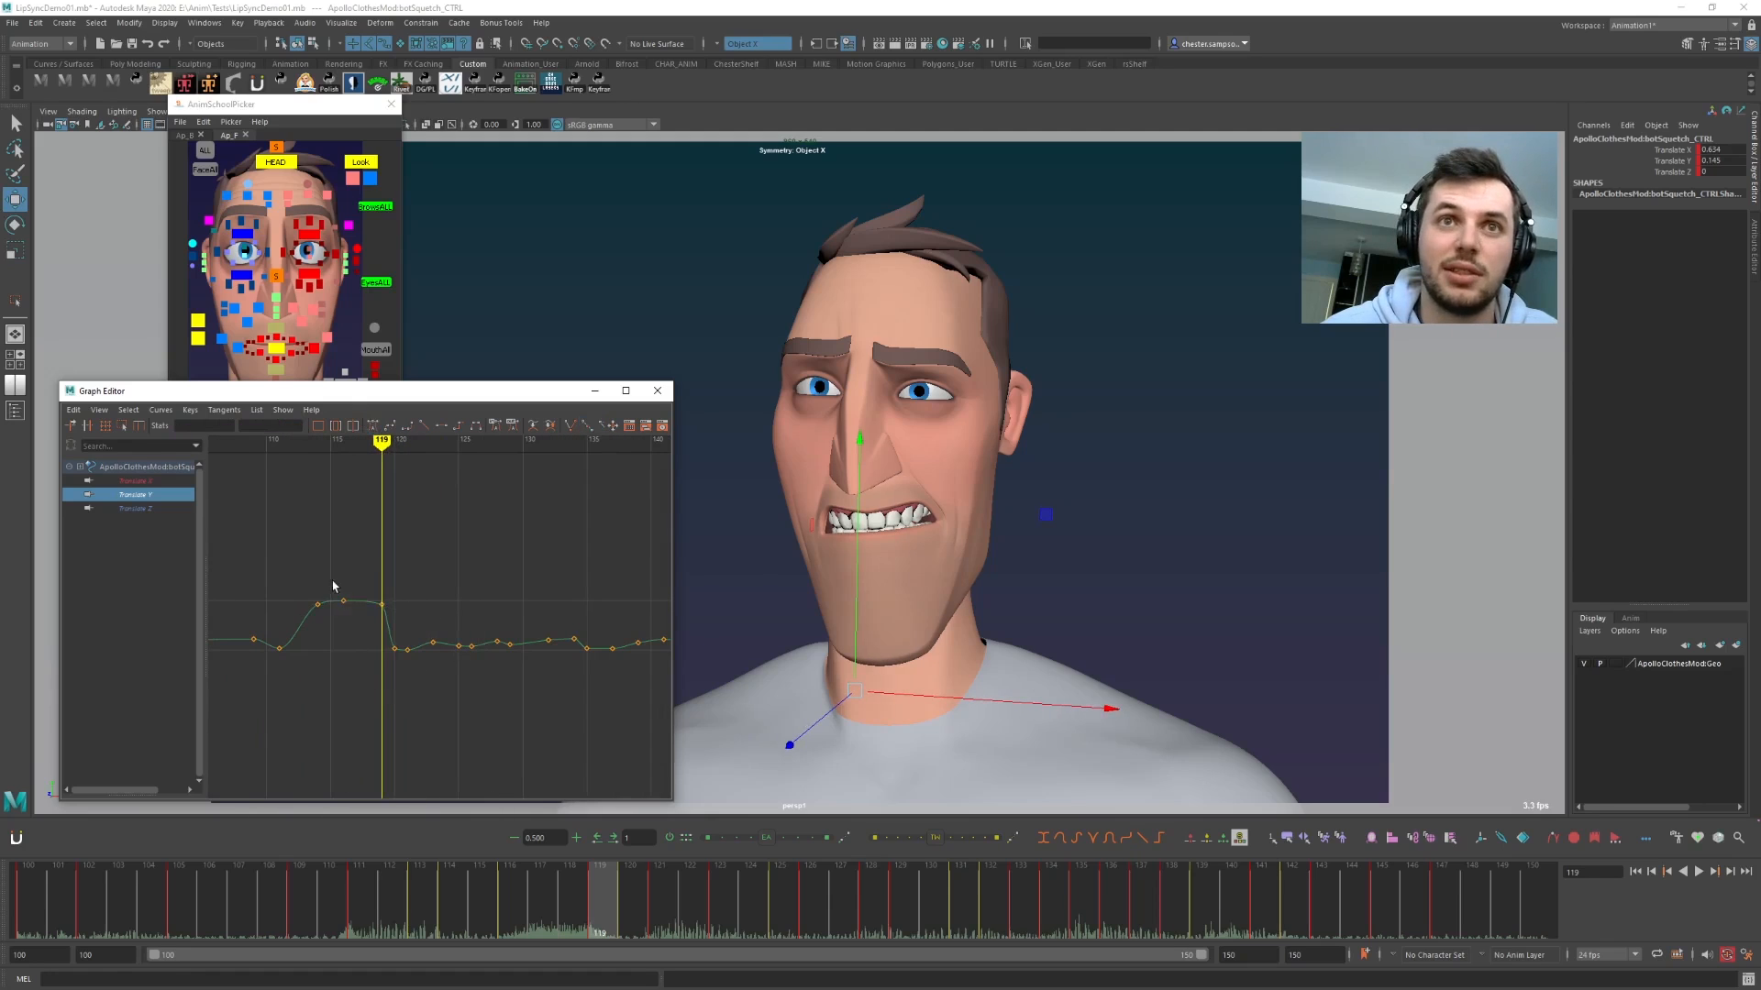
shift+middle_drag(364, 630, 363, 572)
click(361, 568)
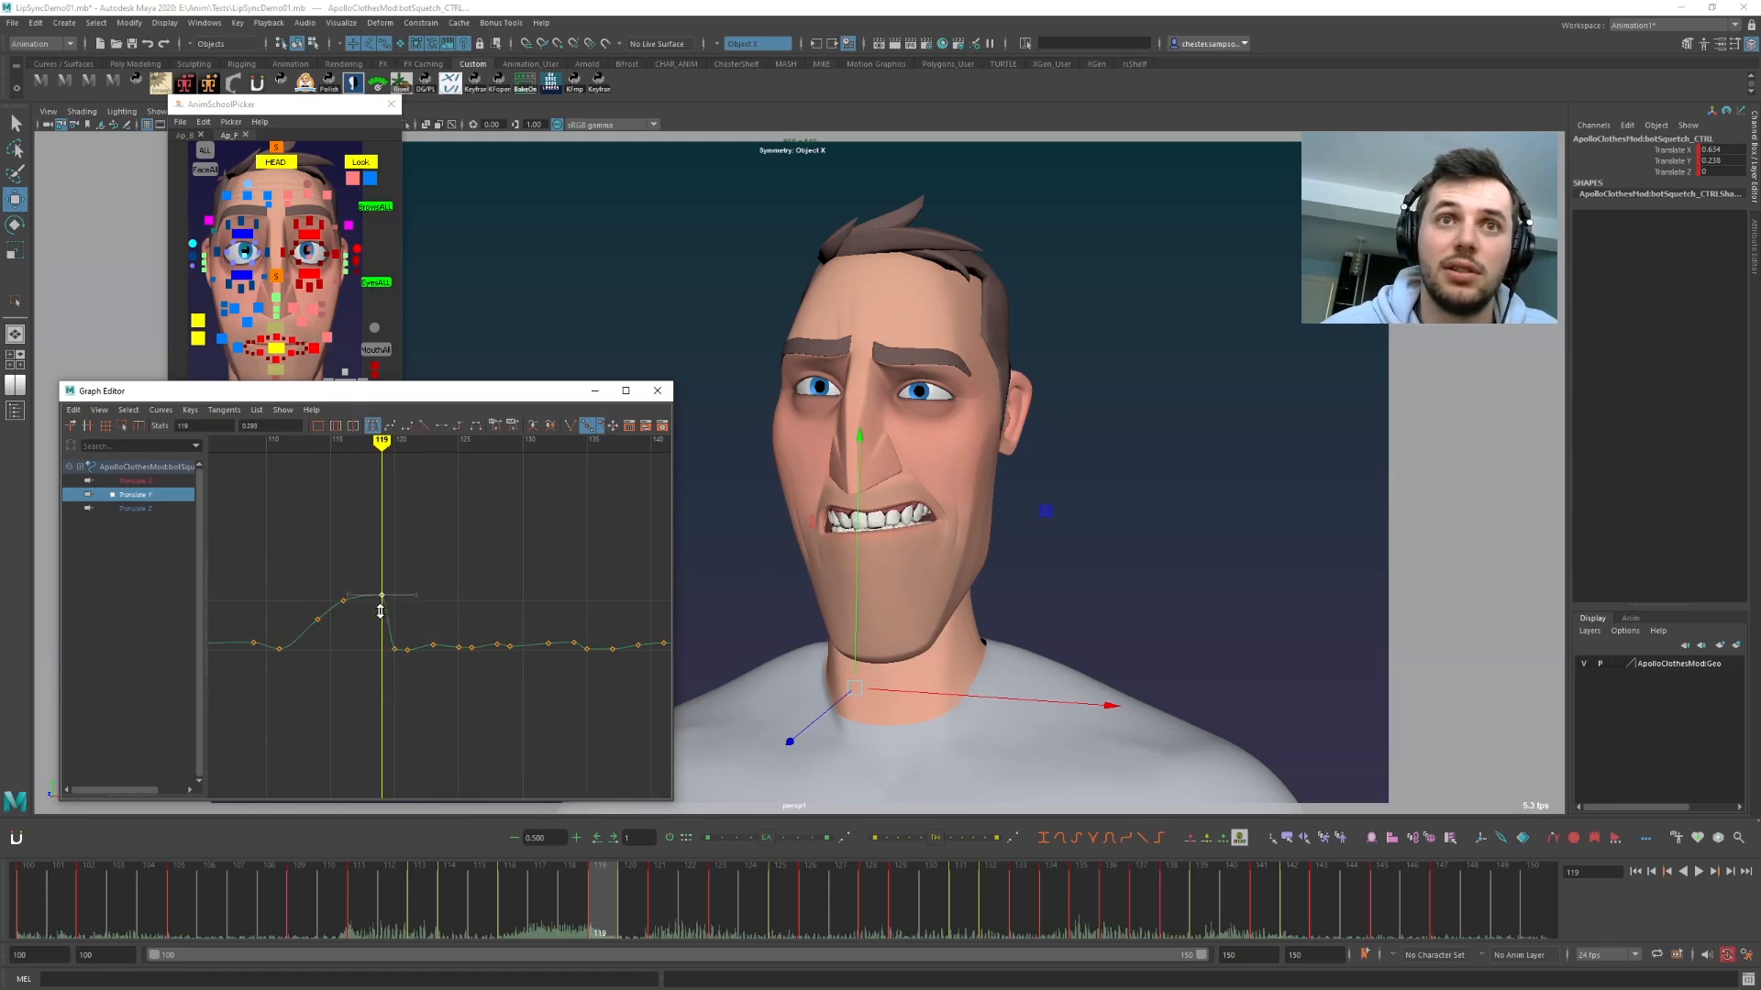
key(alt+comma)
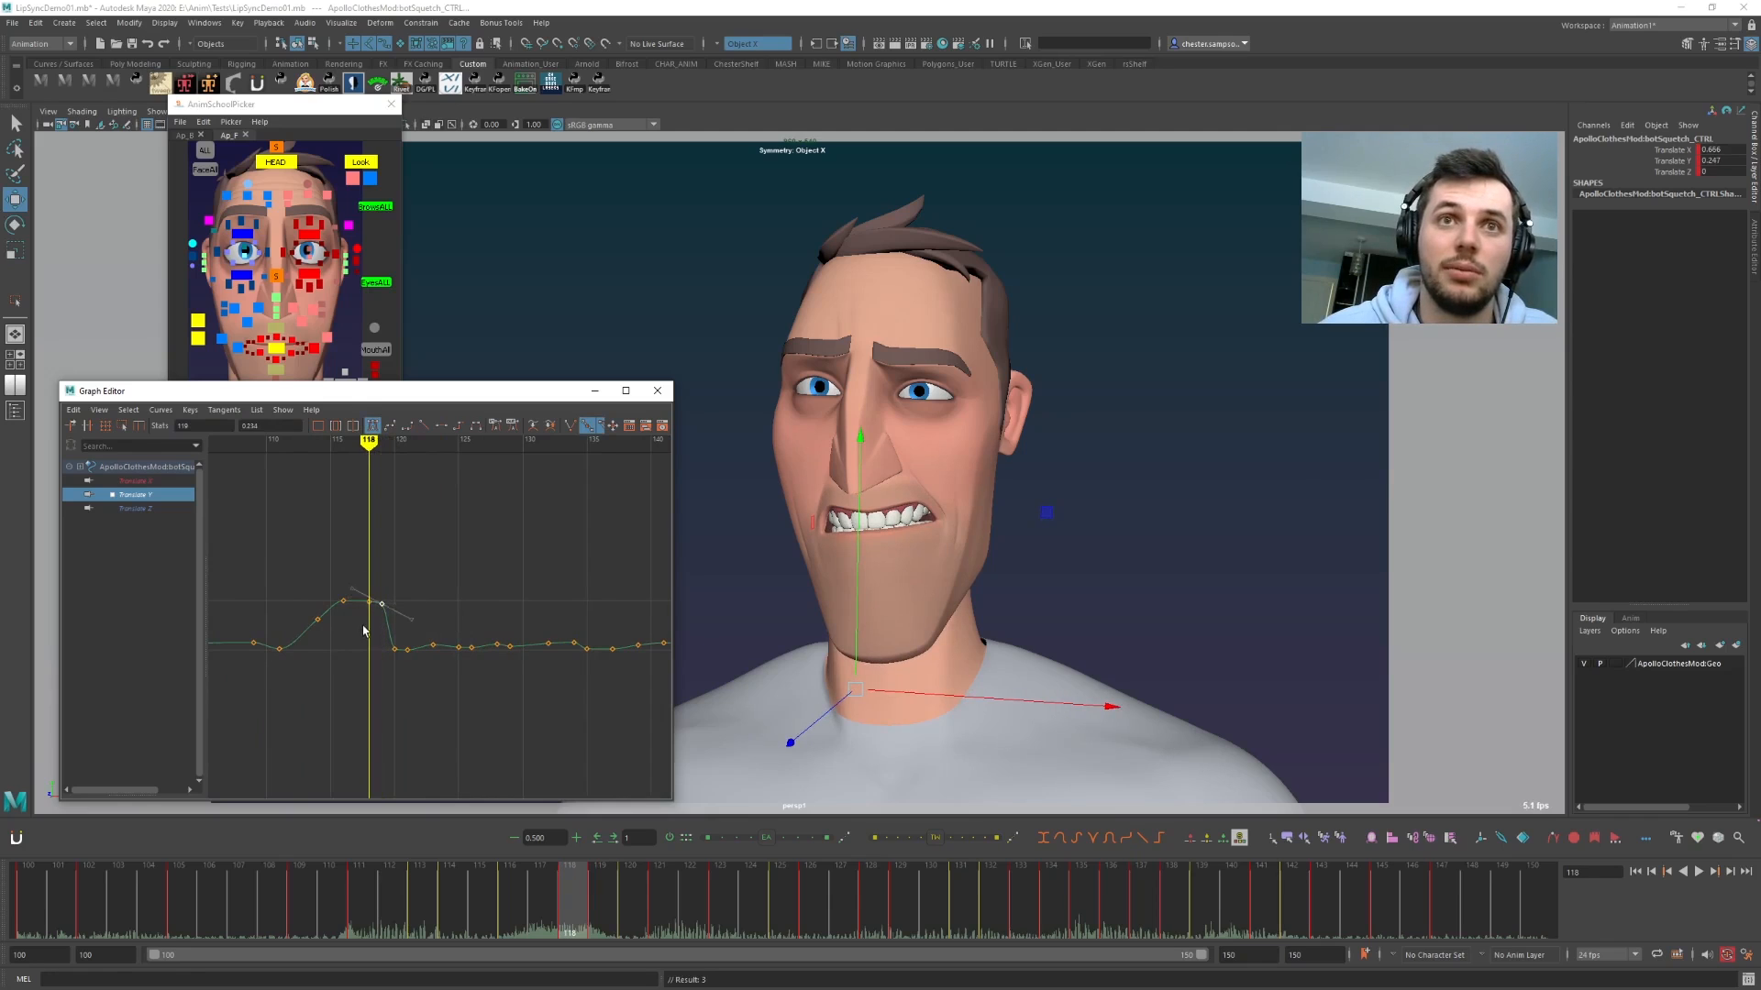
- Raise the bottom squash control's Translate Y keys at frames 116 to 119 further and play back the animation
alt+middle_drag(353, 619, 382, 608)
drag(326, 501, 420, 562)
shift+middle_drag(413, 515, 412, 503)
shift+middle_drag(398, 585, 397, 541)
click(381, 677)
key(alt+comma)
key(alt+comma)
key(alt+comma)
key(alt+comma)
key(alt+v)
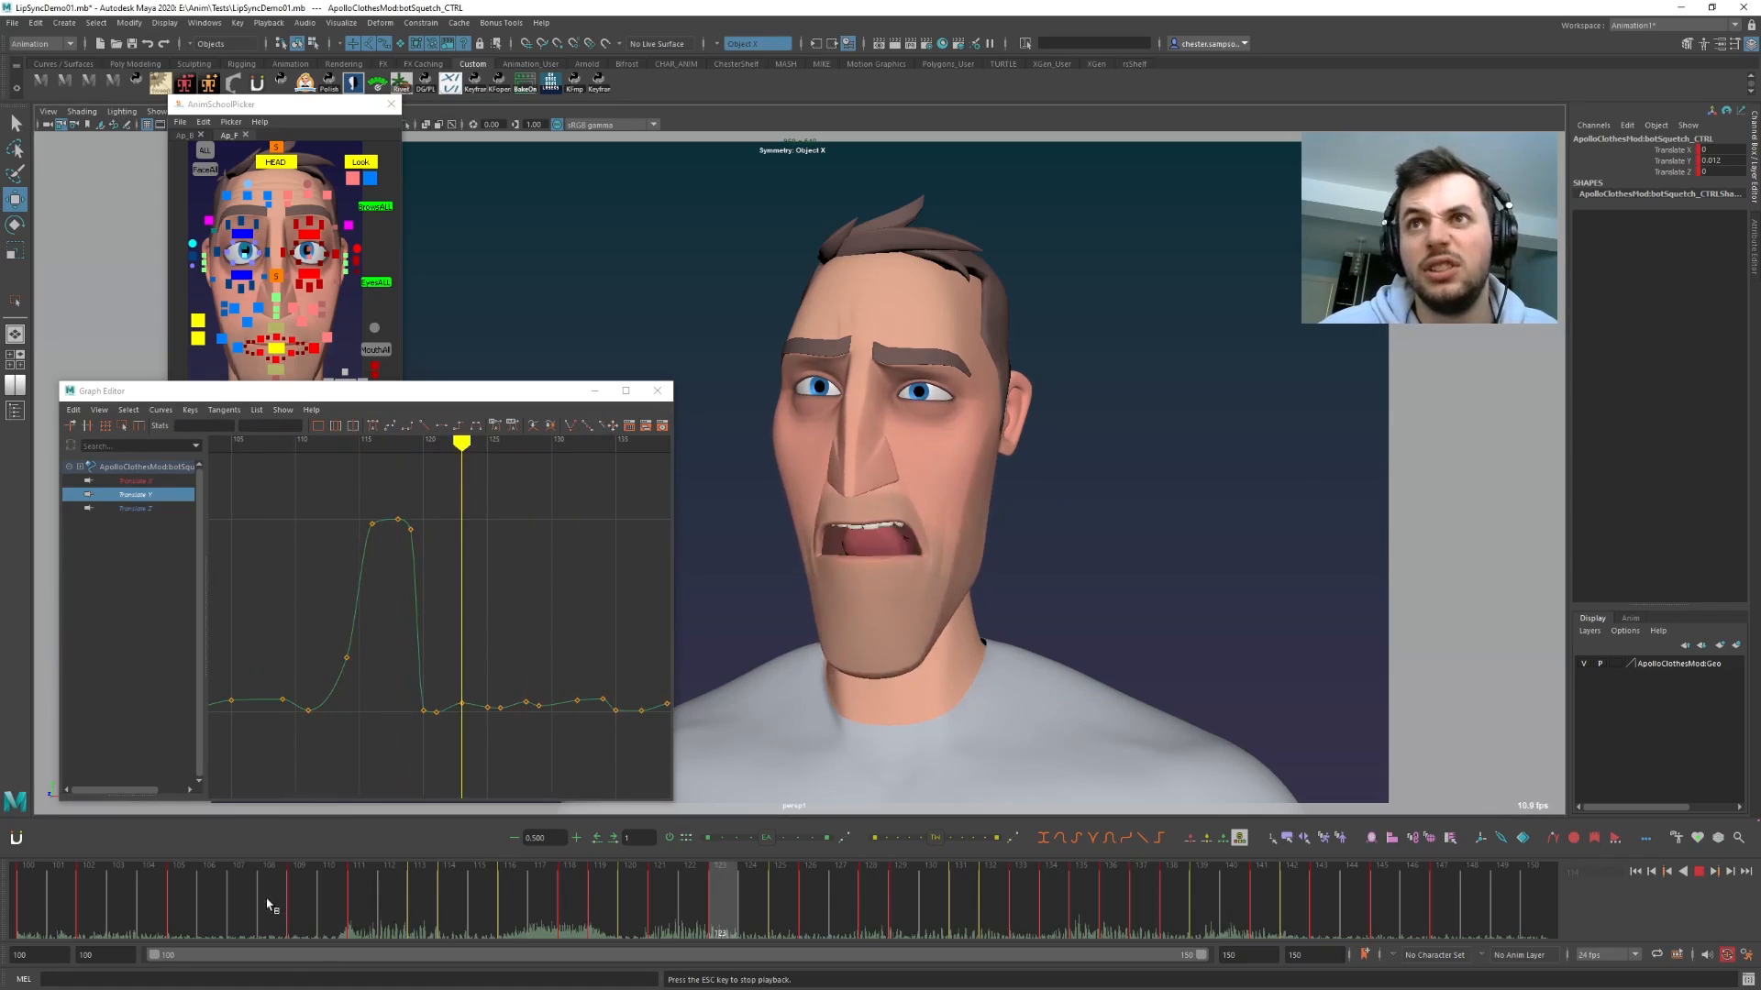
- Scrub to frame 118, push the squash control's Translate Y peak to about 0.77, and review the playback
drag(251, 896, 566, 913)
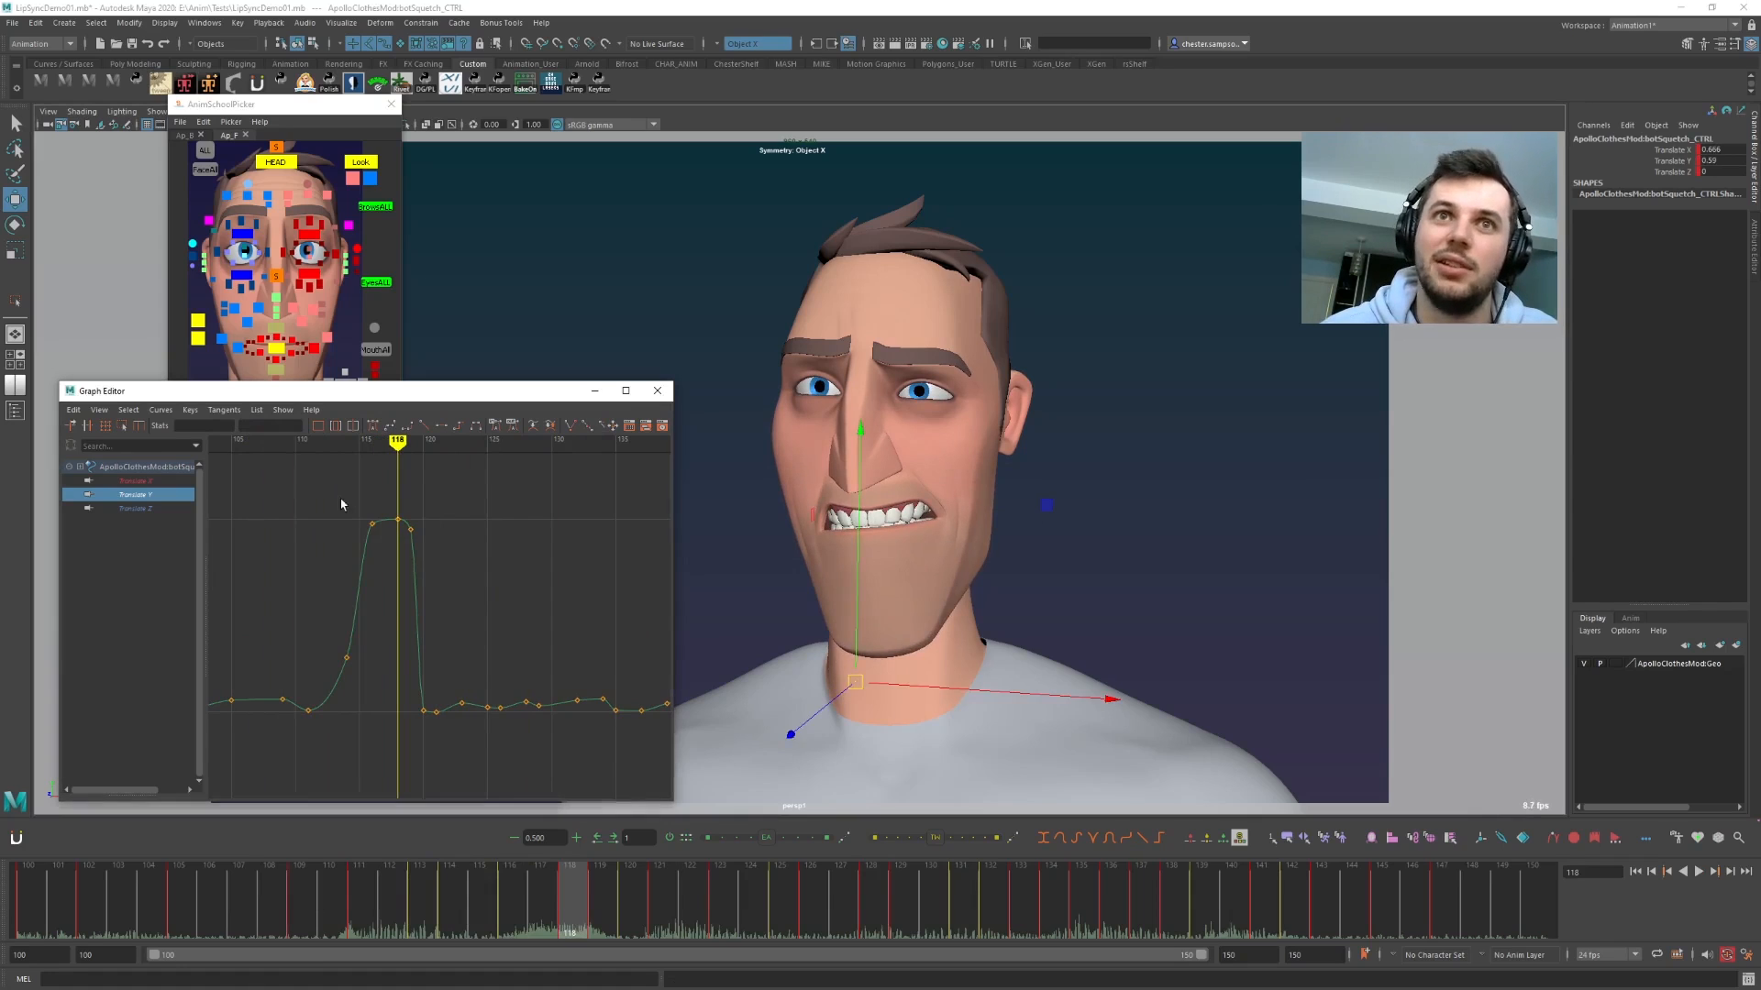
drag(326, 498, 418, 594)
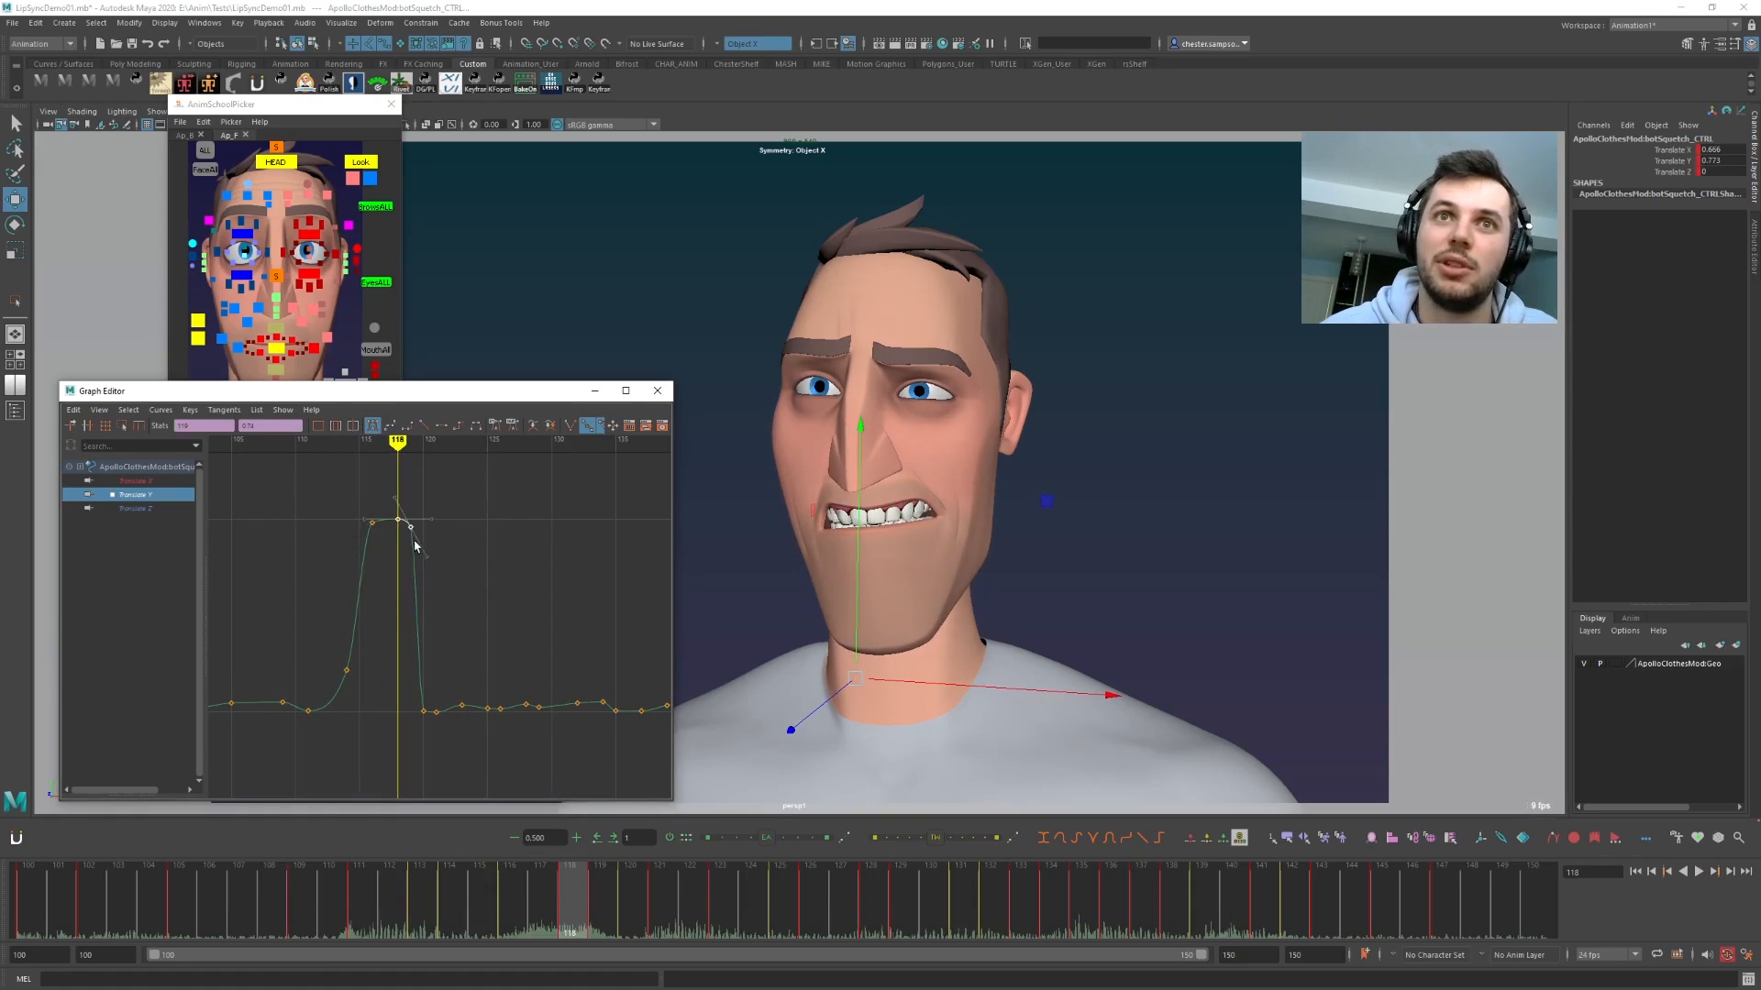
key(comma)
key(comma)
key(alt+v)
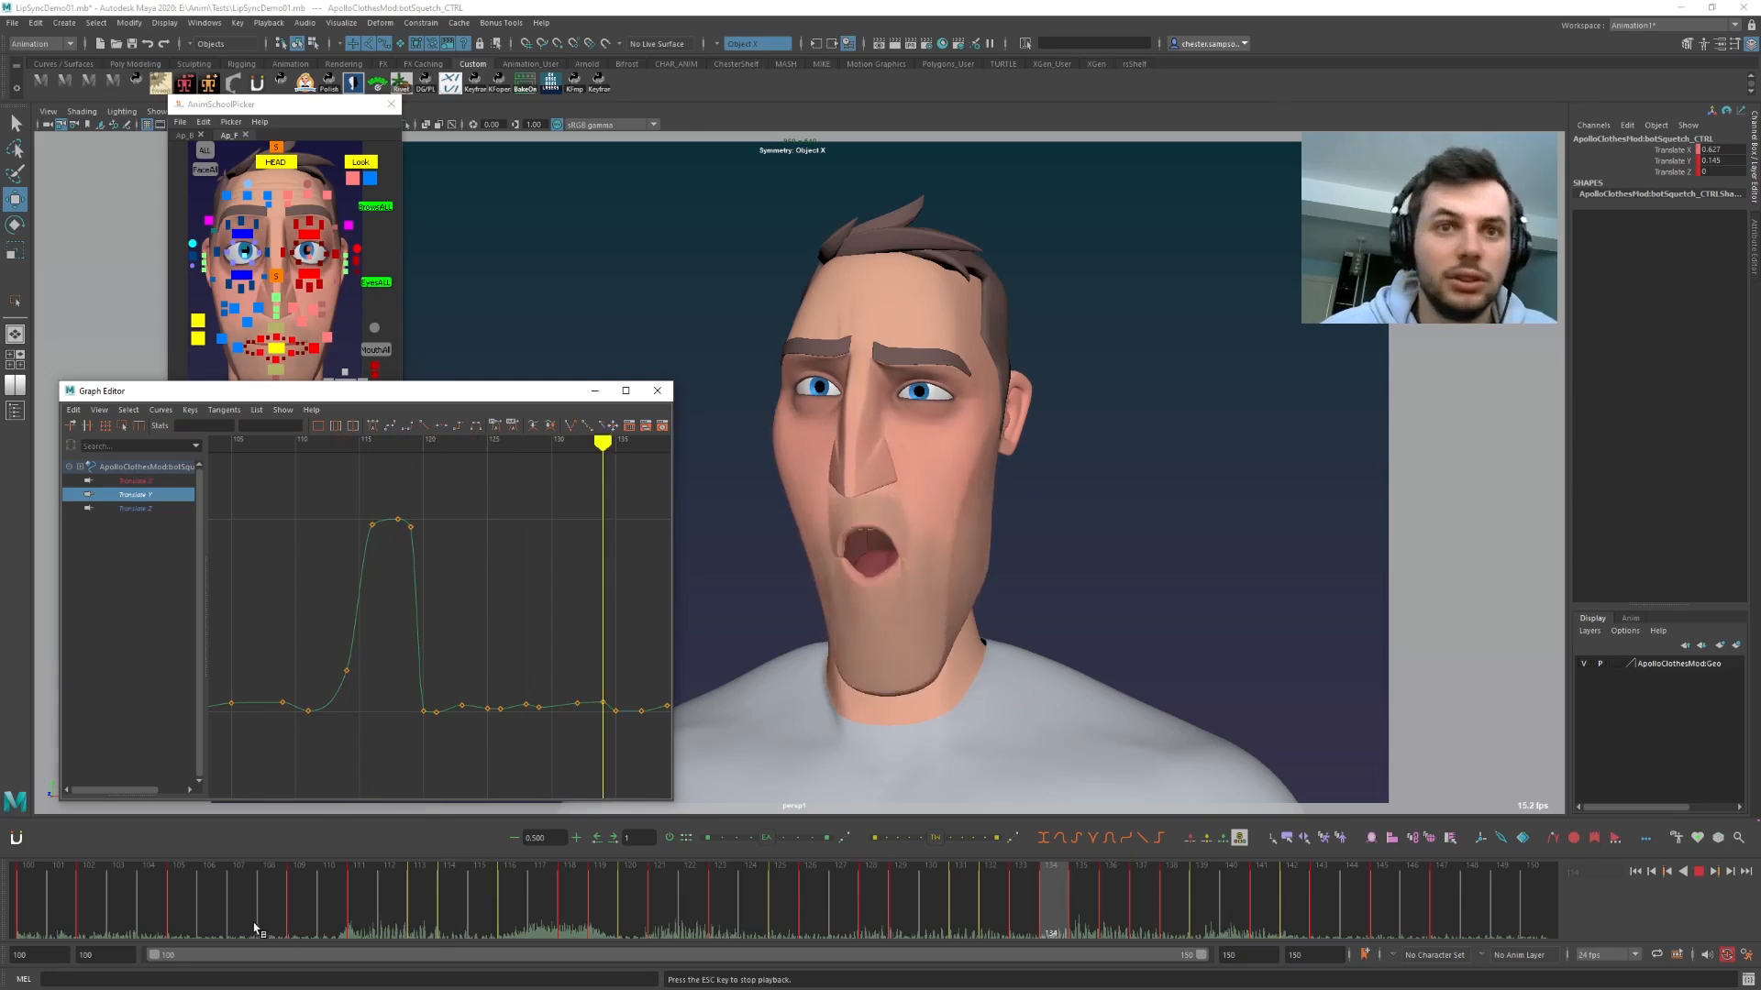
click(251, 892)
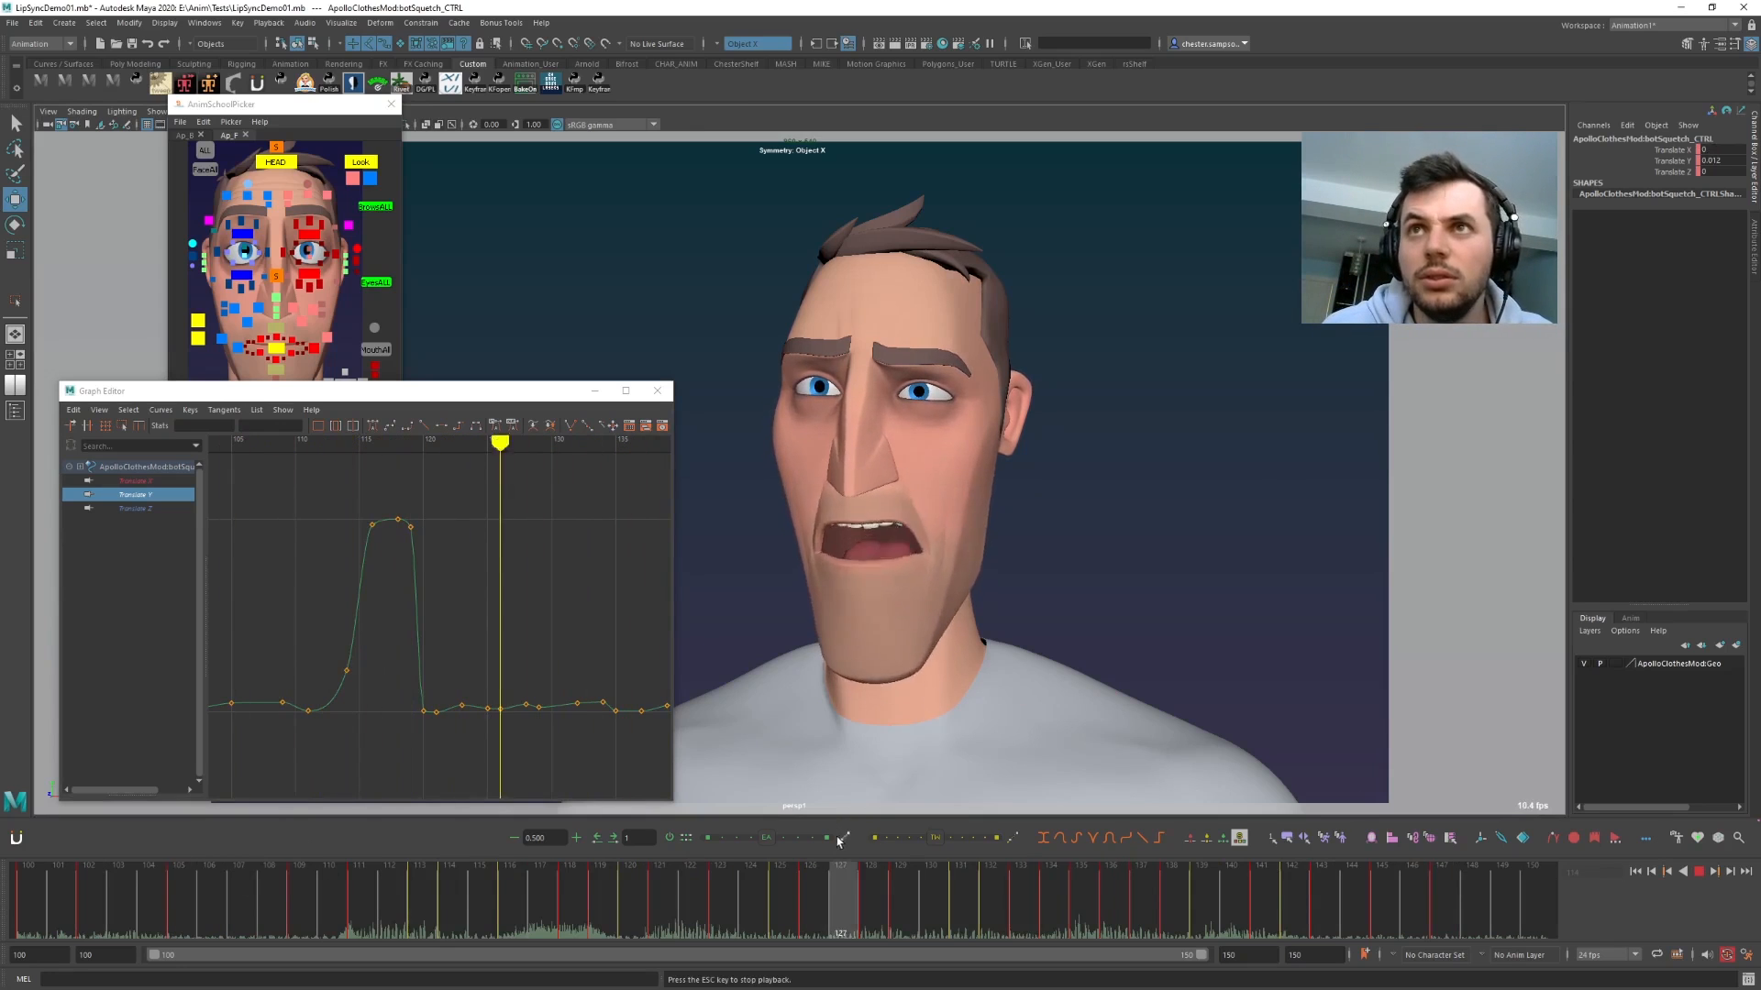
key(Escape)
- Copy the Translate X and Translate Y keys of the left upper lip corner control
shift+click(291, 310)
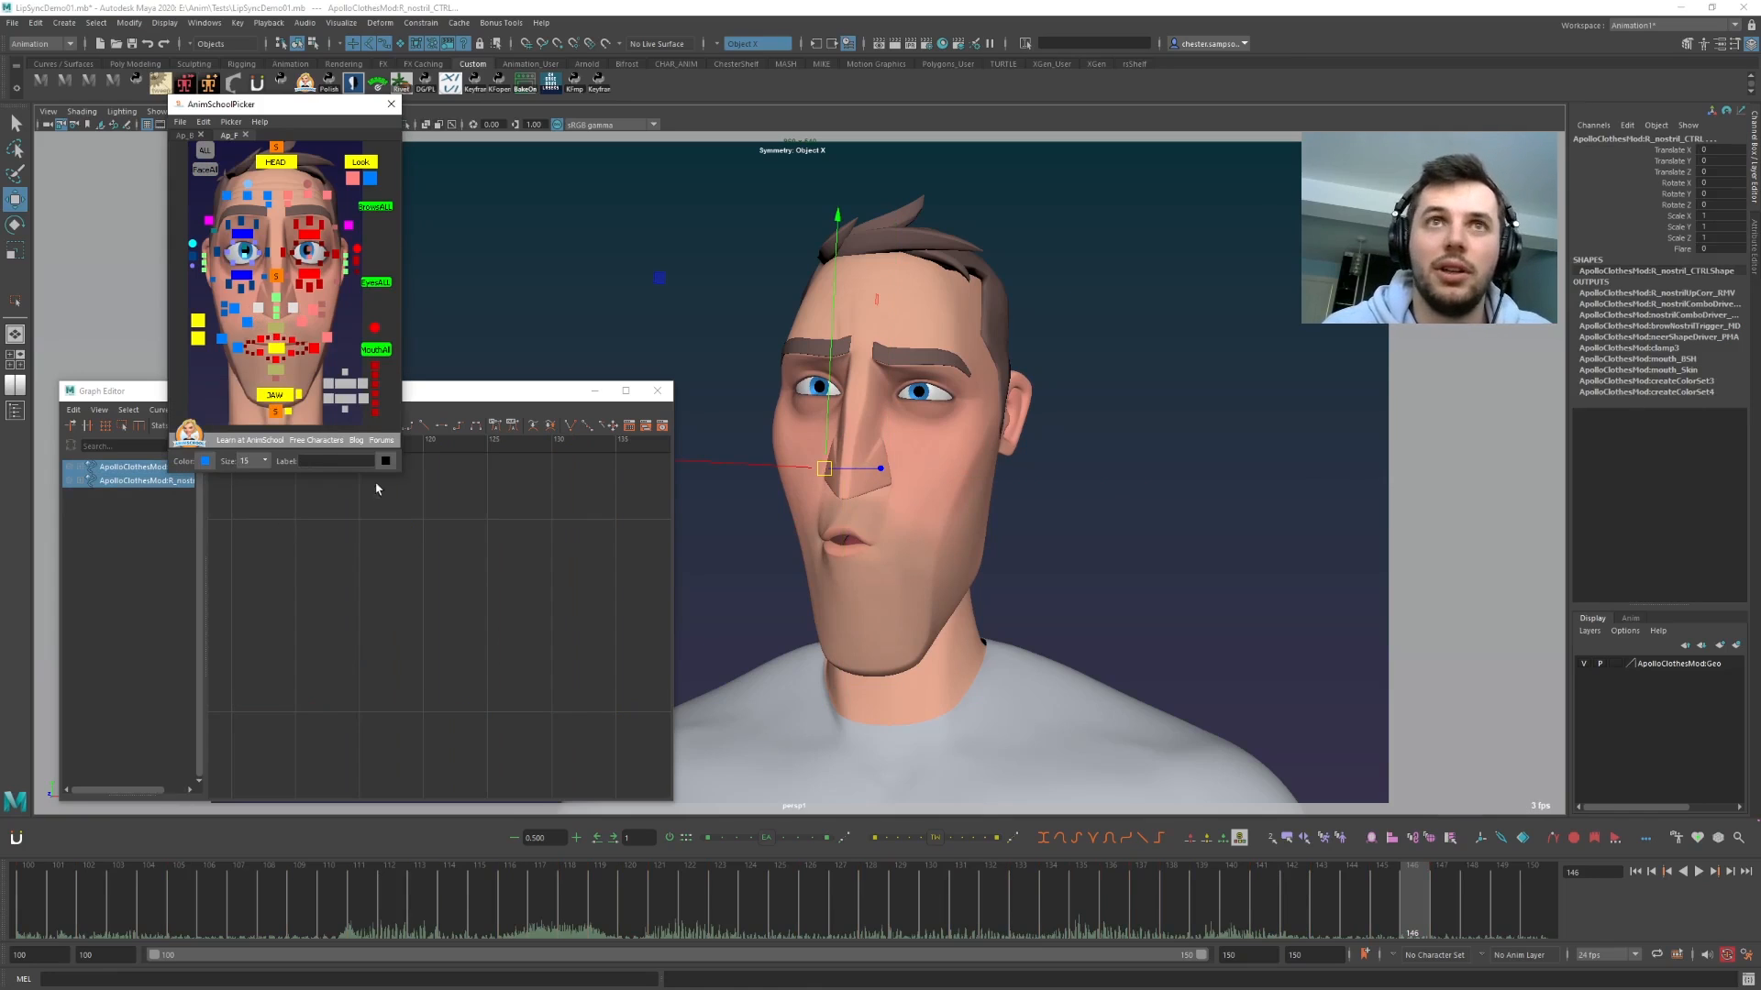
click(315, 348)
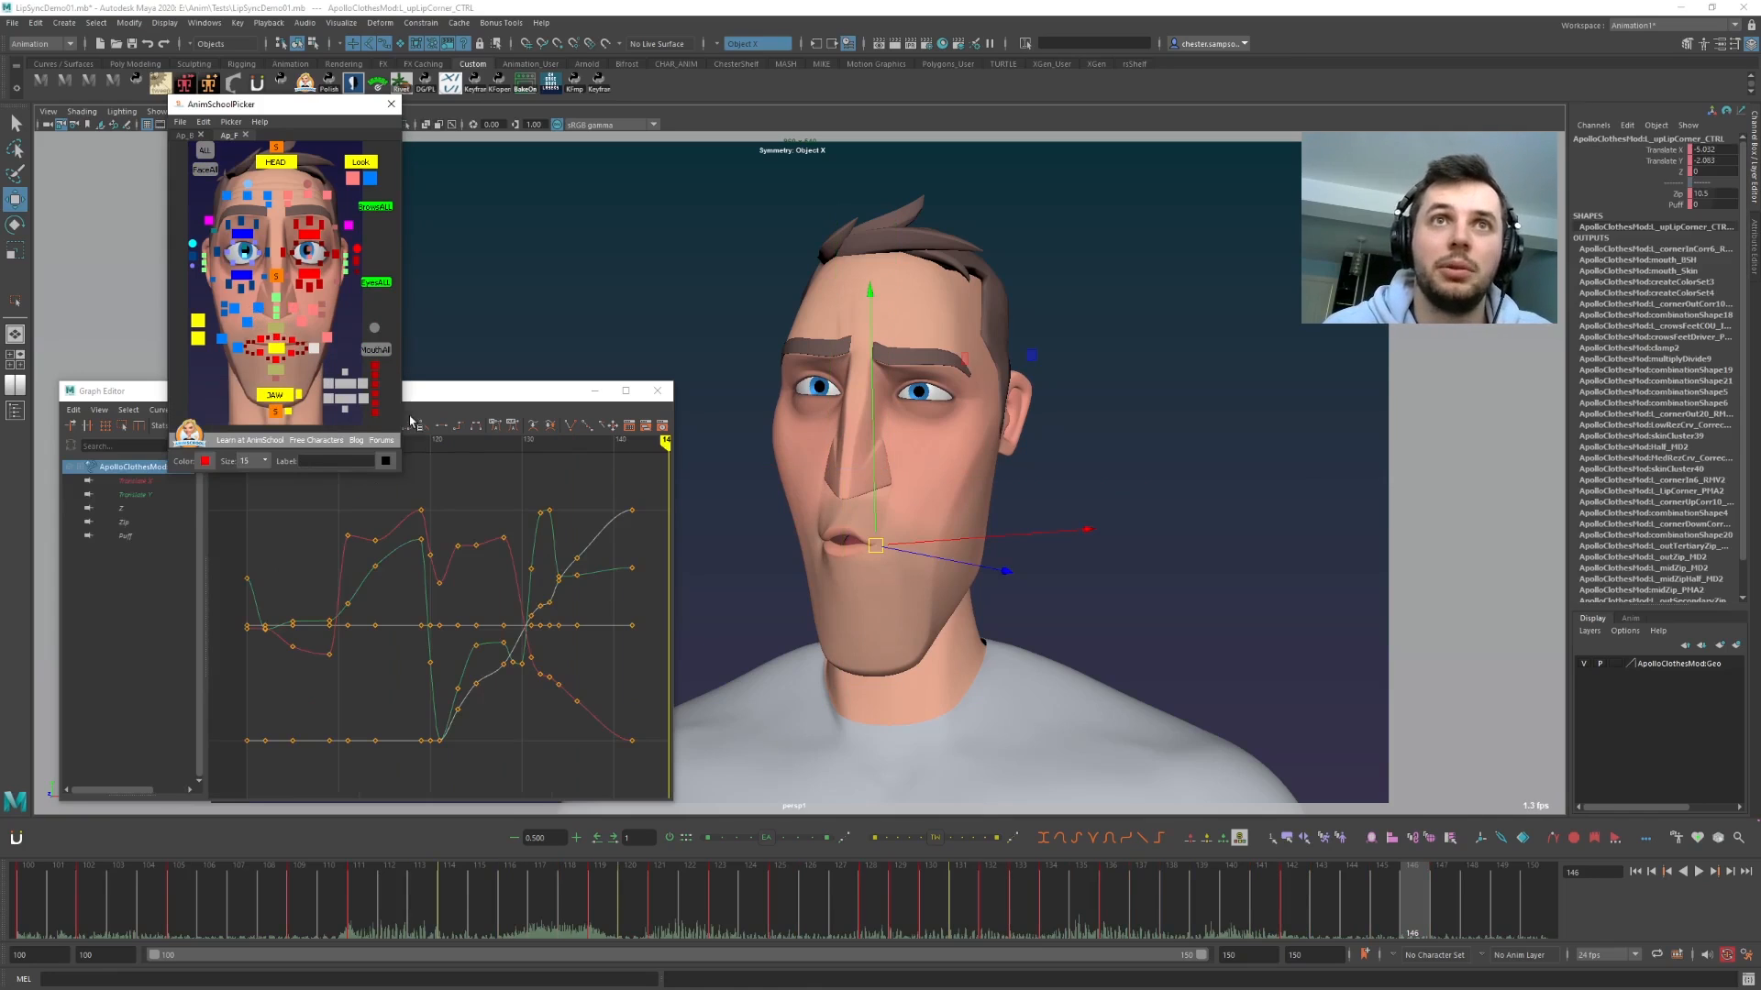
click(1650, 151)
shift+click(1660, 161)
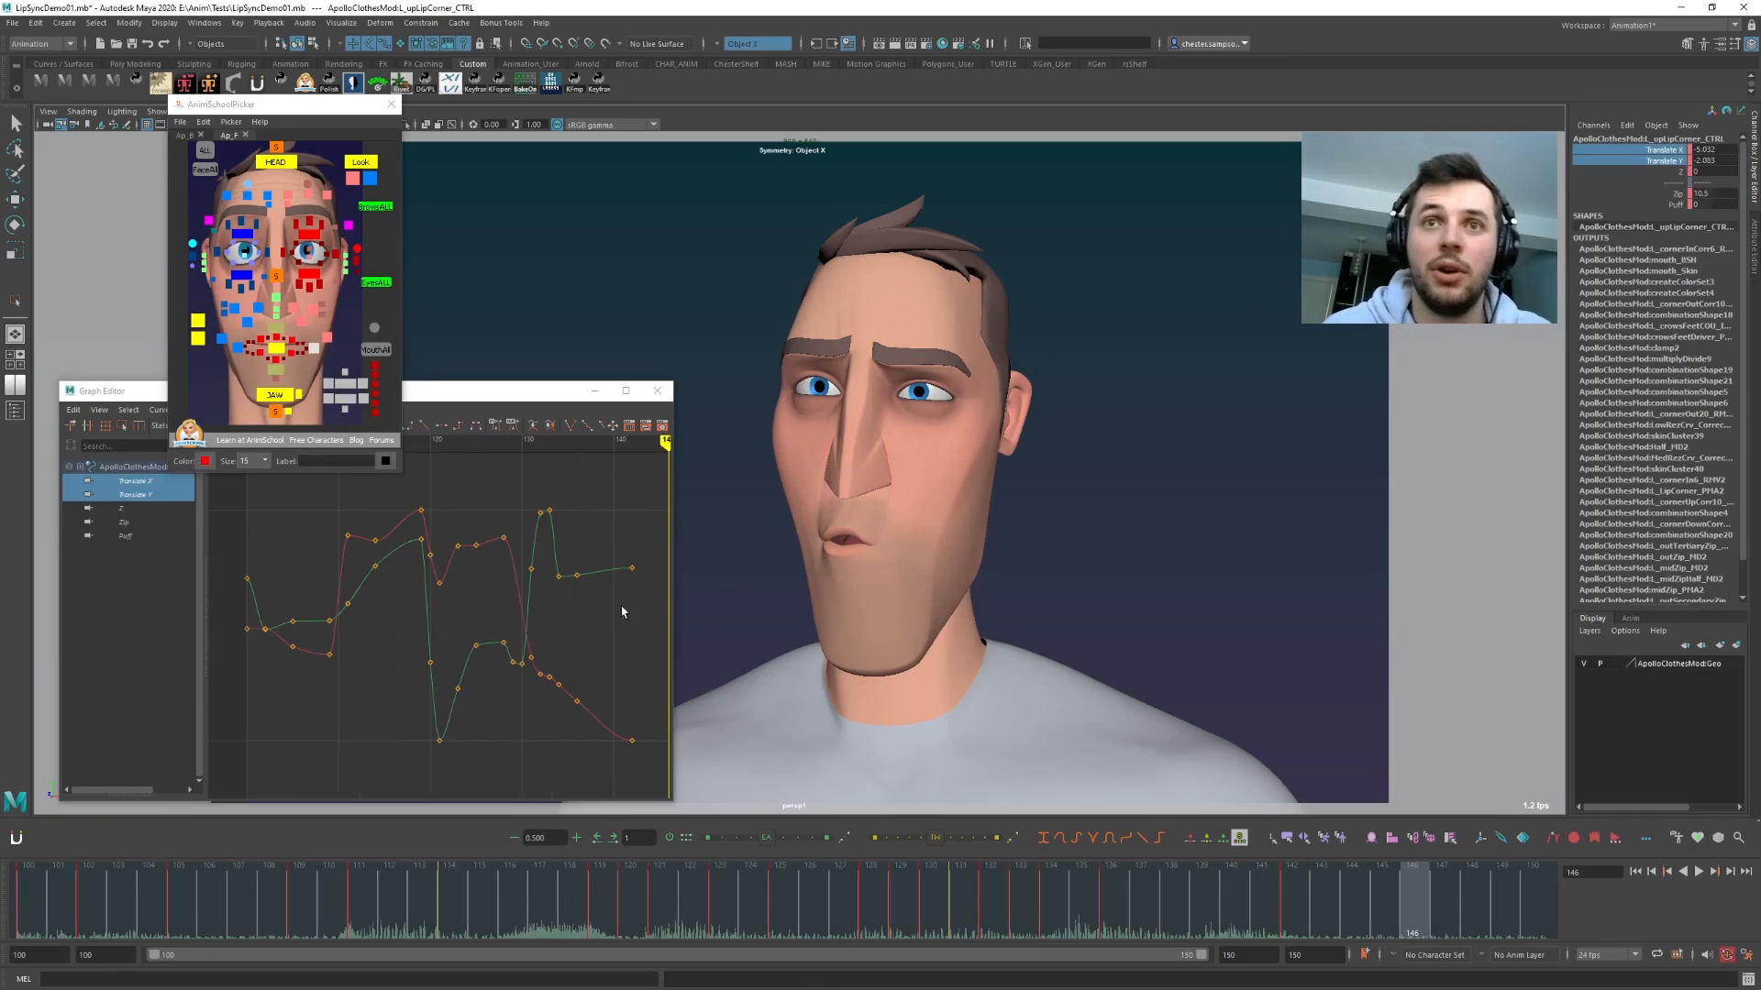
click(593, 702)
drag(594, 702, 602, 759)
click(75, 412)
click(75, 412)
click(73, 411)
click(423, 486)
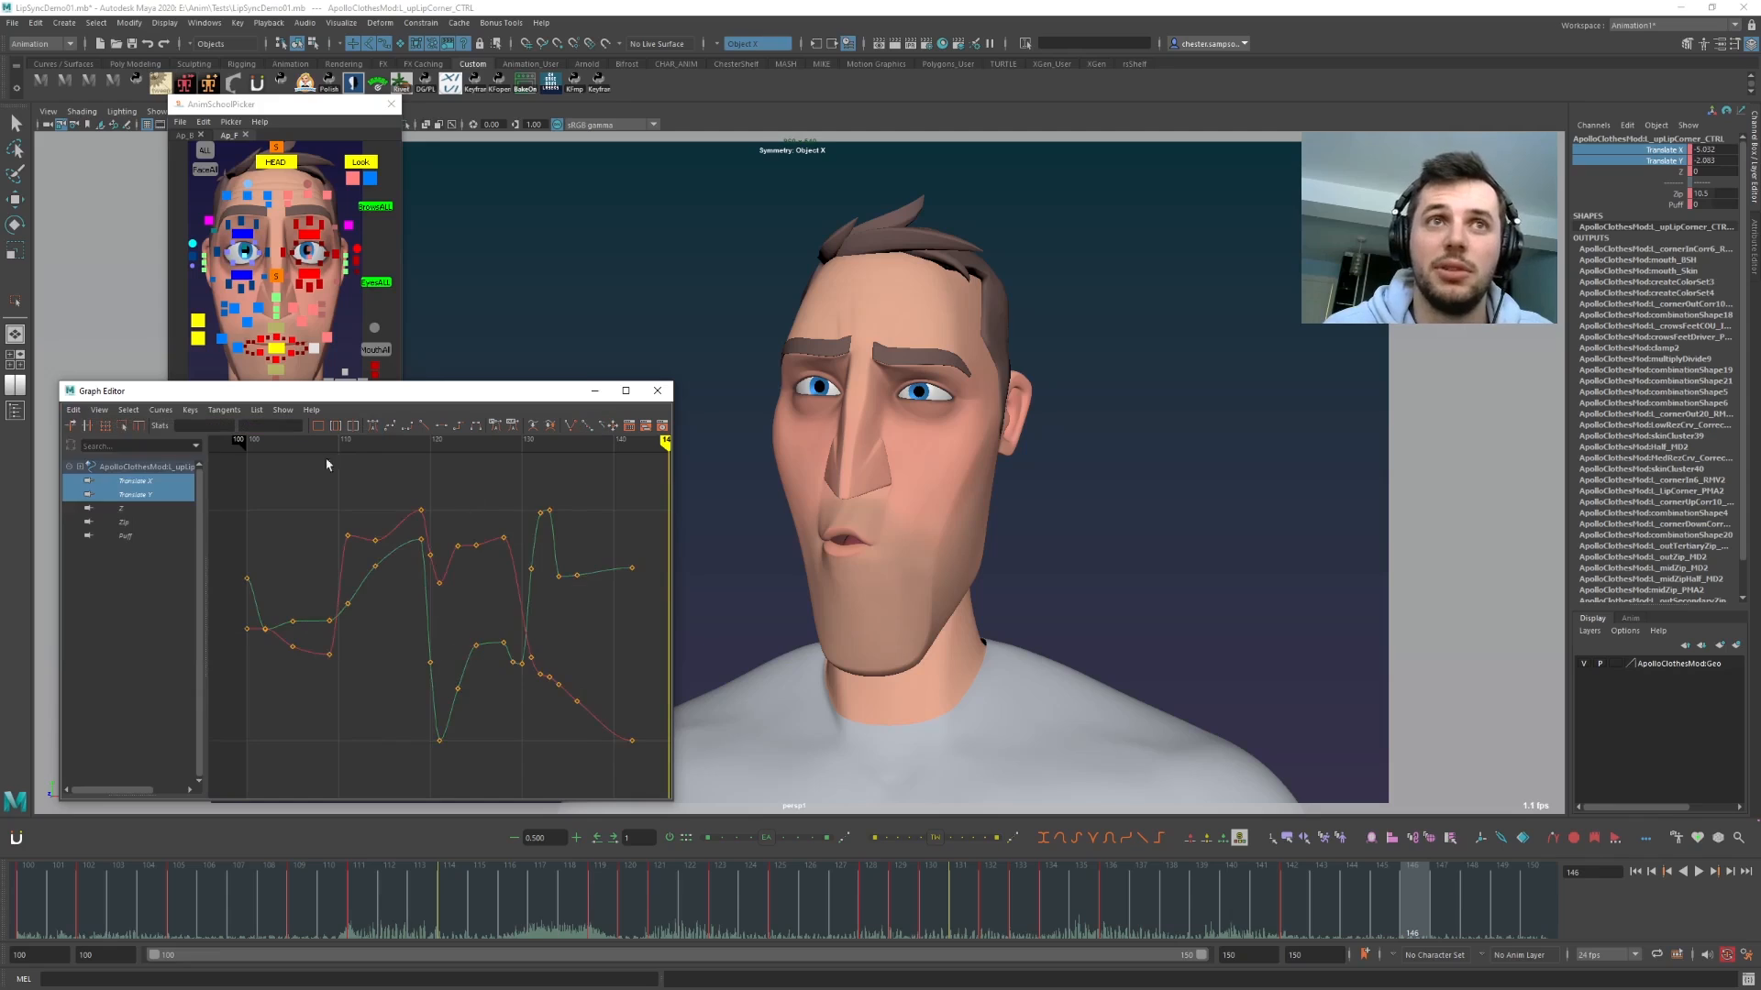
drag(596, 744, 596, 746)
click(75, 411)
click(91, 479)
- Key the left nostril control at frame 100, paste the copied lip corner curves onto its Translate X and Translate Y, and play back
click(292, 308)
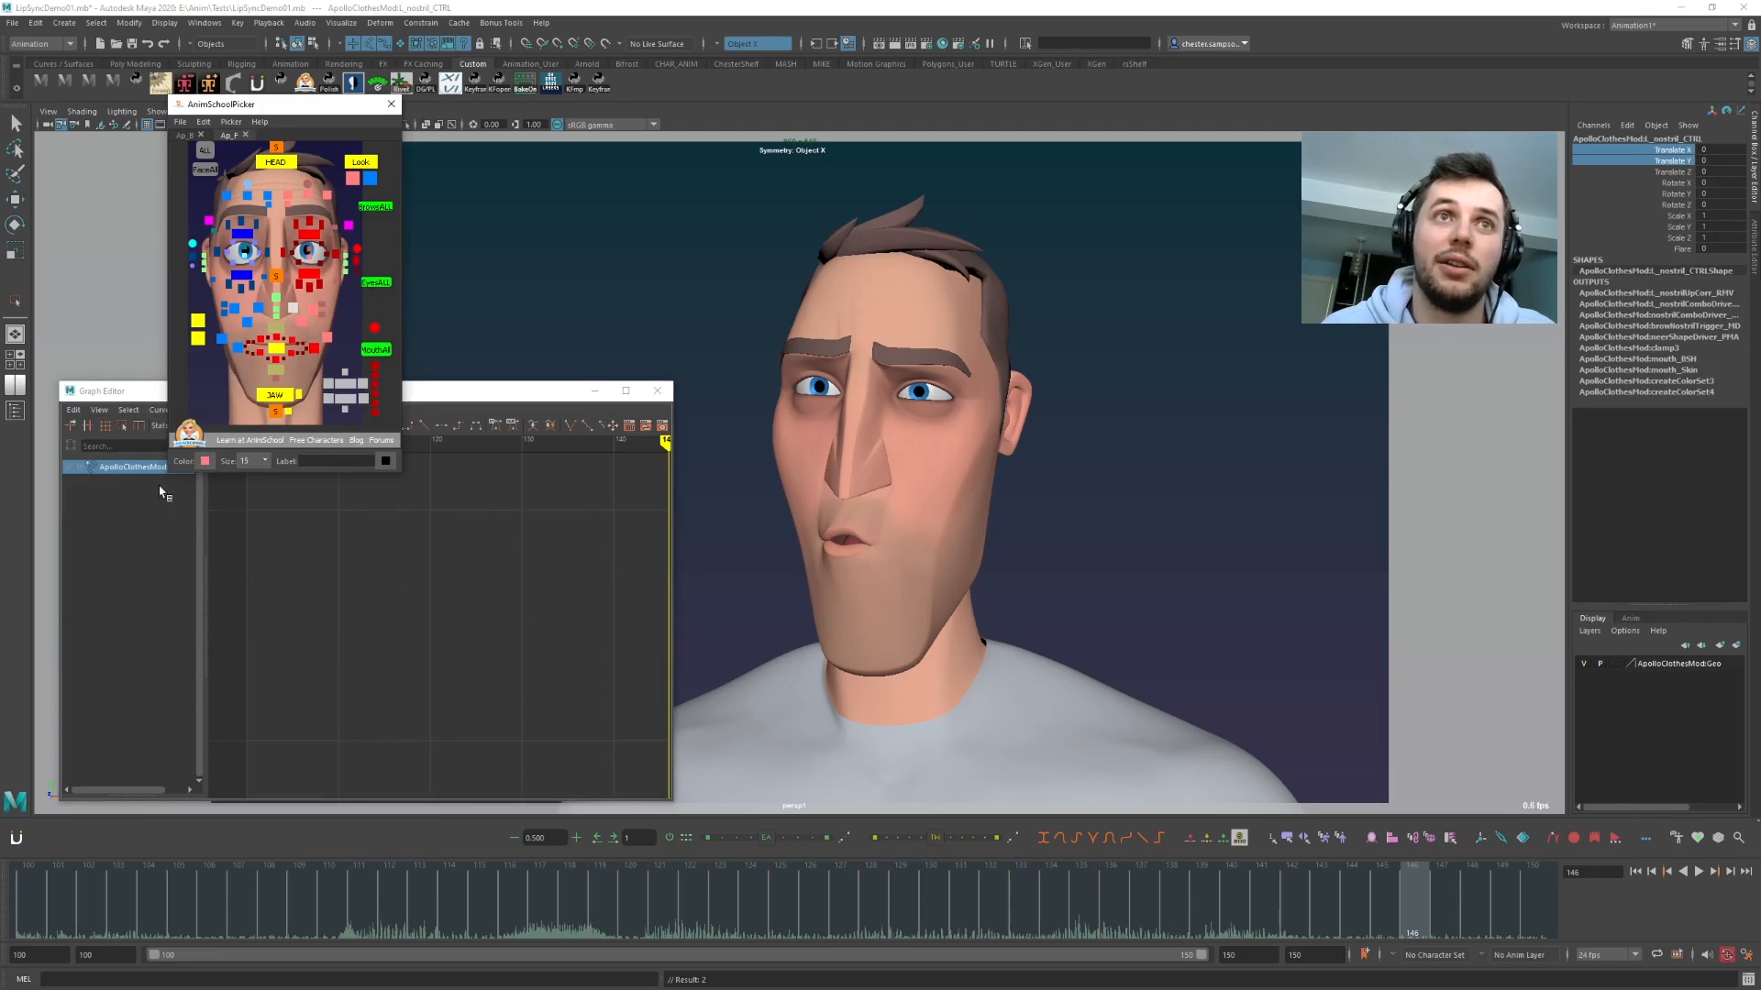
key(alt+shift+v)
key(s)
key(w)
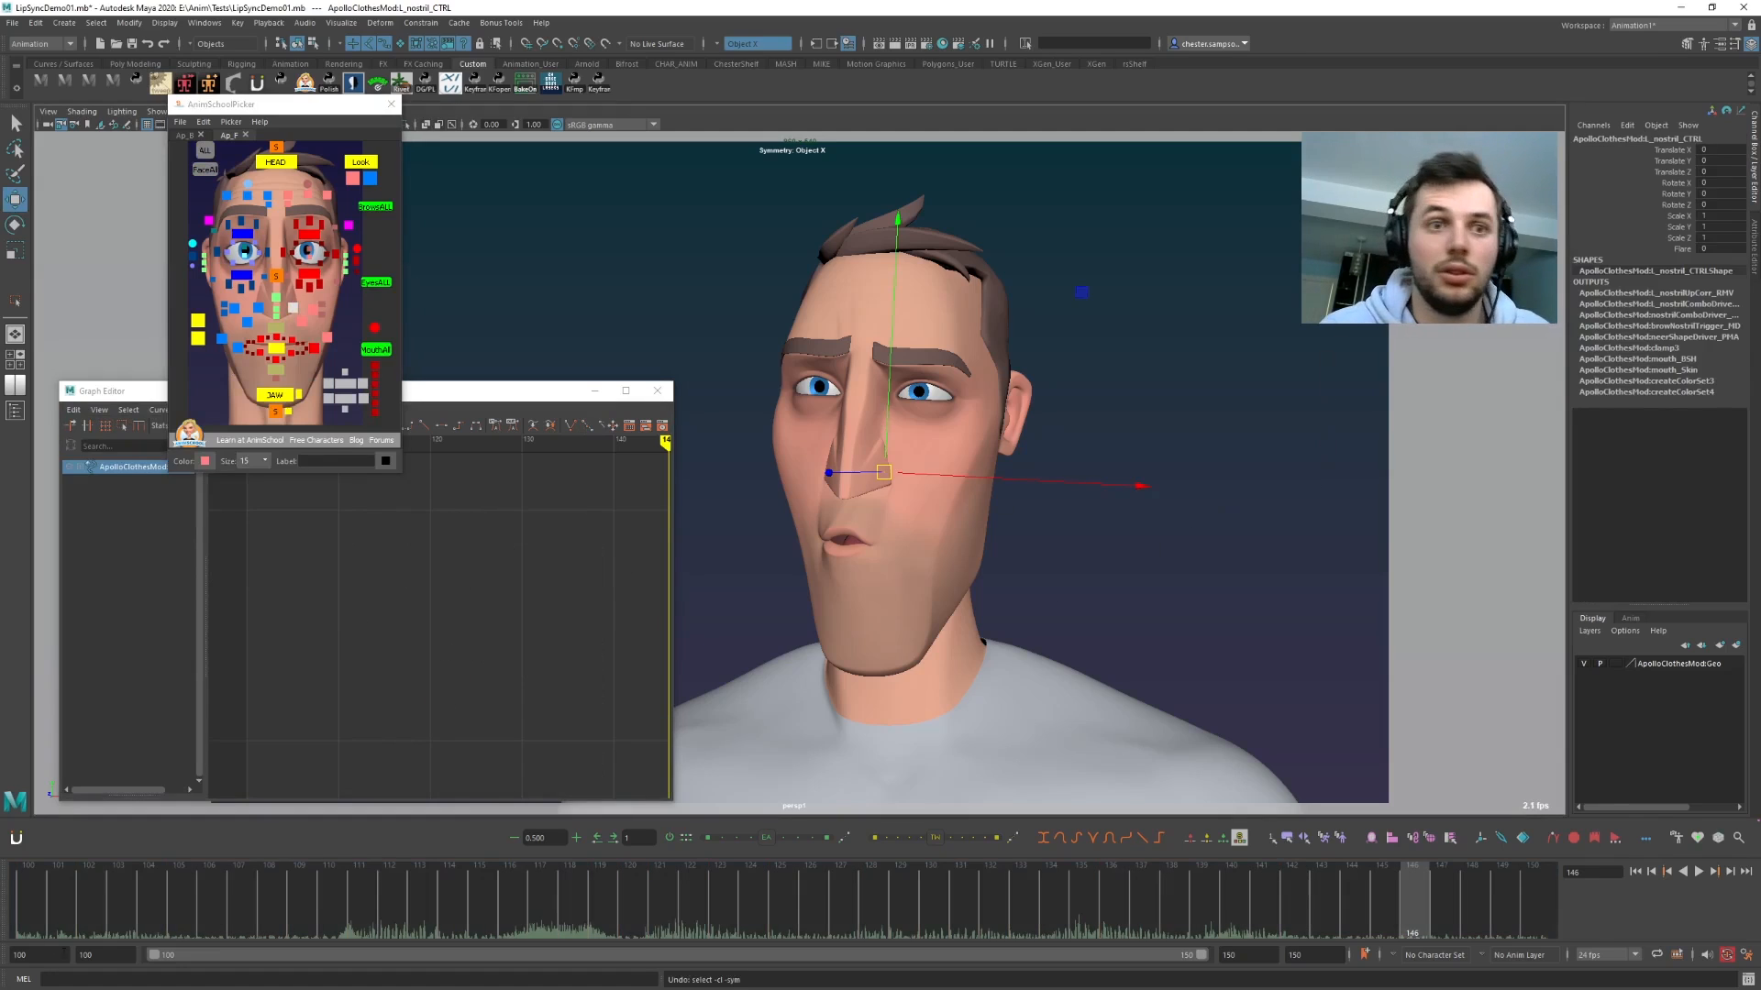
drag(1672, 161, 1672, 150)
click(421, 735)
click(74, 410)
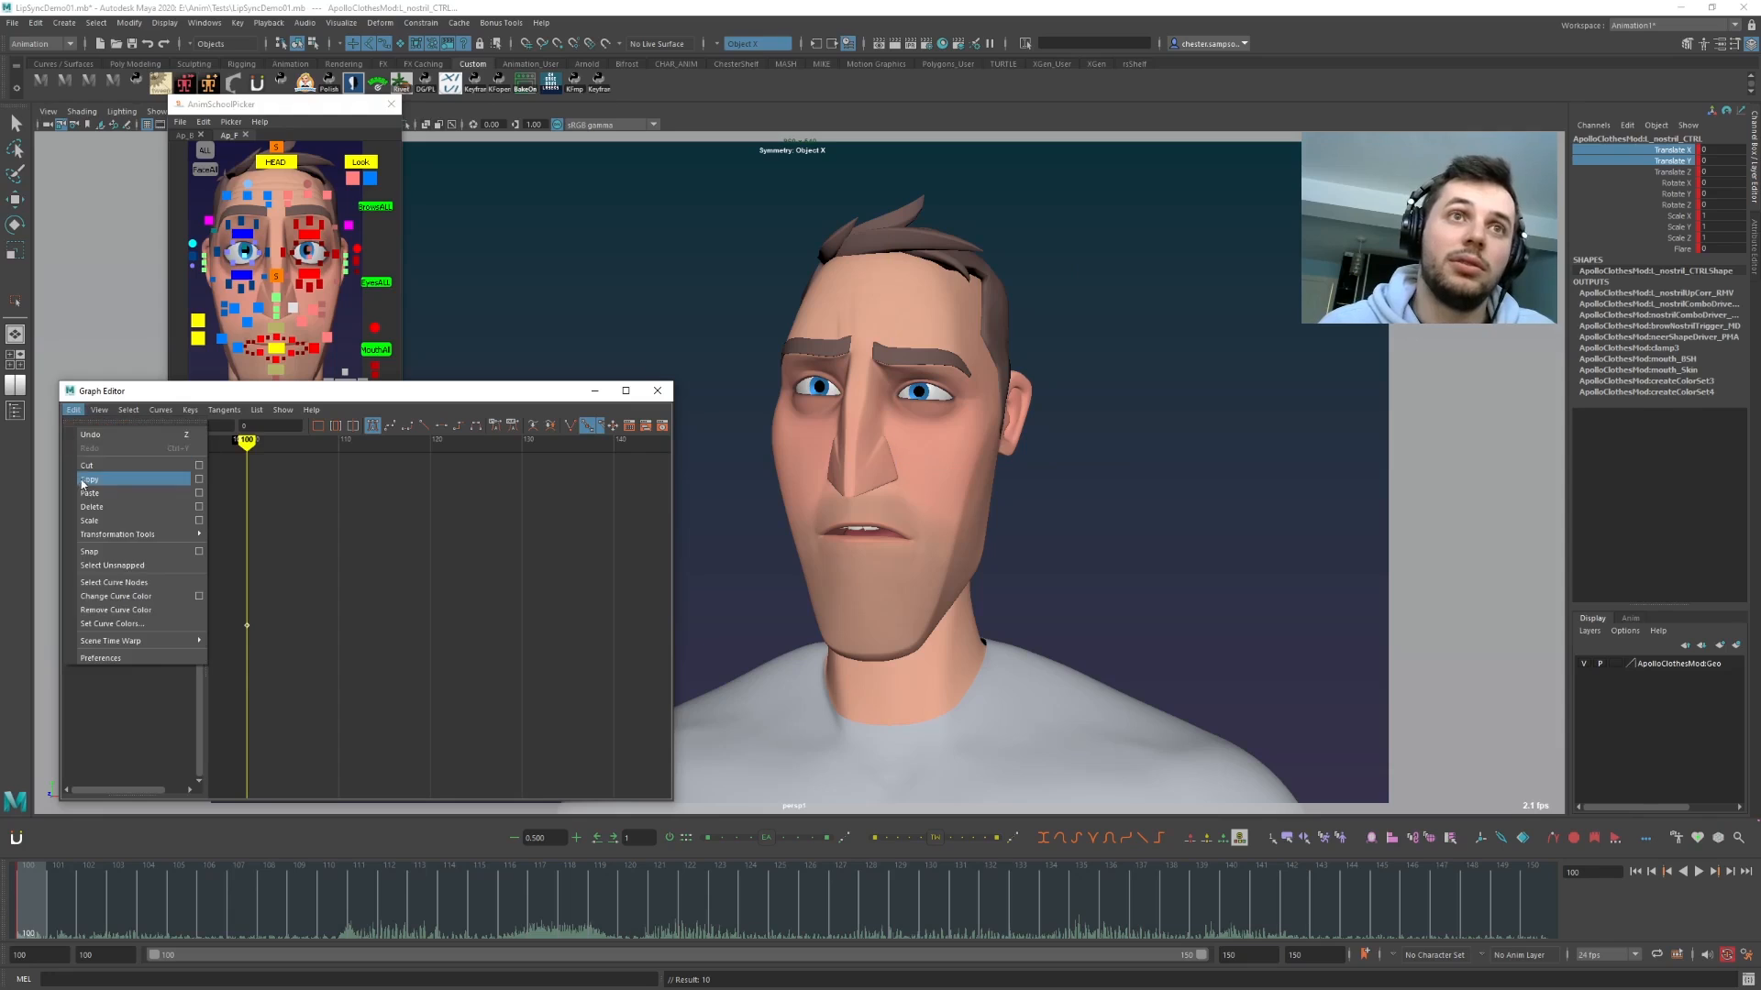
click(89, 493)
key(f)
key(alt+v)
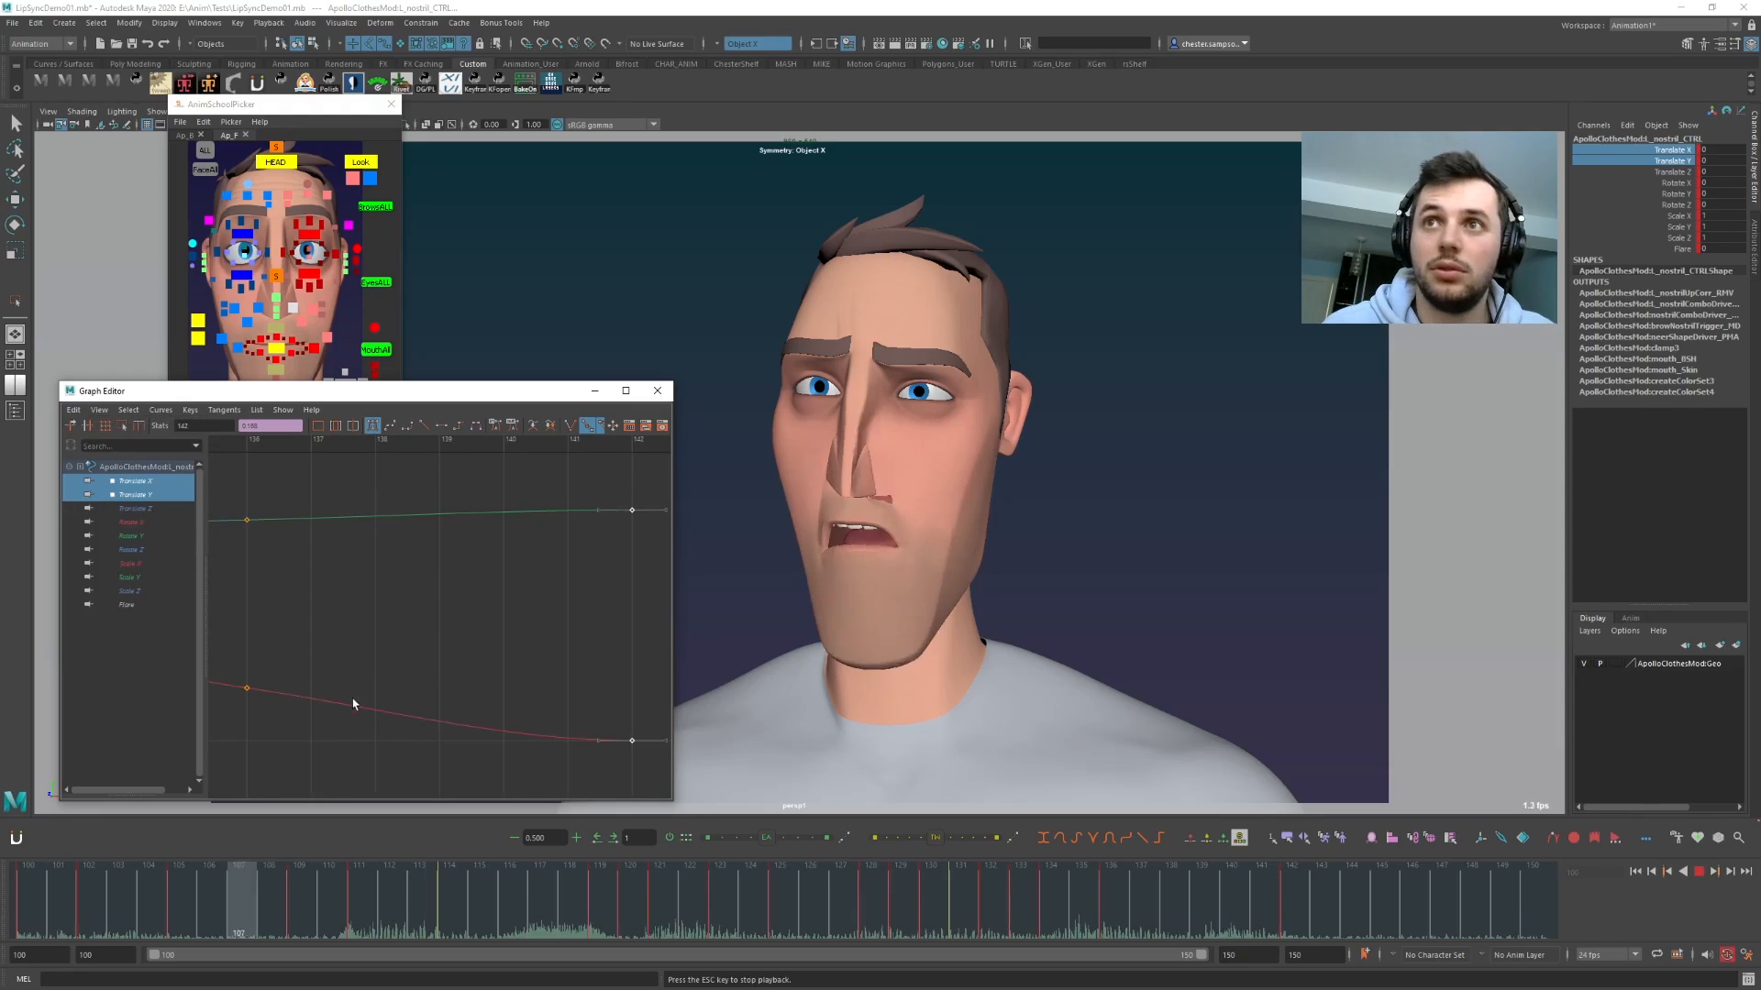
key(Escape)
- Try inverting the left nostril control's Translate X curve and play back the animation before undoing the inversion
key(a)
ctrl+click(114, 492)
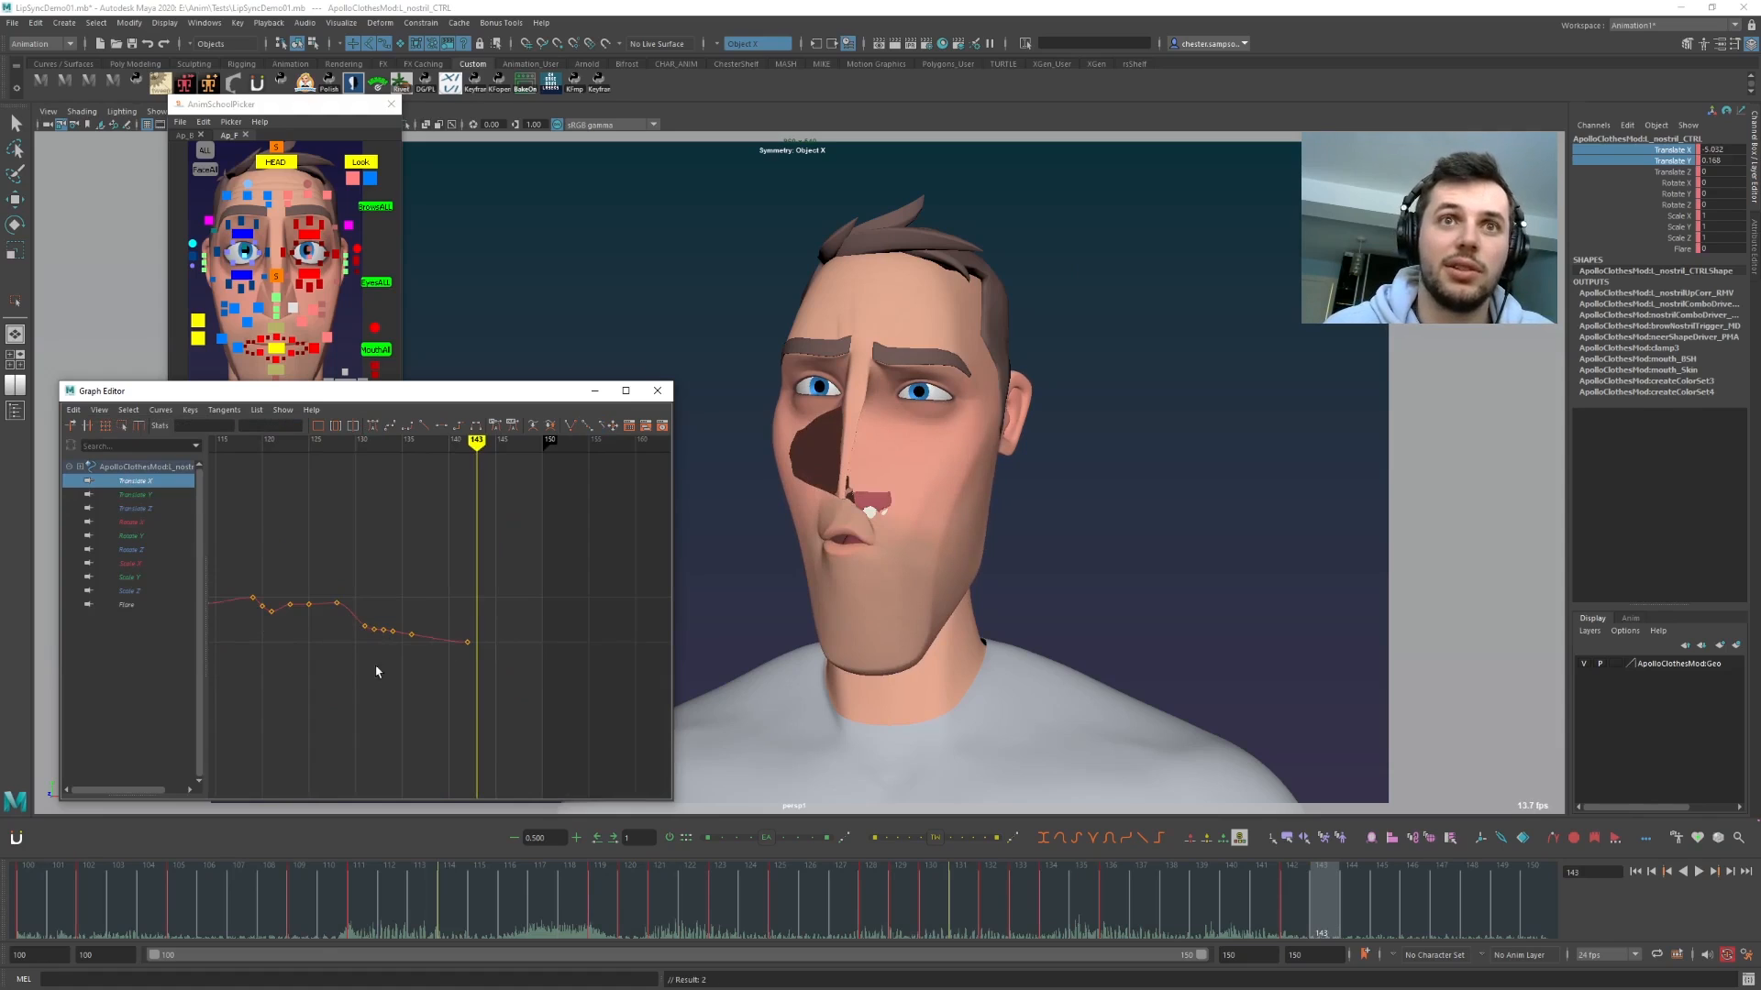
click(436, 639)
key(ctrl+i)
key(alt+v)
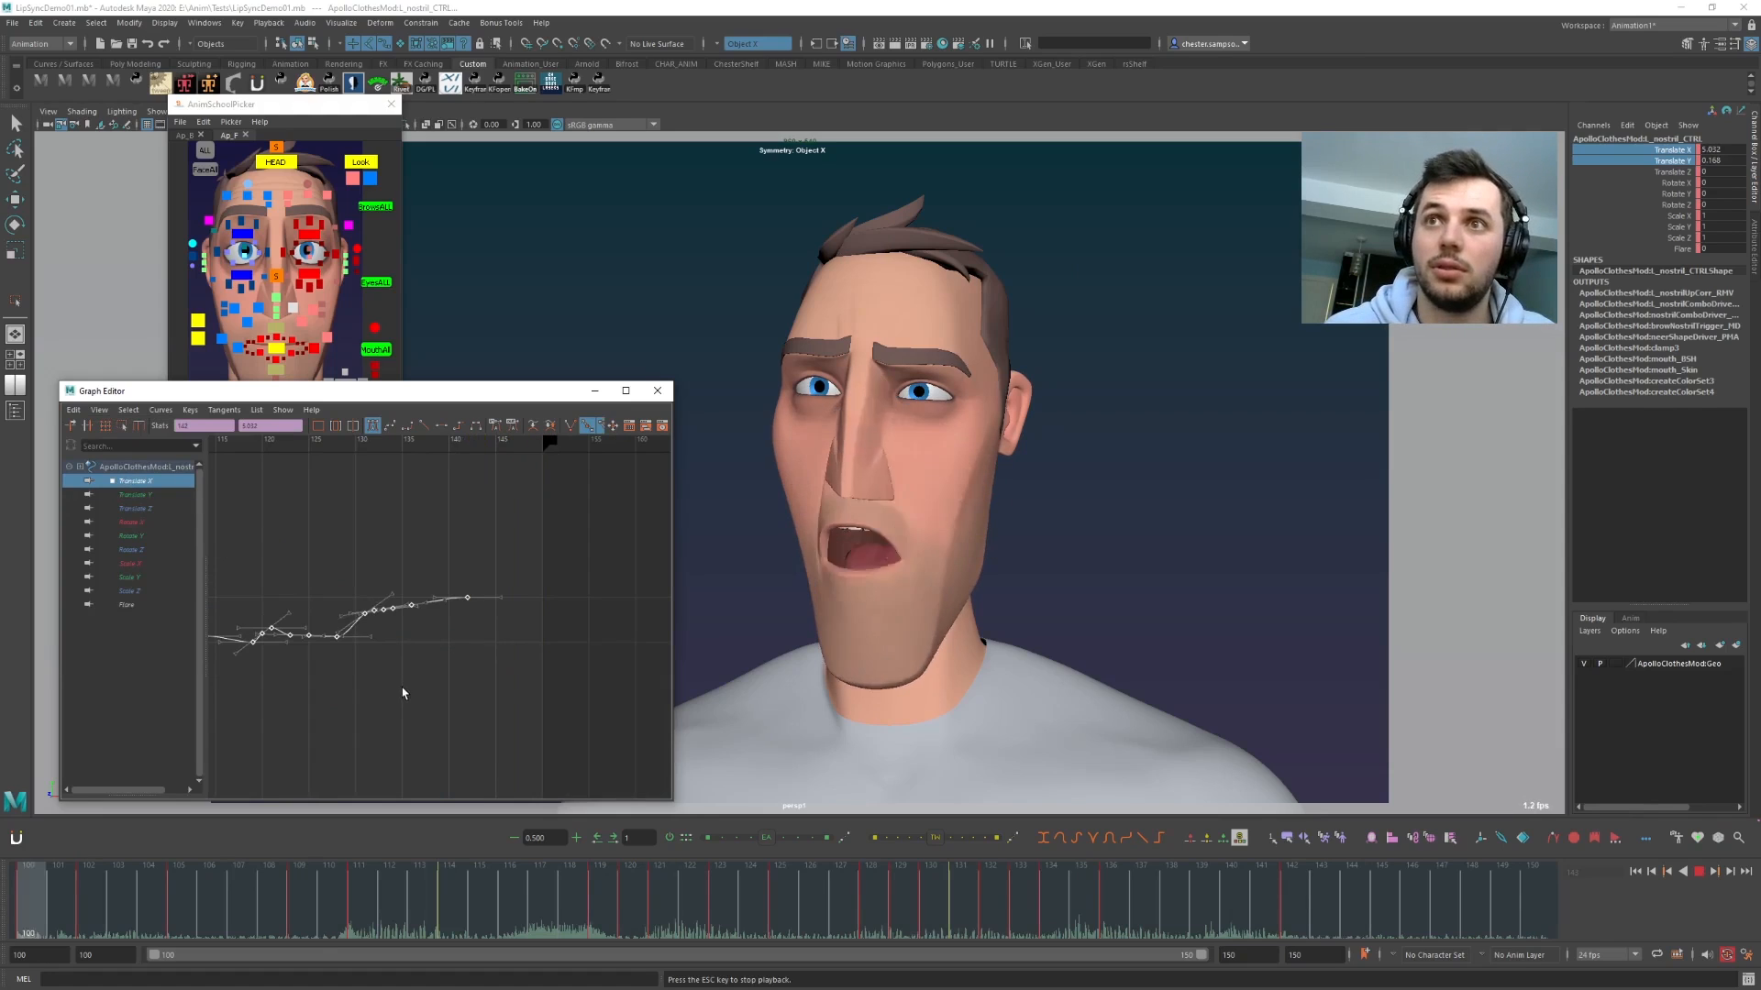
key(Escape)
key(ctrl+z)
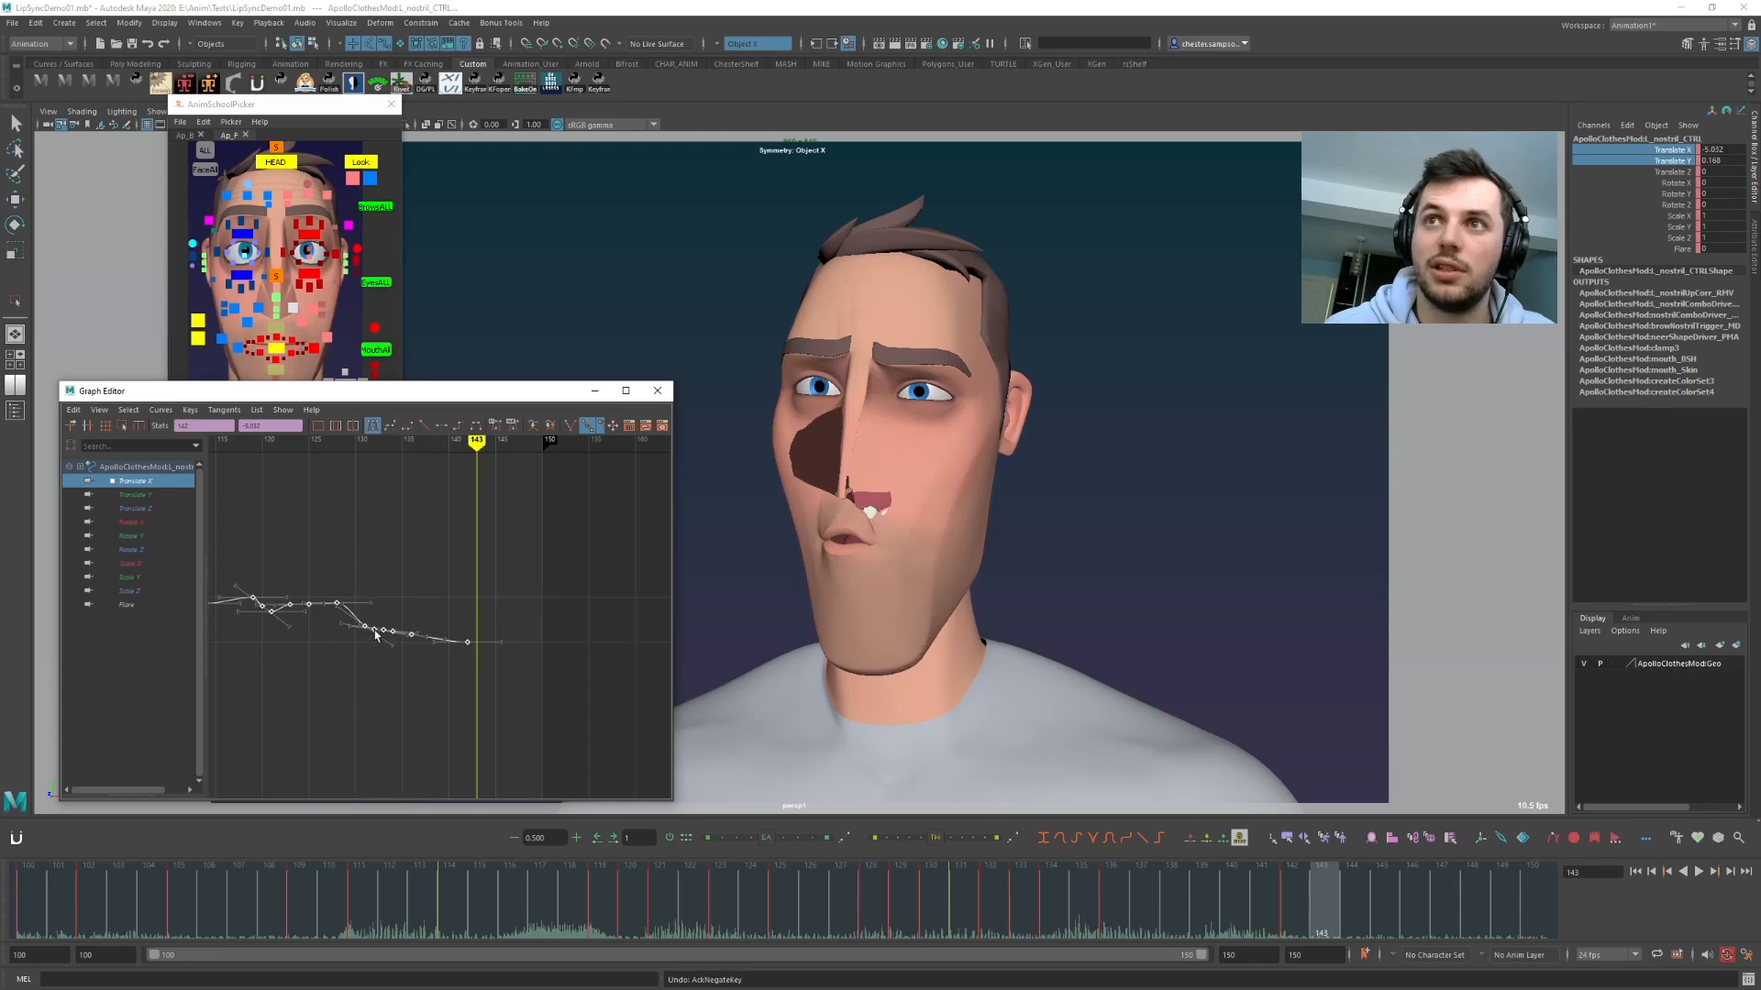
- Scale down all Translate X and Translate Y keys of the left nostril control to an end Translate X of about -0.315
ctrl+click(140, 497)
alt+middle_drag(394, 655, 491, 629)
click(578, 716)
scroll(581, 721, down, 5)
drag(595, 729, 299, 568)
click(991, 839)
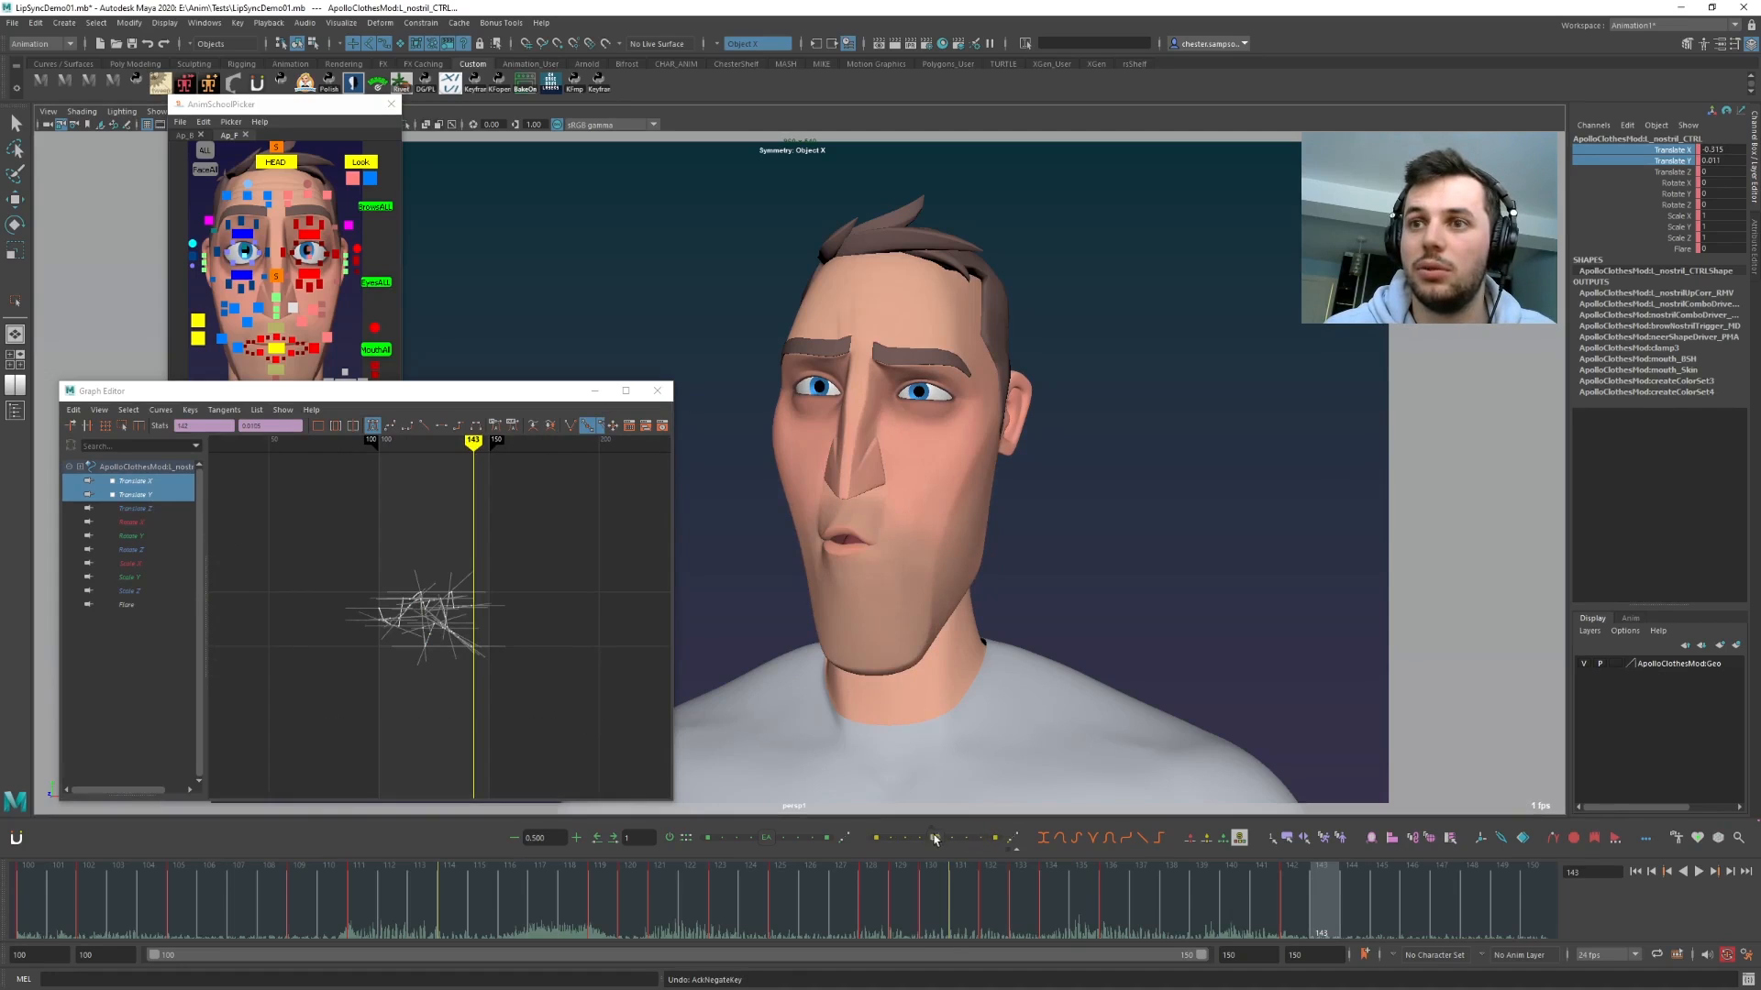
key(alt+v)
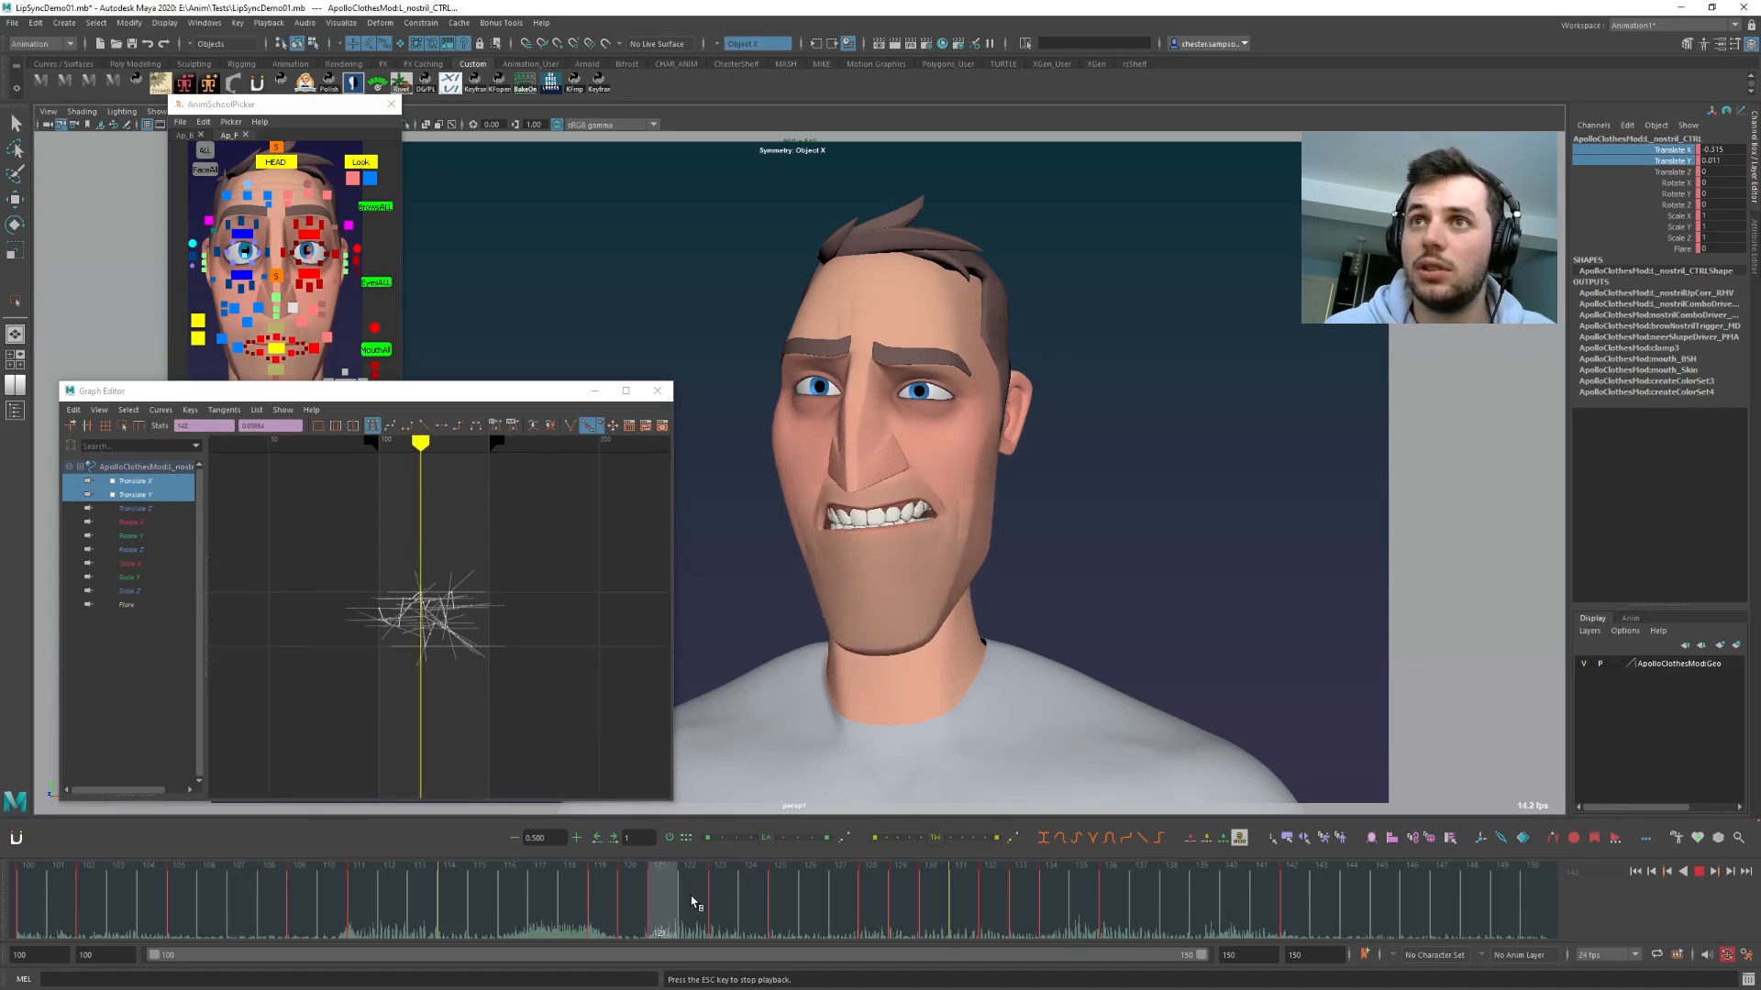
- Scale the left nostril curves down further between playbacks until the final Translate X is about -0.09
key(alt+v)
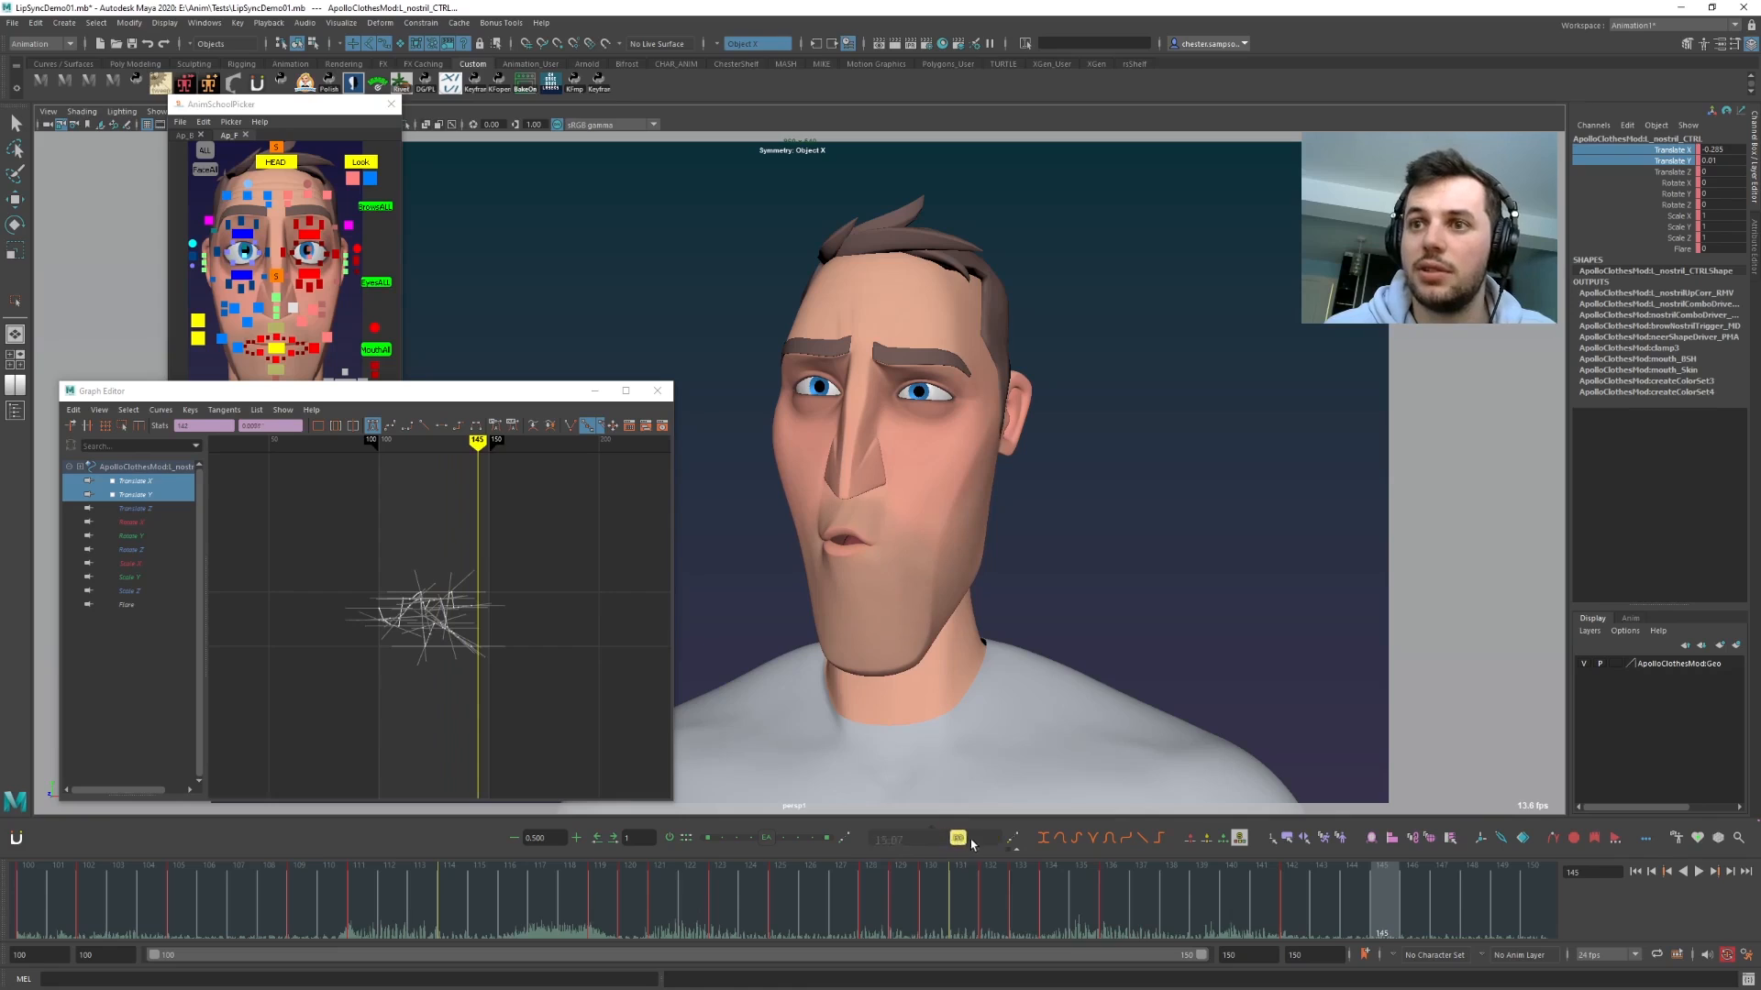
key(alt+v)
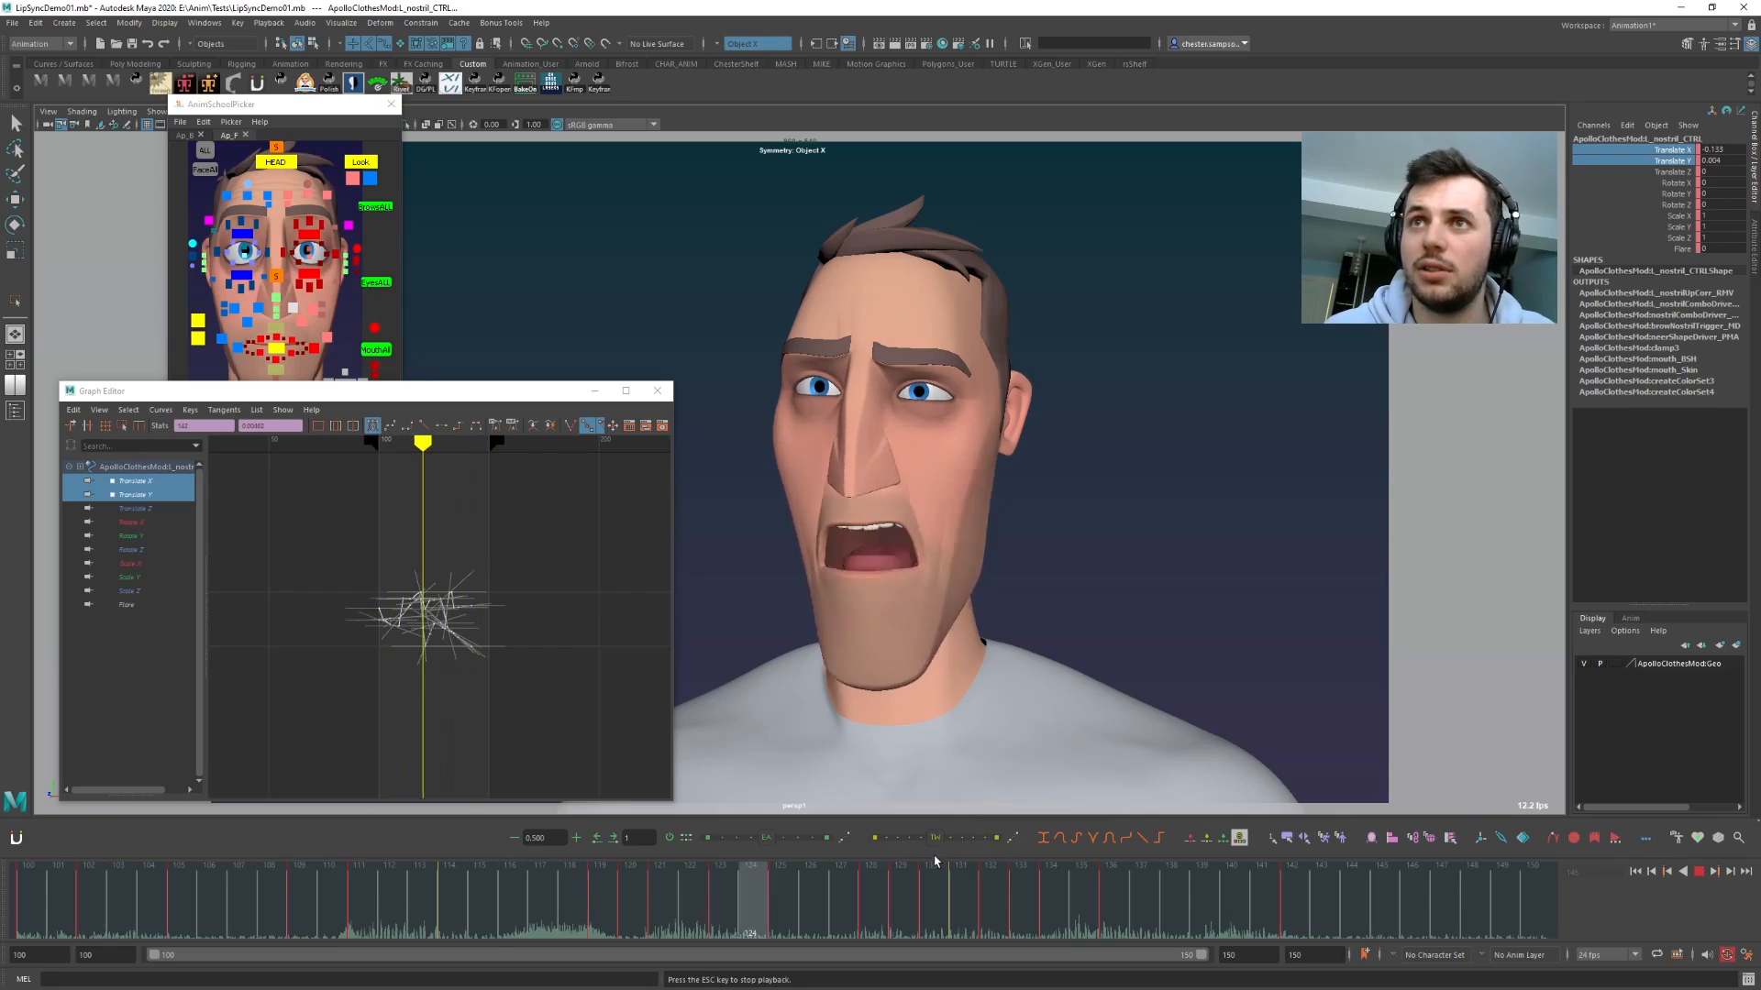
key(alt+v)
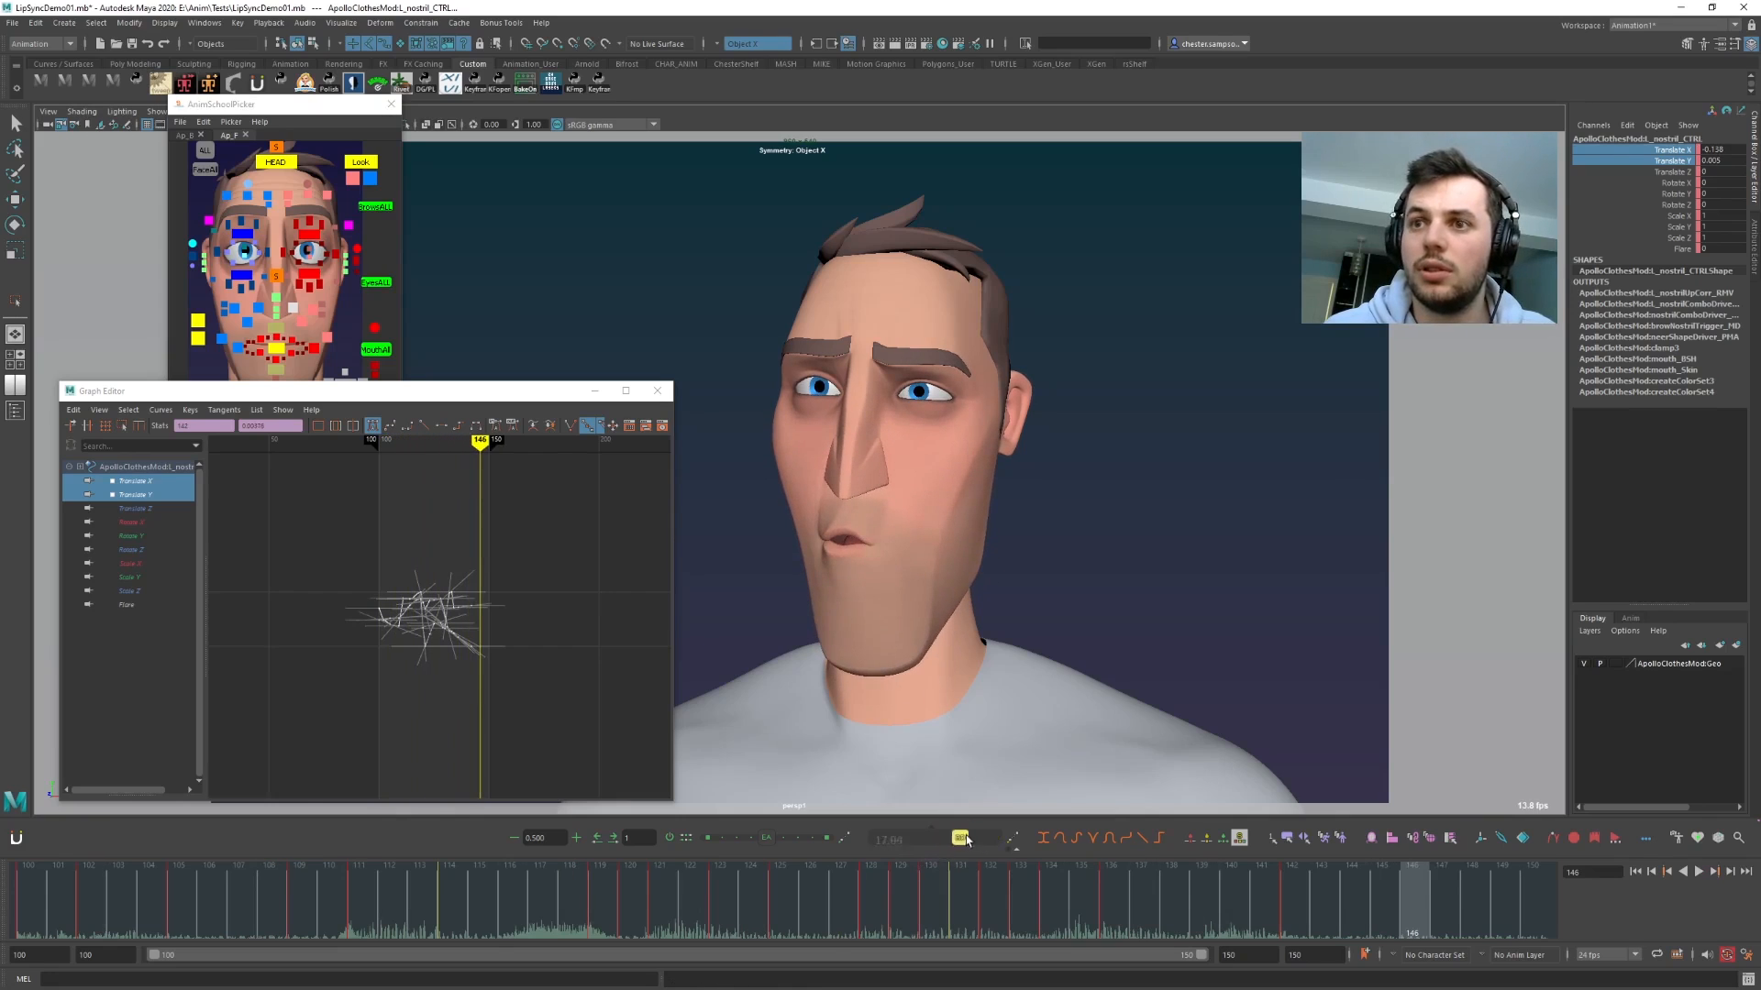
key(alt+v)
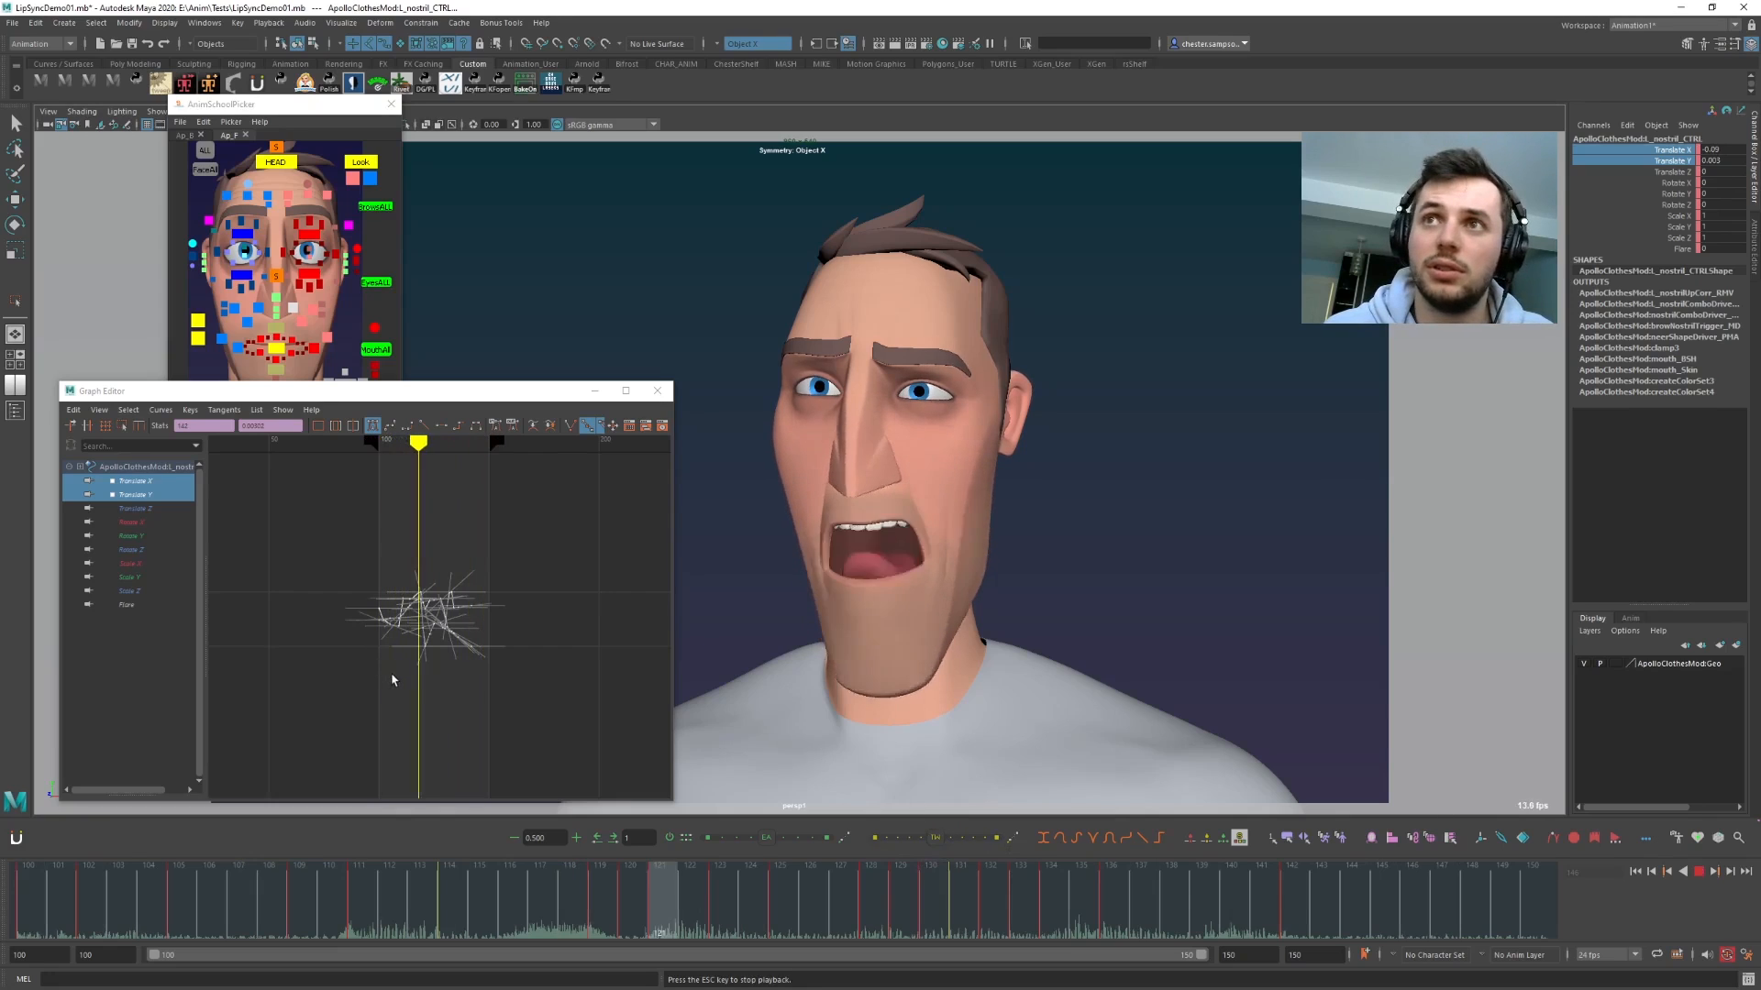
key(alt+v)
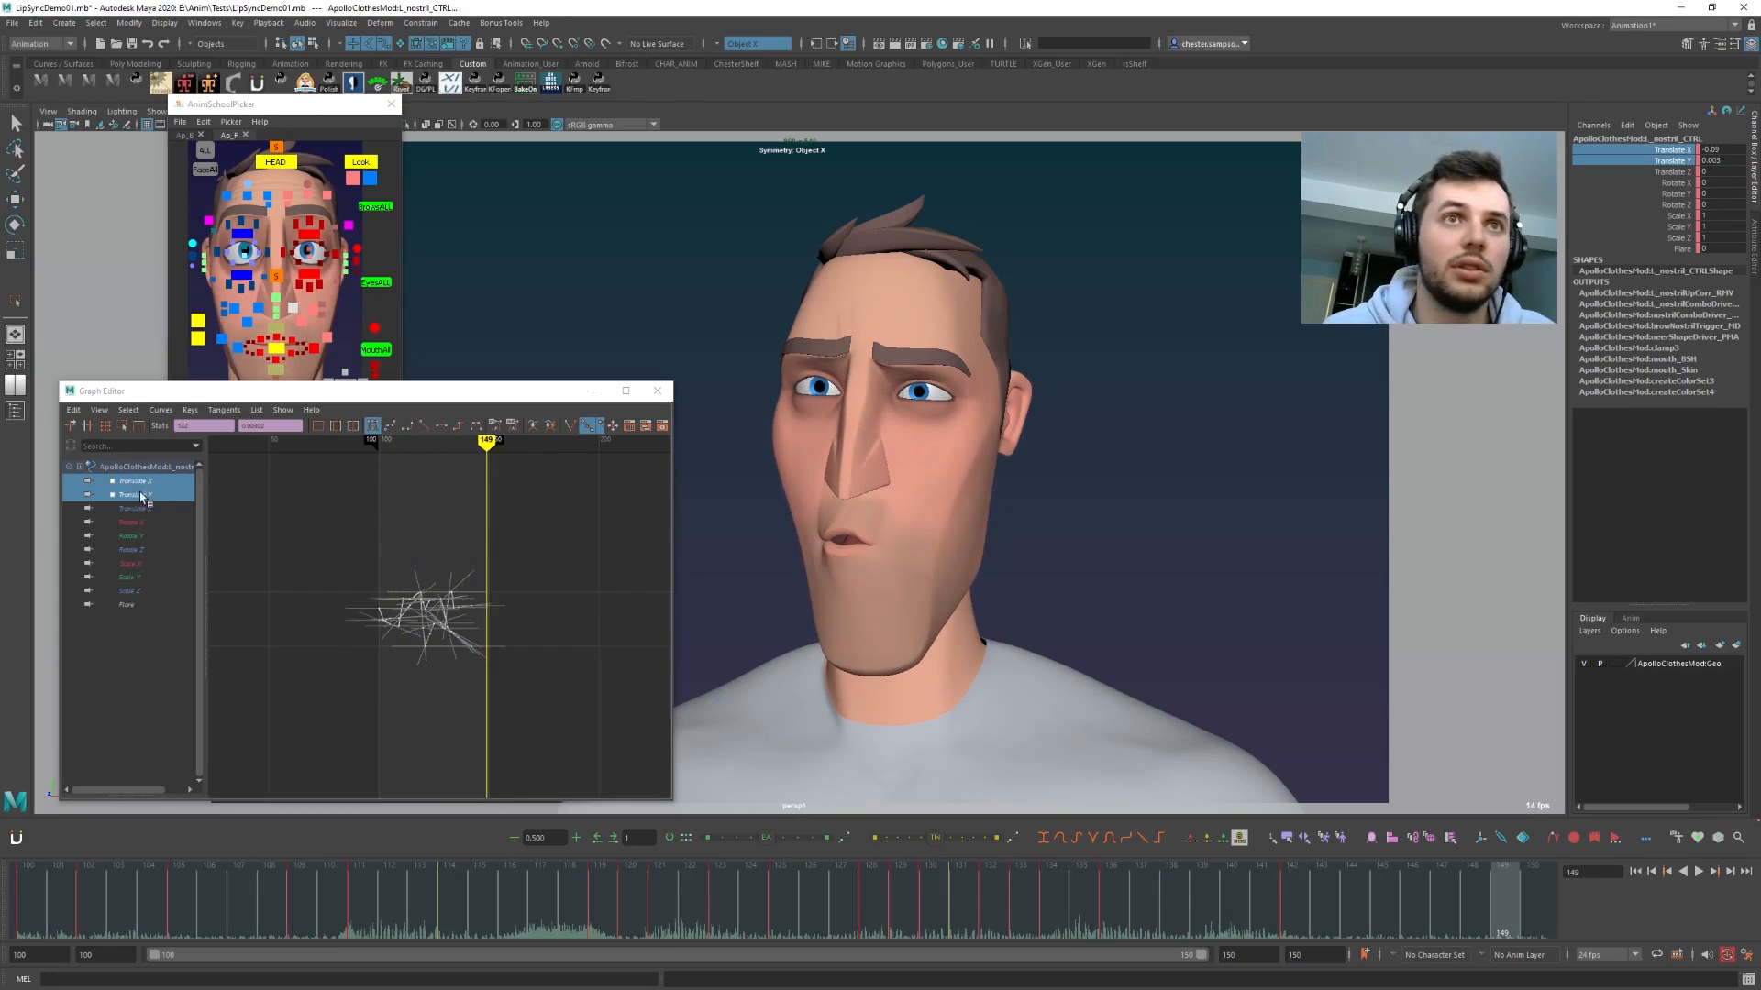
- Lower the left nostril's Translate Y keys from around frame 131 to frame 142 and review the playback
click(142, 496)
alt+middle_drag(506, 647, 534, 648)
alt+shift+right_drag(535, 649, 596, 648)
alt+middle_drag(476, 648, 313, 676)
alt+shift+right_drag(483, 711, 463, 657)
alt+middle_drag(459, 658, 379, 628)
drag(419, 536, 541, 600)
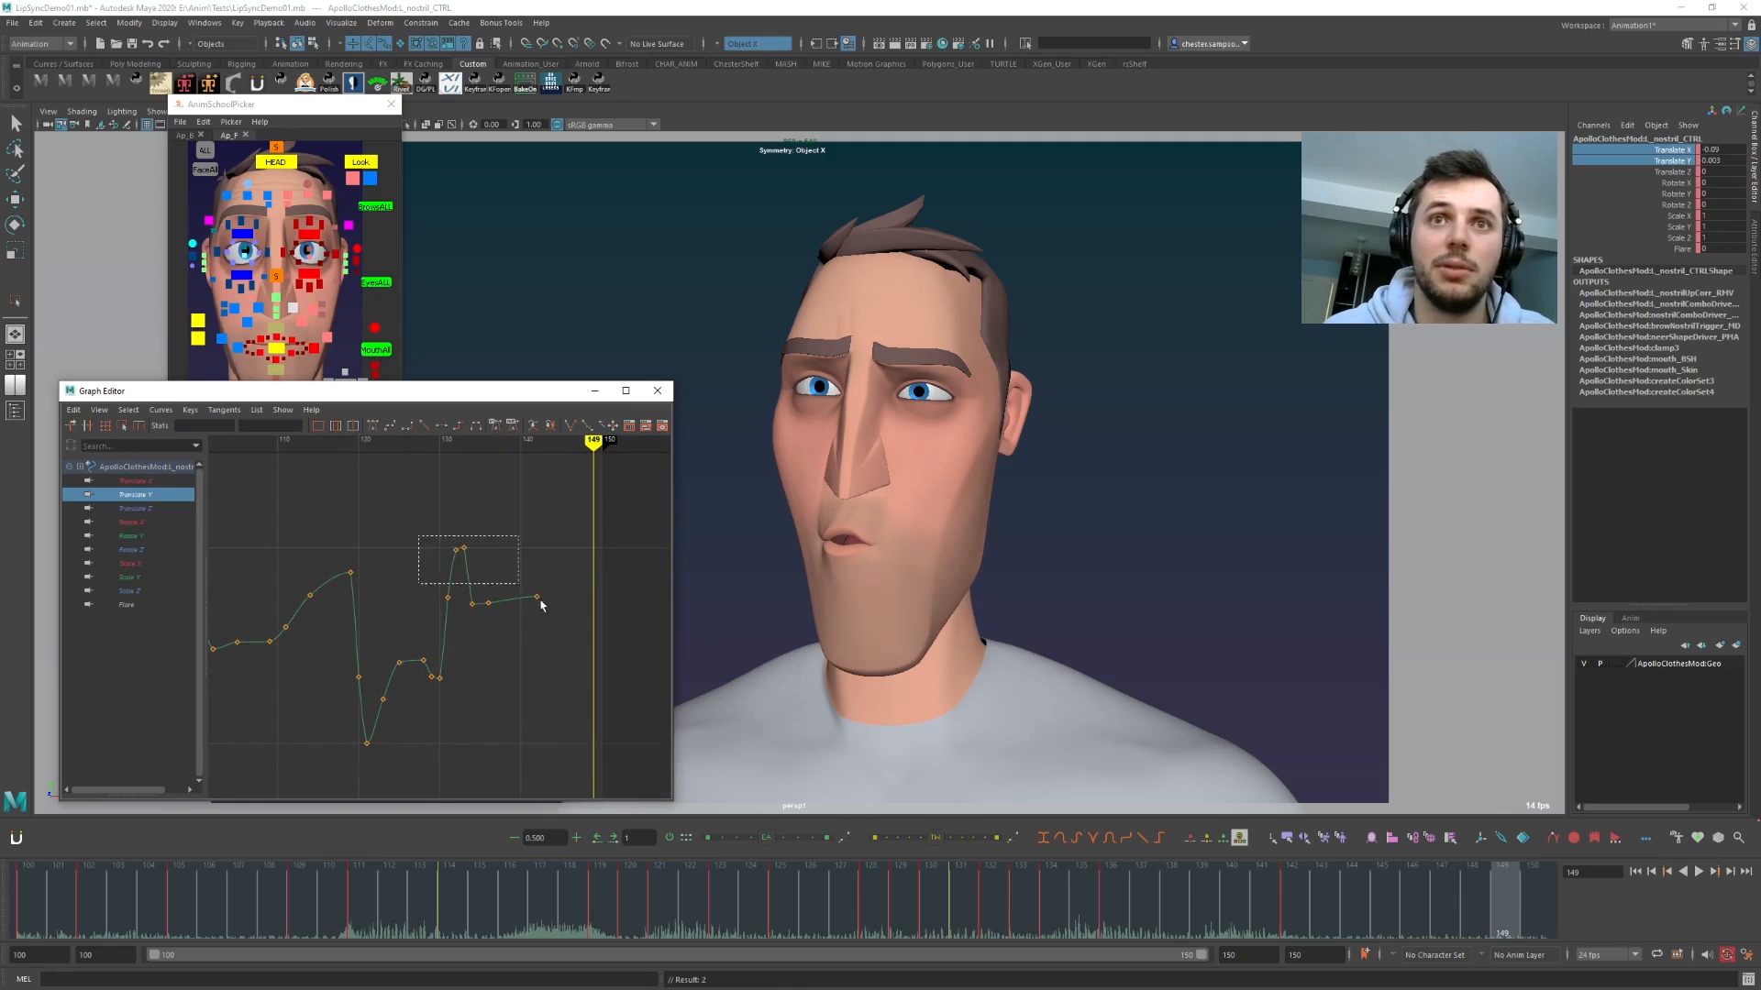
shift+middle_drag(555, 681, 556, 684)
click(552, 702)
key(alt+v)
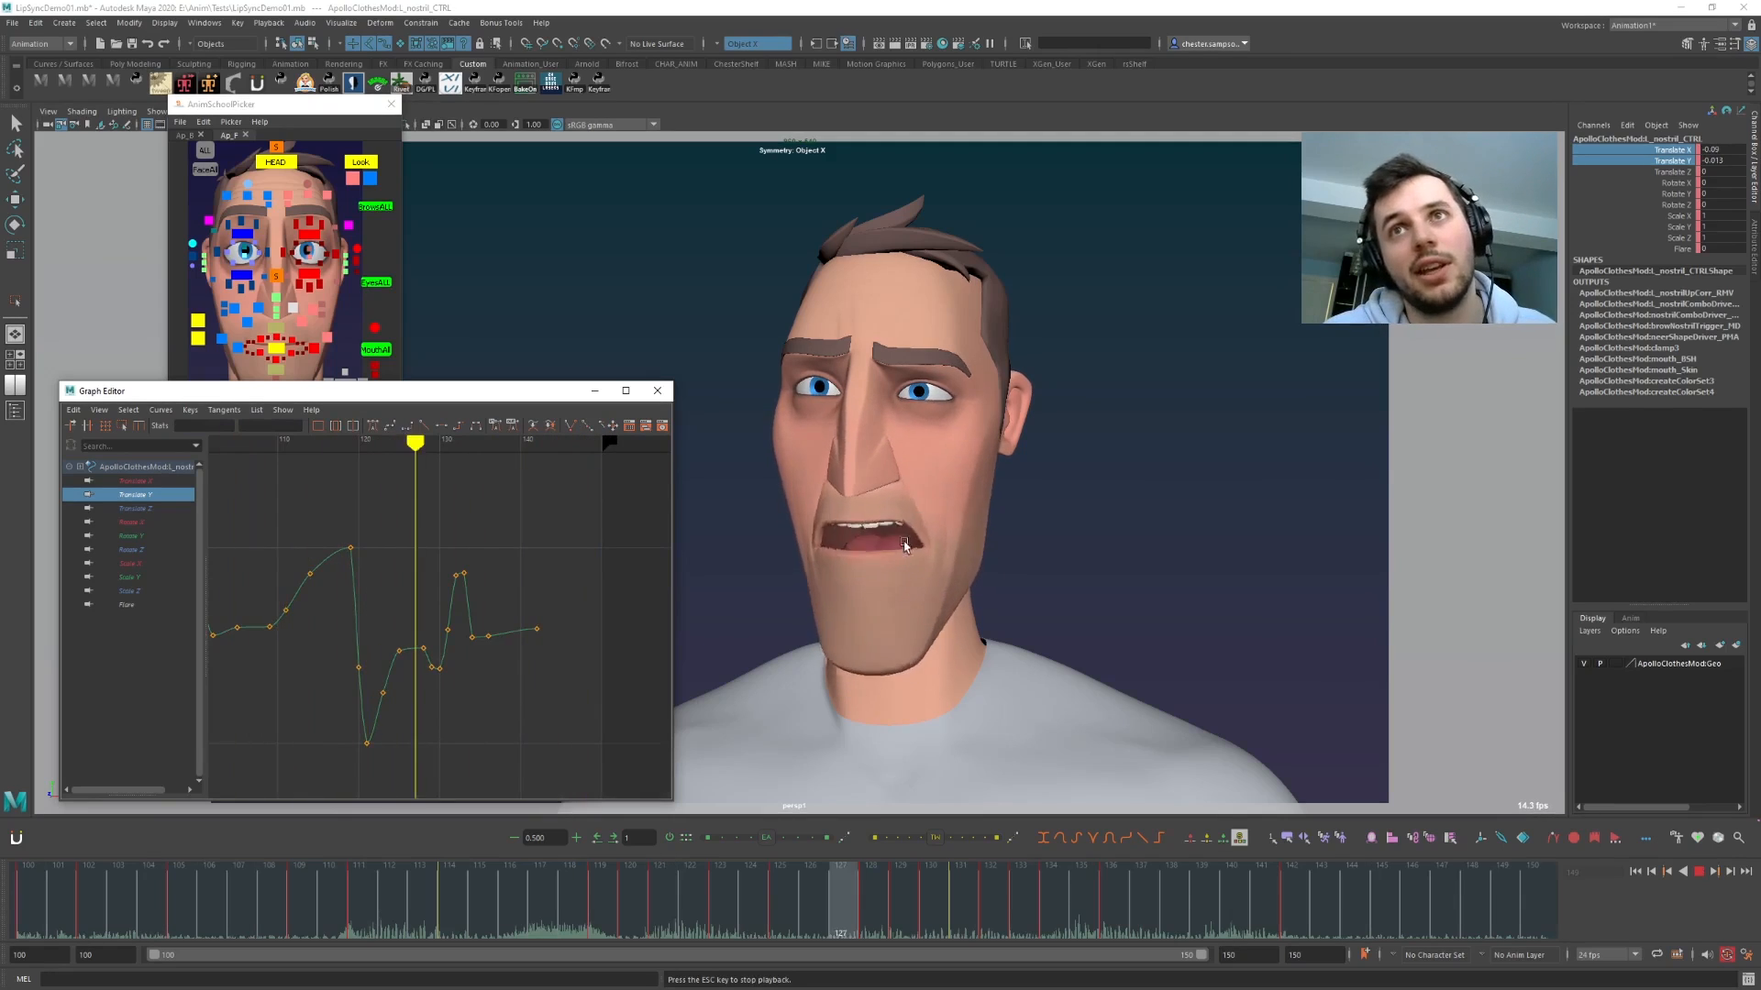
key(alt+v)
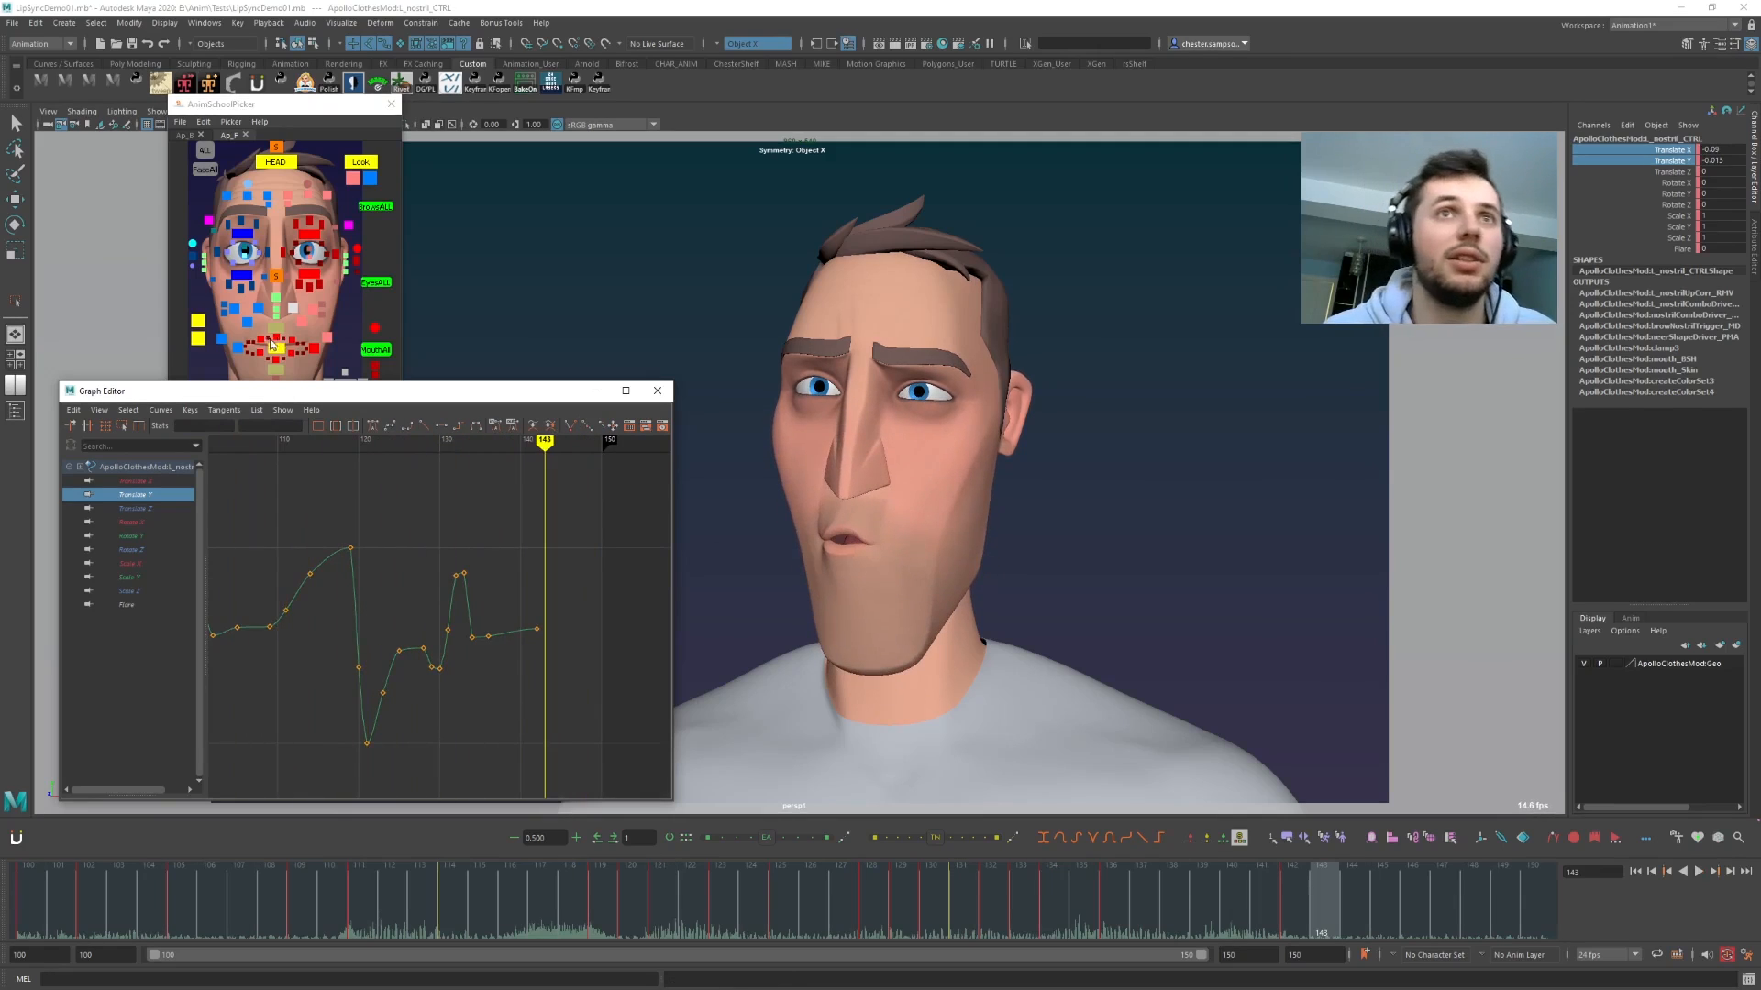
- Shift the left nostril's Translate X and Translate Y keys after frame 100 one frame later and play back the animation
shift+click(149, 482)
alt+middle_drag(360, 644, 393, 641)
alt+right_drag(394, 641, 312, 633)
drag(581, 713, 341, 536)
alt+right_drag(334, 587, 385, 640)
alt+middle_drag(386, 640, 673, 669)
shift+middle_drag(415, 732, 427, 733)
click(404, 736)
key(alt+v)
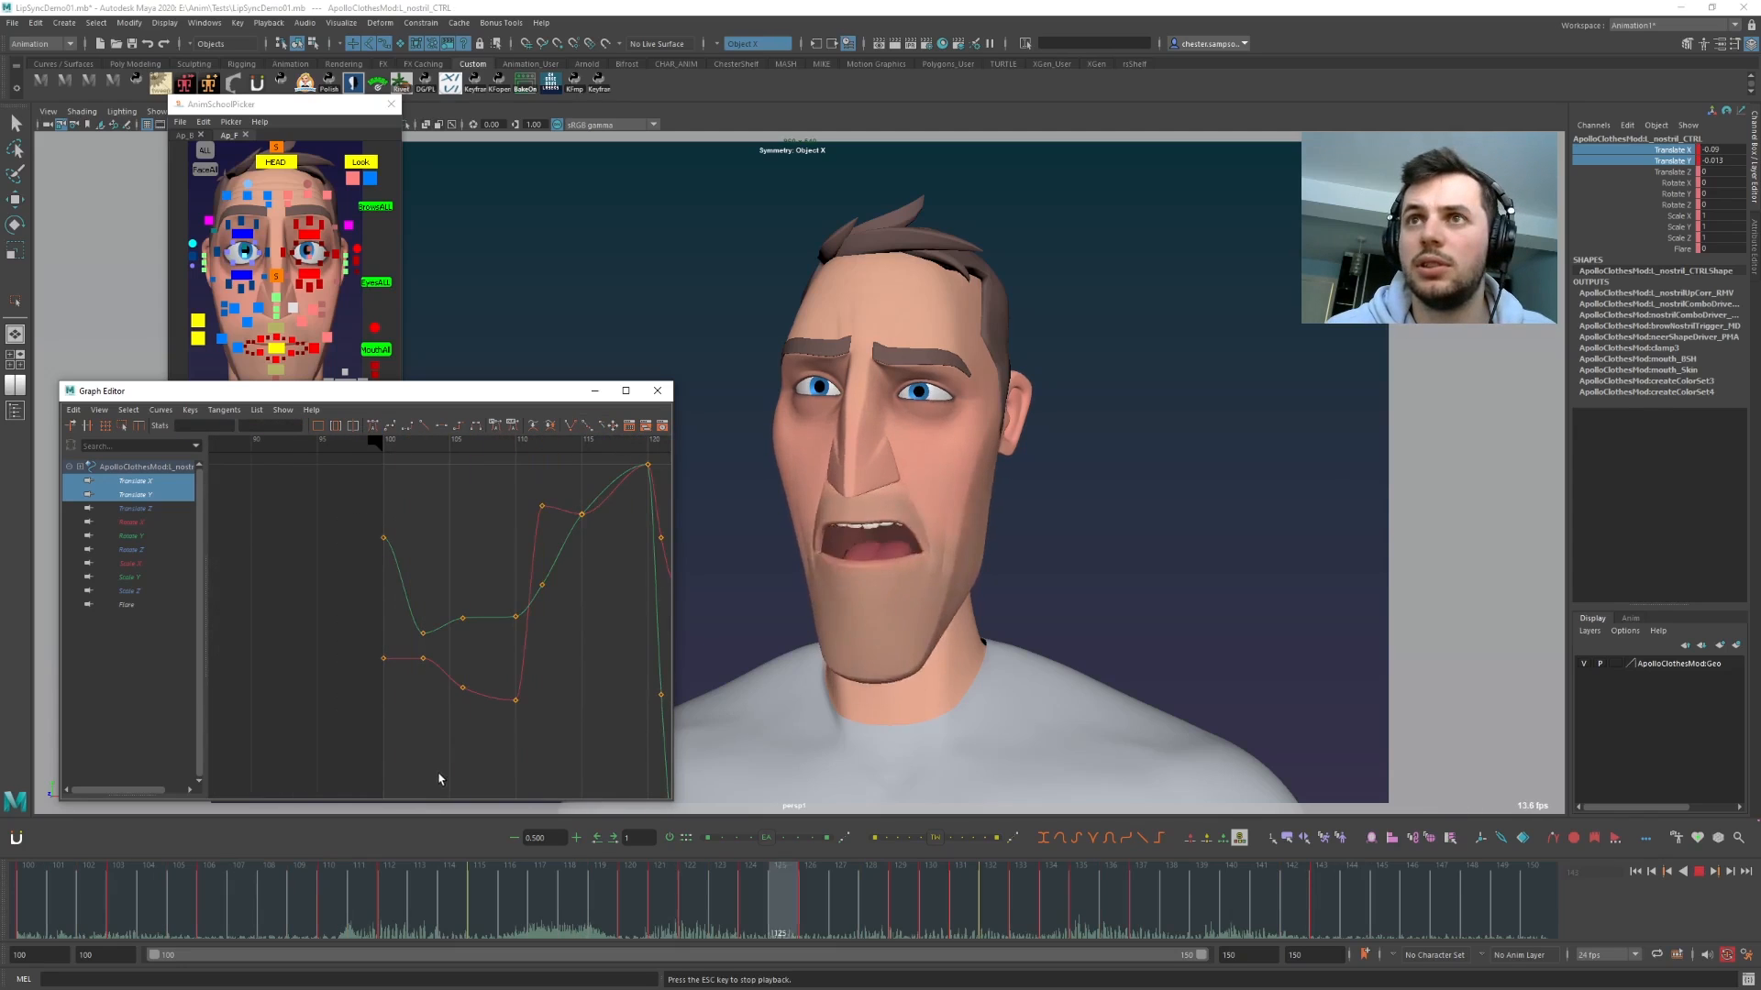
key(alt+v)
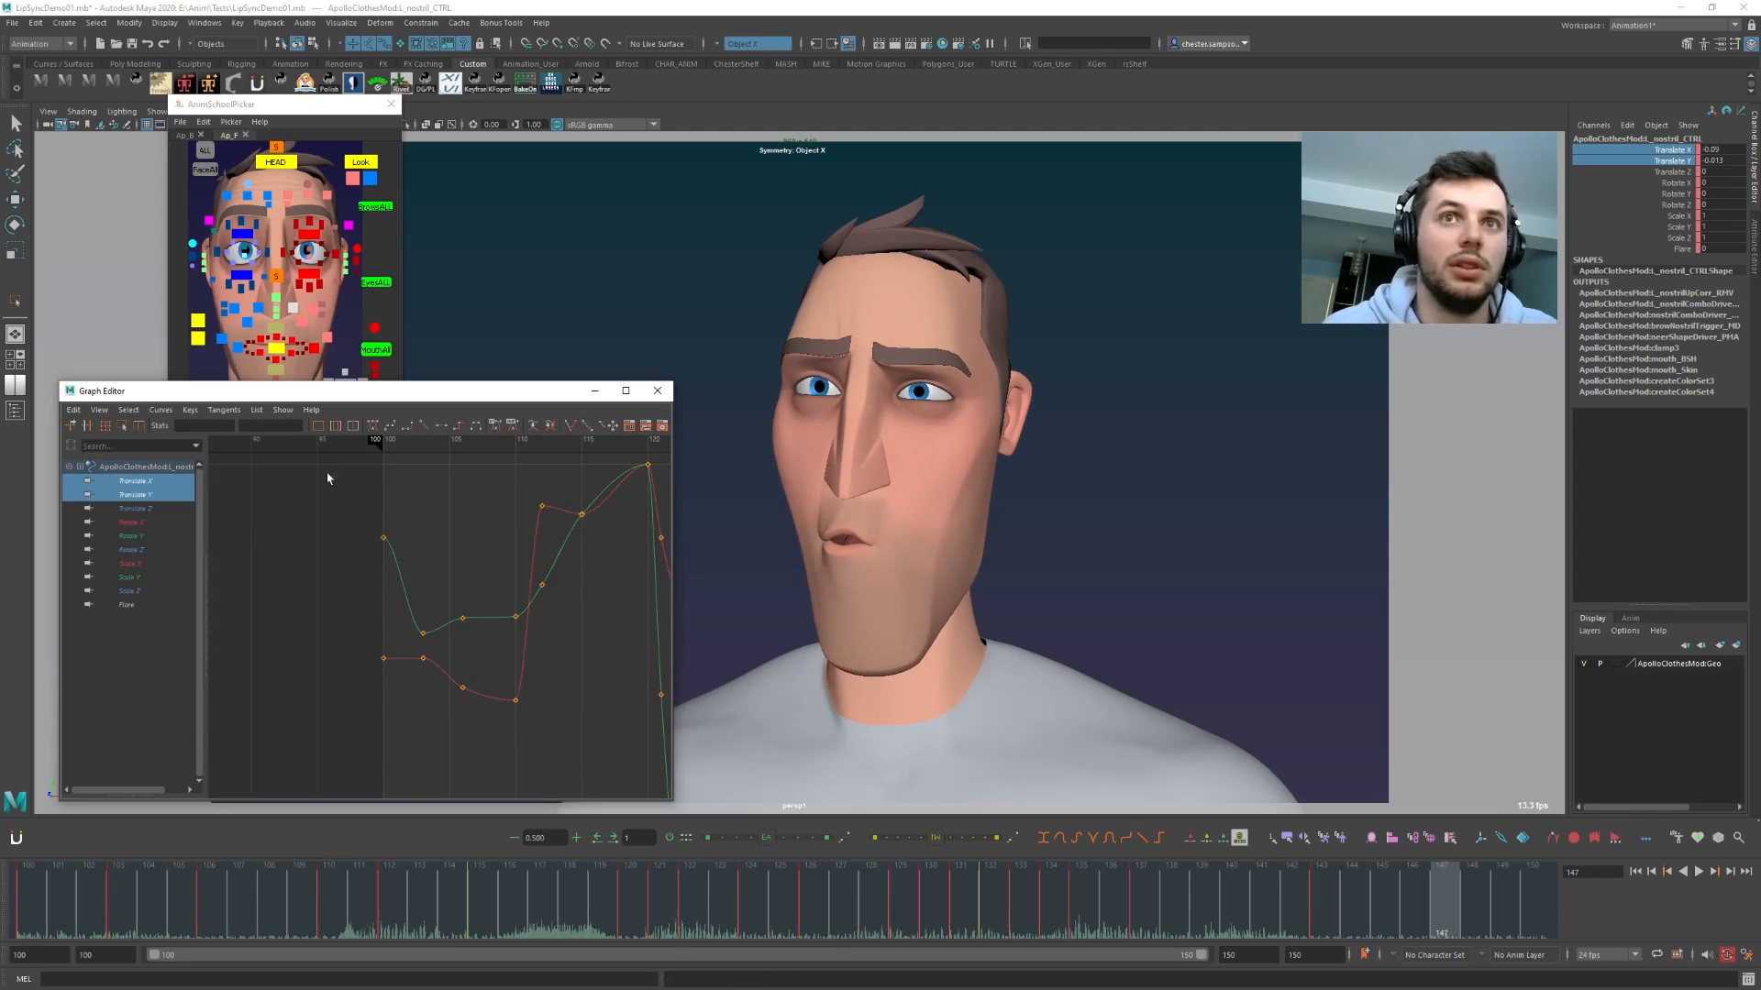
- Mirror the left nostril's animation onto the right nostril control across the whole timeline and review the result with the controls hidden
scroll(437, 620, down, 4)
alt+middle_drag(436, 620, 371, 574)
drag(332, 510, 532, 686)
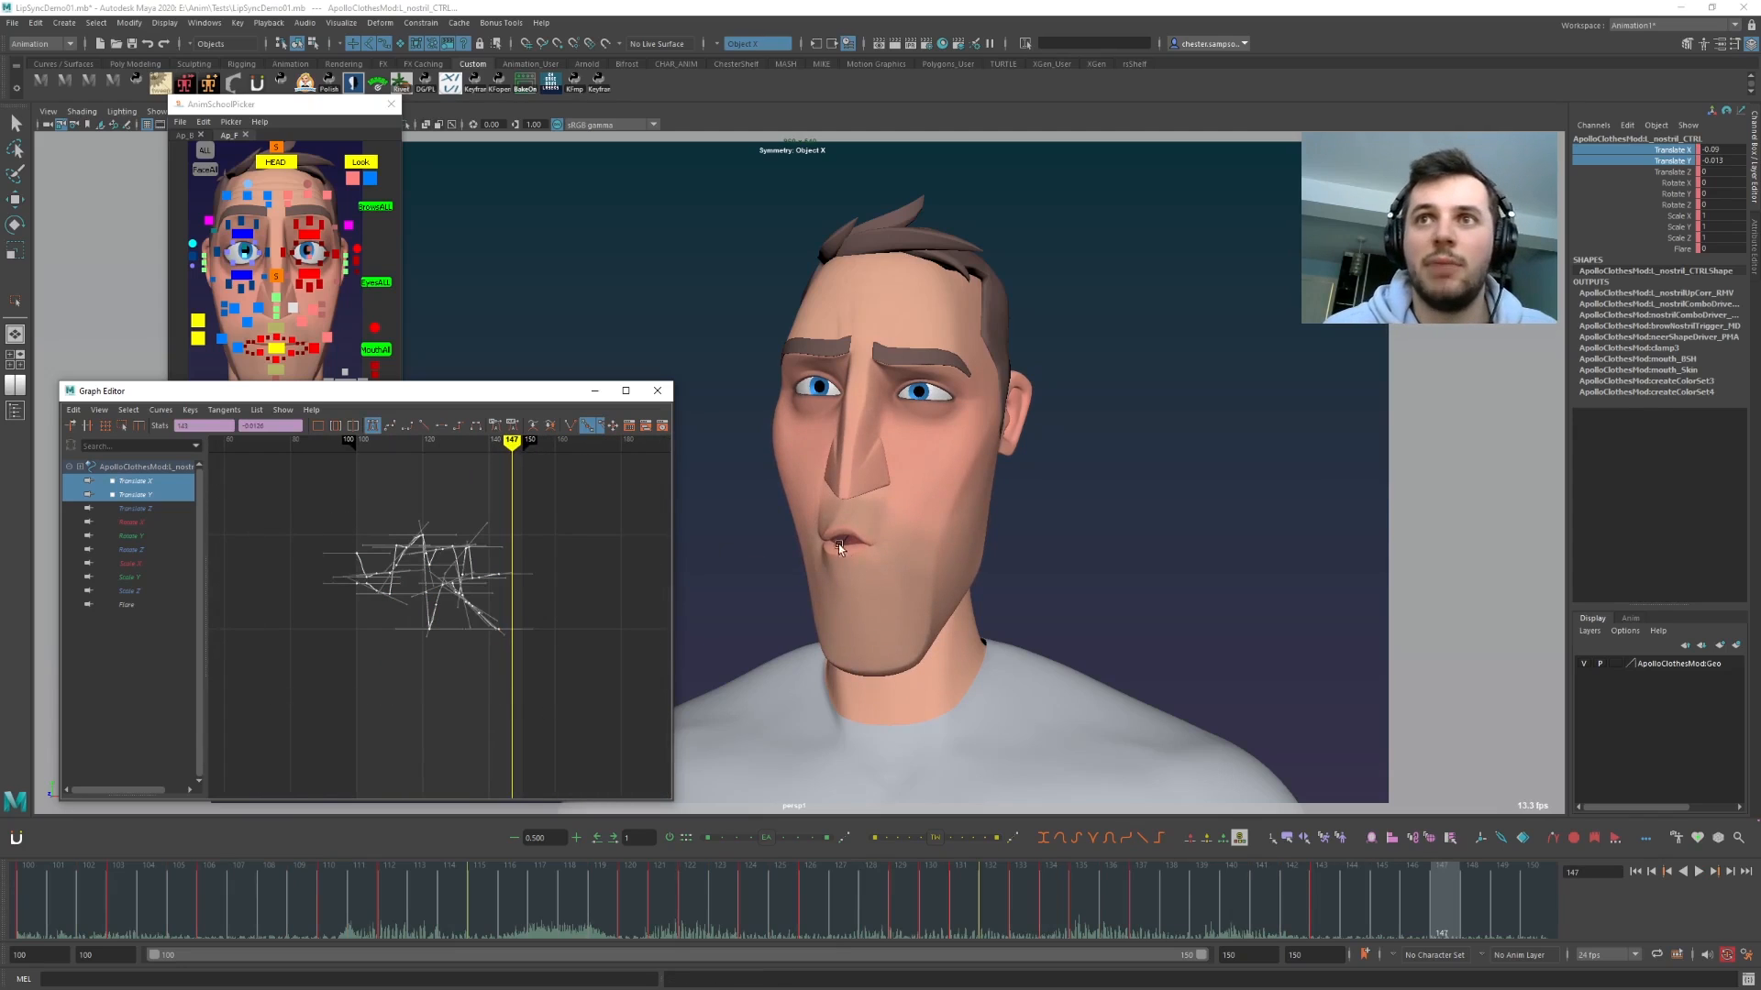
key(alt+1)
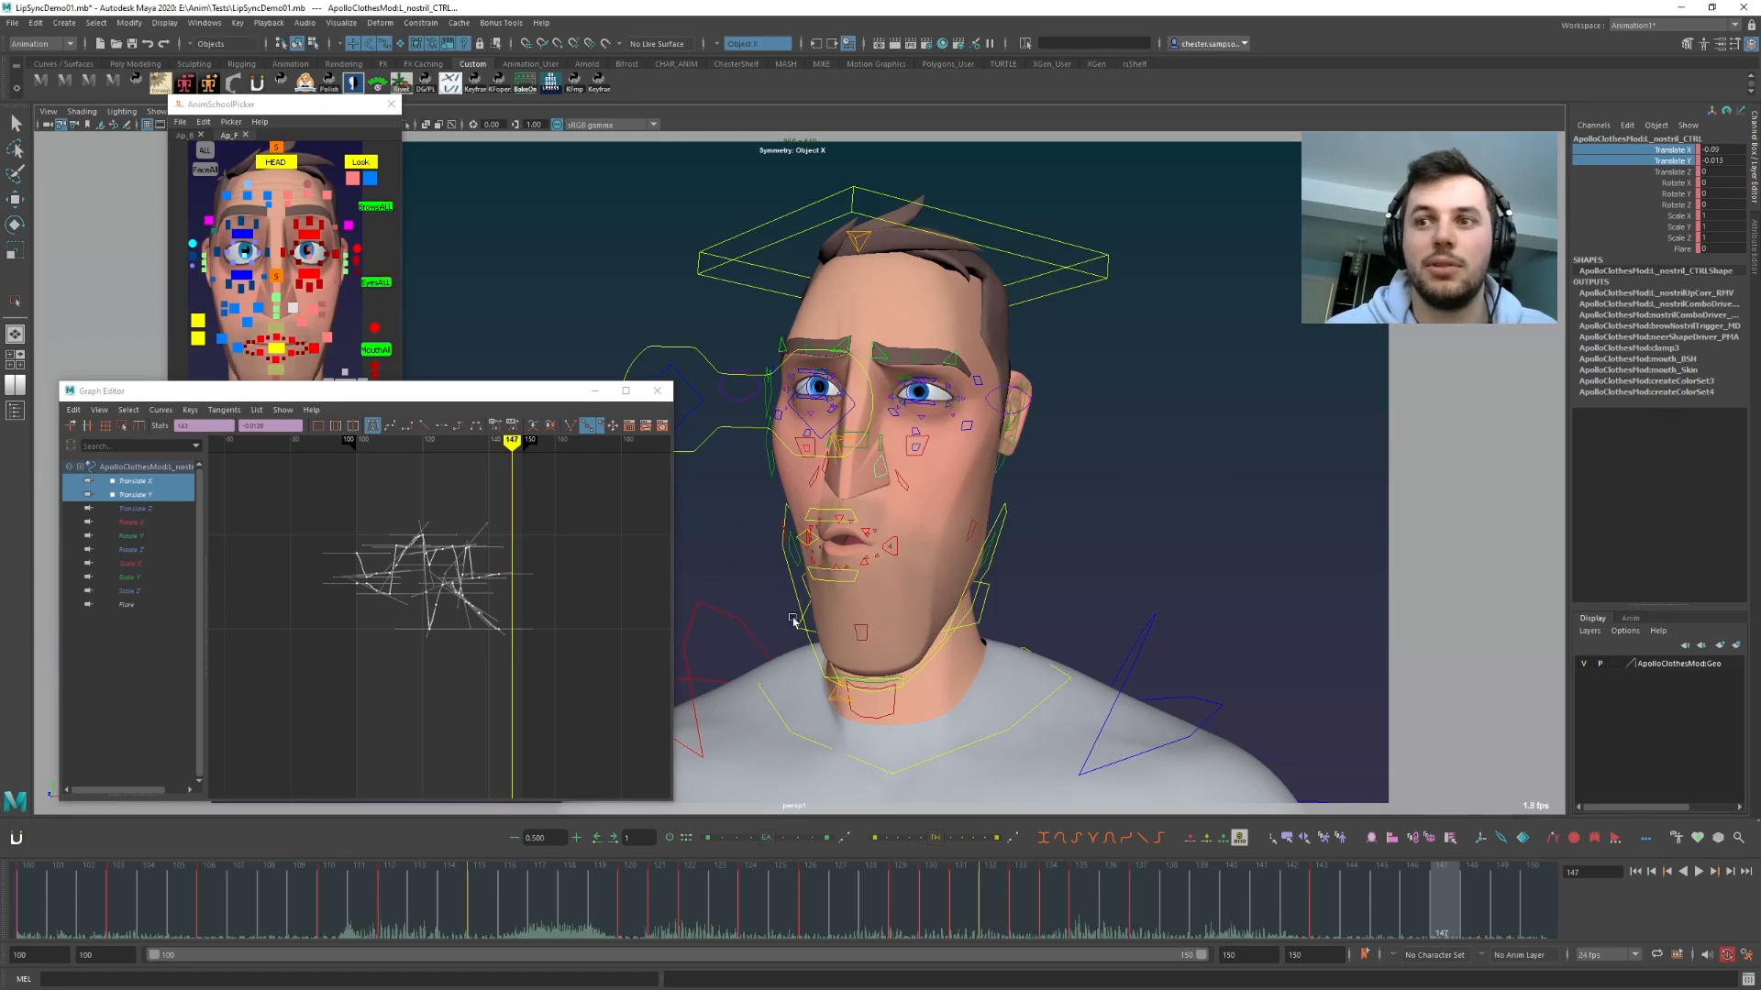
double_click(1326, 906)
click(1373, 839)
key(alt+v)
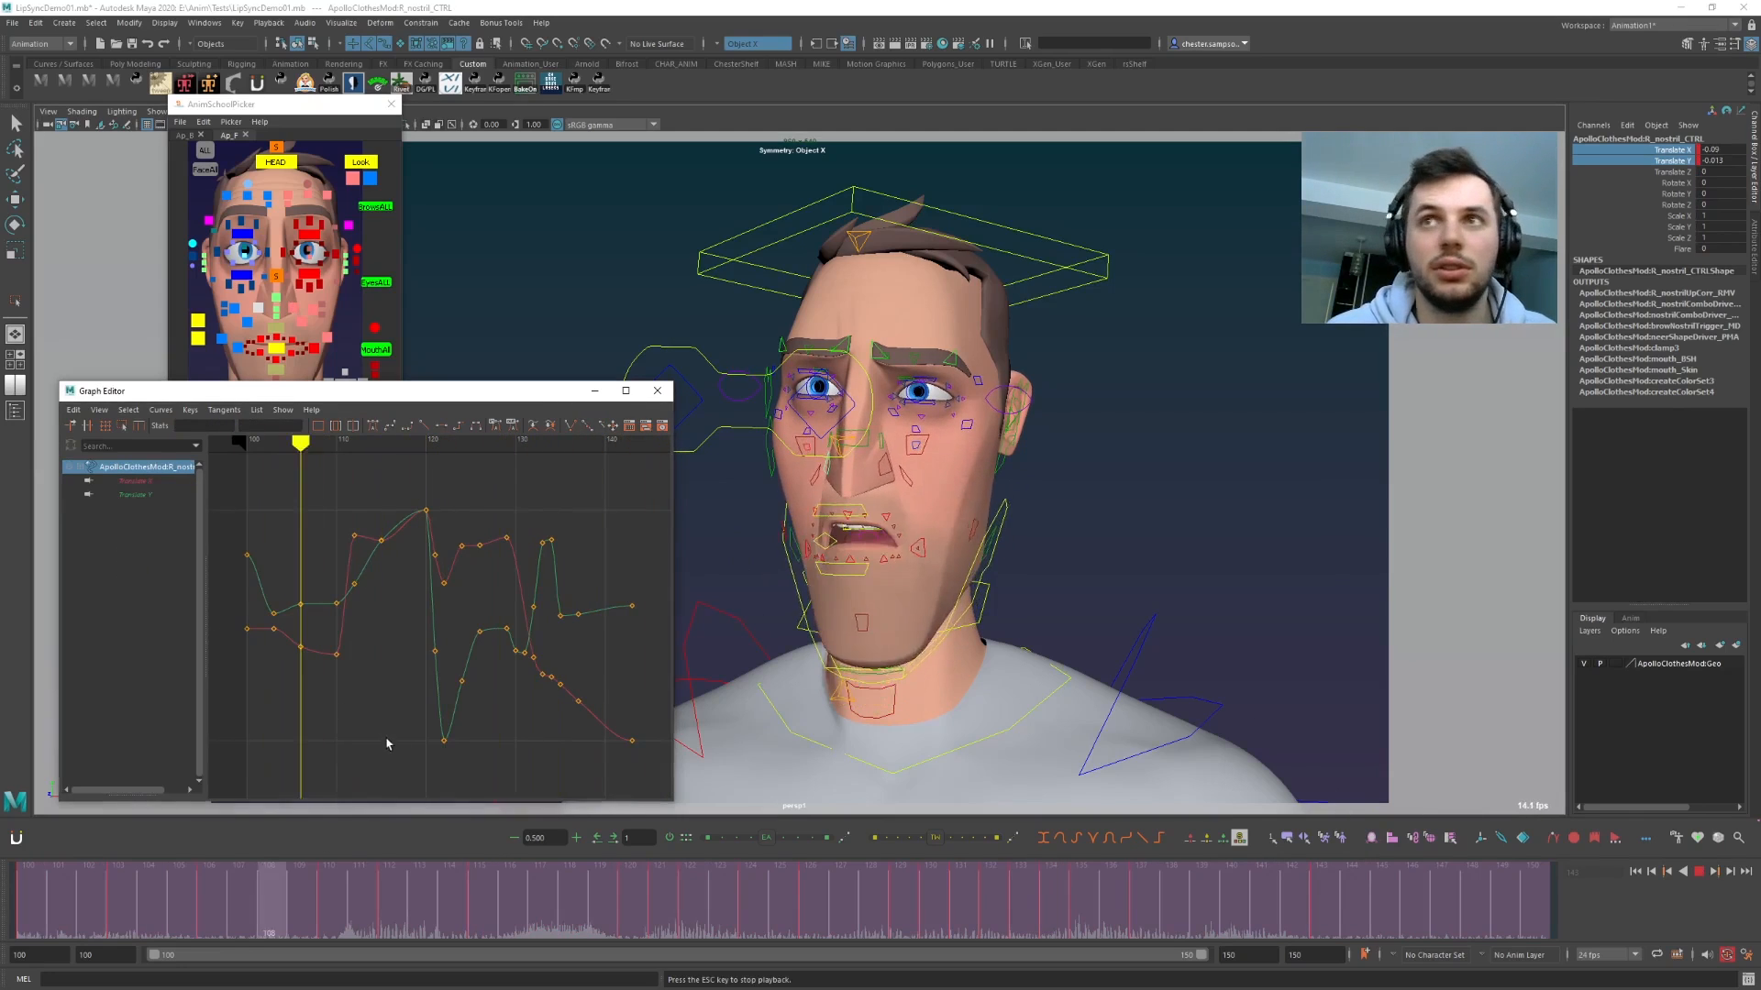
middle_click(896, 640)
key(alt+1)
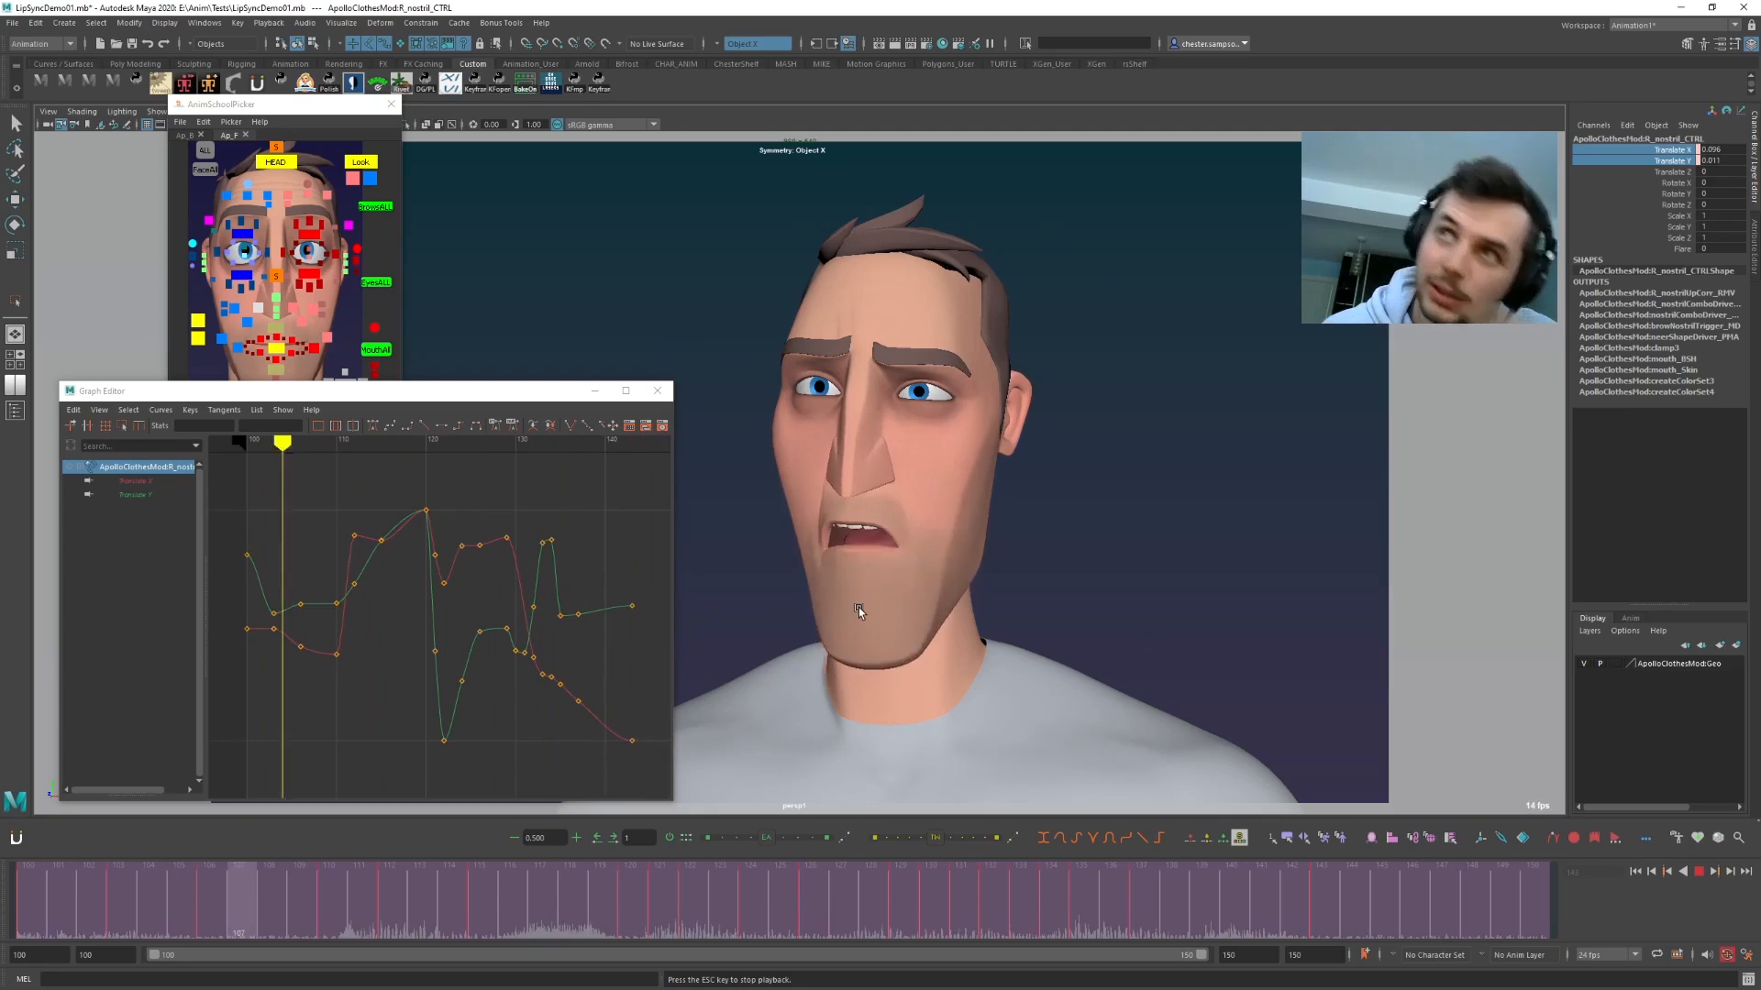
key(Escape)
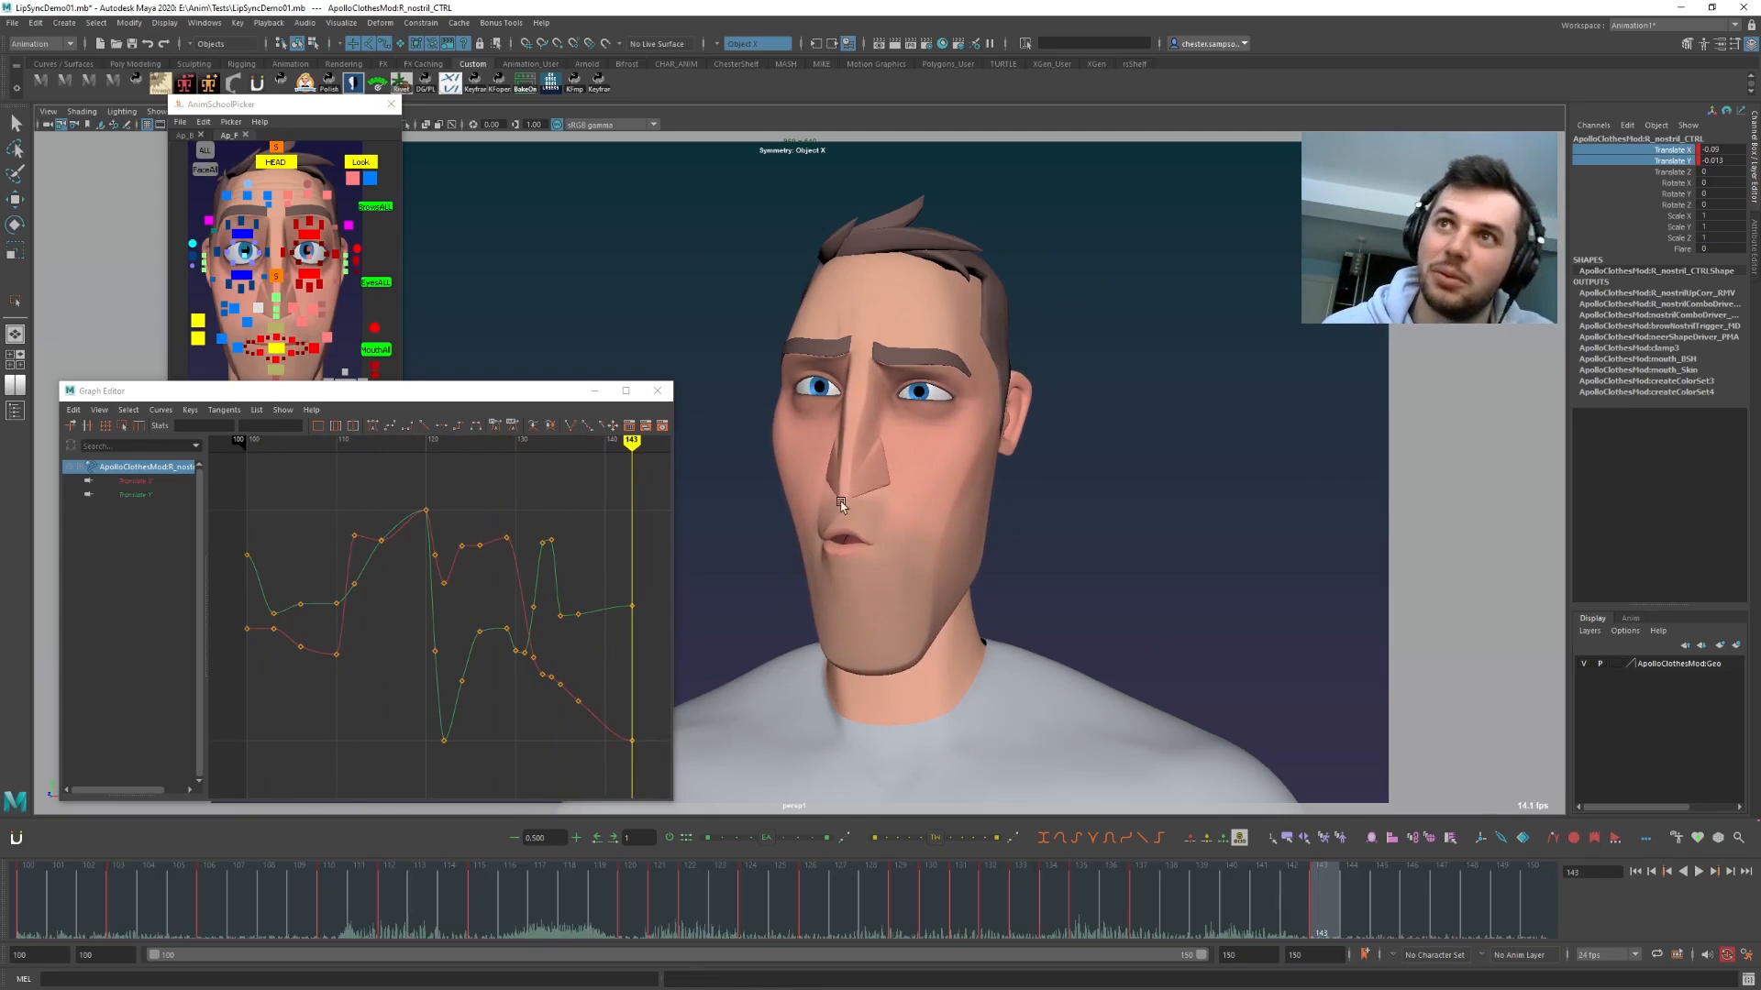
click(784, 916)
key(alt+v)
mouse_move(1186, 871)
mouse_down()
mouse_move(1008, 890)
mouse_move(1174, 879)
mouse_up()
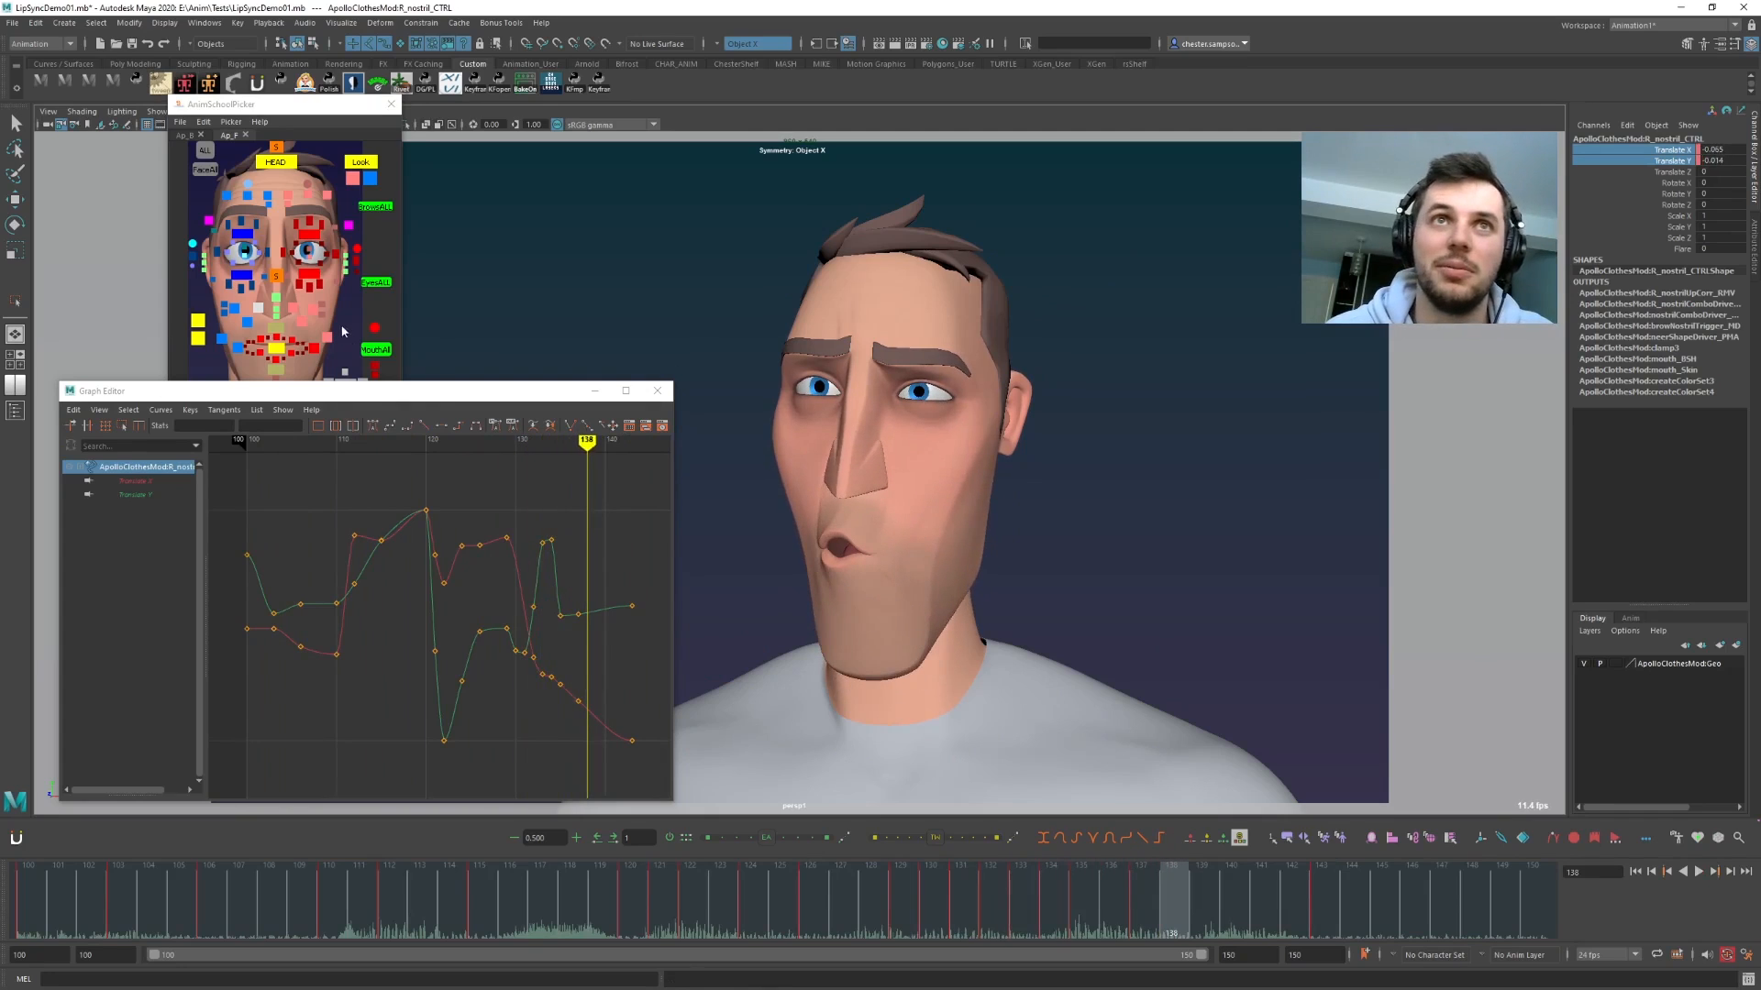
- Rotate the nose control with keys at frames 133, 136 and 140, using a Rotate Z of about 4.6 at frame 140
click(276, 305)
key(e)
drag(954, 922, 1141, 880)
key(alt+1)
drag(949, 899, 1111, 915)
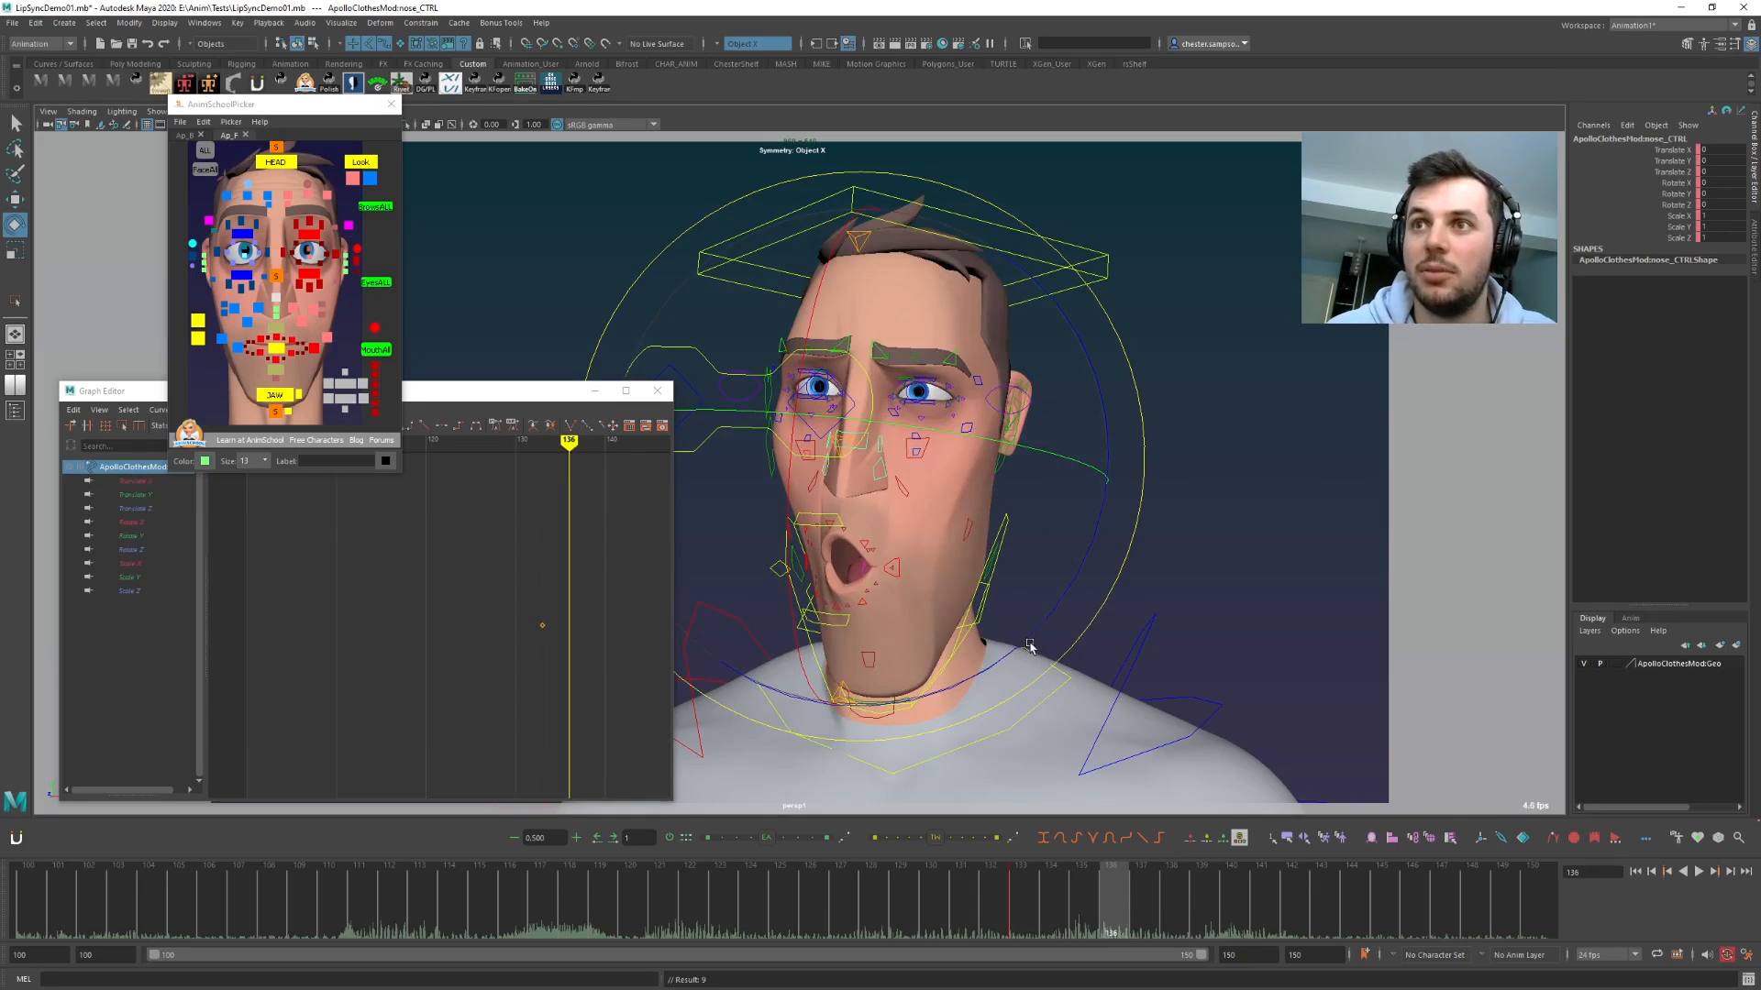
click(1024, 906)
mouse_move(1055, 908)
mouse_down()
mouse_move(1128, 908)
mouse_move(1018, 908)
mouse_move(1379, 906)
mouse_move(1230, 906)
mouse_up()
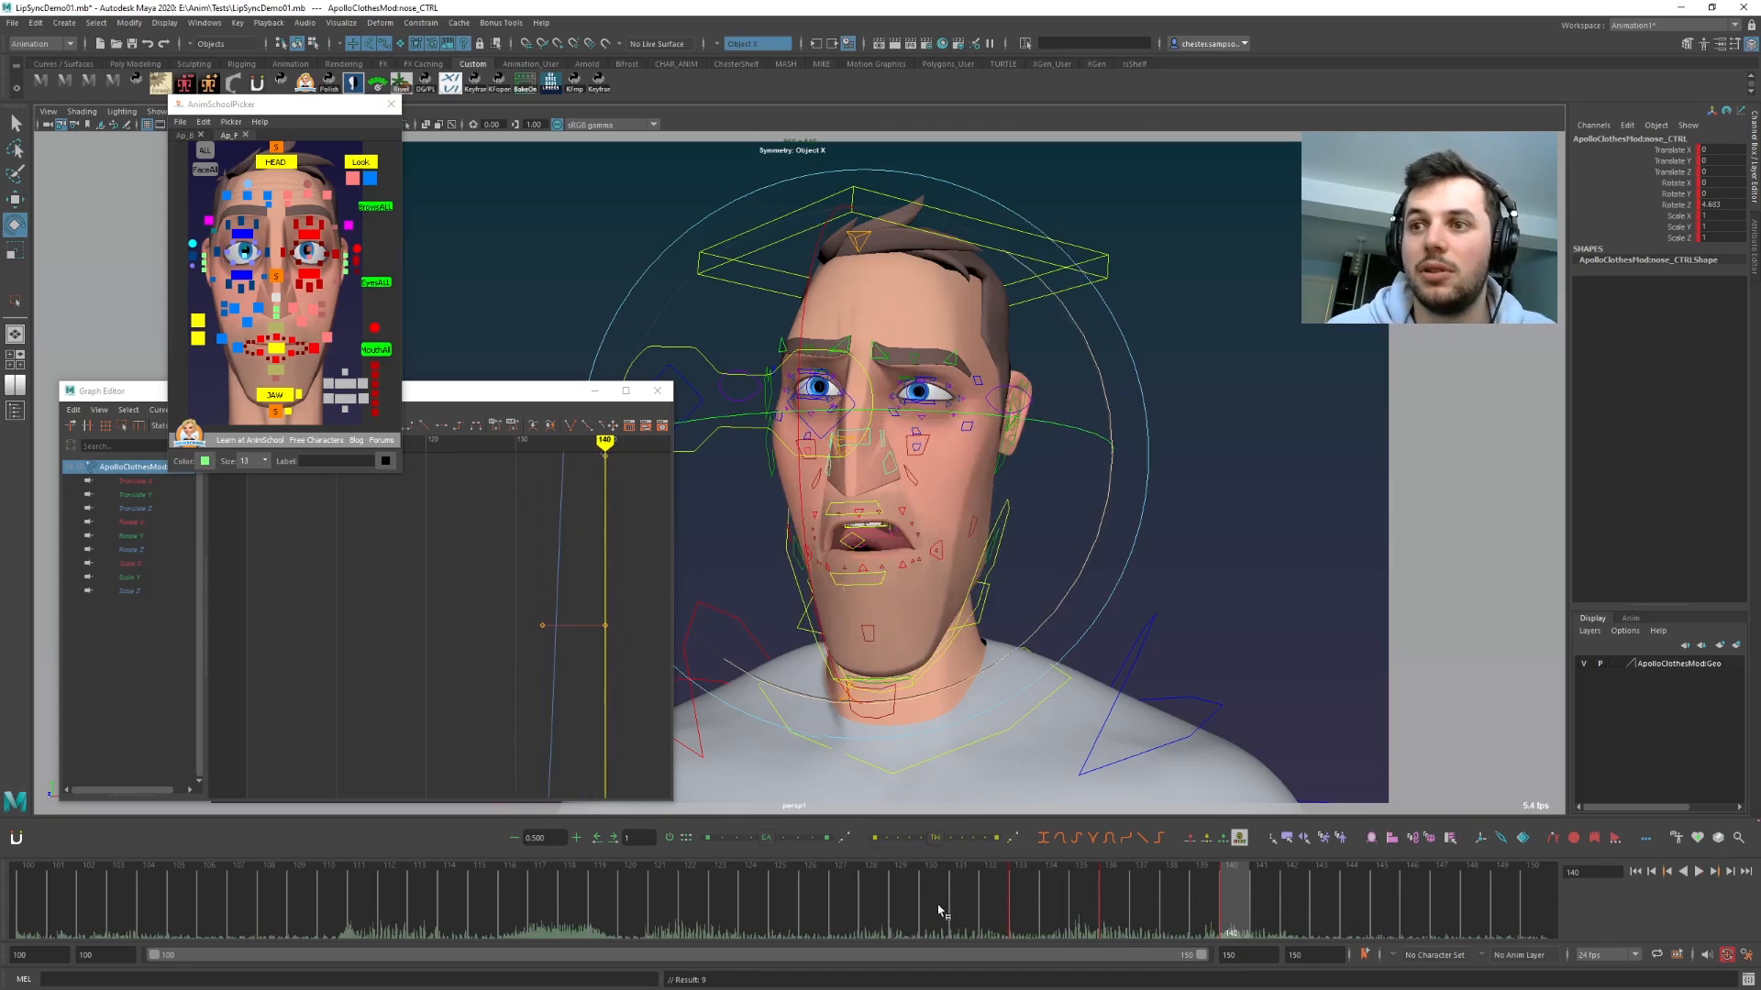
- Play back the nose motion in the viewport and save the scene
key(alt+v)
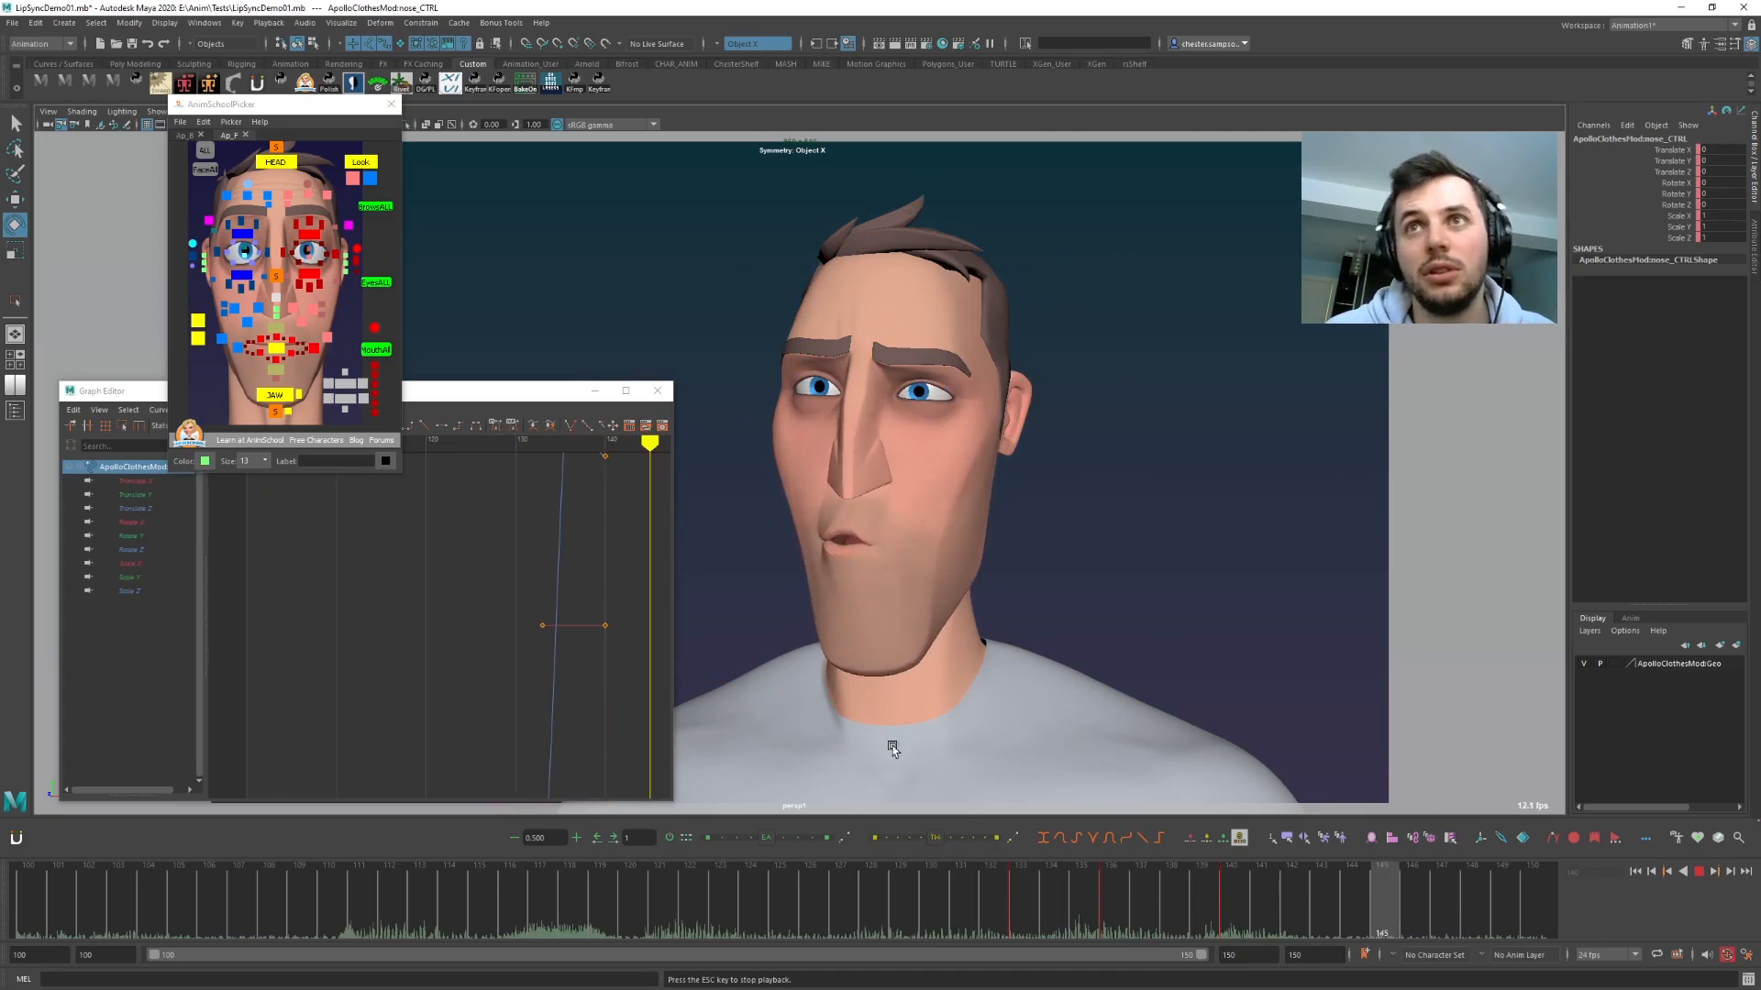
key(backslash)
key(backslash)
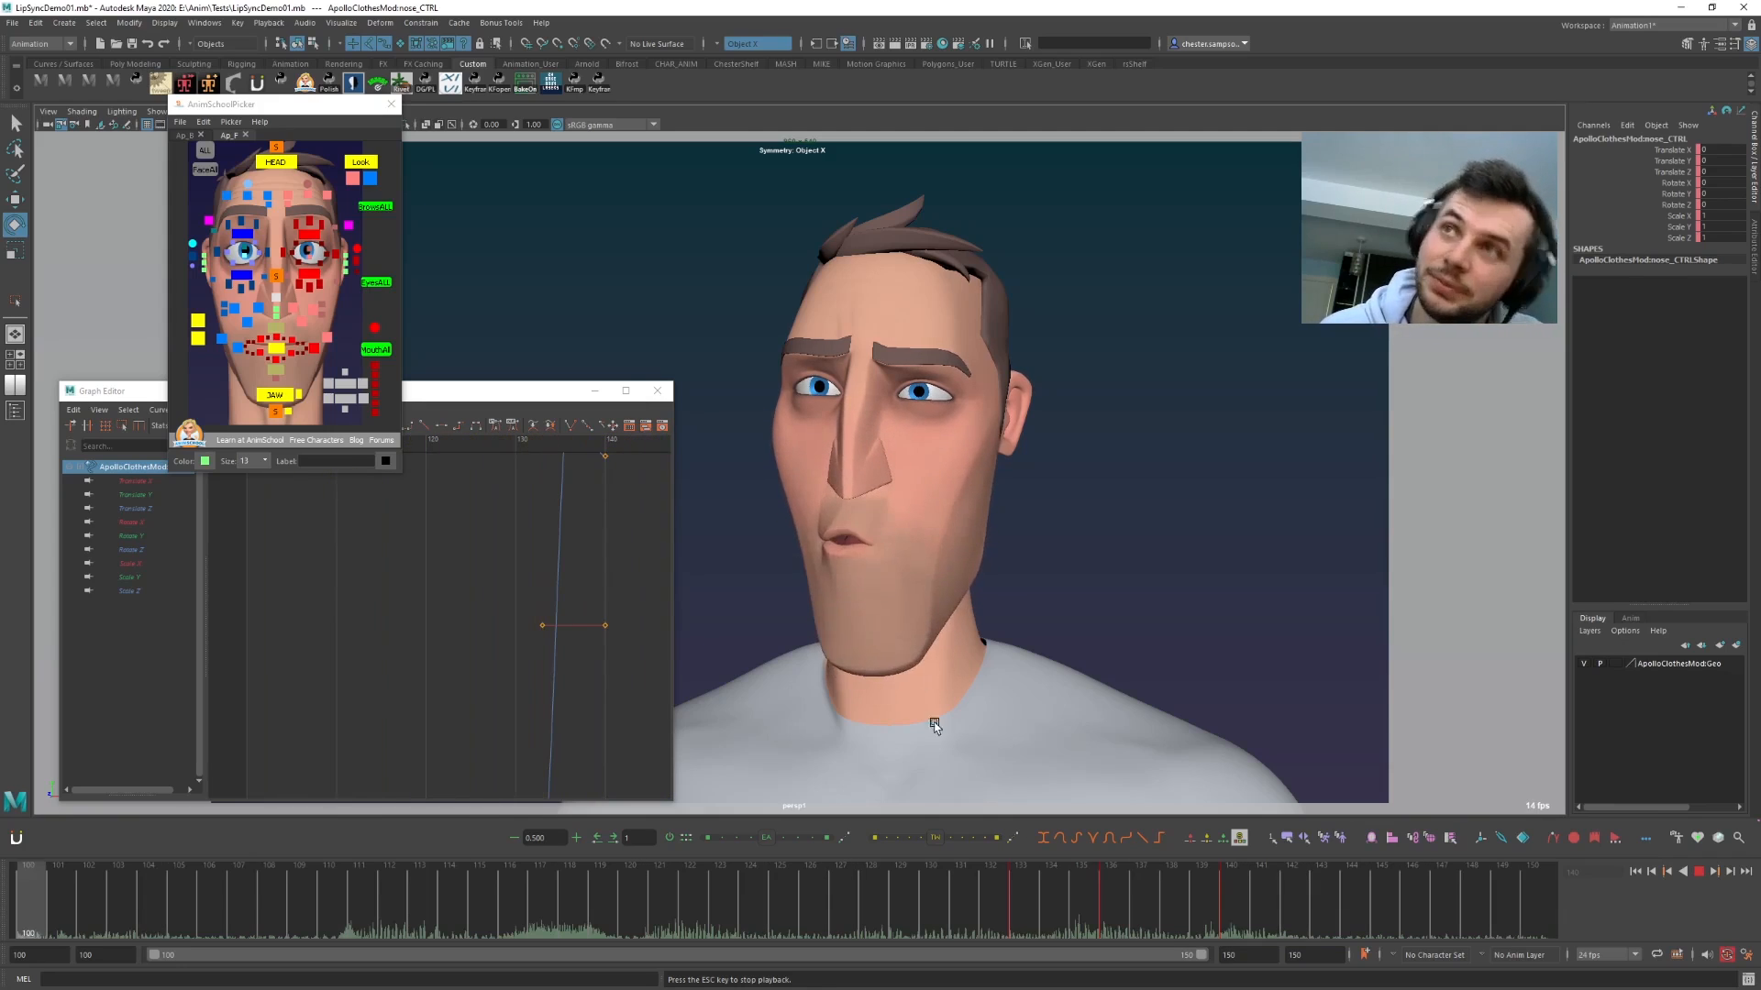
key(ctrl+s)
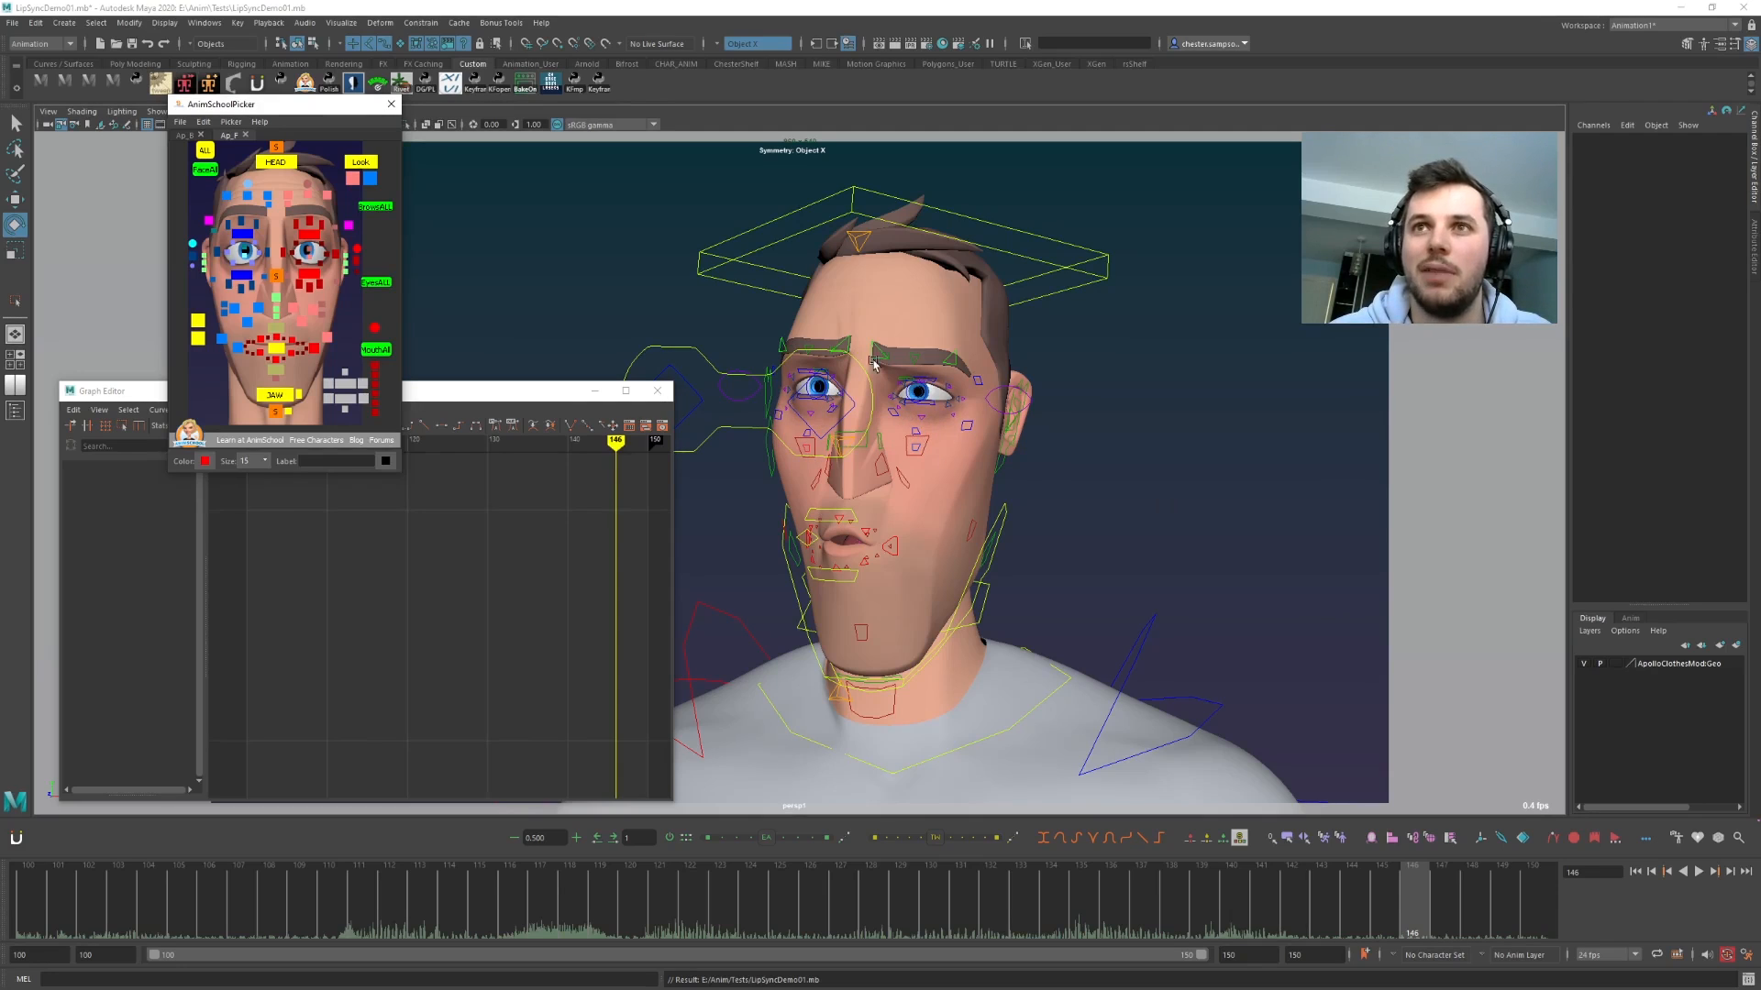
key(alt+v)
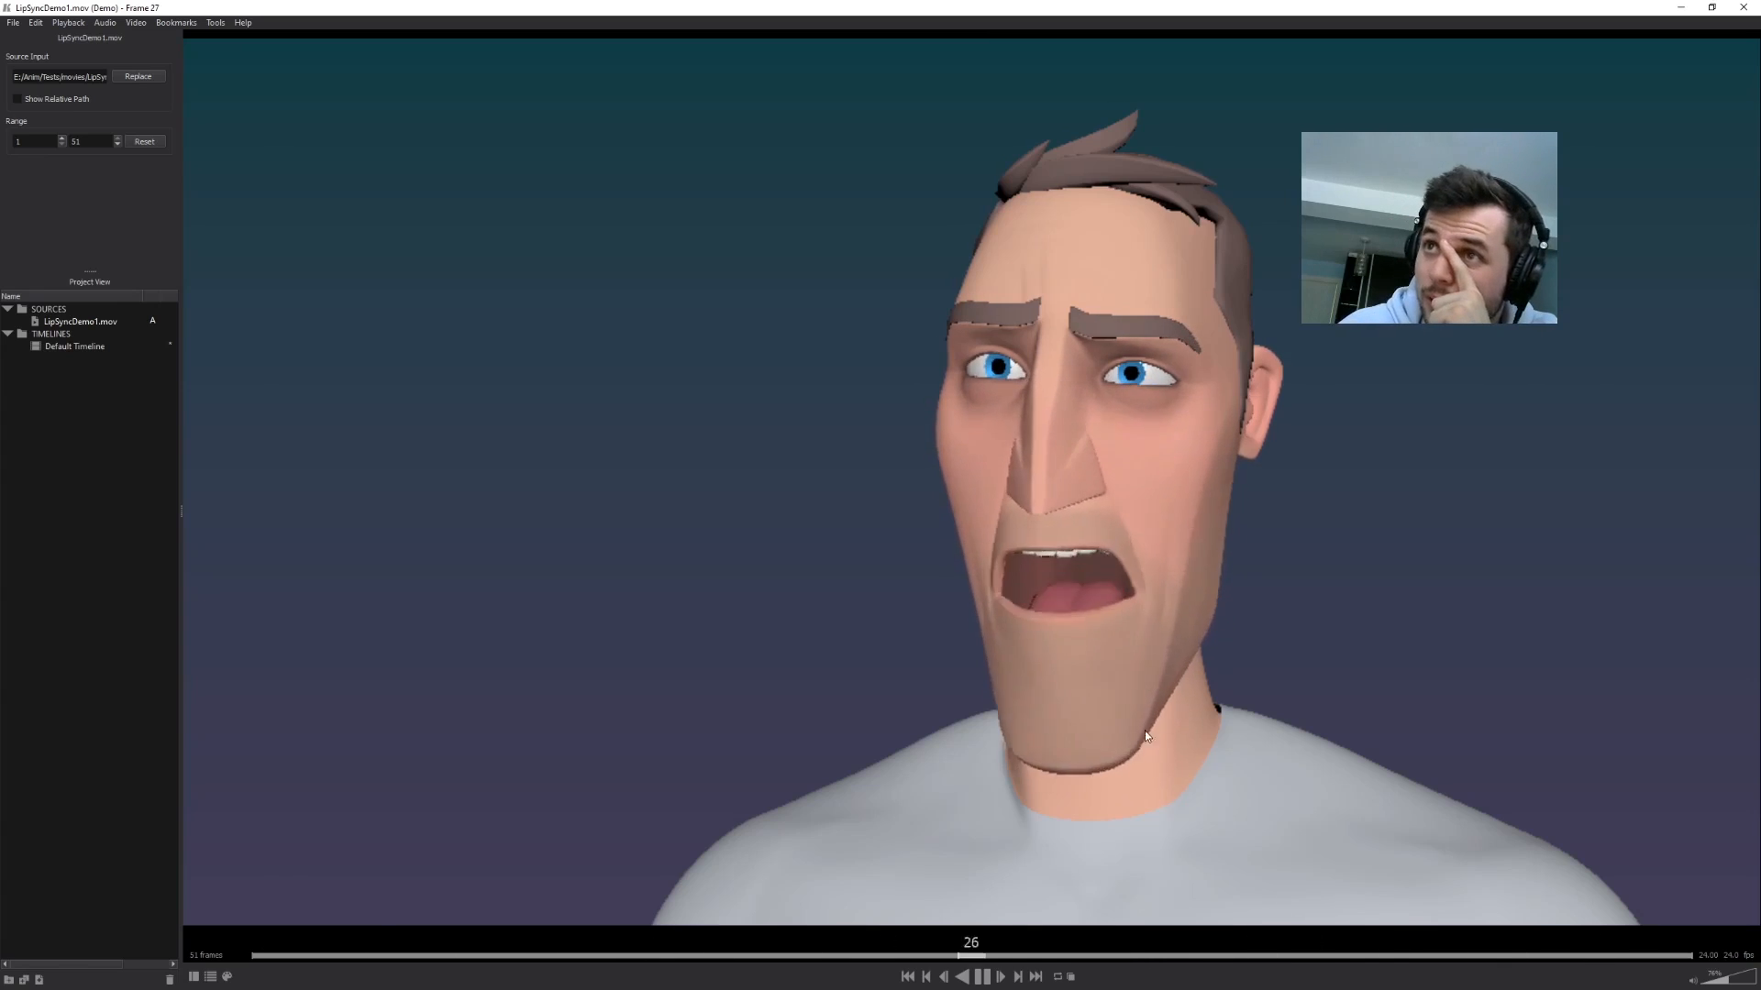
- Switch to the video player and examine the lip sync in LipSyncDemo1.mov by playing and scrubbing through the mouth poses
click(1434, 957)
mouse_move(1436, 960)
mouse_down()
mouse_move(1336, 956)
mouse_move(1468, 957)
mouse_up()
key(space)
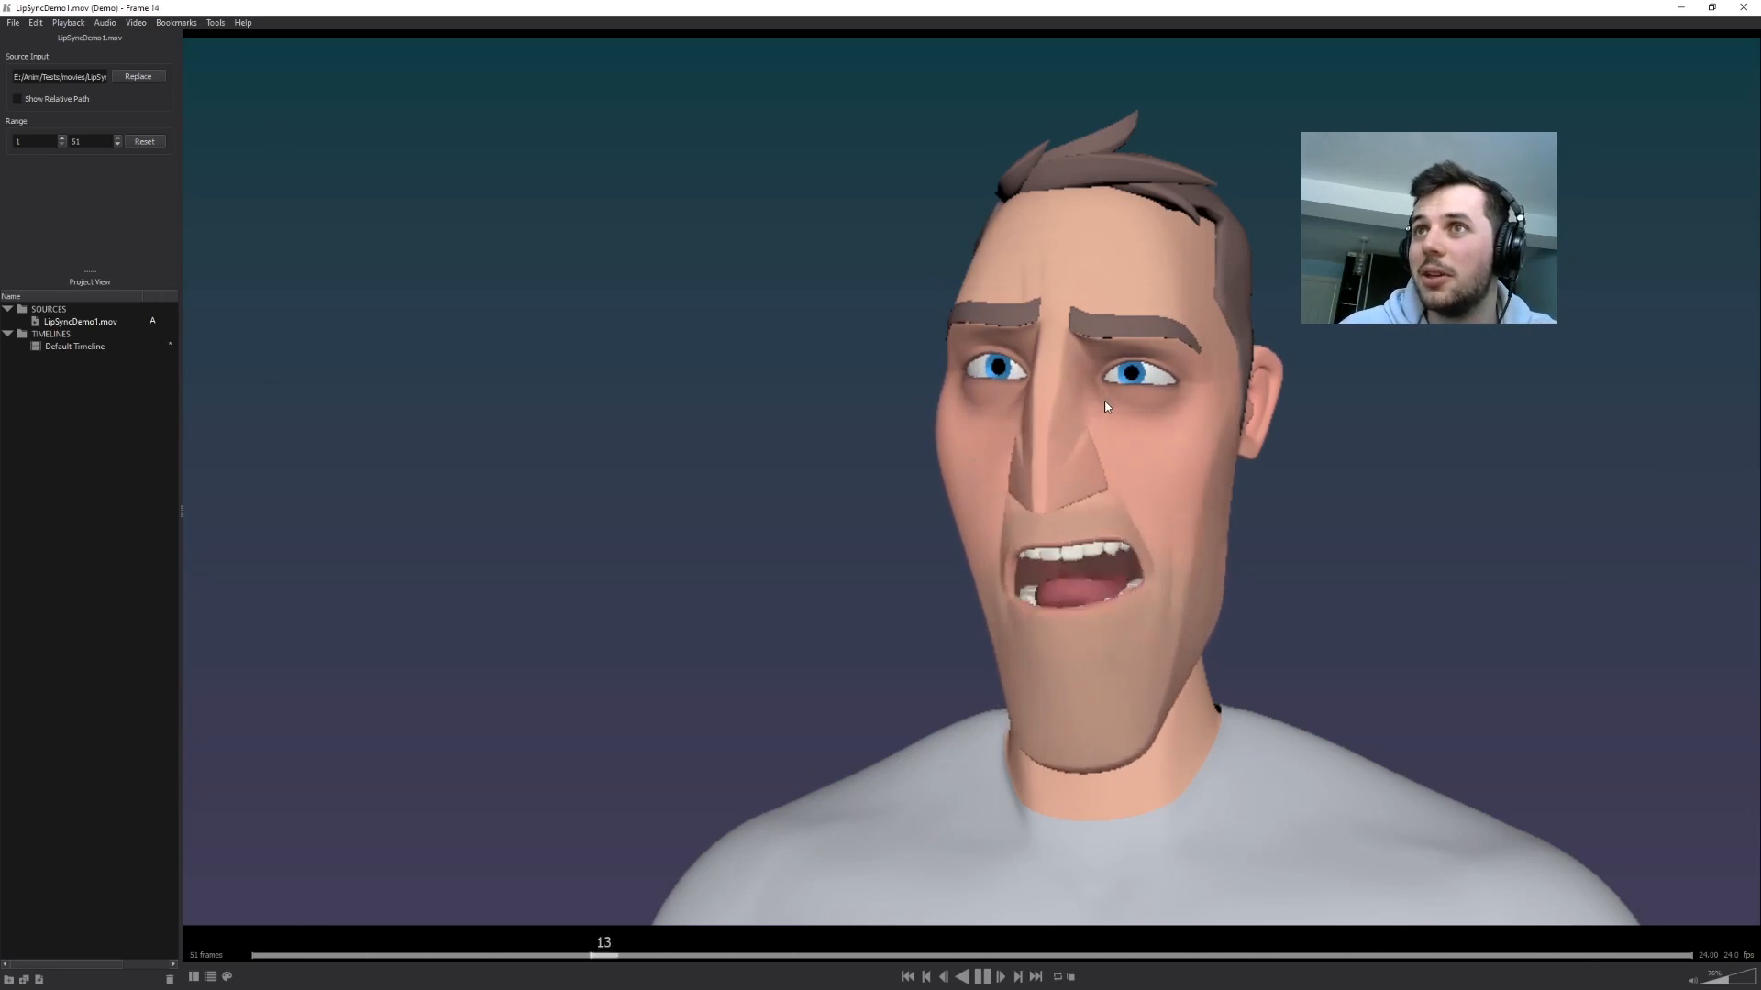
key(space)
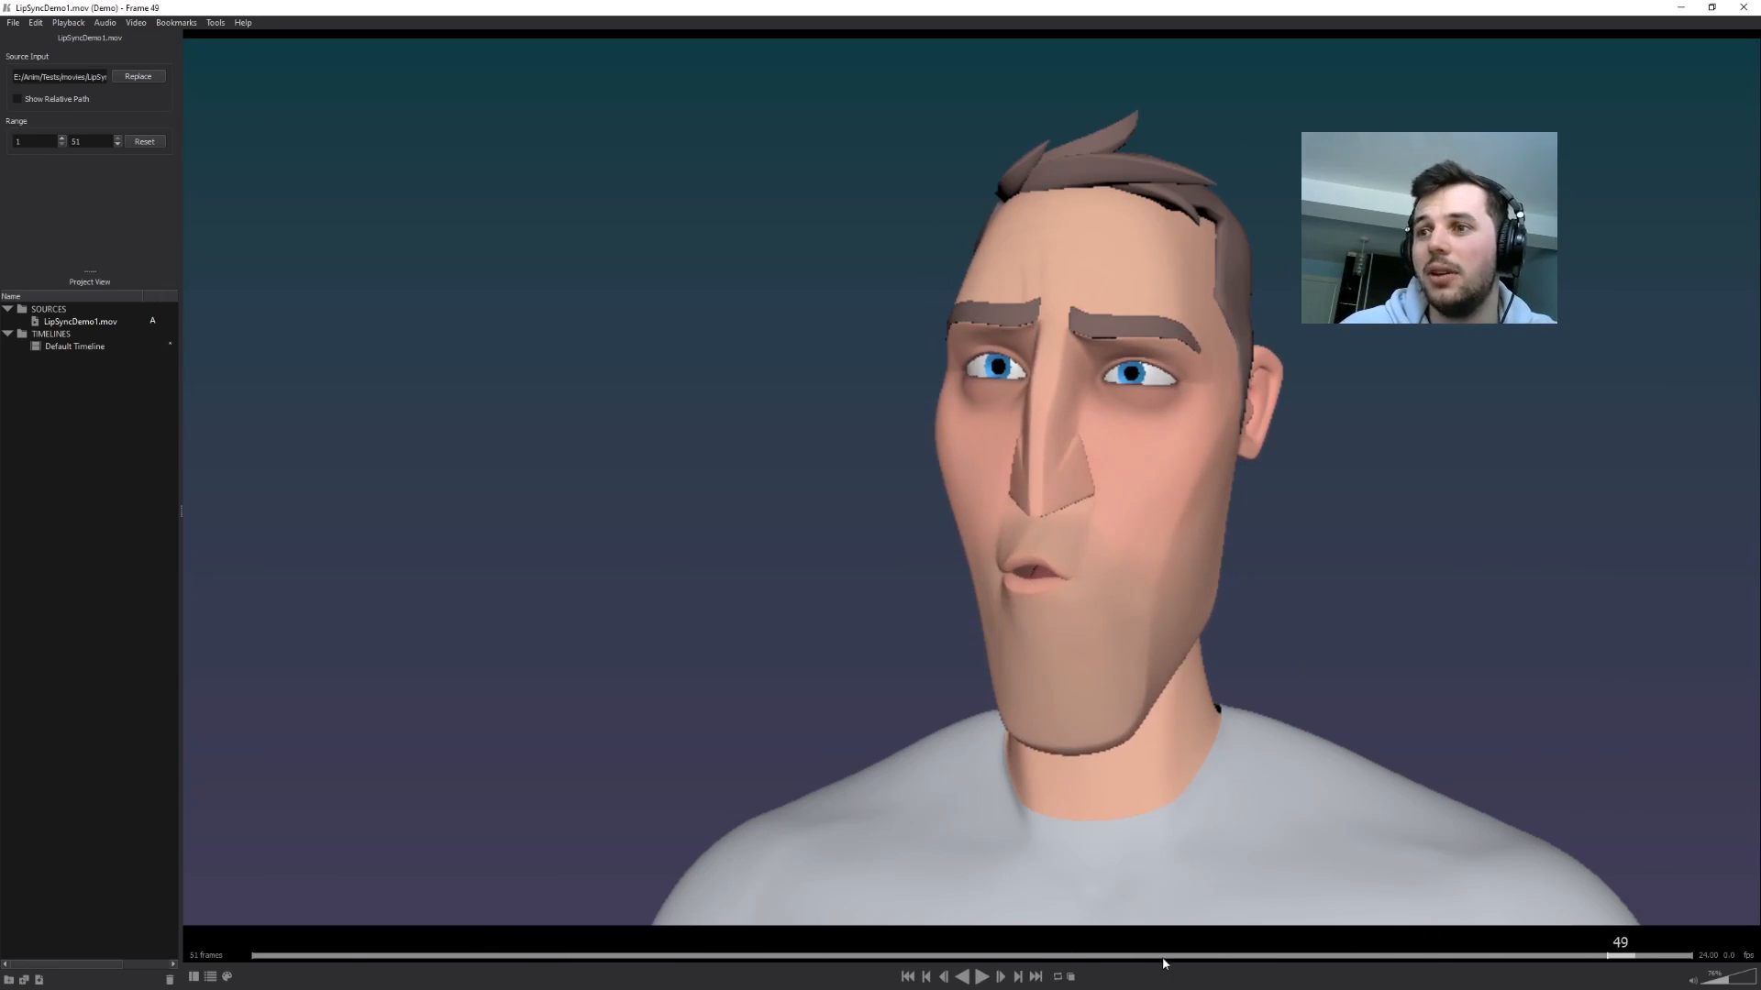
click(829, 954)
key(space)
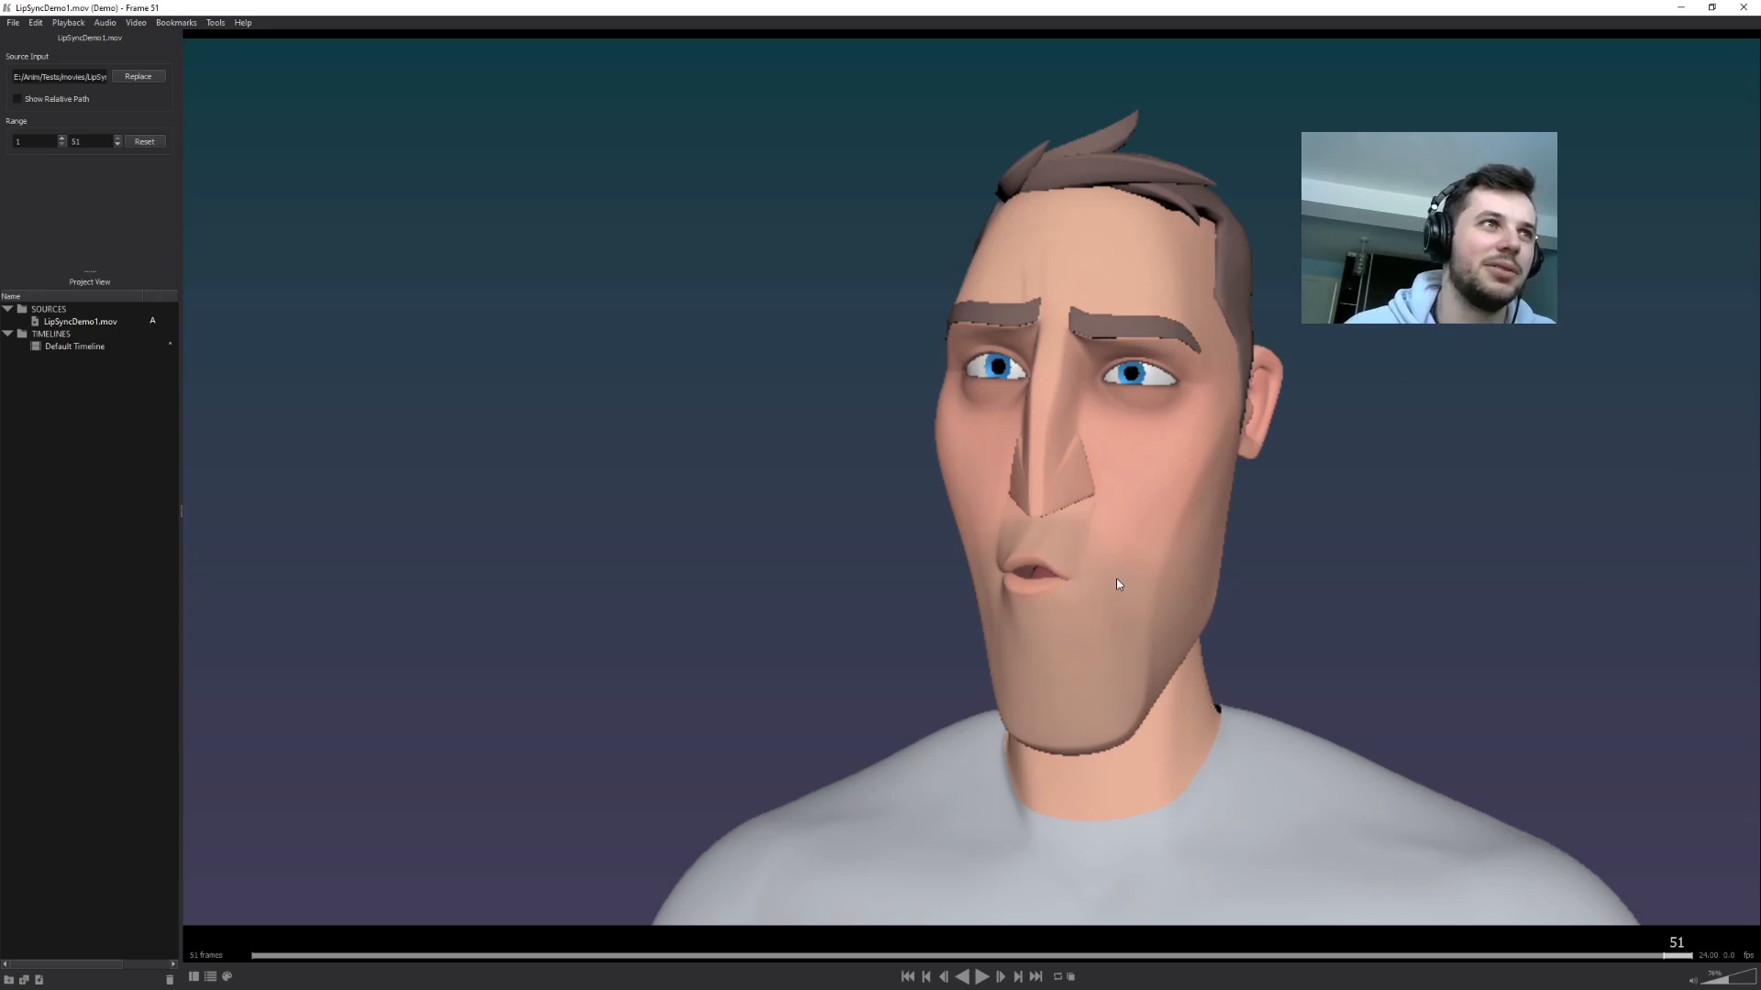
key(space)
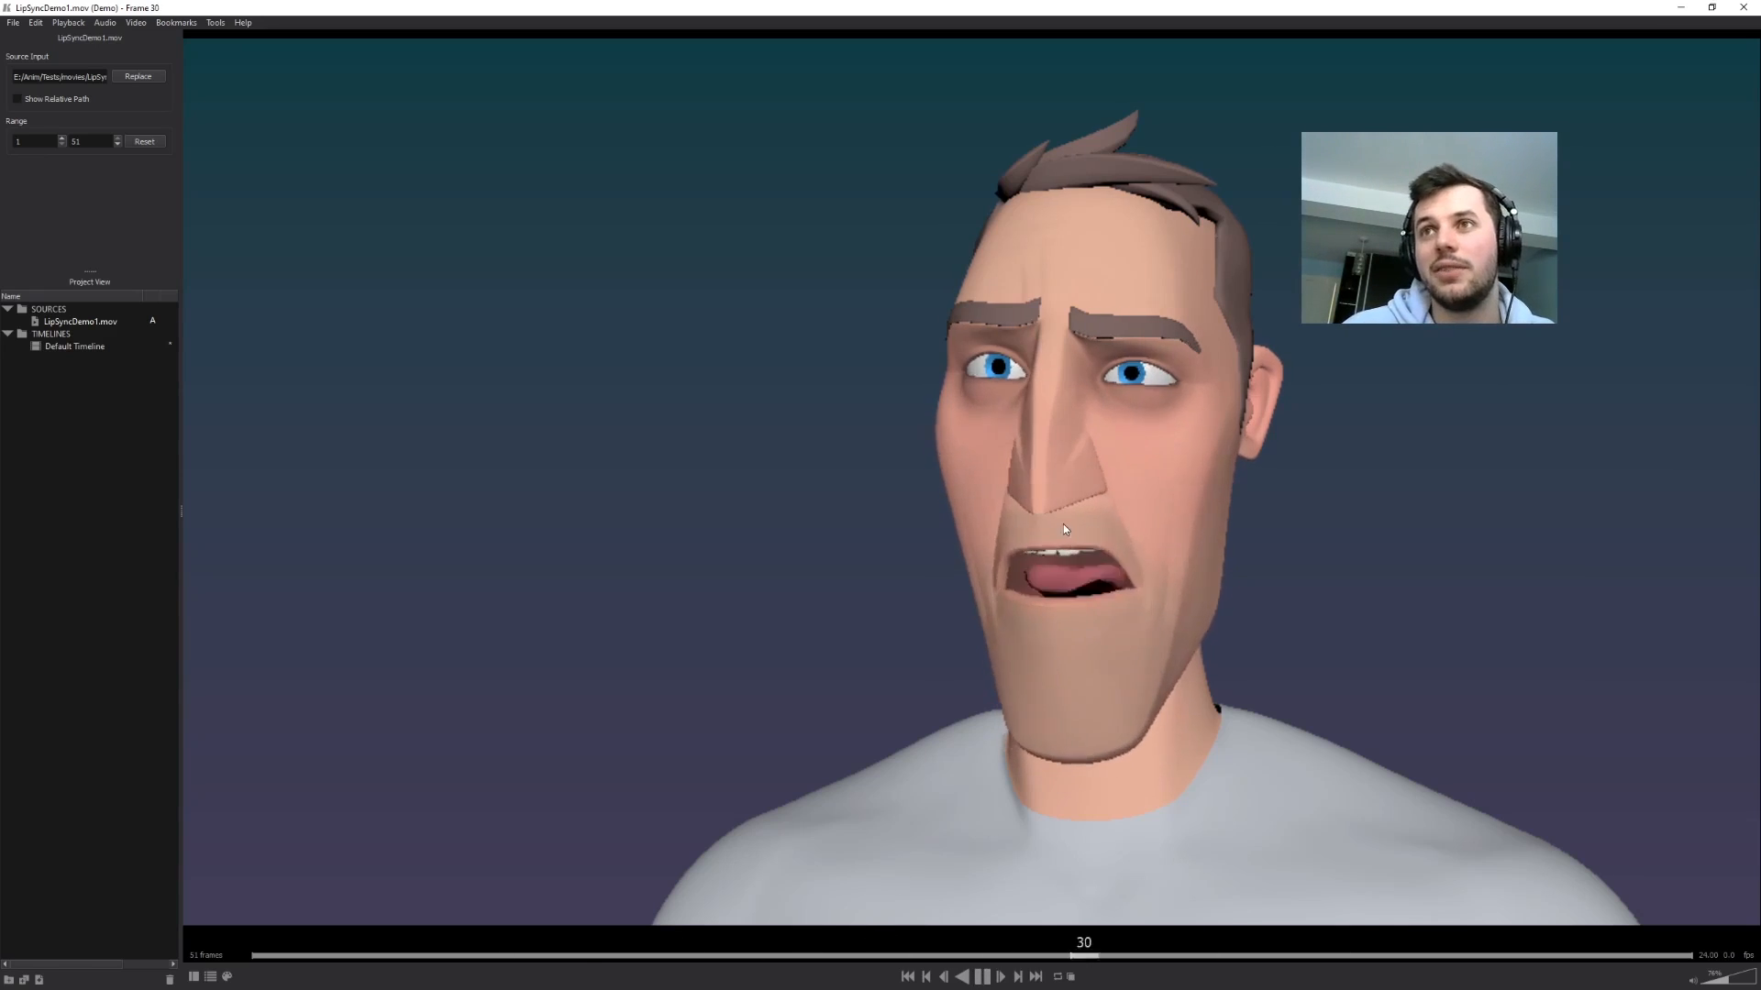
key(space)
key(space)
drag(576, 952, 760, 960)
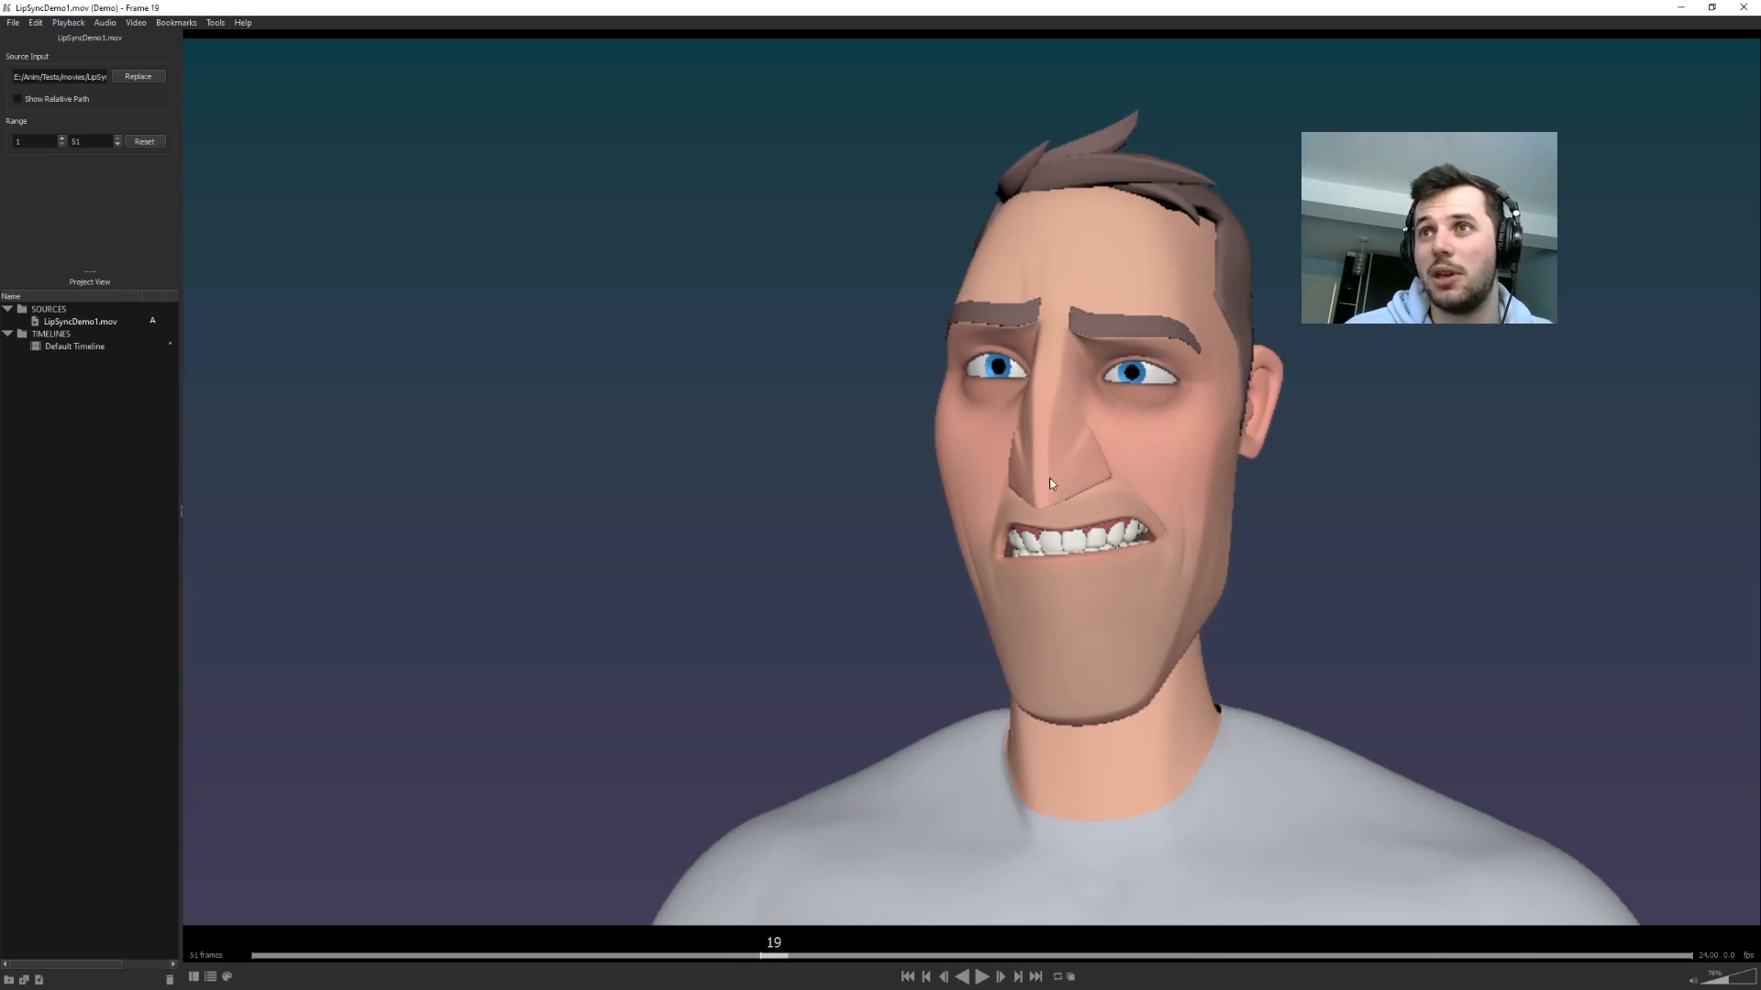
drag(1023, 623, 1095, 480)
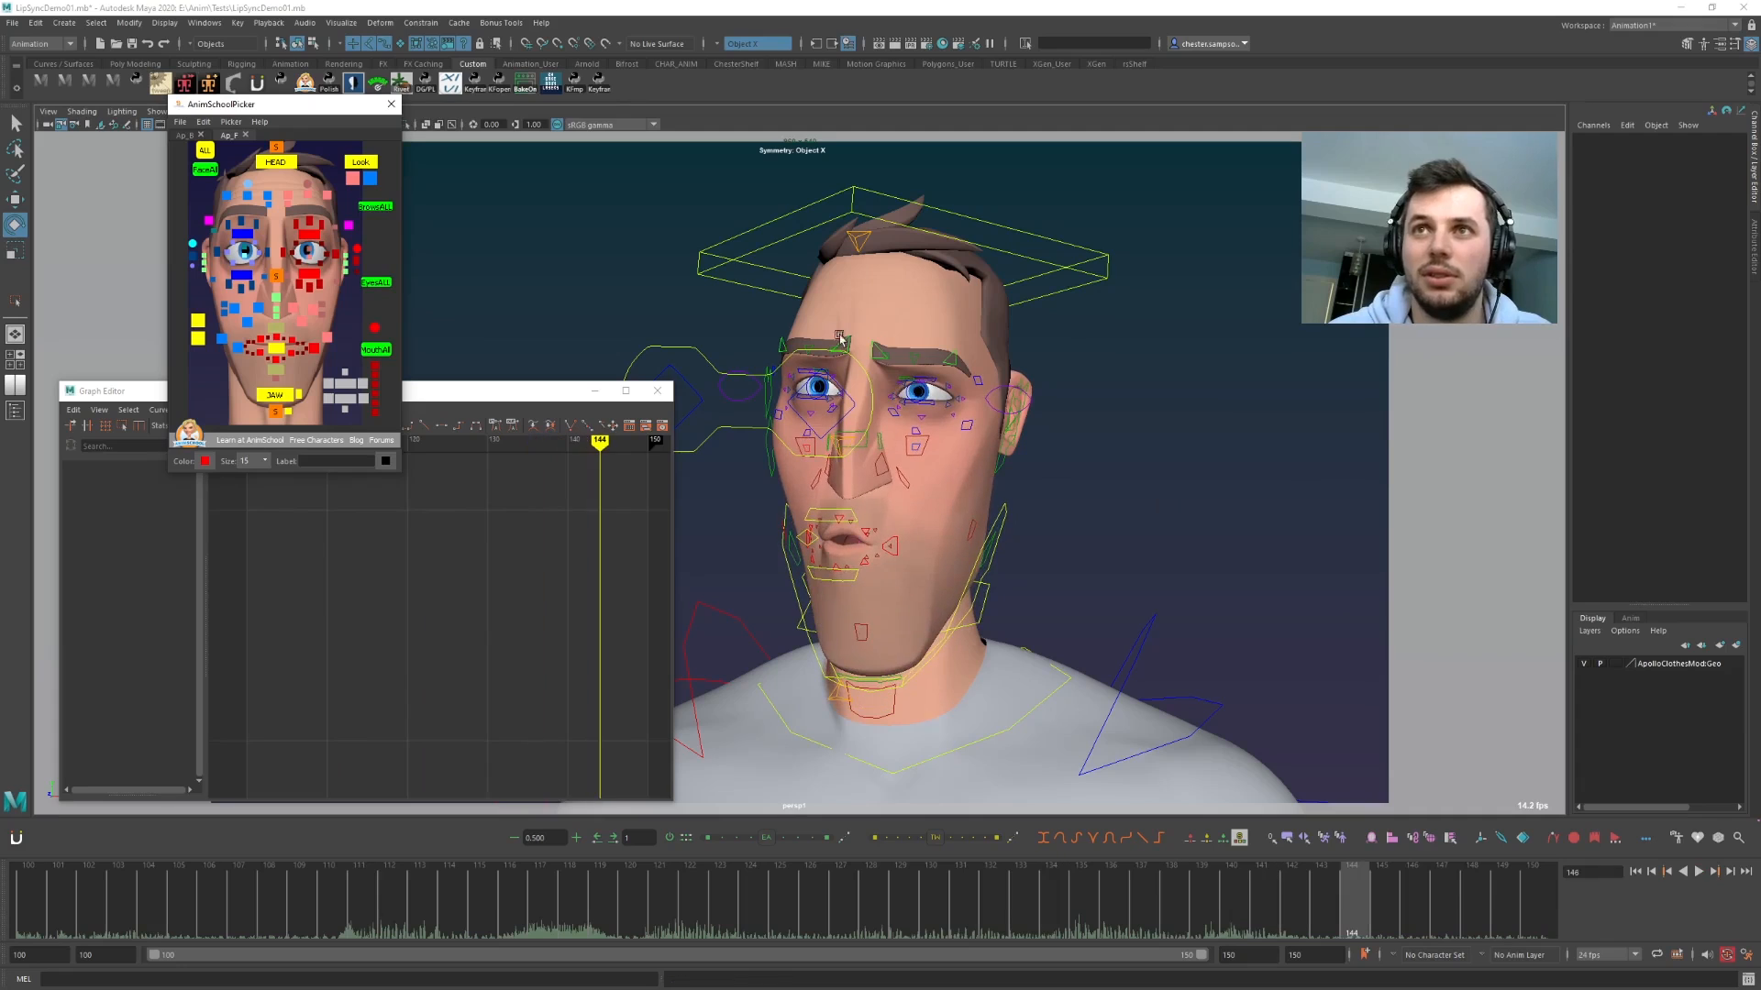
- Return to Maya and save the lip sync scene again
key(ctrl+s)
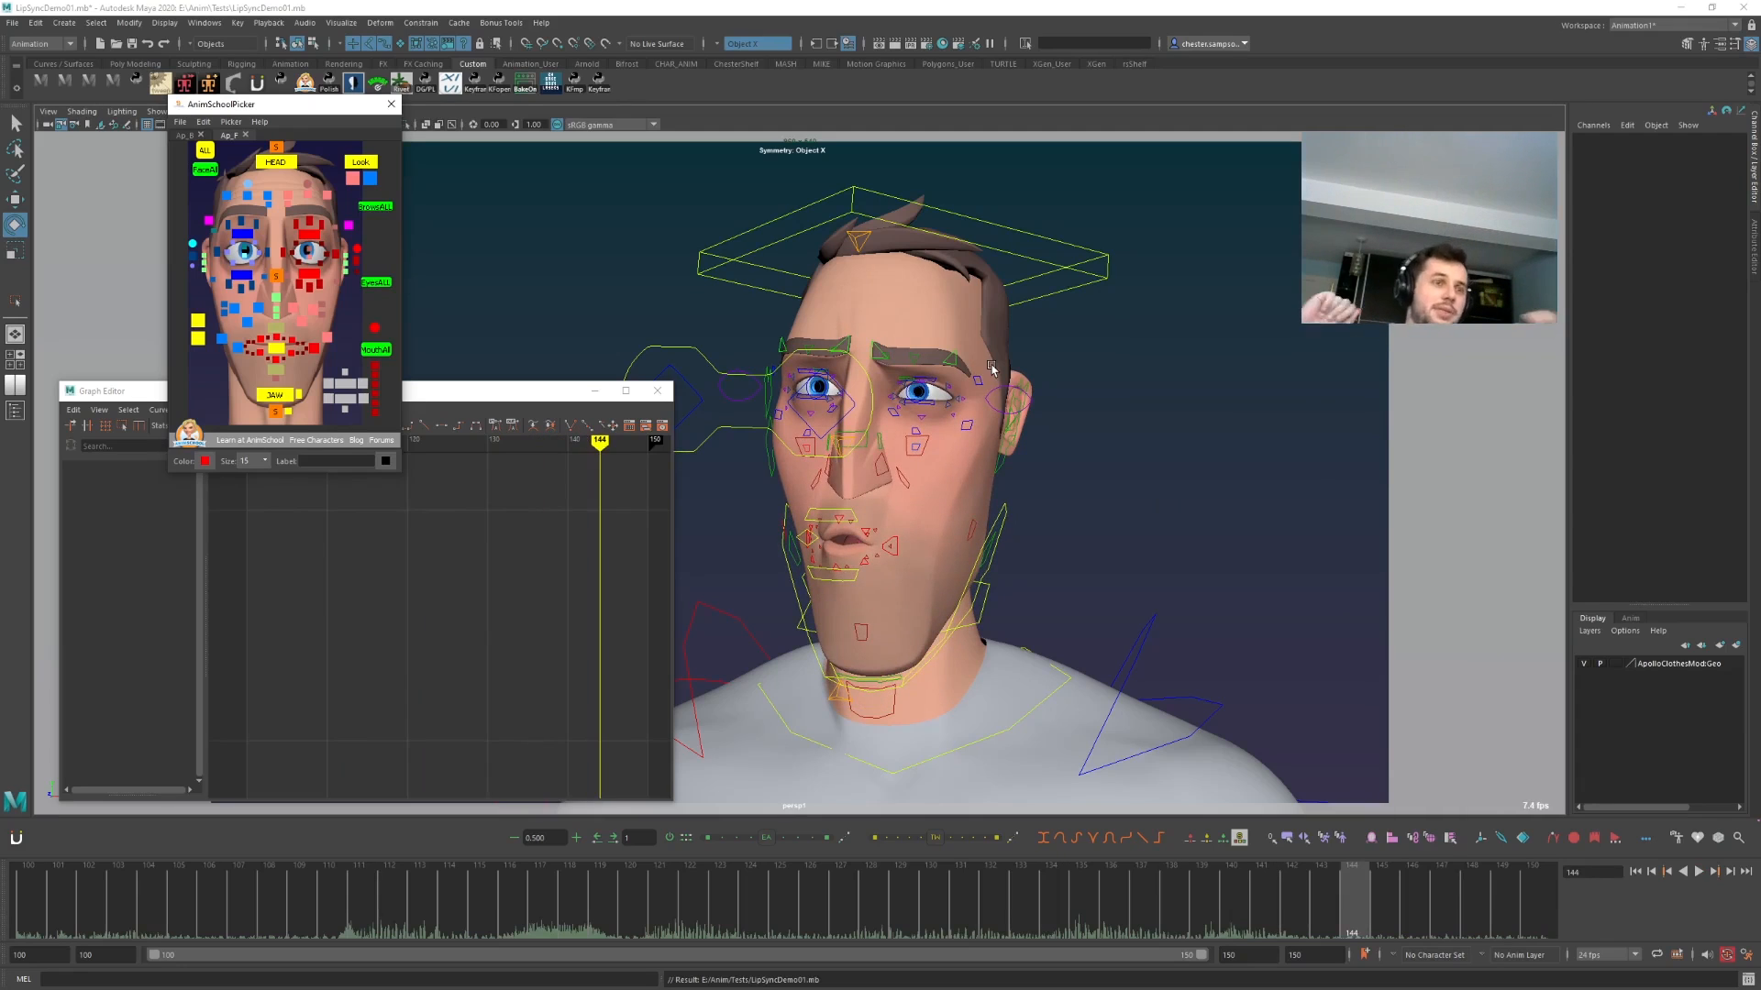